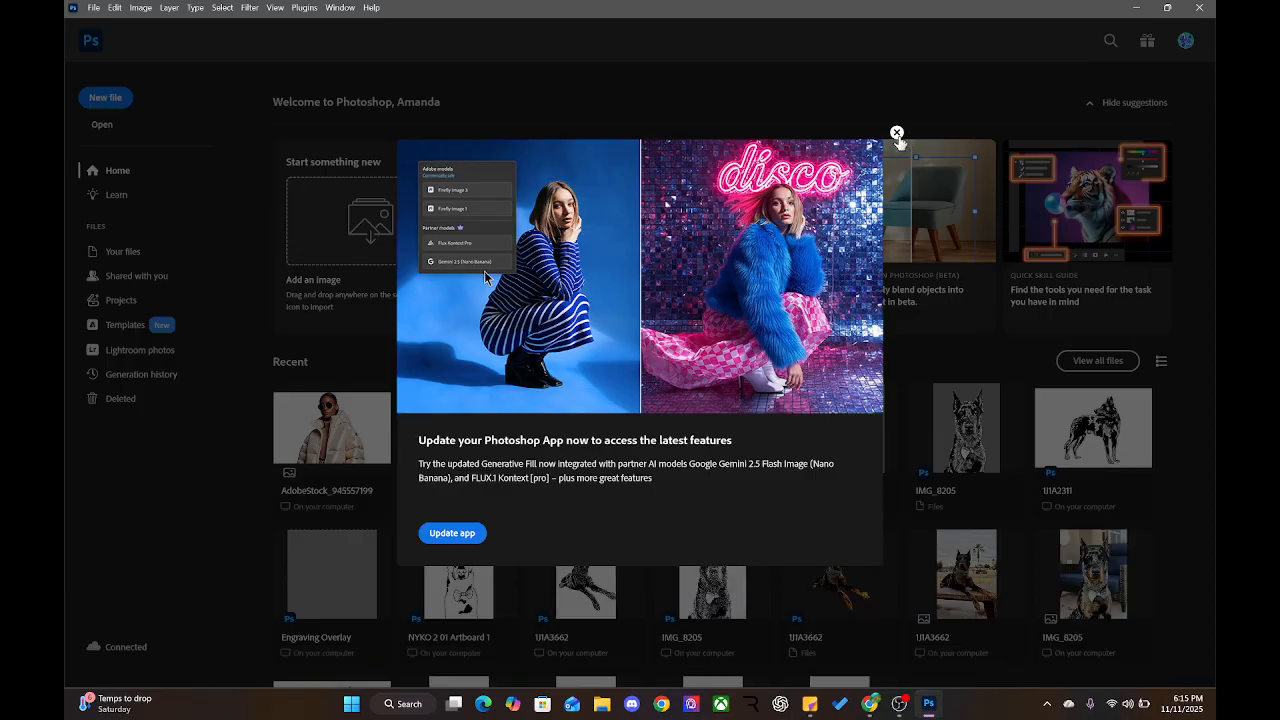
Dismiss the update notice and create an 18 × 24 in Poster document at 300 ppi (5400 × 7200 px)
click(896, 133)
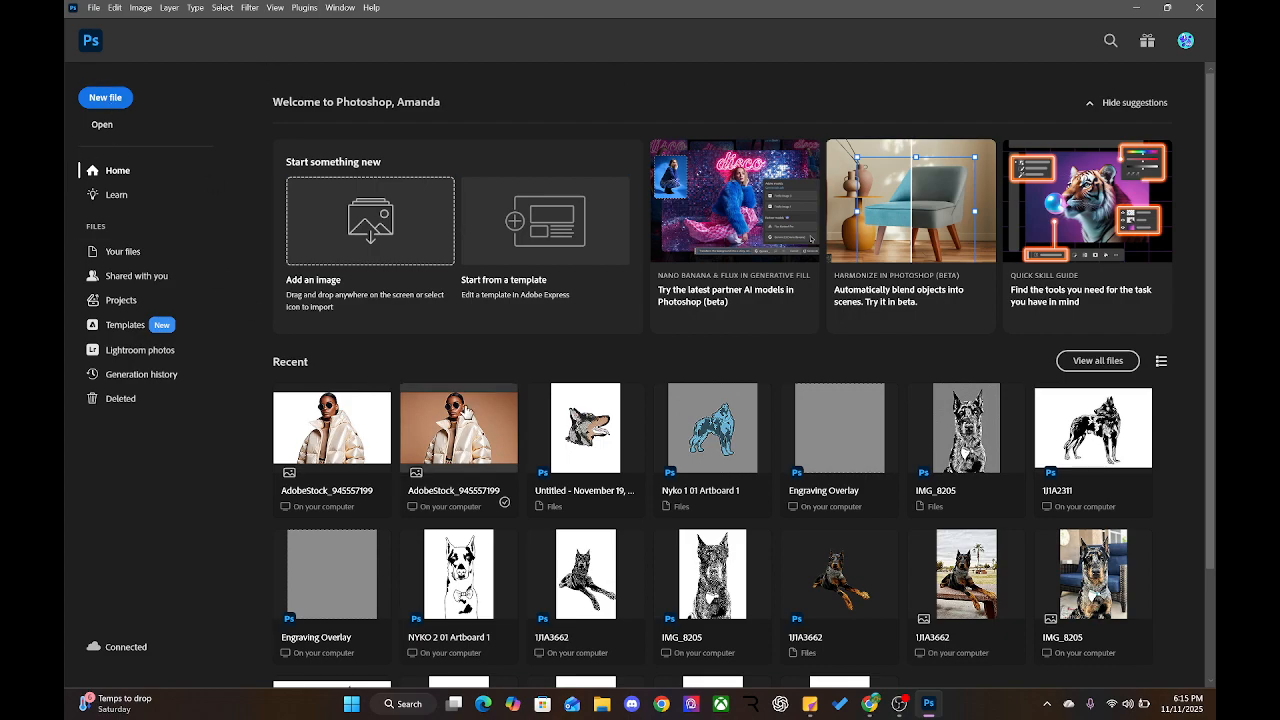
click(105, 98)
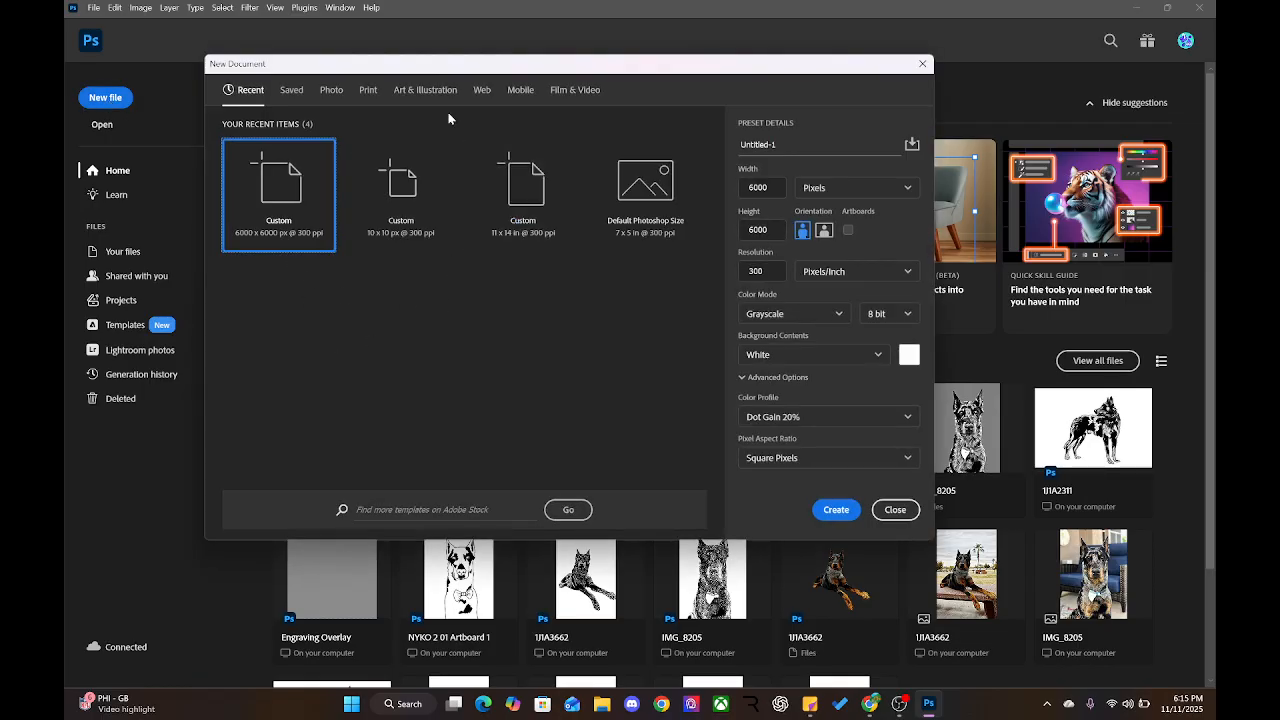
click(430, 91)
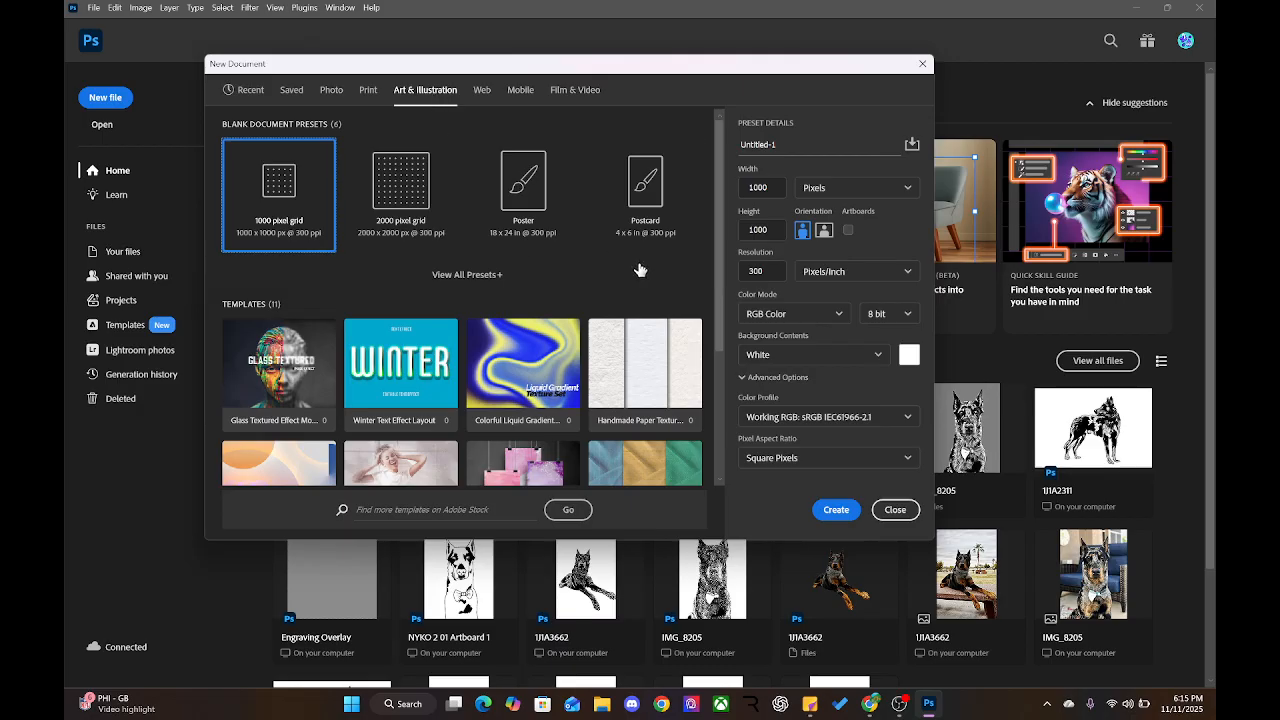
click(500, 196)
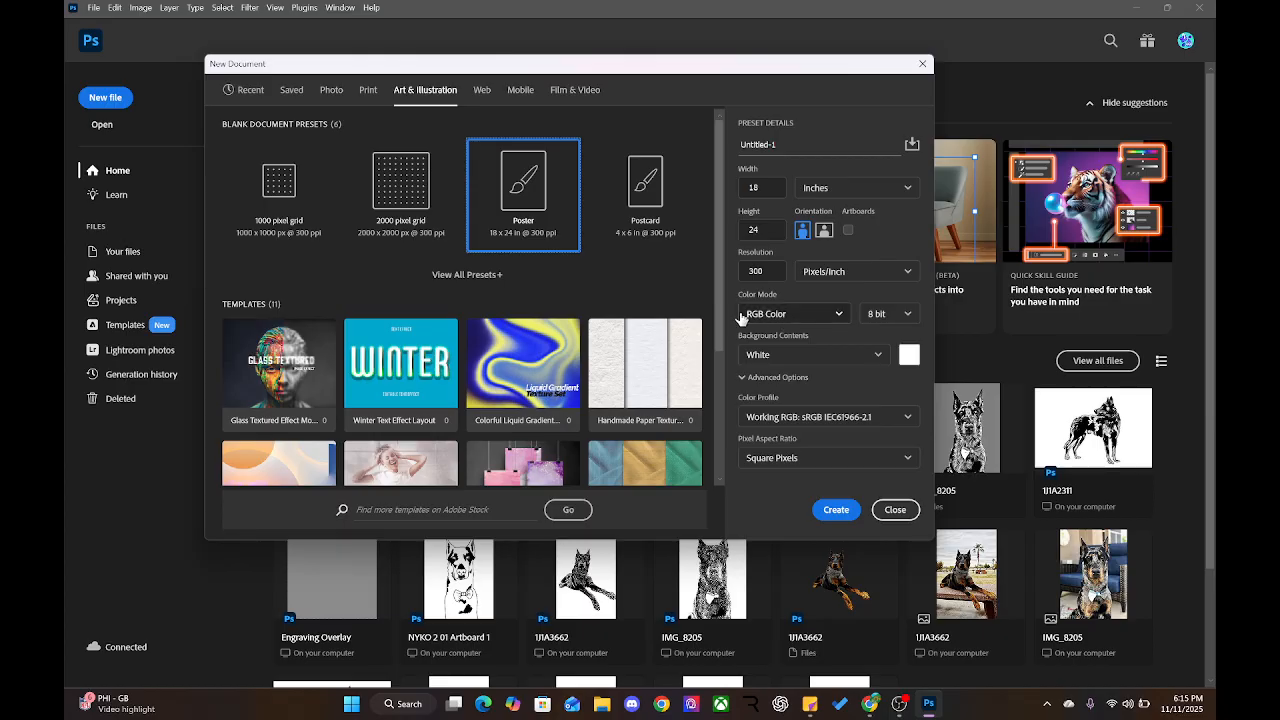
click(836, 510)
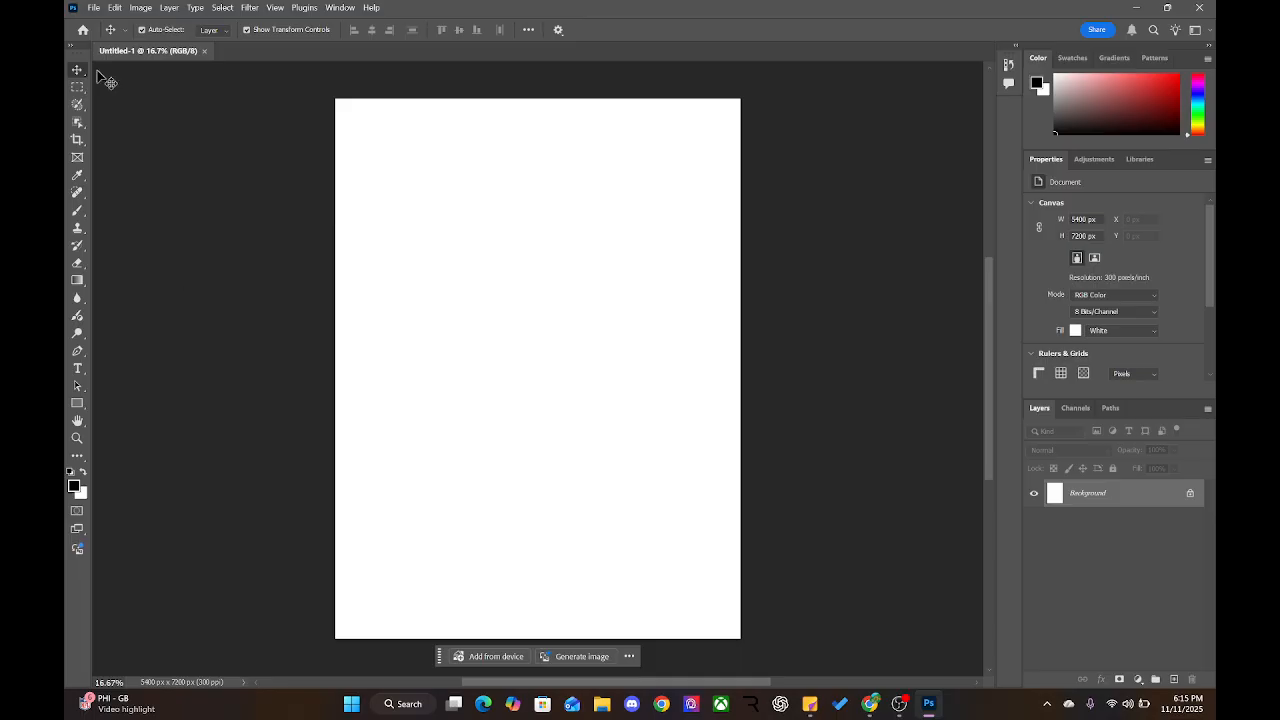
click(92, 8)
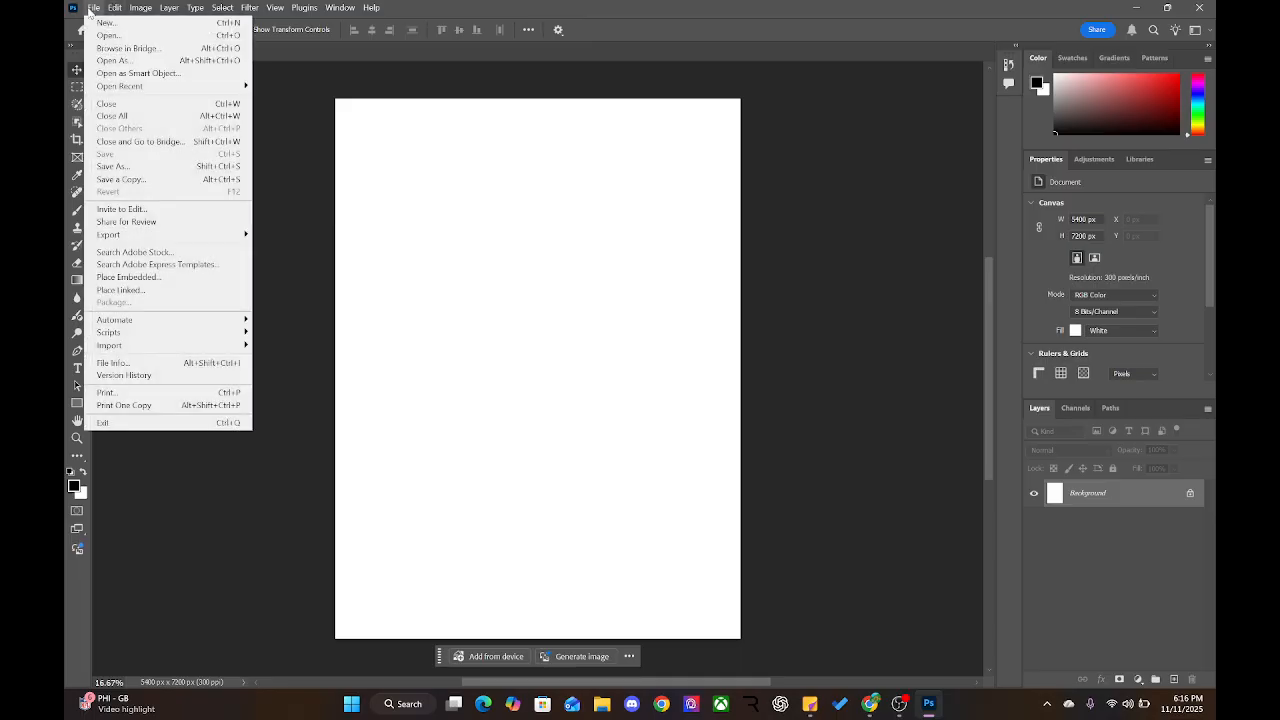
click(317, 112)
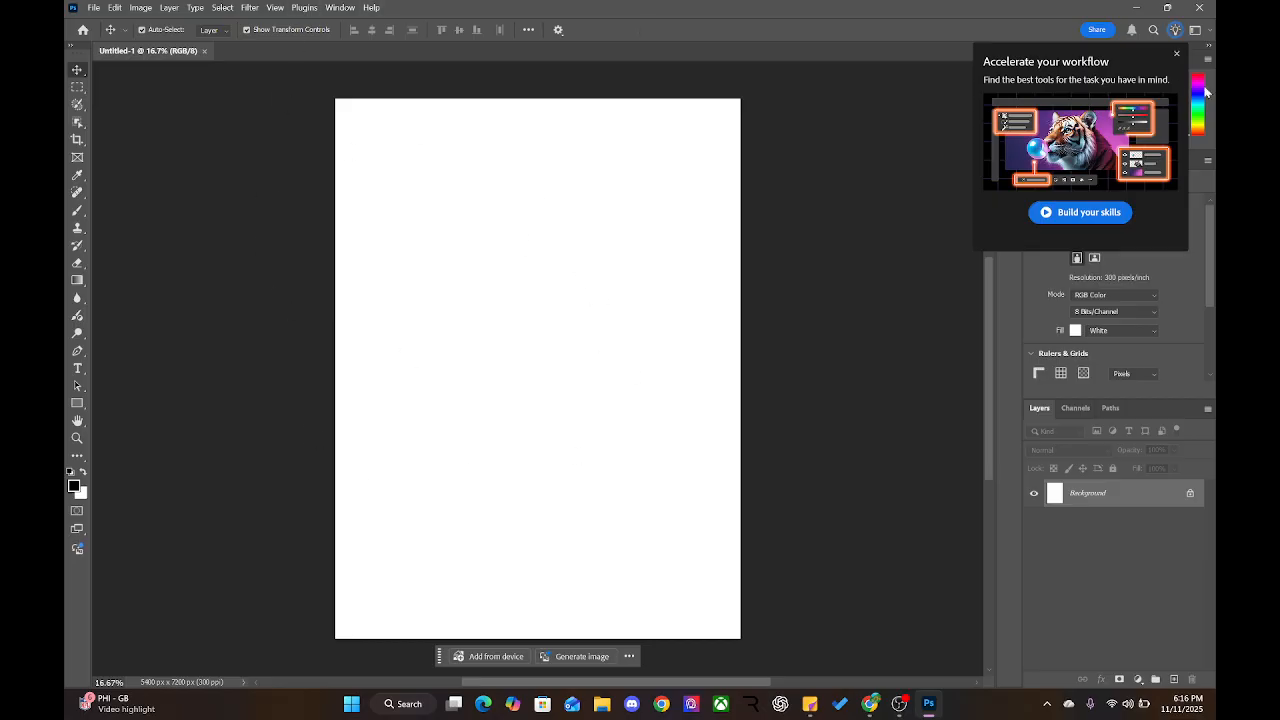
Close the 'Accelerate your workflow' popup and the Quick skill guide tip
click(1177, 53)
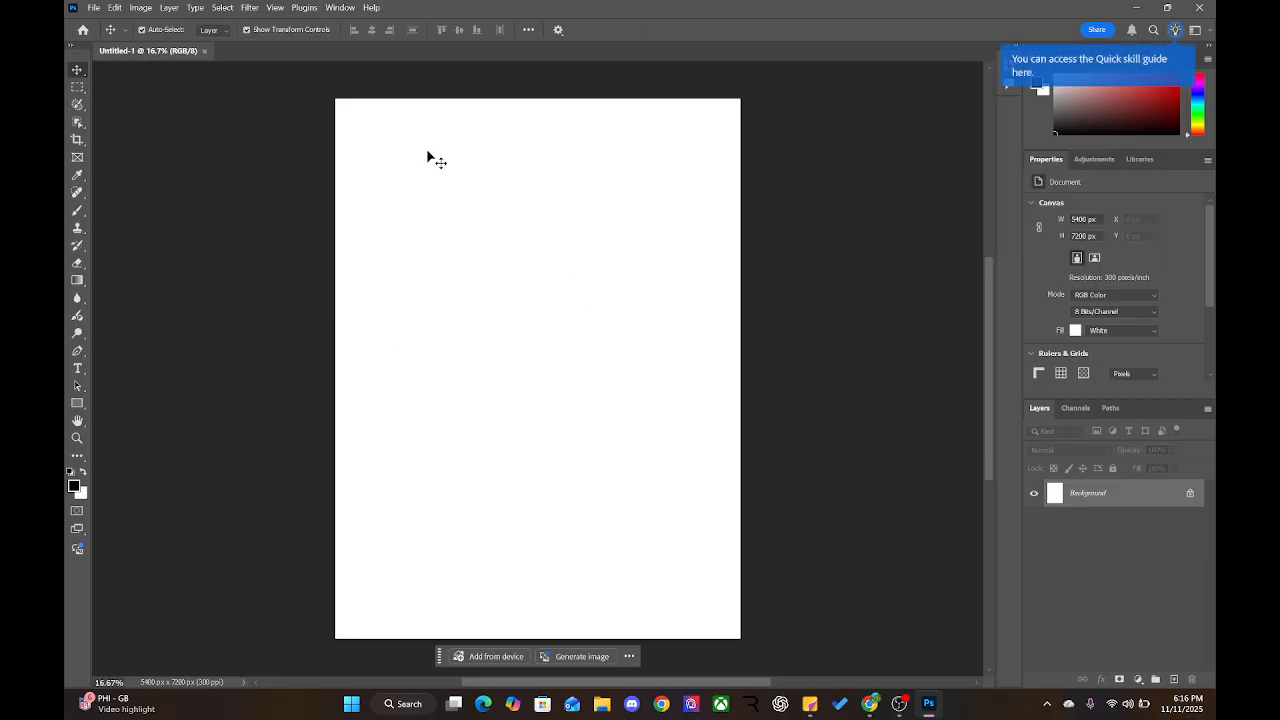
click(1168, 58)
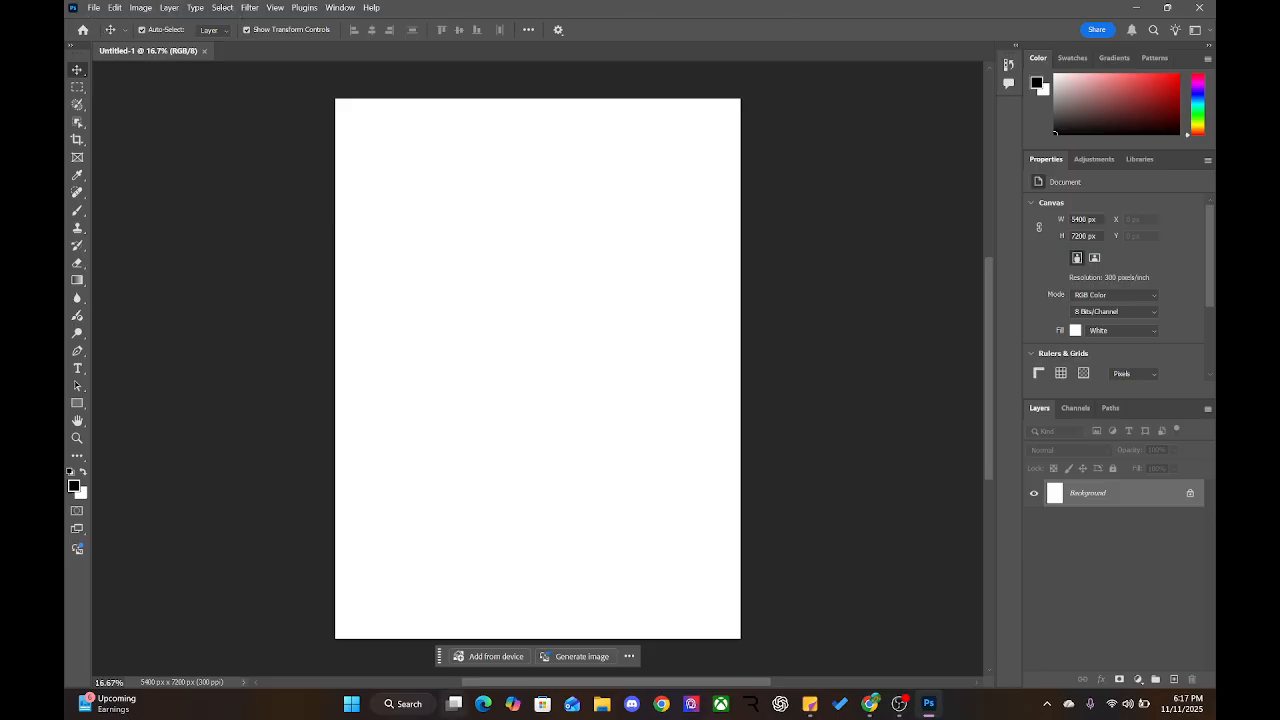
click(351, 703)
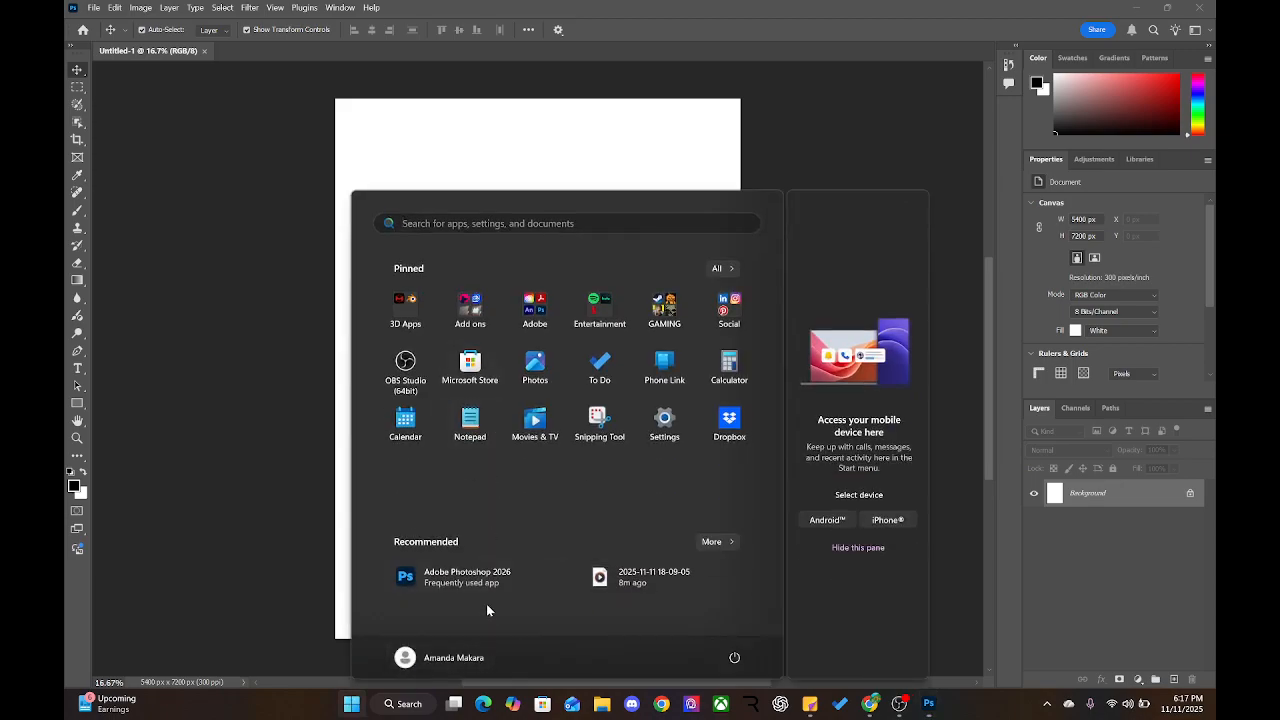
Search 'zoomit' in Start, run ZoomIt and accept its default settings
text(zoom)
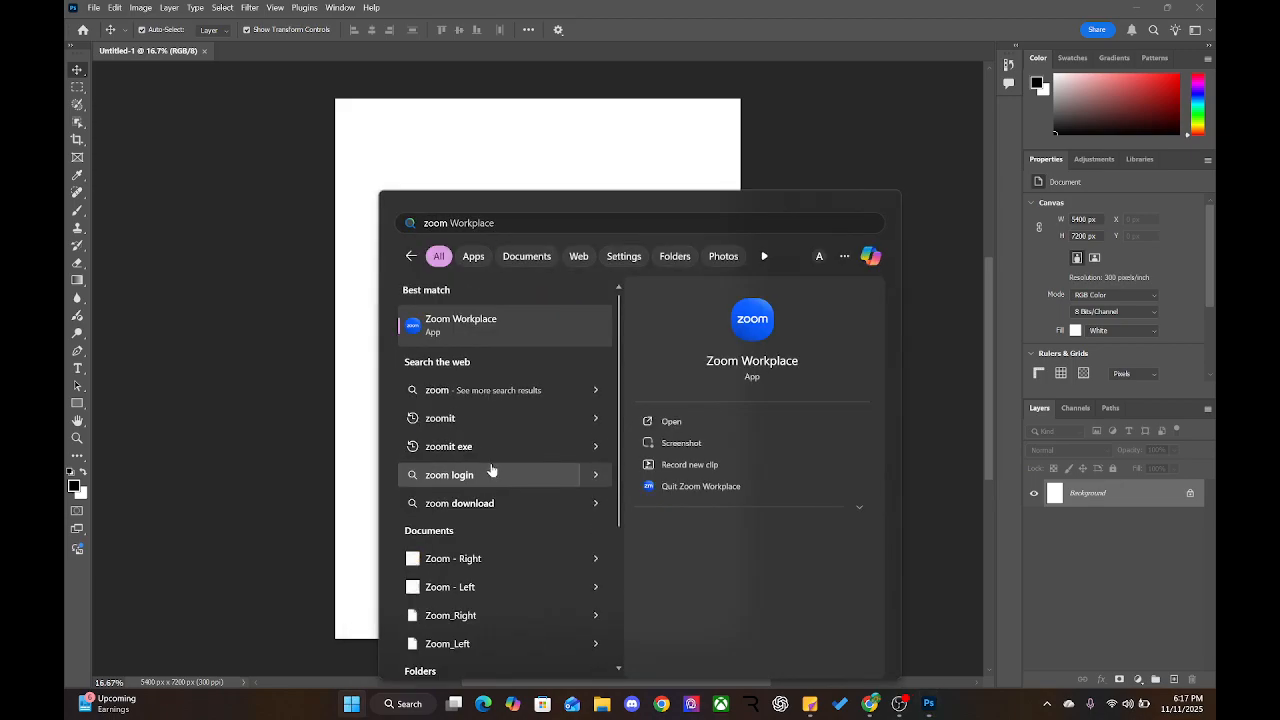
text(it)
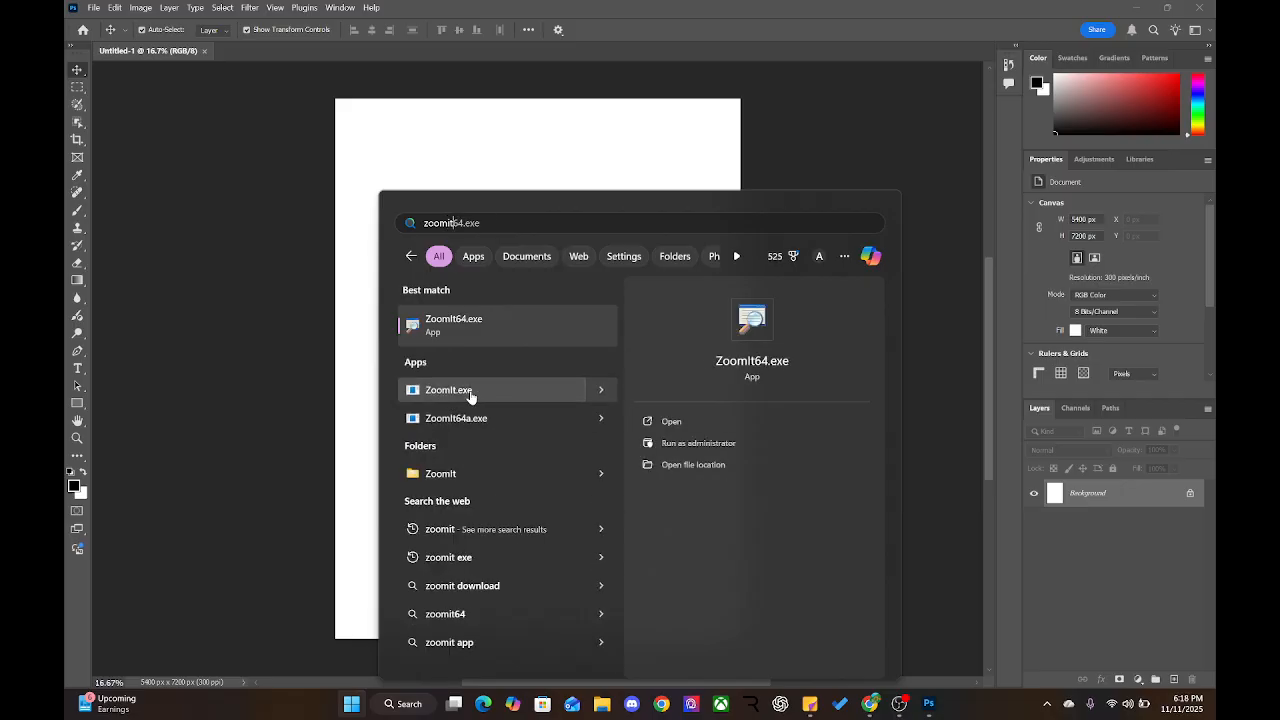
click(469, 395)
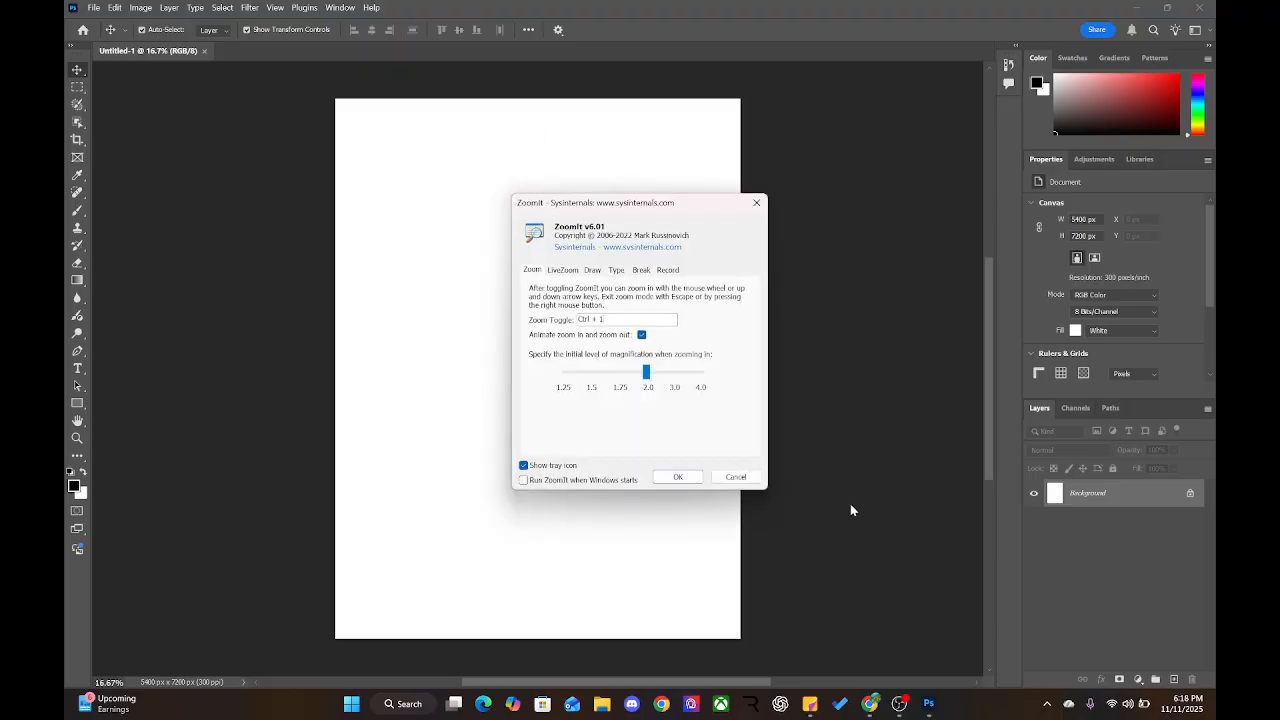
click(677, 478)
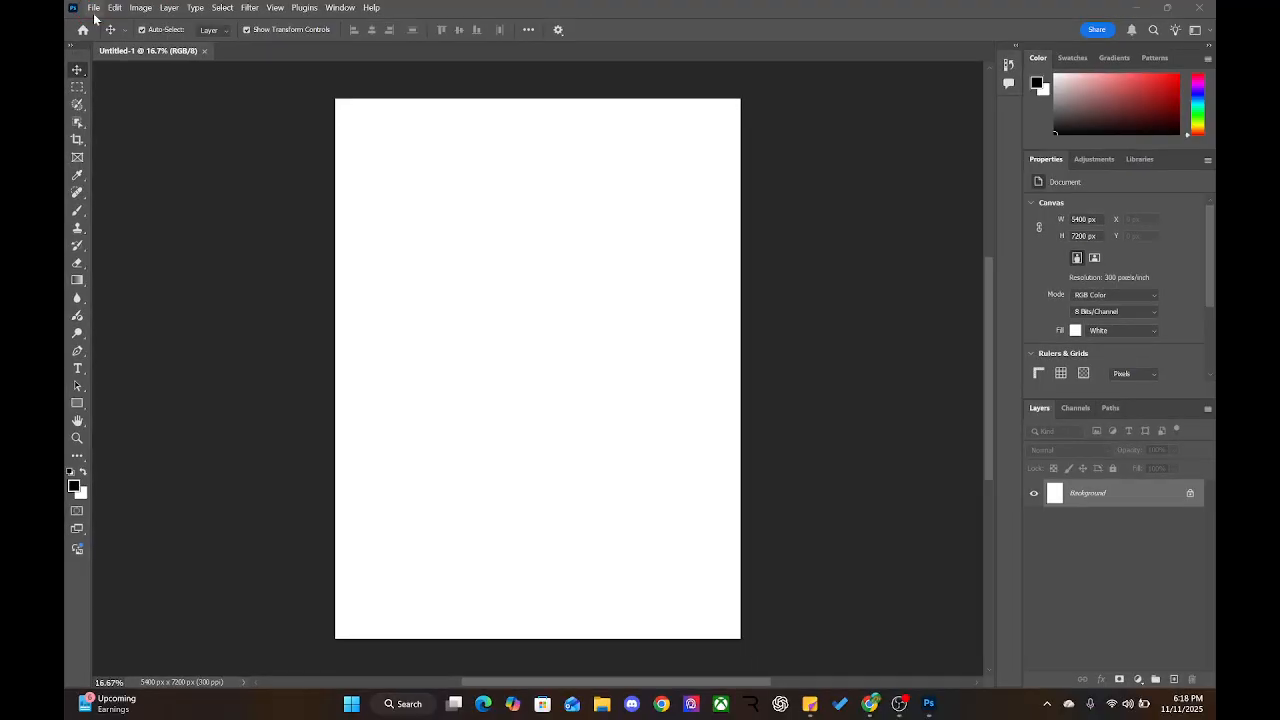
Open Save As and browse into the Dropbox Work folder
click(123, 15)
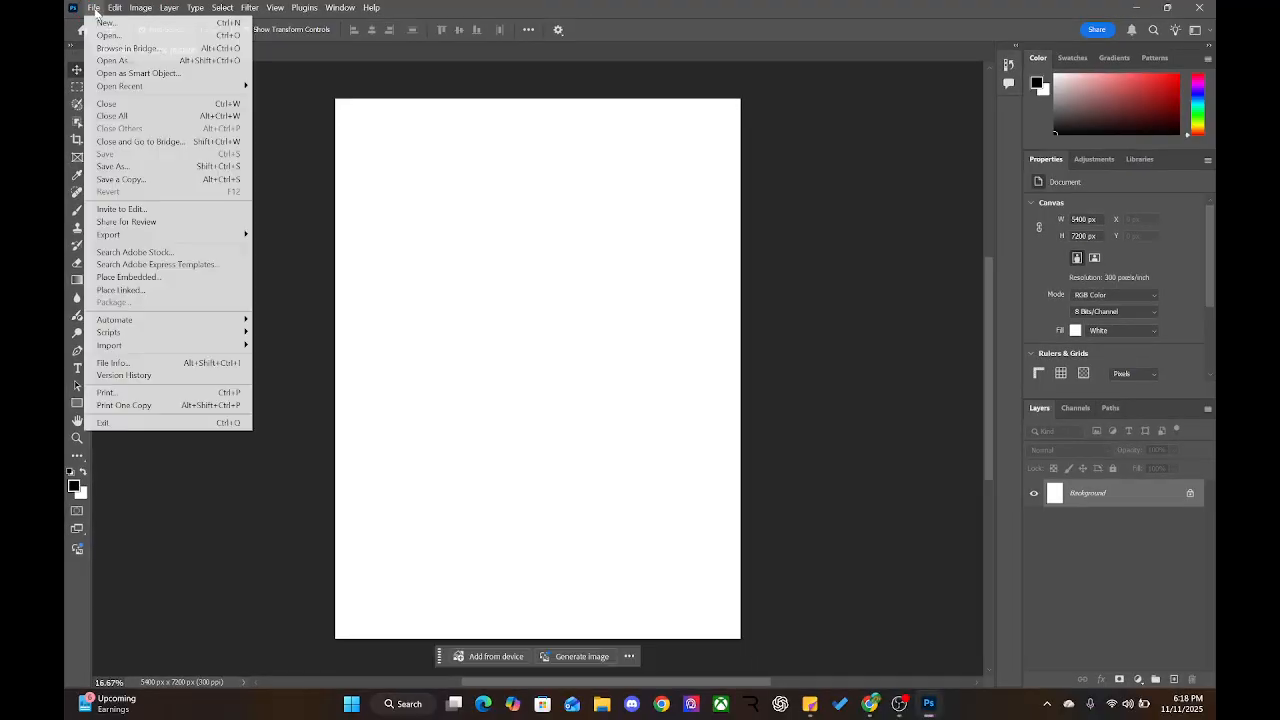
click(111, 168)
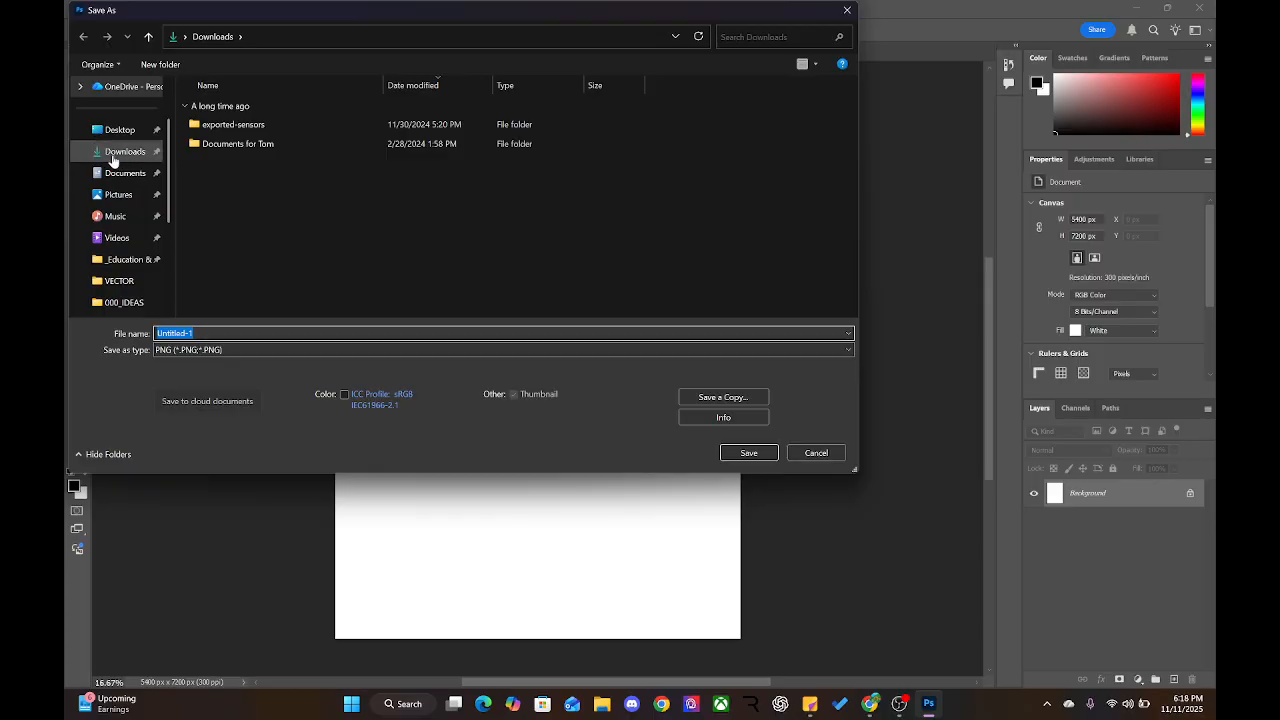
scroll(102, 210, down, 3)
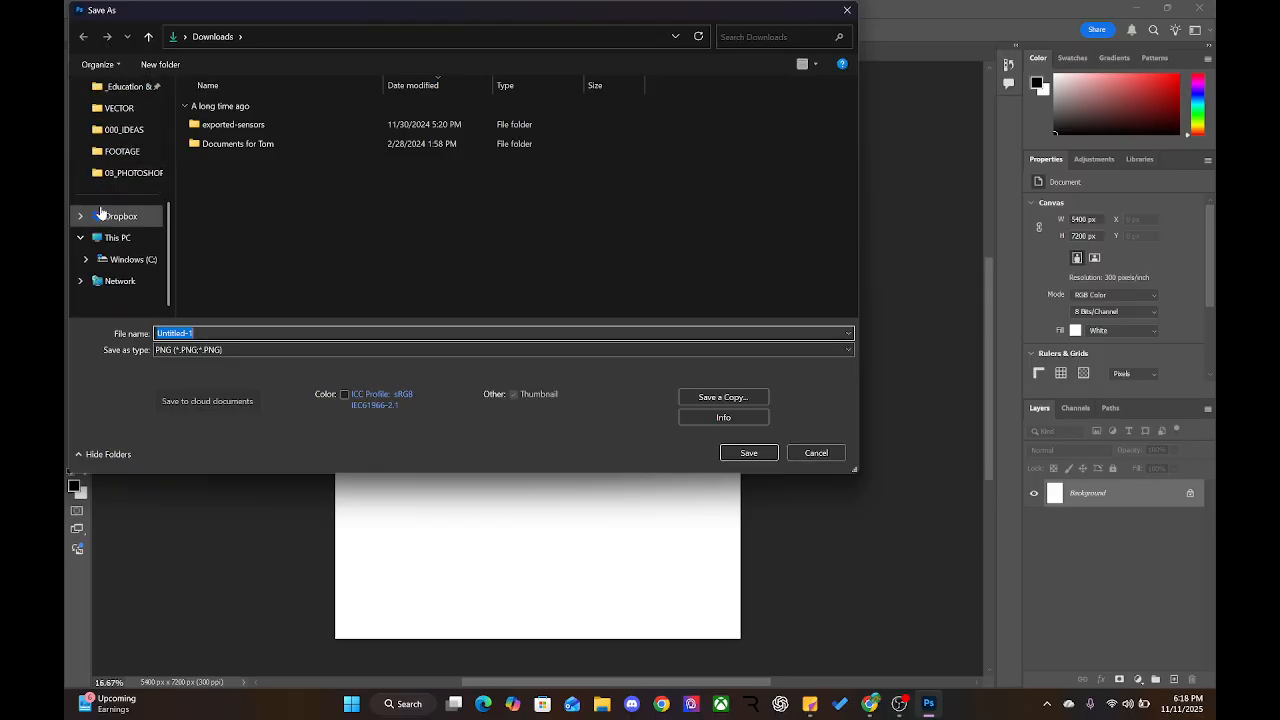
click(103, 216)
scroll(229, 222, down, 2)
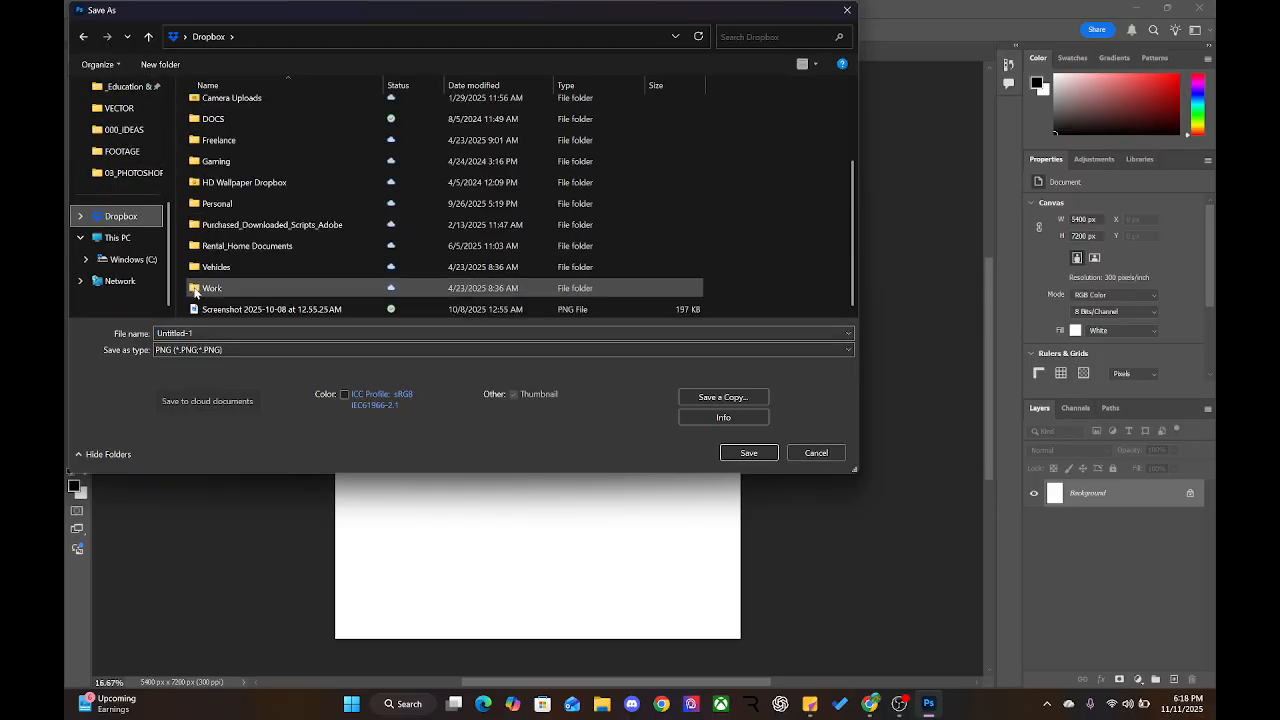
double_click(212, 288)
Navigate GCC > Teaching > AVC 100 > Music Poster lesson > 03_PHOTOSHOP and clear the file name
double_click(209, 112)
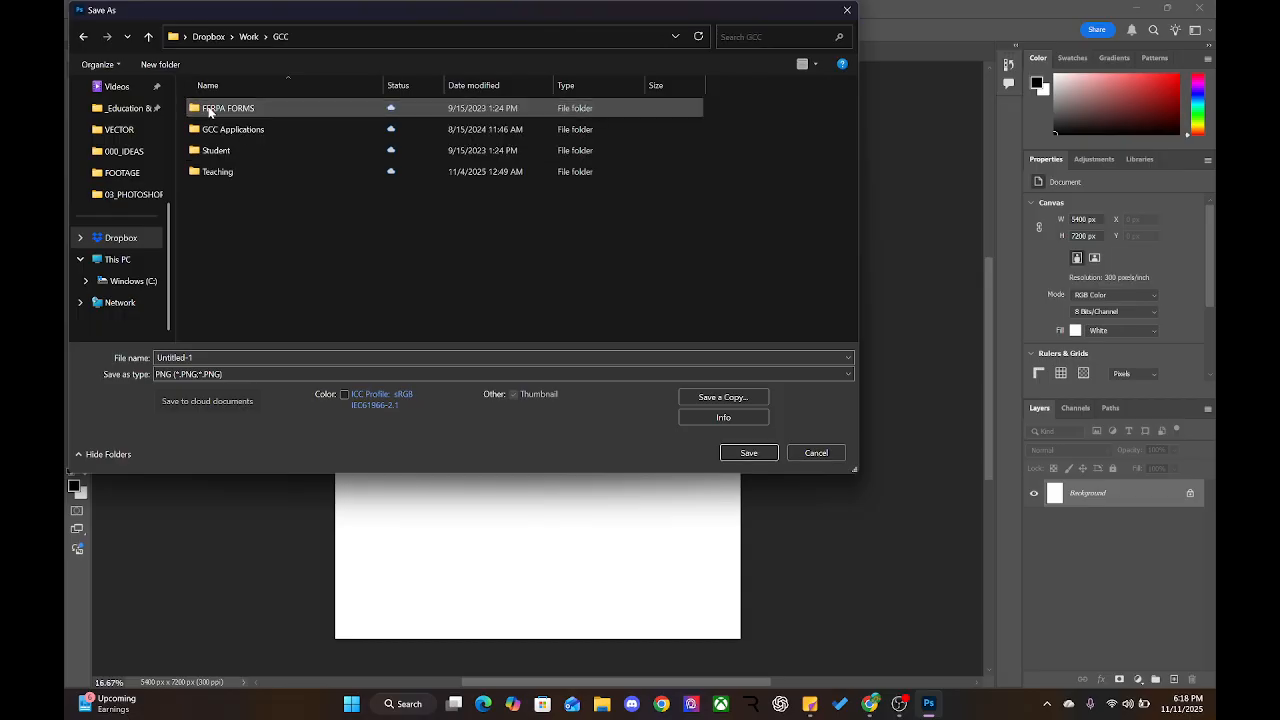
double_click(208, 171)
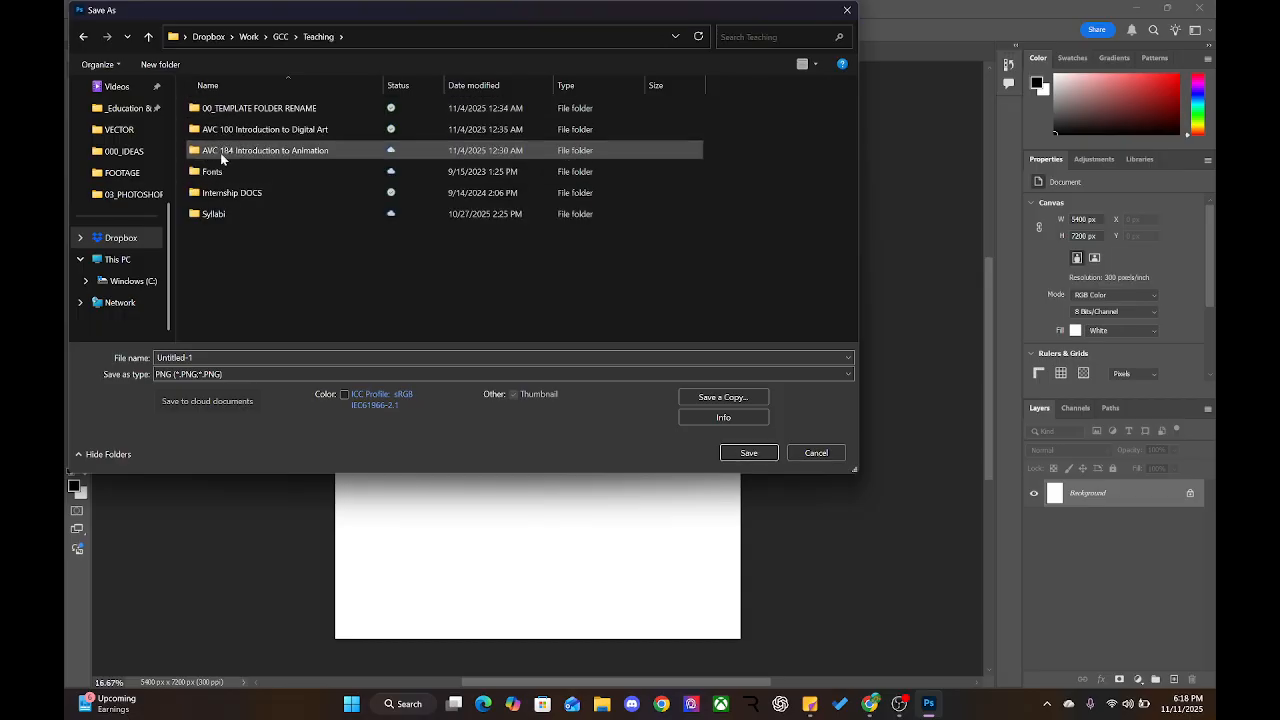
double_click(227, 130)
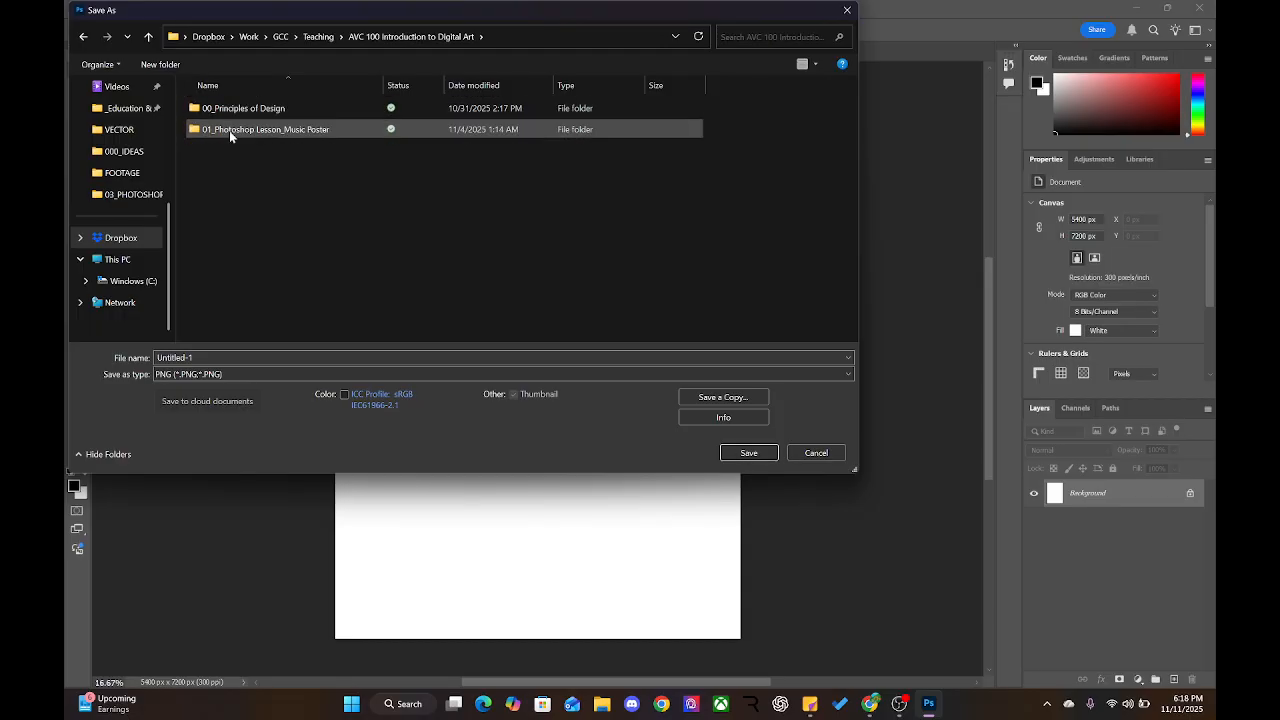
double_click(229, 130)
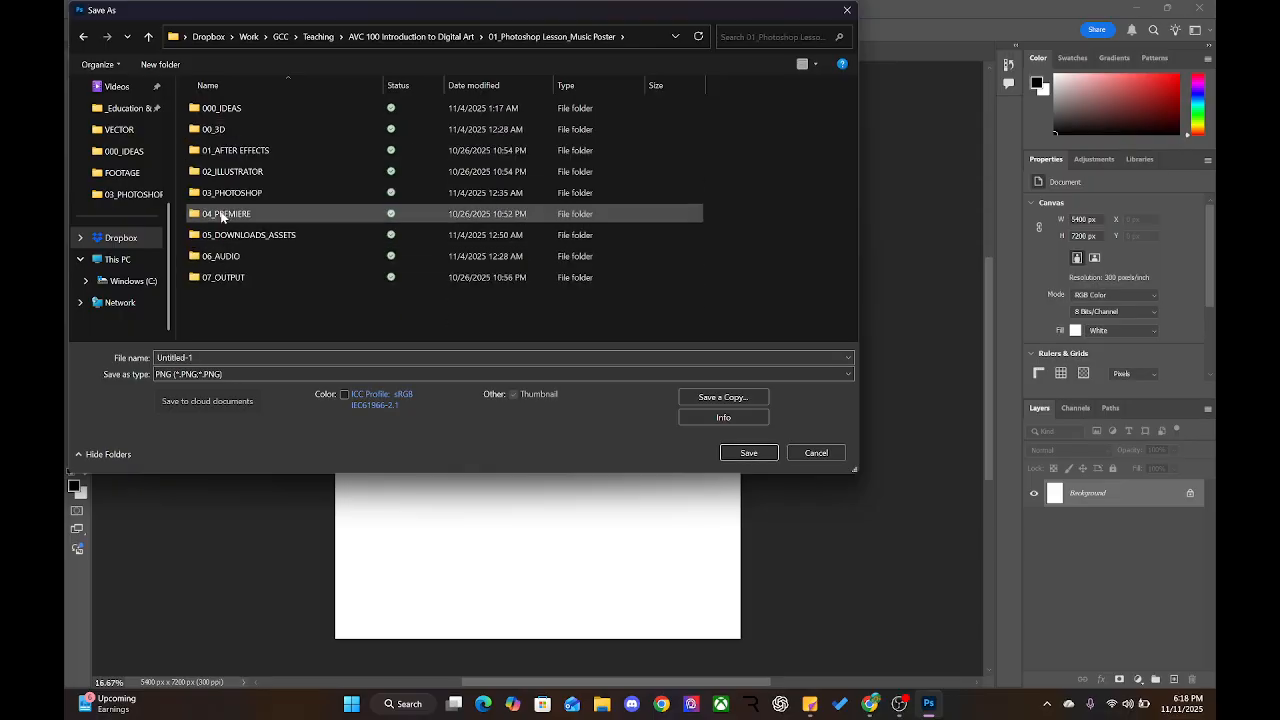
double_click(221, 191)
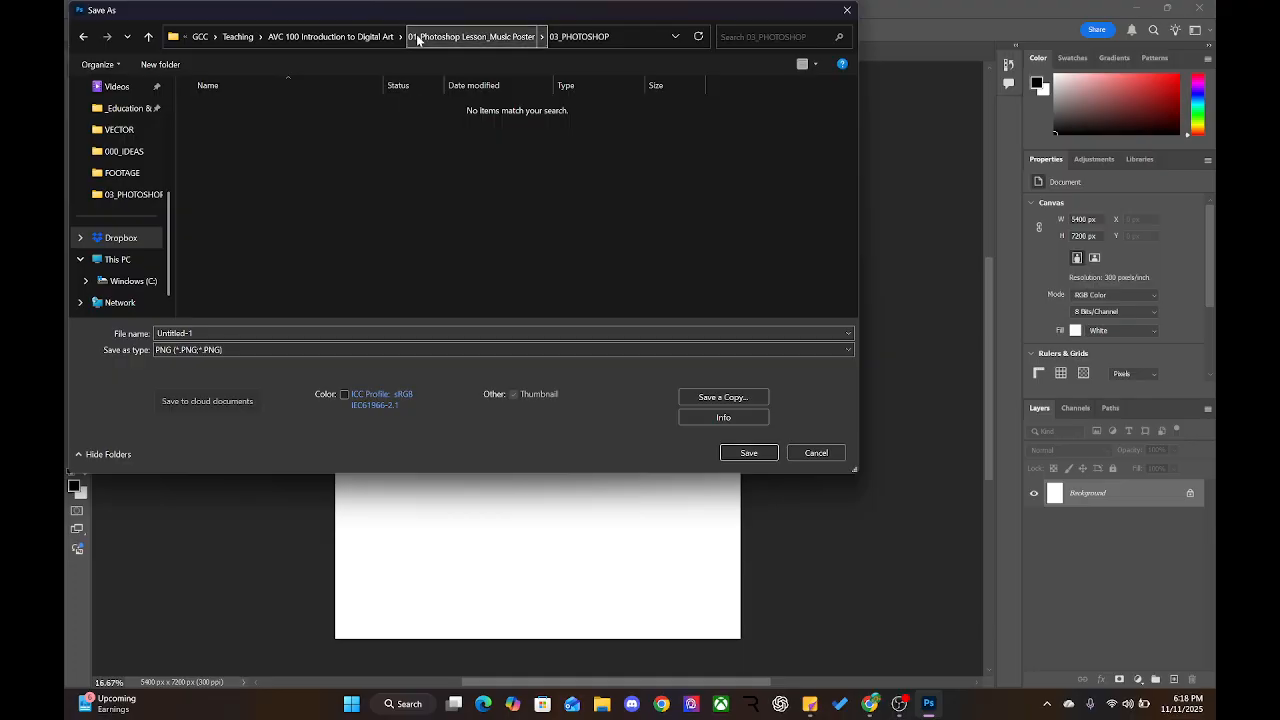
double_click(209, 333)
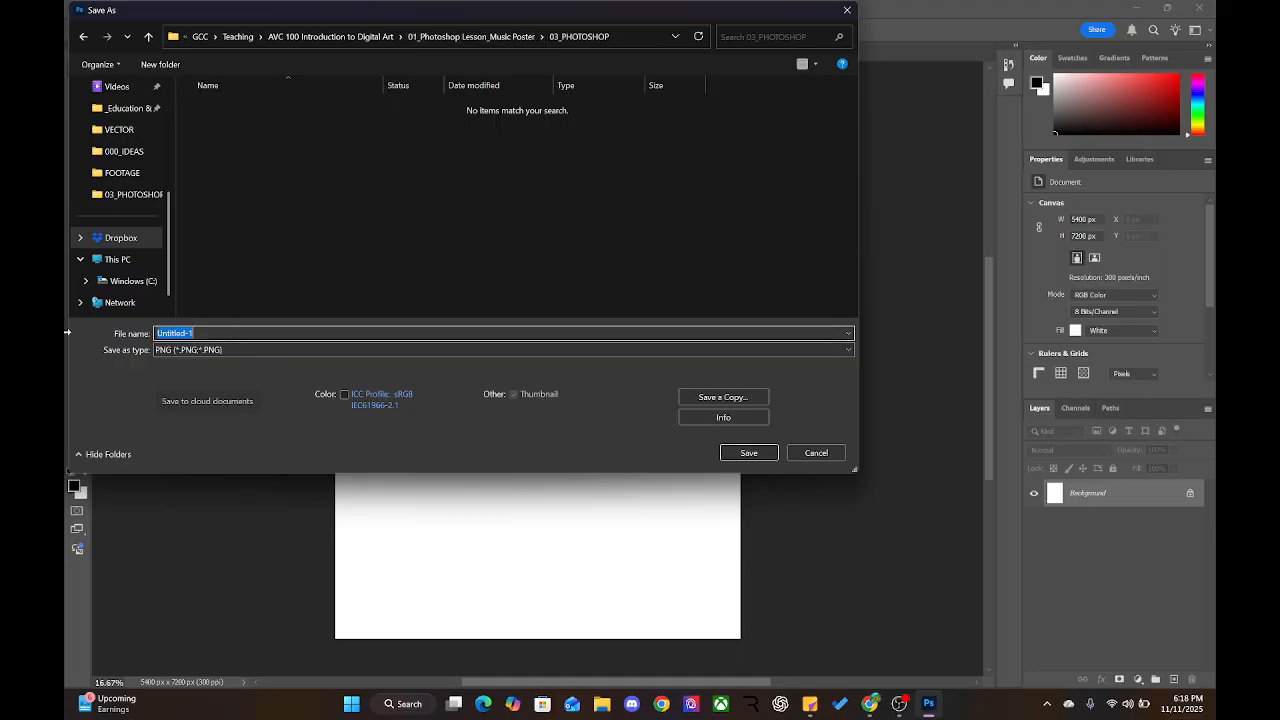
text(Met)
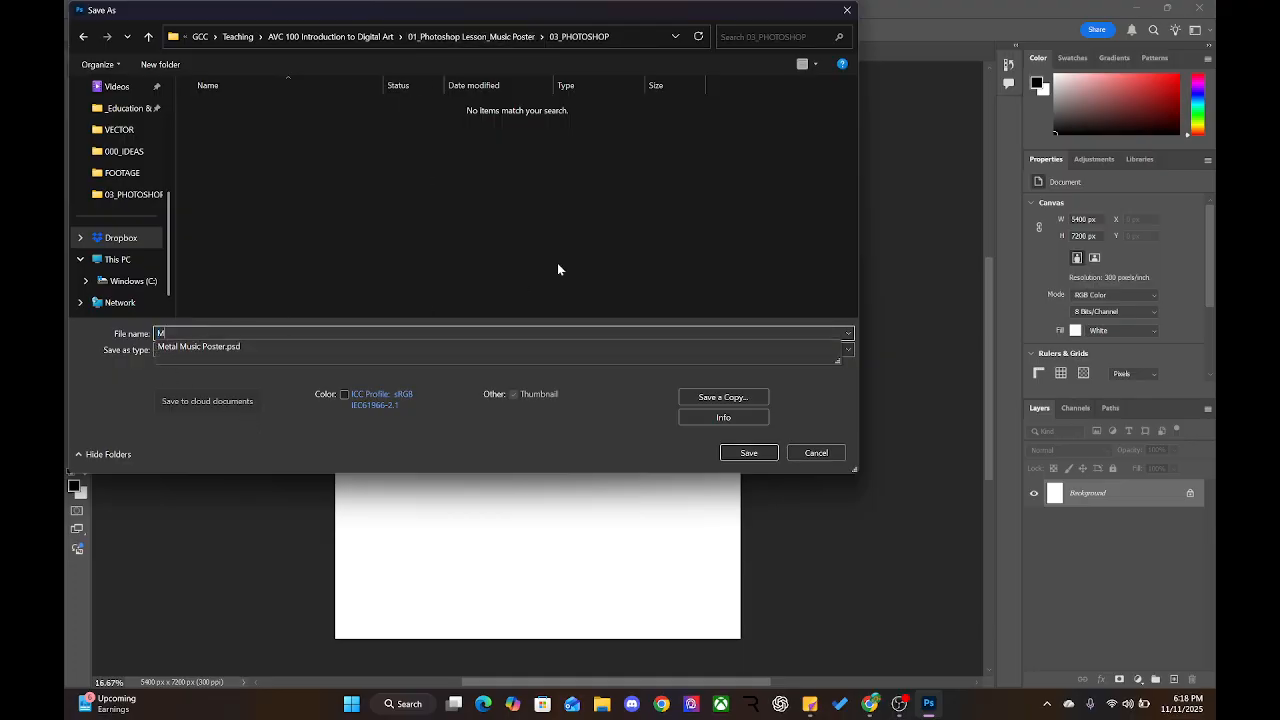
key(BackSpace)
key(BackSpace)
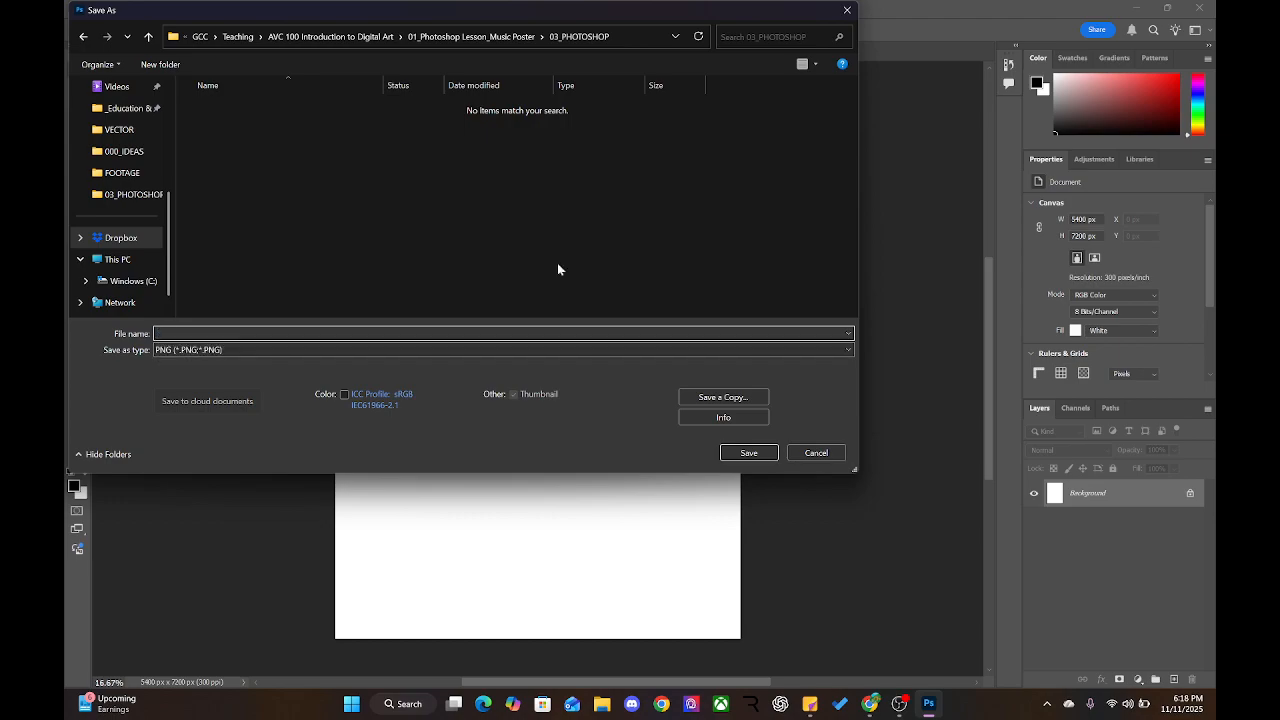
Go to the AVC100 course modules in Canvas and open the Phase 2 poster assignment
click(870, 703)
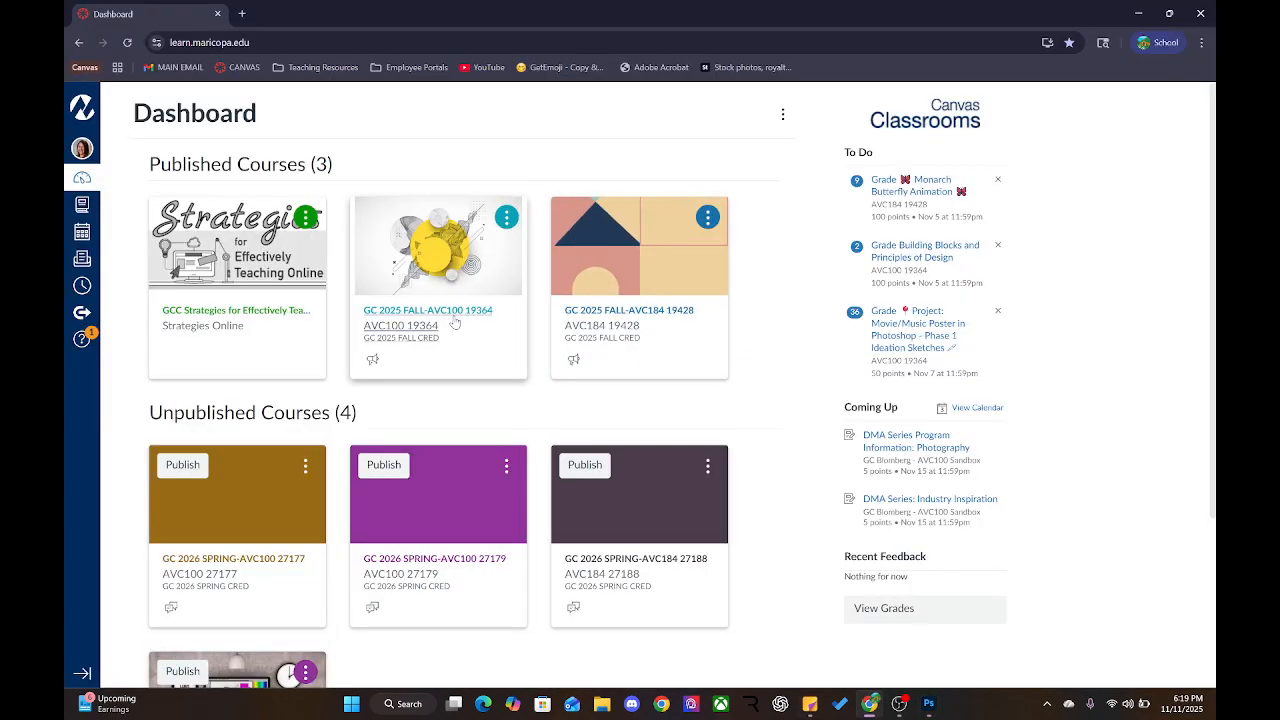
click(451, 314)
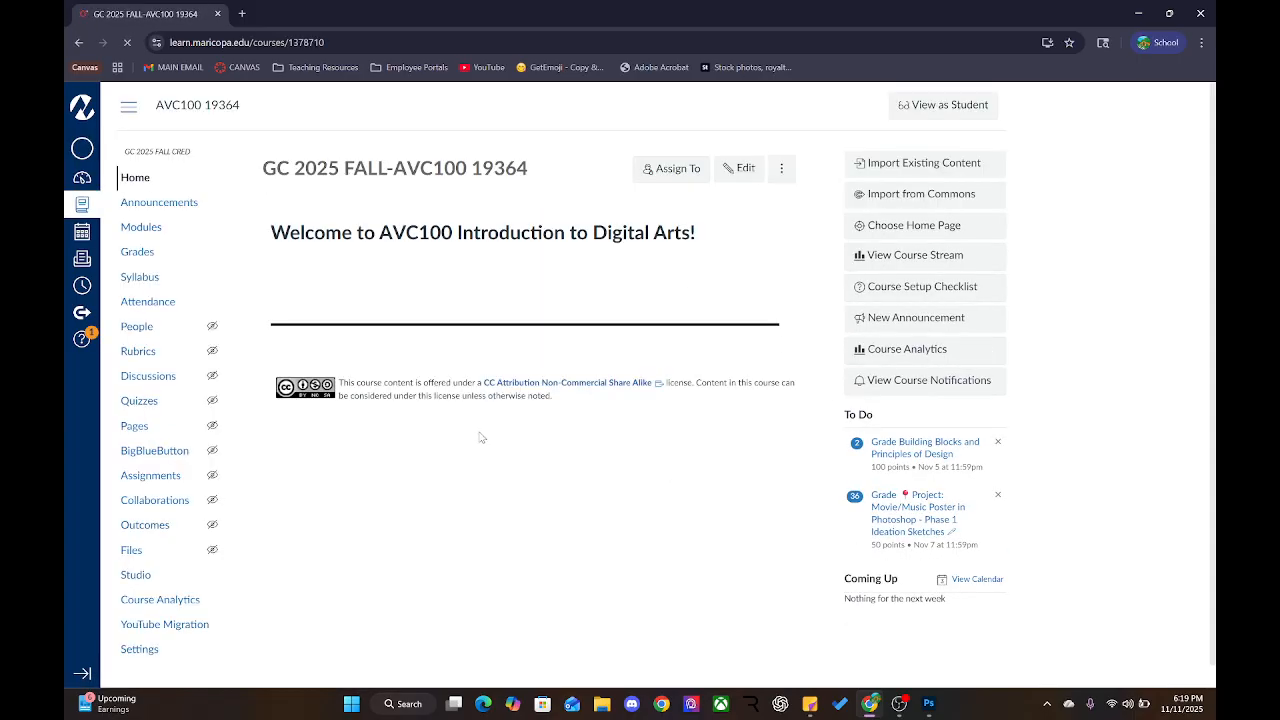
click(141, 227)
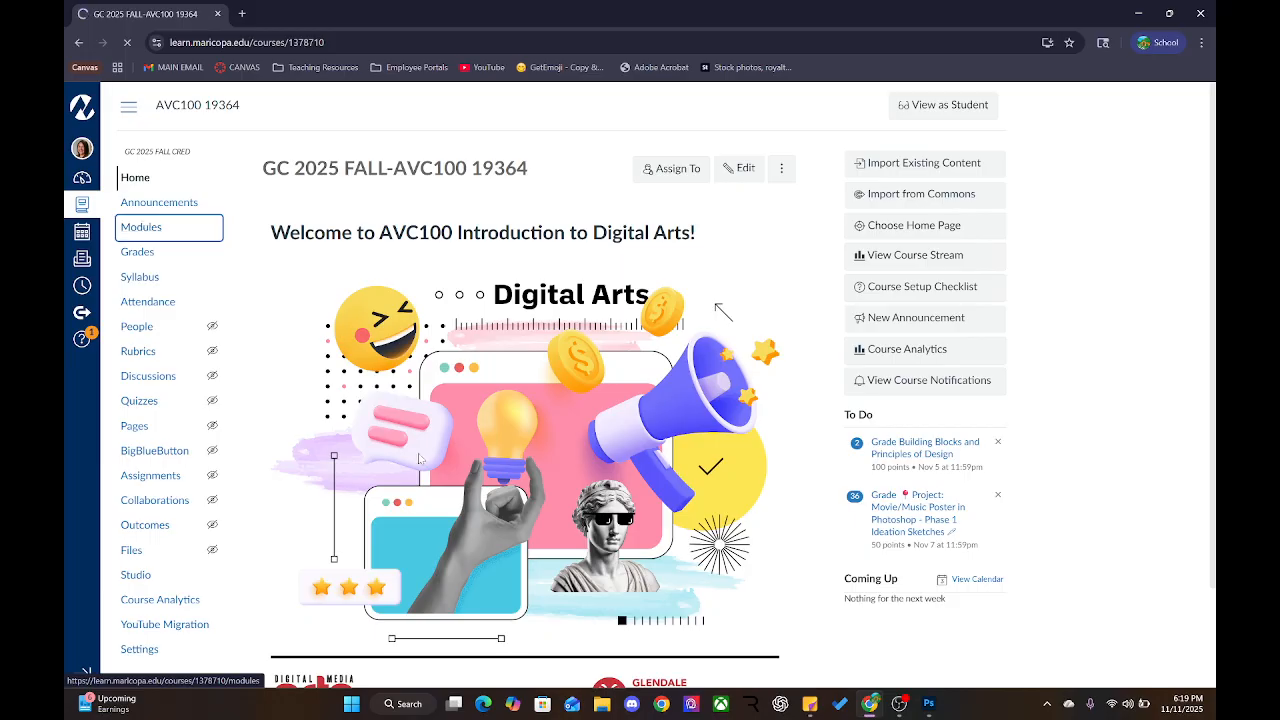
scroll(350, 520, down, 2)
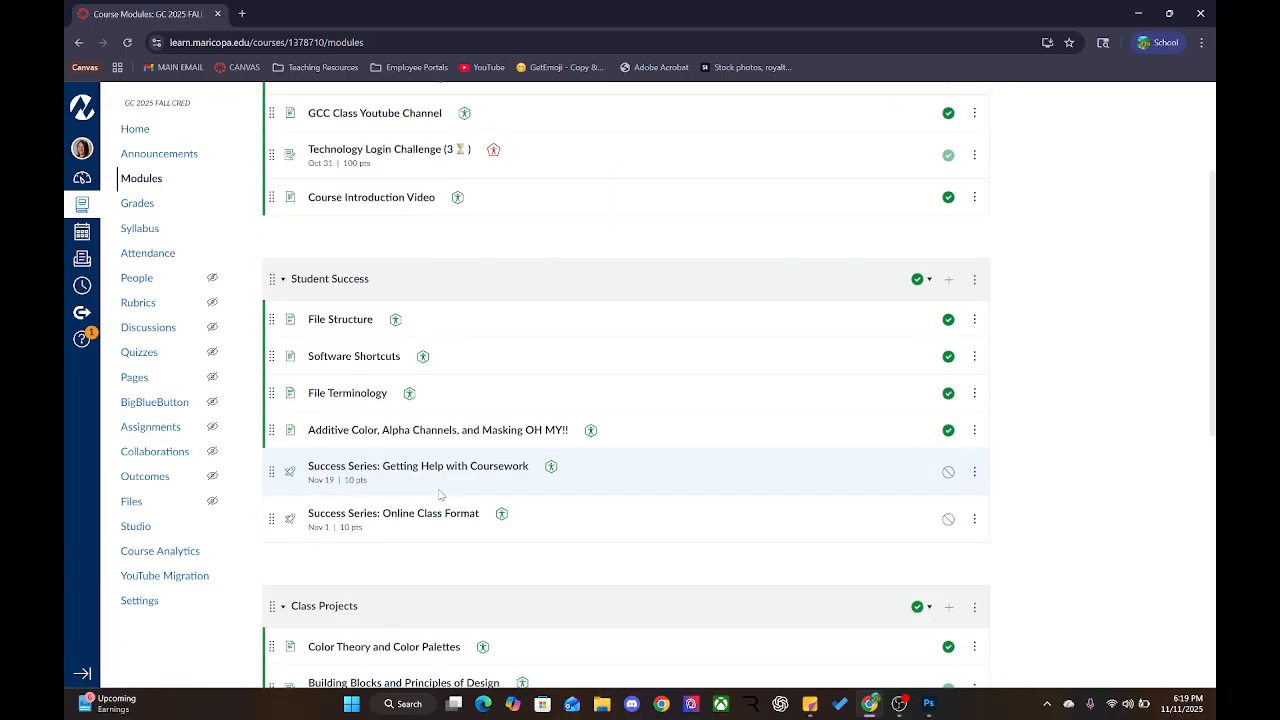
scroll(353, 527, down, 2)
scroll(353, 527, down, 2)
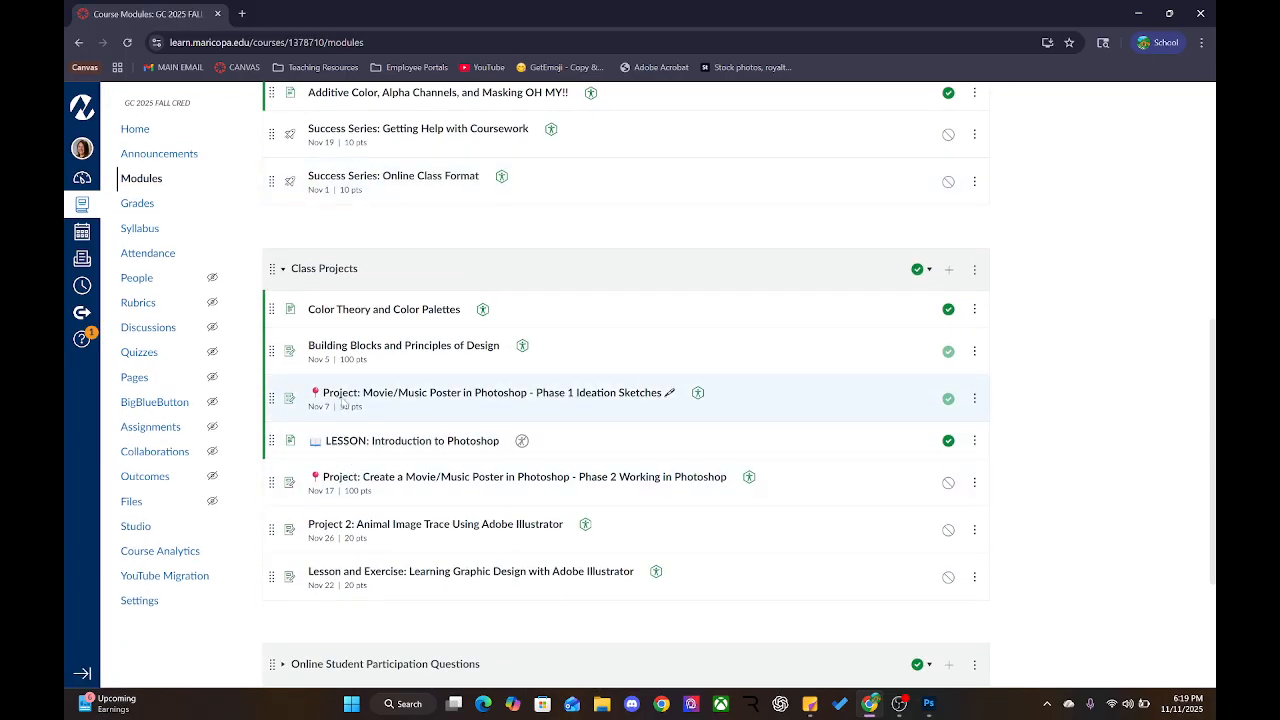
click(330, 480)
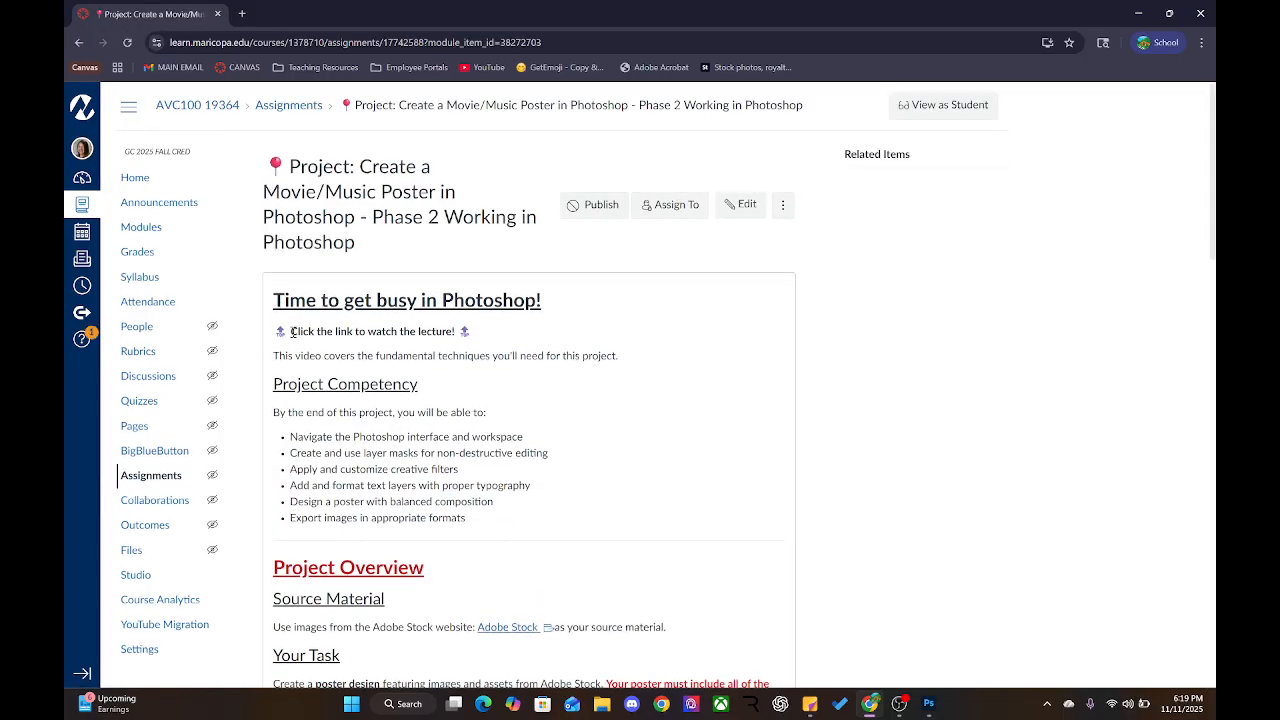
Highlight the include-all-elements, Base Photograph and Layer Mask requirements
scroll(291, 331, down, 3)
scroll(270, 290, up, 2)
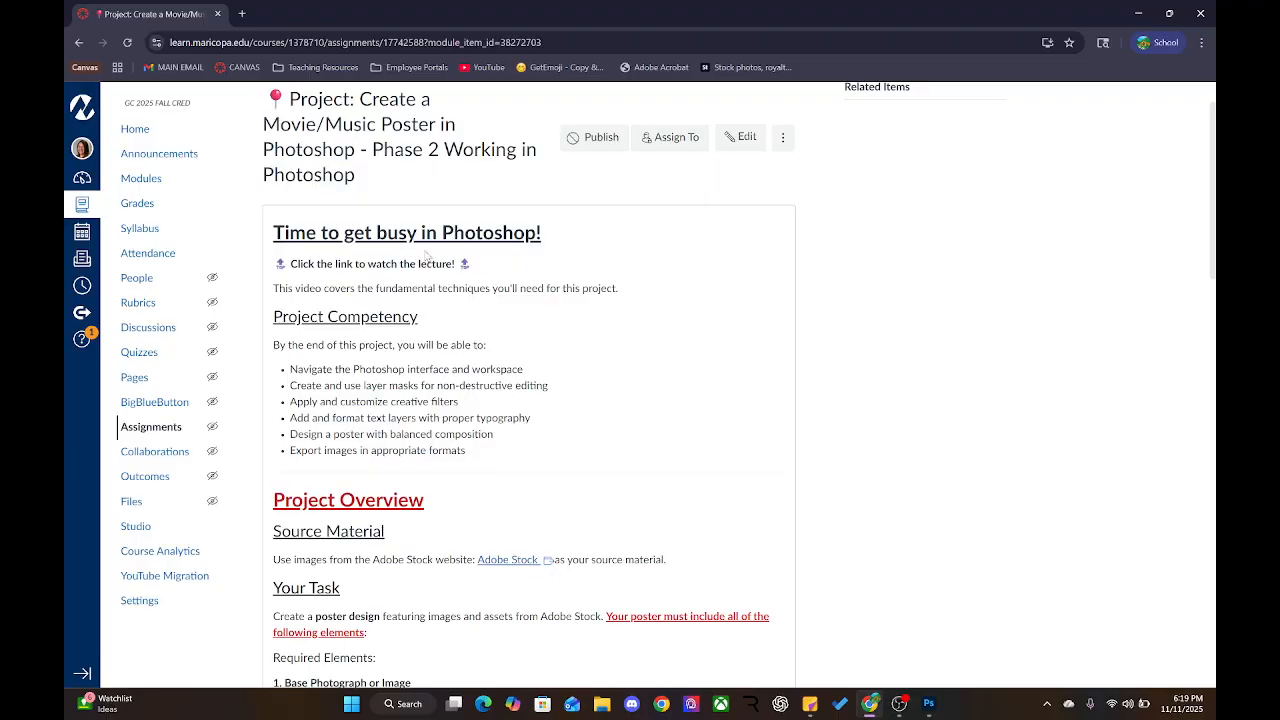
scroll(408, 296, down, 2)
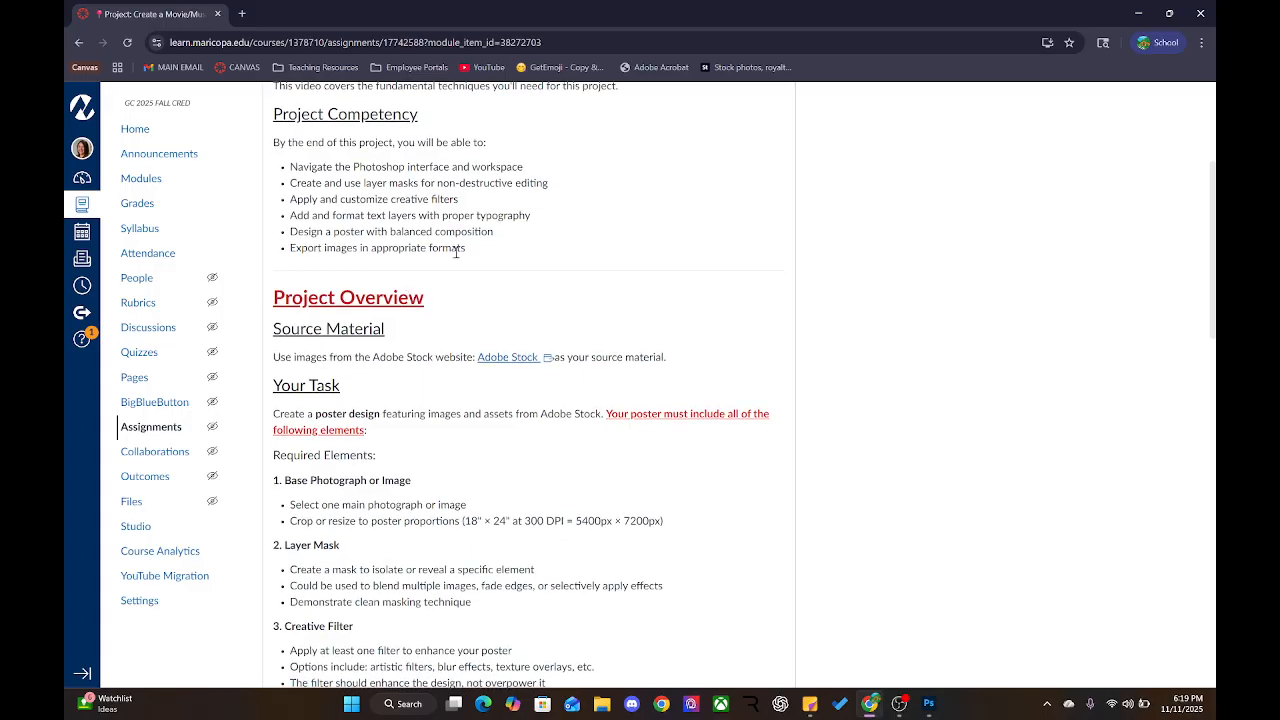
scroll(408, 296, down, 1)
scroll(412, 338, up, 1)
scroll(412, 338, up, 2)
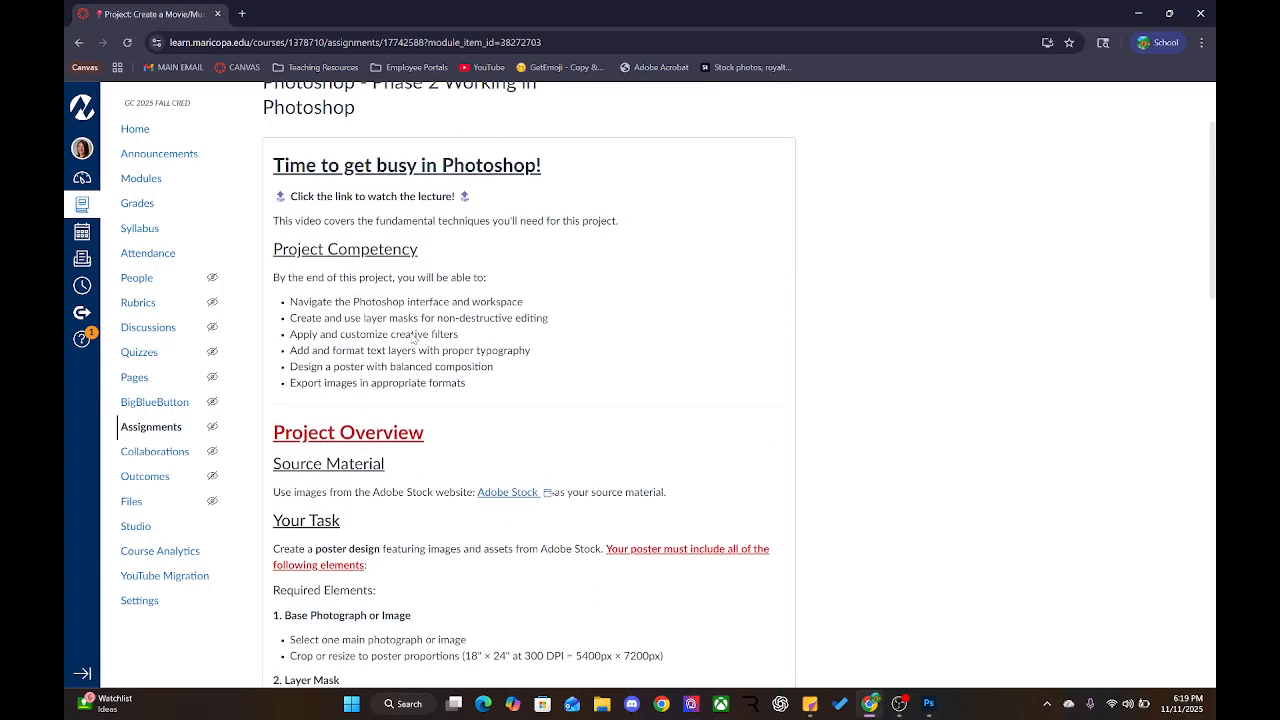
scroll(361, 529, down, 3)
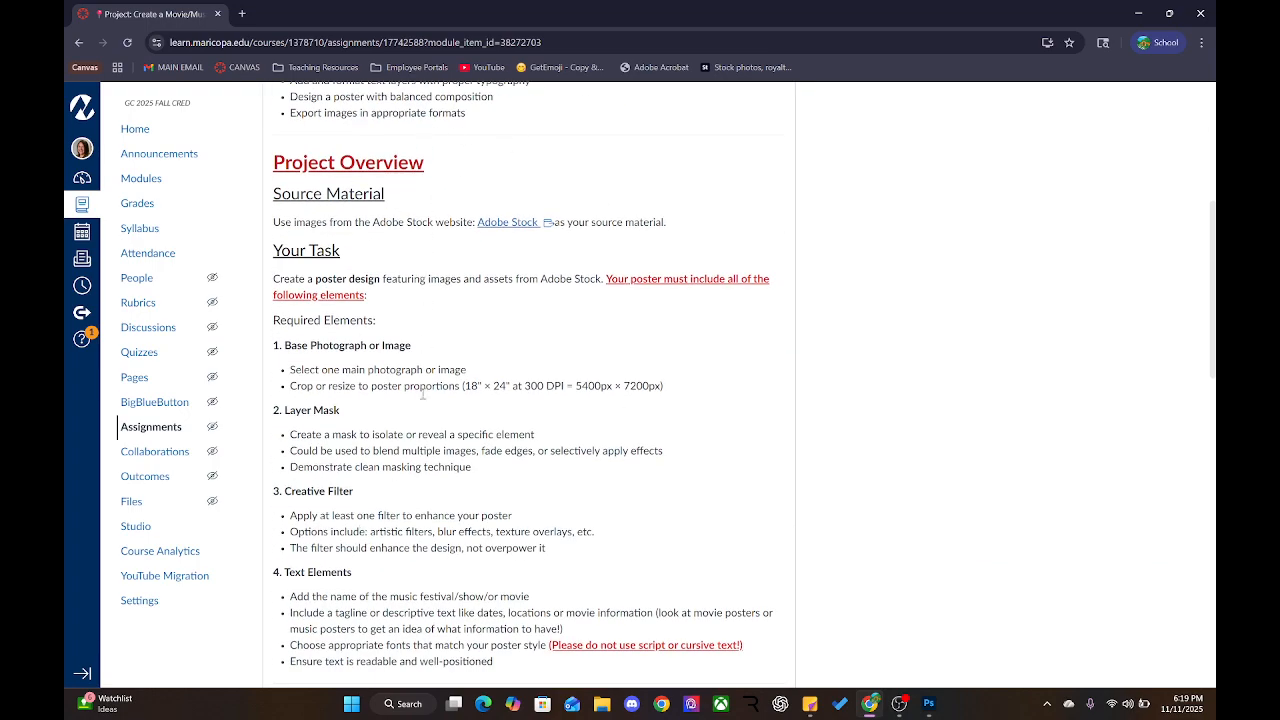
scroll(425, 465, down, 2)
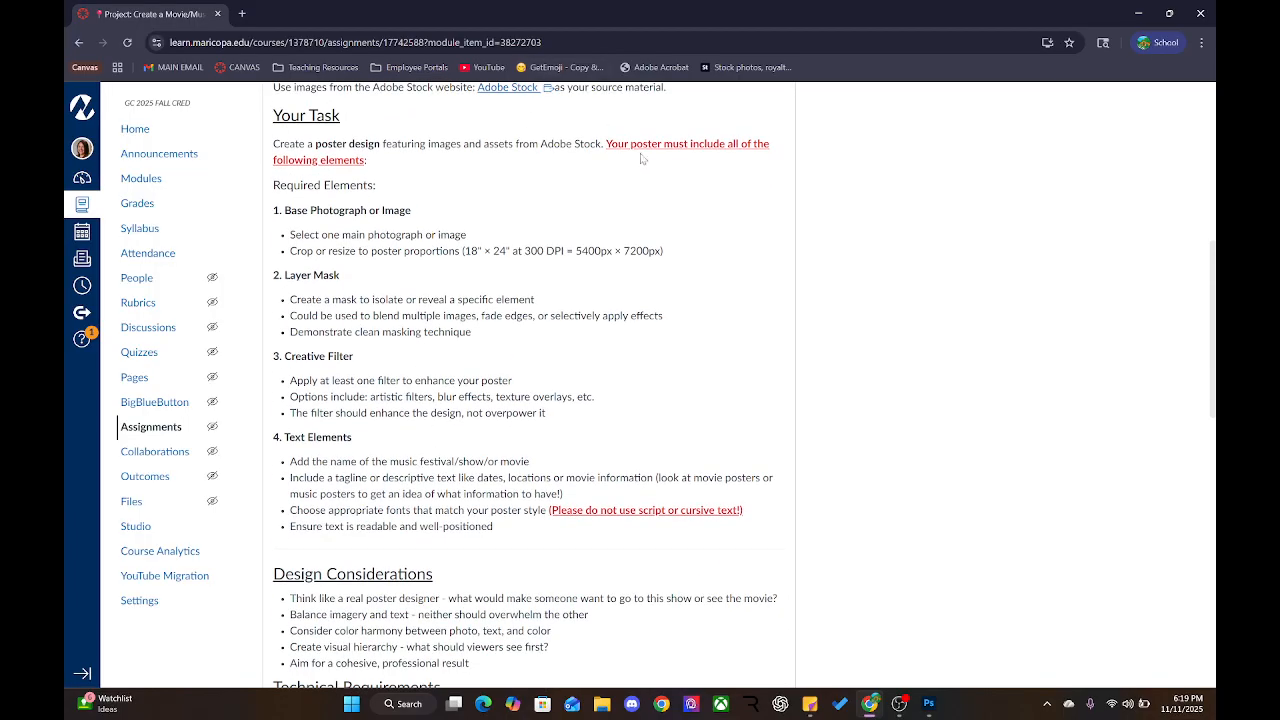
drag(606, 143, 776, 165)
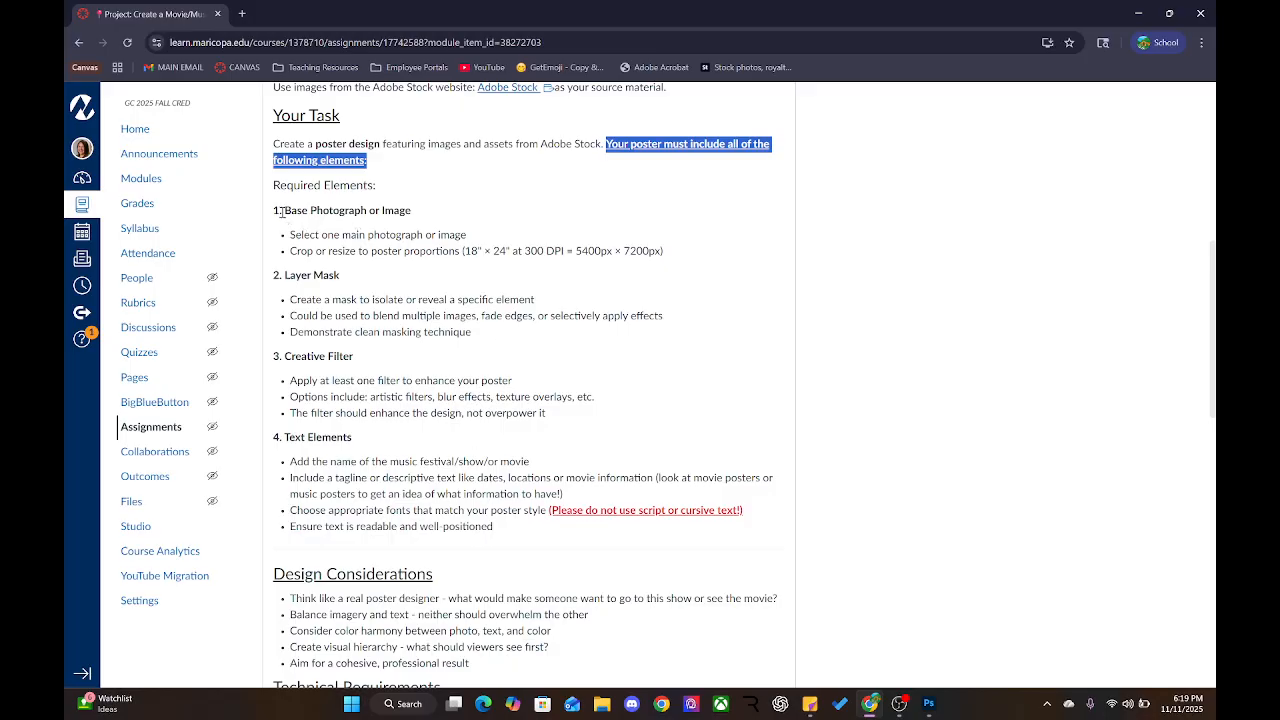
drag(281, 211, 427, 214)
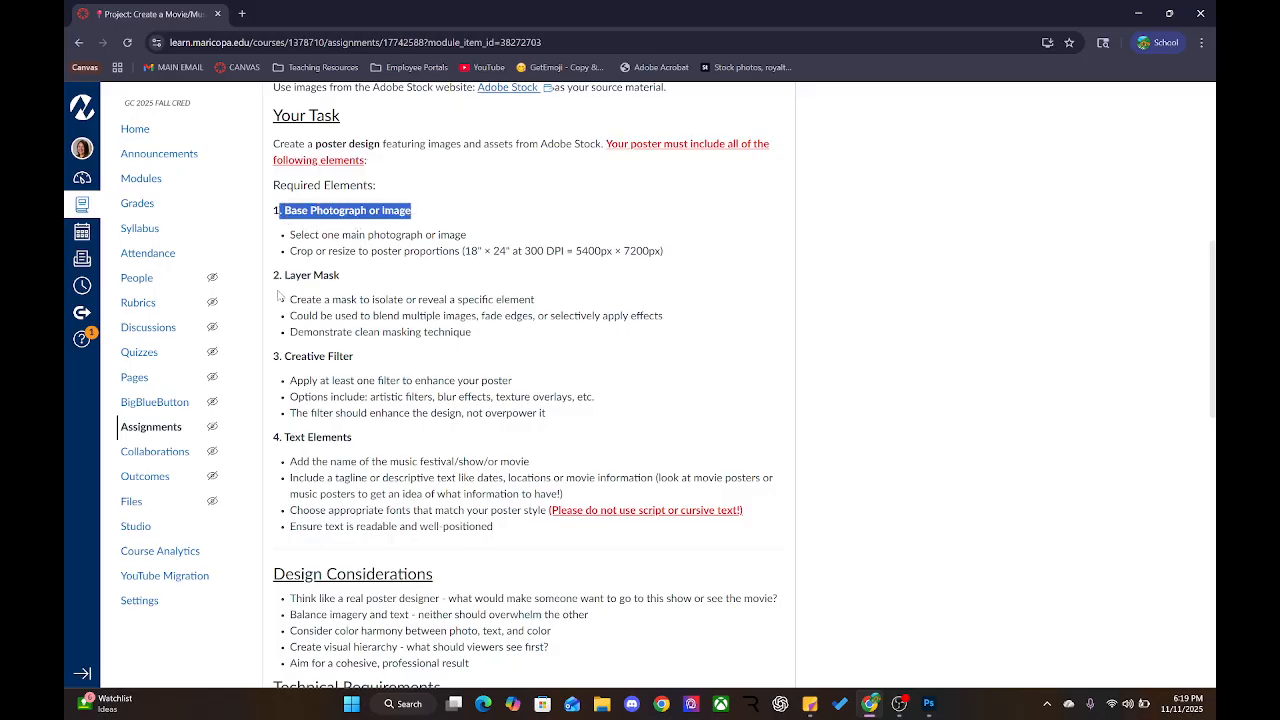
drag(288, 277, 421, 331)
click(421, 331)
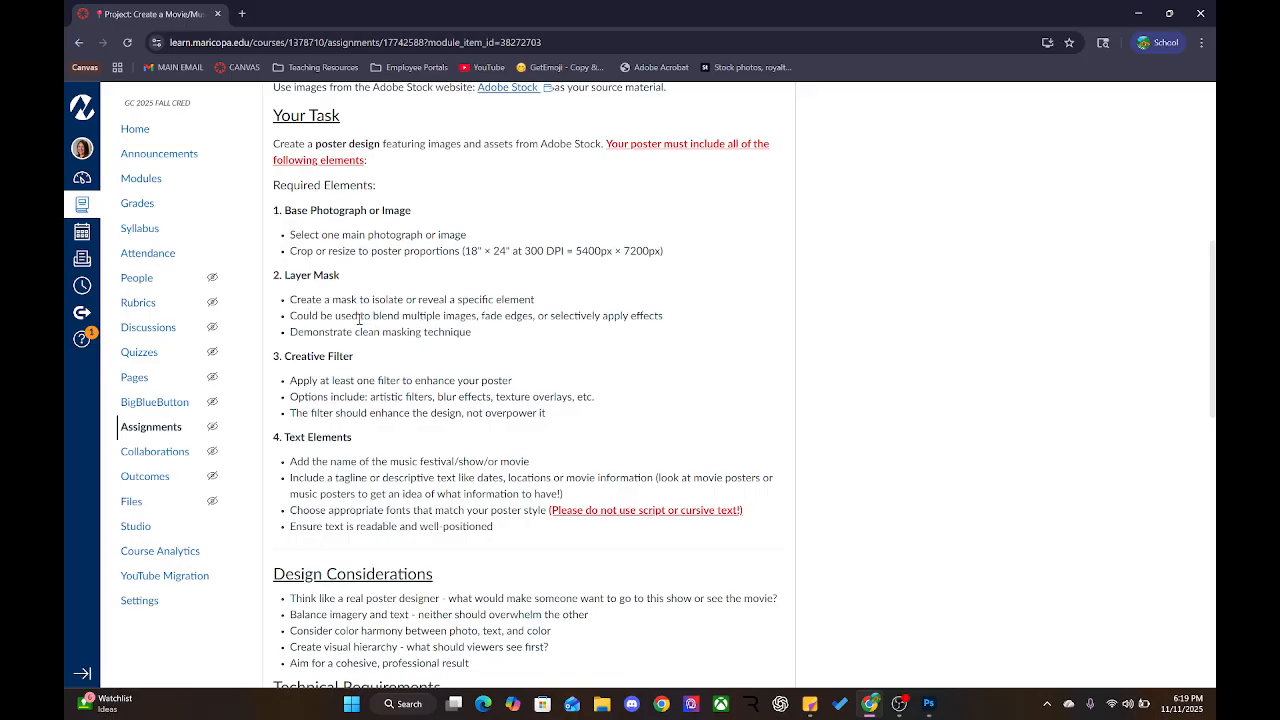
Highlight the blending-multiple-images point and the Creative Filter requirement
drag(358, 318, 457, 318)
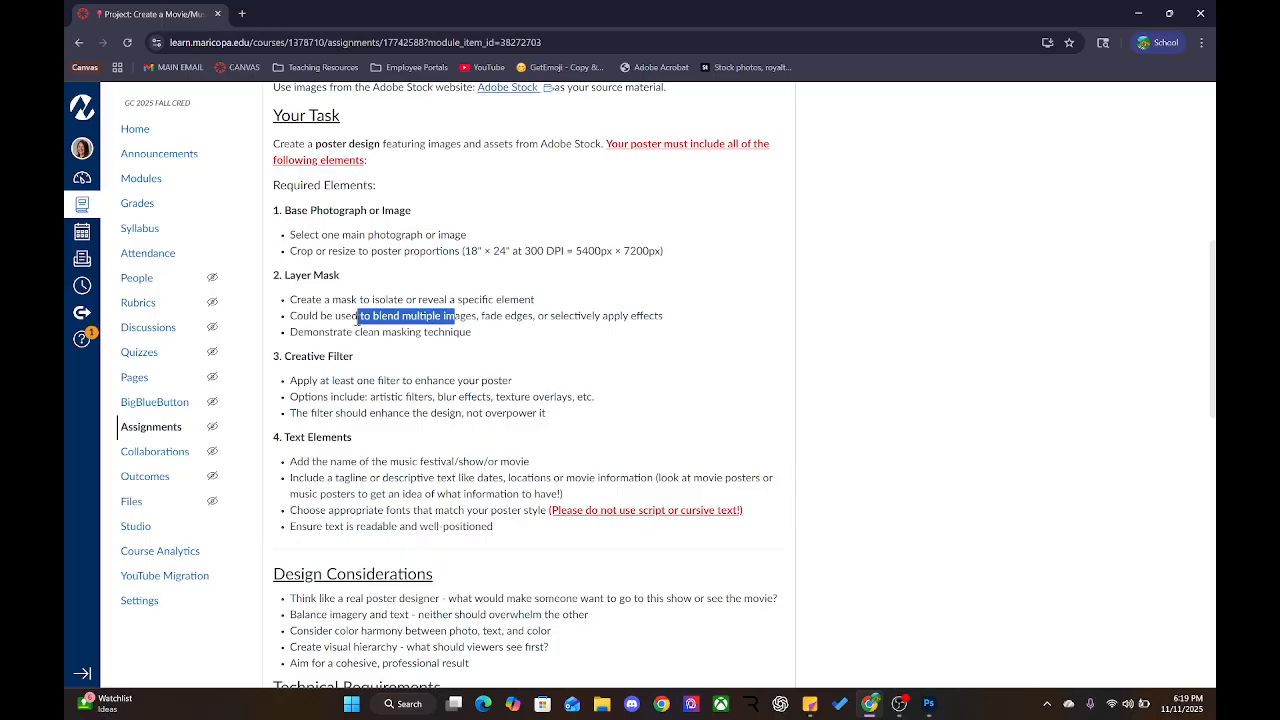
click(428, 319)
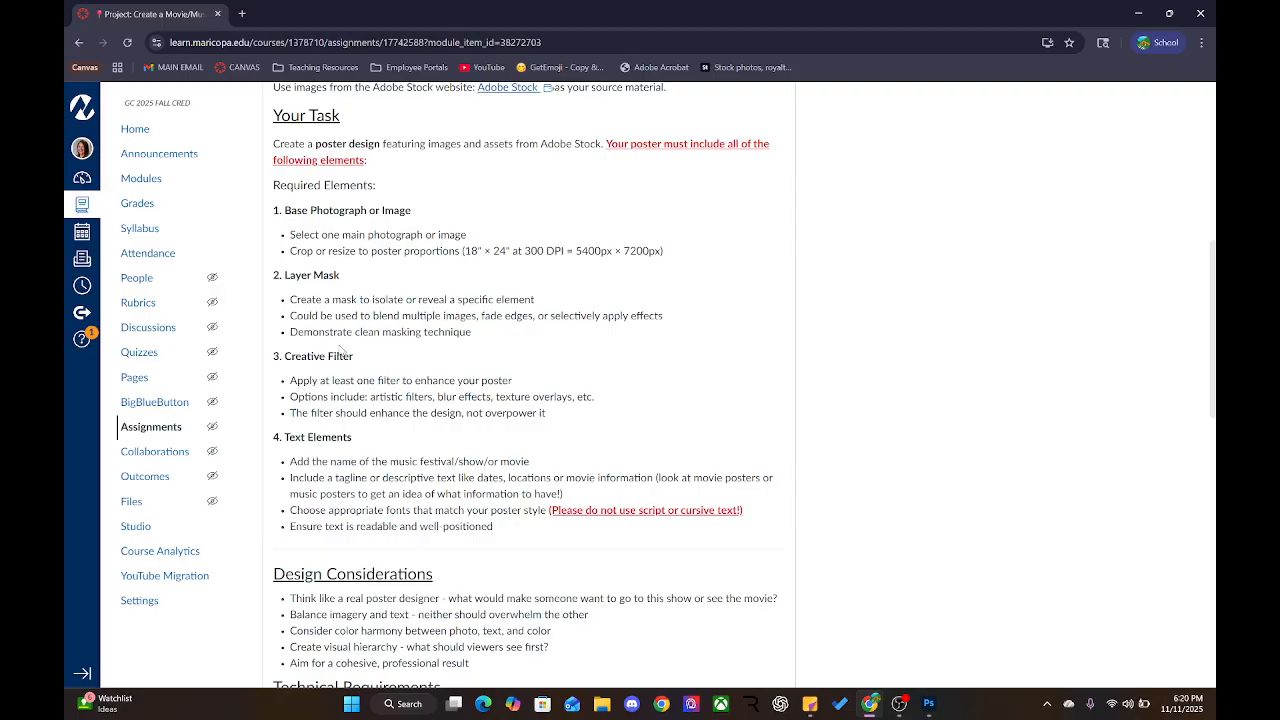
double_click(287, 356)
drag(290, 380, 516, 388)
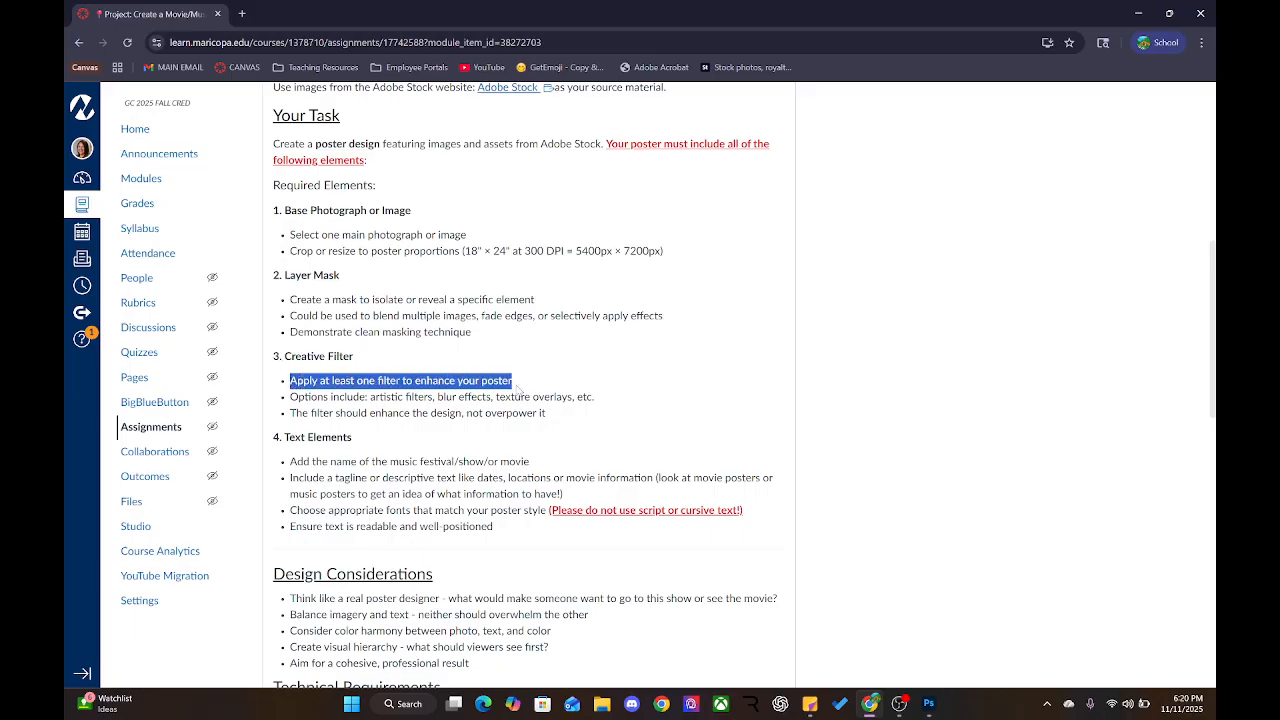
click(305, 397)
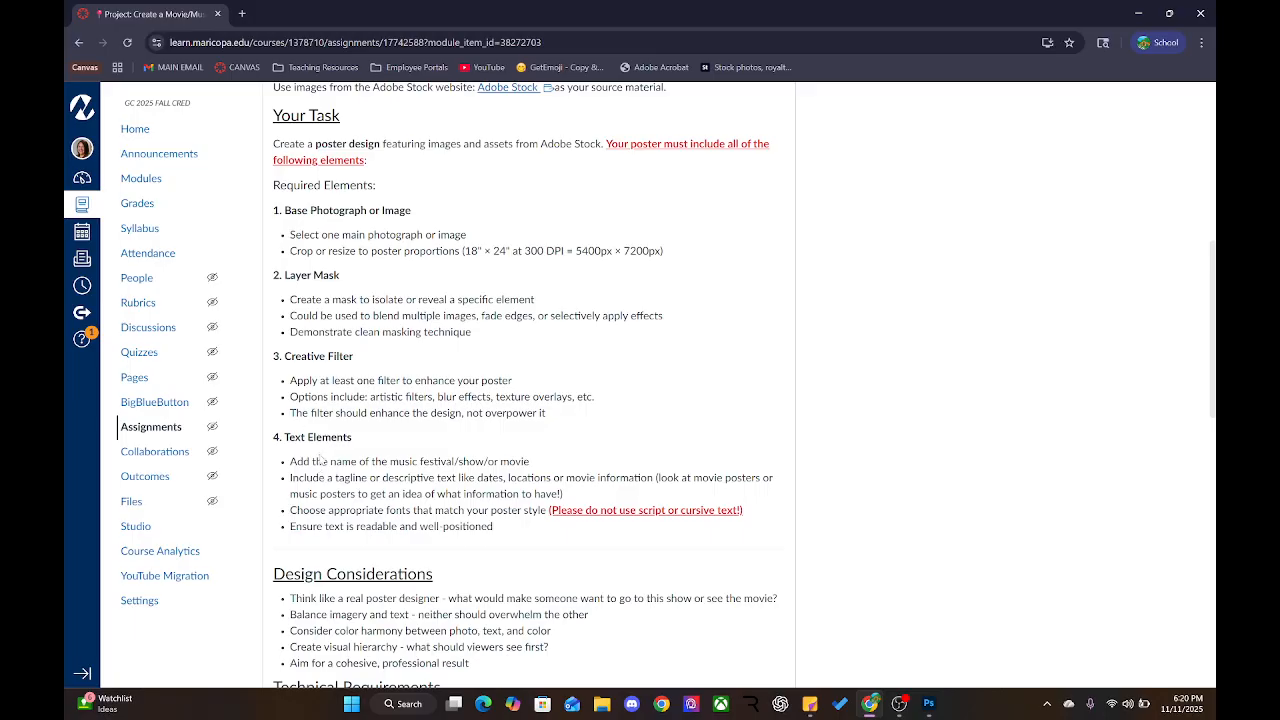
scroll(321, 459, down, 2)
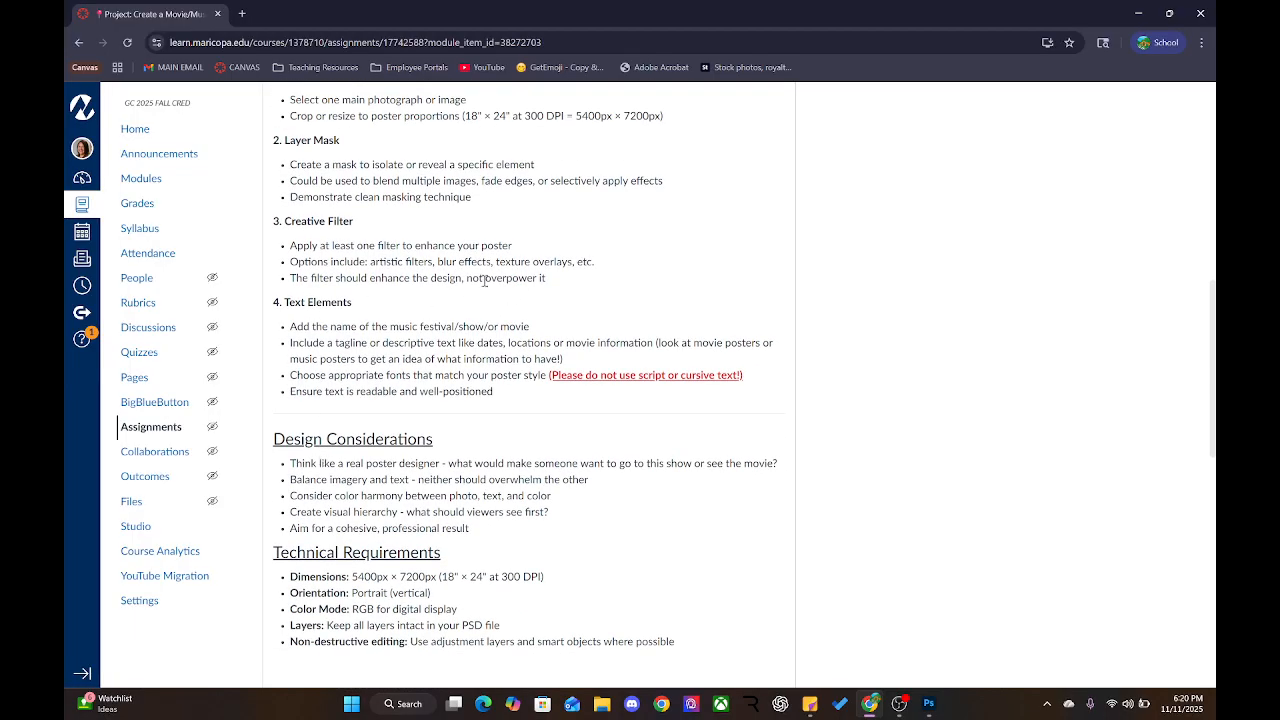
drag(289, 281, 538, 284)
click(425, 374)
drag(290, 328, 543, 336)
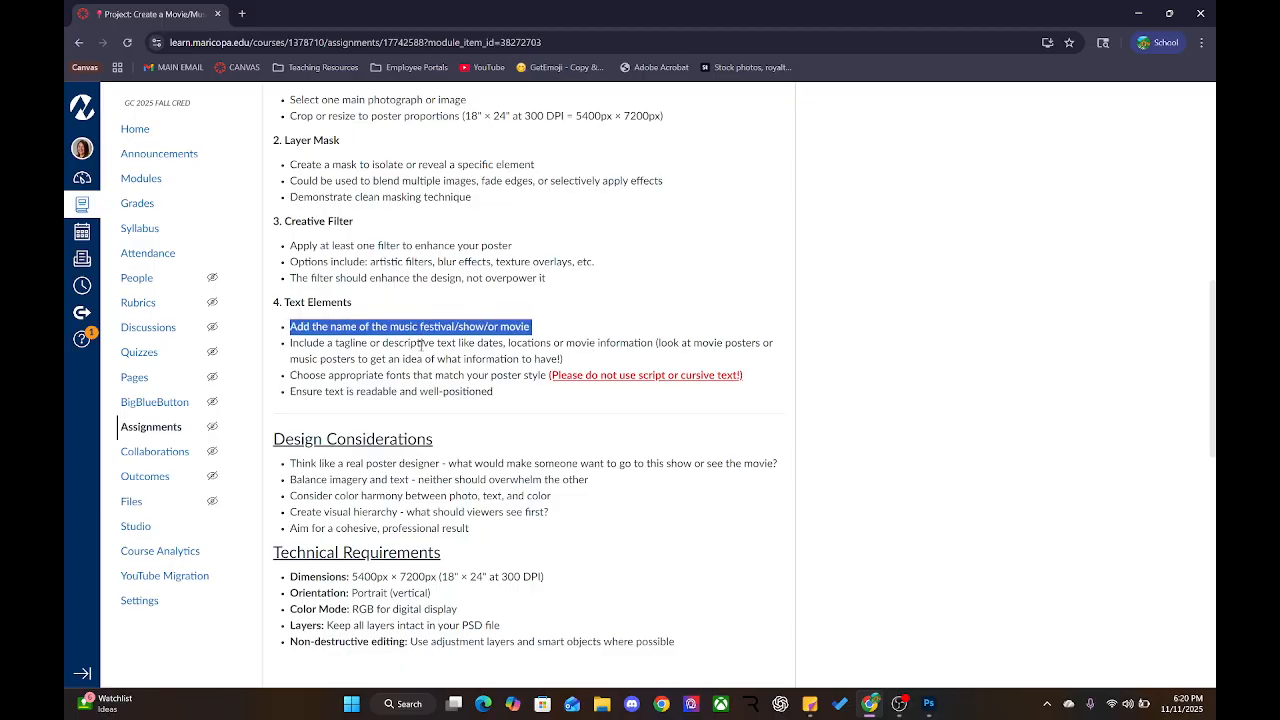
drag(295, 343, 743, 343)
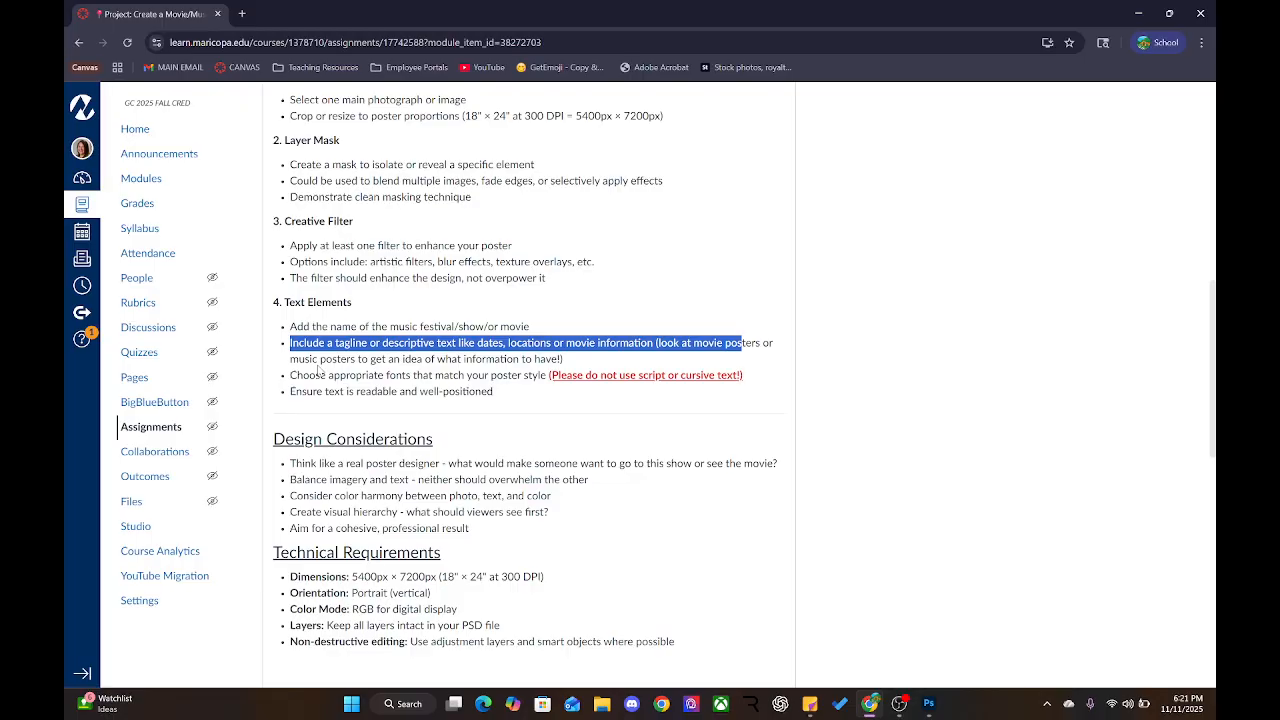
click(319, 371)
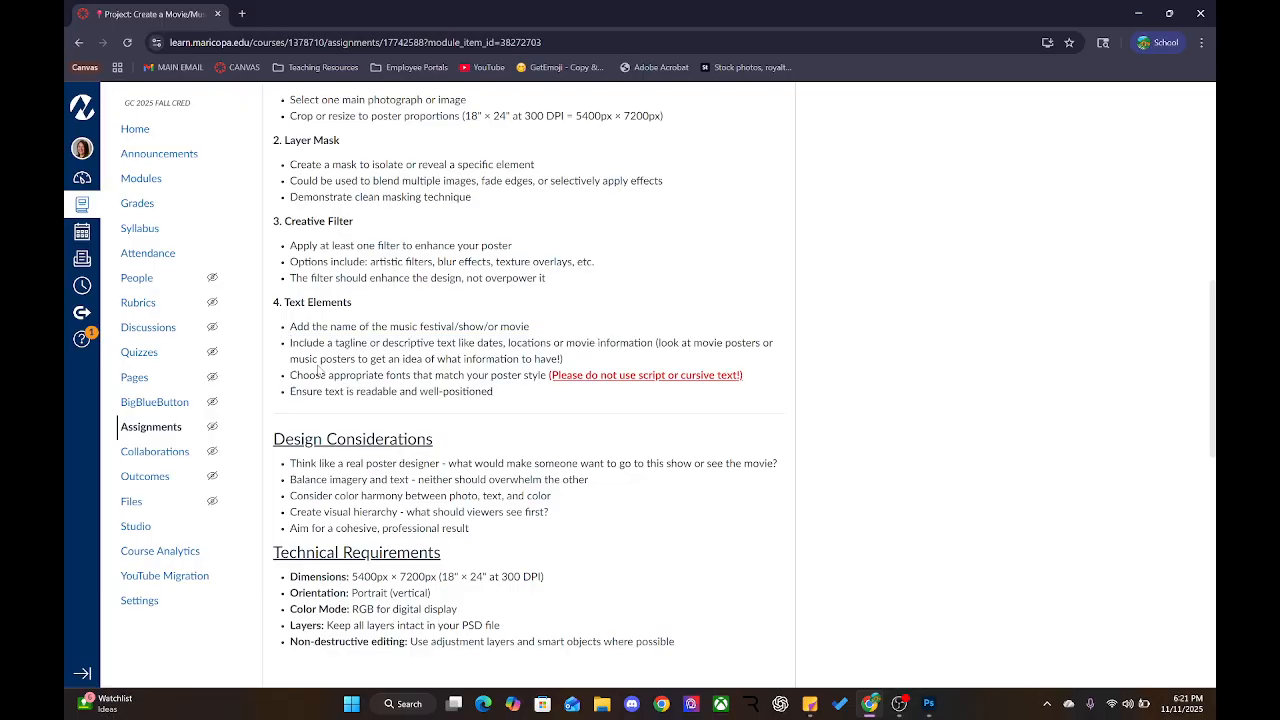
drag(660, 342, 803, 344)
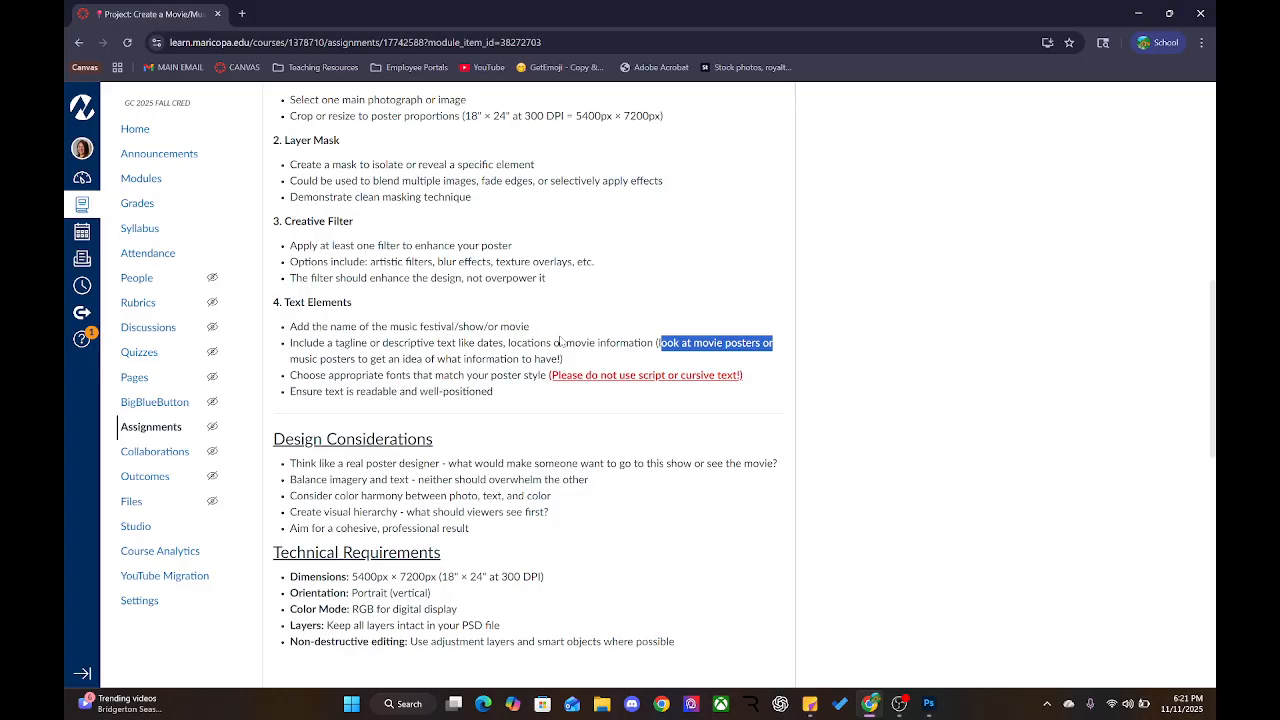
drag(452, 342, 551, 343)
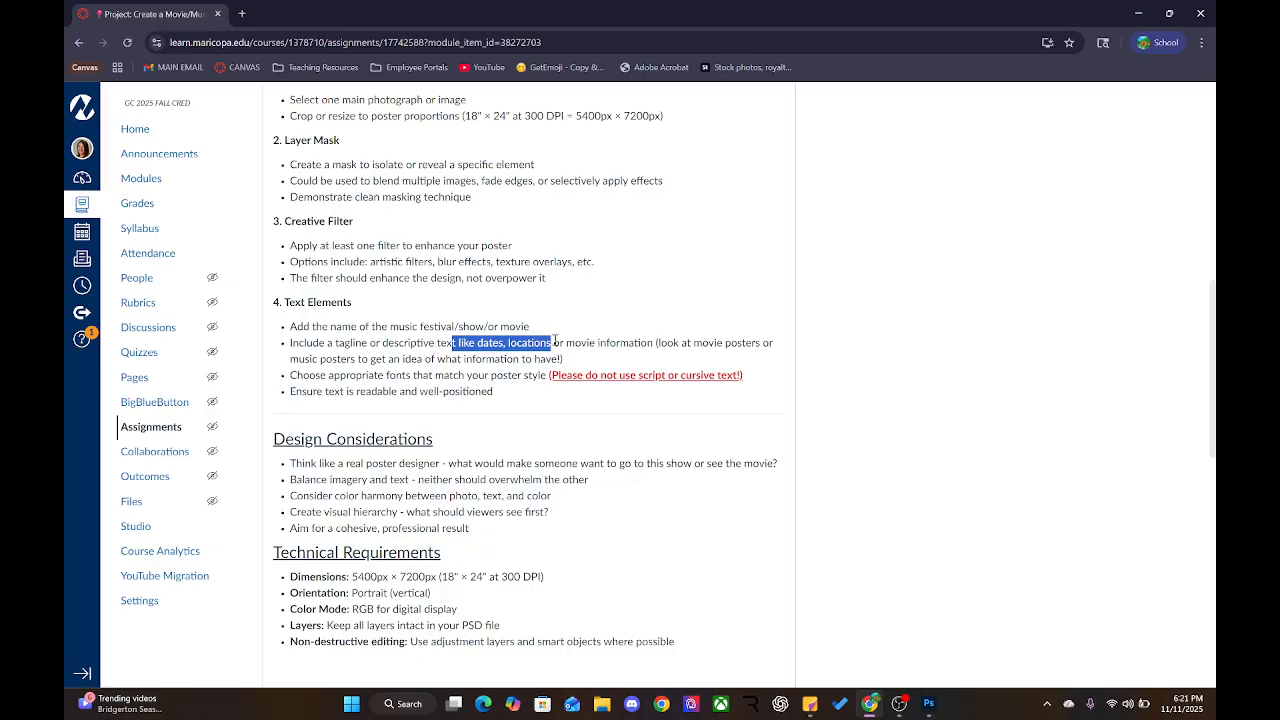
click(555, 341)
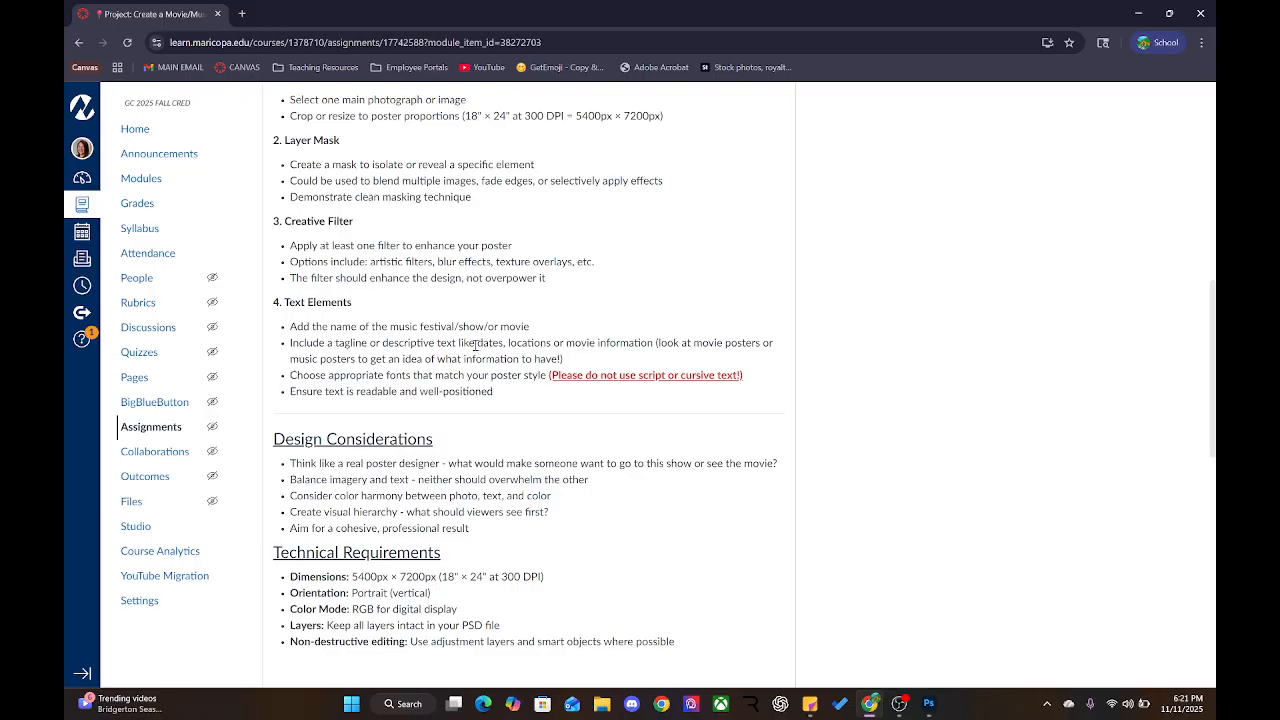
drag(476, 343, 518, 343)
click(533, 344)
drag(316, 376, 492, 379)
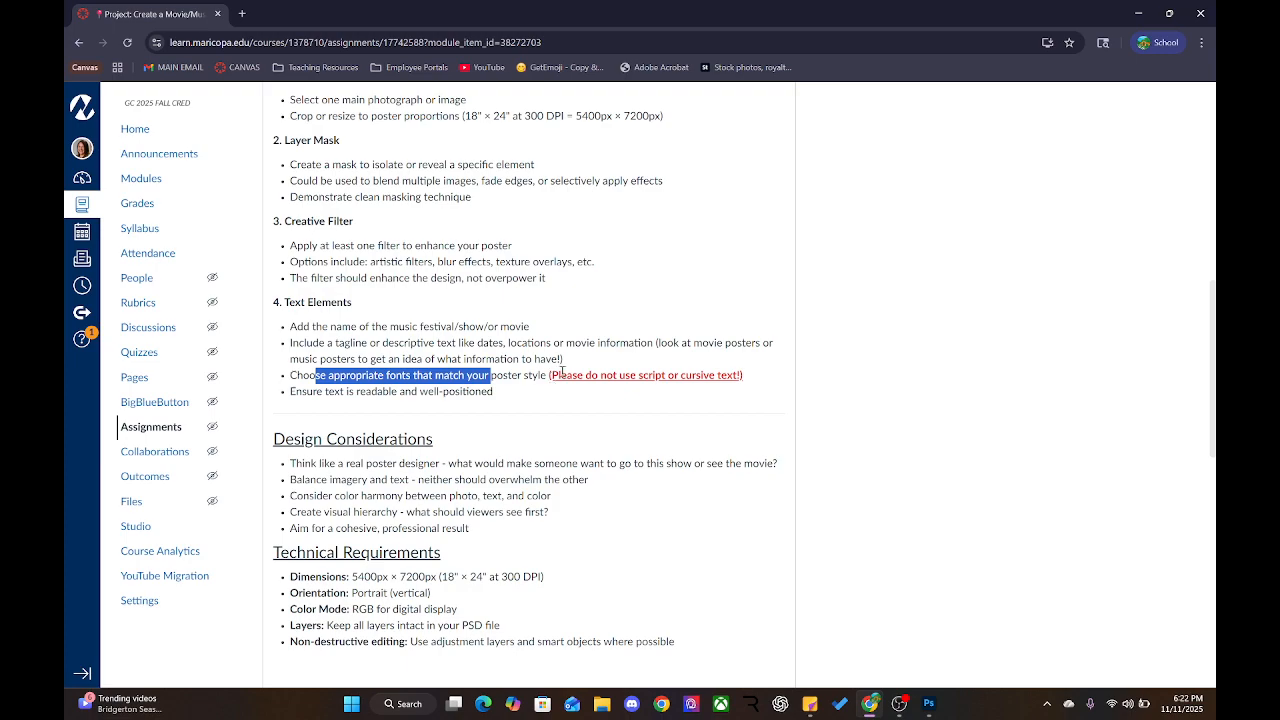
drag(562, 372, 736, 375)
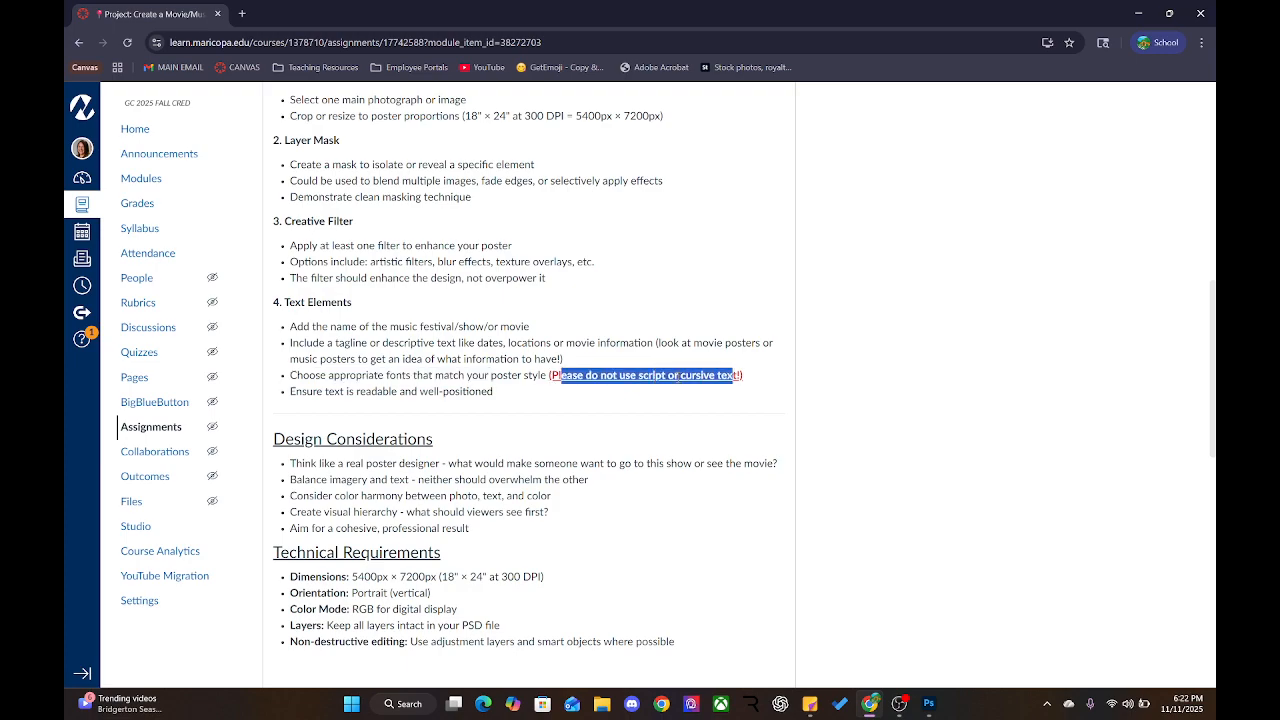
click(309, 391)
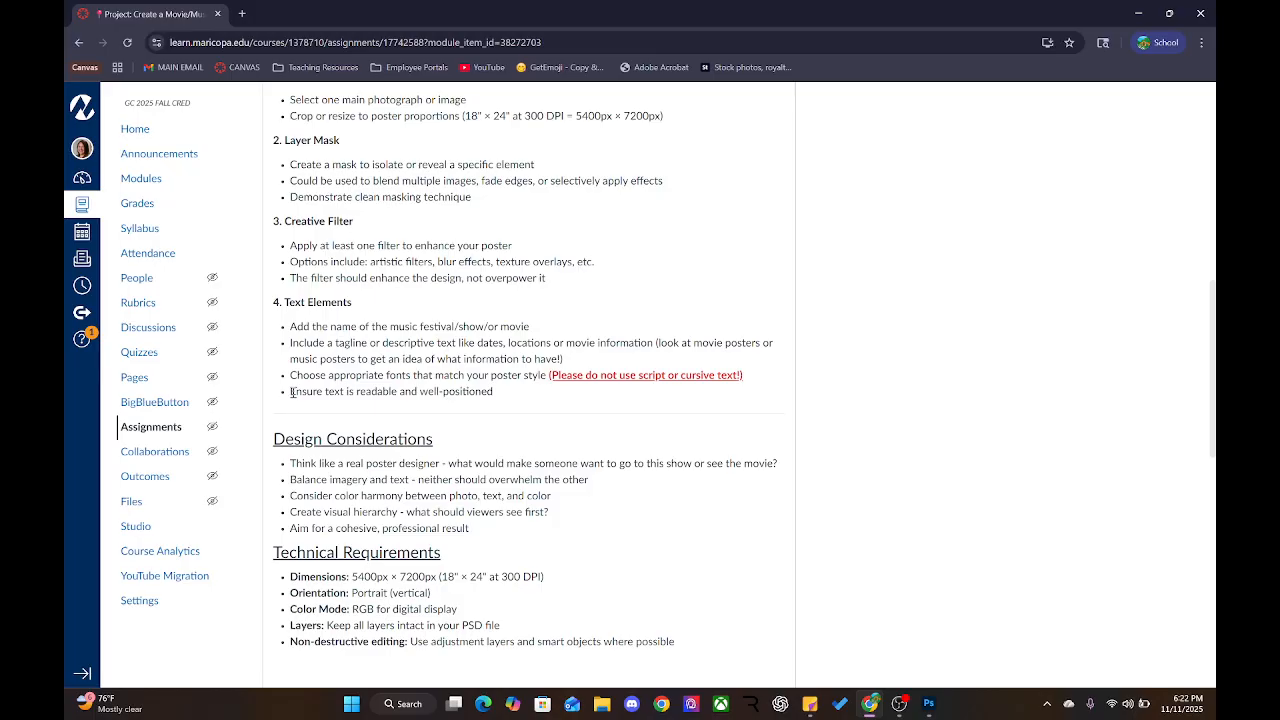
drag(291, 391, 487, 392)
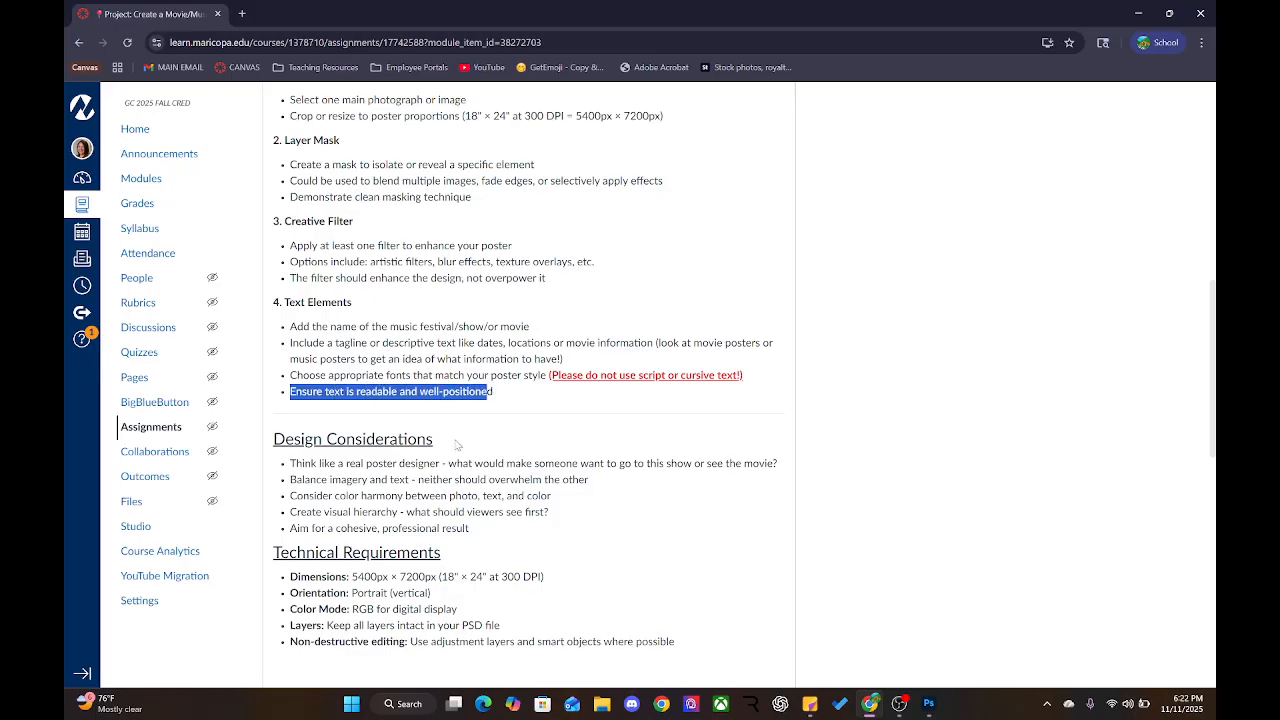
scroll(418, 490, down, 1)
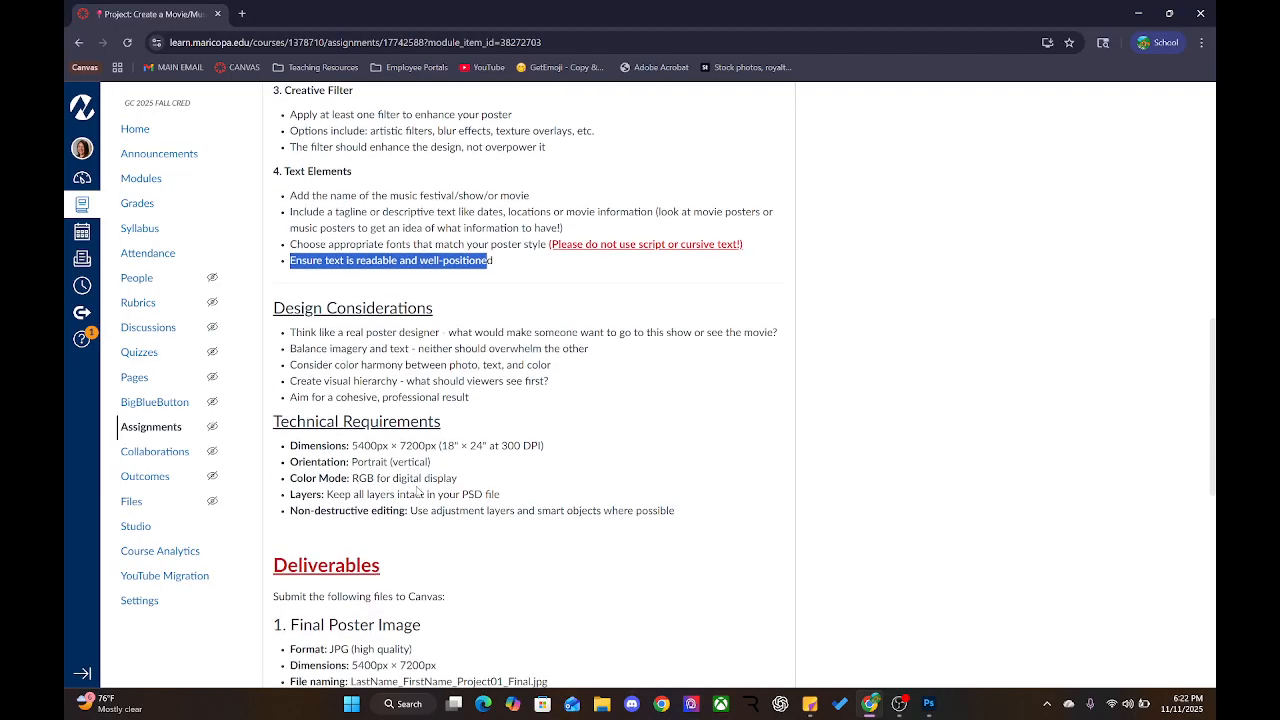
click(404, 362)
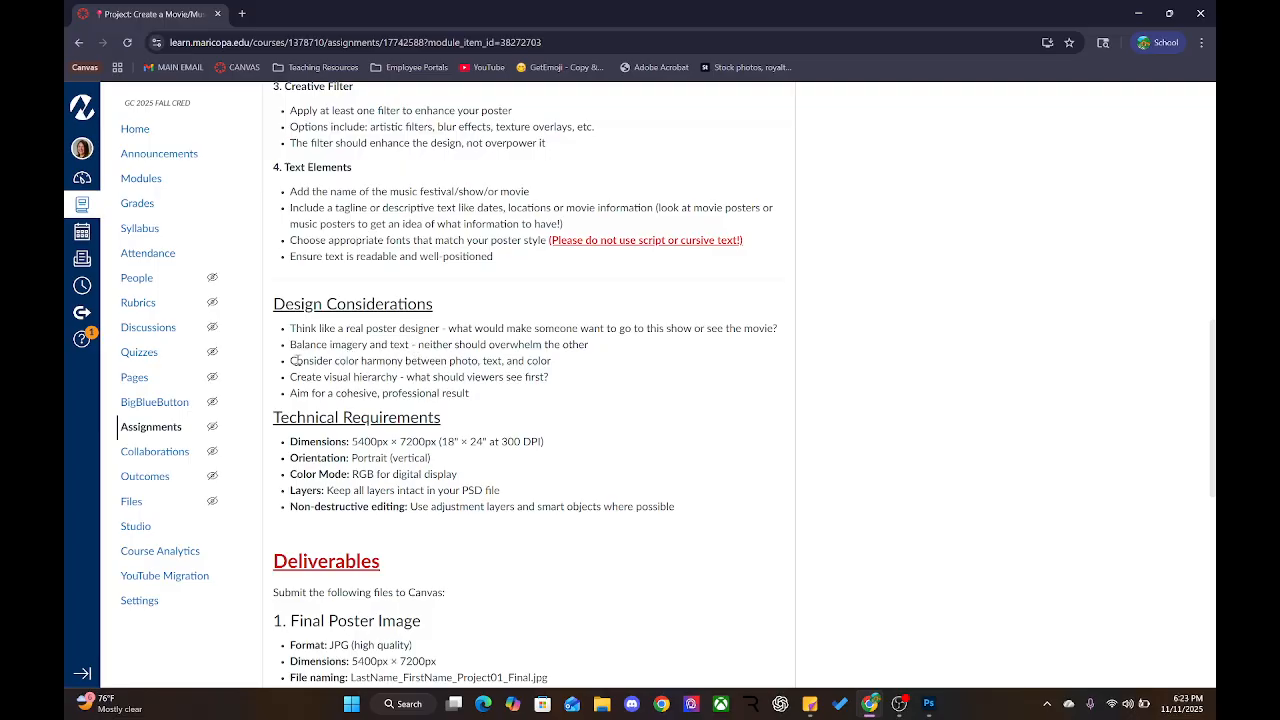
drag(296, 362, 493, 363)
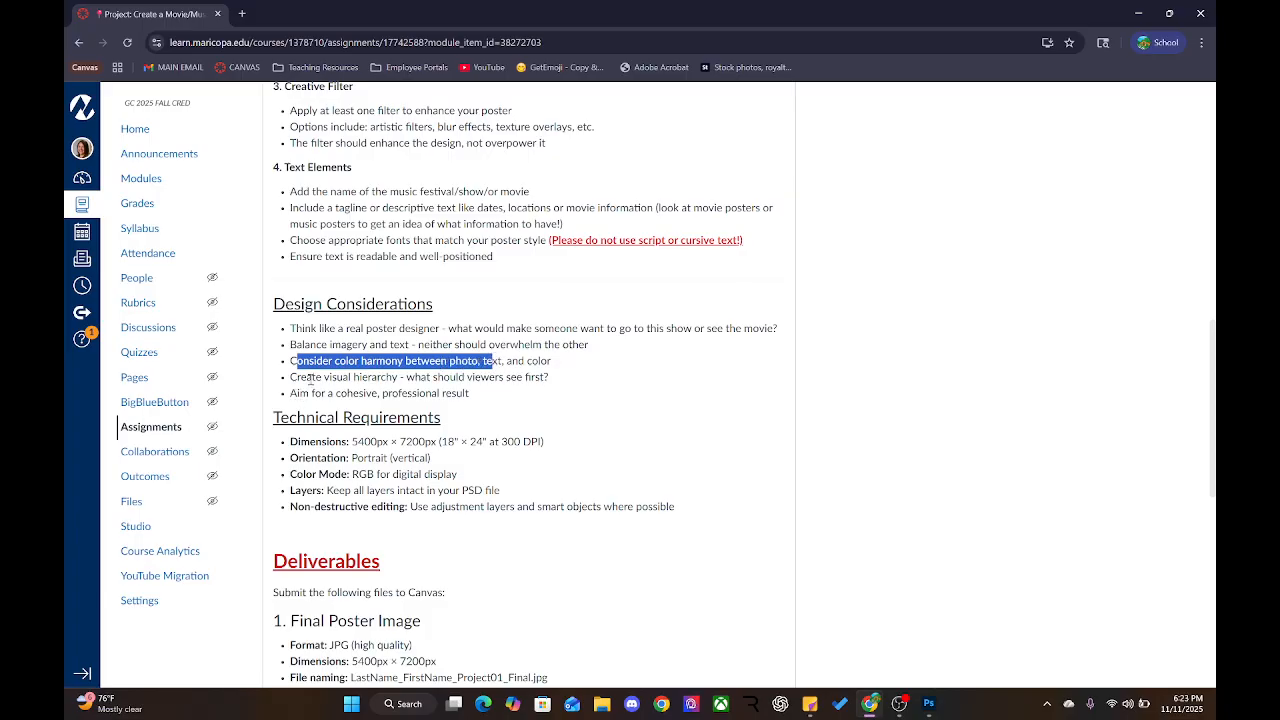
click(271, 379)
drag(290, 361, 309, 361)
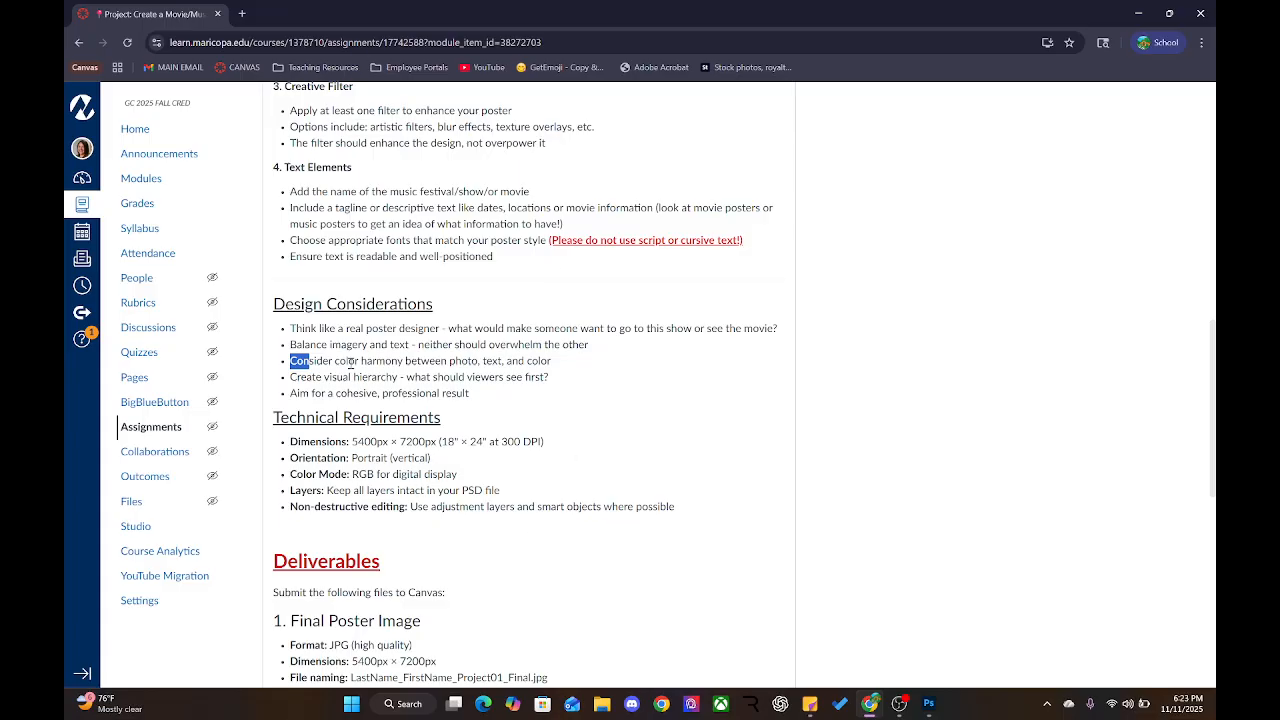
click(353, 362)
scroll(288, 414, down, 2)
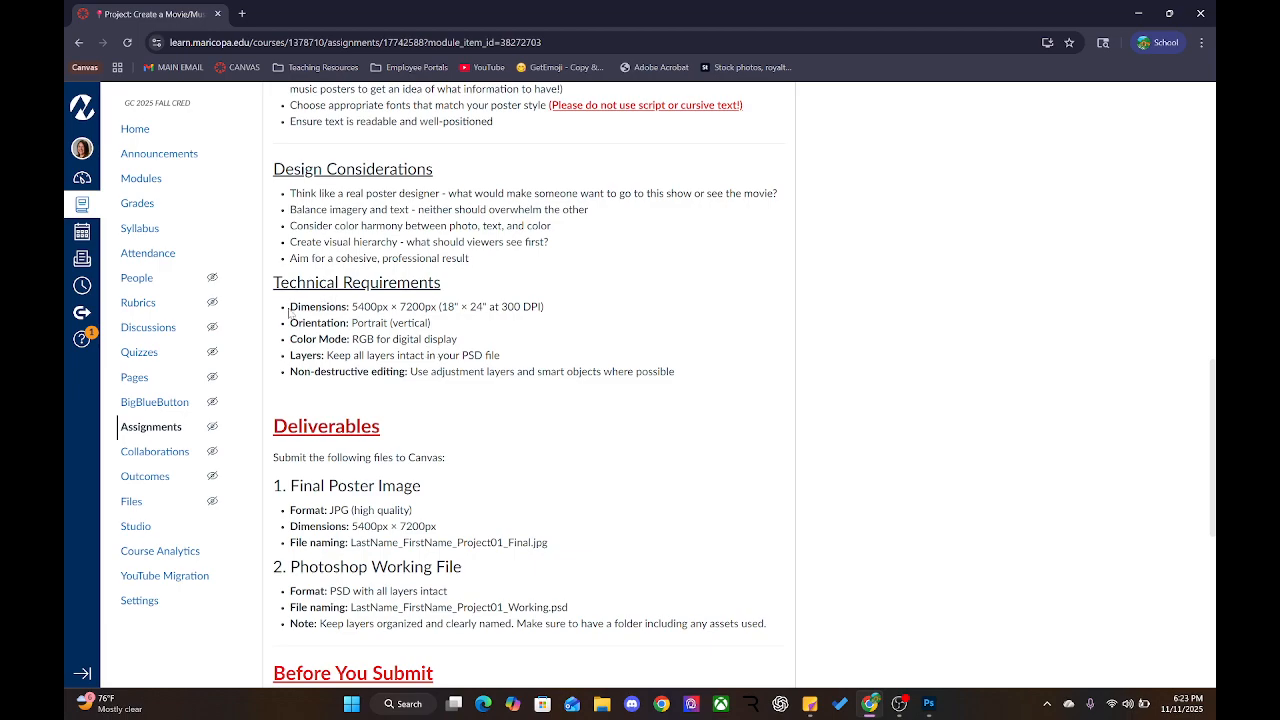
drag(288, 310, 551, 307)
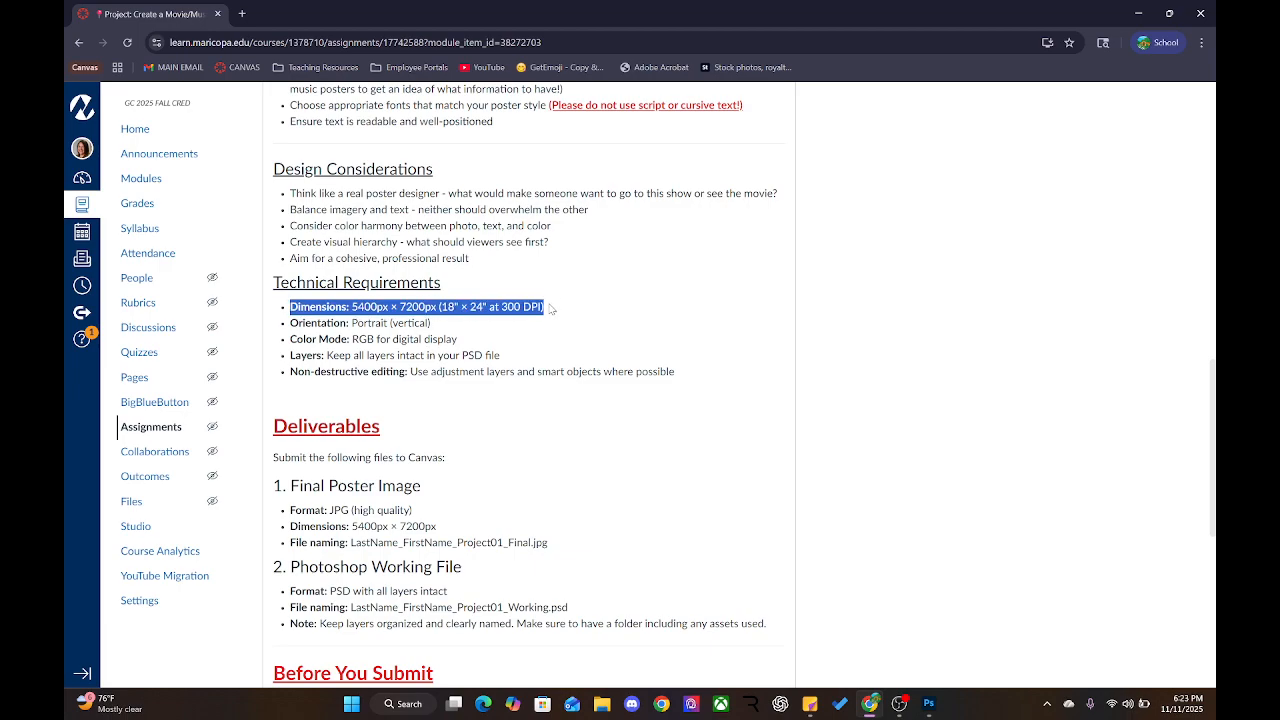
click(441, 303)
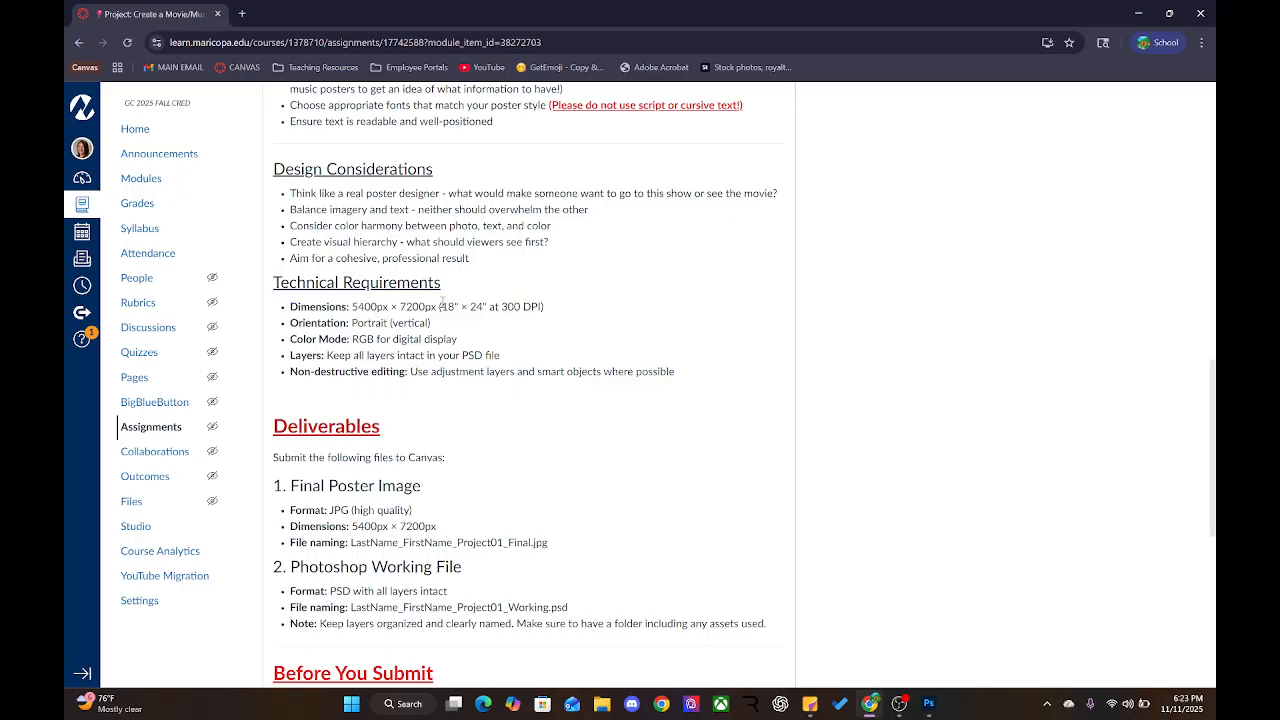
drag(441, 303, 485, 309)
double_click(360, 323)
drag(292, 333, 468, 350)
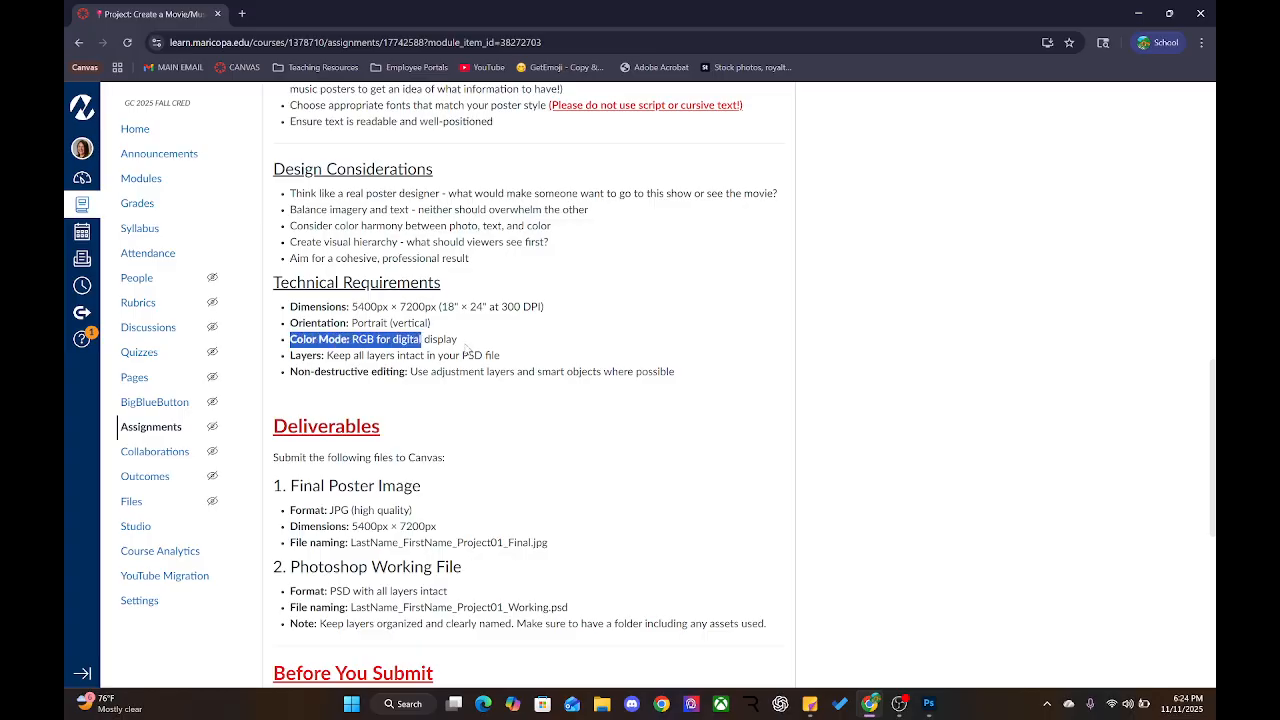
click(310, 370)
drag(353, 340, 460, 343)
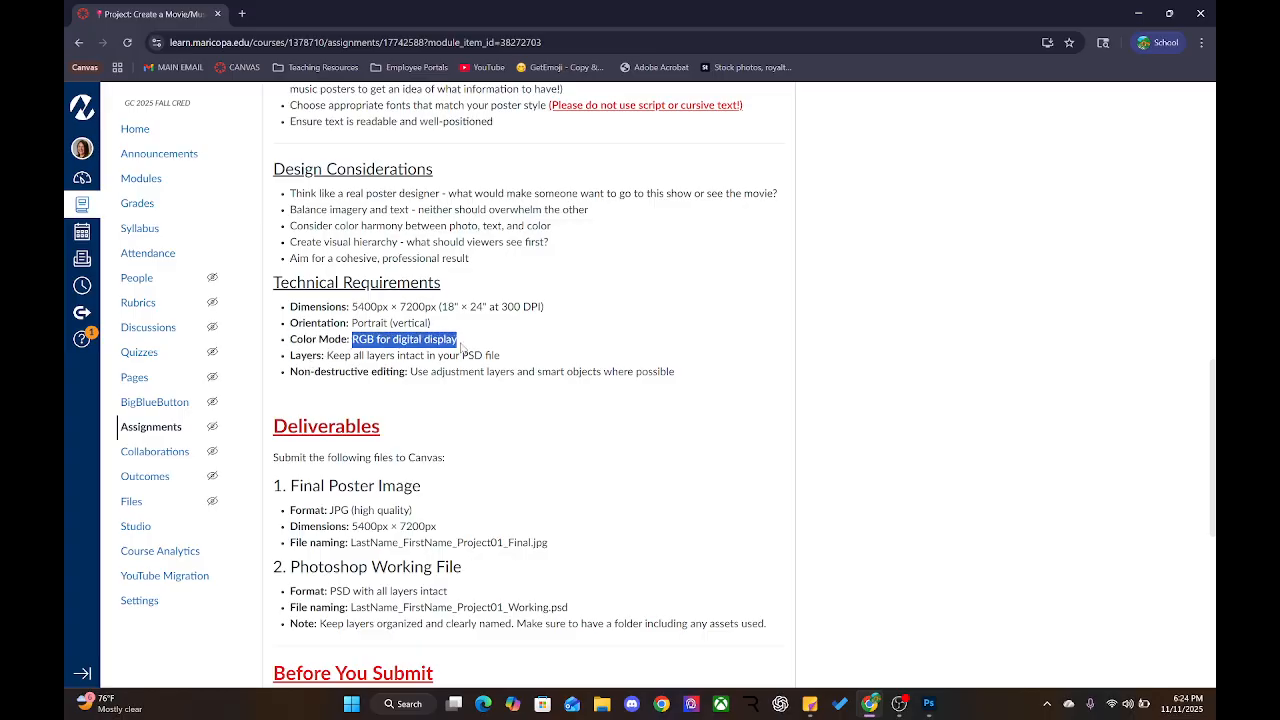
click(288, 367)
scroll(288, 367, down, 3)
scroll(289, 367, up, 3)
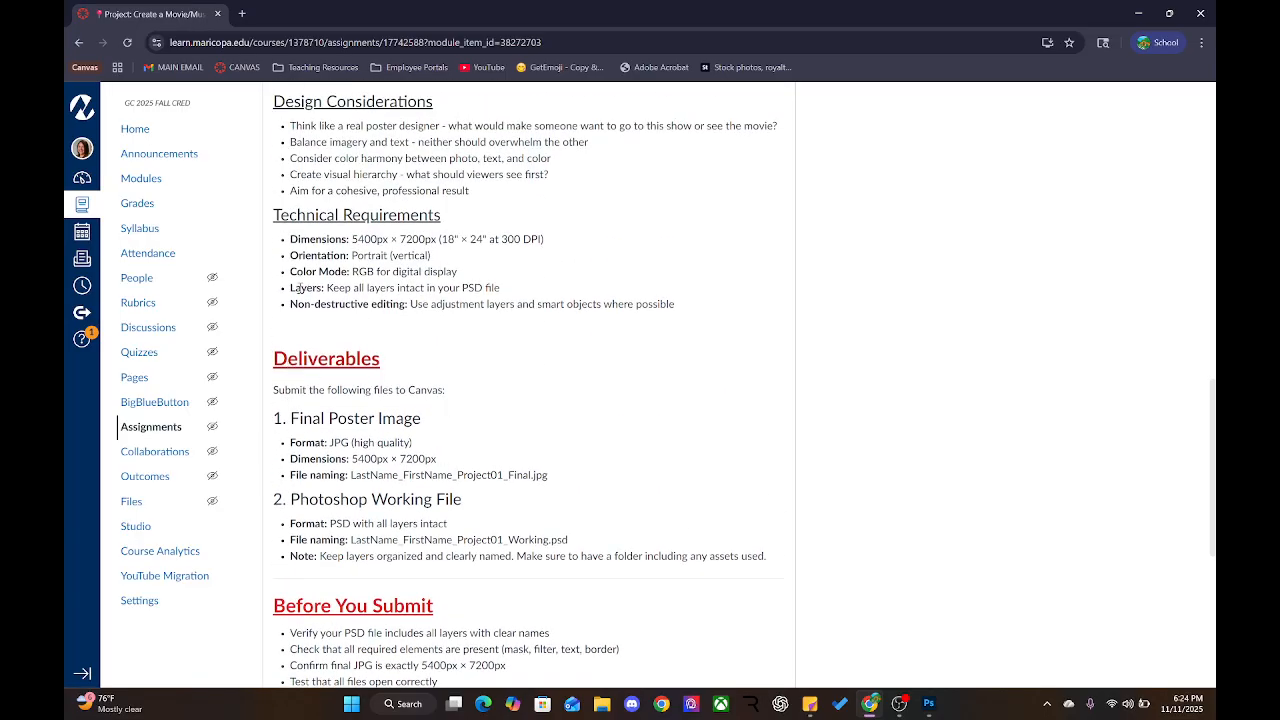
drag(290, 272, 460, 275)
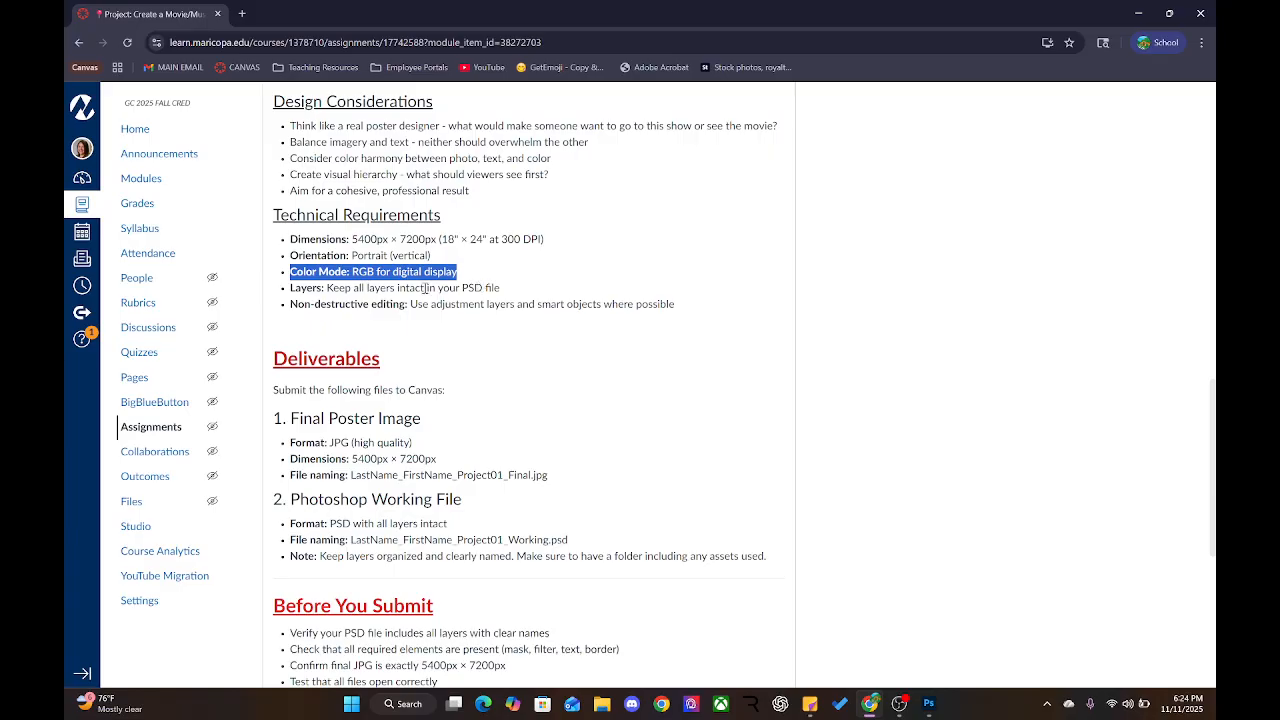
click(425, 288)
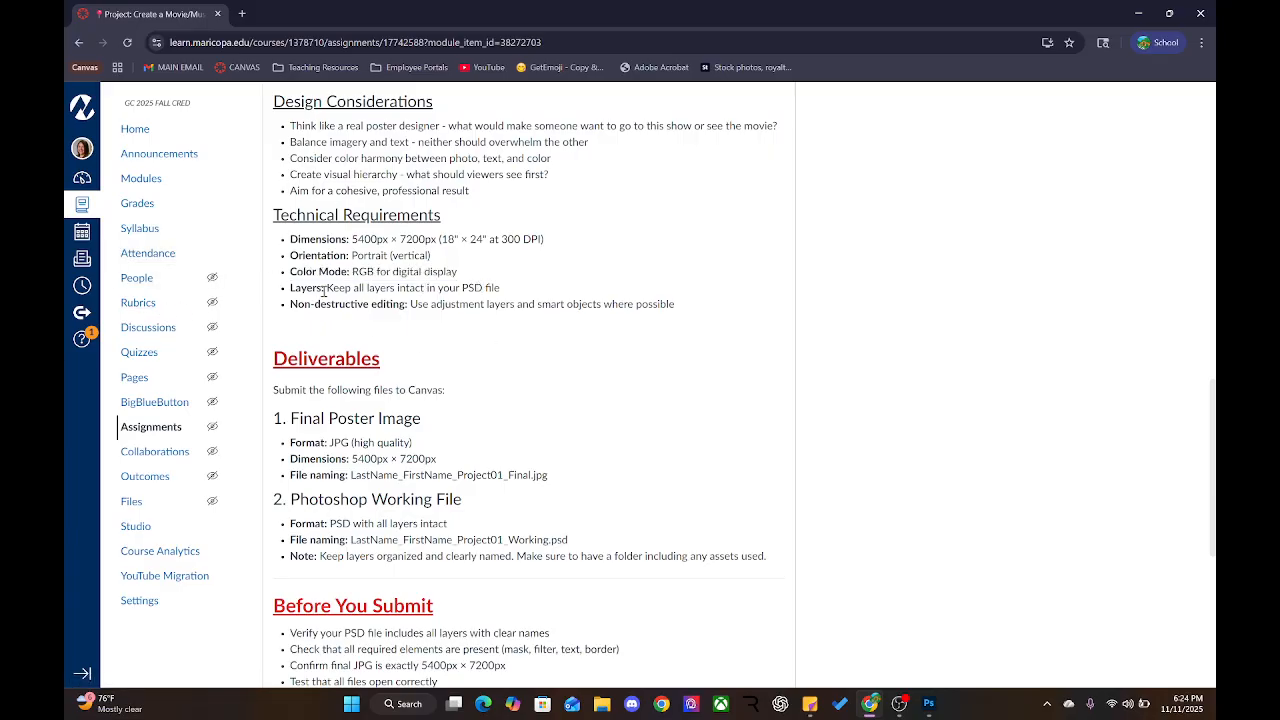
drag(321, 290, 537, 306)
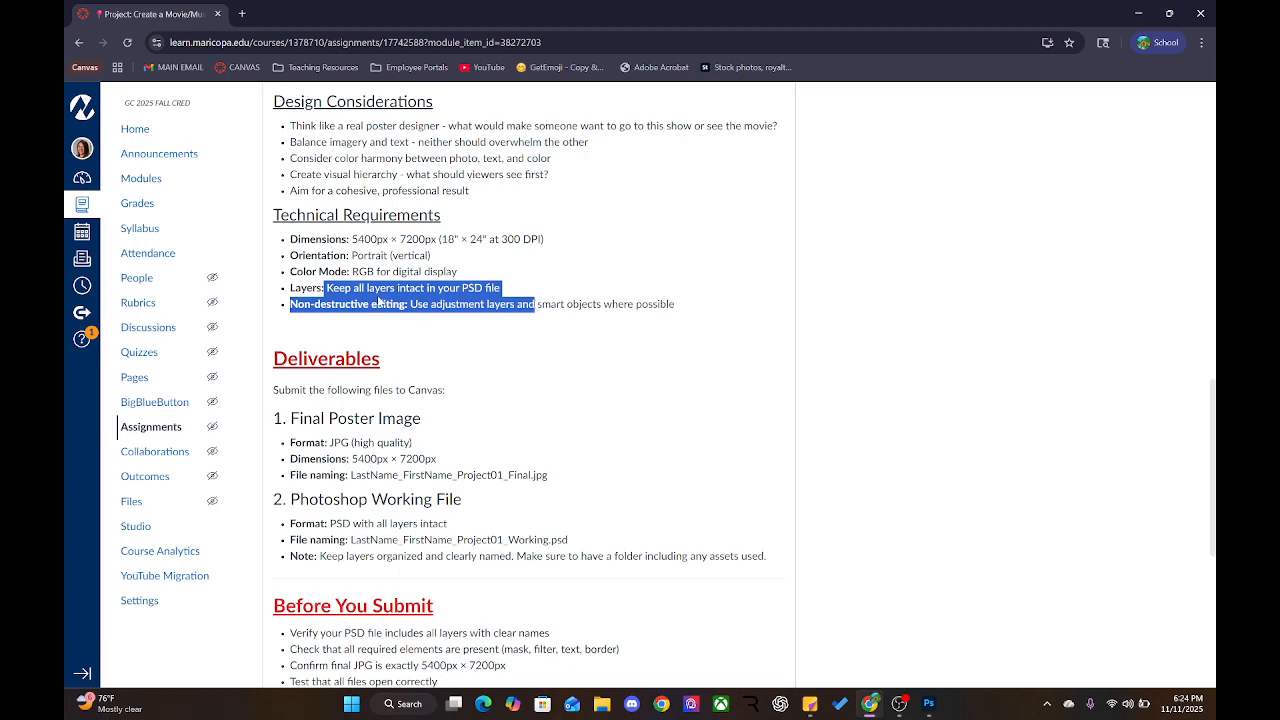
click(424, 304)
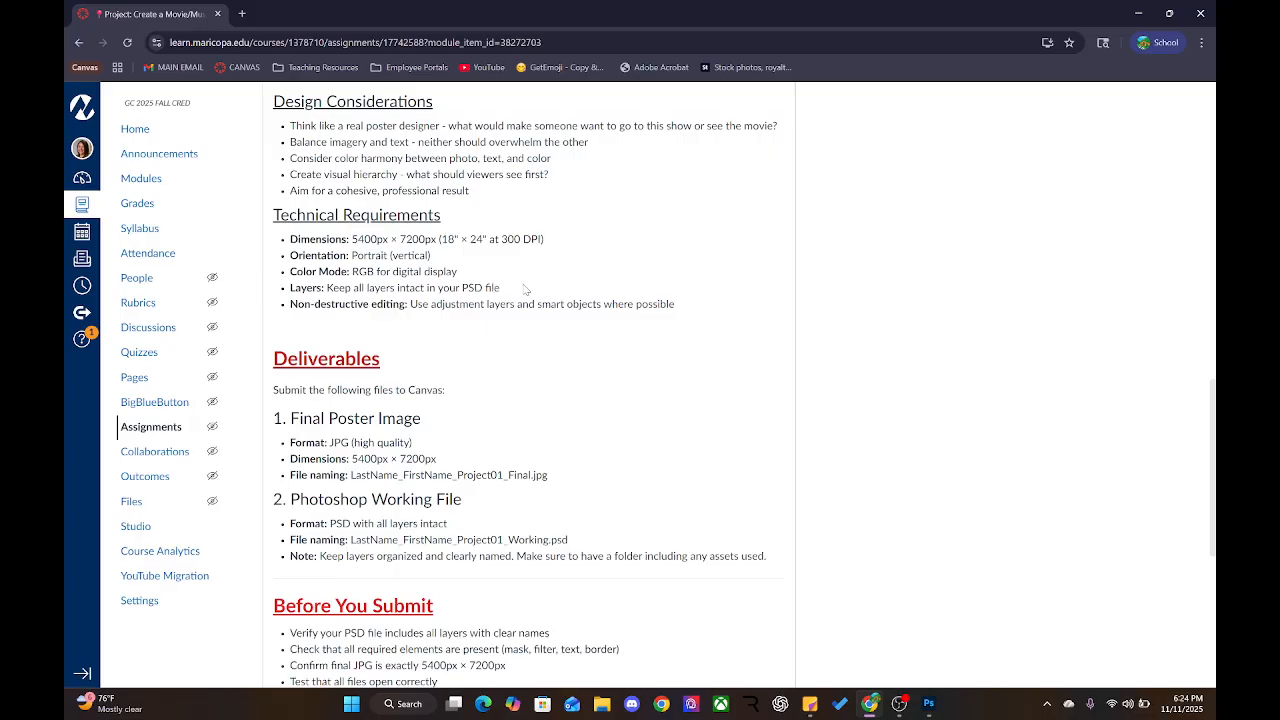
drag(527, 288, 684, 308)
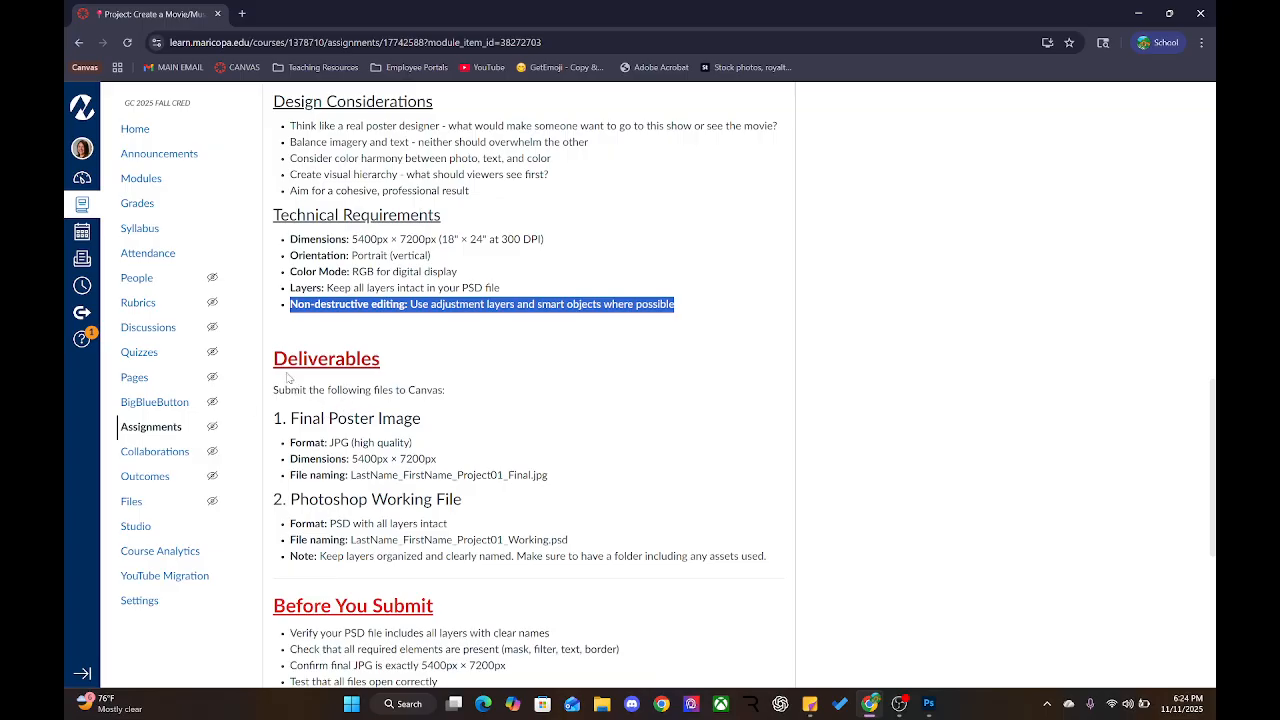
drag(274, 390, 462, 398)
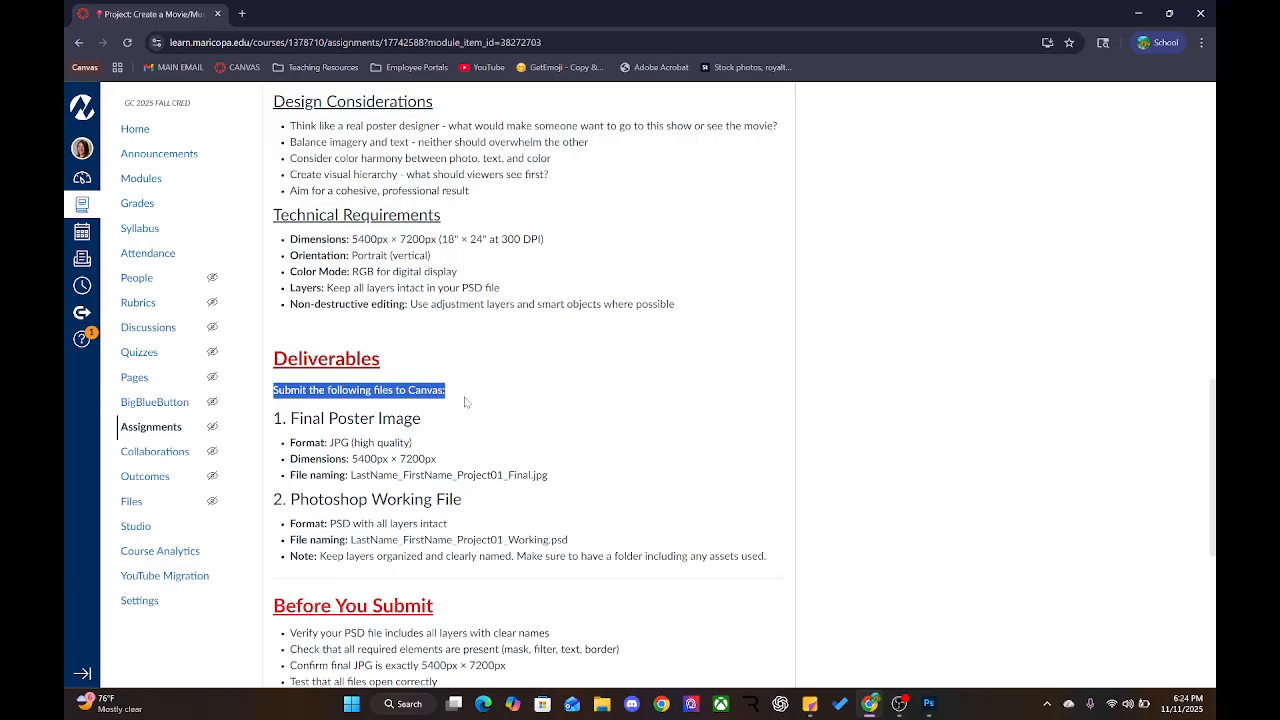
Highlight the Final Poster Image requirements: JPG format, 5400px × 7200px, 18" × 24" at 300 DPI
scroll(351, 456, down, 3)
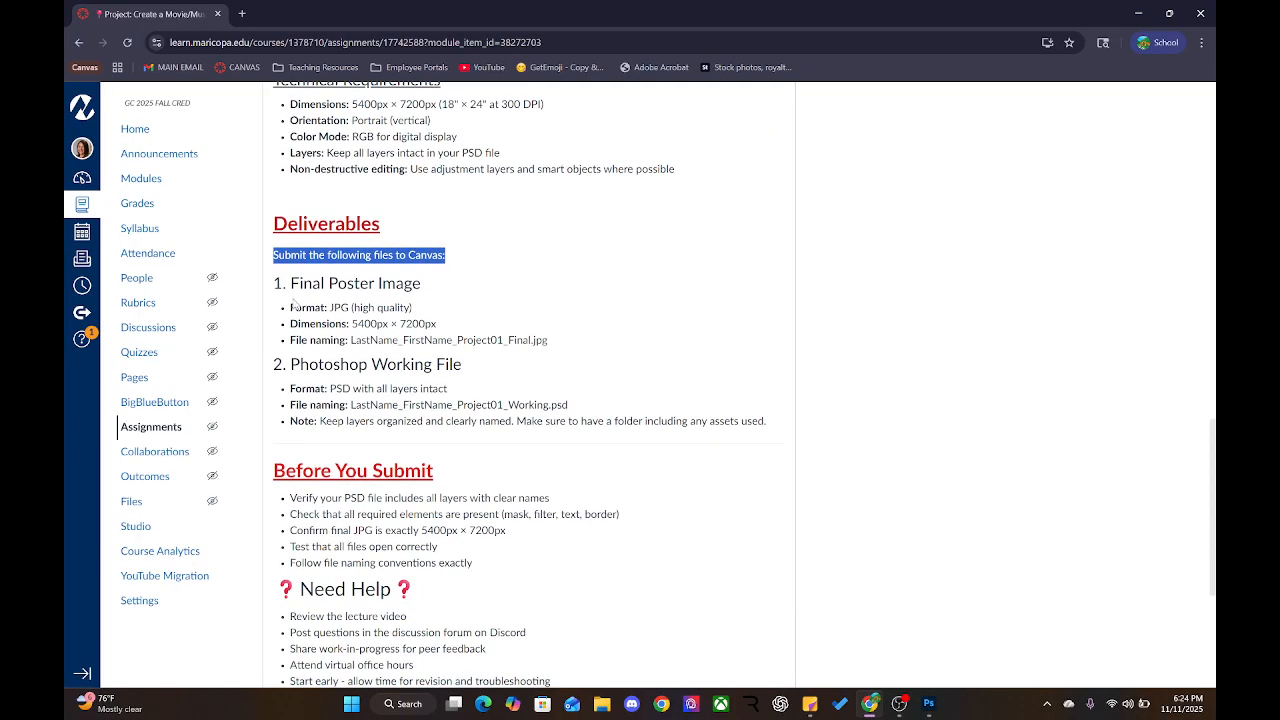
drag(292, 286, 465, 300)
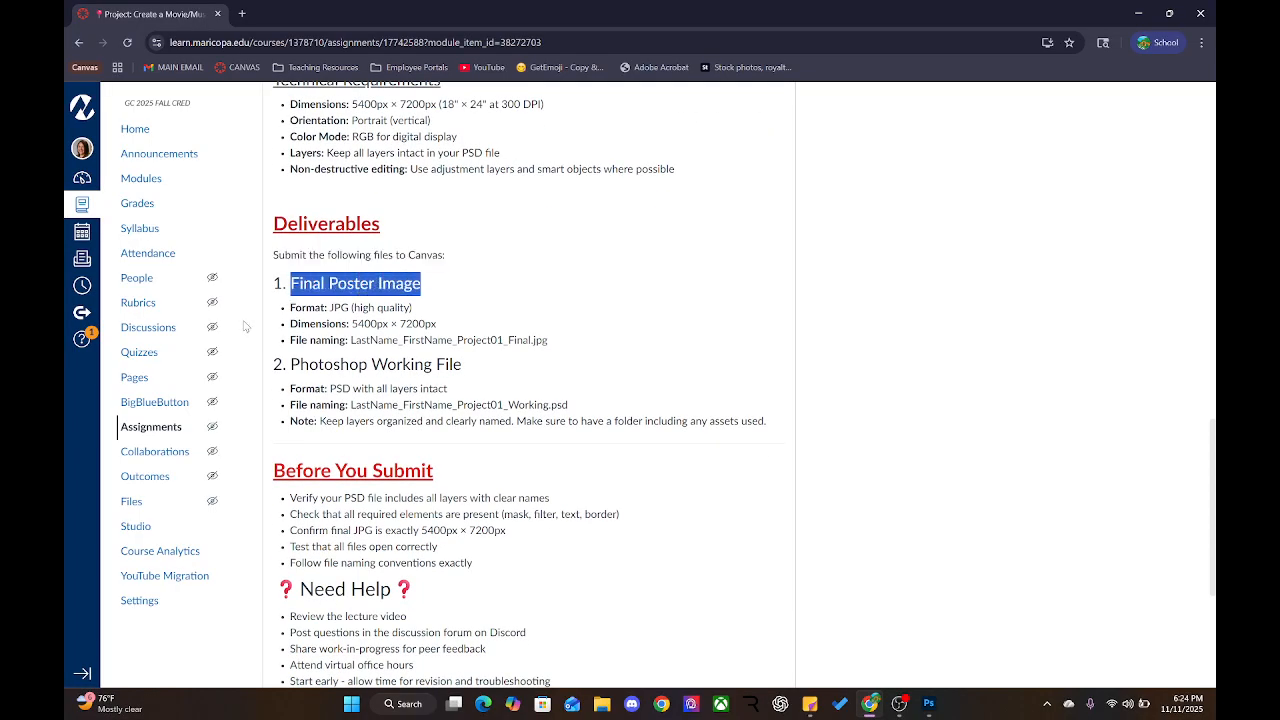
drag(291, 310, 425, 311)
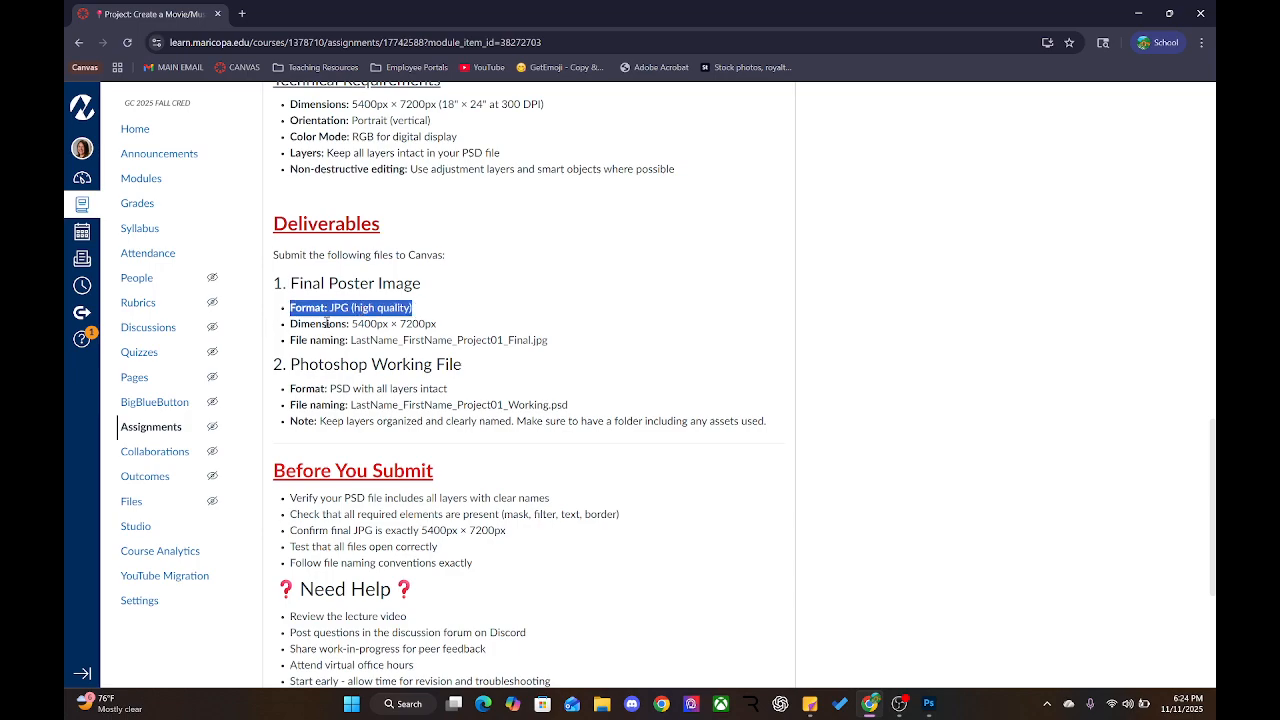
drag(287, 331, 483, 332)
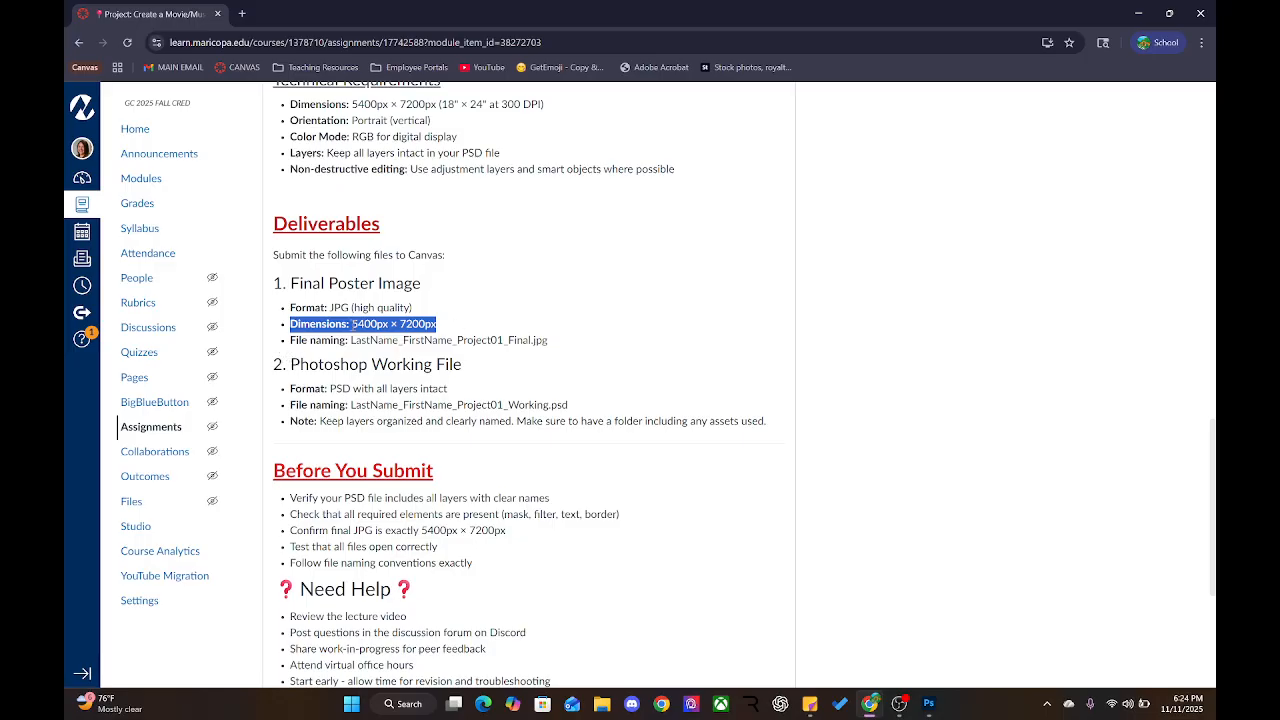
drag(441, 104, 515, 104)
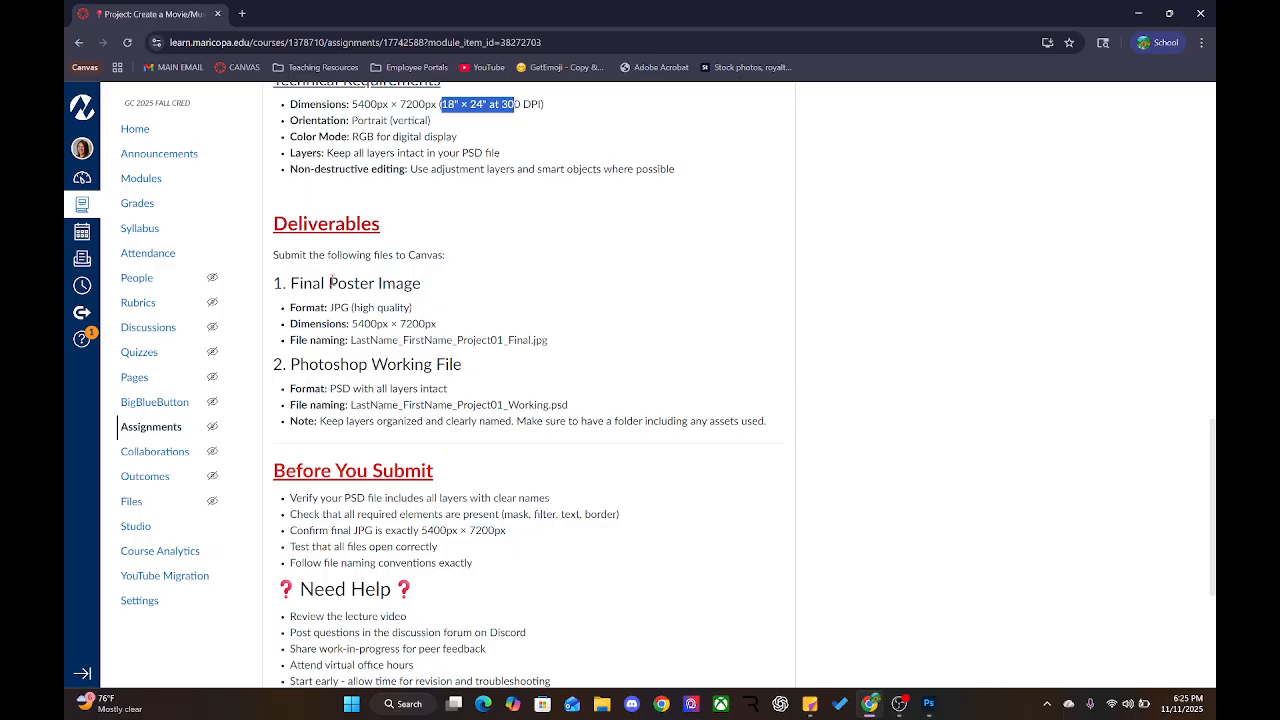
click(330, 341)
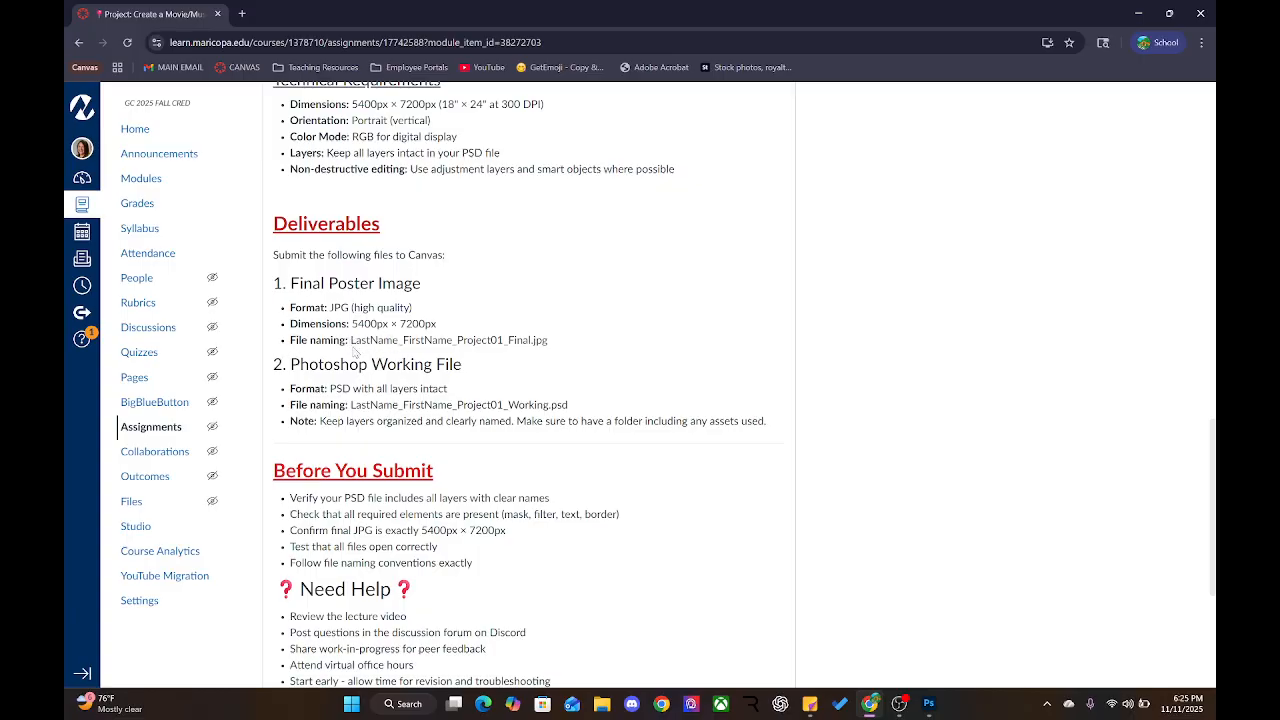
Highlight the JPG and PSD file-naming patterns, then go back to Photoshop
drag(352, 345, 496, 342)
click(302, 392)
drag(352, 404, 453, 405)
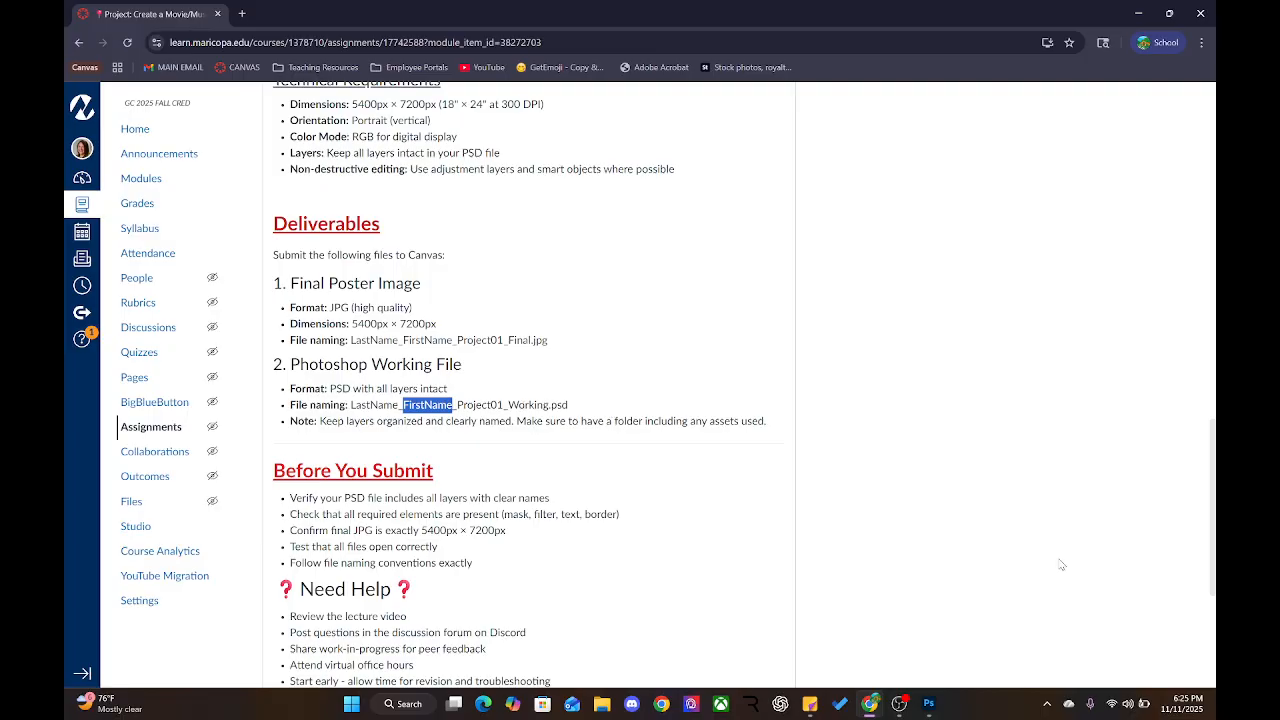
click(940, 712)
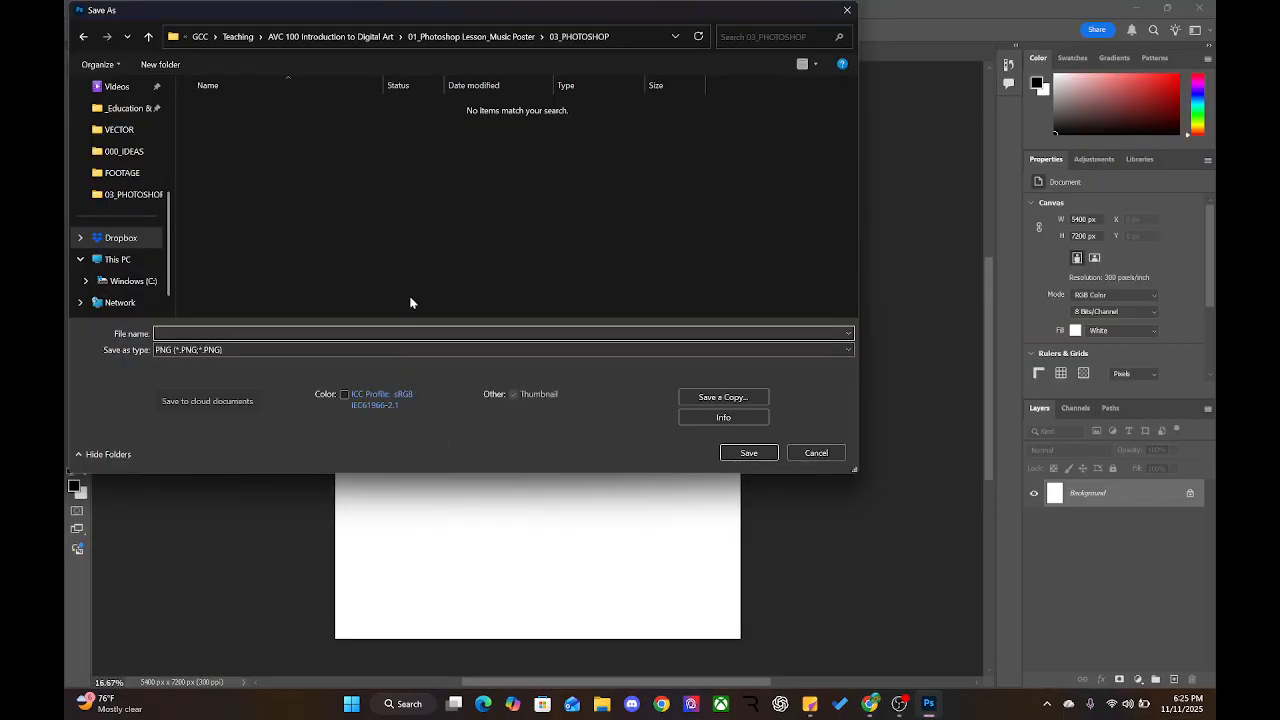
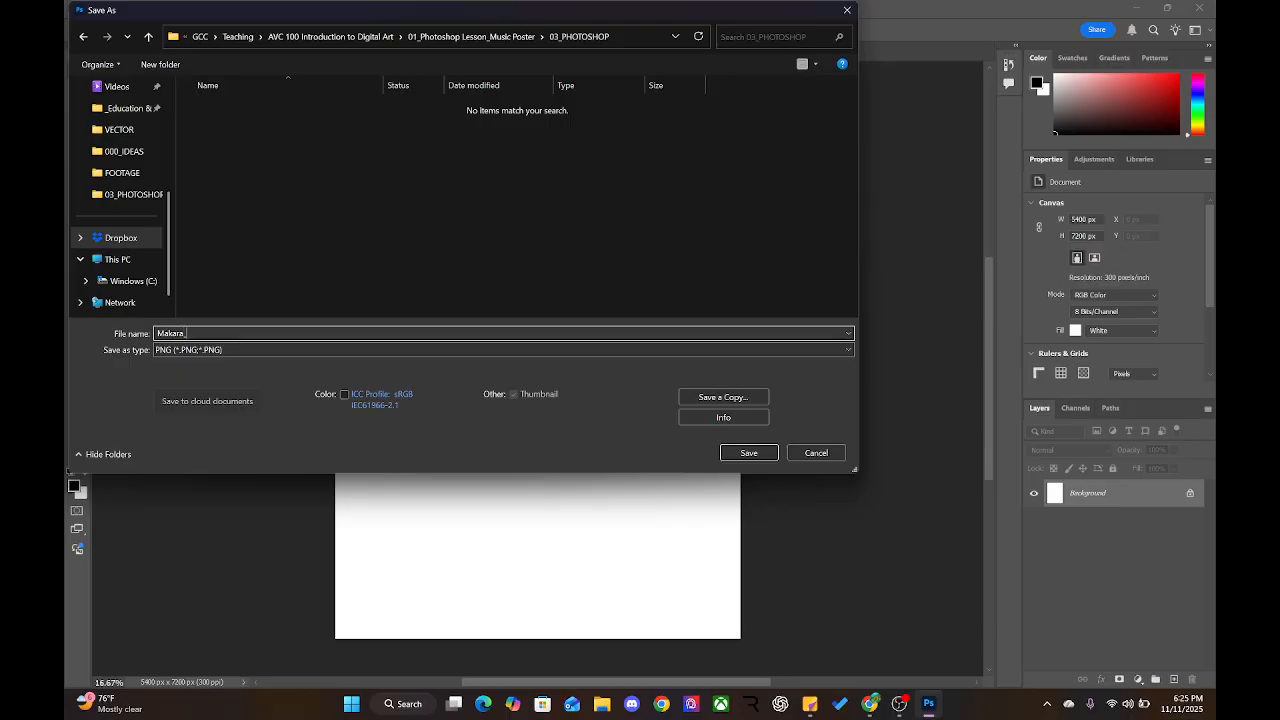
Save the poster as a PNG named with the student's last and first name plus '_Project01_Working'
text(_Project01_Working)
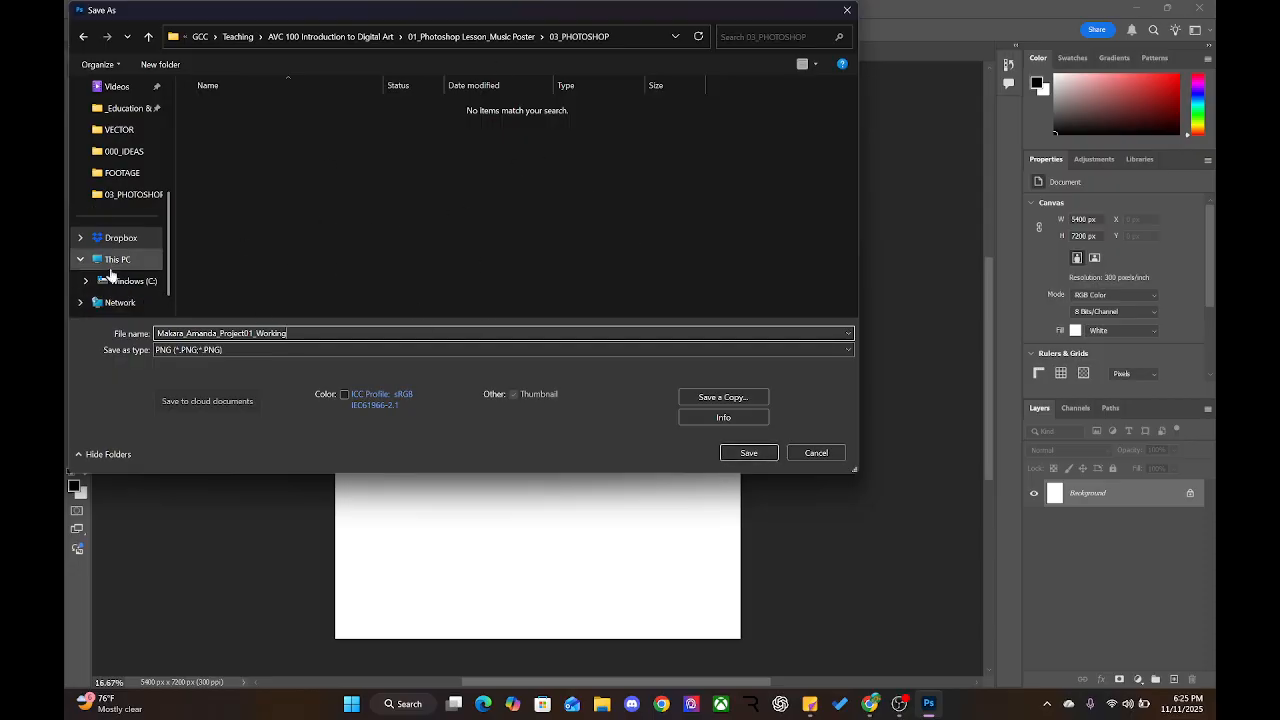
click(750, 458)
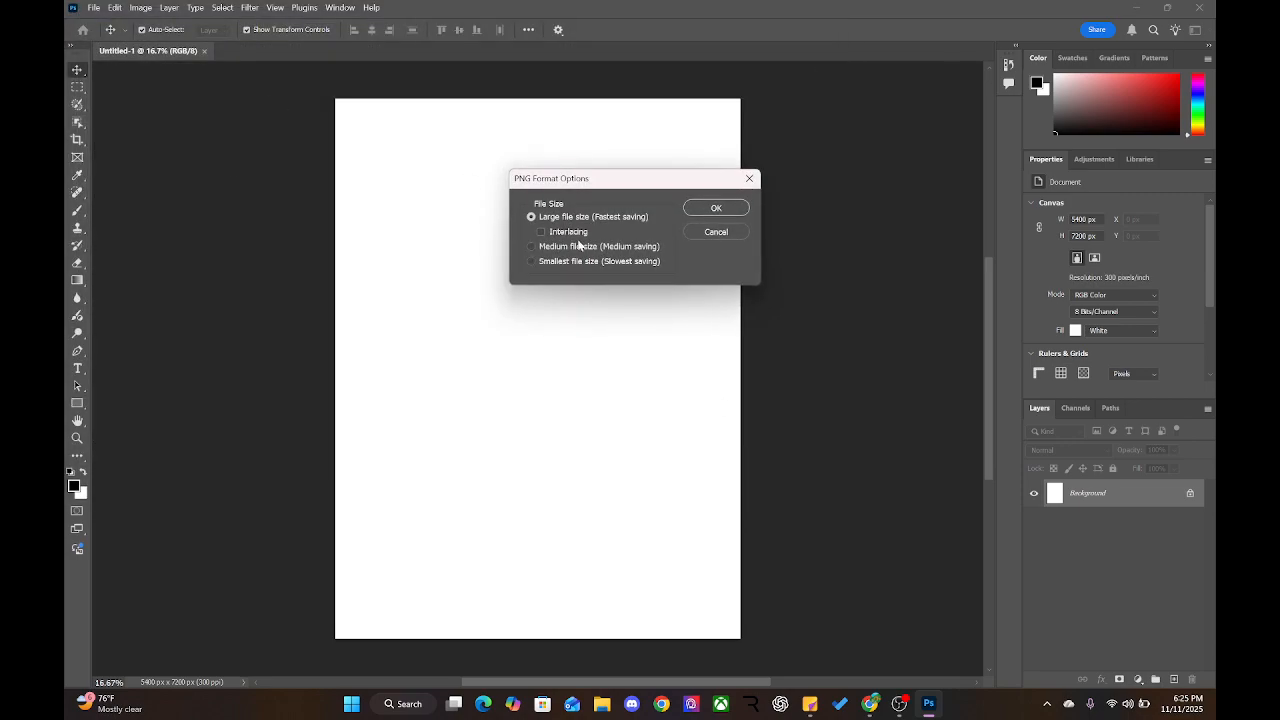
click(739, 210)
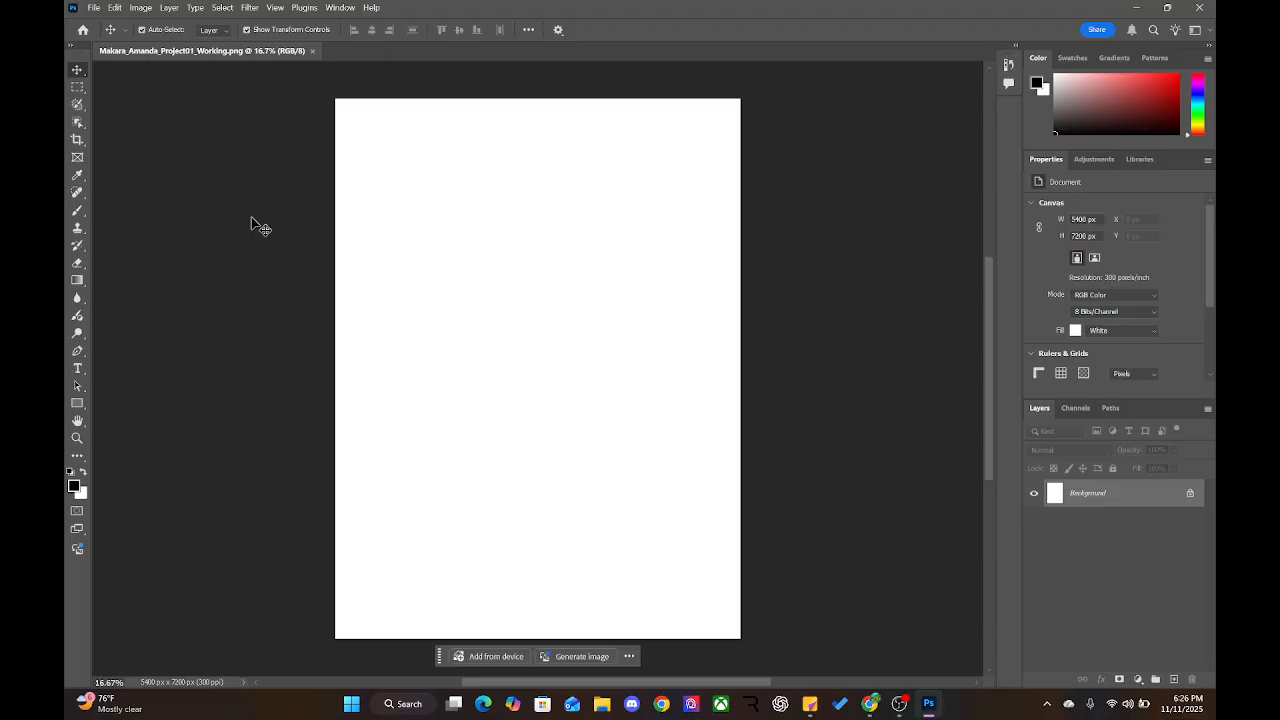
key(c)
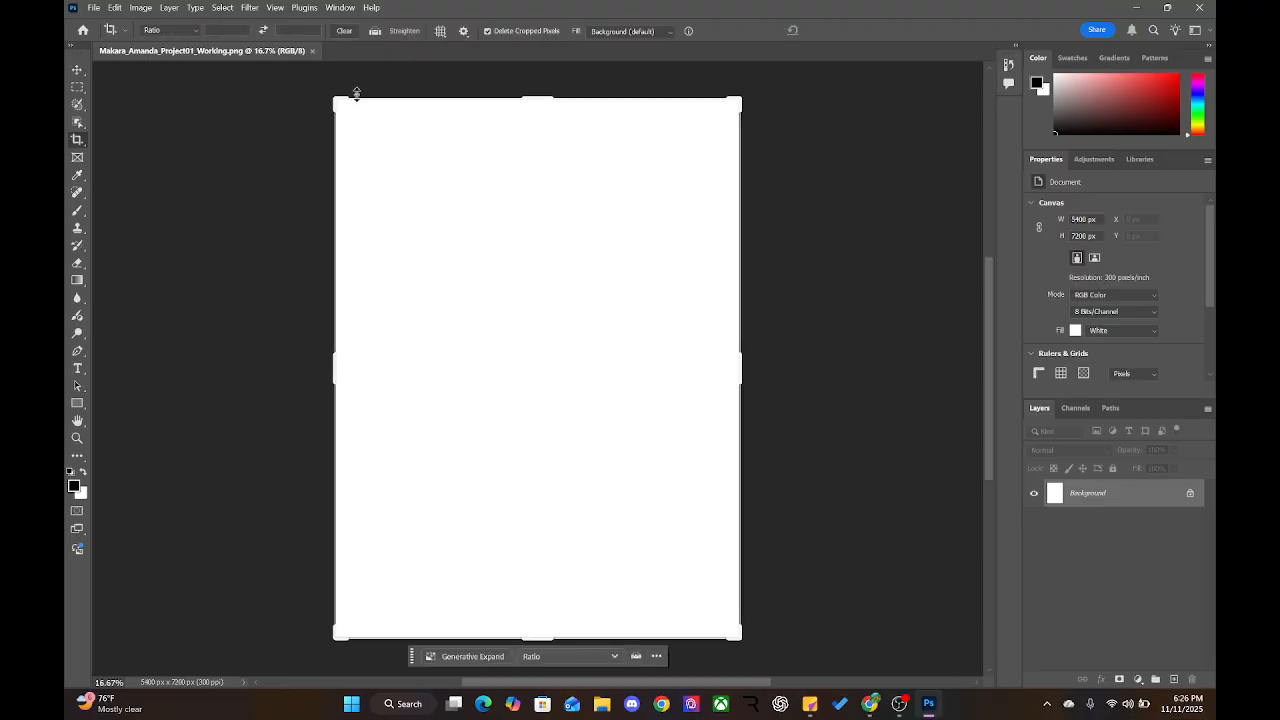
click(351, 220)
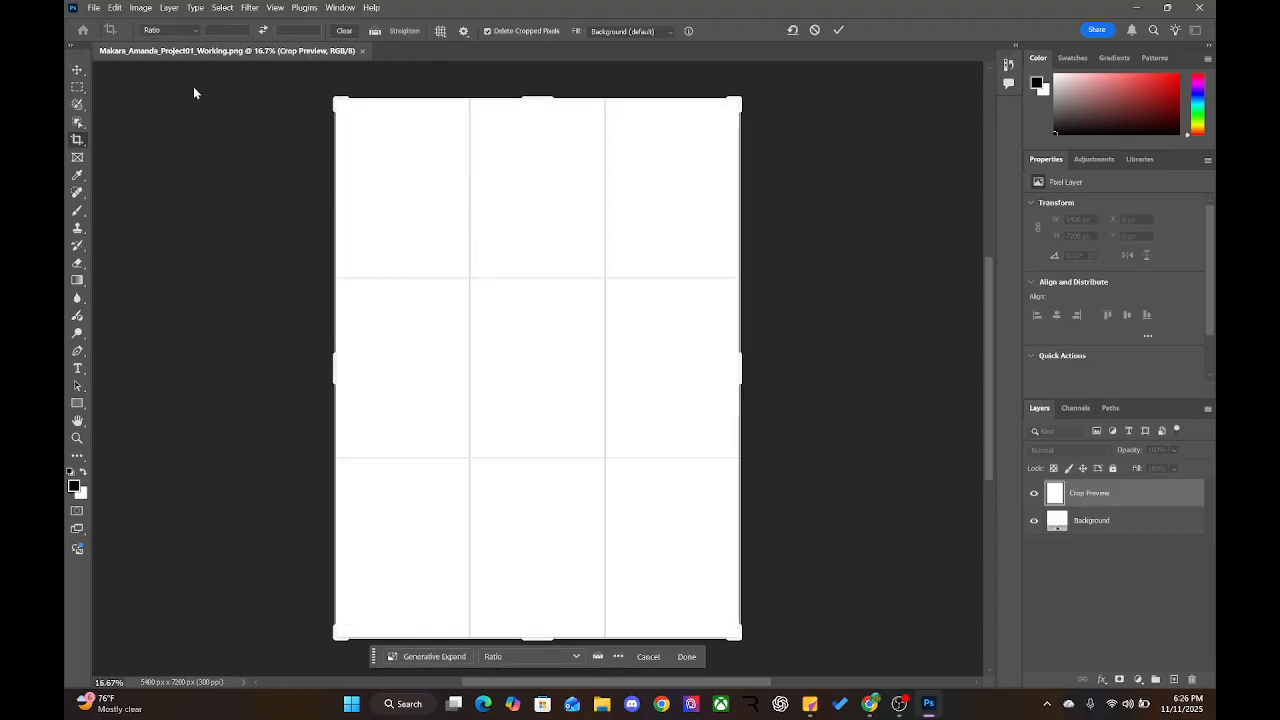
click(77, 69)
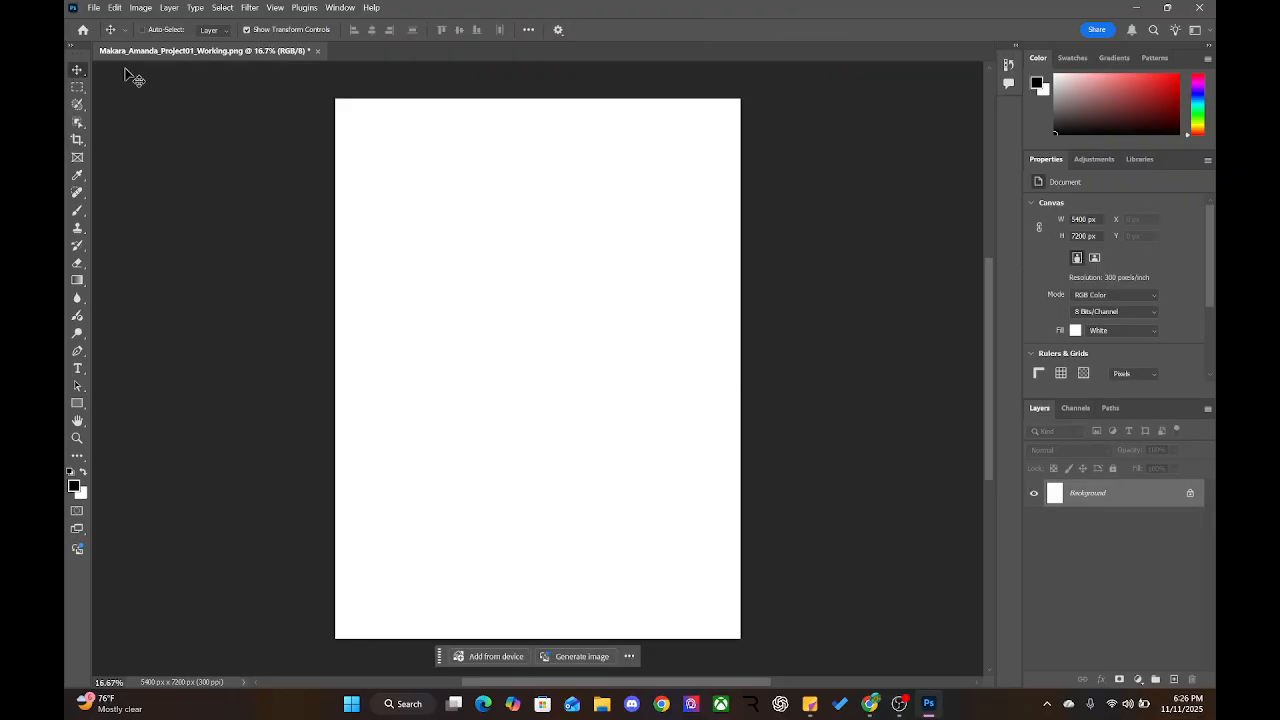
key(ctrl+s)
Highlight the Before You Submit heading and the named-layers and required-elements checklist items
click(866, 708)
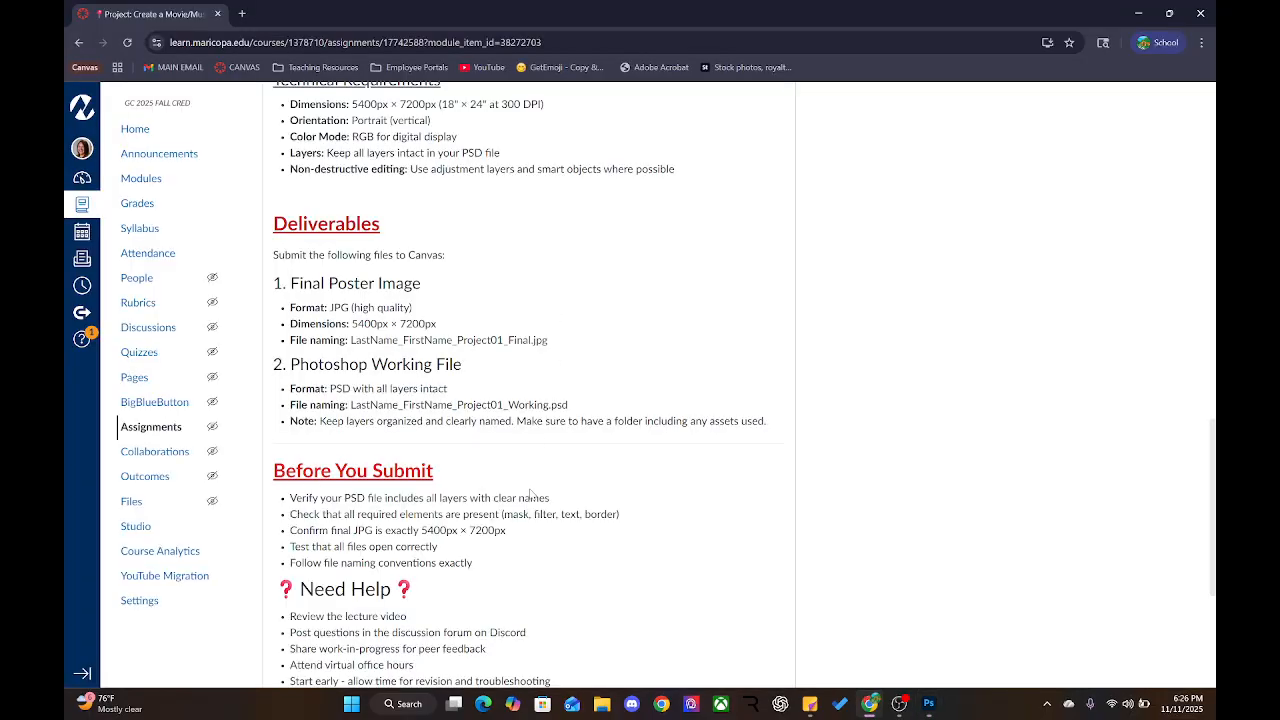
scroll(530, 492, down, 3)
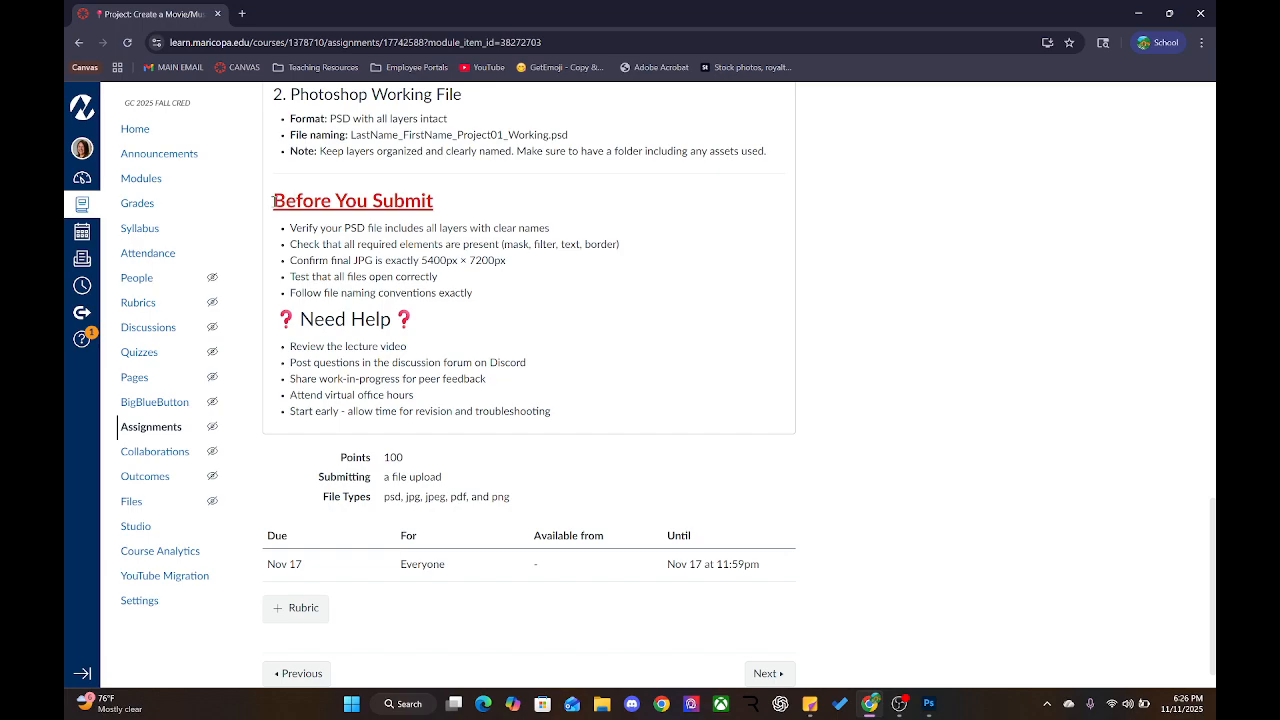
drag(273, 200, 422, 201)
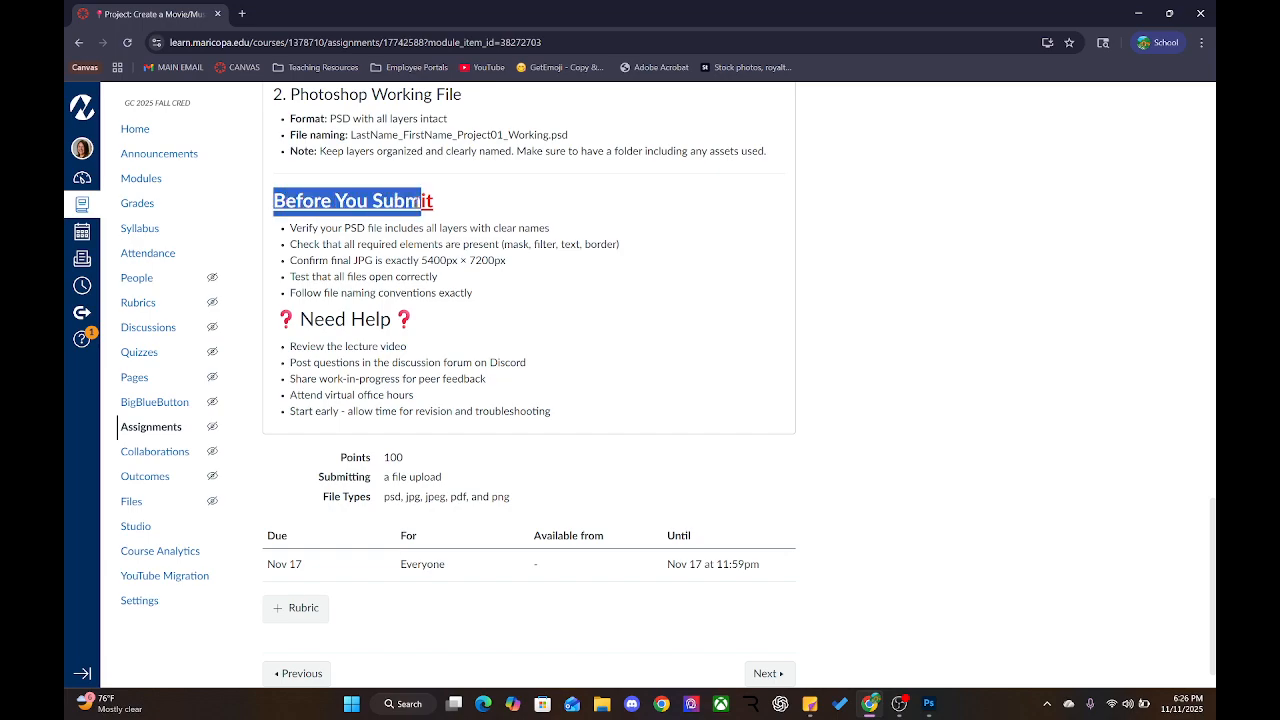
drag(291, 229, 560, 229)
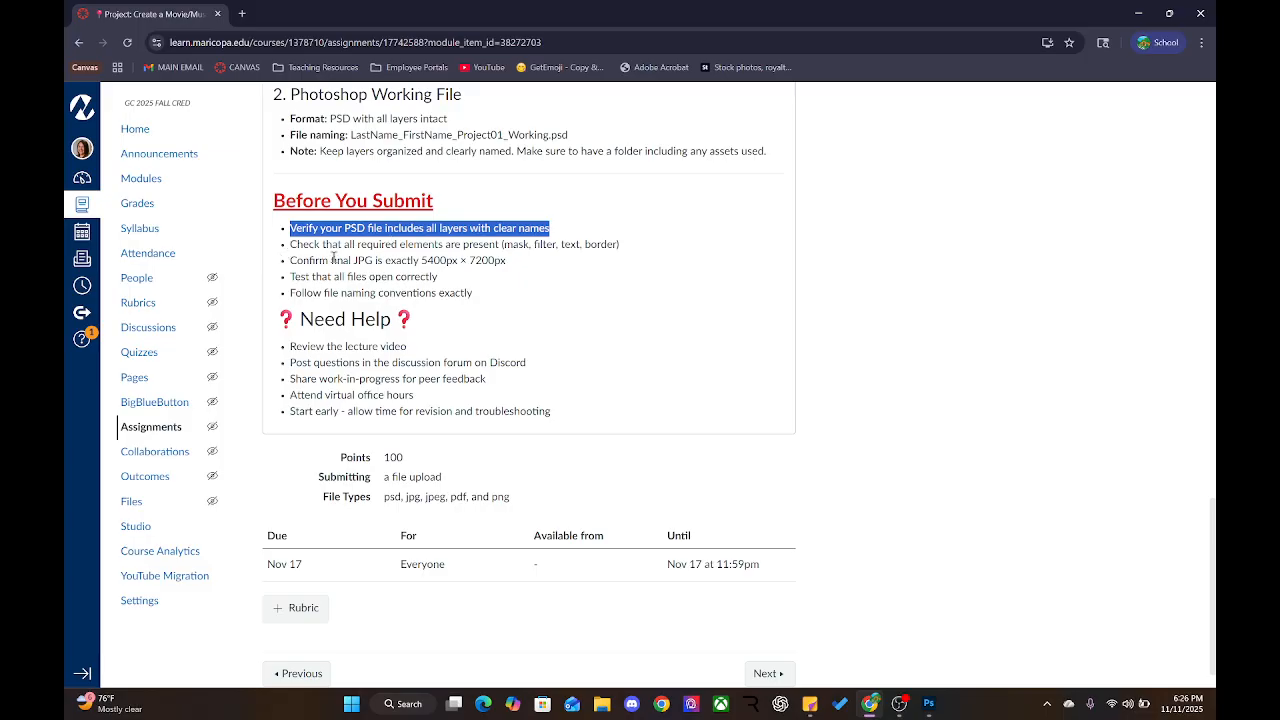
drag(291, 244, 499, 245)
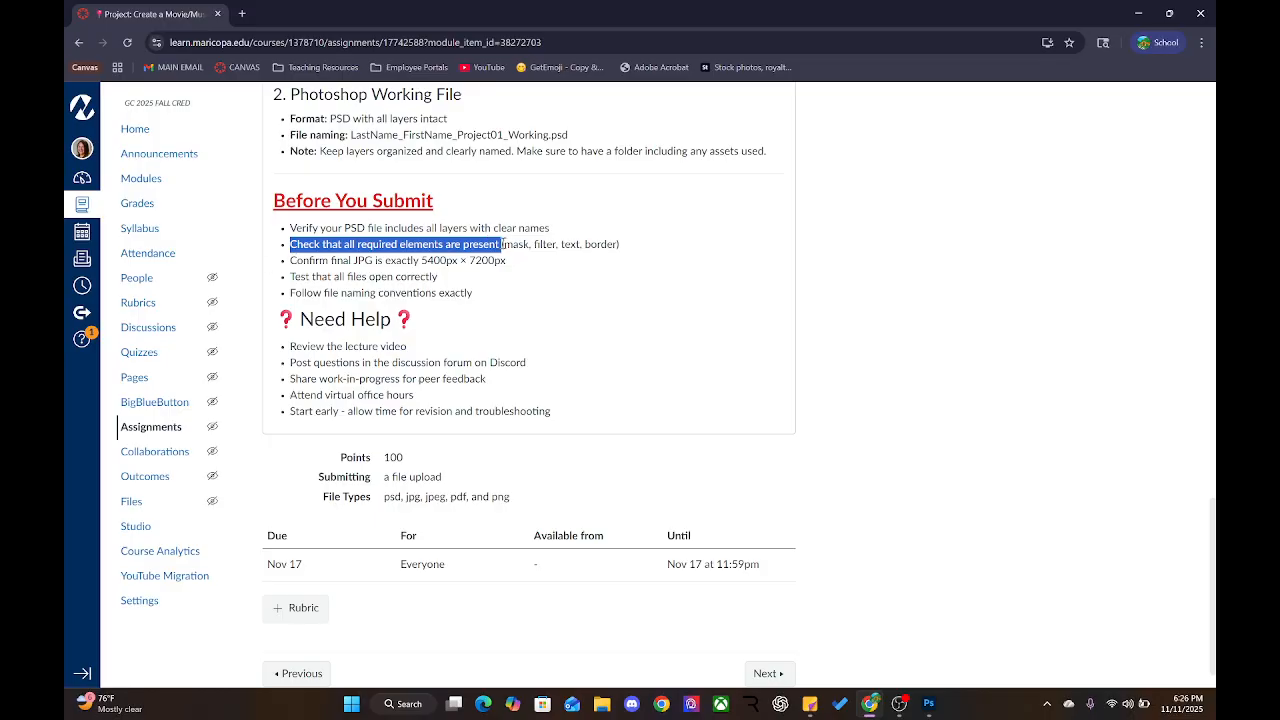
drag(541, 244, 579, 243)
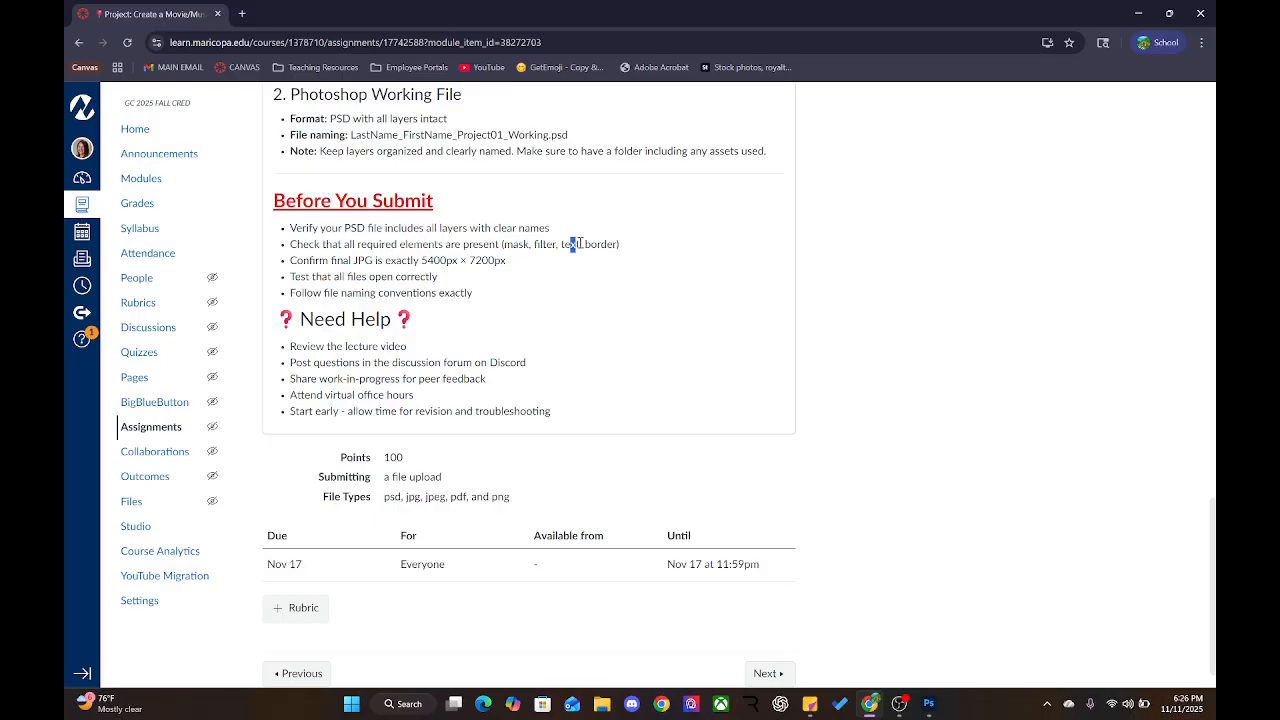
Open the Phase 2 poster assignment in the editor
click(592, 244)
scroll(592, 244, up, 15)
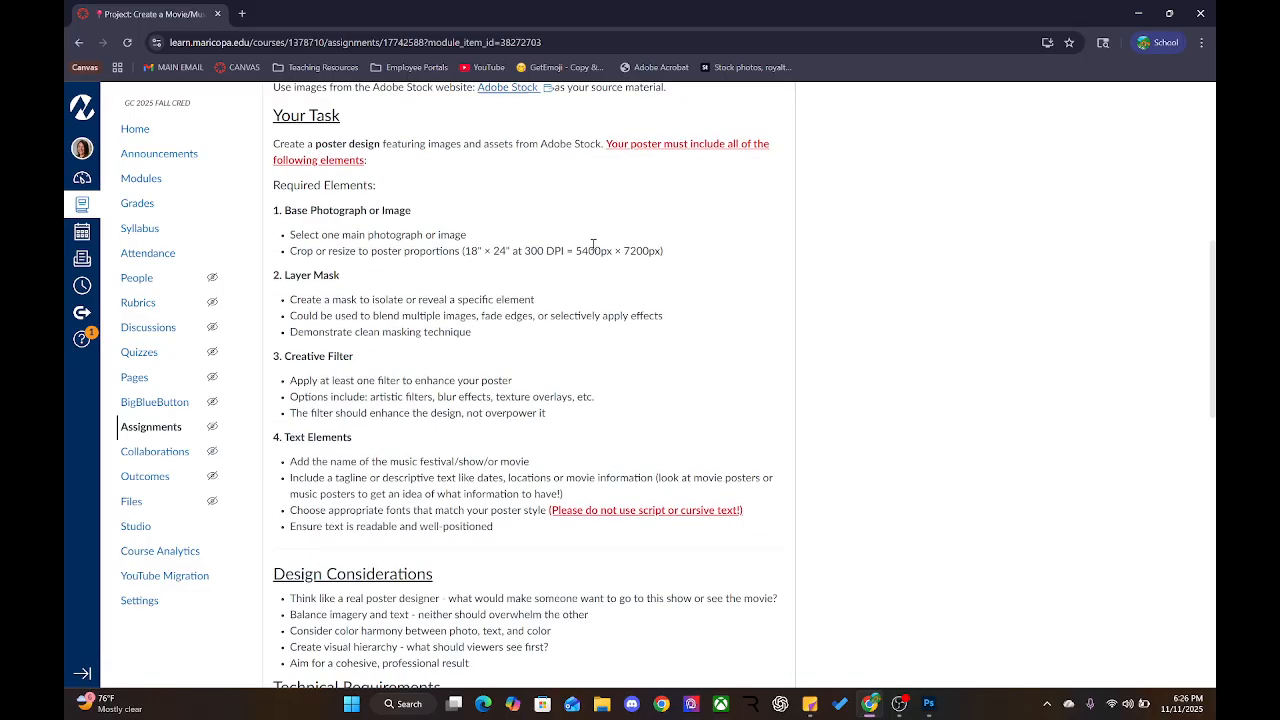
click(740, 204)
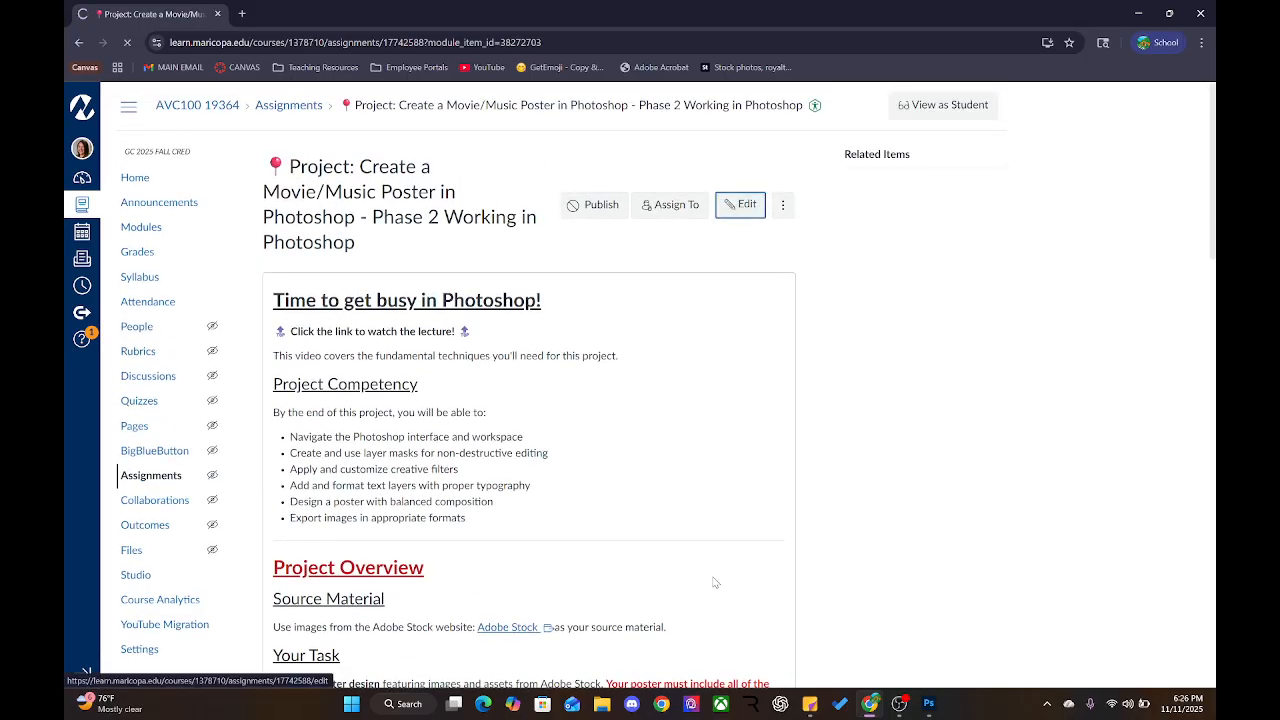
Delete ', border' from the required-elements checklist item
scroll(474, 469, down, 15)
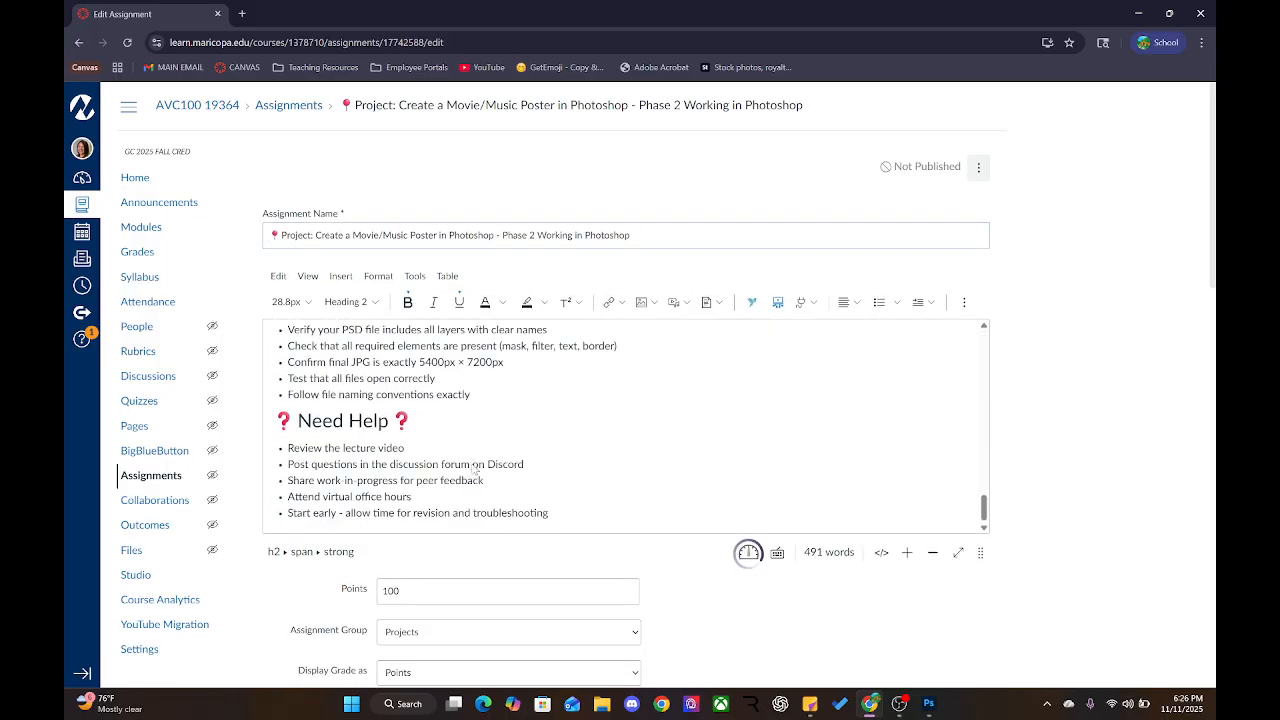
click(583, 345)
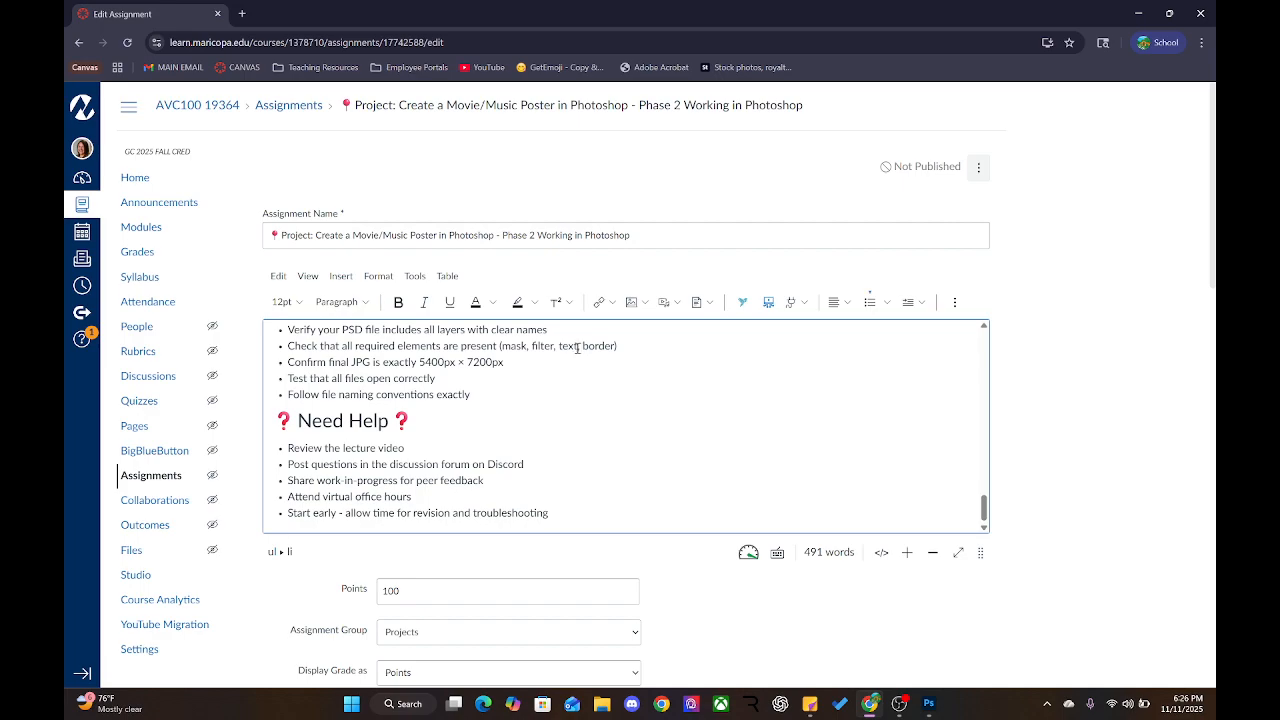
drag(577, 347, 617, 343)
key(BackSpace)
Add ' (18x24)' after the 5400px × 7200px size and save the assignment
click(503, 364)
key(Num_Lock)
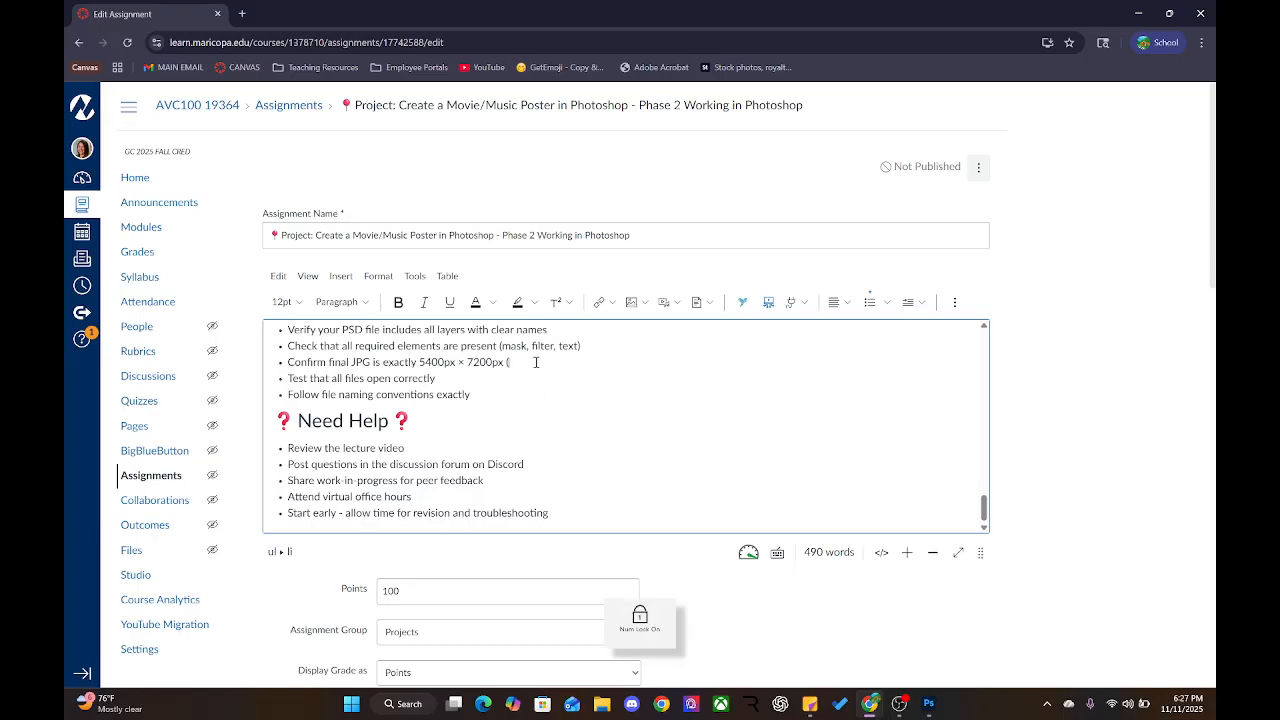
text(x24)
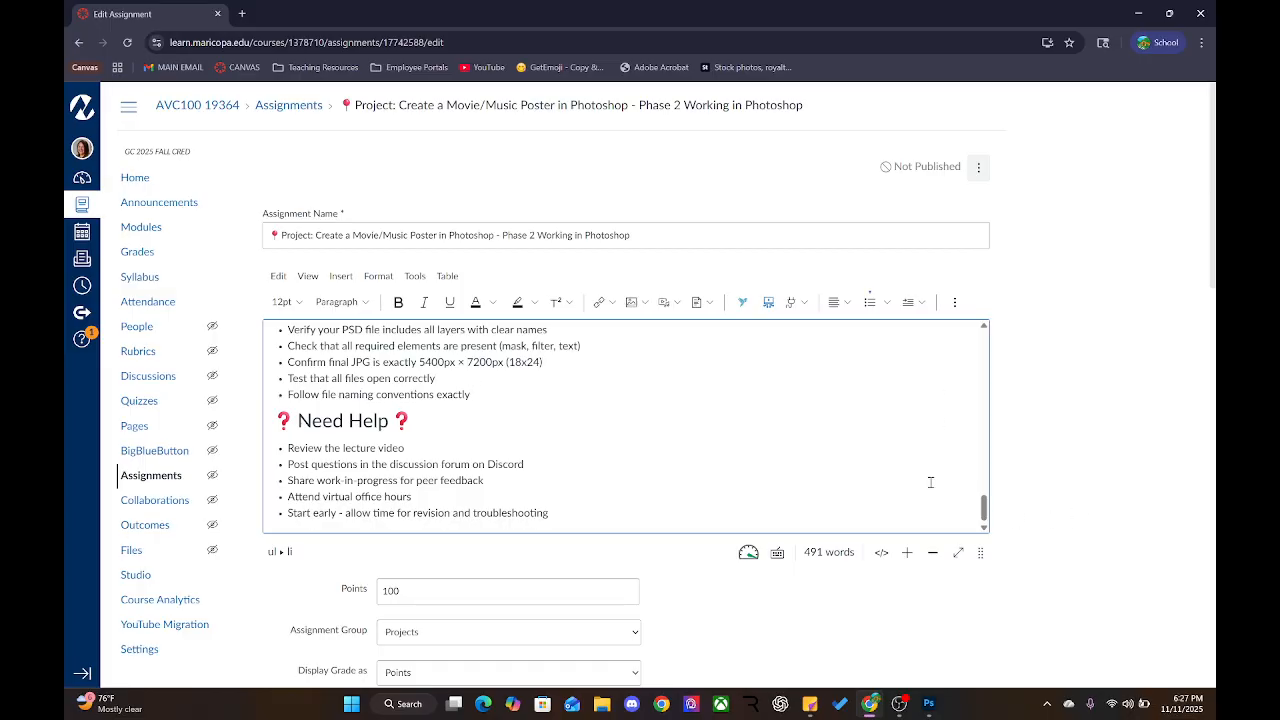
scroll(895, 449, down, 2)
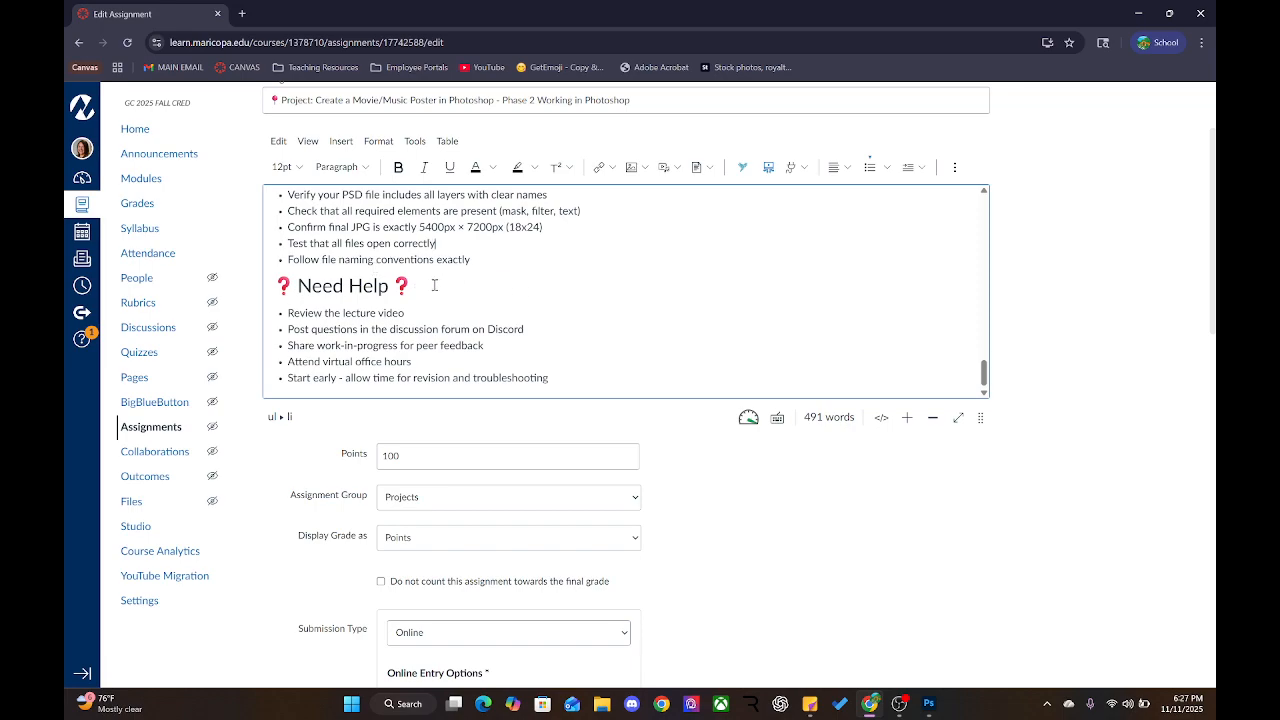
scroll(577, 295, down, 1)
scroll(677, 320, down, 5)
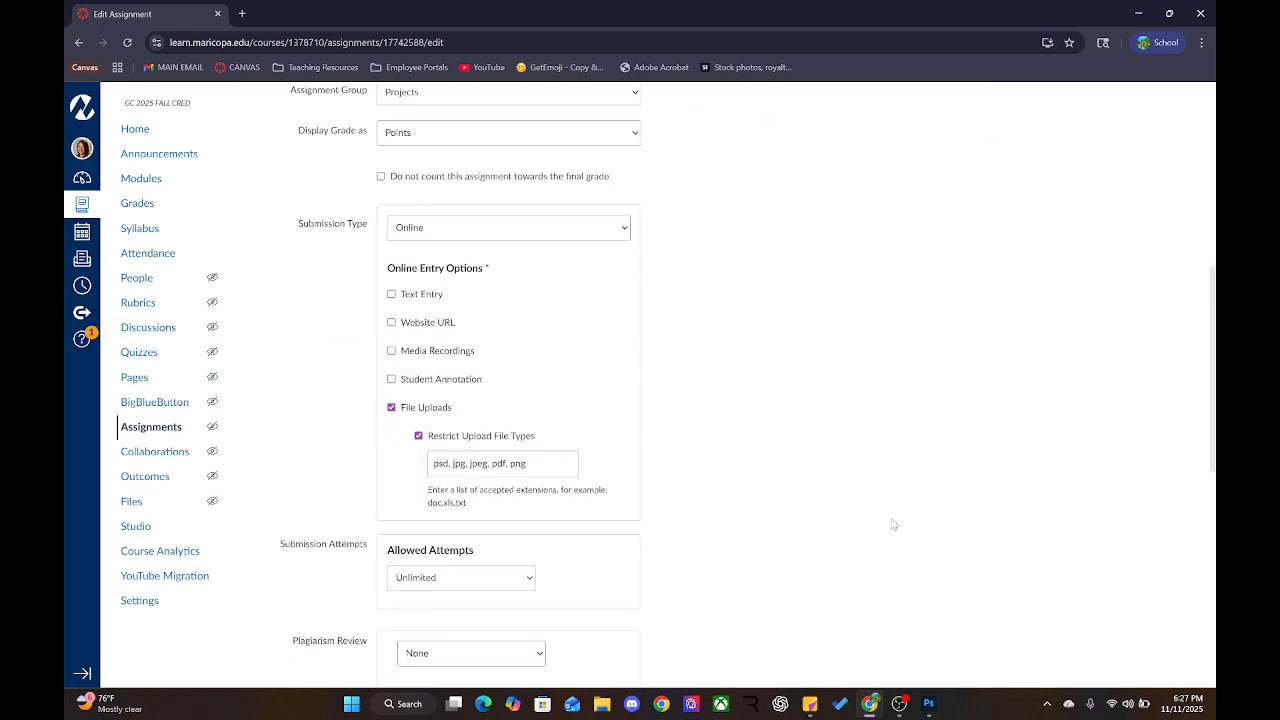
scroll(891, 523, down, 5)
click(960, 661)
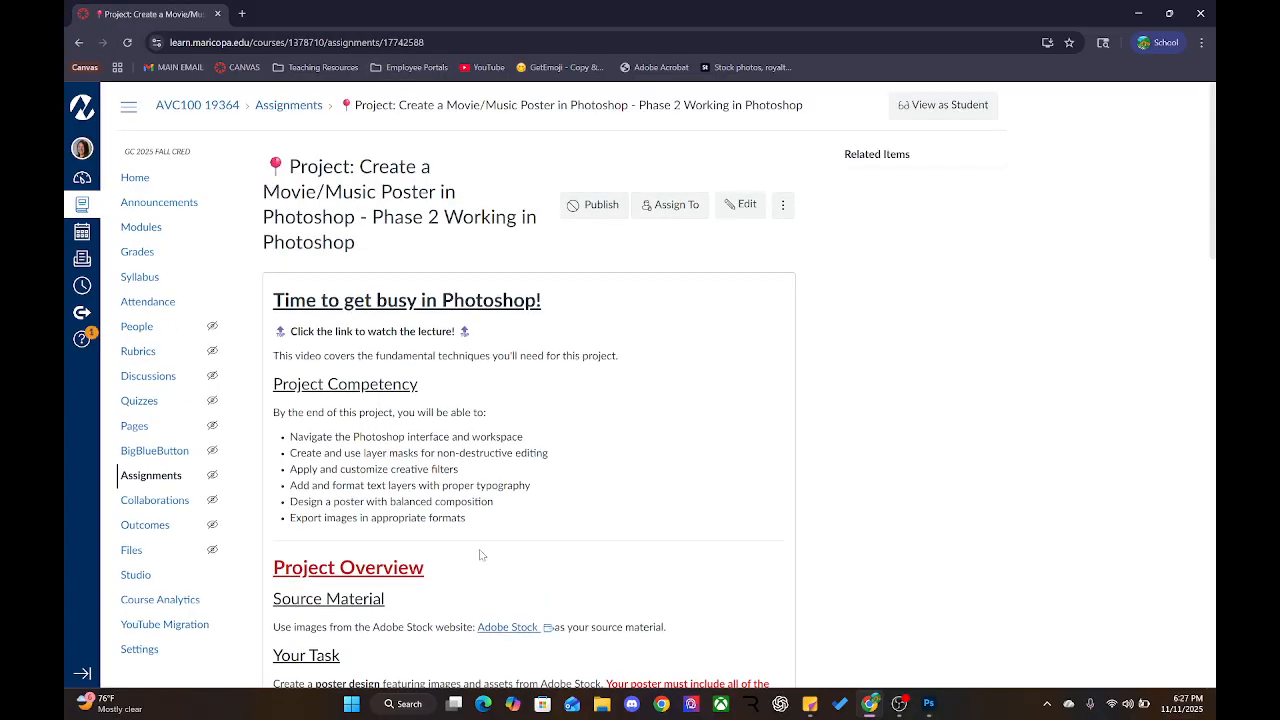
Highlight the Need Help tips: lecture video, Discord forum and peer feedback
scroll(480, 552, down, 10)
scroll(480, 549, down, 5)
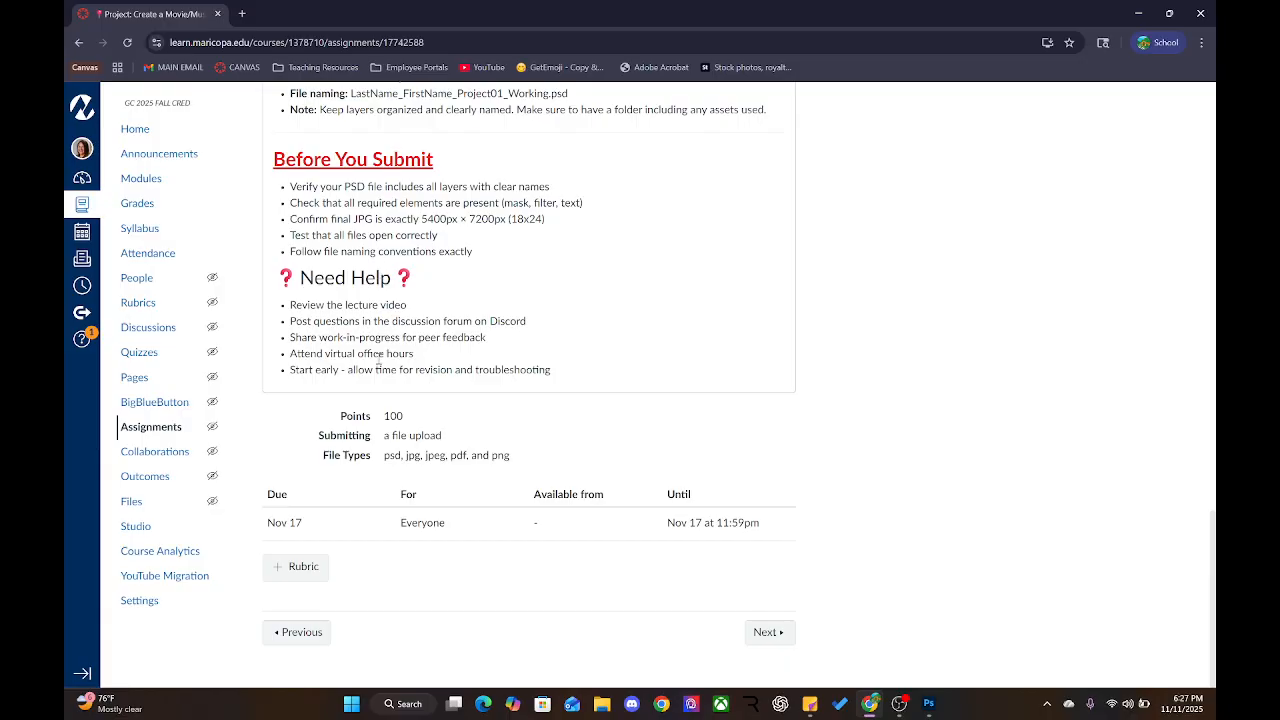
scroll(380, 255, up, 2)
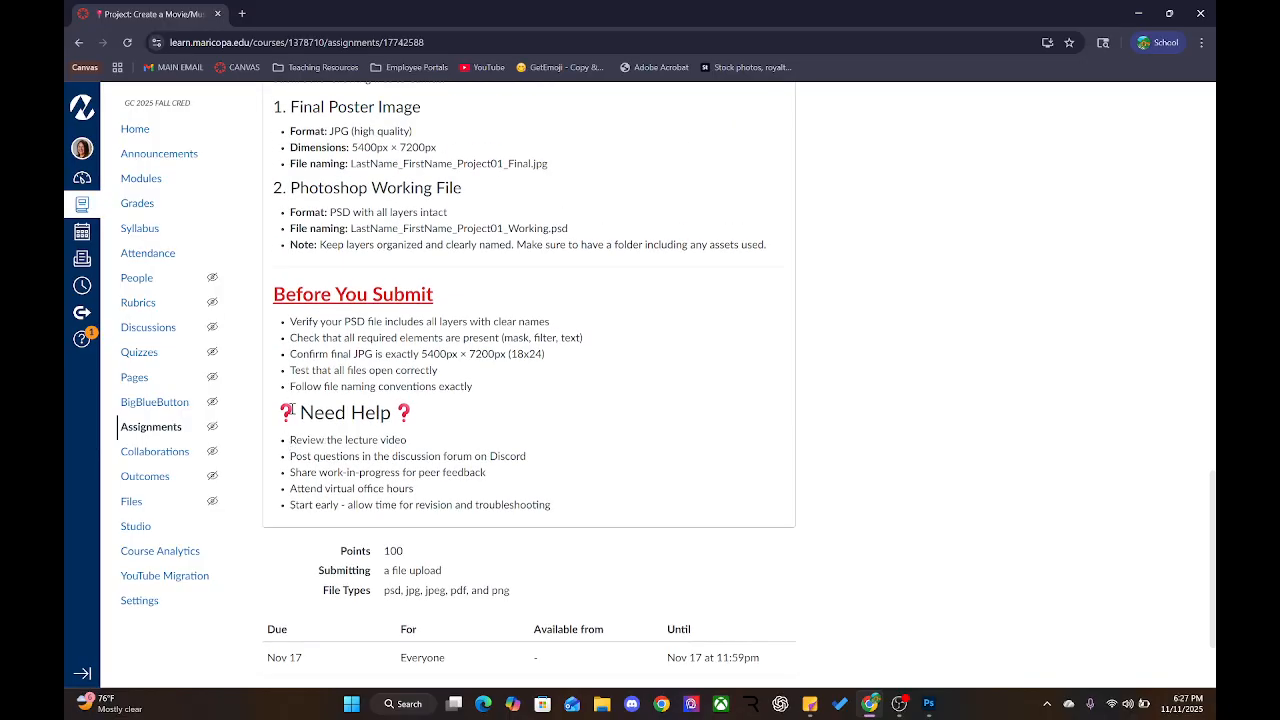
drag(296, 410, 394, 411)
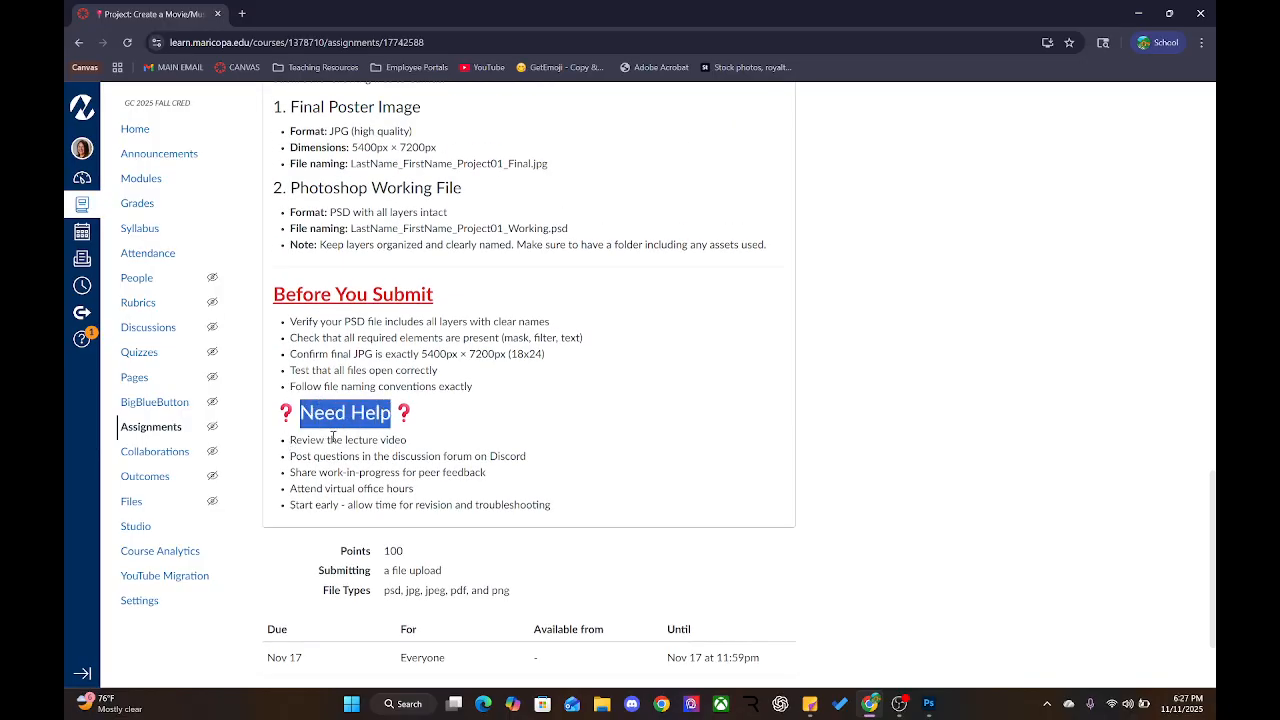
drag(307, 440, 401, 440)
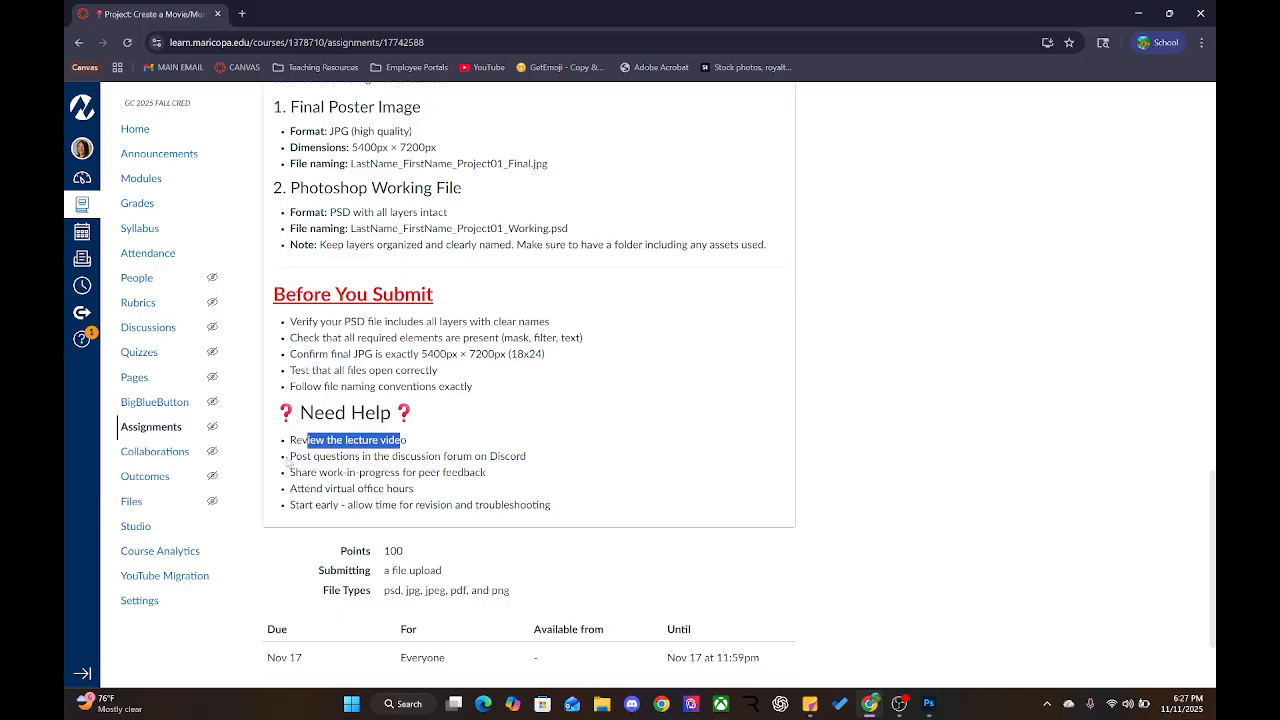
drag(288, 458, 579, 468)
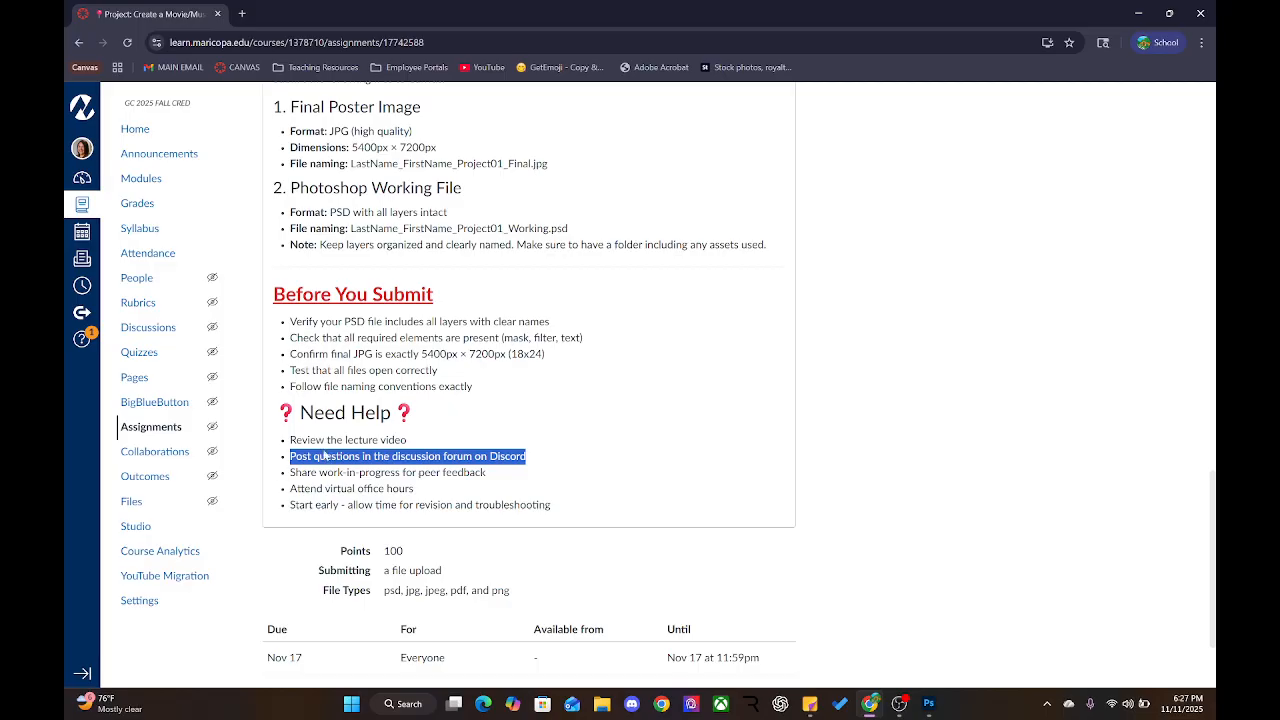
drag(289, 472, 512, 473)
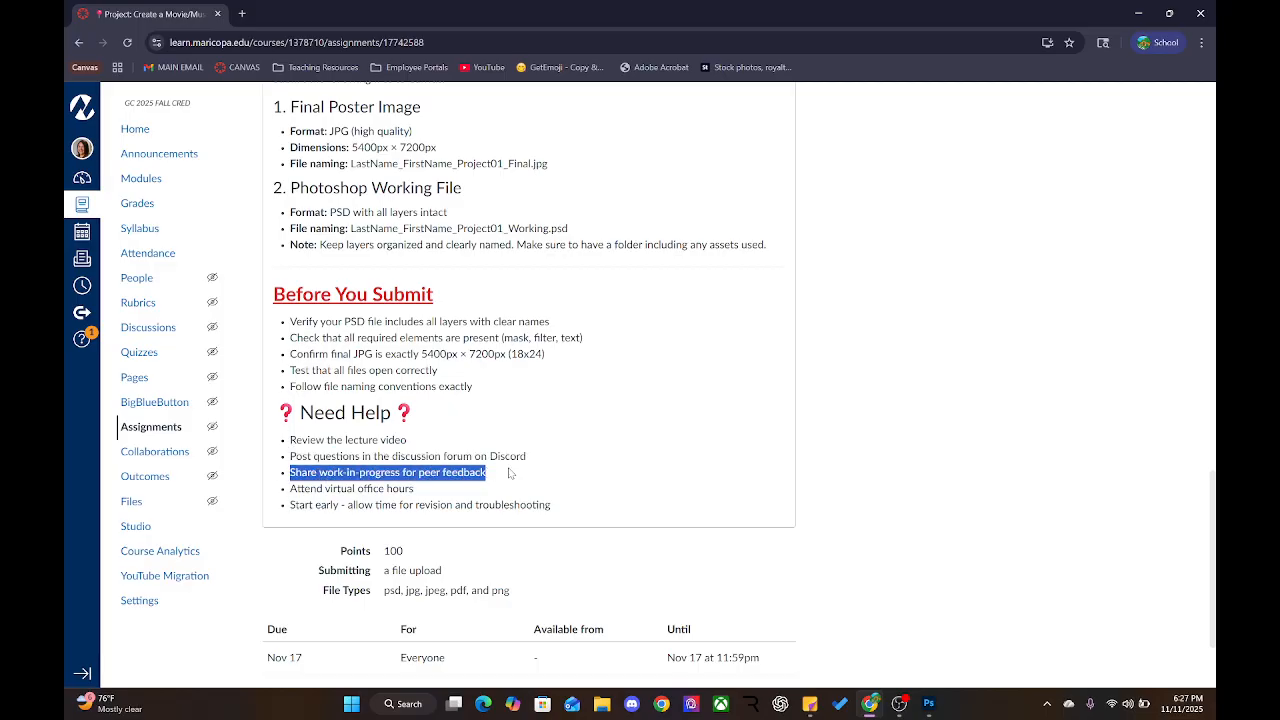
In Discord, open the GCC Digital Media Arts server and check the channel's pinned messages
click(631, 704)
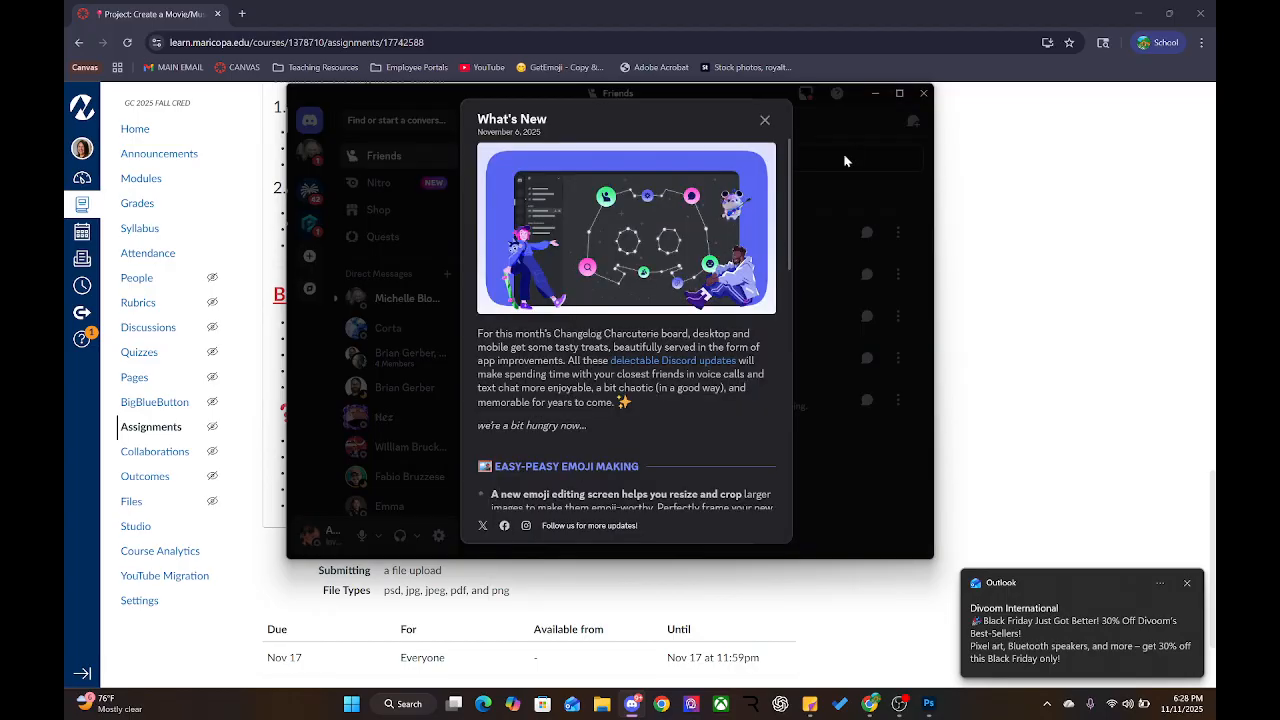
click(765, 120)
scroll(408, 425, down, 5)
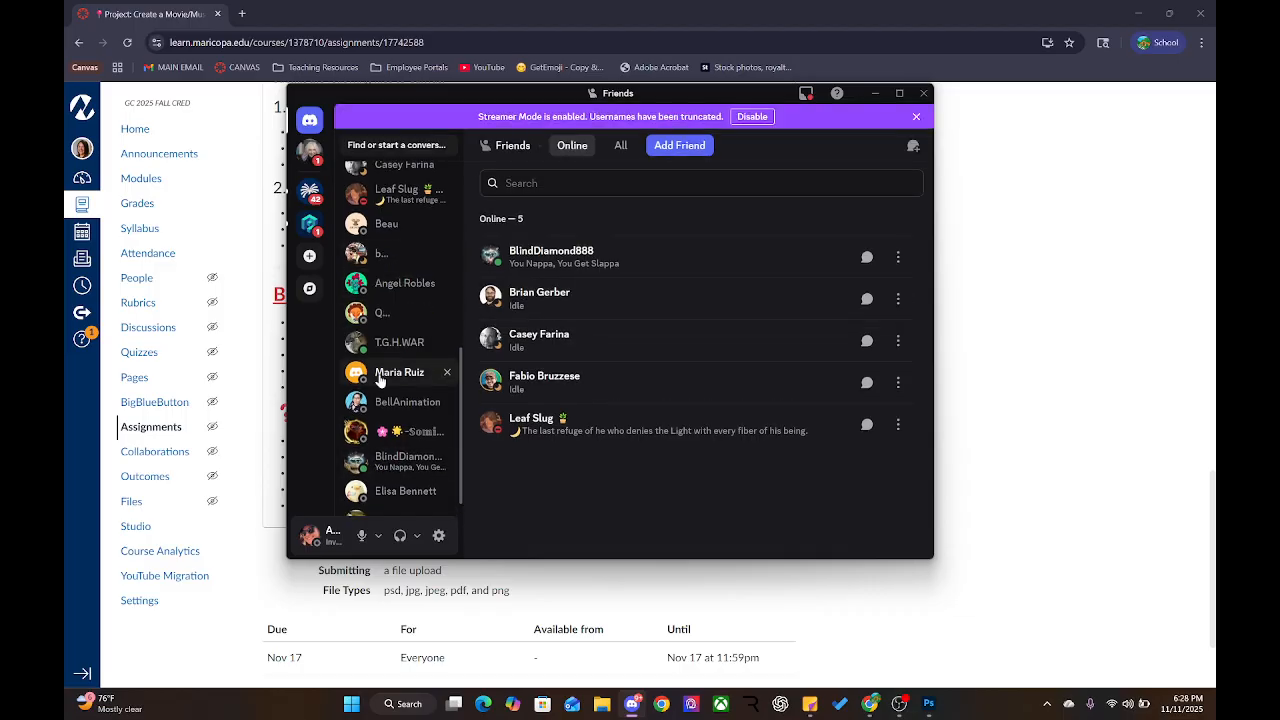
click(309, 190)
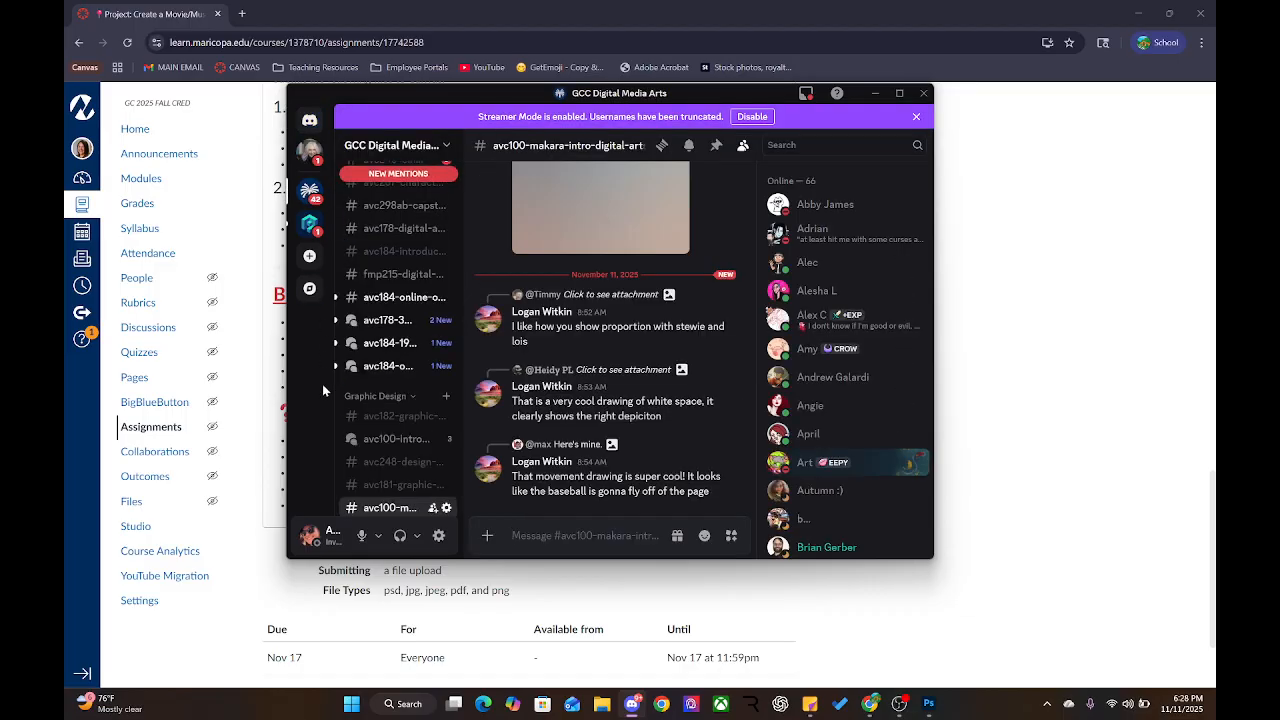
scroll(400, 420, down, 1)
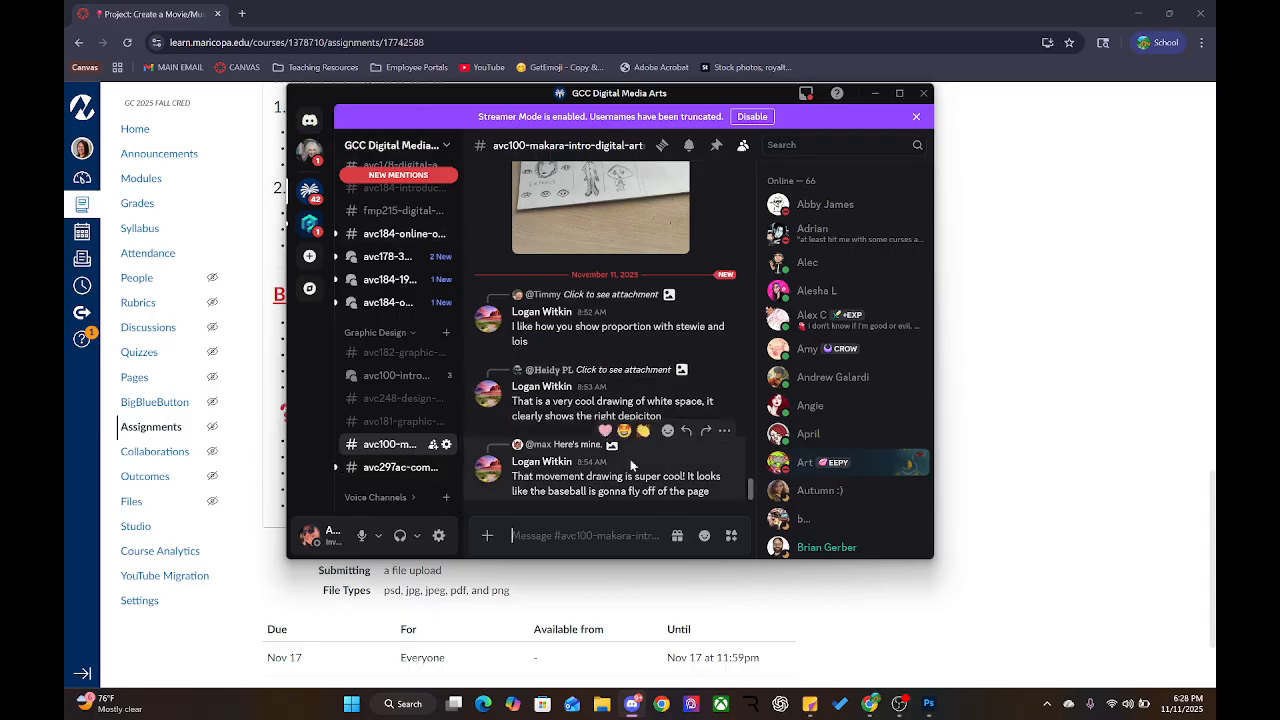
scroll(630, 459, up, 5)
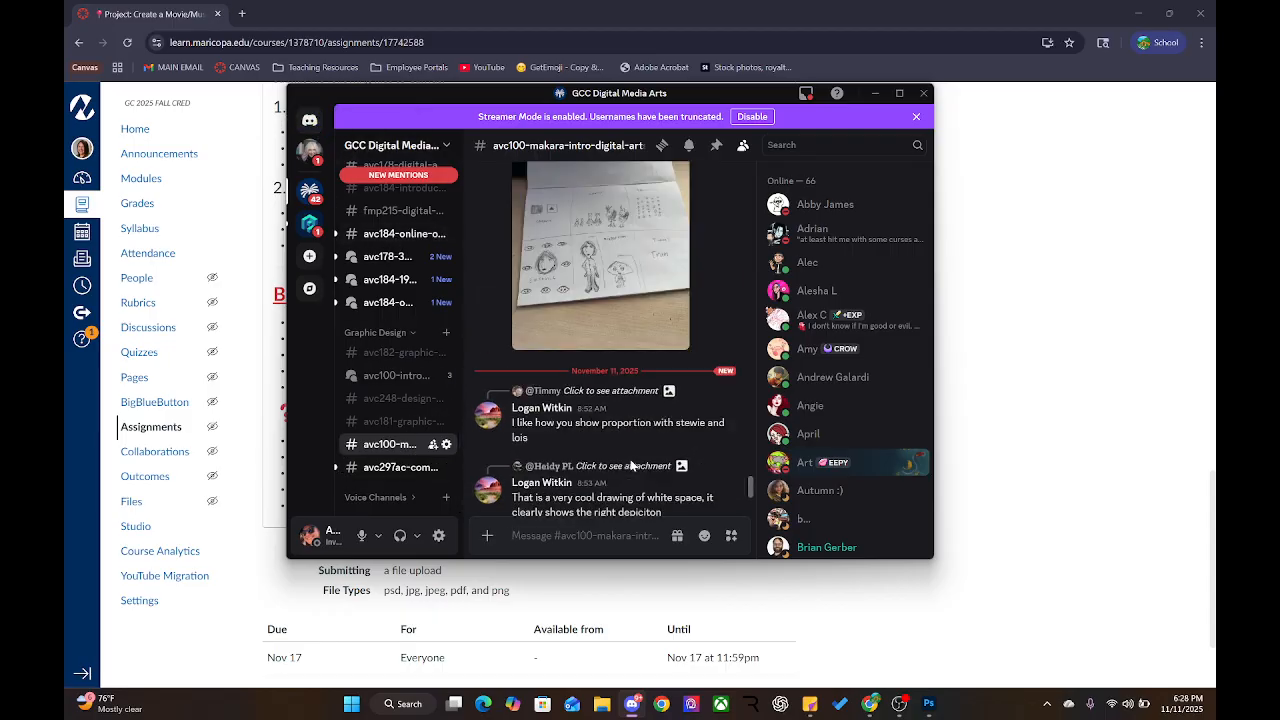
click(716, 146)
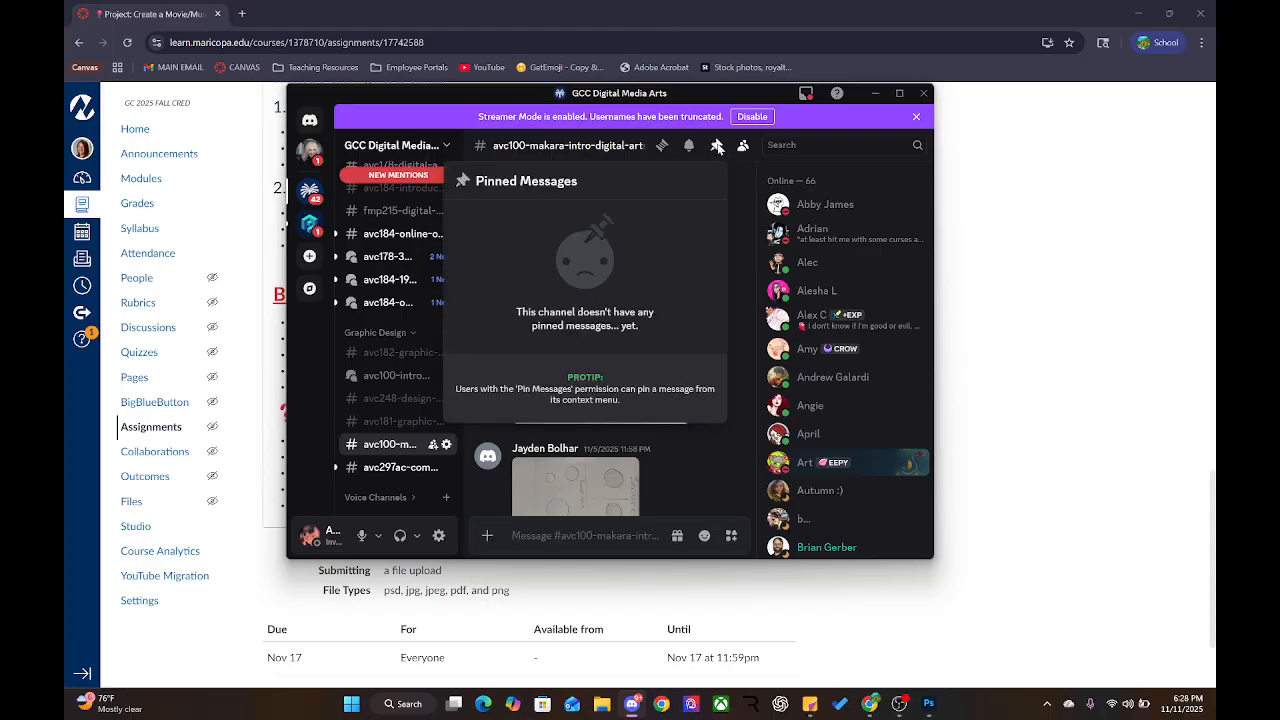
click(737, 250)
Find the tutor's schedule-hours message and pin it with 'Oh yeah. Pin it'
drag(752, 464, 717, 150)
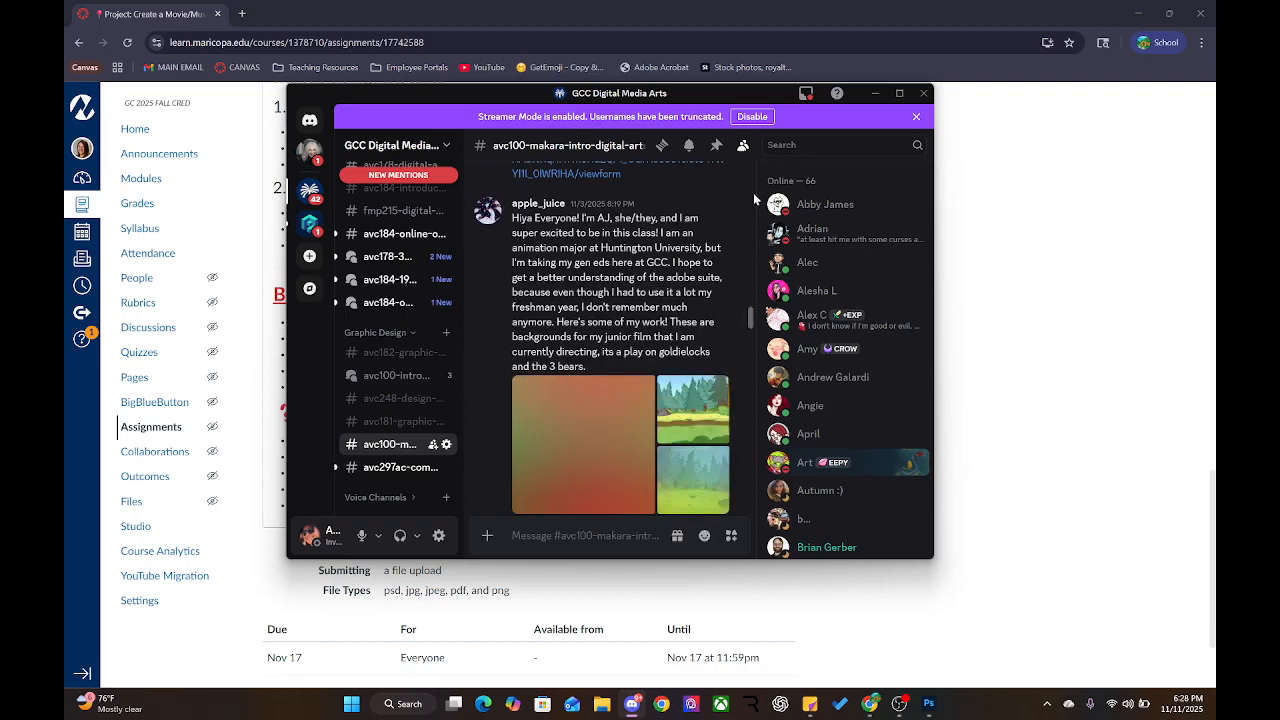
scroll(707, 321, up, 6)
scroll(708, 323, up, 6)
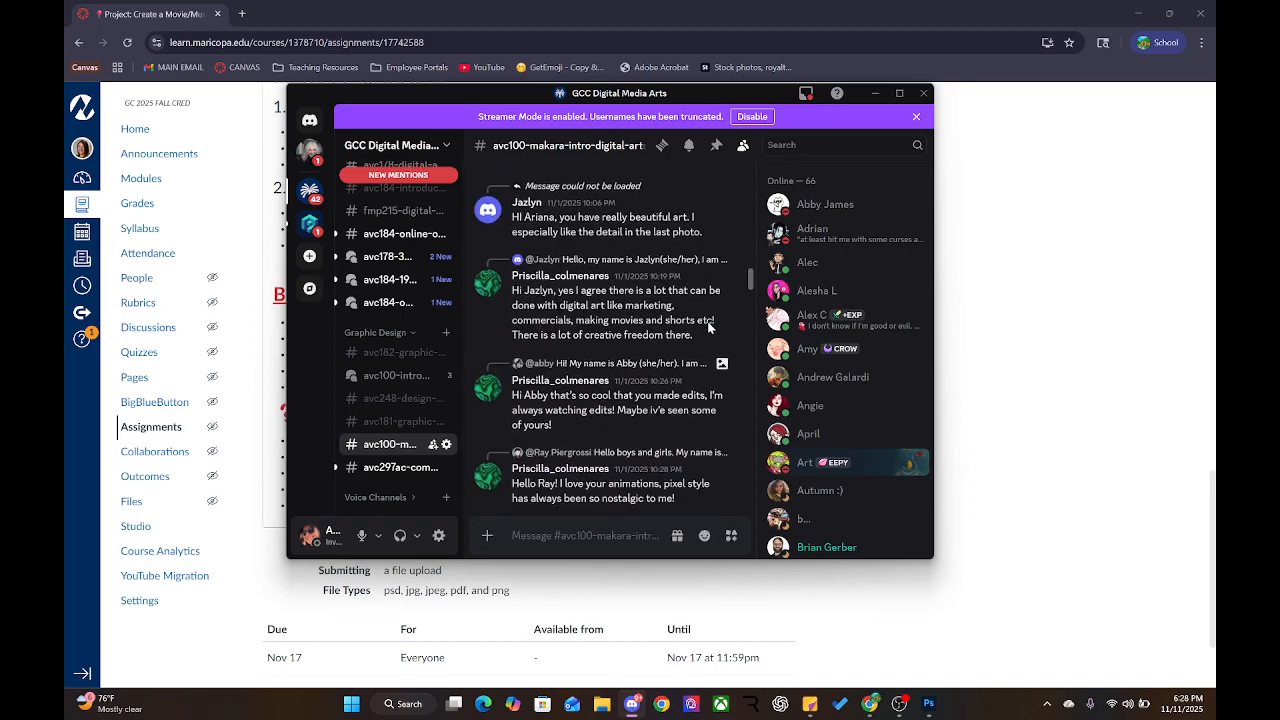
drag(752, 264, 752, 172)
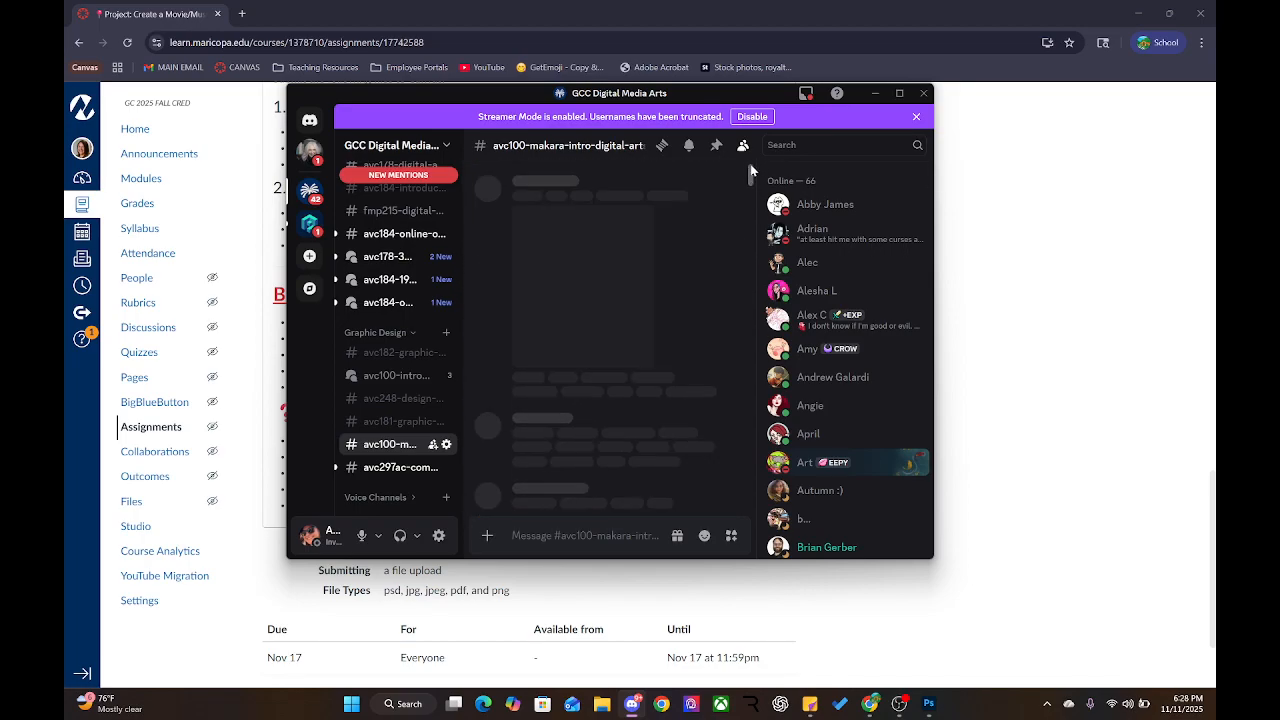
scroll(706, 233, up, 9)
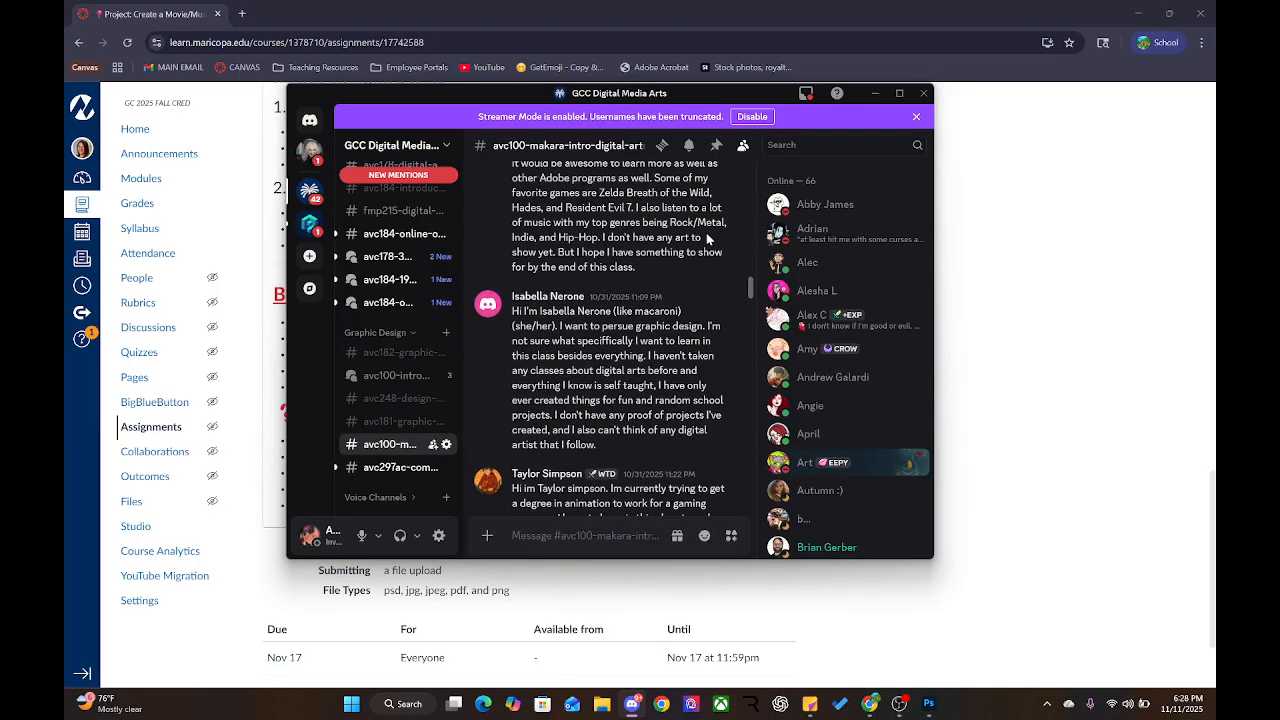
scroll(712, 237, up, 5)
drag(751, 276, 755, 171)
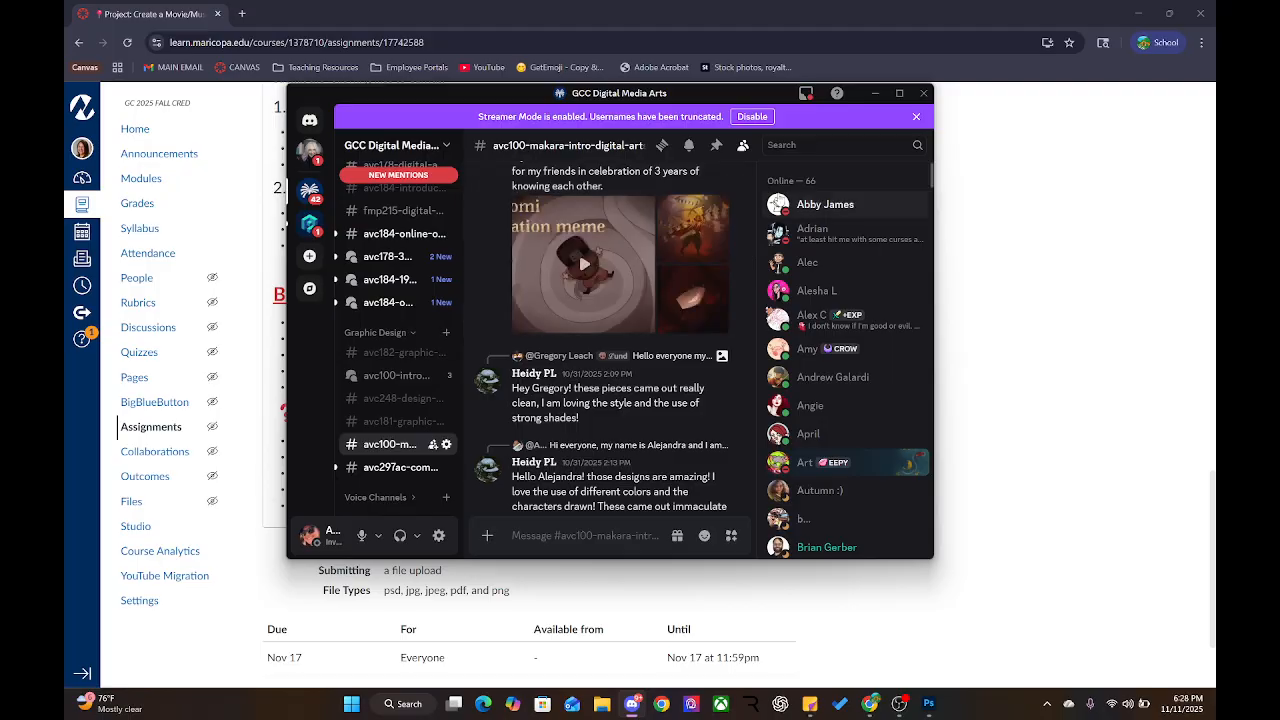
drag(753, 262, 750, 178)
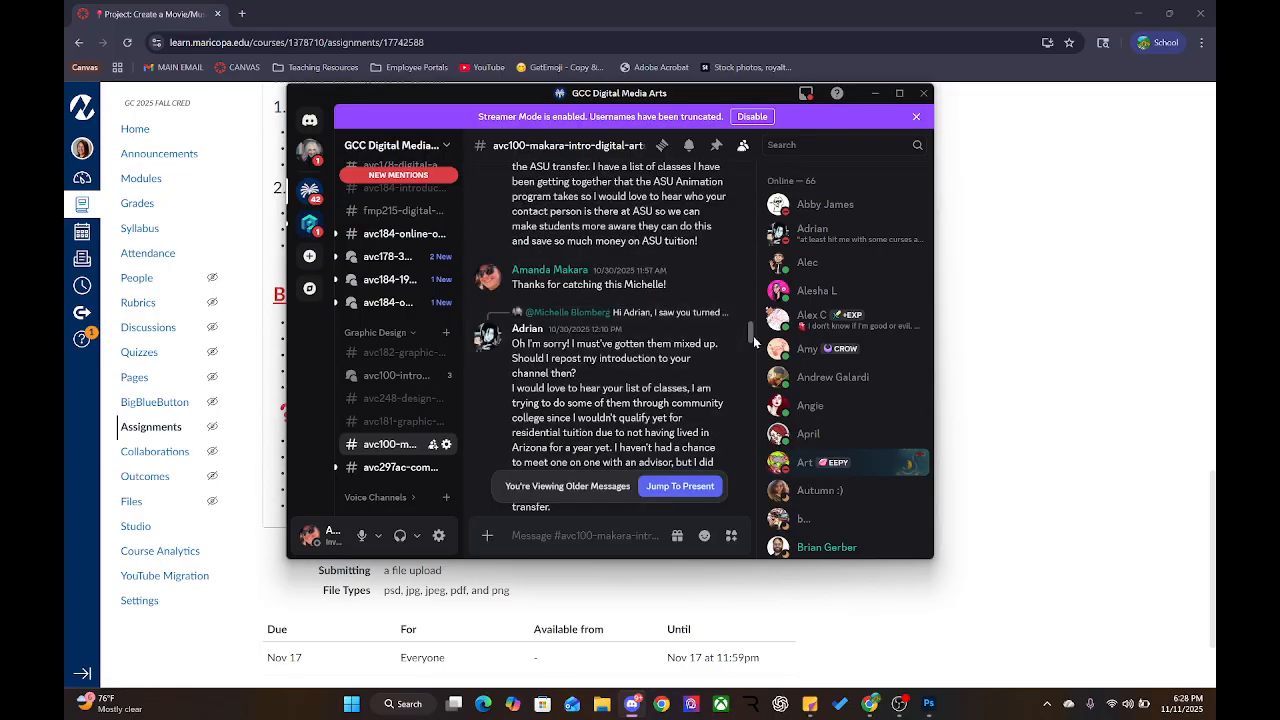
drag(751, 335, 751, 173)
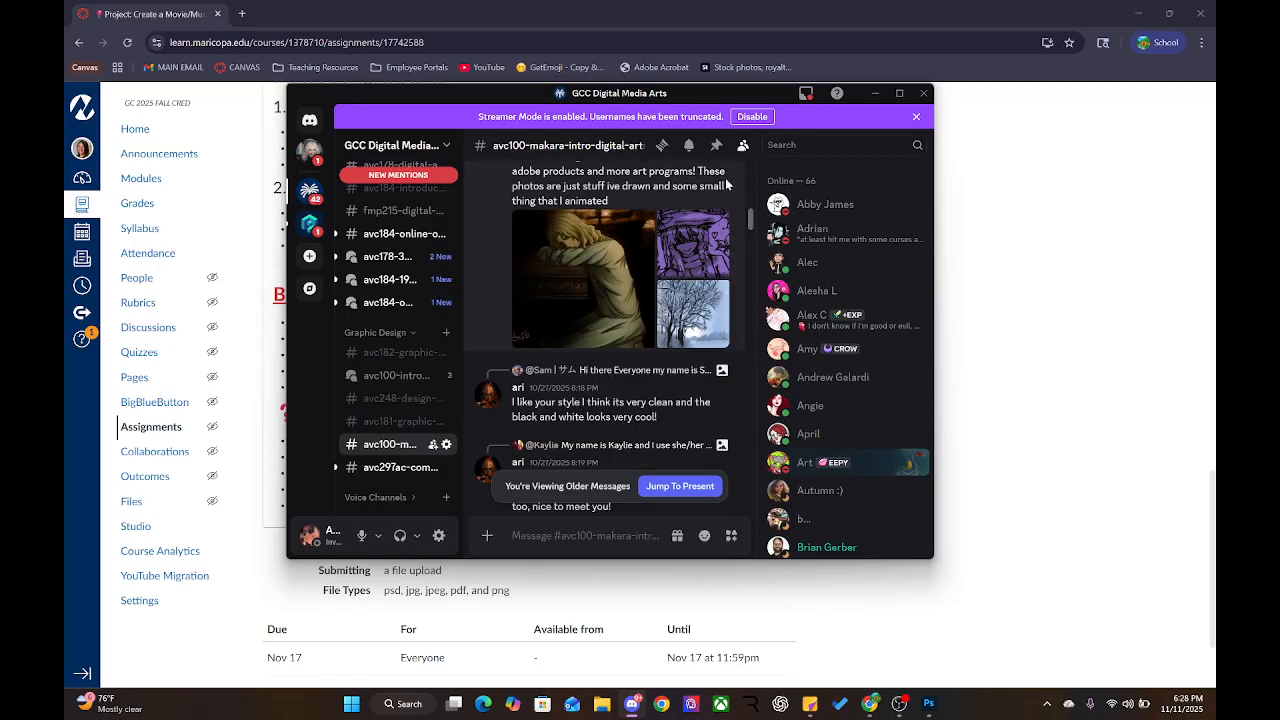
scroll(745, 200, up, 3)
scroll(740, 185, up, 5)
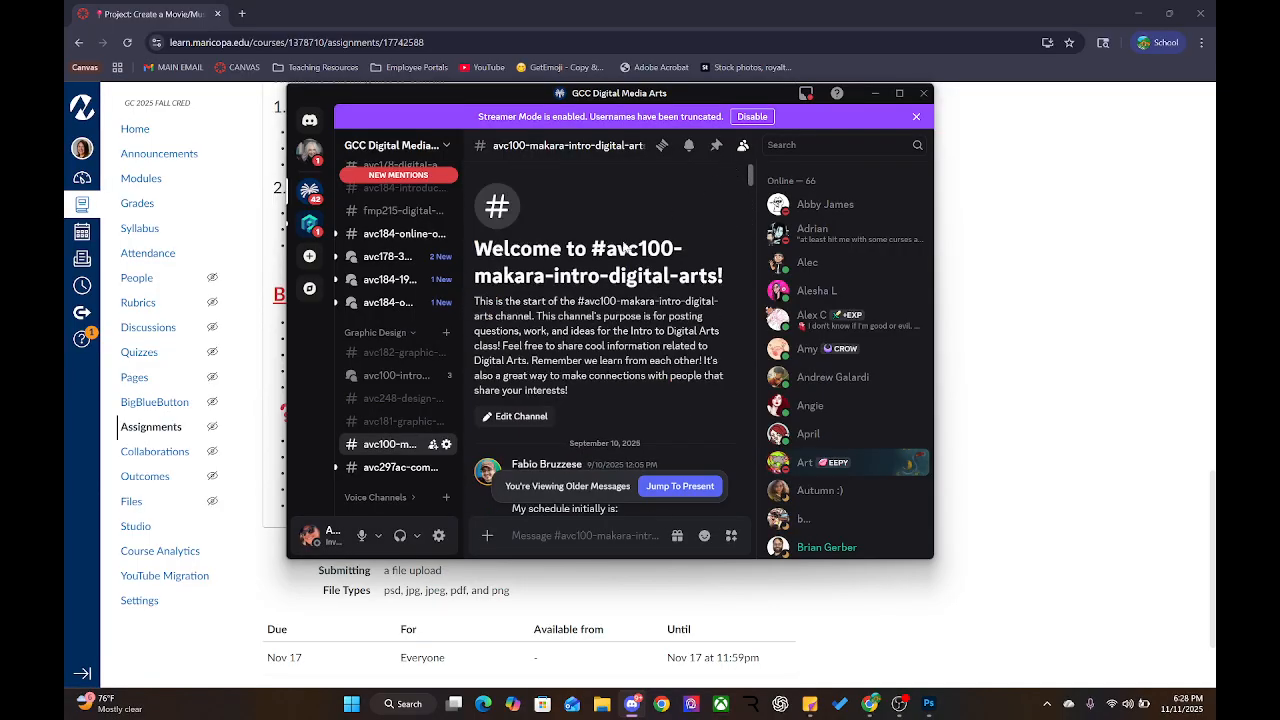
scroll(594, 313, down, 3)
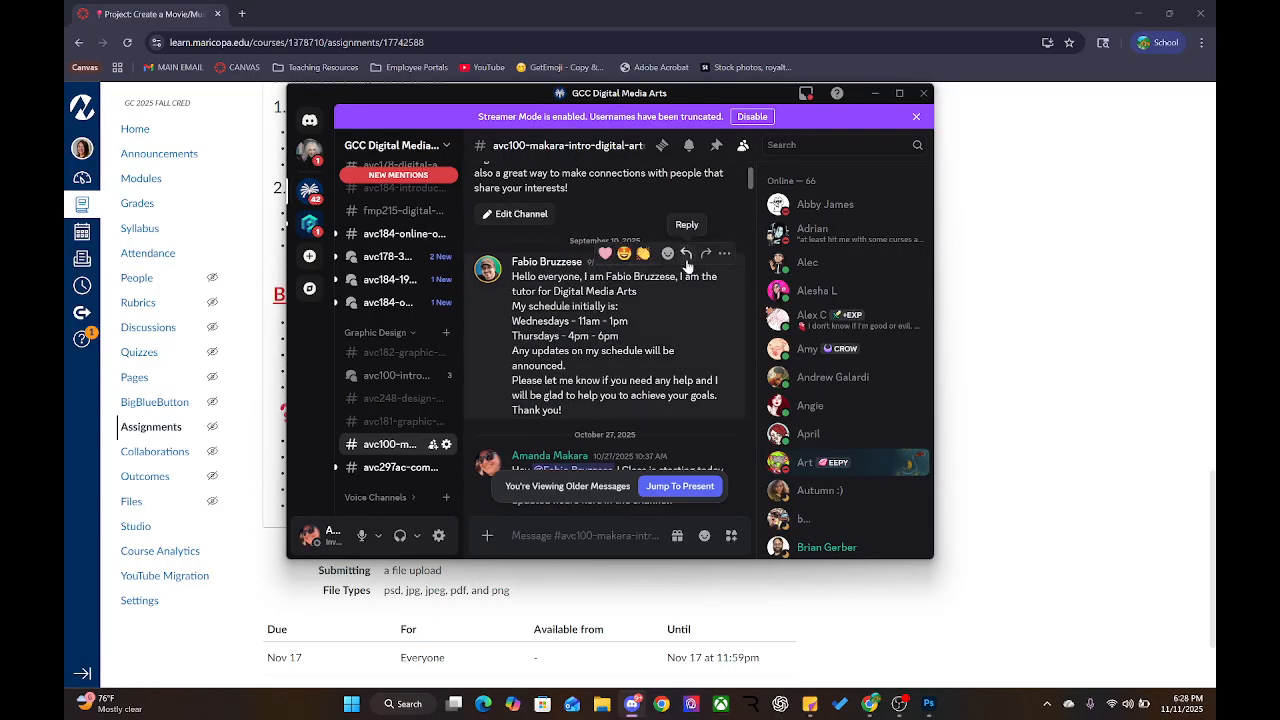
scroll(686, 345, down, 3)
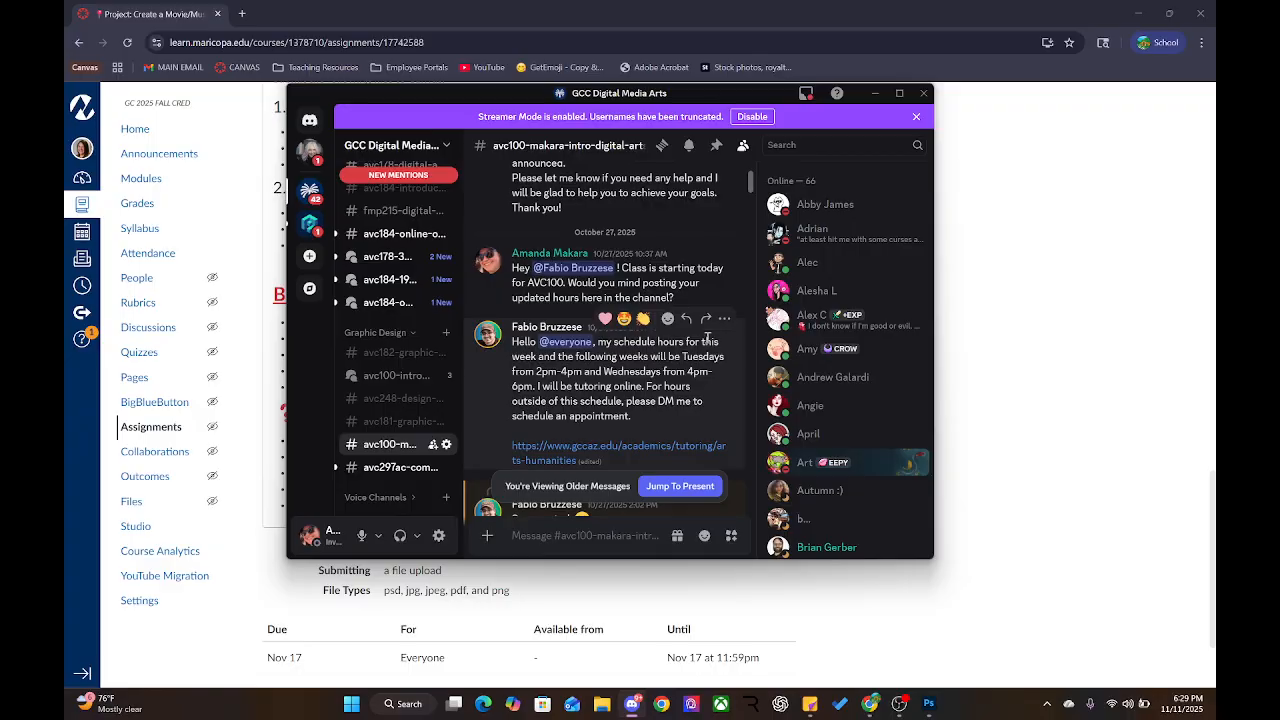
click(724, 318)
mouse_move(619, 245)
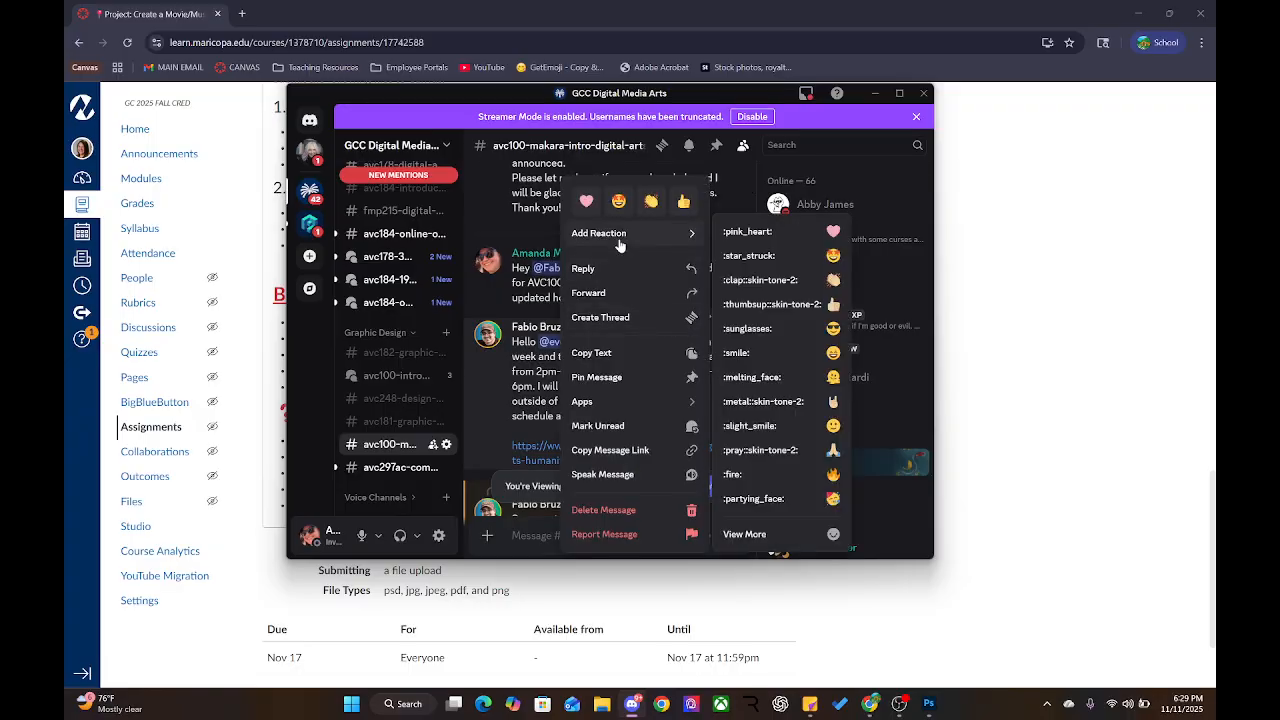
click(613, 388)
click(658, 440)
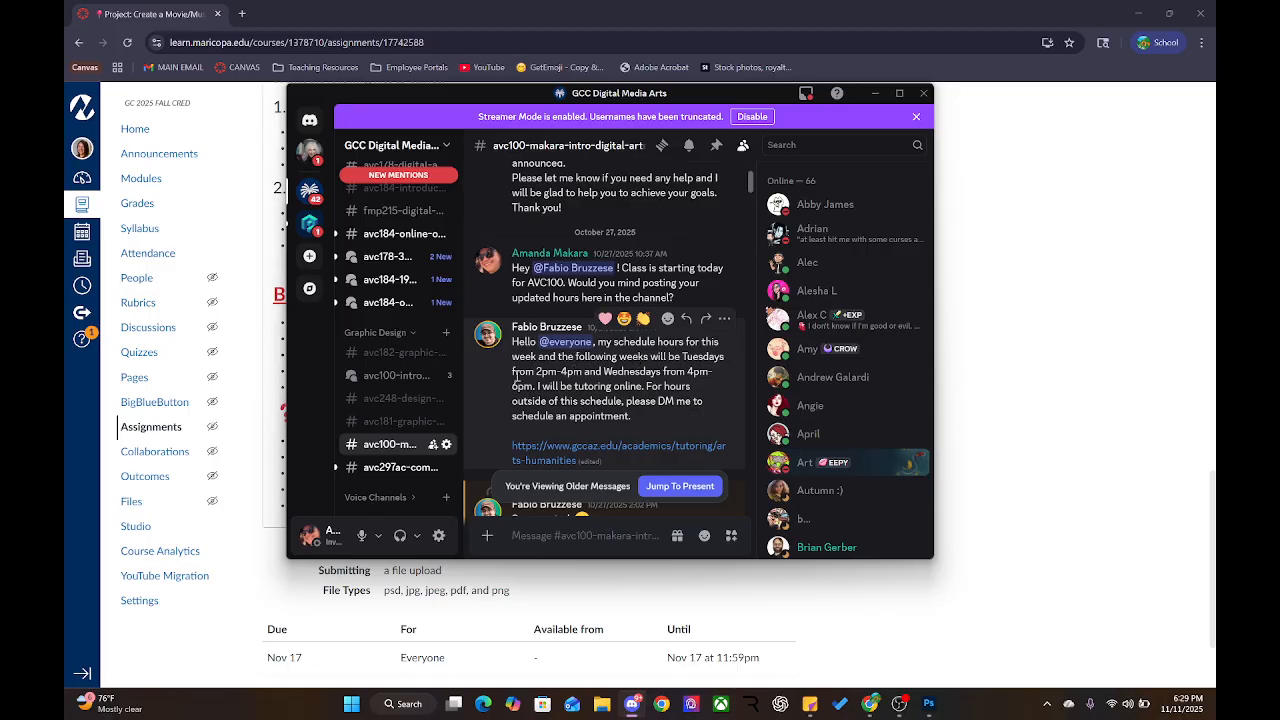
Highlight the tutoring hours and verify the message now appears in Pinned Messages
drag(514, 372, 703, 372)
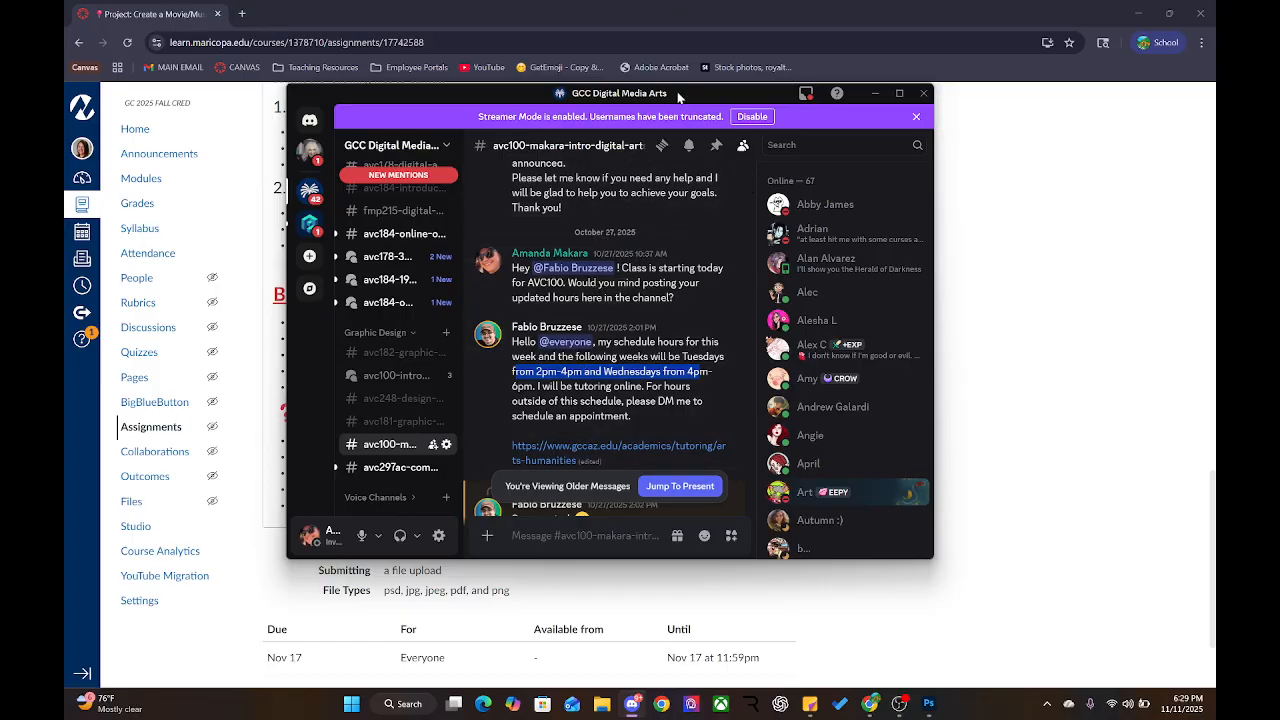
click(716, 145)
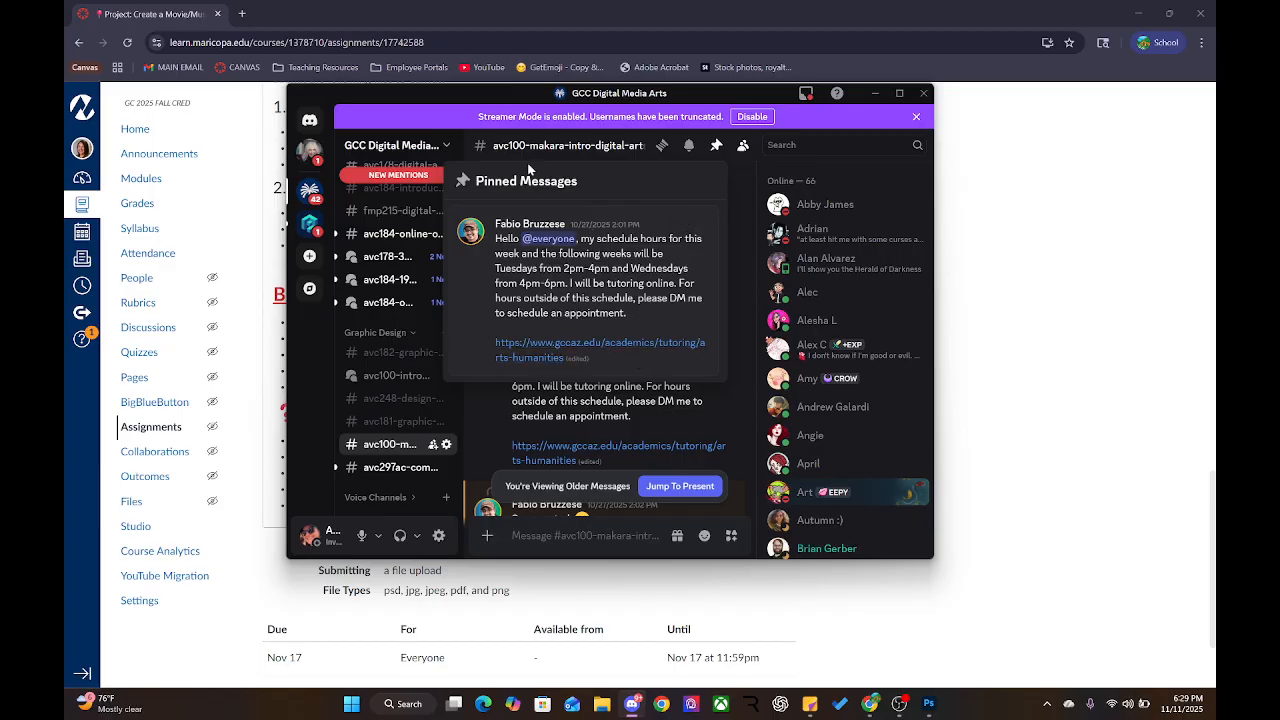
click(922, 94)
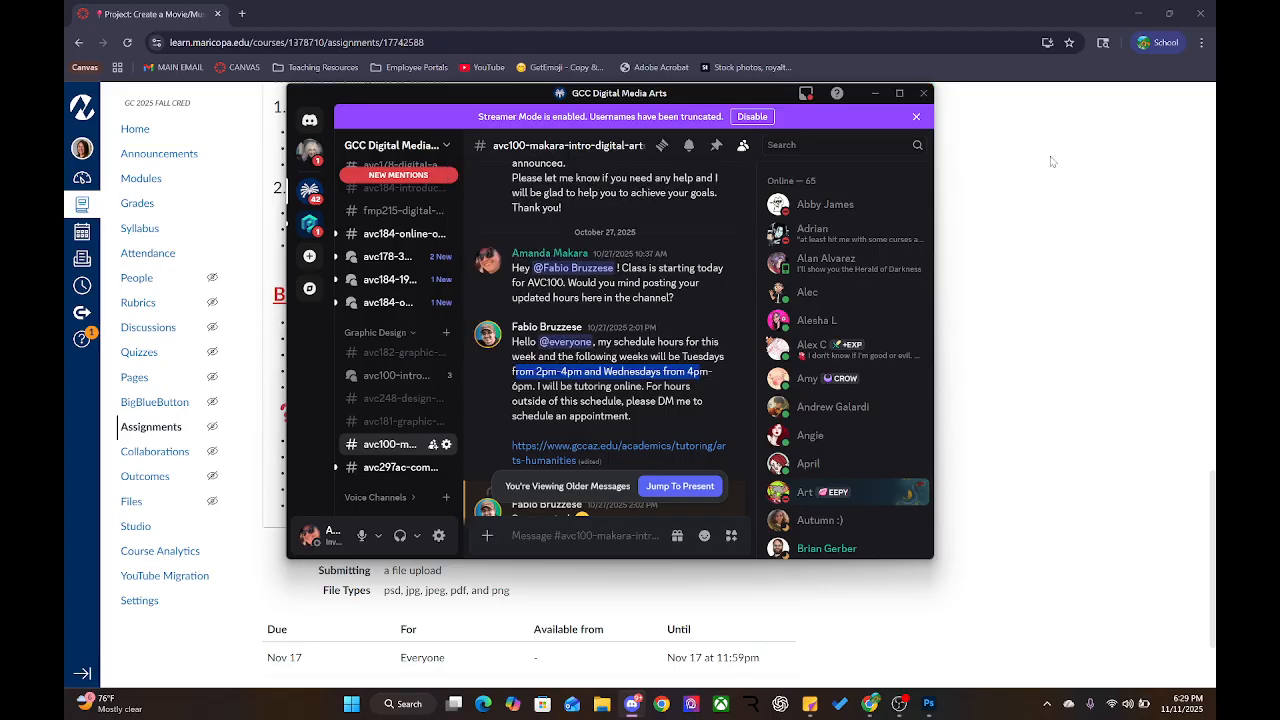
Close Discord, highlight the virtual office hours and Start early tips, then minimize Chrome
click(922, 94)
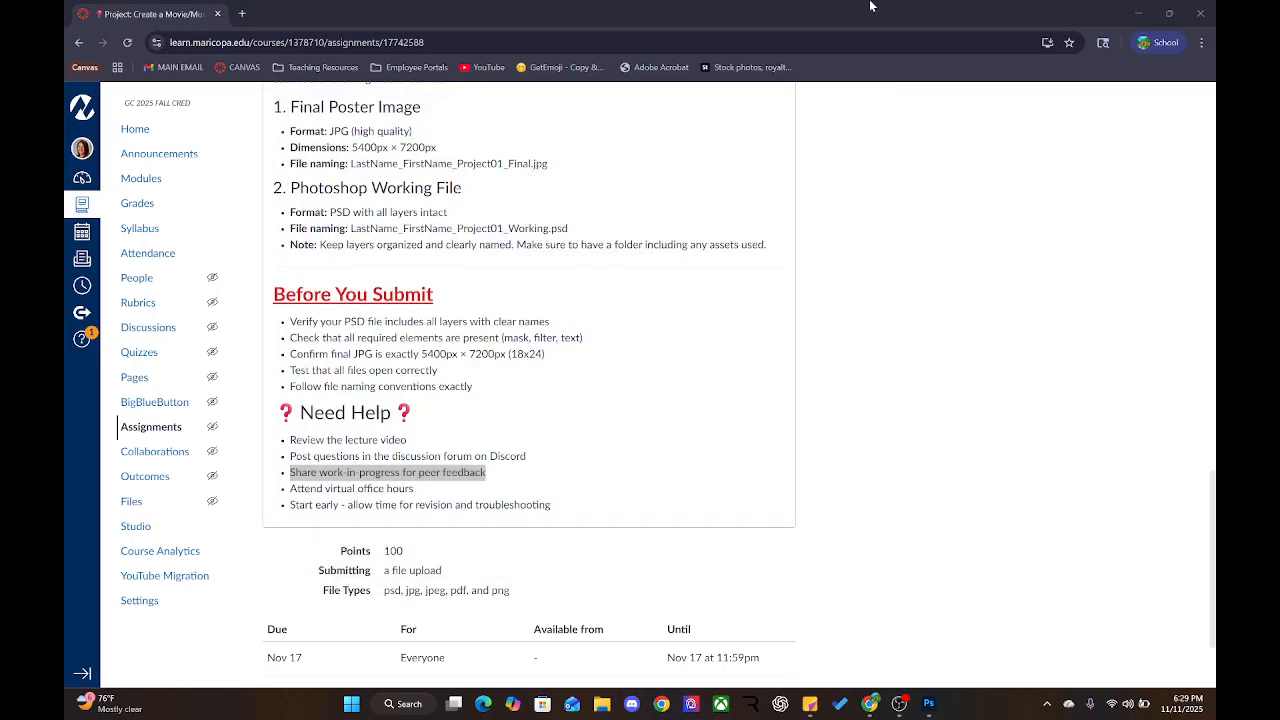
click(406, 504)
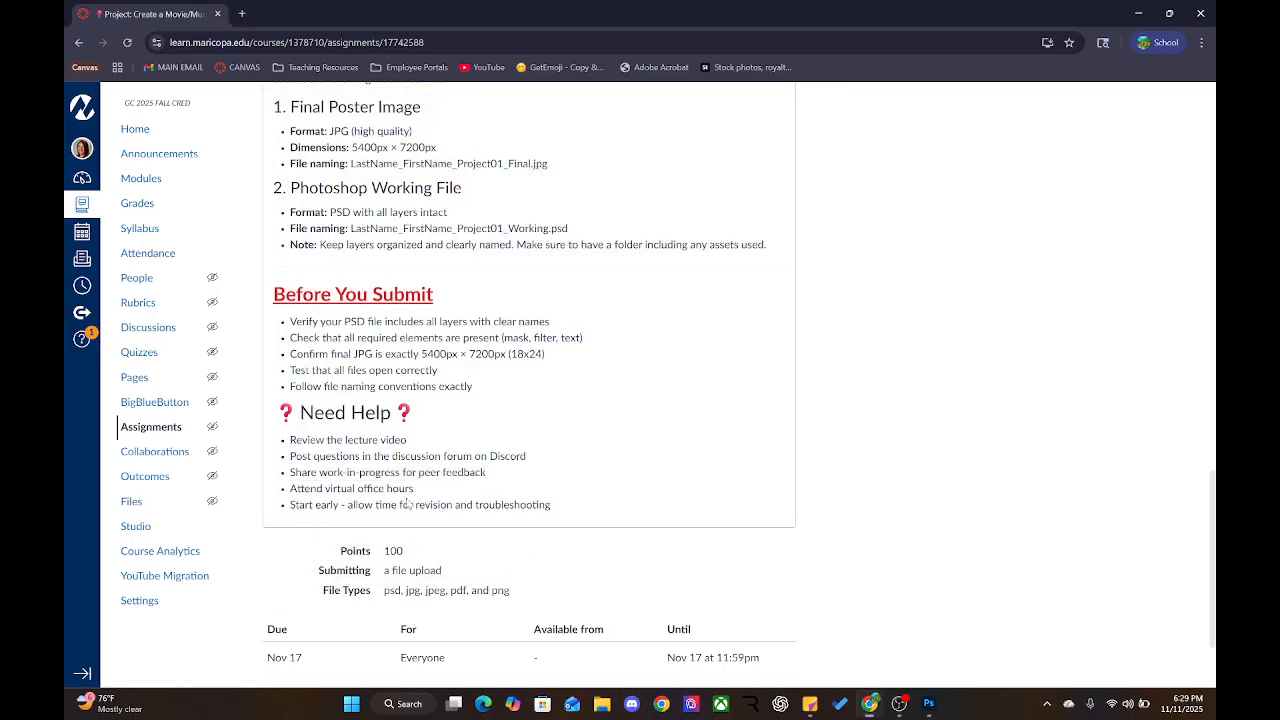
drag(414, 495, 283, 497)
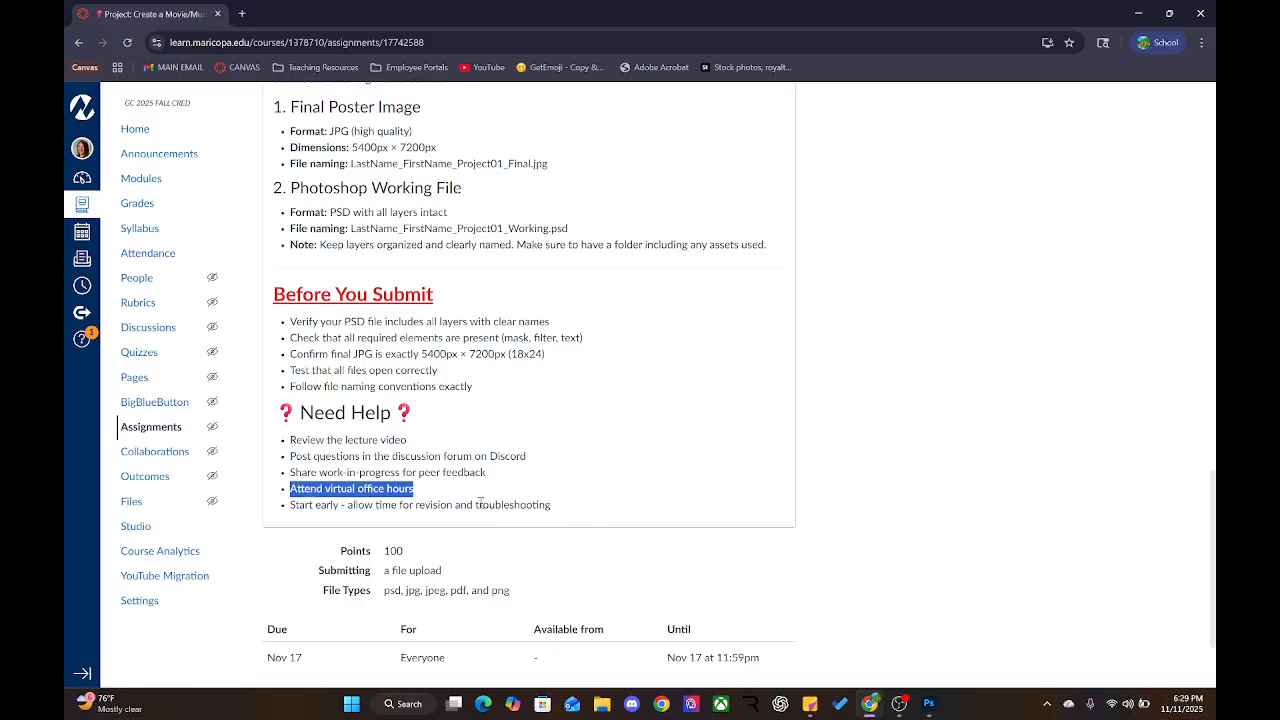
click(418, 490)
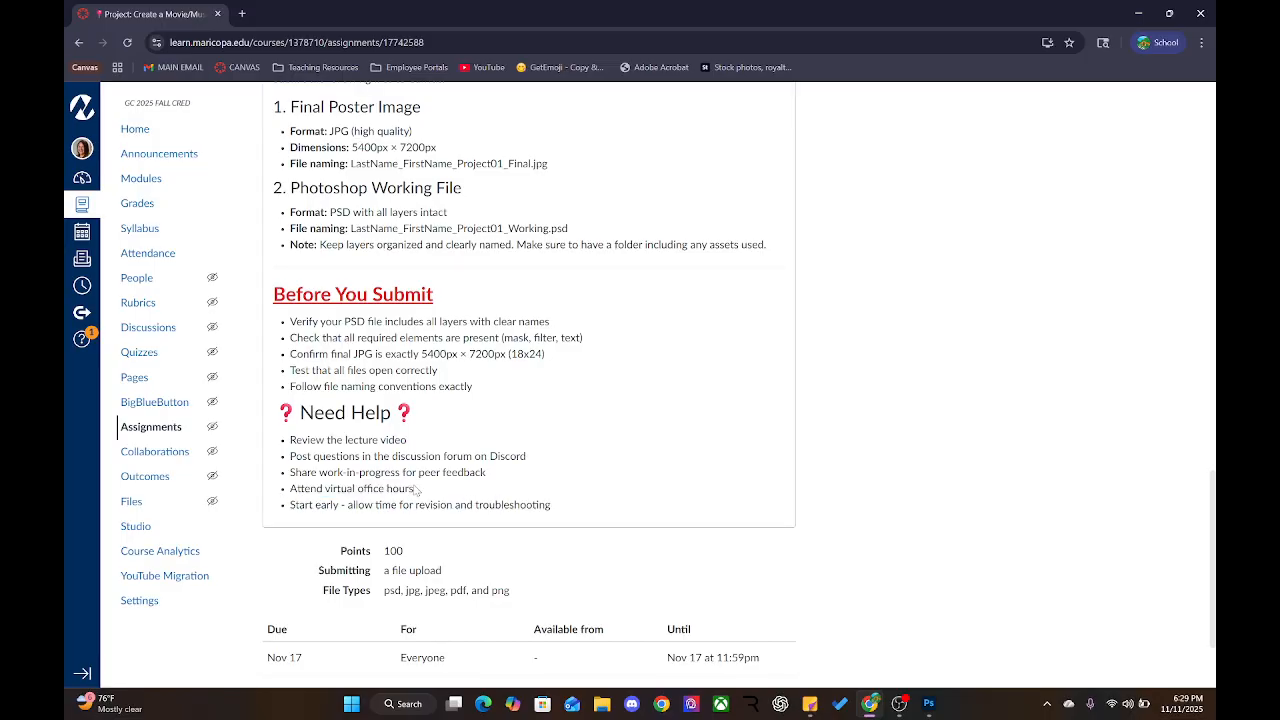
drag(293, 490, 455, 496)
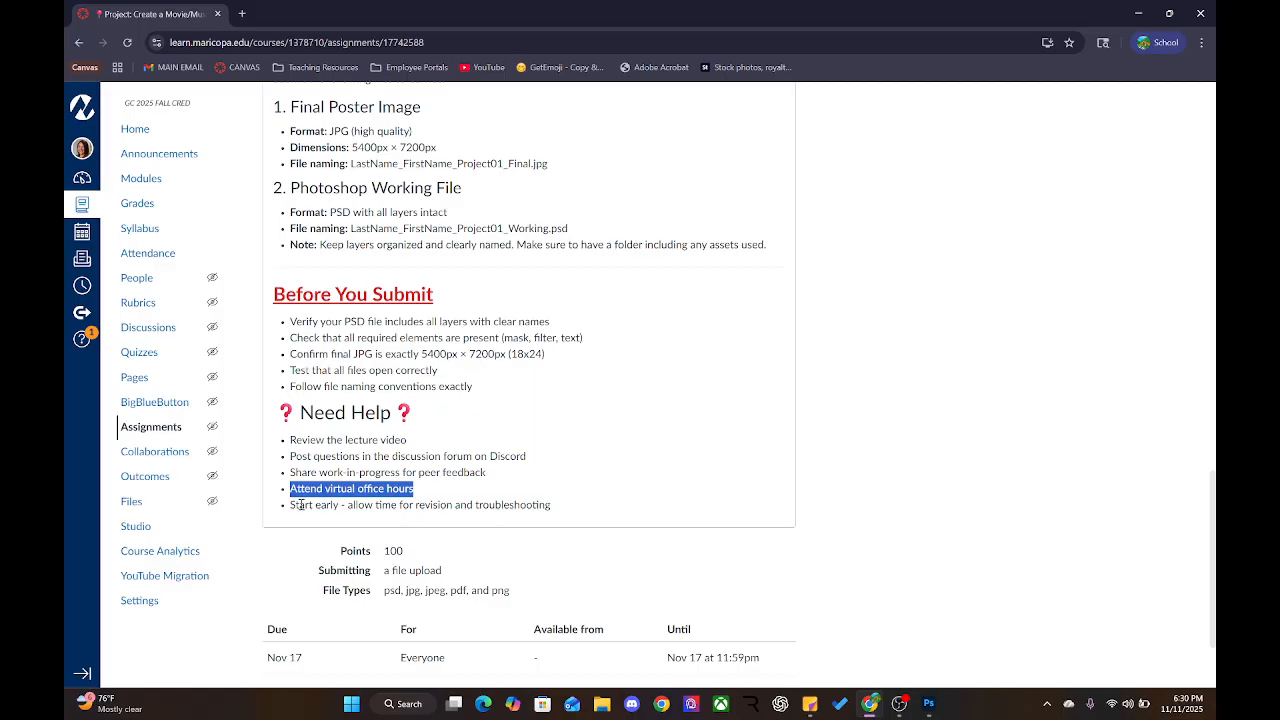
drag(299, 505, 510, 504)
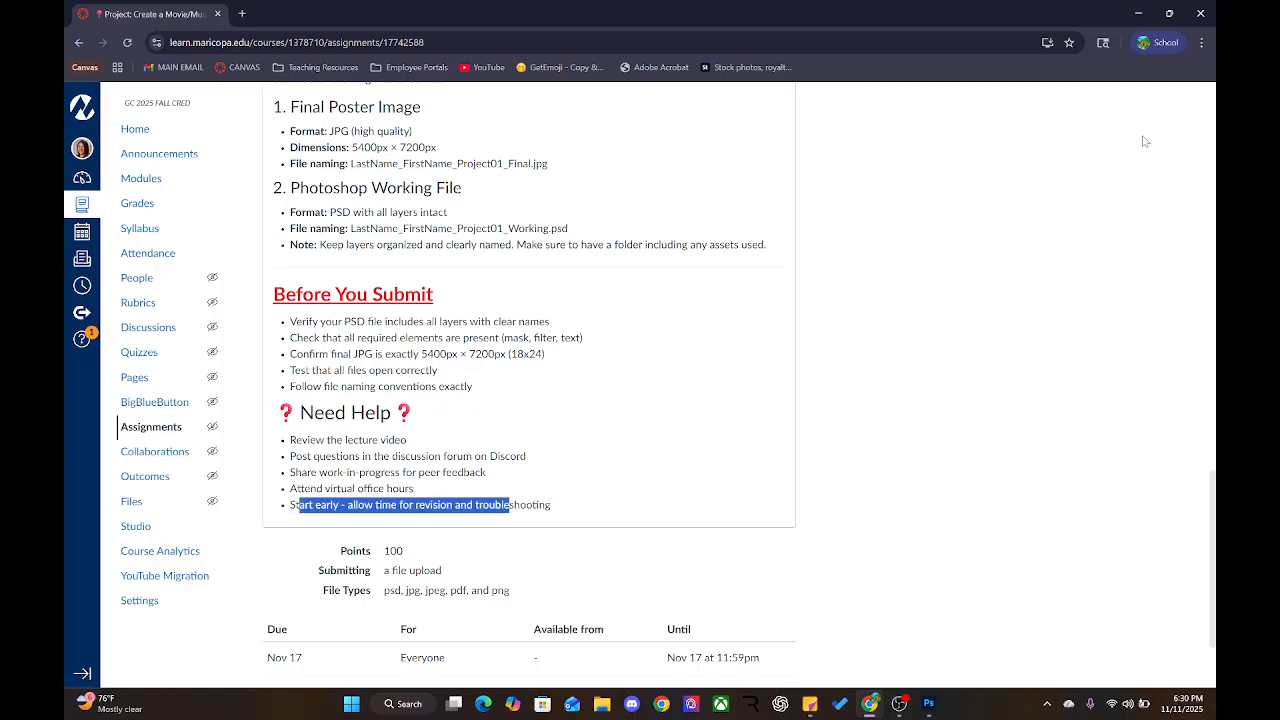
click(1133, 13)
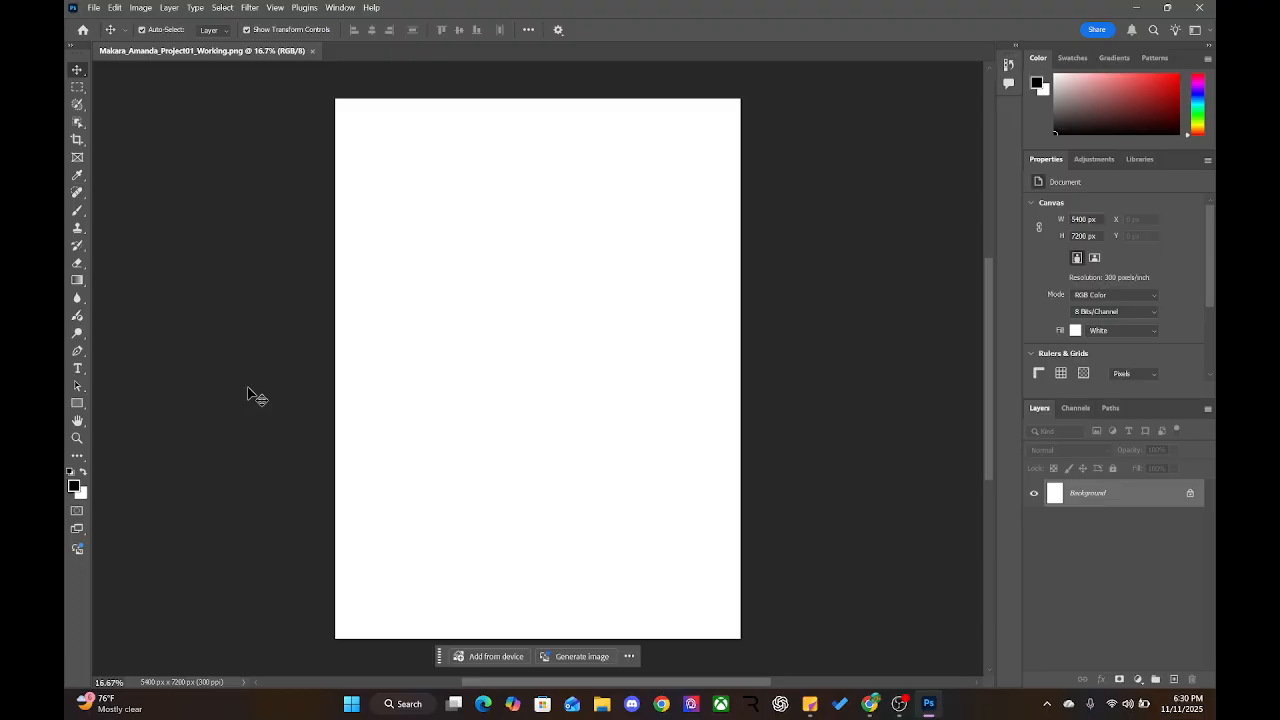
Browse the poster project folders to 05_DOWNLOADS_ASSETS > FOOTAGE and play 'Sketch in Procreate'
click(601, 703)
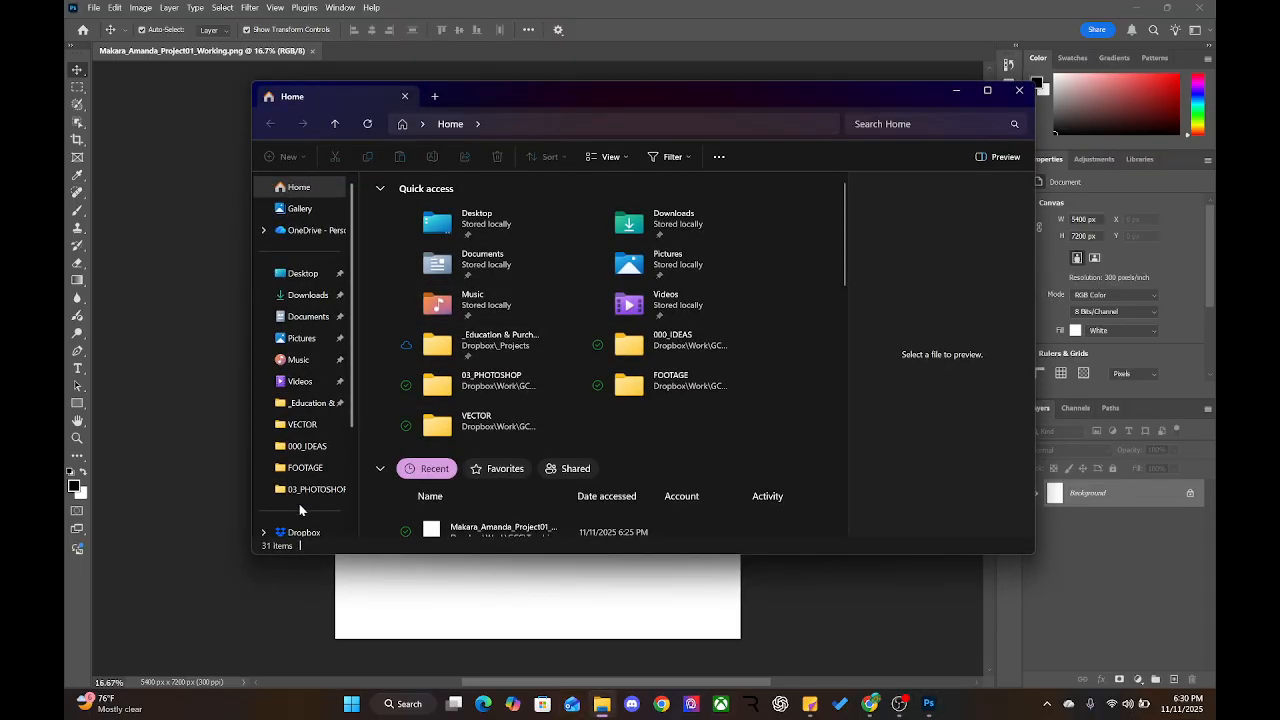
scroll(298, 508, down, 3)
click(300, 356)
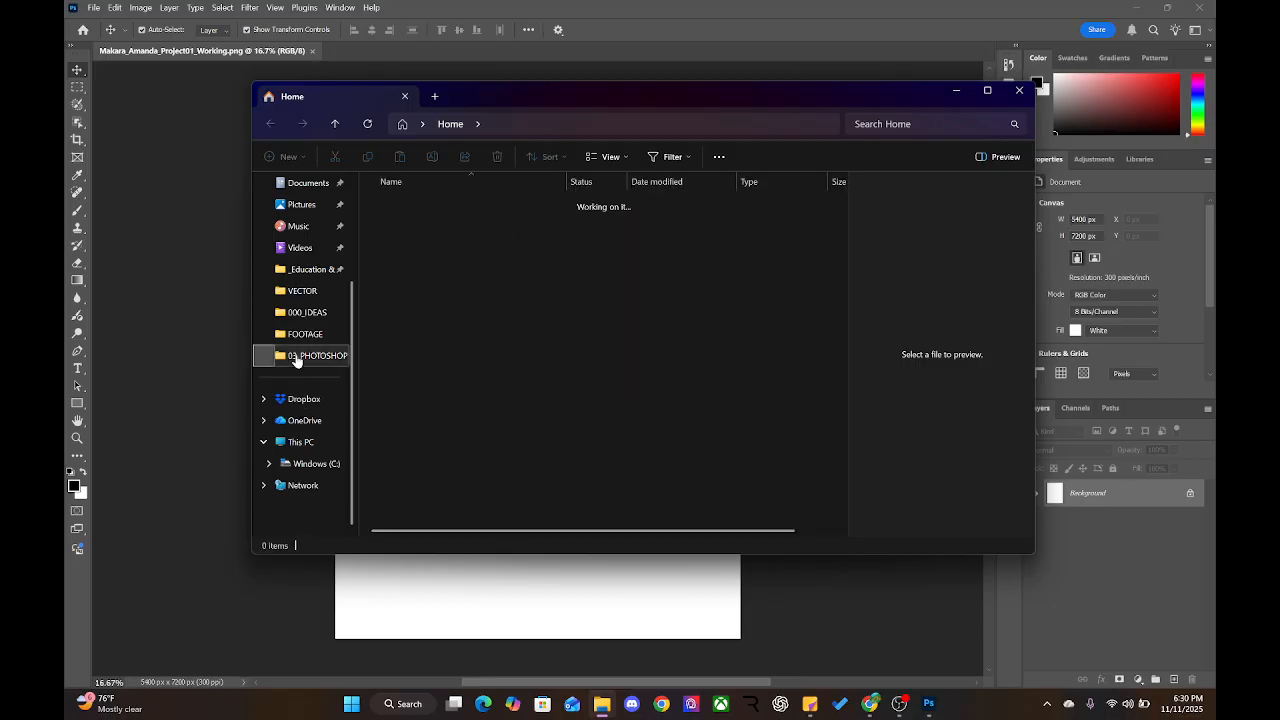
click(553, 124)
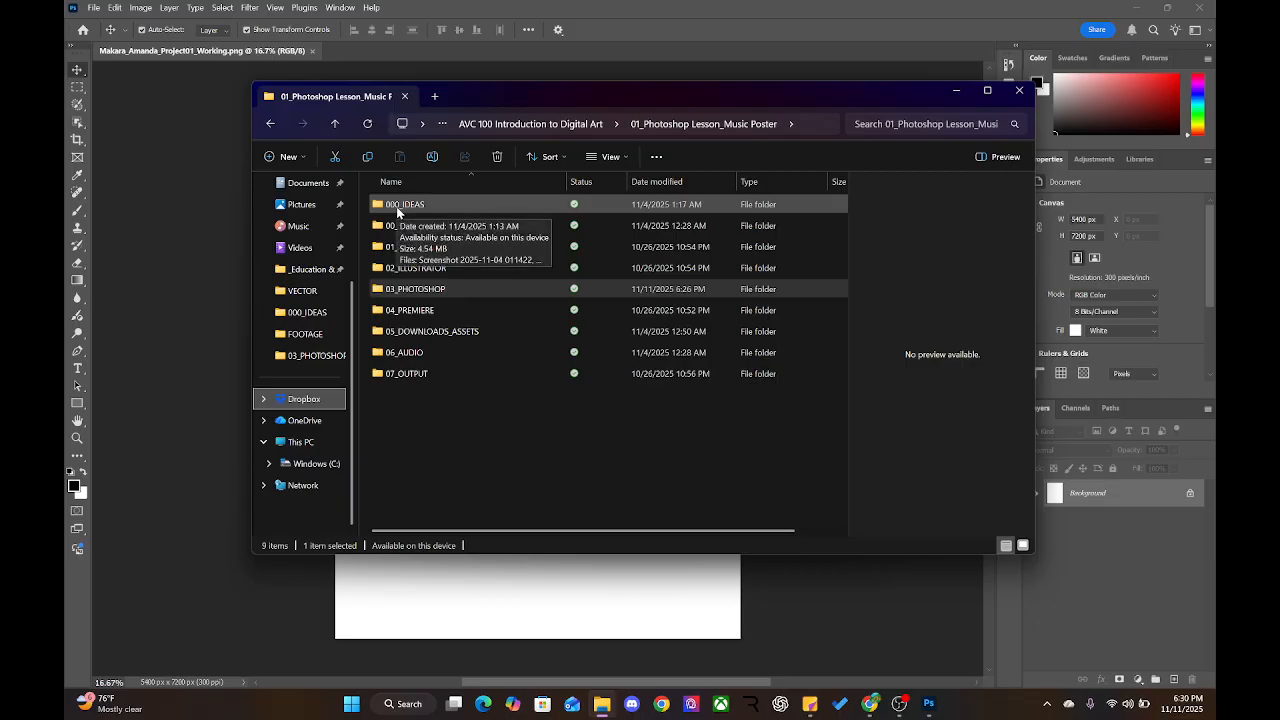
click(413, 379)
double_click(413, 379)
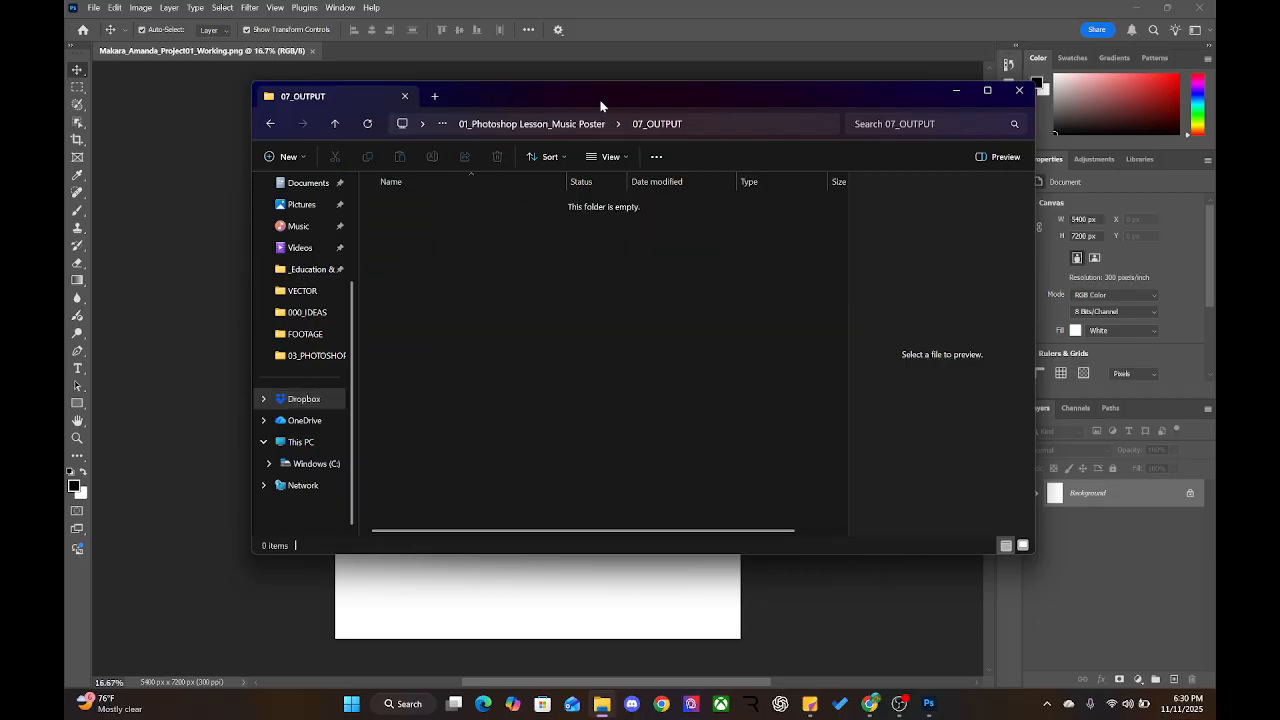
click(566, 127)
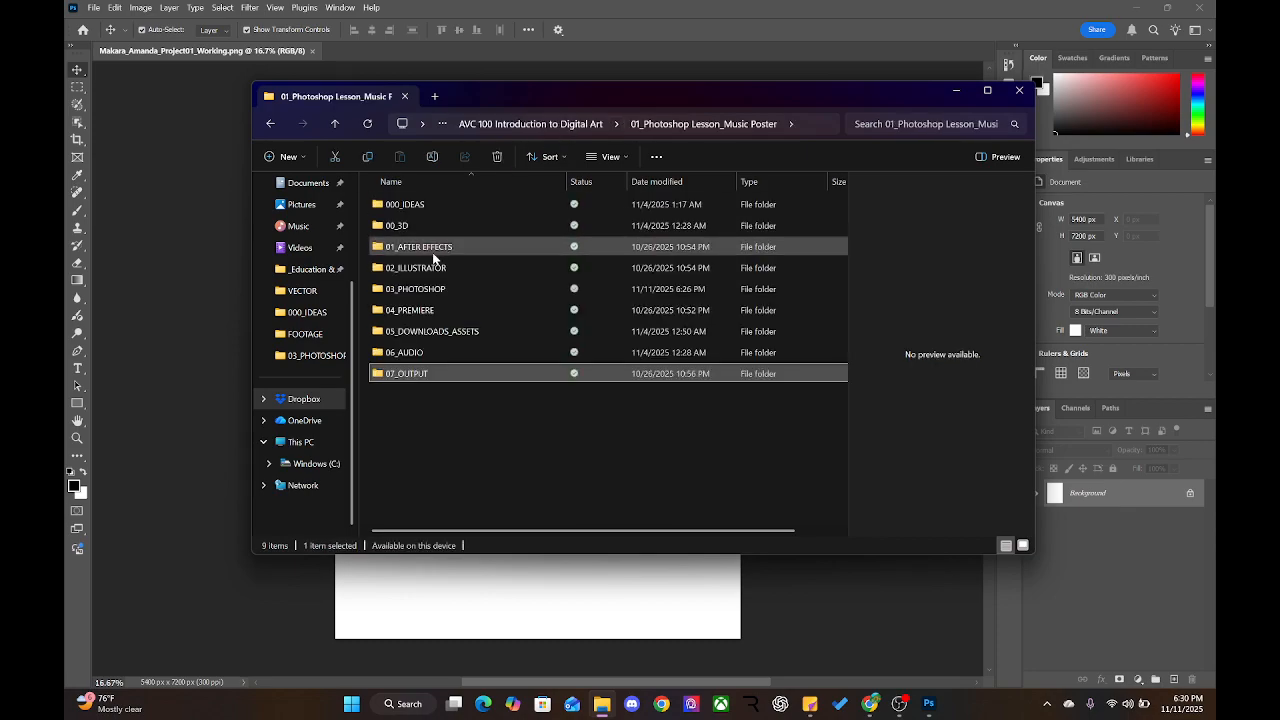
click(419, 336)
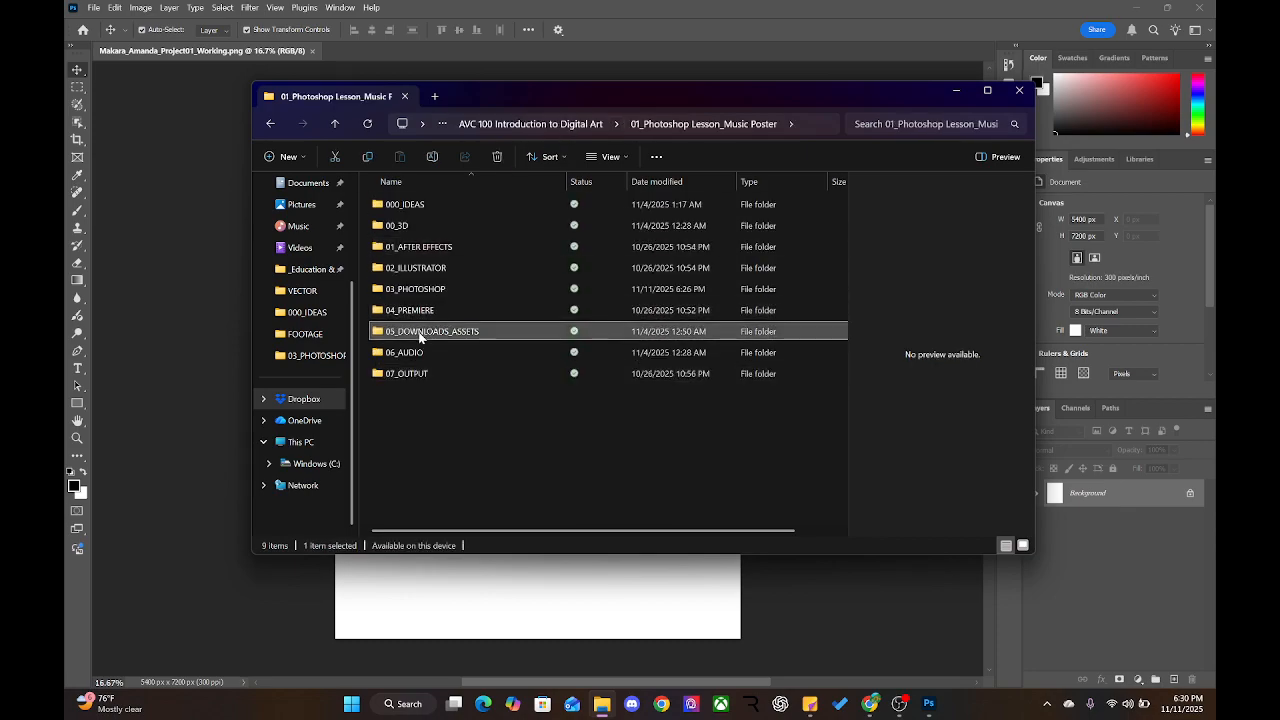
double_click(419, 336)
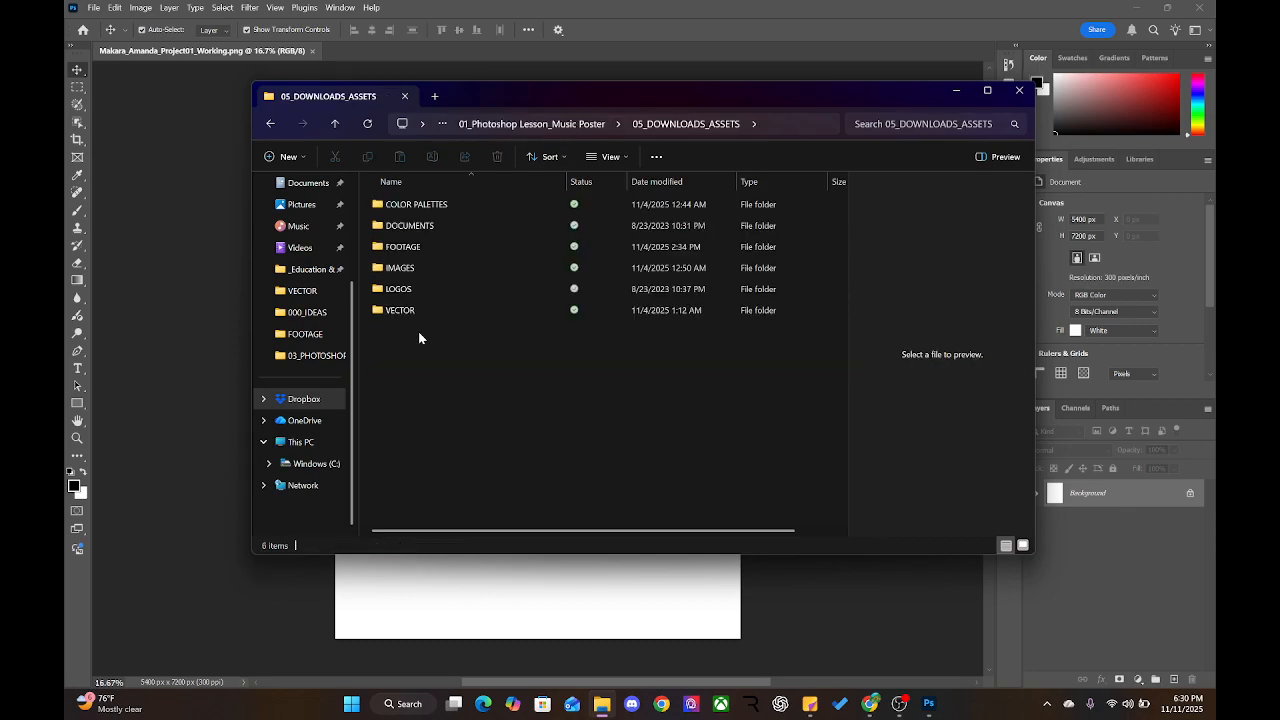
double_click(440, 247)
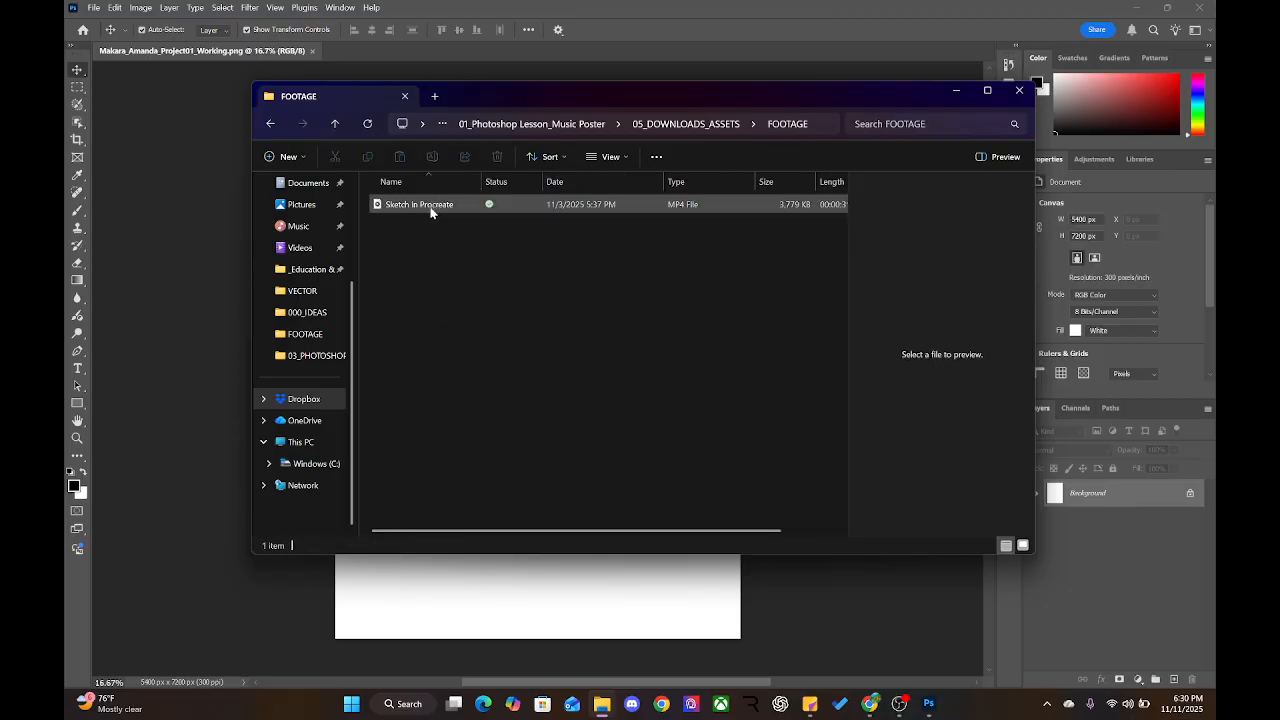
double_click(430, 206)
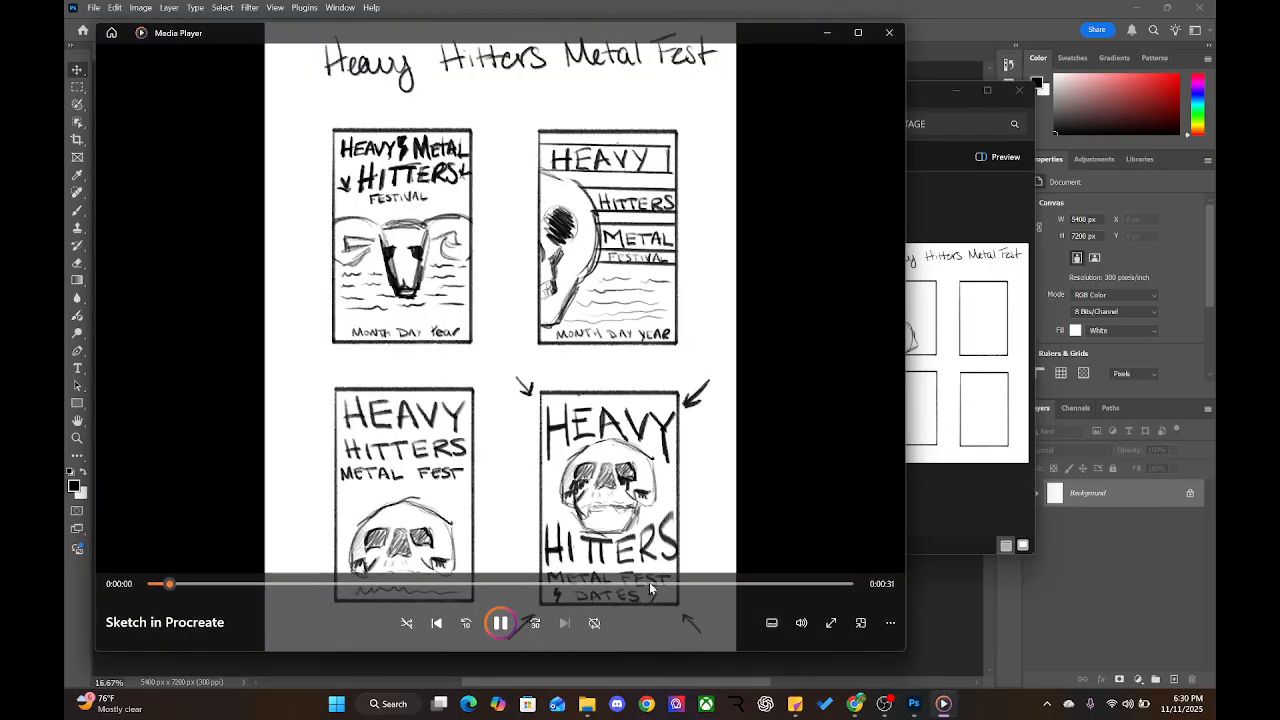
Play the Sketch in Procreate video to its final poster sketches, then minimize the player
drag(649, 582, 779, 583)
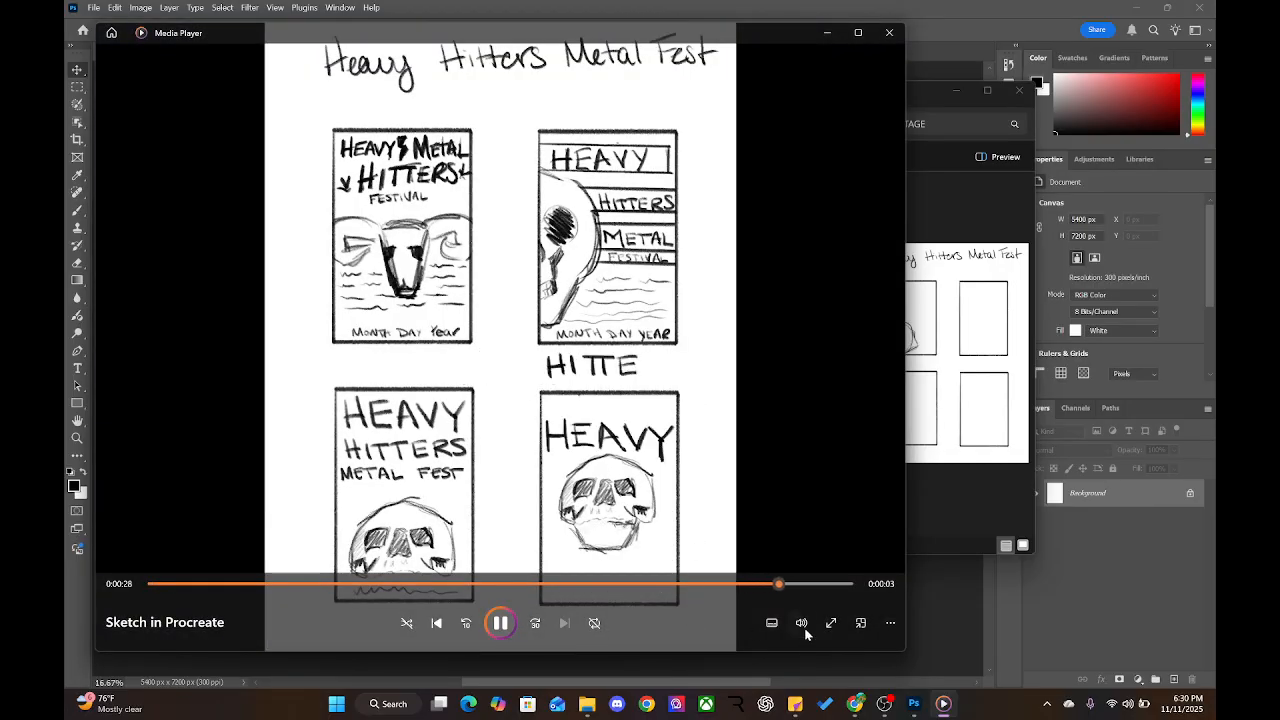
click(496, 623)
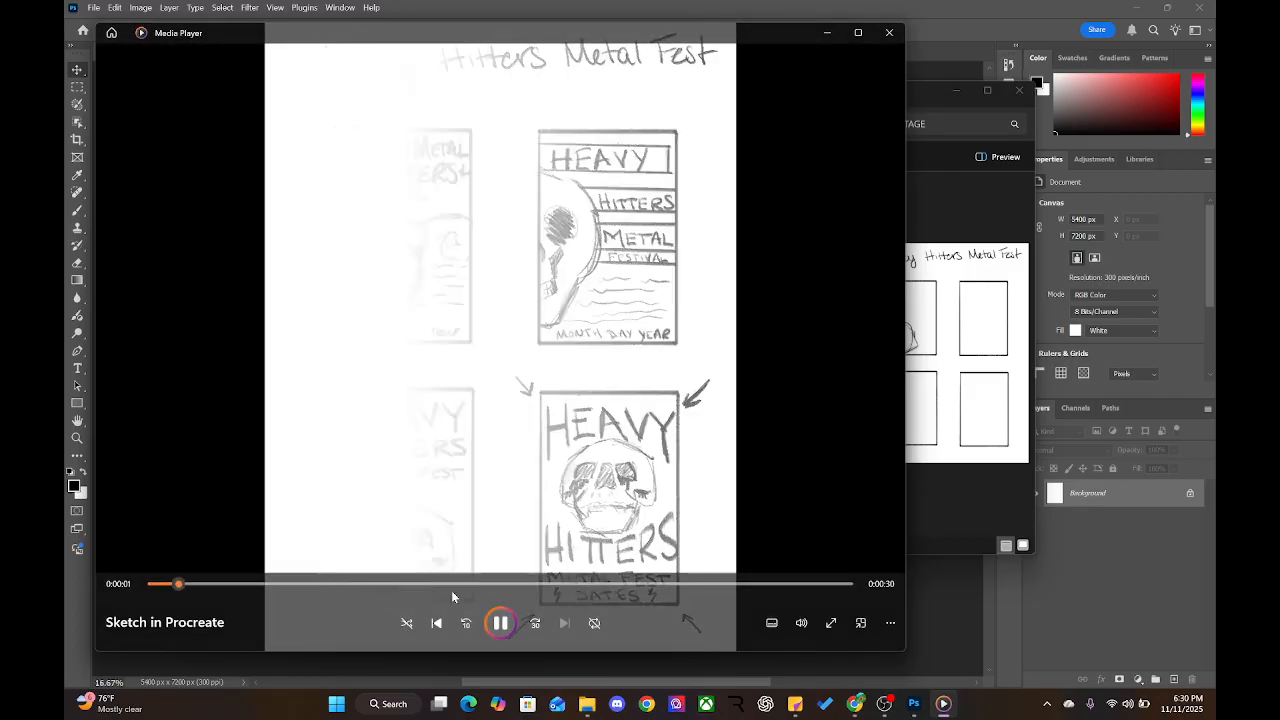
click(828, 584)
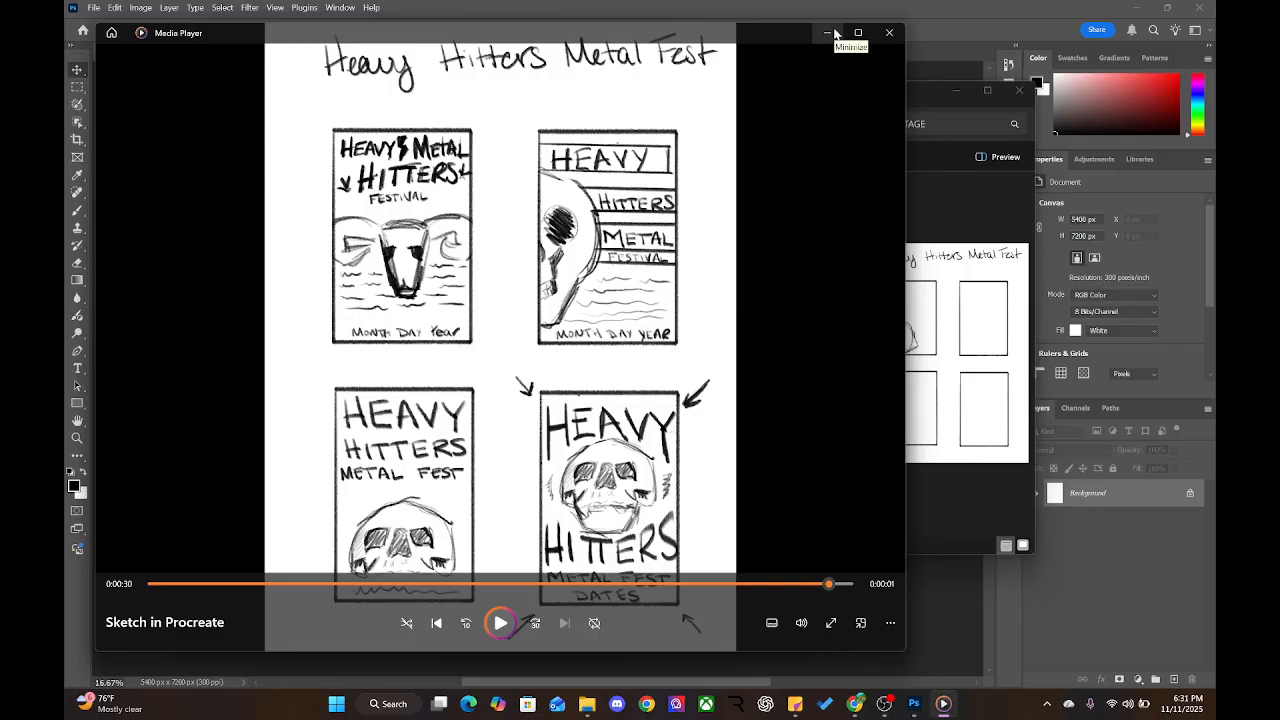
click(834, 34)
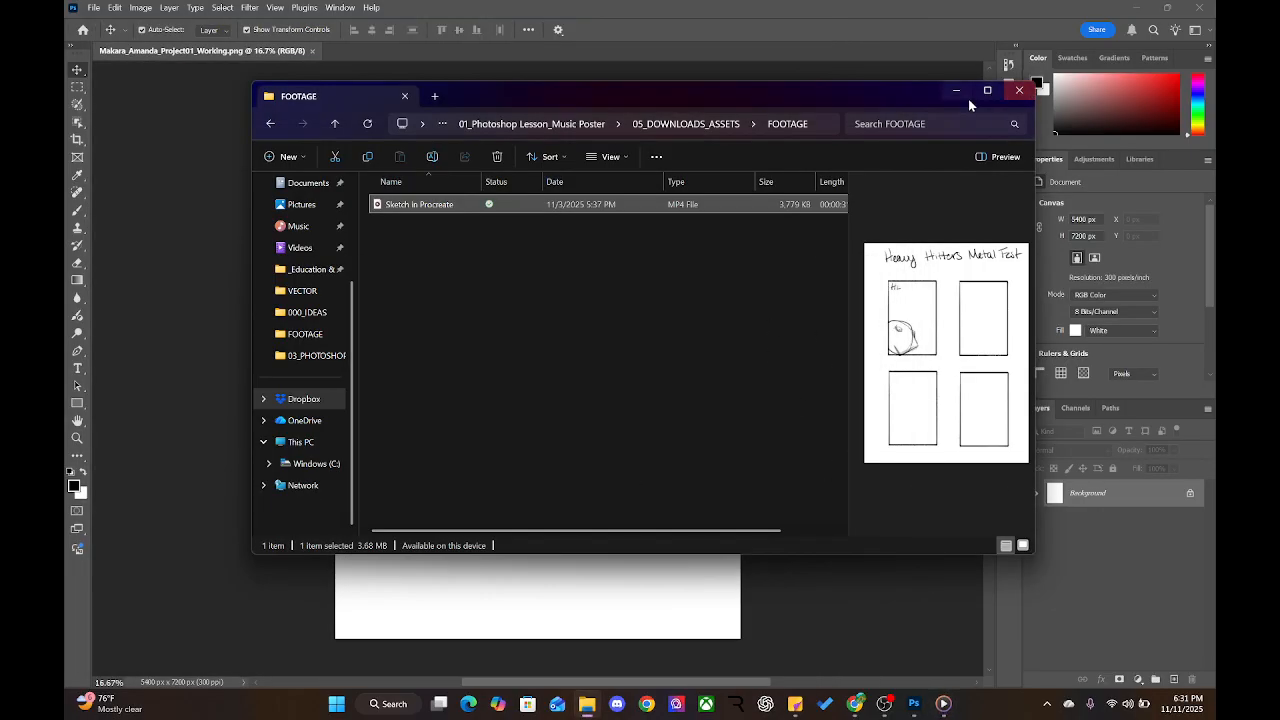
Go up to 05_DOWNLOADS_ASSETS in the breadcrumb and bring the Photoshop poster forward
click(690, 124)
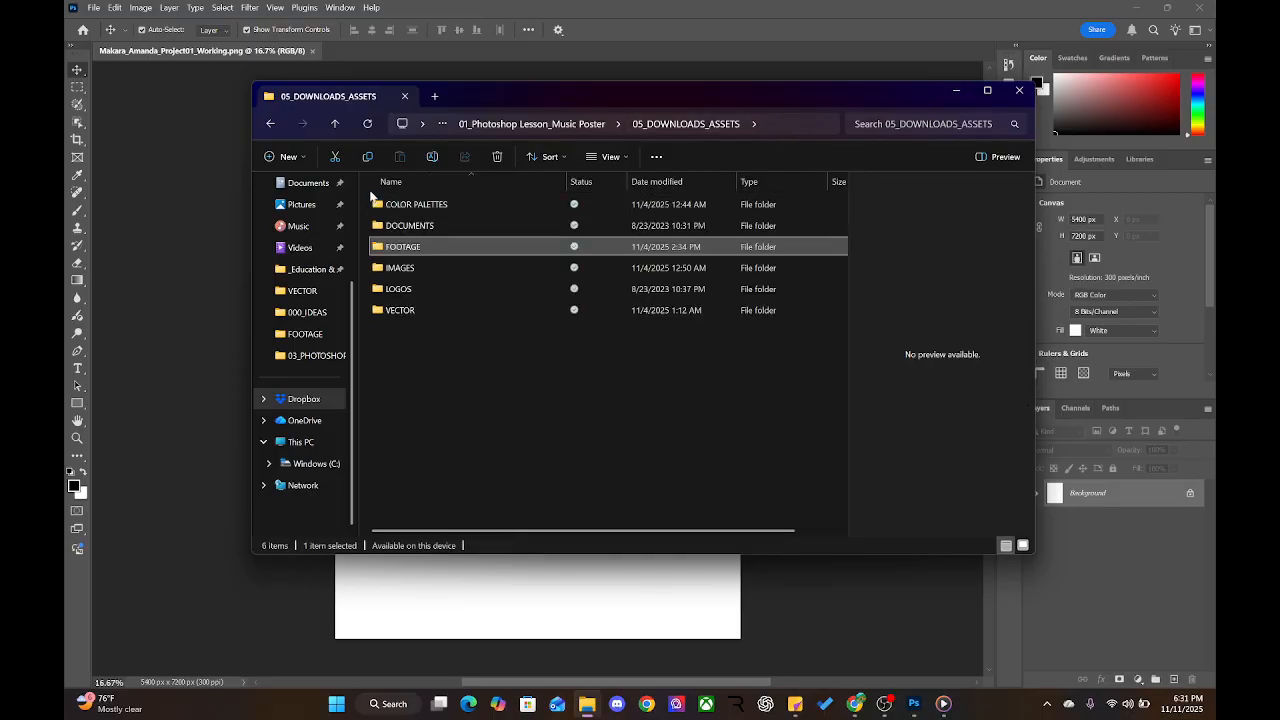
click(226, 250)
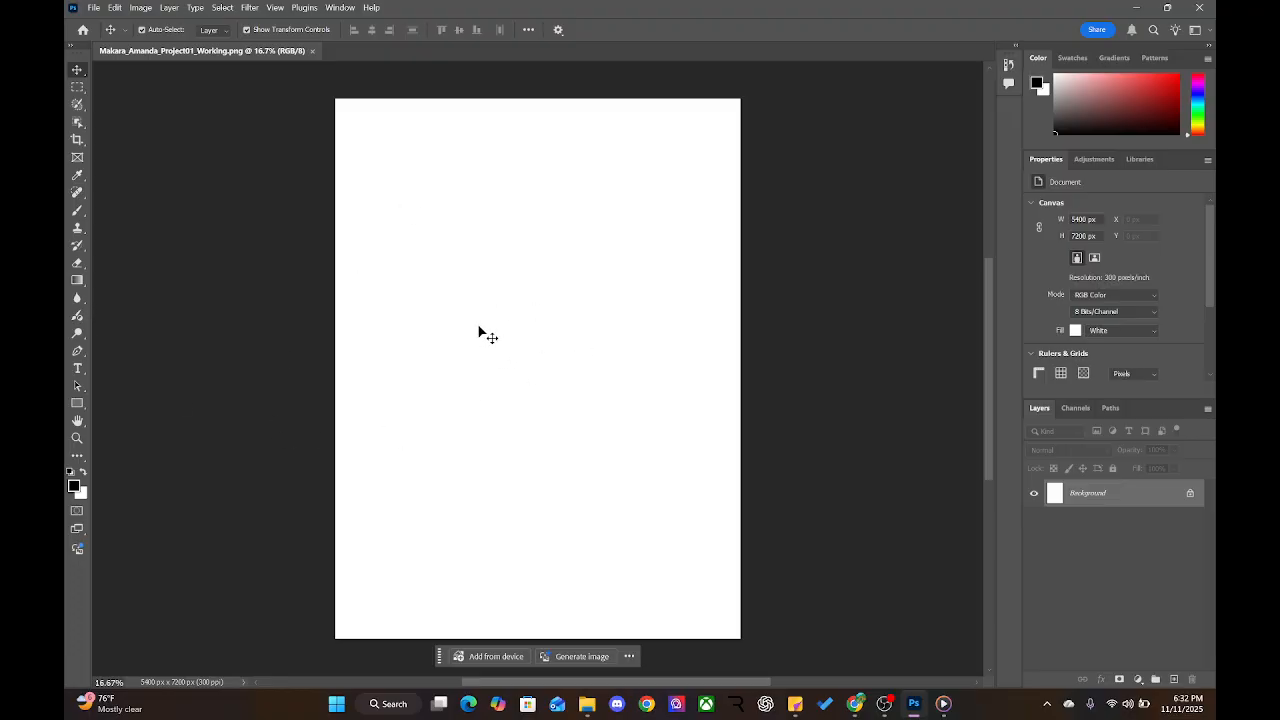
Fill the Background black with the Paint Bucket and add an empty Layer 1 above it
click(77, 280)
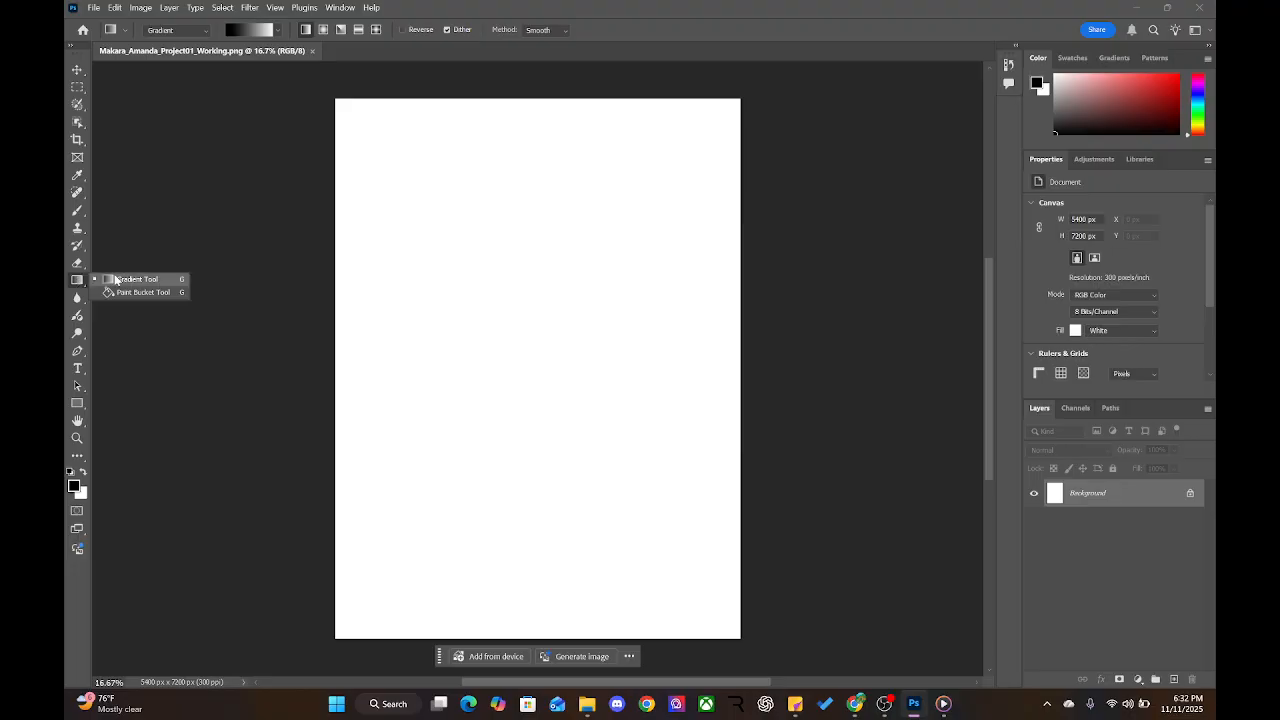
click(115, 292)
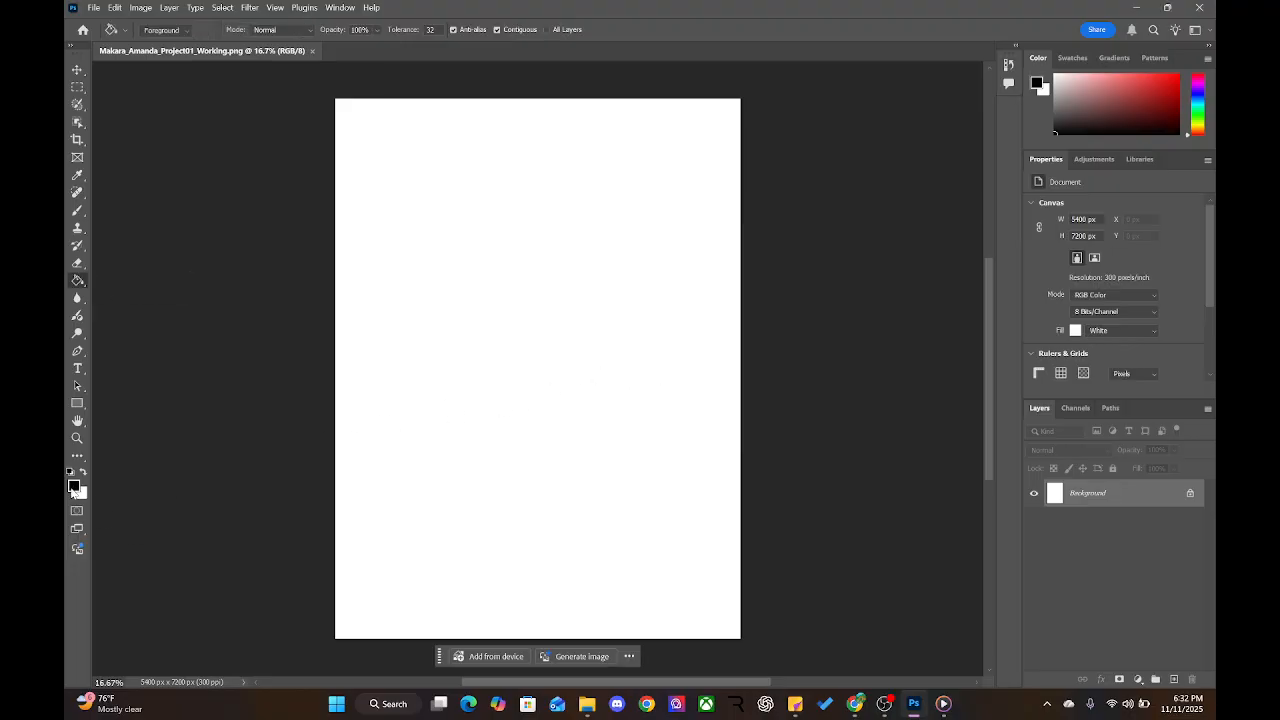
click(596, 348)
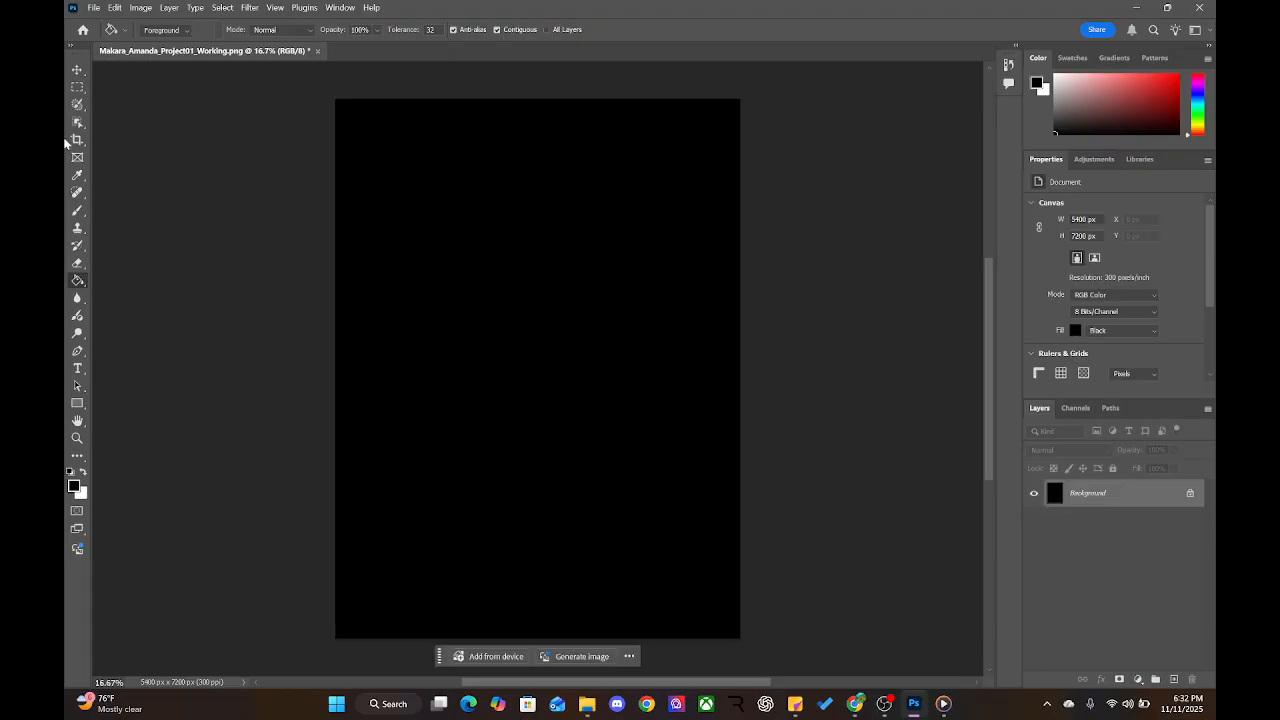
click(78, 70)
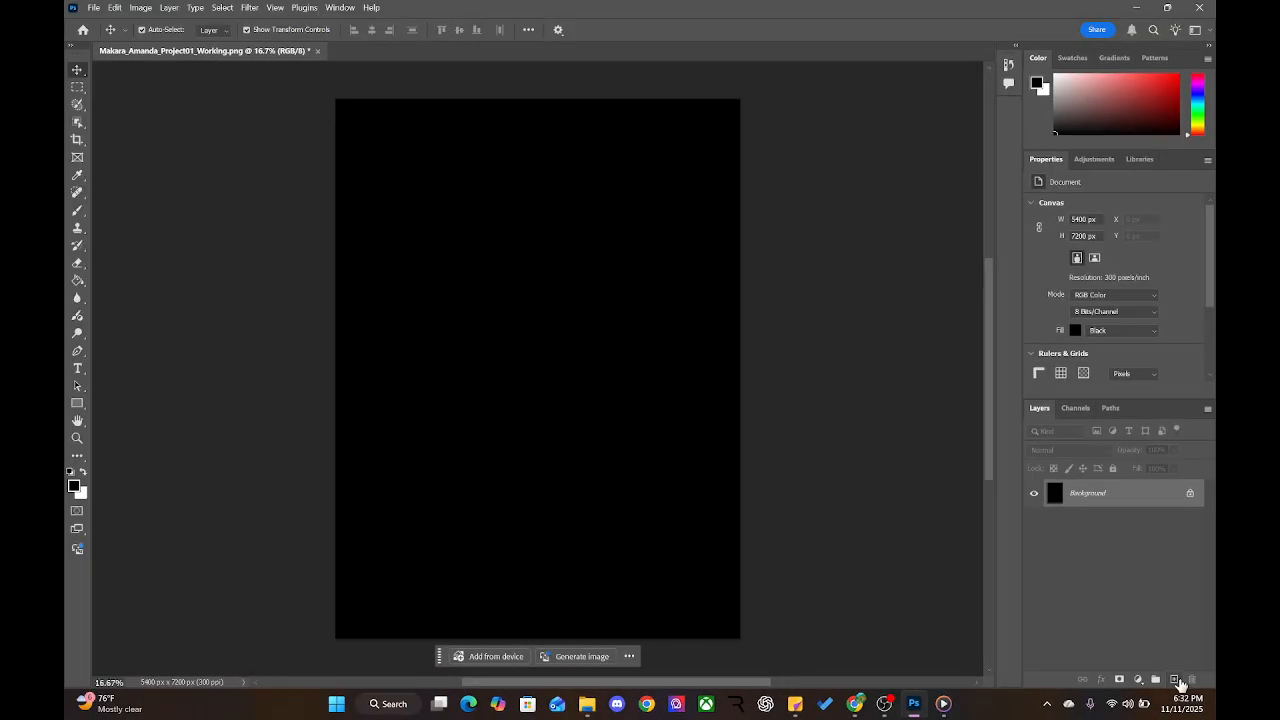
click(1132, 638)
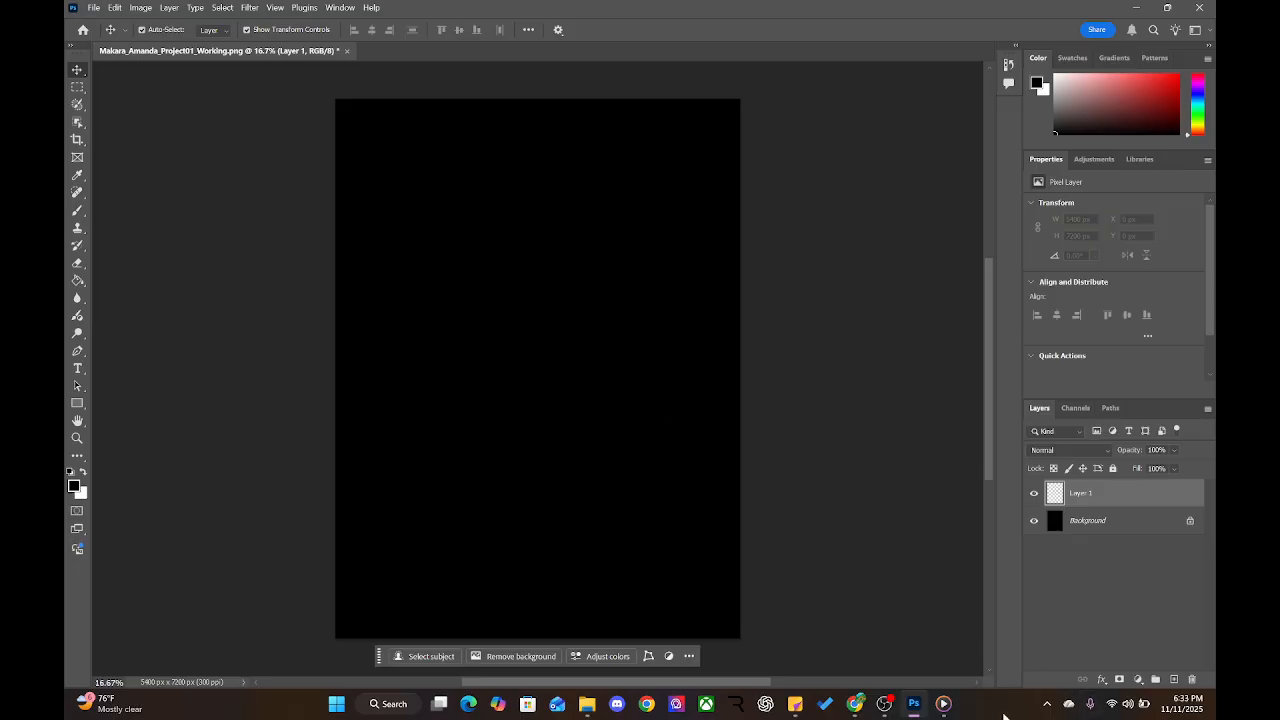
click(587, 703)
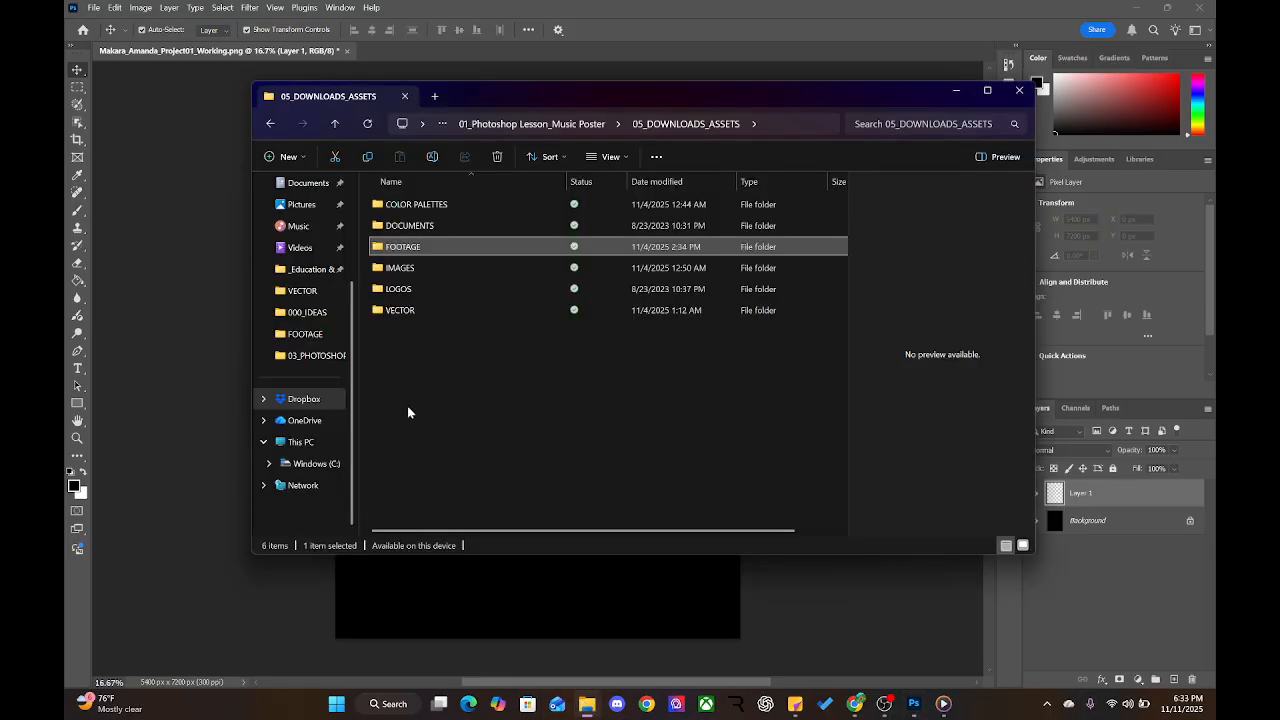
double_click(379, 268)
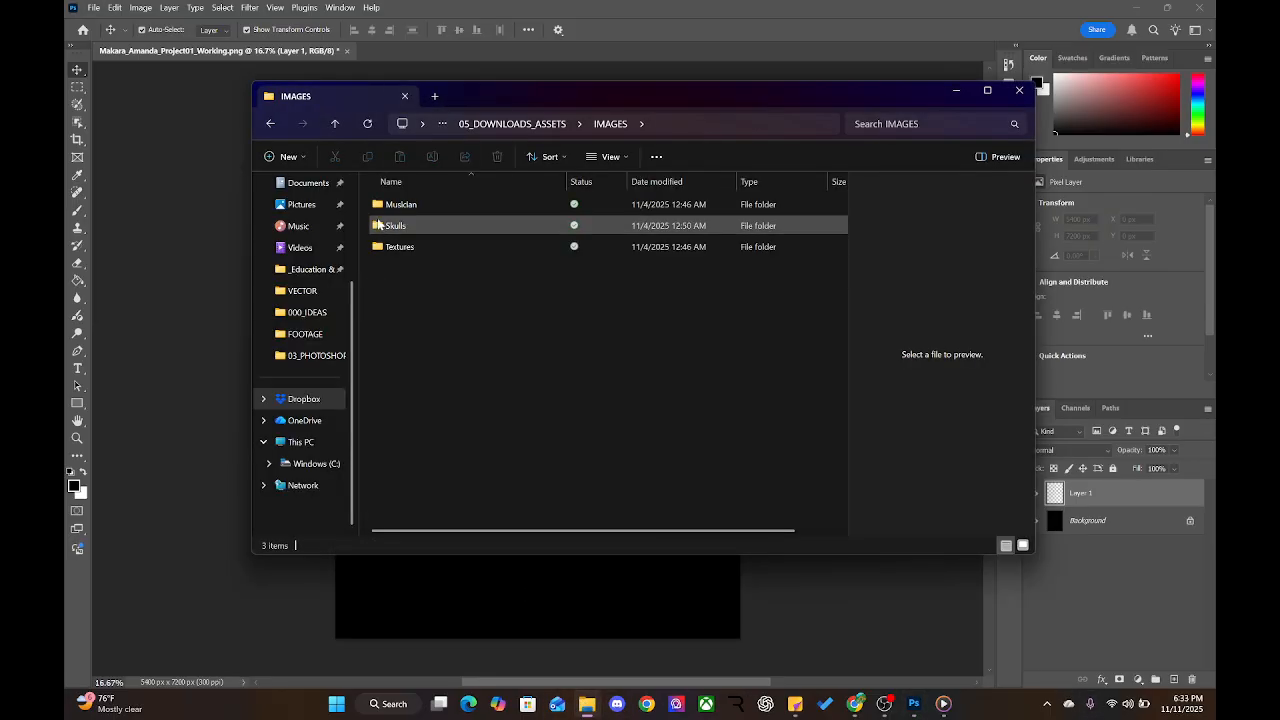
double_click(387, 248)
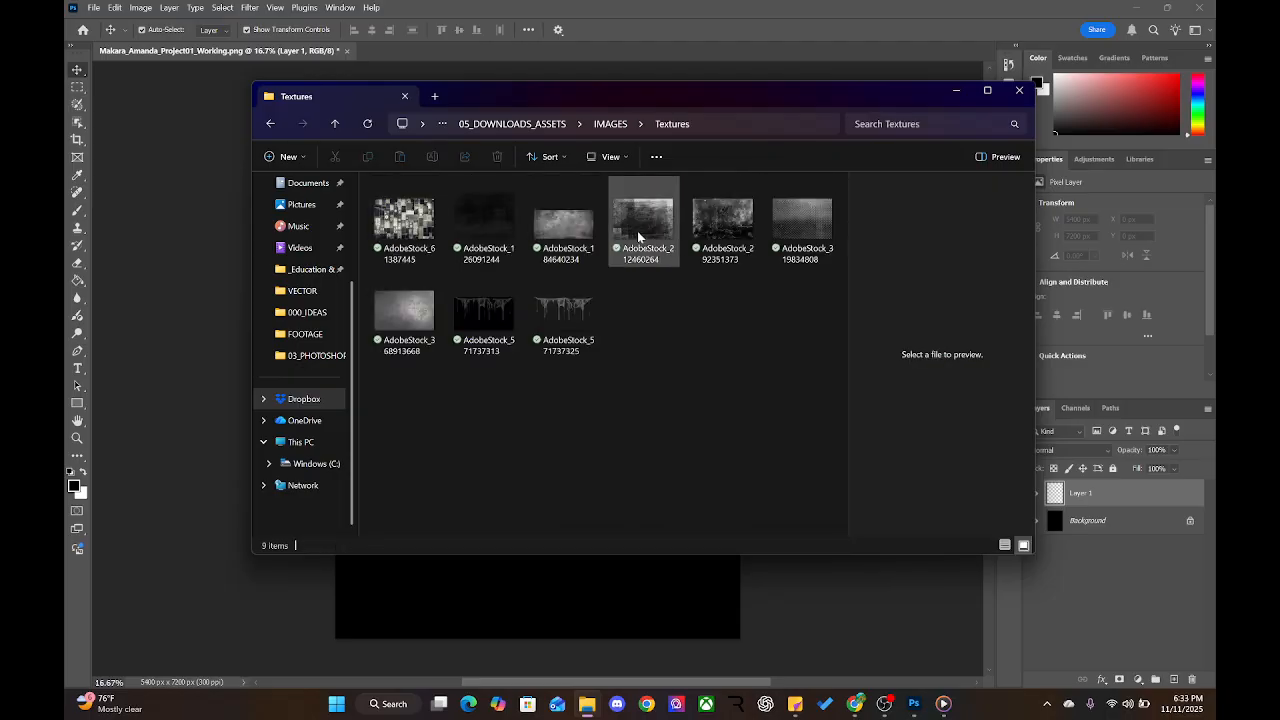
click(810, 237)
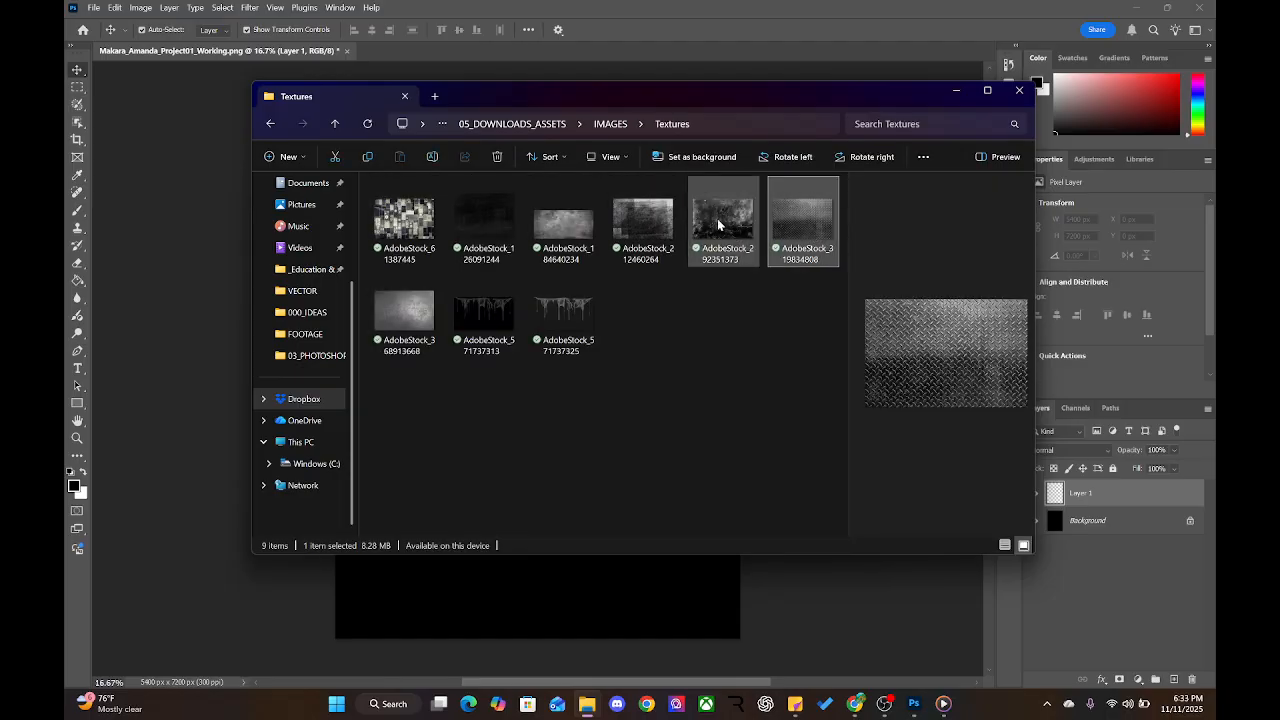
double_click(791, 218)
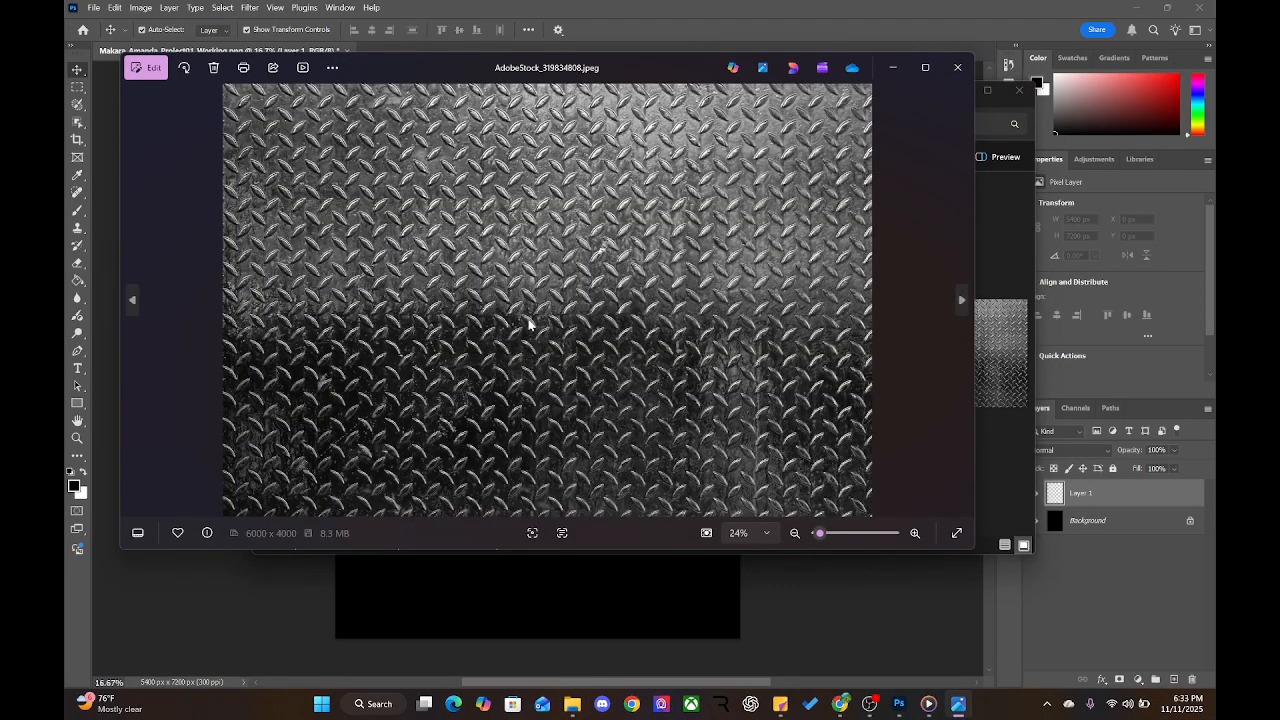
click(958, 68)
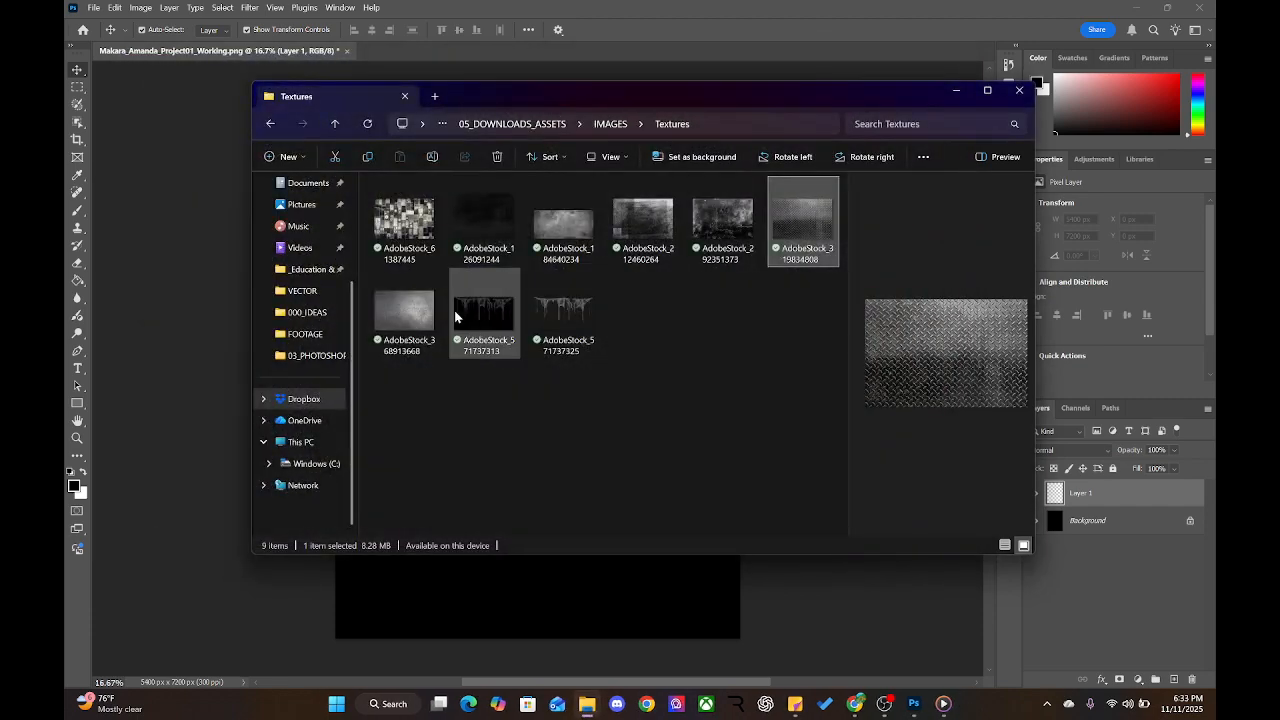
double_click(413, 315)
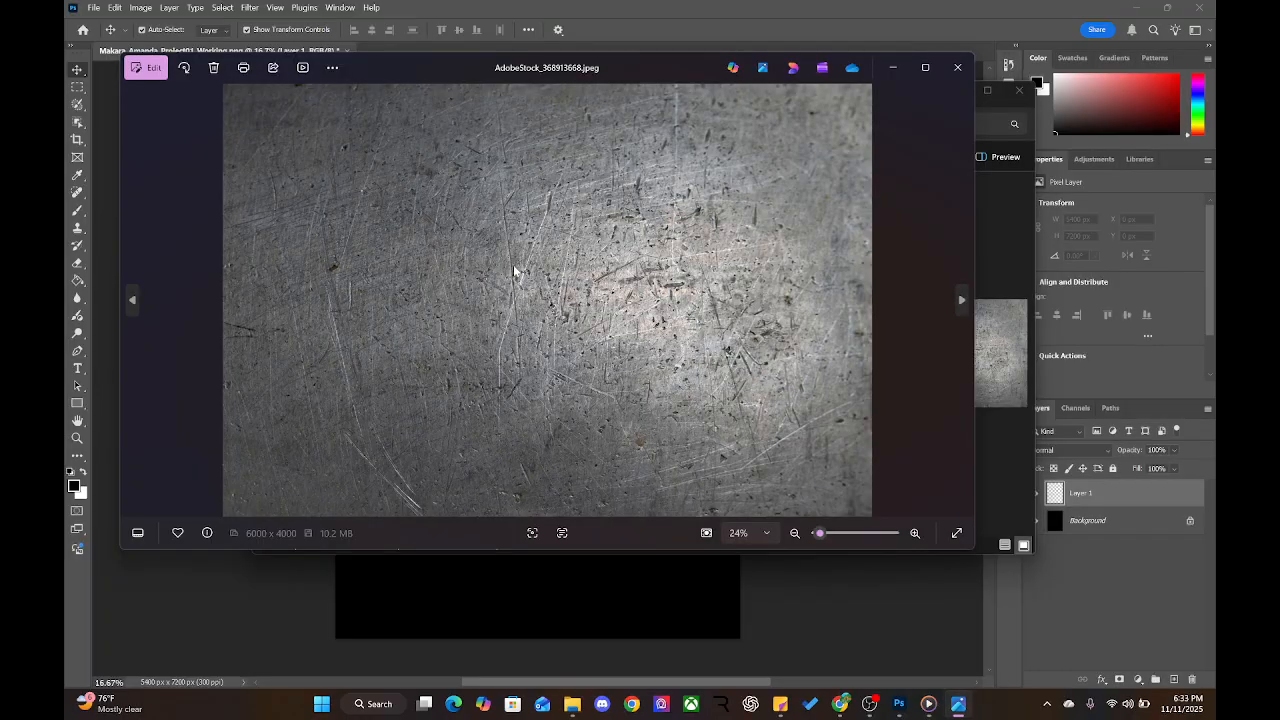
click(969, 68)
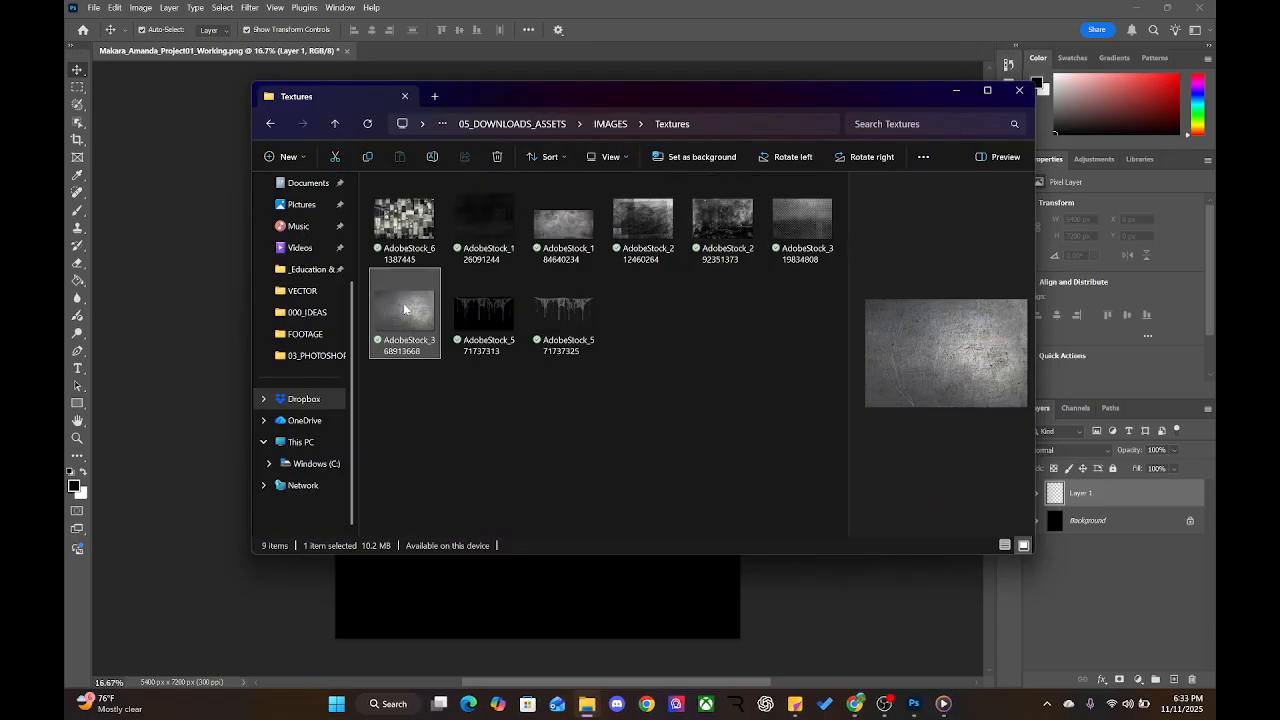
double_click(555, 213)
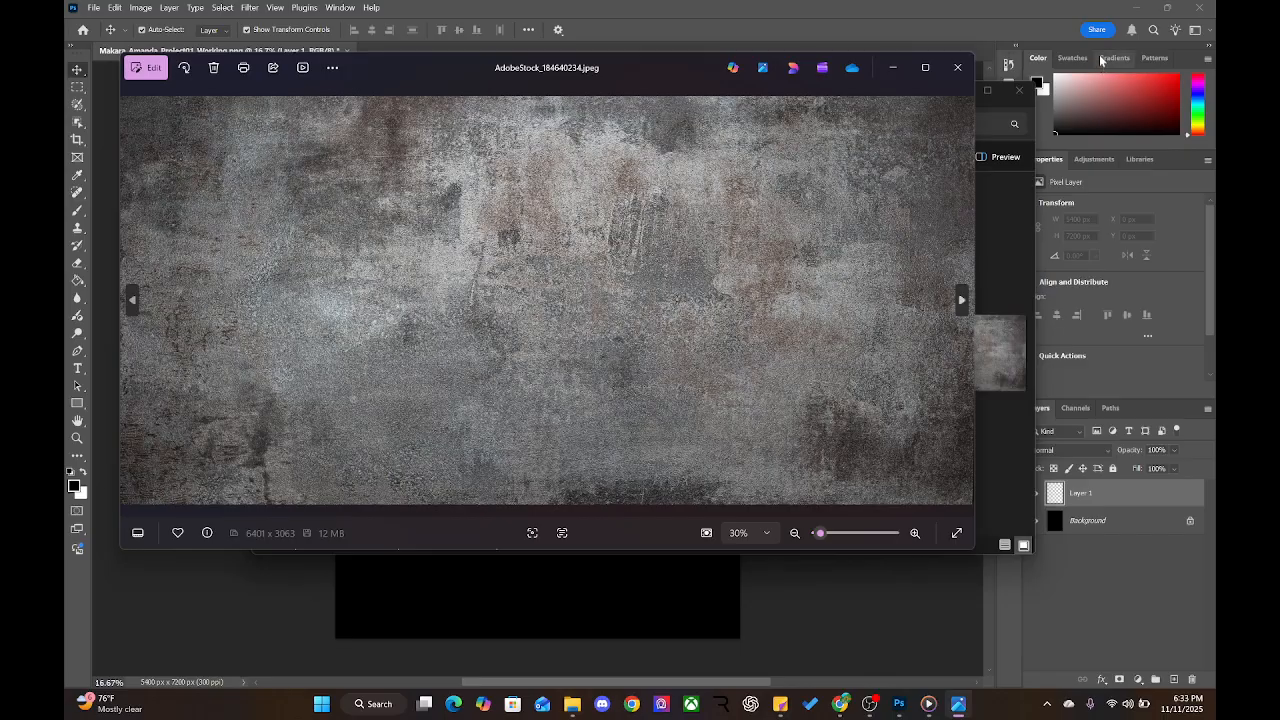
click(966, 71)
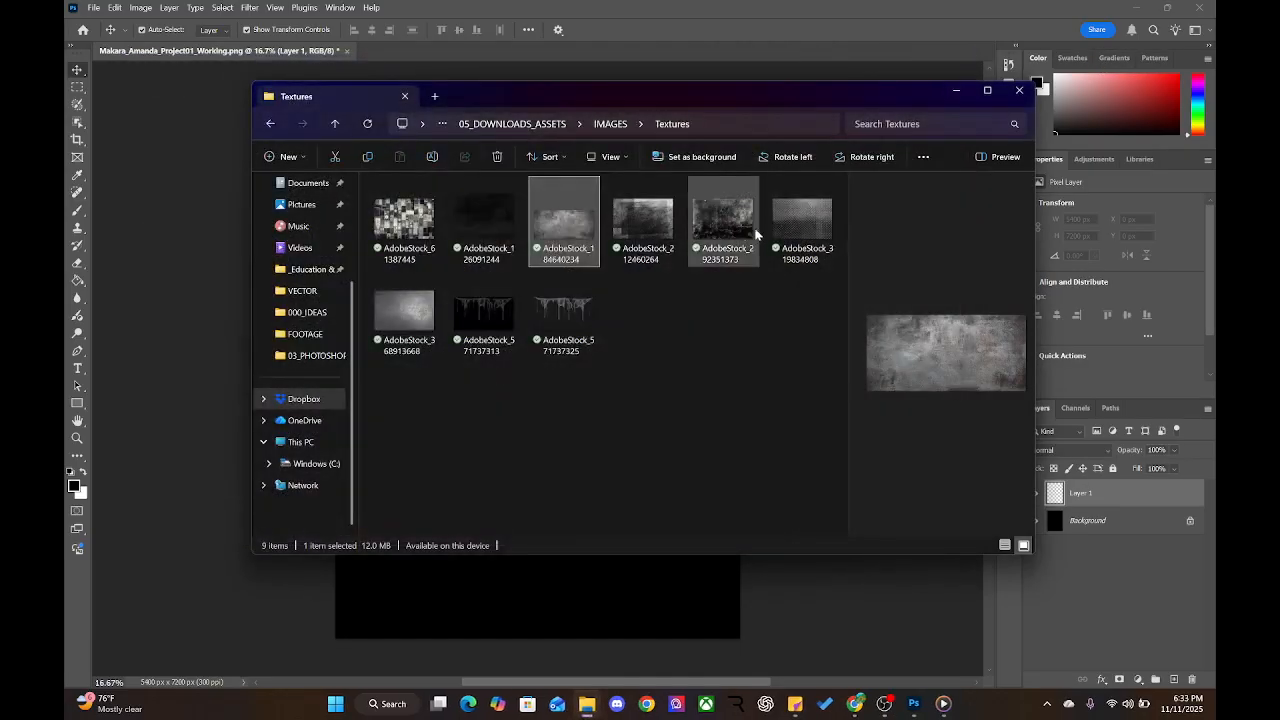
click(645, 253)
double_click(645, 253)
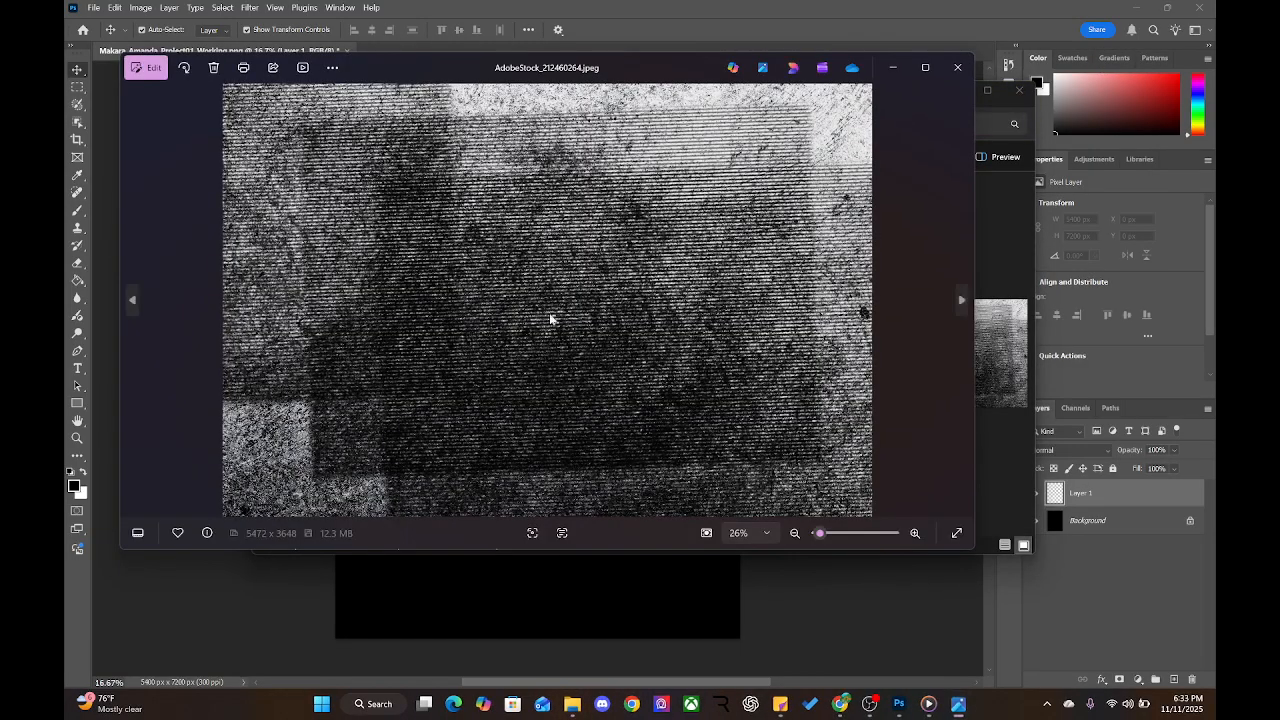
click(957, 67)
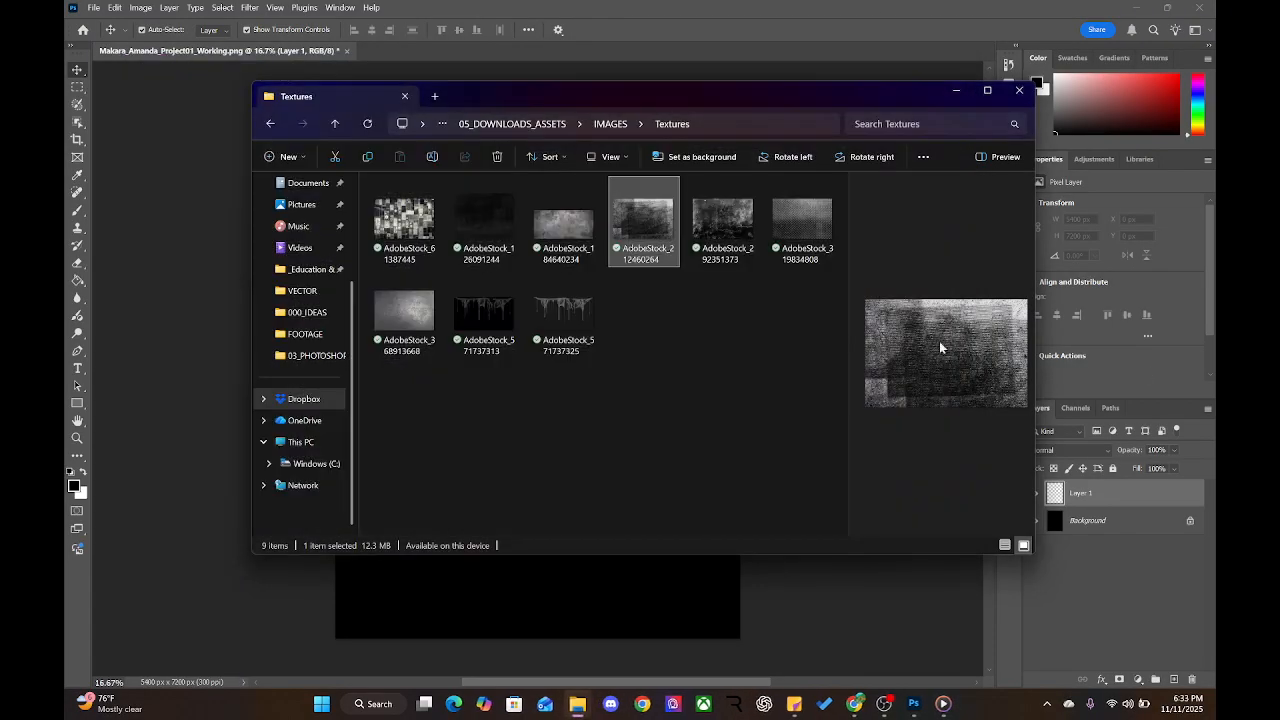
double_click(722, 220)
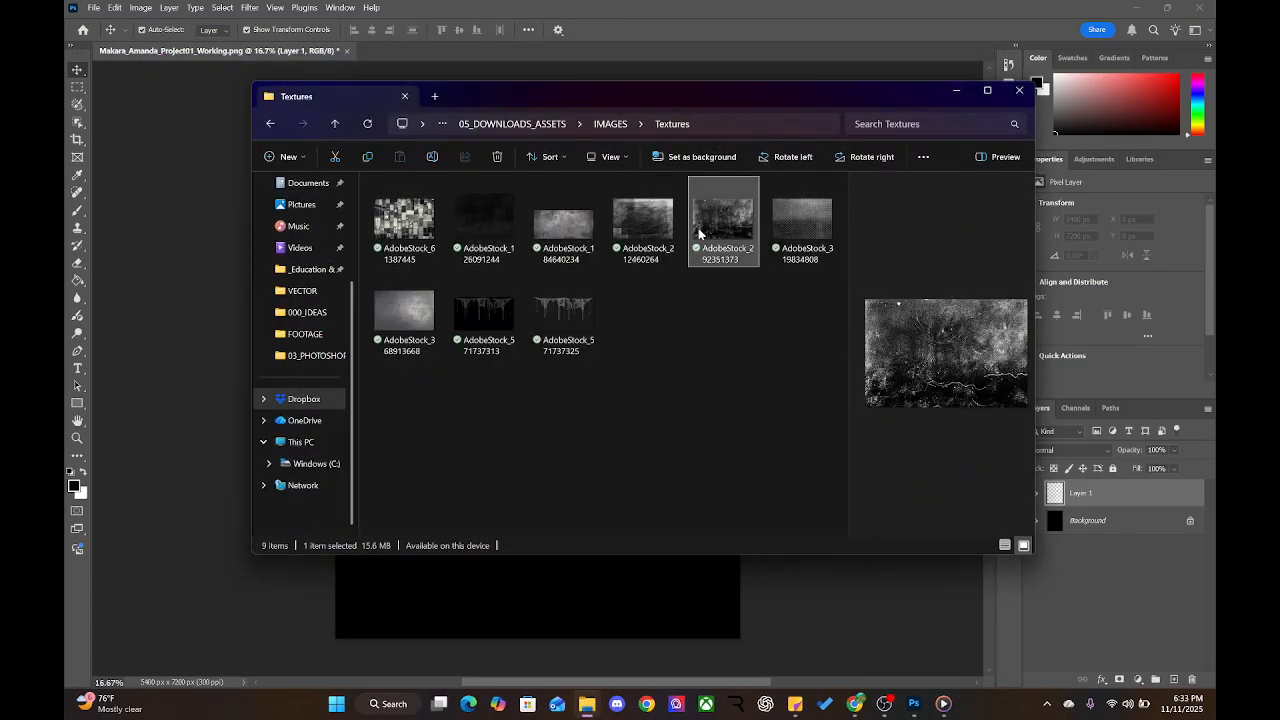
click(957, 67)
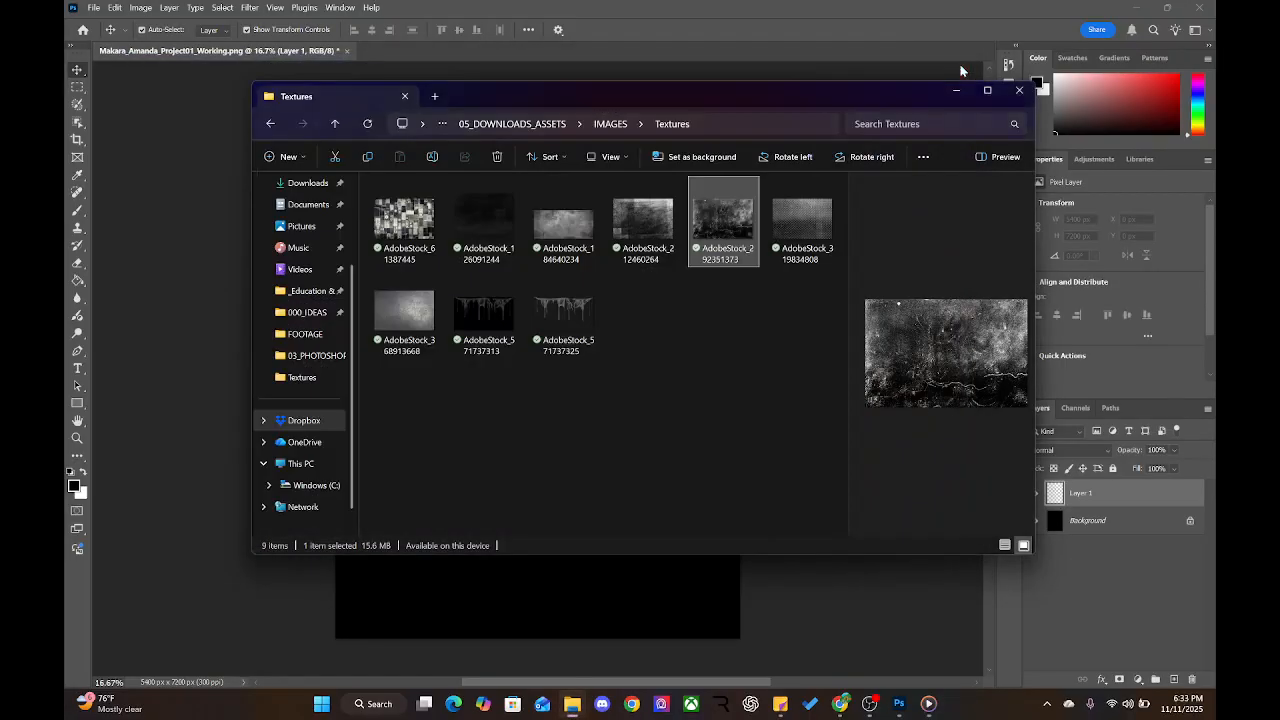
click(800, 224)
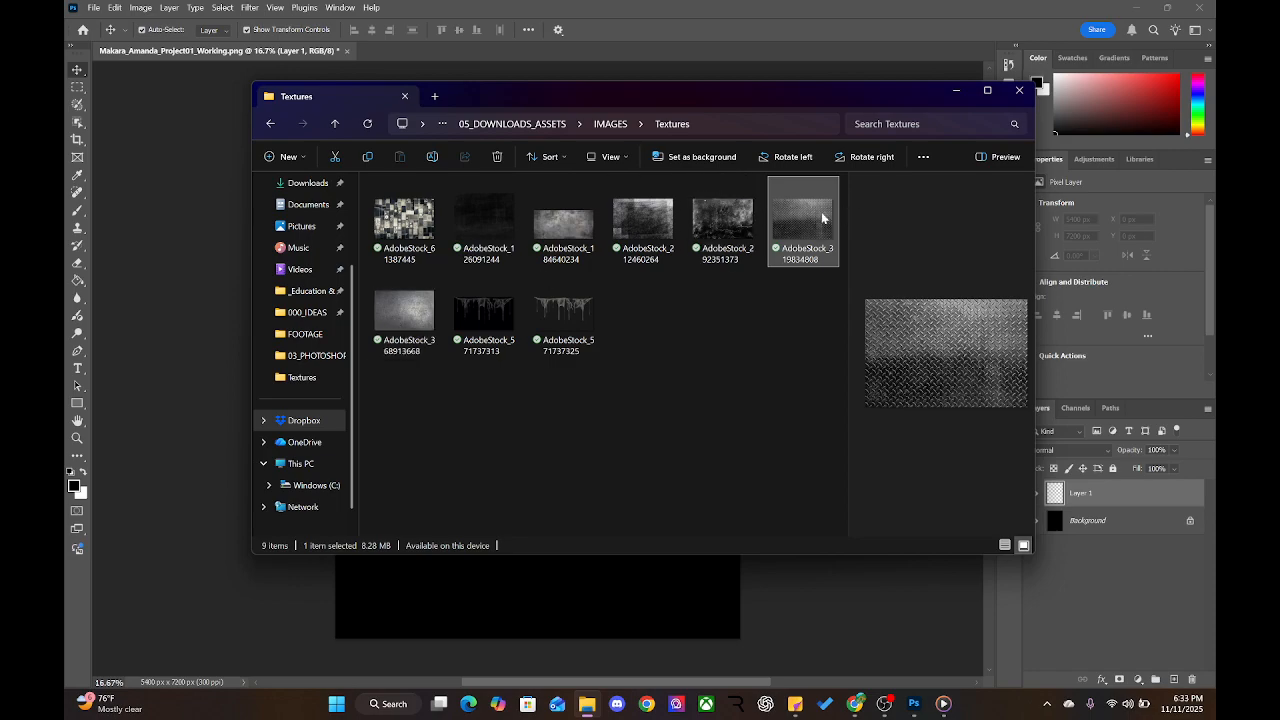
double_click(823, 218)
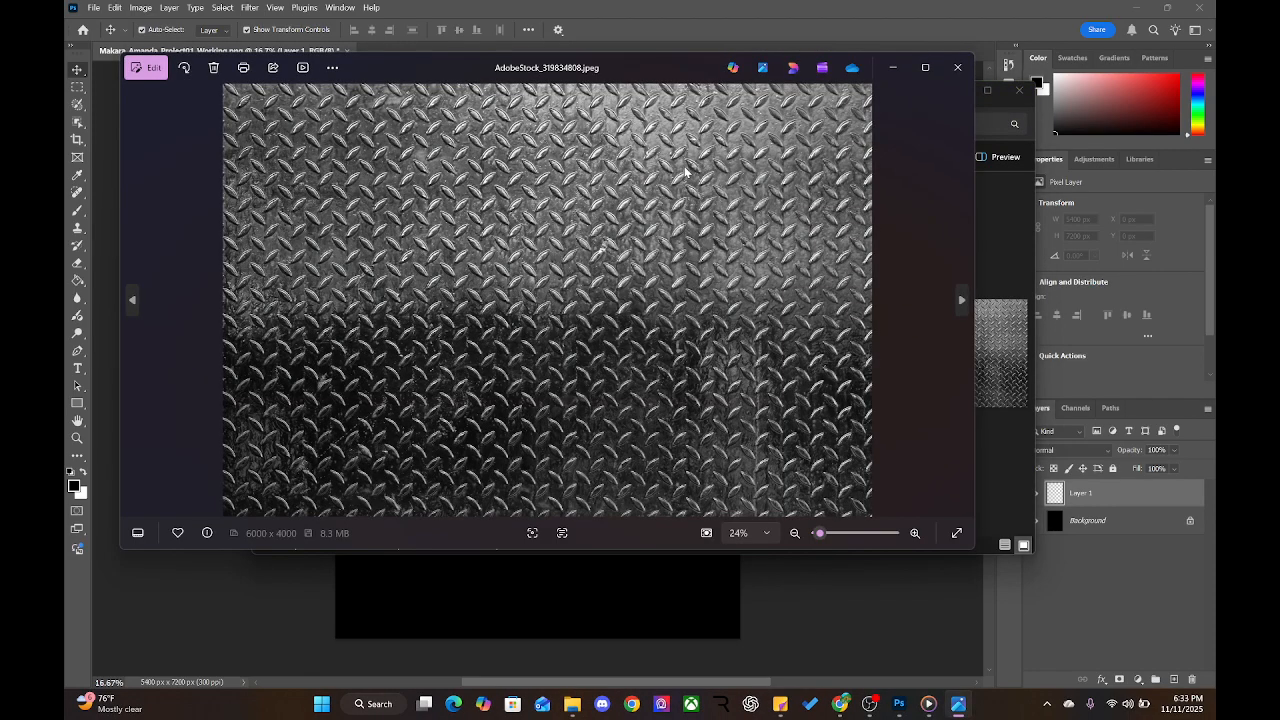
click(961, 75)
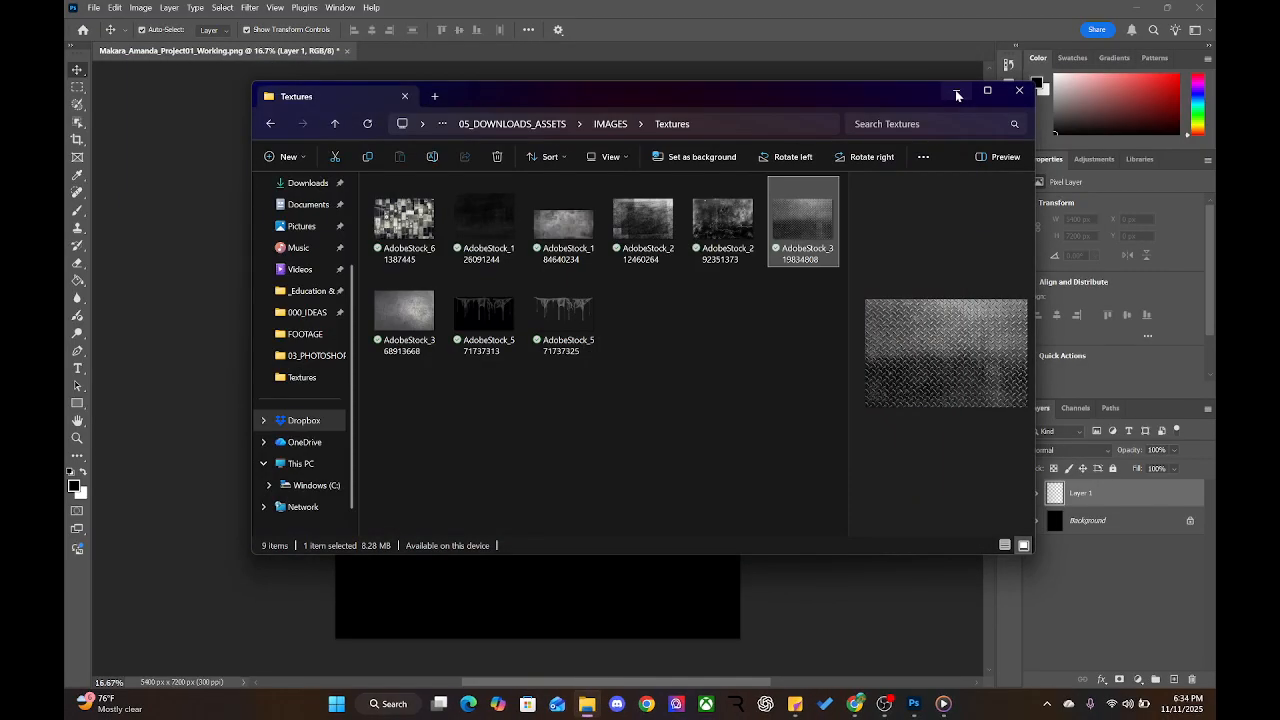
click(956, 91)
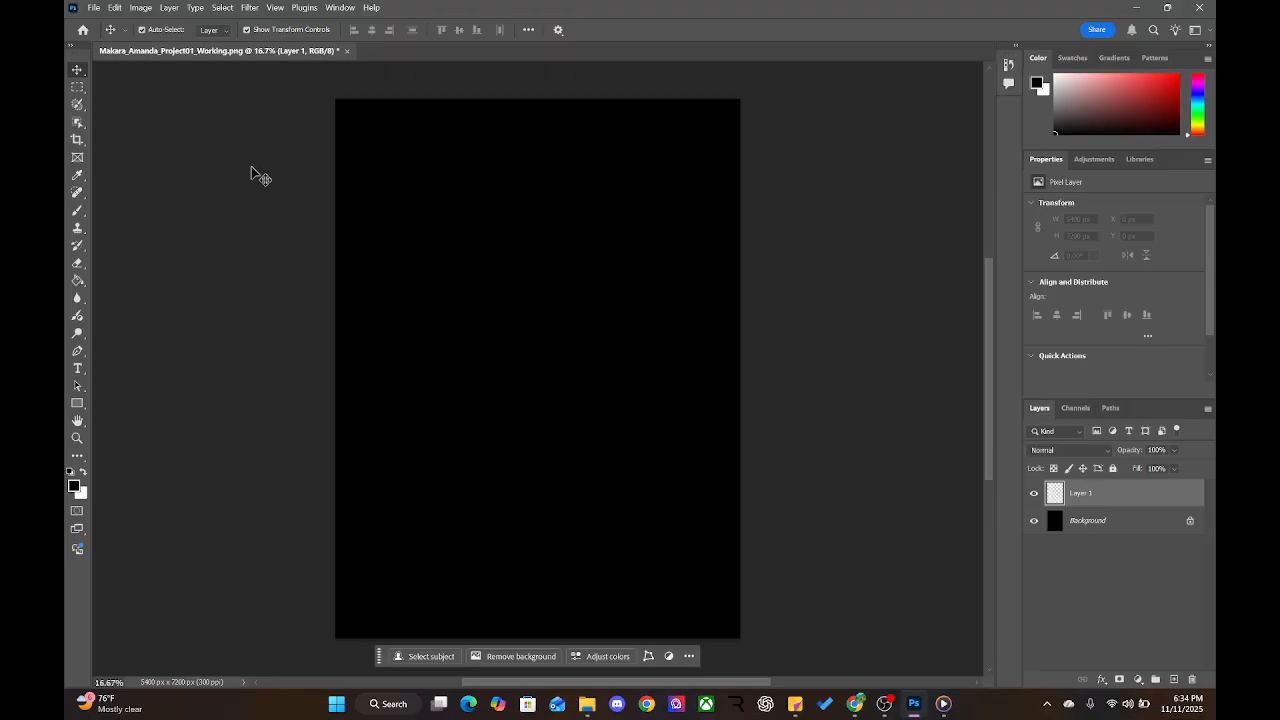
Open the File menu and mark up the Place Embedded command with ZoomIt
click(96, 7)
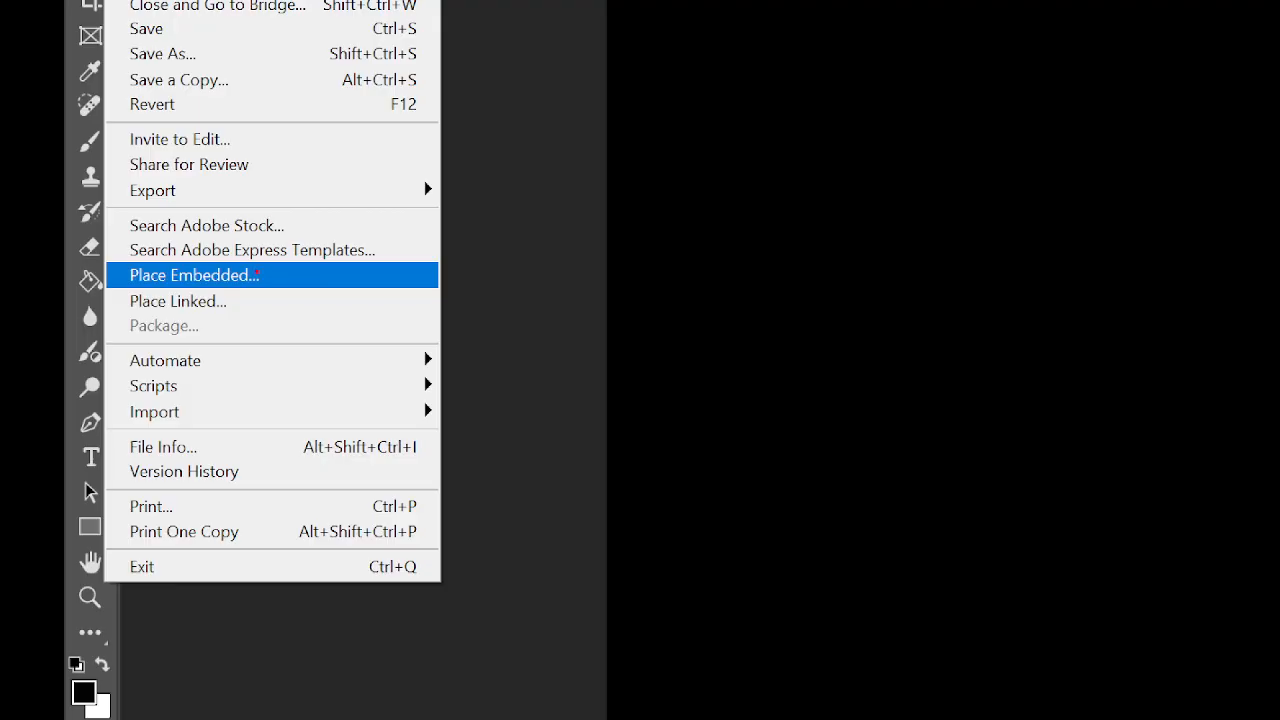
drag(257, 272, 340, 241)
drag(234, 300, 408, 262)
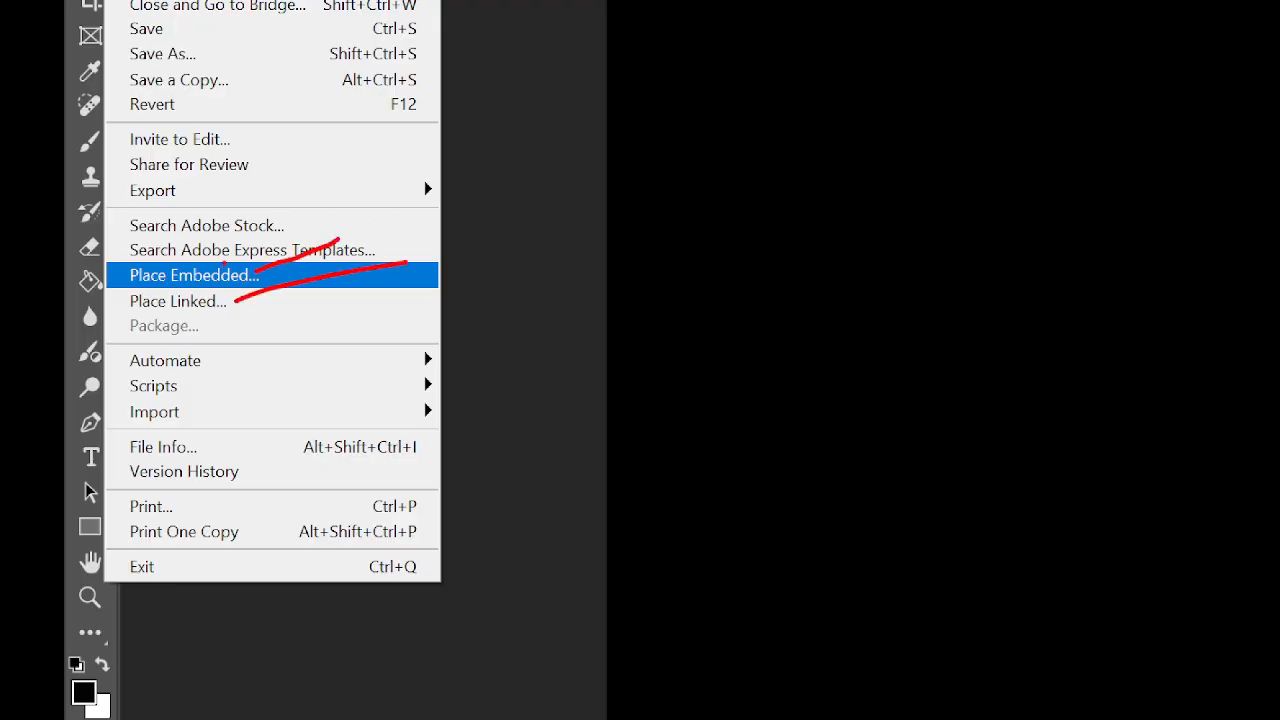
mouse_move(216, 262)
mouse_down()
mouse_move(130, 260)
mouse_move(102, 268)
mouse_move(104, 284)
mouse_move(250, 284)
mouse_move(252, 264)
mouse_move(188, 258)
mouse_up()
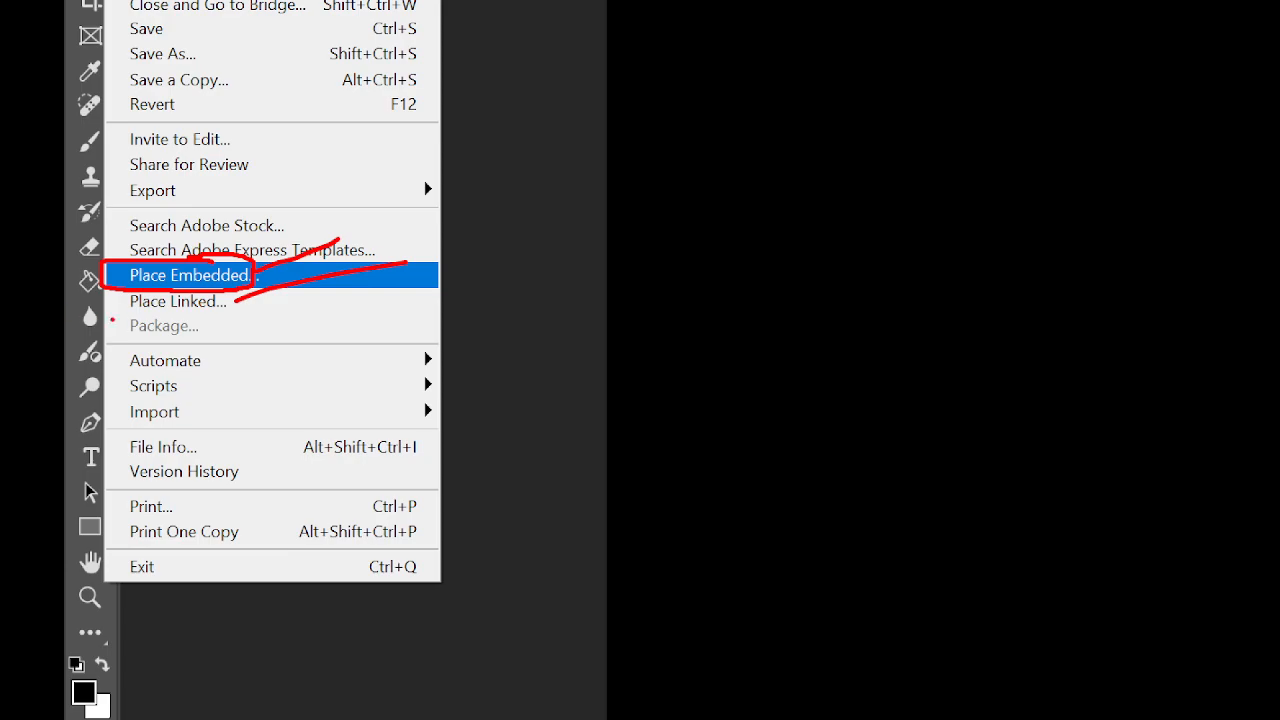
mouse_move(112, 320)
mouse_down()
mouse_move(296, 315)
mouse_move(280, 301)
mouse_move(100, 275)
mouse_move(82, 285)
mouse_move(85, 330)
mouse_move(161, 331)
mouse_up()
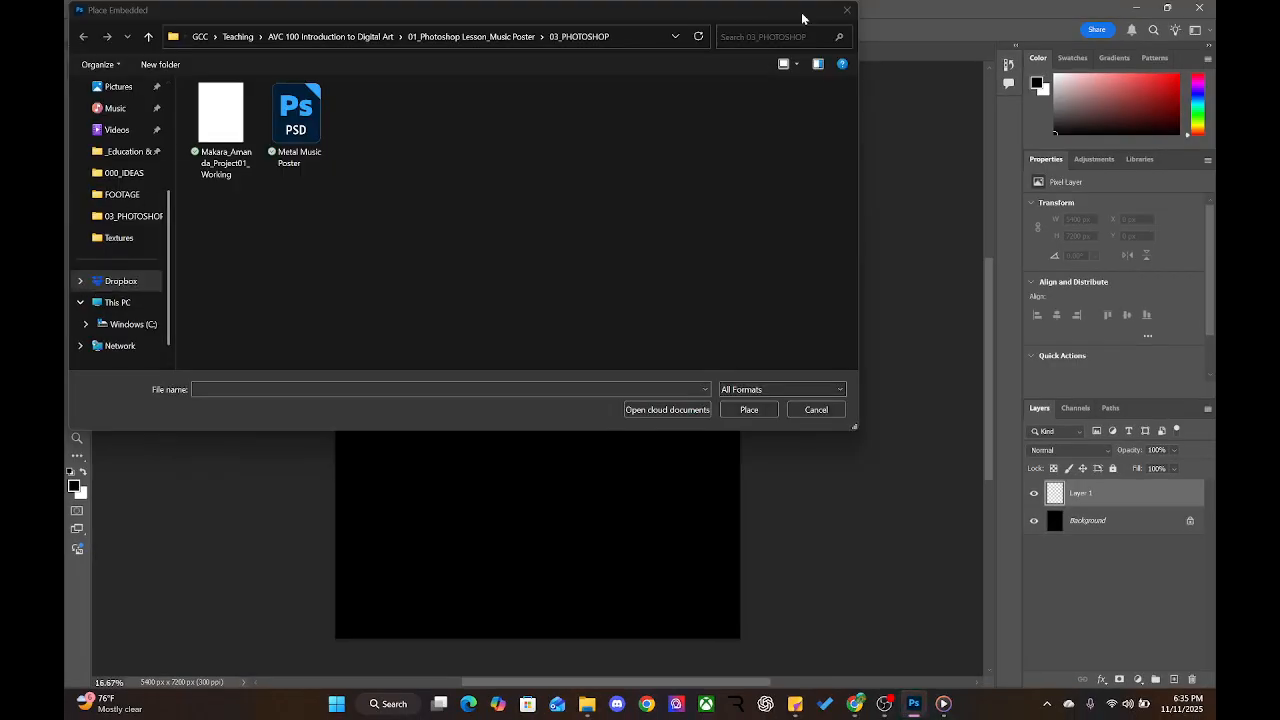
Place AdobeStock_319834808 from 05_DOWNLOADS_ASSETS > IMAGES > Textures into the poster and commit it
click(847, 9)
click(92, 8)
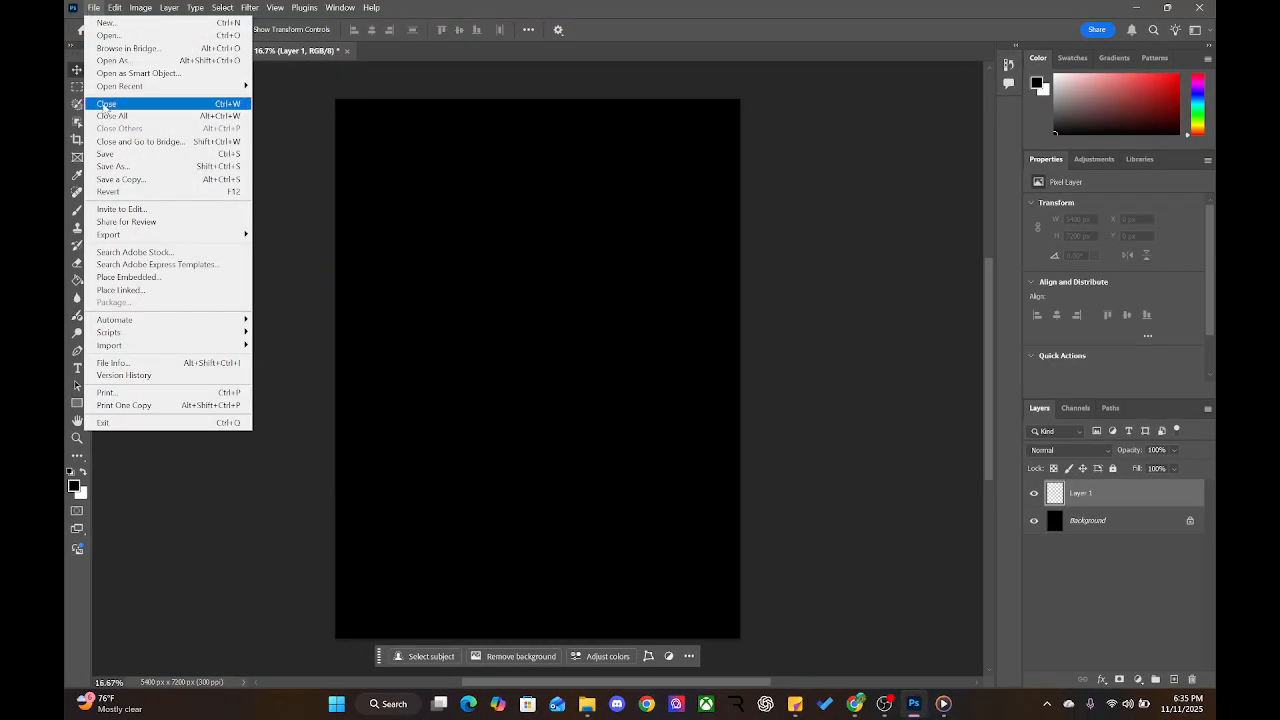
click(139, 291)
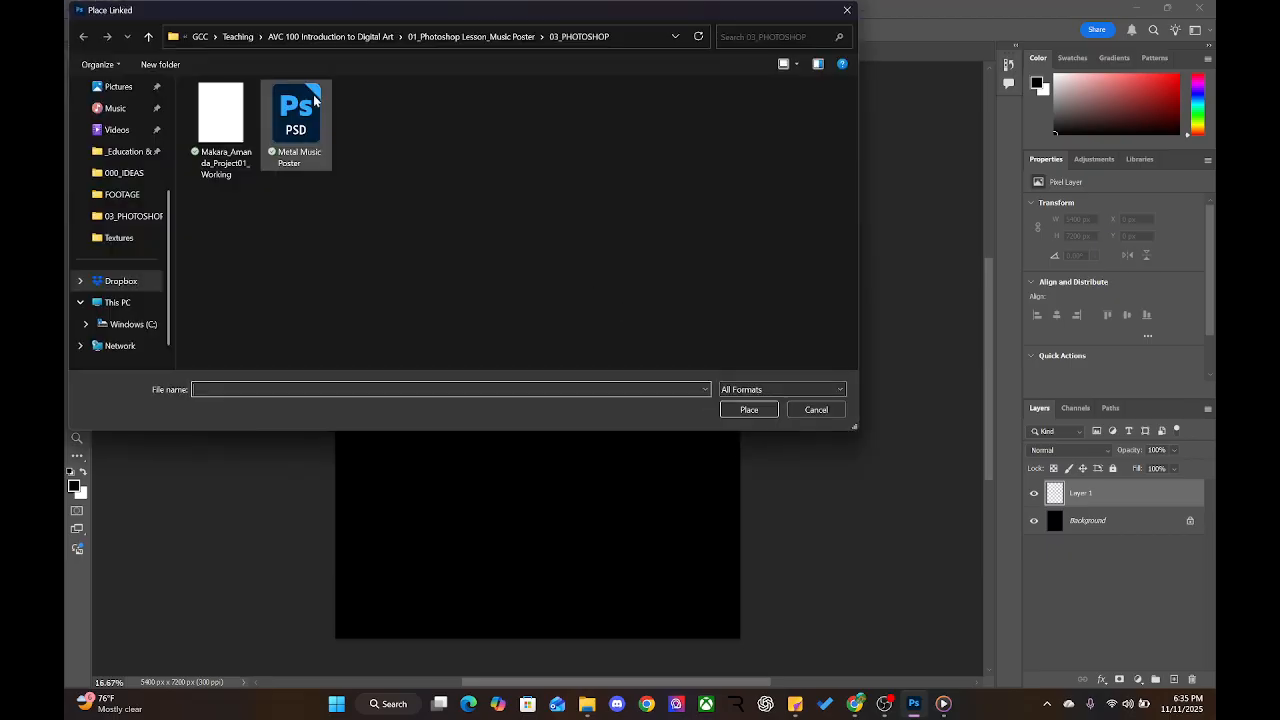
click(509, 37)
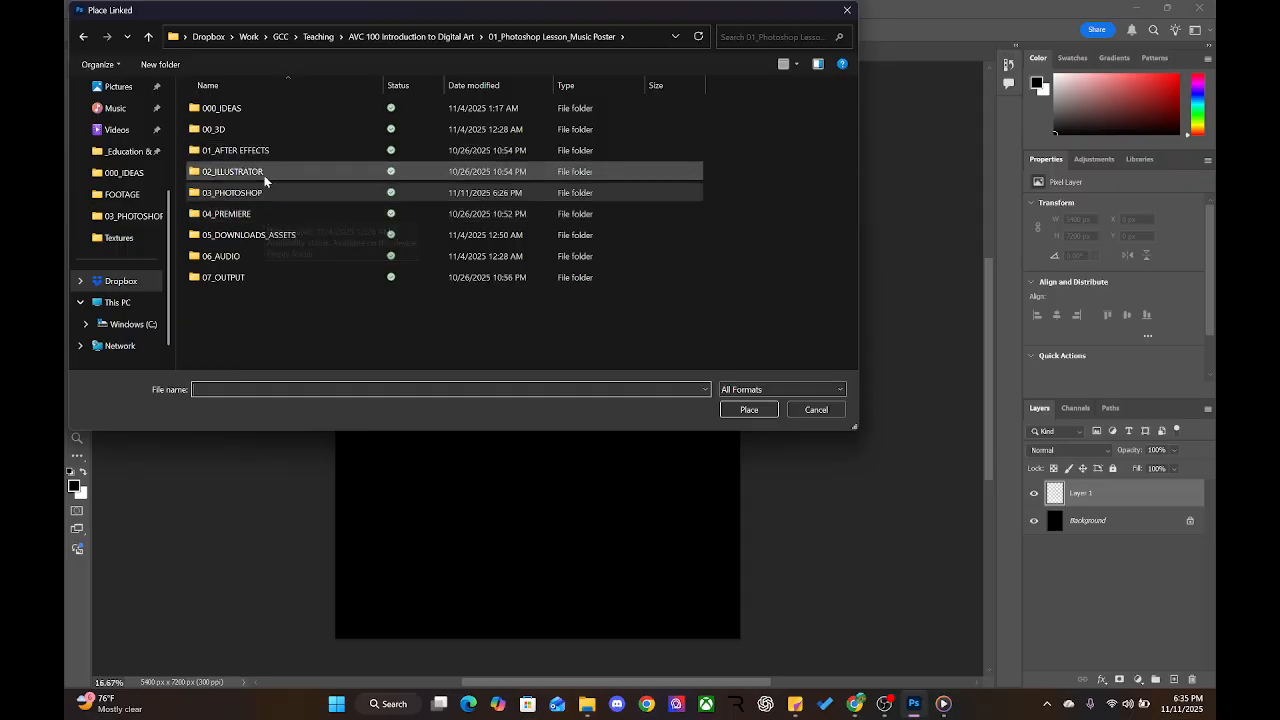
click(253, 236)
double_click(253, 236)
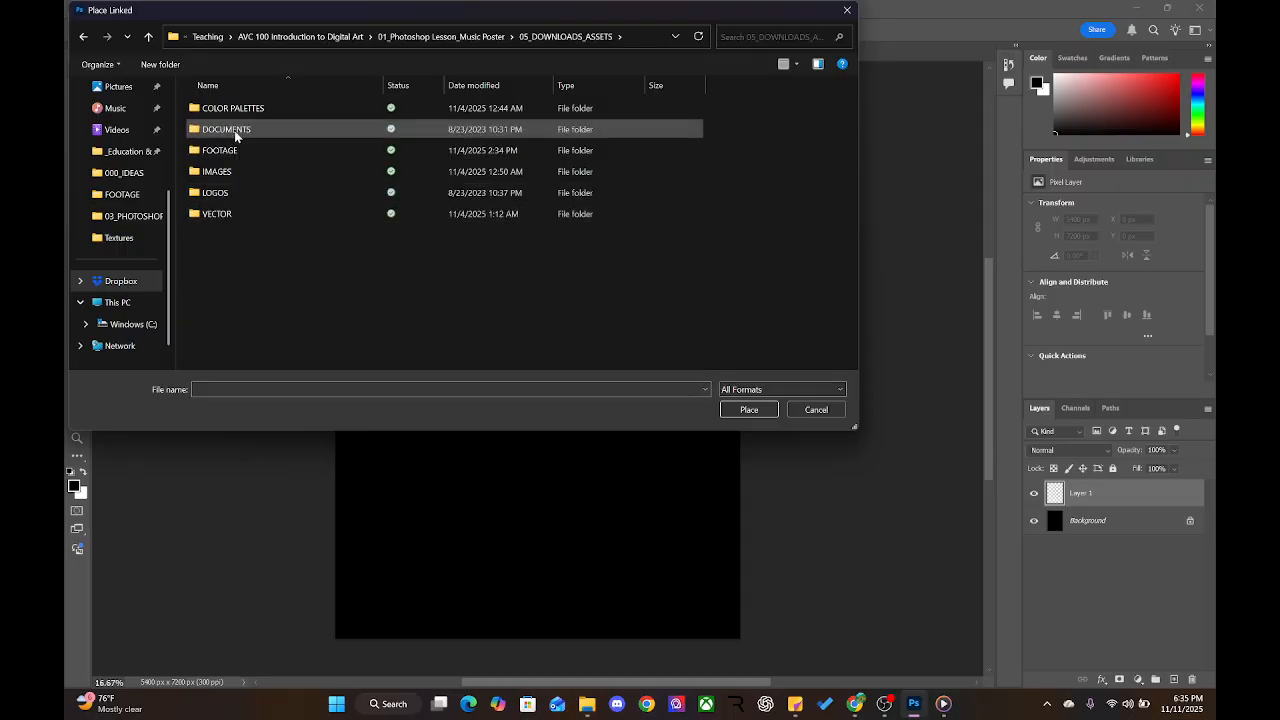
double_click(229, 171)
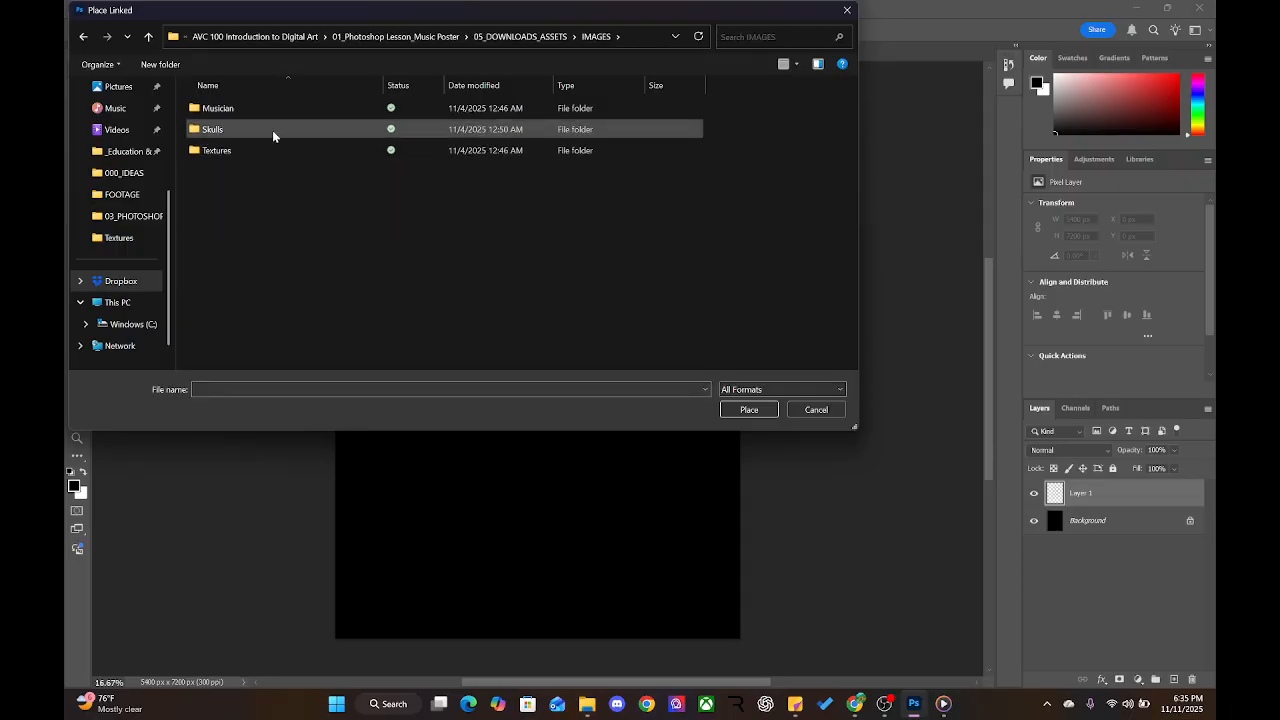
double_click(214, 152)
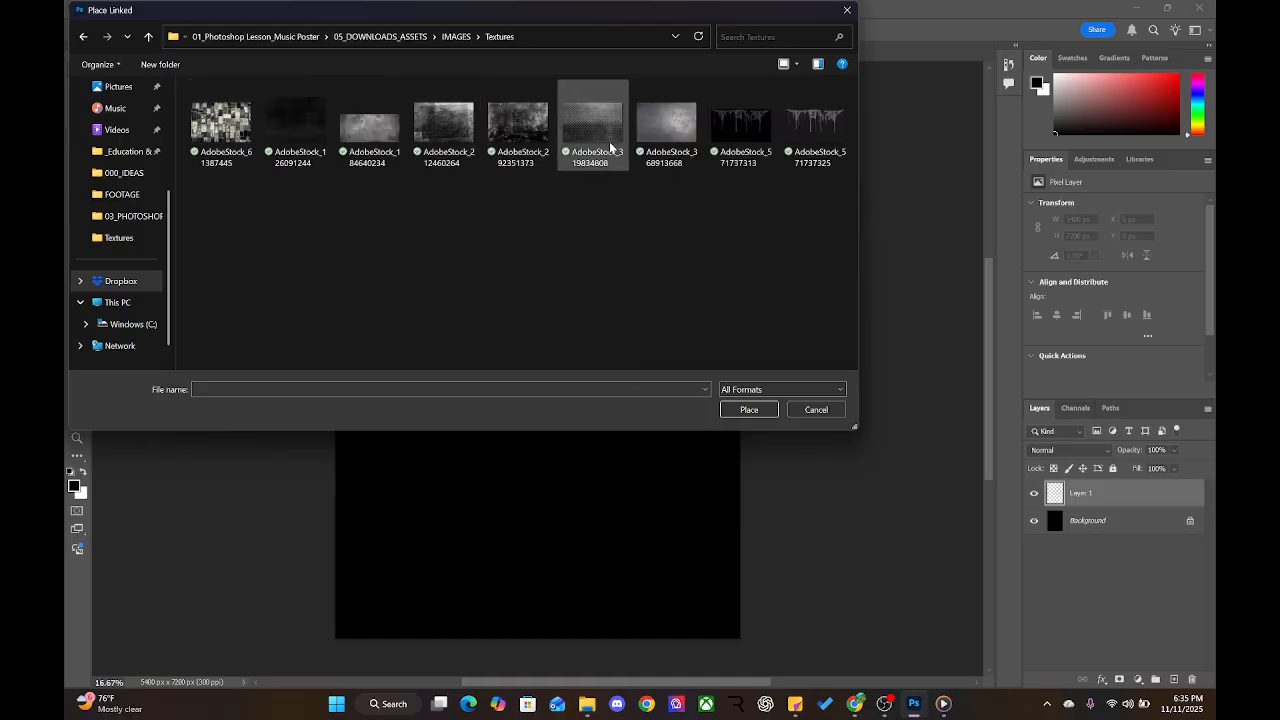
click(580, 132)
click(745, 410)
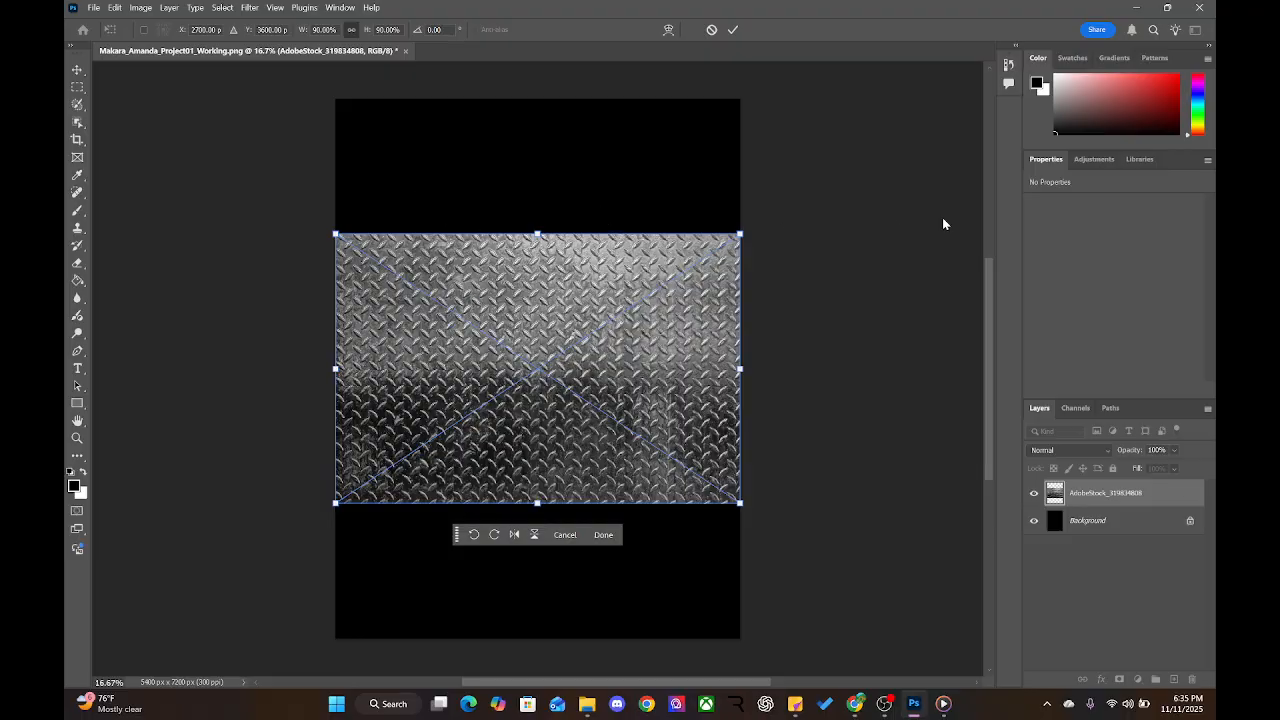
key(Return)
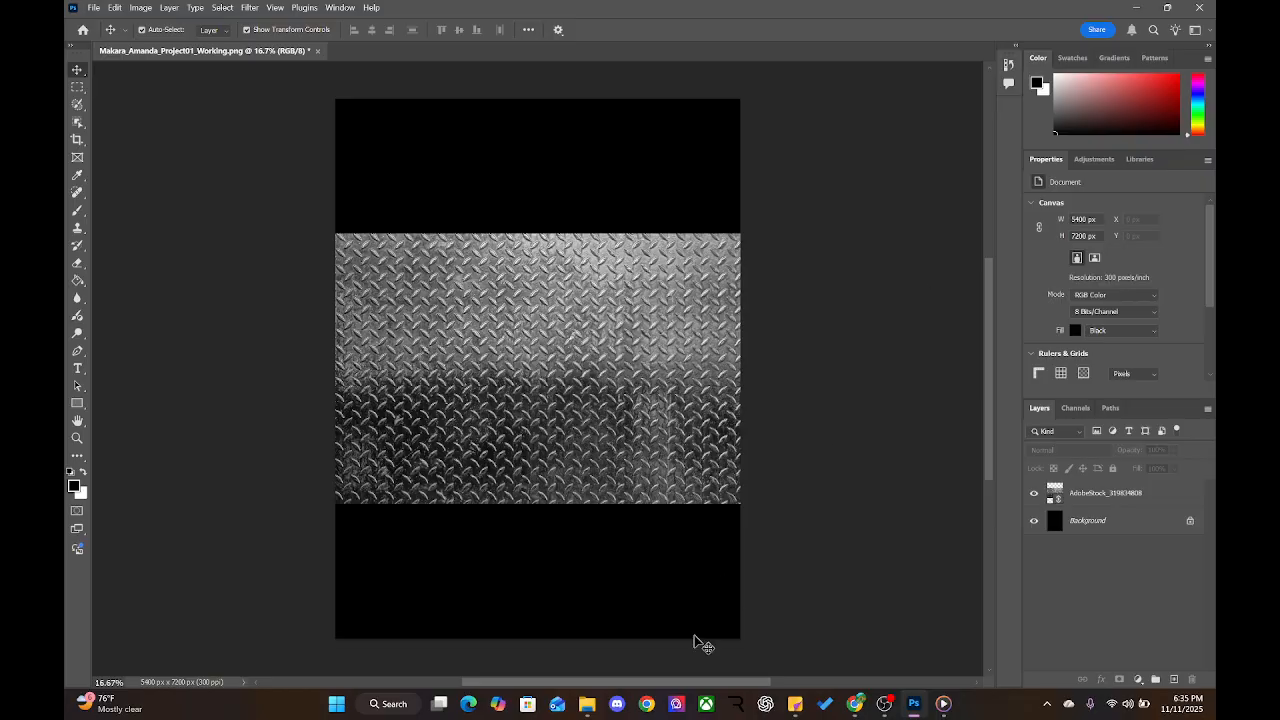
Save the poster under its same name in Photoshop (*.PSD) format, accepting the format options
key(ctrl+shift+s)
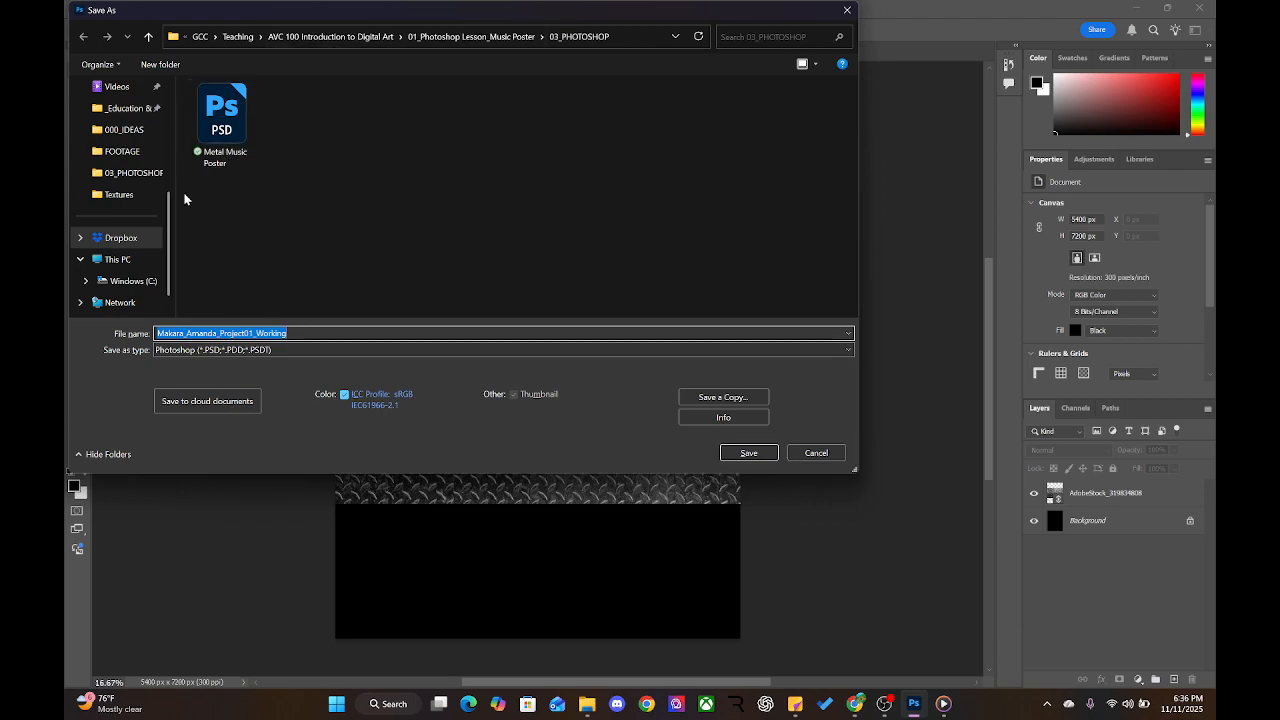
click(829, 452)
click(92, 8)
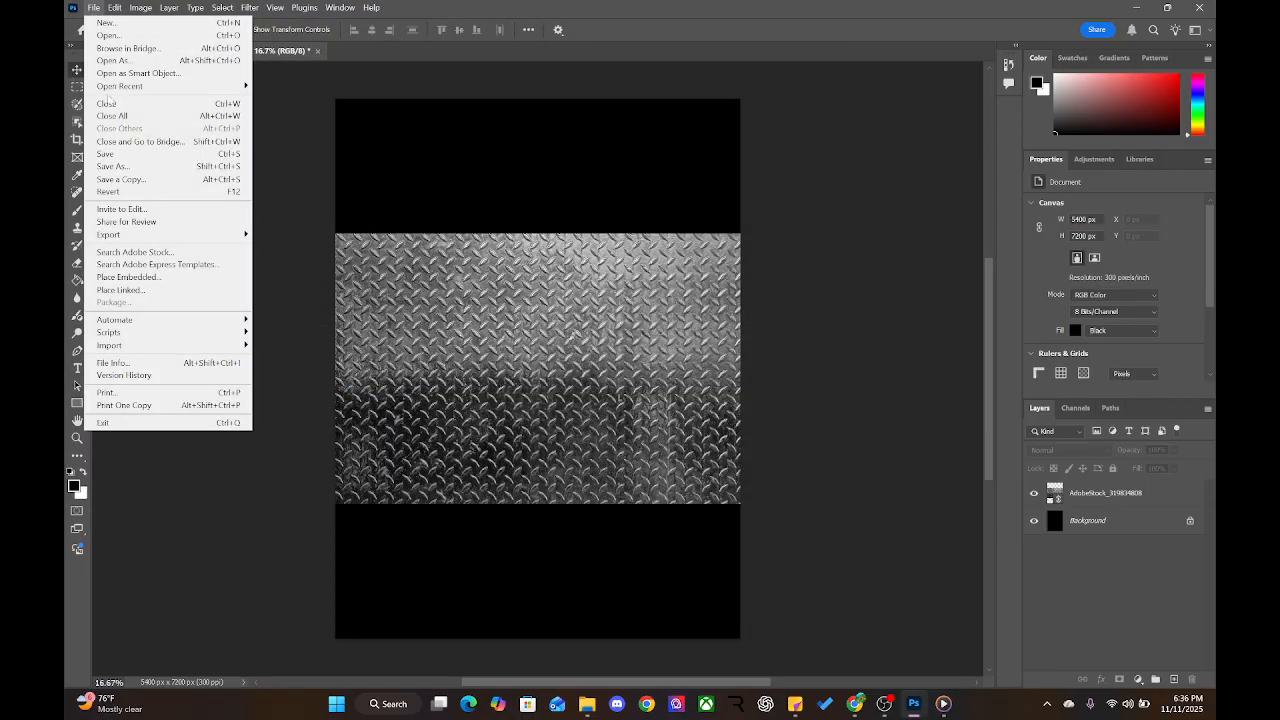
click(130, 165)
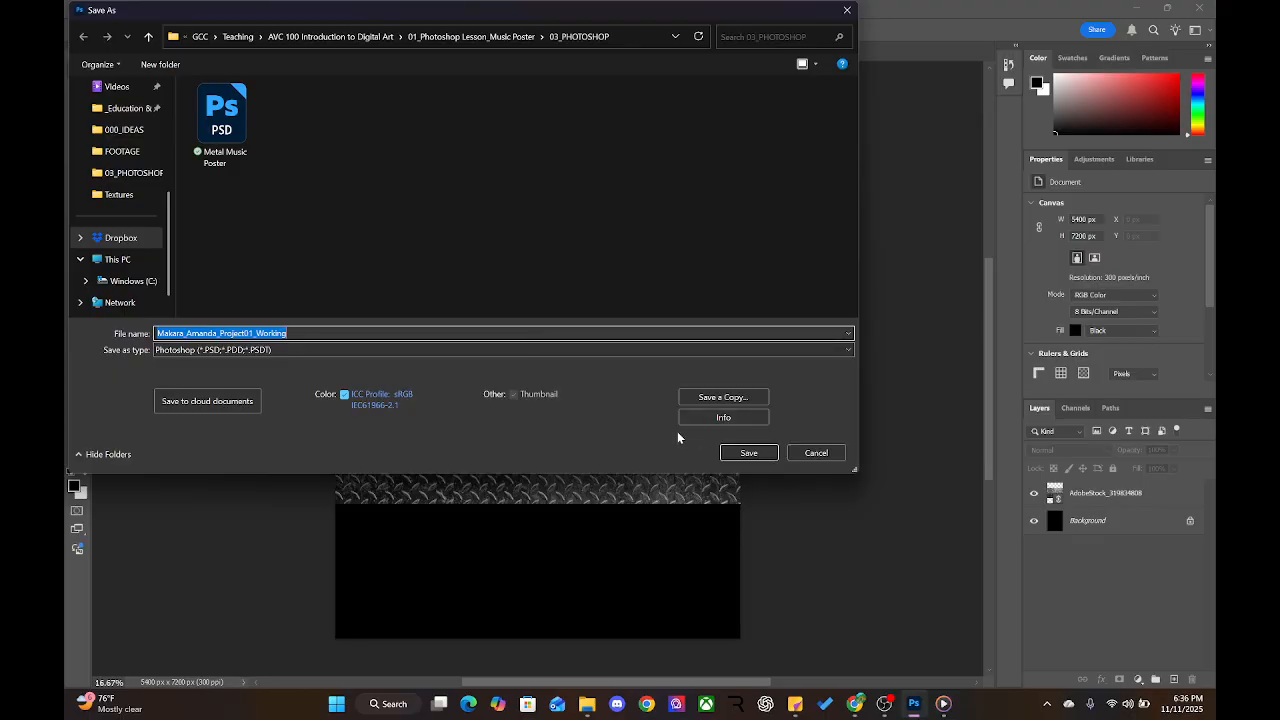
click(763, 458)
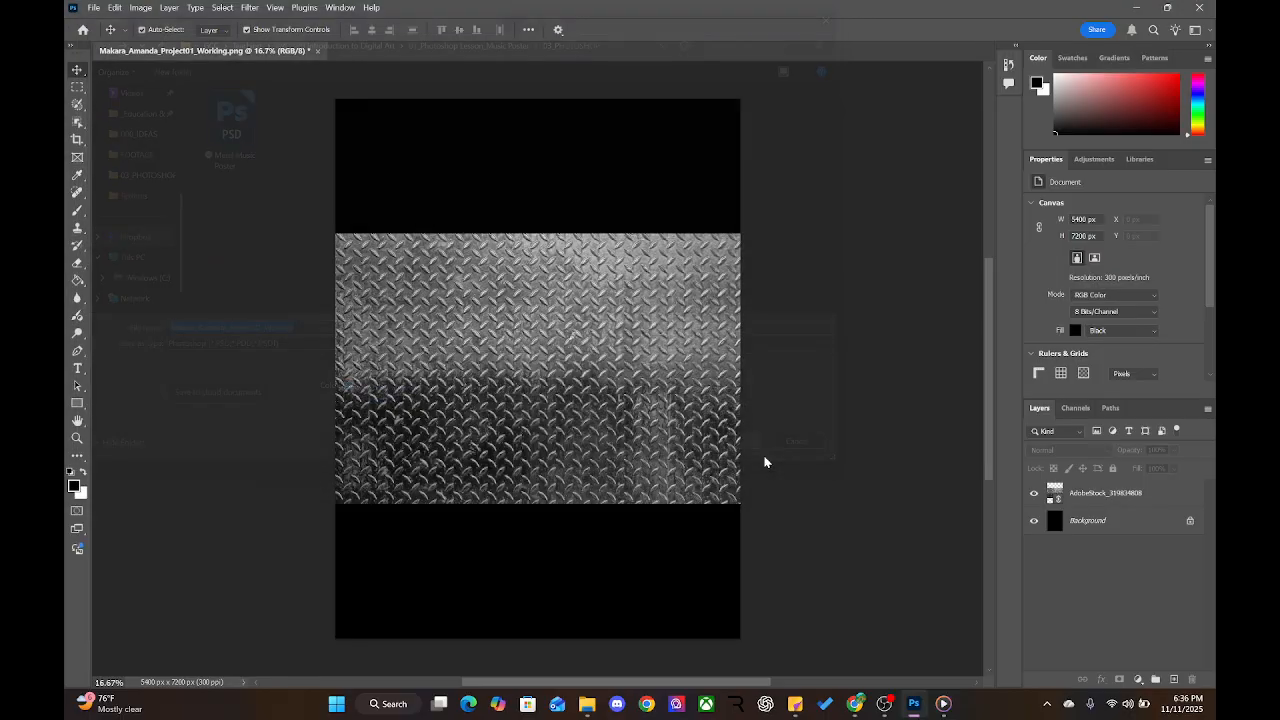
click(789, 198)
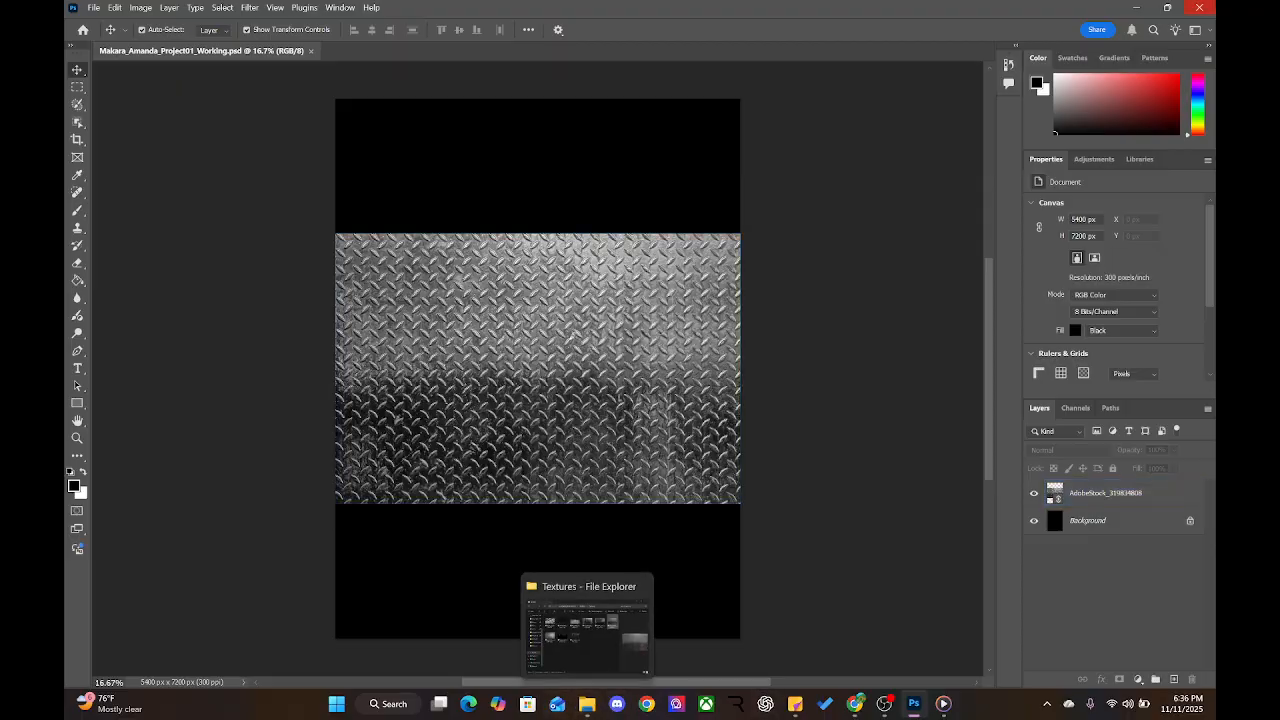
Move the diamond-plate texture JPEG from Textures up into the IMAGES folder
click(1133, 7)
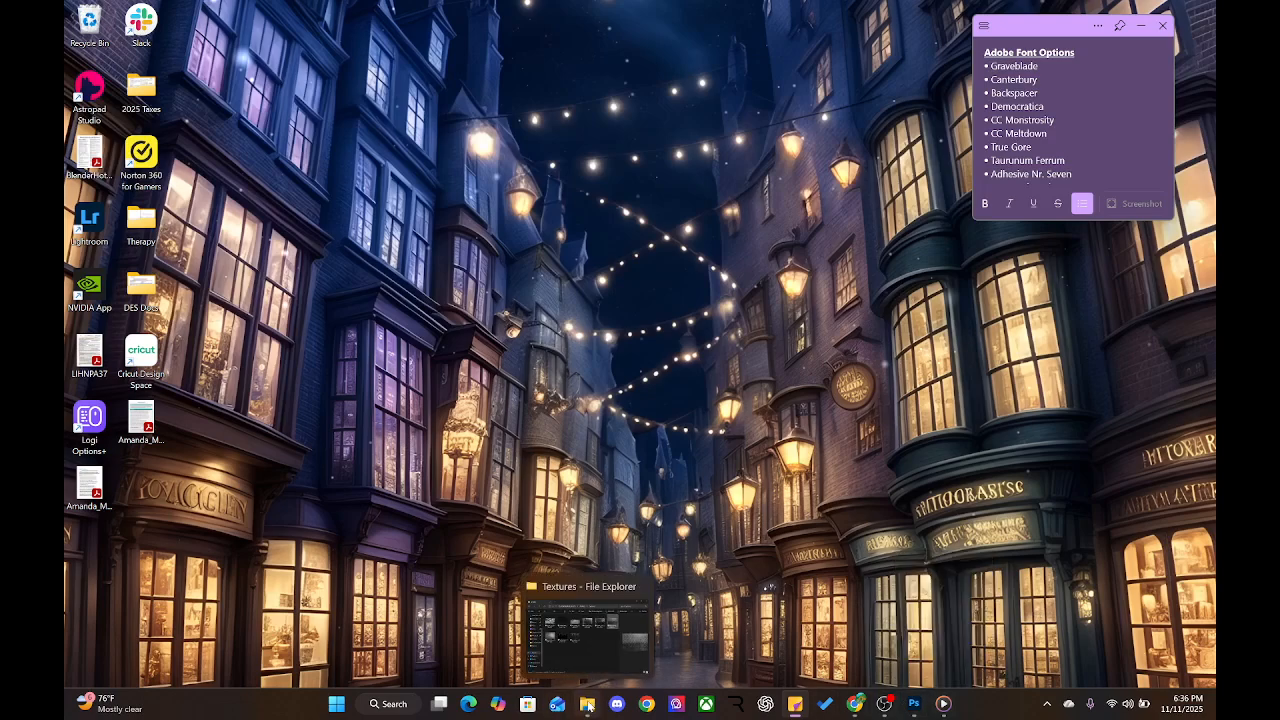
click(587, 704)
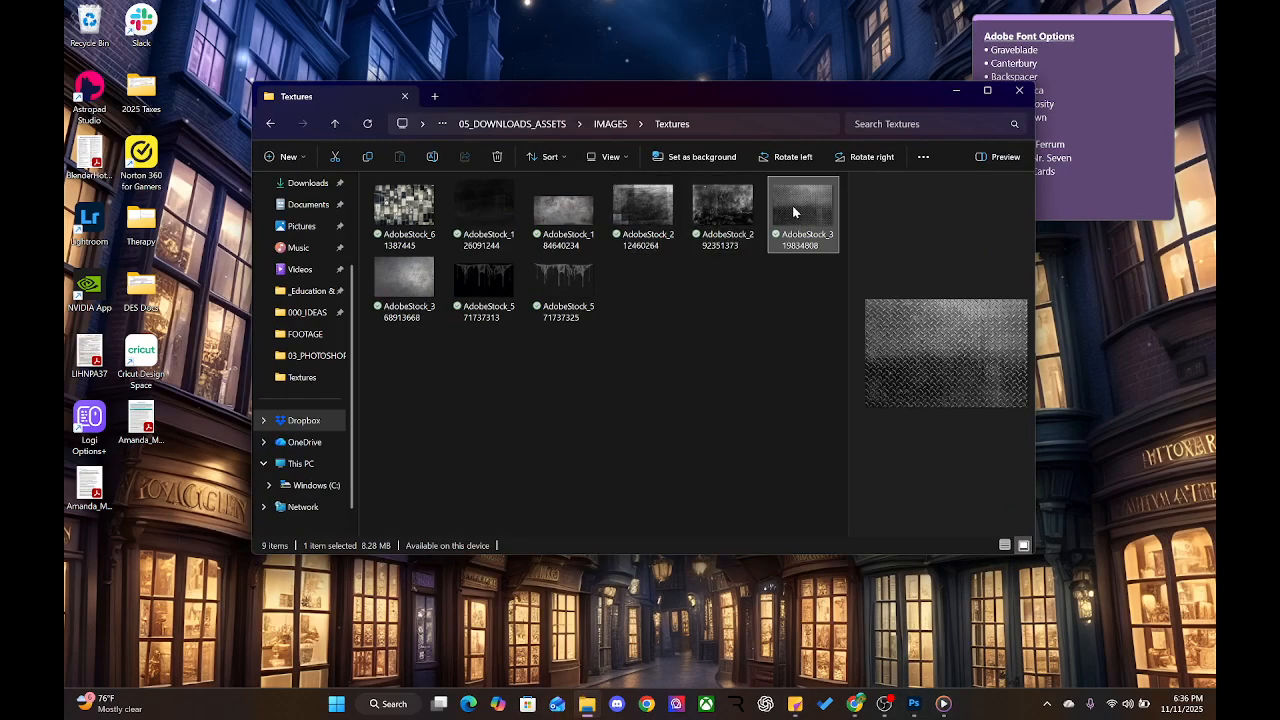
drag(794, 215, 612, 127)
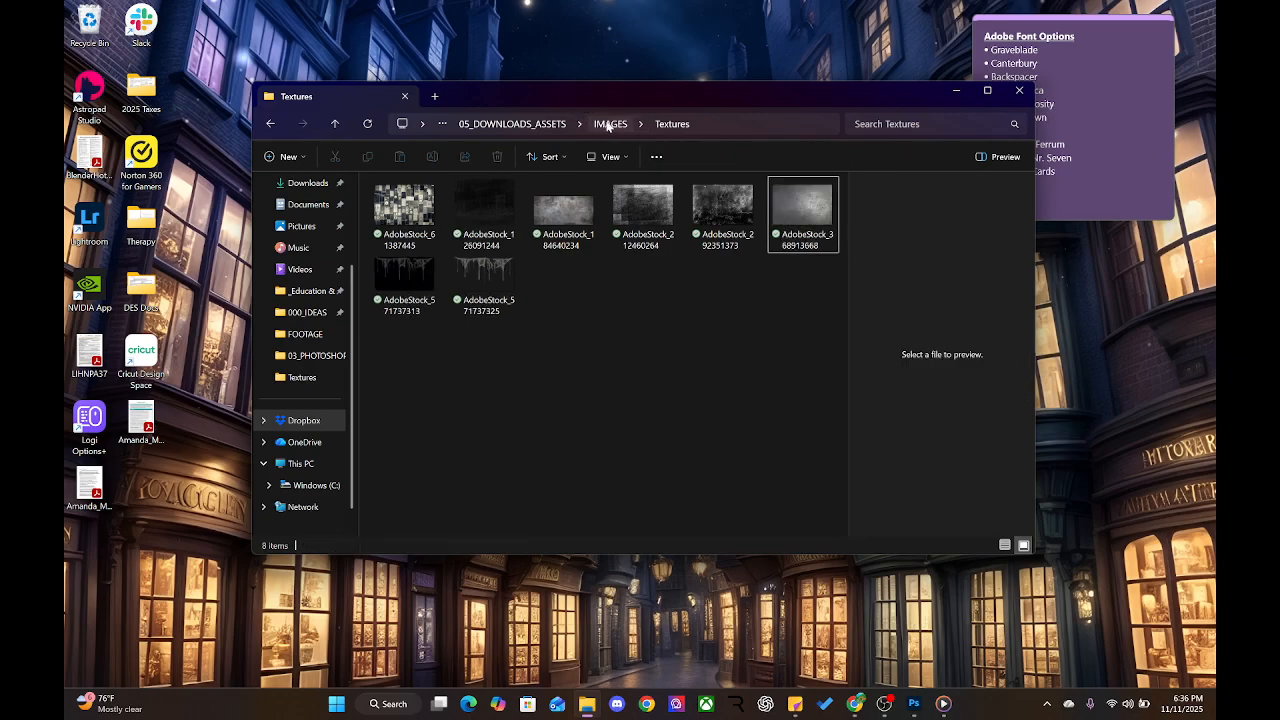
click(610, 124)
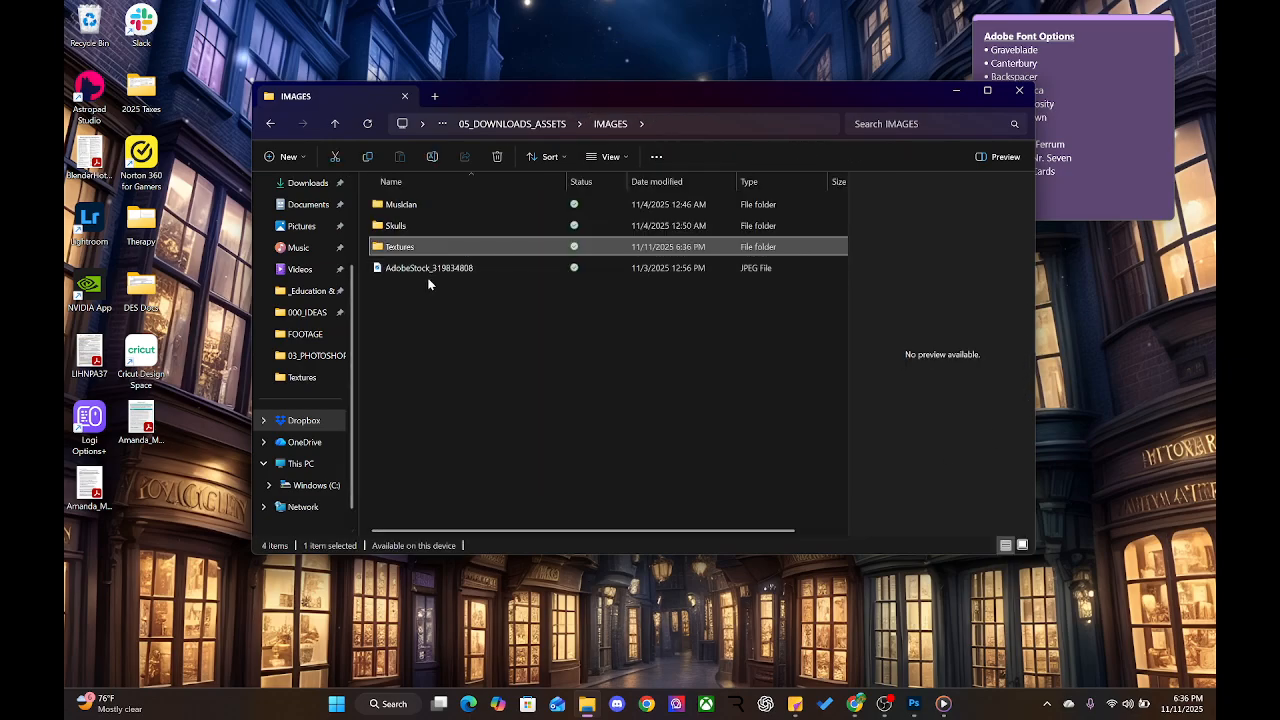
Close the poster document and browse to 03_PHOTOSHOP to select the PSD working file
click(914, 704)
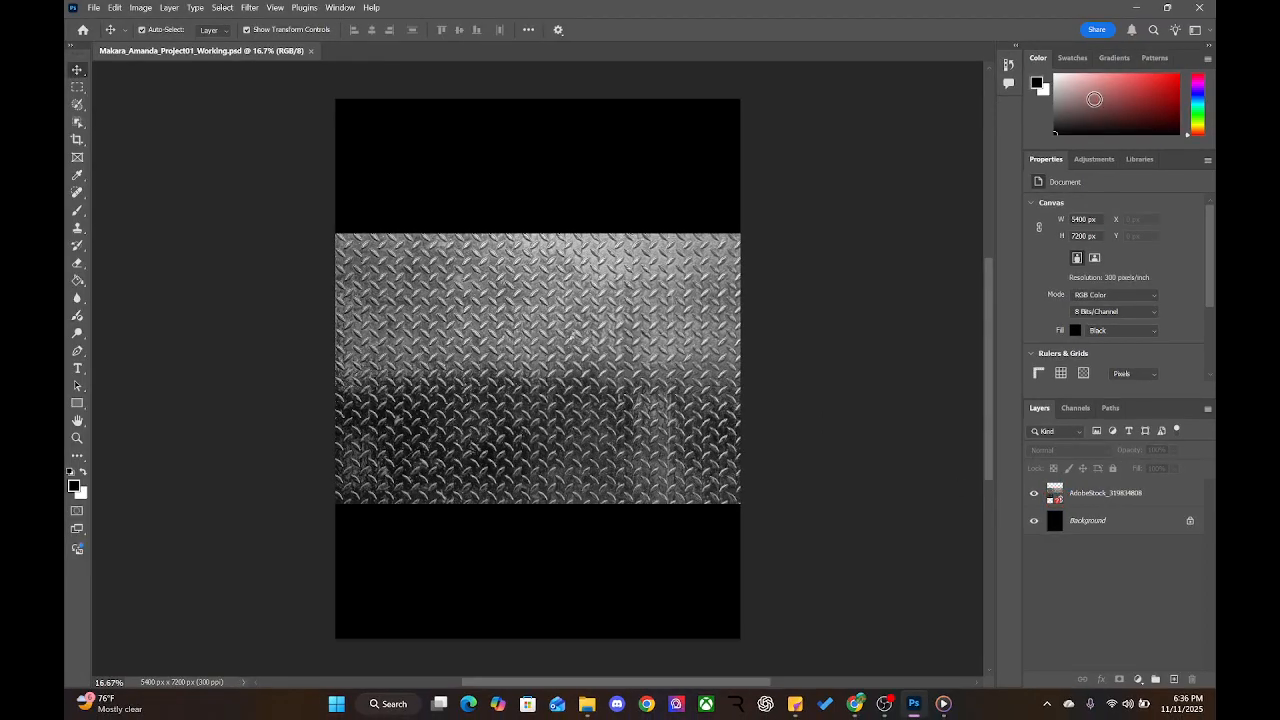
key(ctrl+w)
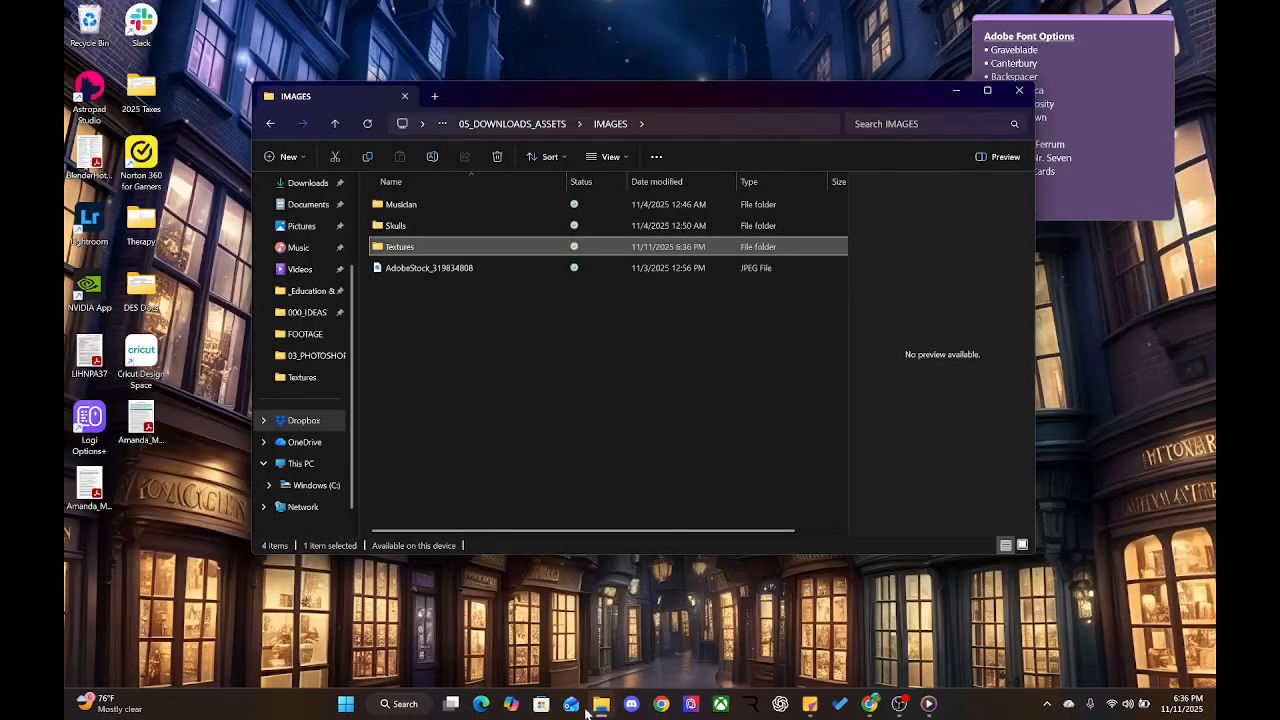
click(512, 123)
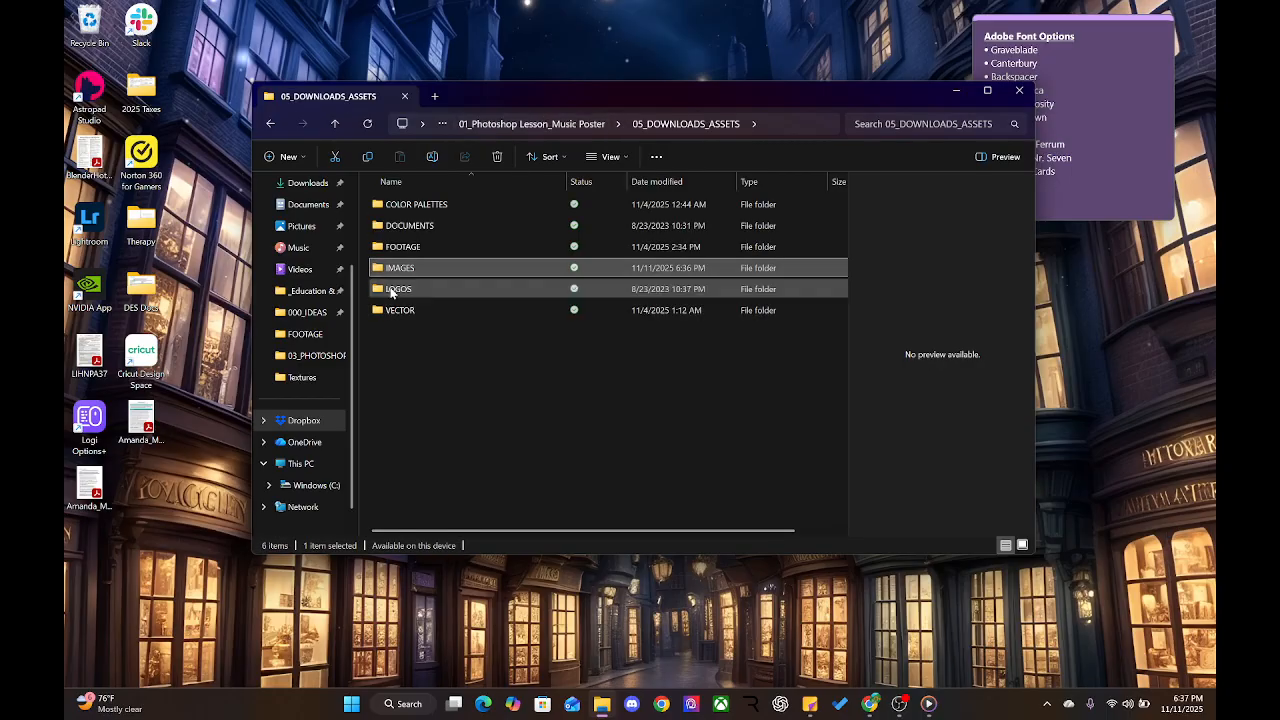
click(478, 124)
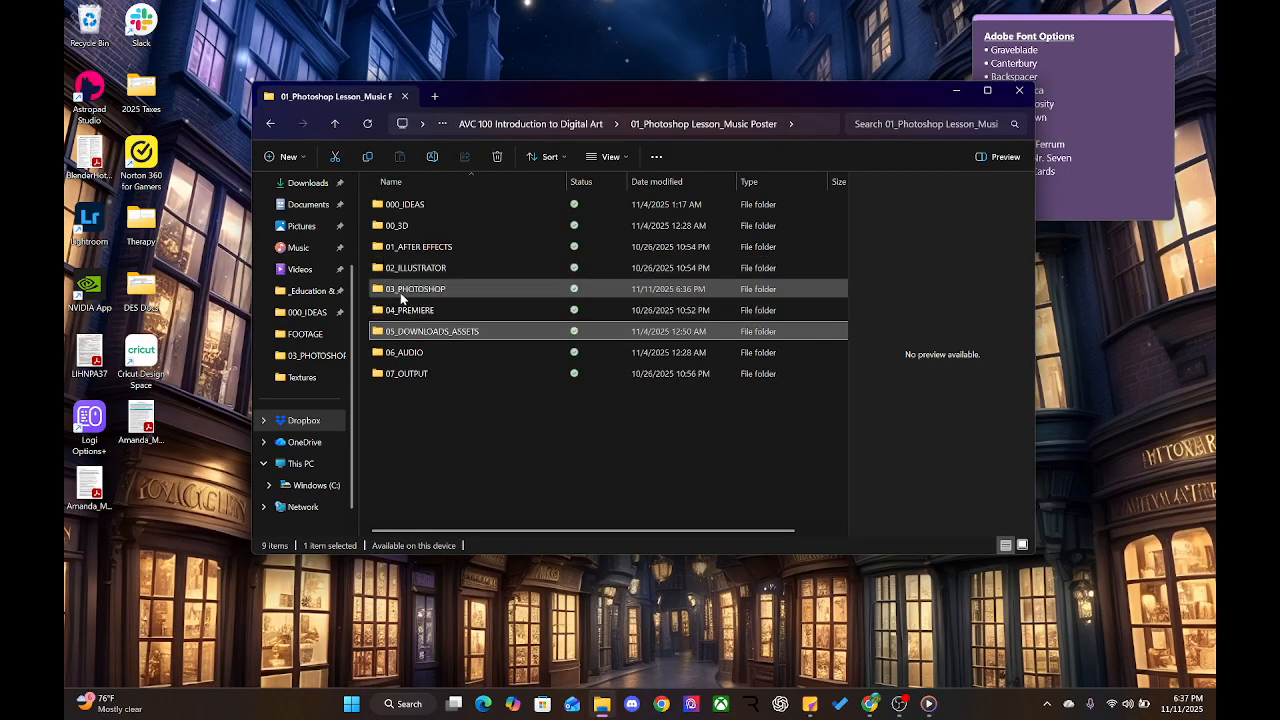
double_click(400, 290)
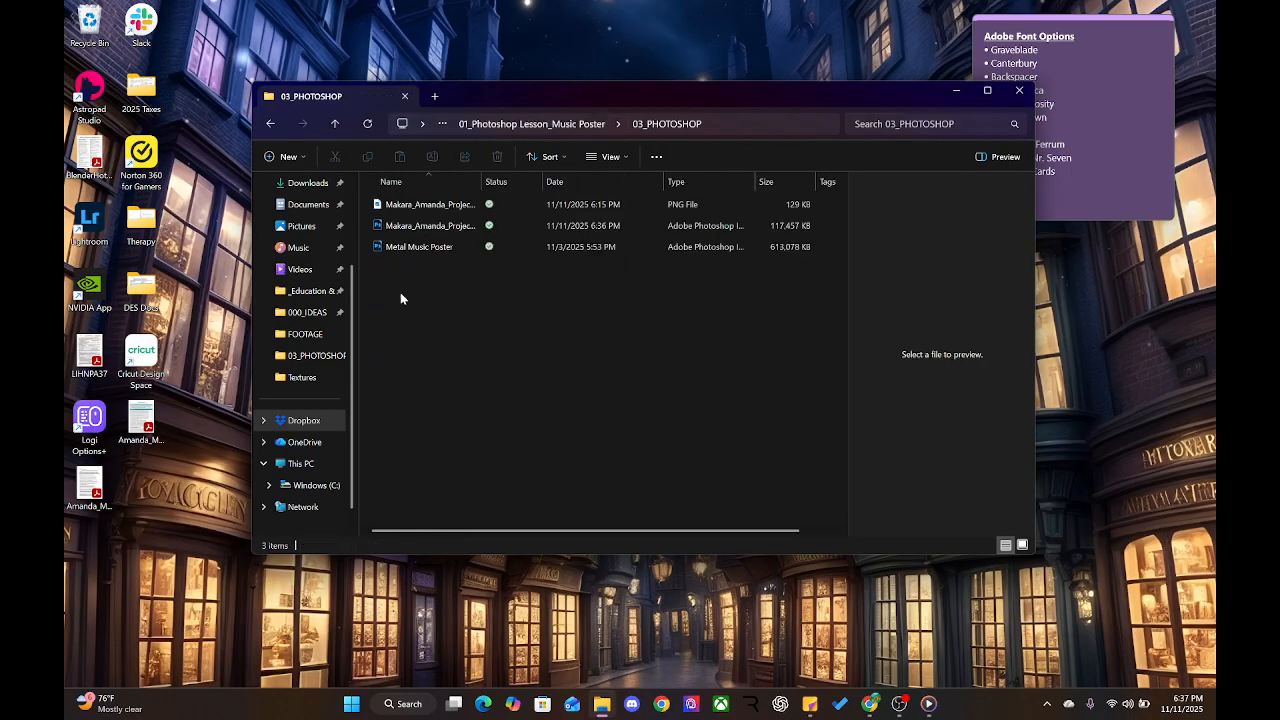
click(414, 228)
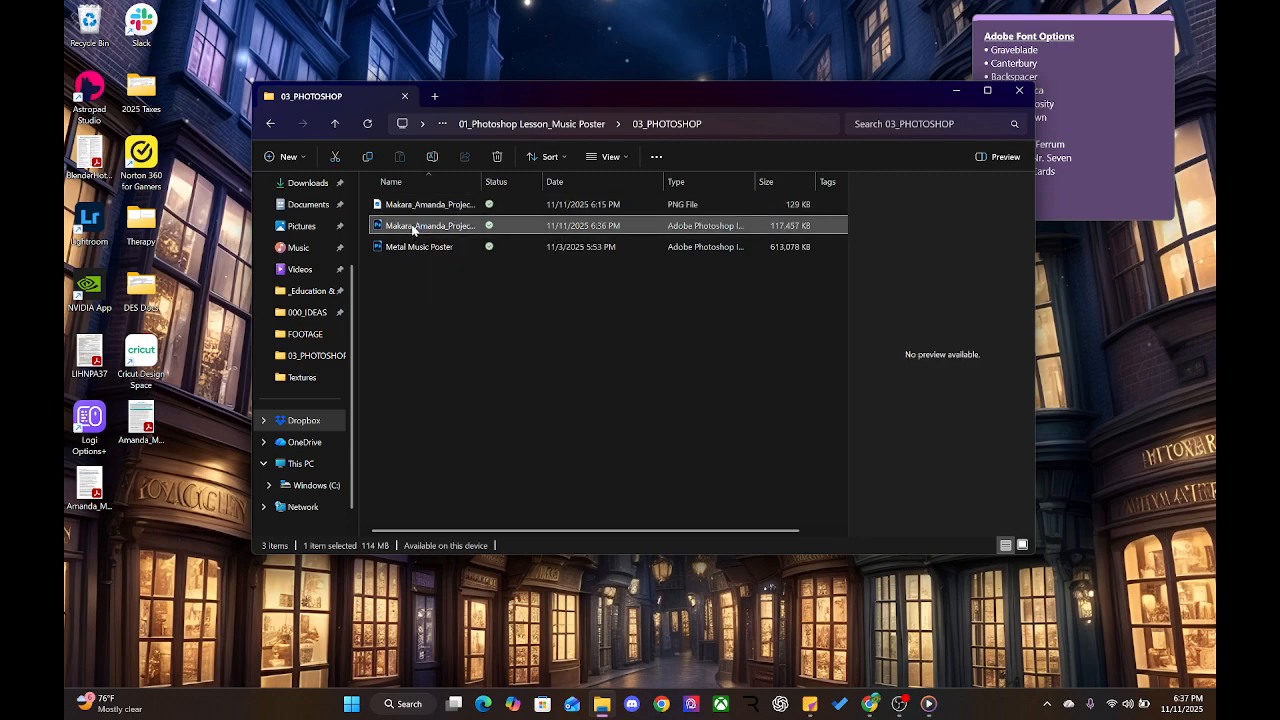
Open the working poster PSD in Photoshop and delete the old PNG copy of the poster
double_click(420, 205)
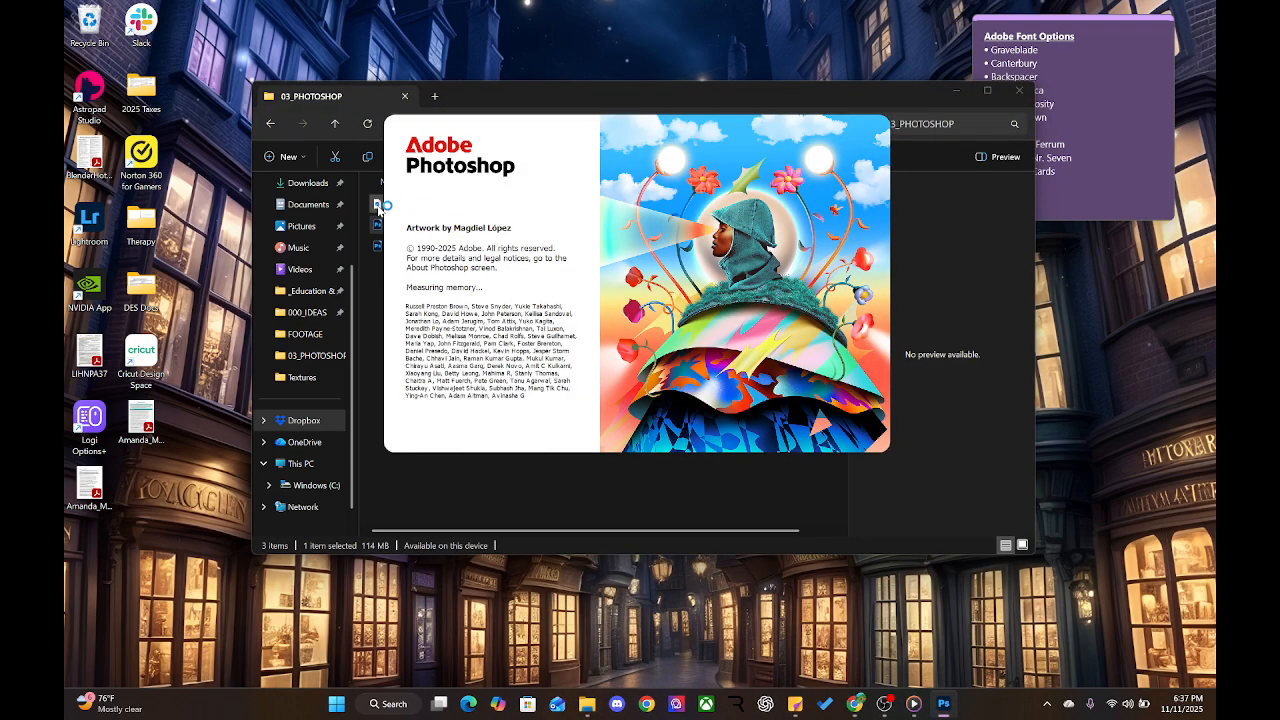
click(495, 156)
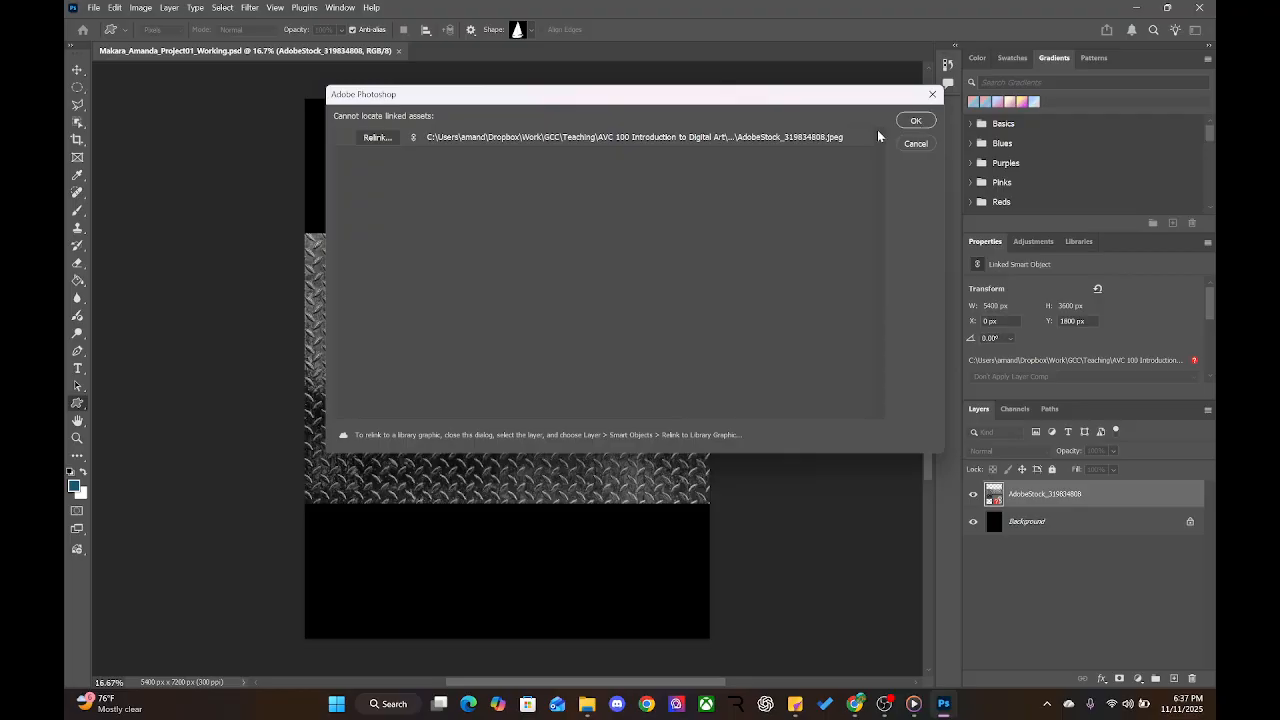
Dismiss the missing-link warning, rasterize the texture layer, and undo the stray drop shape
click(927, 124)
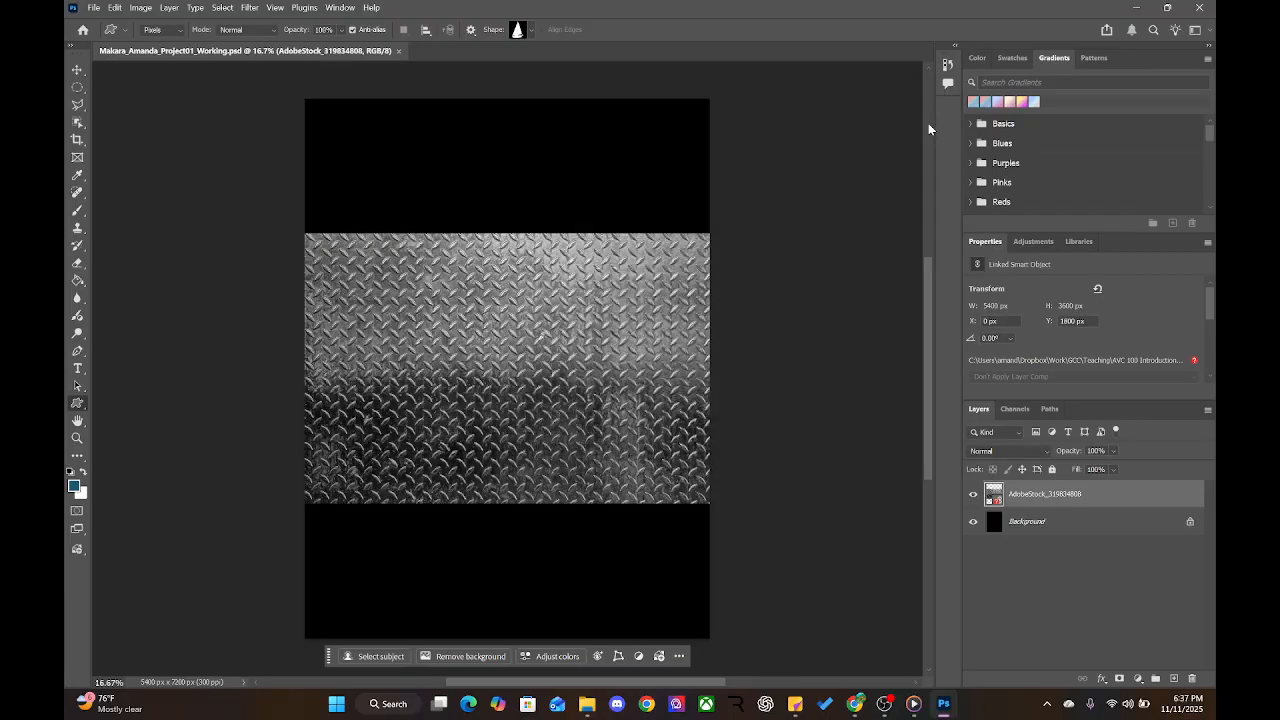
click(591, 350)
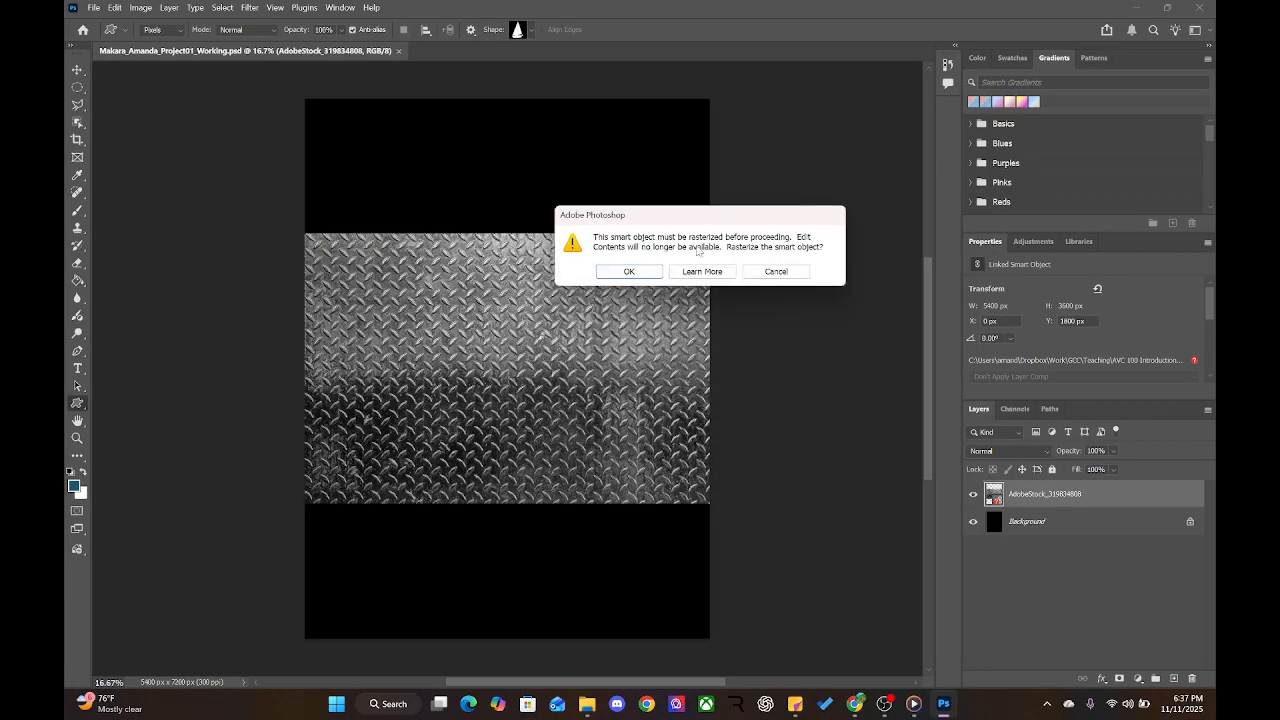
click(640, 273)
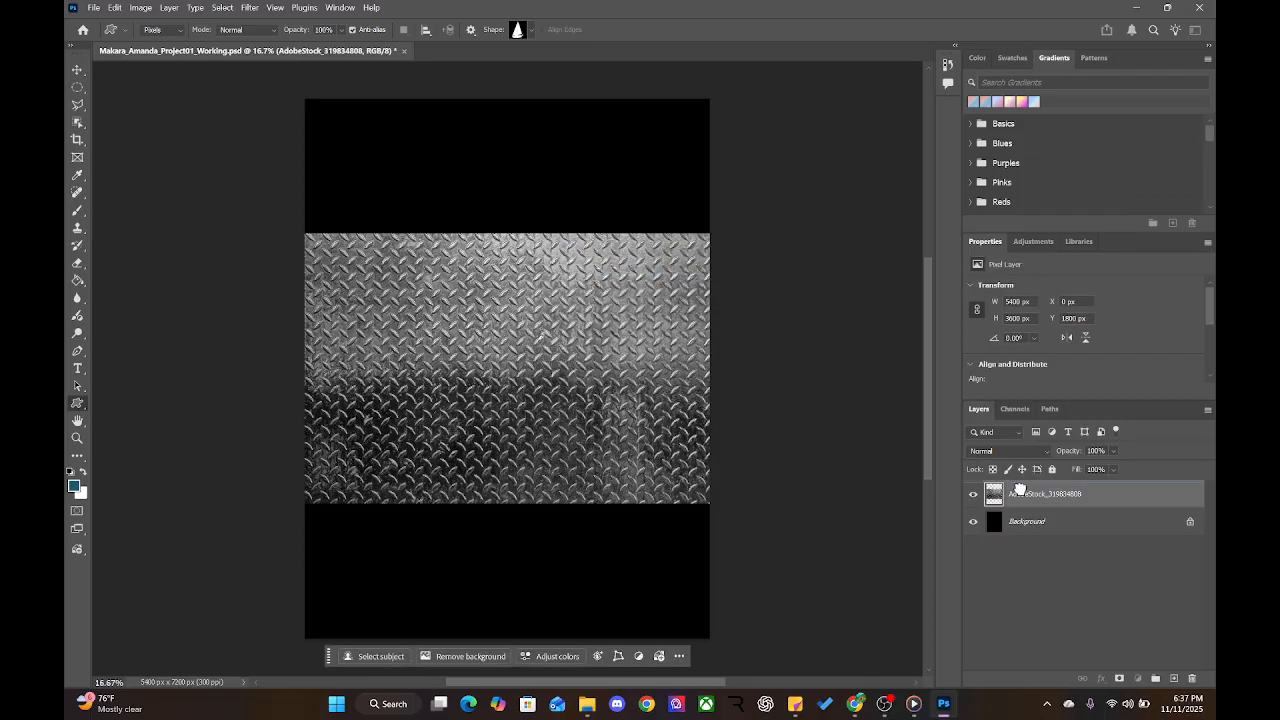
drag(549, 390, 576, 340)
key(ctrl+z)
Delete the AdobeStock metal texture layer, leaving only the black Background
click(78, 69)
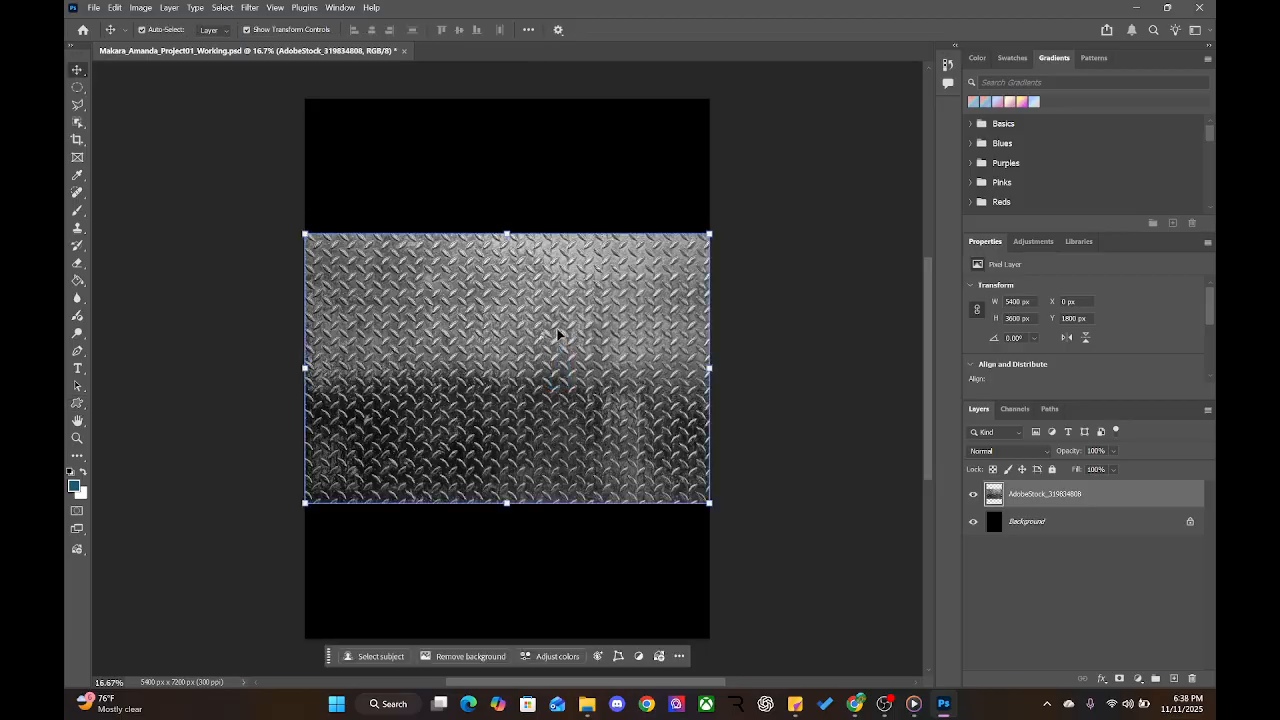
mouse_move(557, 337)
mouse_down()
mouse_move(682, 370)
mouse_move(559, 301)
mouse_move(544, 320)
mouse_move(555, 338)
mouse_up()
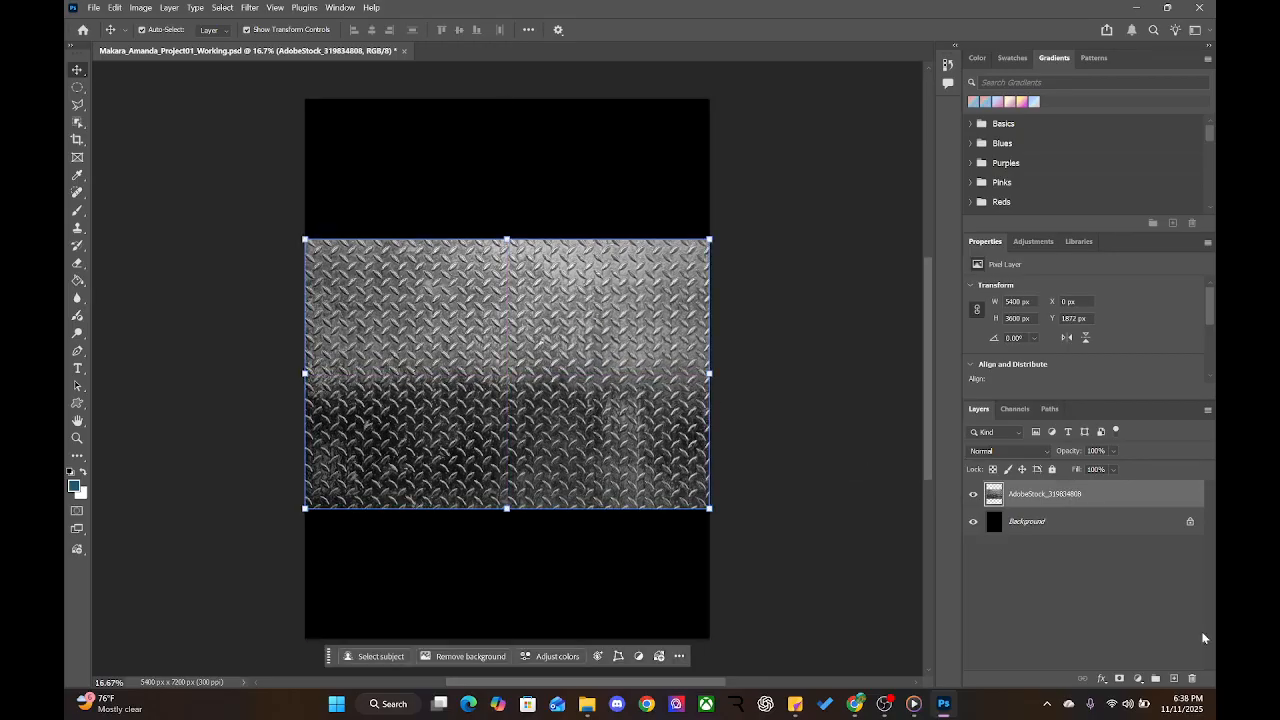
click(1191, 678)
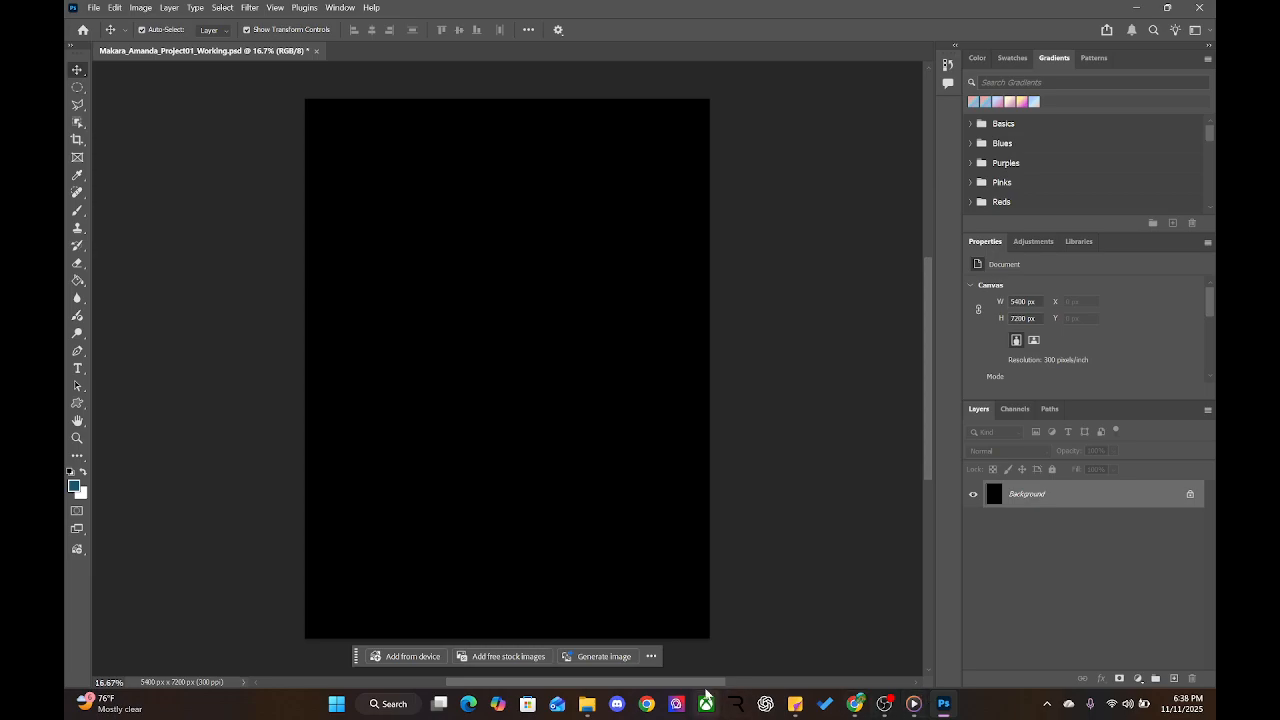
Move the AdobeStock texture JPEG from 05_DOWNLOADS_ASSETS › IMAGES into the Textures folder, then return to Photoshop
click(596, 701)
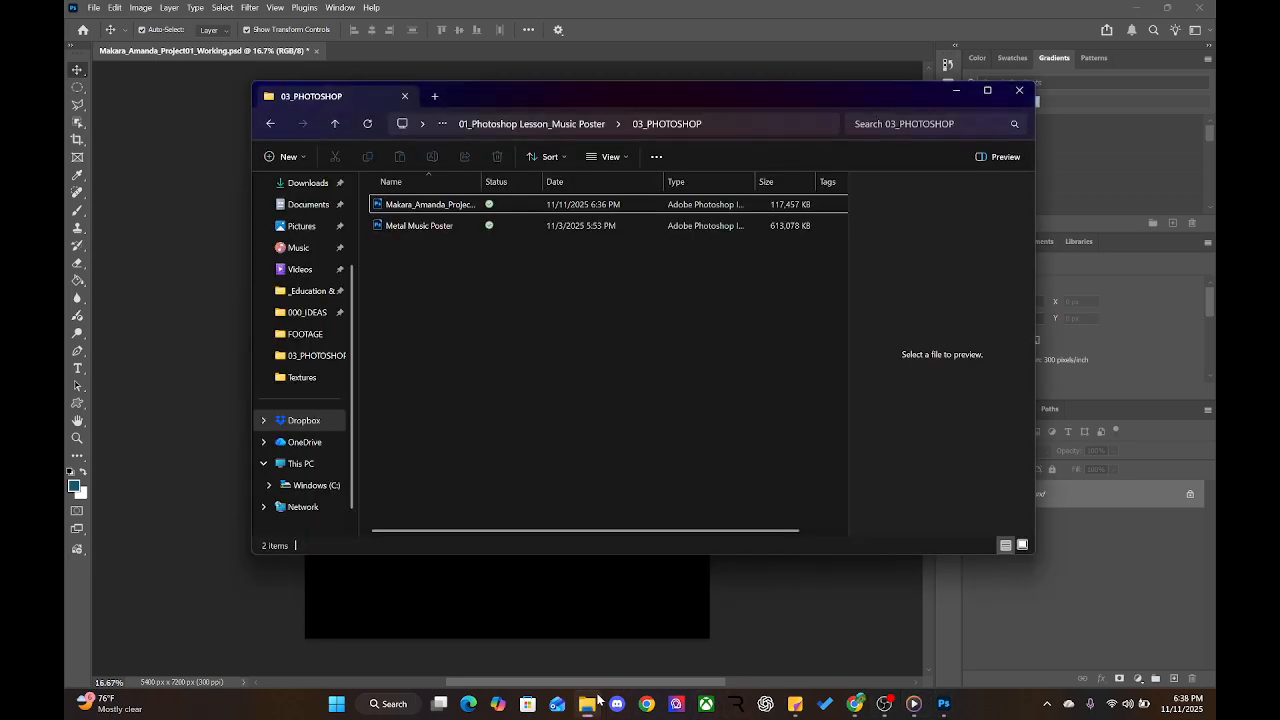
click(552, 124)
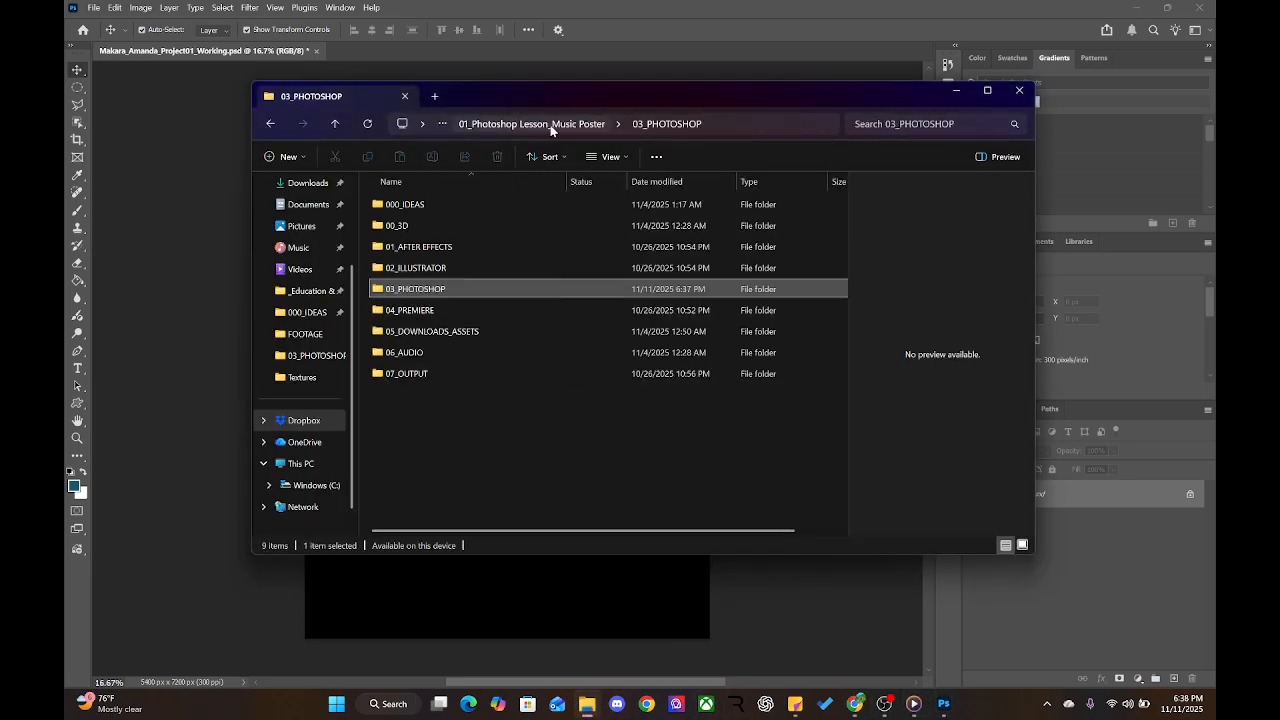
double_click(404, 331)
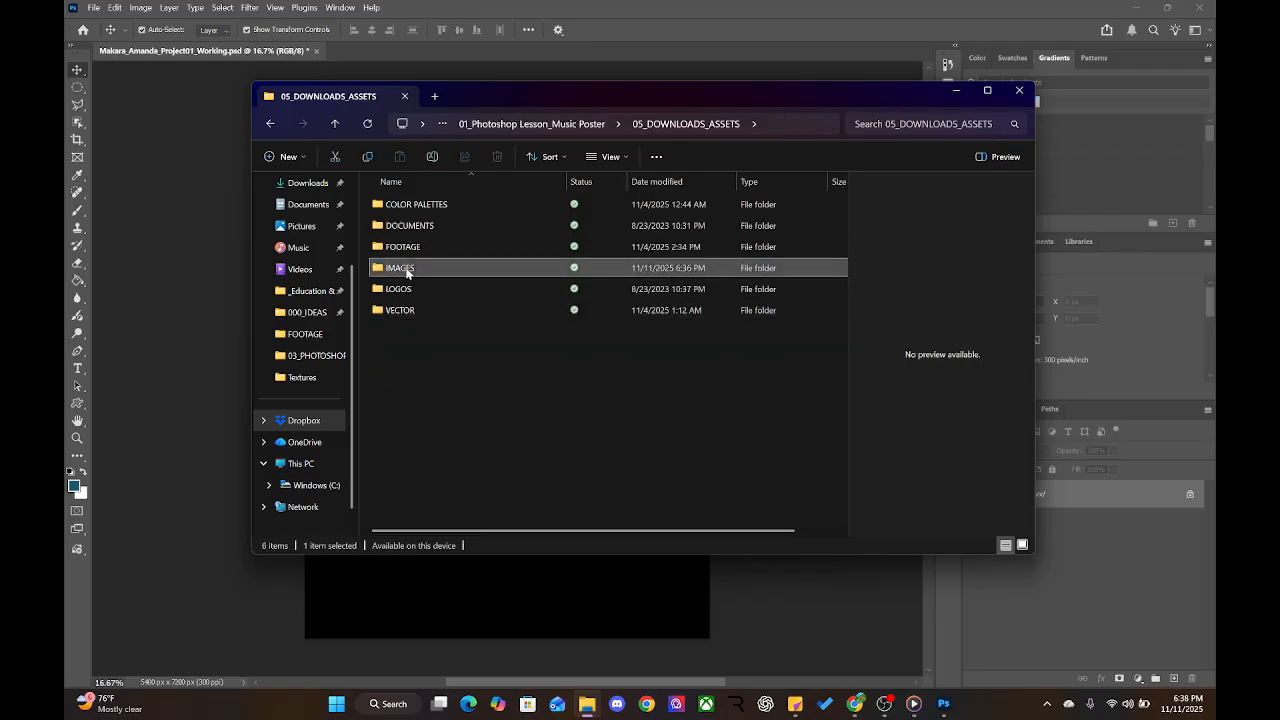
double_click(405, 268)
drag(409, 272, 410, 248)
double_click(410, 250)
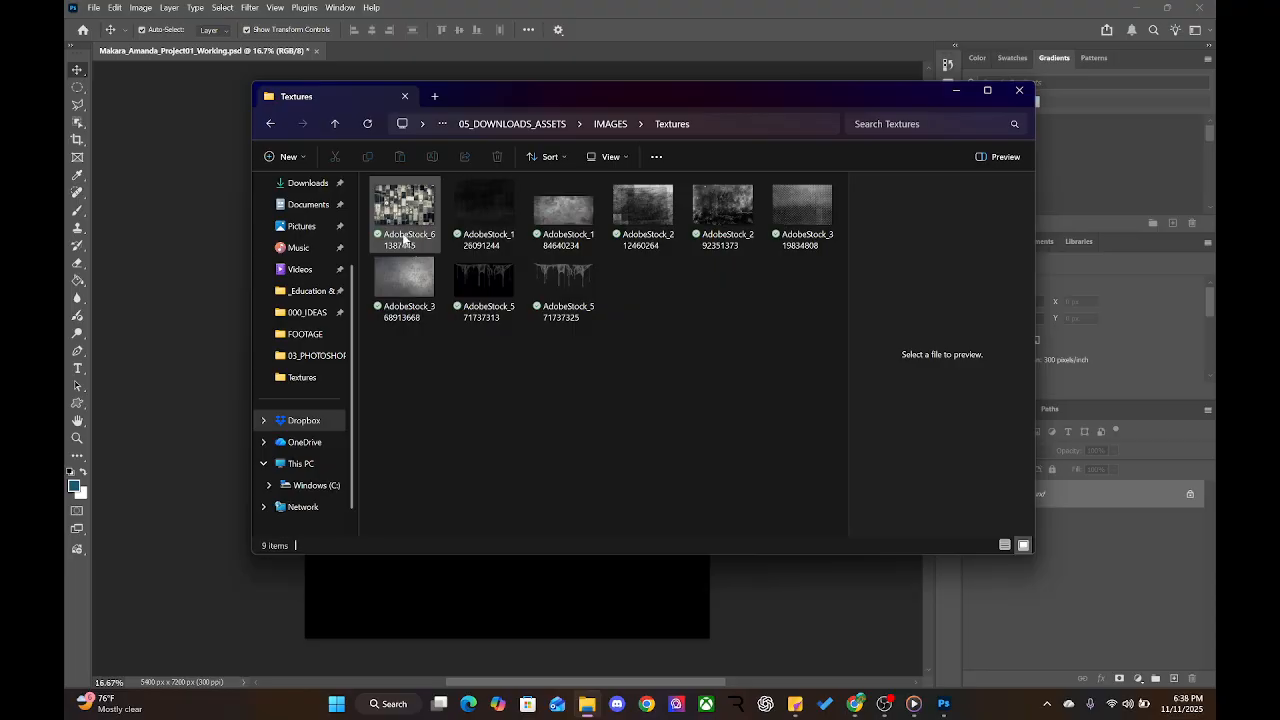
click(468, 6)
click(91, 9)
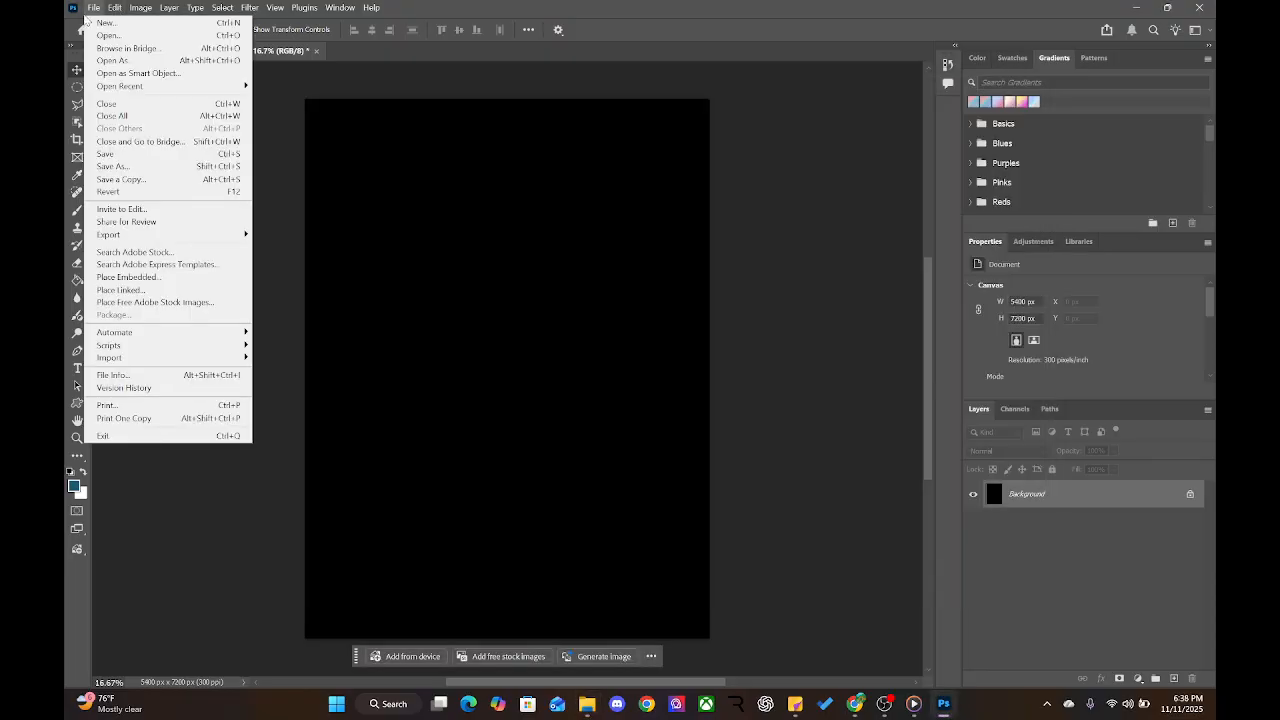
Place Embedded AdobeStock_319834808 from 05_DOWNLOADS_ASSETS › IMAGES › Textures into the black poster
click(123, 278)
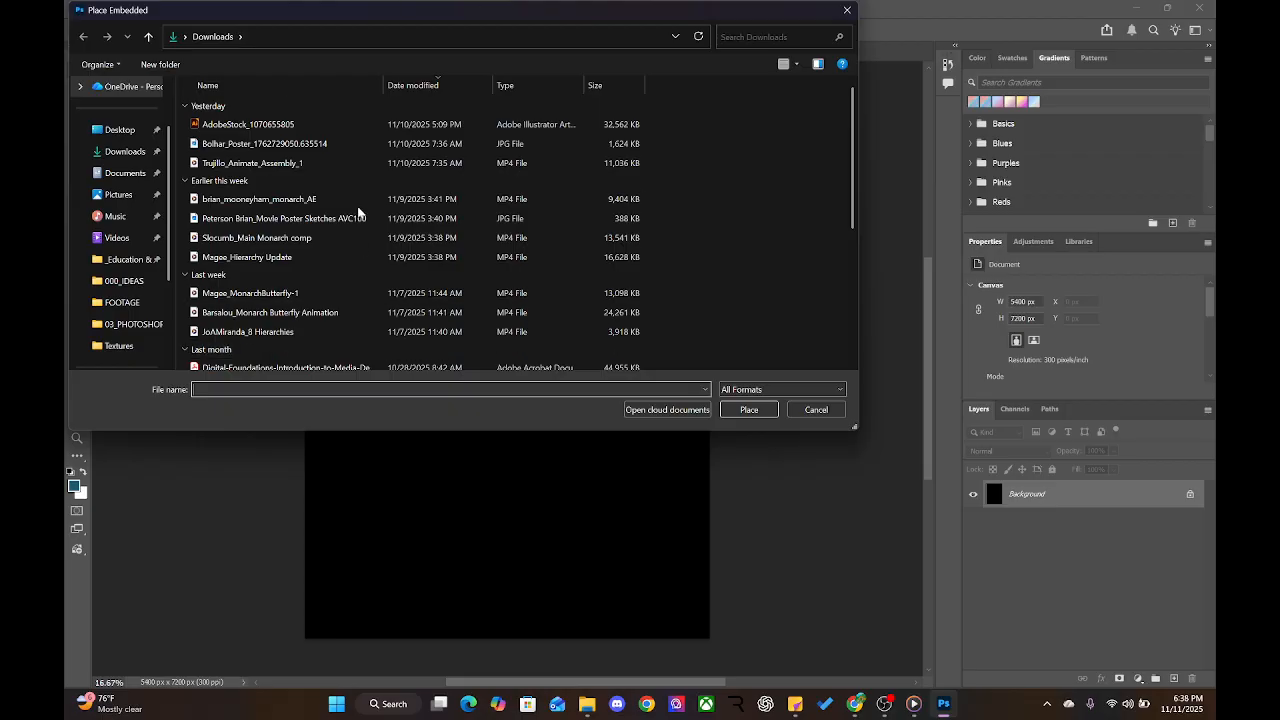
scroll(296, 220, down, 5)
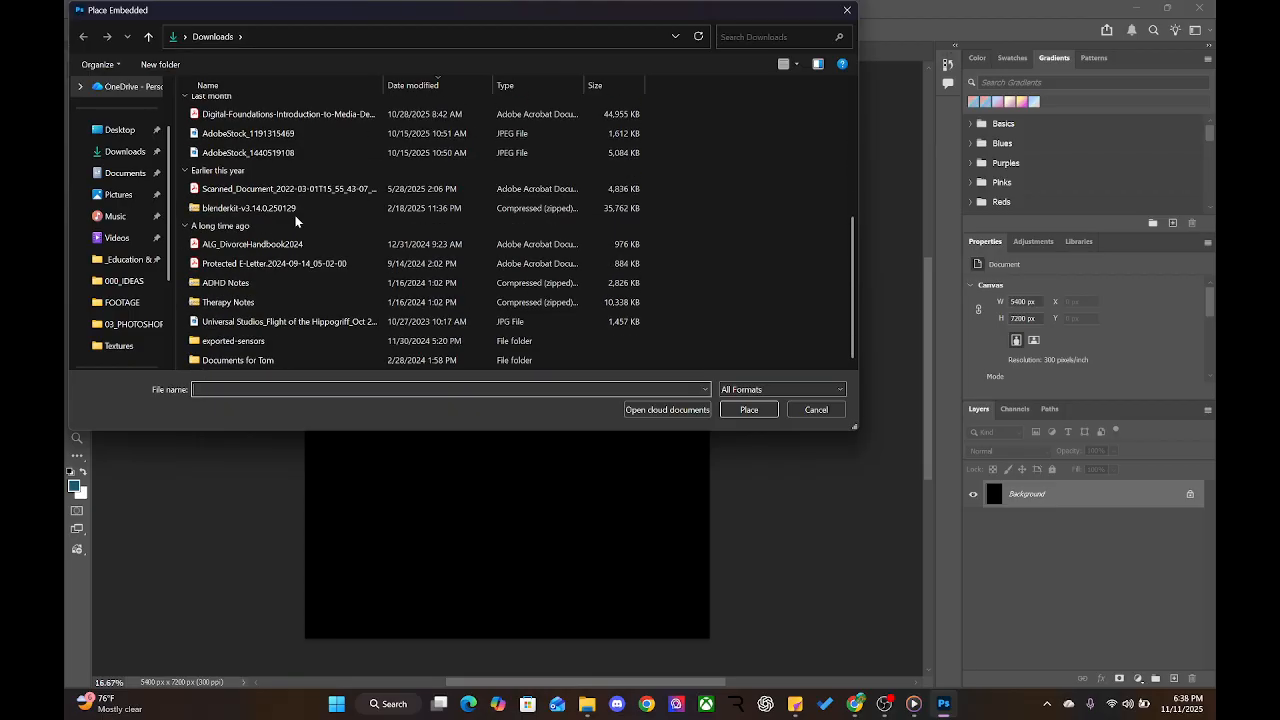
scroll(382, 172, up, 5)
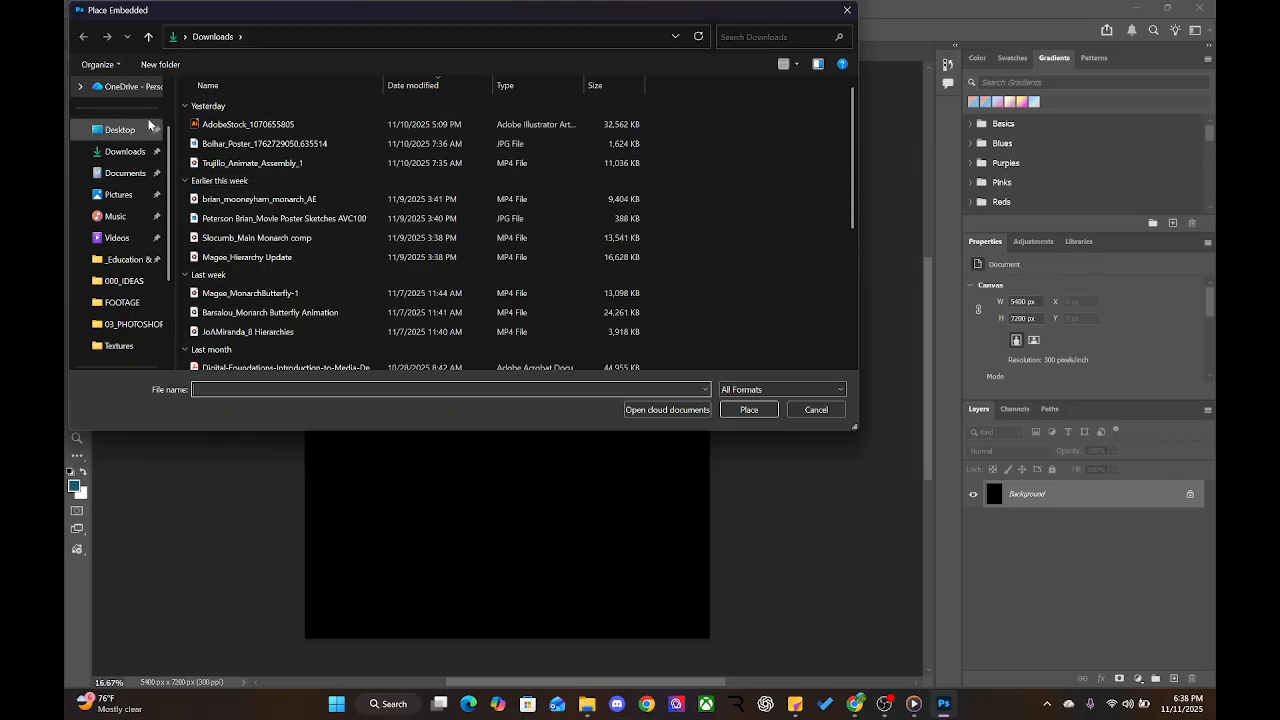
click(134, 326)
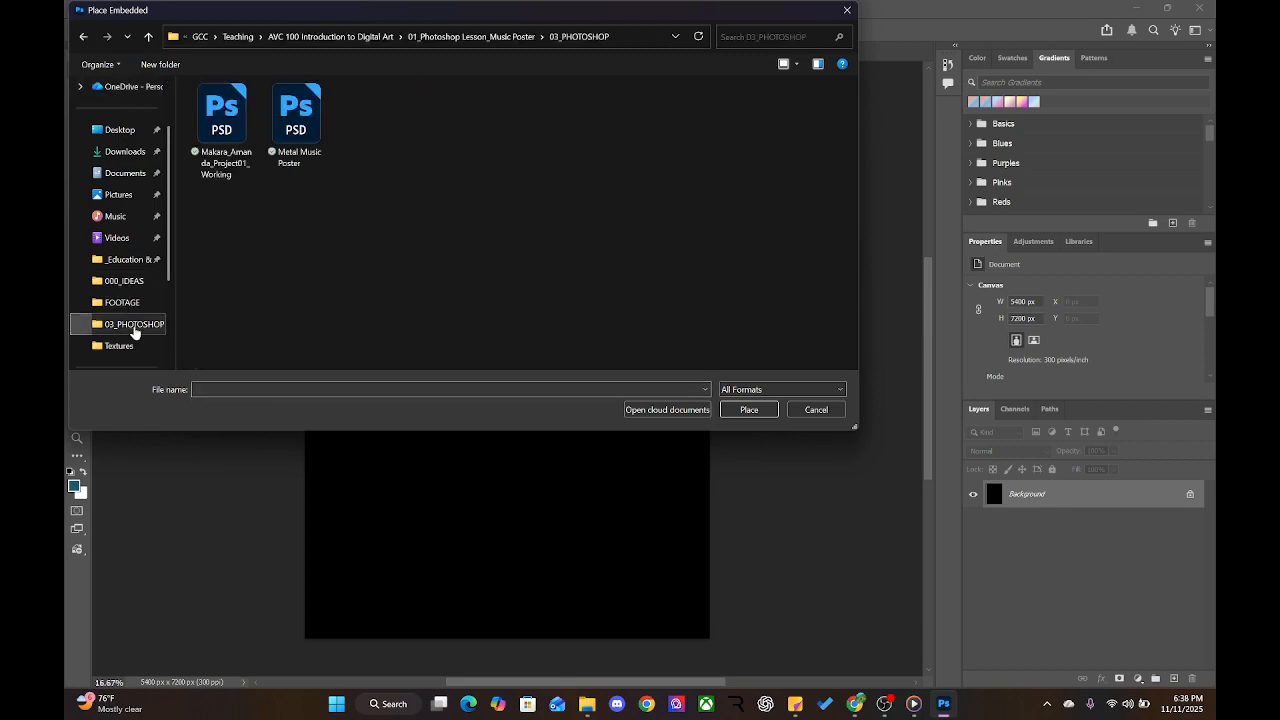
click(470, 36)
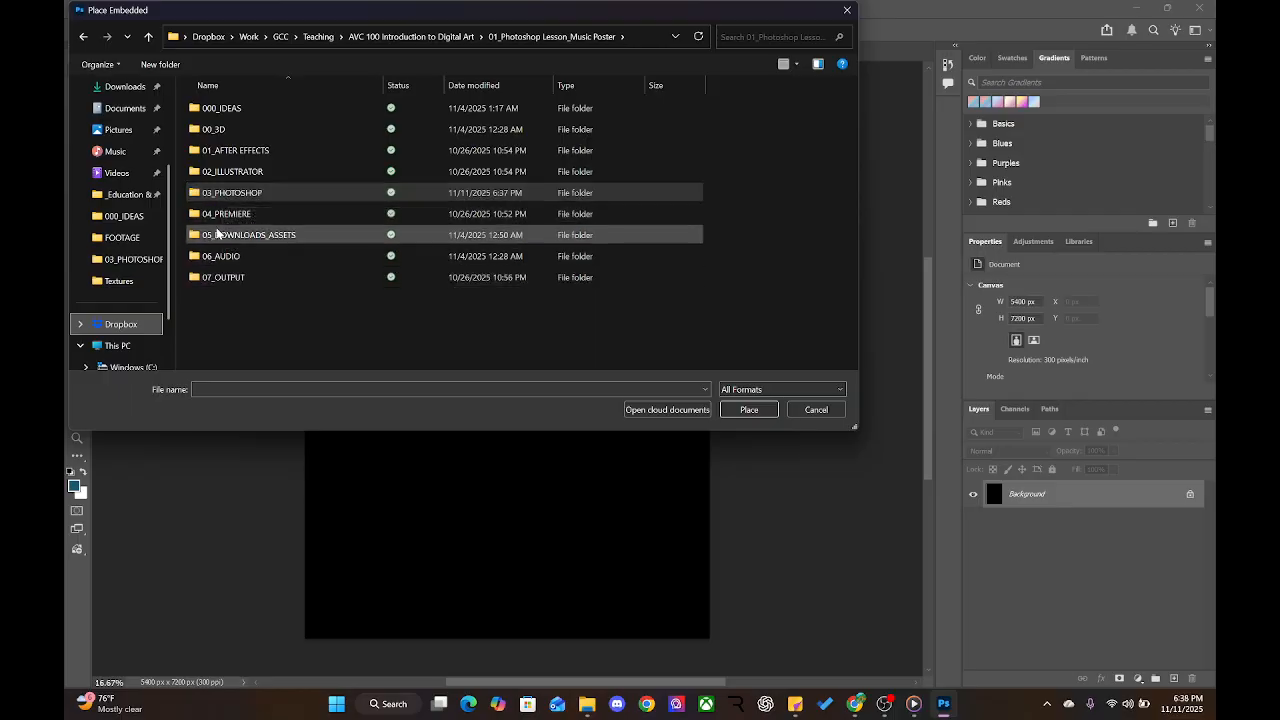
double_click(218, 236)
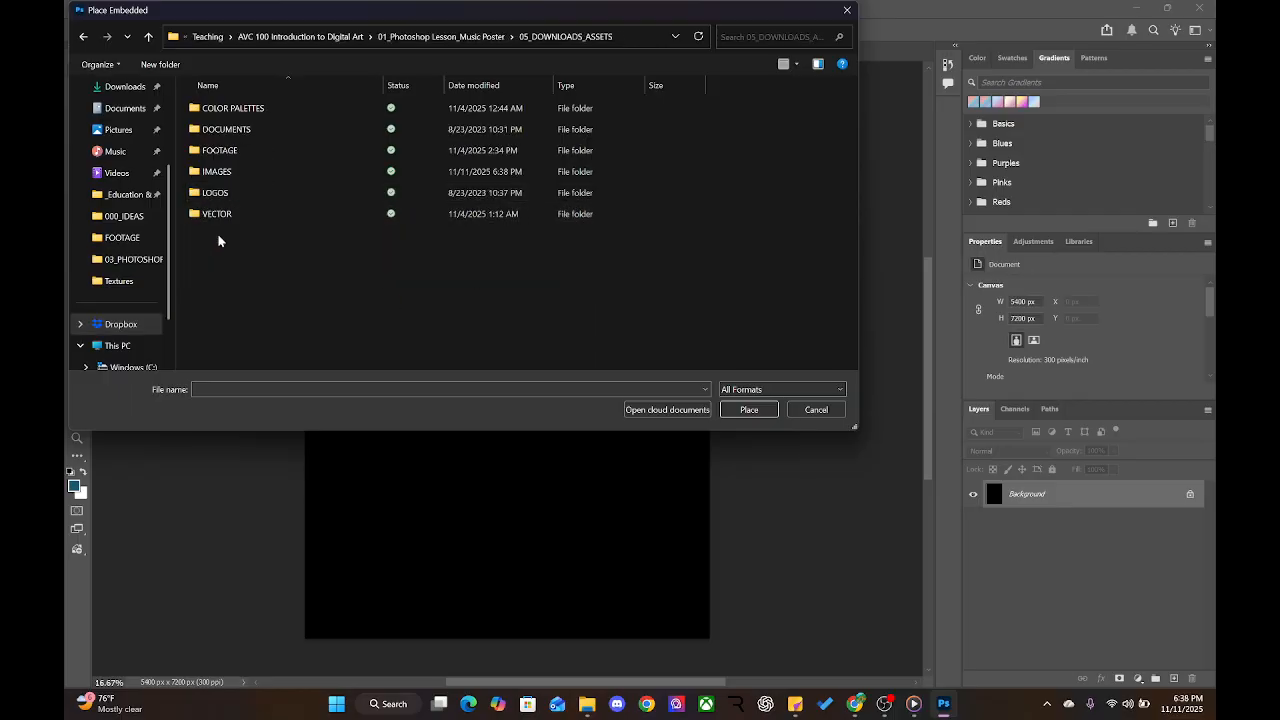
double_click(237, 174)
double_click(263, 150)
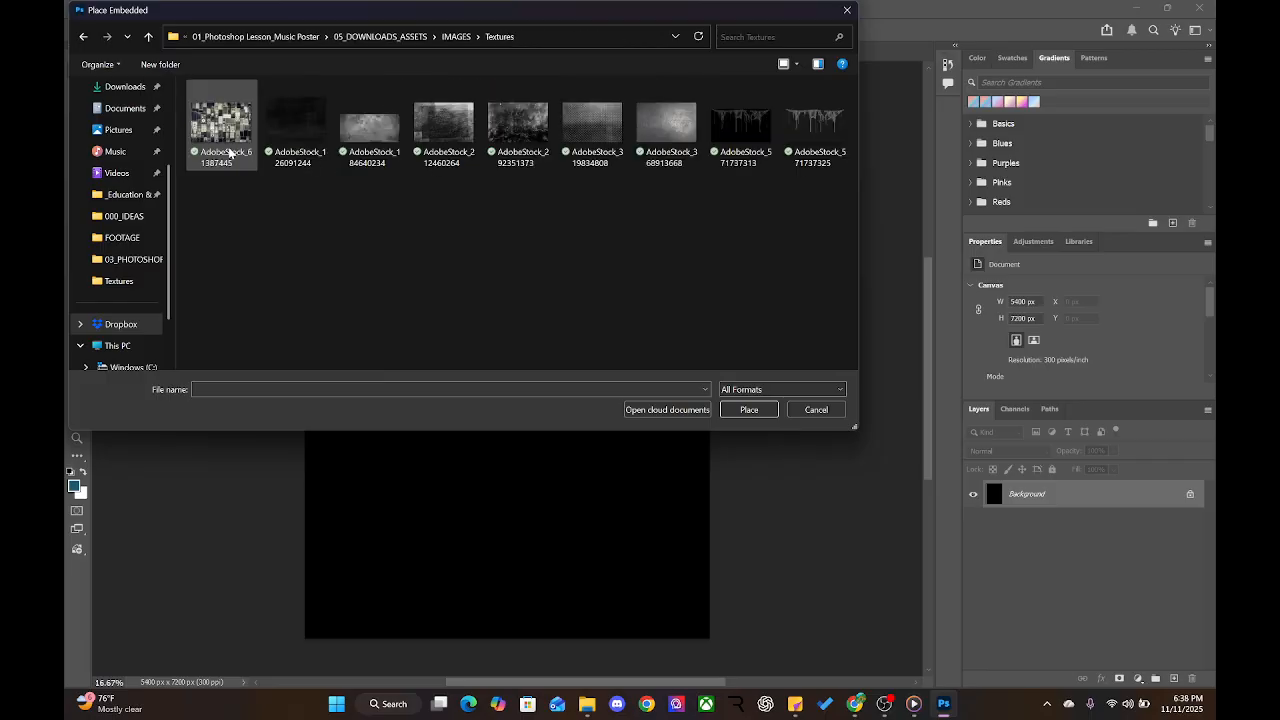
click(616, 160)
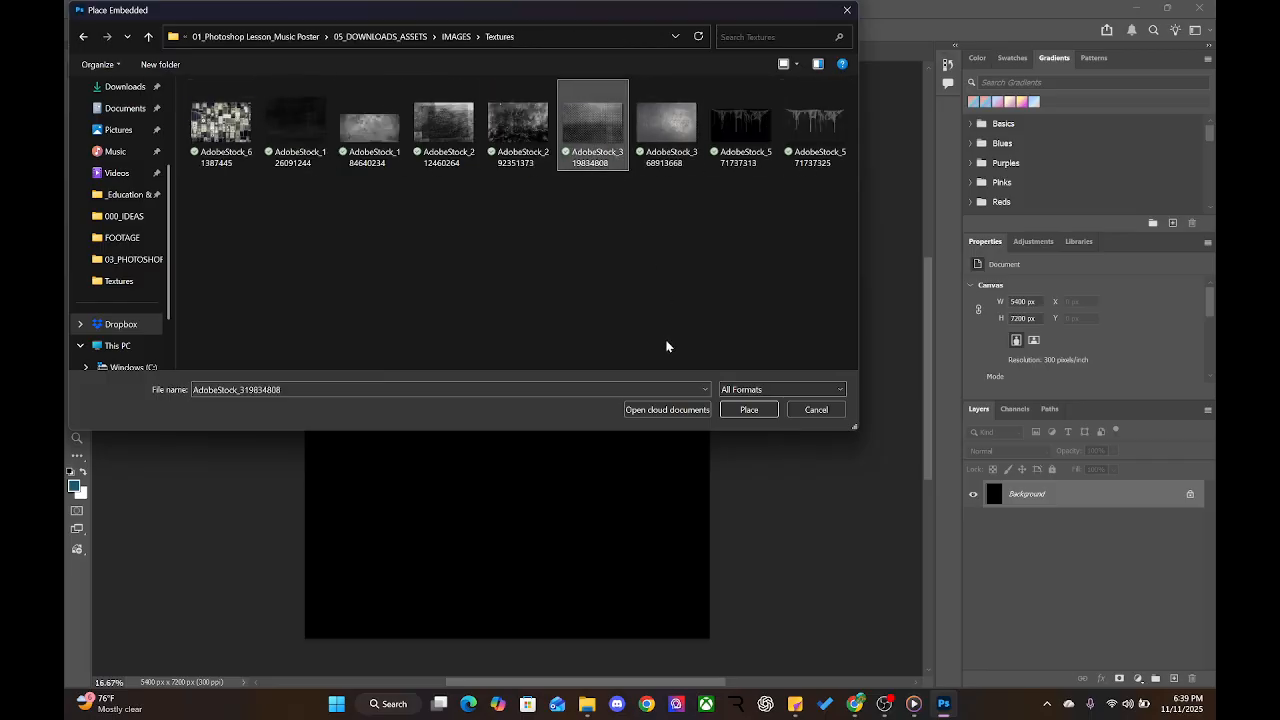
click(749, 410)
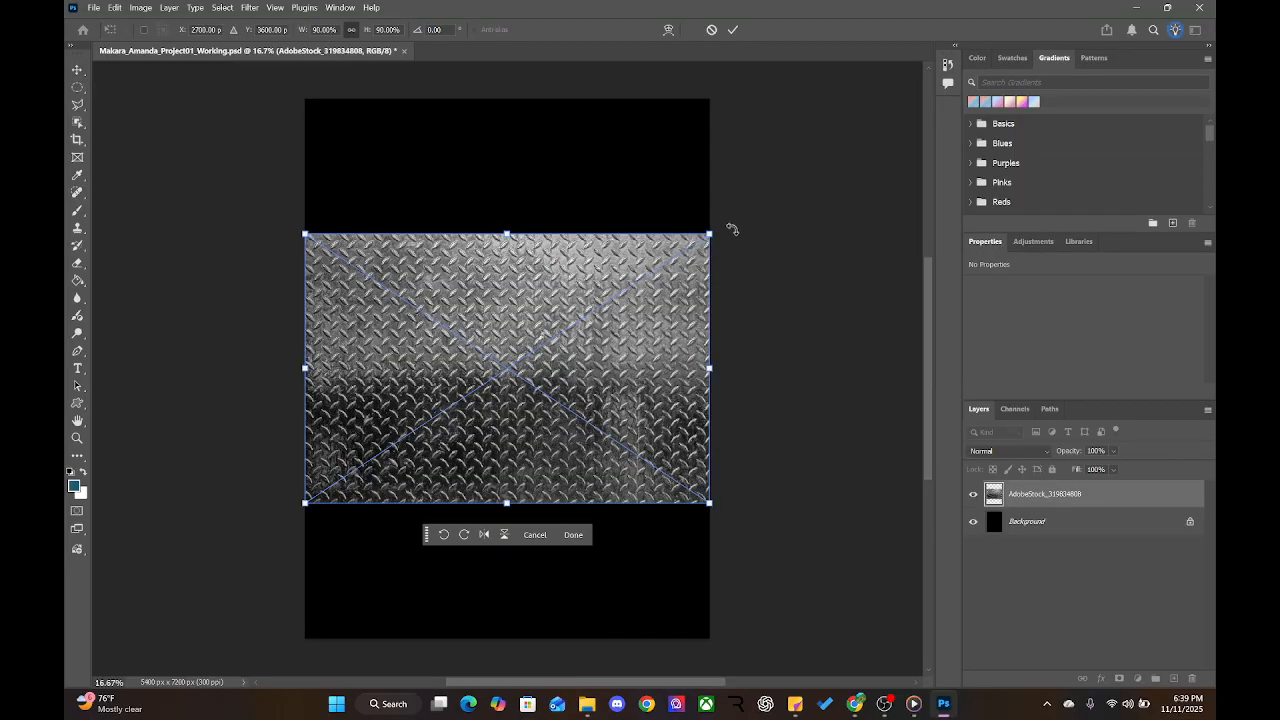
Rotate the placed texture 90° and scale it to about 6098 × 9148 px, then commit
drag(732, 229, 554, 437)
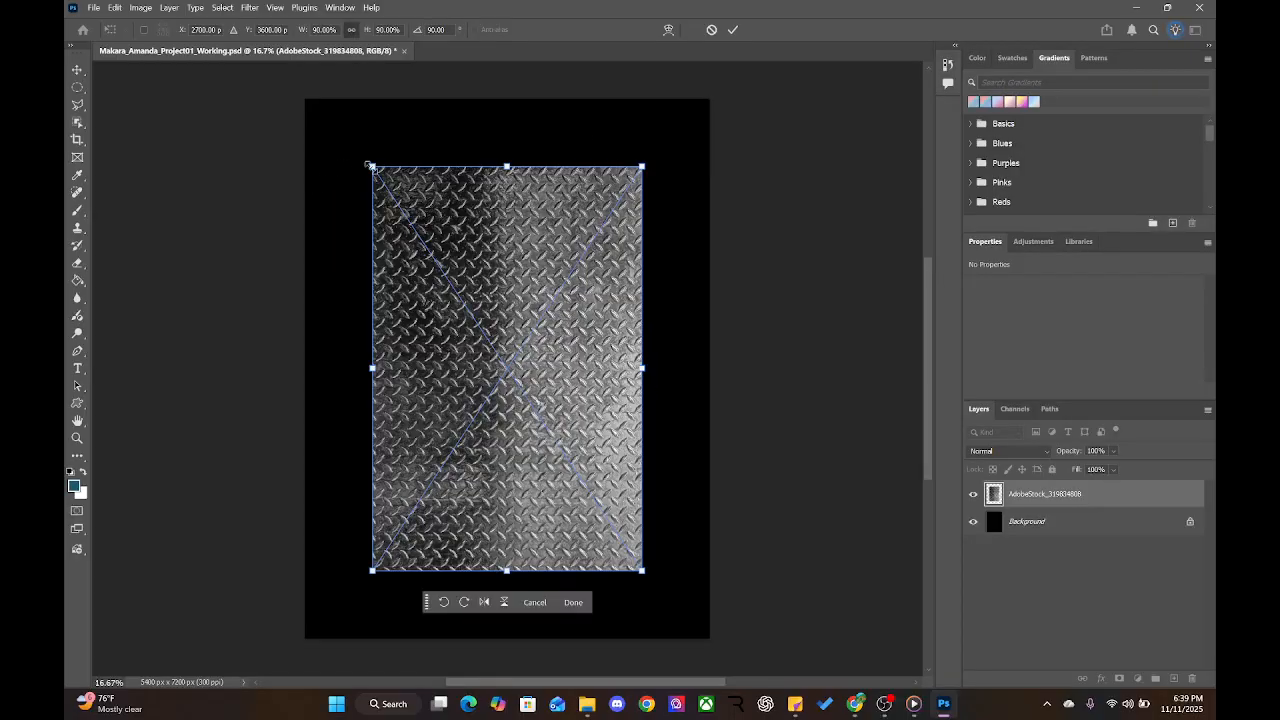
drag(370, 165, 236, 46)
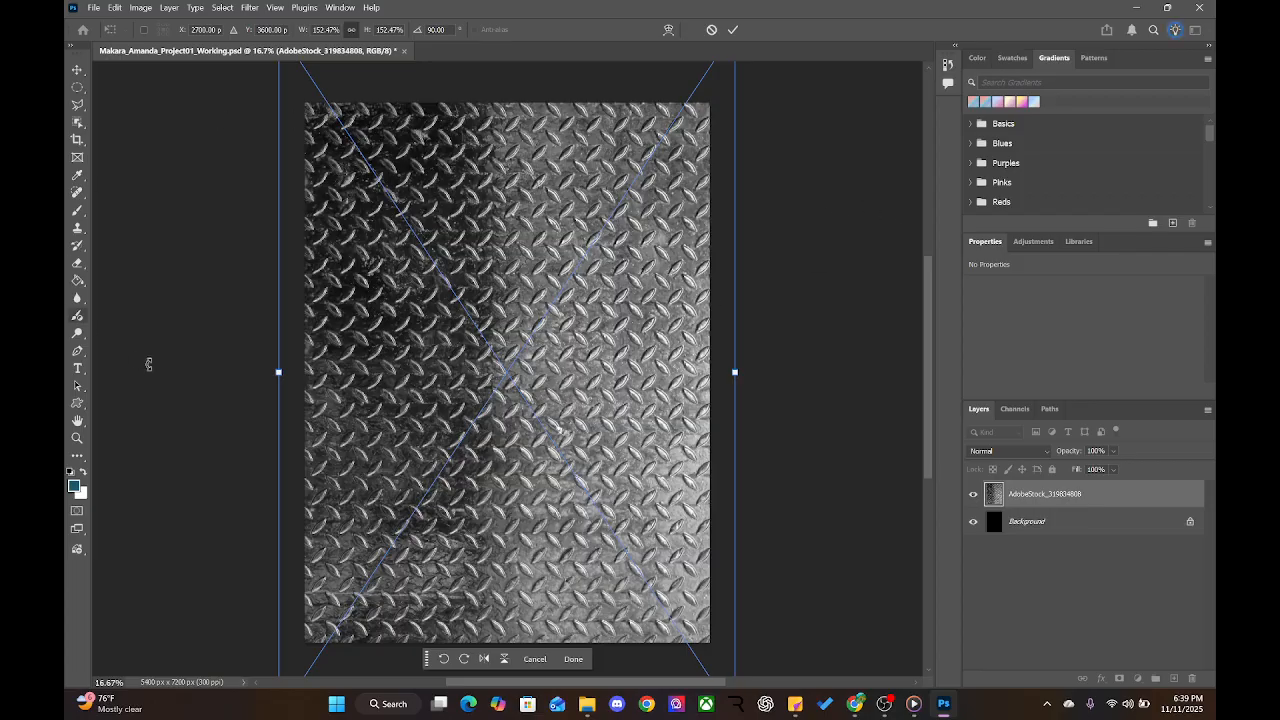
click(77, 69)
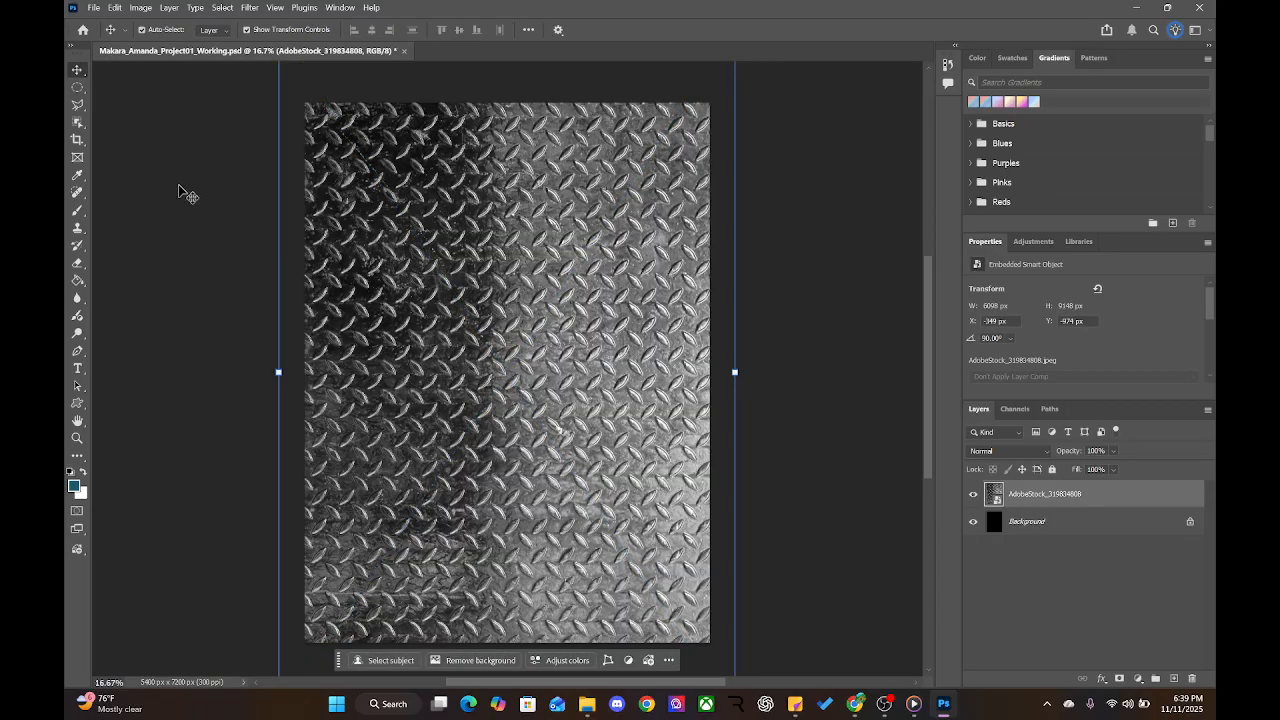
click(179, 185)
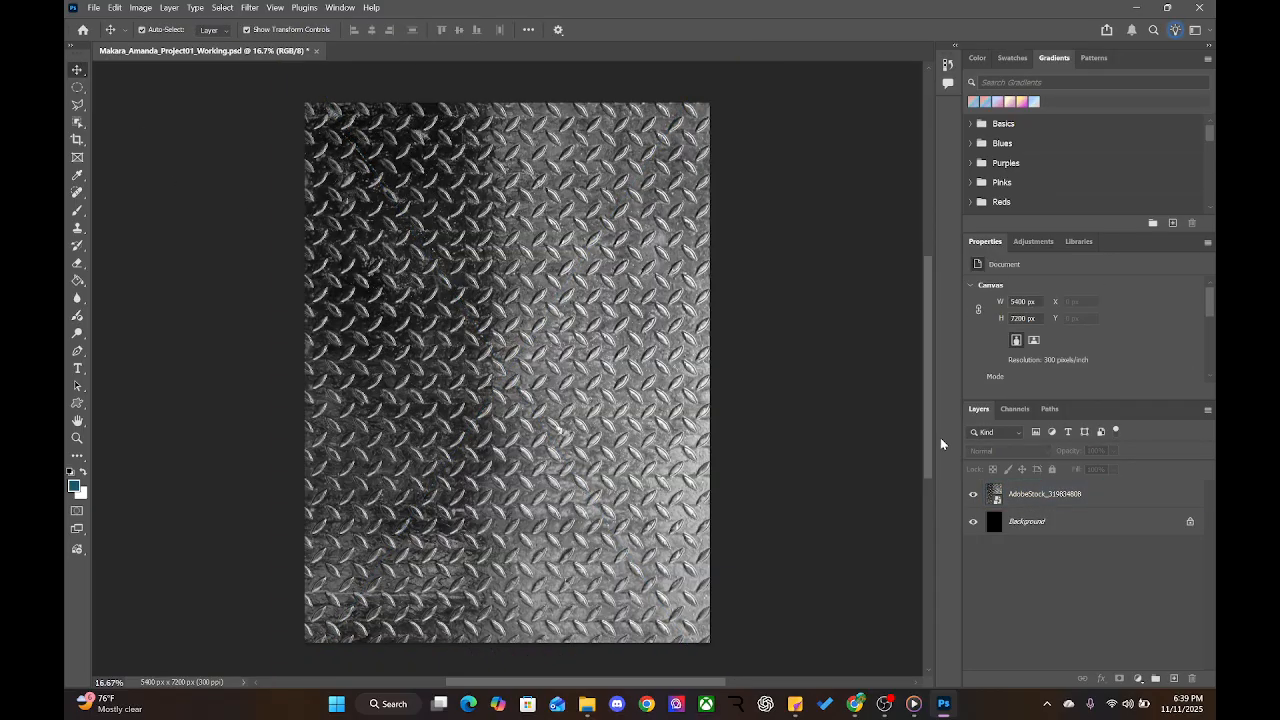
Preview blend modes on the texture layer down through Linear Light, then apply Hard Mix
click(1108, 492)
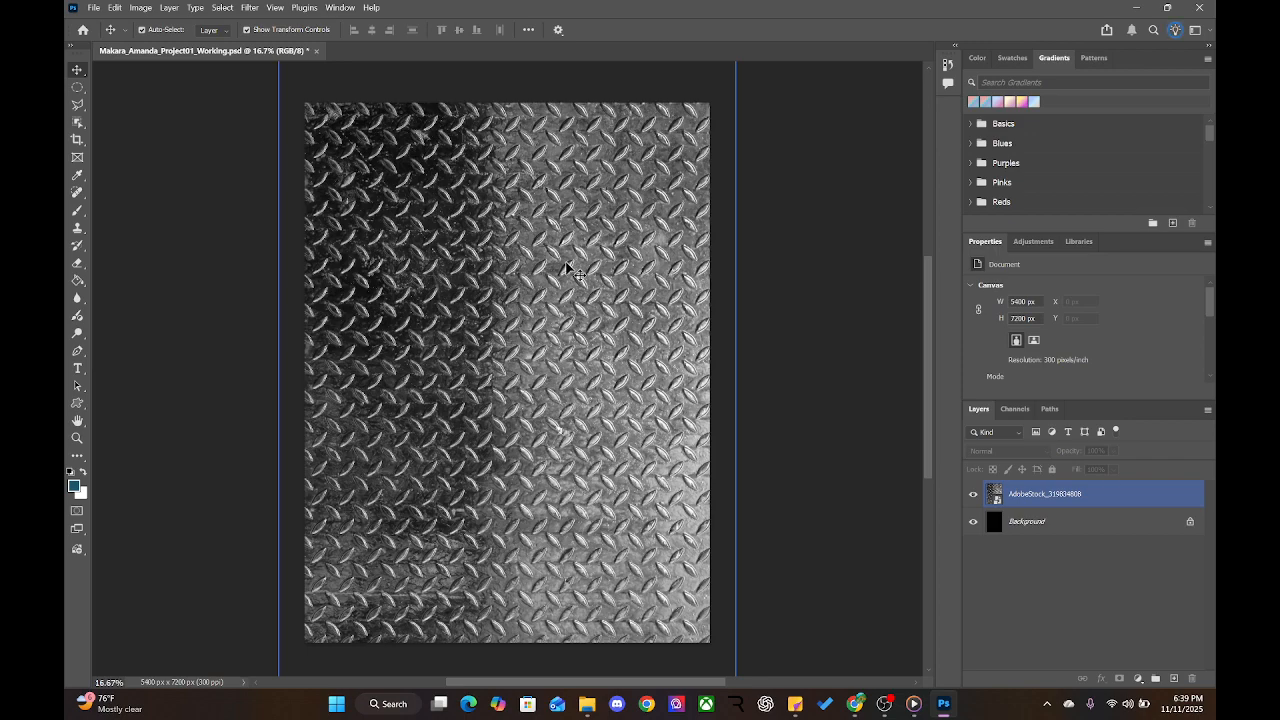
click(1030, 496)
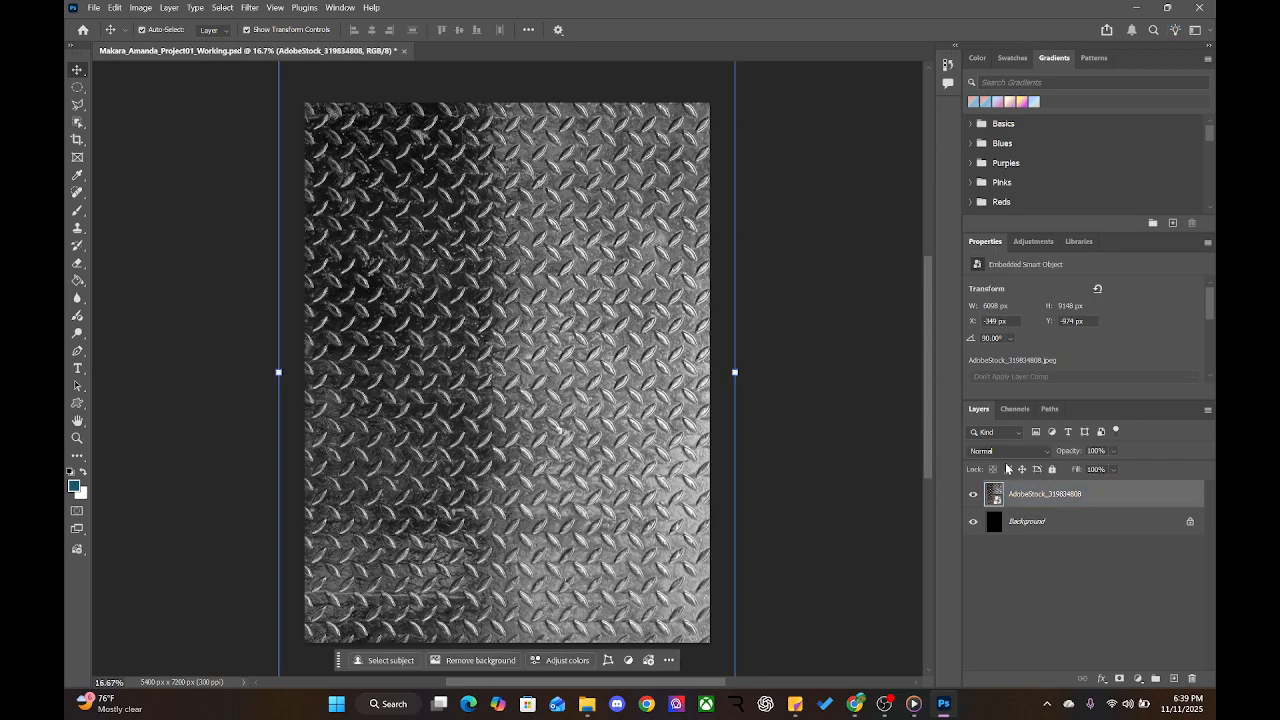
click(1005, 450)
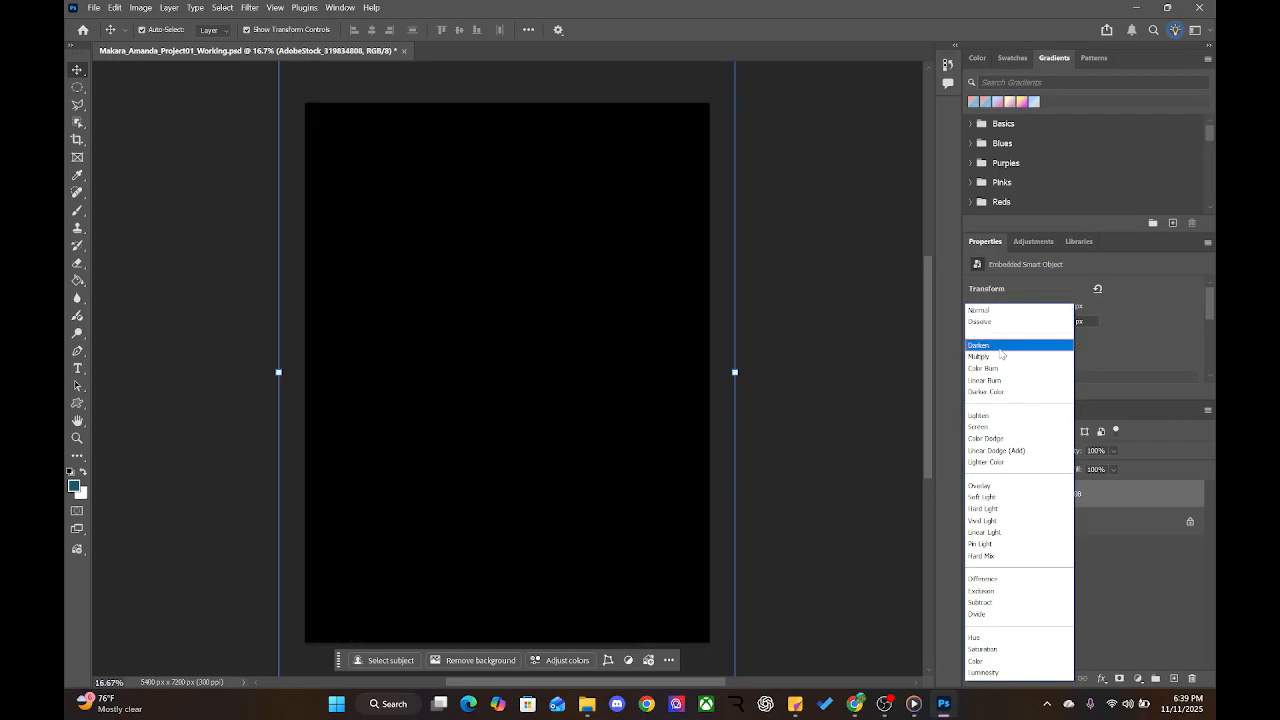
key(Down)
key(Down)
key(Down)
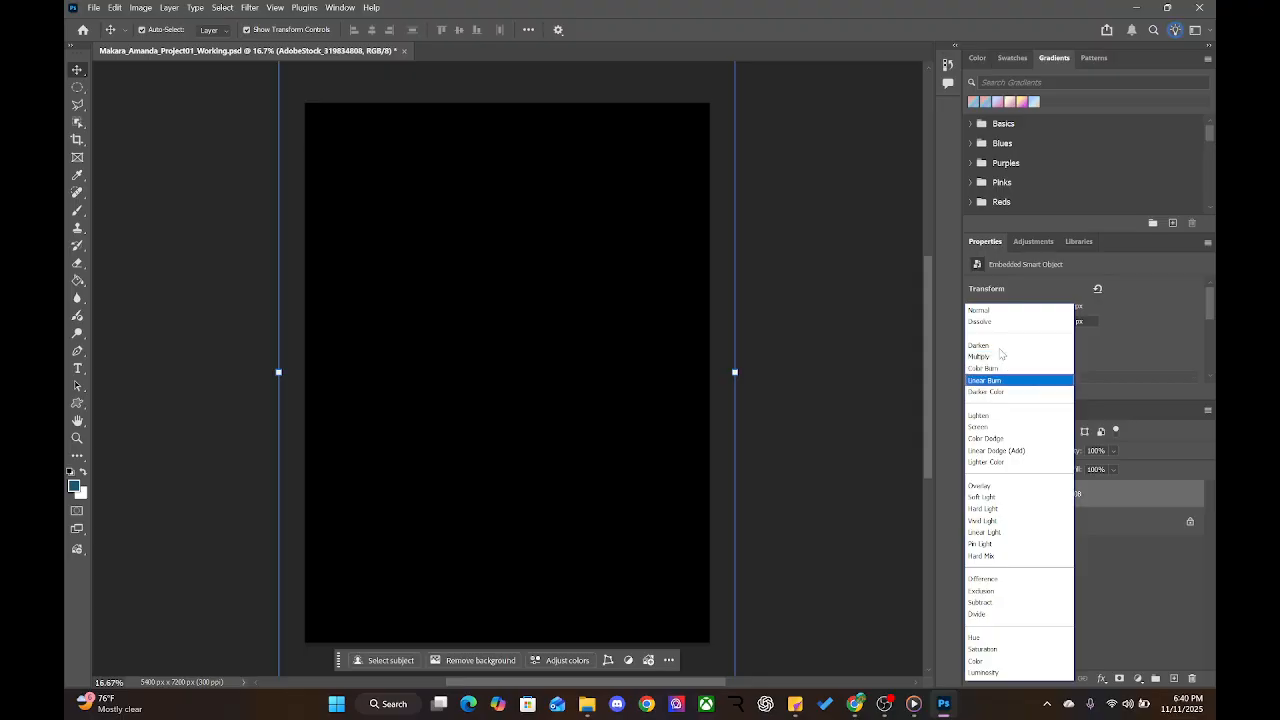
key(Down)
key(Down)
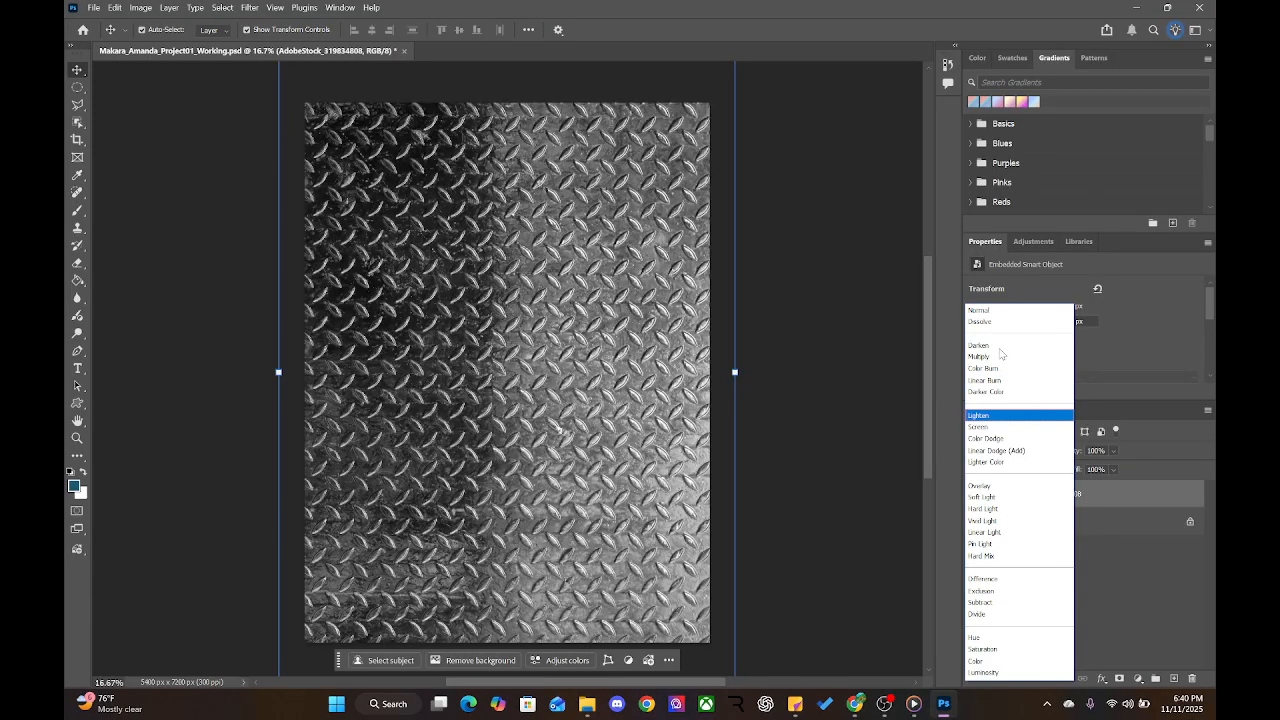
key(Down)
key(Down)
key(Down)
key(Down)
key(Down)
key(Down)
key(Down)
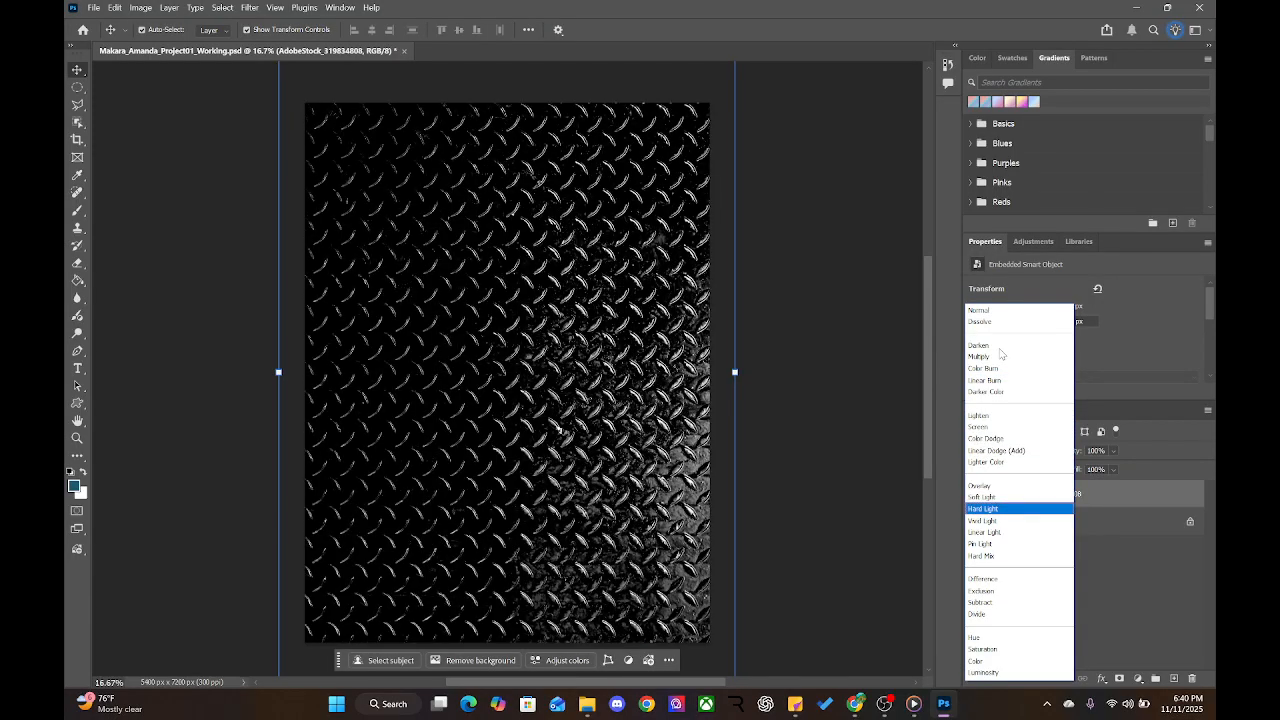
key(Down)
key(Down)
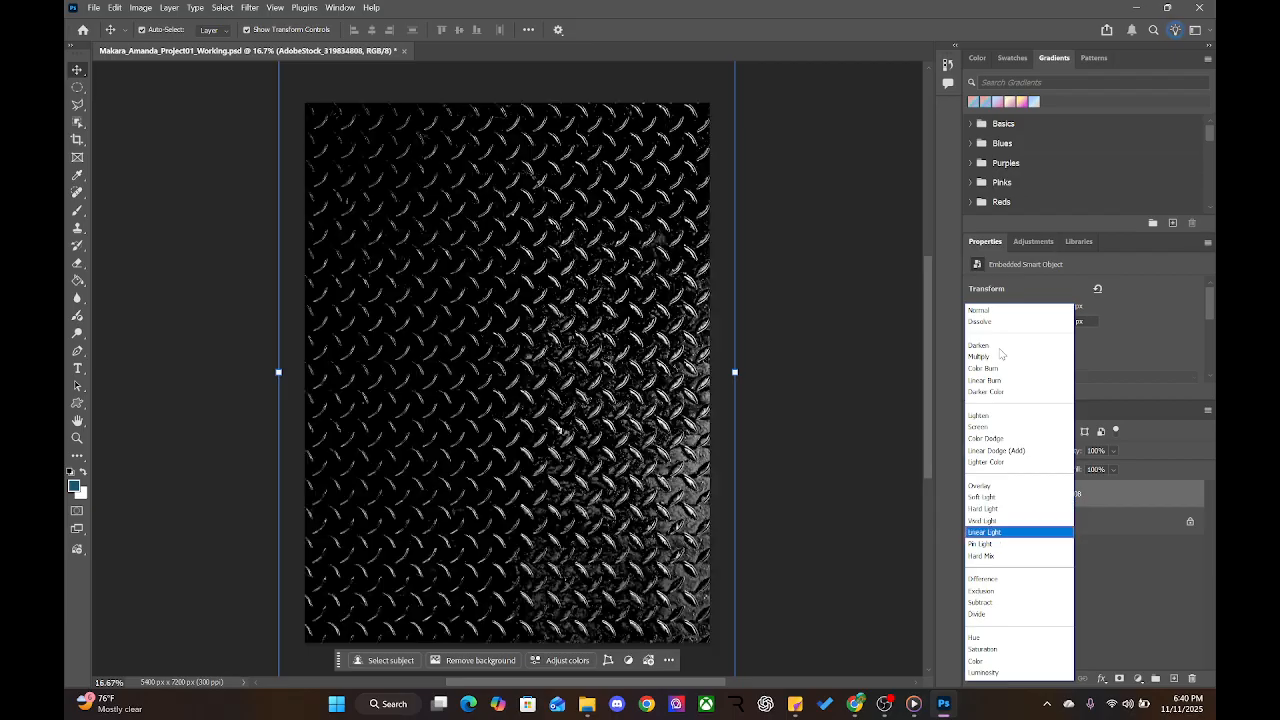
key(Down)
key(Down)
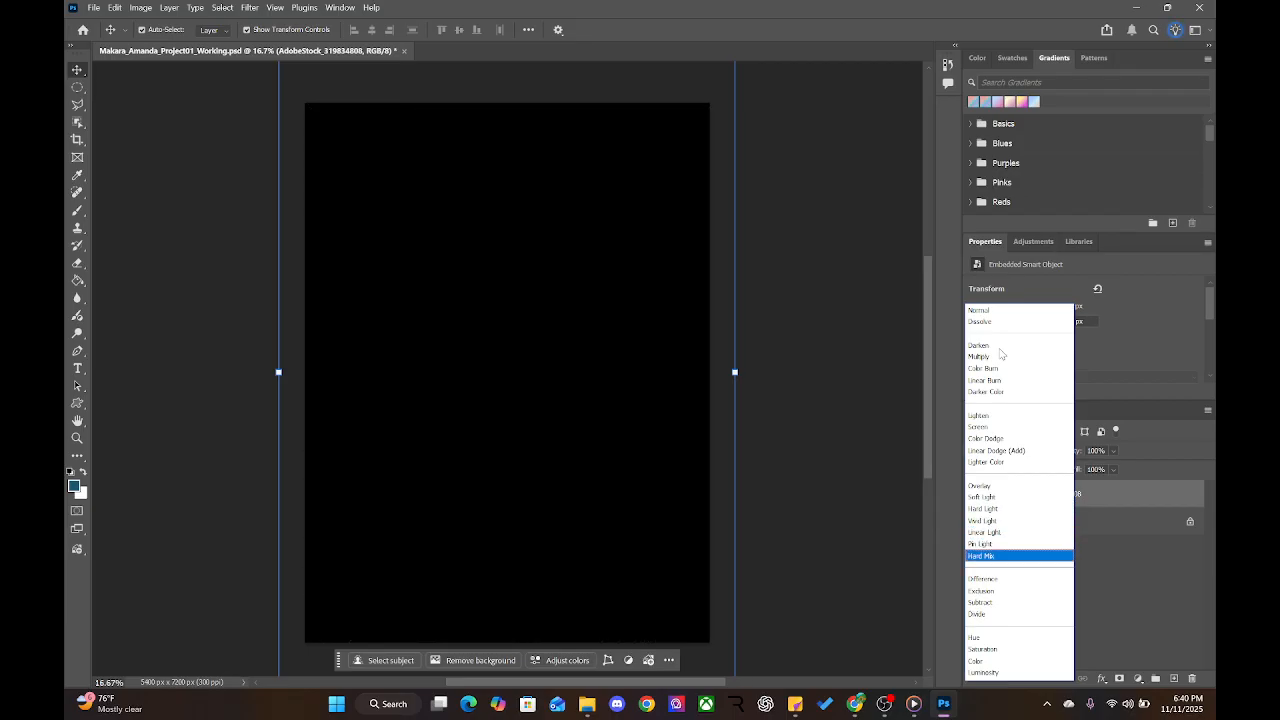
click(1168, 575)
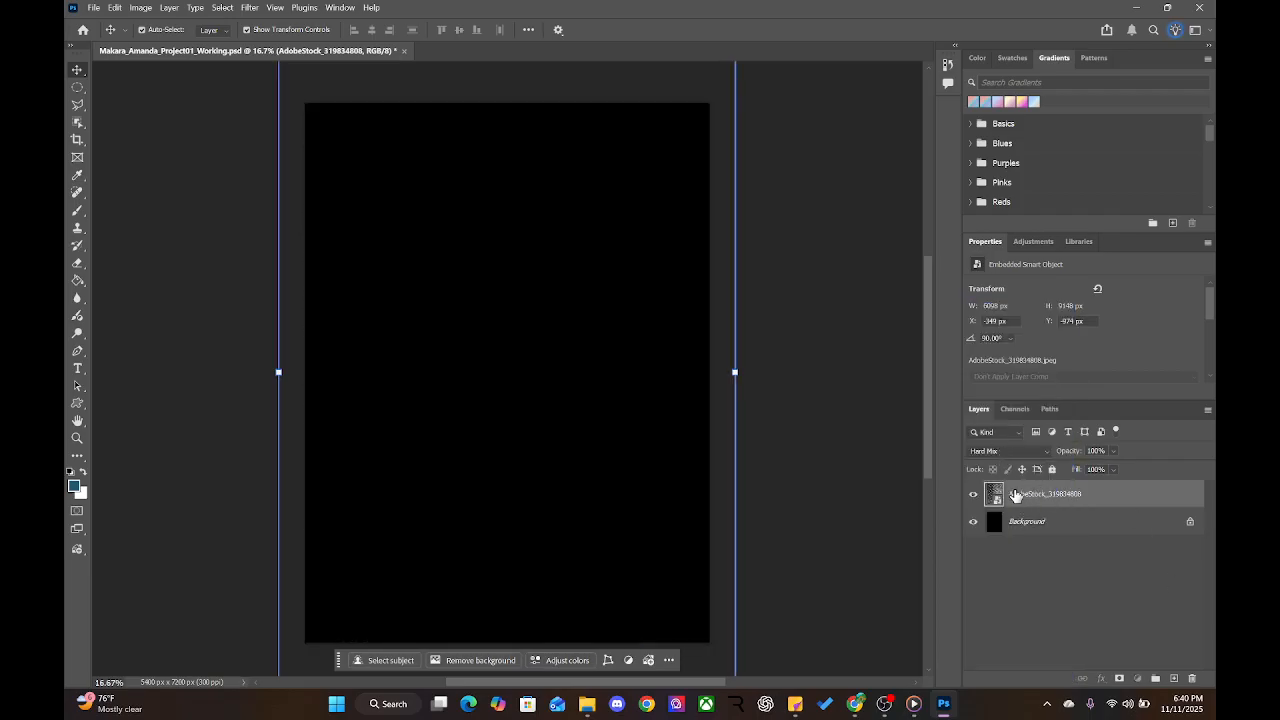
Start editing the texture layer's name, then exit the edit without changes
double_click(1014, 493)
click(1087, 493)
click(1103, 522)
click(1065, 496)
Prefix the texture layer name with 'Metal texture'
double_click(1030, 497)
key(Return)
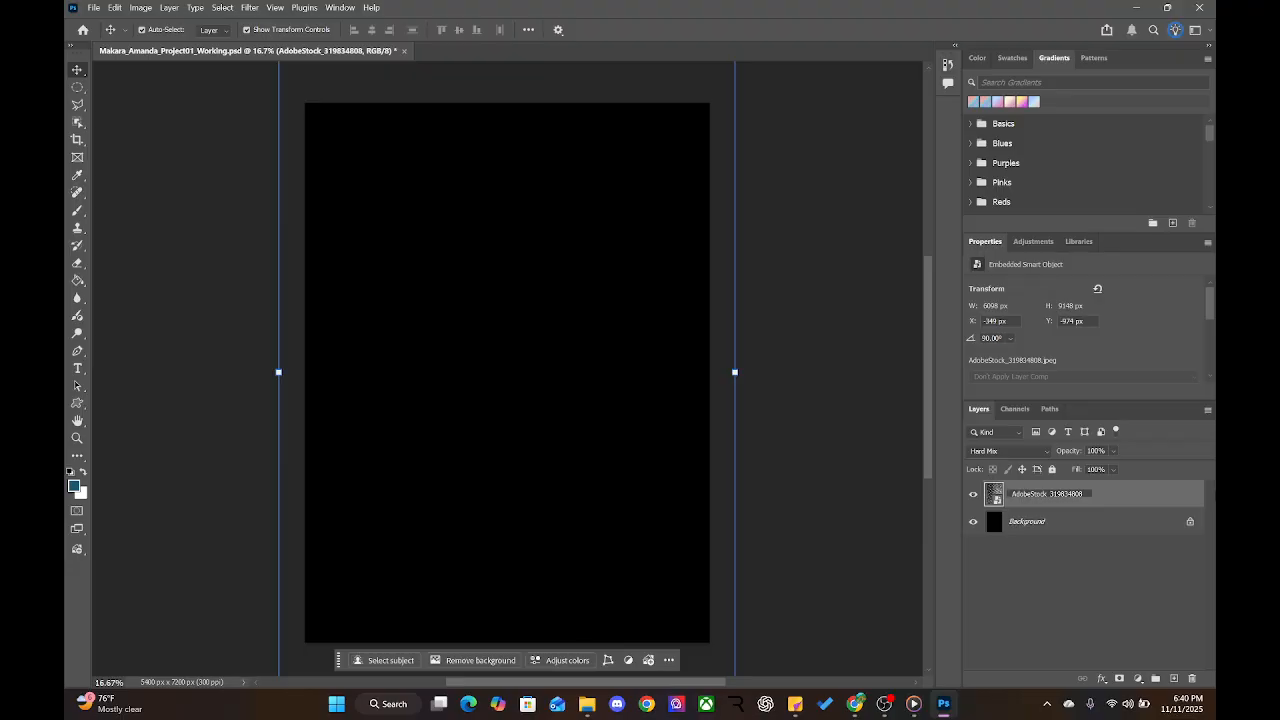
text(Metal texture_)
click(1125, 564)
click(1046, 500)
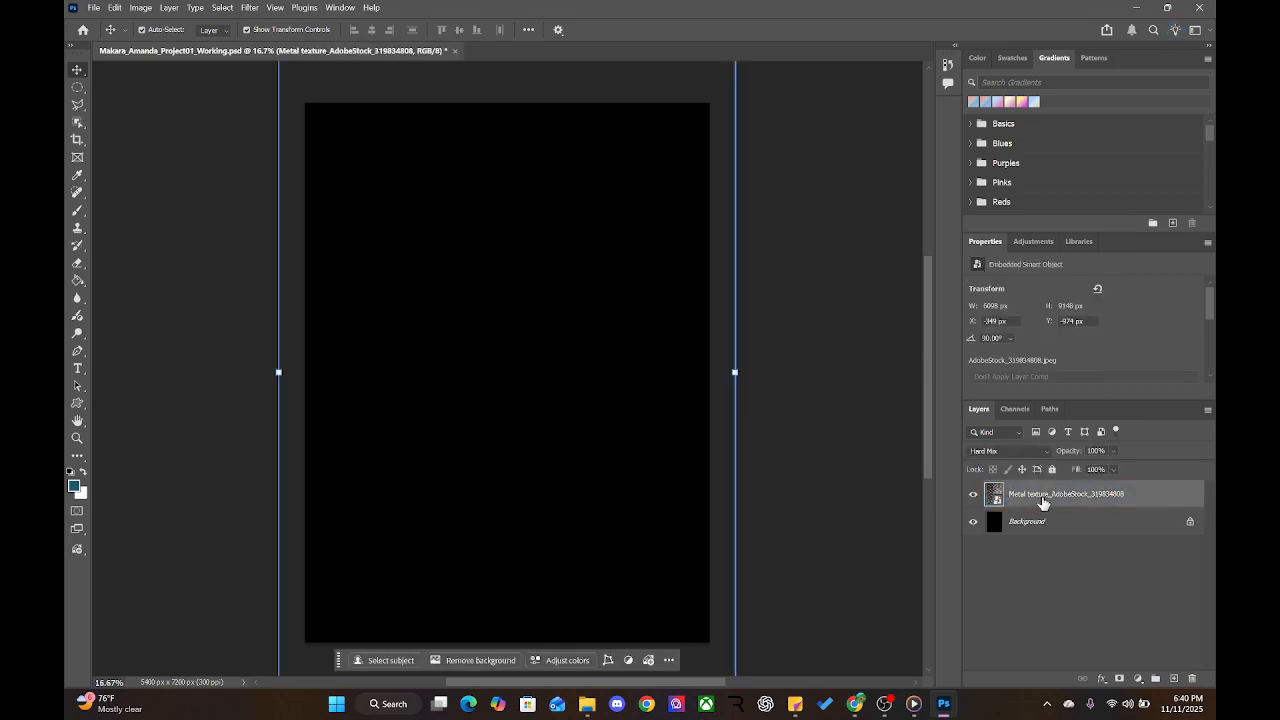
Reopen the layer name, select its AdobeStock_319834808 part, and keep the name unchanged
double_click(1043, 495)
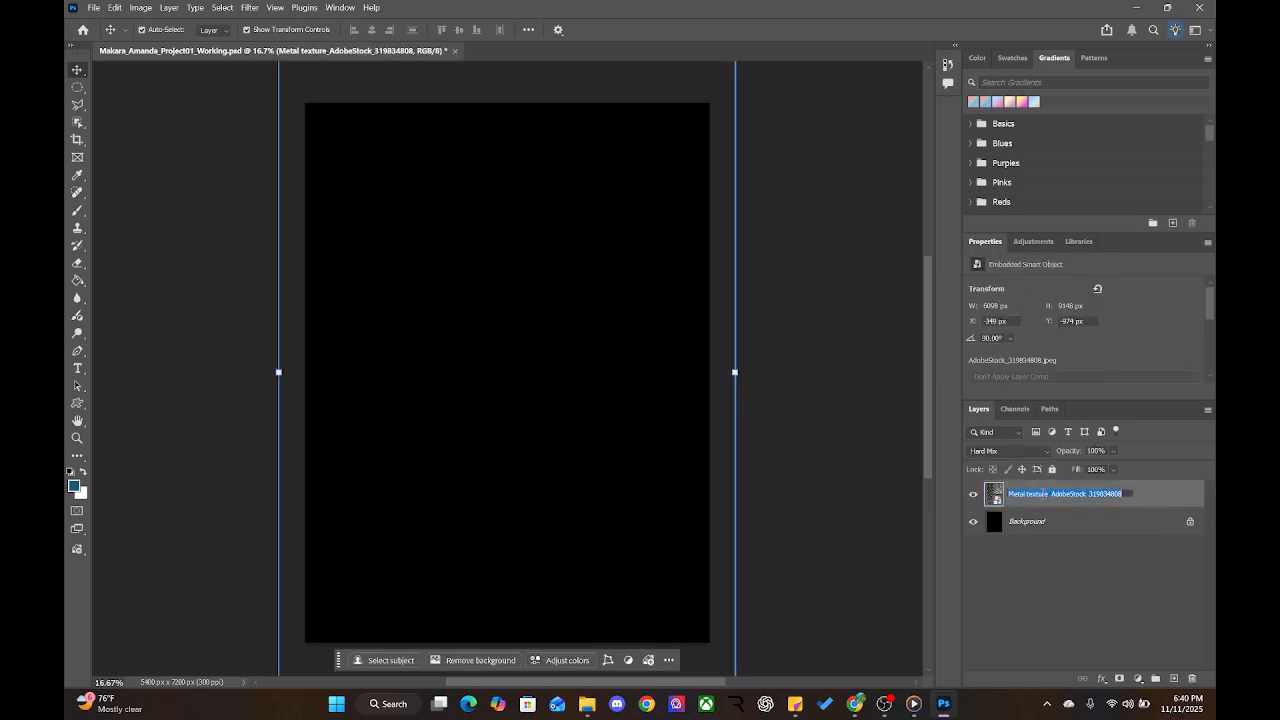
click(1132, 493)
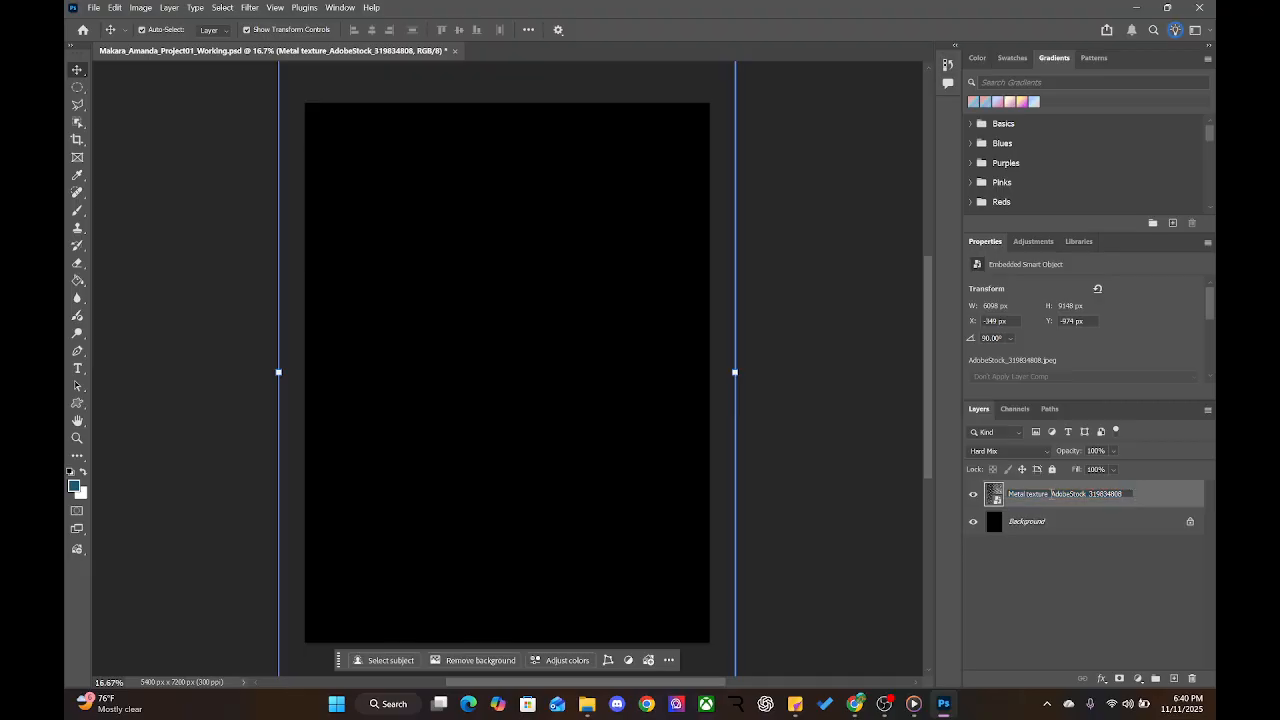
drag(1050, 493, 1138, 498)
click(1011, 524)
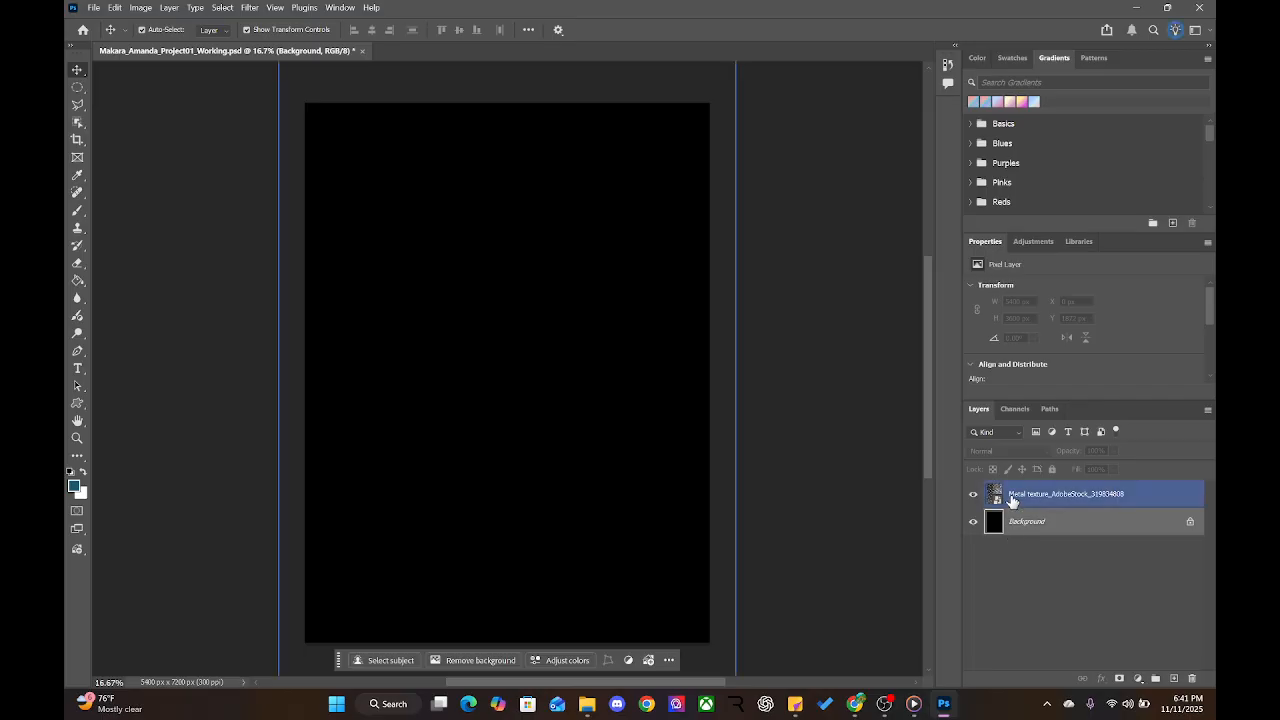
click(1141, 500)
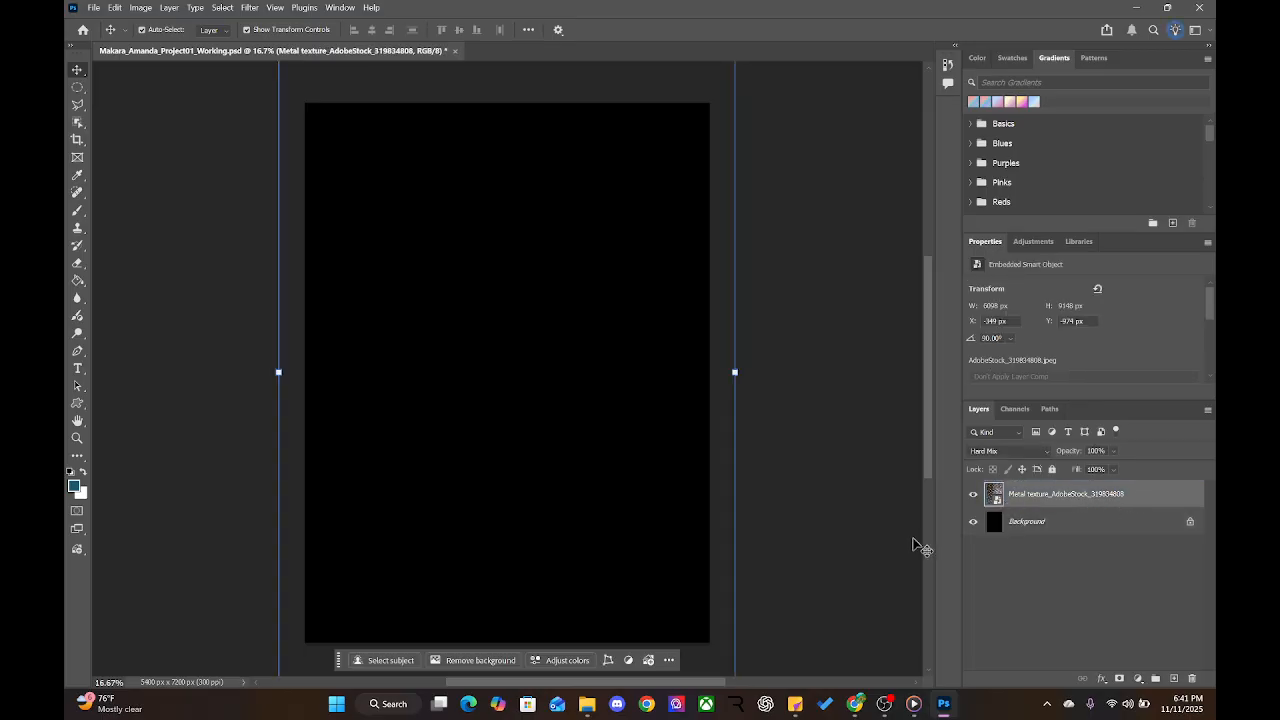
click(797, 706)
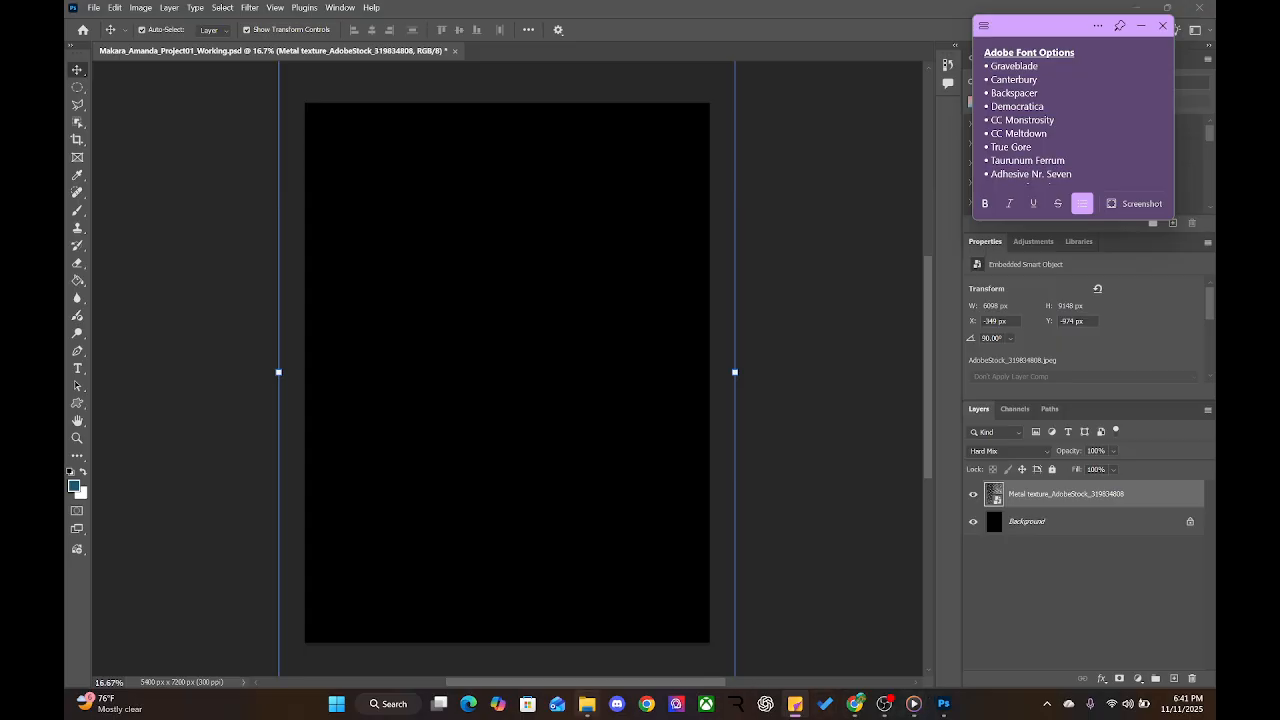
click(587, 704)
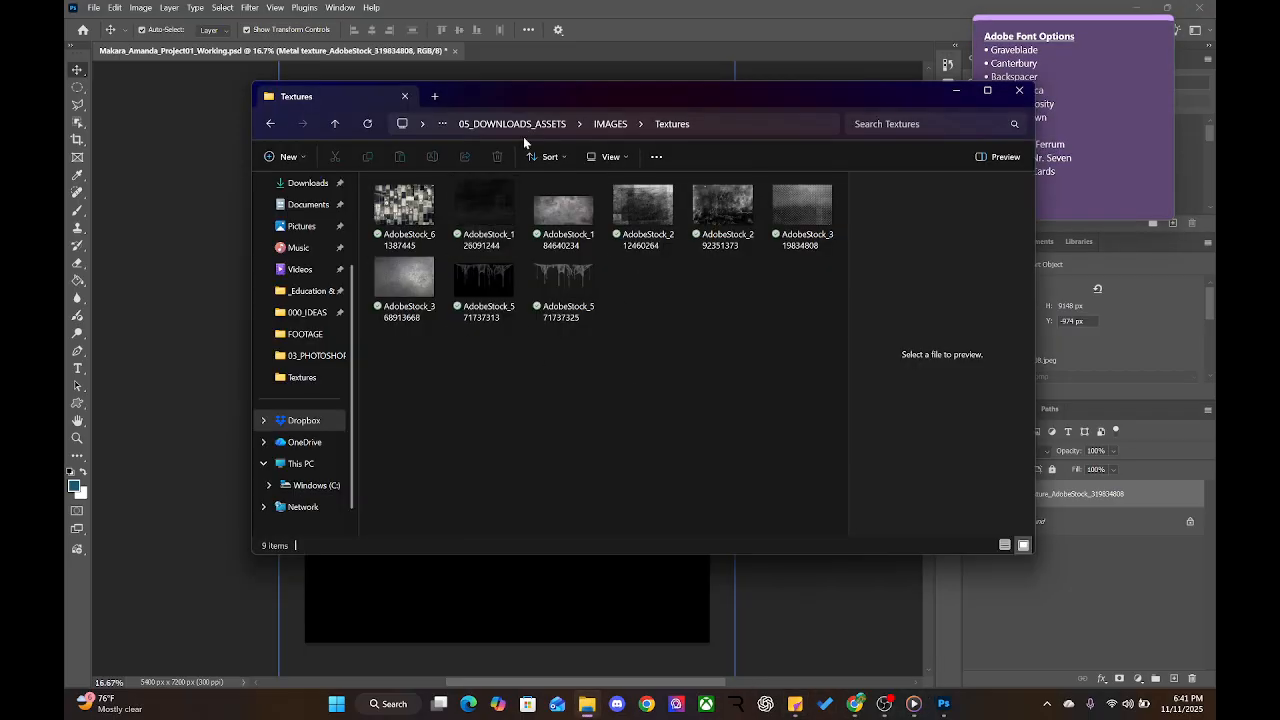
click(610, 123)
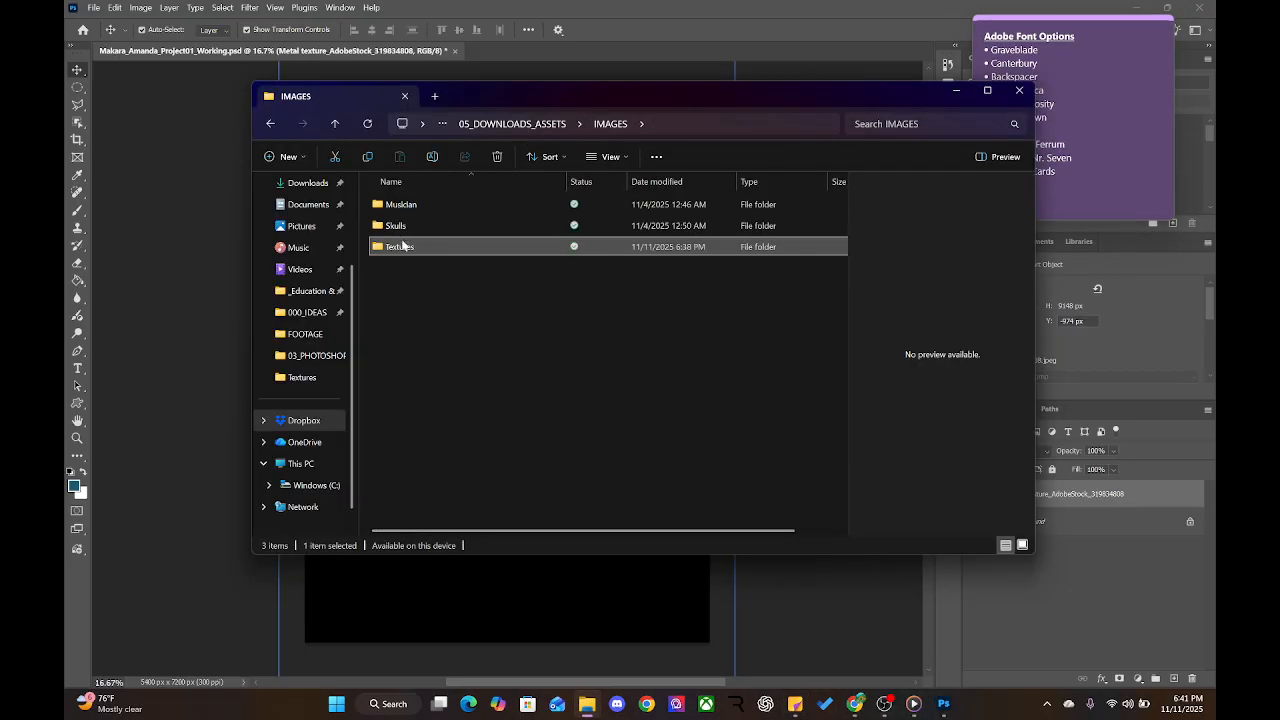
double_click(413, 249)
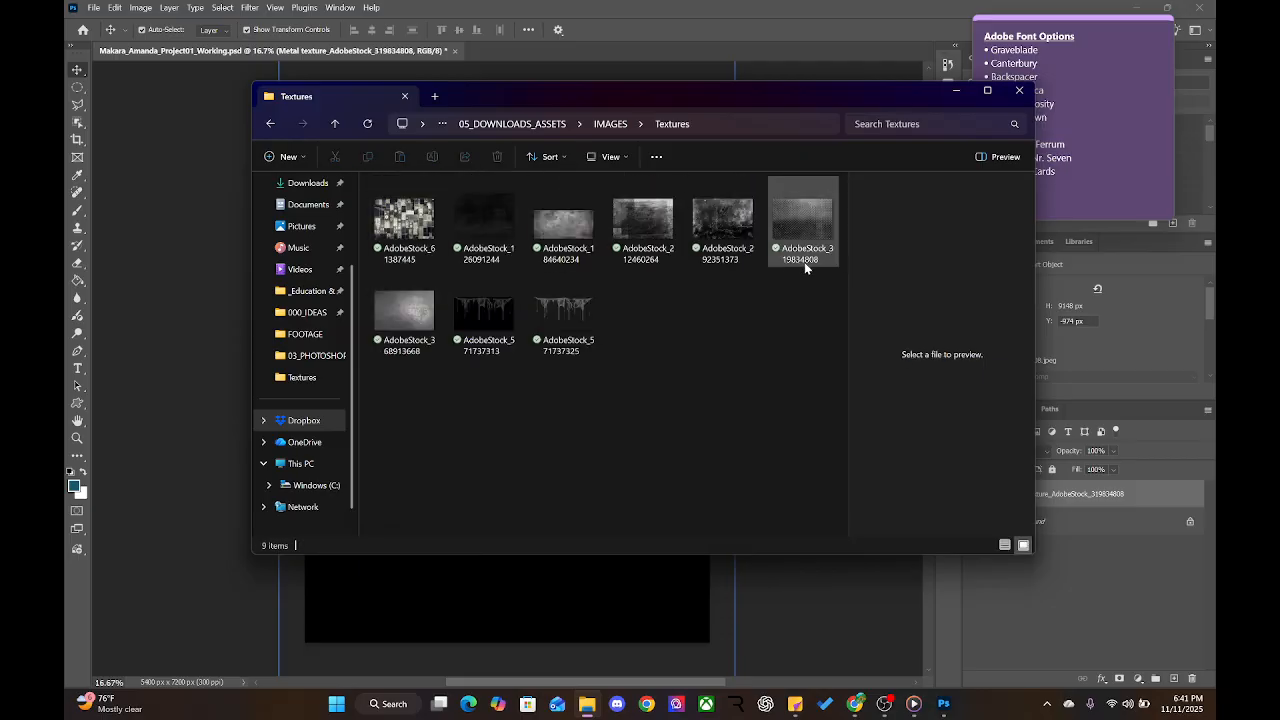
click(767, 8)
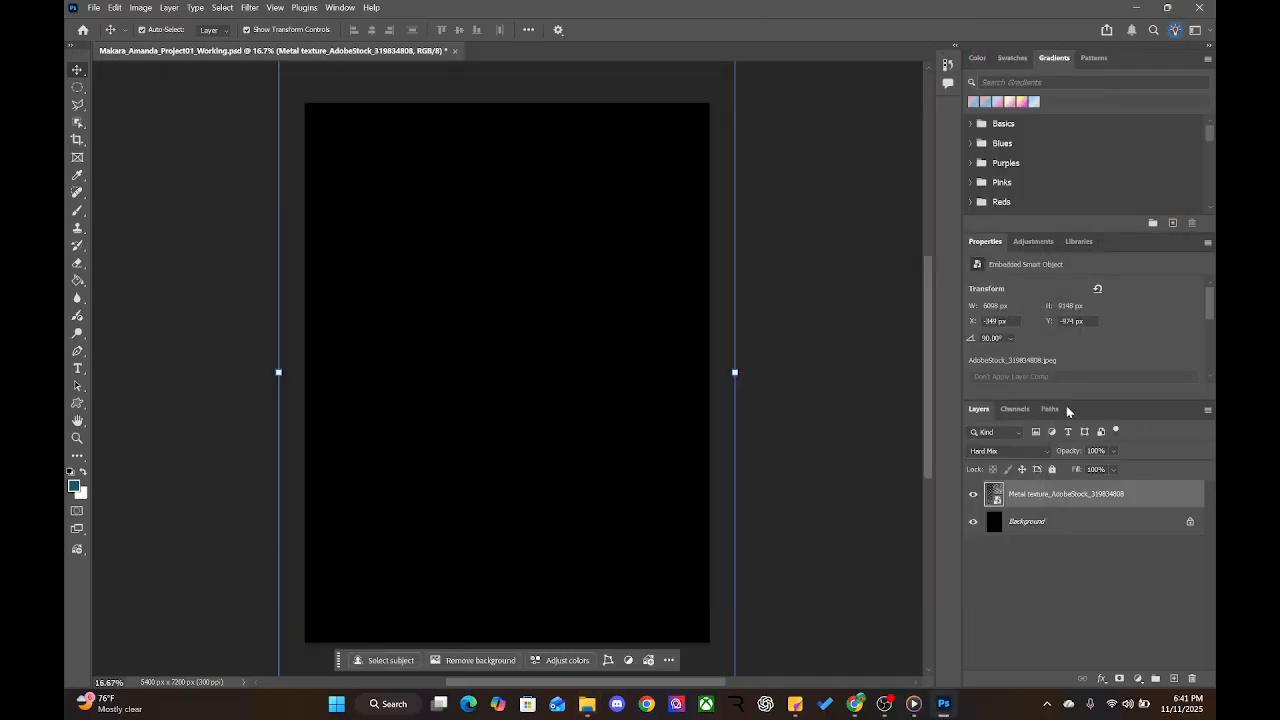
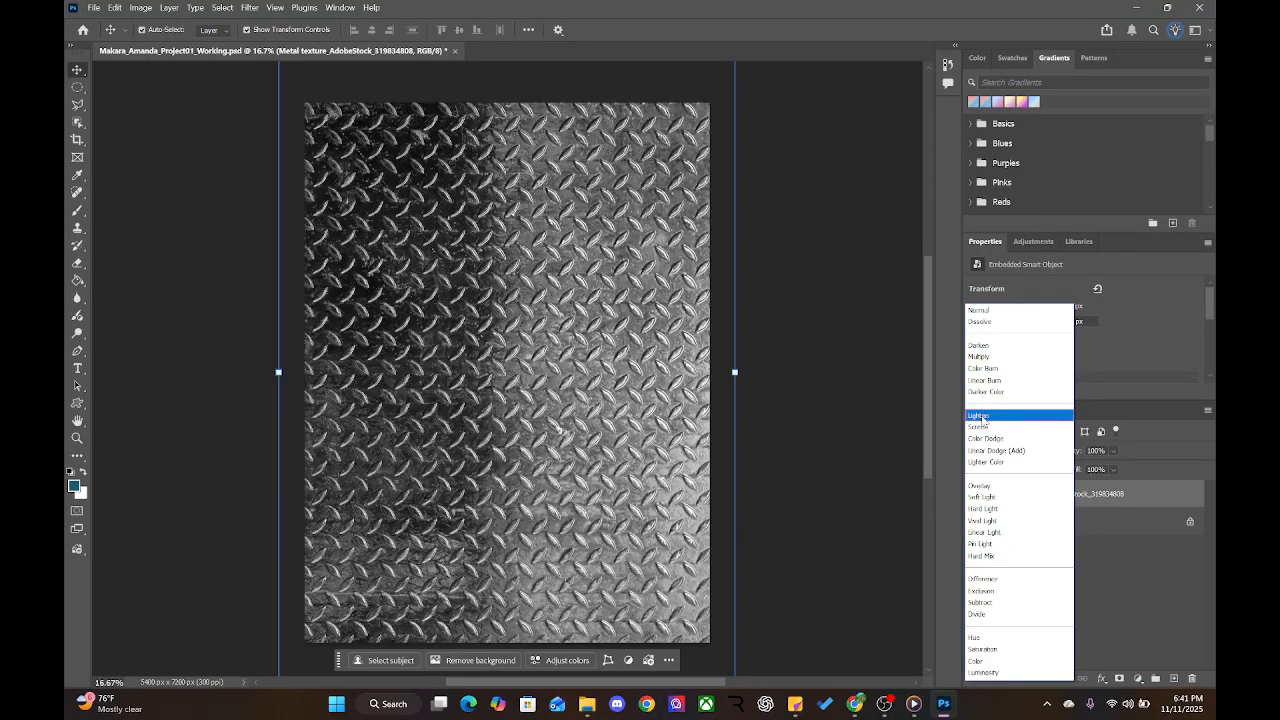
Preview Soft Light, Vivid Light, Linear Light, Pin Light, Hard Mix and other blend modes on the metal texture
key(Down)
key(Down)
key(Down)
key(Down)
key(Down)
key(Down)
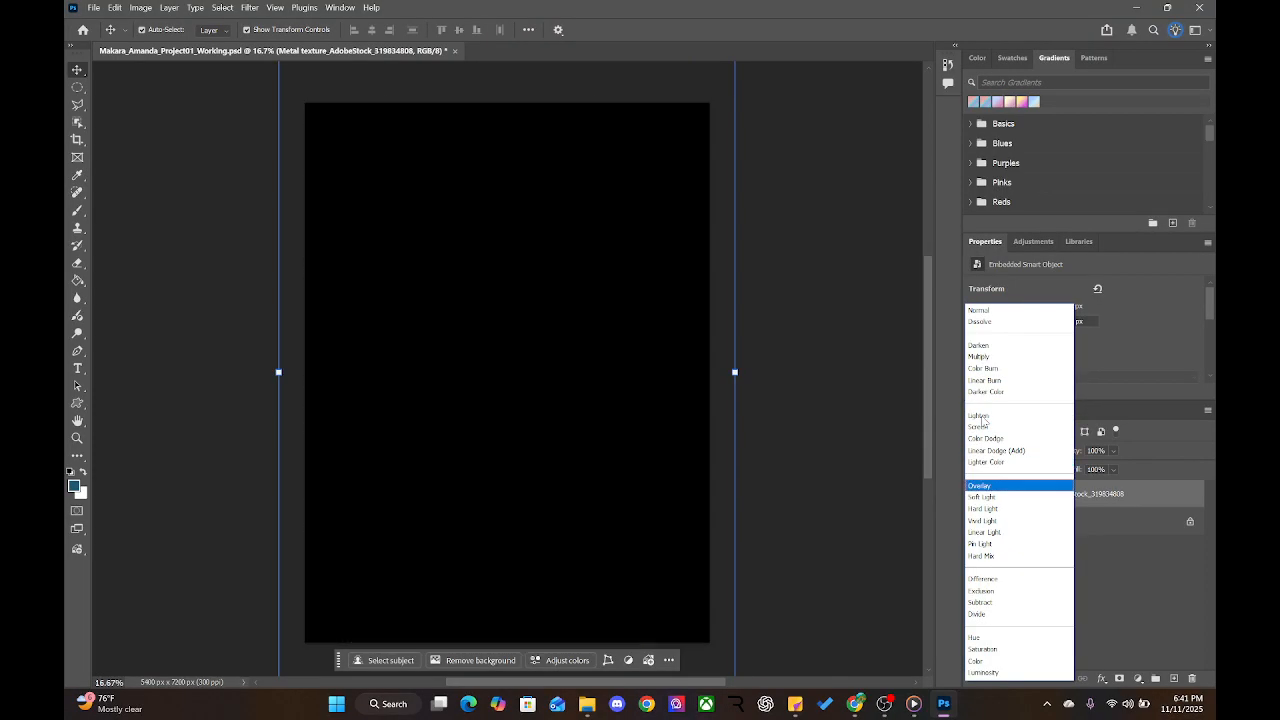
key(Down)
key(Down)
key(Down)
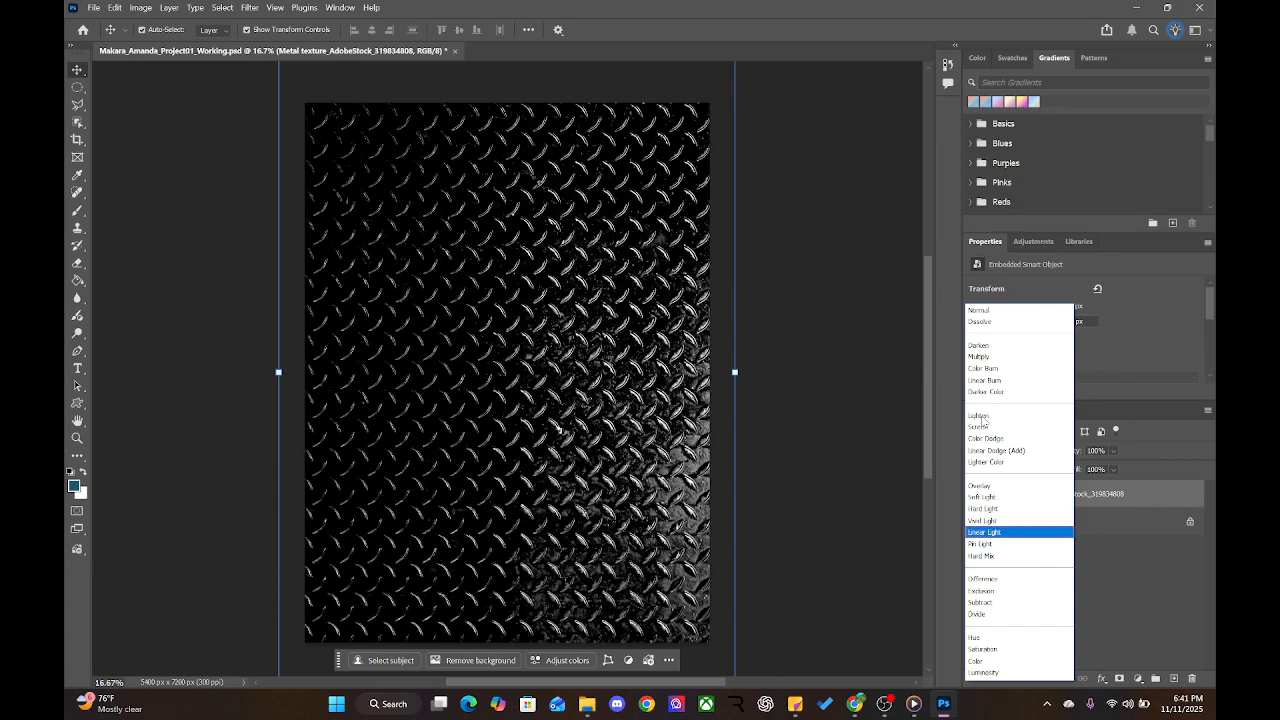
key(Down)
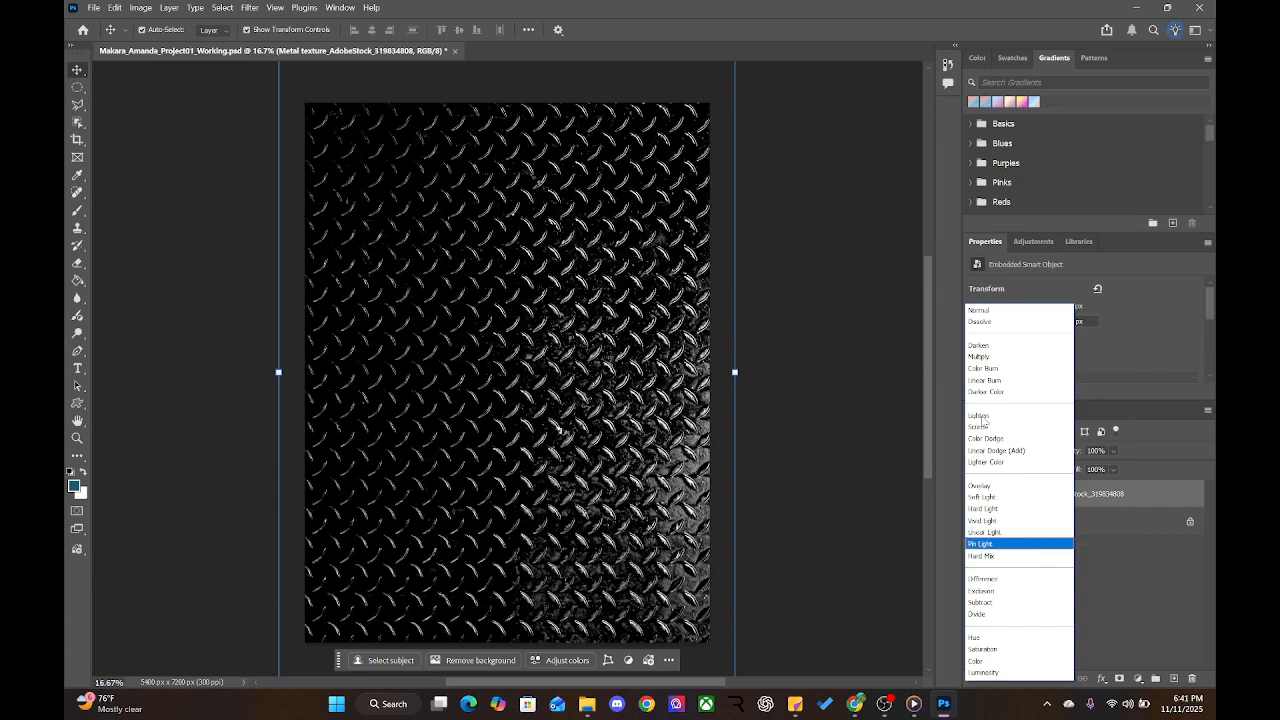
key(Down)
key(Down)
key(Down)
key(Down)
key(Down)
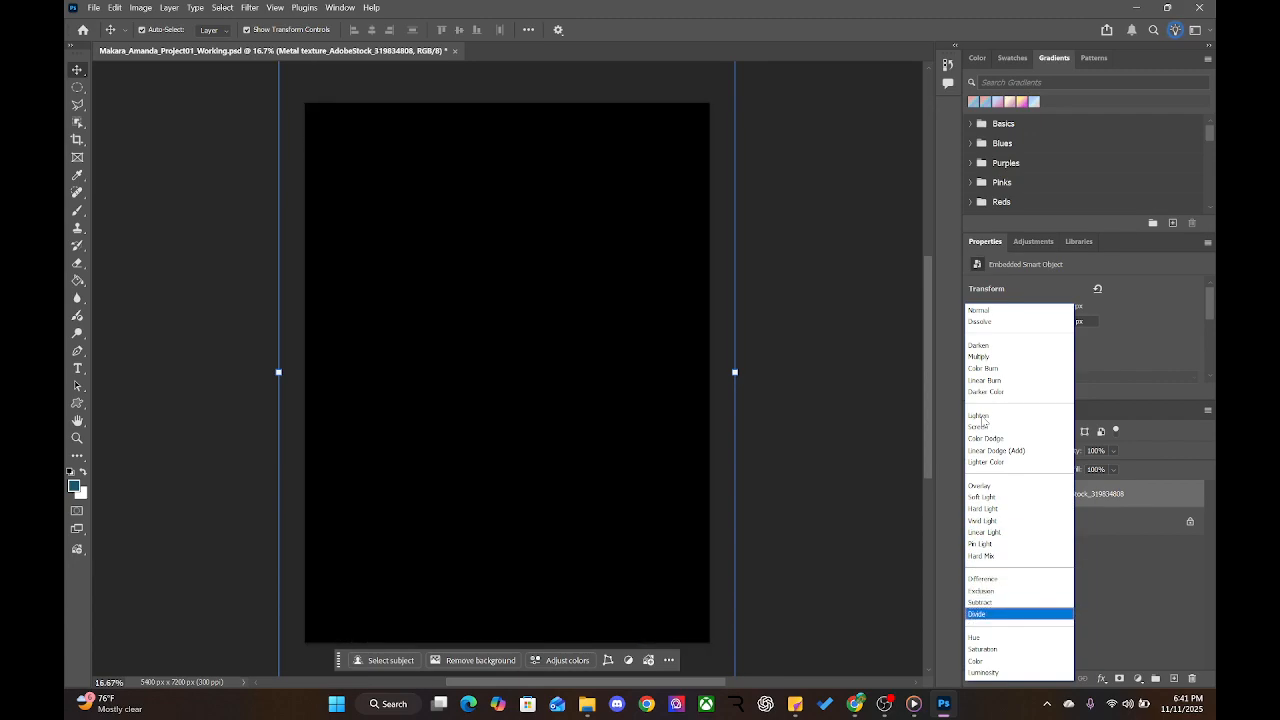
key(Down)
key(Down)
key(Down)
key(Down)
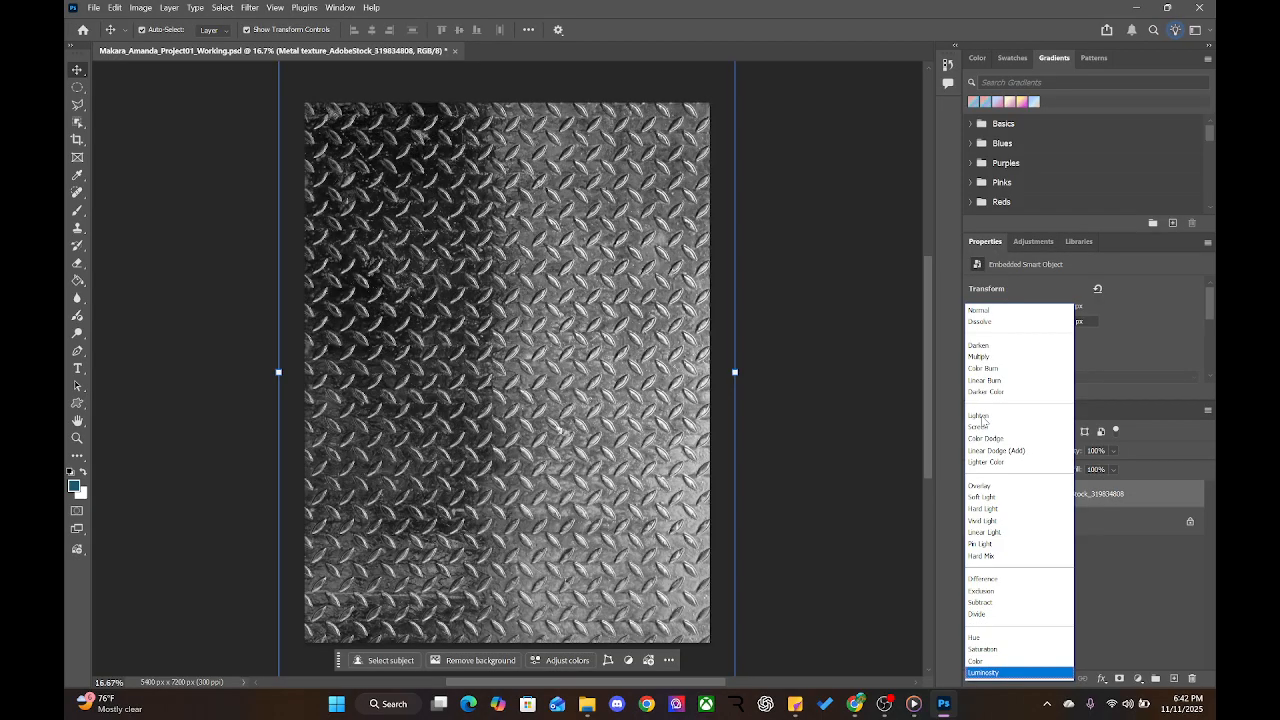
key(Up)
key(Up)
key(Up)
key(Up)
key(Up)
key(Up)
key(Up)
key(Up)
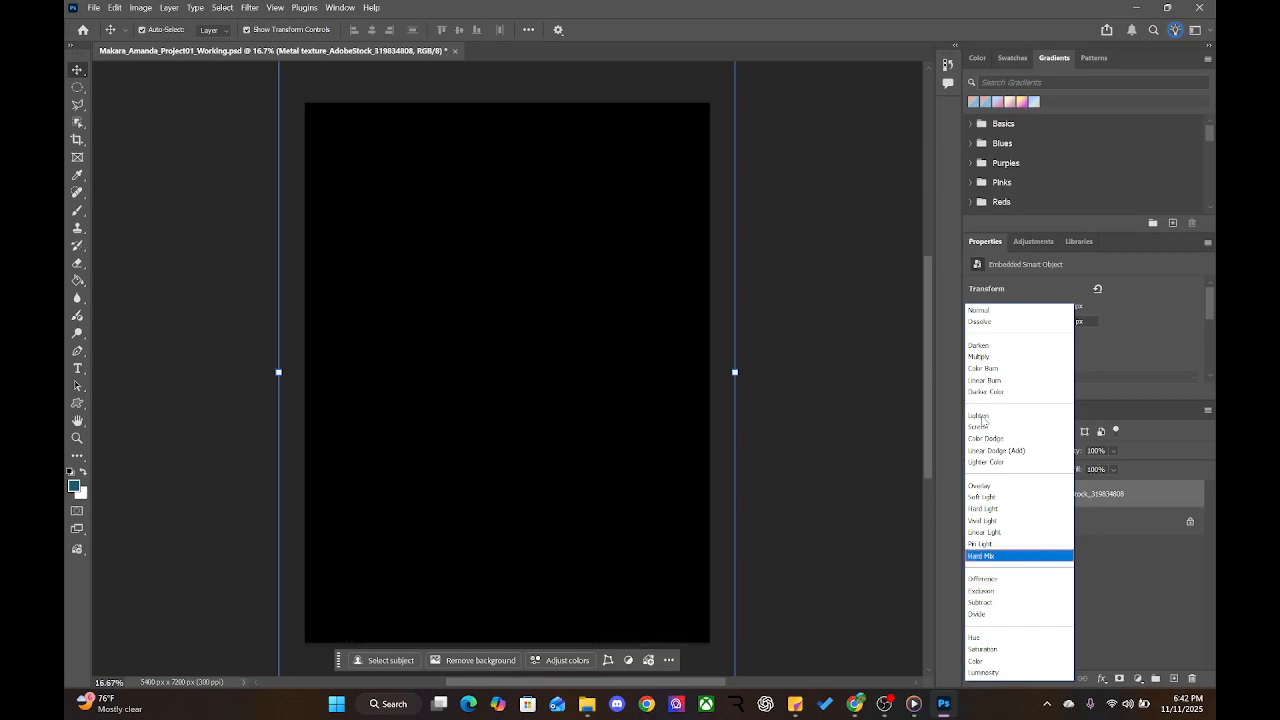
key(Up)
key(Up)
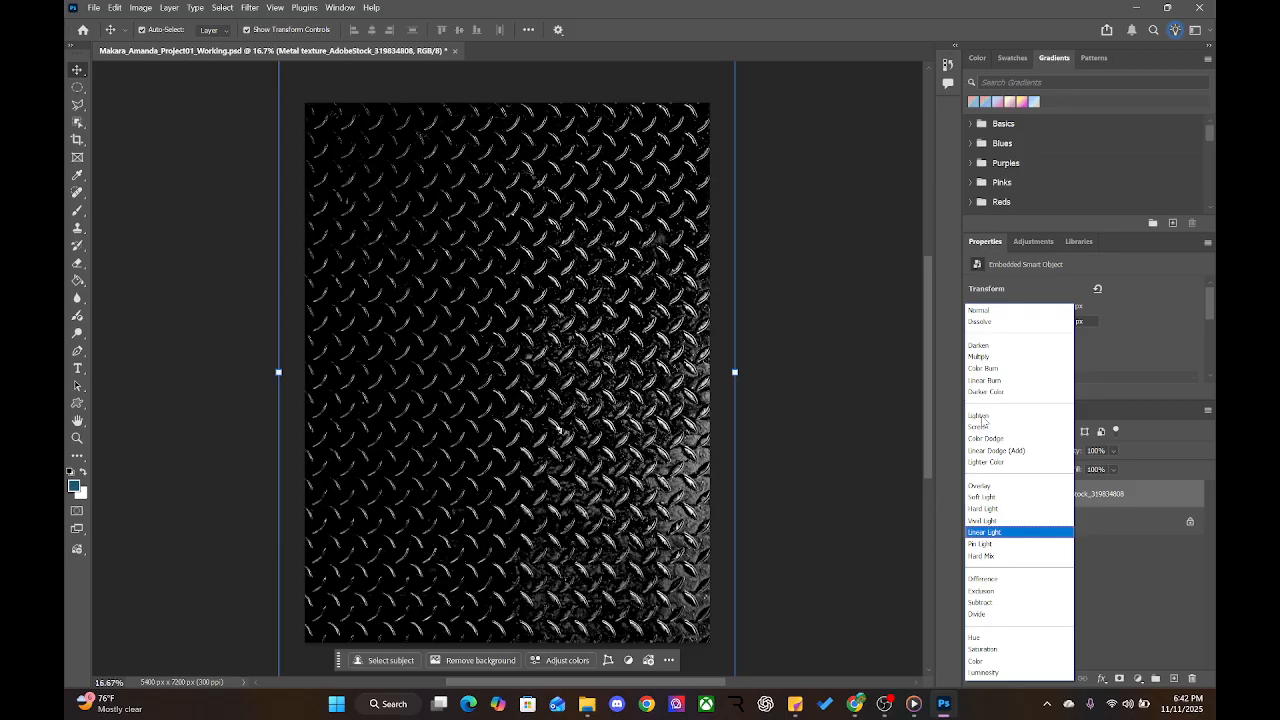
key(Up)
key(Up)
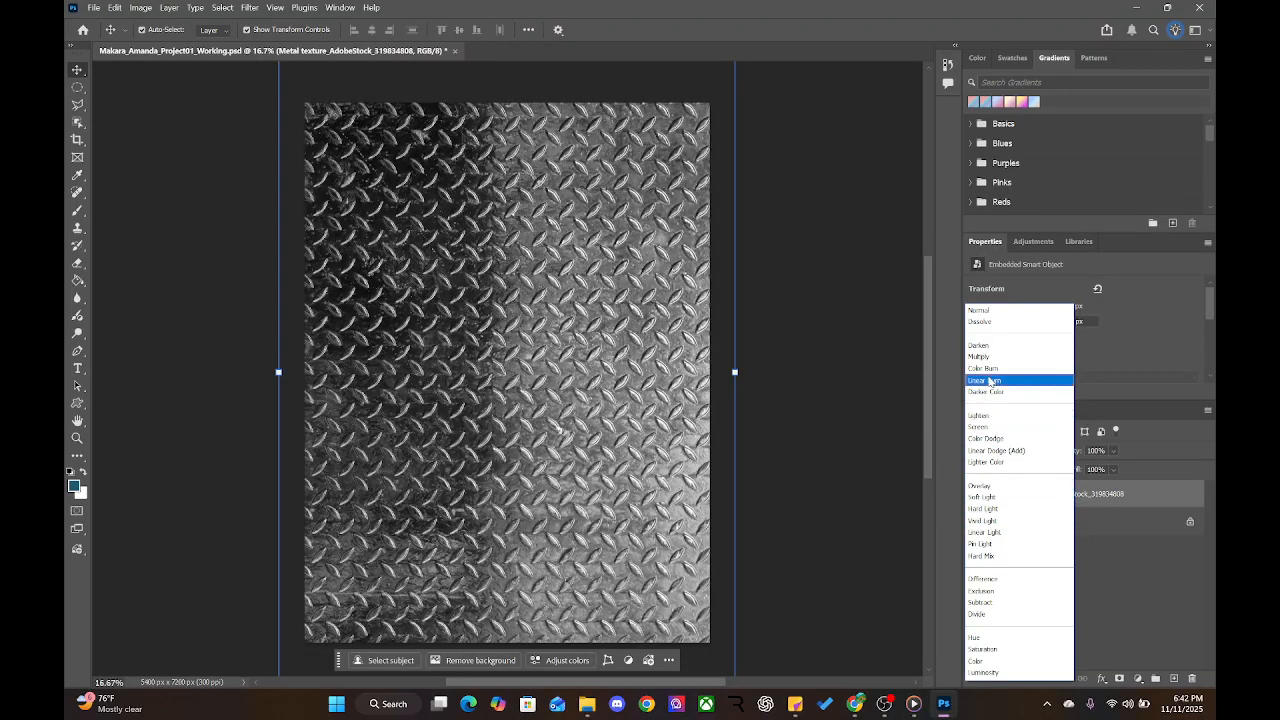
key(Down)
key(Down)
key(Down)
key(Down)
key(Down)
key(Down)
key(Down)
key(Down)
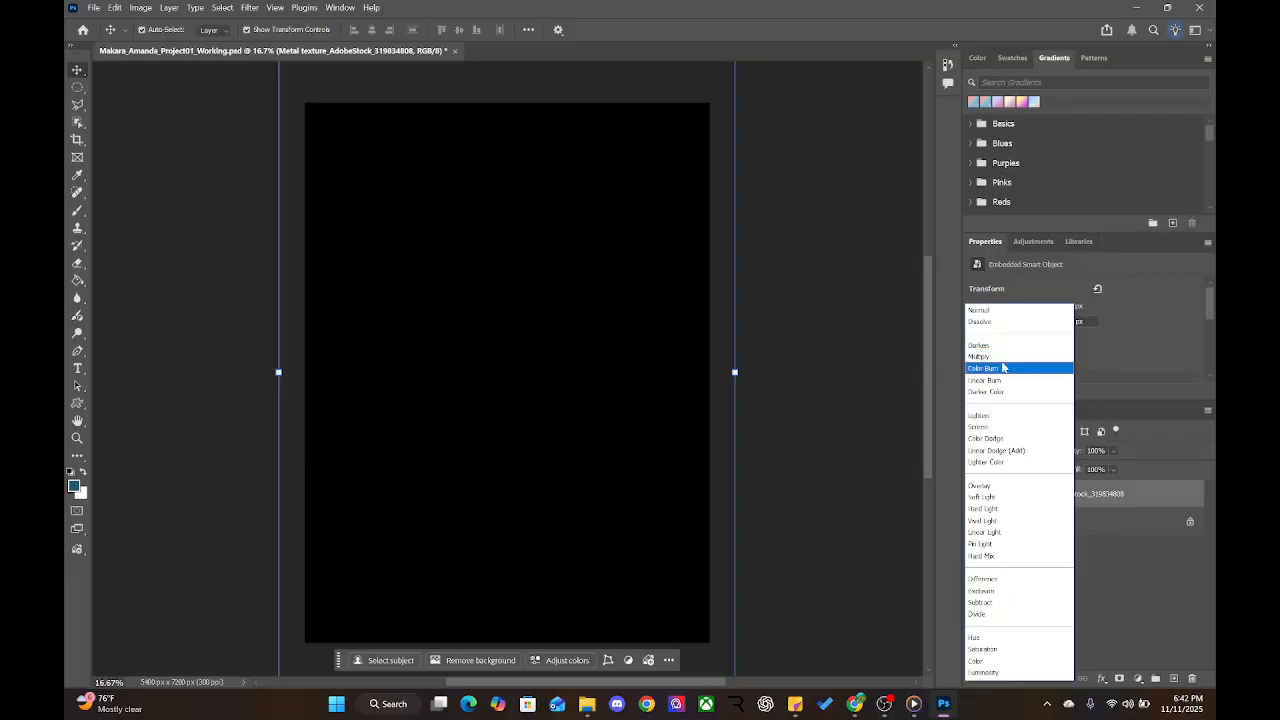
key(Down)
key(Down)
key(Down)
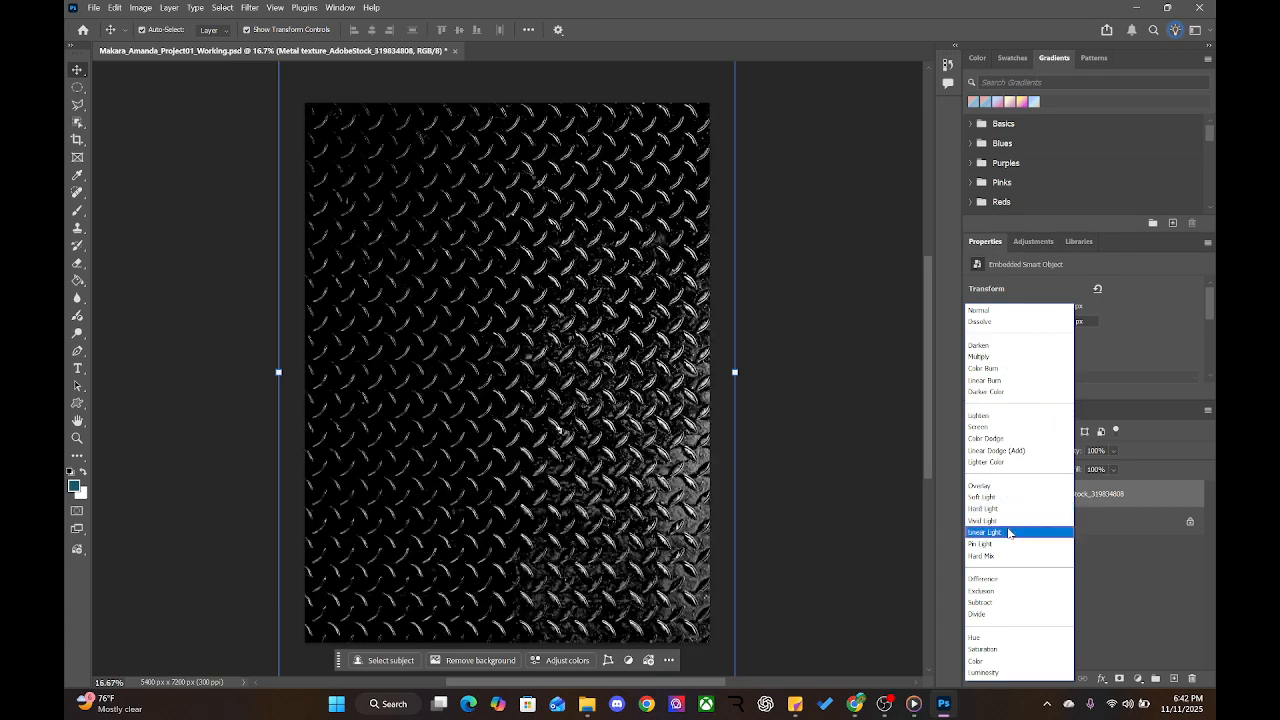
Apply Pin Light to the metal texture and compare fill values from 16% to 100%
click(1008, 545)
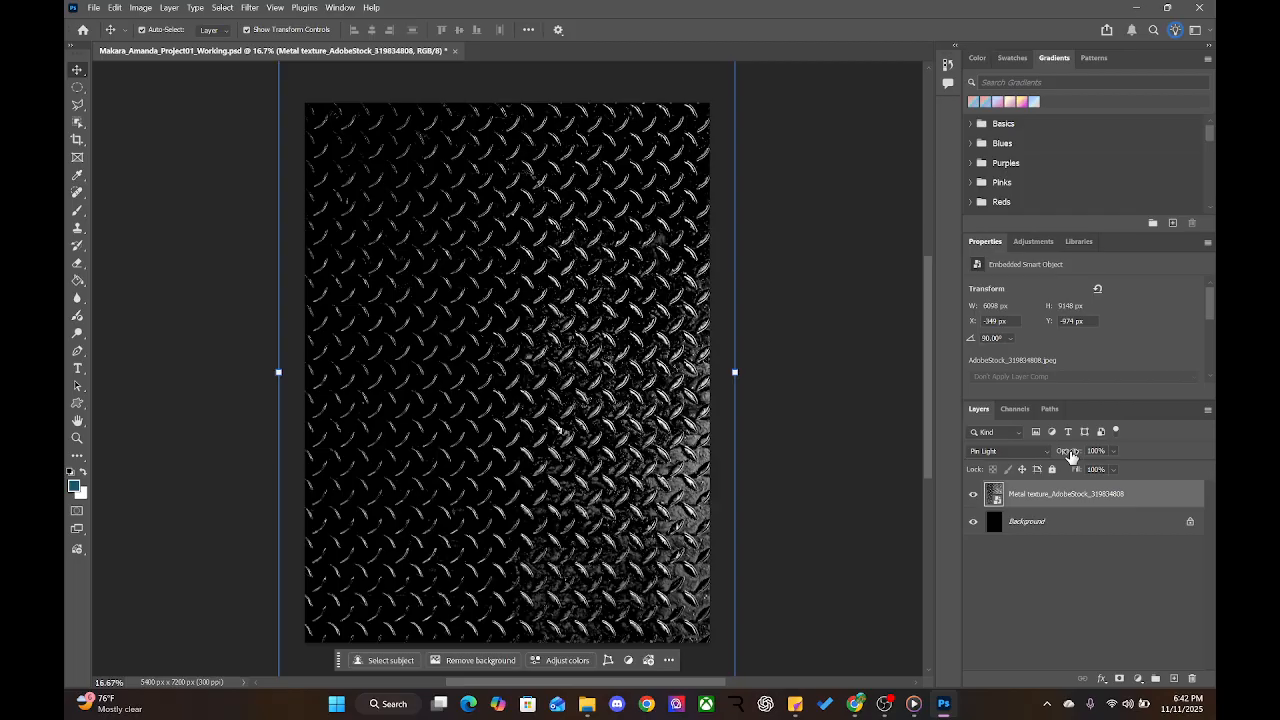
drag(1071, 455, 1149, 466)
drag(1071, 474, 1019, 474)
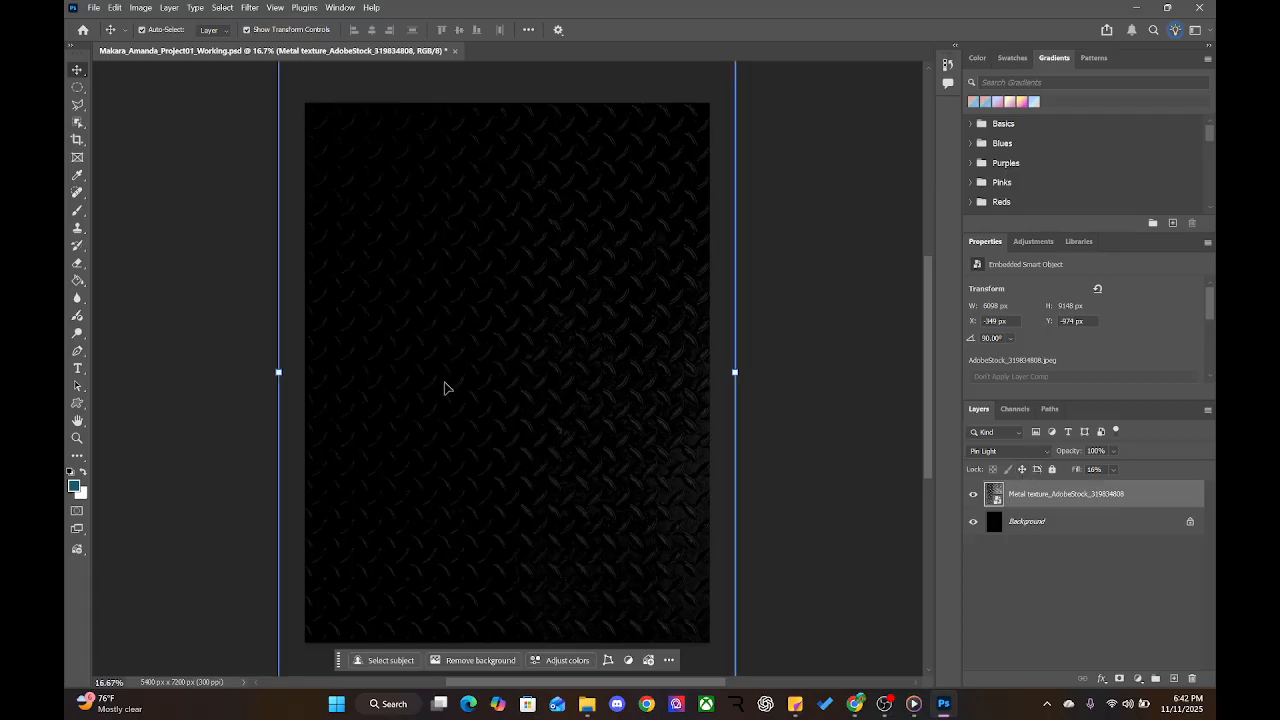
click(1080, 470)
drag(1080, 470, 1084, 471)
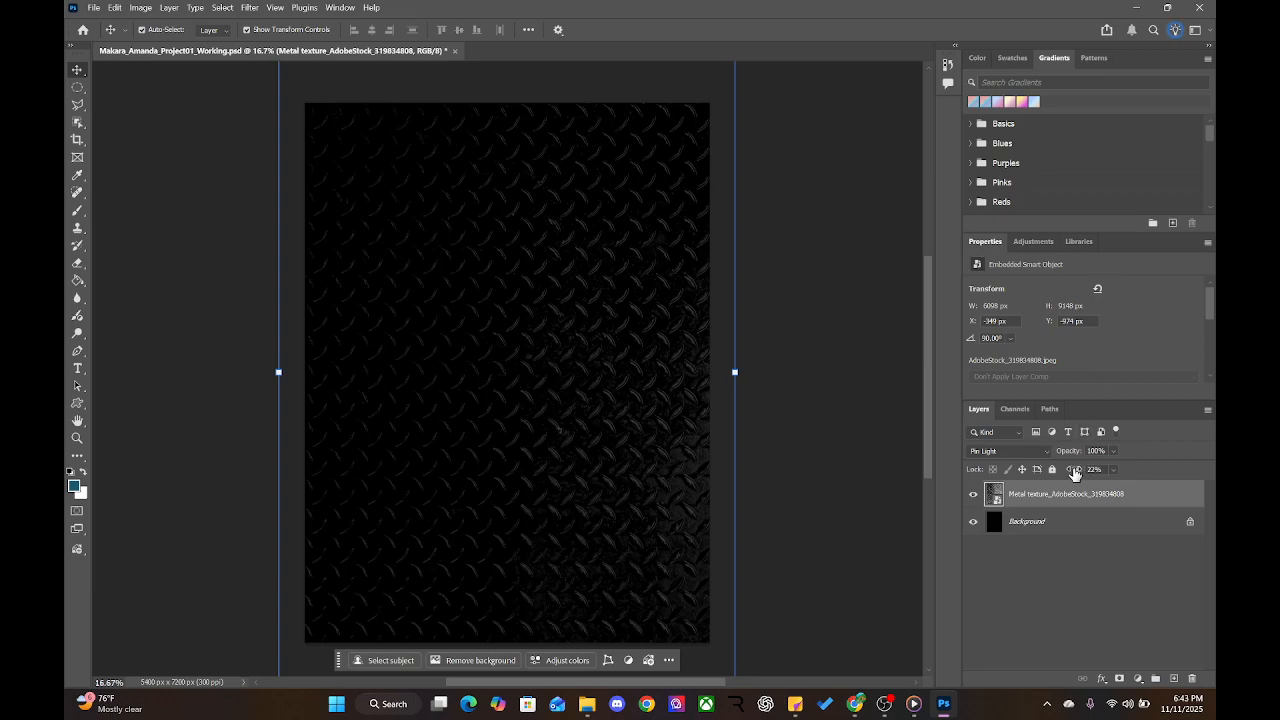
drag(1075, 471, 1211, 441)
Compare opacities between 0% and 100%, then set the texture's fill to 25%
drag(1066, 457, 890, 464)
drag(1068, 455, 1094, 455)
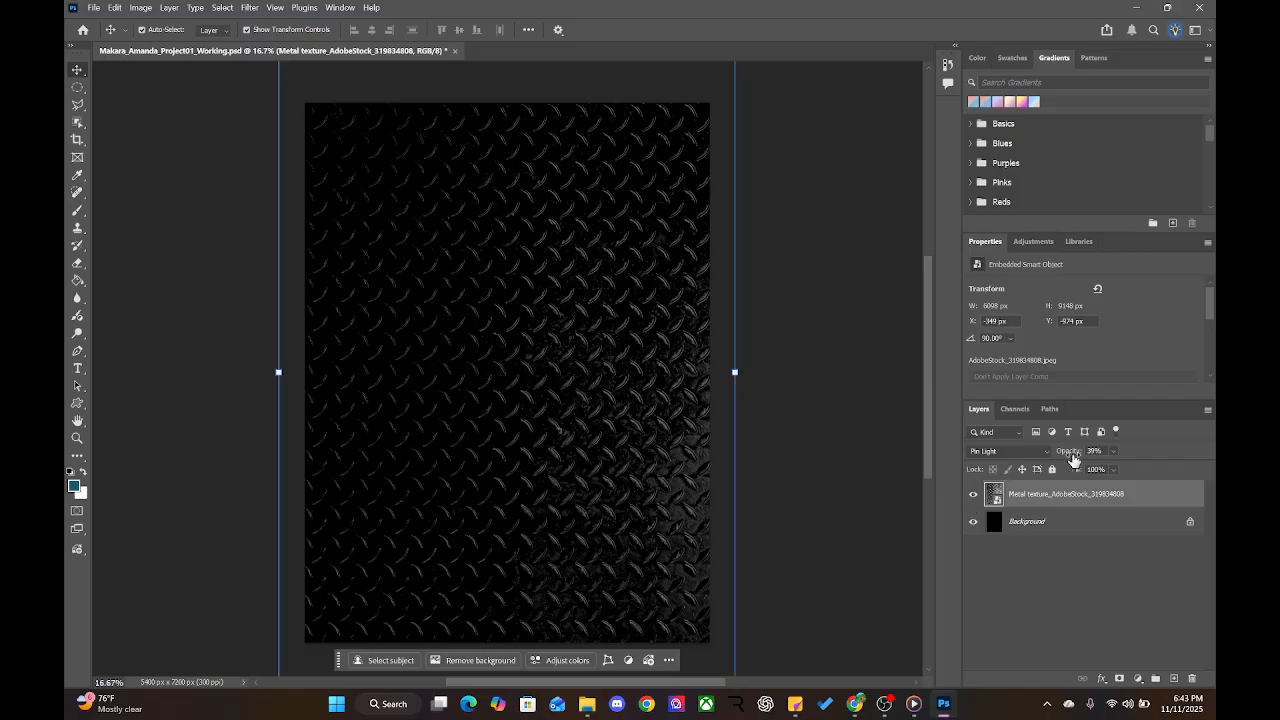
drag(1070, 450, 934, 459)
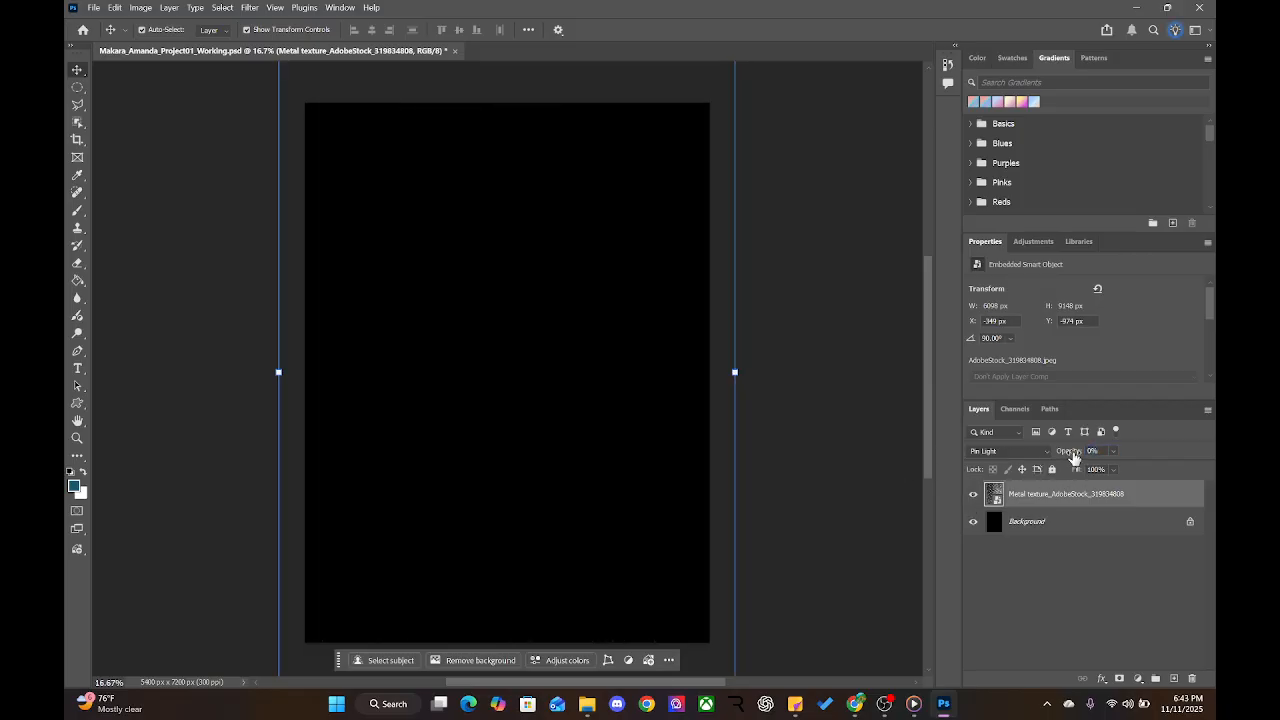
drag(1073, 454, 1186, 433)
drag(1076, 475, 967, 474)
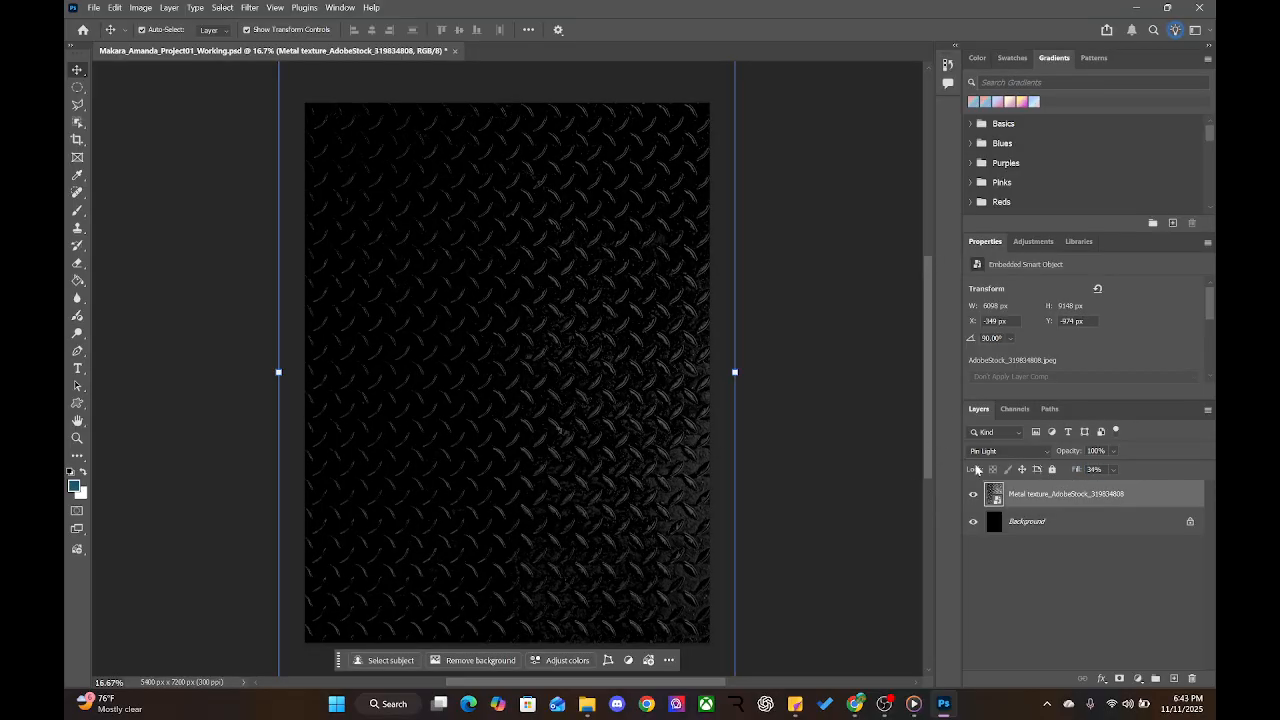
click(1094, 469)
text(25)
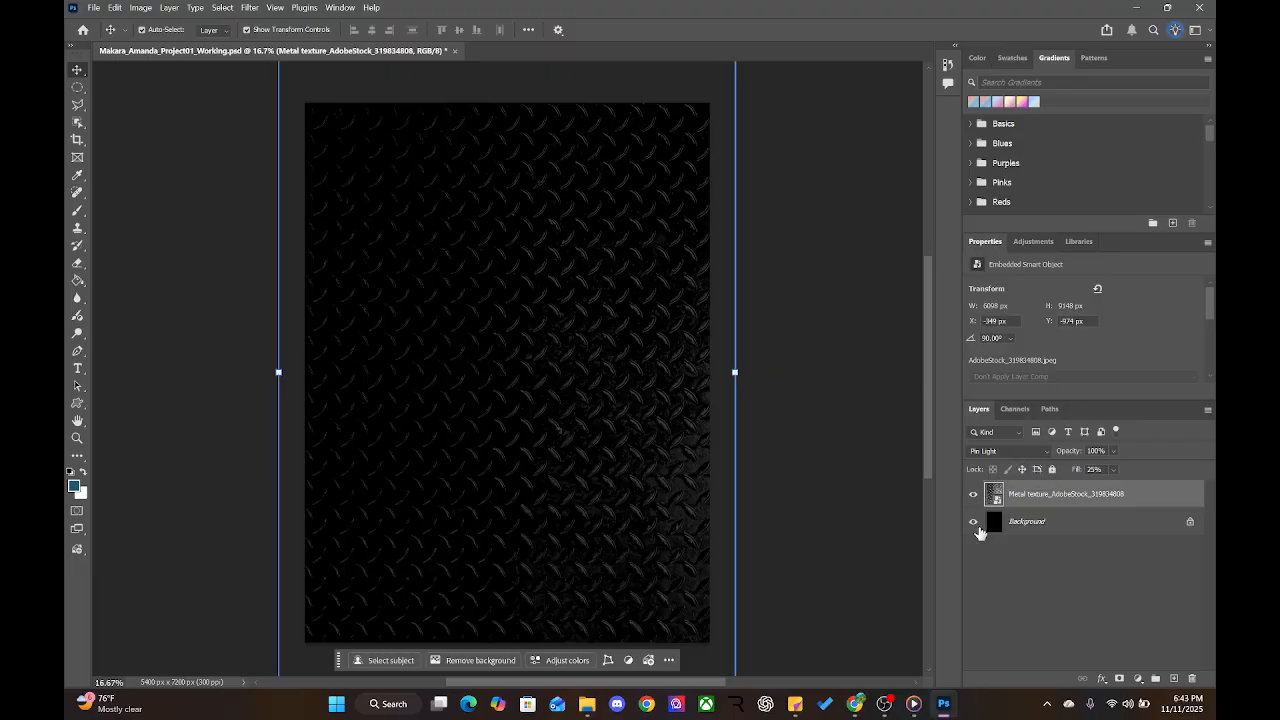
Add an empty Layer 1 and toggle the metal texture's visibility to compare
click(1000, 573)
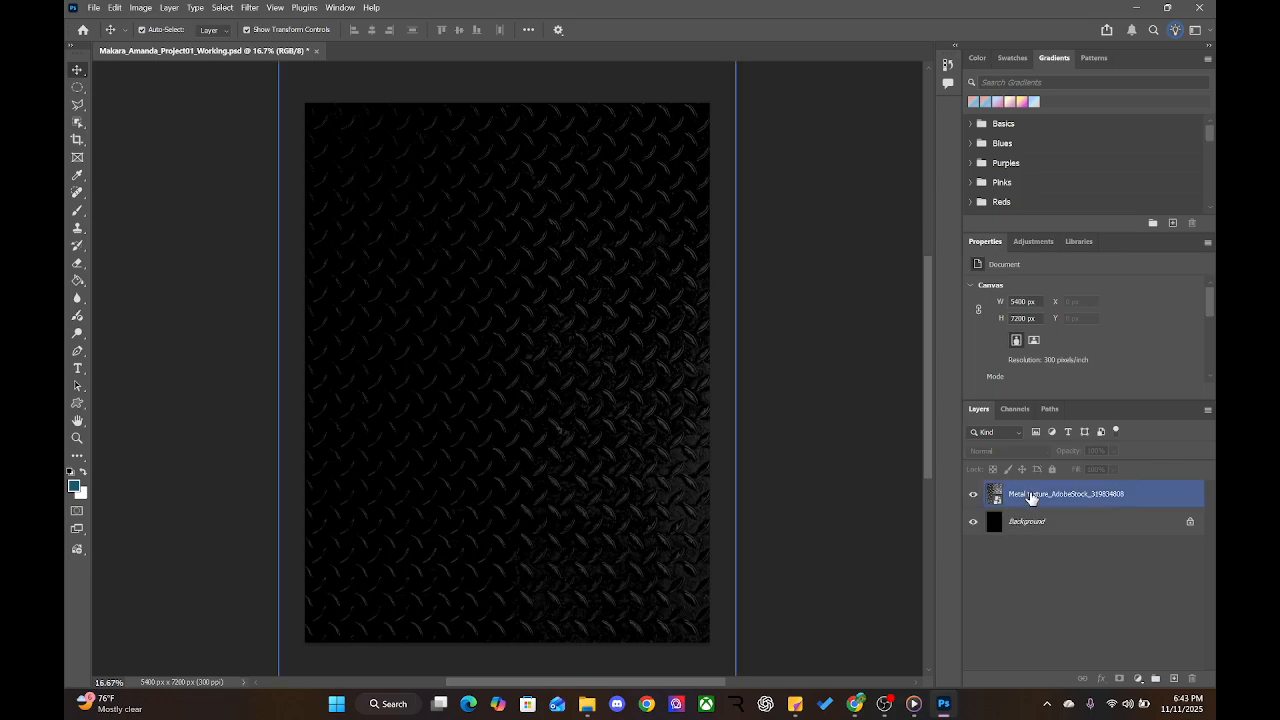
click(1175, 680)
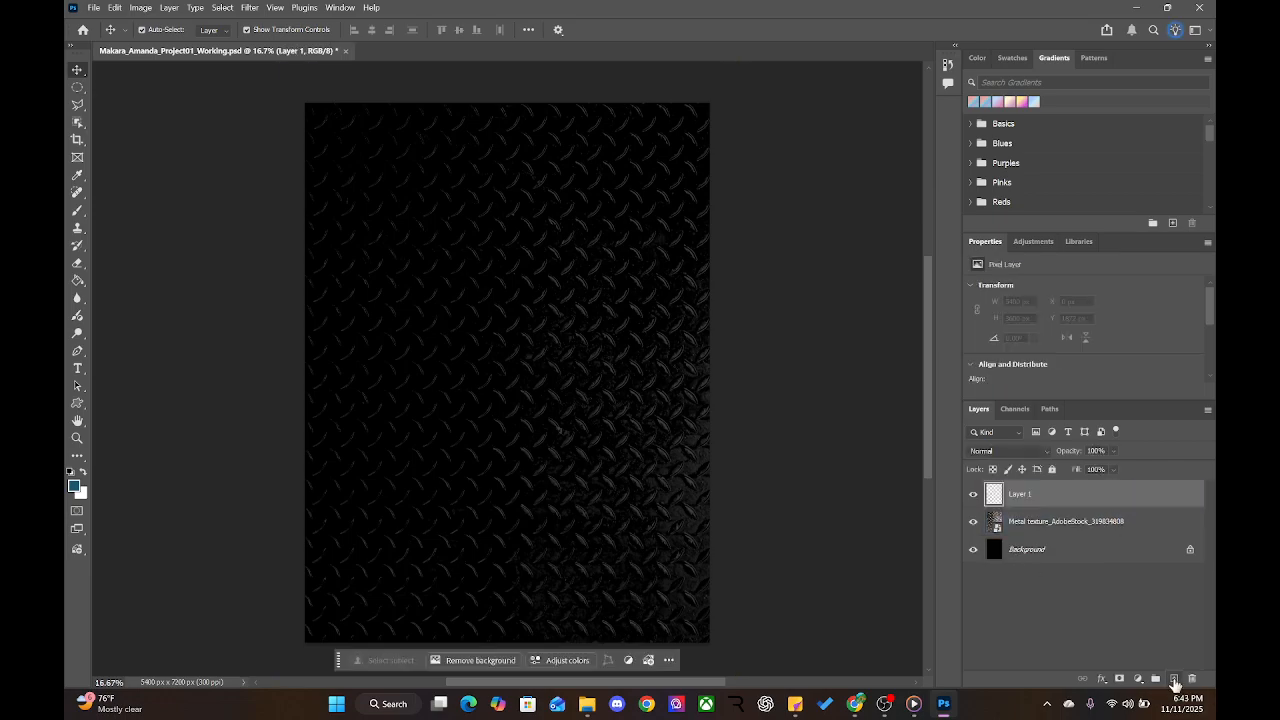
click(980, 527)
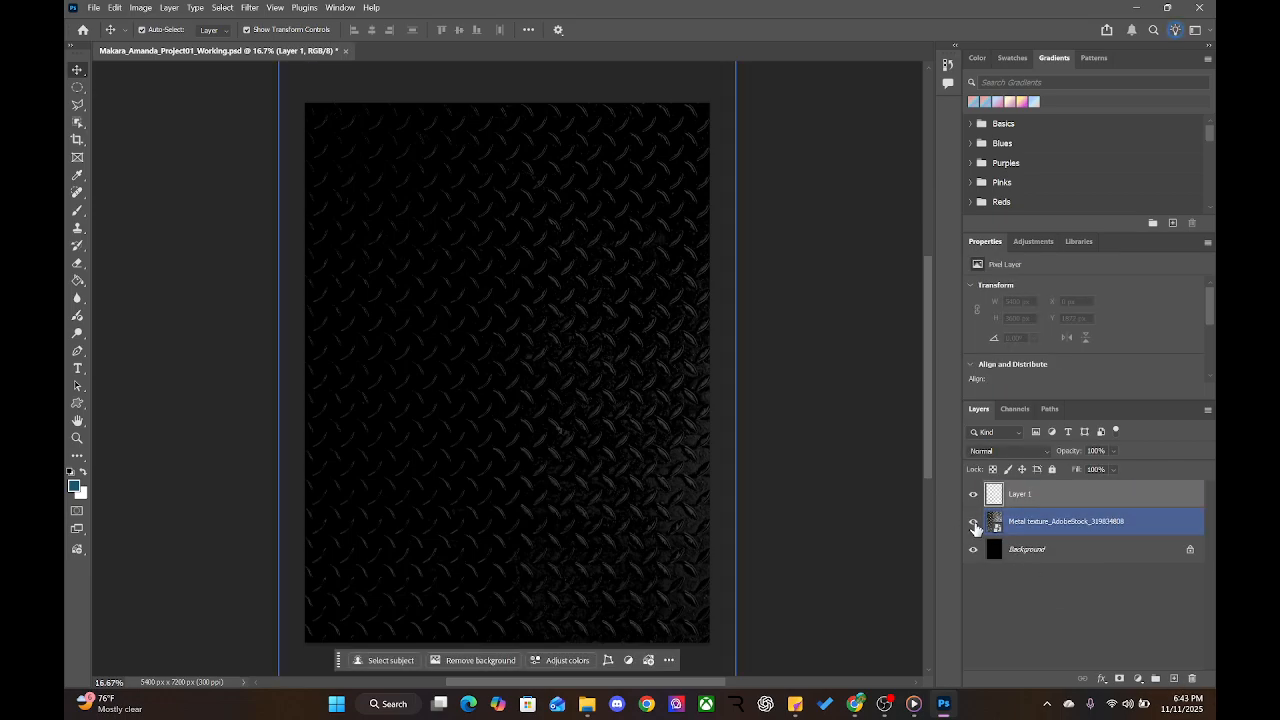
click(973, 522)
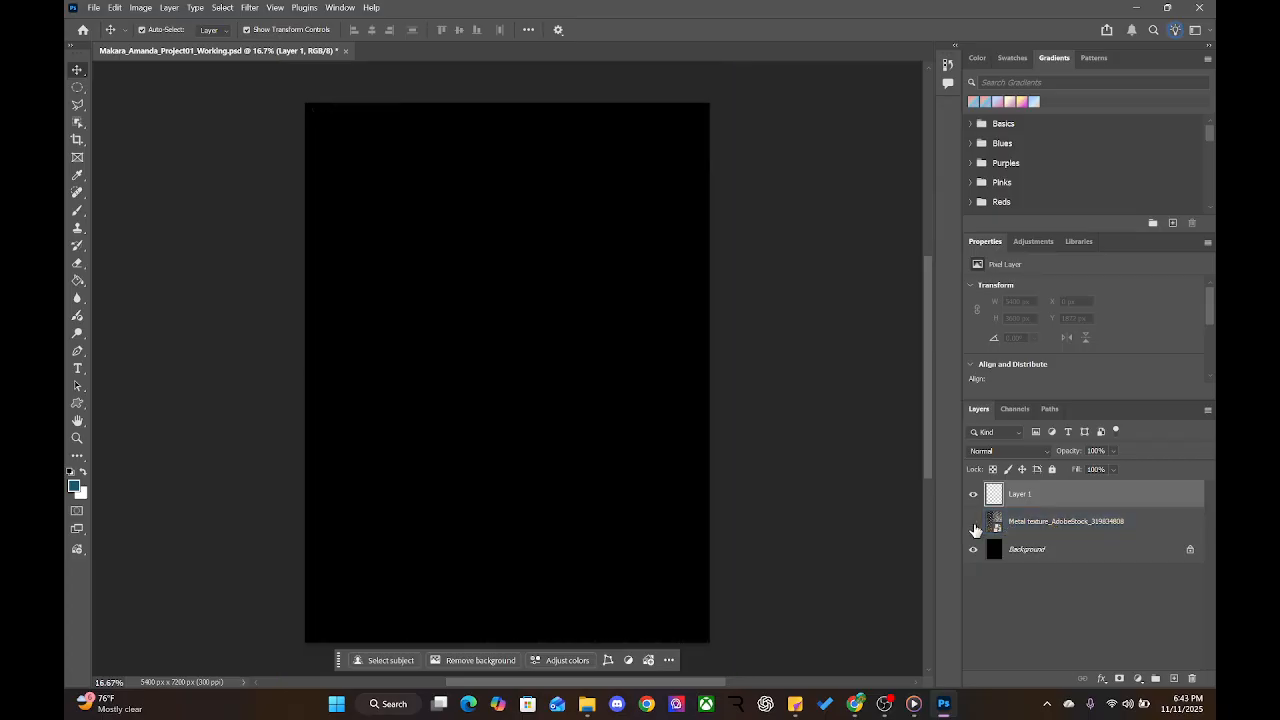
click(974, 523)
click(974, 523)
click(974, 523)
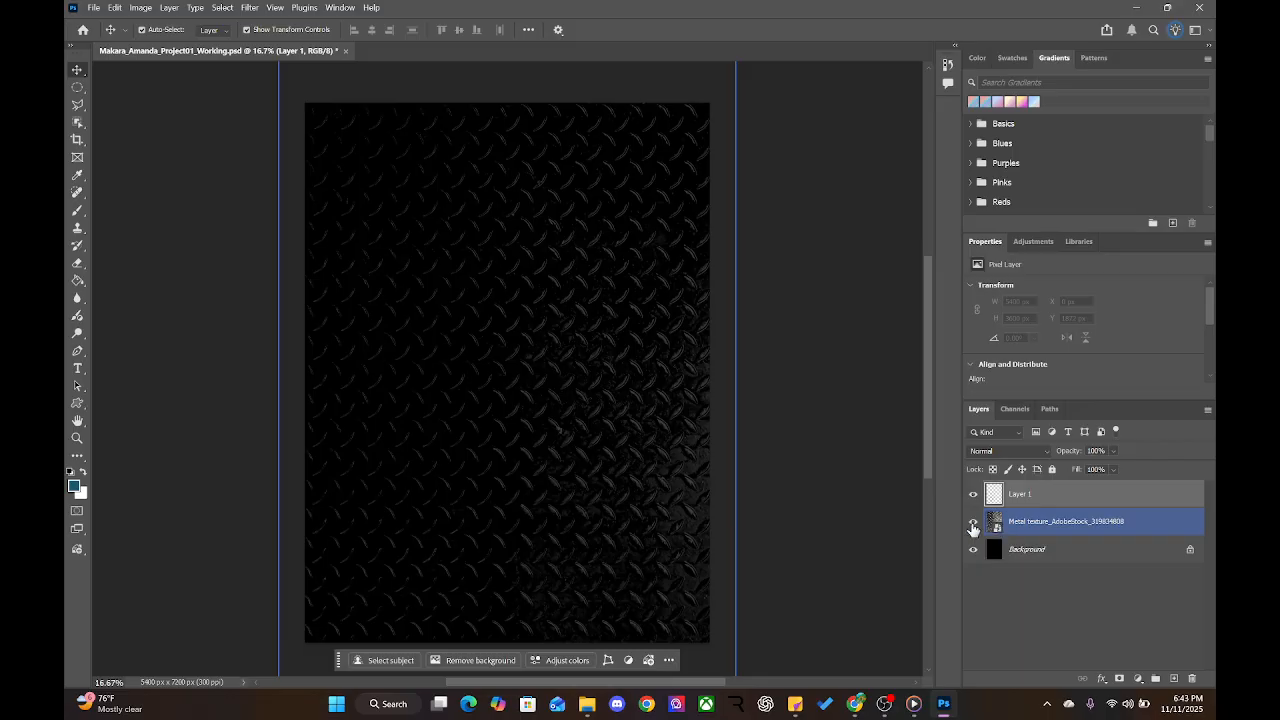
click(973, 523)
click(973, 522)
click(973, 522)
click(973, 522)
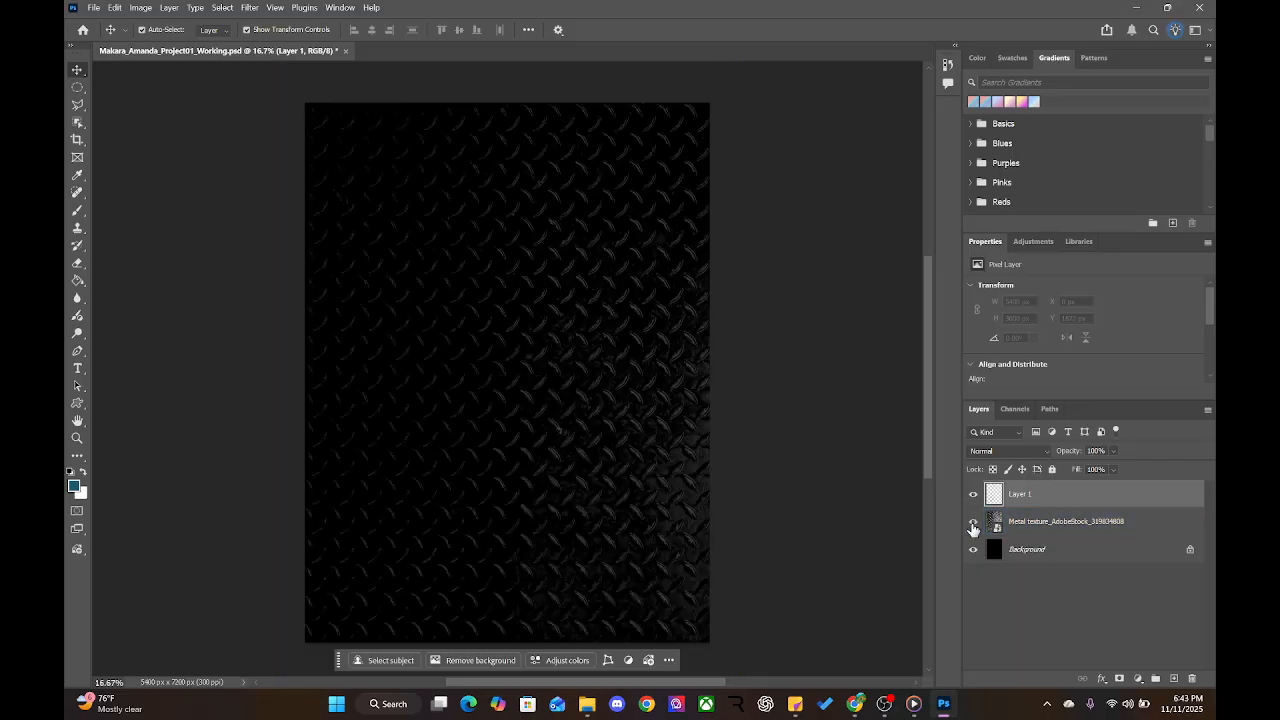
Place the scratched-metal image AdobeStock_368913668 as an embedded layer
click(90, 9)
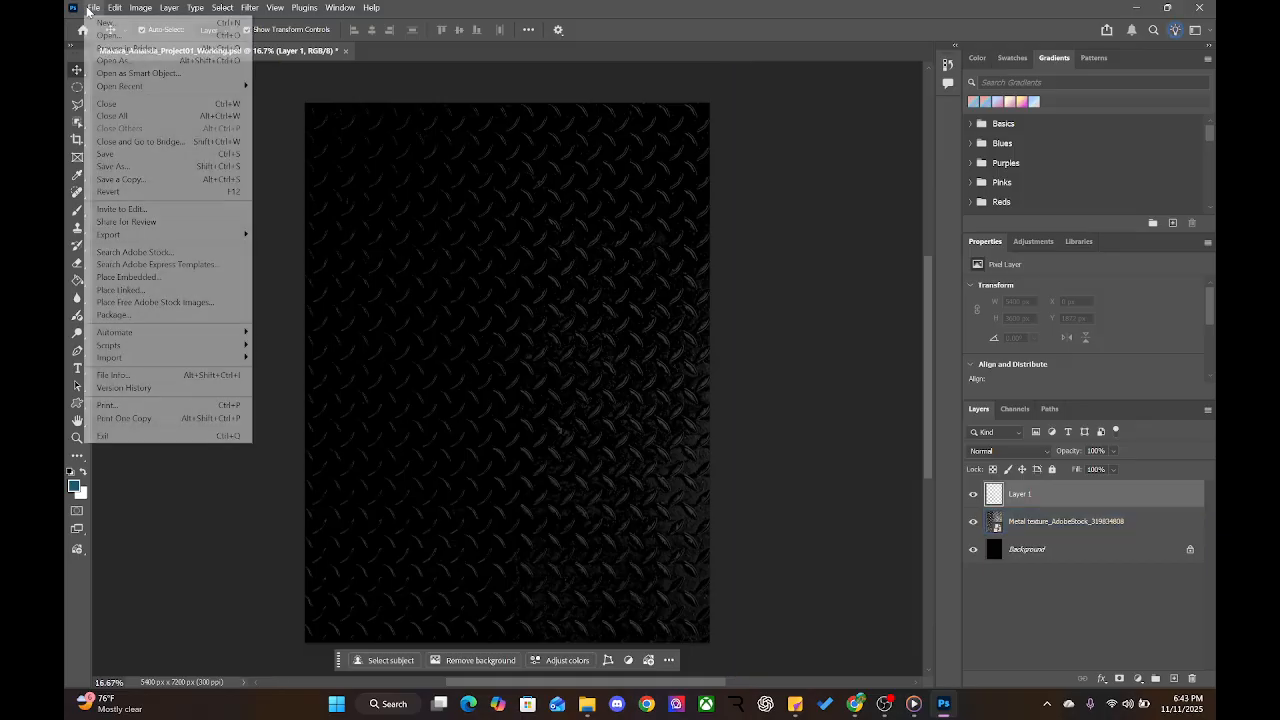
click(130, 279)
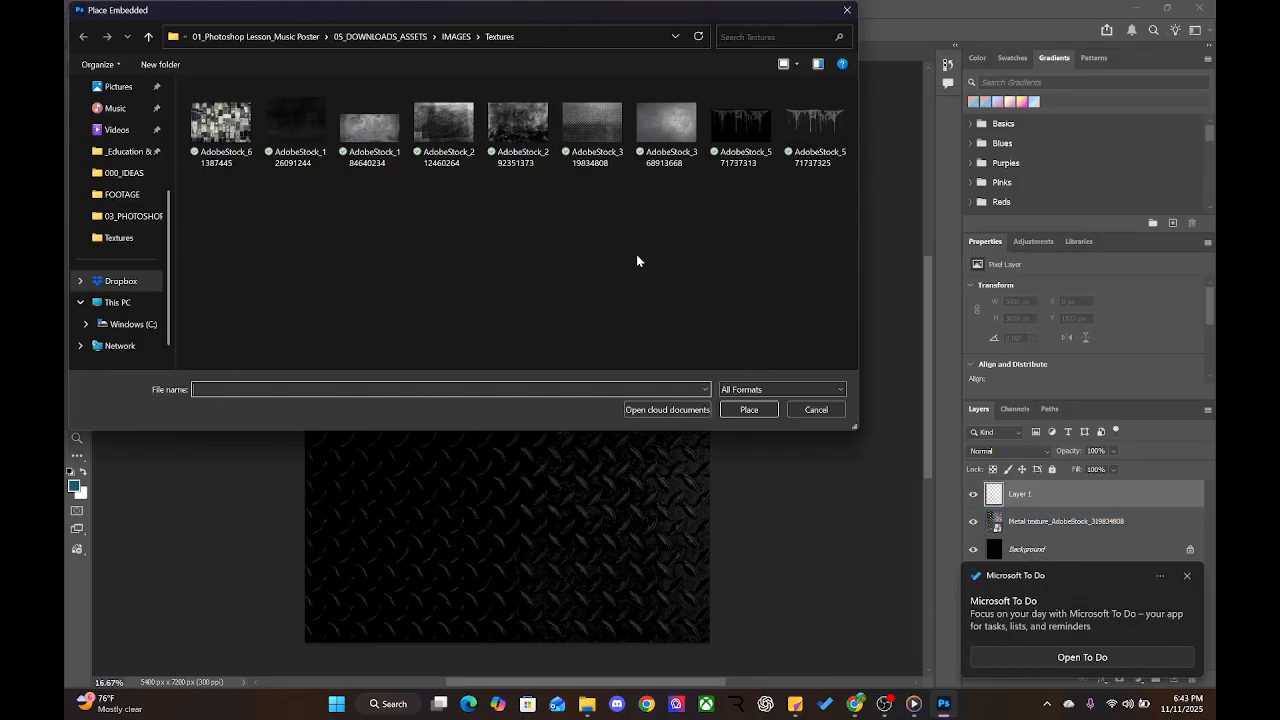
click(667, 133)
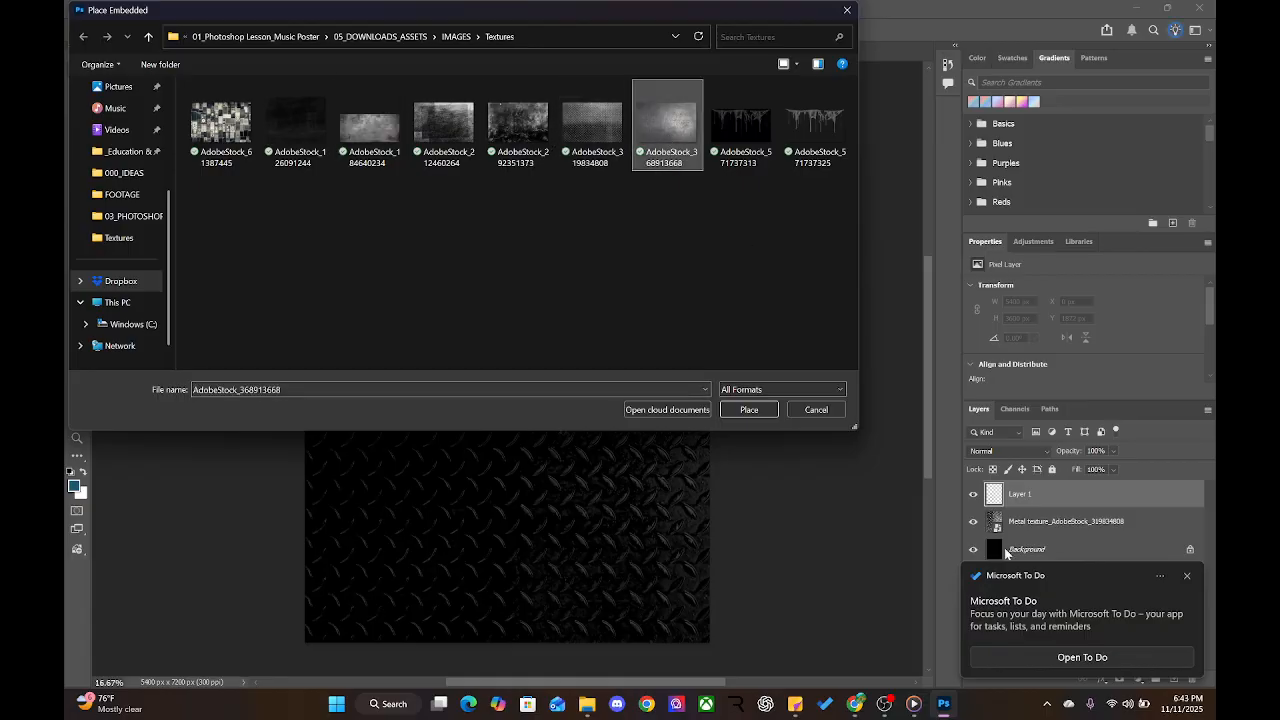
click(761, 412)
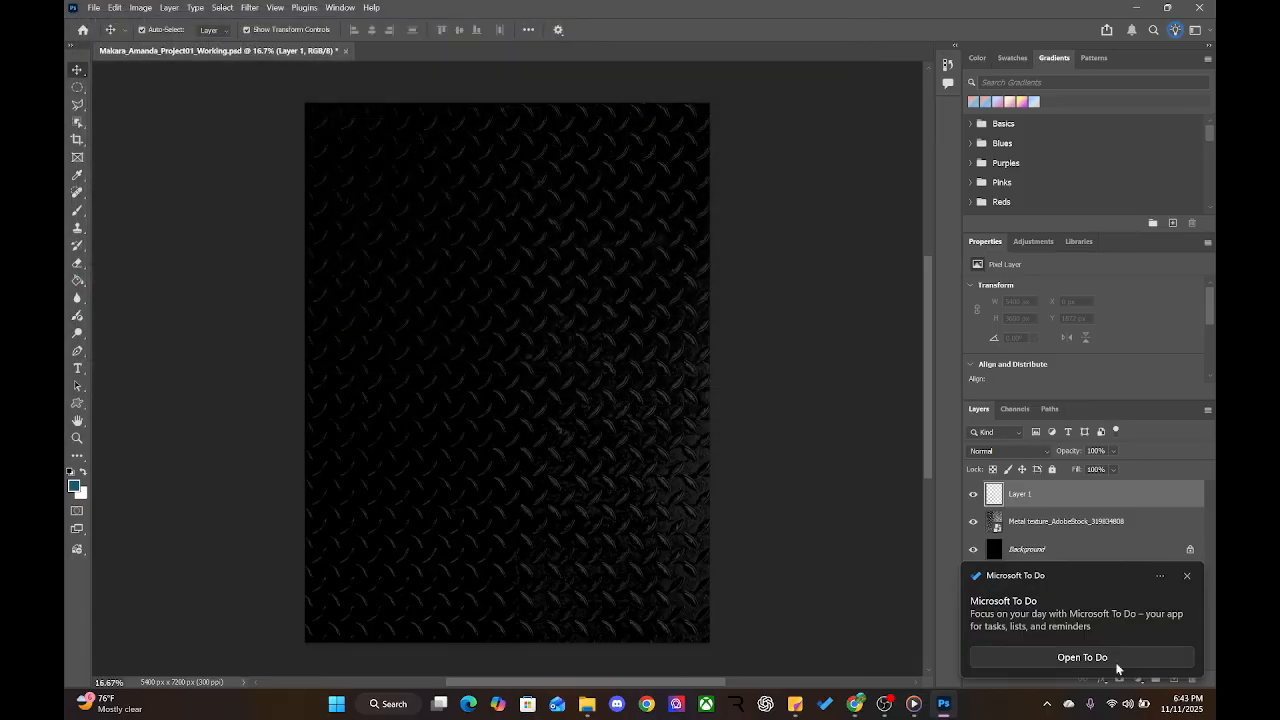
click(1160, 576)
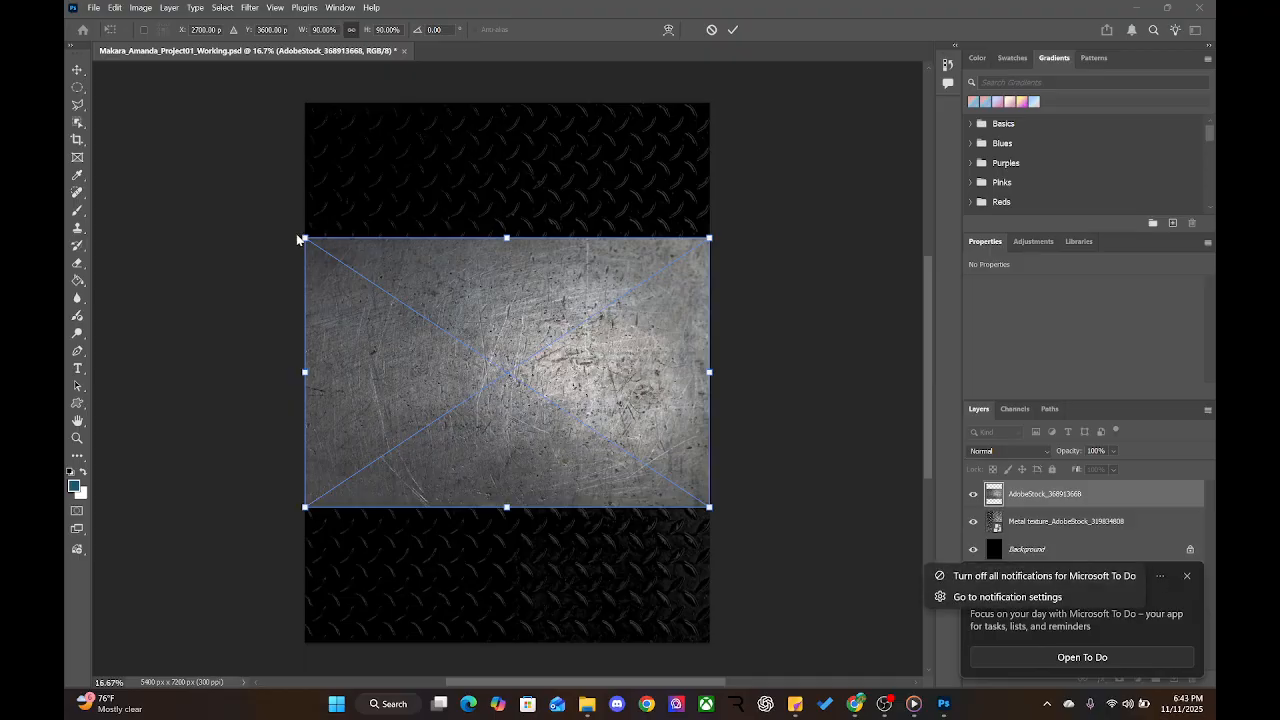
Rotate the scratched texture 90° and scale it to 140.35% to cover the canvas, then commit
click(1201, 583)
click(1187, 577)
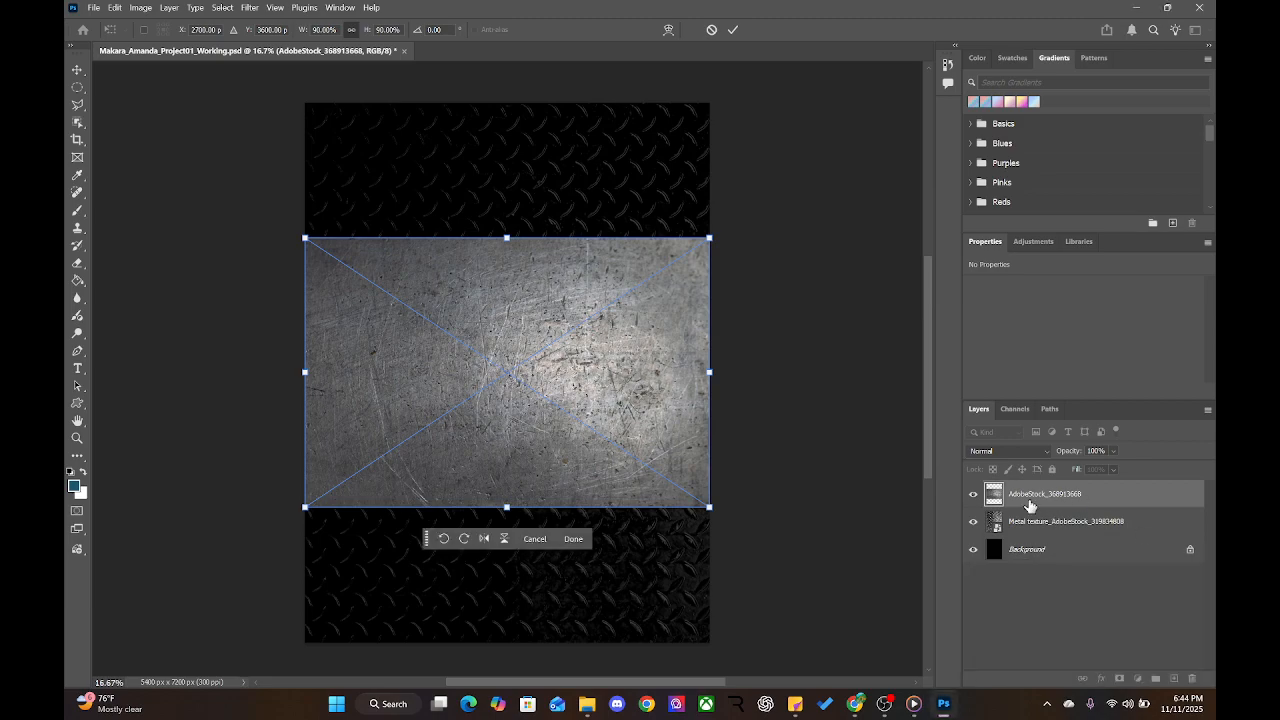
drag(718, 241, 585, 517)
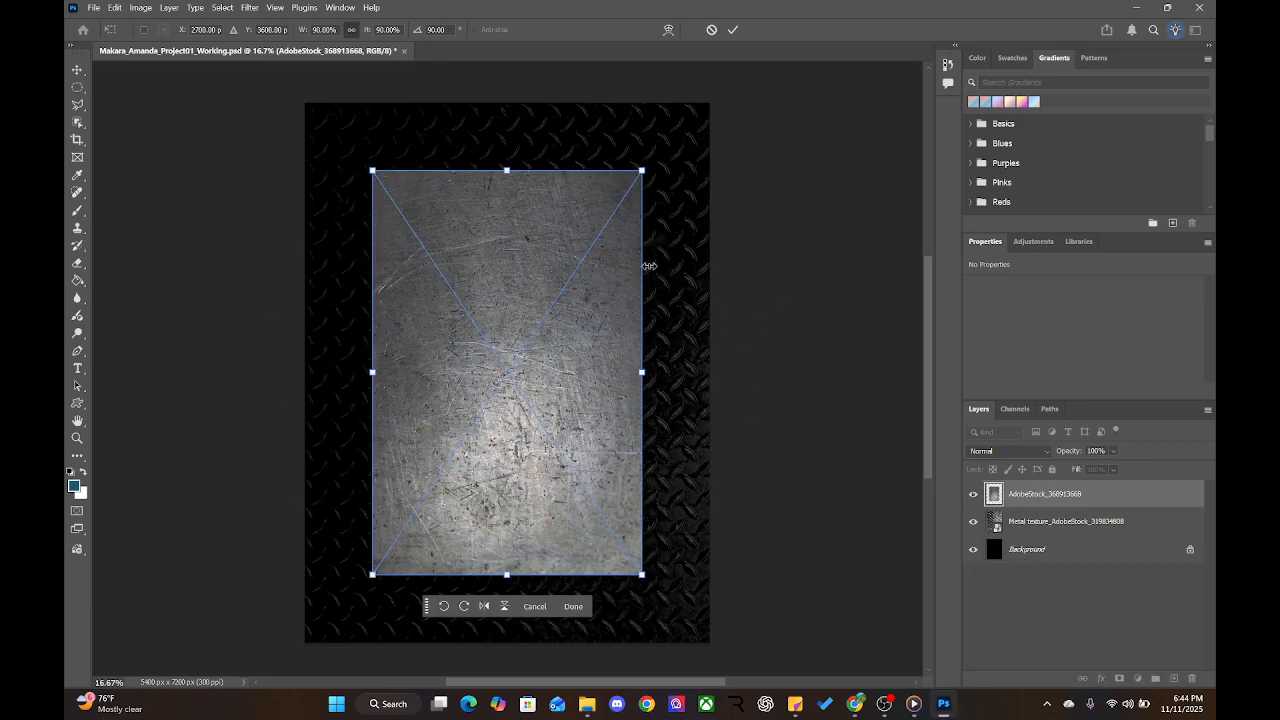
drag(650, 187, 766, 94)
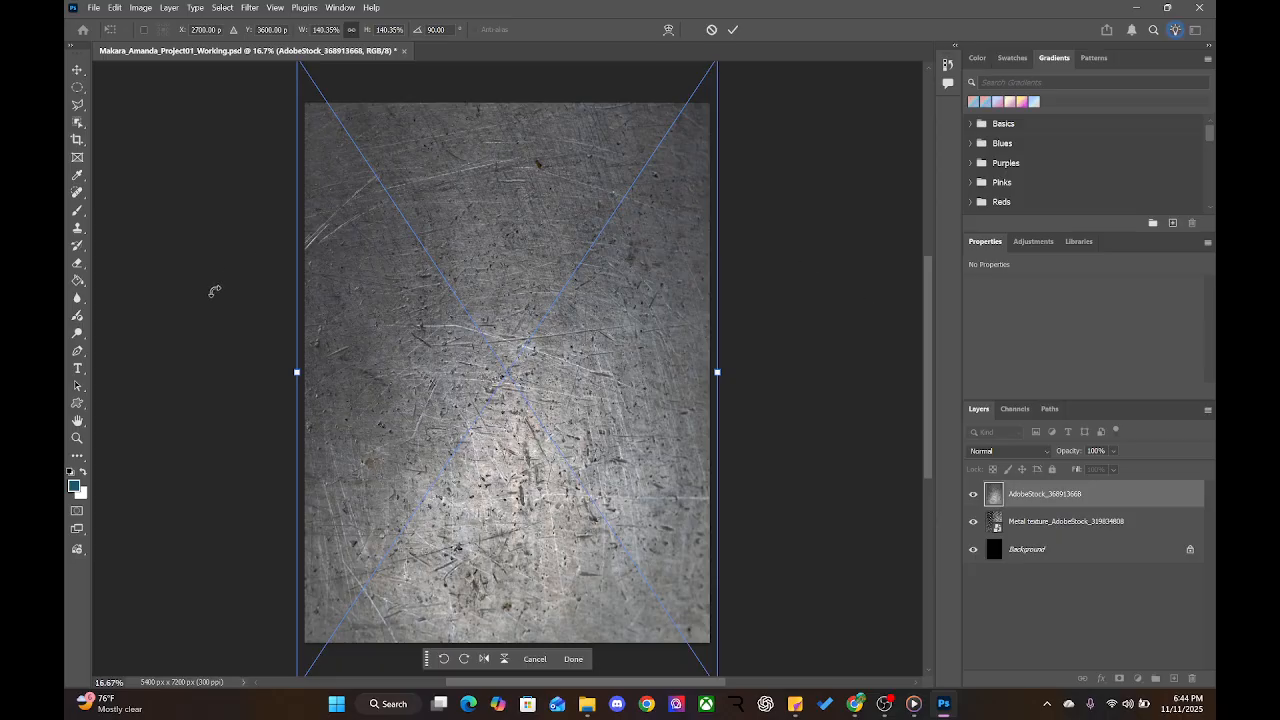
drag(509, 326, 434, 391)
key(ctrl+z)
click(735, 28)
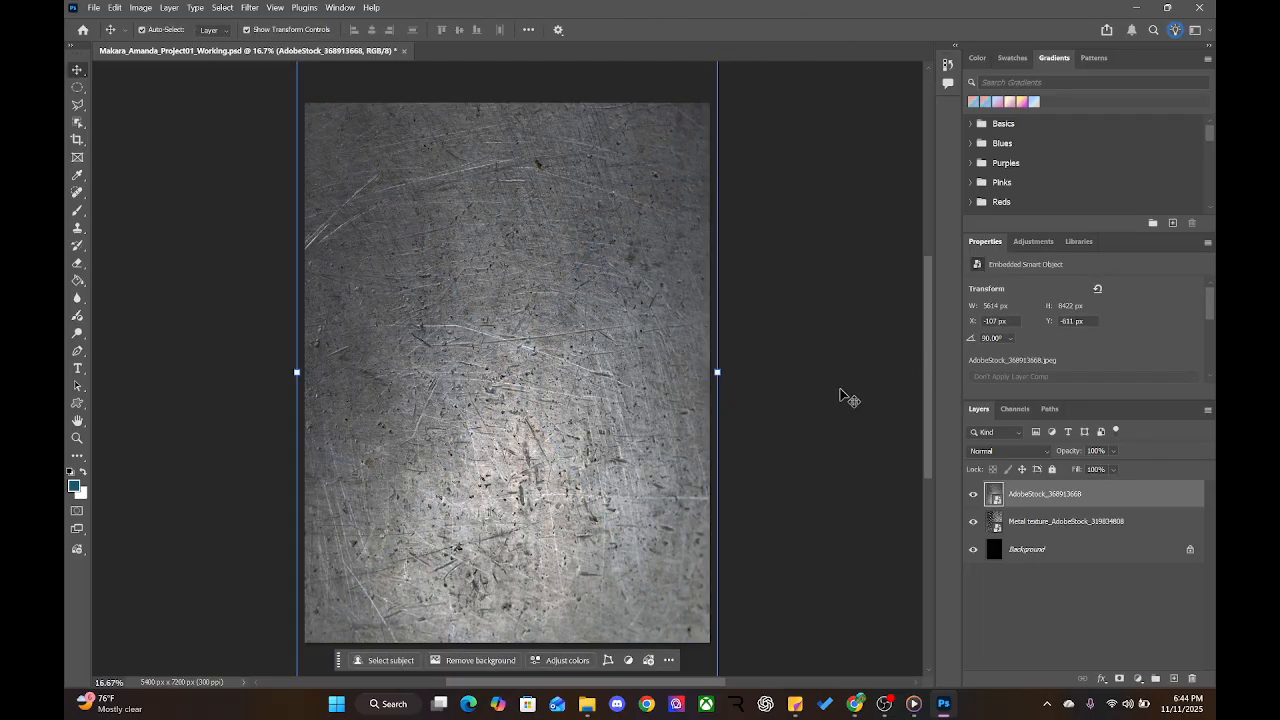
Set the AdobeStock_368913668 layer's blend mode to Hard Light
click(1011, 449)
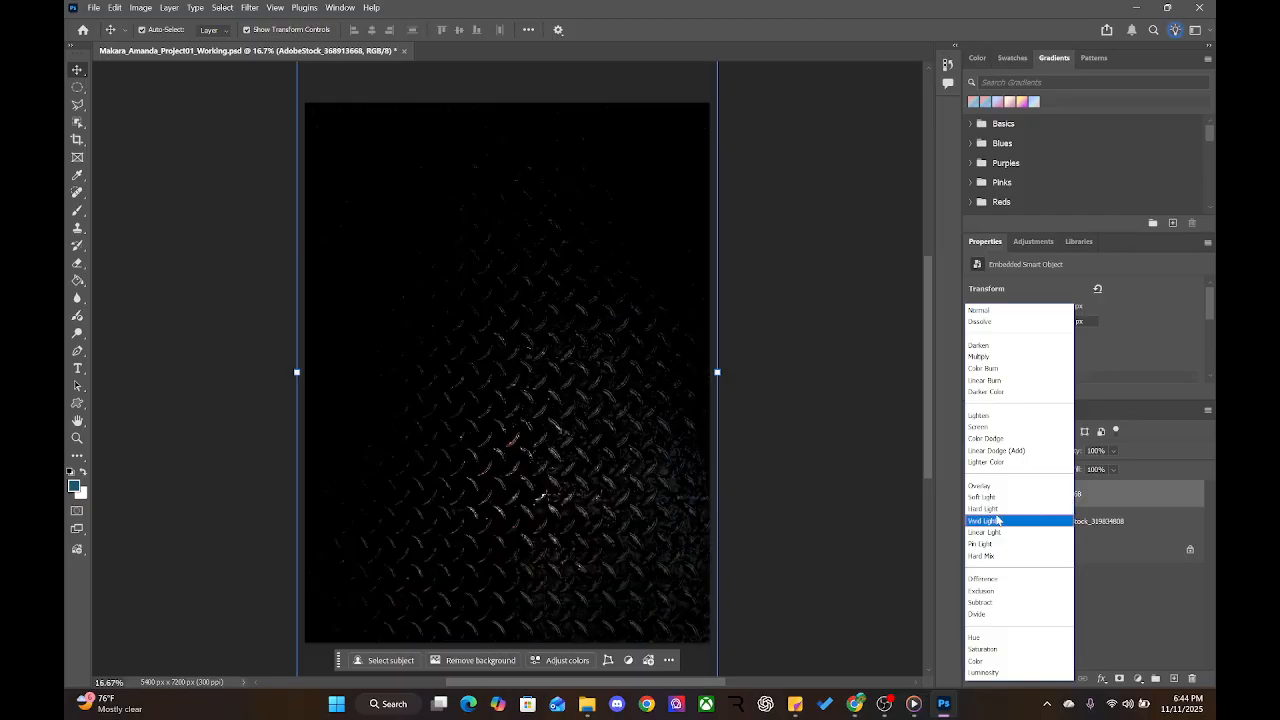
click(997, 512)
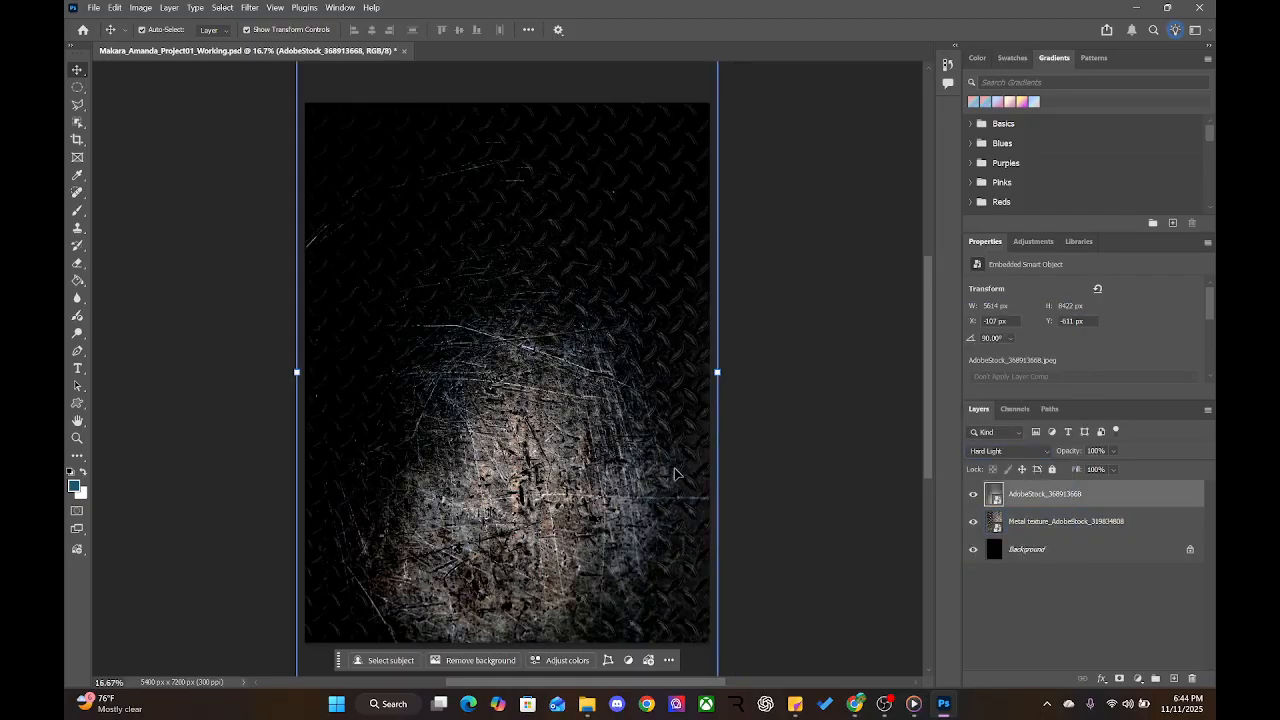
click(1041, 530)
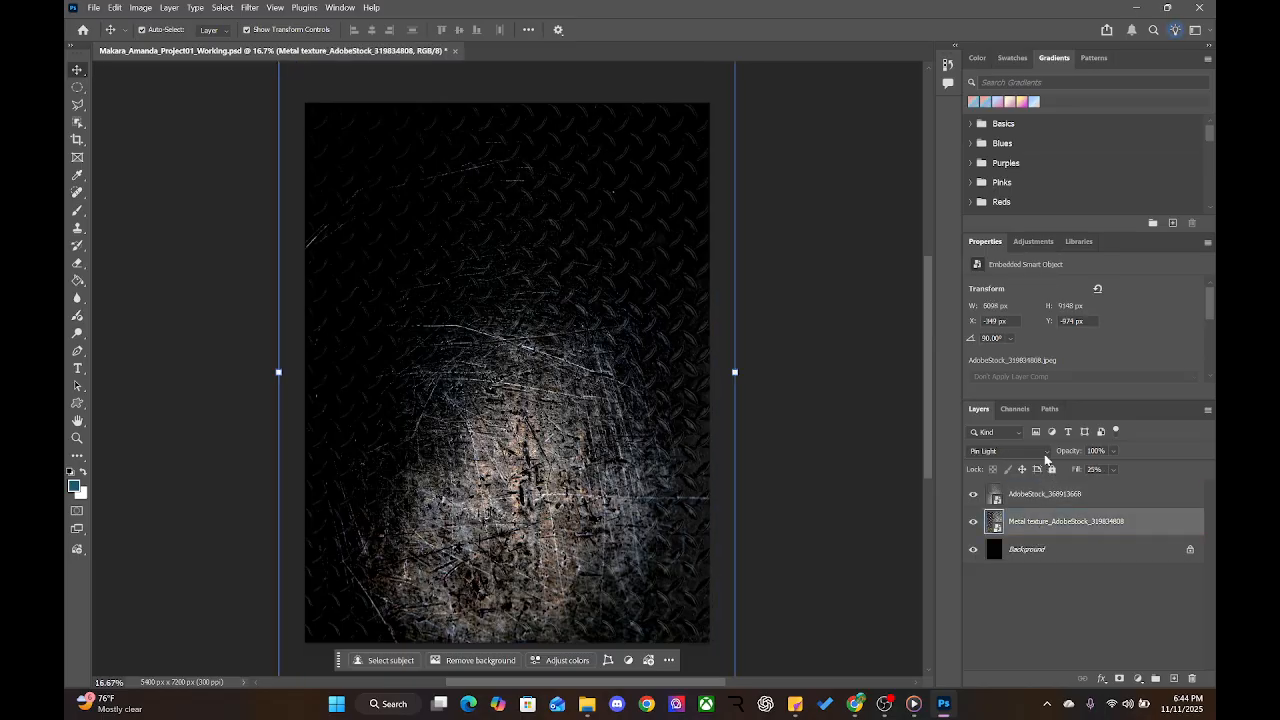
Set the Metal texture layer to Dissolve, try opacities 7%, 36% and 37%, then settle on 100%
click(1030, 451)
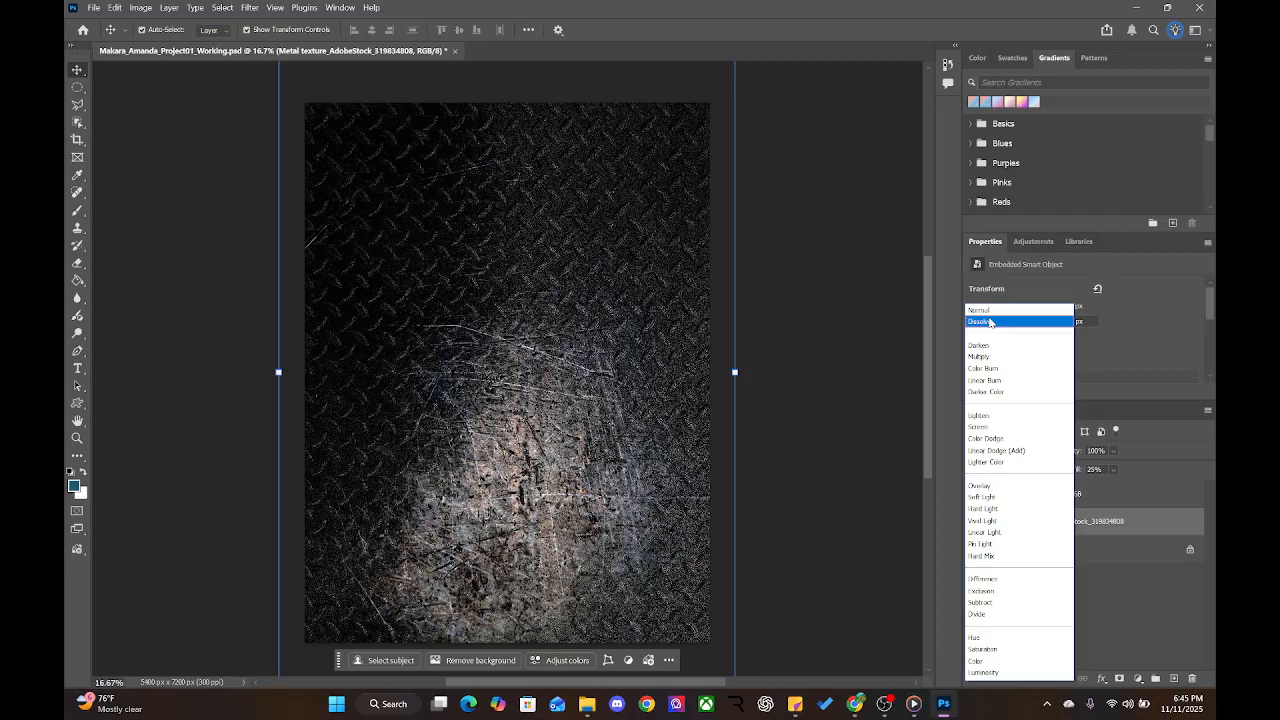
click(989, 321)
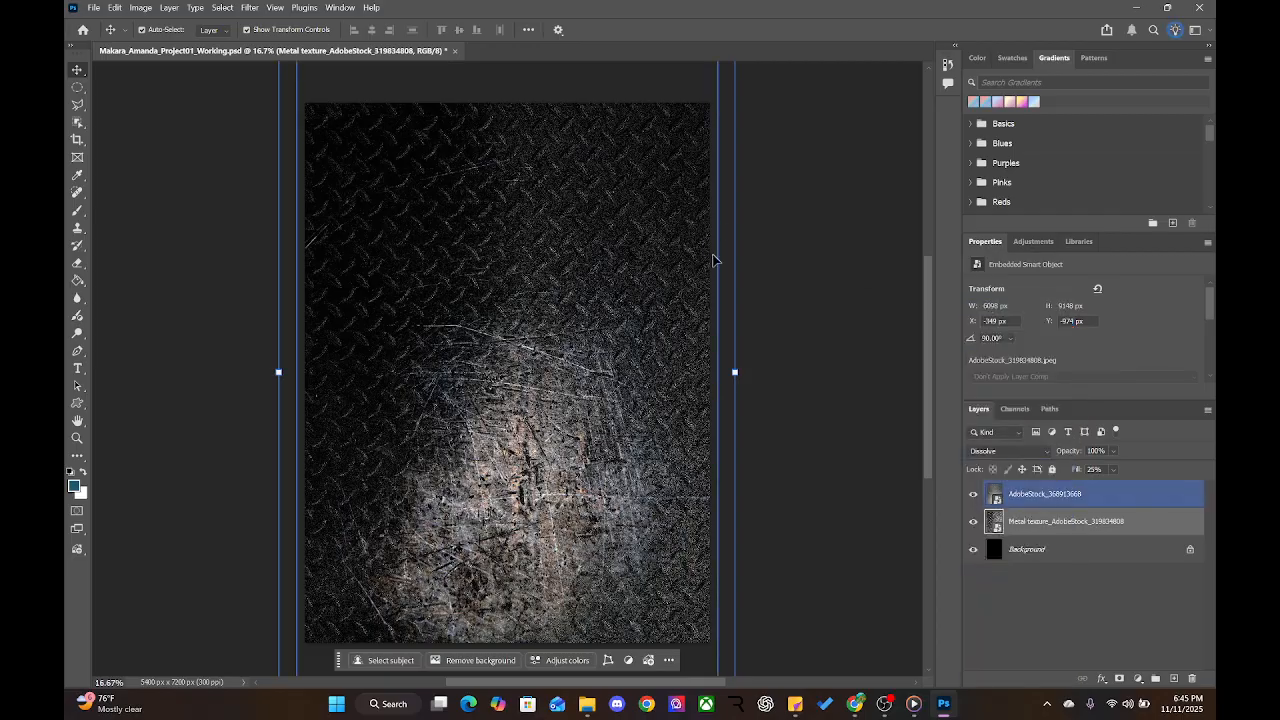
click(1071, 456)
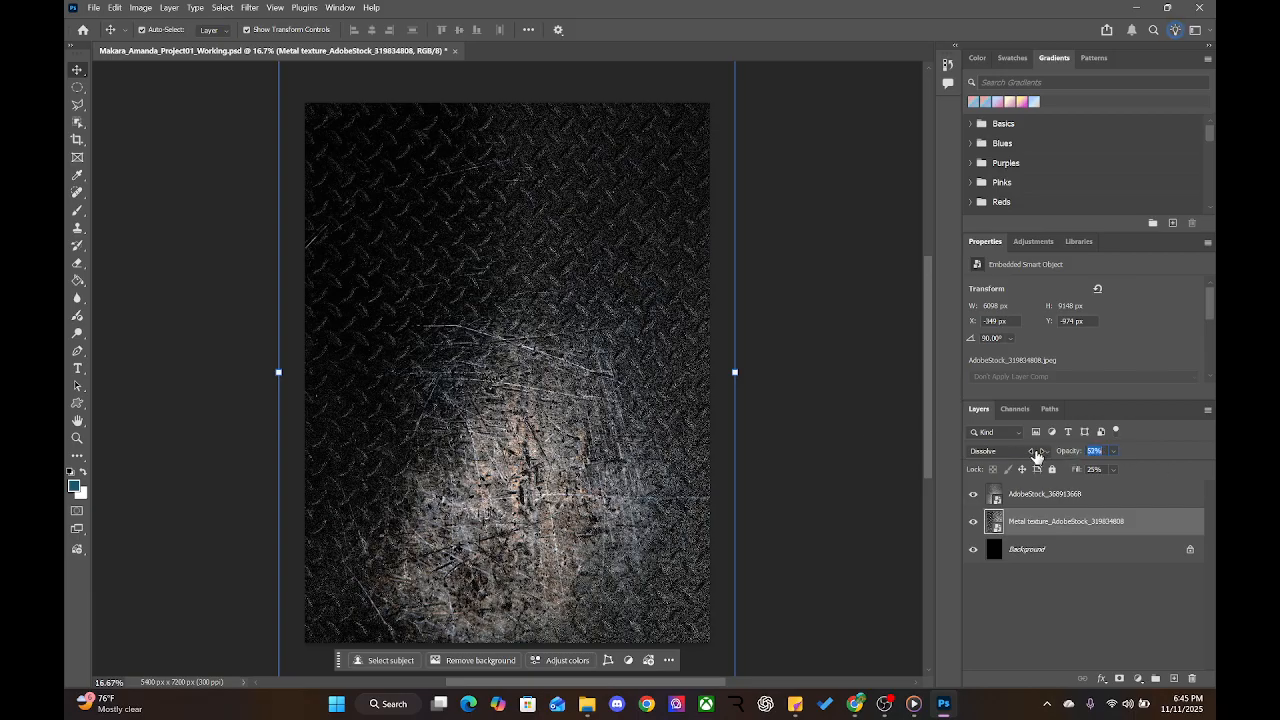
text(7)
key(Return)
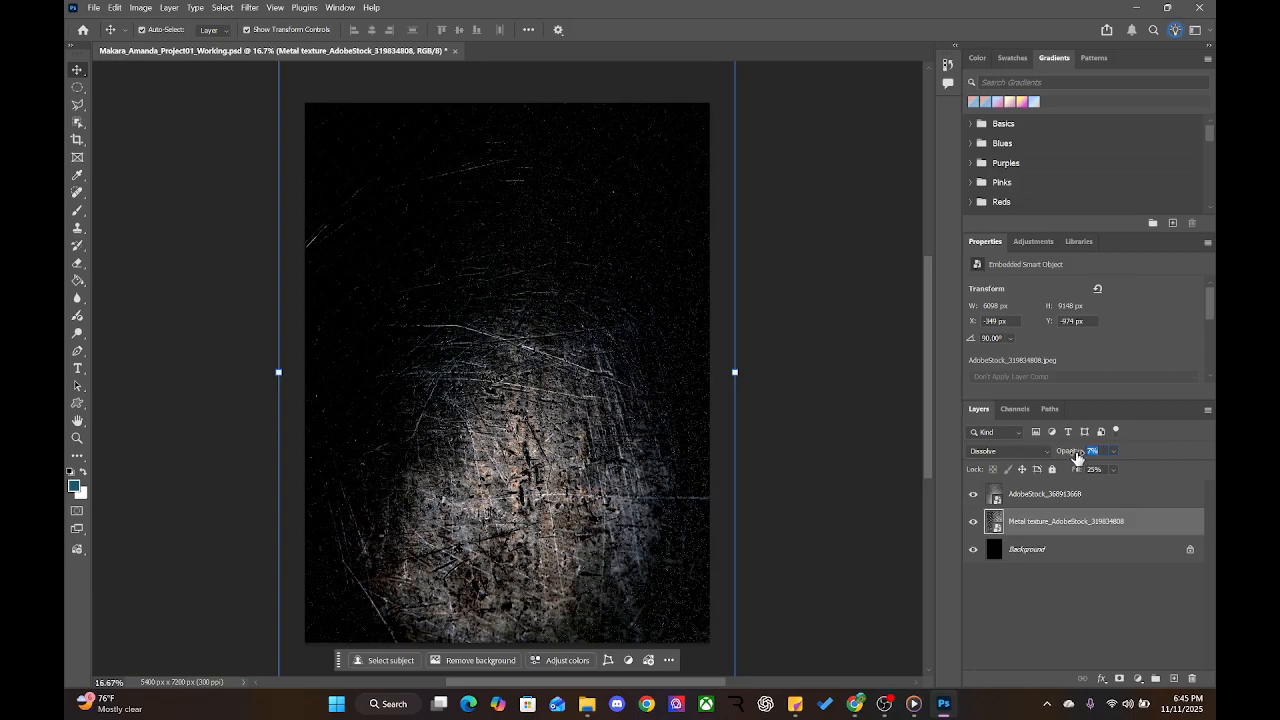
text(36)
key(Return)
key(Up)
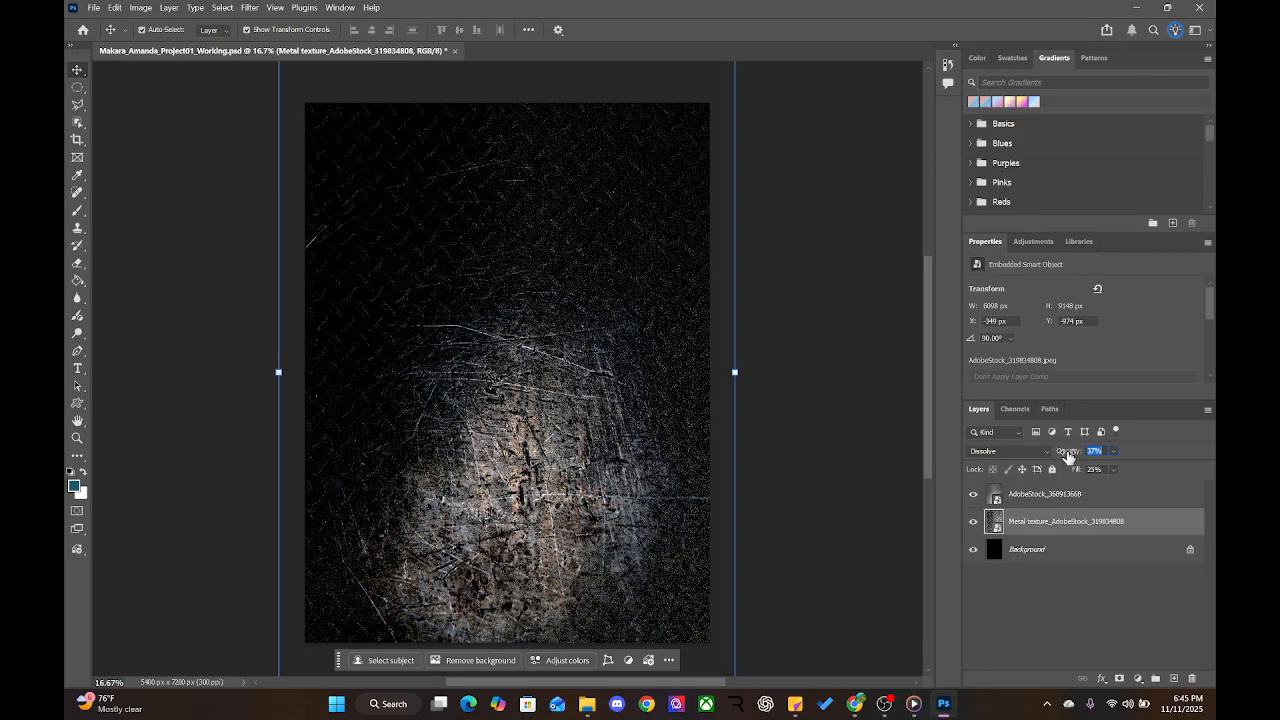
text(100)
key(Return)
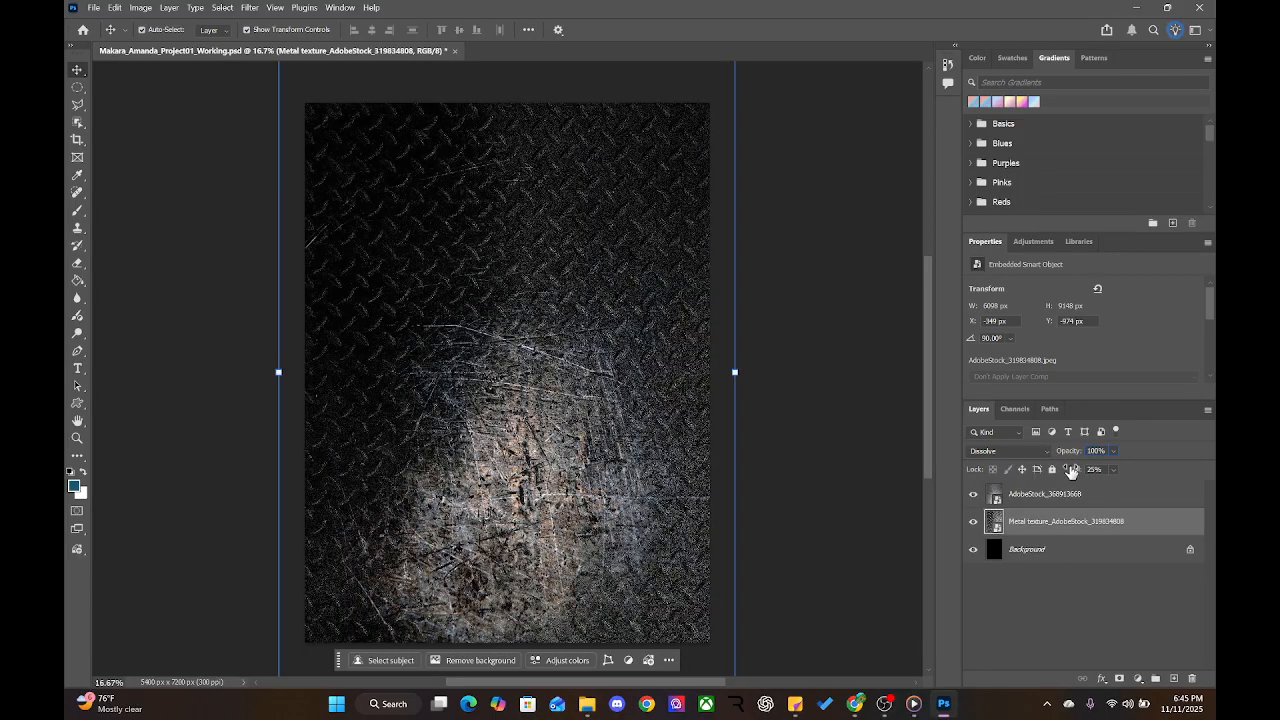
Switch between the Metal texture and AdobeStock_368913668 layers, ending on AdobeStock_368913668
click(1071, 474)
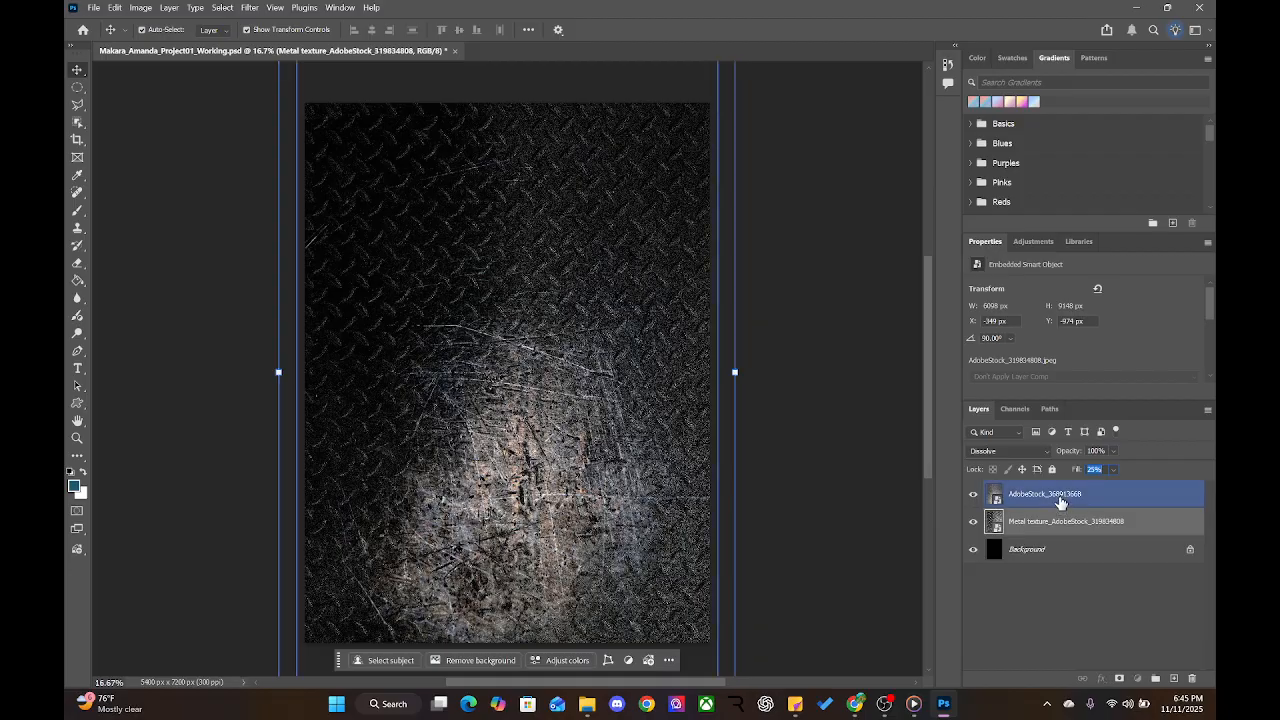
click(1060, 501)
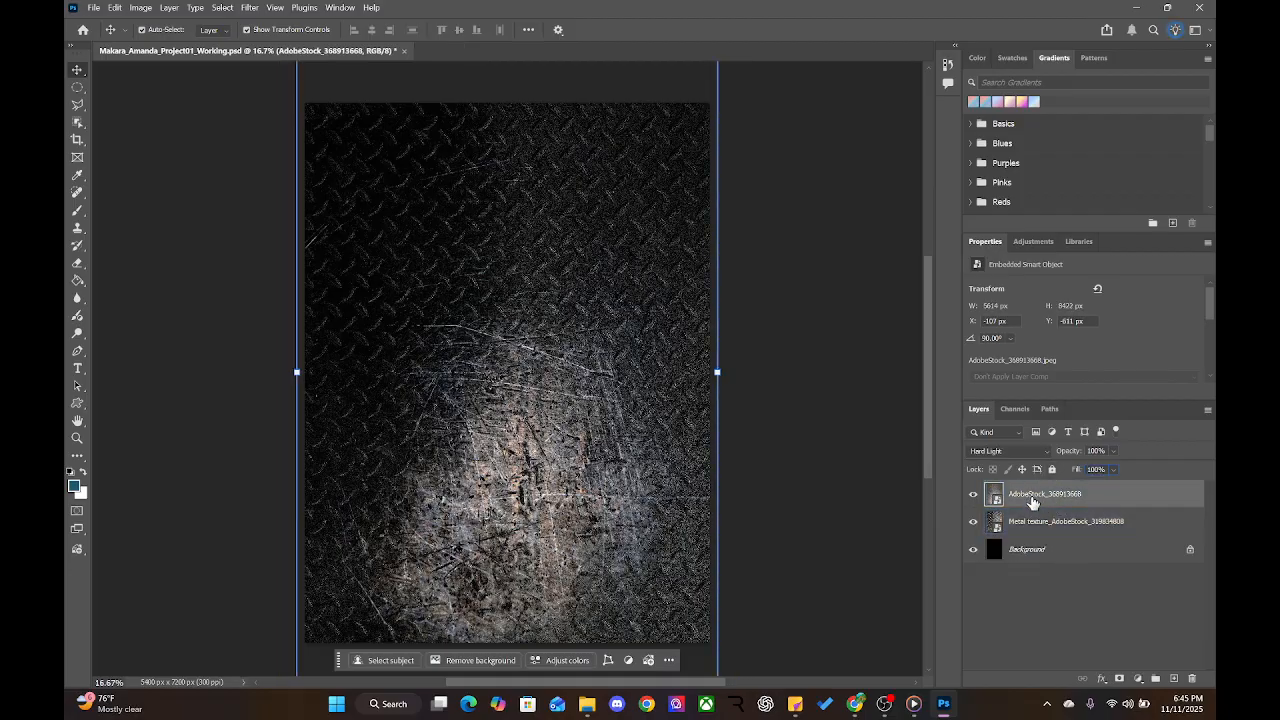
key(ctrl+1)
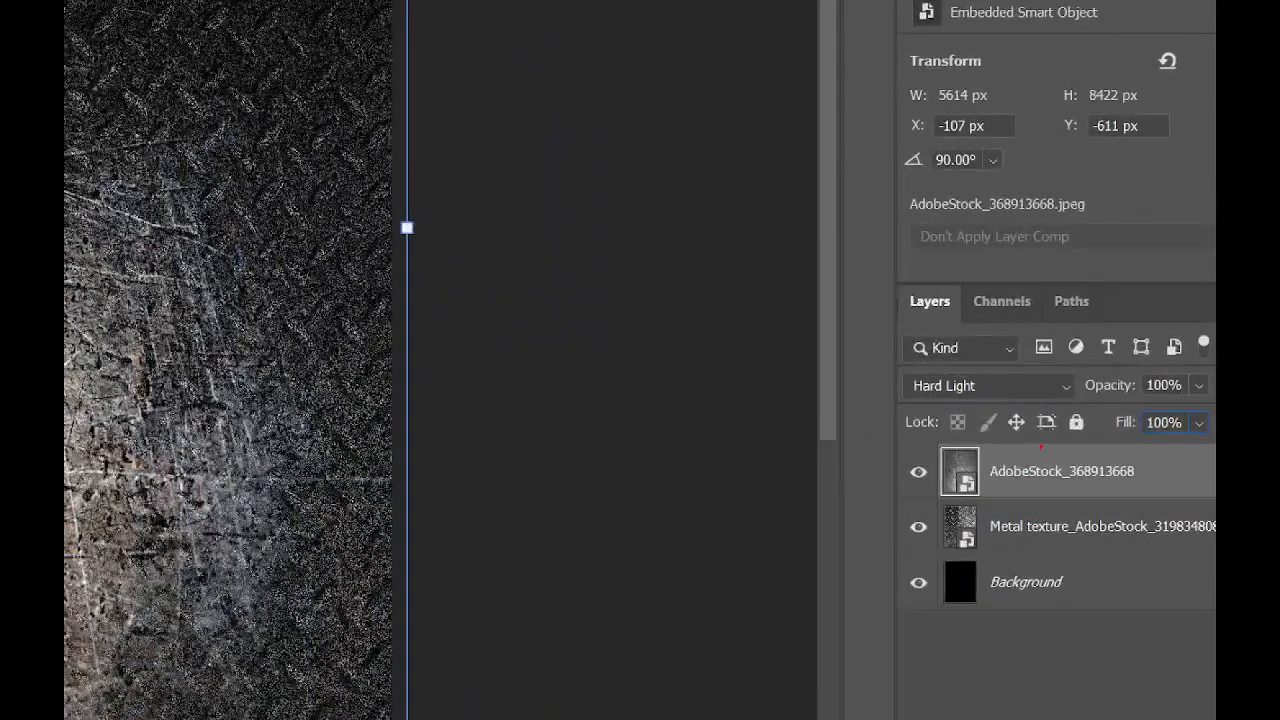
mouse_move(1050, 452)
mouse_down()
mouse_move(979, 436)
mouse_move(923, 595)
mouse_move(1103, 544)
mouse_up()
key(Escape)
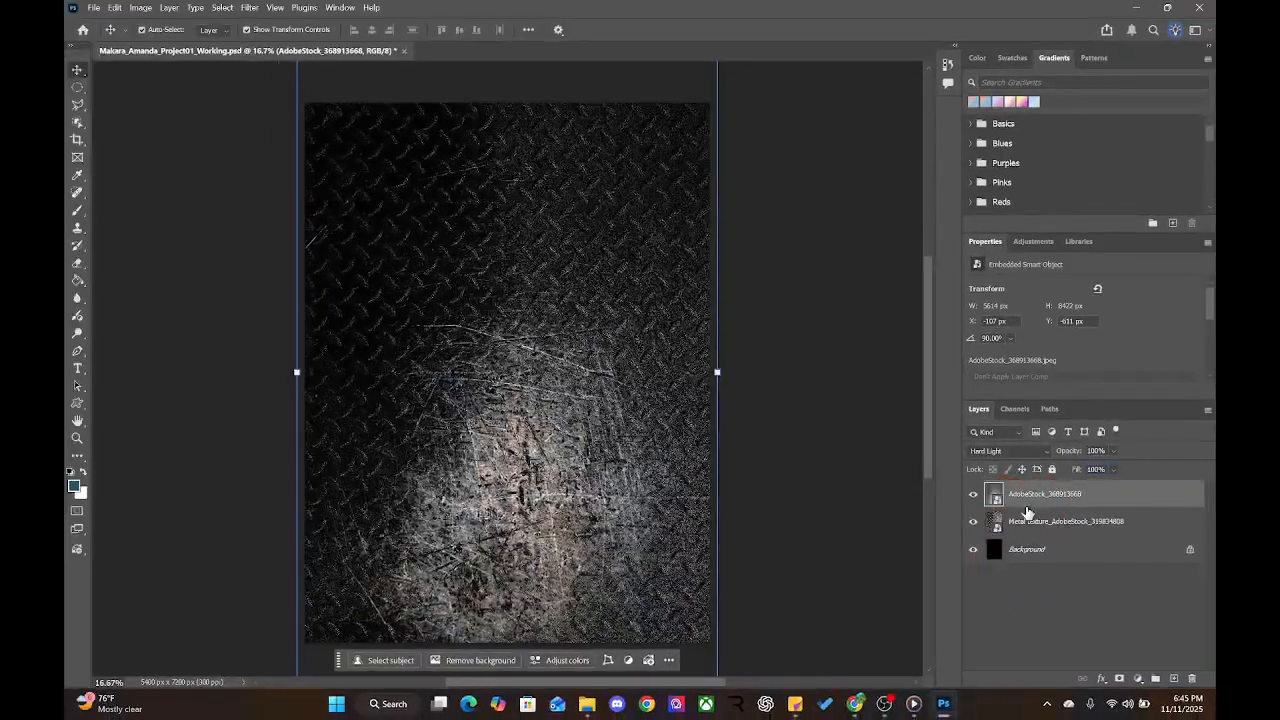
click(1050, 519)
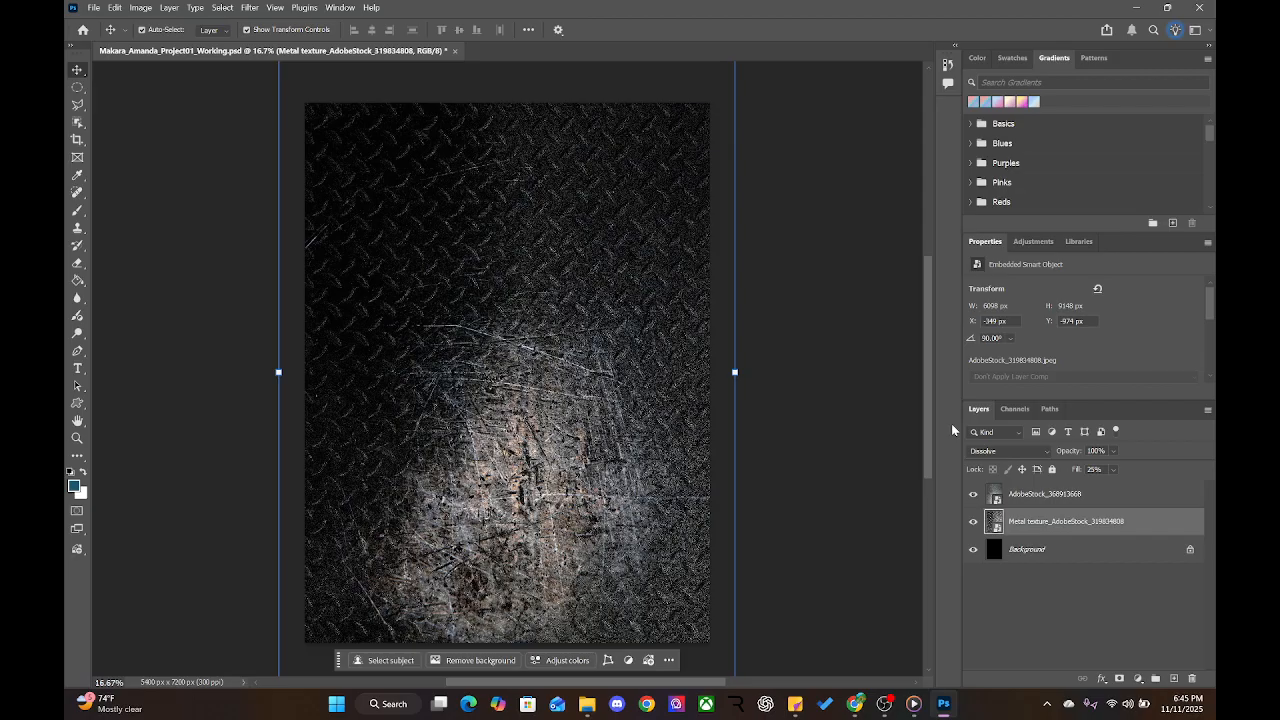
click(1019, 496)
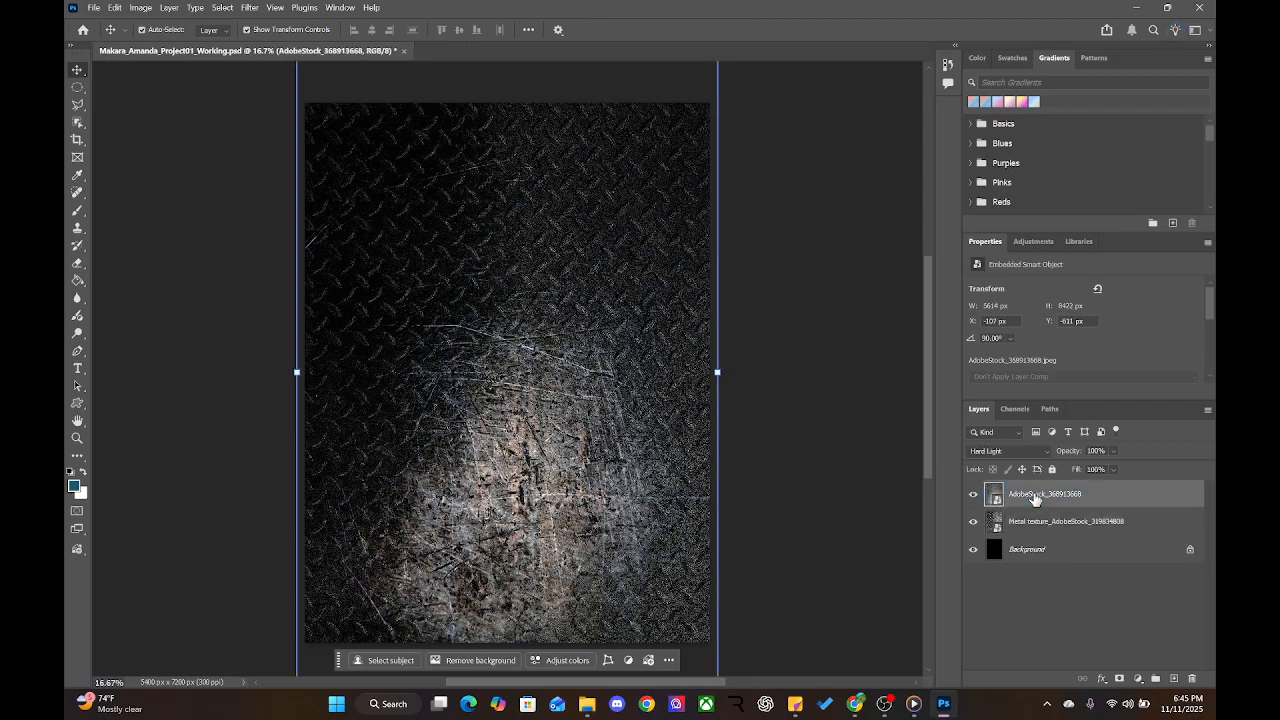
Prefix the AdobeStock_368913668 layer name with 'Metal texture 2_'
double_click(1019, 496)
key(Home)
text(Met)
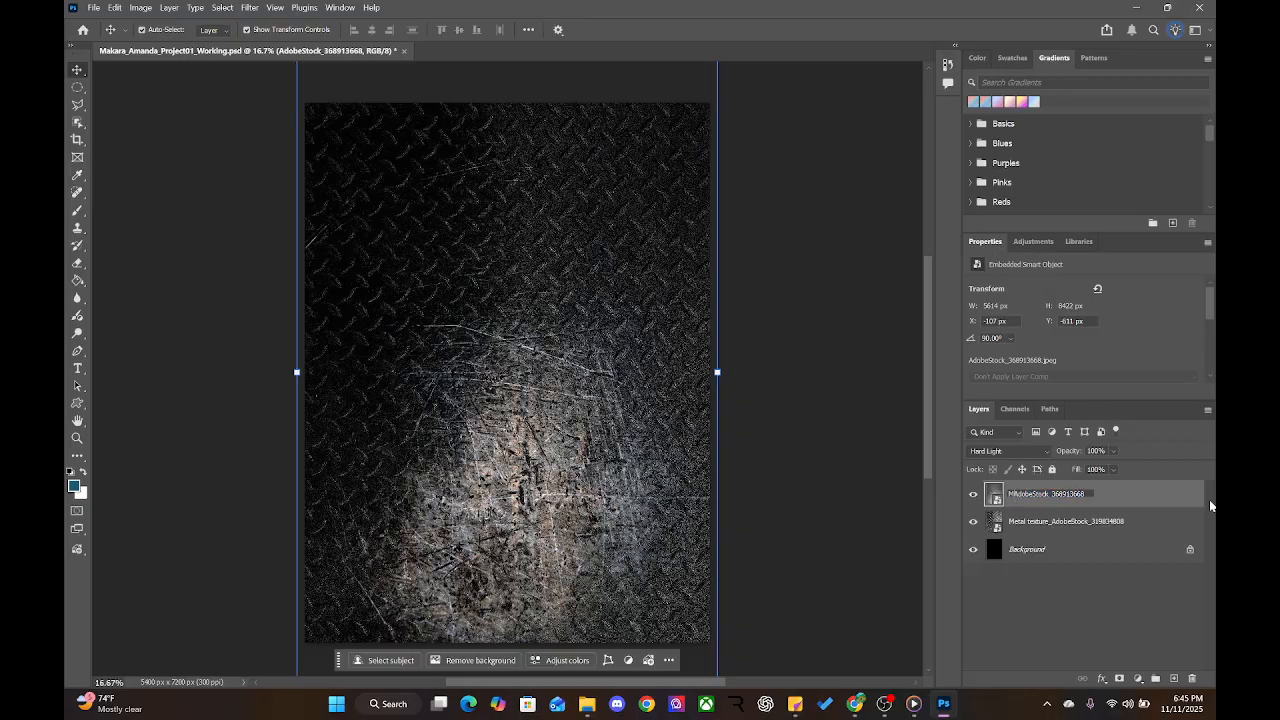
text(al Texture _)
key(BackSpace)
text(2)
key(BackSpace)
text(2)
text(_)
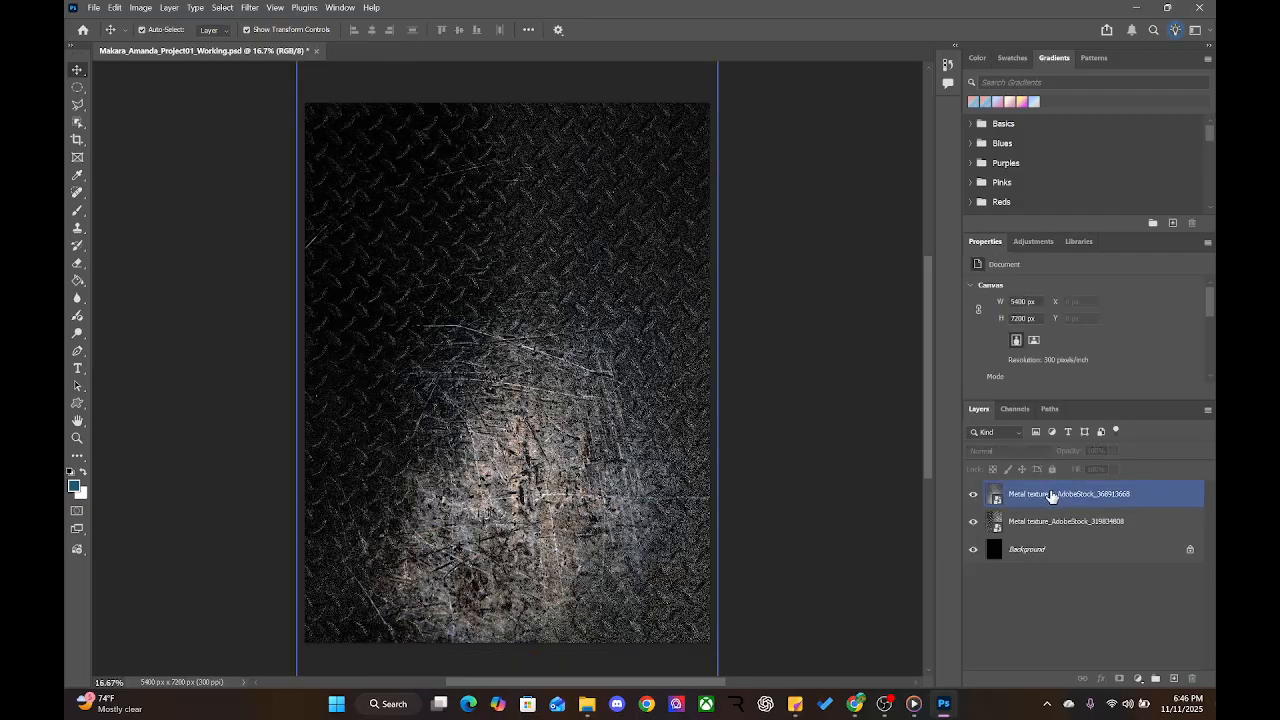
key(Return)
click(1010, 451)
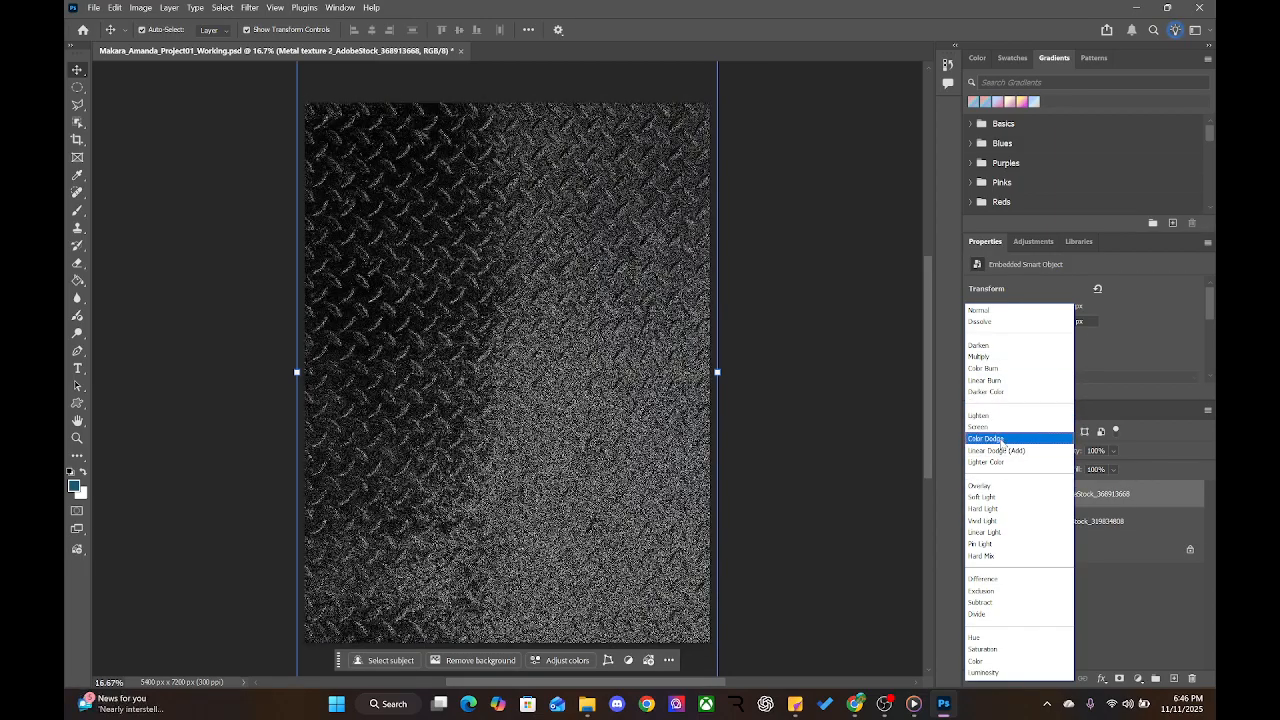
Reset Metal texture 2 to Normal, set the diamond-plate layer to Multiply, and hide Metal texture 2
click(1018, 311)
click(1035, 524)
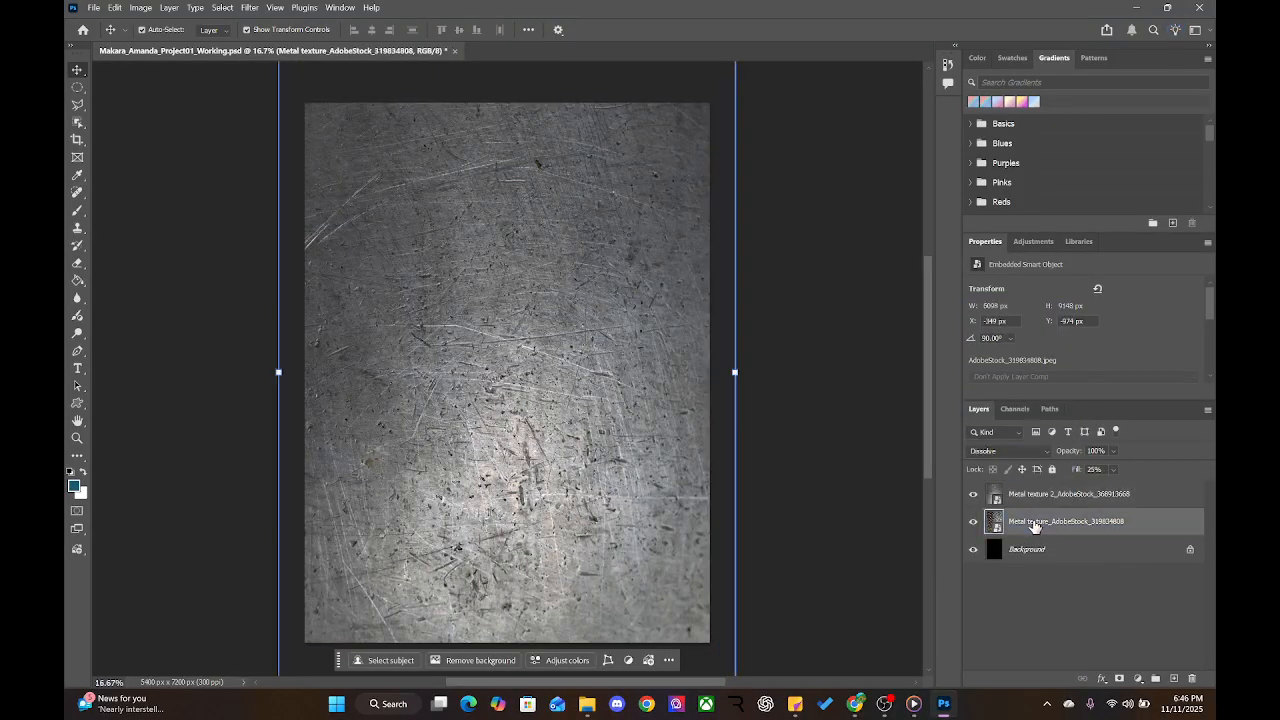
click(1000, 451)
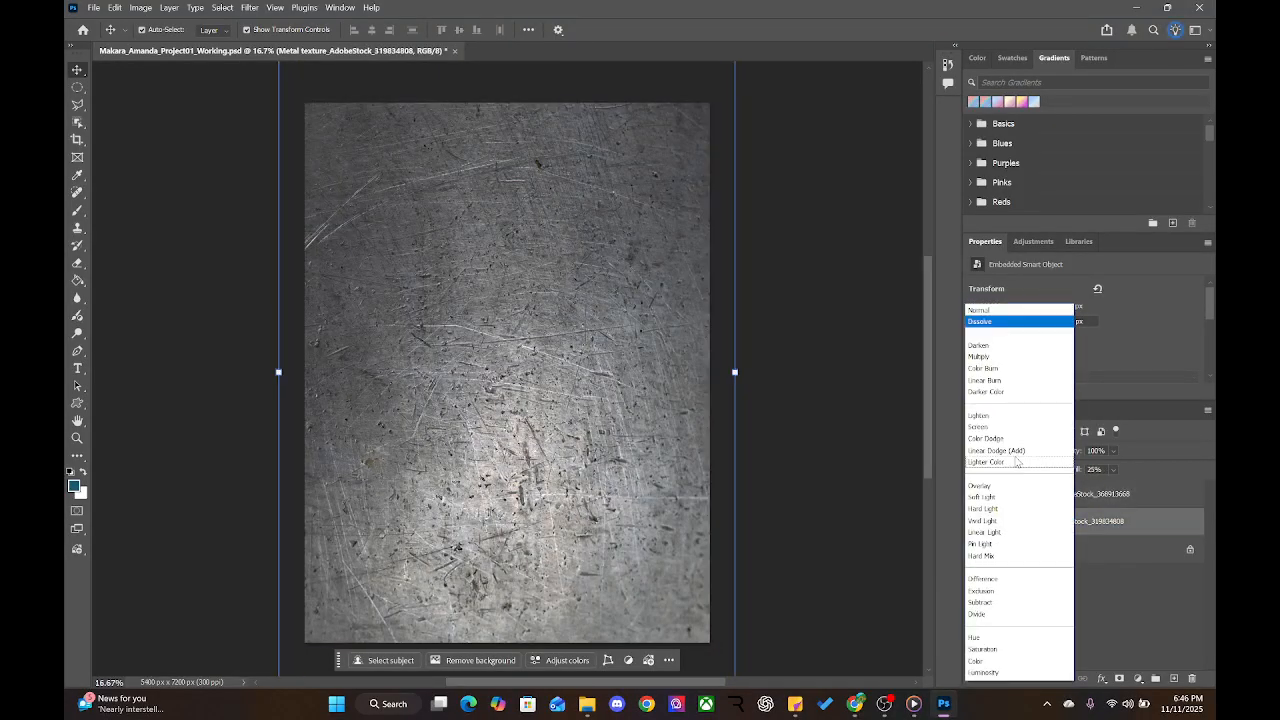
click(993, 357)
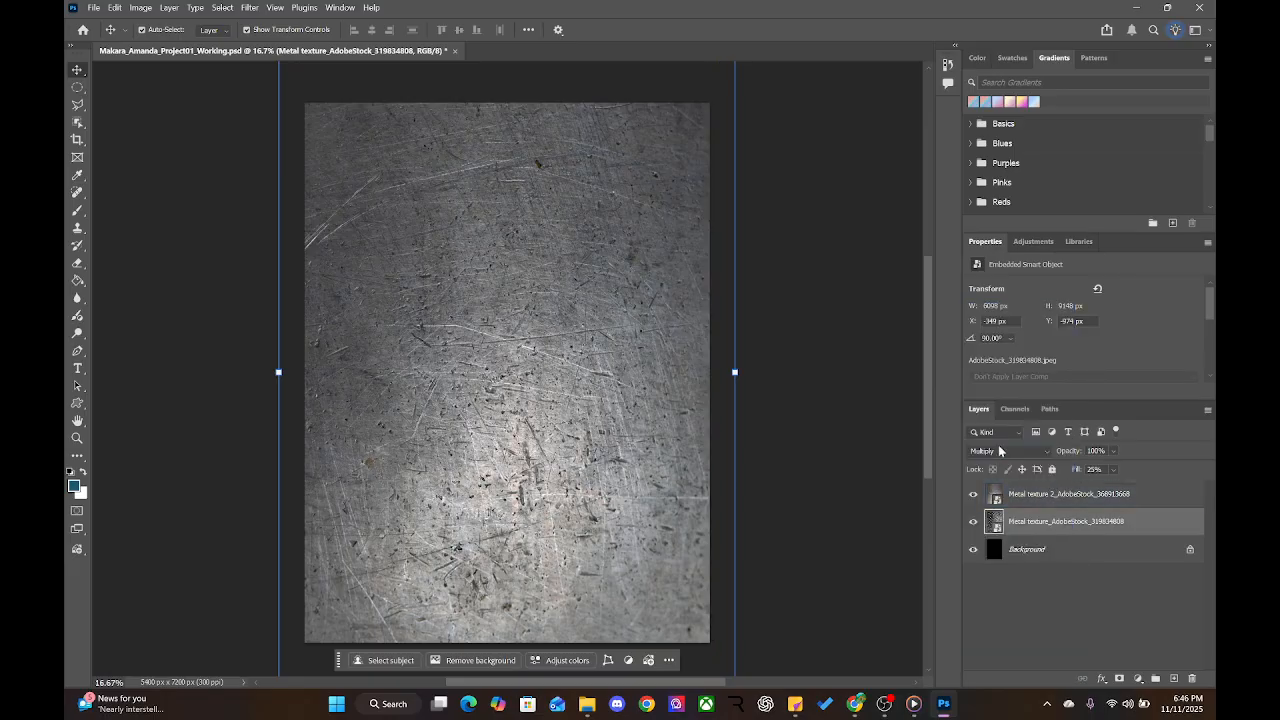
click(973, 494)
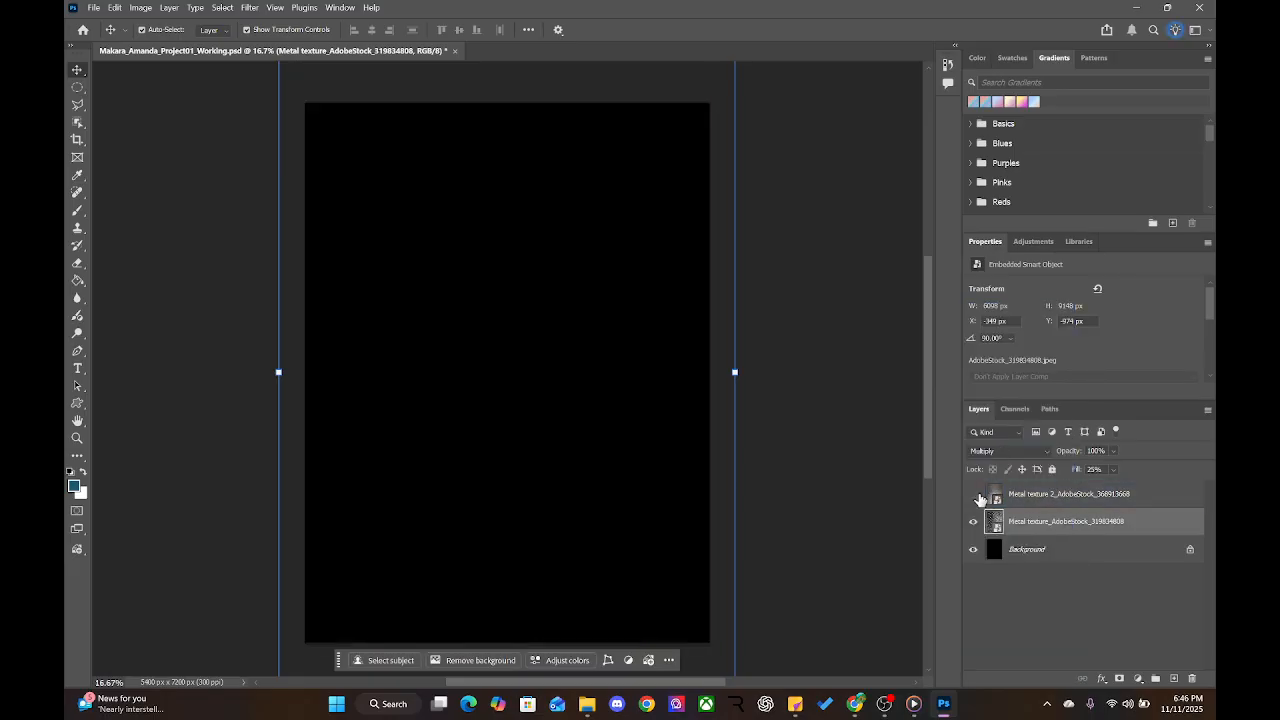
click(1055, 496)
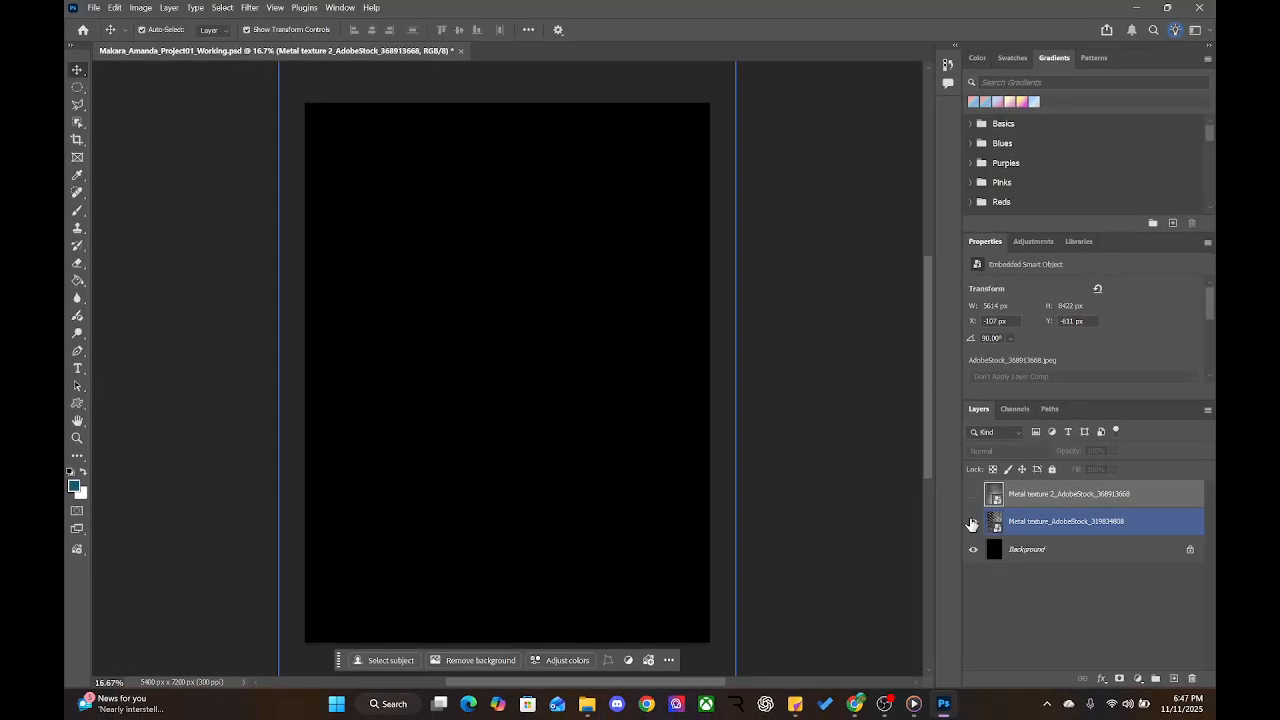
Set the diamond-plate layer to Pin Light, then show Metal texture 2 with Hard Light blending
click(1075, 522)
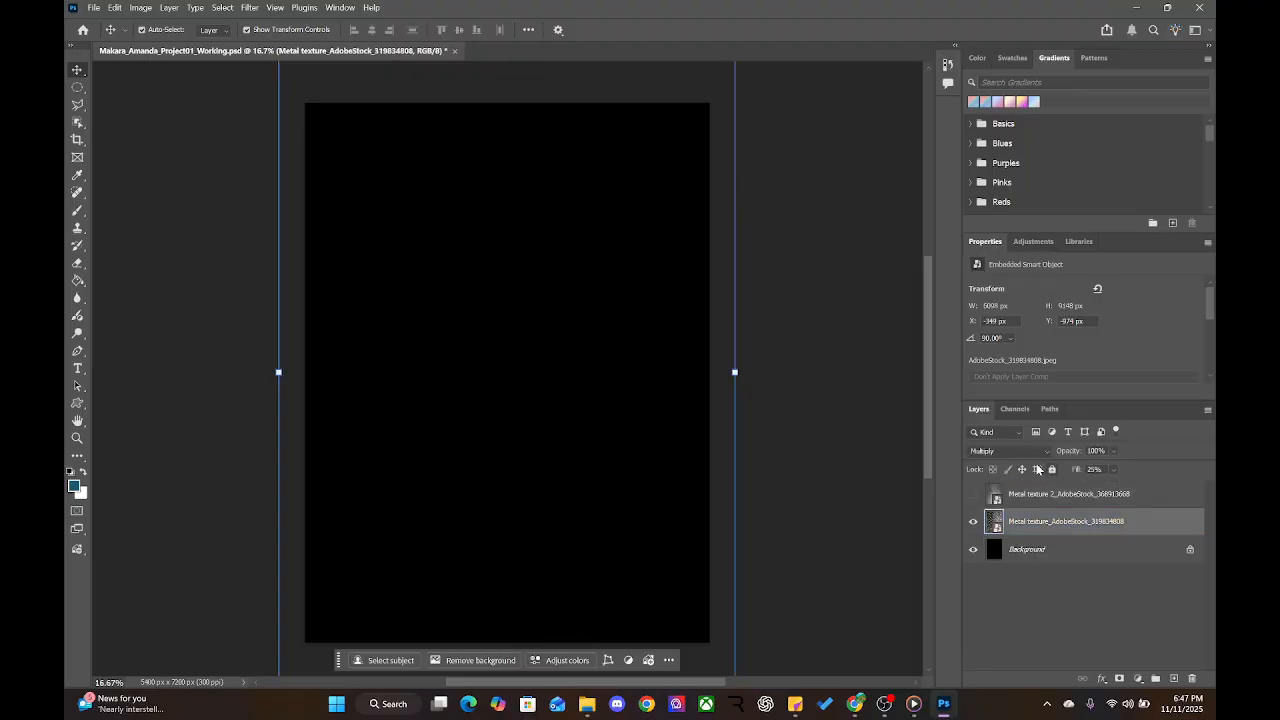
click(1010, 452)
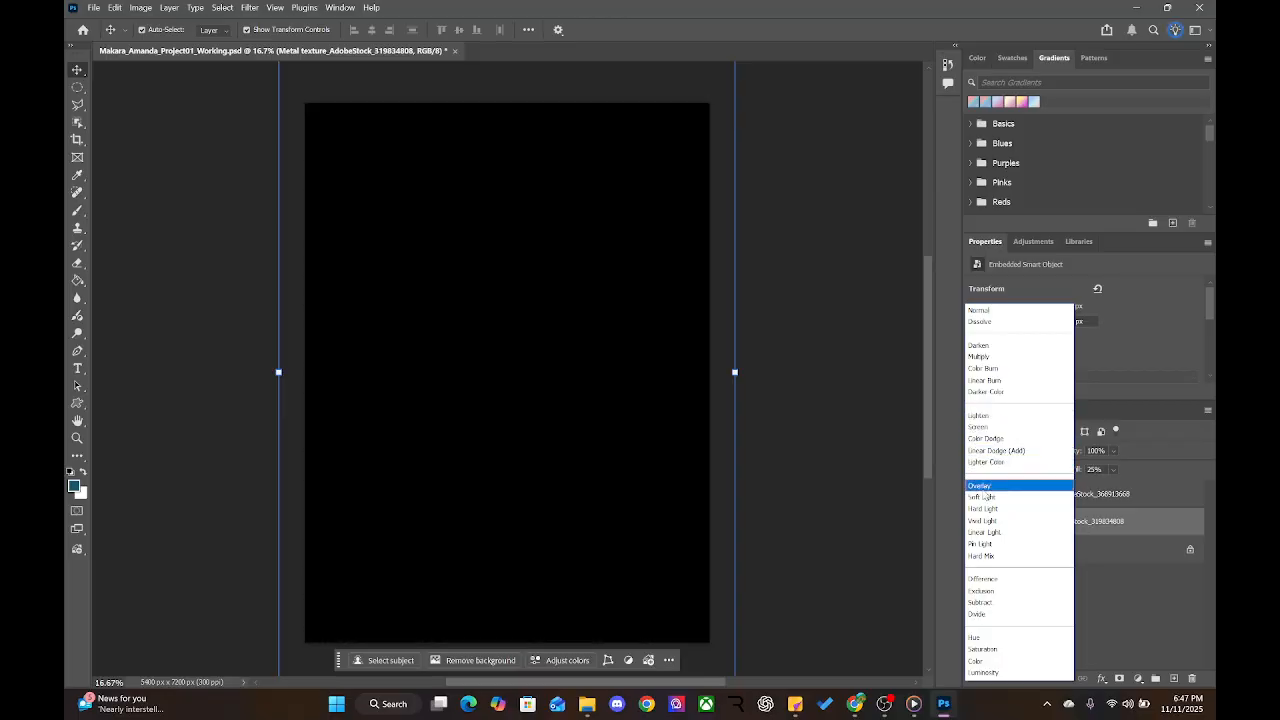
click(980, 546)
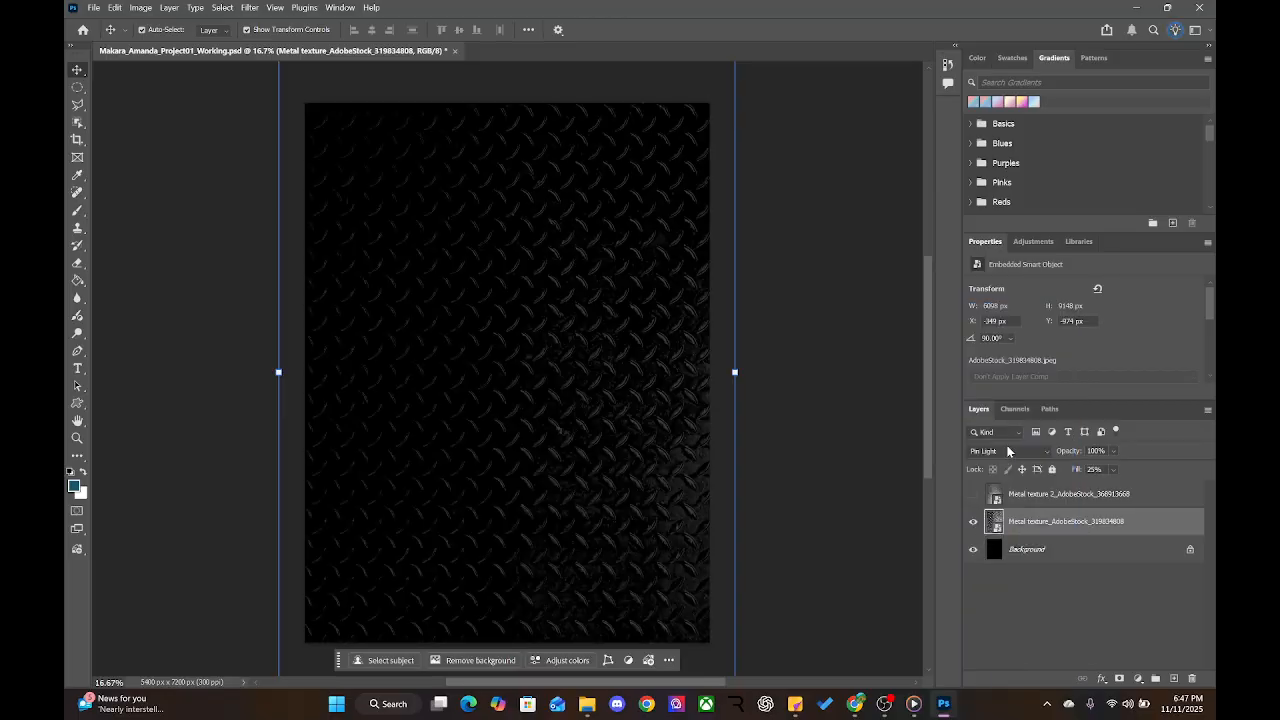
click(1010, 494)
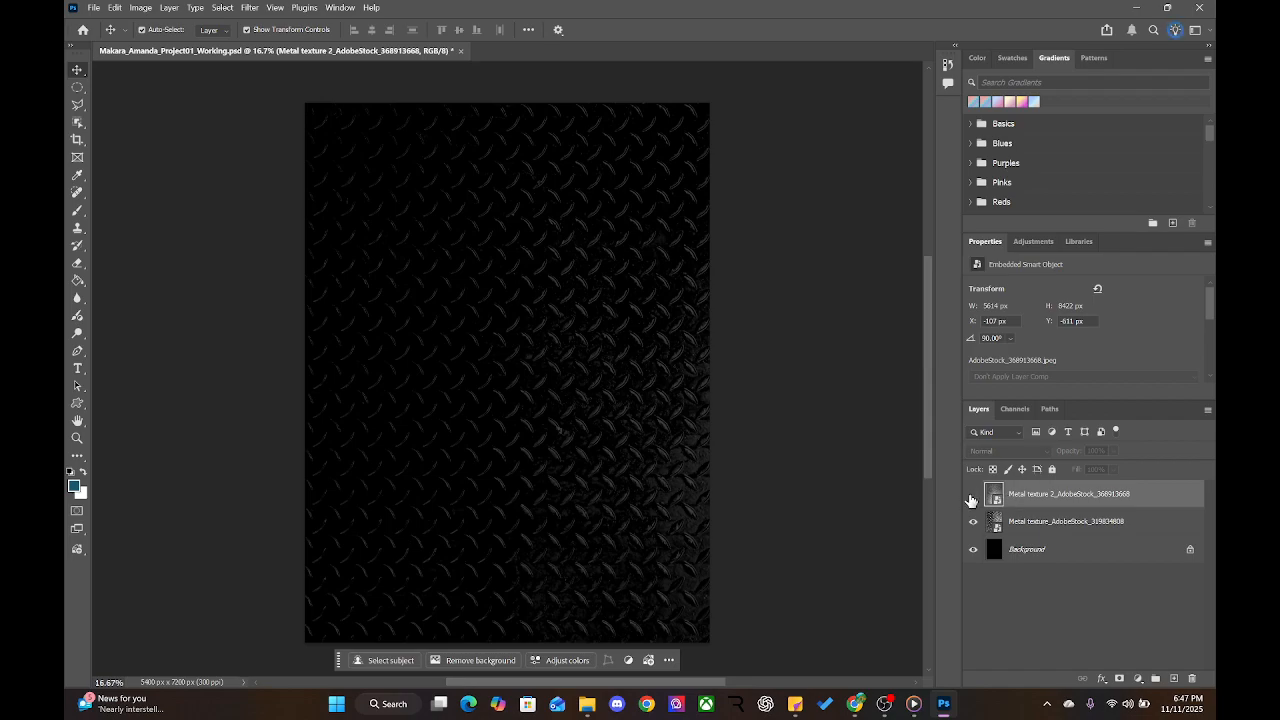
click(972, 496)
click(999, 452)
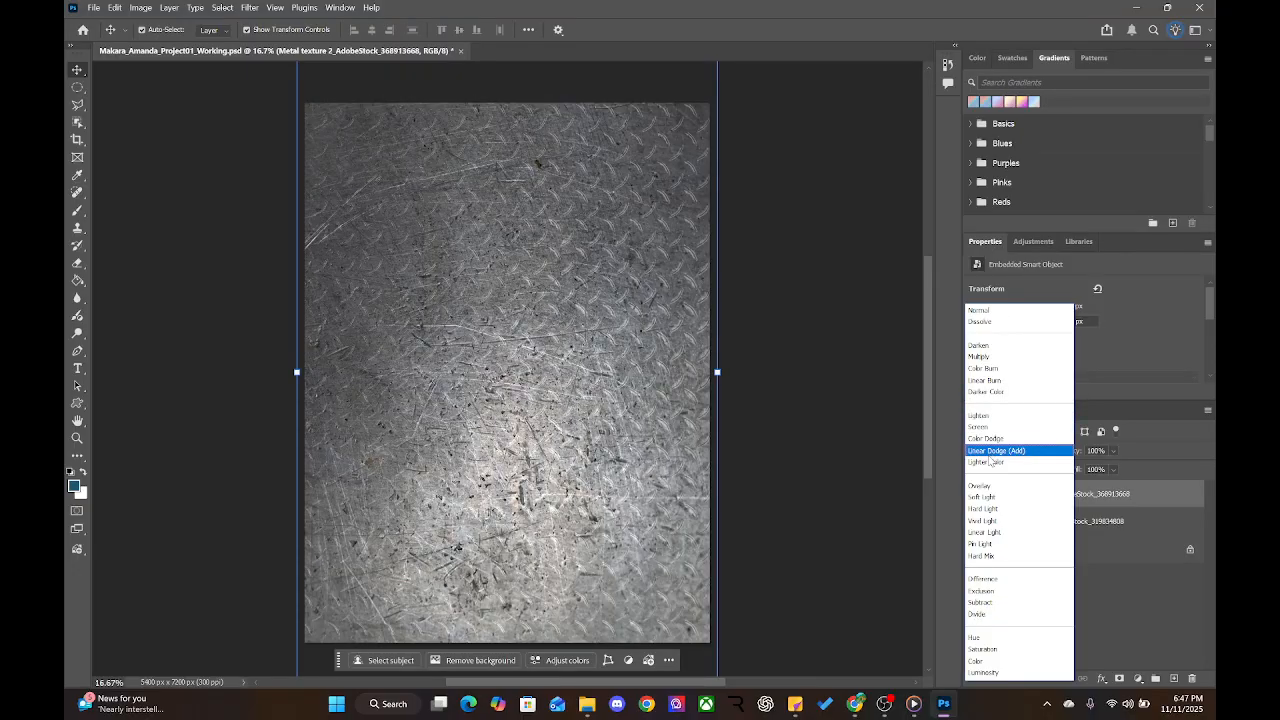
click(985, 509)
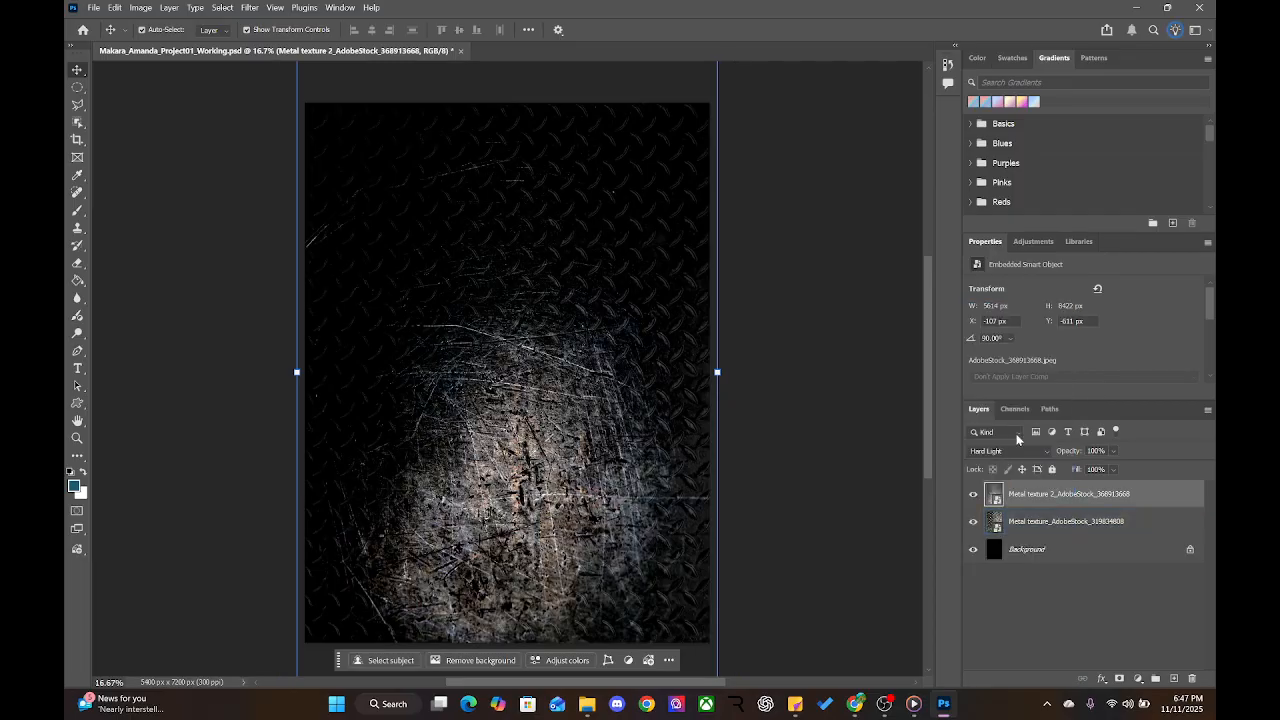
Set Metal texture 2 to 50% opacity and start entering its fill value
mouse_move(1078, 475)
mouse_down()
mouse_move(1041, 453)
mouse_move(1092, 452)
mouse_move(1048, 458)
mouse_move(1080, 459)
mouse_move(1052, 471)
mouse_move(1122, 467)
mouse_move(1043, 473)
mouse_move(1052, 452)
mouse_move(1066, 456)
mouse_up()
text(5)
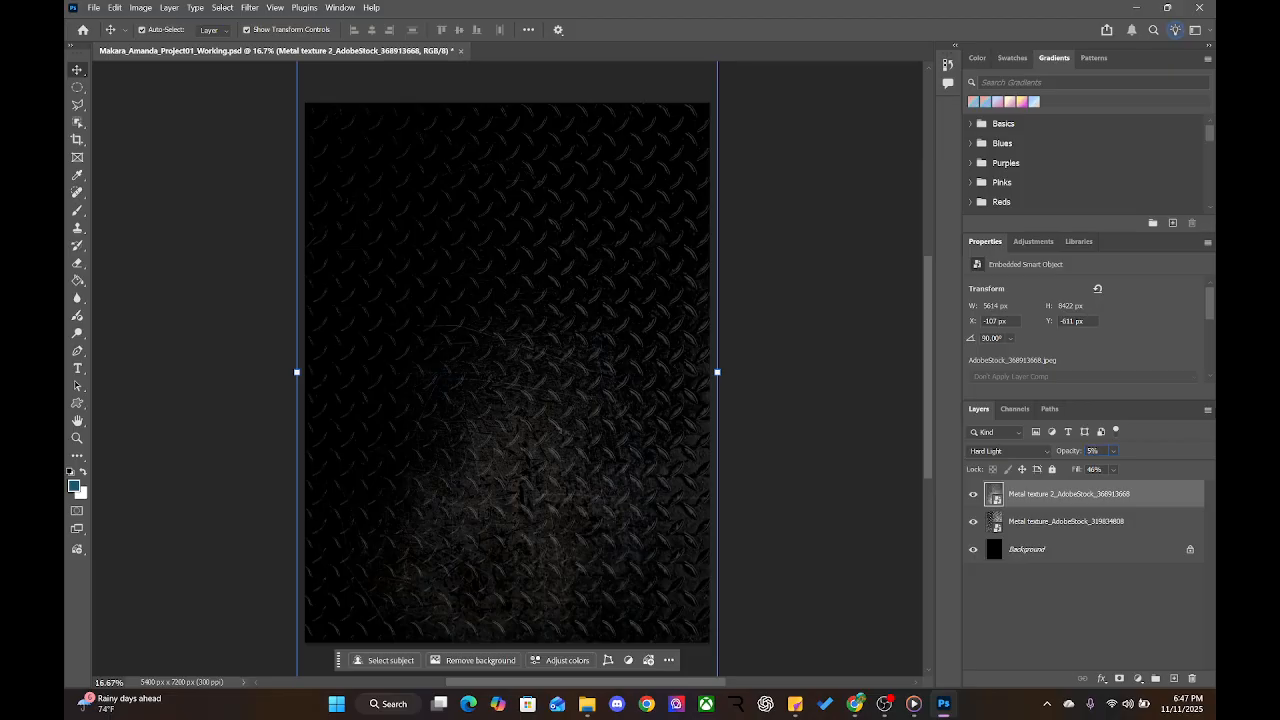
text(0)
click(1105, 469)
text(50)
key(ctrl+minus)
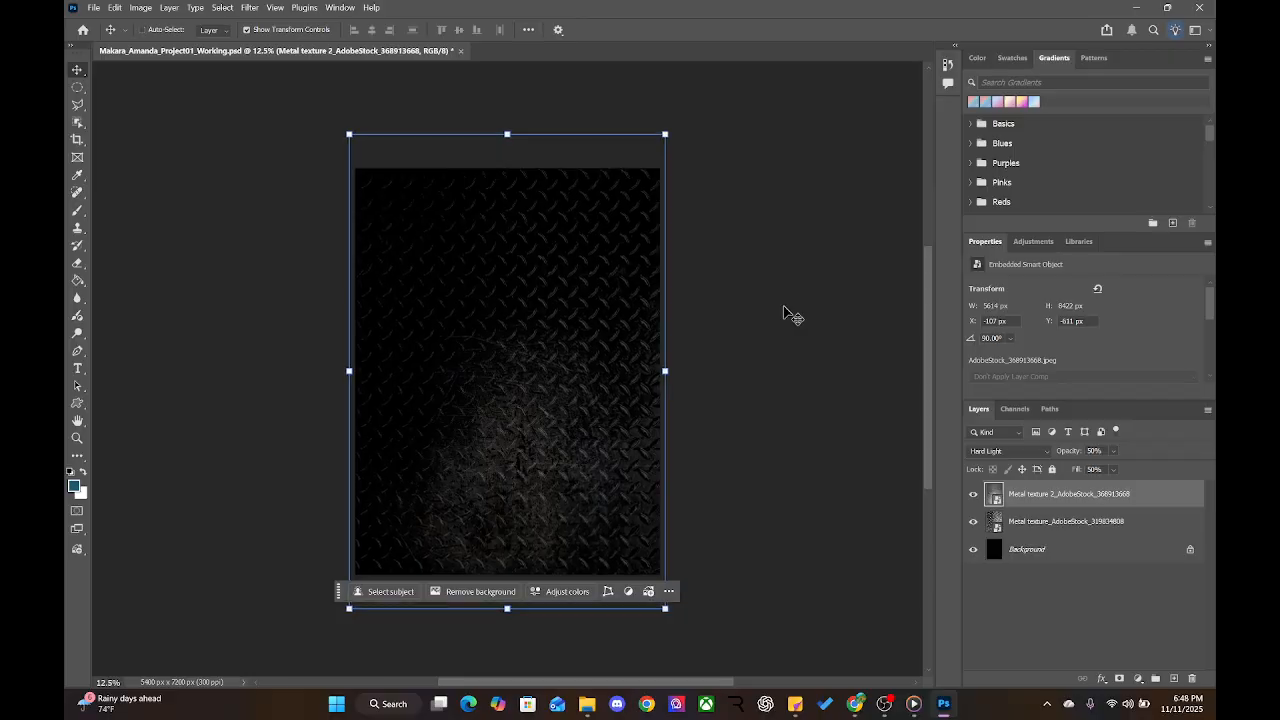
key(ctrl+plus)
key(ctrl+plus)
key(ctrl+minus)
key(ctrl+minus)
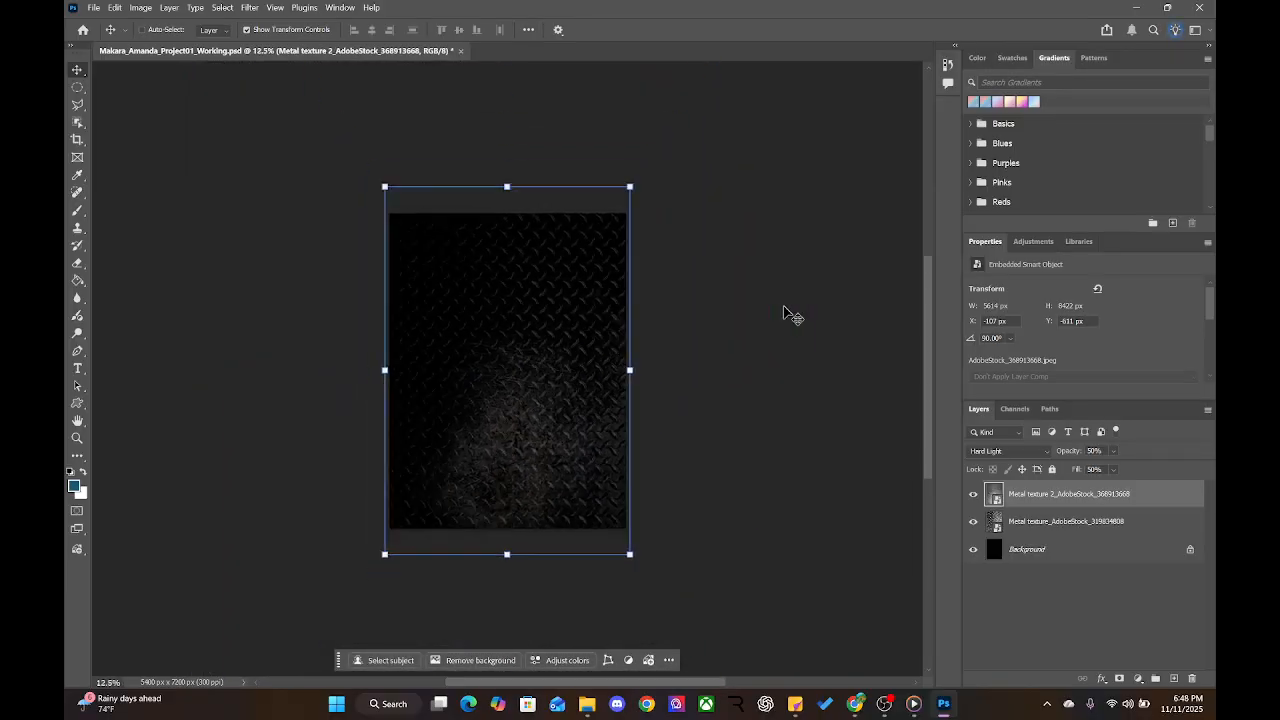
key(ctrl+plus)
key(ctrl+minus)
key(ctrl+minus)
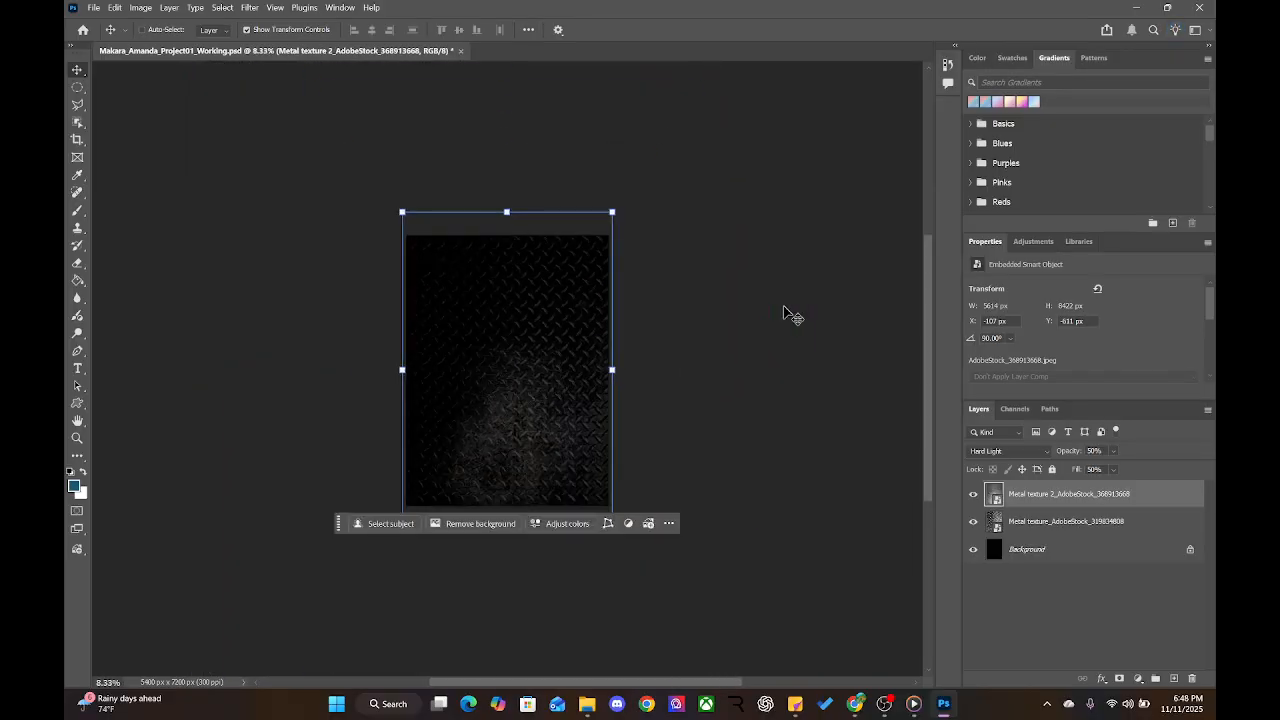
key(ctrl+plus)
key(ctrl+plus)
key(ctrl+minus)
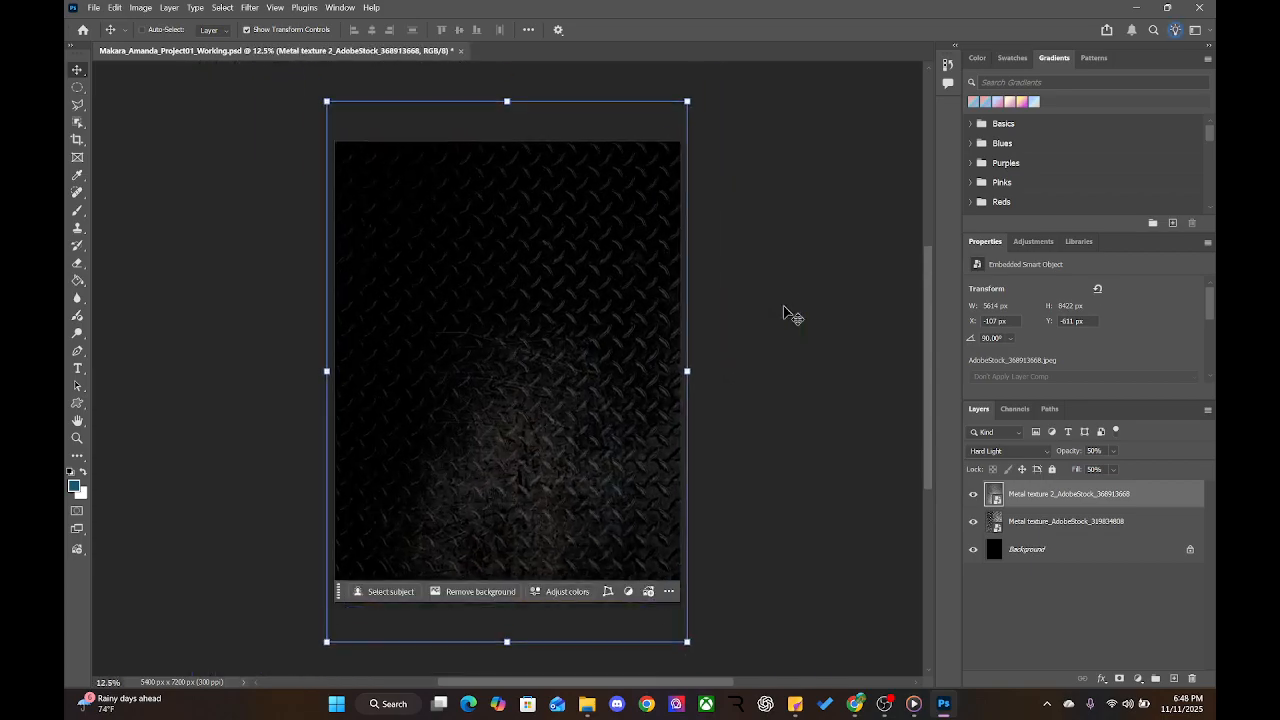
key(ctrl+plus)
key(ctrl+minus)
key(ctrl+minus)
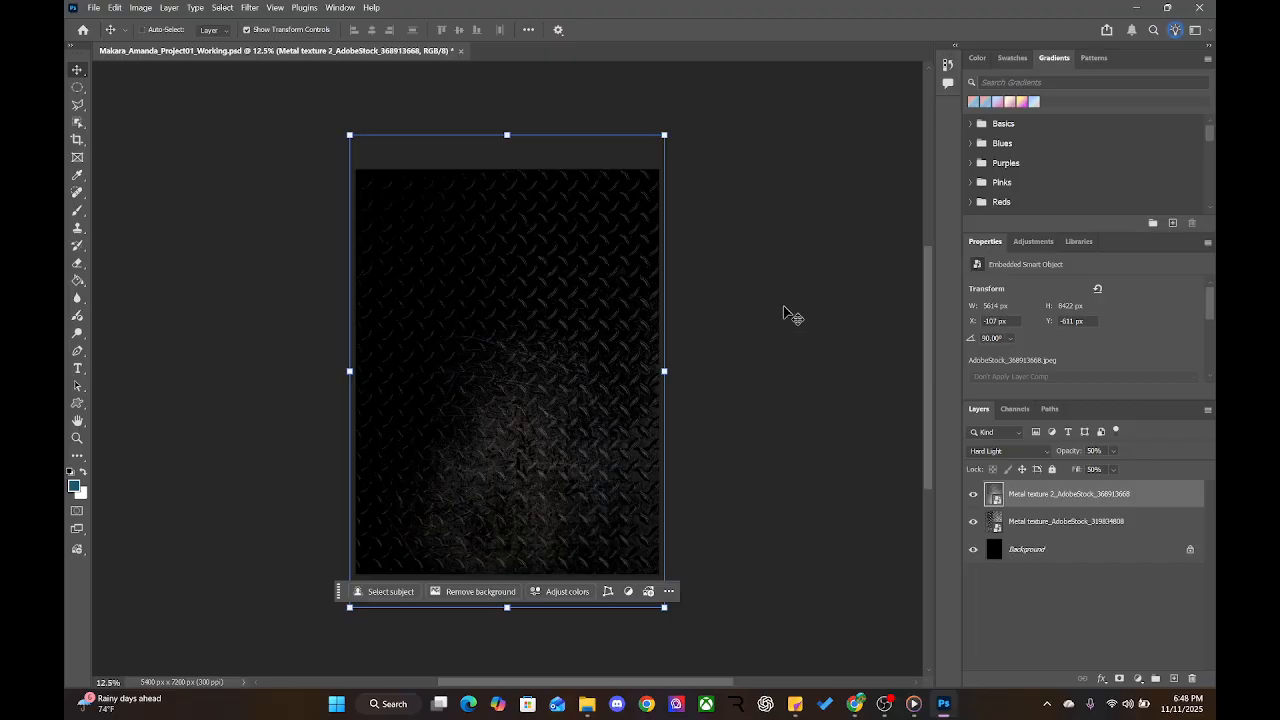
key(ctrl+minus)
key(ctrl+plus)
key(ctrl+plus)
key(ctrl+plus)
key(ctrl+minus)
key(ctrl+minus)
key(ctrl+plus)
key(ctrl+plus)
key(ctrl+minus)
key(ctrl+minus)
key(ctrl+plus)
key(ctrl+plus)
key(ctrl+minus)
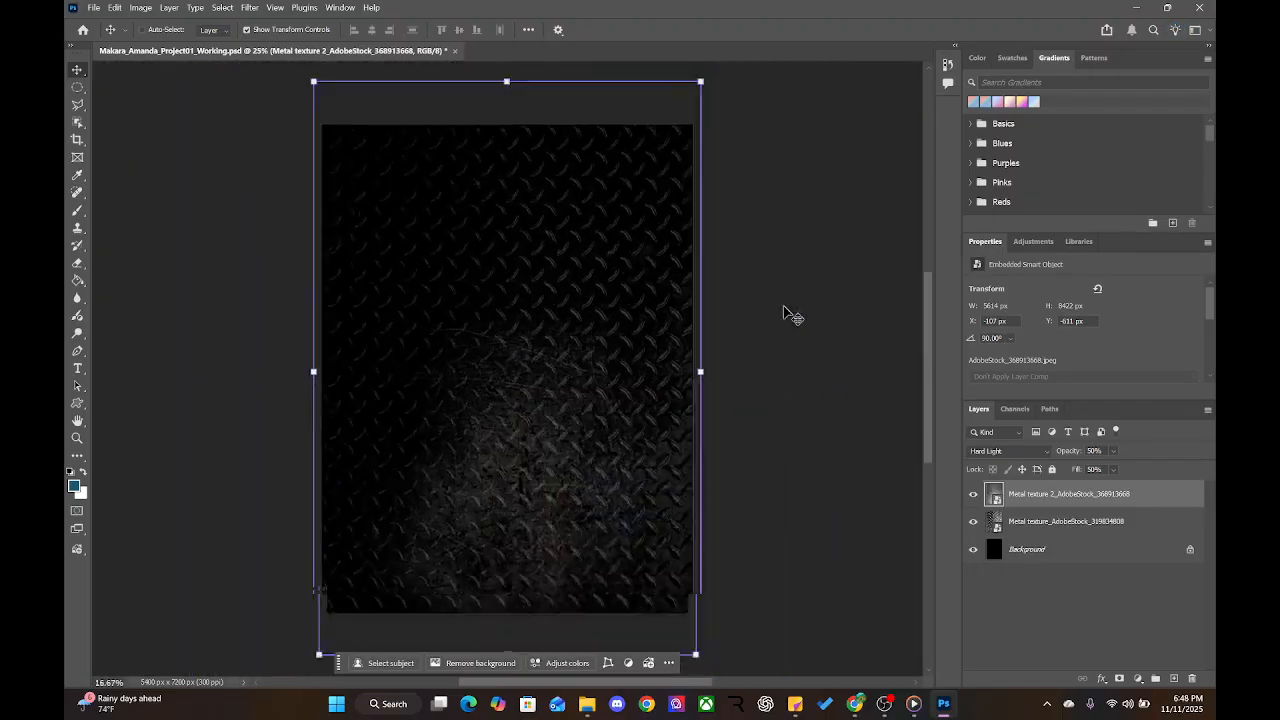
key(ctrl+minus)
key(ctrl+plus)
key(ctrl+plus)
key(ctrl+plus)
key(ctrl+plus)
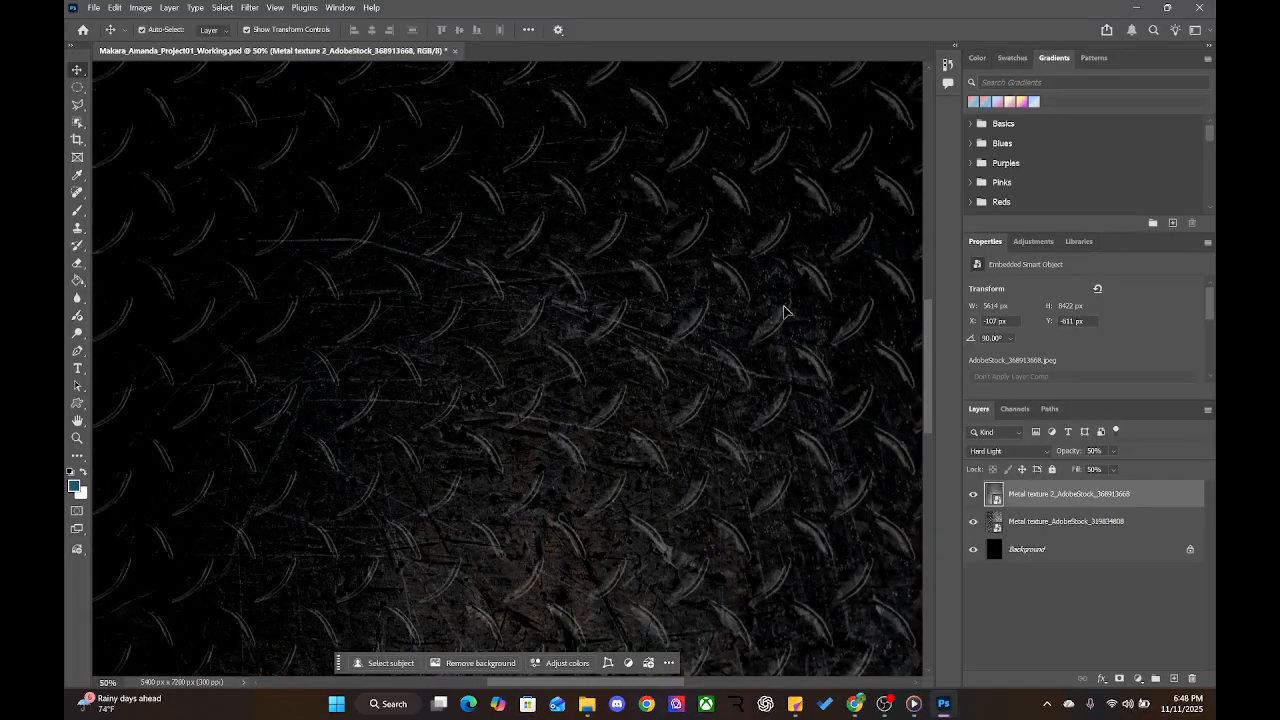
alt+drag(328, 326, 336, 346)
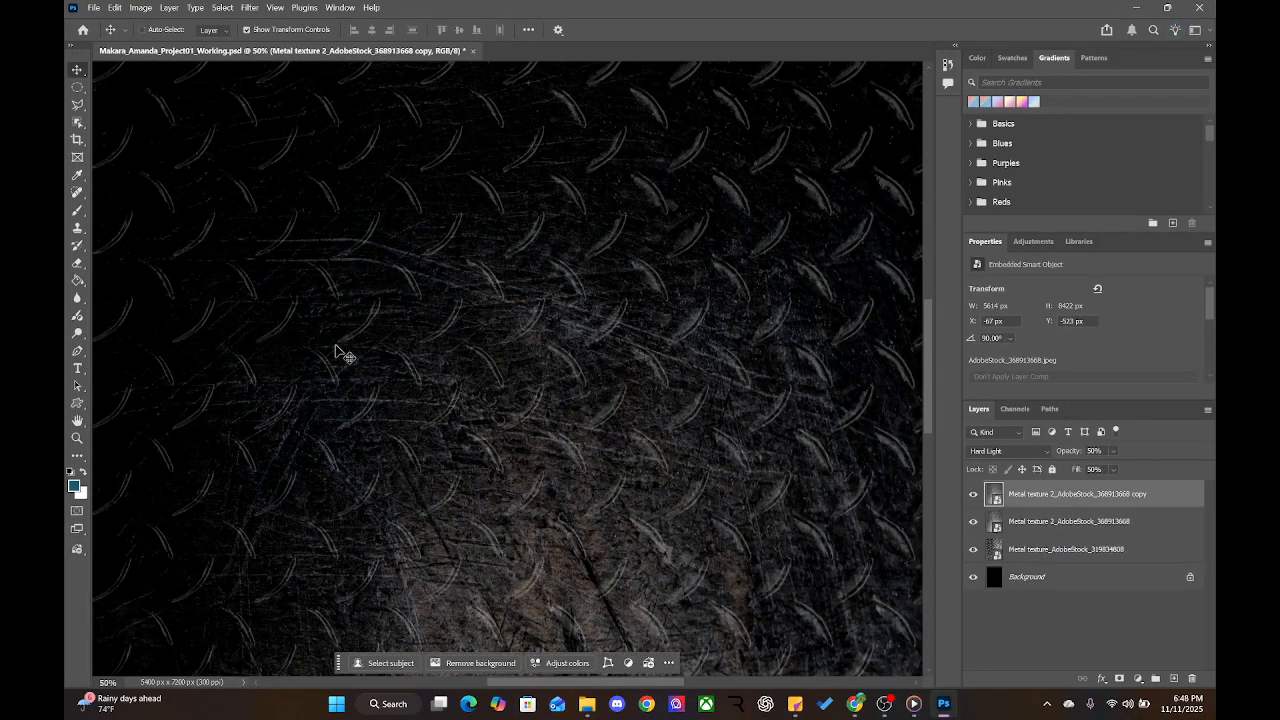
key(ctrl+z)
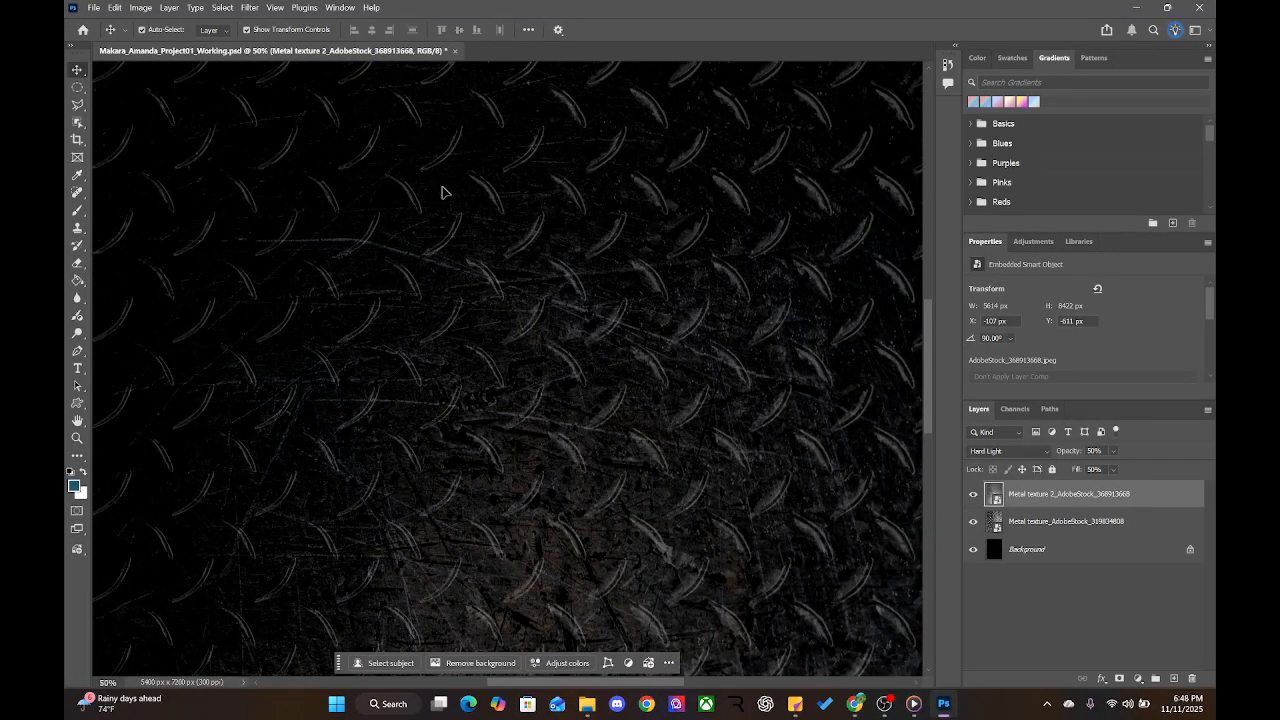
scroll(476, 268, down, 4)
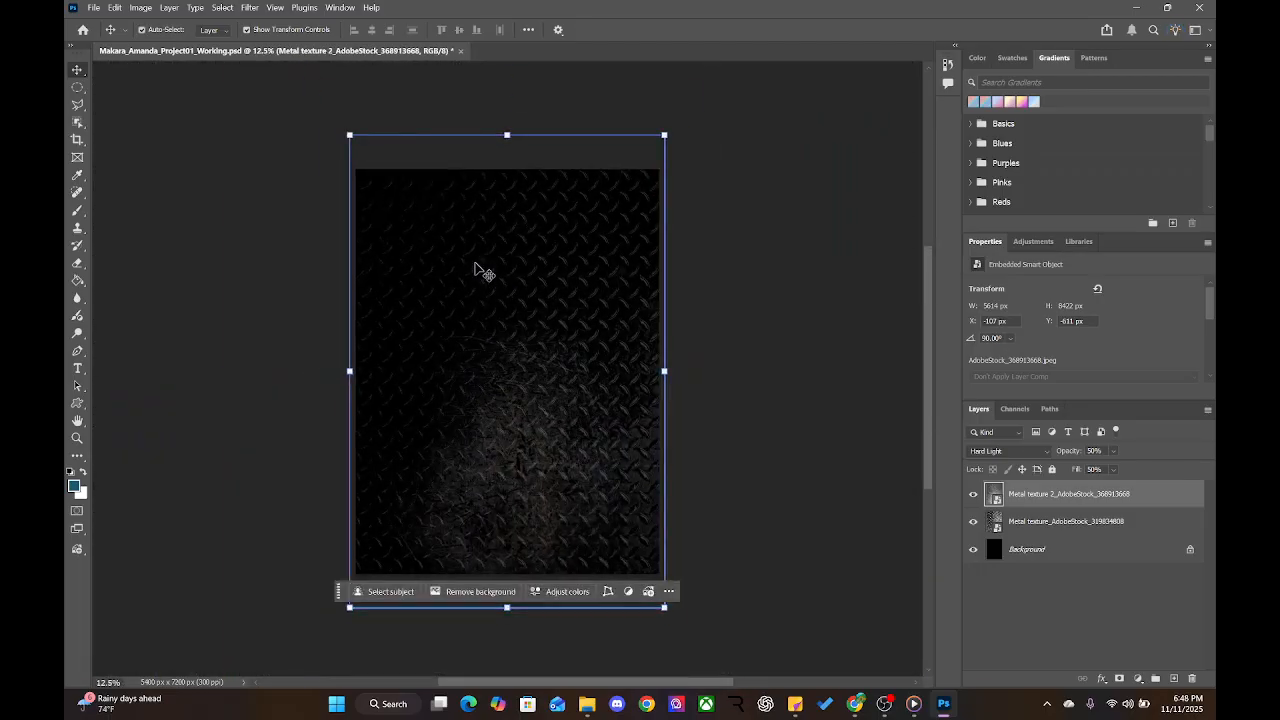
mouse_move(502, 347)
mouse_down()
mouse_move(520, 234)
mouse_move(509, 229)
mouse_move(371, 359)
mouse_move(514, 331)
mouse_up()
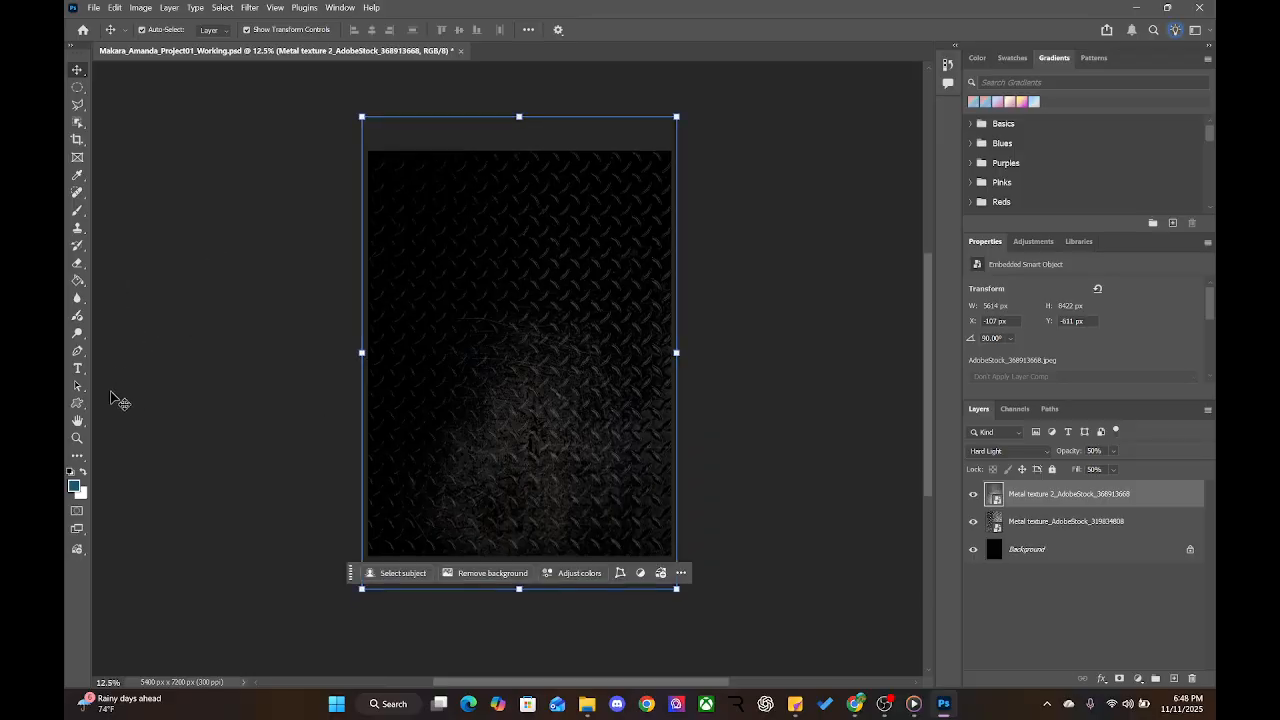
mouse_move(543, 337)
mouse_down()
mouse_move(720, 360)
mouse_move(100, 374)
mouse_move(263, 123)
mouse_move(503, 174)
mouse_move(642, 415)
mouse_move(620, 371)
mouse_move(560, 335)
mouse_up()
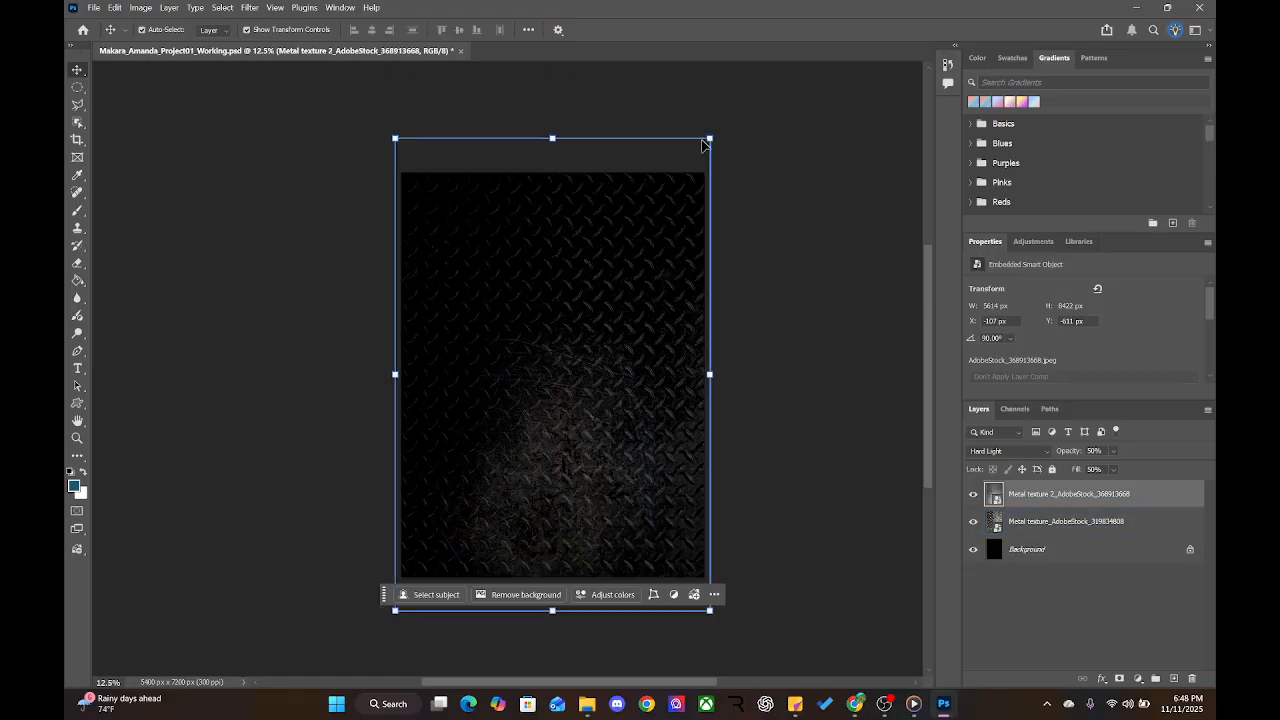
key(ctrl+minus)
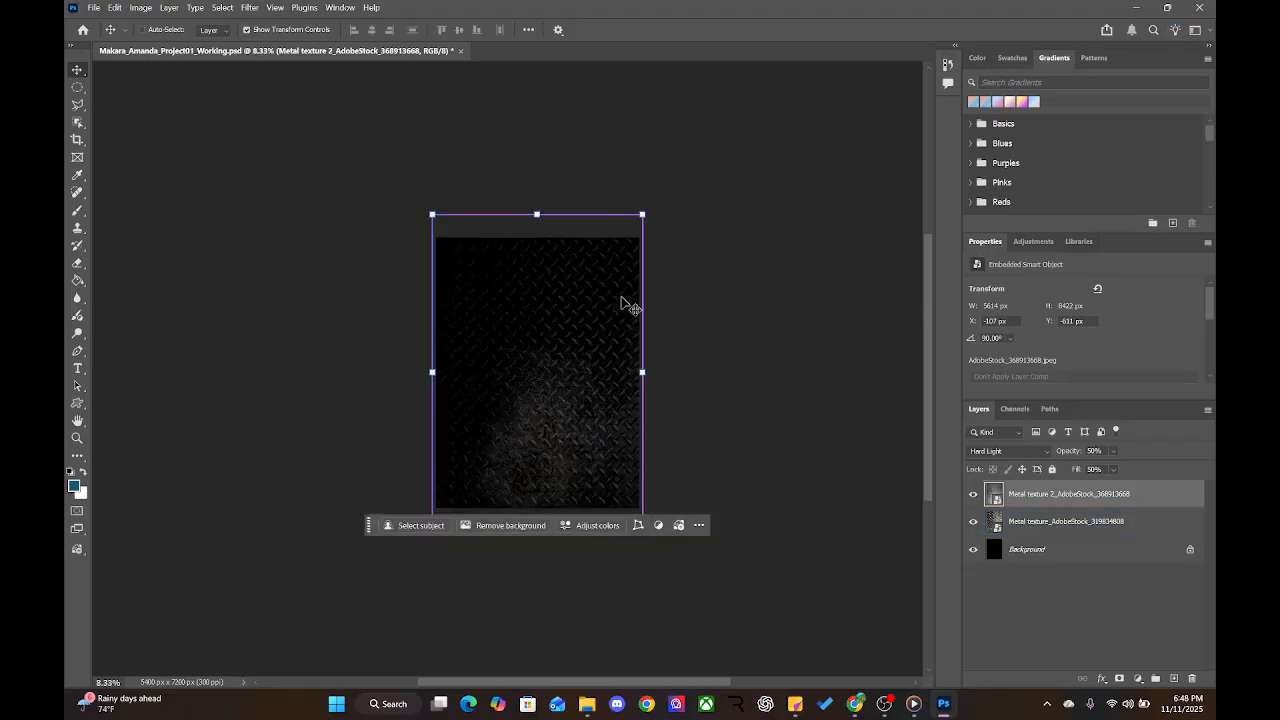
key(ctrl+plus)
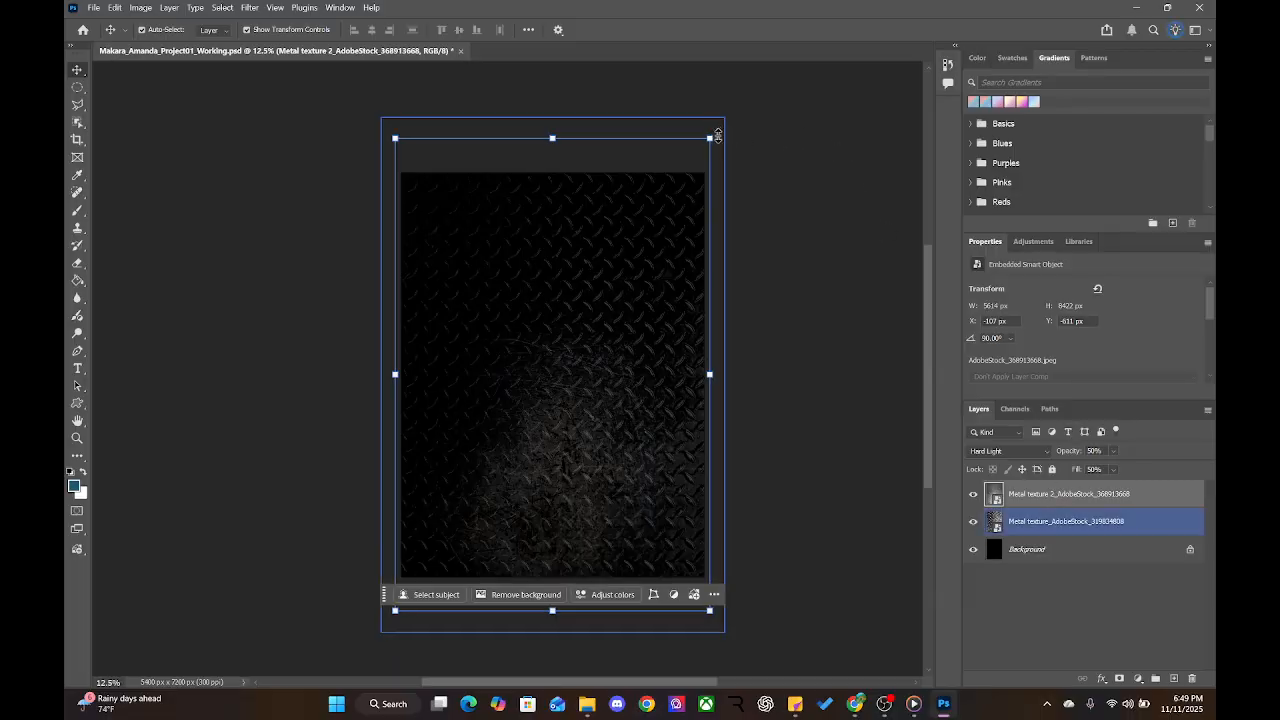
Rotate Metal texture 2 by 180°, move it to the canvas top and stretch it to fit
drag(721, 127, 440, 548)
key(Return)
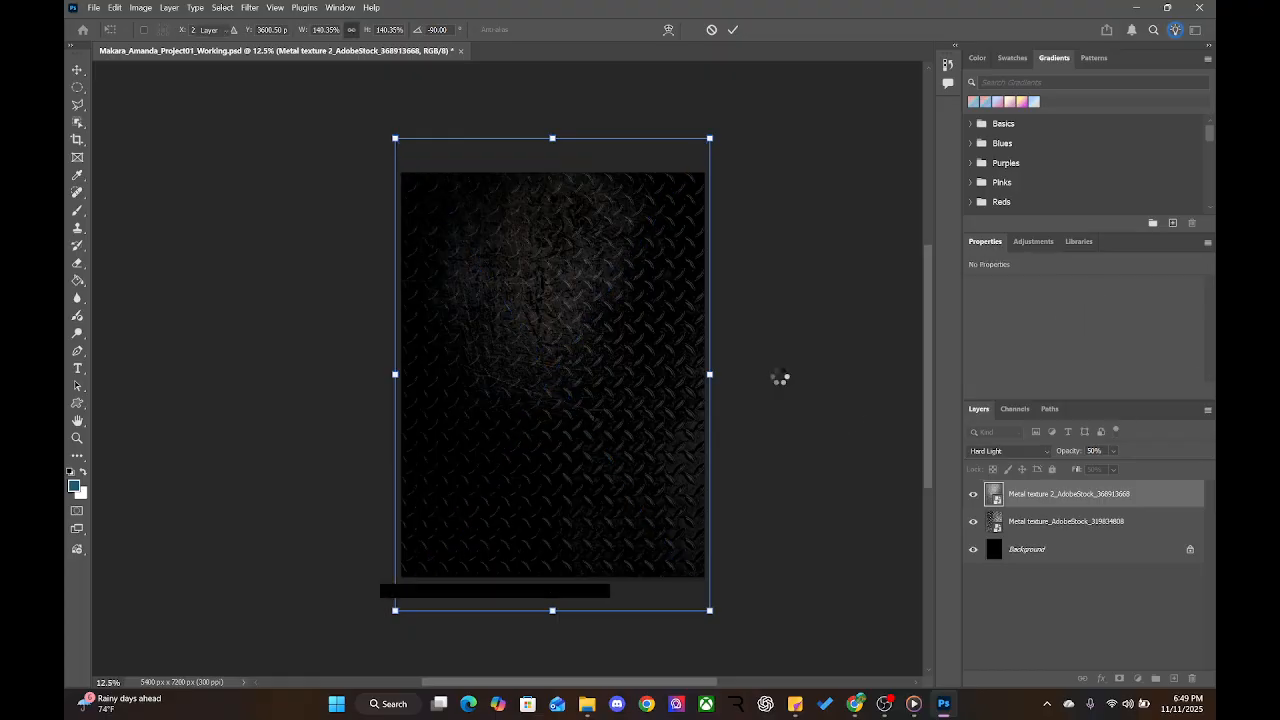
drag(571, 323, 586, 363)
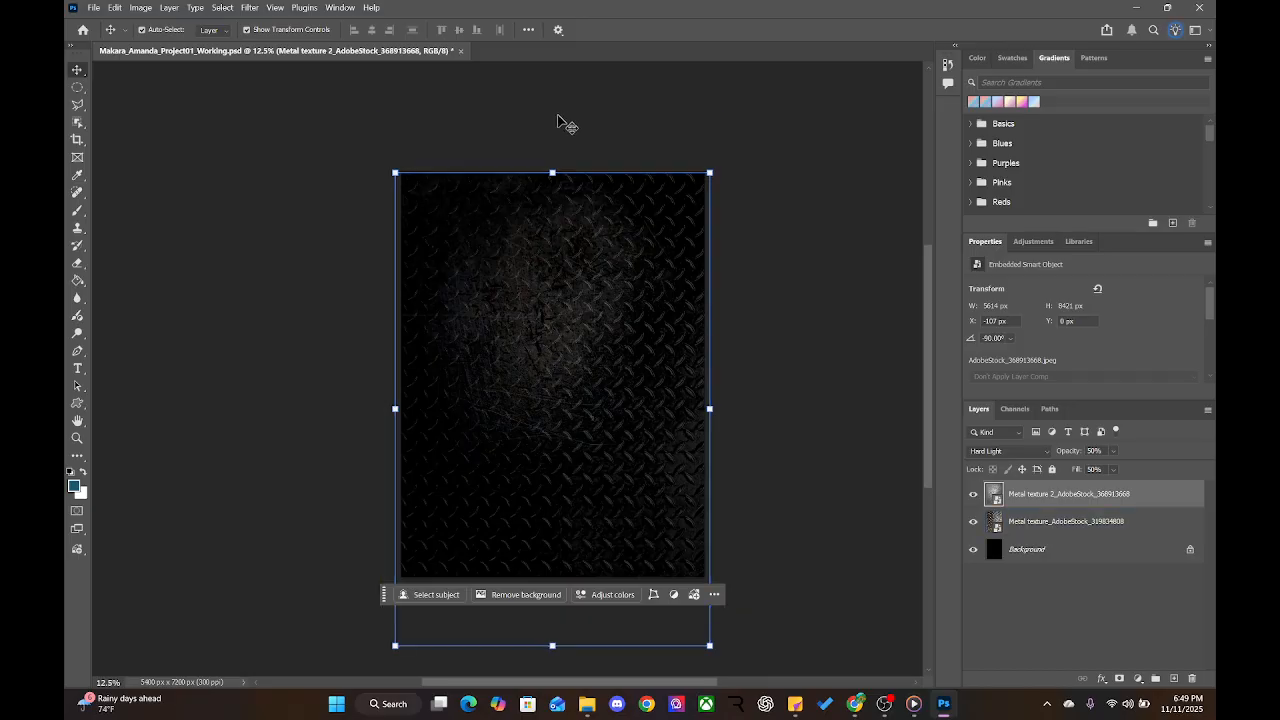
drag(553, 172, 553, 170)
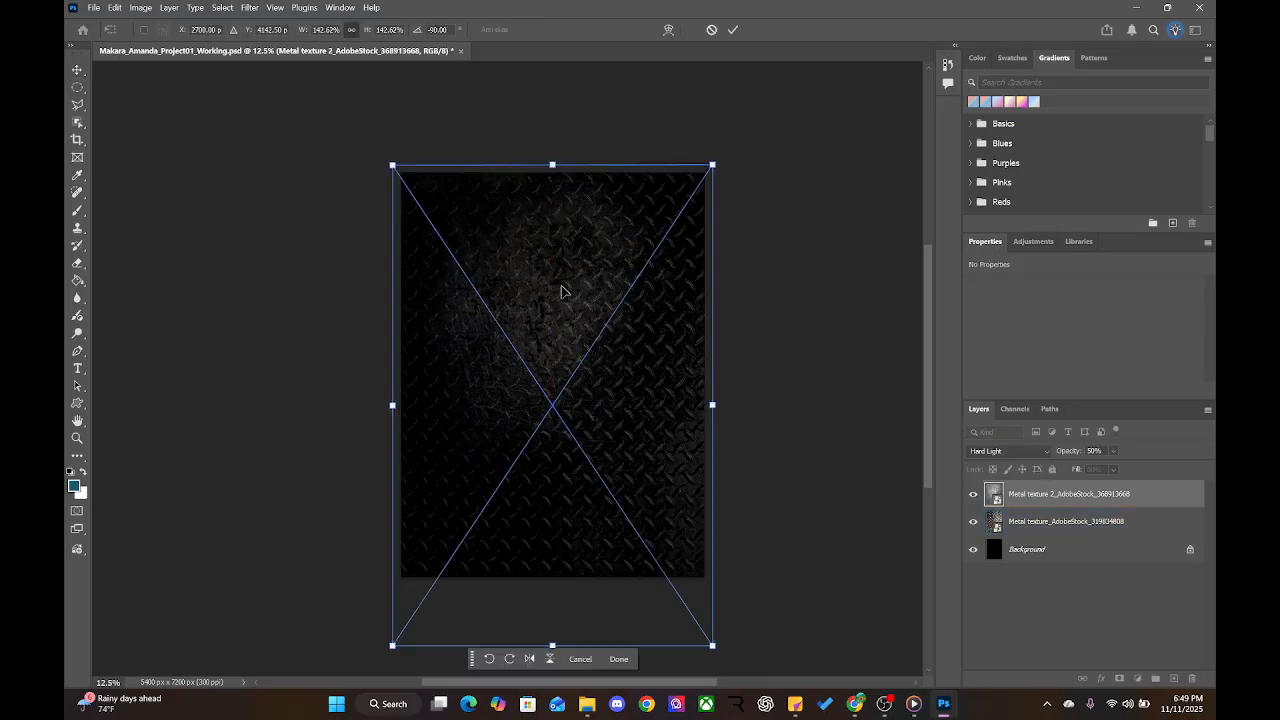
mouse_move(563, 289)
mouse_down()
mouse_move(530, 303)
mouse_move(608, 377)
mouse_move(580, 285)
mouse_move(570, 298)
mouse_up()
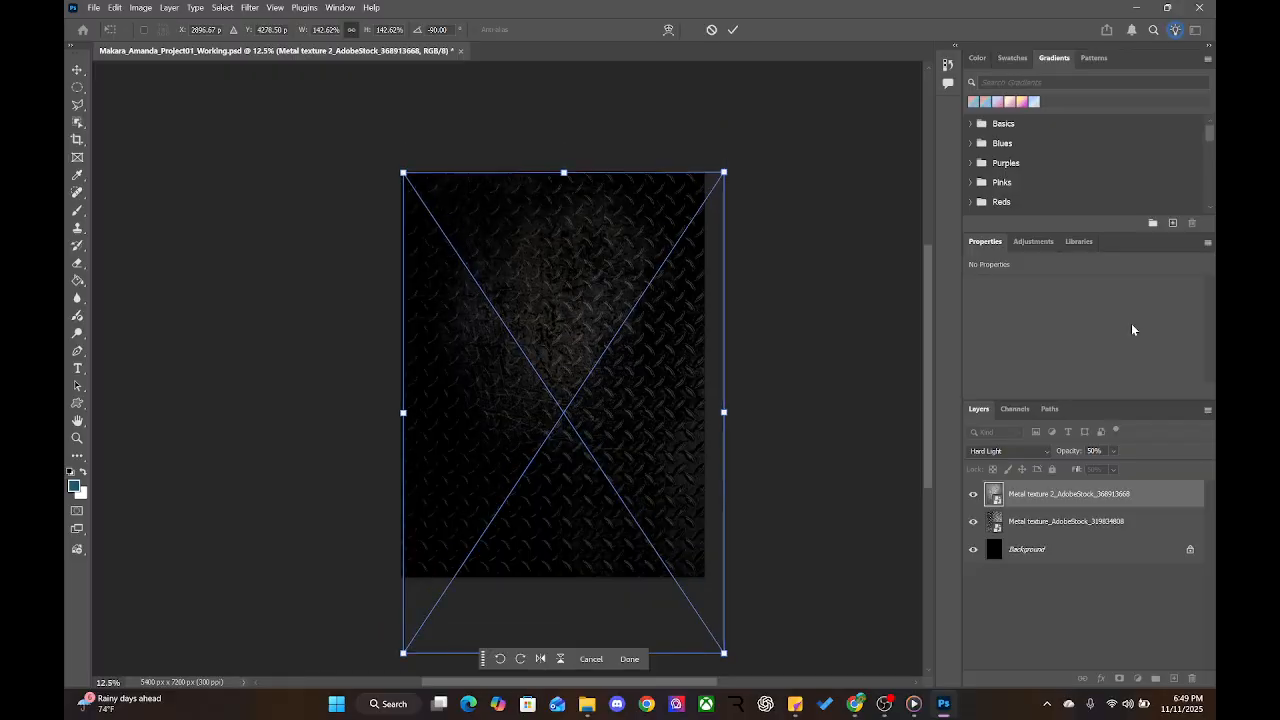
Lower the diamond-plate Metal texture layer's opacity to 40%
click(1030, 522)
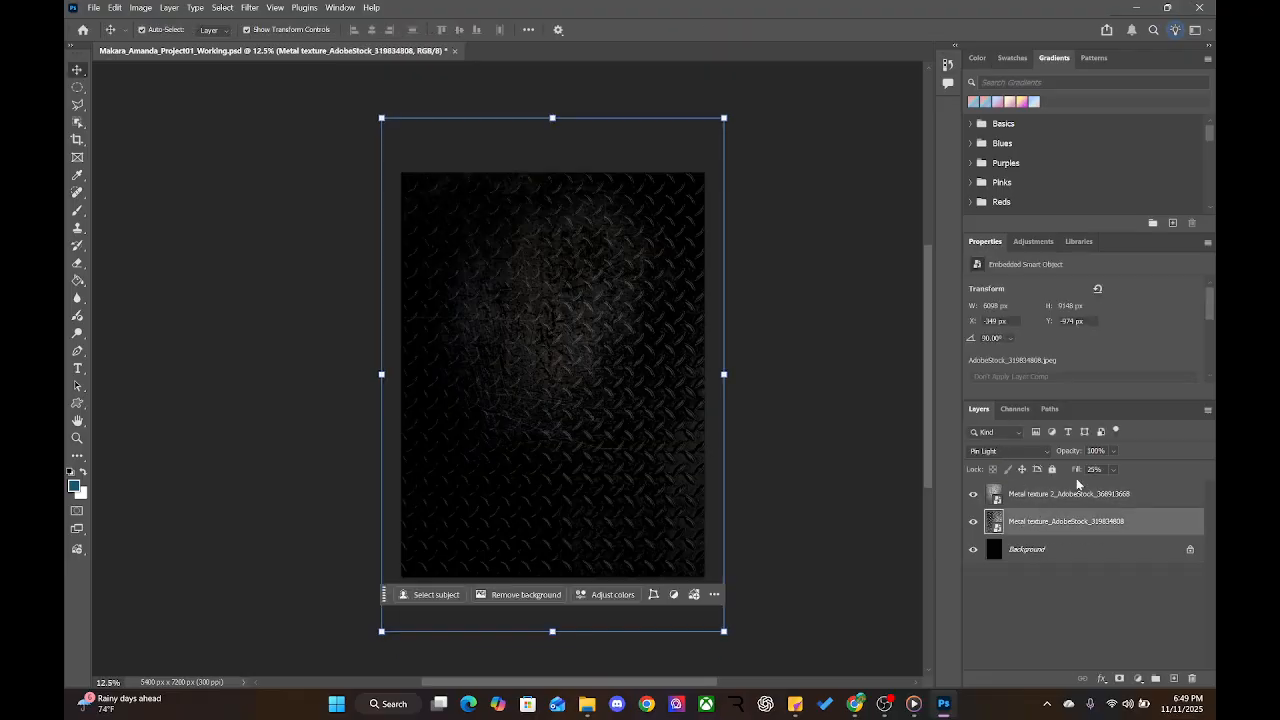
drag(1064, 456, 1026, 458)
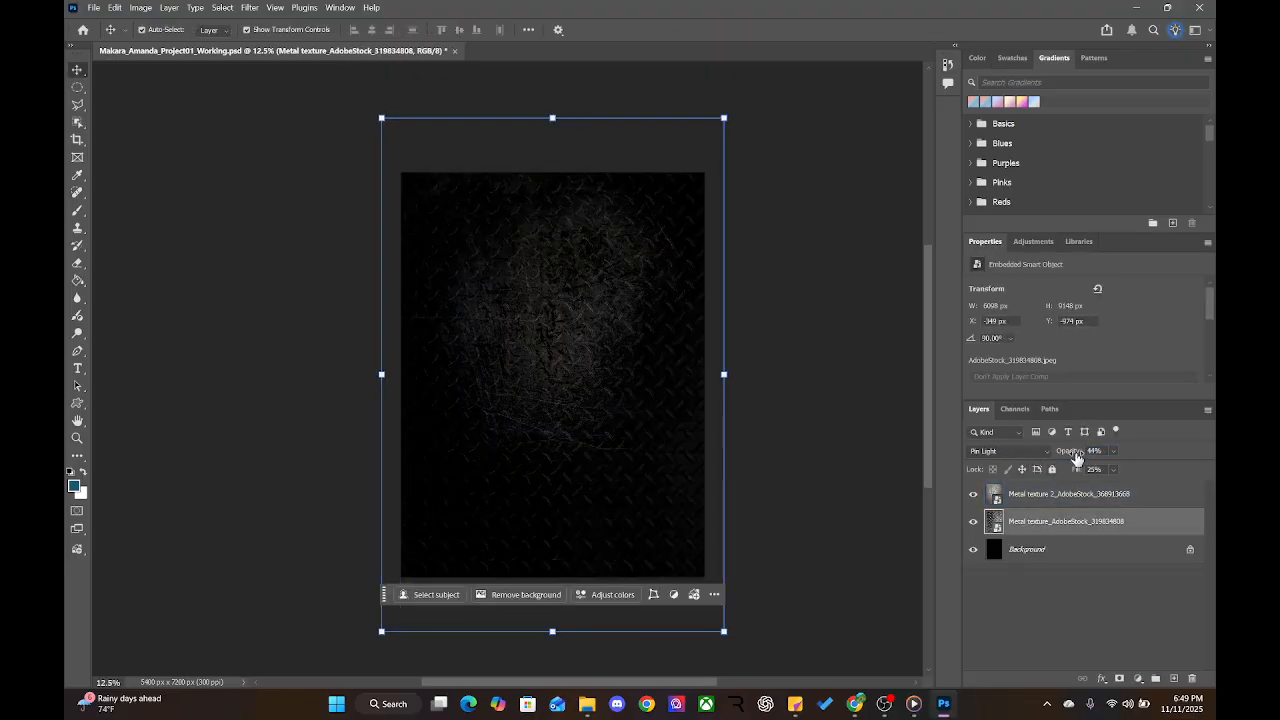
drag(1076, 458, 1074, 460)
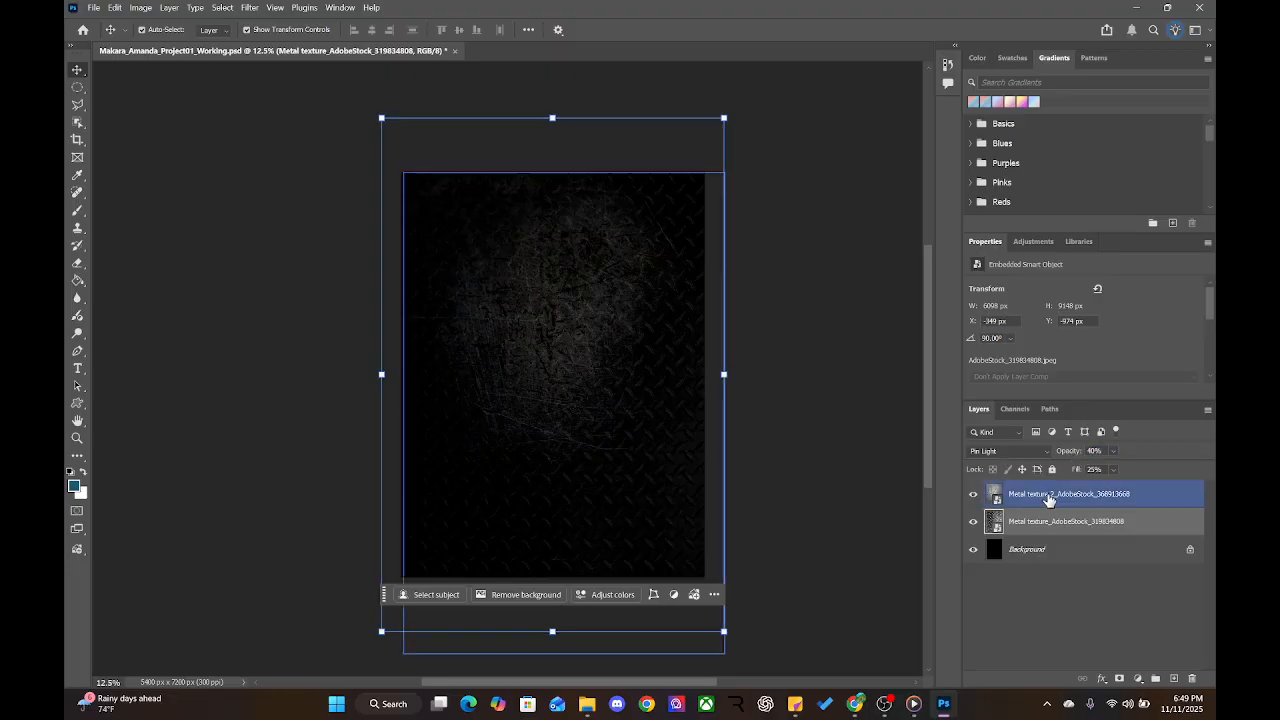
Set Metal texture 2 to 54% opacity and add an empty layer above it
click(1048, 494)
drag(1075, 456, 1076, 455)
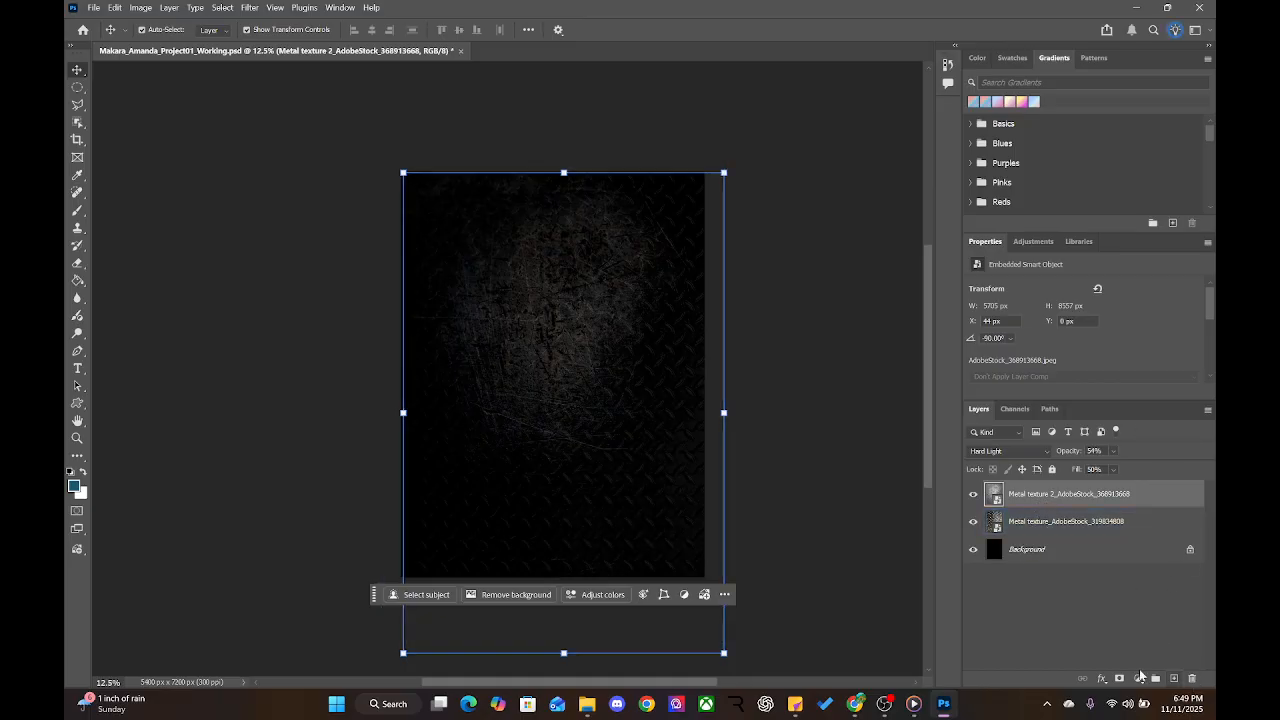
click(1176, 679)
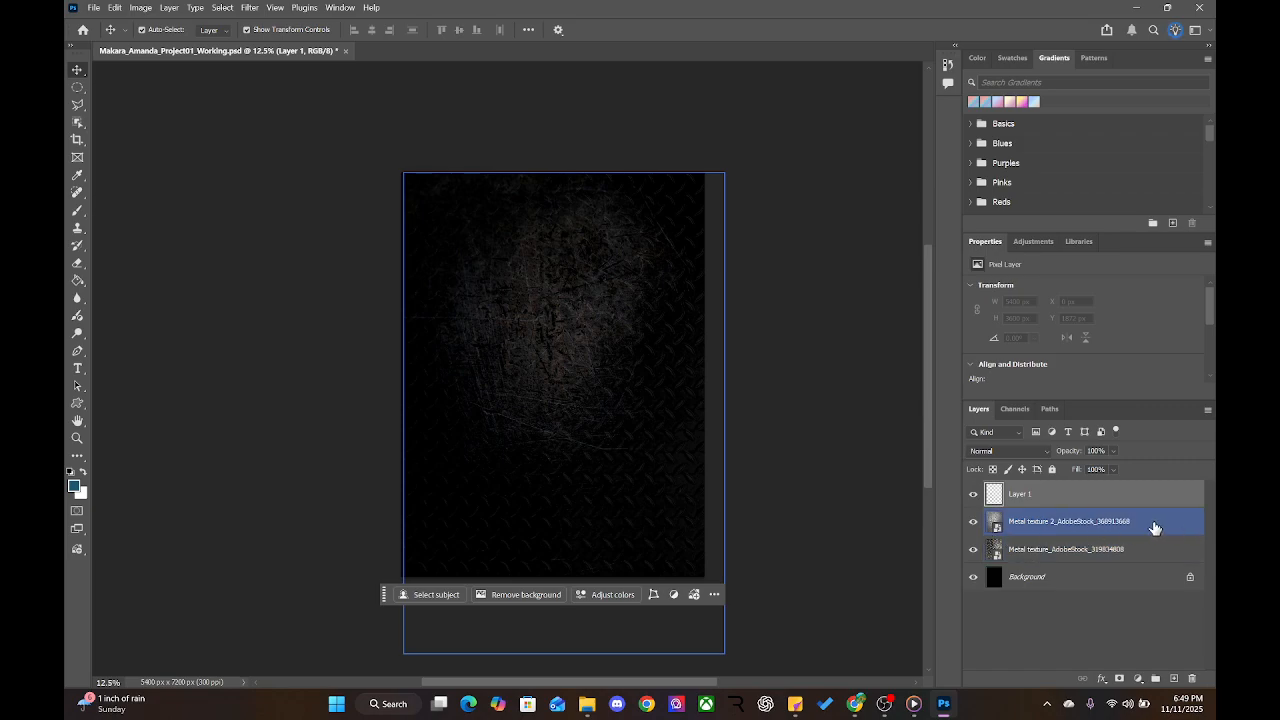
Lock both metal texture layers with Lock All, then deselect them
click(1102, 532)
shift+click(1103, 549)
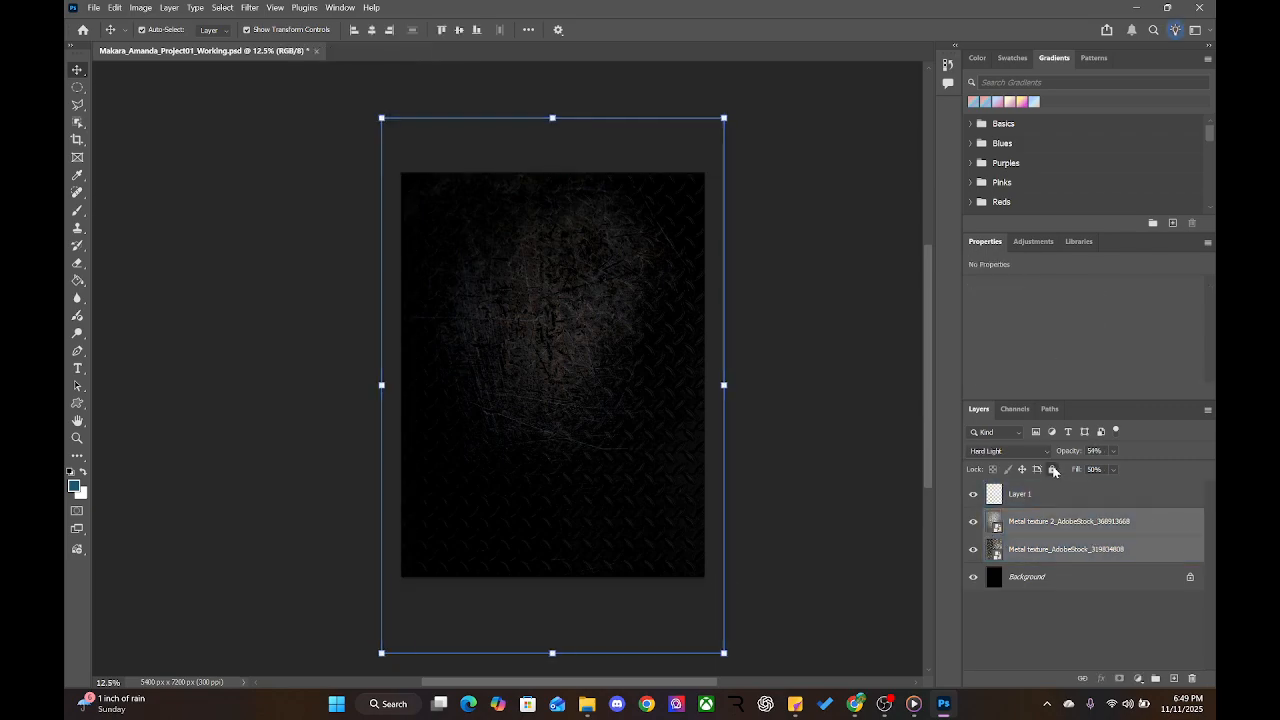
click(1053, 470)
click(1090, 627)
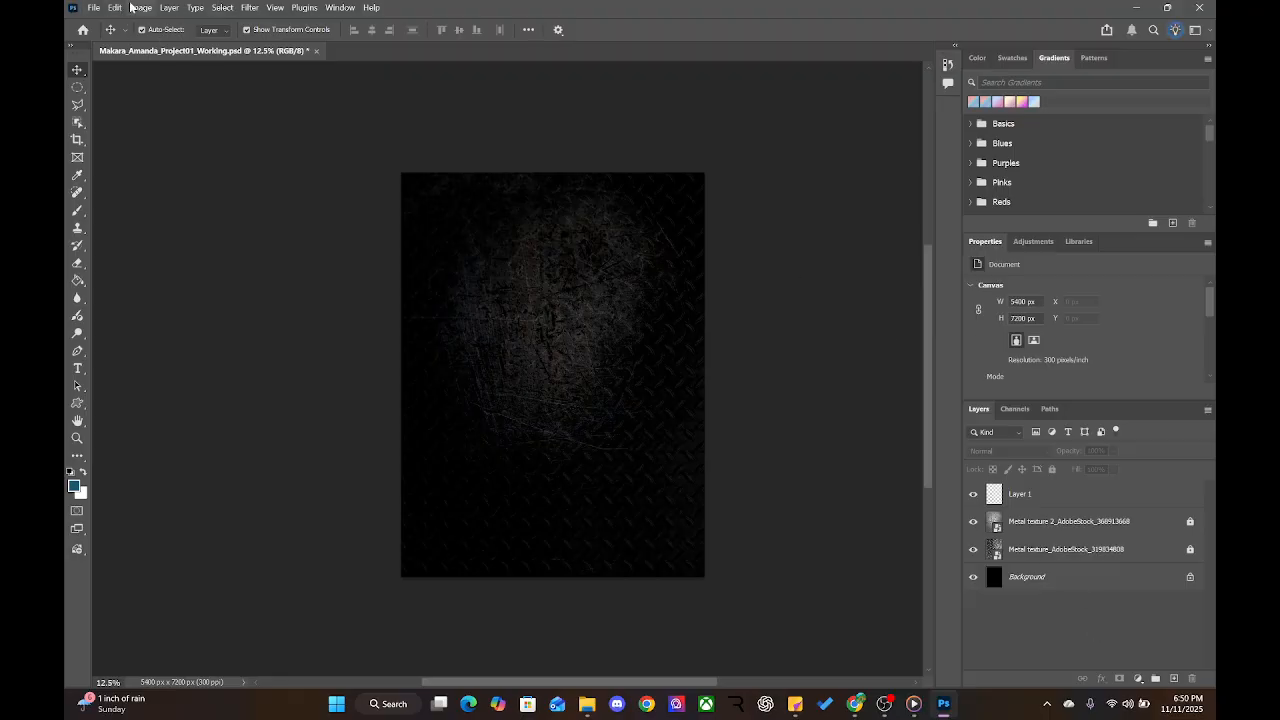
In Place Embedded, choose AdobeStock_344709905 from IMAGES > Skulls, and bring up File Explorer
click(94, 8)
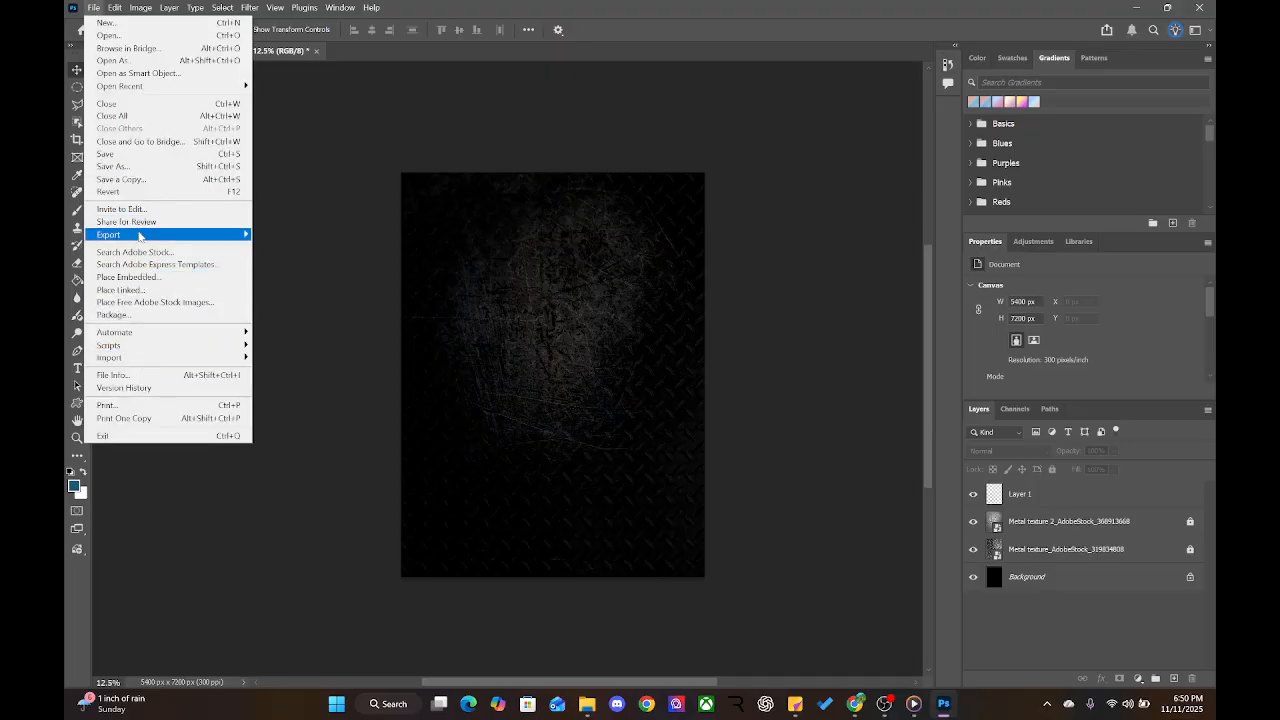
click(134, 277)
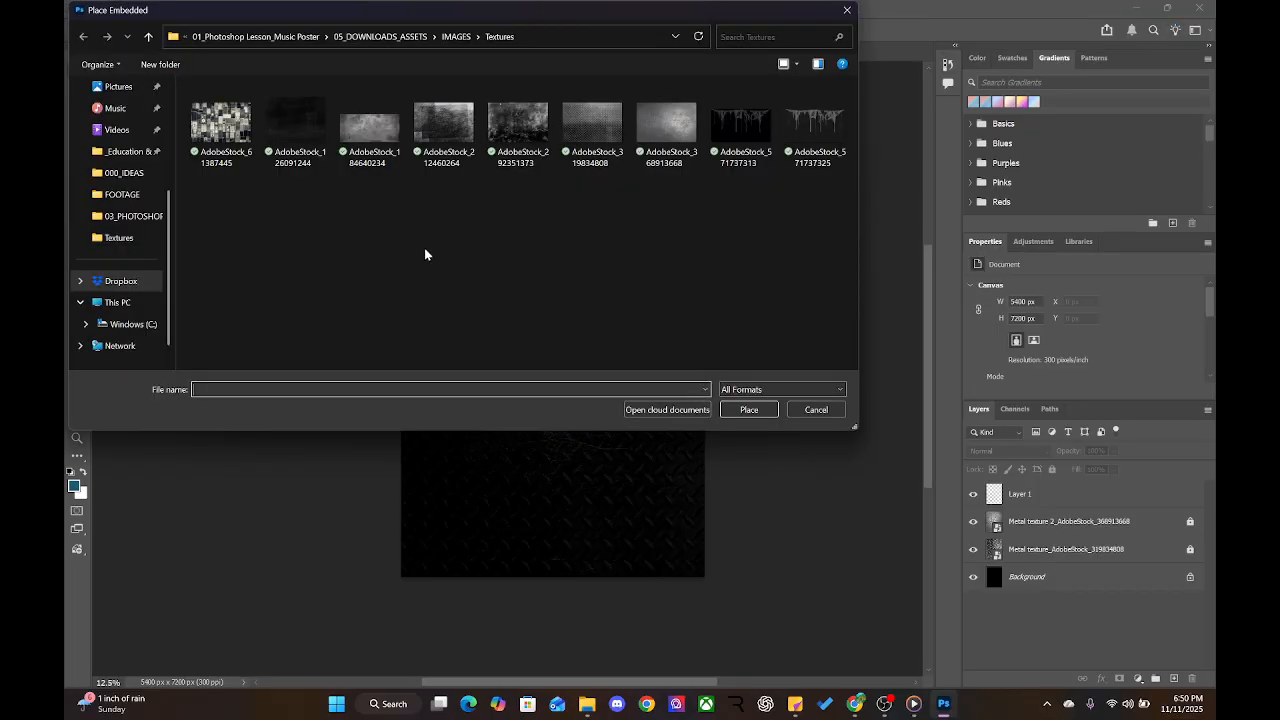
click(460, 40)
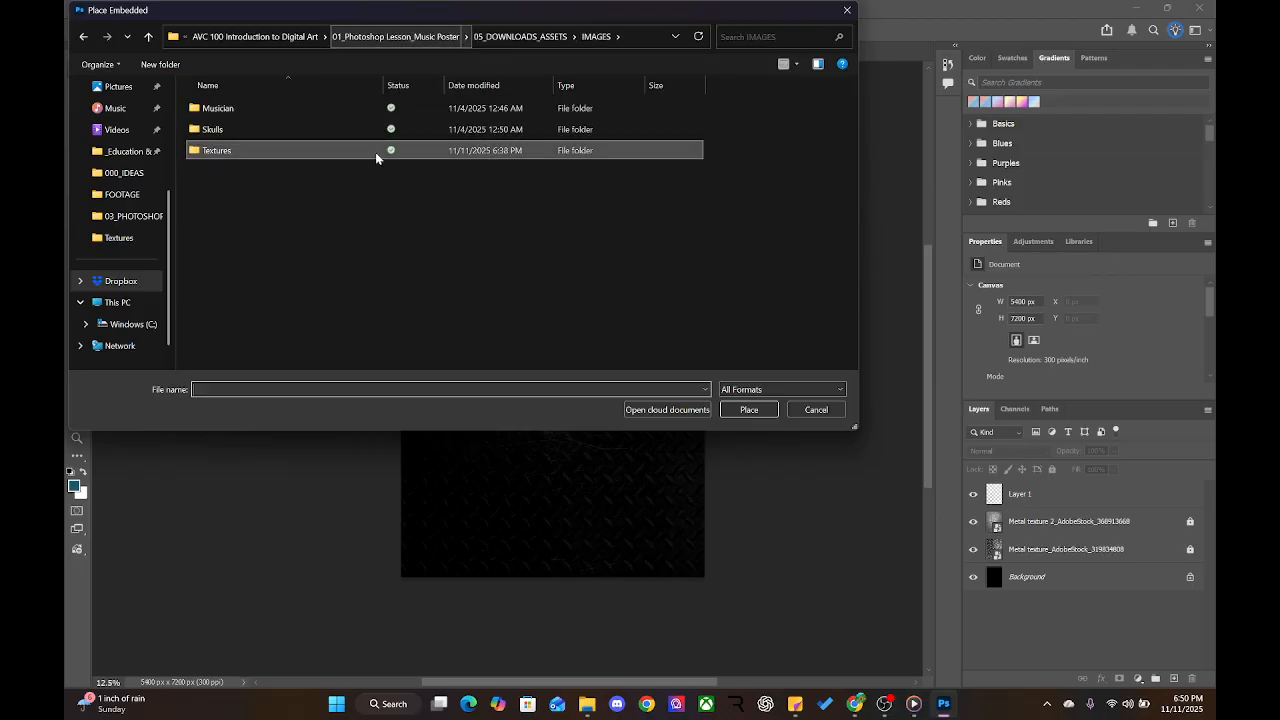
double_click(380, 129)
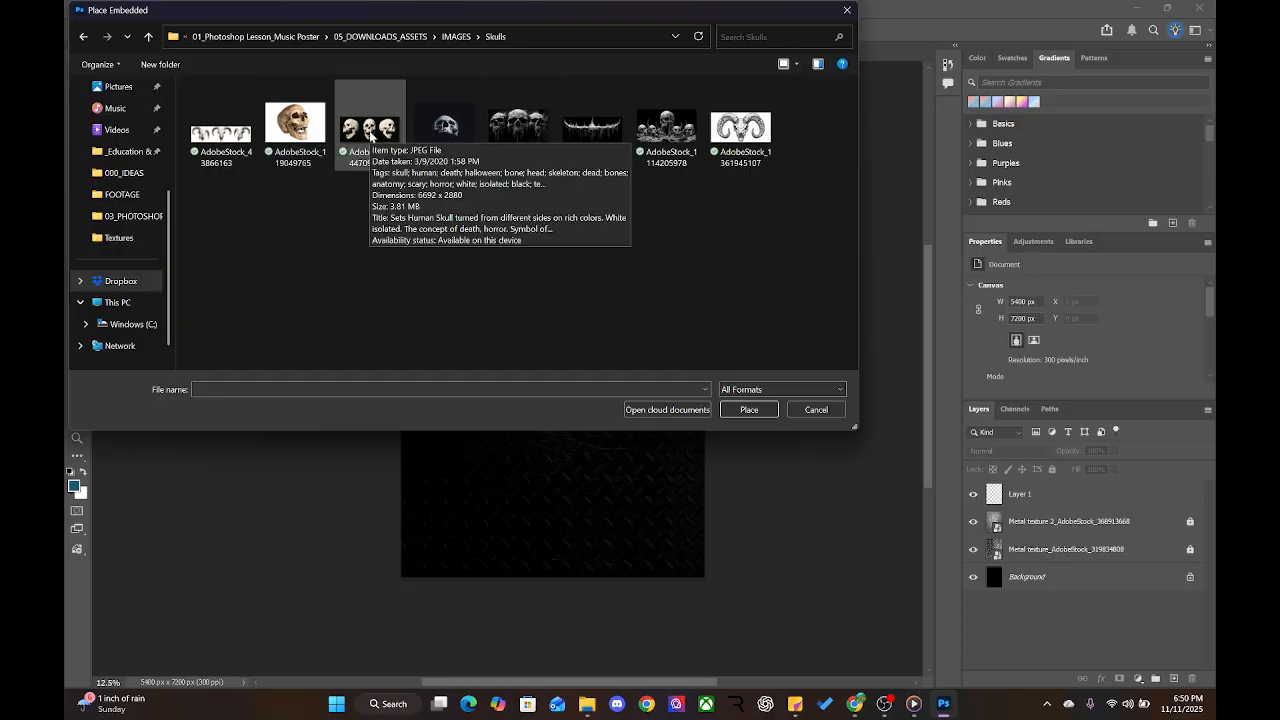
click(371, 136)
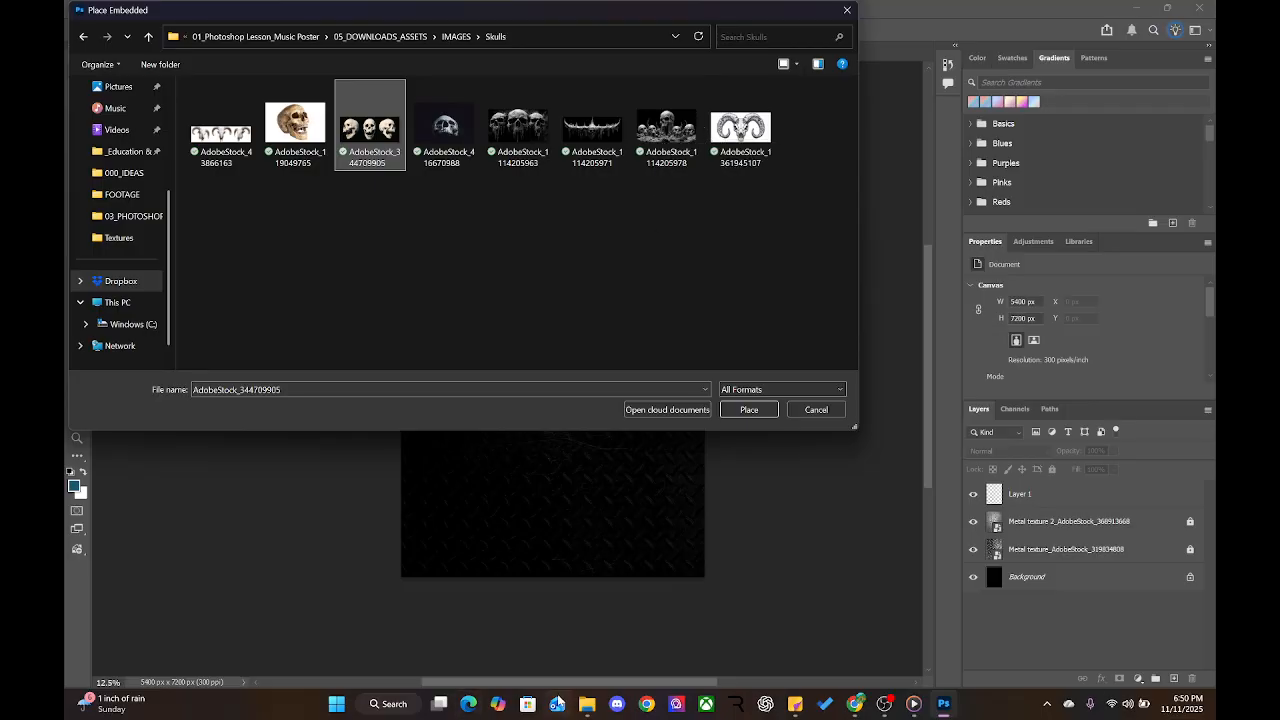
click(587, 704)
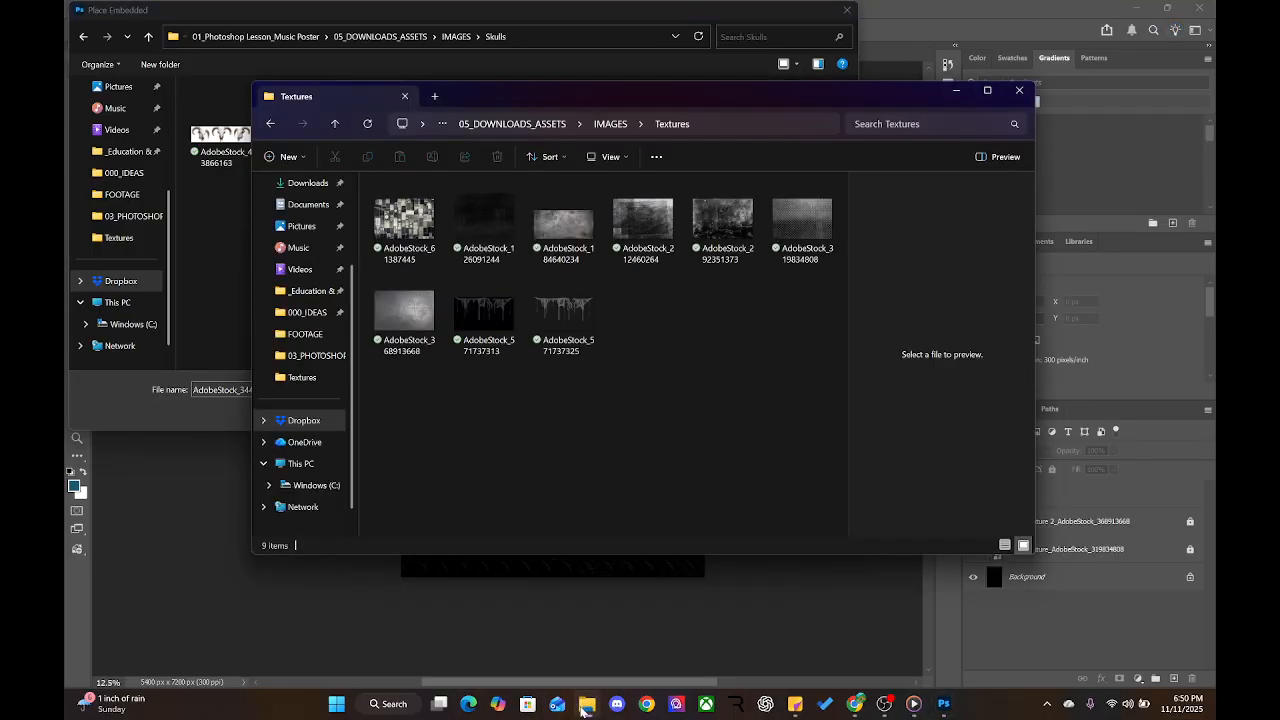
Open IMAGES > Skulls in File Explorer and page through the skull previews in Photos
click(565, 124)
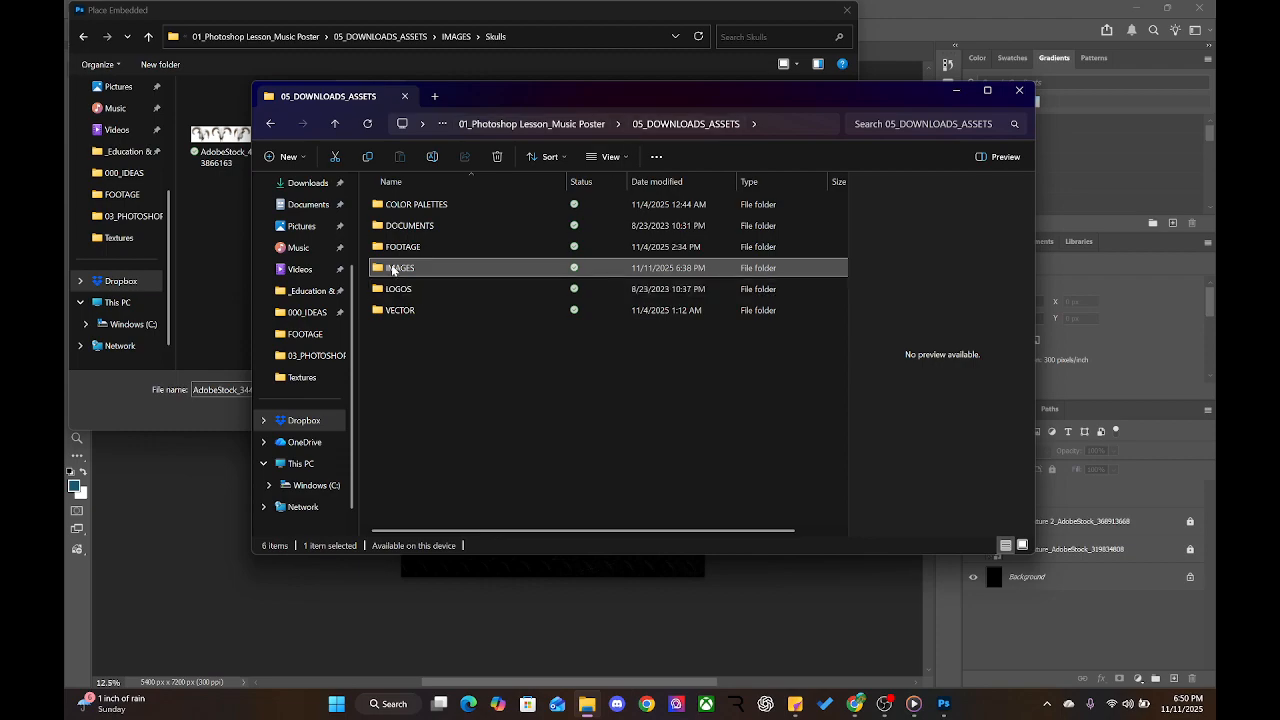
double_click(392, 268)
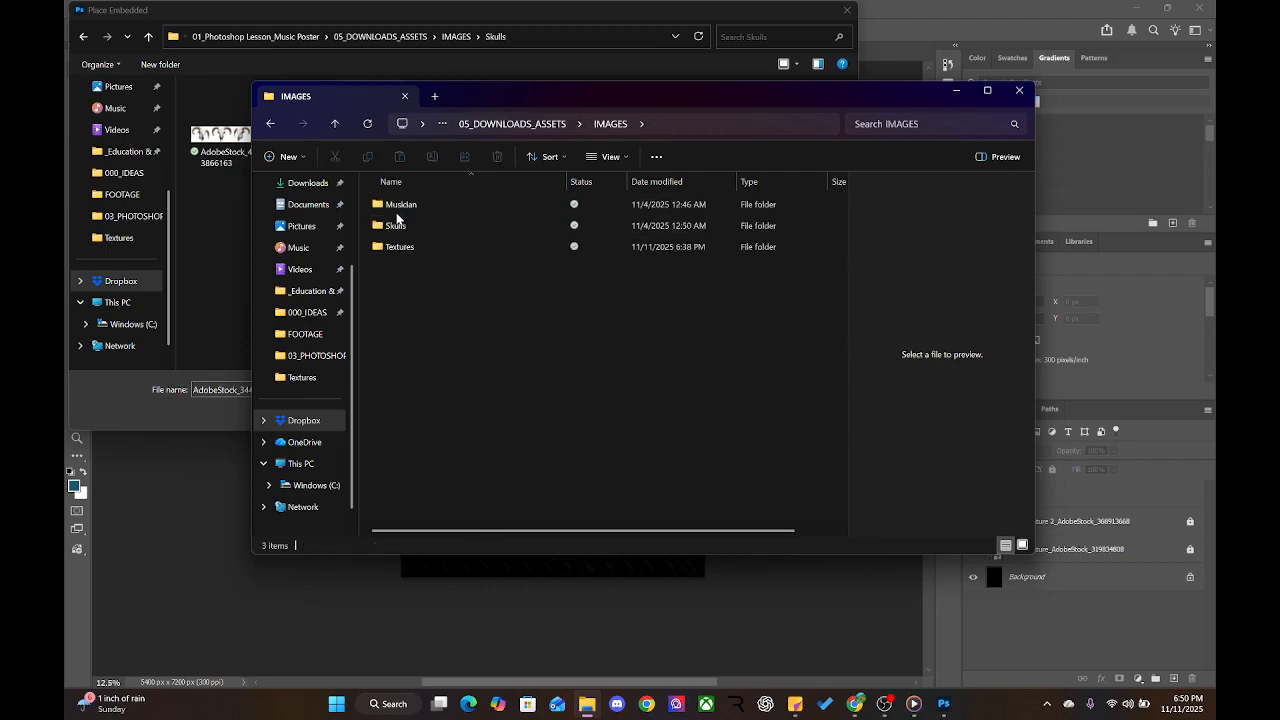
click(397, 234)
double_click(397, 235)
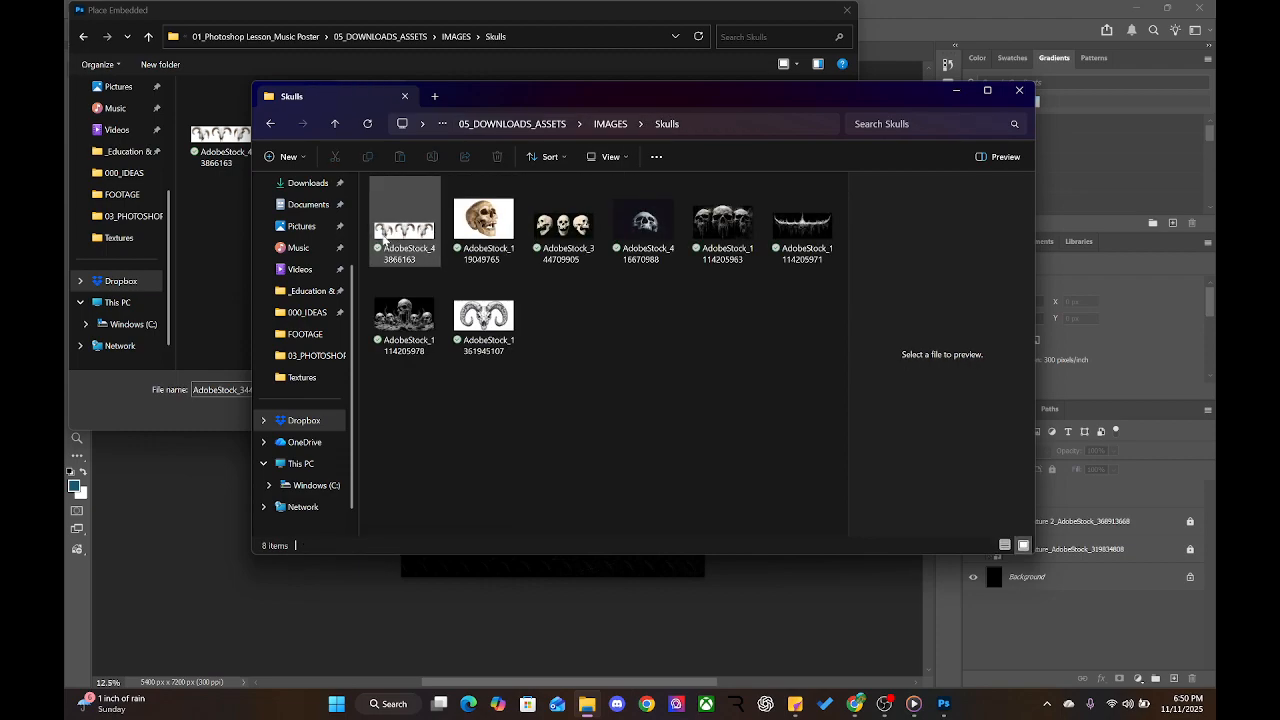
click(390, 234)
double_click(388, 236)
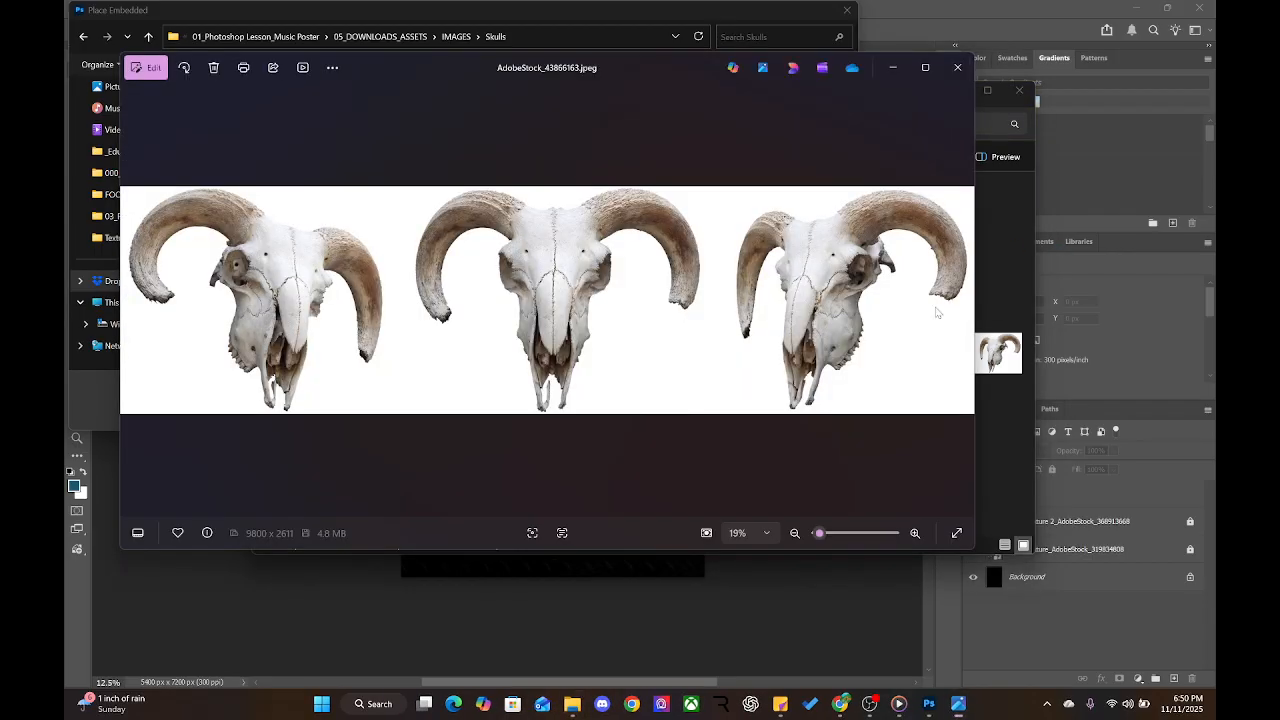
click(937, 318)
click(937, 318)
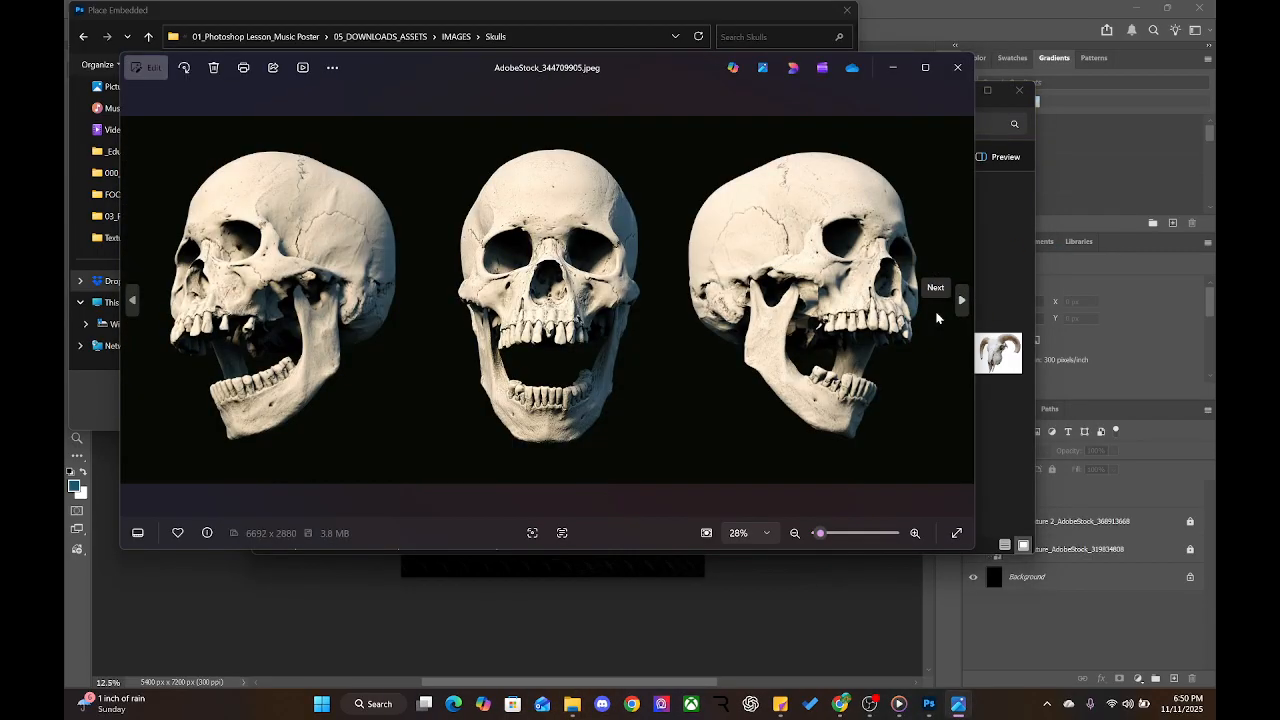
click(937, 318)
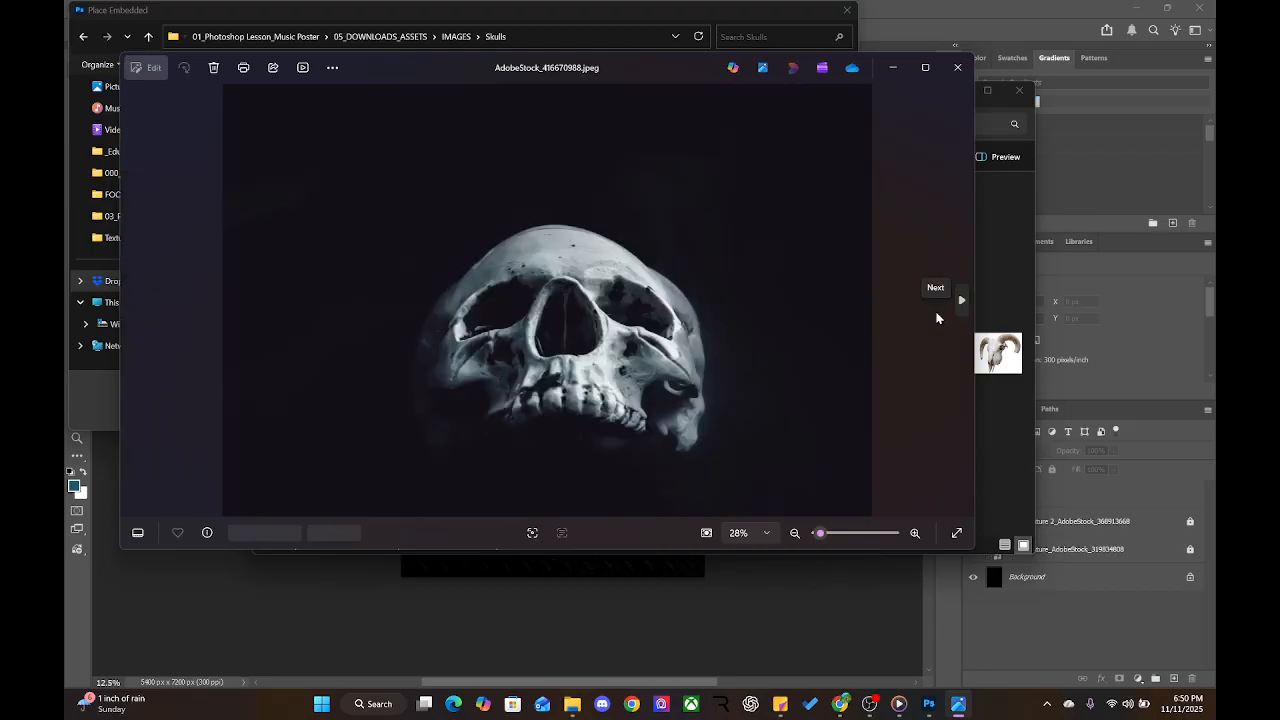
click(937, 318)
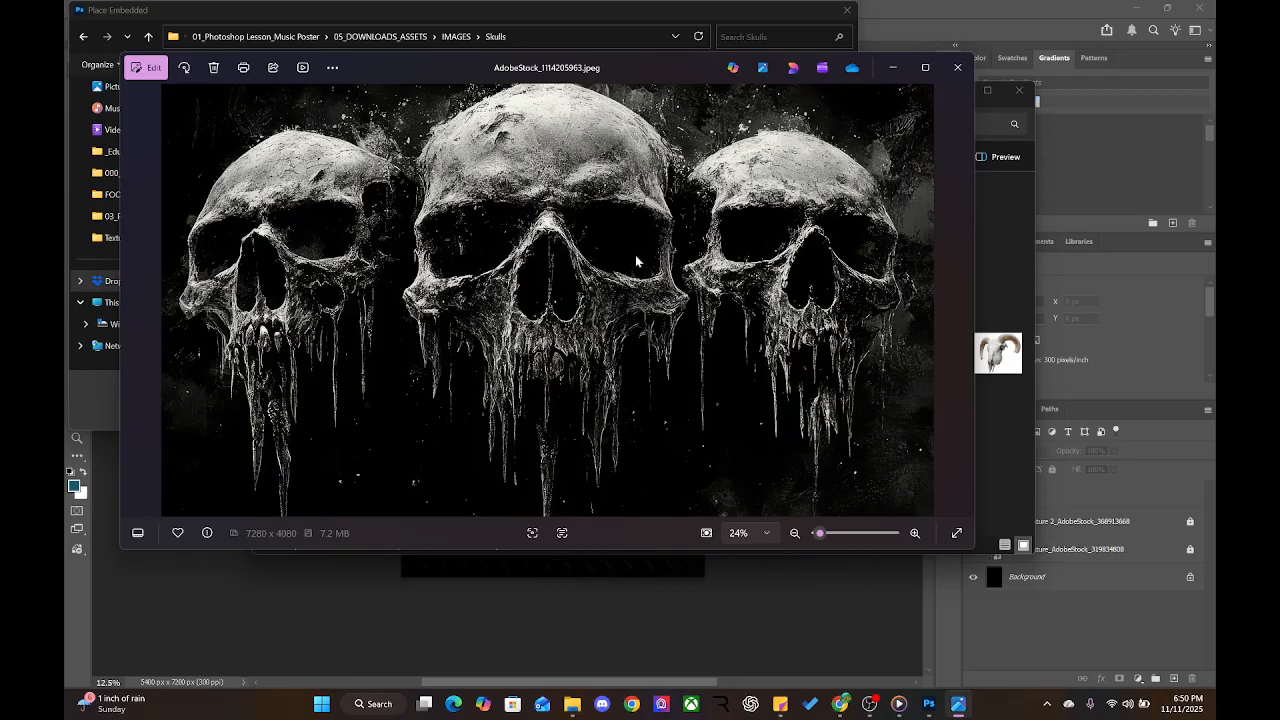
Compare more previews, select the three dripping skulls image, and close Photos and Explorer
click(957, 67)
click(706, 253)
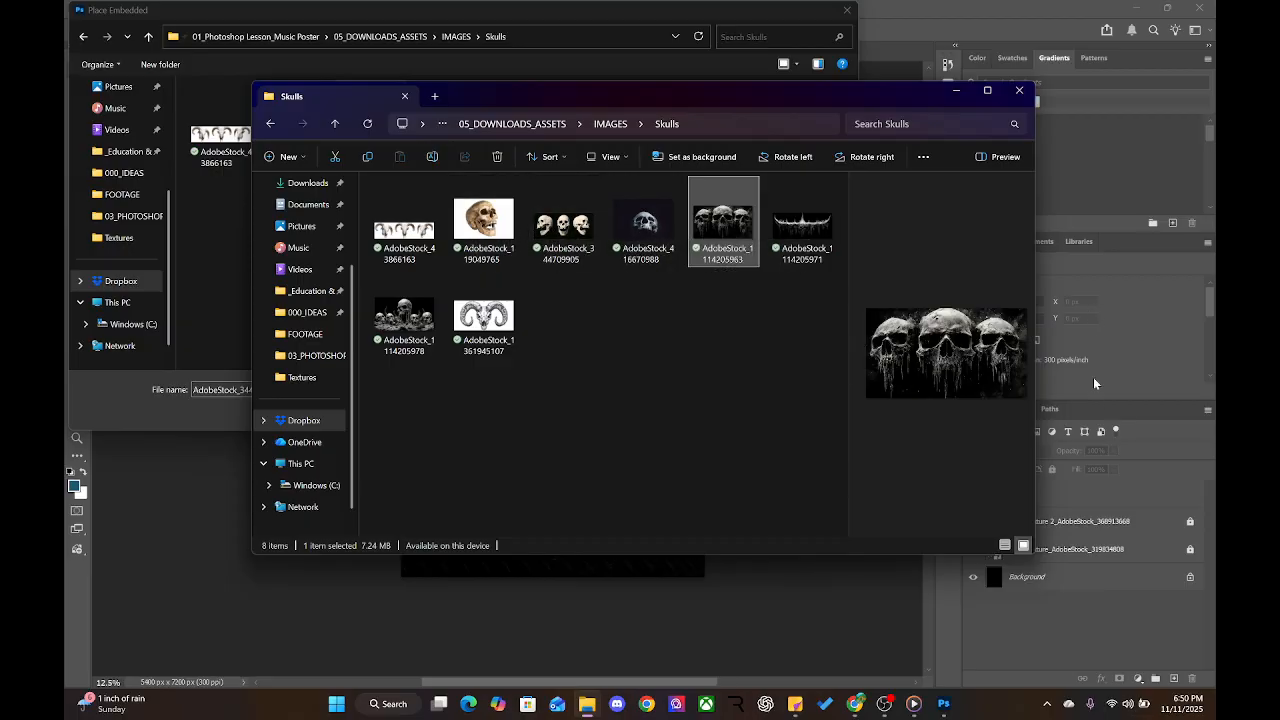
double_click(416, 327)
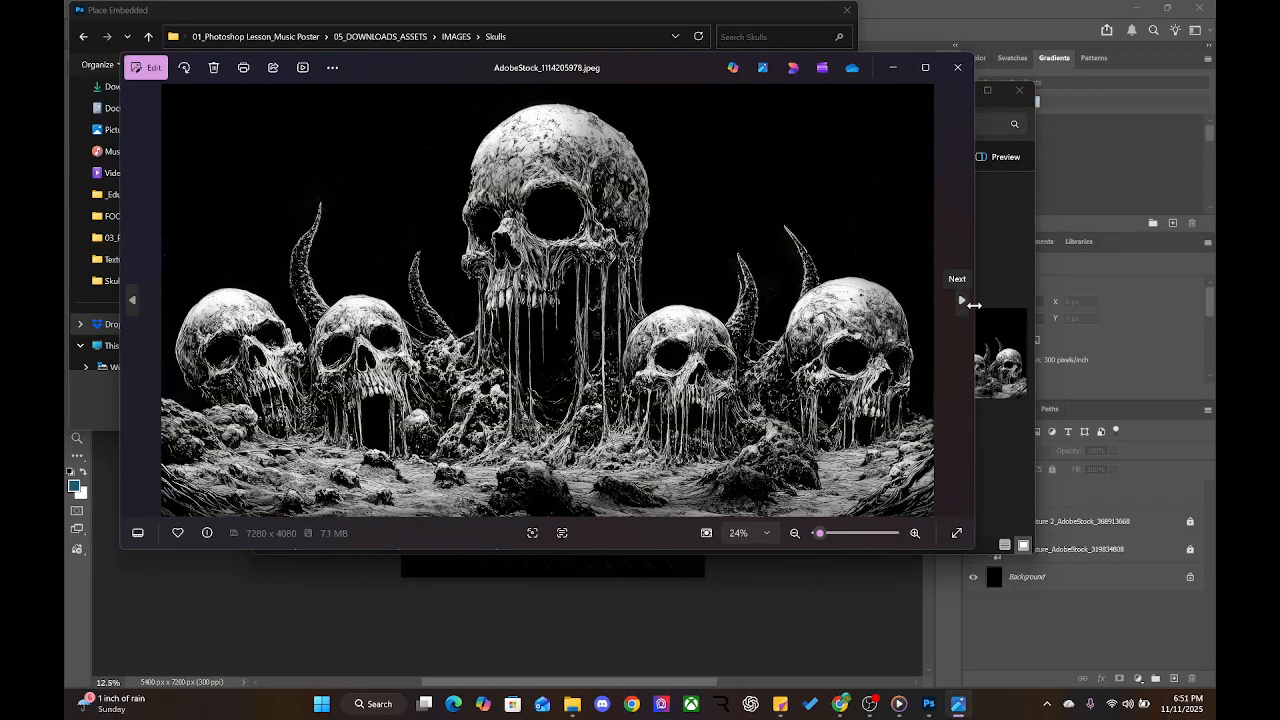
click(962, 305)
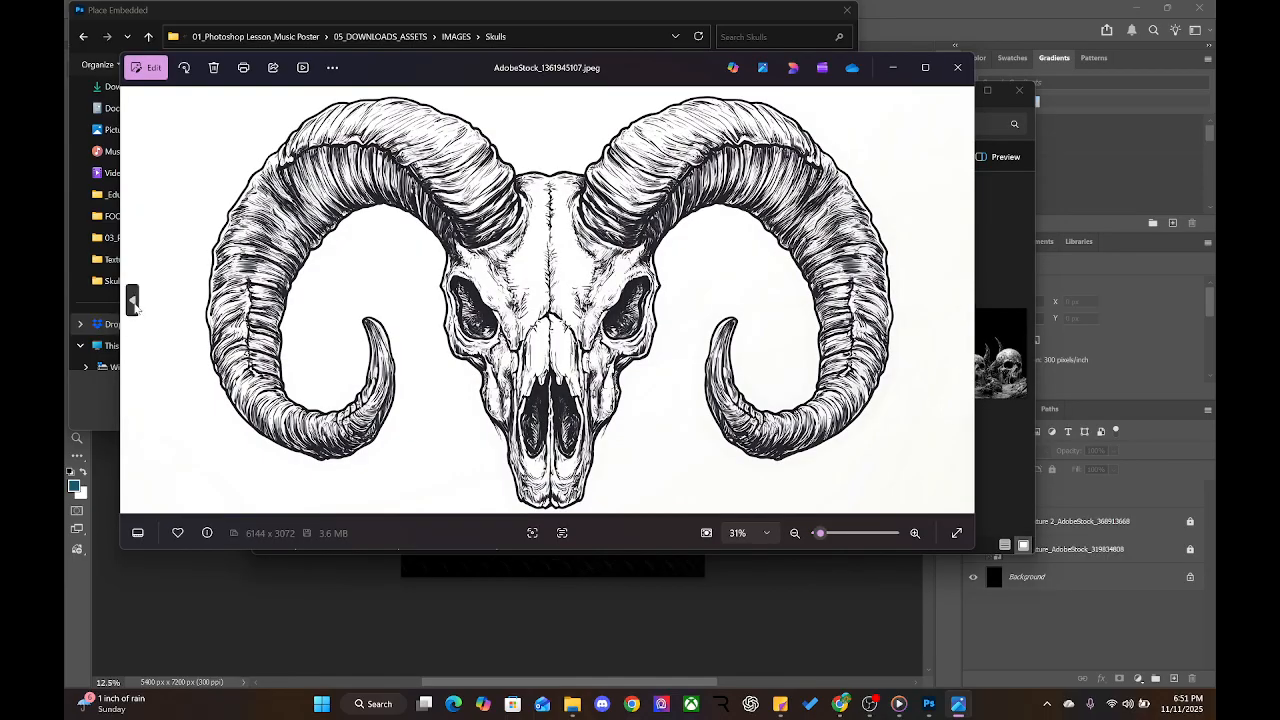
click(132, 302)
click(132, 302)
click(132, 302)
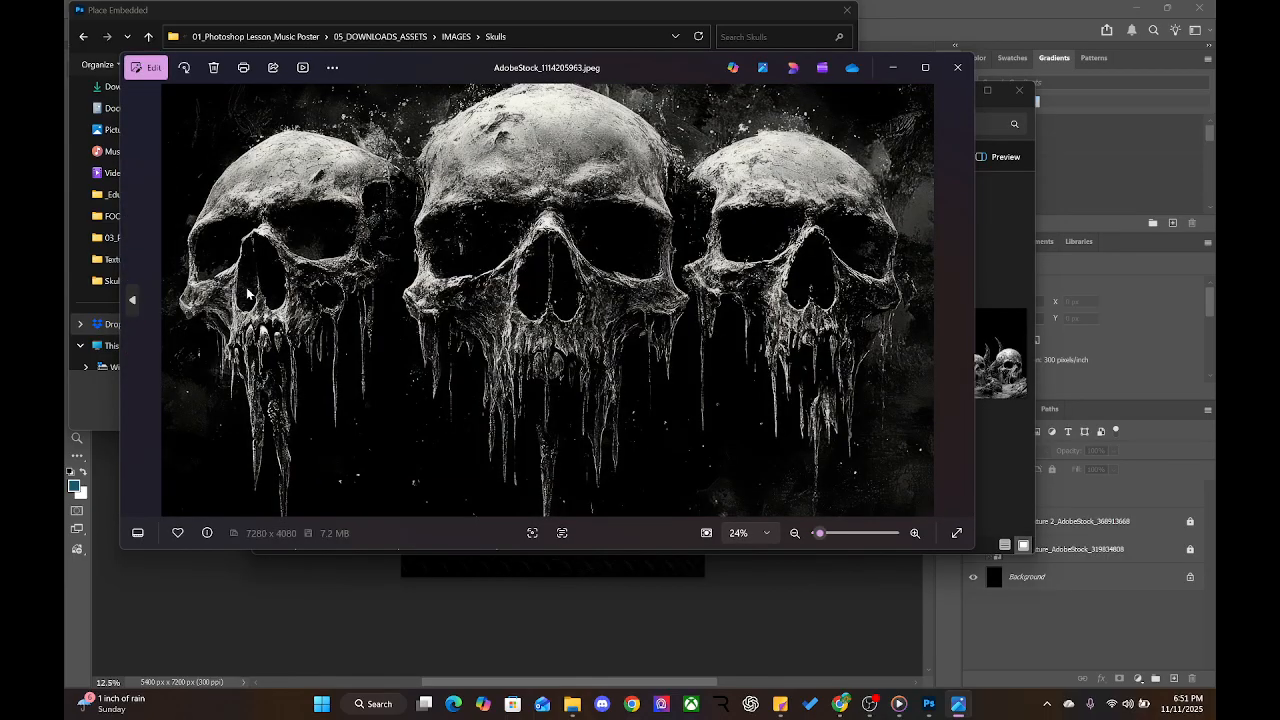
click(957, 67)
click(721, 245)
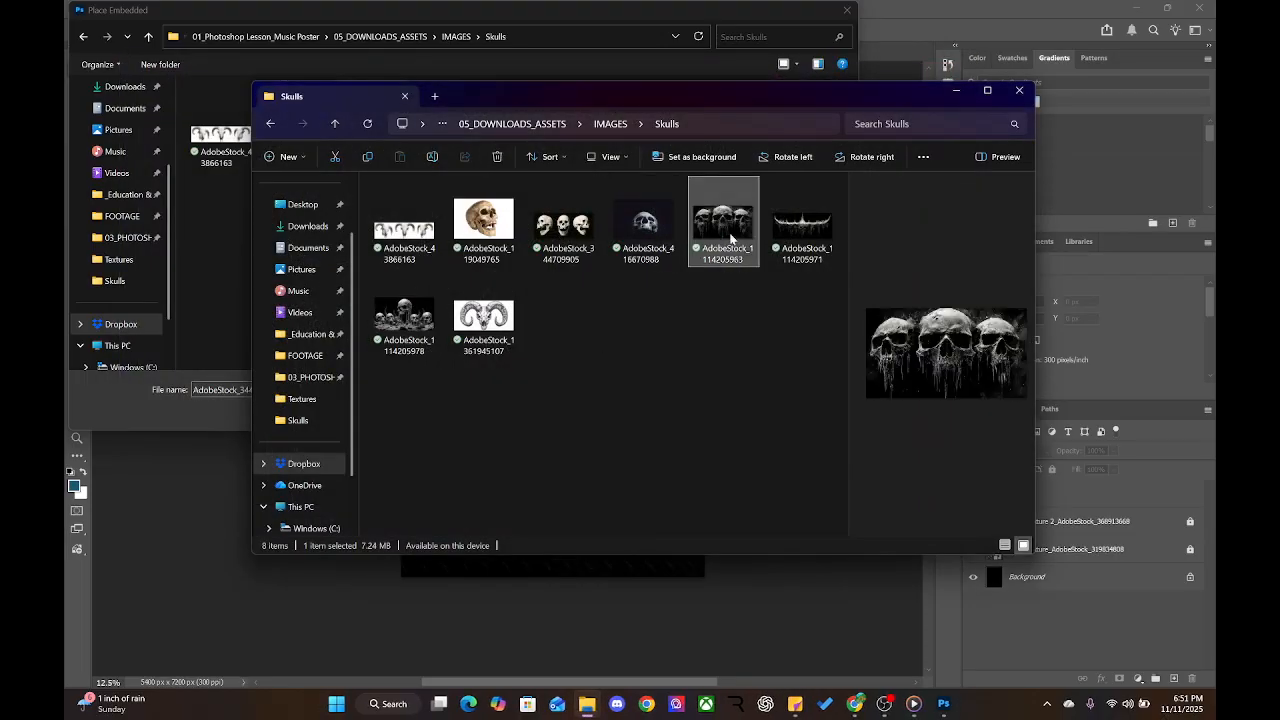
click(956, 91)
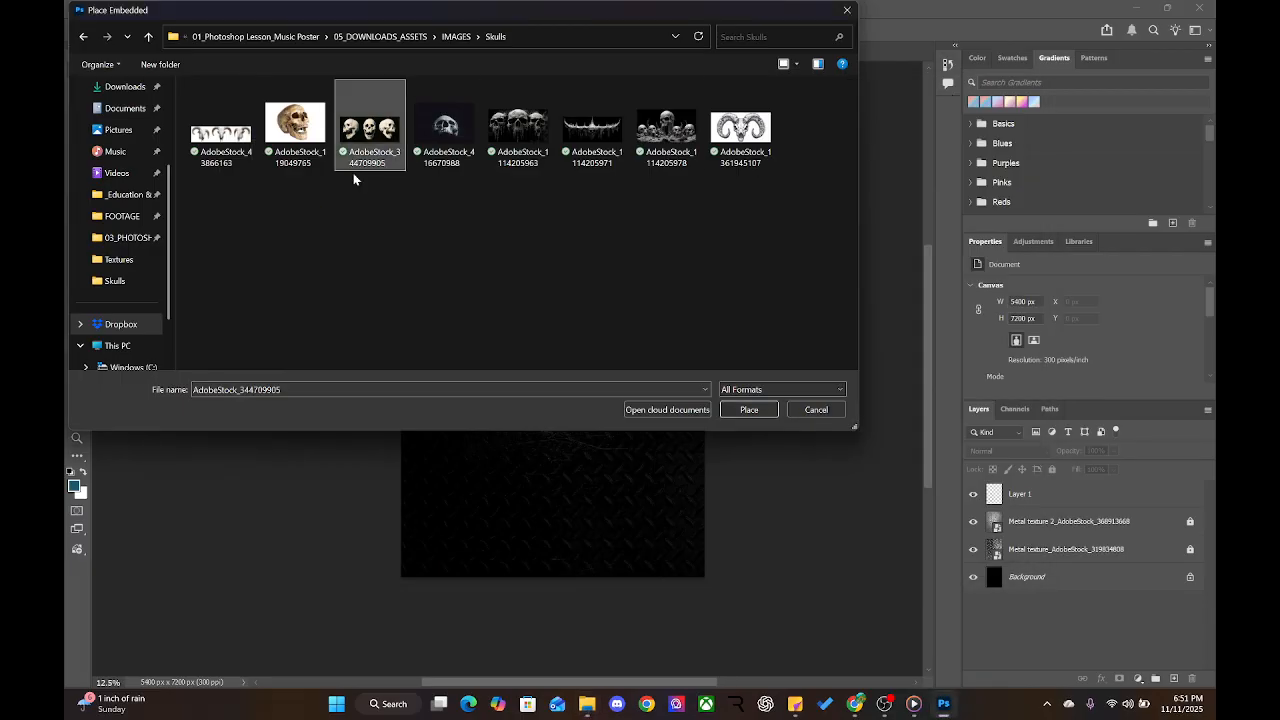
click(518, 132)
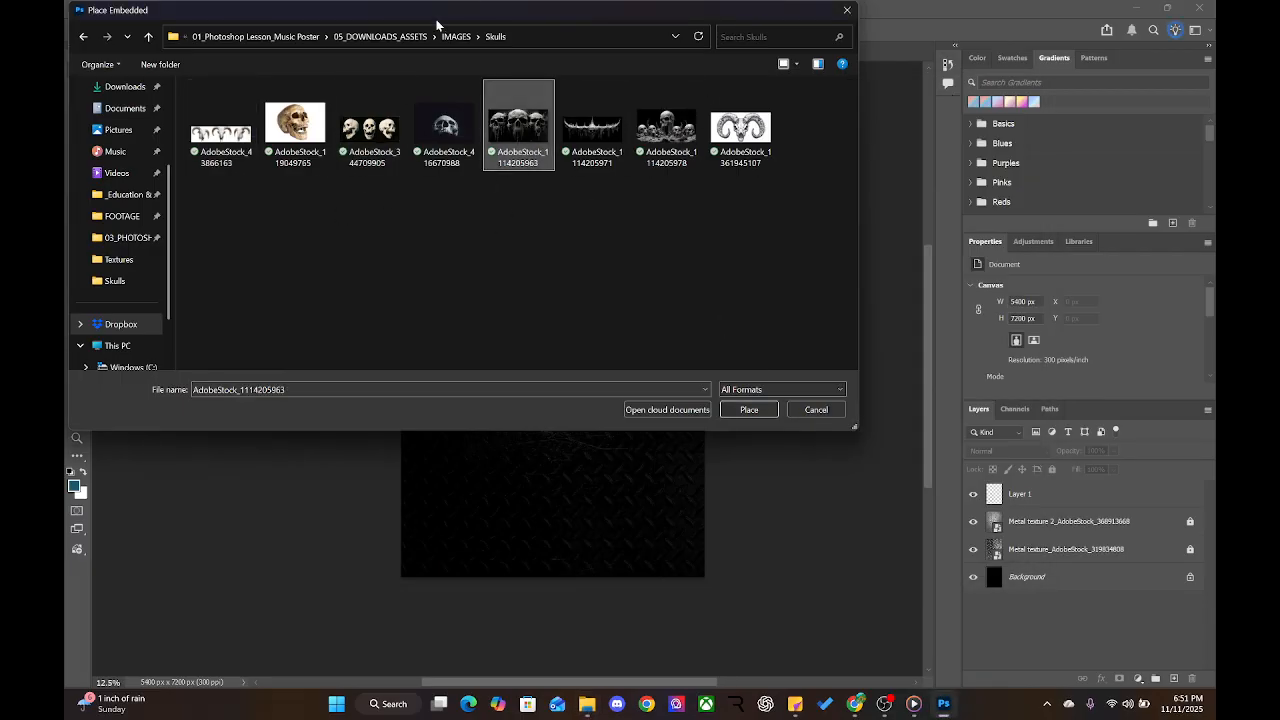
drag(479, 10, 546, 103)
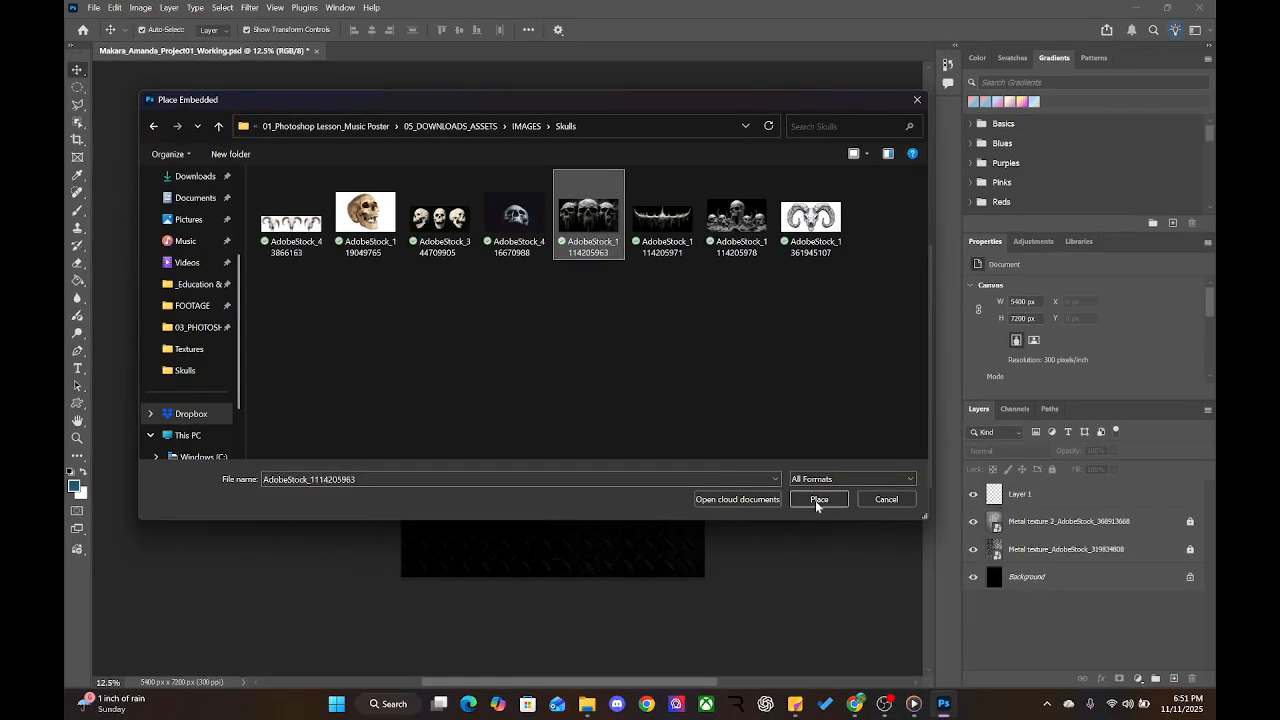
click(818, 500)
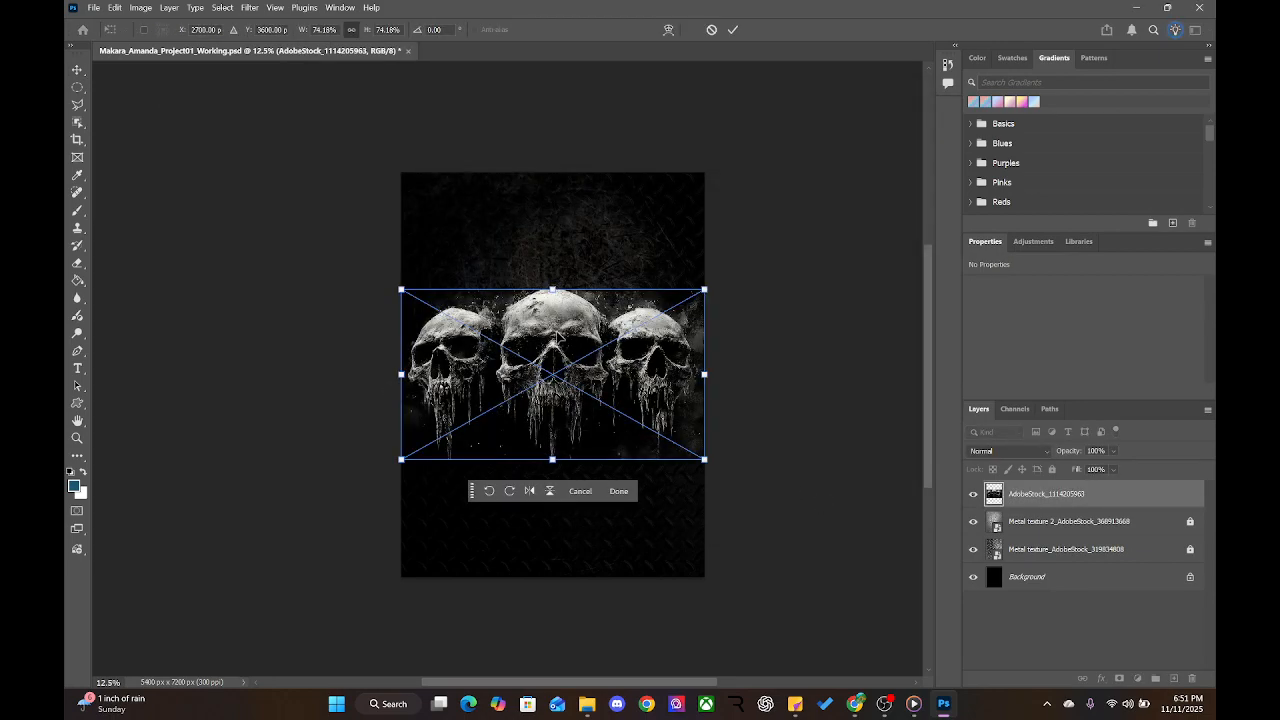
drag(556, 338, 557, 304)
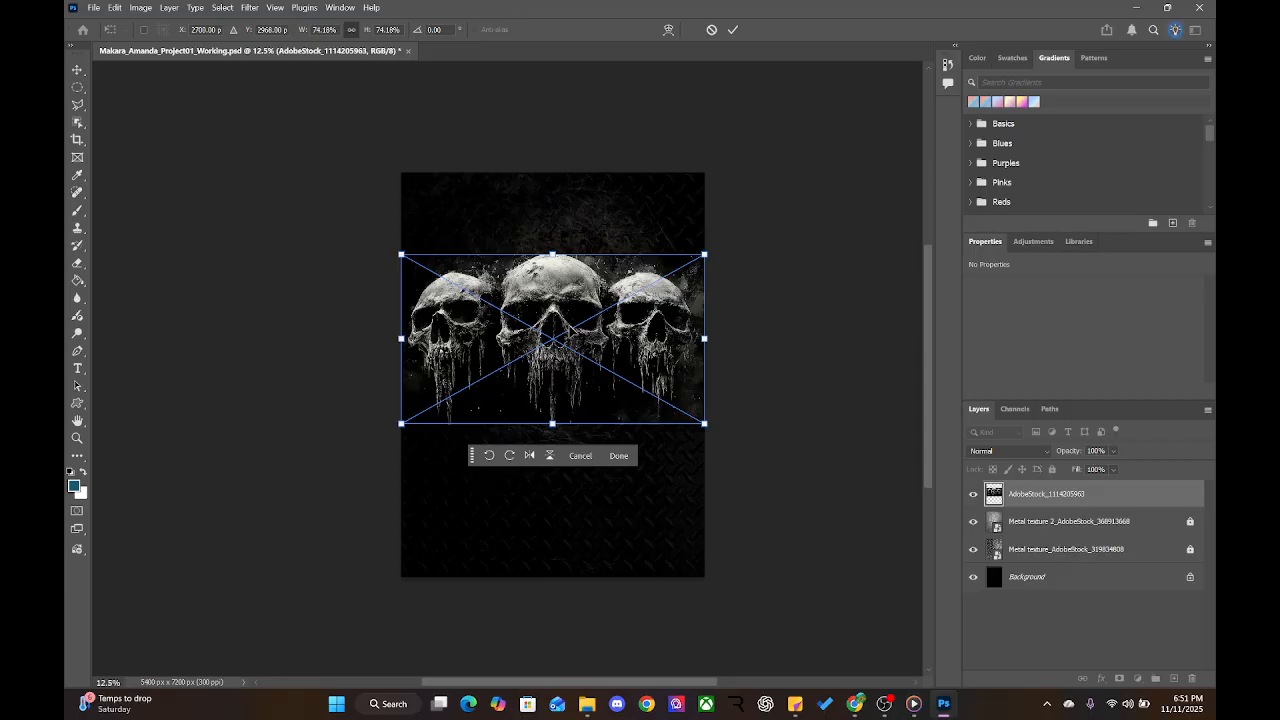
drag(555, 295, 553, 284)
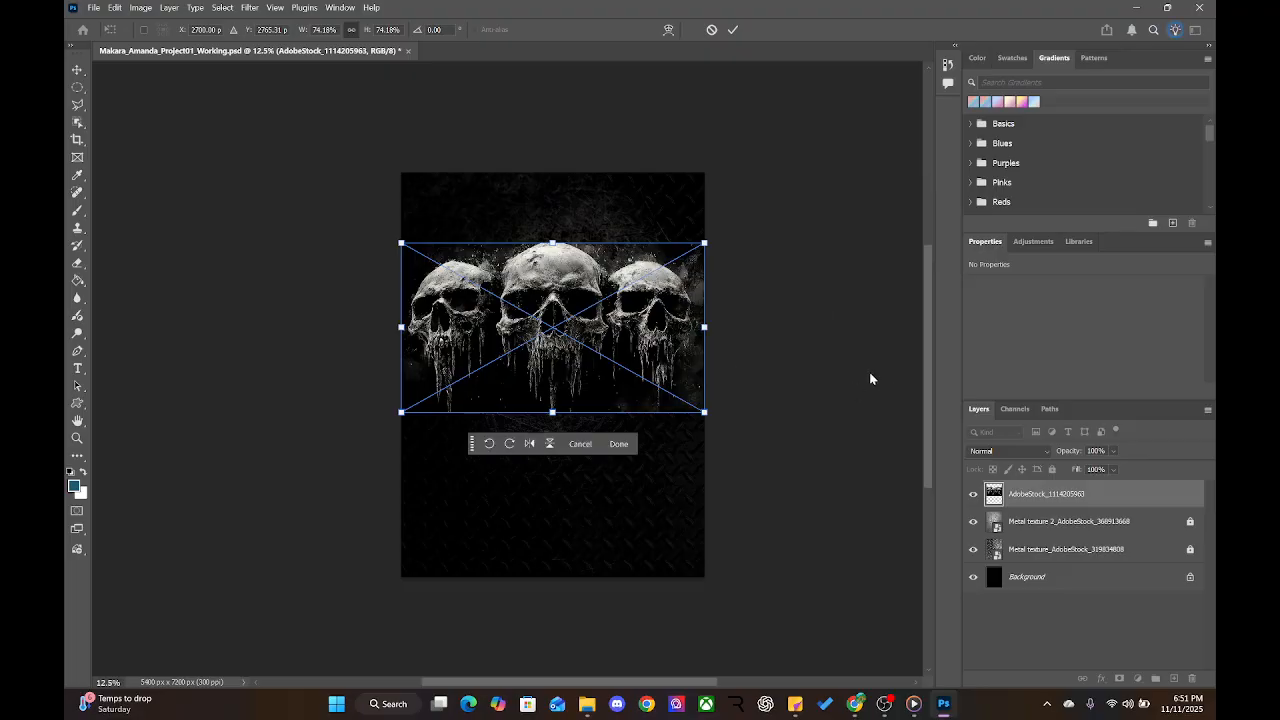
key(Return)
key(ctrl+plus)
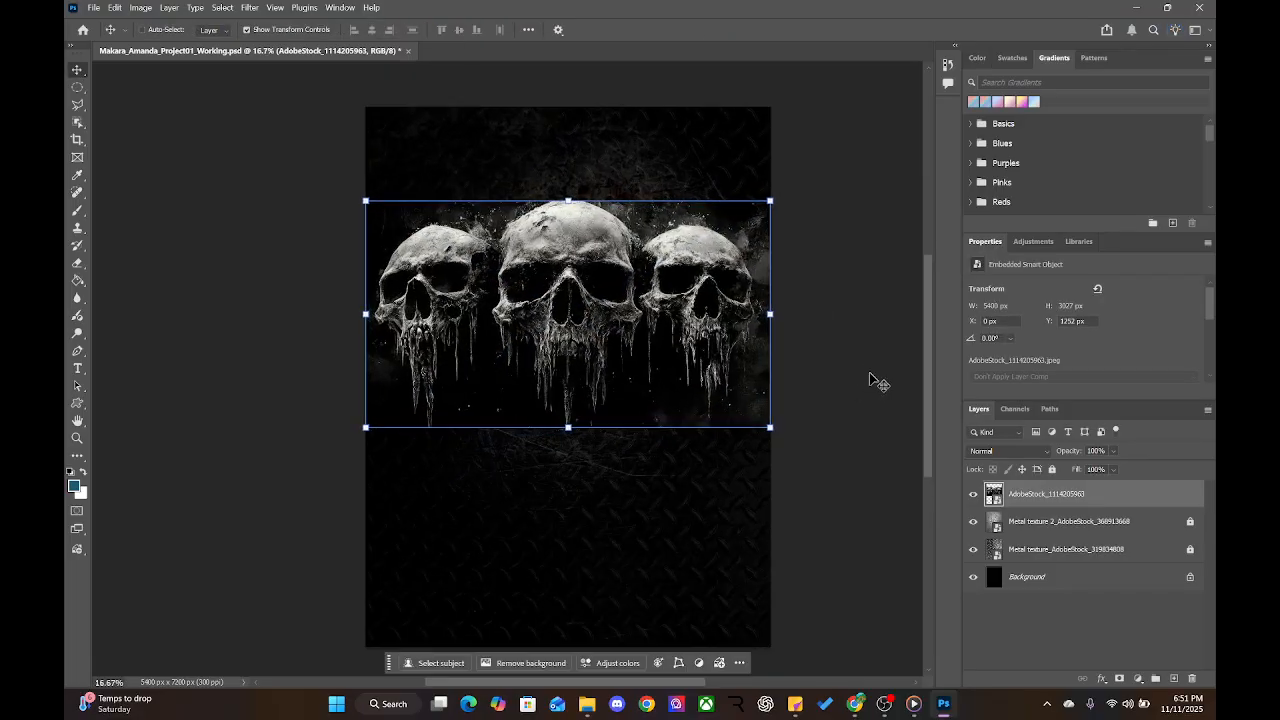
double_click(1048, 493)
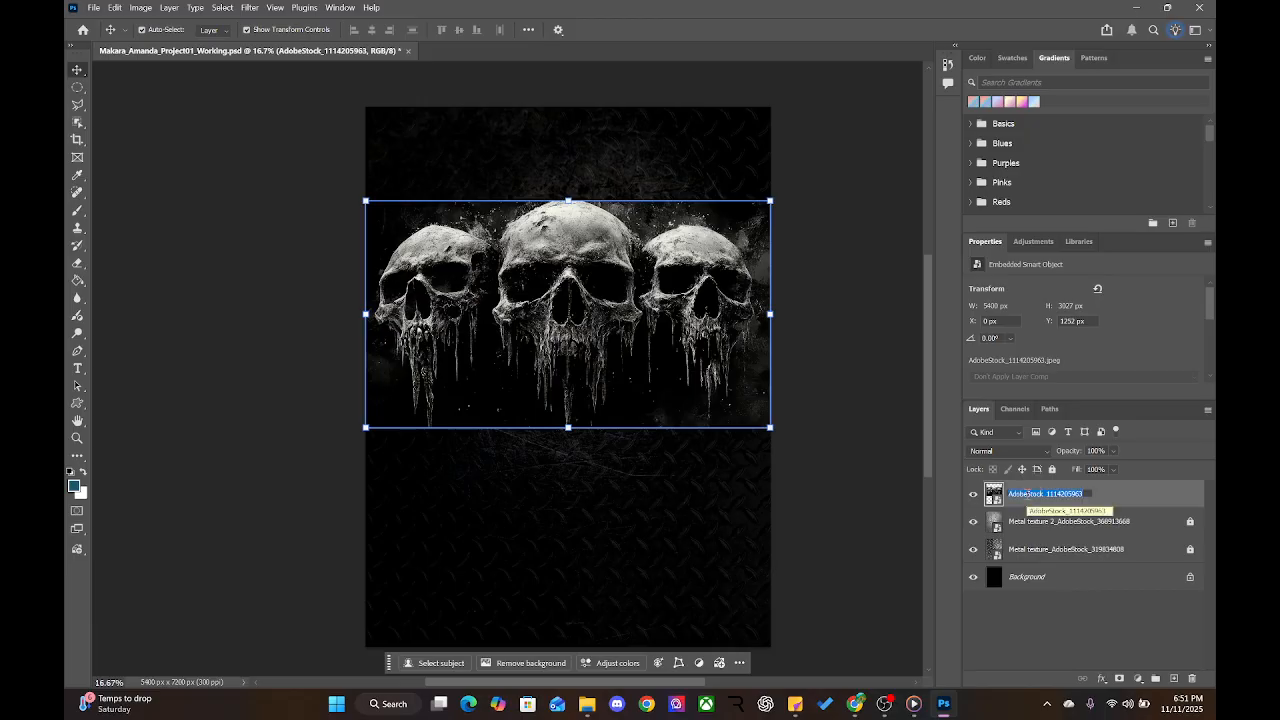
click(1027, 493)
text(Sku)
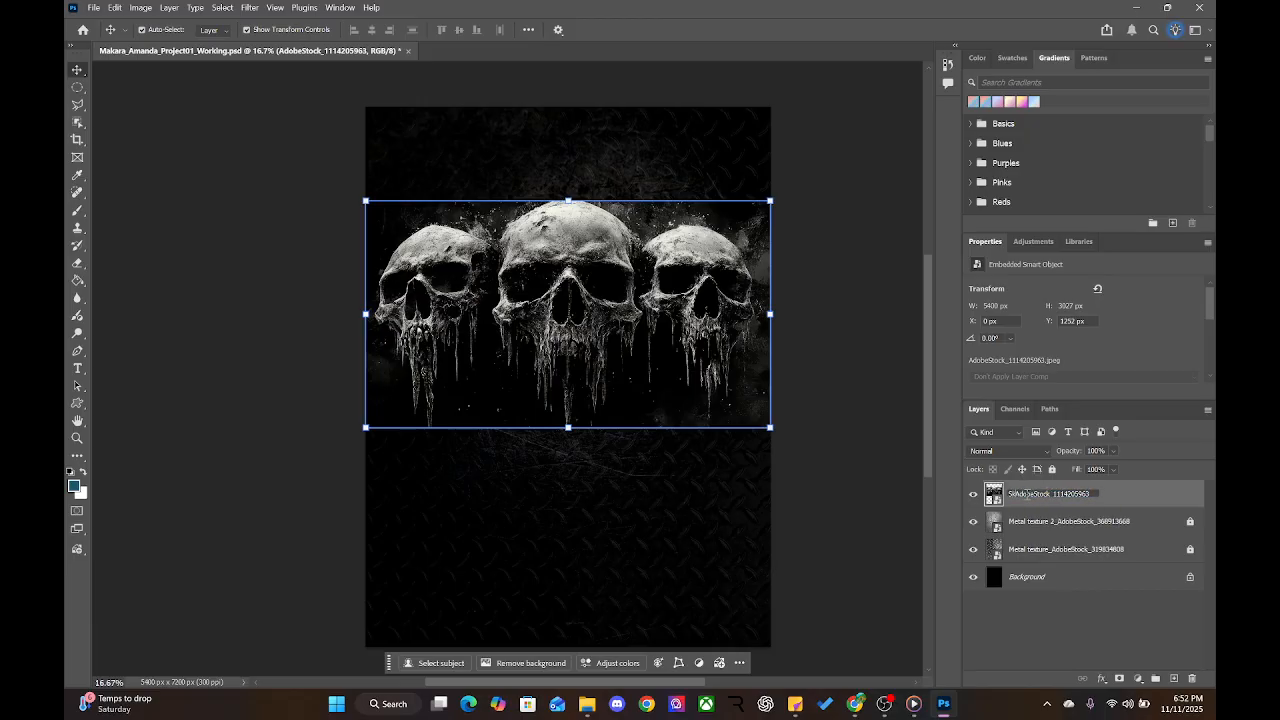
text(lls_)
drag(1027, 493, 1112, 497)
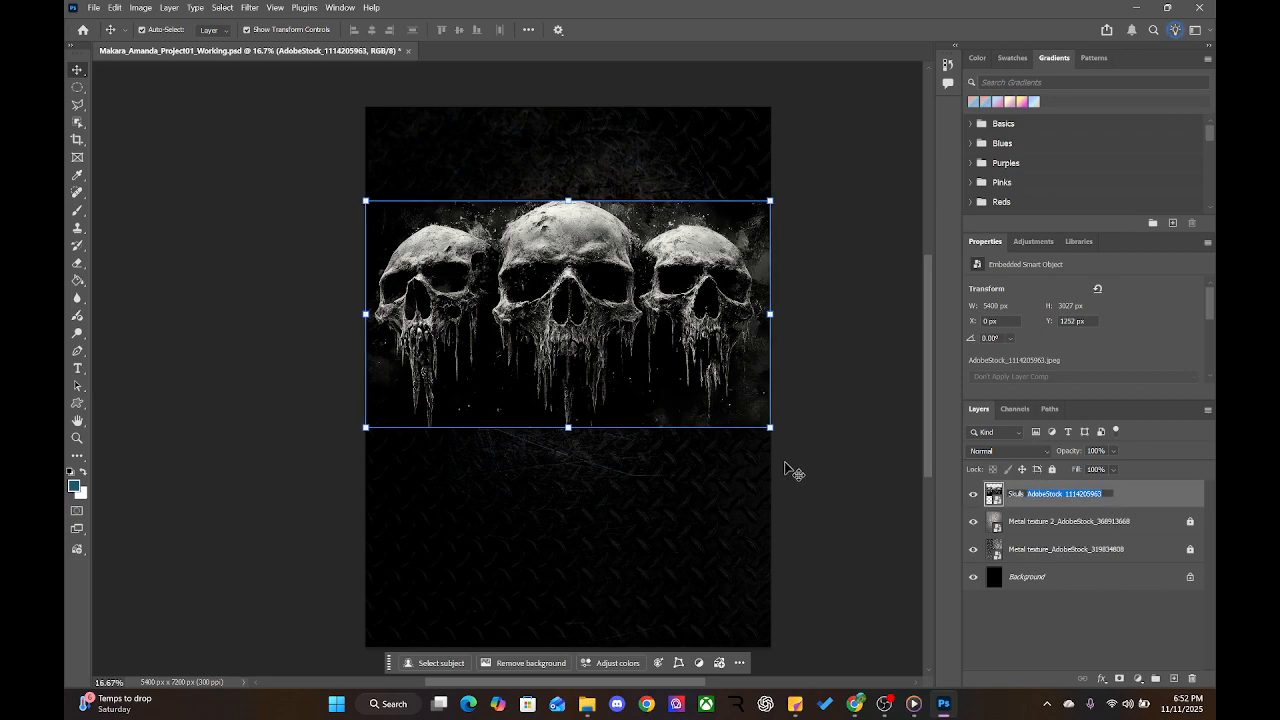
click(178, 236)
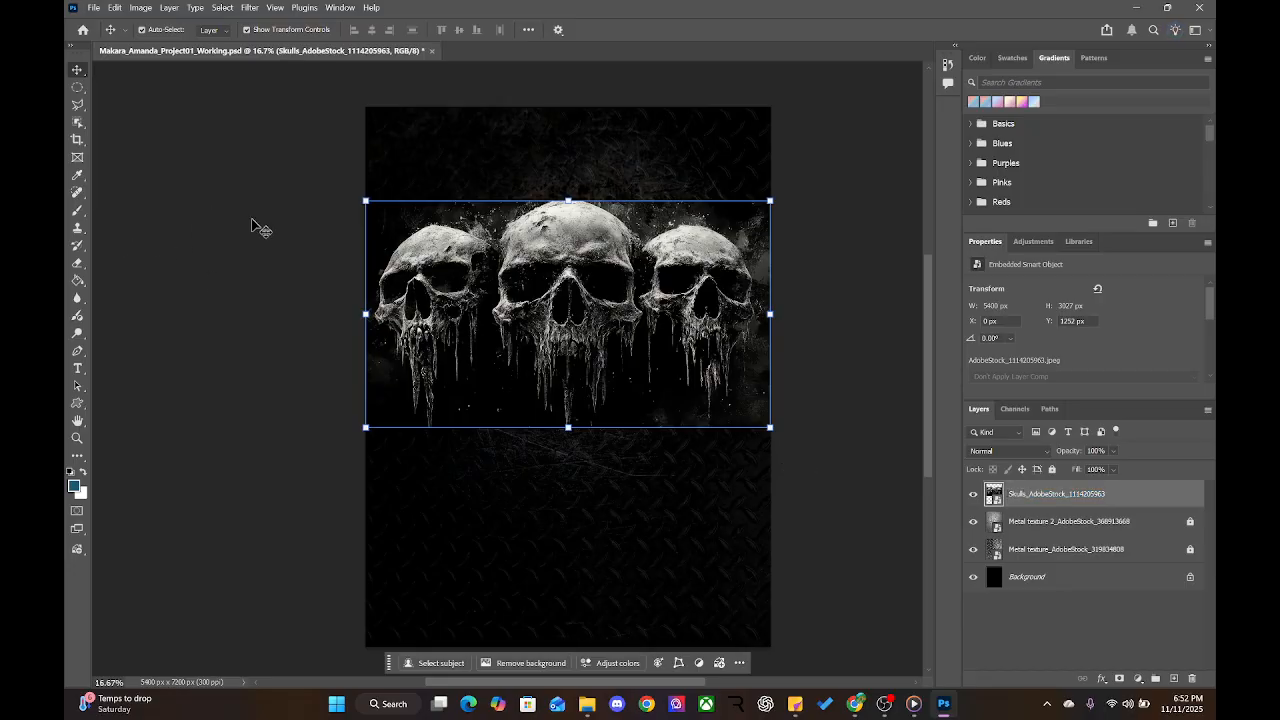
click(860, 446)
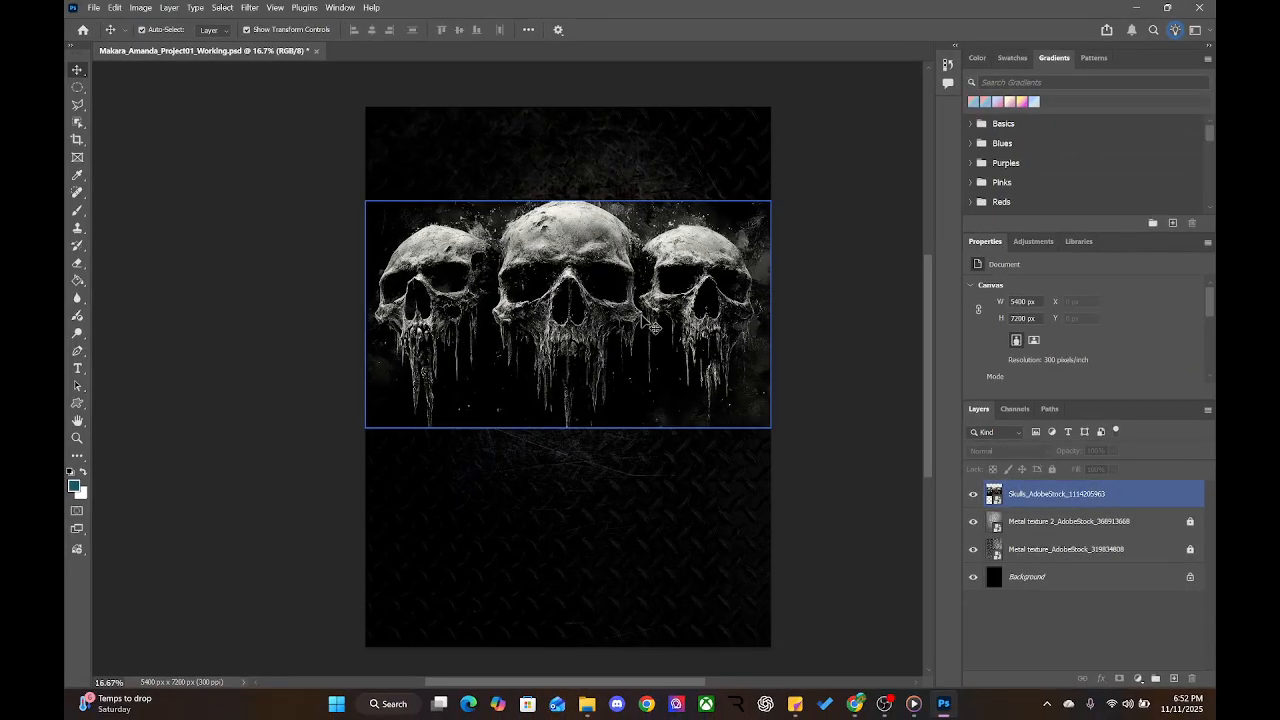
Hide both metal texture layers and the black Background so the skulls show over transparency
drag(971, 527, 972, 590)
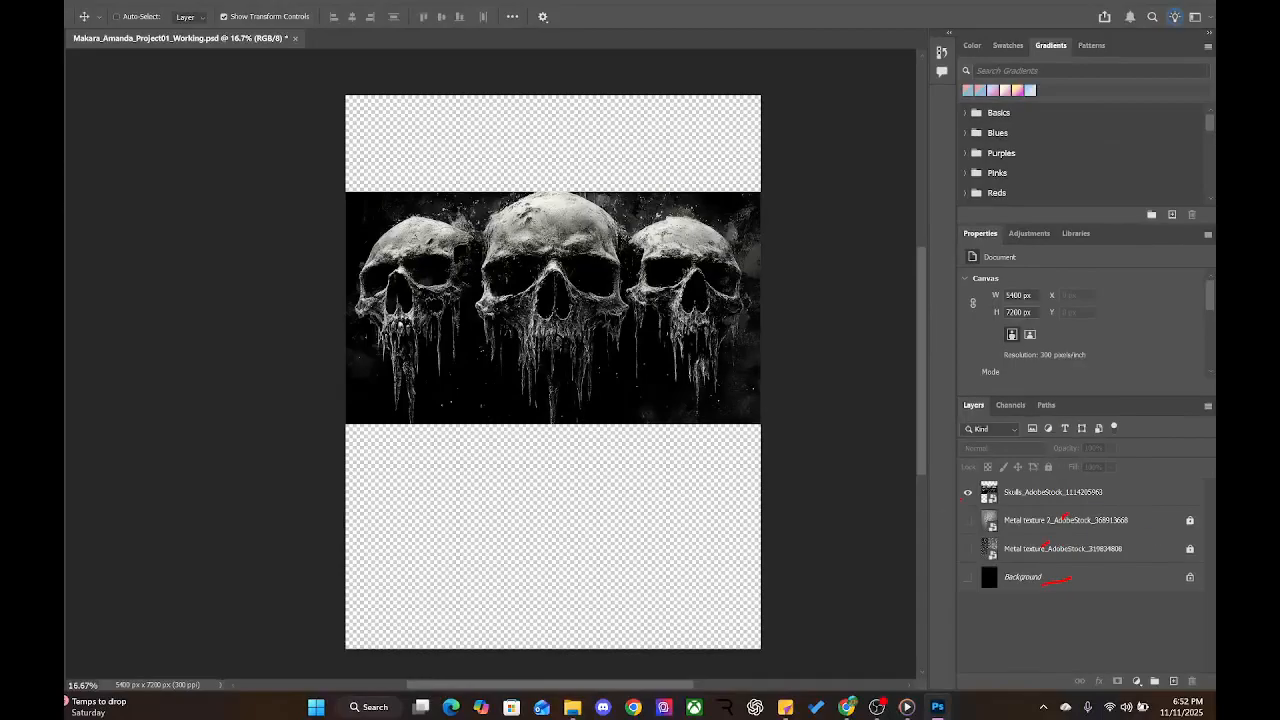
click(138, 94)
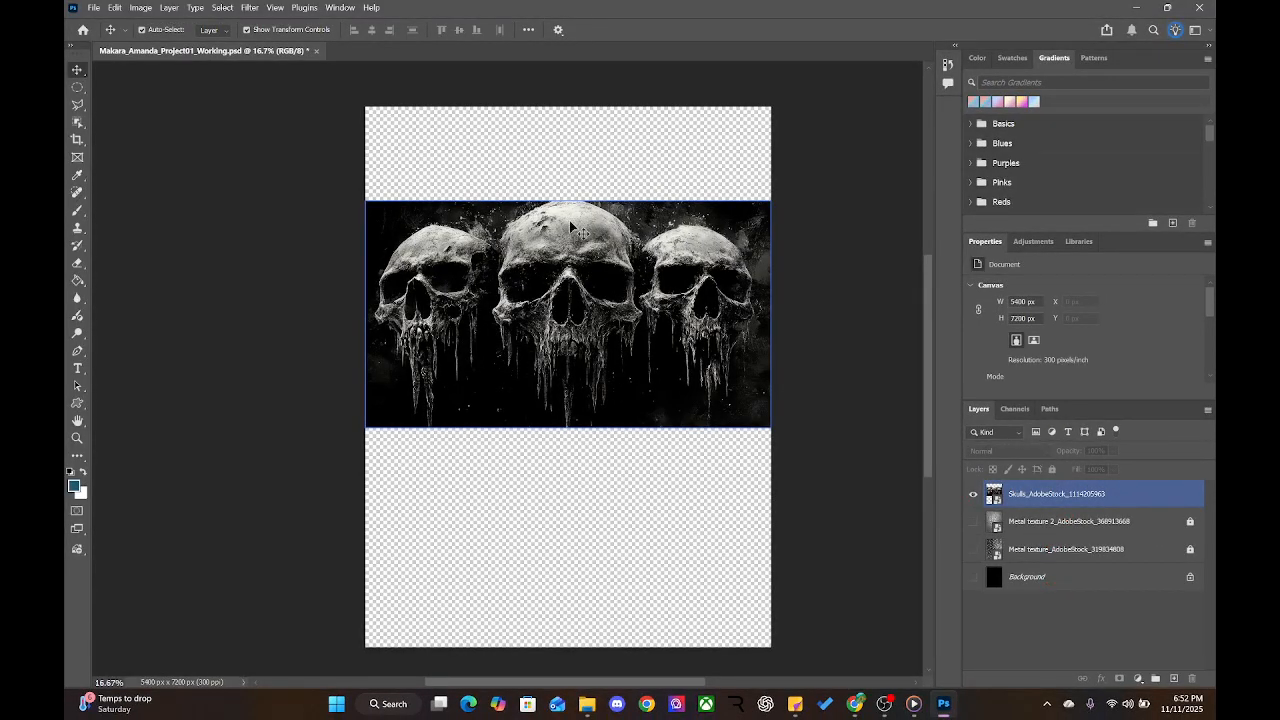
click(505, 318)
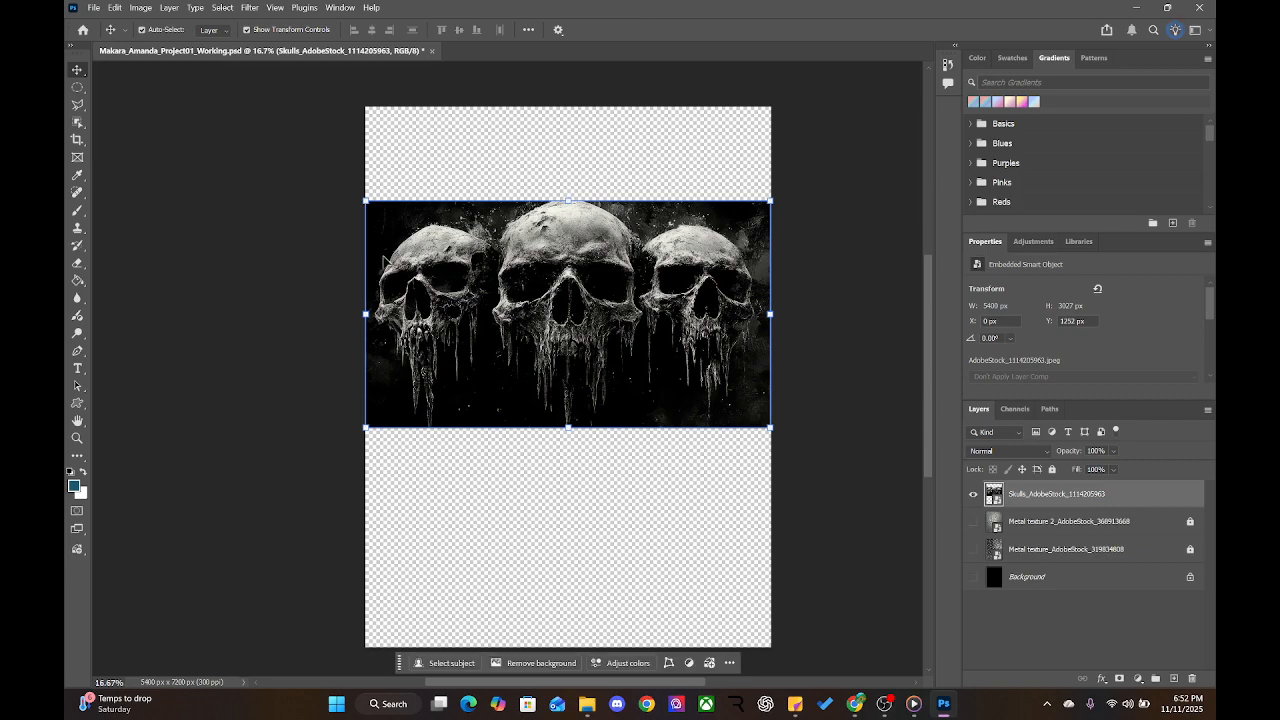
click(134, 162)
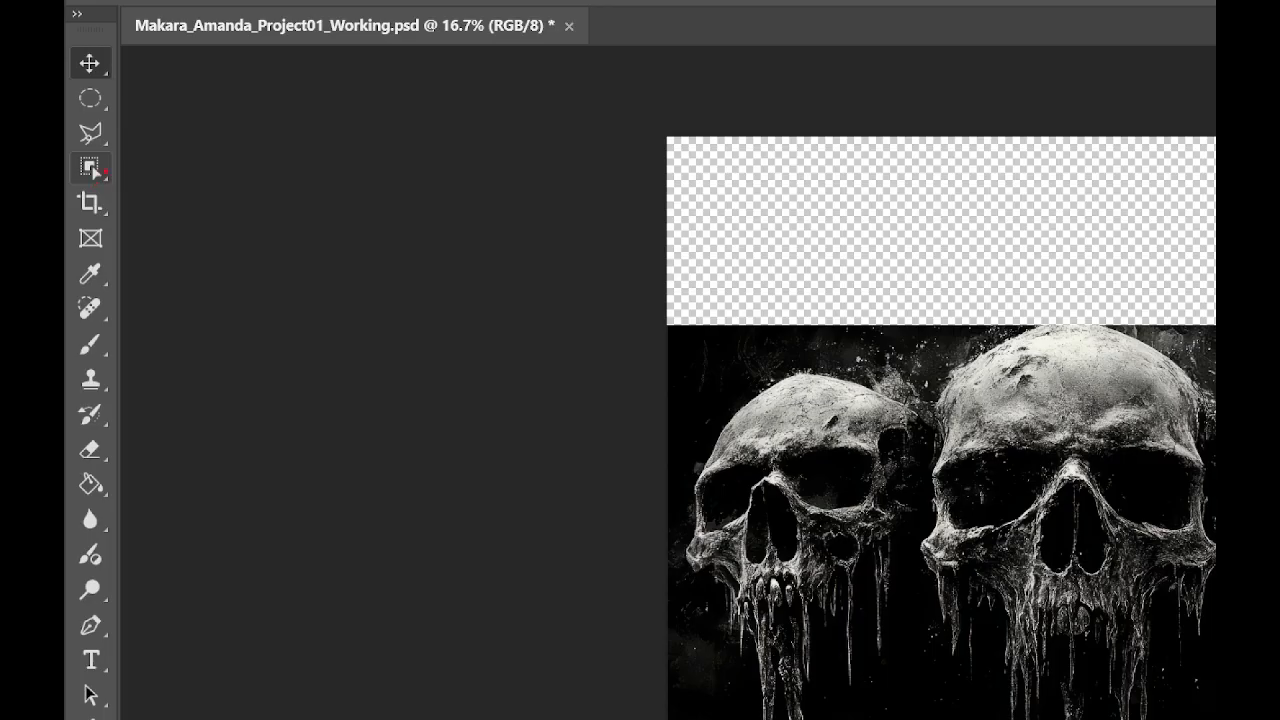
Switch to the Object Selection Tool from the selection tool group
drag(104, 170, 308, 155)
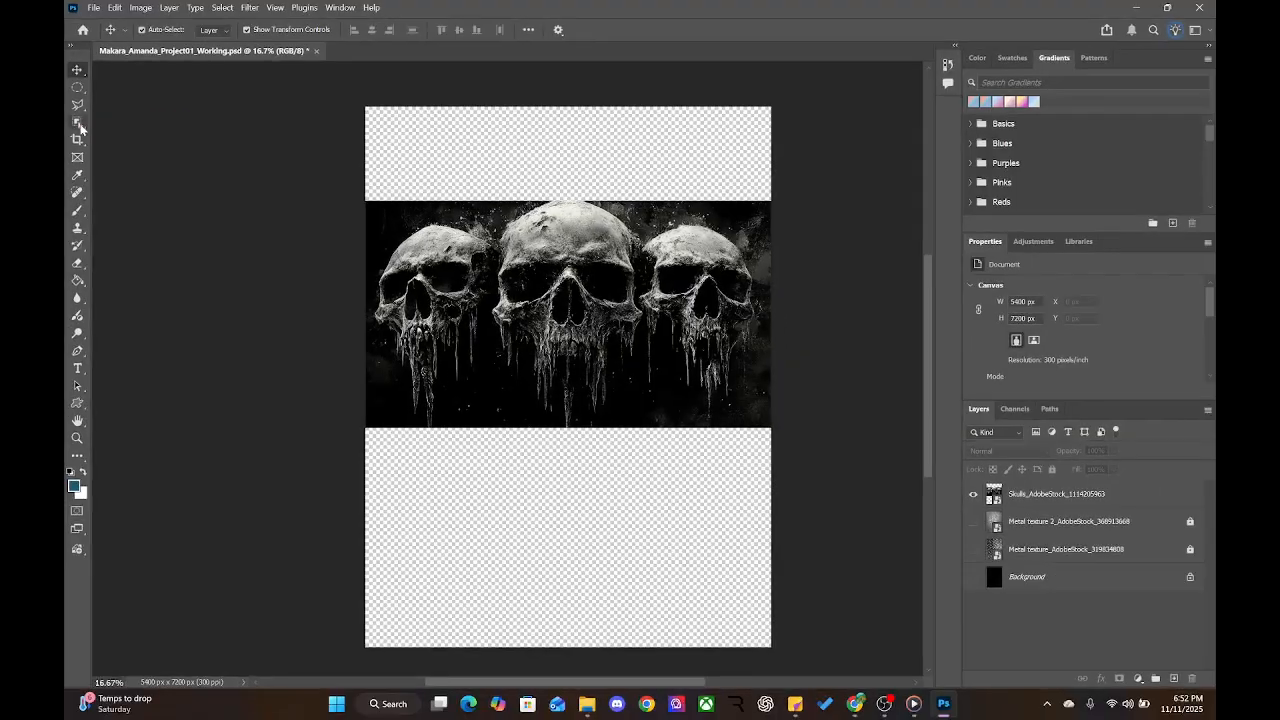
right_click(90, 168)
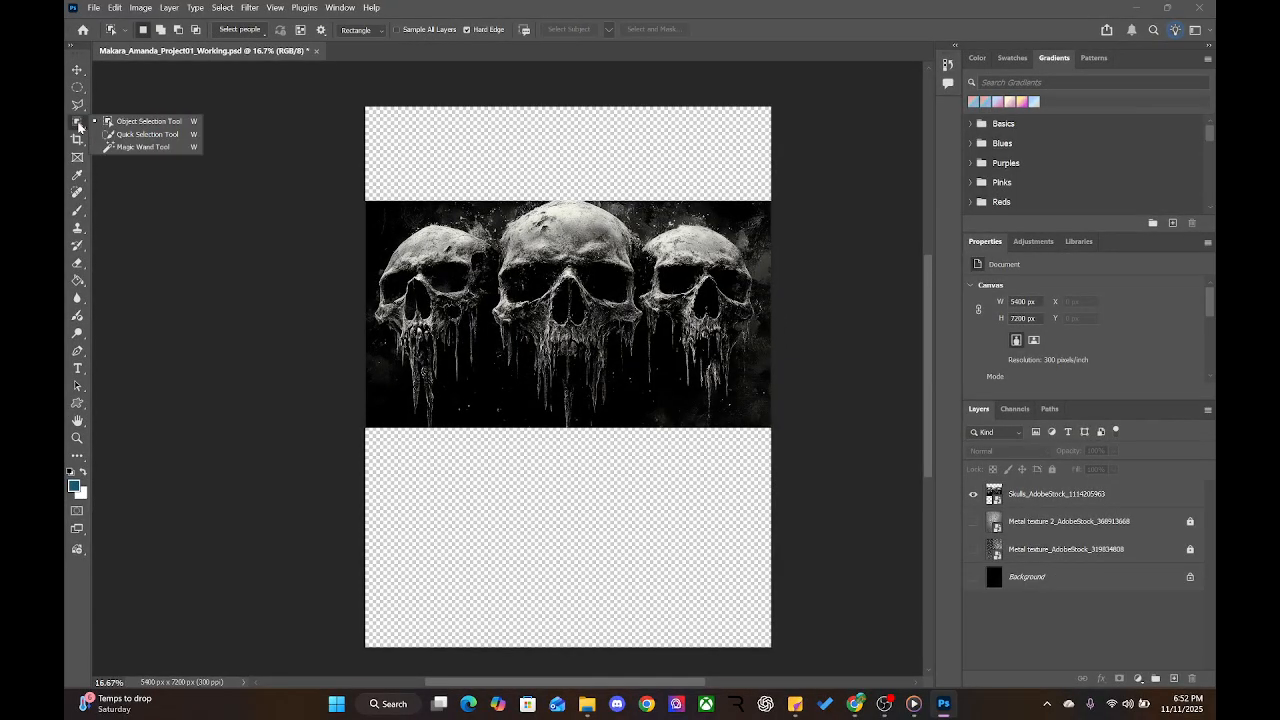
click(130, 123)
Dismiss the one-layer alert, target the Skulls layer, and select the left and middle skulls with their drips
click(555, 247)
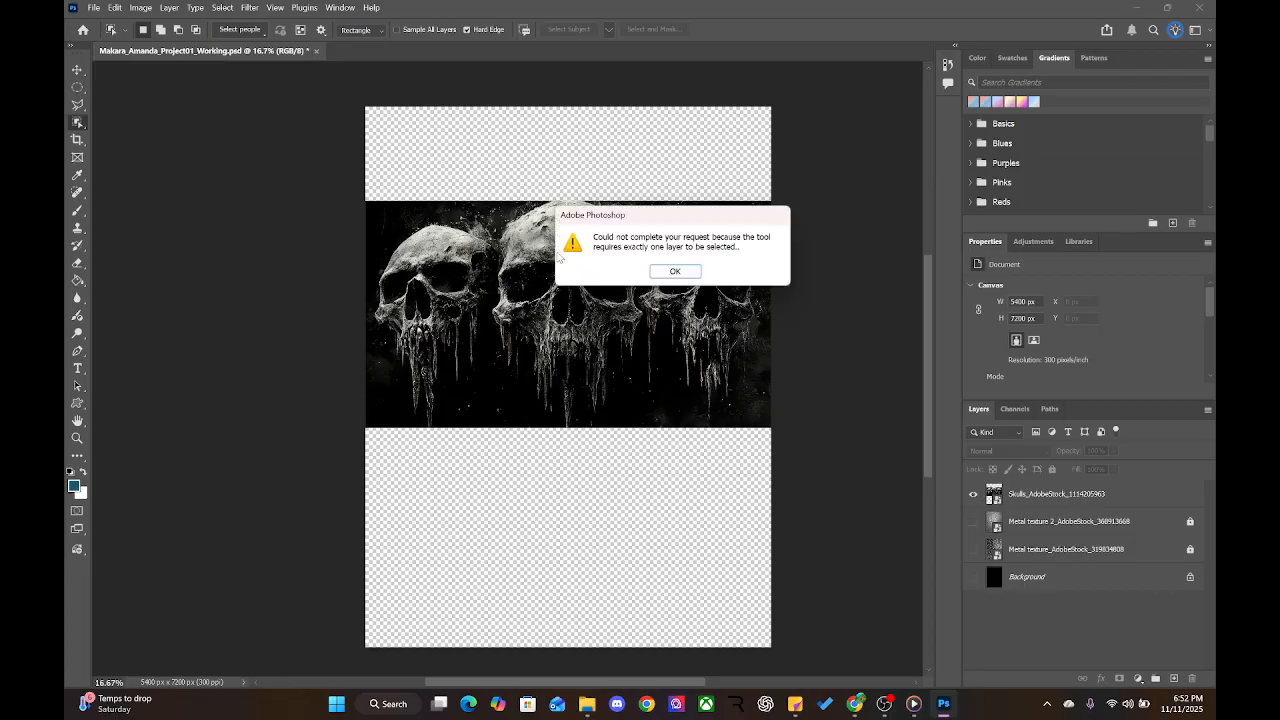
click(675, 271)
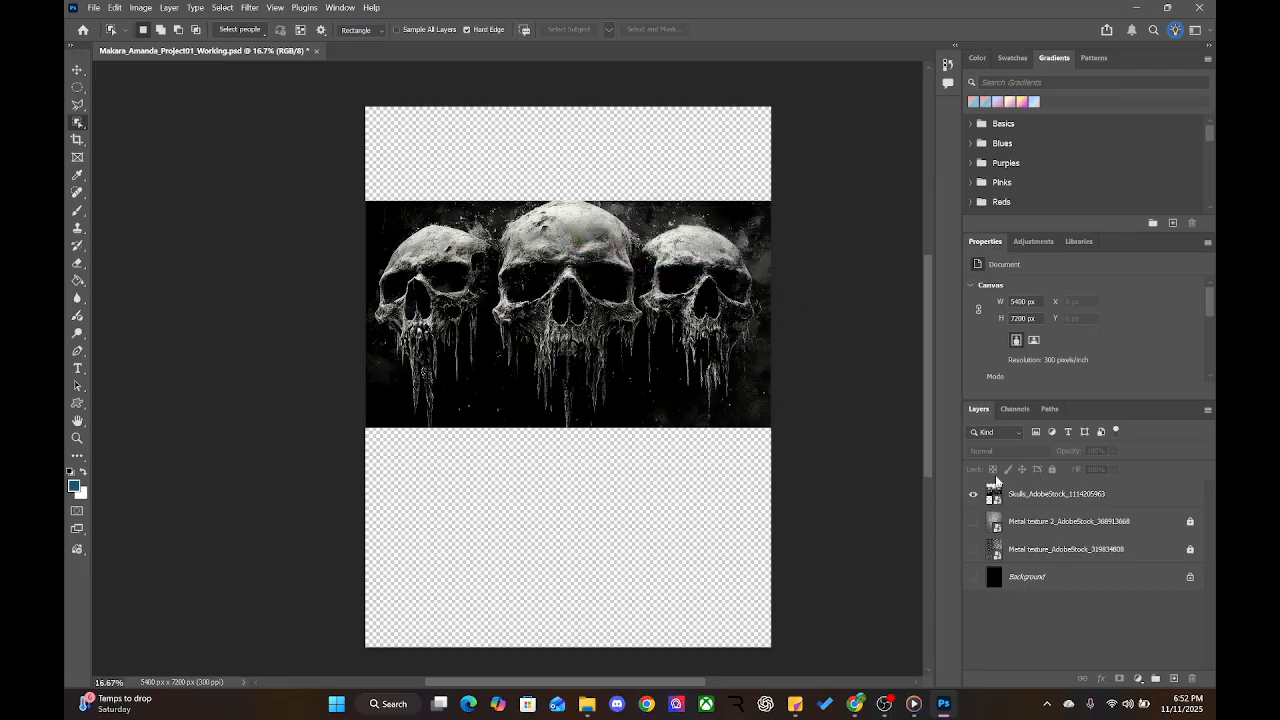
click(1029, 498)
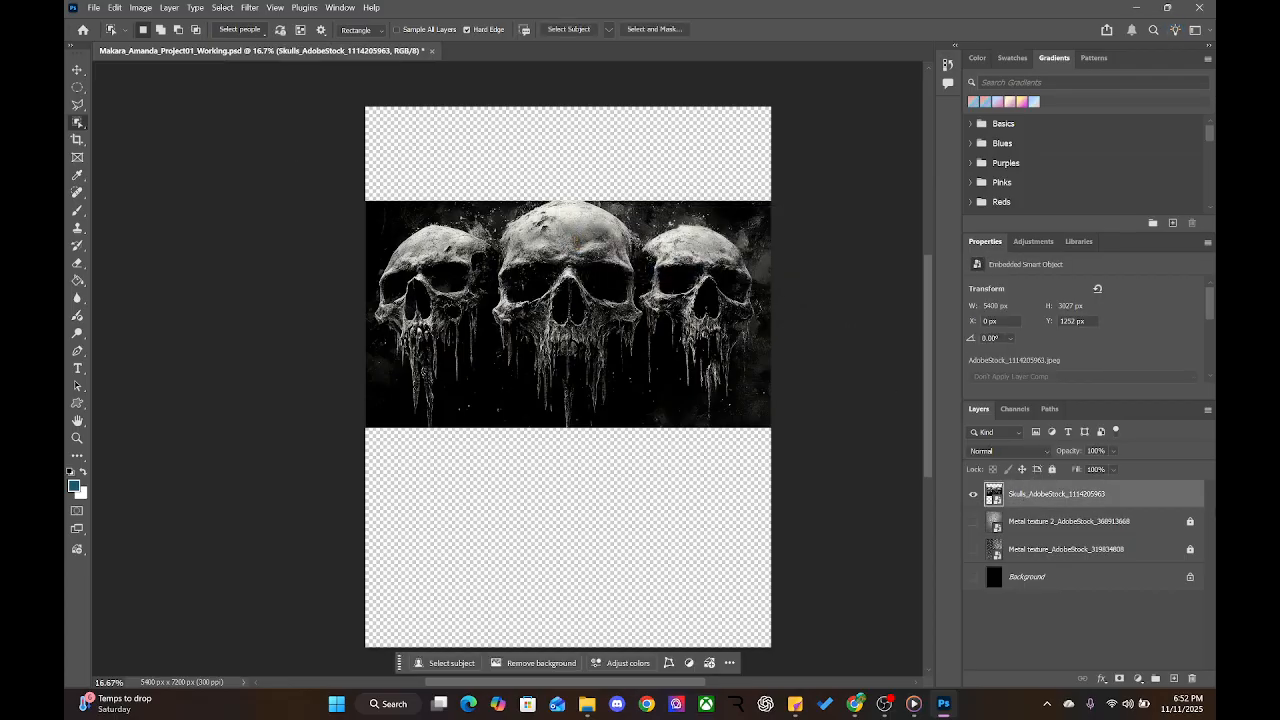
click(556, 262)
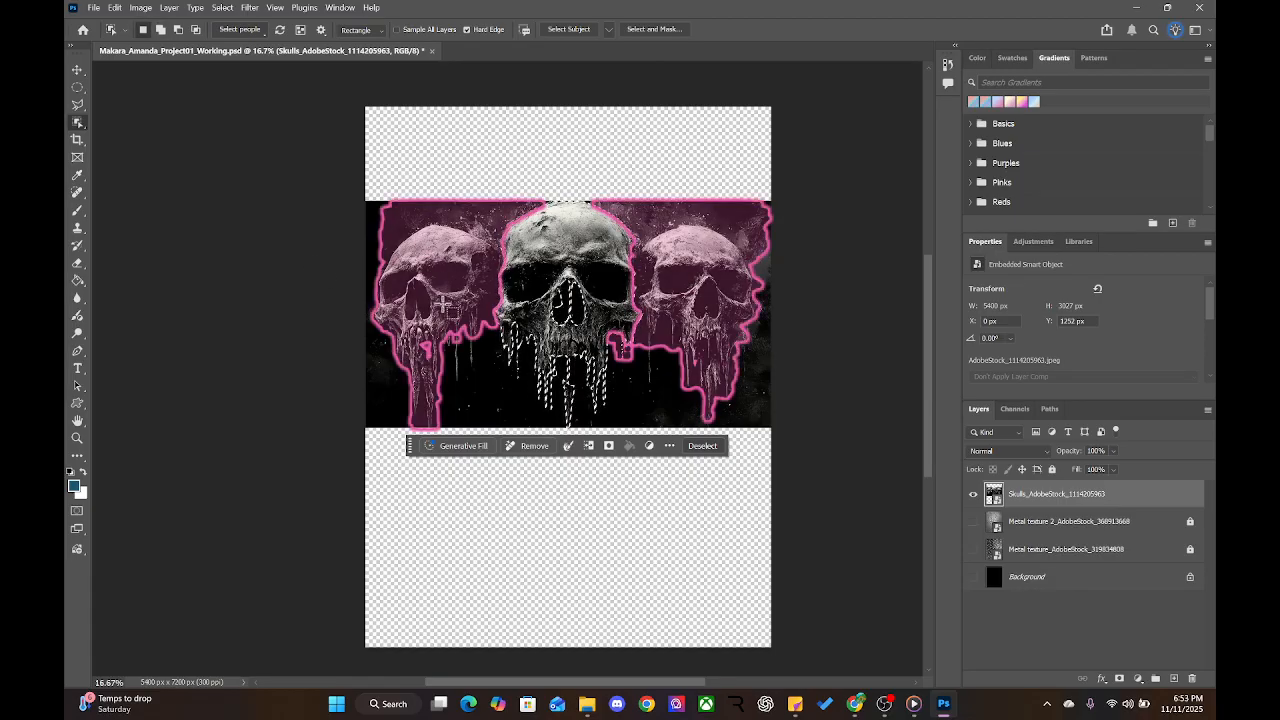
click(444, 297)
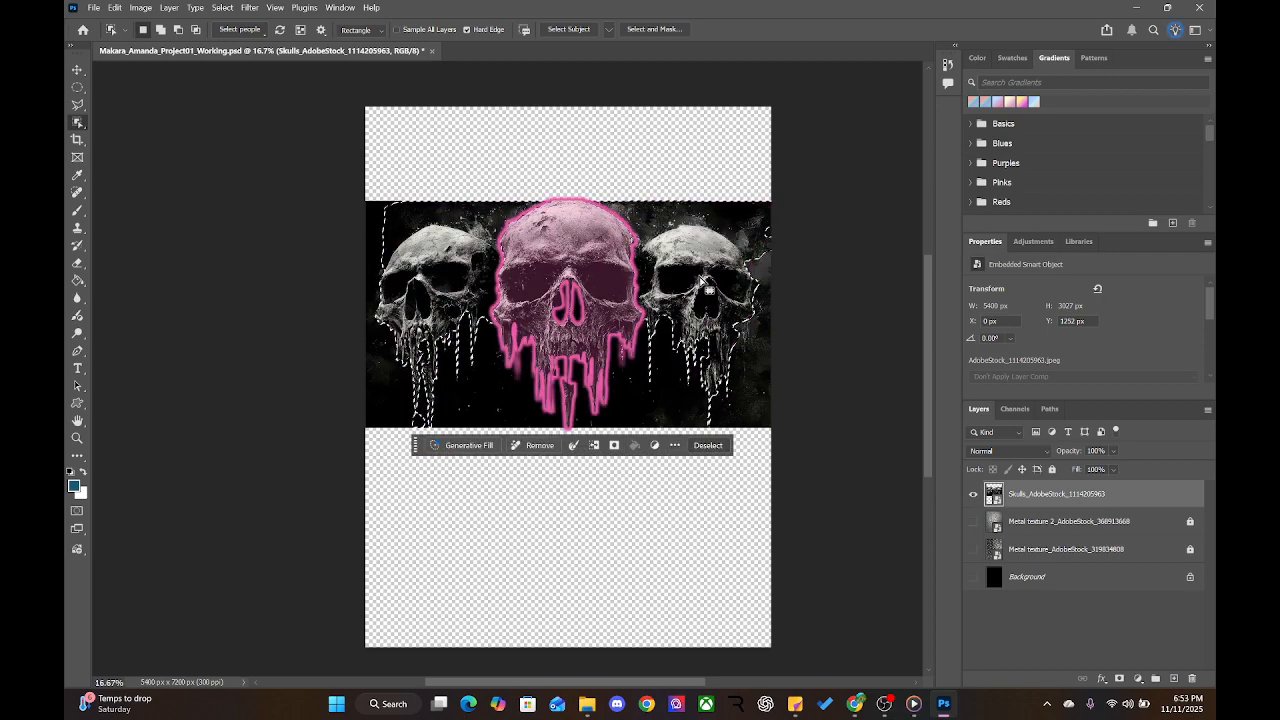
click(567, 298)
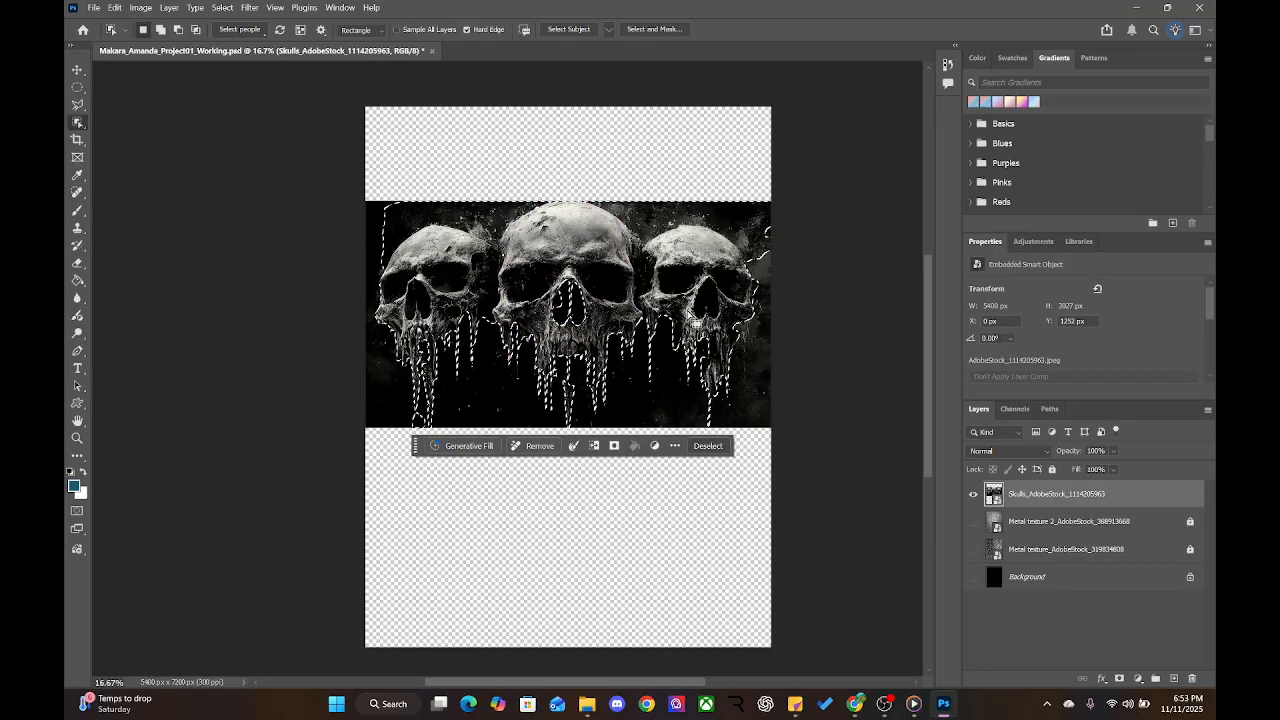
Zoom to the skulls, reselect the middle skull with Object Selection, and enter Select and Mask
key(ctrl+plus)
key(ctrl+plus)
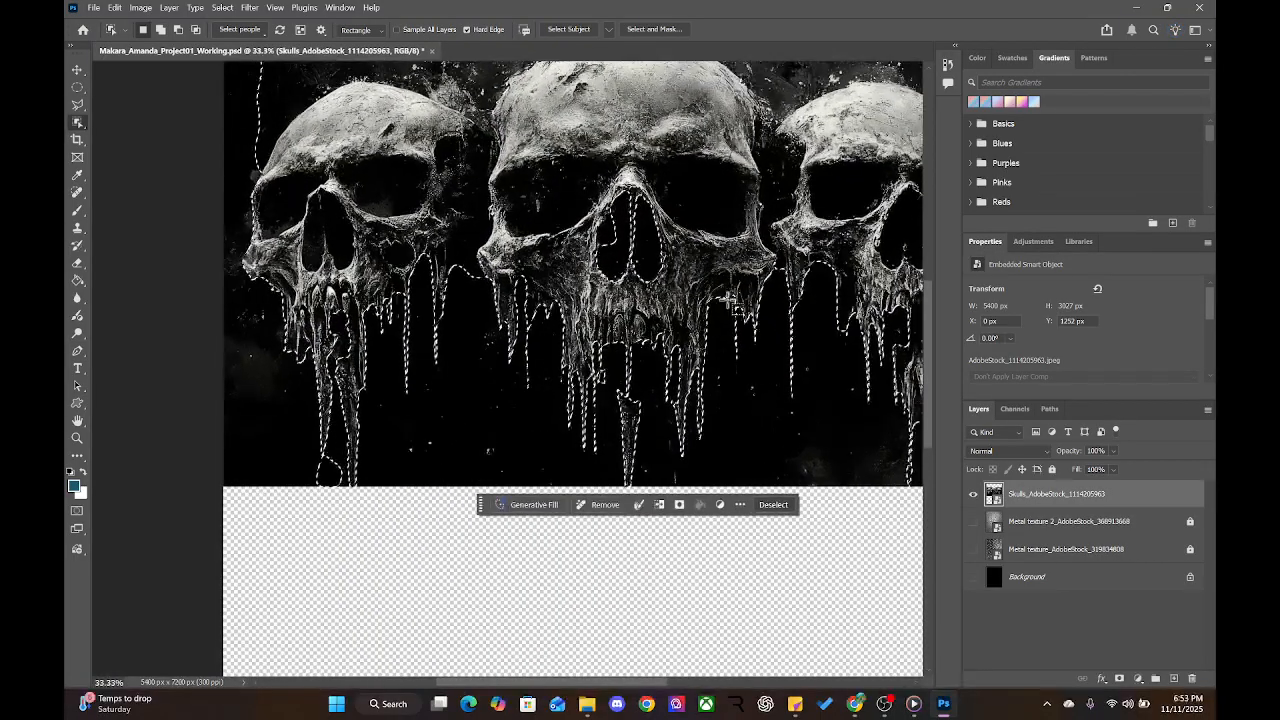
drag(497, 280, 492, 470)
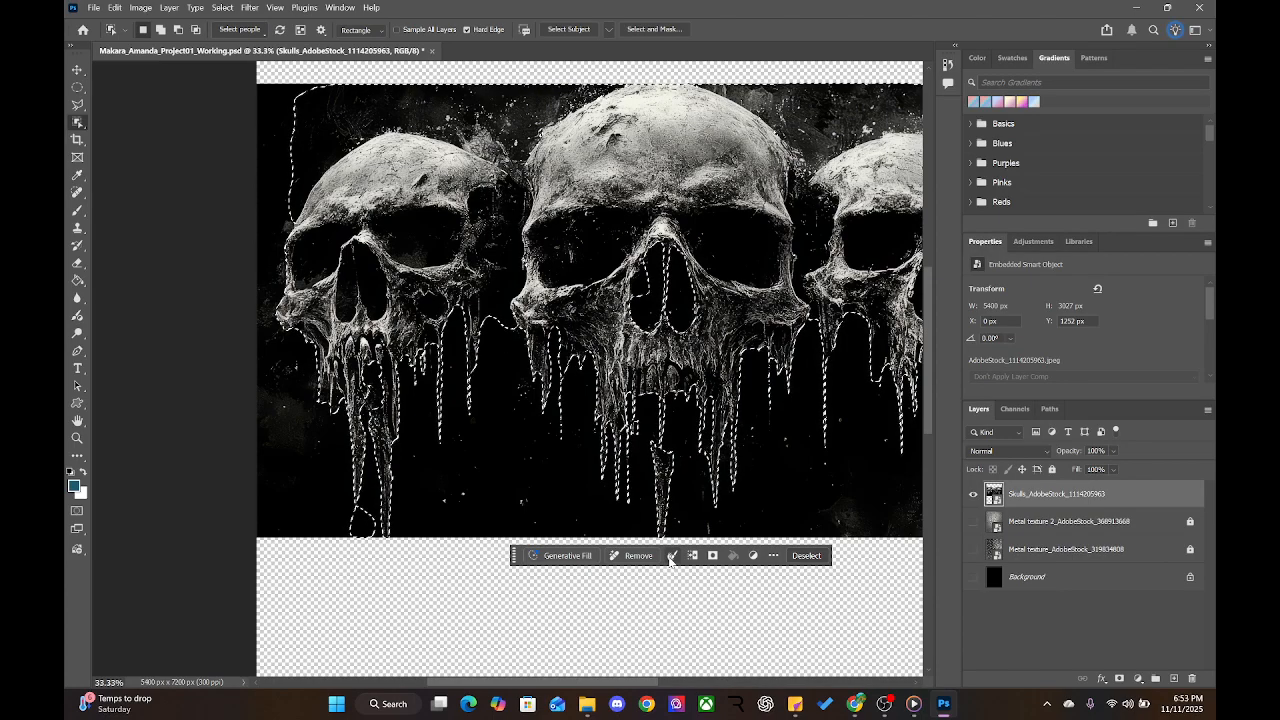
click(671, 555)
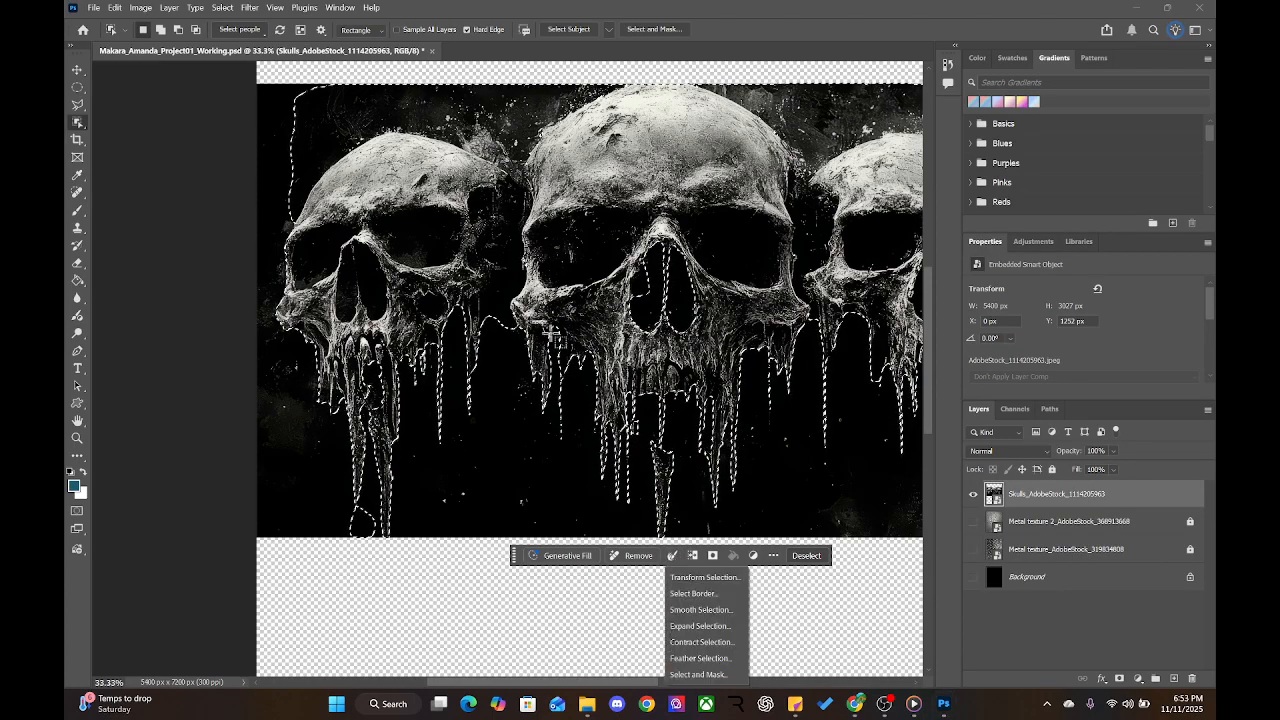
click(678, 558)
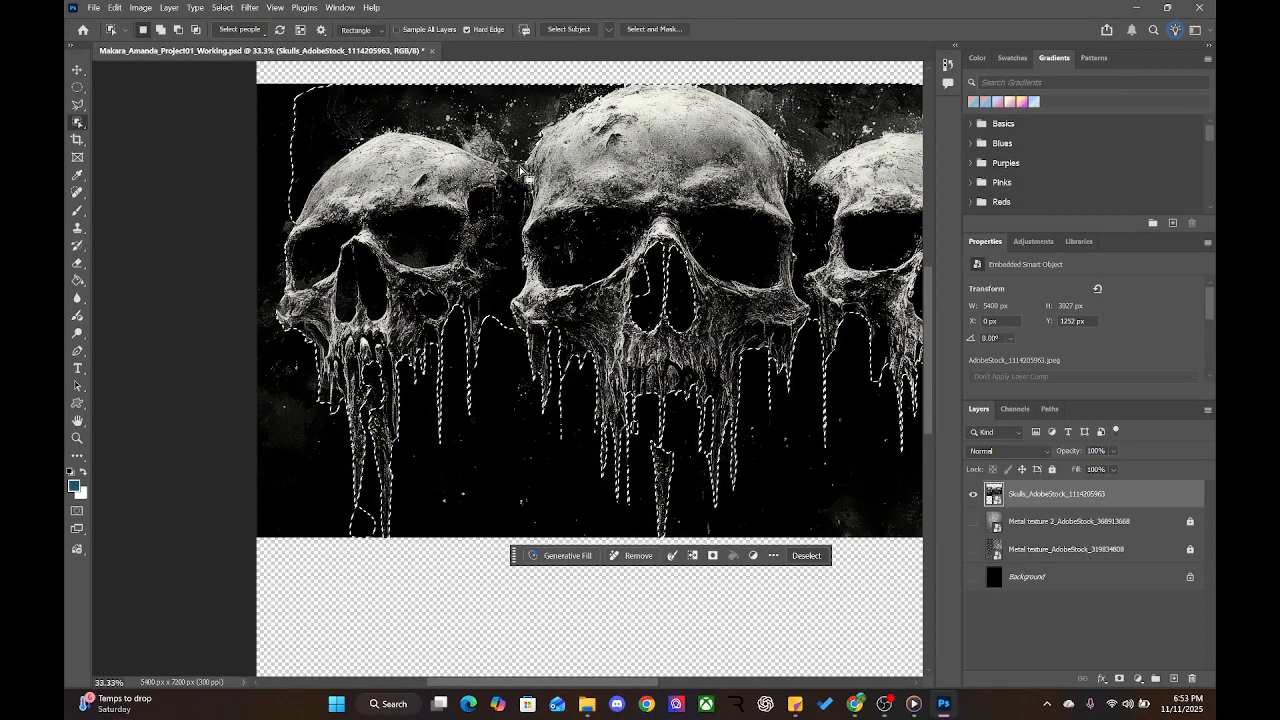
click(635, 168)
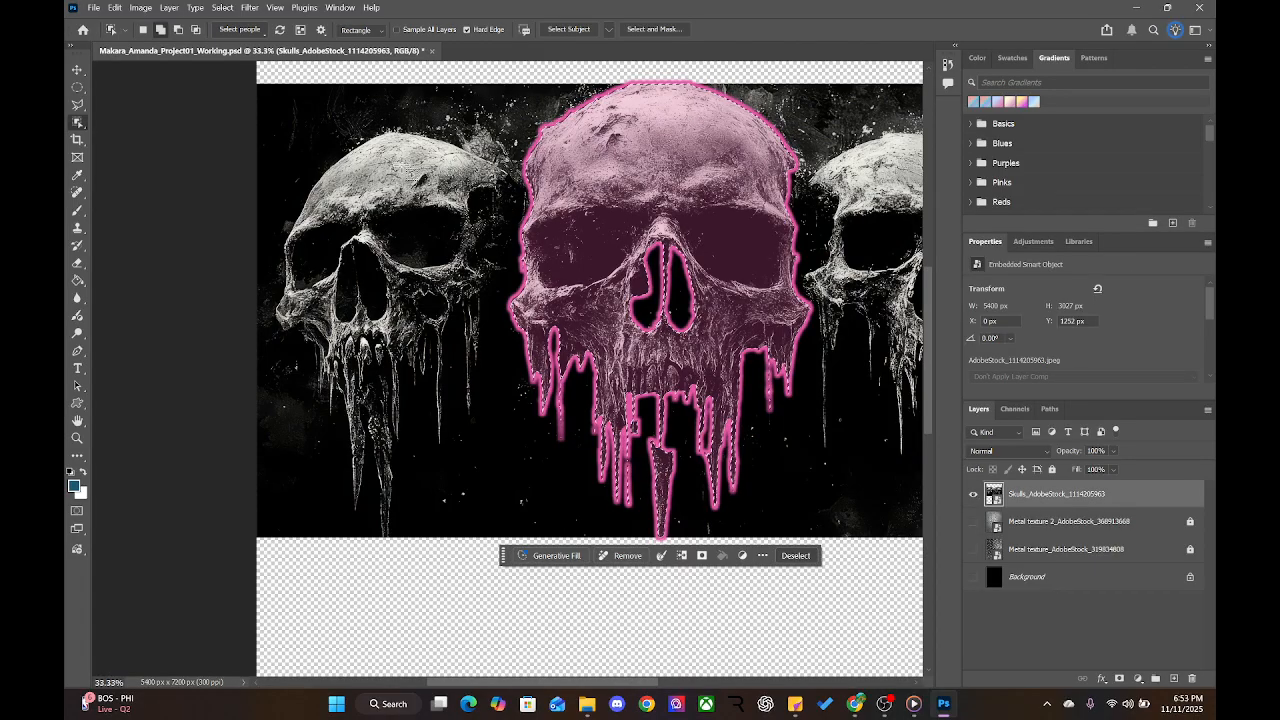
click(677, 30)
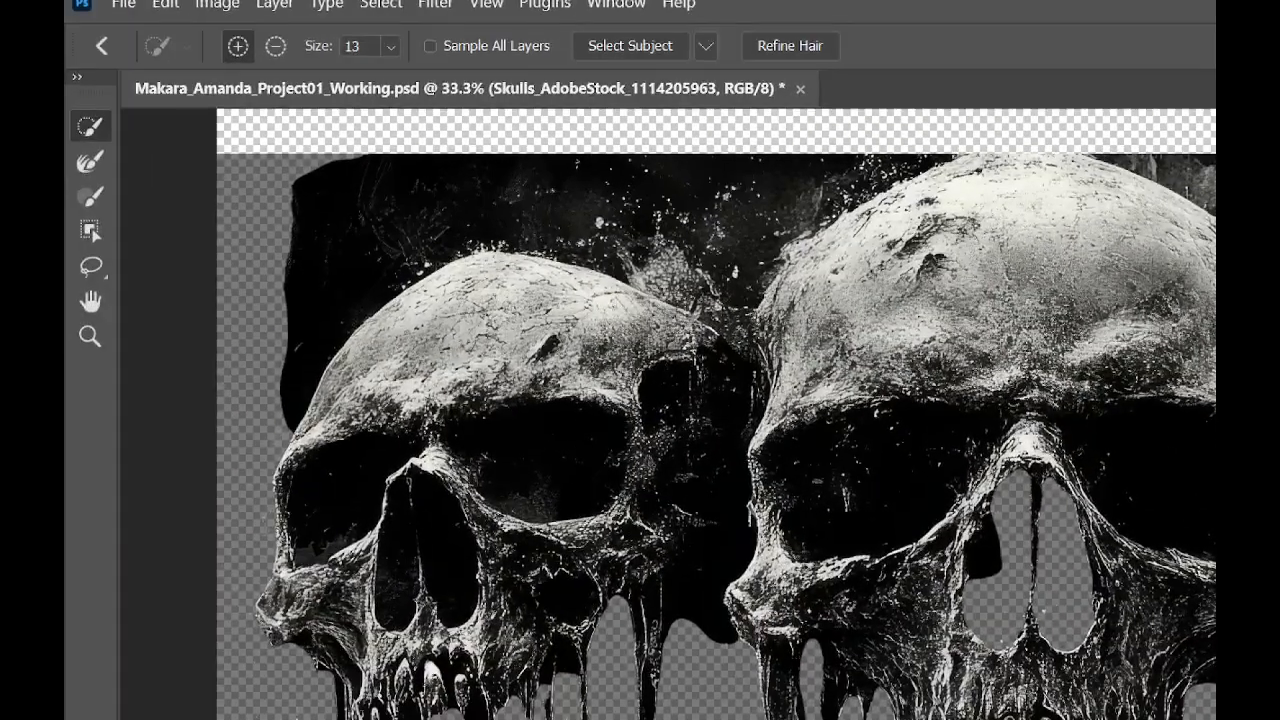
Review the Select and Mask preview, then cancel back to the poster with the skulls still selected
mouse_move(449, 207)
mouse_down()
mouse_move(394, 227)
mouse_move(487, 210)
mouse_move(392, 204)
mouse_up()
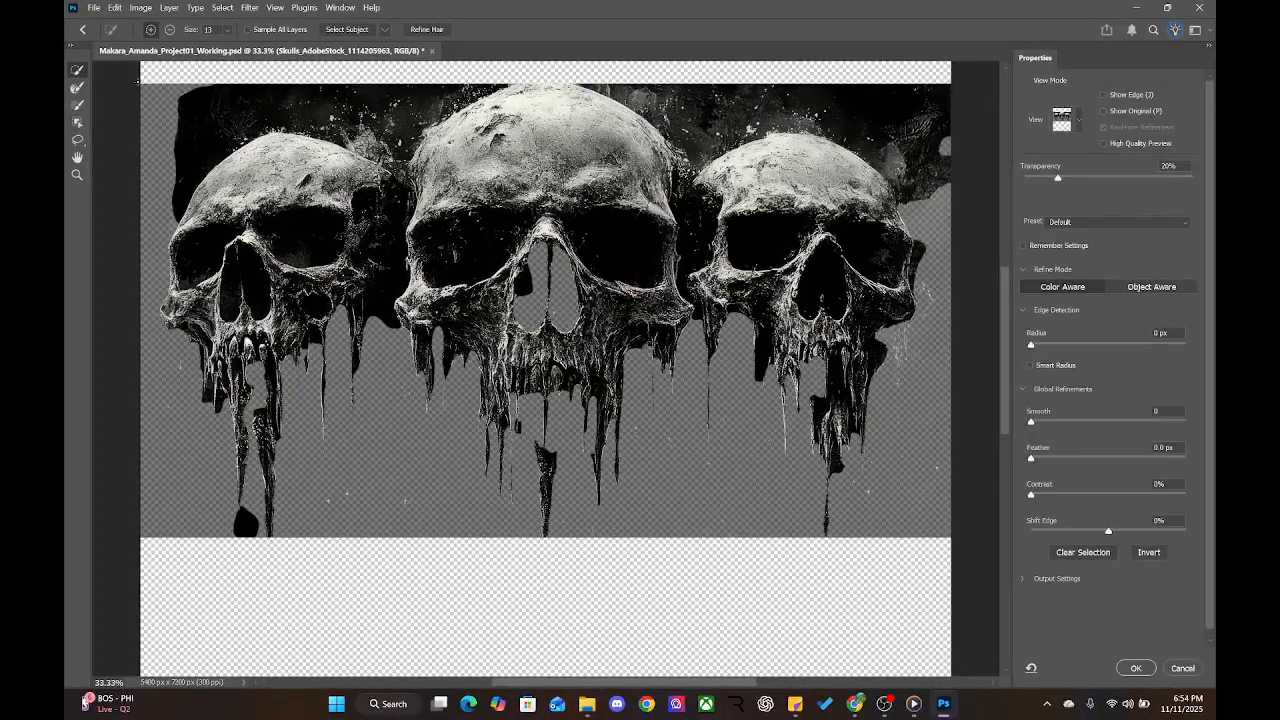
click(1183, 668)
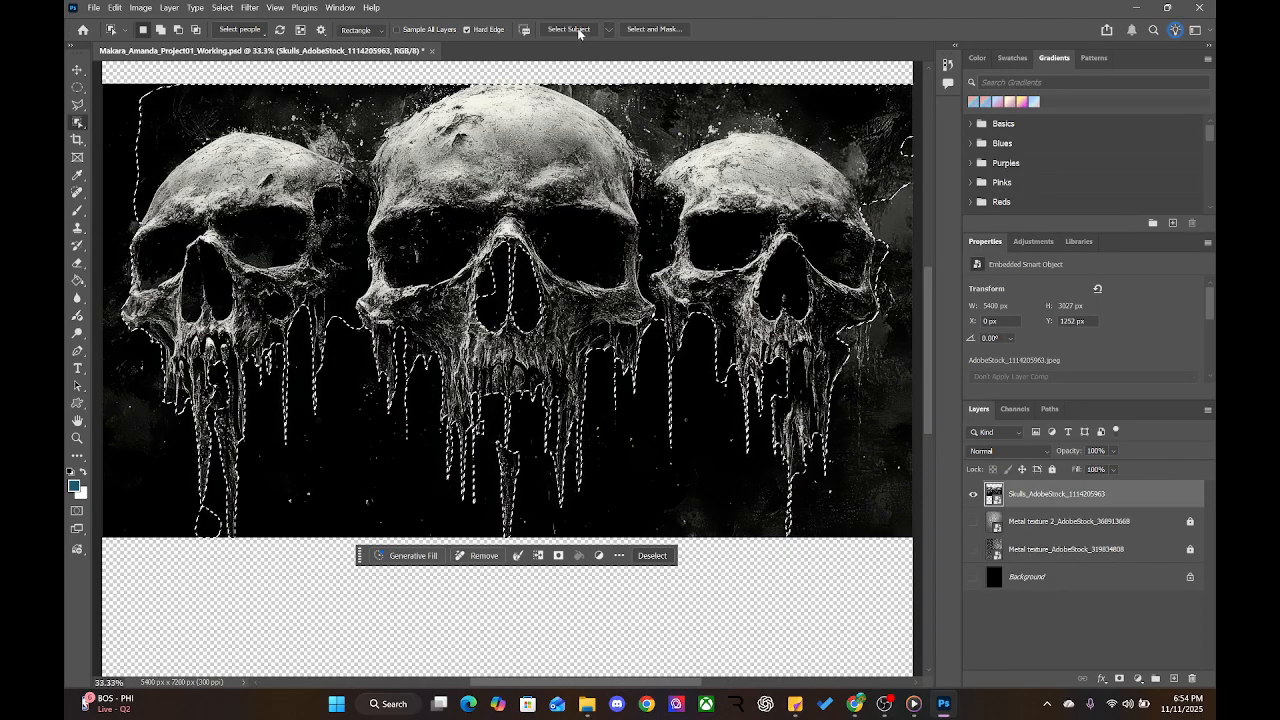
Reopen Select and Mask and zoom to 50% on the left skull
click(651, 30)
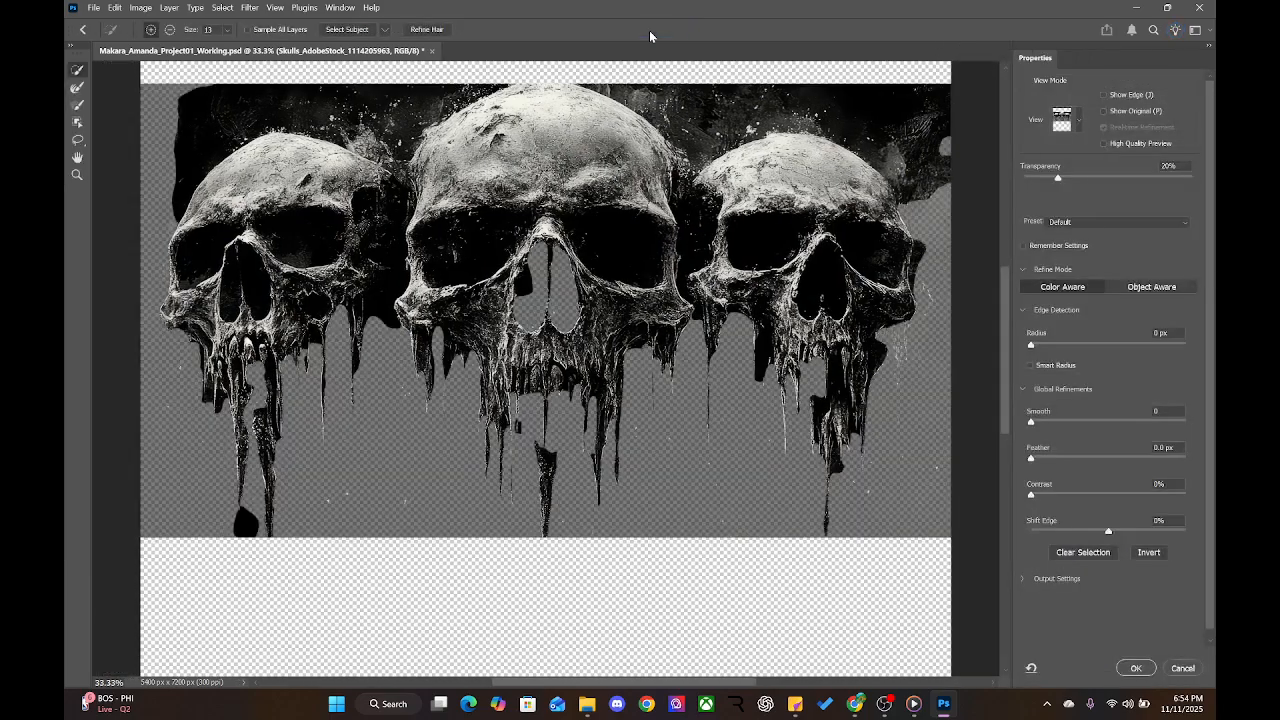
key(ctrl+plus)
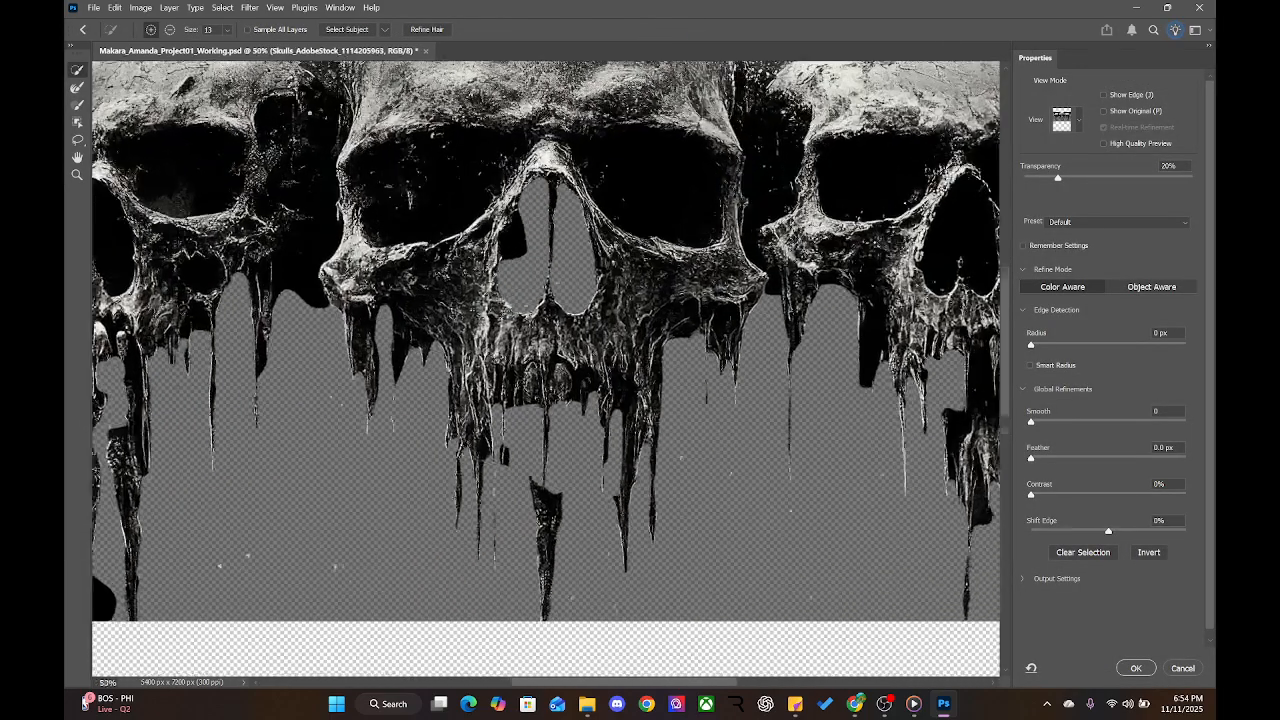
drag(317, 171, 383, 268)
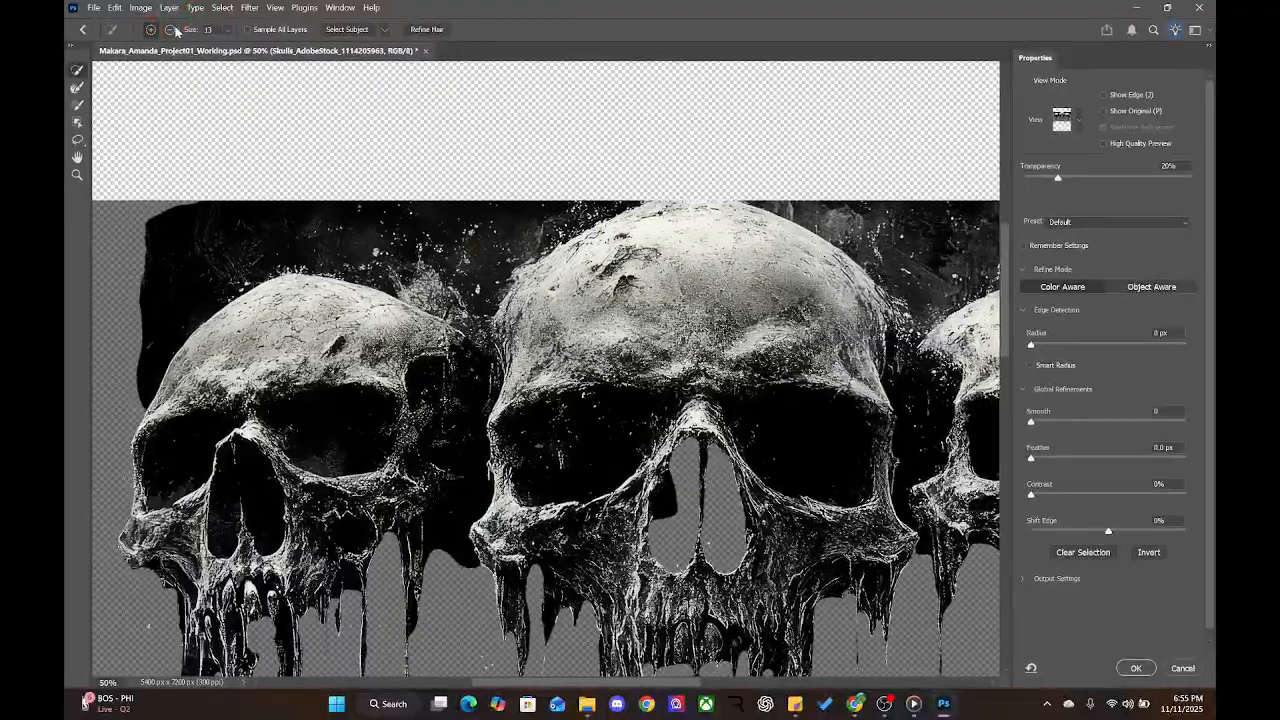
Set the Refine Edge Brush to Subtract mode at size 100, zoomed to 66.7%
click(175, 31)
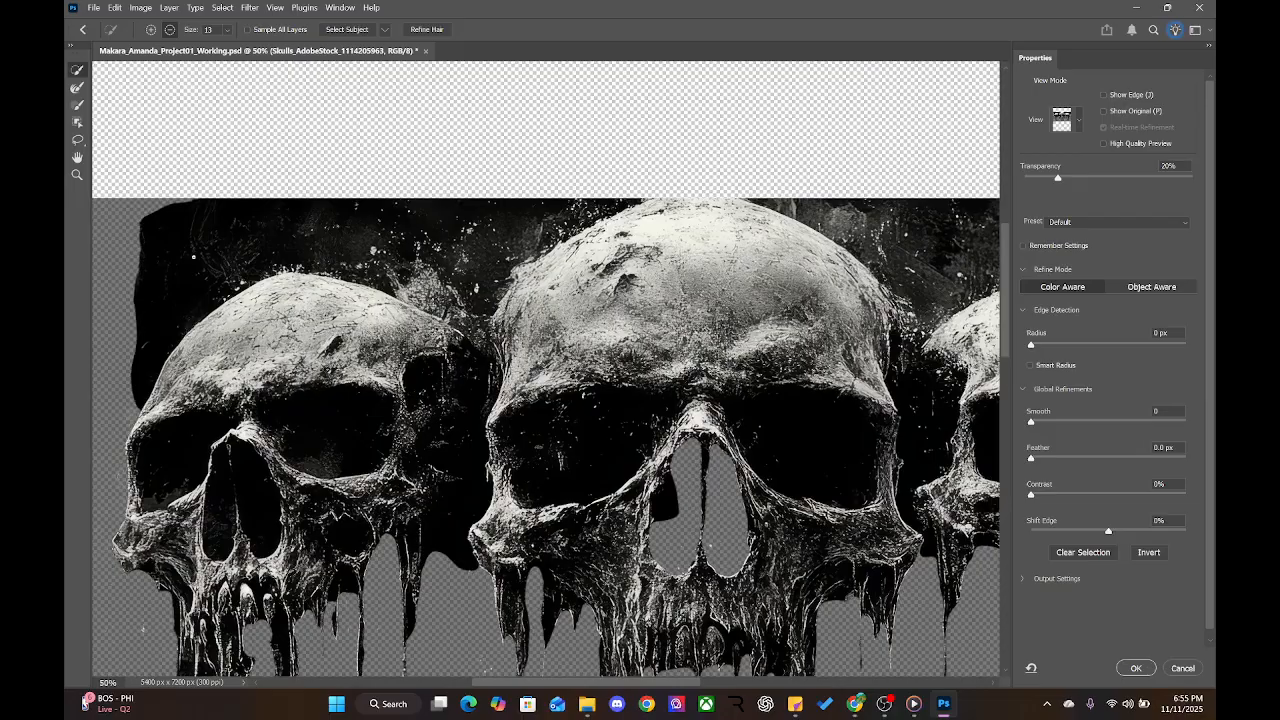
key(ctrl+plus)
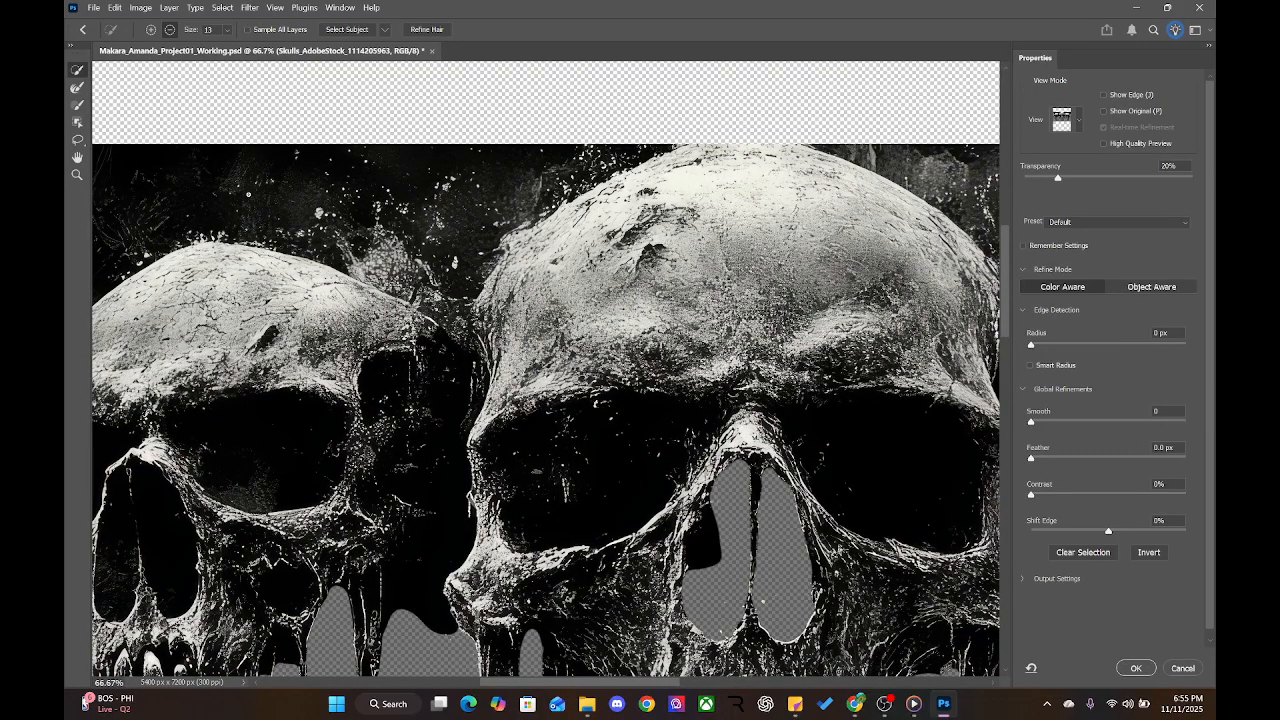
key(bracketright)
key(bracketright)
key(bracketright)
key(bracketright)
key(bracketright)
key(bracketright)
key(bracketright)
key(bracketright)
key(bracketright)
key(bracketright)
key(bracketright)
key(bracketright)
key(bracketright)
key(bracketright)
key(bracketright)
key(bracketright)
key(bracketleft)
key(bracketleft)
key(bracketleft)
key(bracketleft)
key(bracketleft)
key(bracketright)
key(bracketright)
key(bracketright)
key(bracketleft)
key(bracketleft)
key(bracketleft)
key(bracketright)
key(bracketleft)
key(bracketright)
key(bracketleft)
Erase the black background above the left skull and the dark splash between the skulls
drag(184, 275, 324, 274)
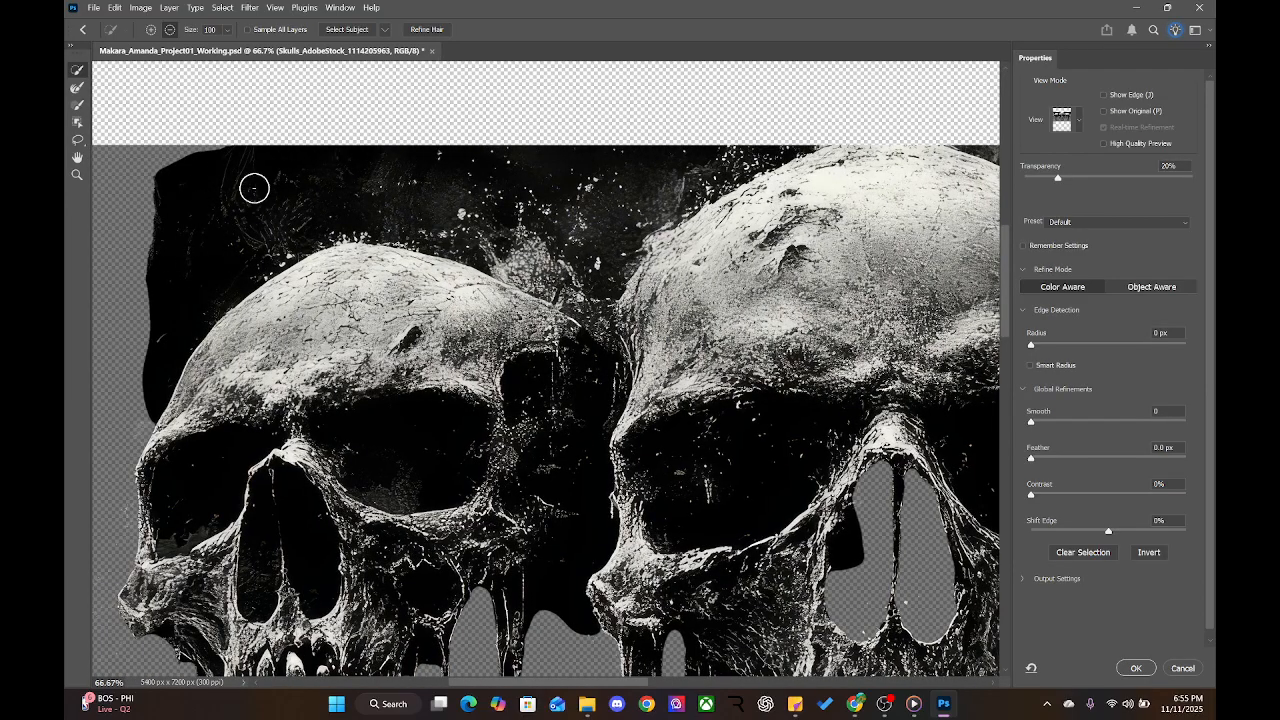
mouse_move(175, 218)
mouse_down()
mouse_move(217, 197)
mouse_move(166, 206)
mouse_move(166, 189)
mouse_move(159, 207)
mouse_up()
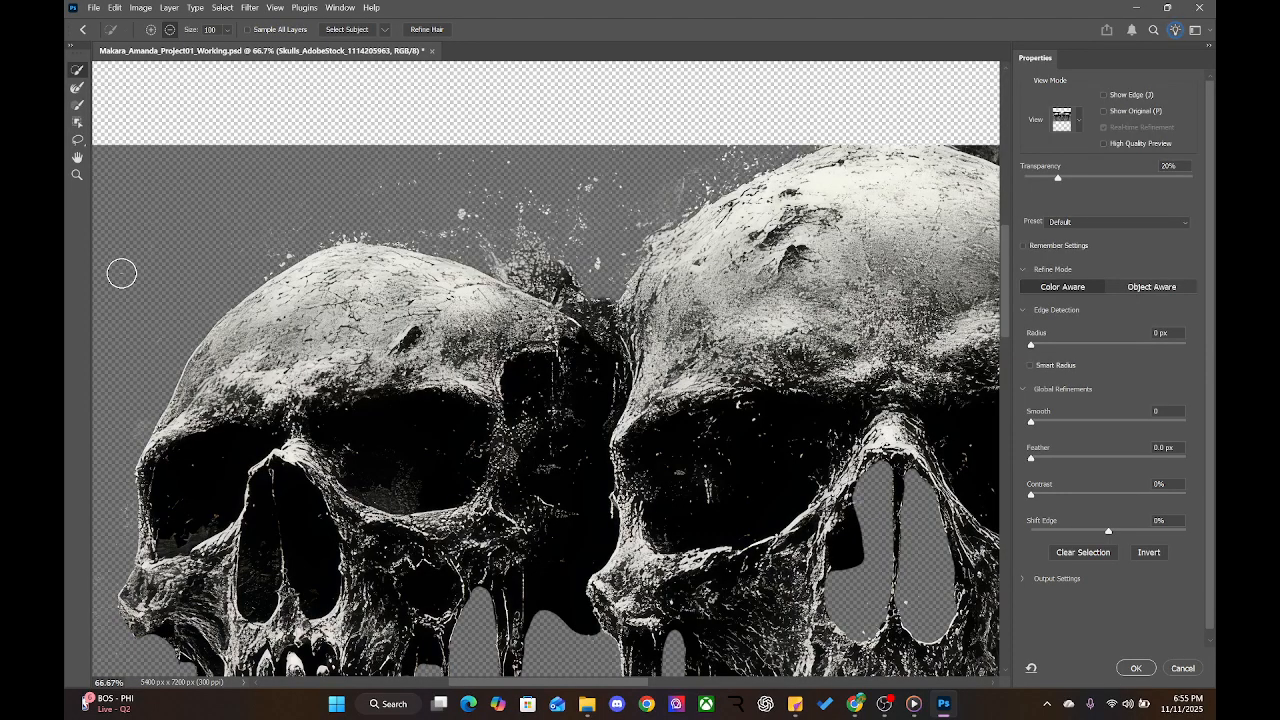
mouse_move(586, 247)
mouse_down()
mouse_move(561, 236)
mouse_move(539, 258)
mouse_up()
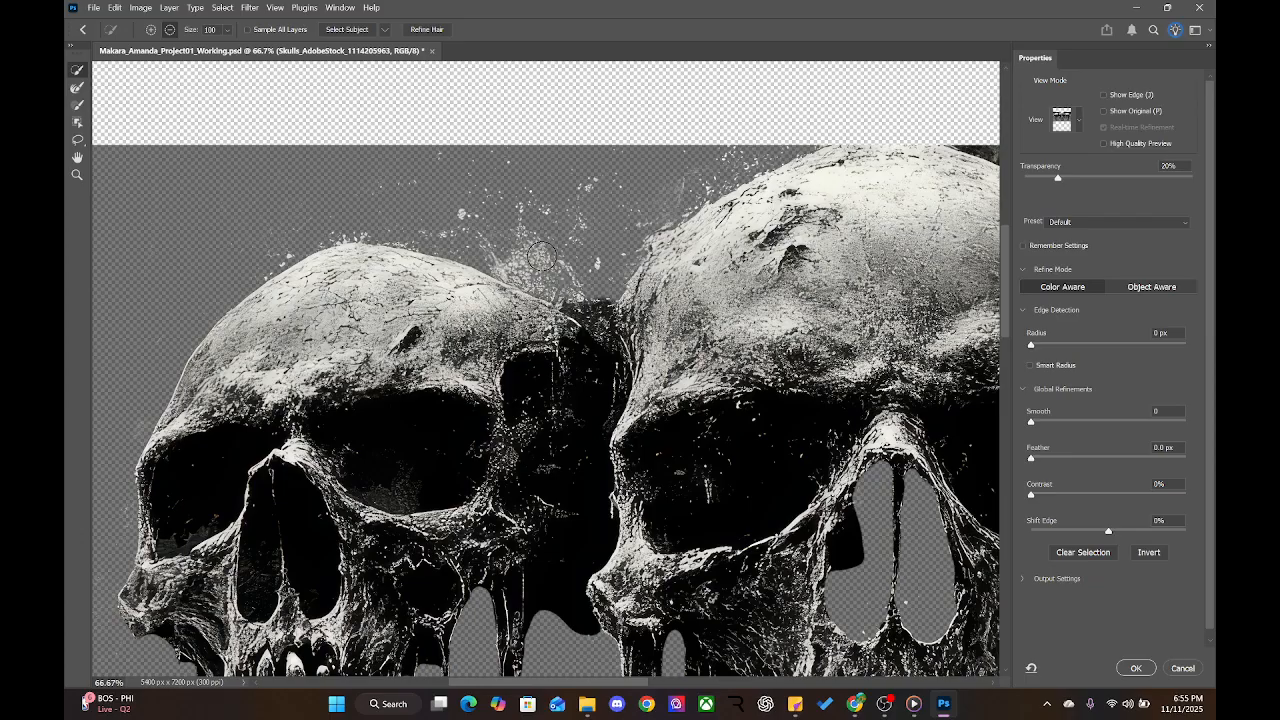
mouse_move(620, 300)
mouse_down()
mouse_move(595, 303)
mouse_move(602, 322)
mouse_move(436, 339)
mouse_up()
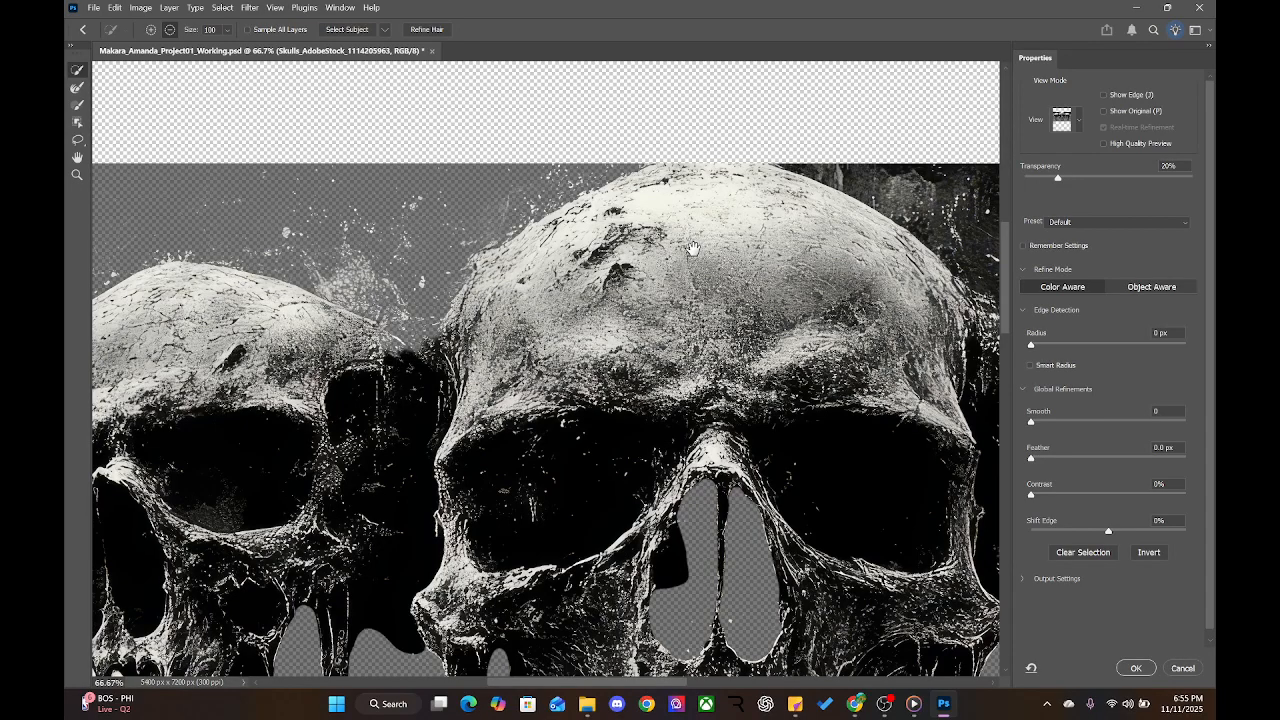
Remove the dark background beside the next skull, in the gap between skulls, and on its top edge
drag(690, 250, 252, 268)
drag(377, 258, 511, 260)
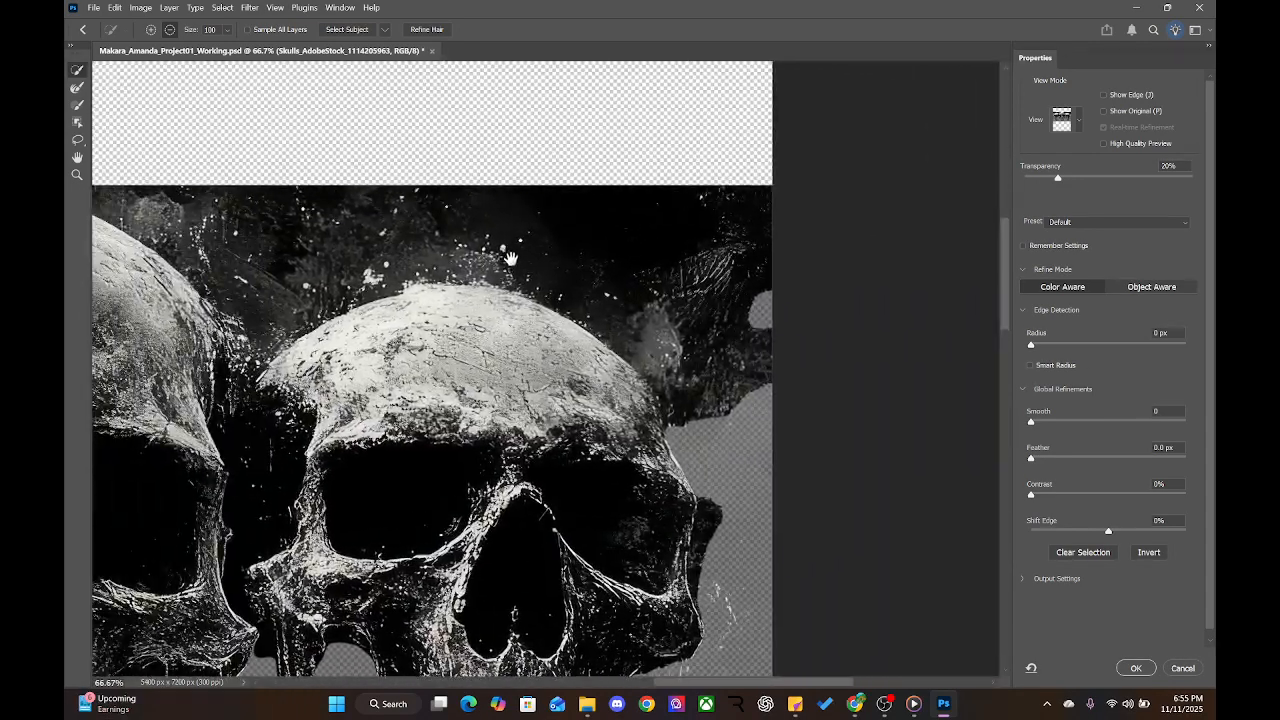
click(583, 224)
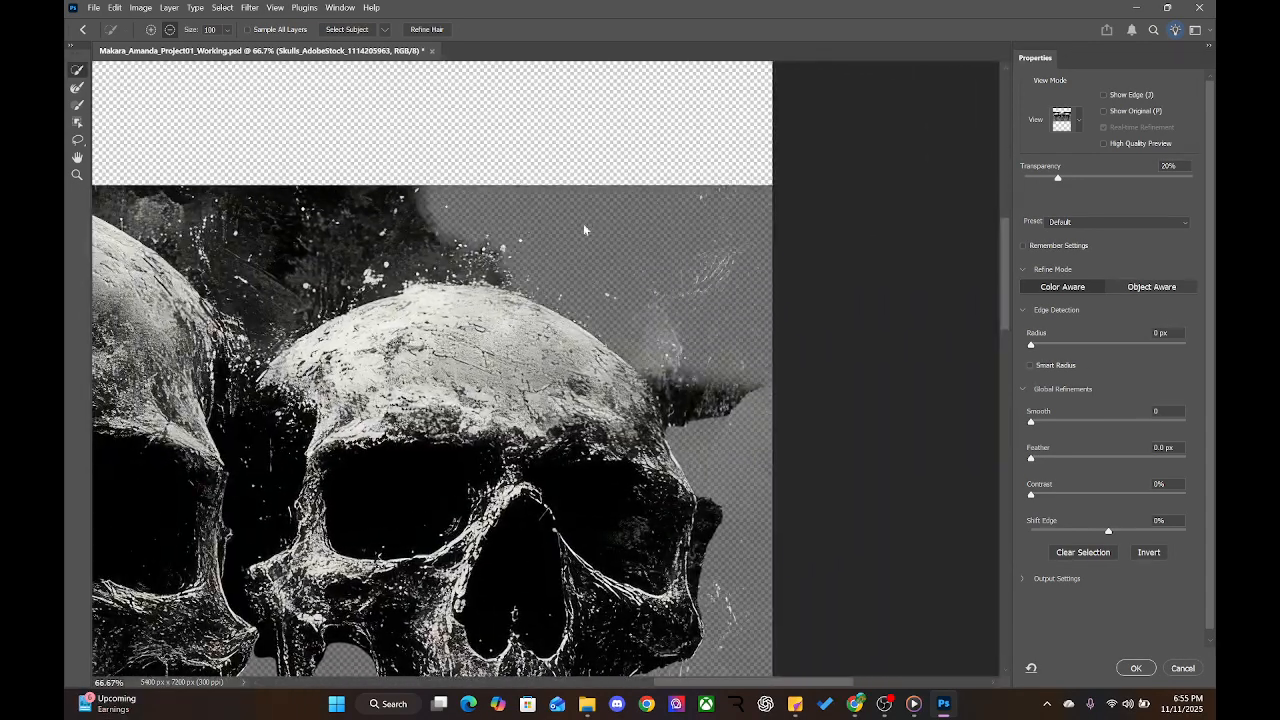
click(704, 383)
click(729, 410)
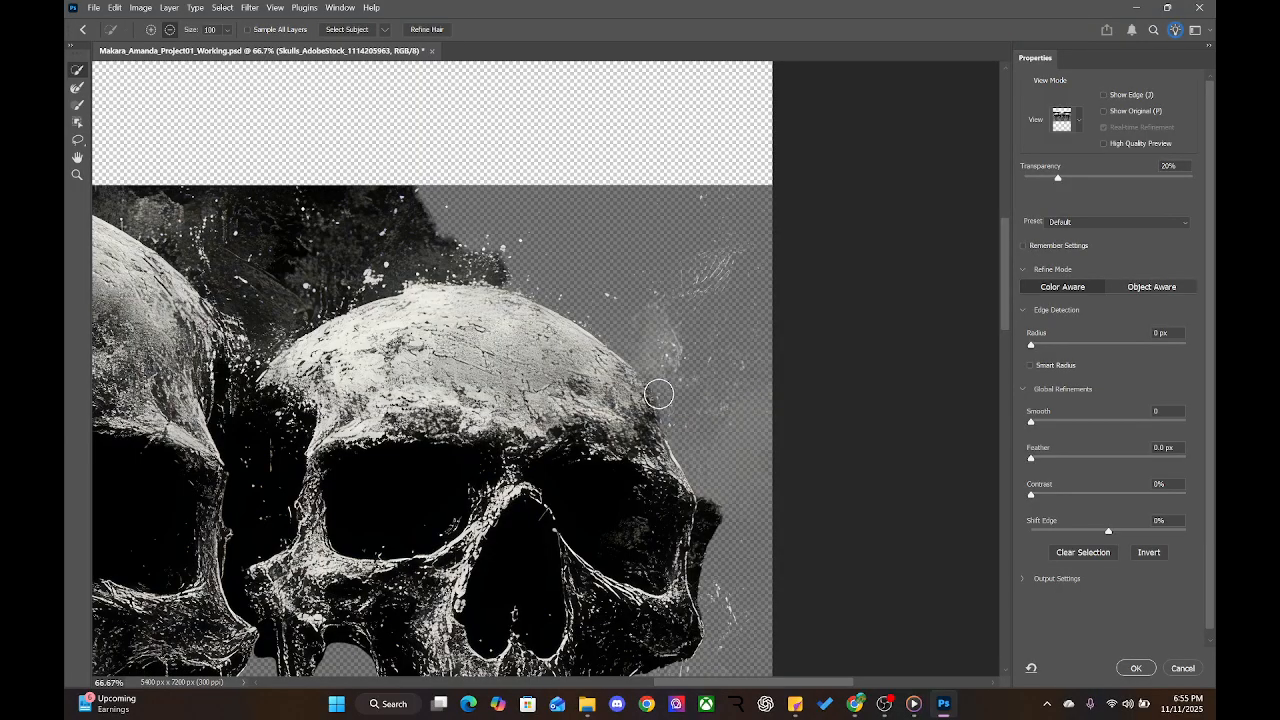
drag(411, 318, 583, 305)
click(450, 210)
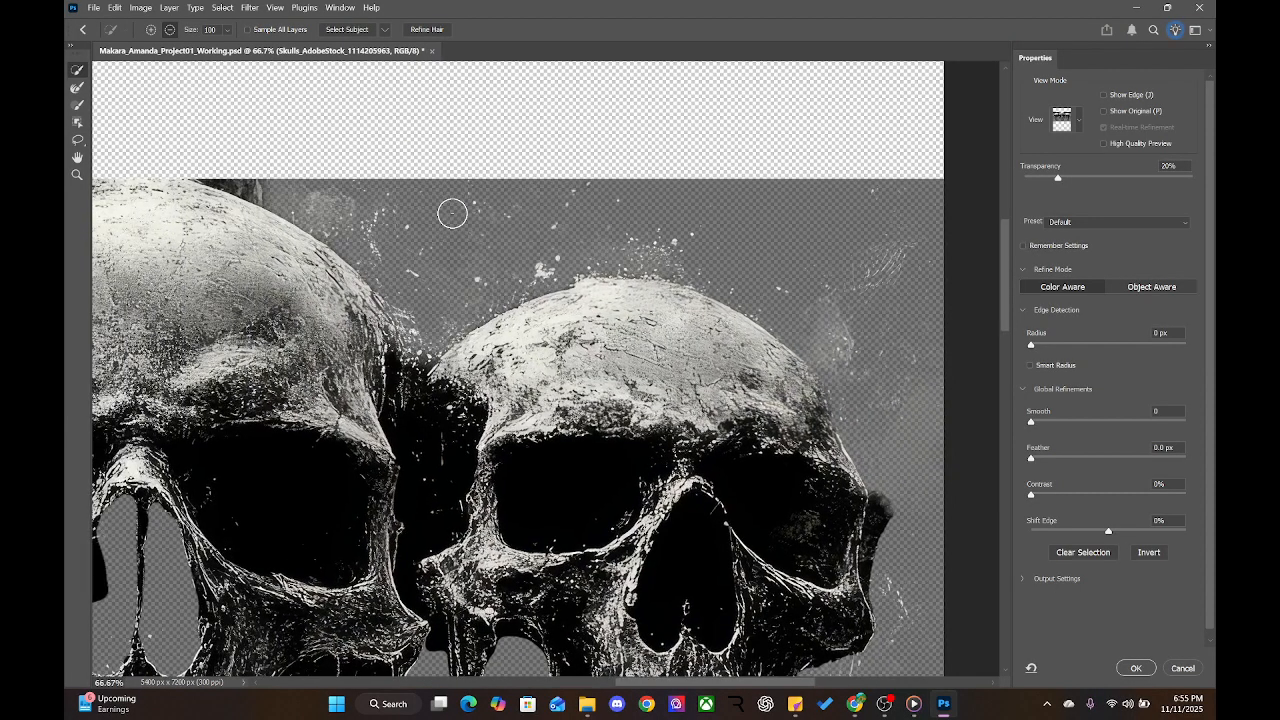
click(249, 178)
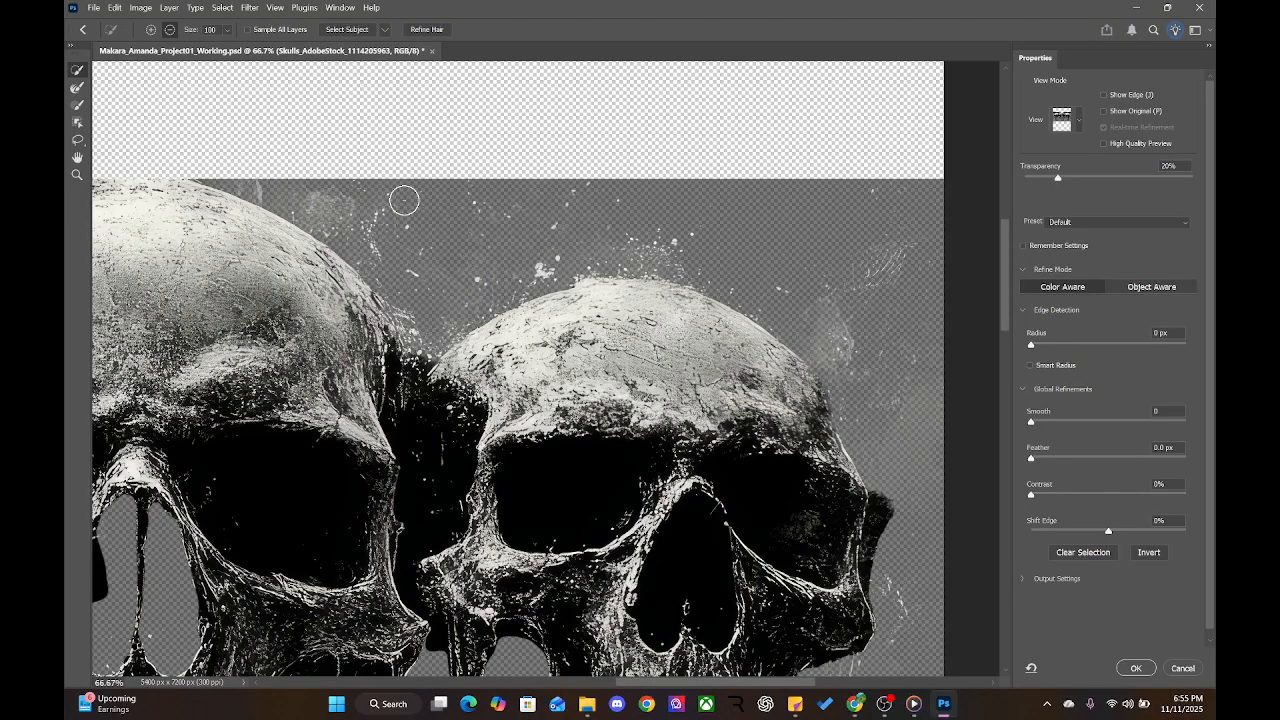
Clean the dark patches along the right skull's outer edge and jaw
drag(819, 504, 772, 306)
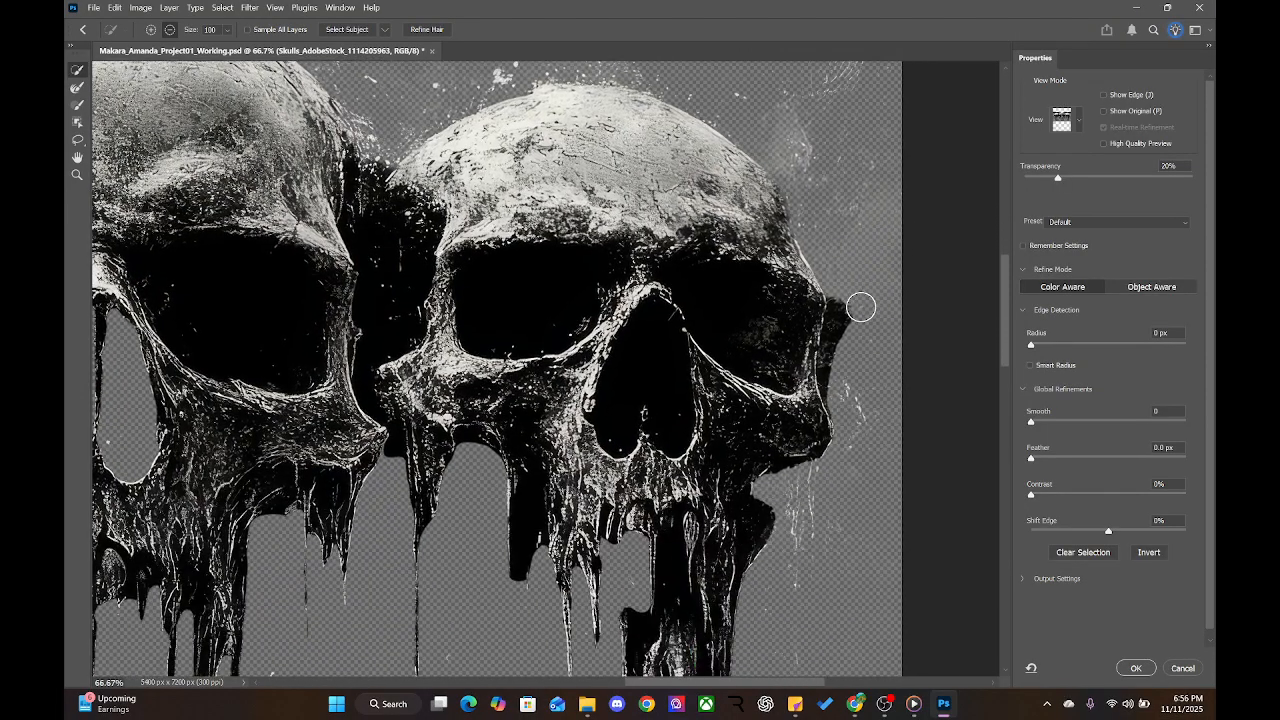
click(857, 314)
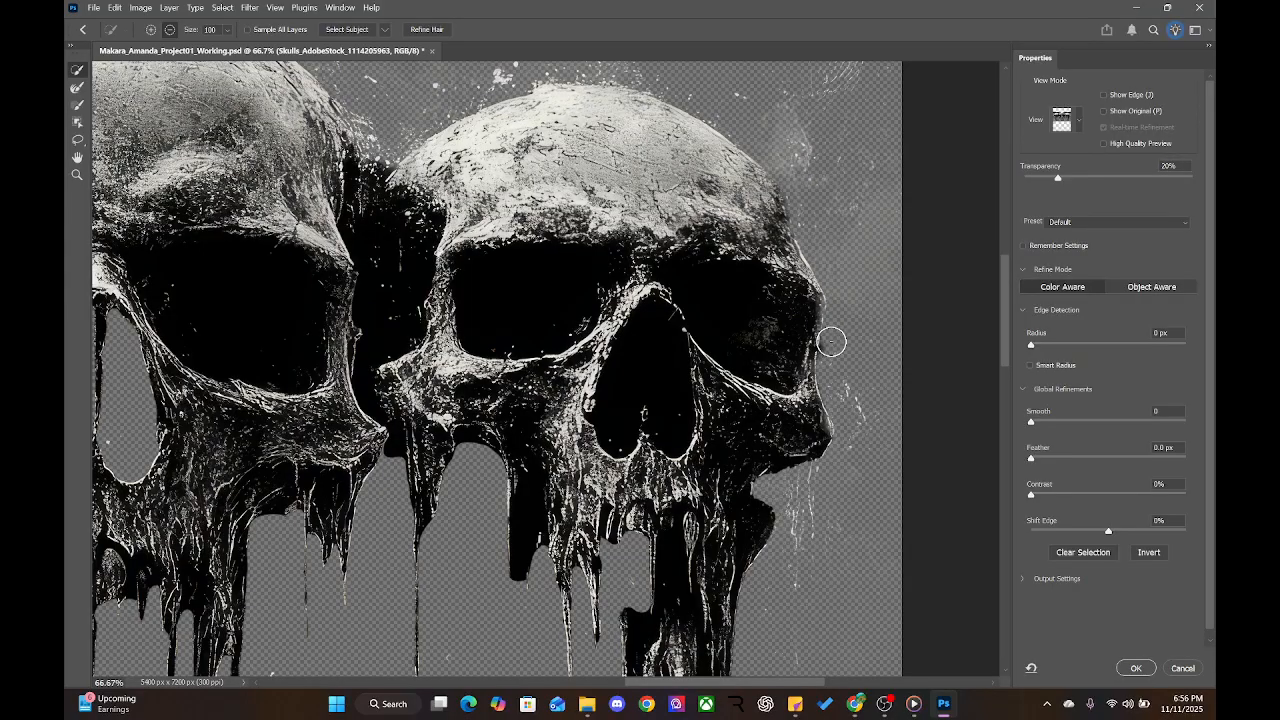
drag(834, 351, 819, 447)
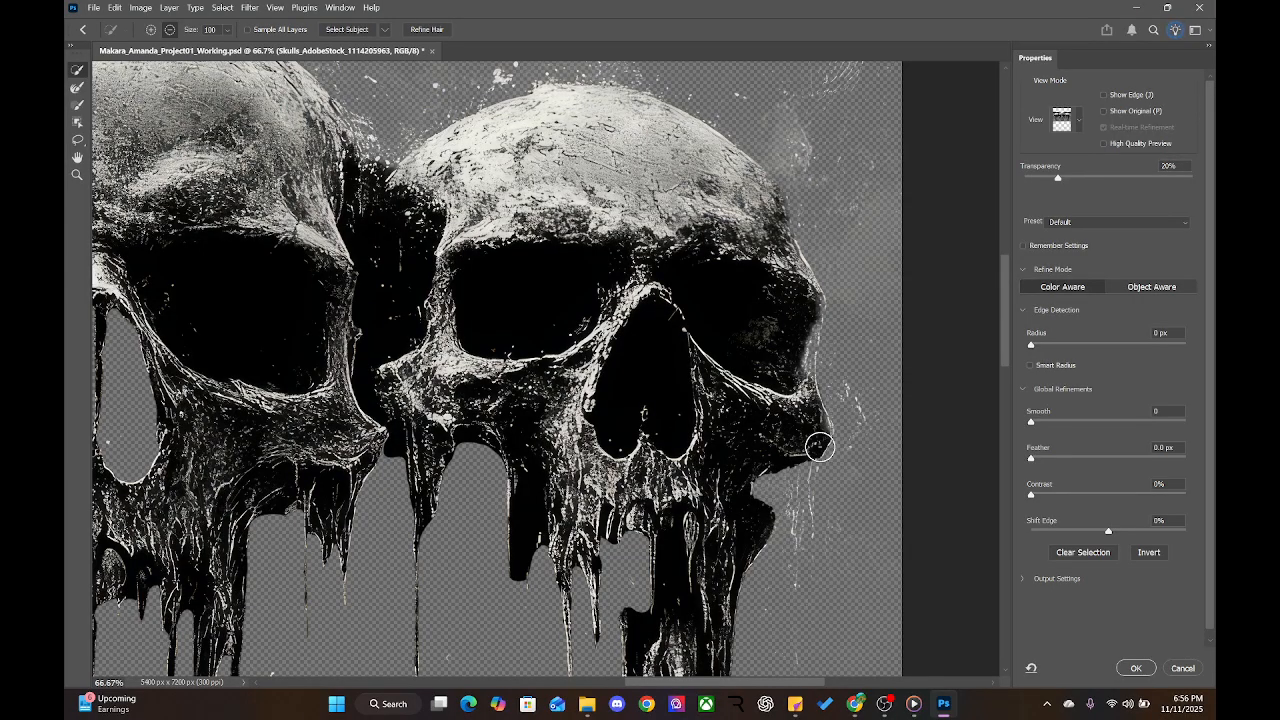
drag(477, 614, 840, 440)
drag(410, 408, 642, 426)
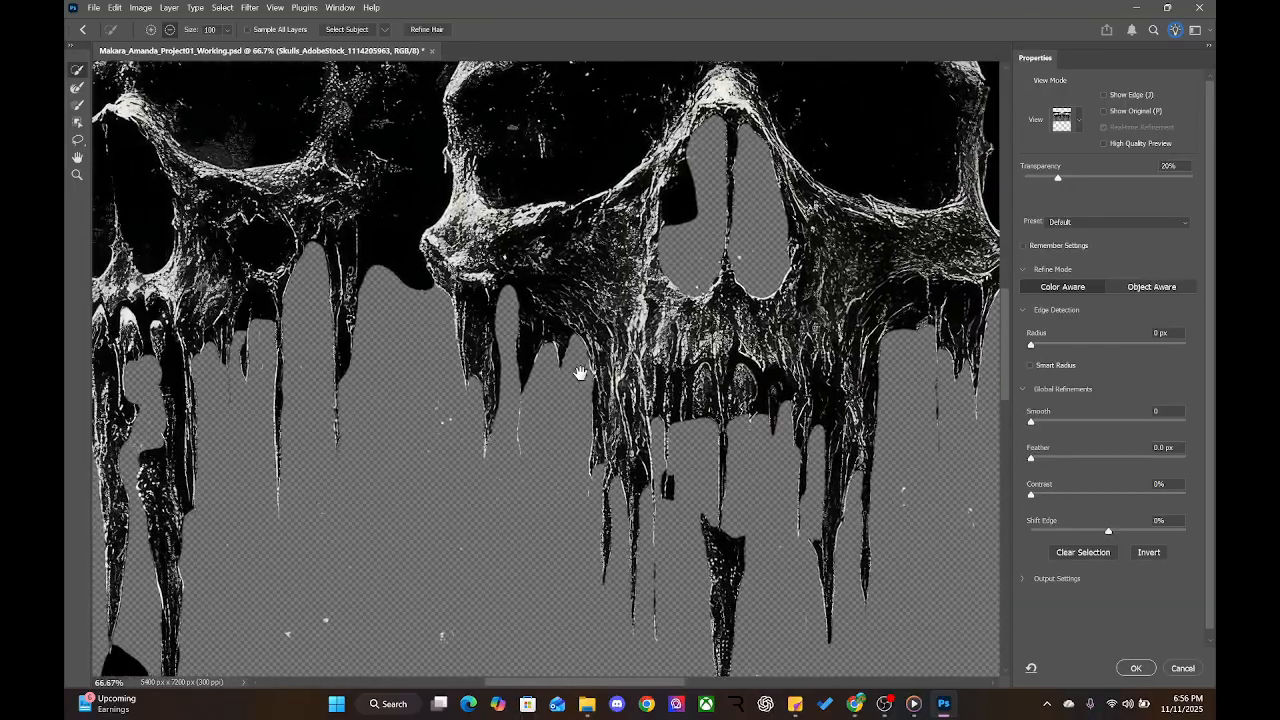
mouse_move(409, 440)
mouse_down()
mouse_move(434, 366)
mouse_move(434, 311)
mouse_move(526, 354)
mouse_up()
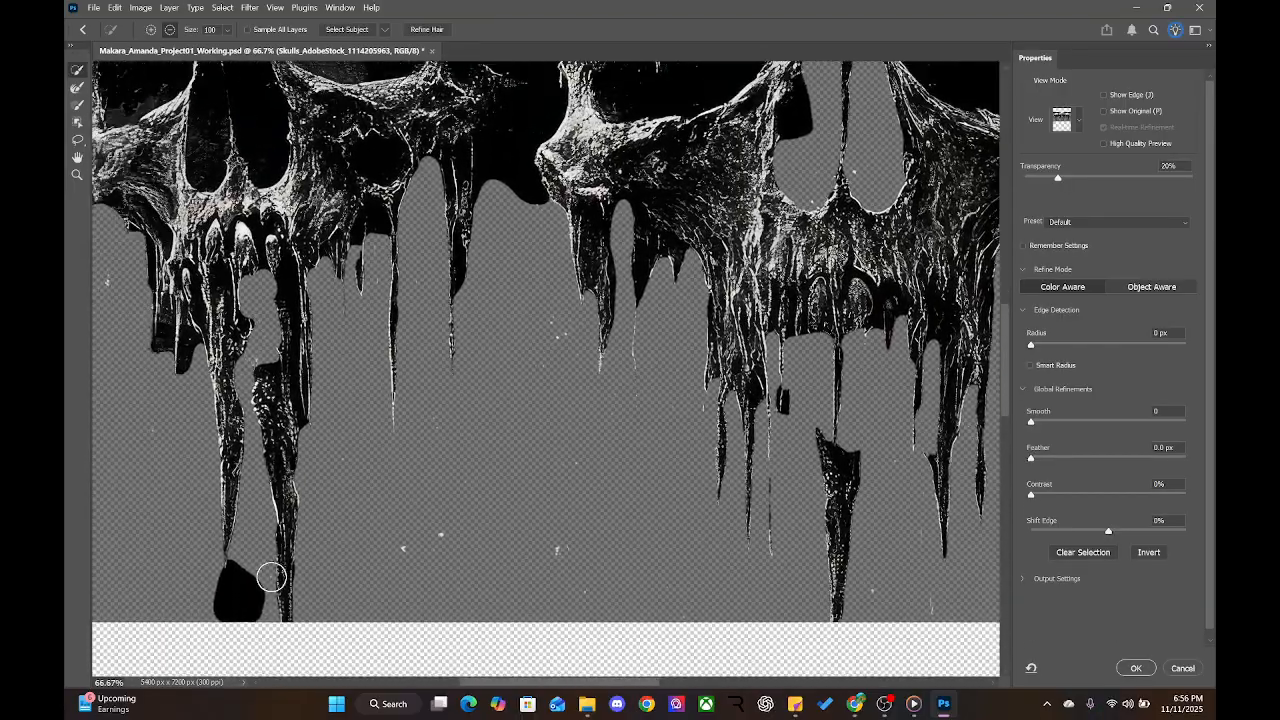
drag(123, 486, 261, 500)
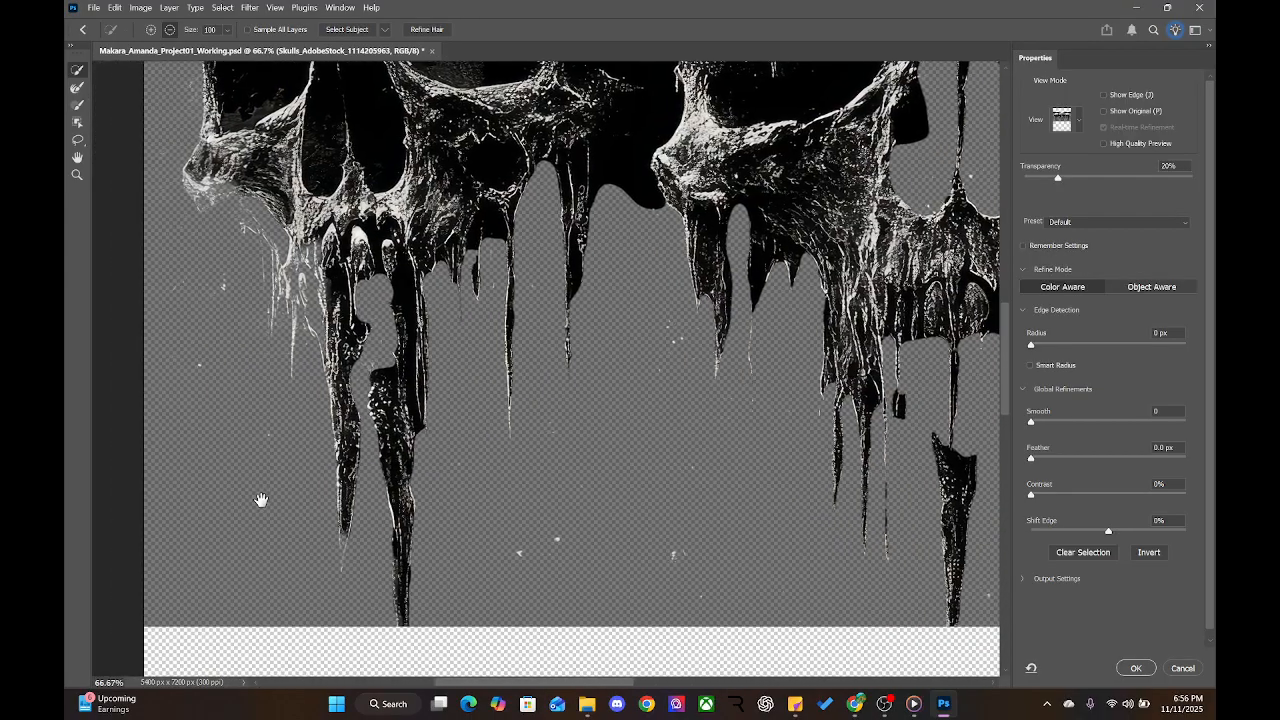
Set the Quick Selection brush to add mode and add the small notch between the skulls
click(73, 90)
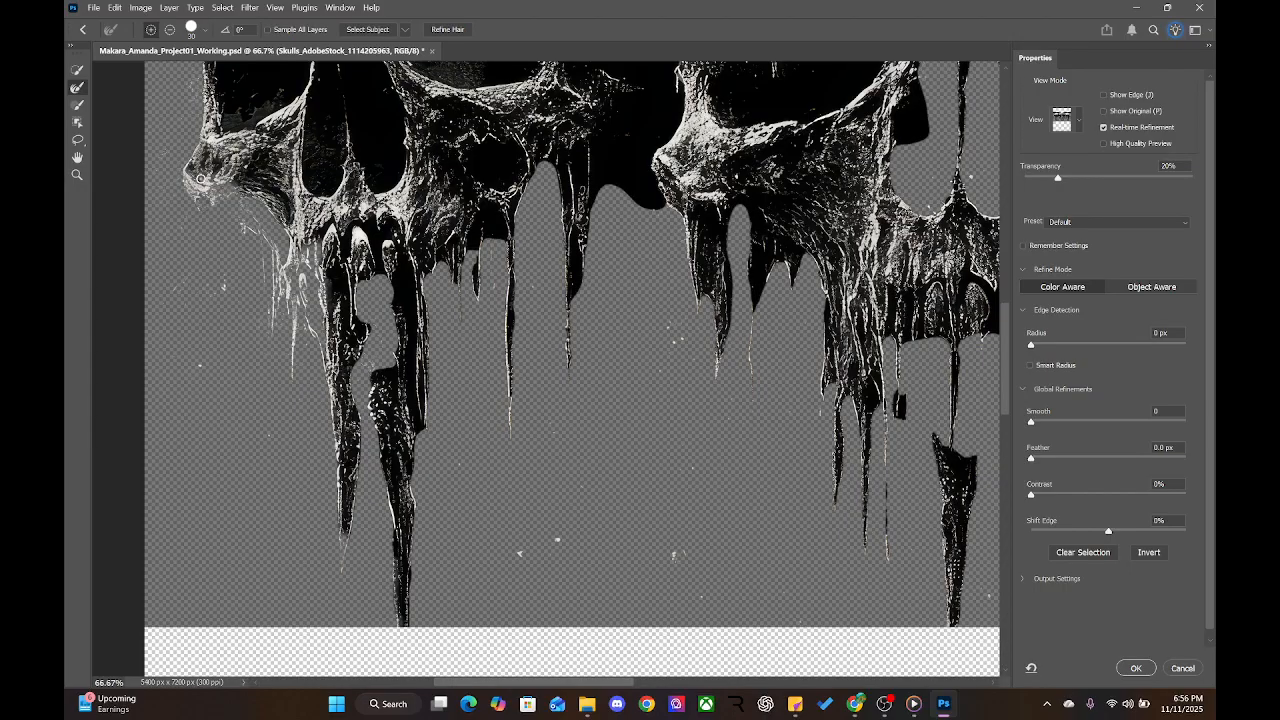
click(73, 71)
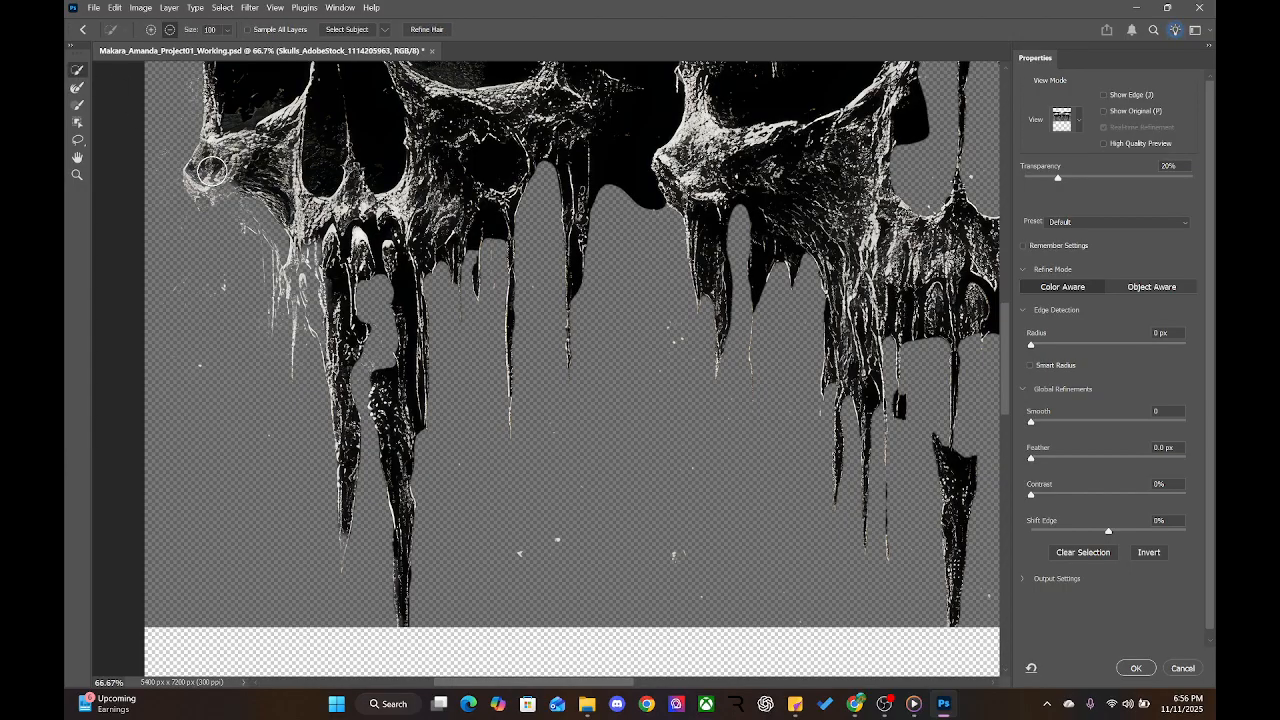
click(151, 30)
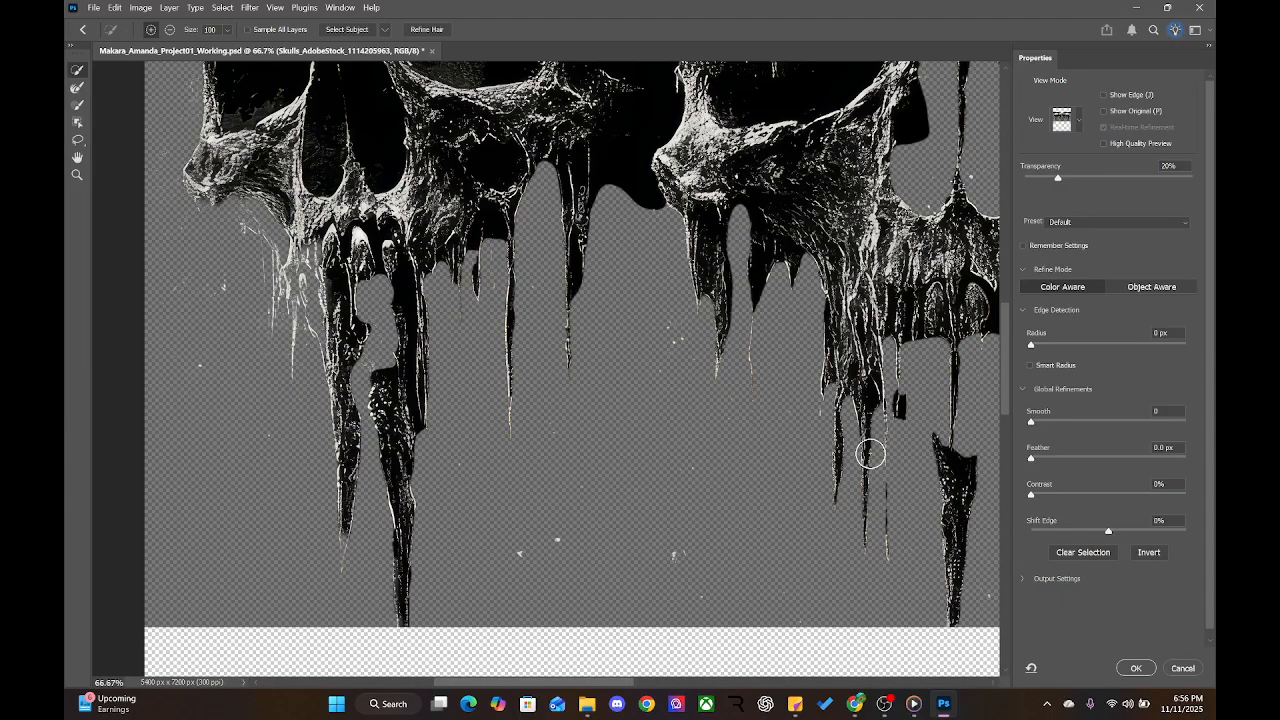
scroll(691, 357, up, 8)
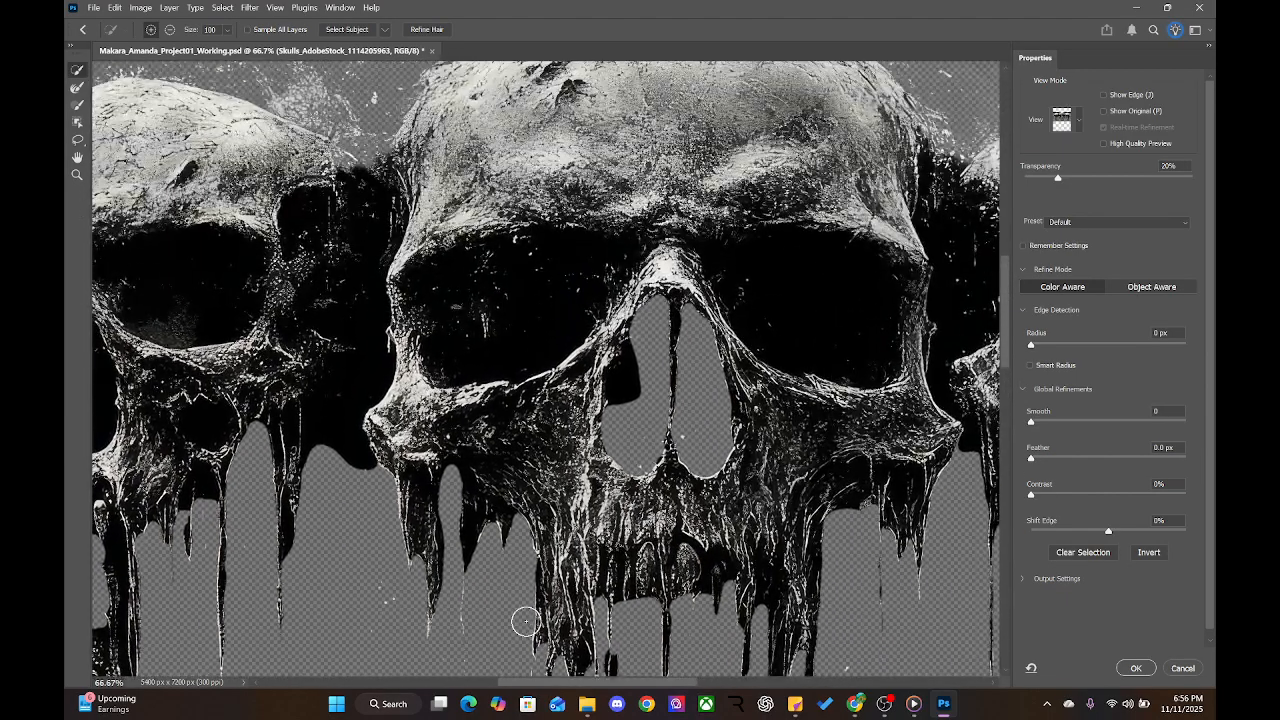
click(331, 444)
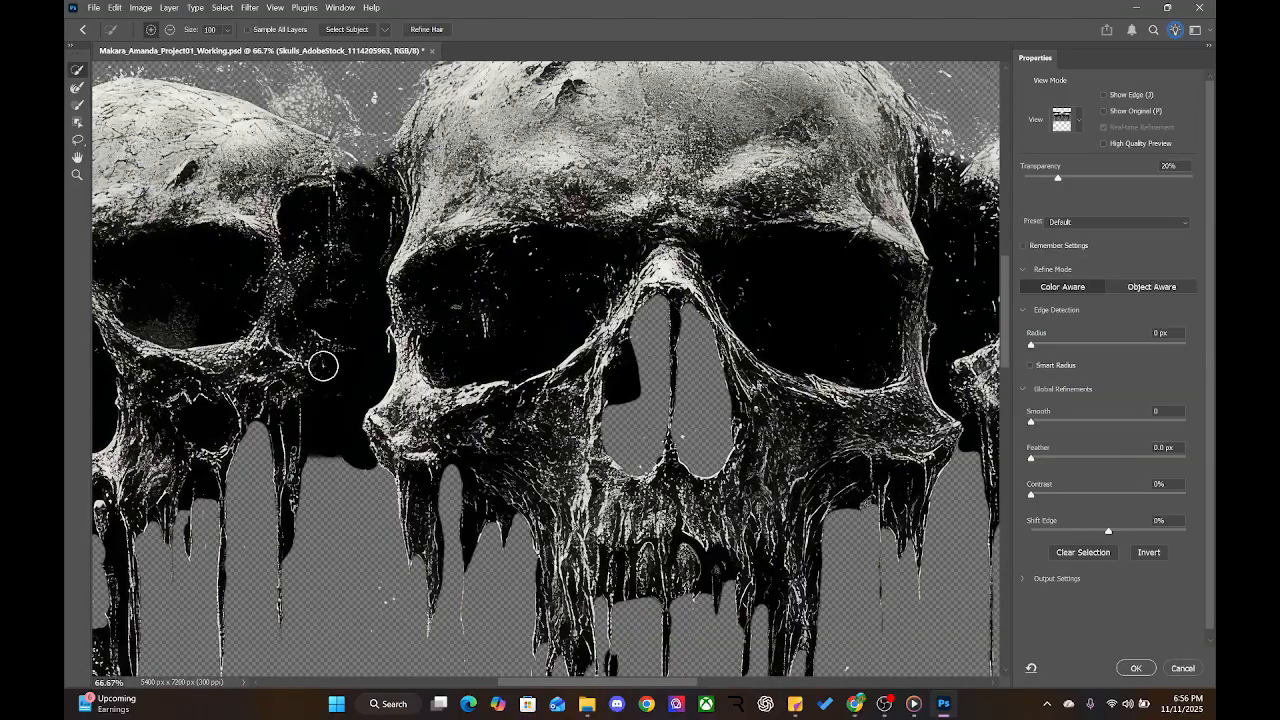
Try subtracting the dark gap between the skulls, undoing the removals with Ctrl+Z
click(169, 32)
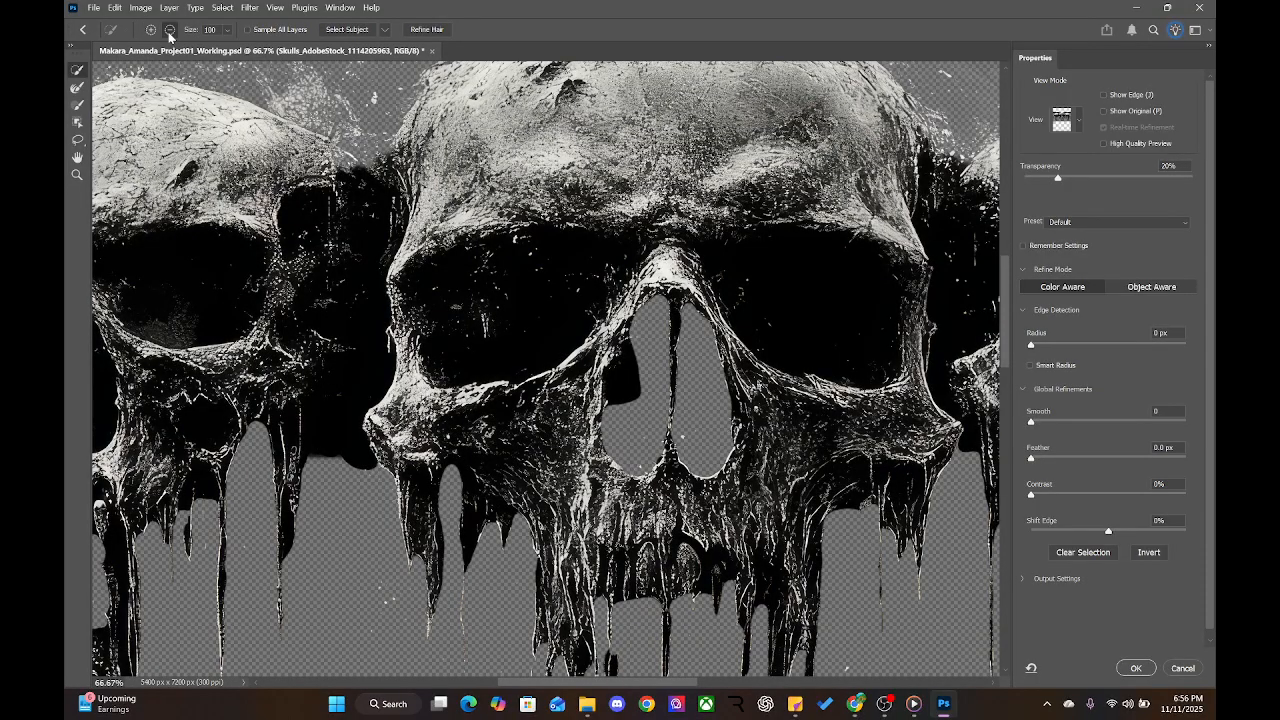
click(325, 471)
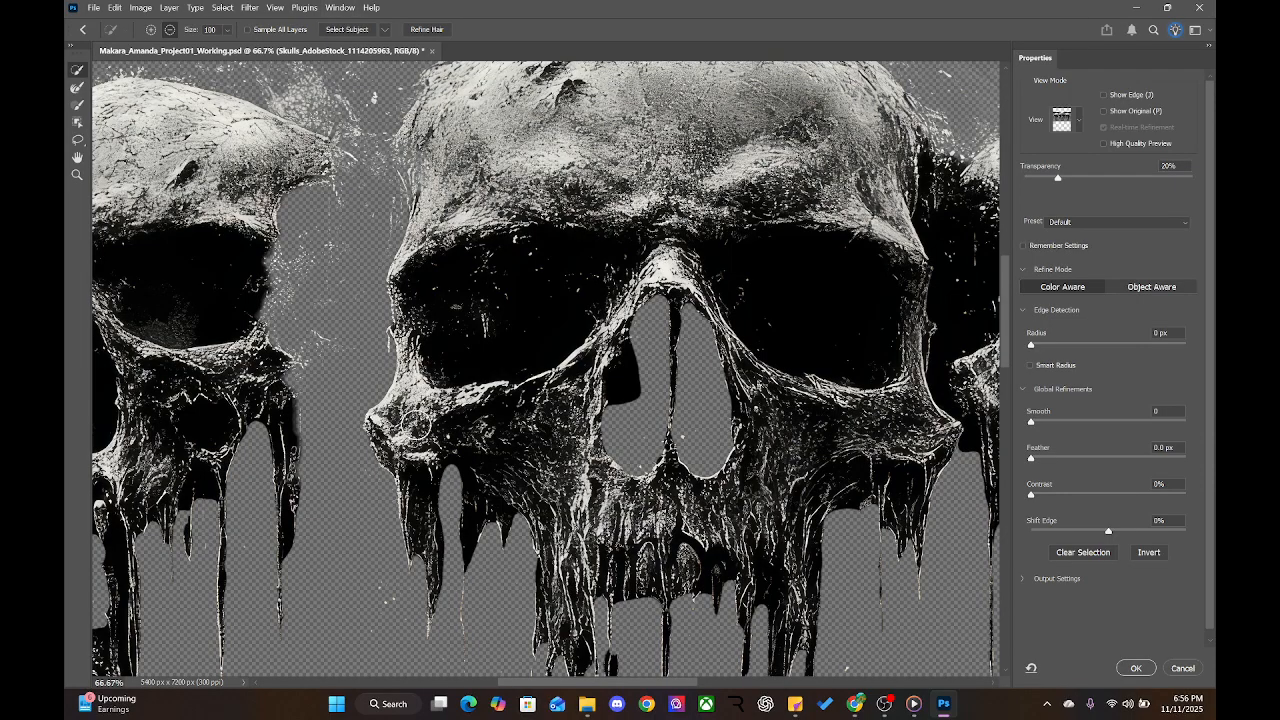
key(ctrl+z)
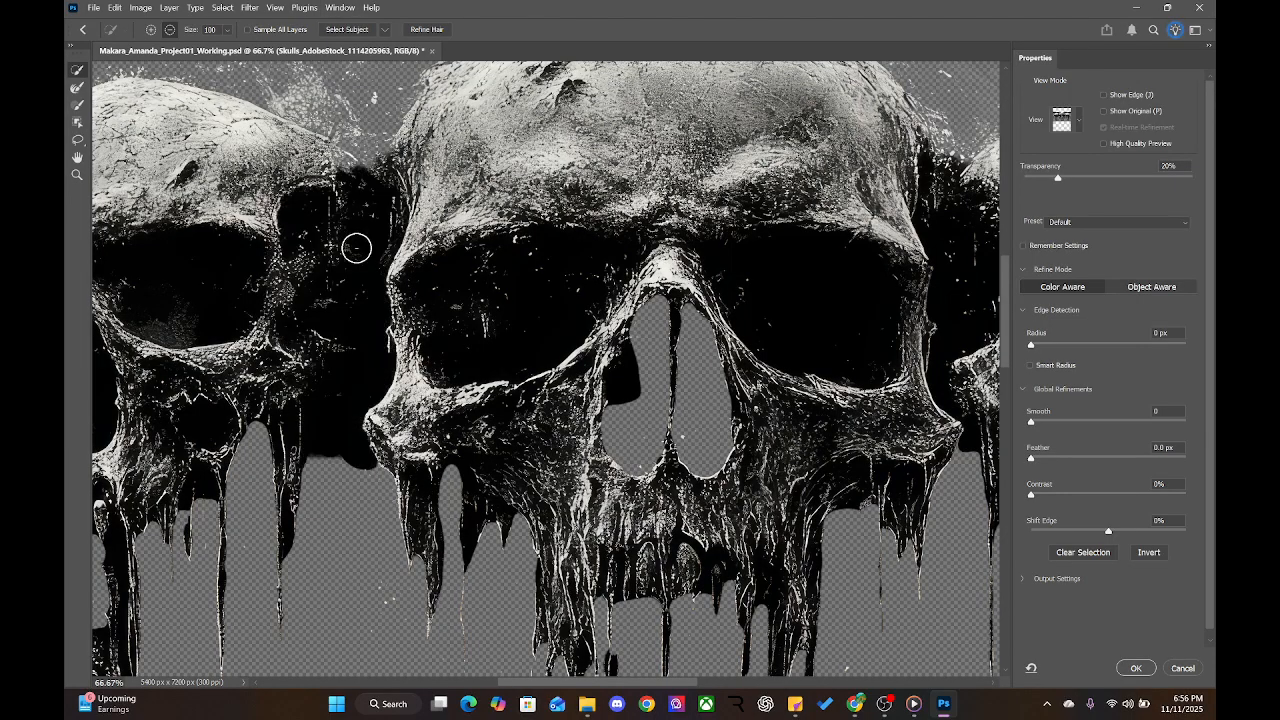
click(344, 450)
click(334, 455)
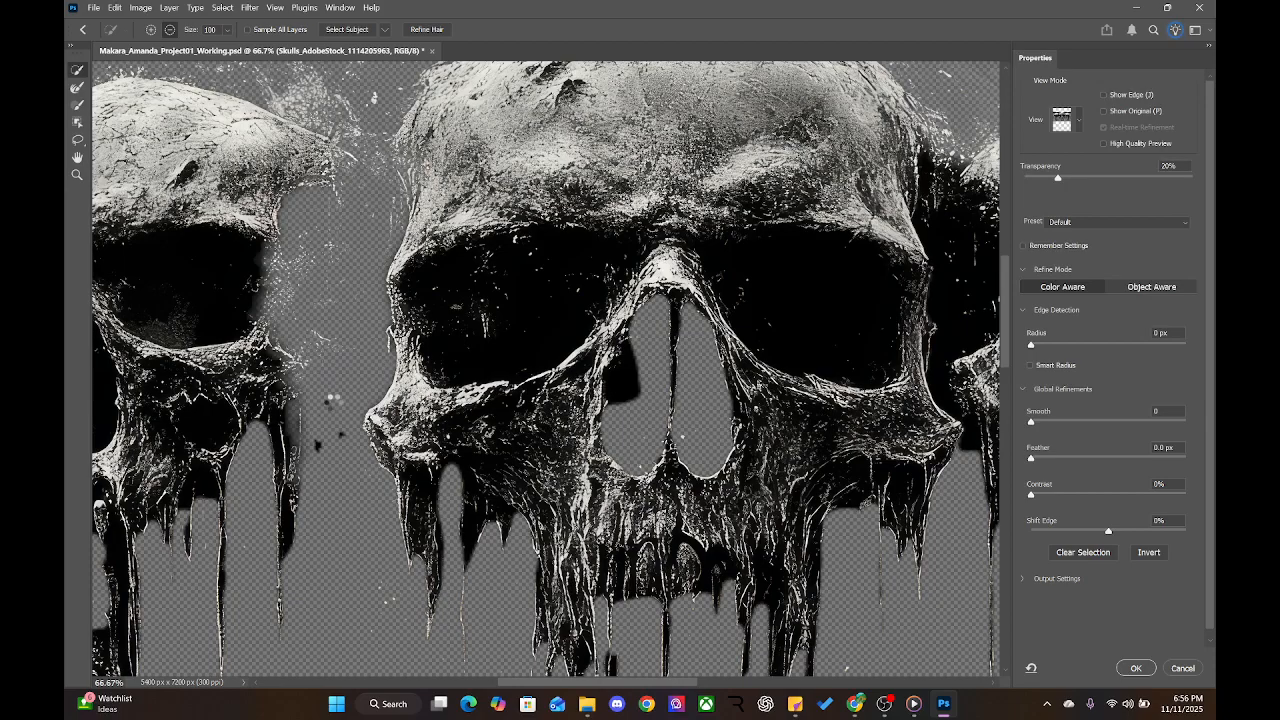
key(ctrl+z)
key(ctrl+z)
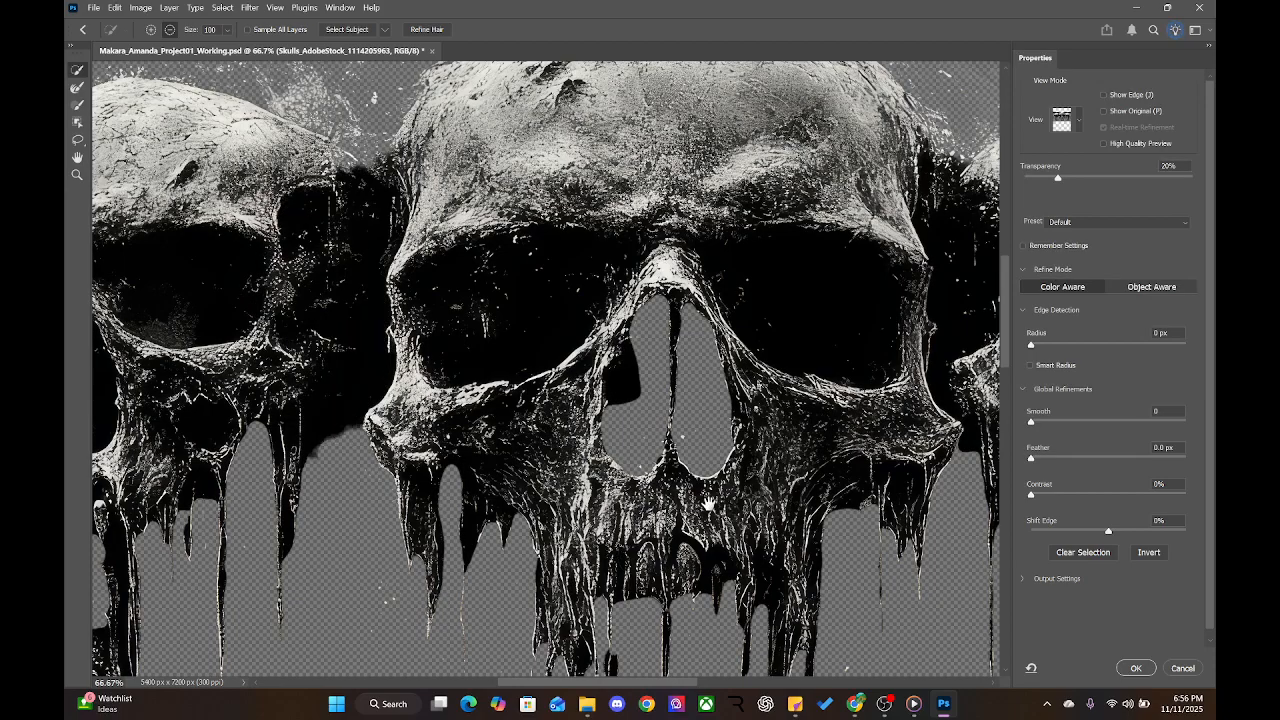
Restore the left skull's nose cavity and its bottom rim to the selection
drag(709, 504, 260, 555)
drag(325, 443, 500, 462)
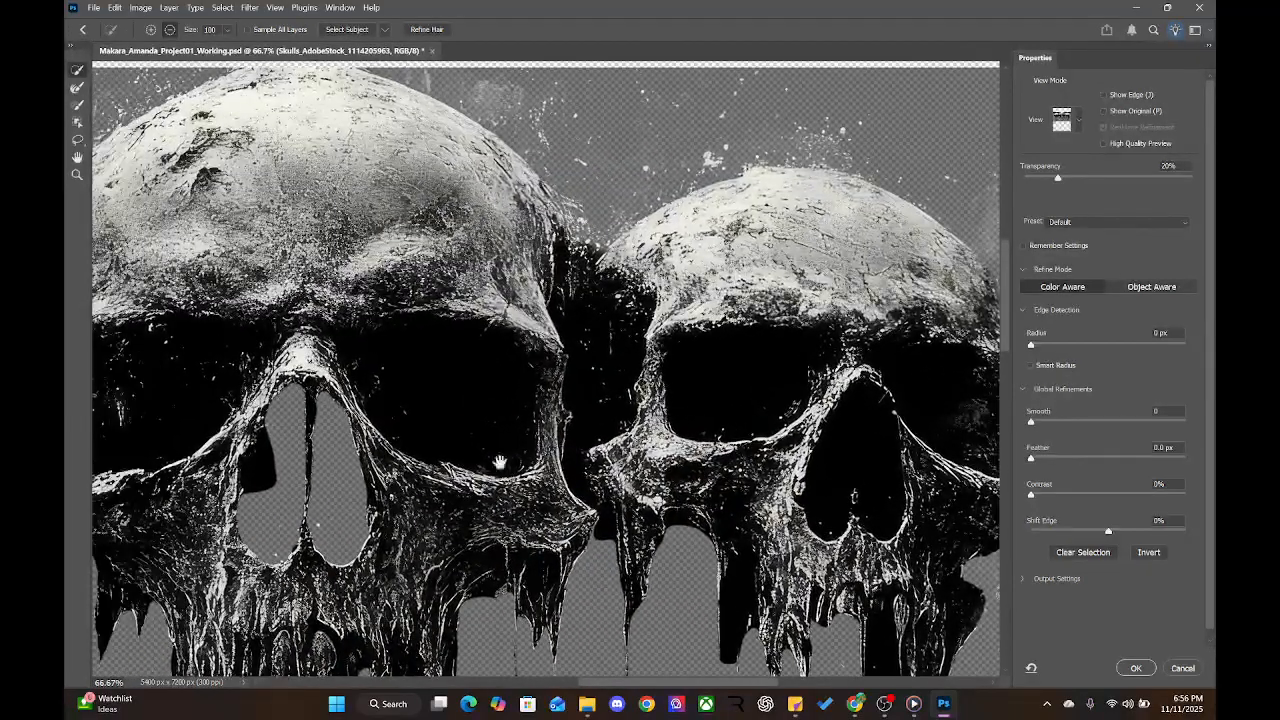
mouse_move(266, 486)
mouse_down()
mouse_move(346, 472)
mouse_move(337, 435)
mouse_move(372, 490)
mouse_up()
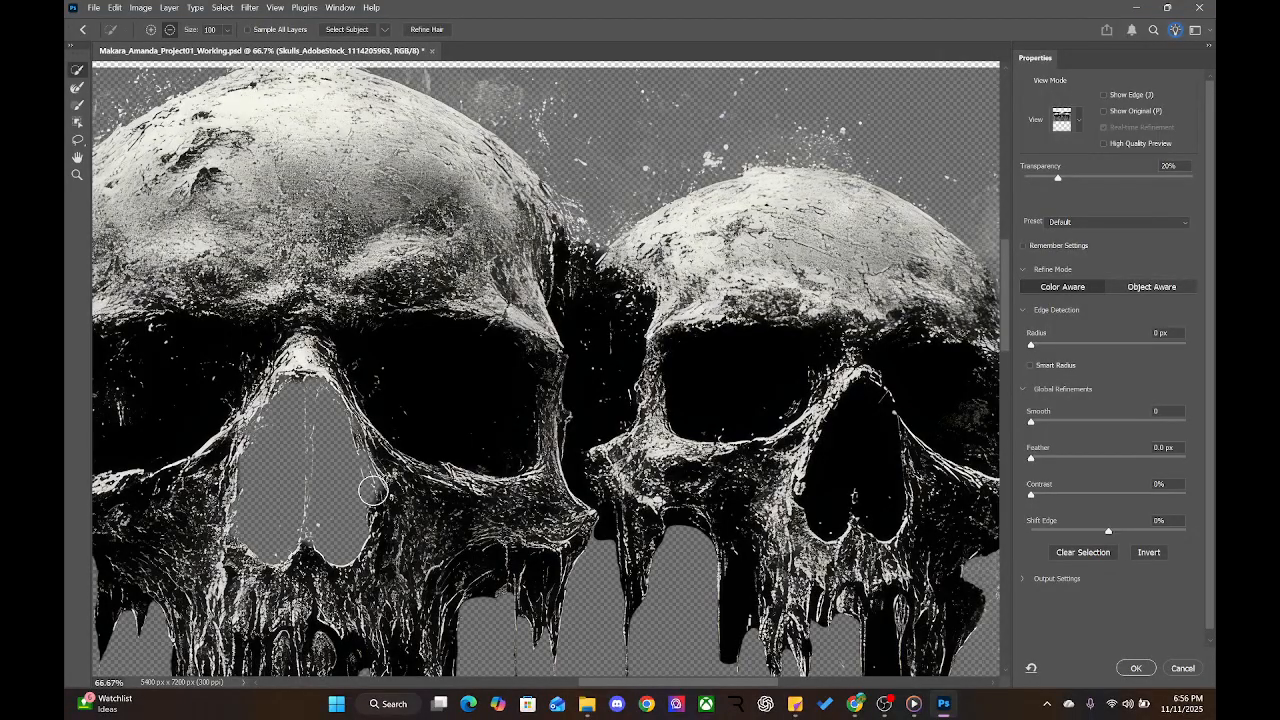
mouse_move(414, 575)
mouse_down()
mouse_move(483, 434)
mouse_move(563, 465)
mouse_up()
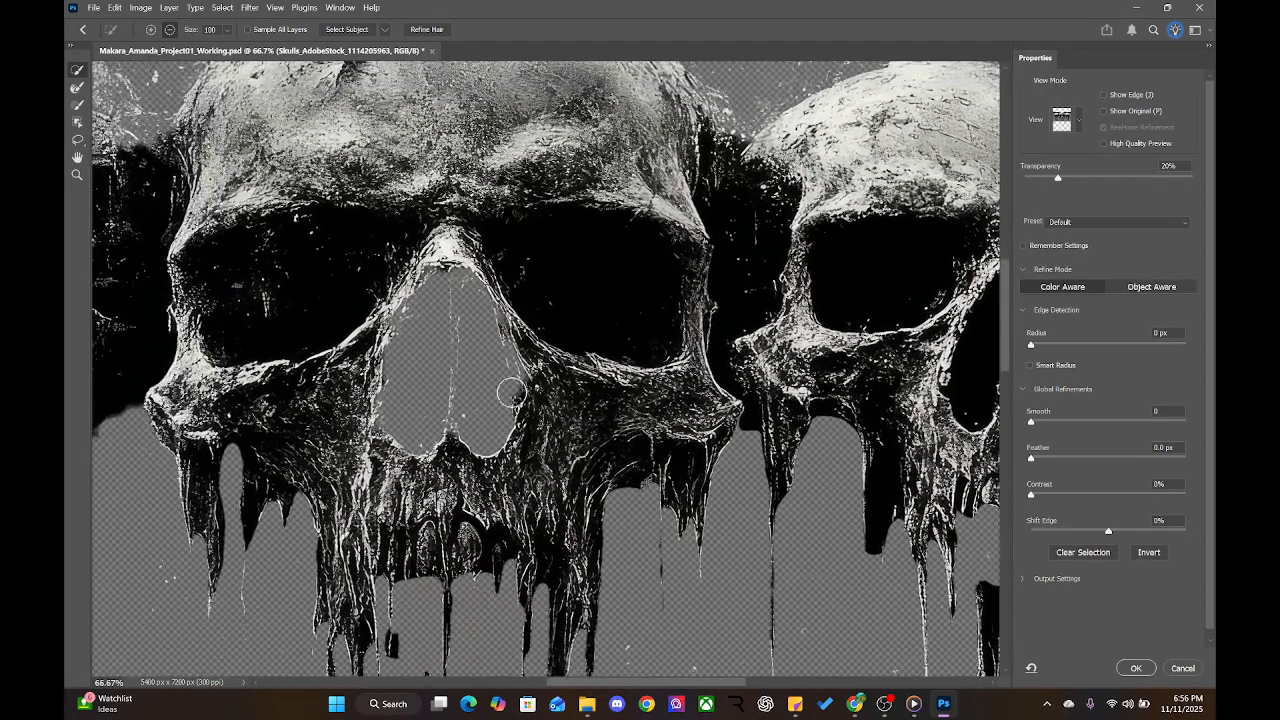
click(155, 33)
mouse_move(480, 363)
mouse_down()
mouse_move(435, 354)
mouse_move(411, 417)
mouse_move(411, 331)
mouse_move(403, 416)
mouse_move(418, 445)
mouse_move(403, 349)
mouse_move(432, 390)
mouse_up()
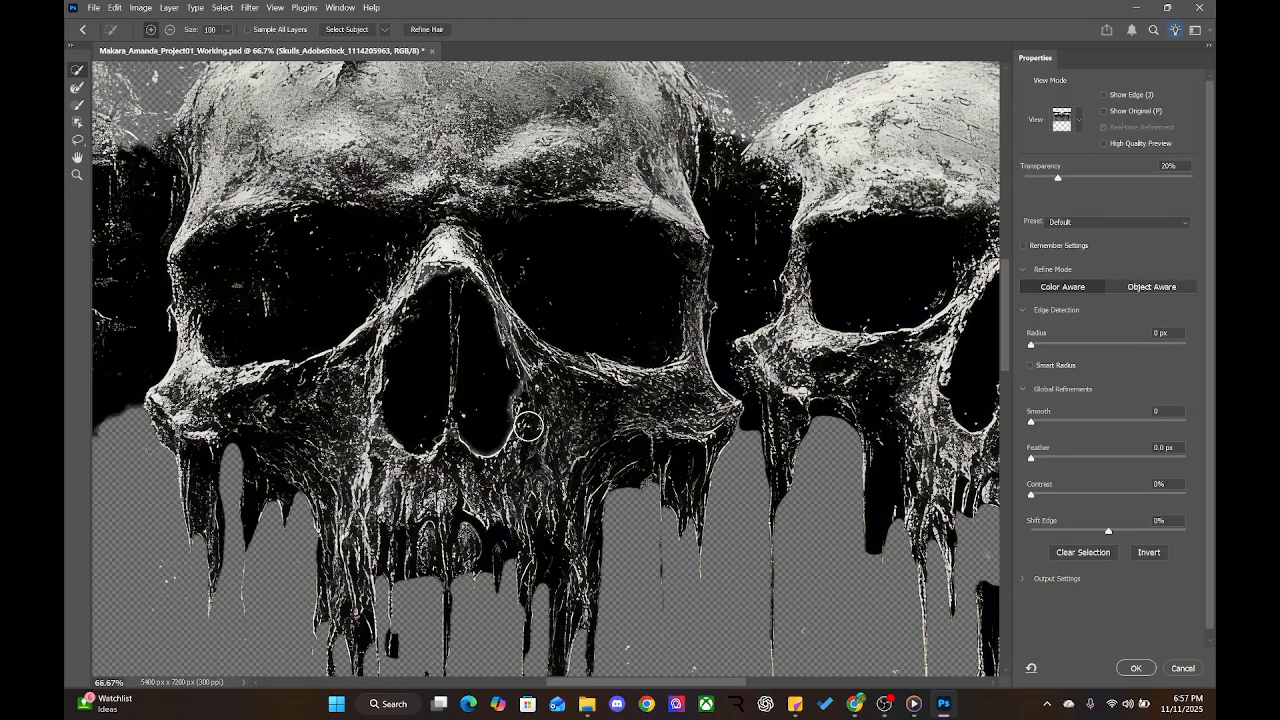
drag(408, 446, 480, 438)
mouse_move(656, 401)
mouse_down()
mouse_move(329, 411)
mouse_move(395, 426)
mouse_up()
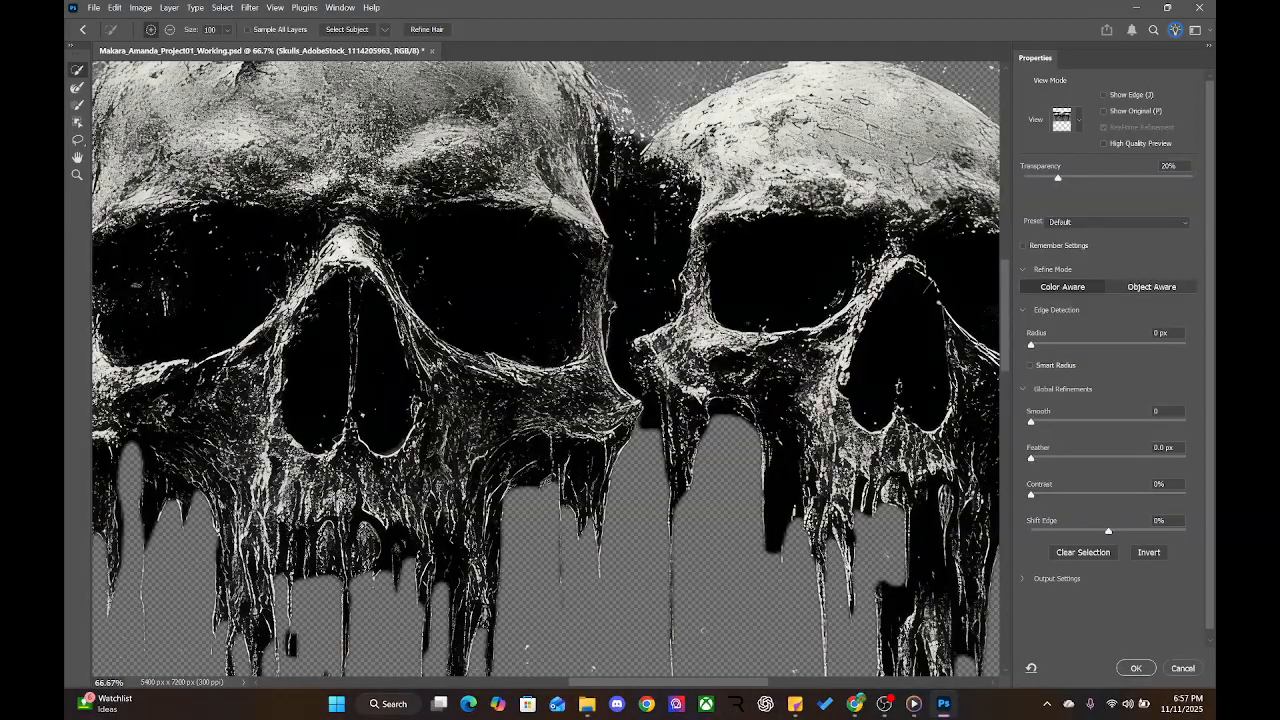
drag(711, 392, 507, 392)
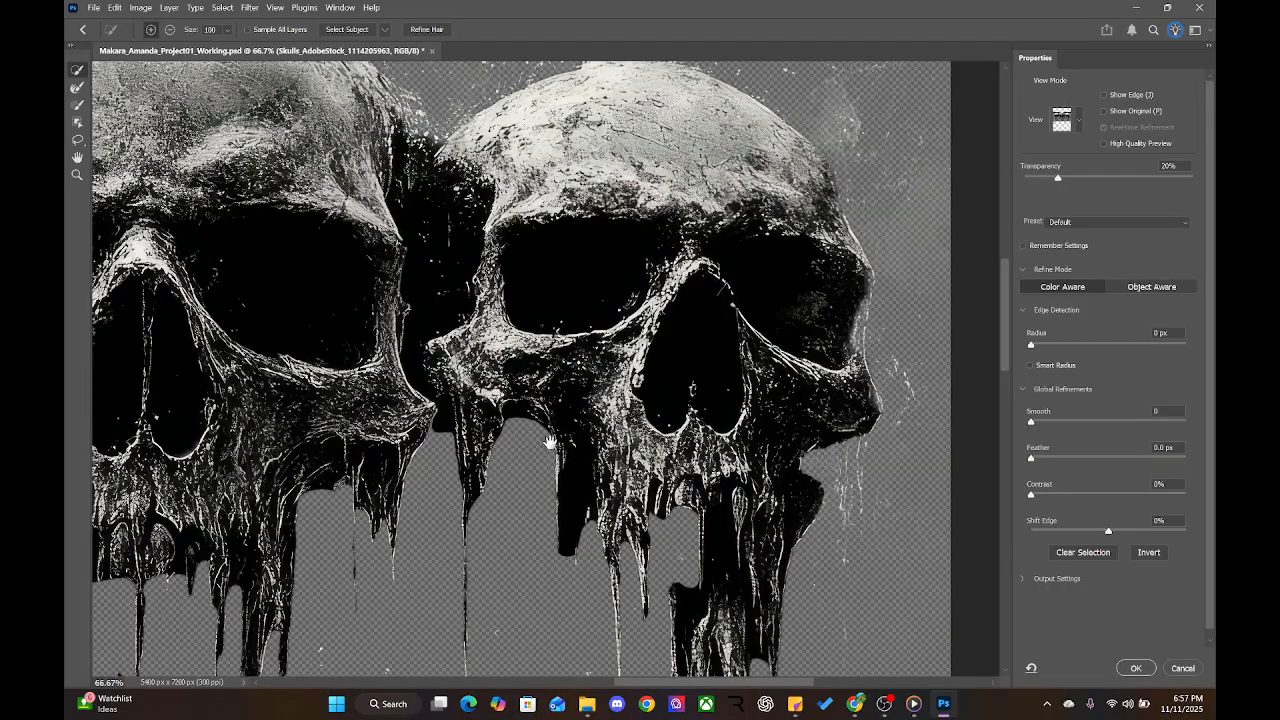
mouse_move(565, 440)
mouse_down()
mouse_move(678, 258)
mouse_move(769, 261)
mouse_up()
drag(548, 213, 916, 436)
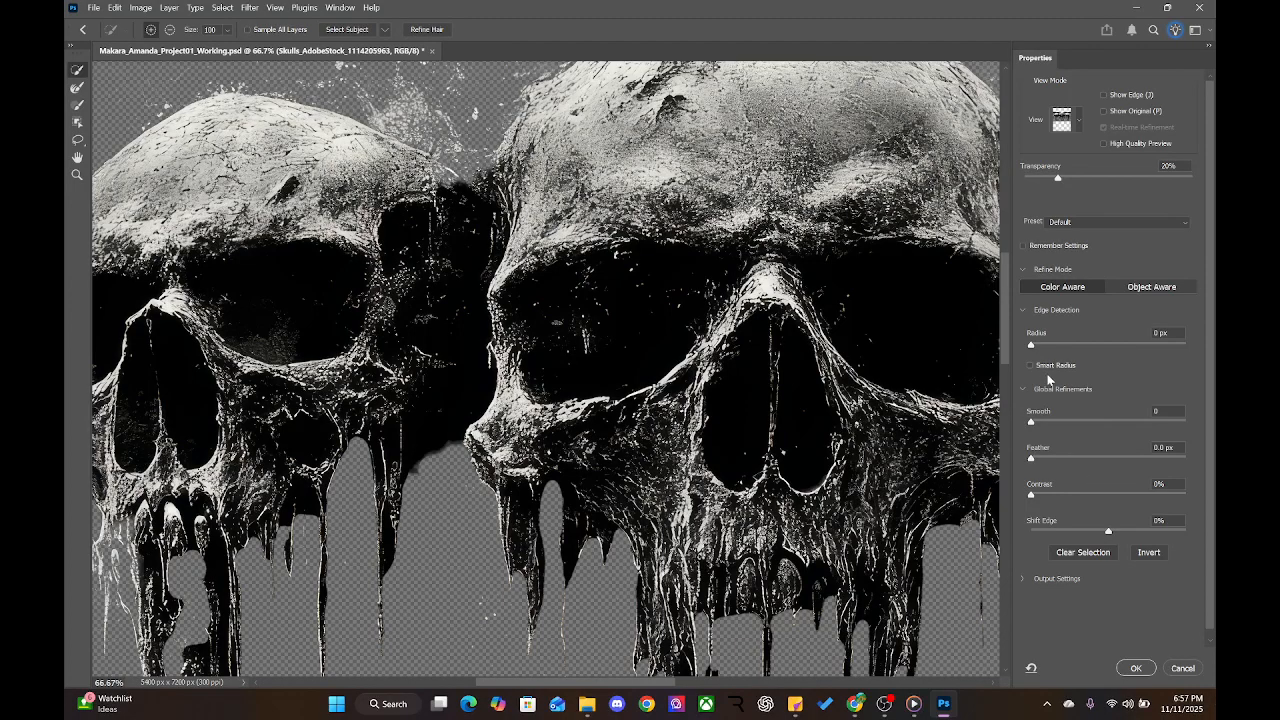
Keep Color Aware refinement, set preview Transparency to 96%, and zoom out over the skulls
click(1123, 288)
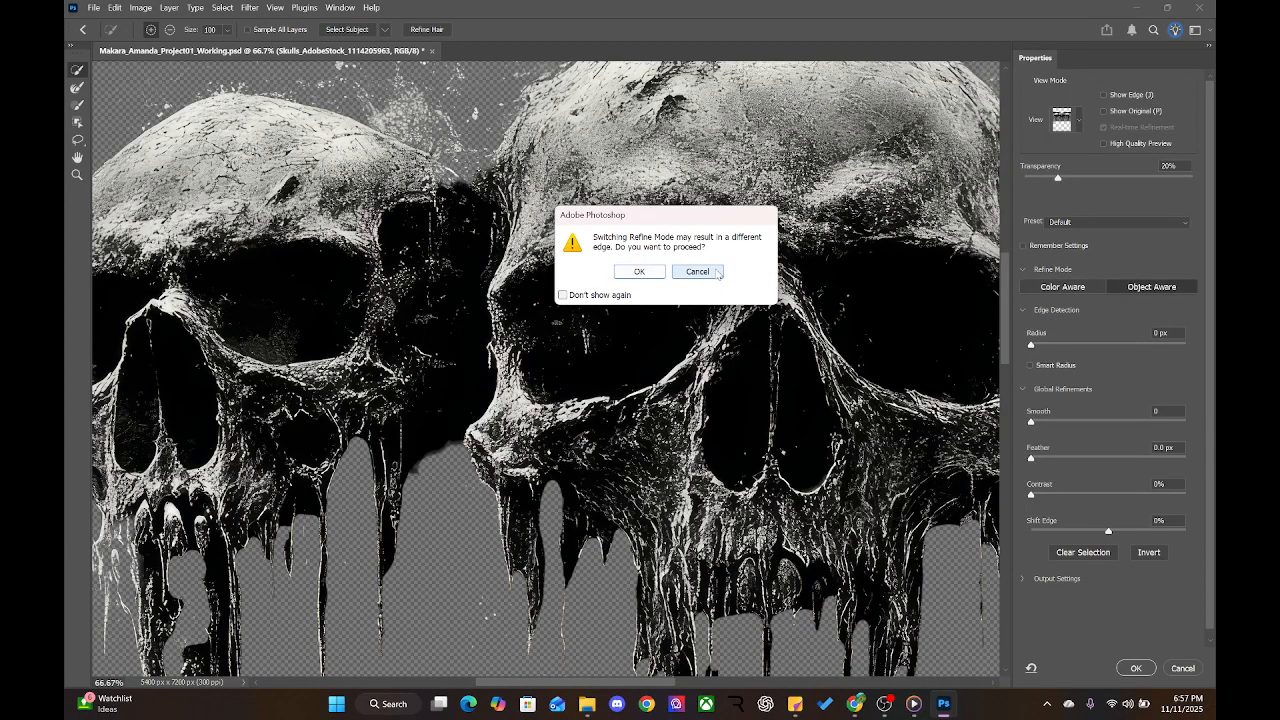
click(712, 273)
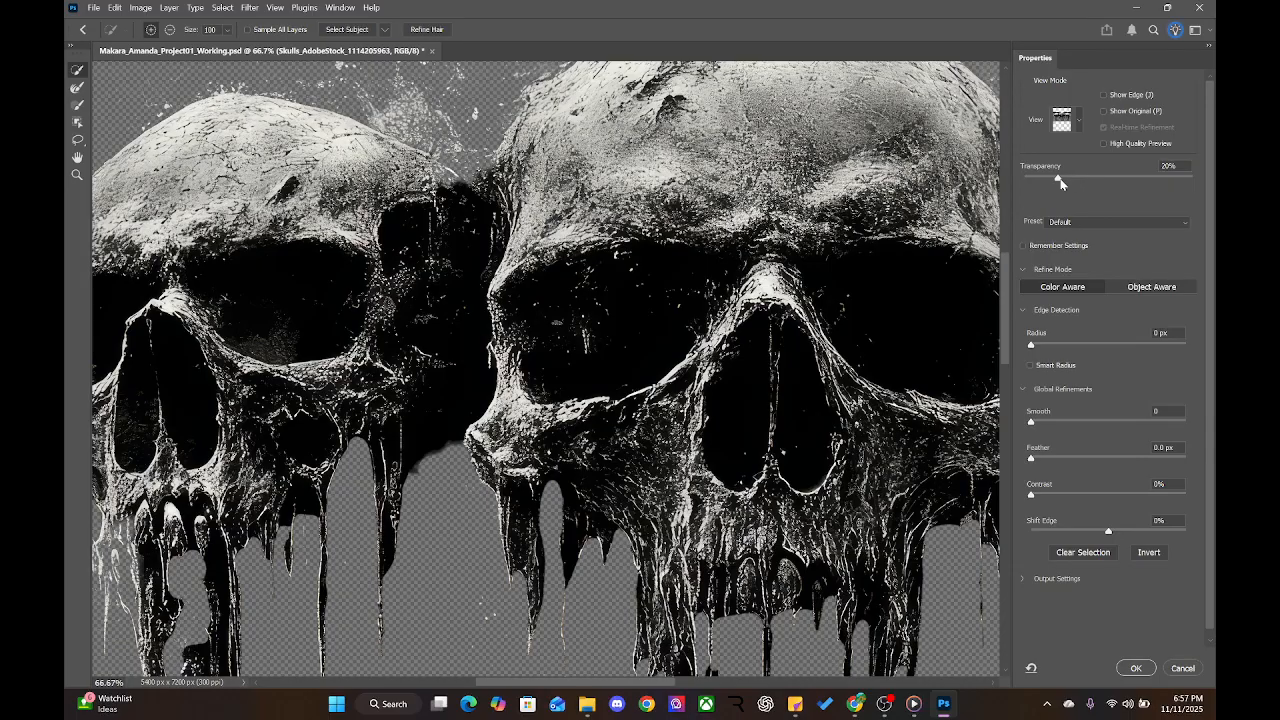
drag(1060, 180, 1193, 180)
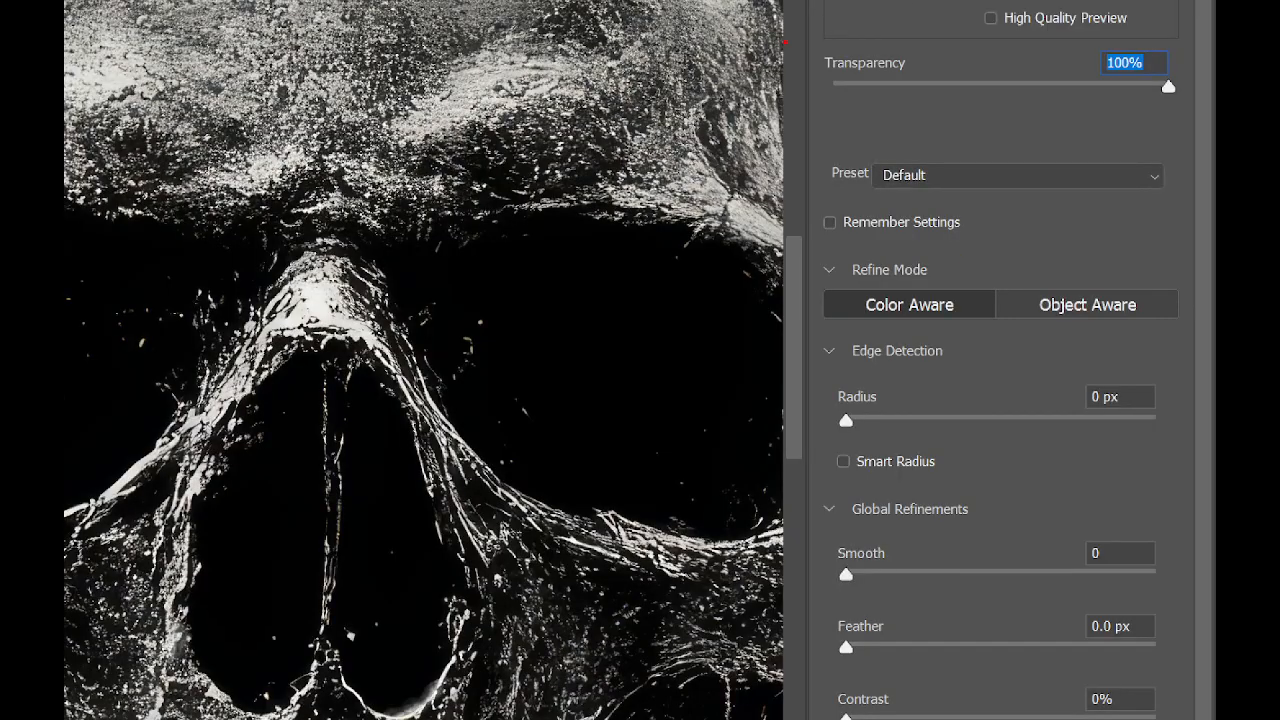
mouse_move(914, 96)
mouse_down()
mouse_move(1156, 94)
mouse_move(1018, 80)
mouse_move(775, 85)
mouse_up()
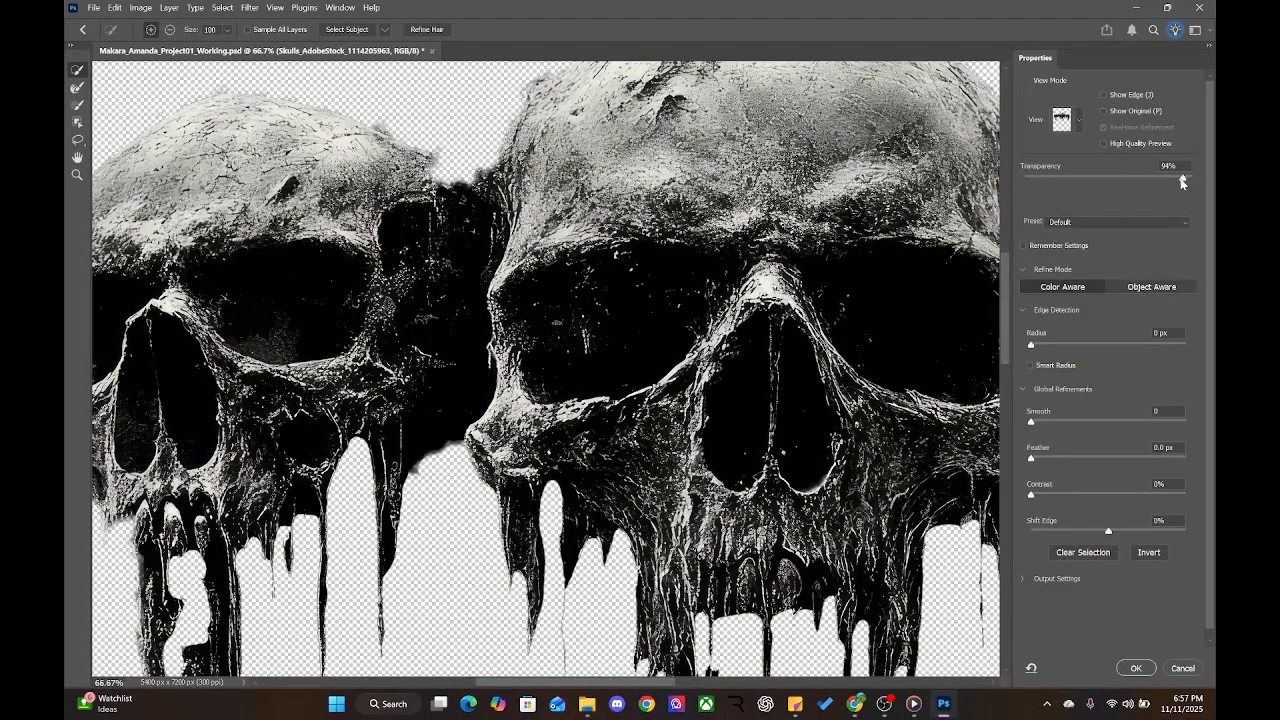
mouse_move(1183, 182)
mouse_down()
mouse_move(1045, 190)
mouse_move(1179, 181)
mouse_up()
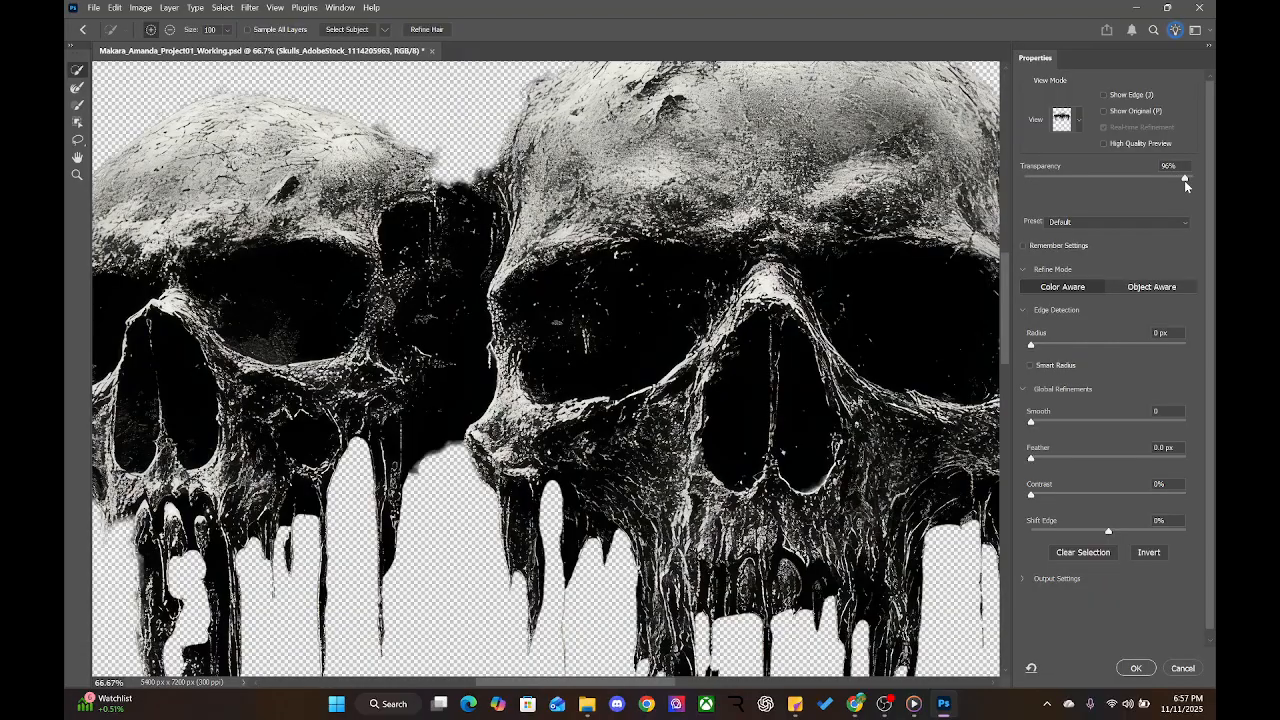
key(ctrl+minus)
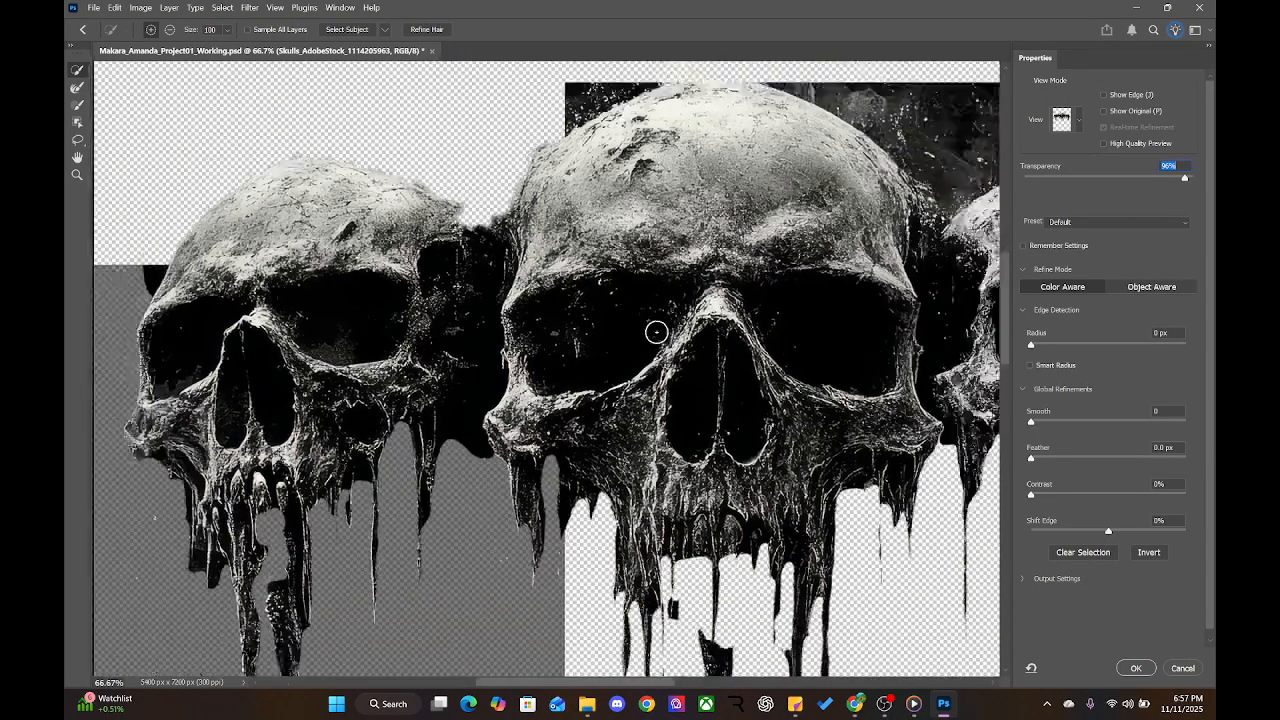
drag(686, 291, 439, 273)
drag(806, 400, 686, 316)
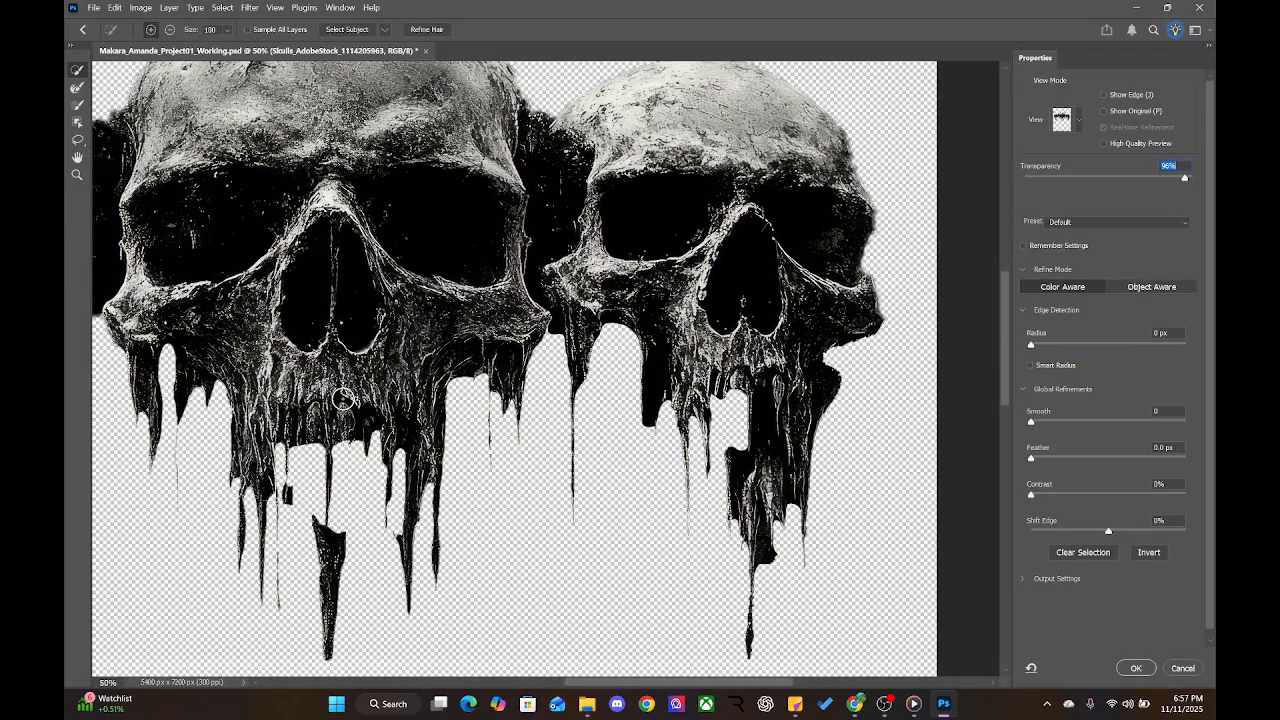
drag(342, 399, 546, 464)
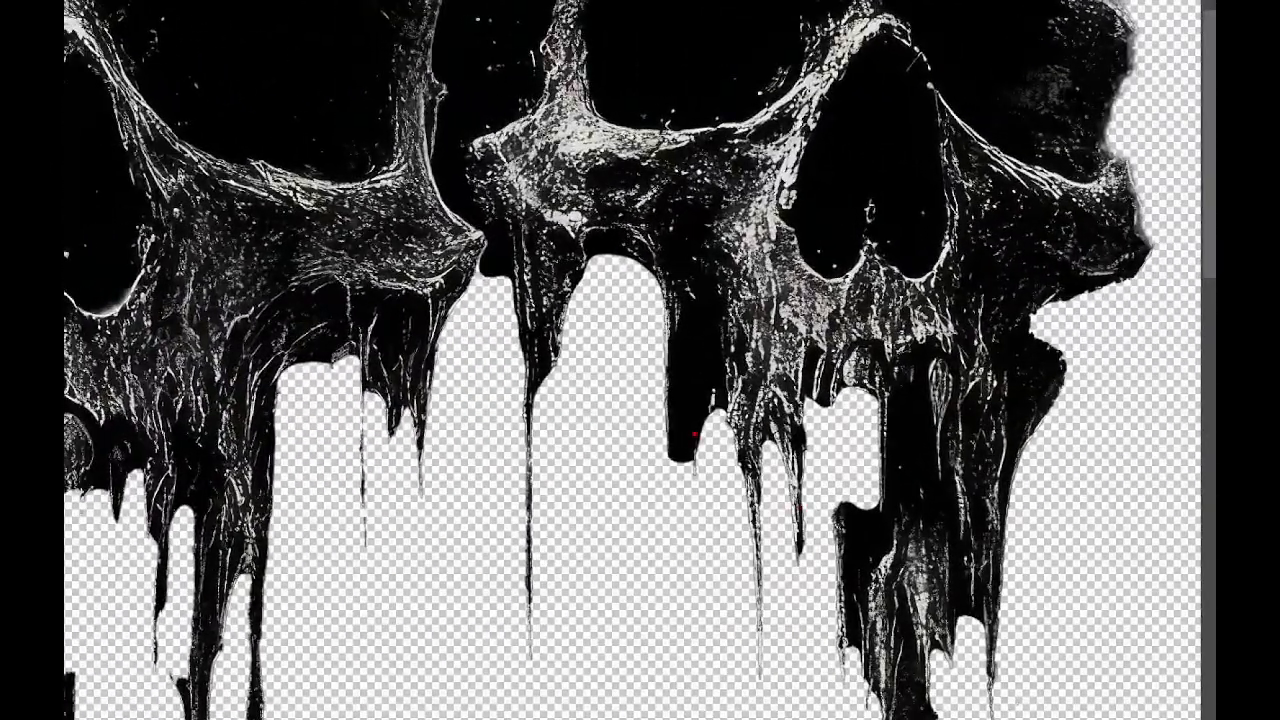
mouse_move(792, 456)
mouse_down()
mouse_move(782, 506)
mouse_move(804, 456)
mouse_up()
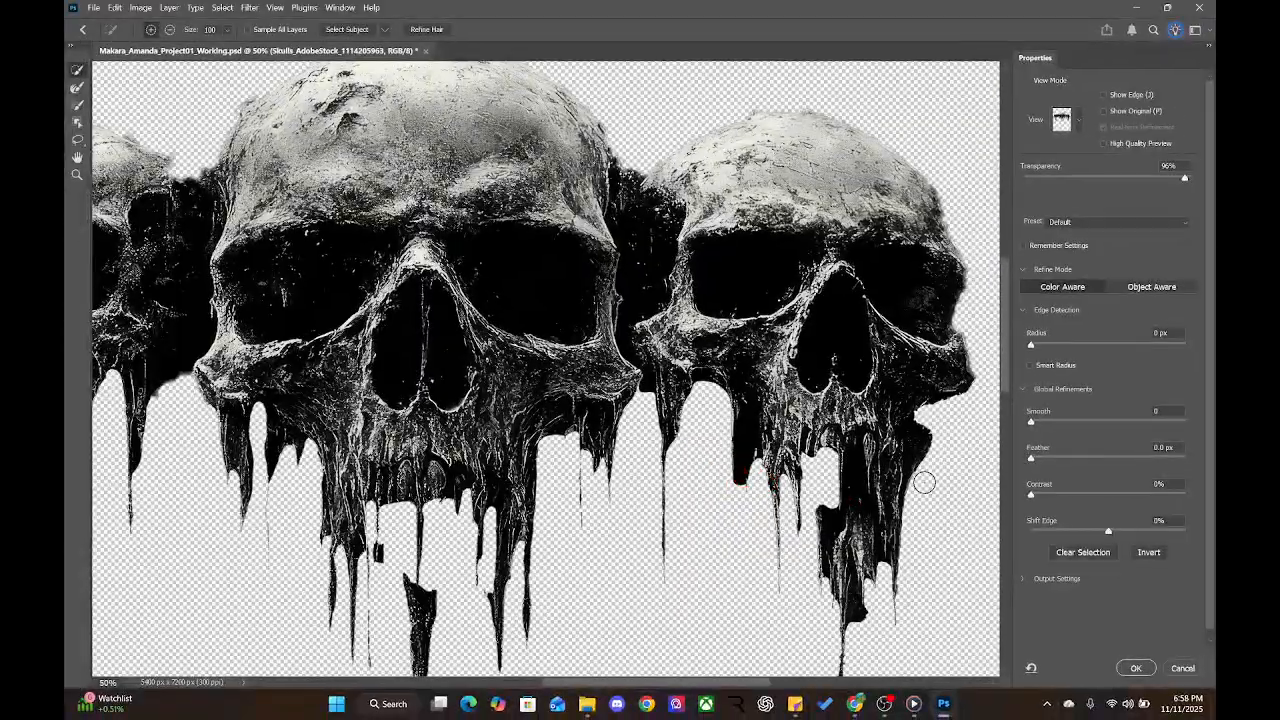
click(1051, 467)
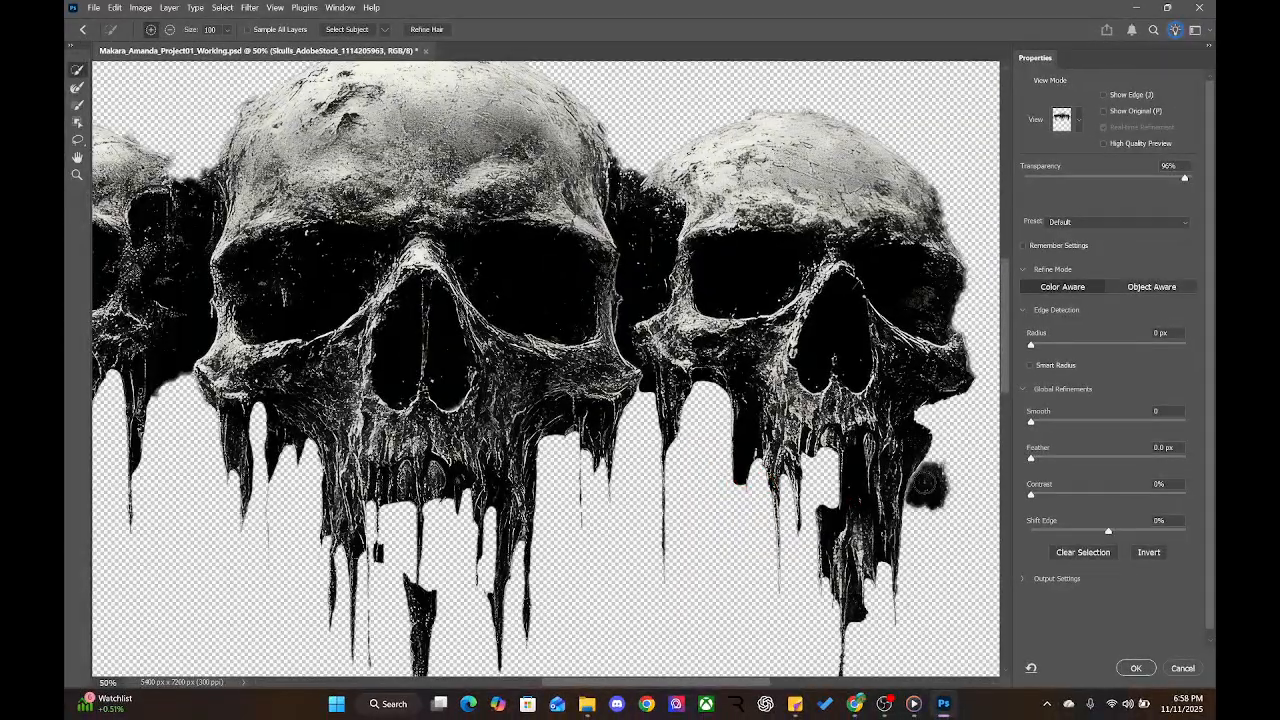
key(ctrl+z)
drag(1000, 487, 851, 477)
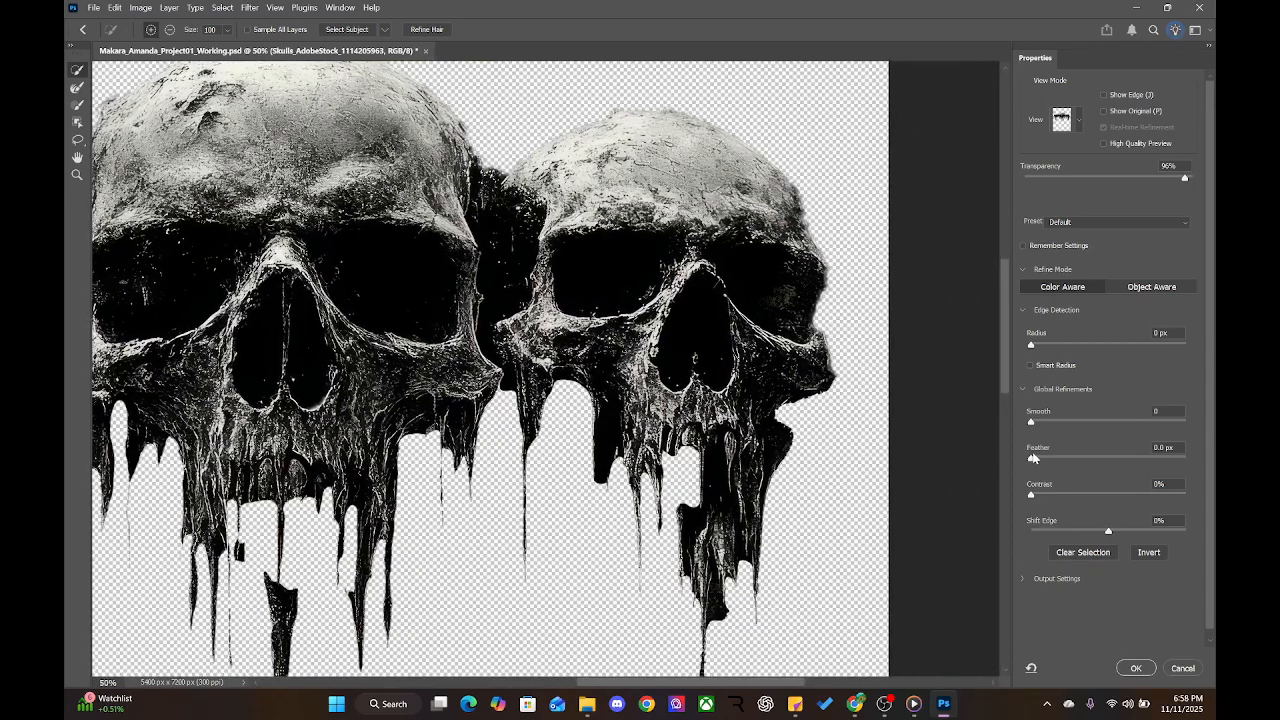
Set Feather to 10 px, test Contrast and Smooth, and return Smooth to 0
drag(1049, 458, 1090, 462)
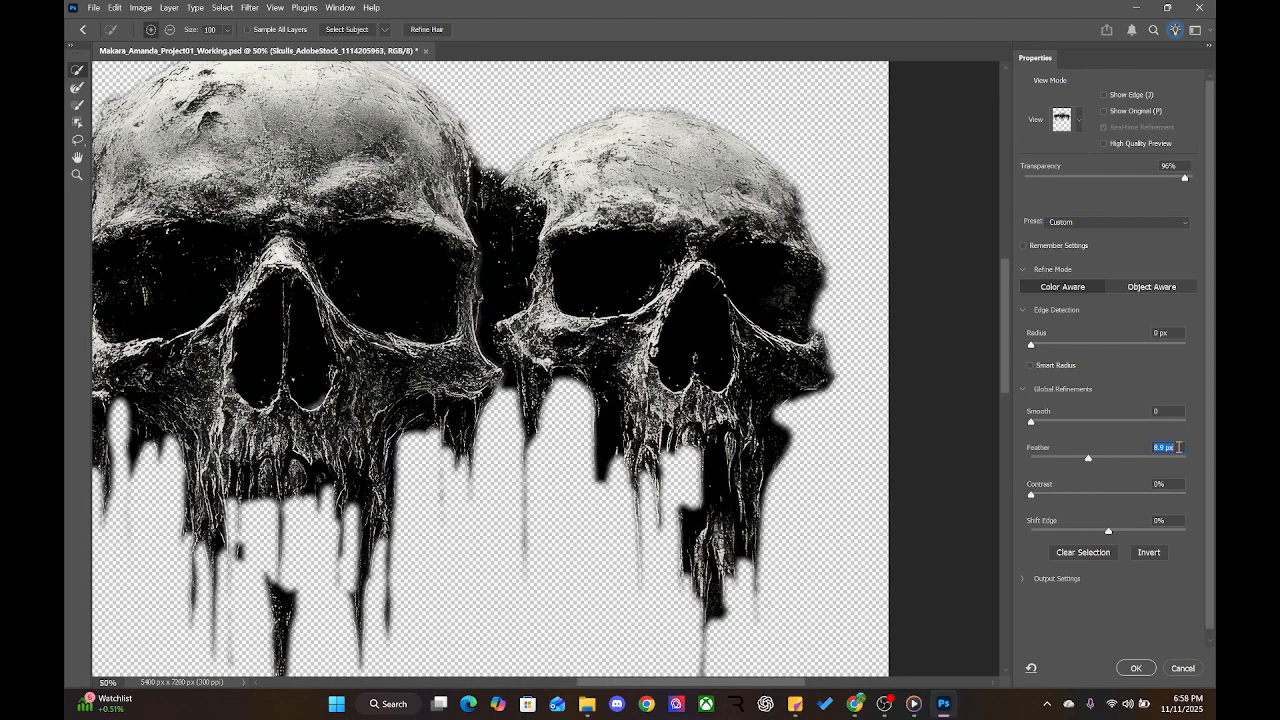
text(10)
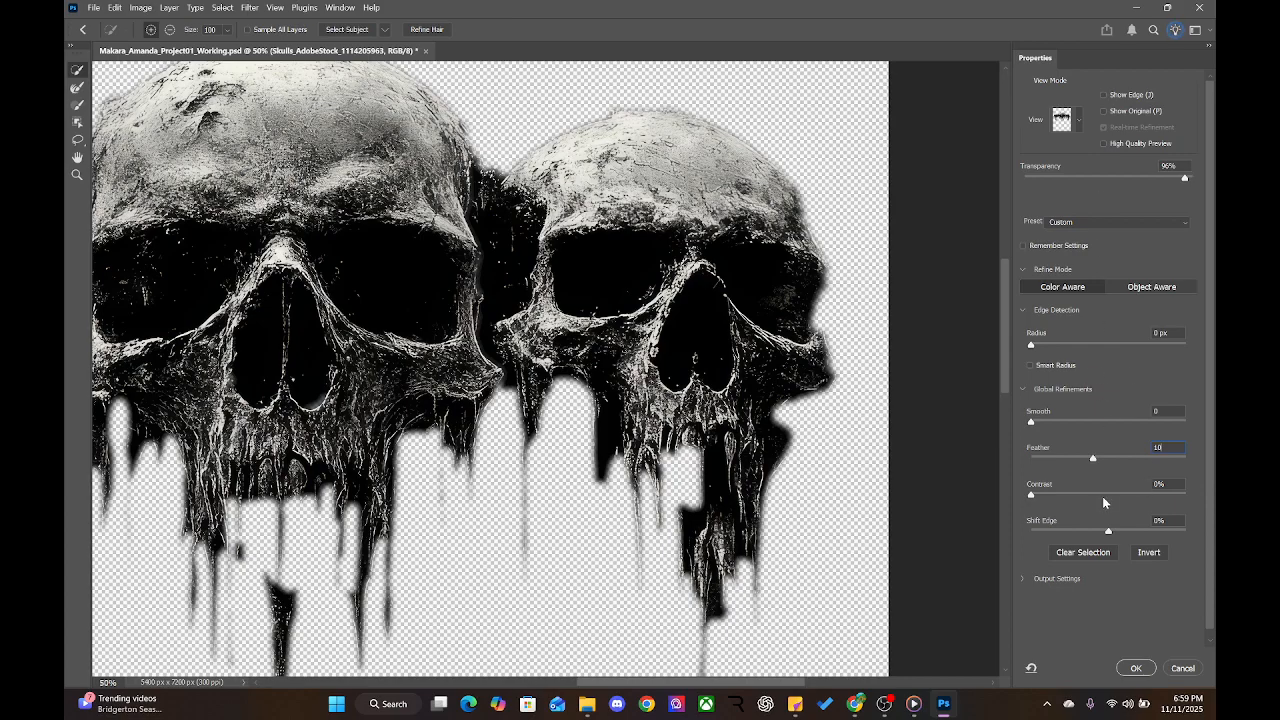
drag(1033, 500, 990, 492)
key(Tab)
drag(1122, 418, 1212, 421)
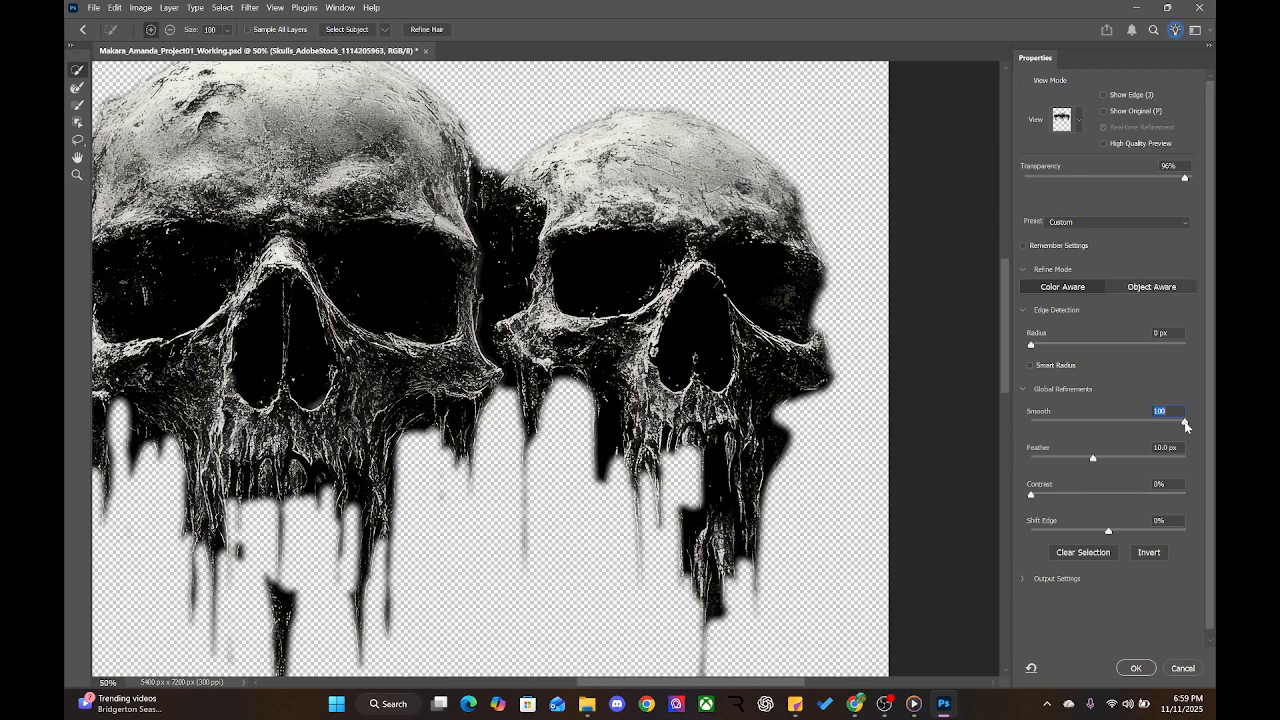
drag(1186, 423, 1012, 430)
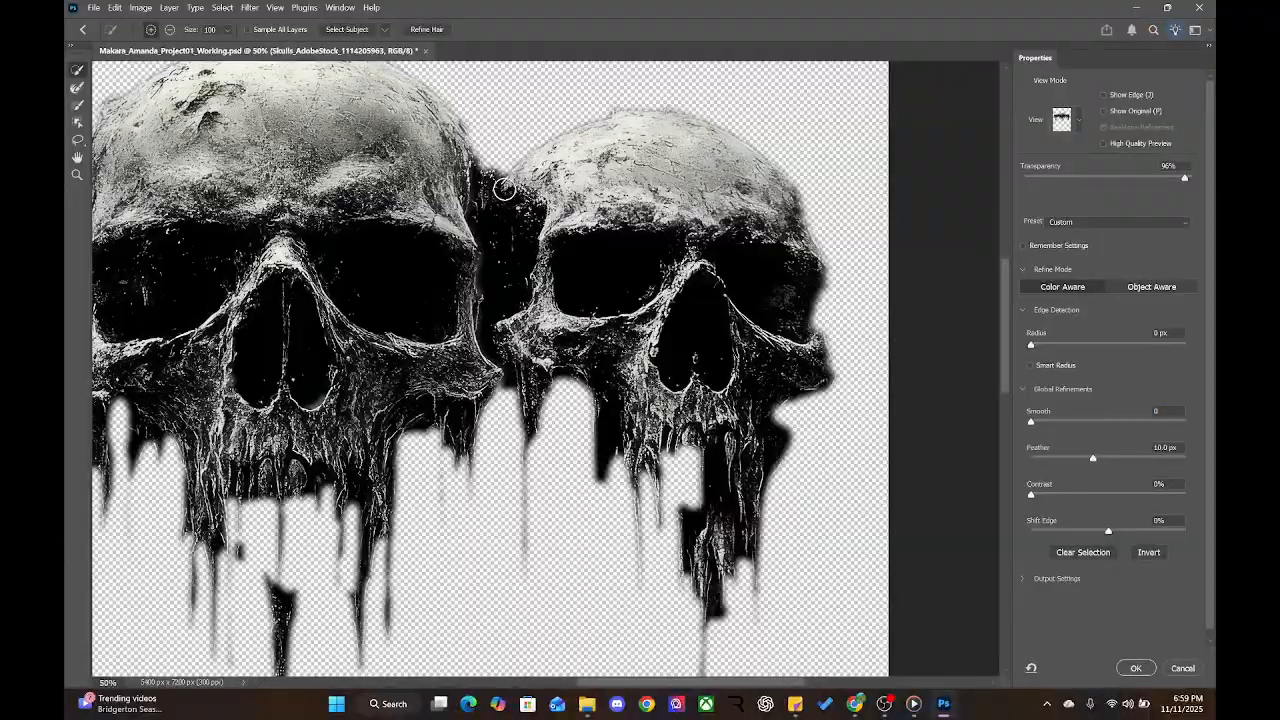
drag(329, 331, 759, 248)
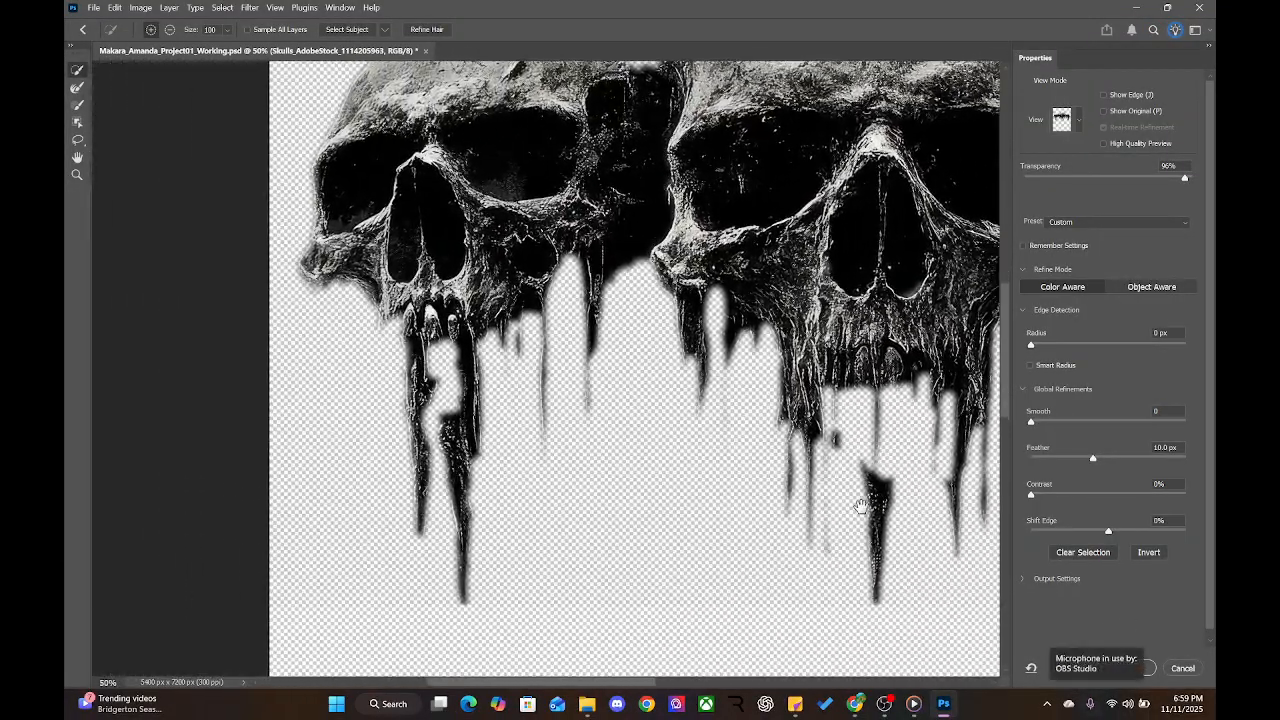
drag(863, 506, 678, 455)
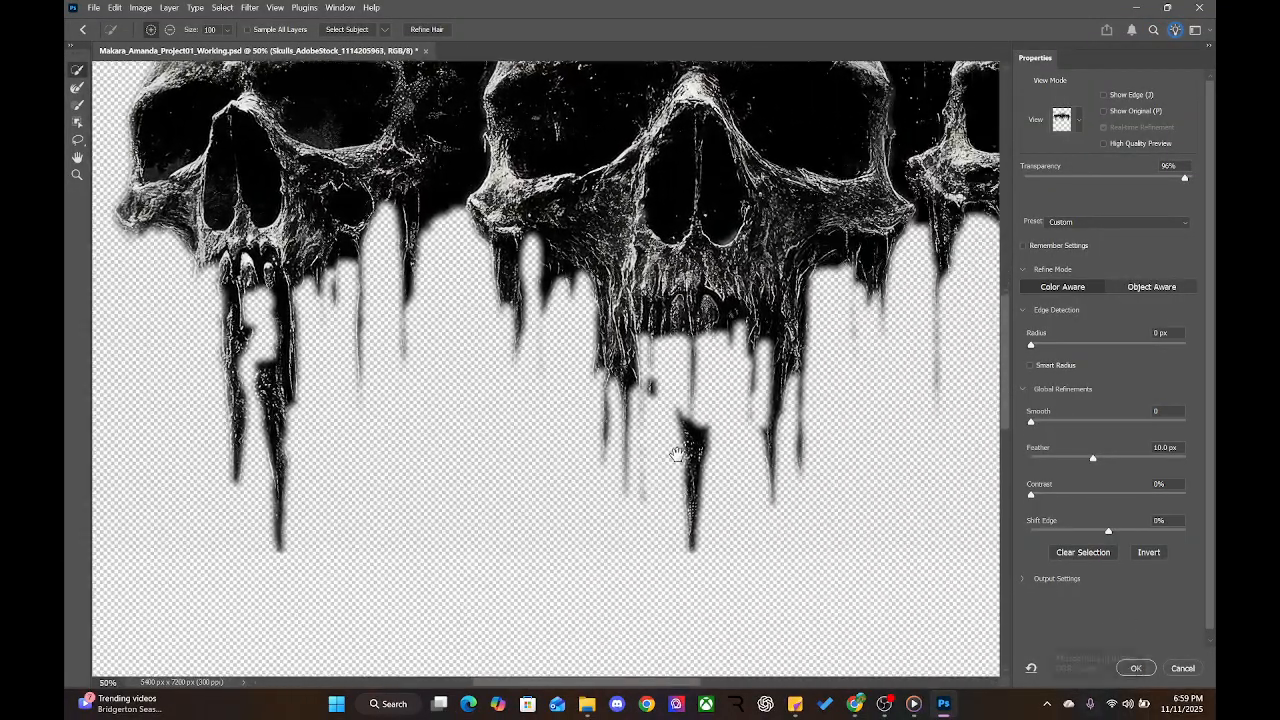
Accept the refined selection, zoom out to 33.33%, and add it as a layer mask
click(1136, 668)
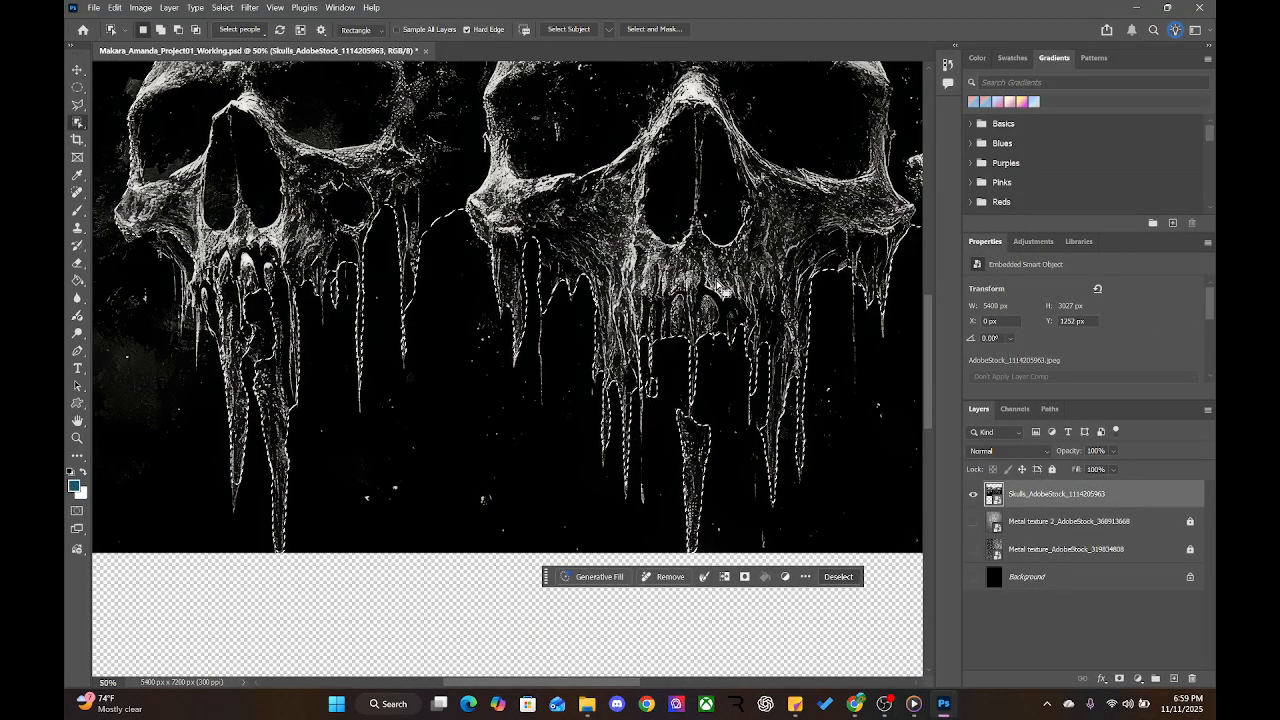
key(ctrl+minus)
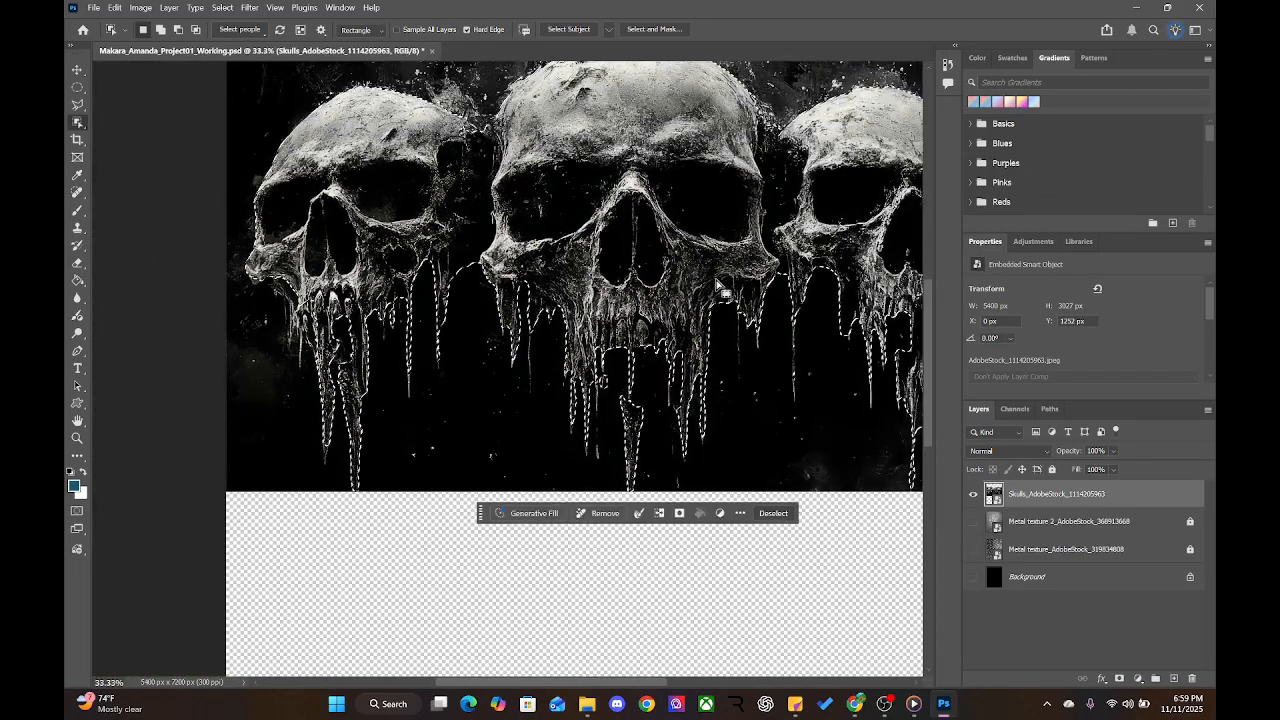
drag(704, 286, 631, 371)
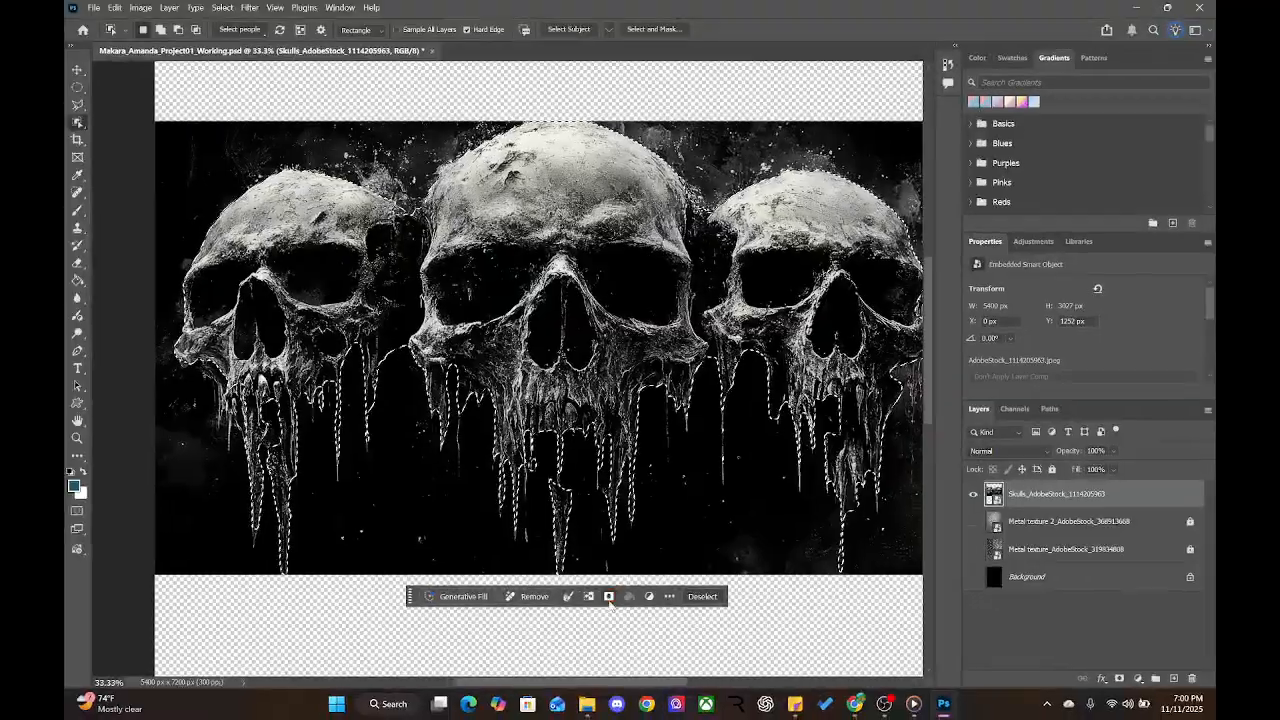
click(609, 591)
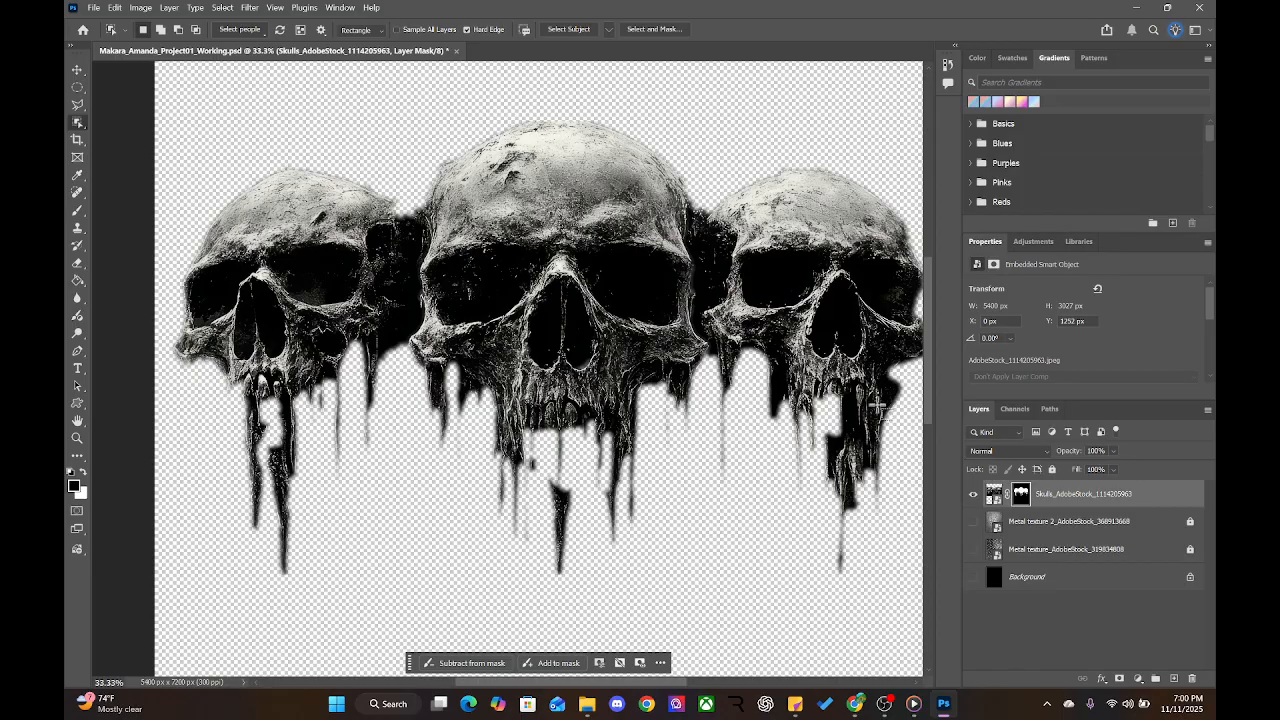
Make Metal texture 2 and Metal texture visible, after comparing with Metal texture hidden
click(973, 521)
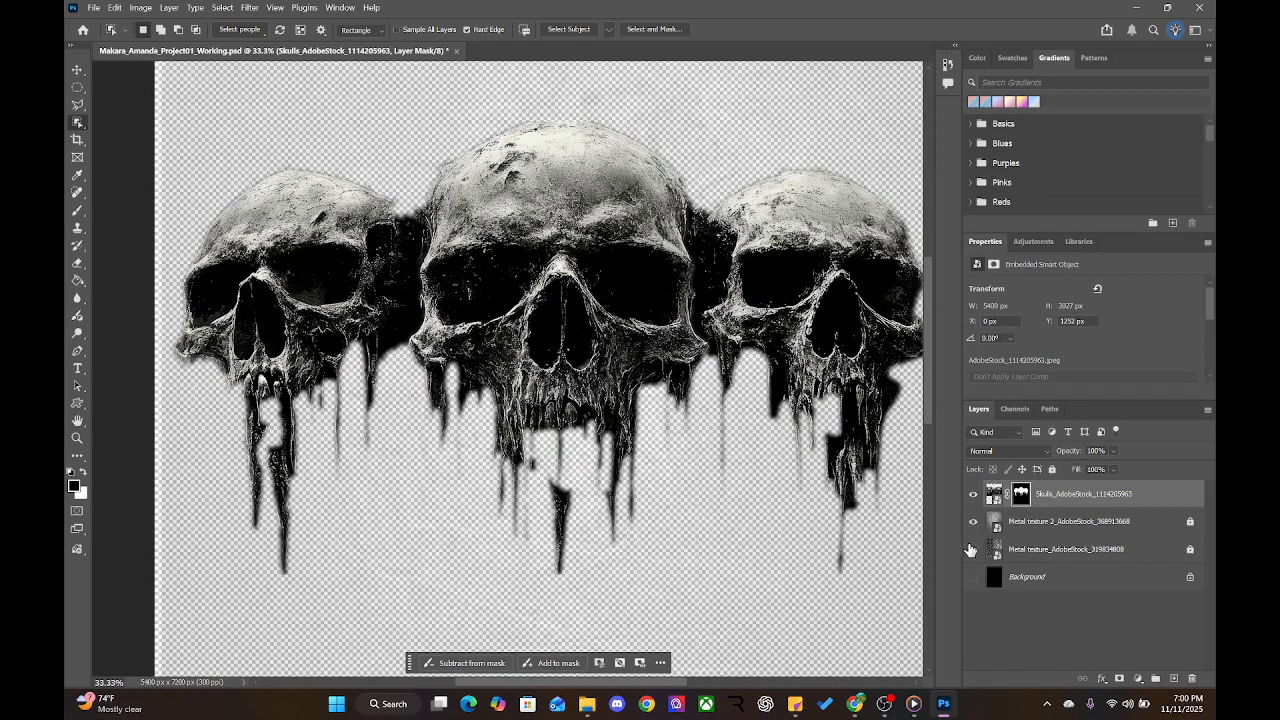
click(973, 550)
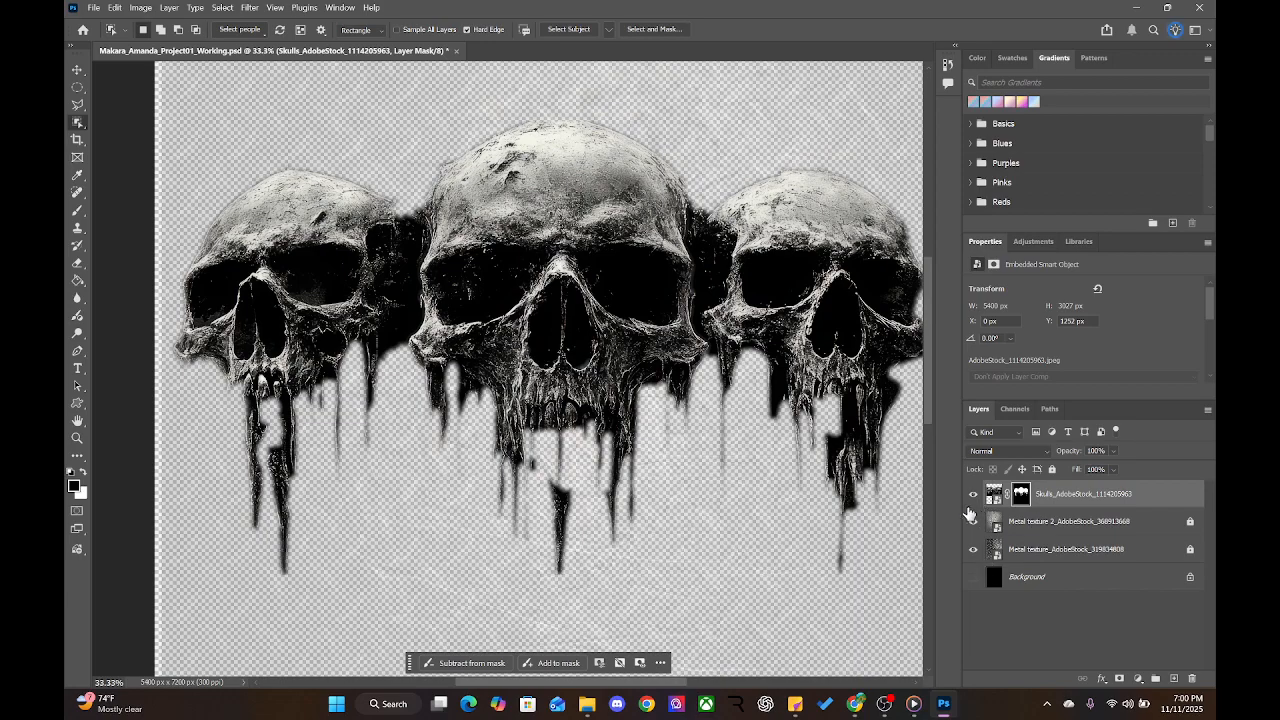
click(973, 546)
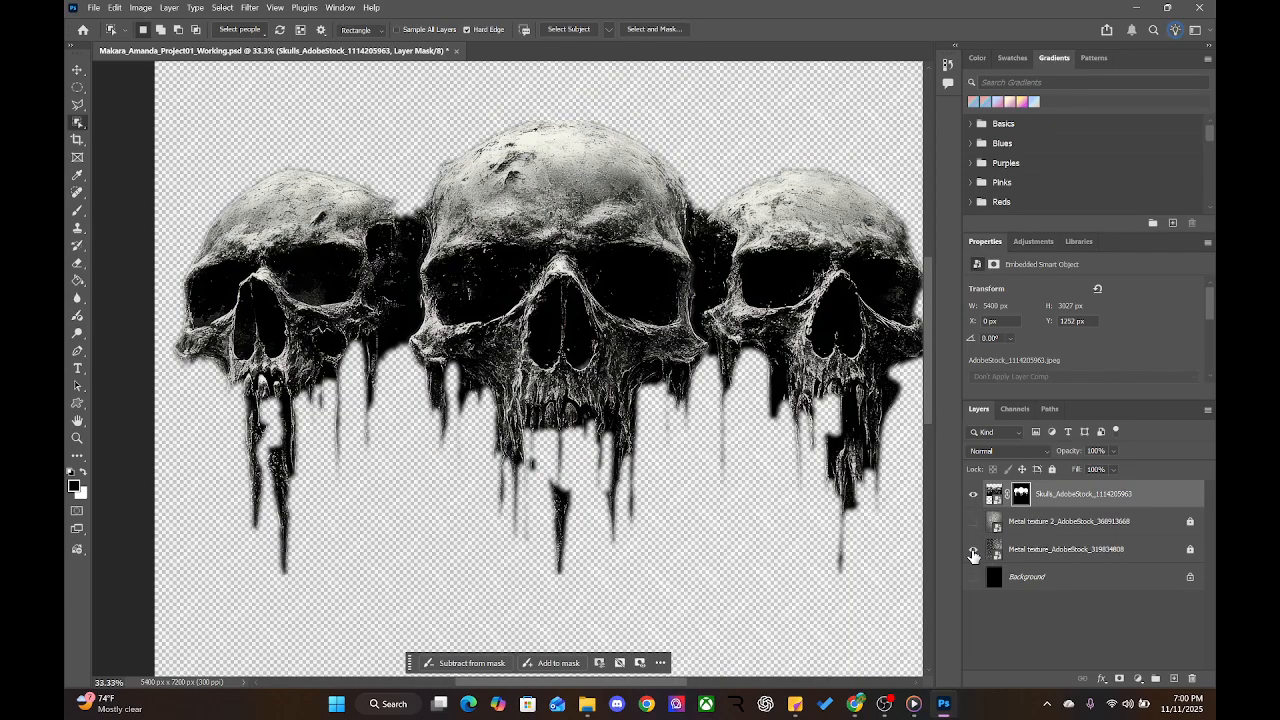
click(973, 549)
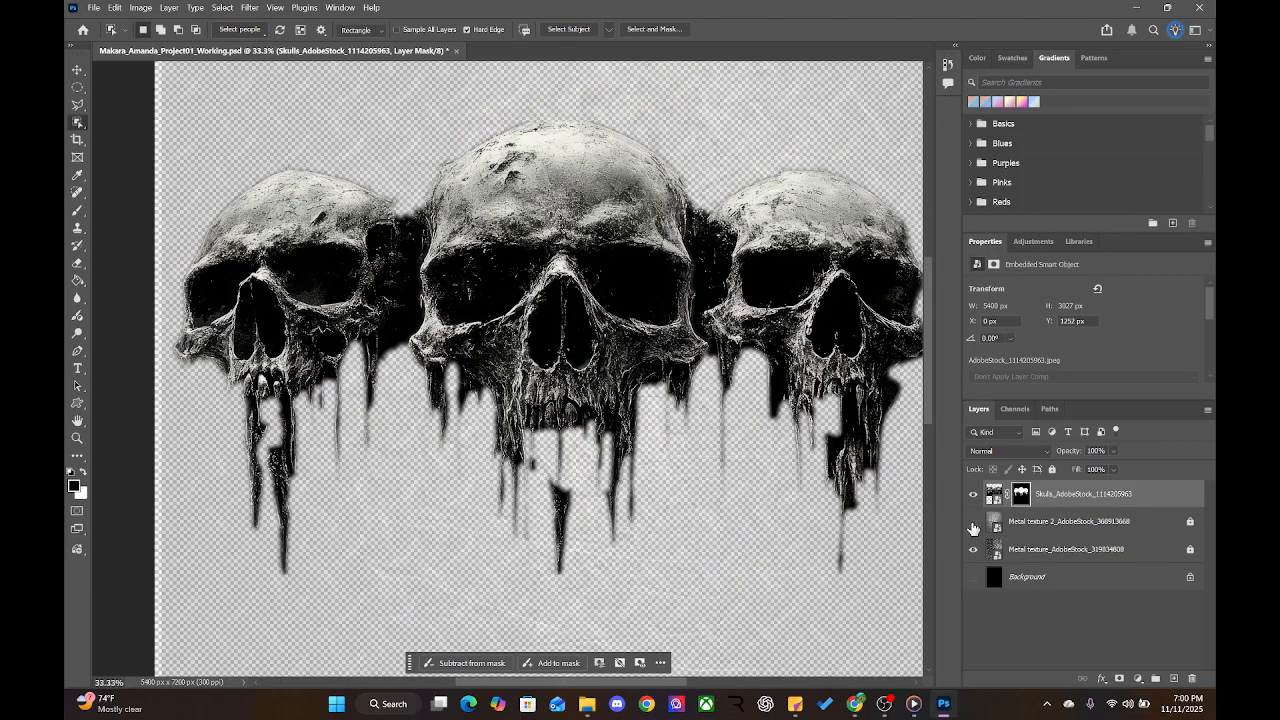
click(973, 549)
click(973, 521)
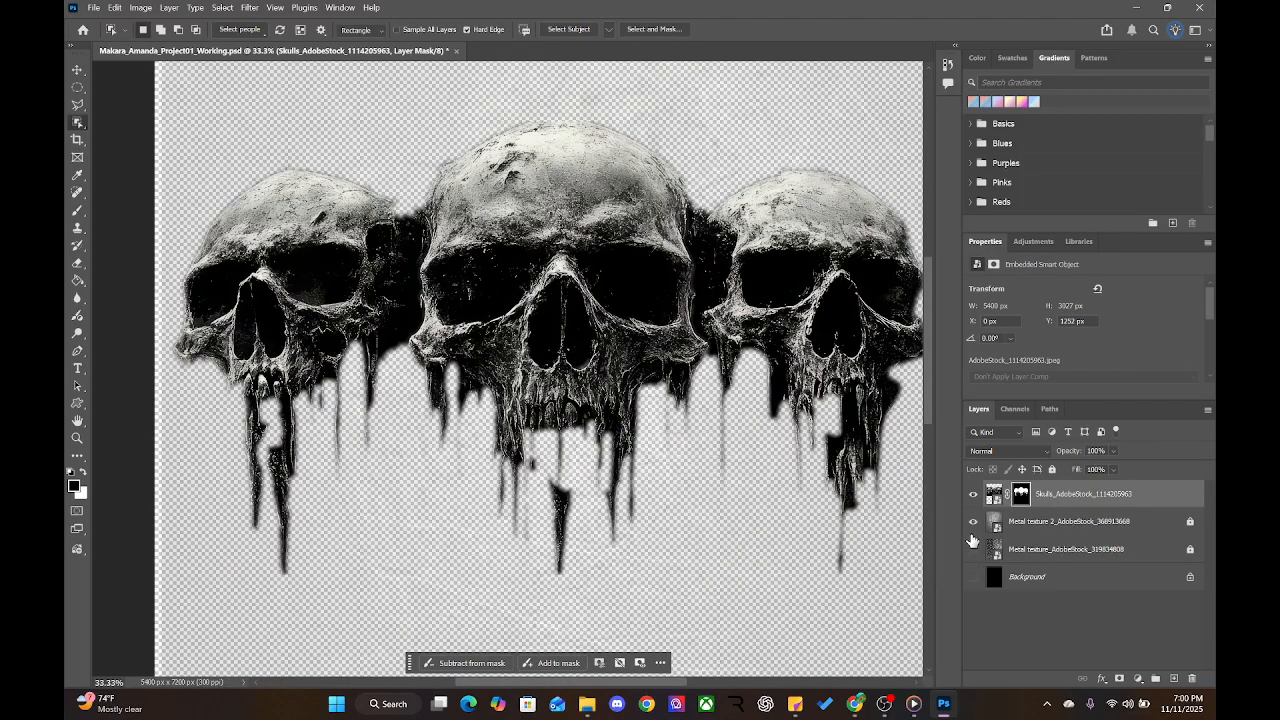
click(973, 549)
Show the black Background layer, deselect the skulls, and zoom out to the whole poster
click(1027, 525)
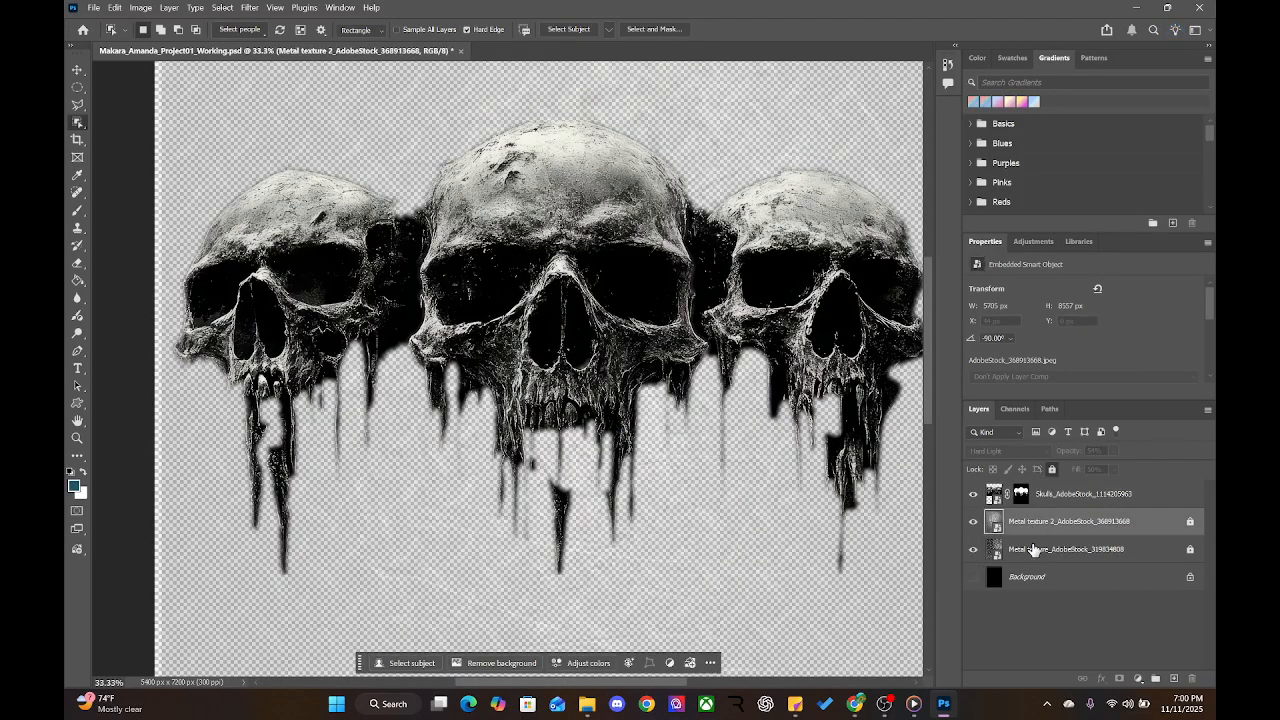
click(1033, 549)
click(1019, 498)
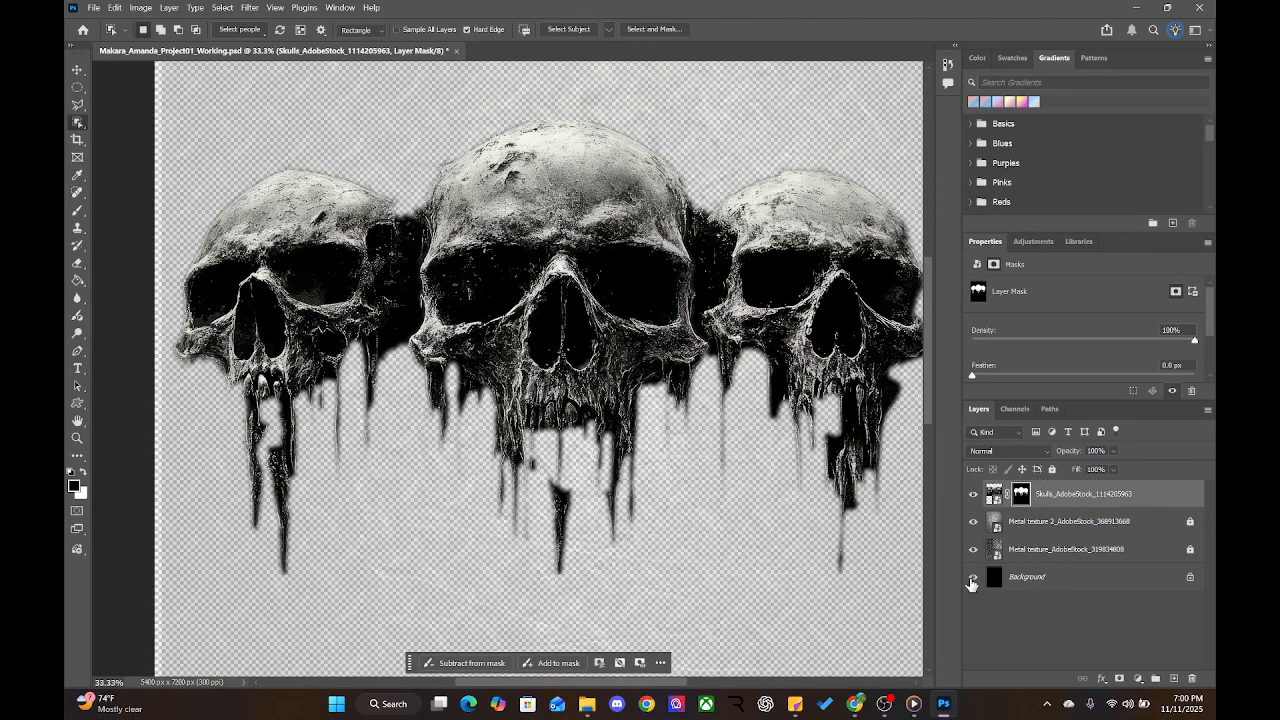
click(970, 579)
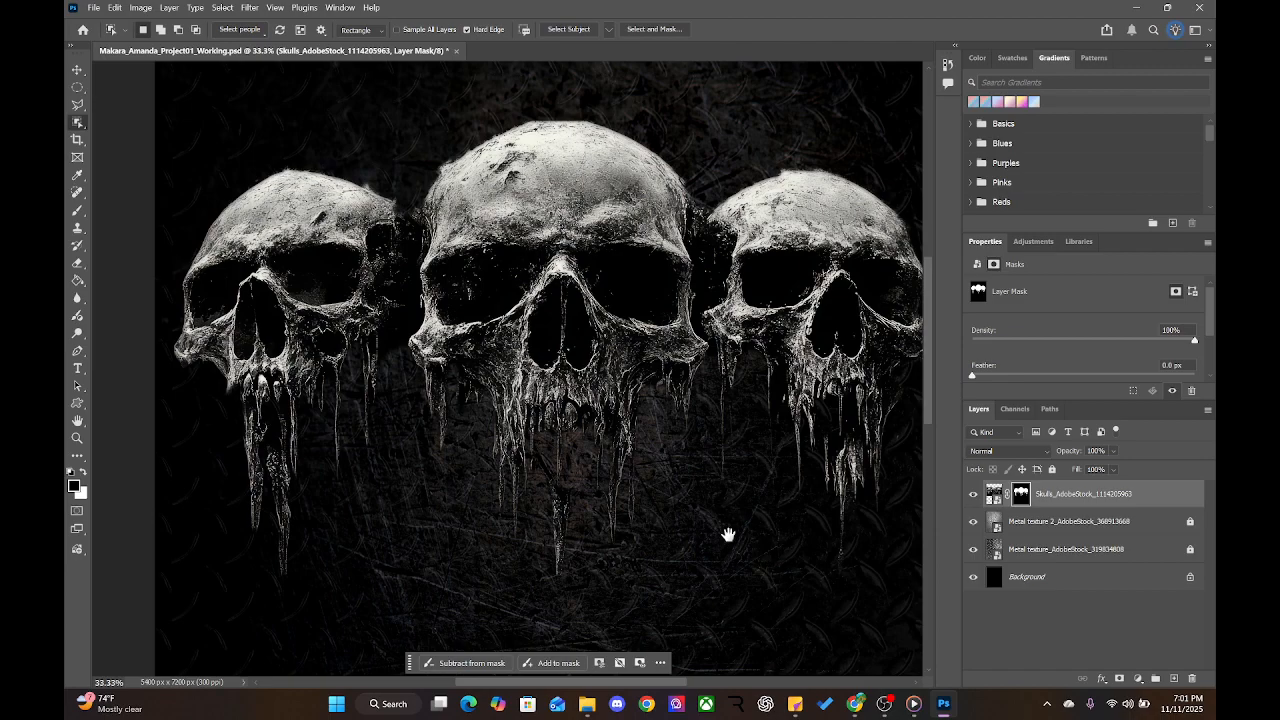
scroll(729, 534, down, 5)
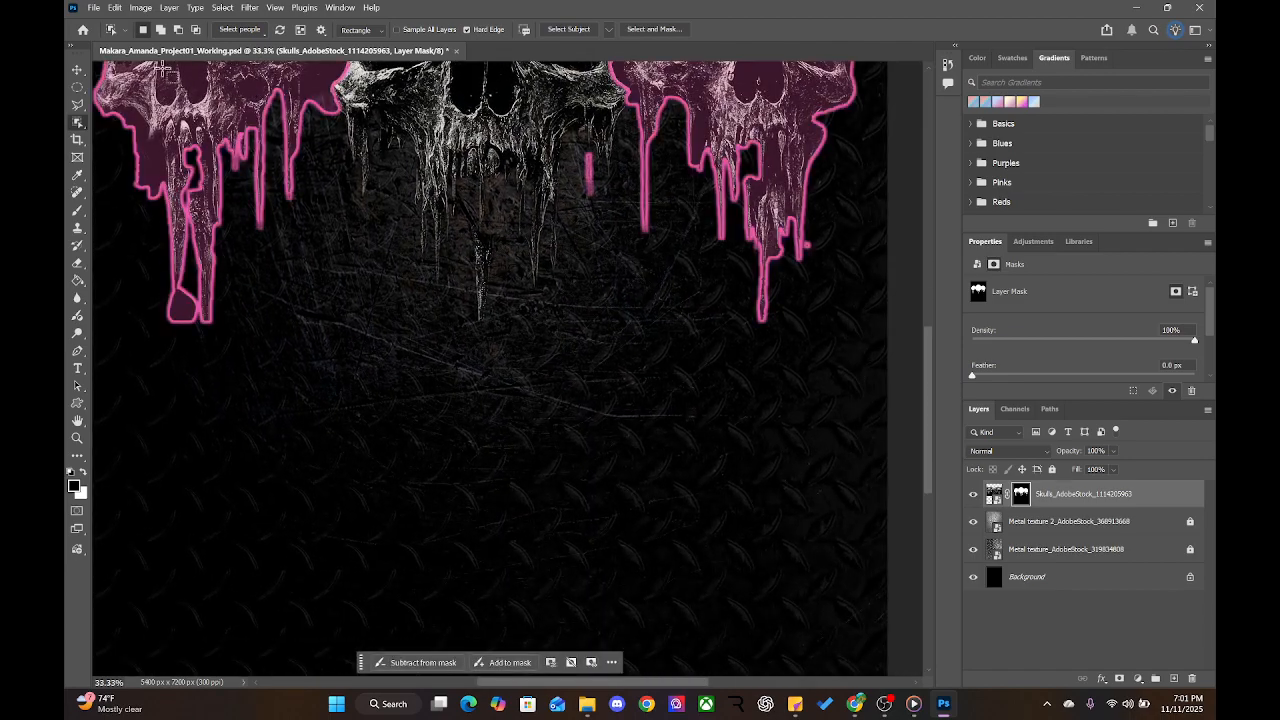
key(v)
click(444, 429)
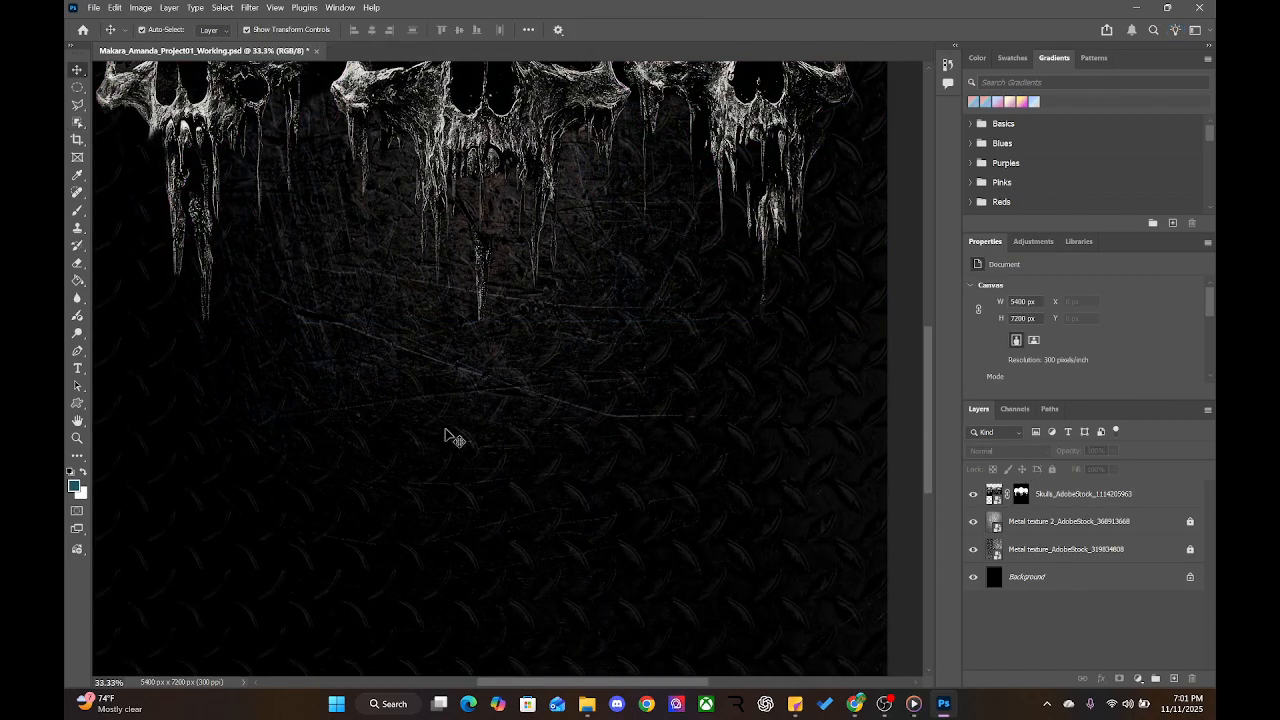
key(ctrl+minus)
key(ctrl+minus)
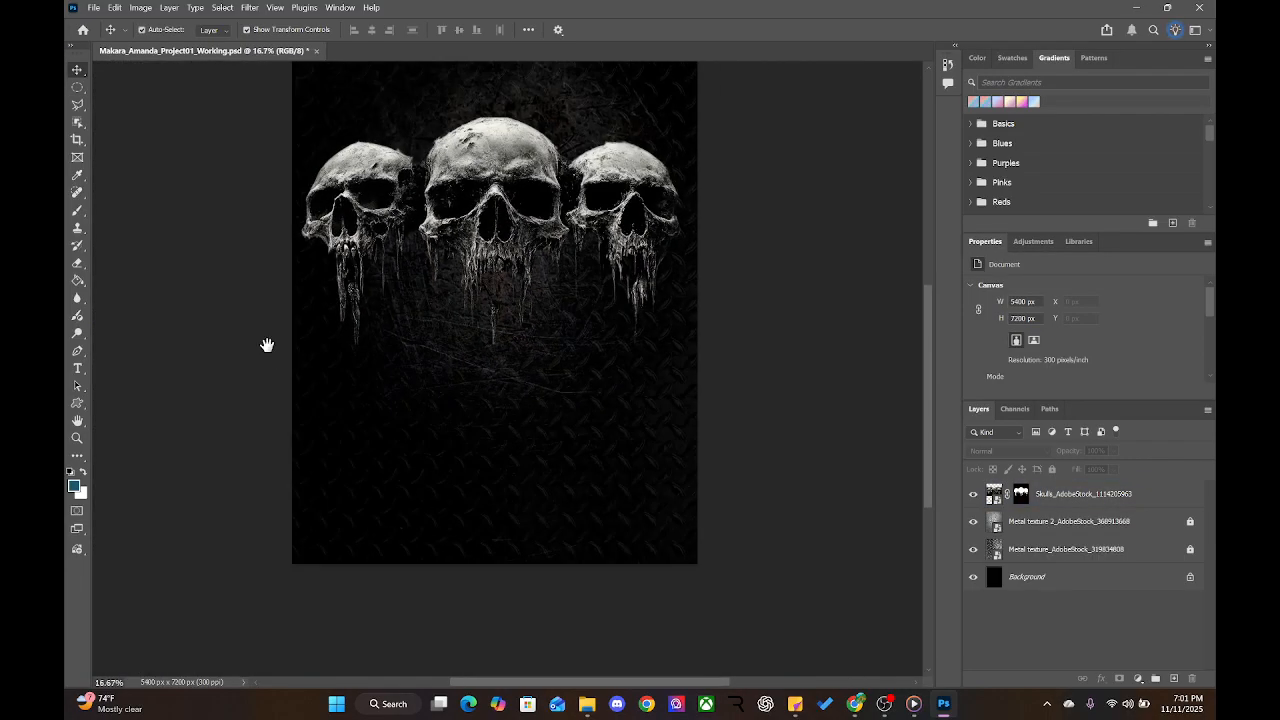
drag(196, 305, 240, 359)
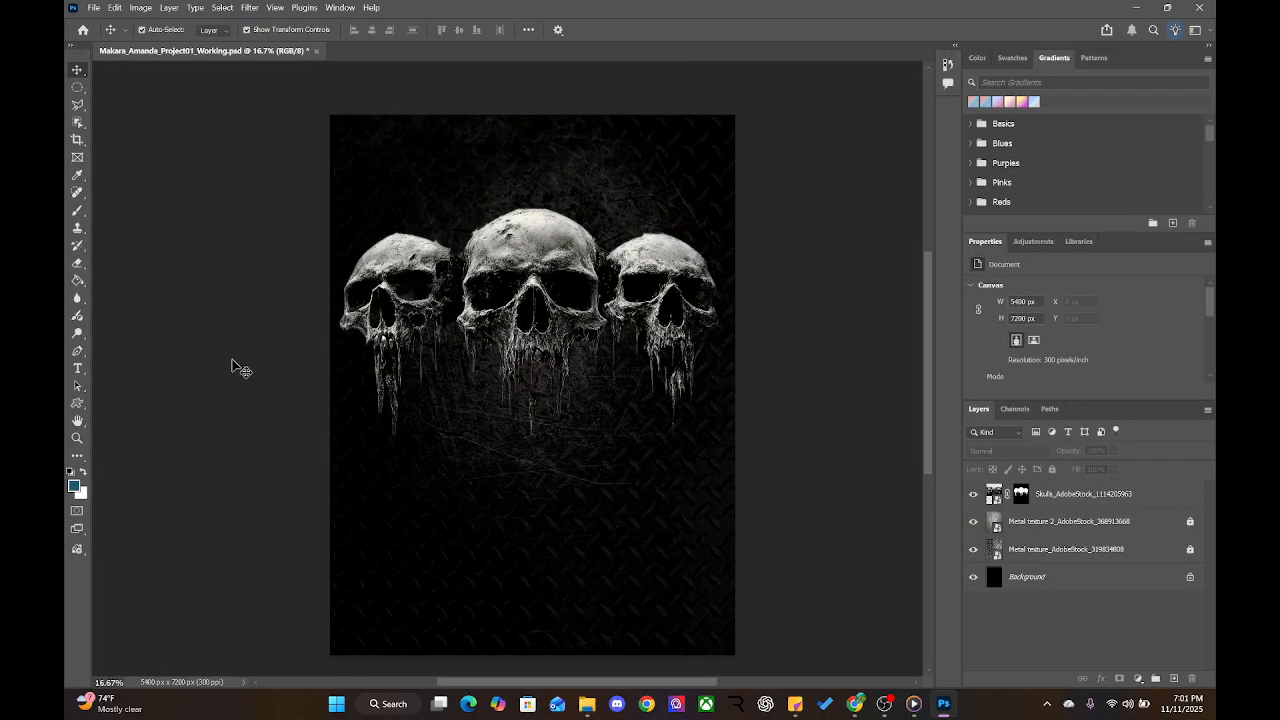
click(528, 268)
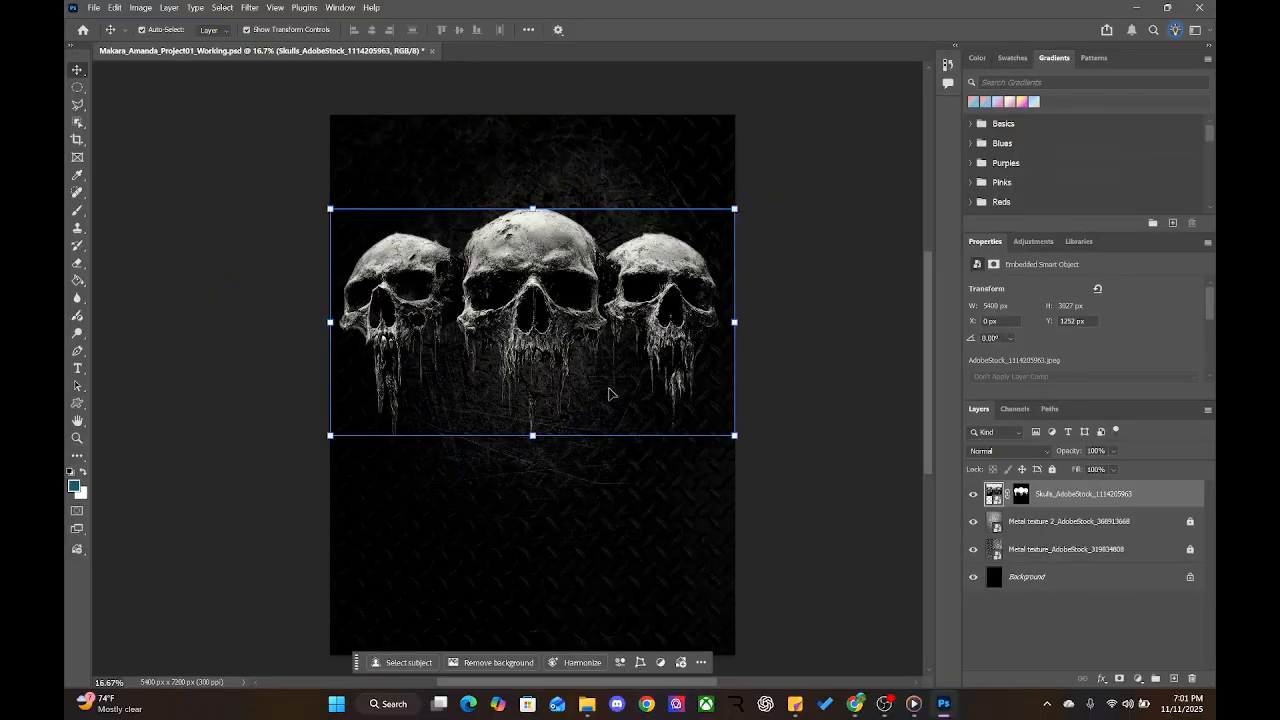
click(937, 386)
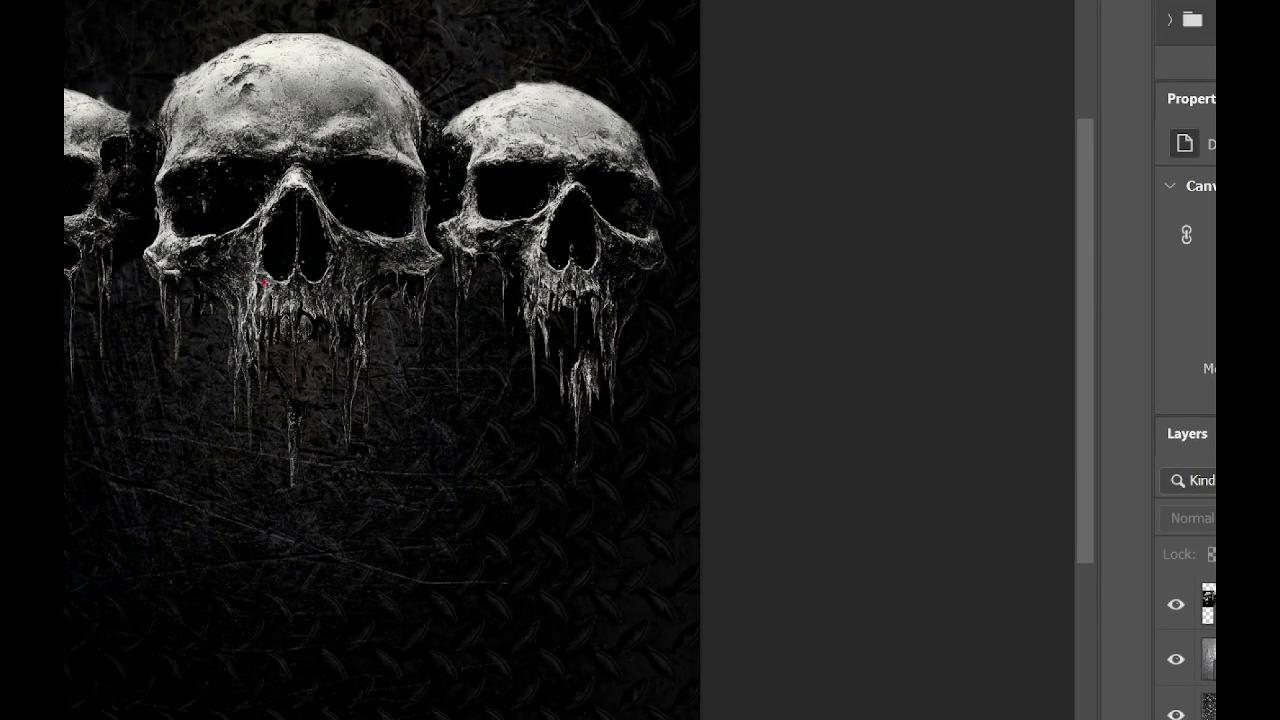
drag(650, 363, 940, 395)
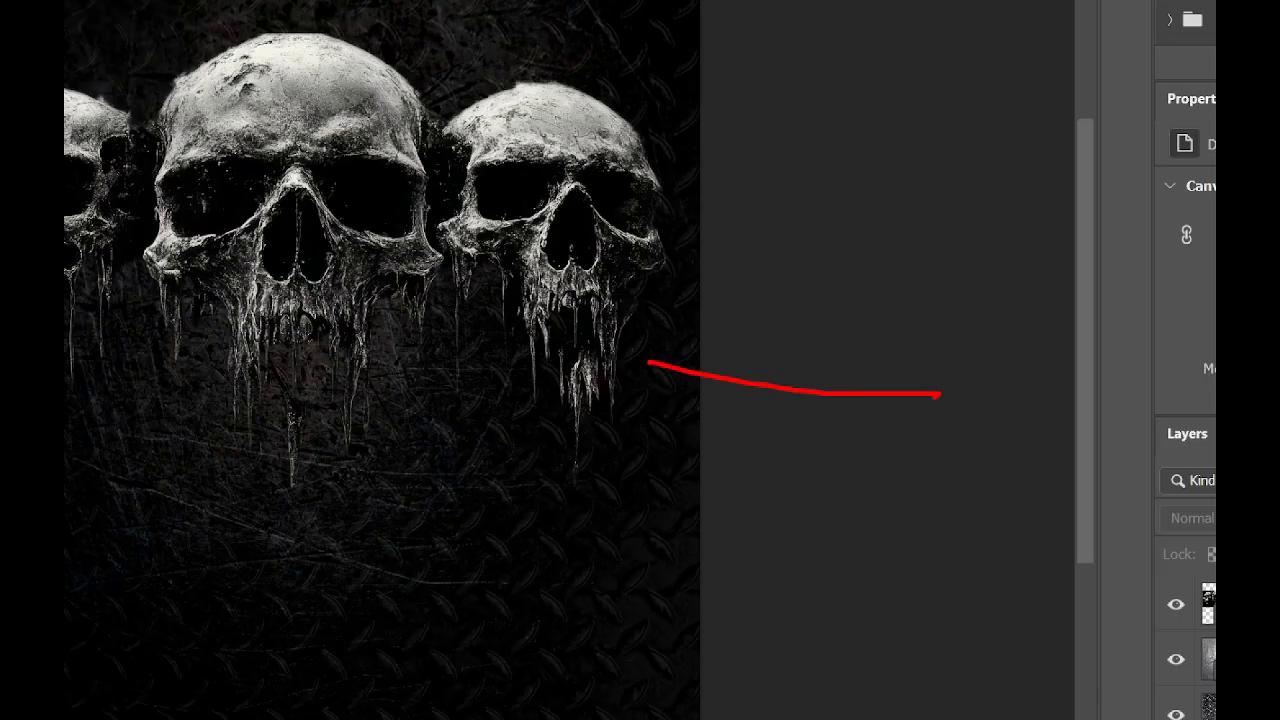
mouse_move(297, 392)
mouse_down()
mouse_move(277, 463)
mouse_move(321, 453)
mouse_move(331, 392)
mouse_up()
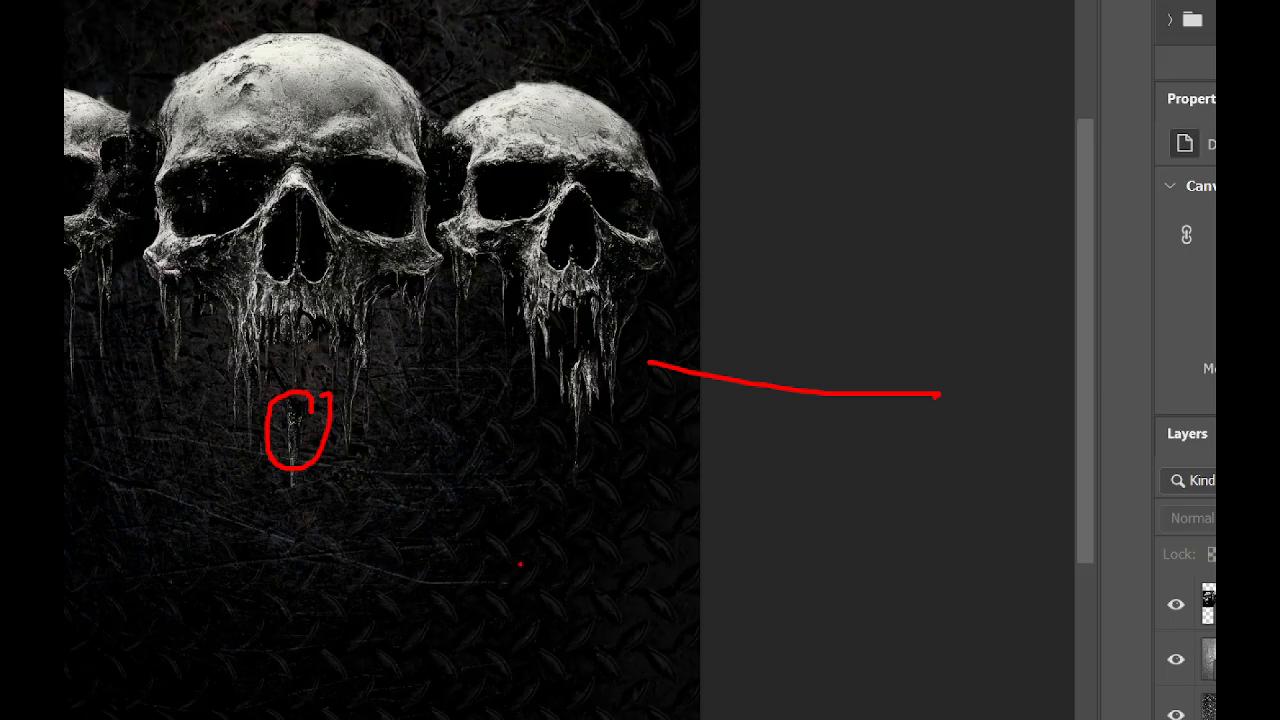
key(Escape)
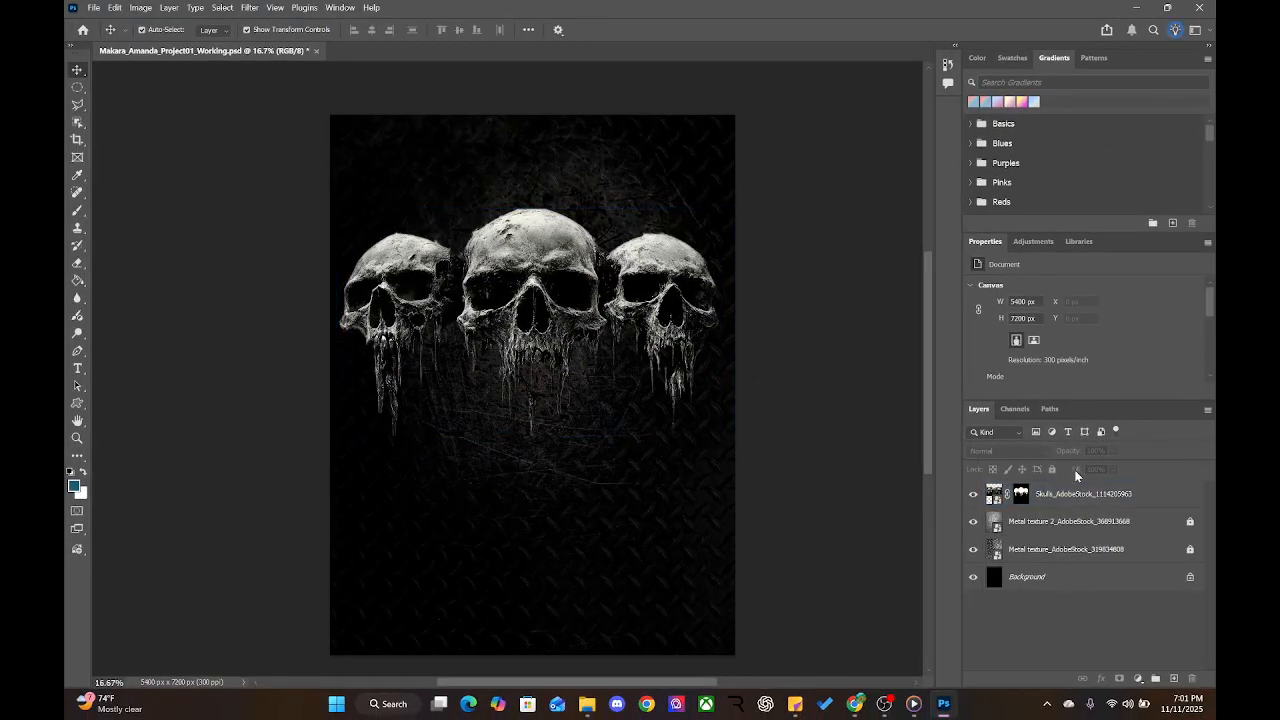
Bring up the skulls layer's context menu, dismissing an accidental Artboard dialog
right_click(1049, 493)
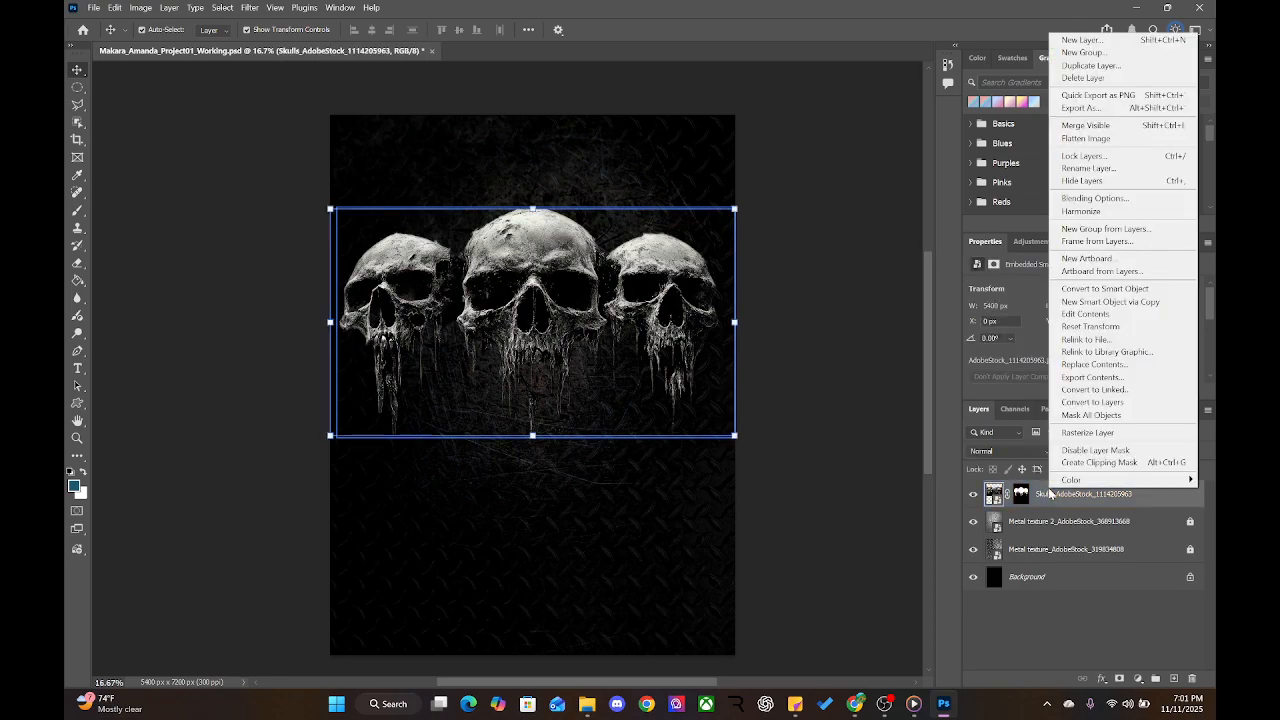
click(857, 406)
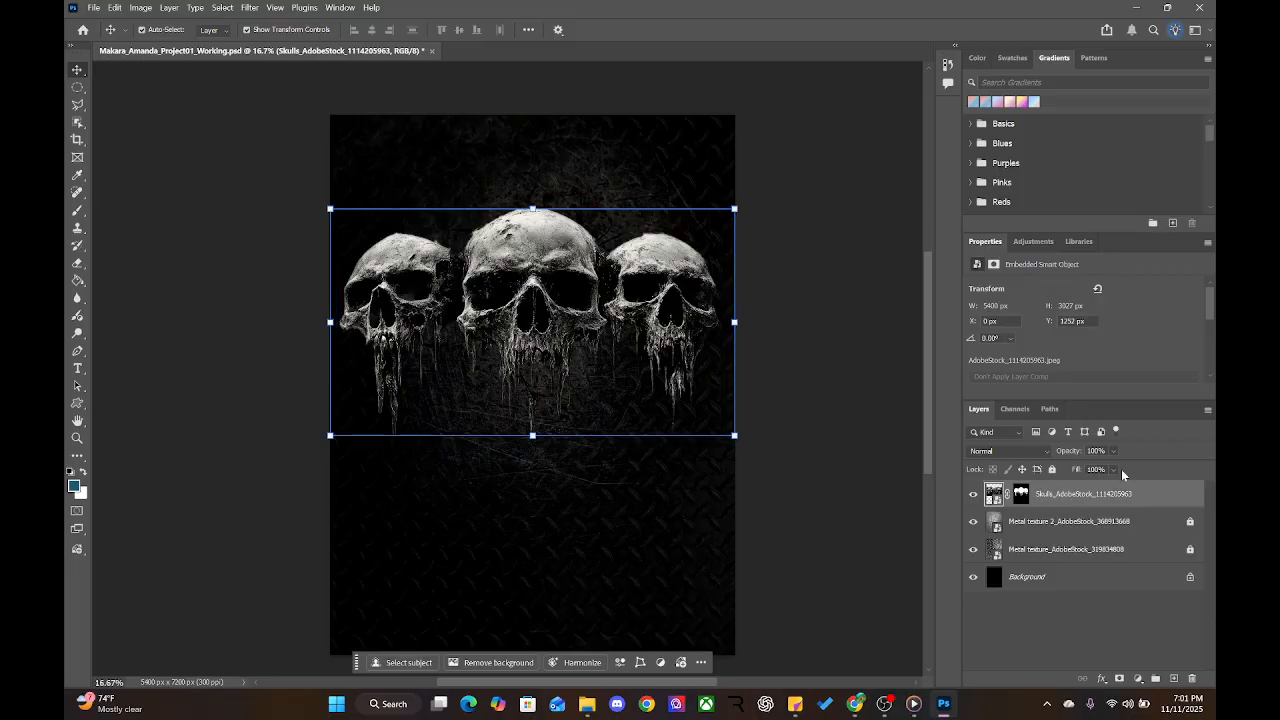
right_click(1048, 492)
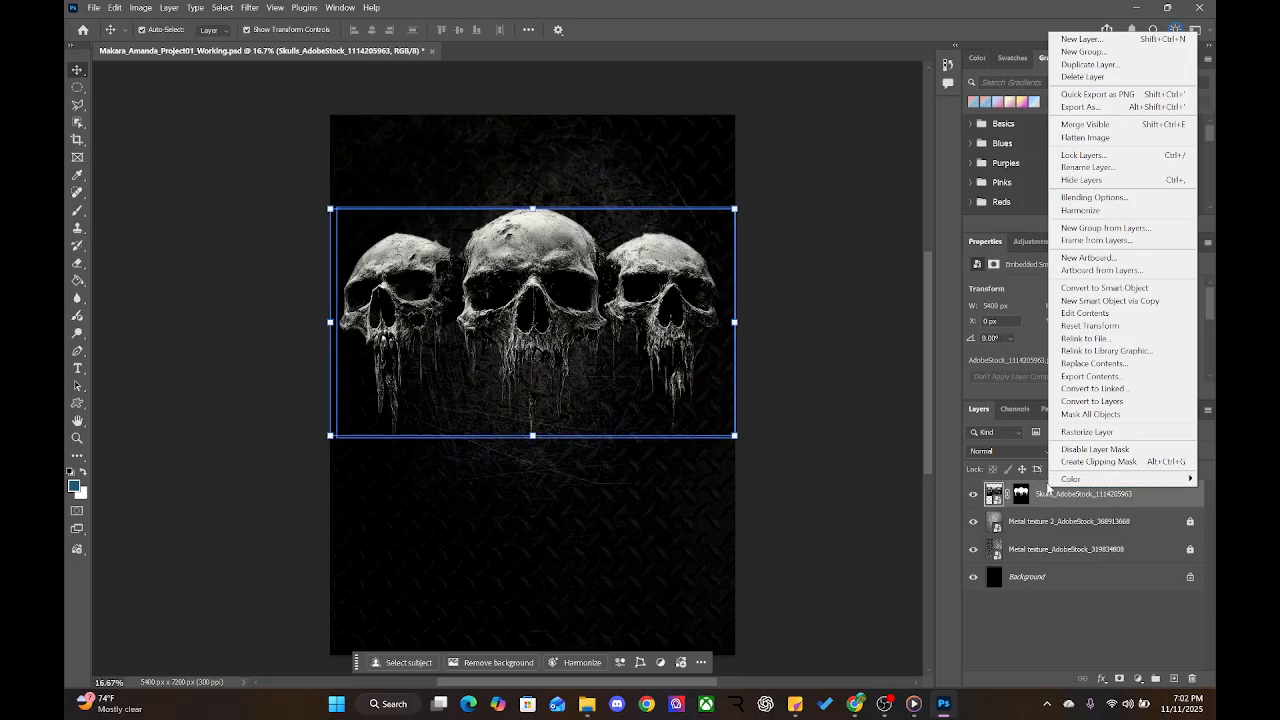
click(1043, 500)
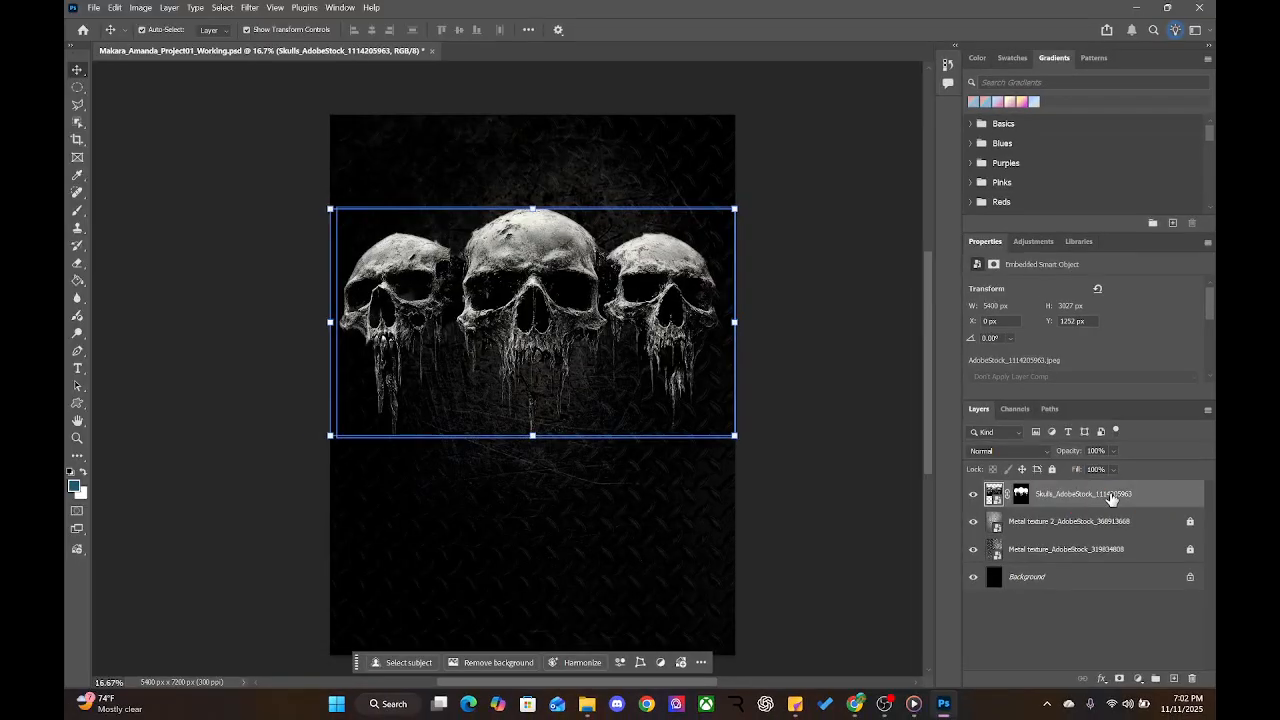
right_click(999, 486)
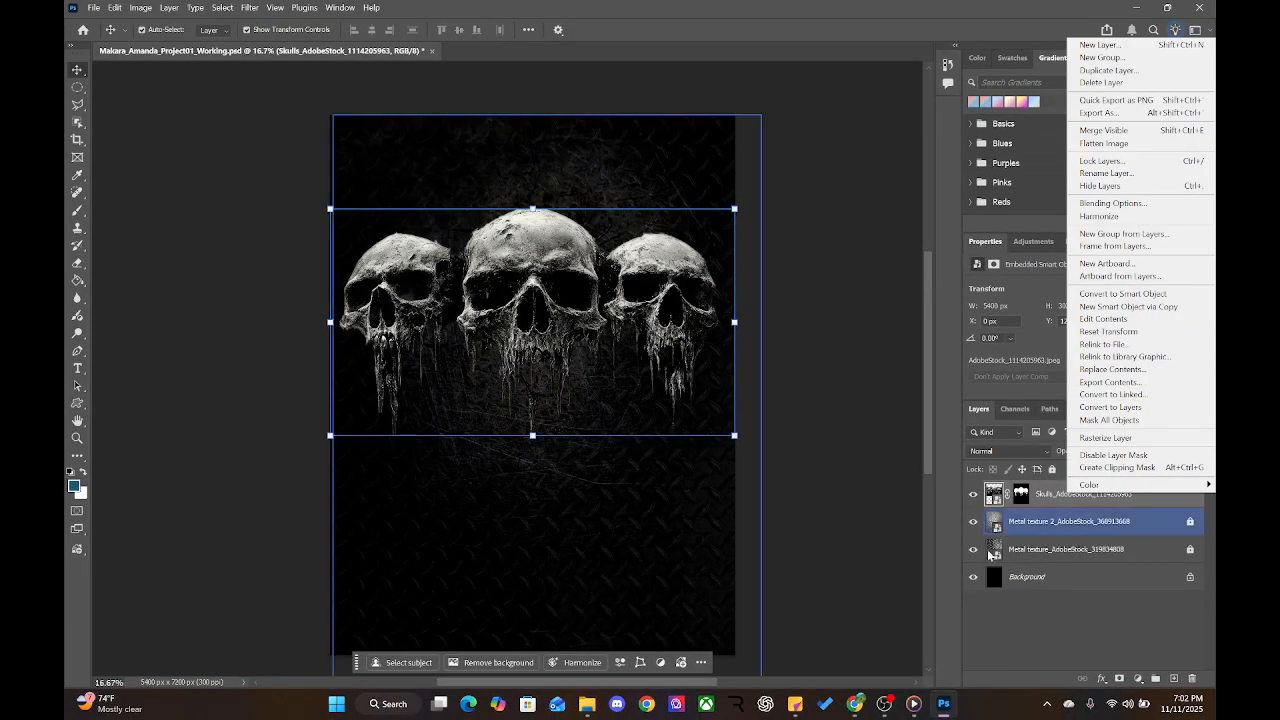
right_click(1043, 500)
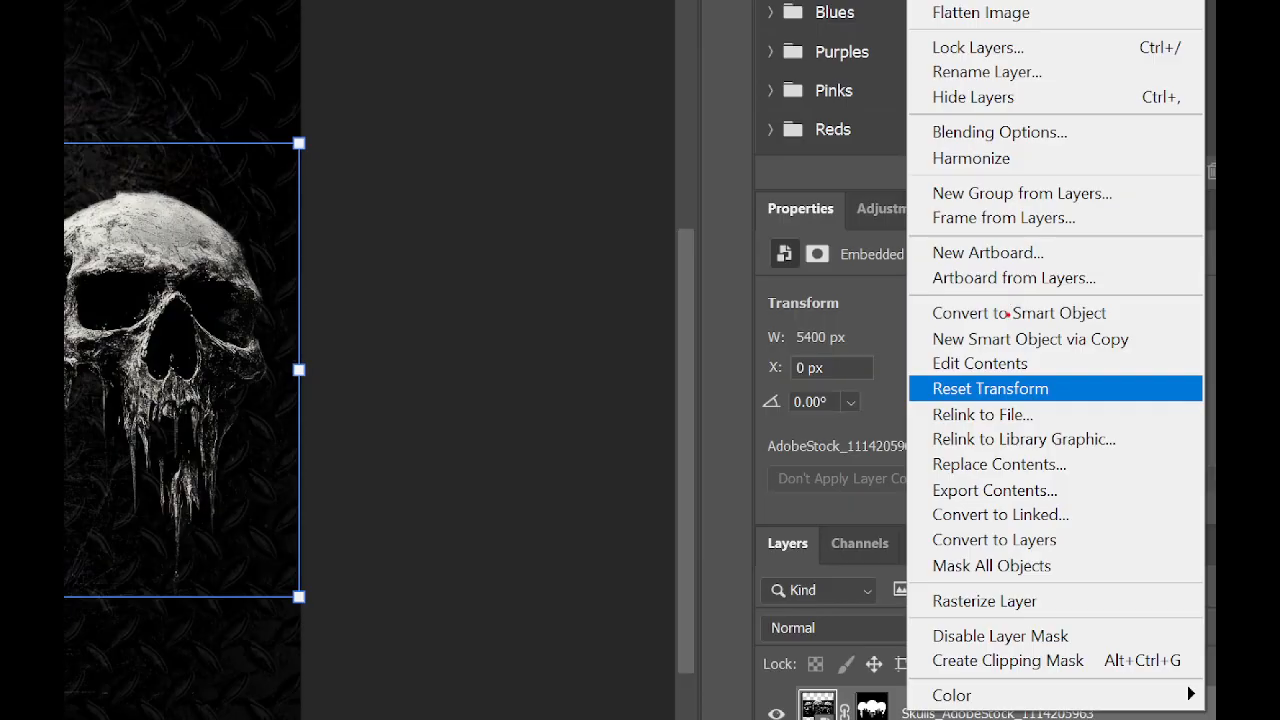
drag(1016, 314, 1089, 311)
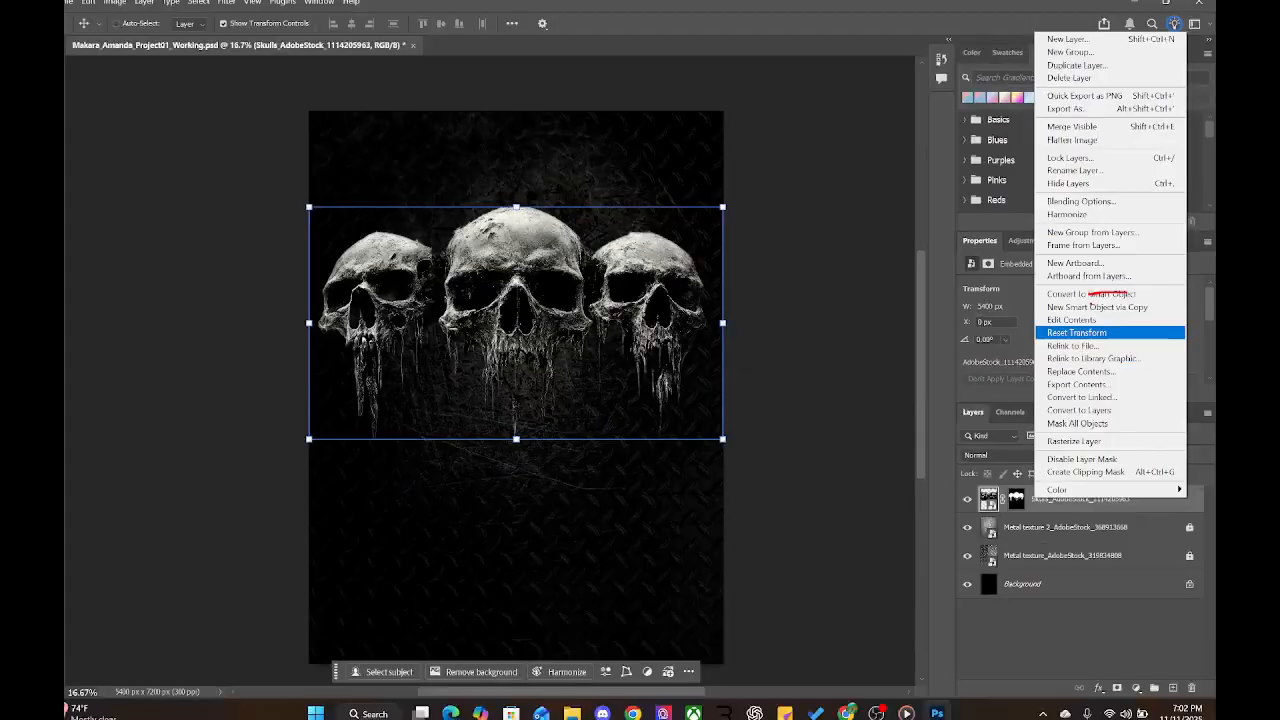
click(1014, 277)
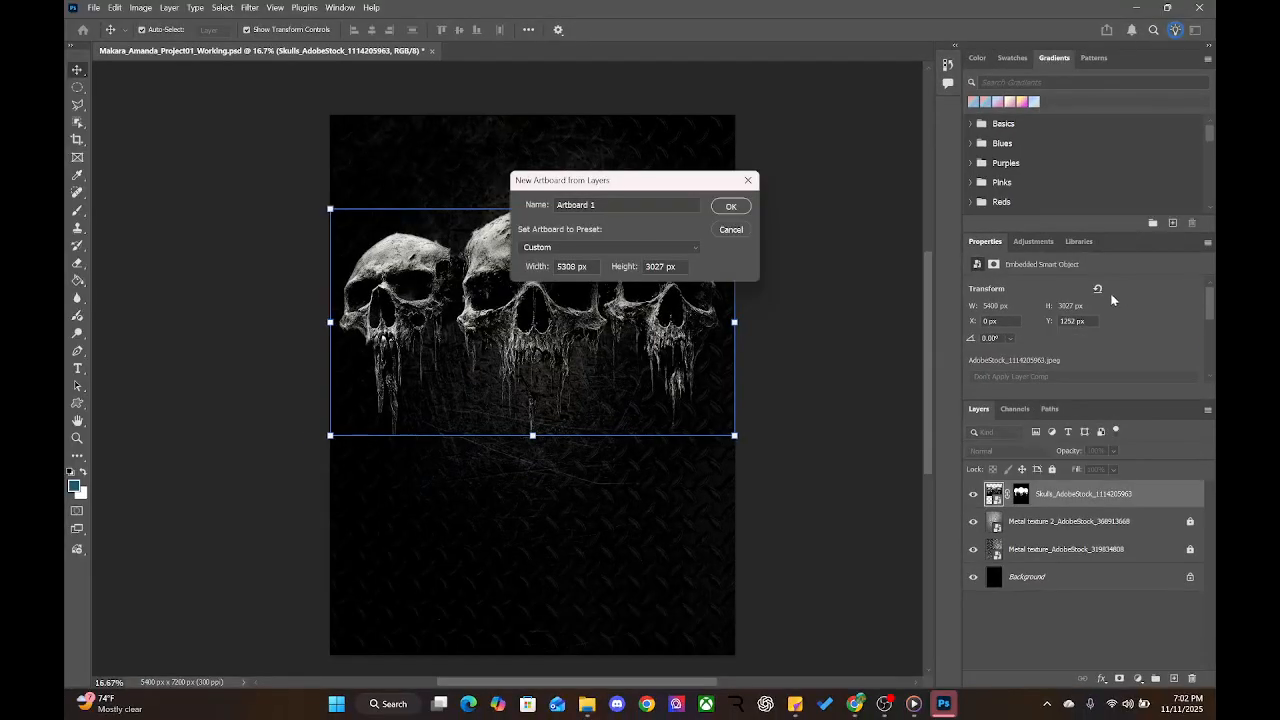
click(738, 233)
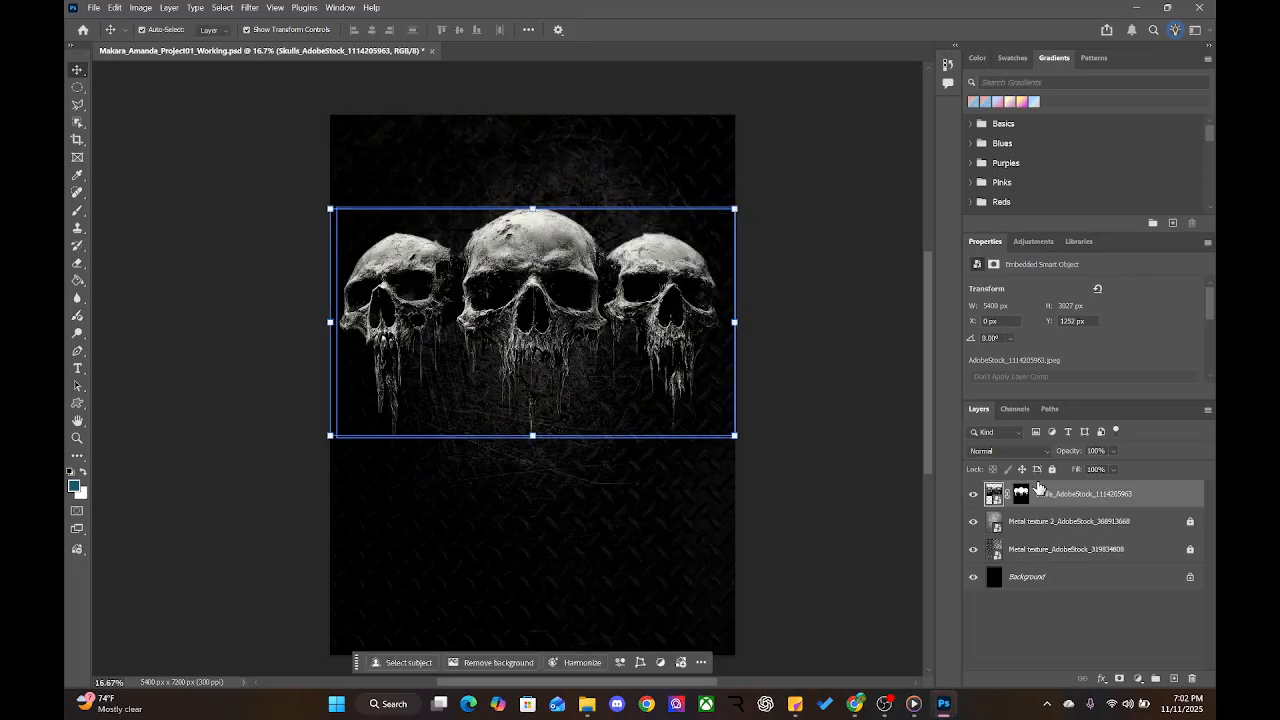
Convert the masked skulls layer to a smart object, redoing it after an accidental move
right_click(1040, 486)
click(1075, 282)
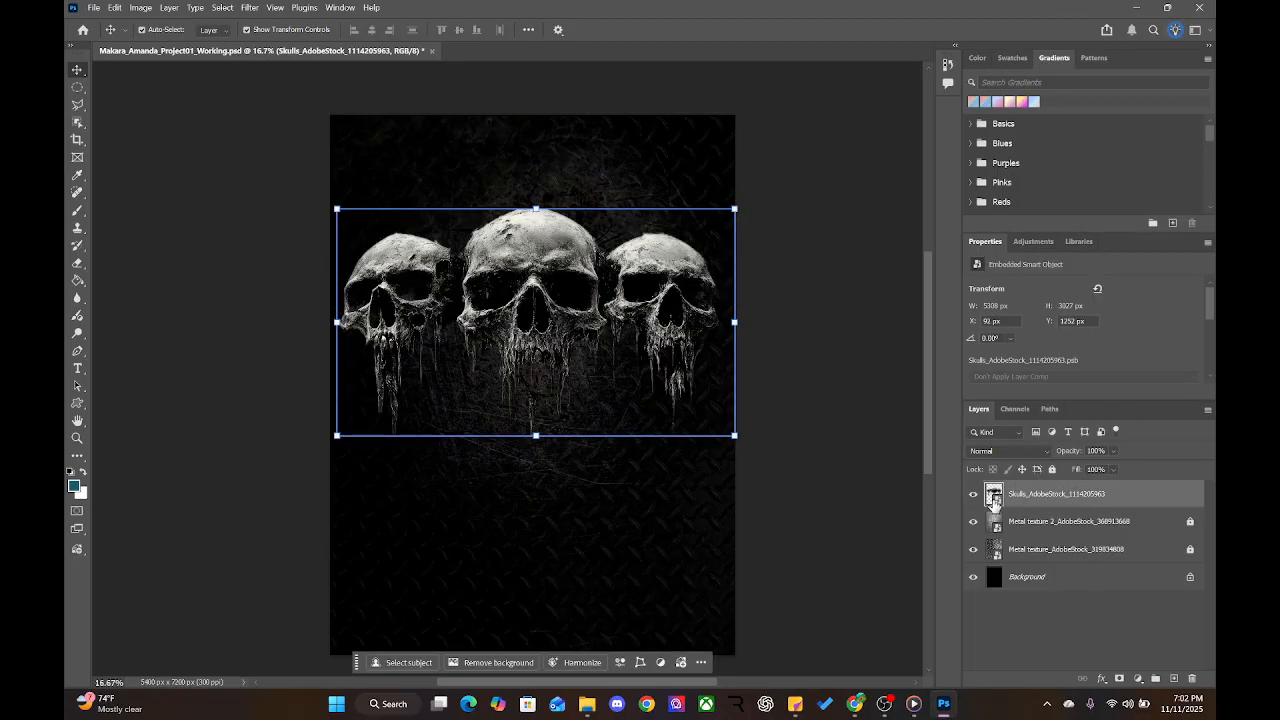
mouse_move(552, 254)
mouse_down()
mouse_move(578, 285)
mouse_move(560, 227)
mouse_move(549, 251)
mouse_up()
key(ctrl+z)
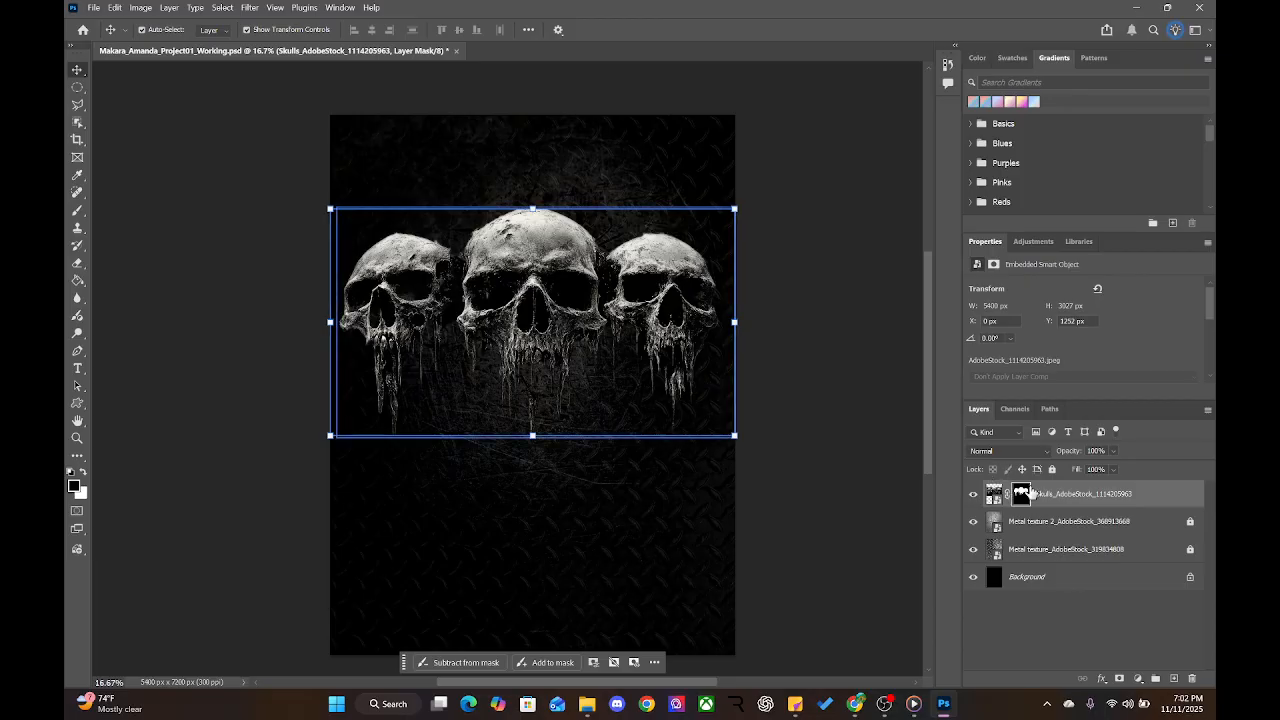
right_click(1045, 491)
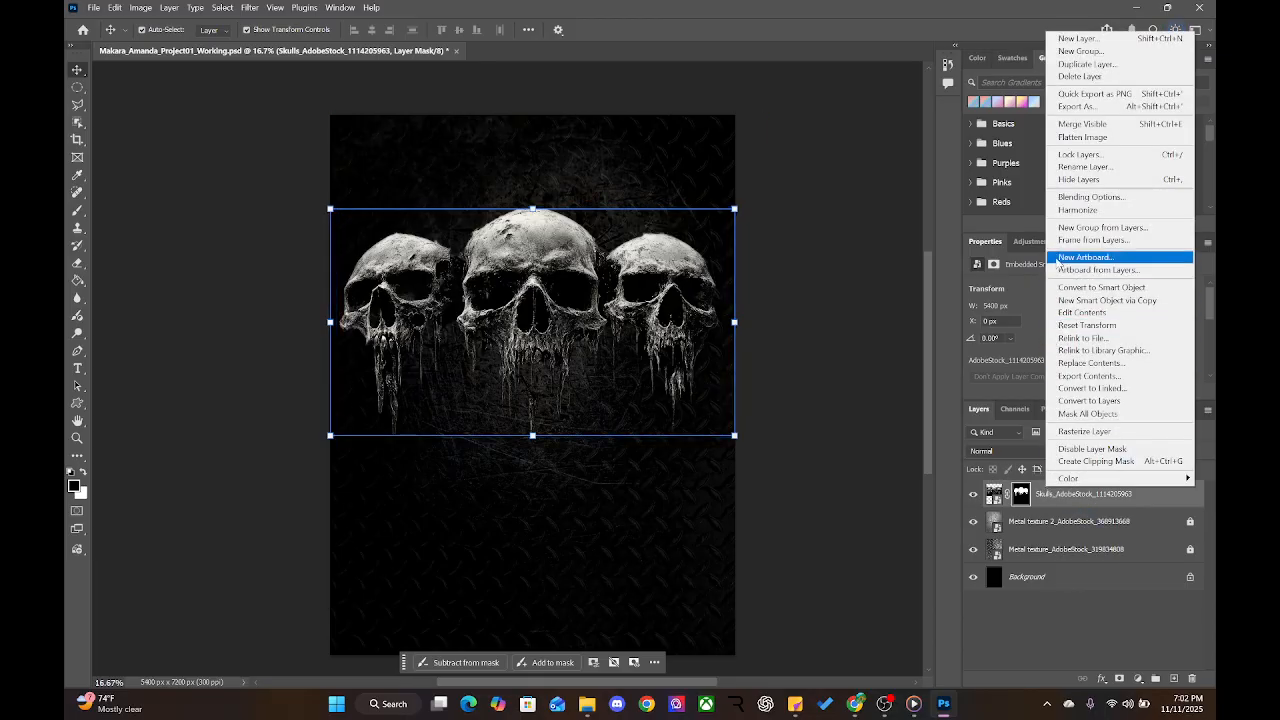
click(1060, 288)
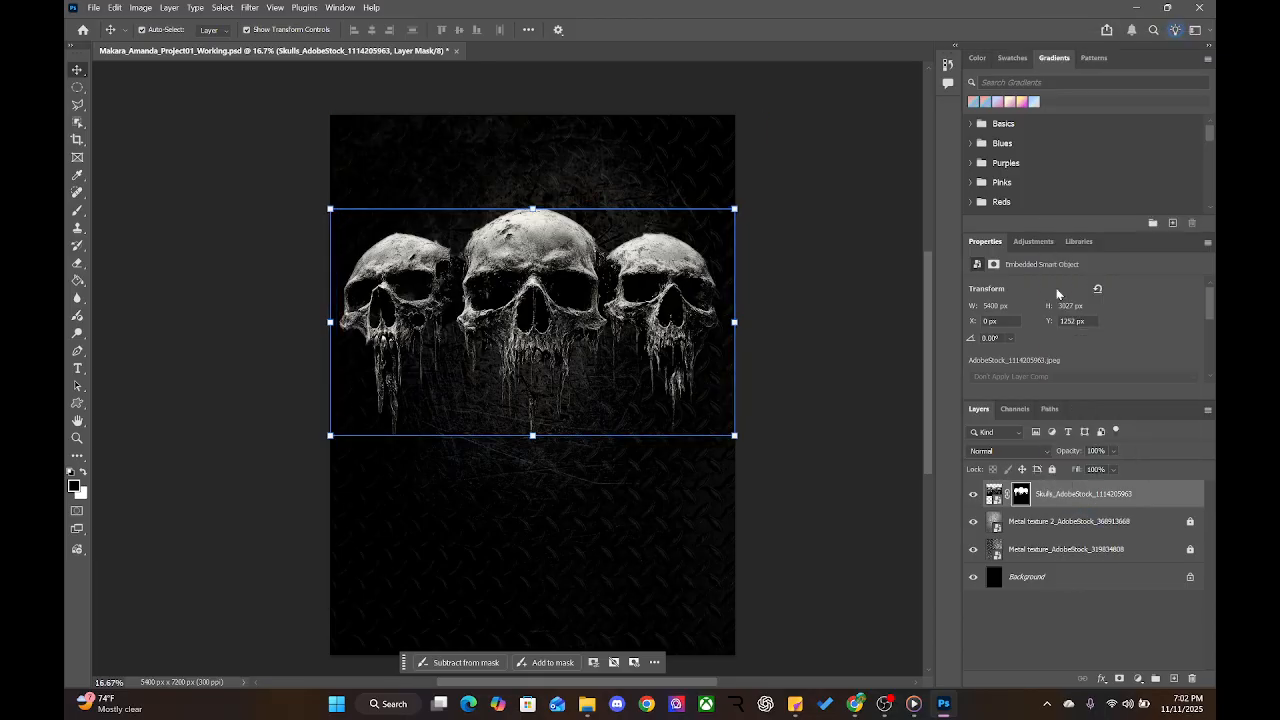
right_click(1030, 505)
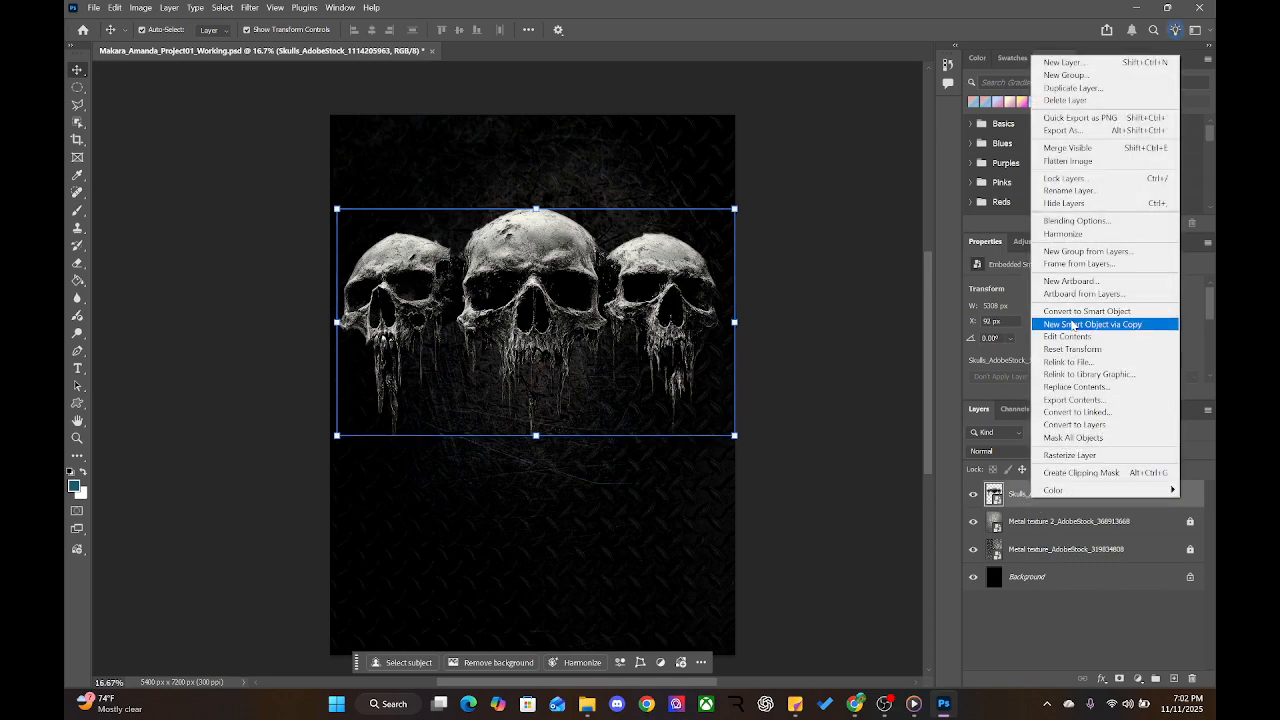
click(993, 497)
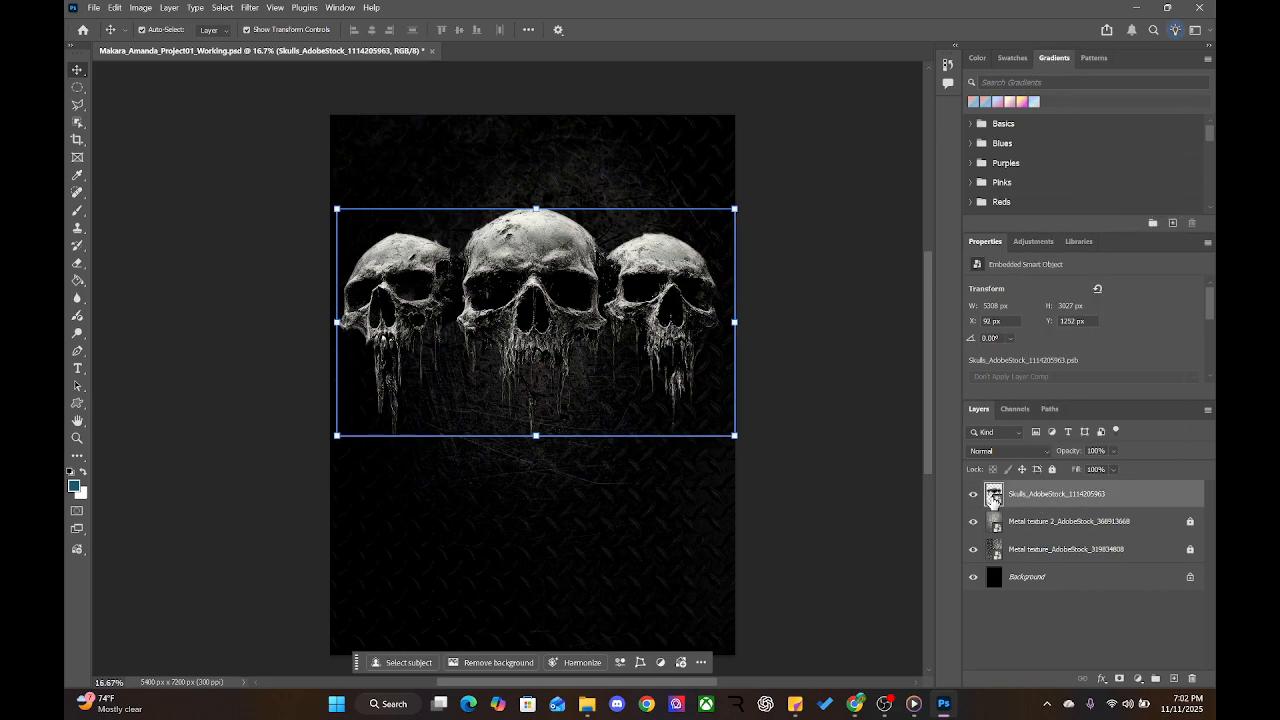
double_click(993, 497)
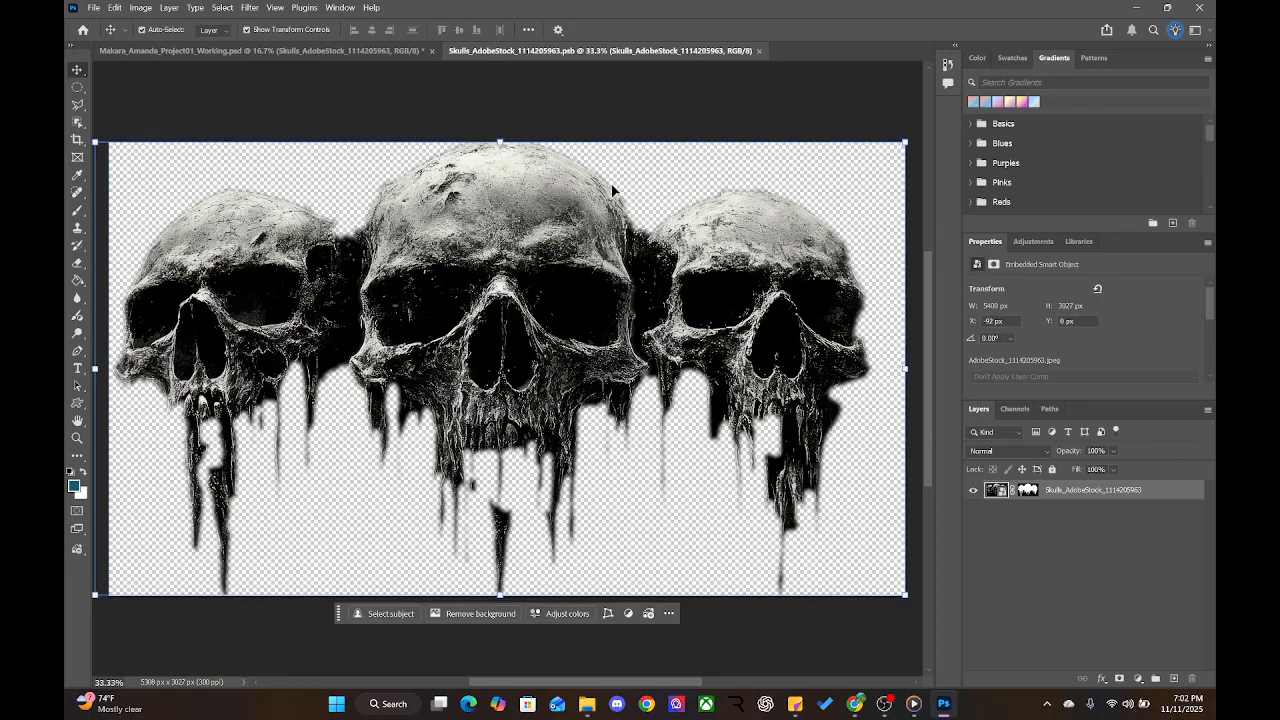
click(760, 50)
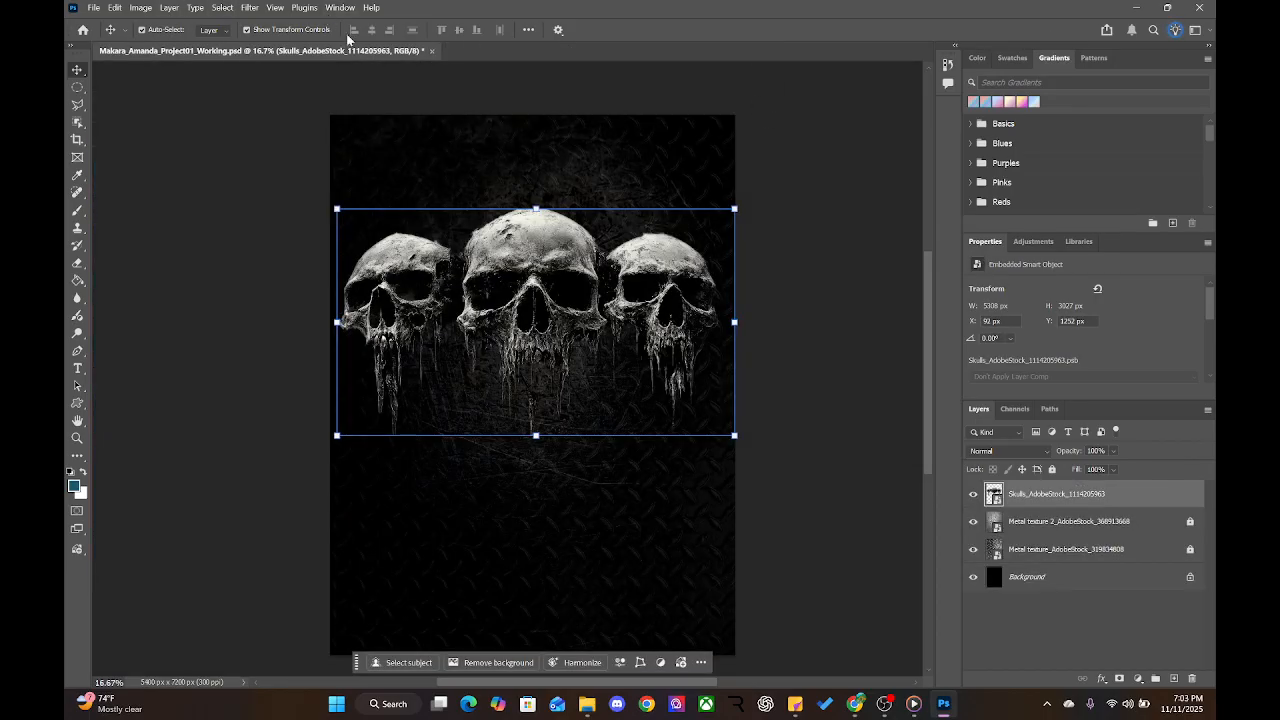
double_click(1031, 493)
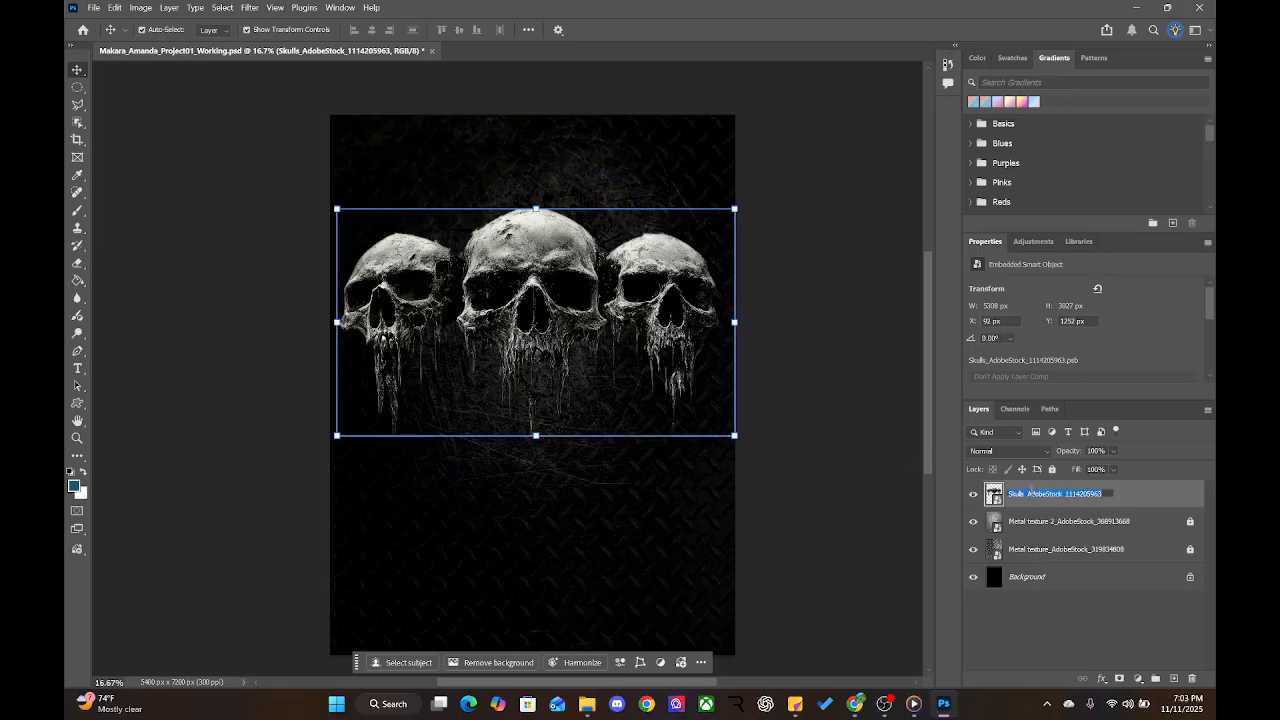
double_click(993, 494)
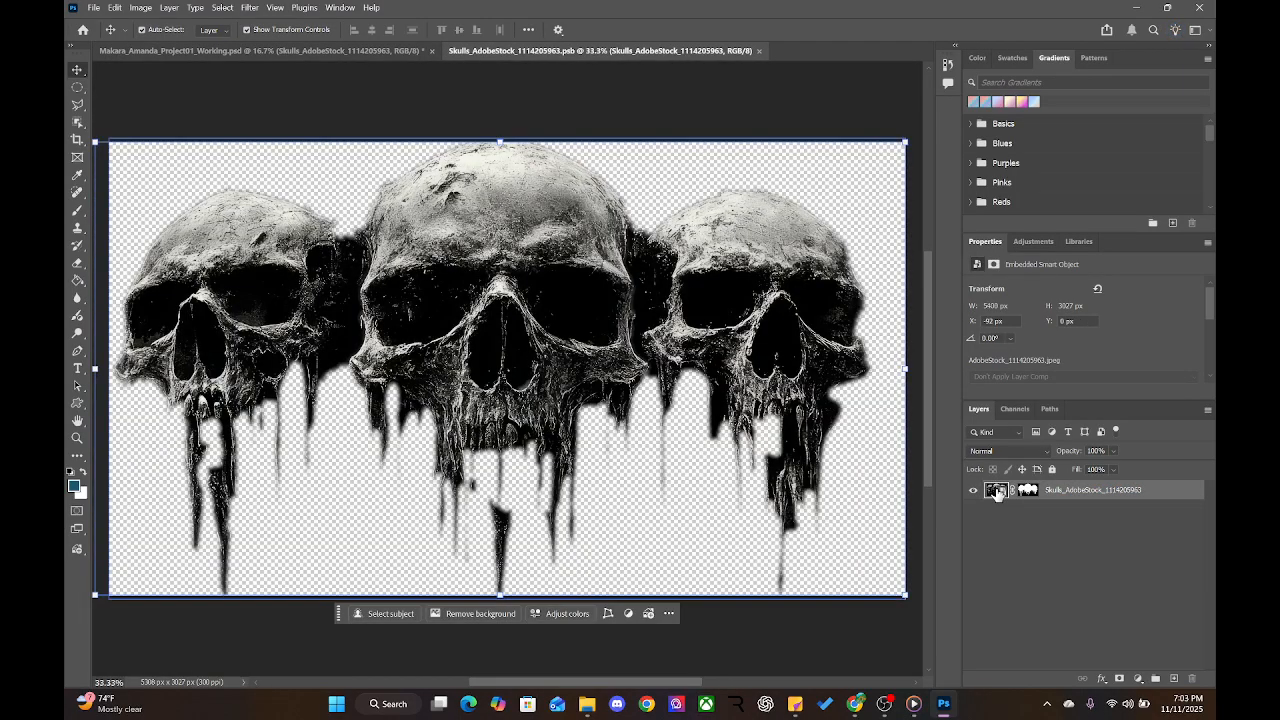
click(420, 50)
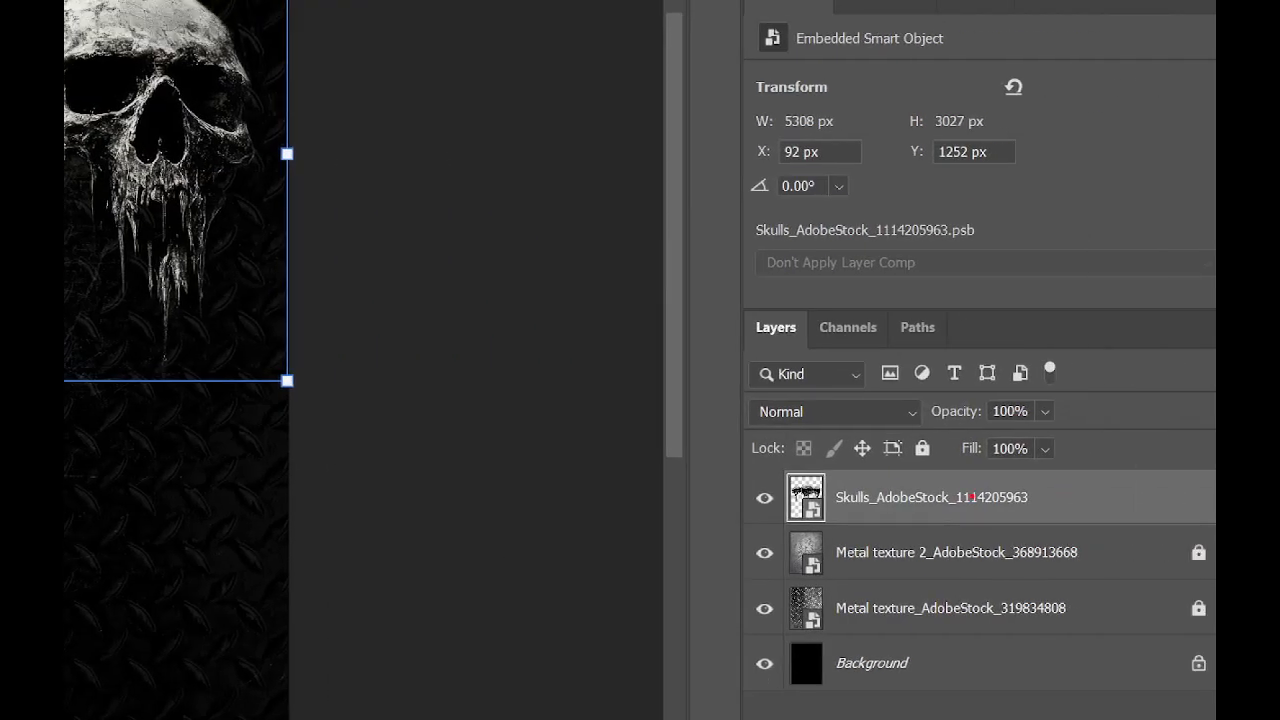
drag(972, 496, 999, 486)
drag(797, 487, 826, 483)
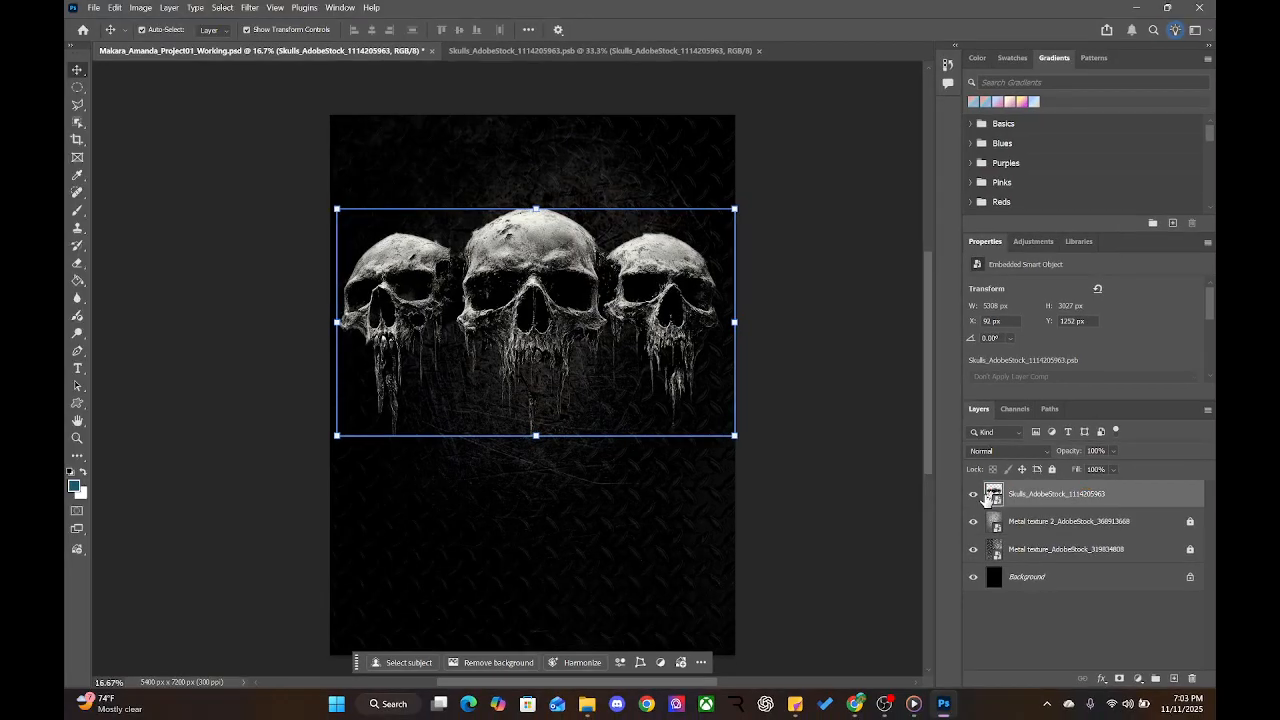
double_click(988, 497)
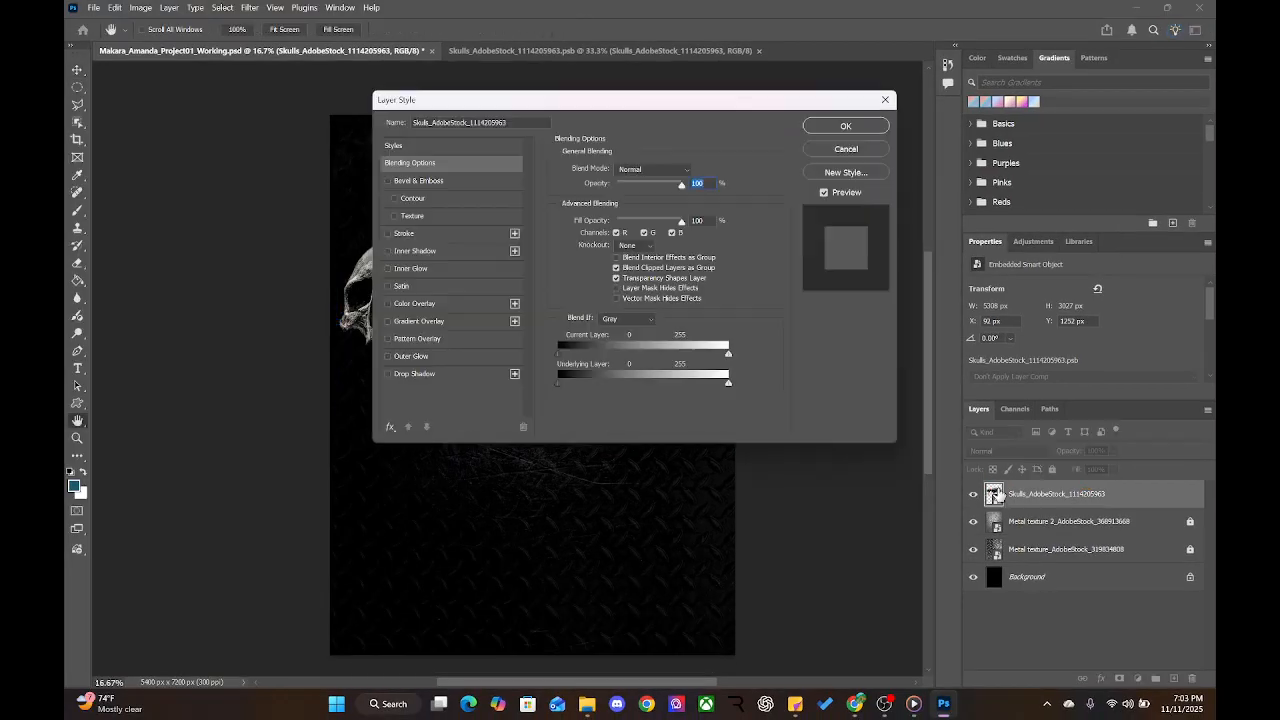
click(846, 149)
key(v)
double_click(738, 291)
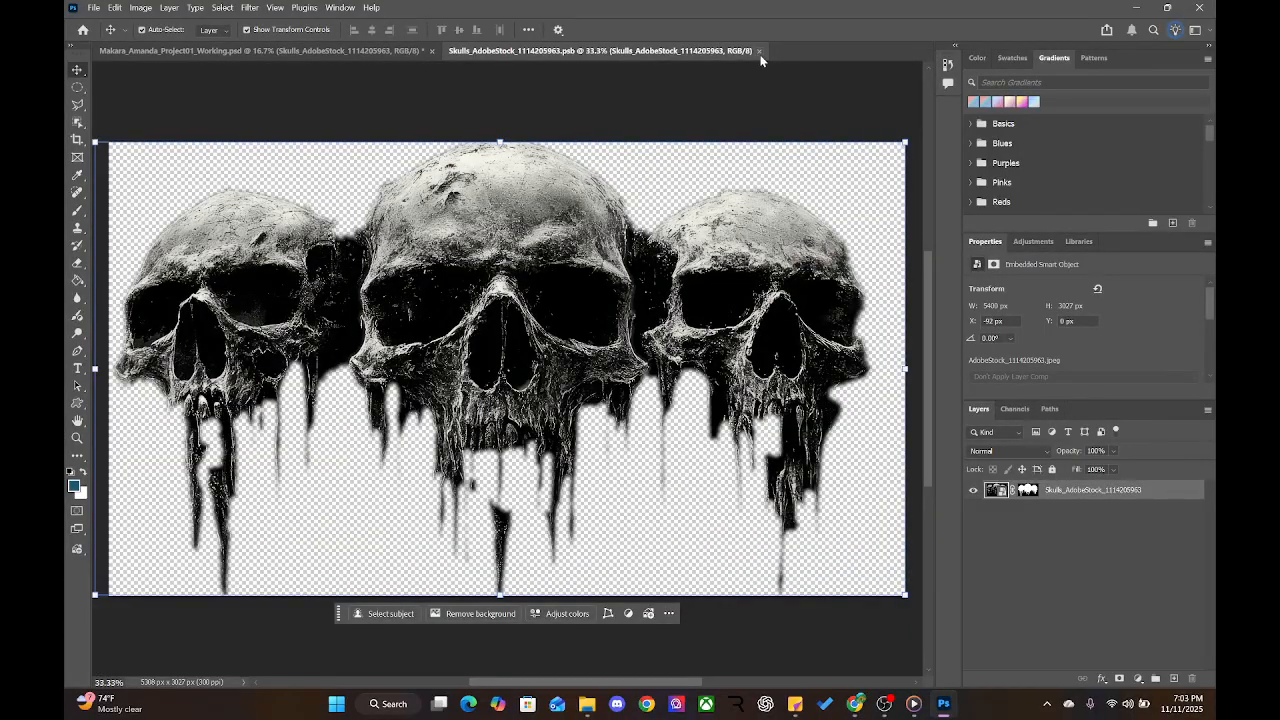
click(759, 50)
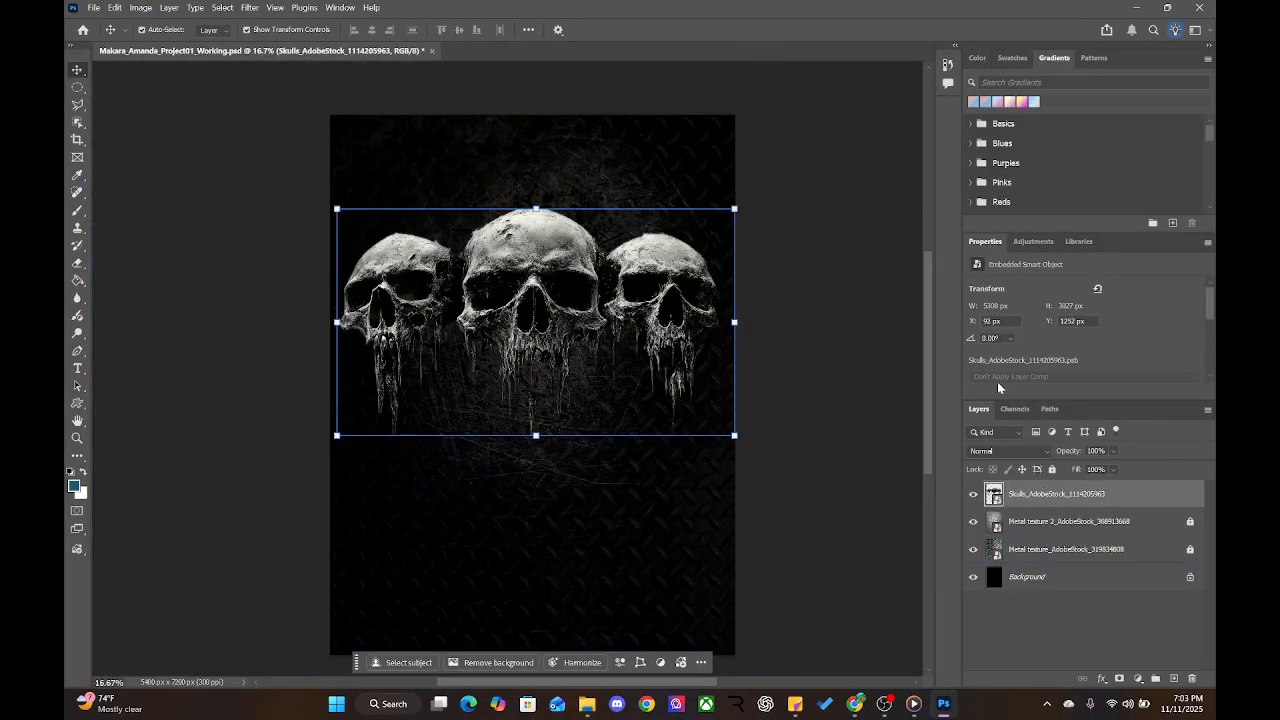
Select the Metal texture 2 layer and hide the Skulls smart object layer
right_click(1028, 497)
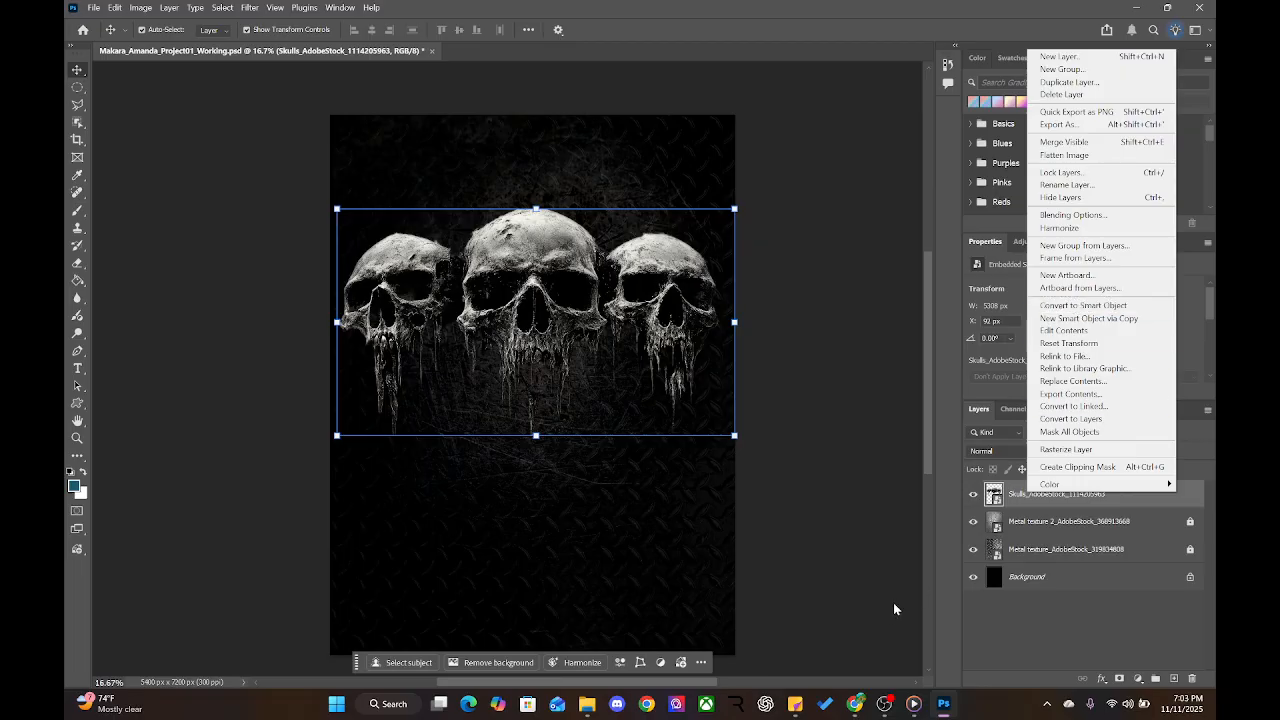
click(1073, 646)
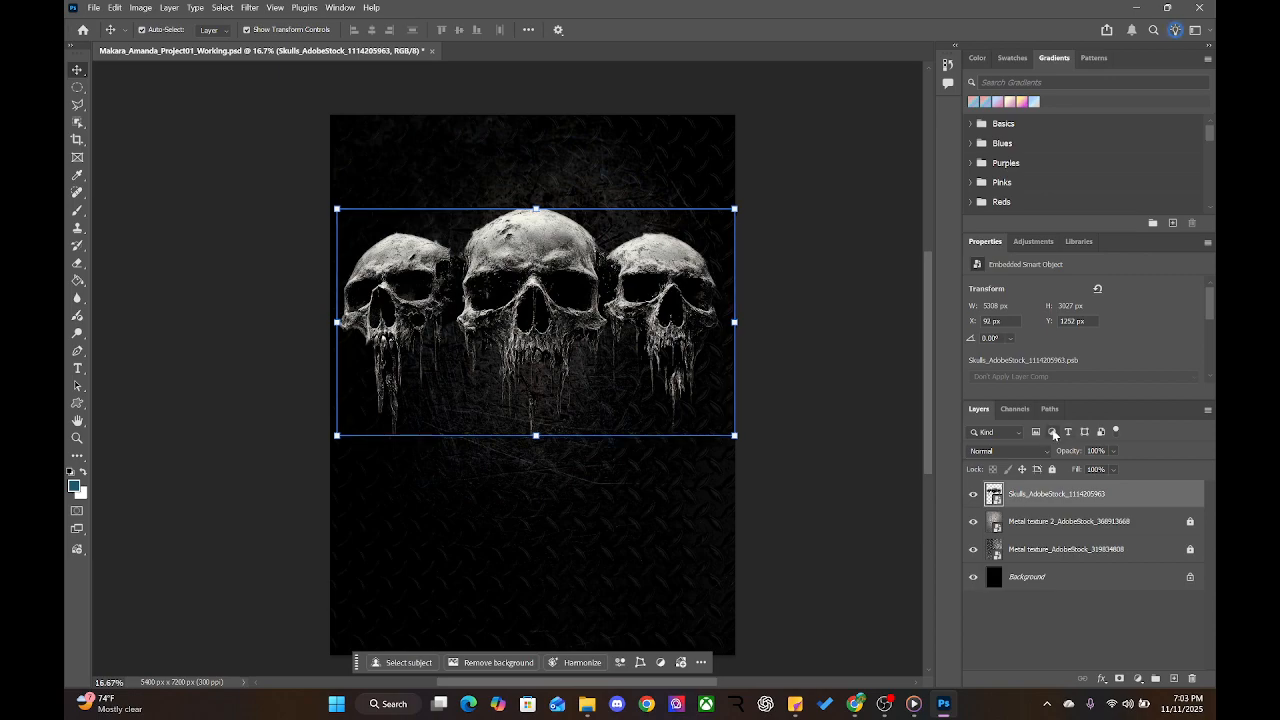
click(1038, 527)
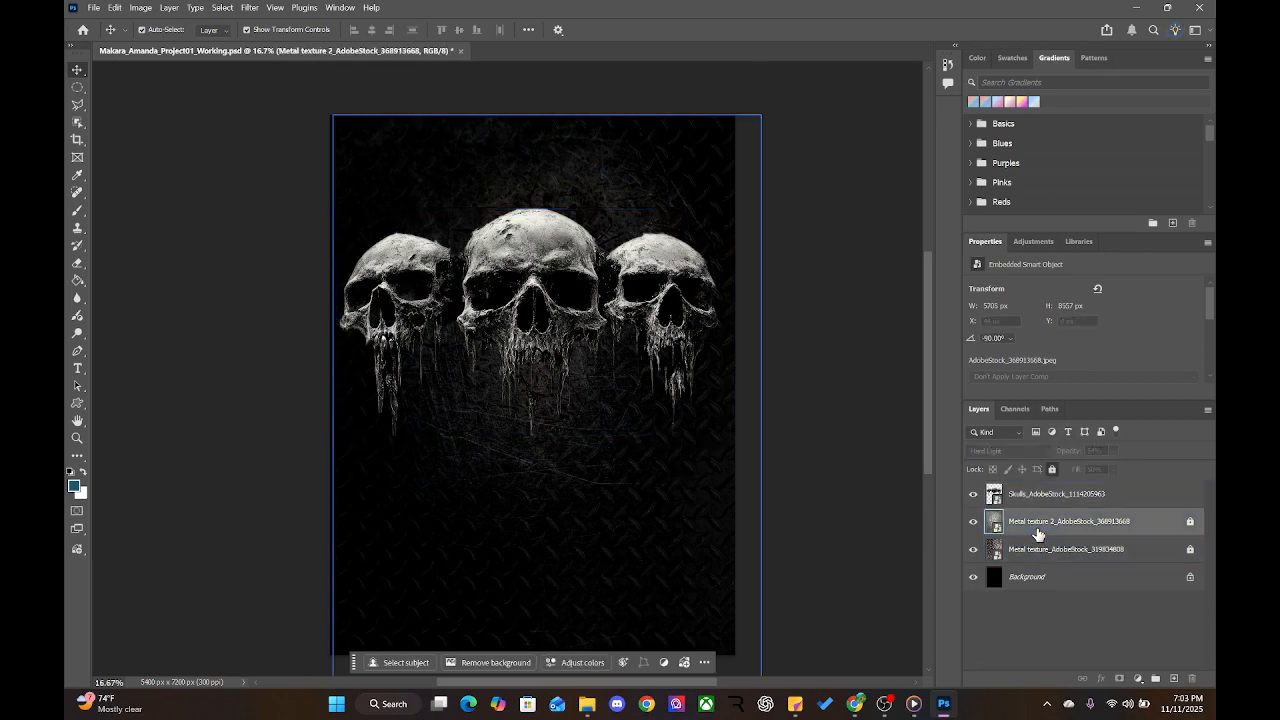
click(973, 494)
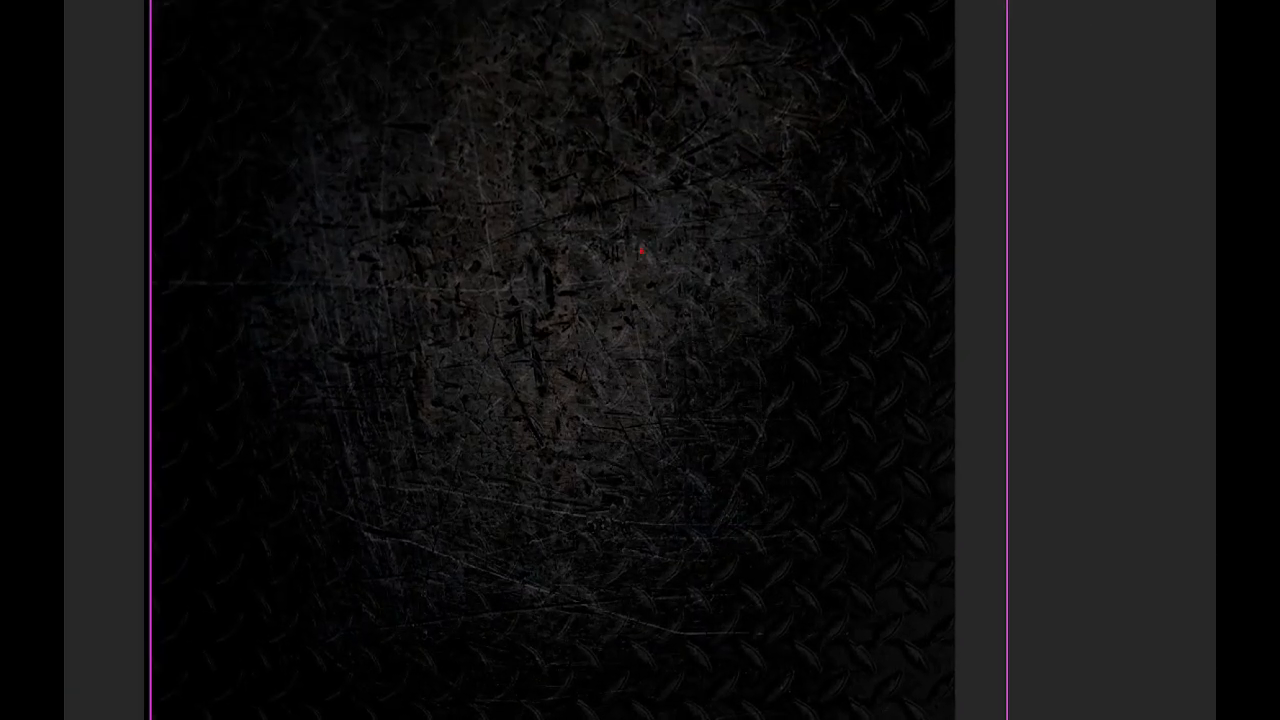
mouse_move(641, 250)
mouse_down()
mouse_move(512, 310)
mouse_move(658, 323)
mouse_move(567, 268)
mouse_up()
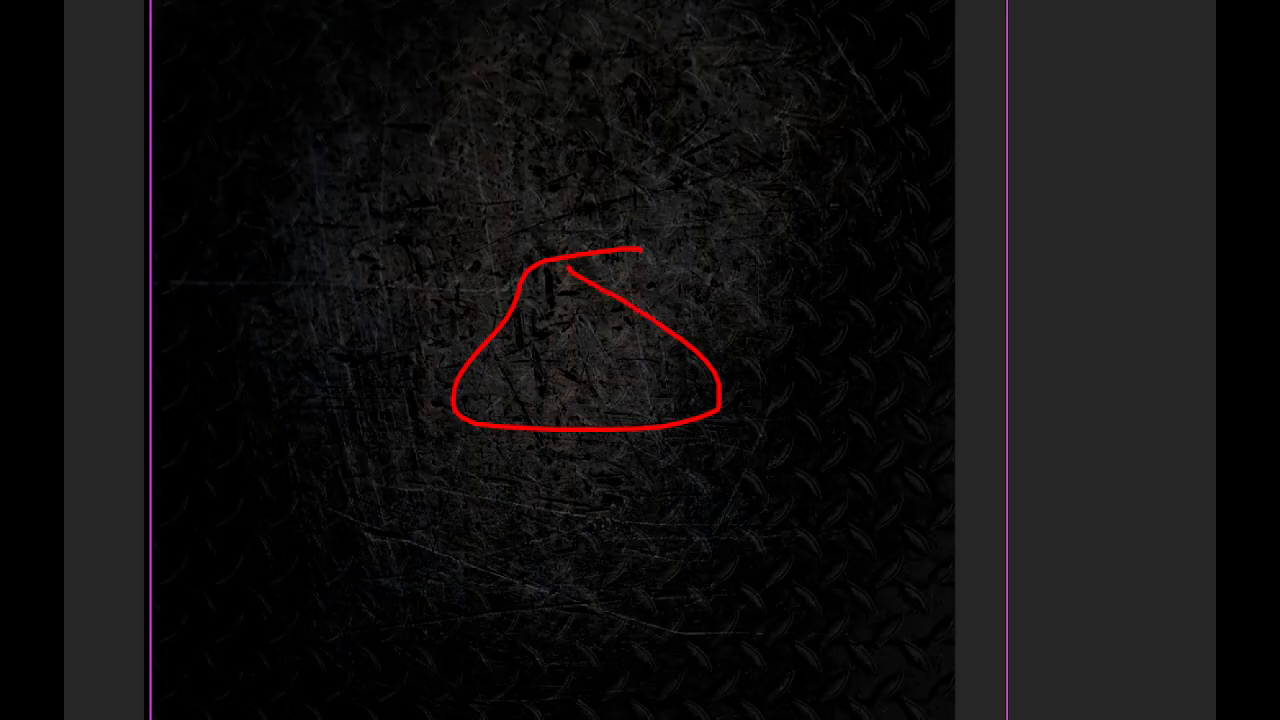
key(Escape)
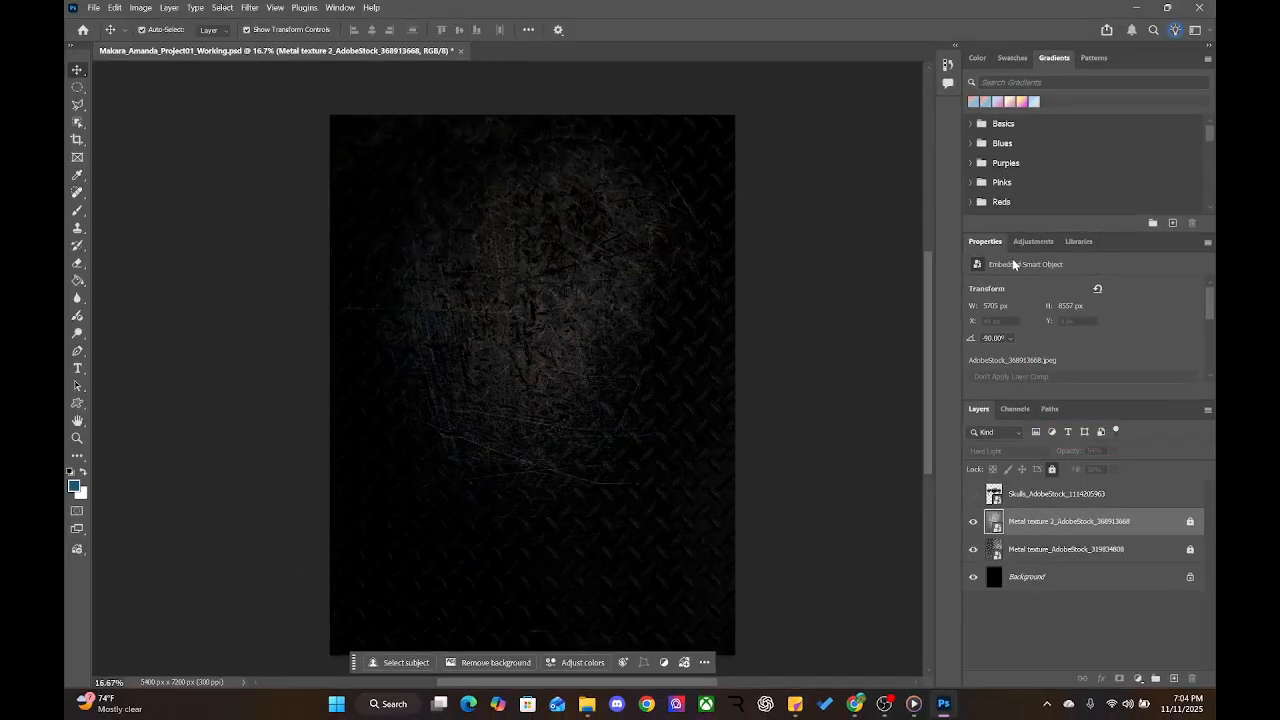
click(1030, 243)
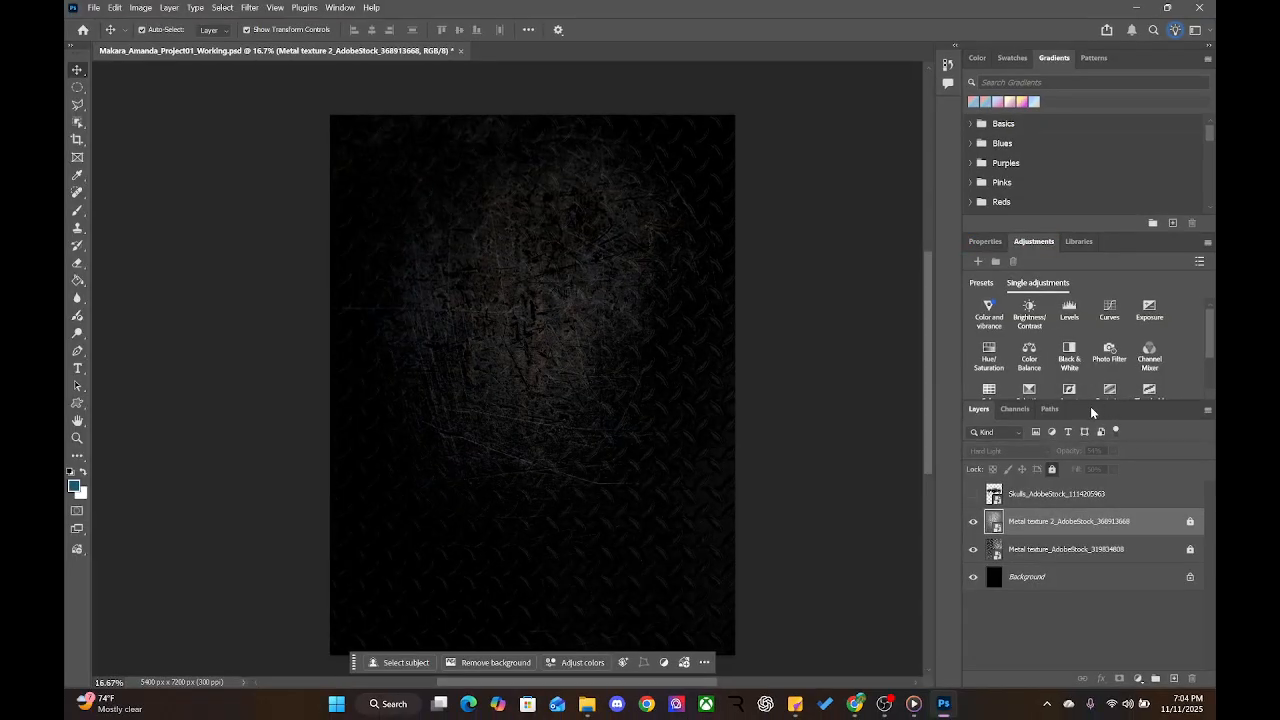
Try an Invert adjustment on Metal texture 2, undo it, and browse Single adjustments
click(1072, 392)
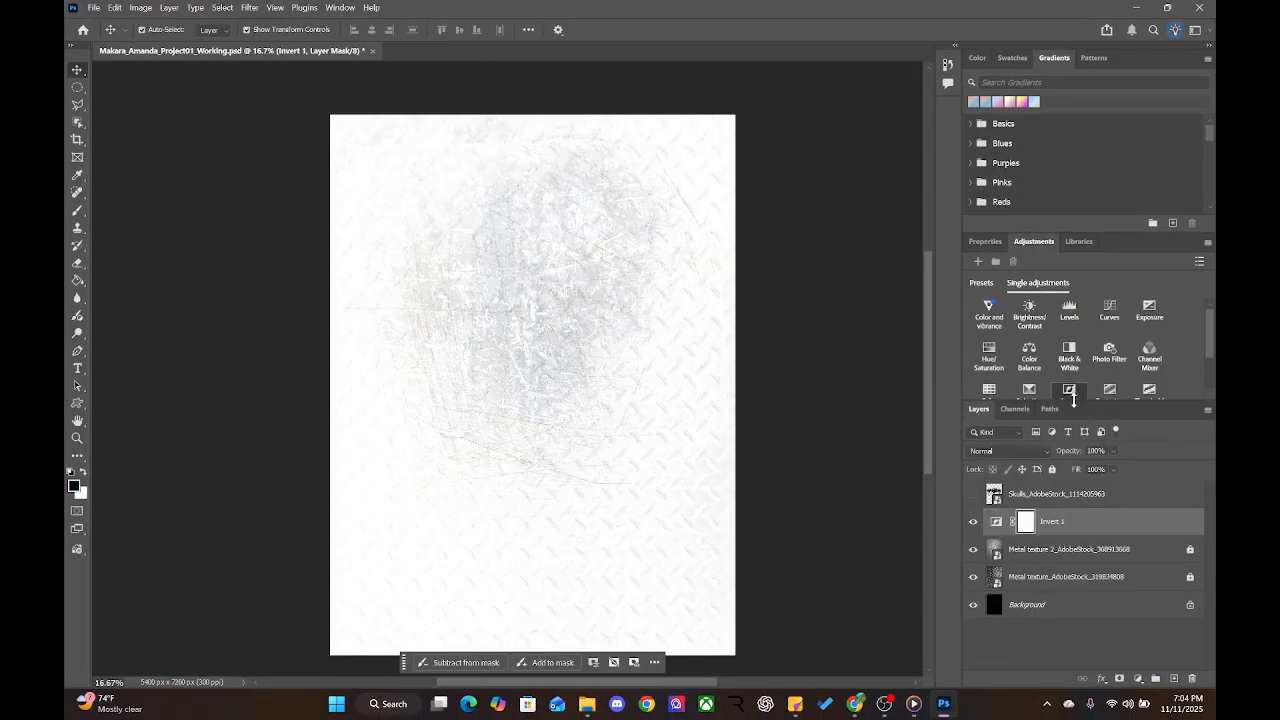
key(ctrl+z)
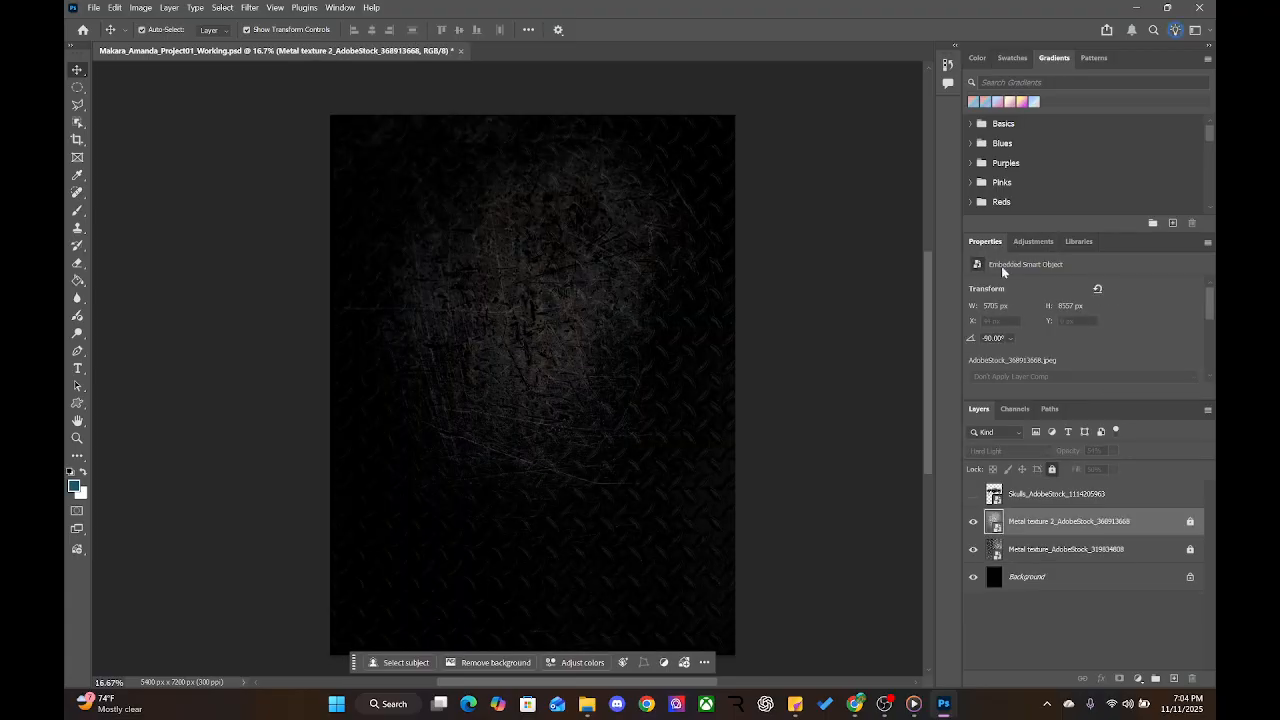
click(1034, 242)
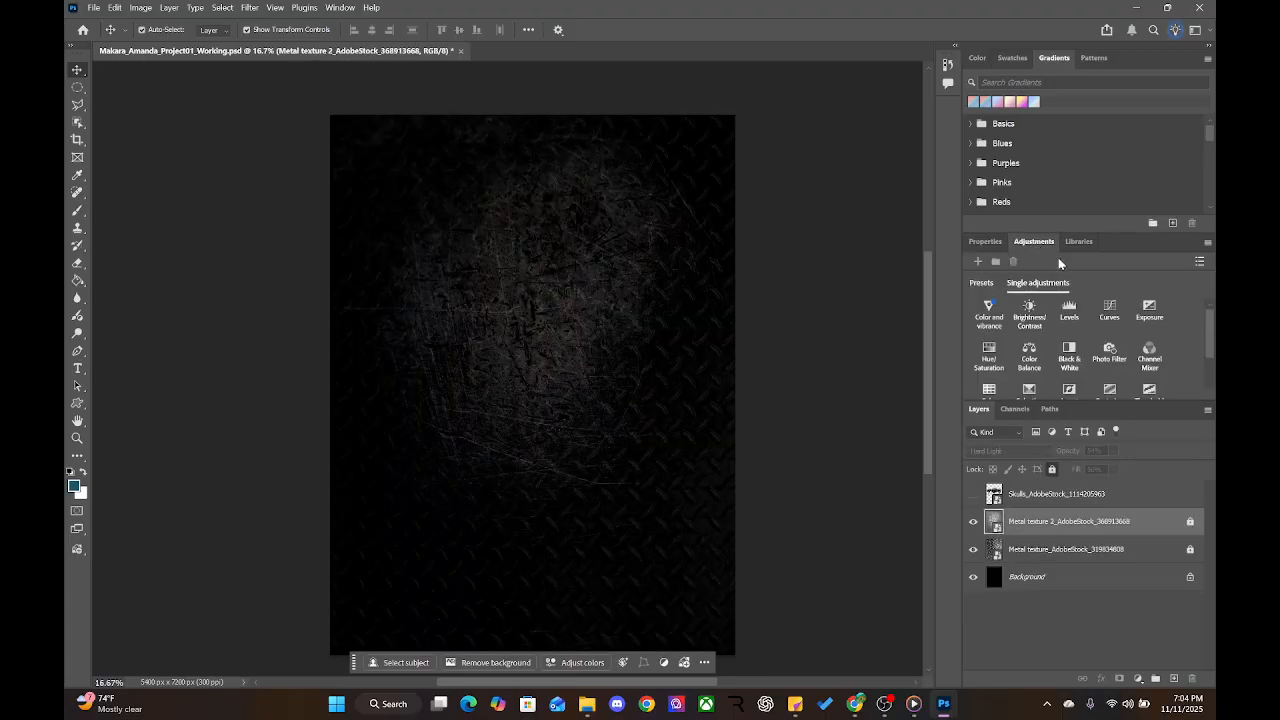
mouse_move(1210, 318)
mouse_down()
mouse_move(1204, 349)
mouse_move(1196, 314)
mouse_up()
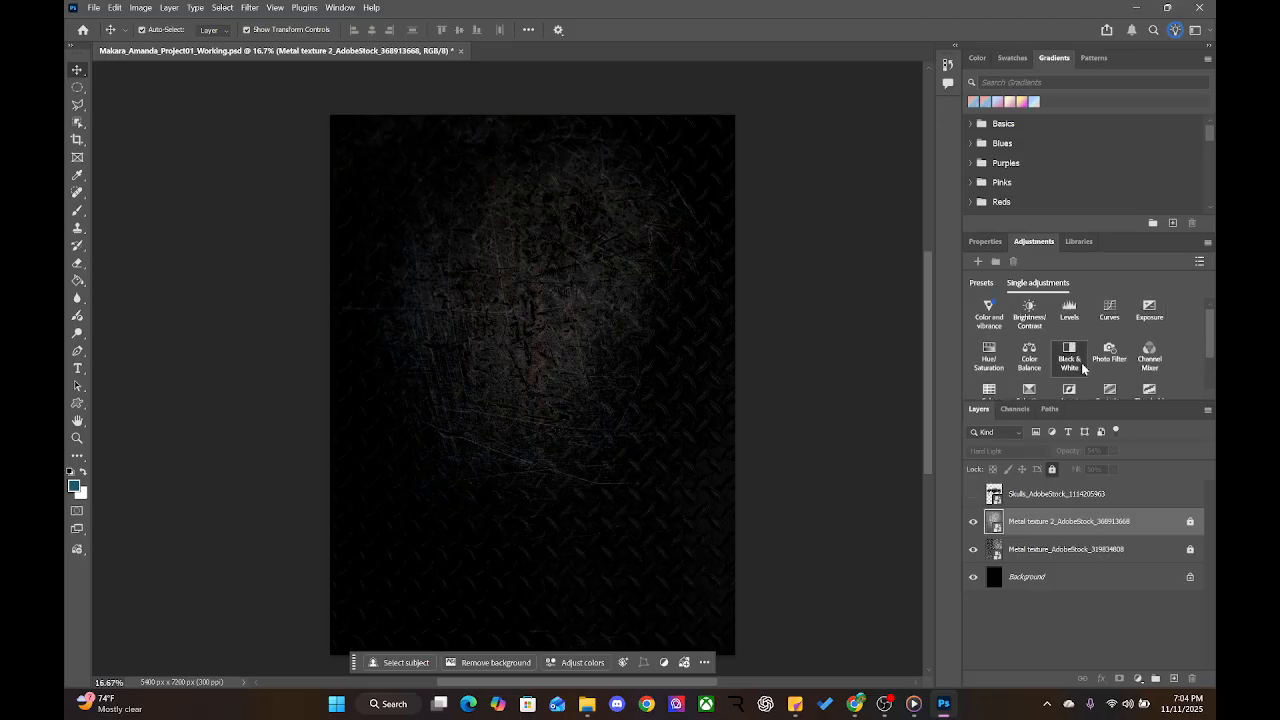
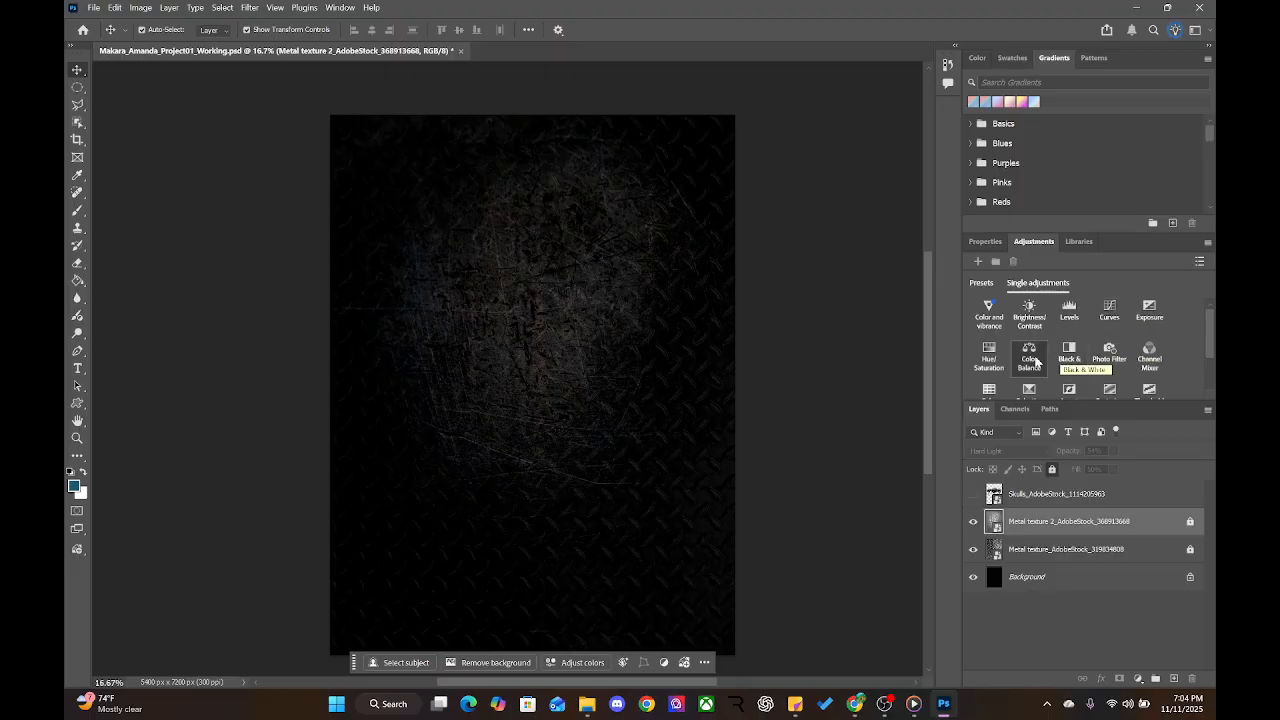
Browse the ready-made adjustment presets, then return to the individual adjustment types
scroll(1049, 345, down, 2)
scroll(1049, 345, up, 2)
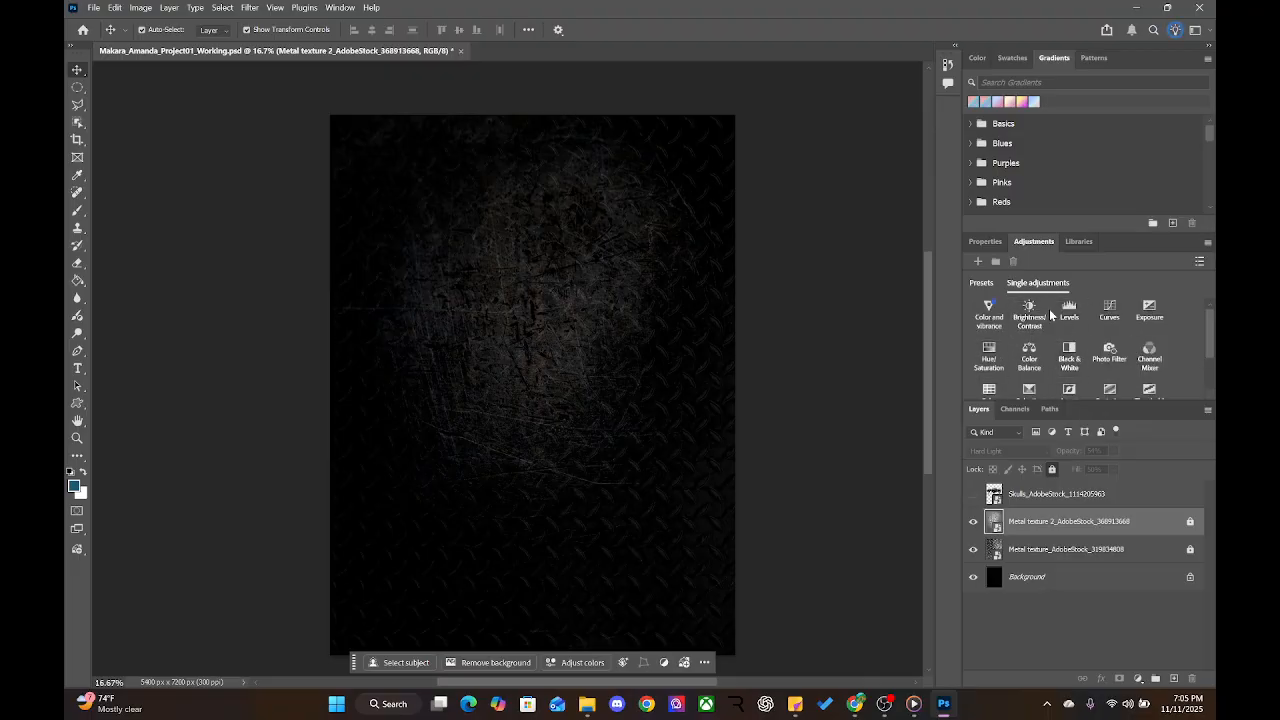
click(981, 283)
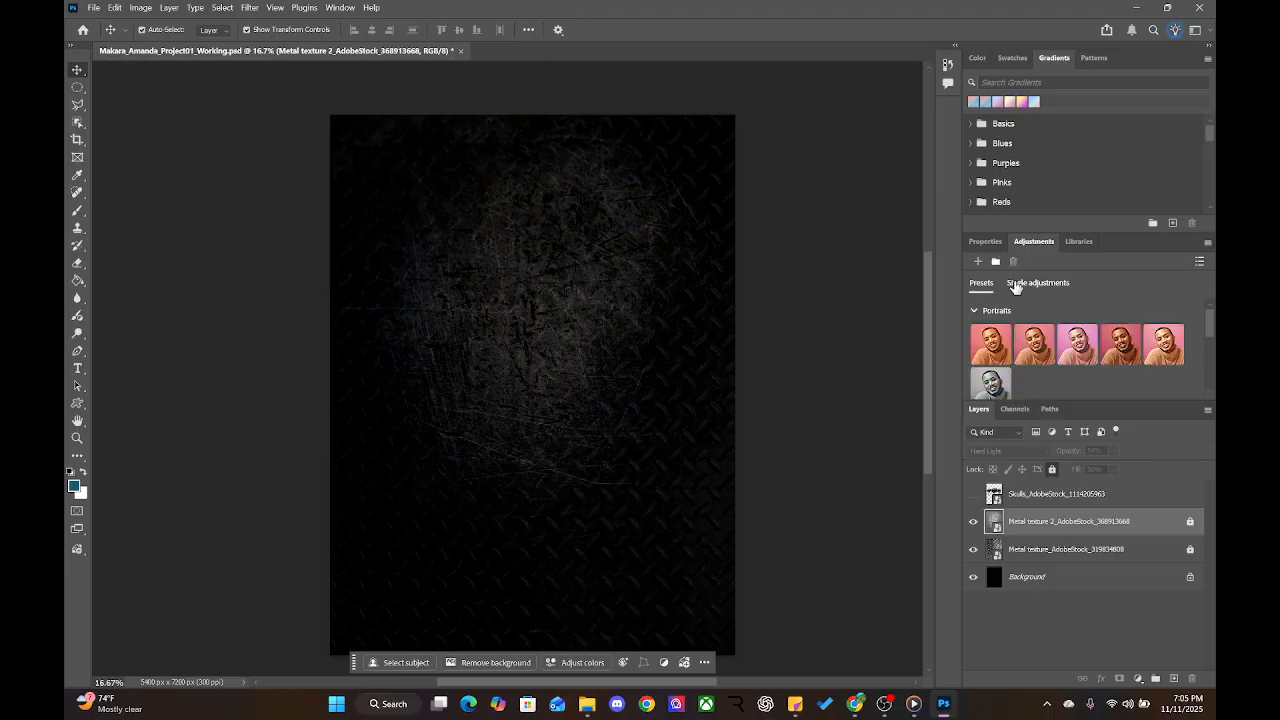
scroll(1032, 354, down, 2)
scroll(1032, 354, down, 2)
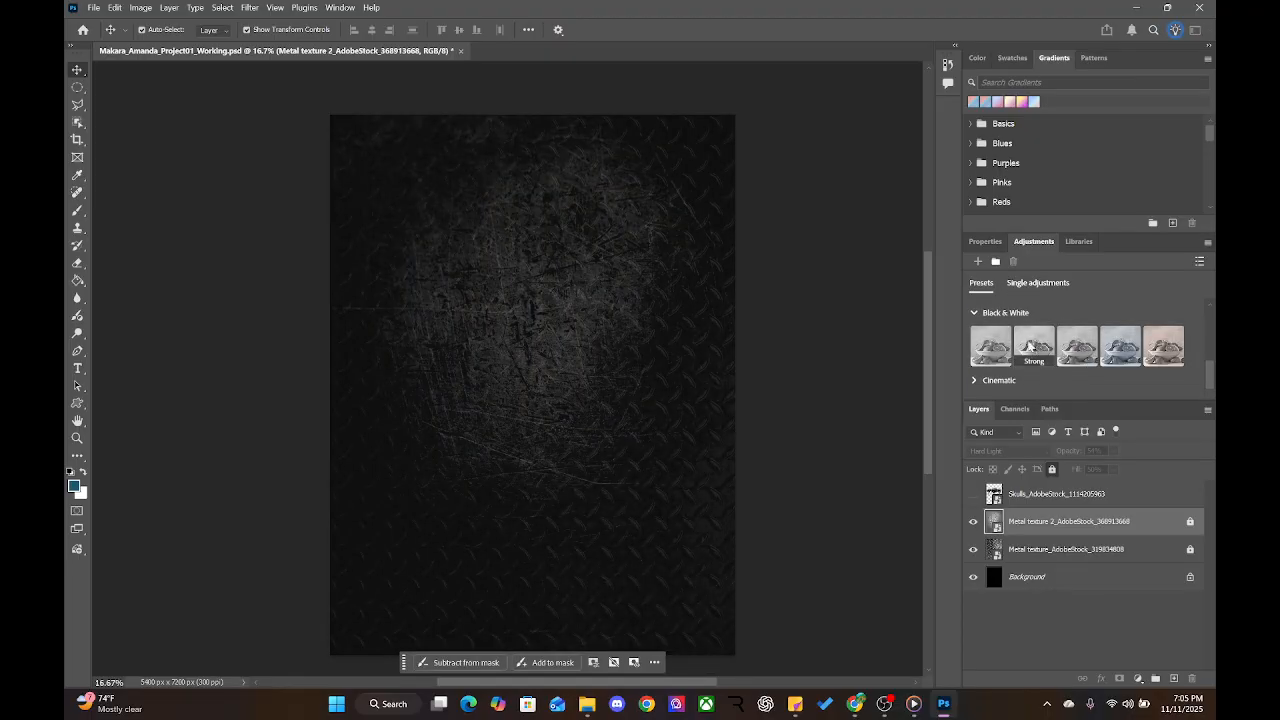
scroll(1077, 346, down, 3)
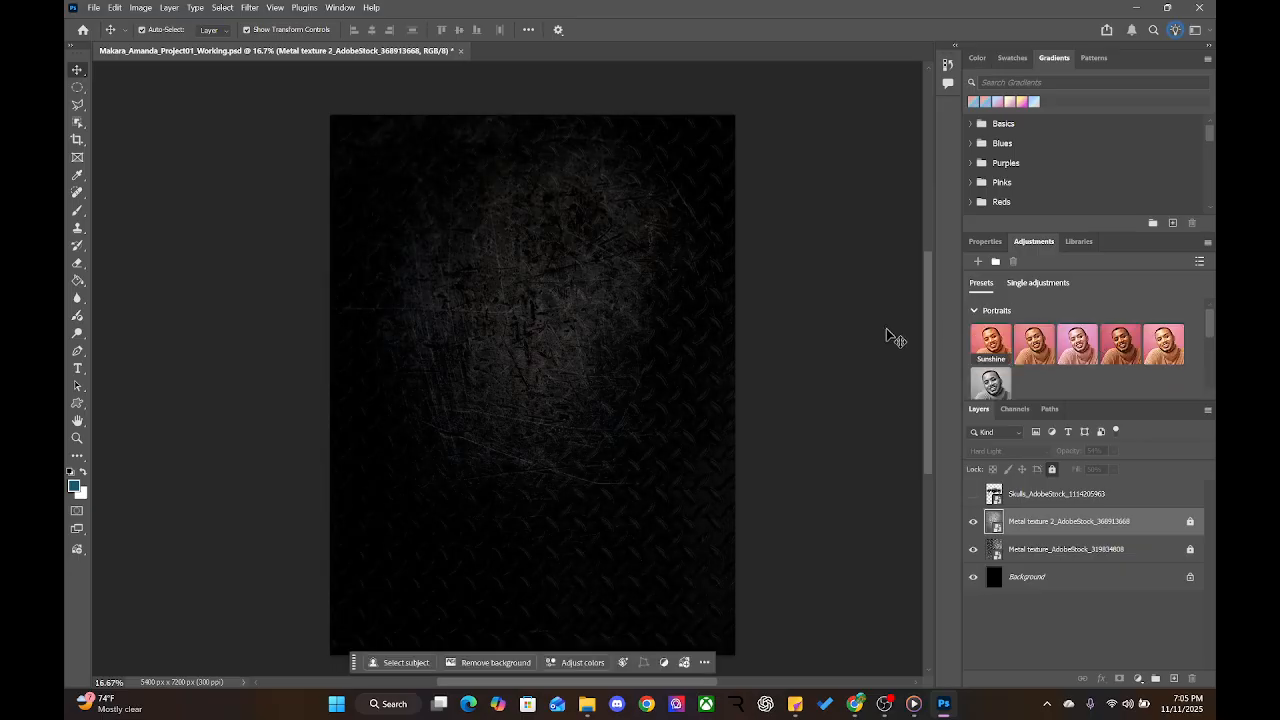
click(1027, 284)
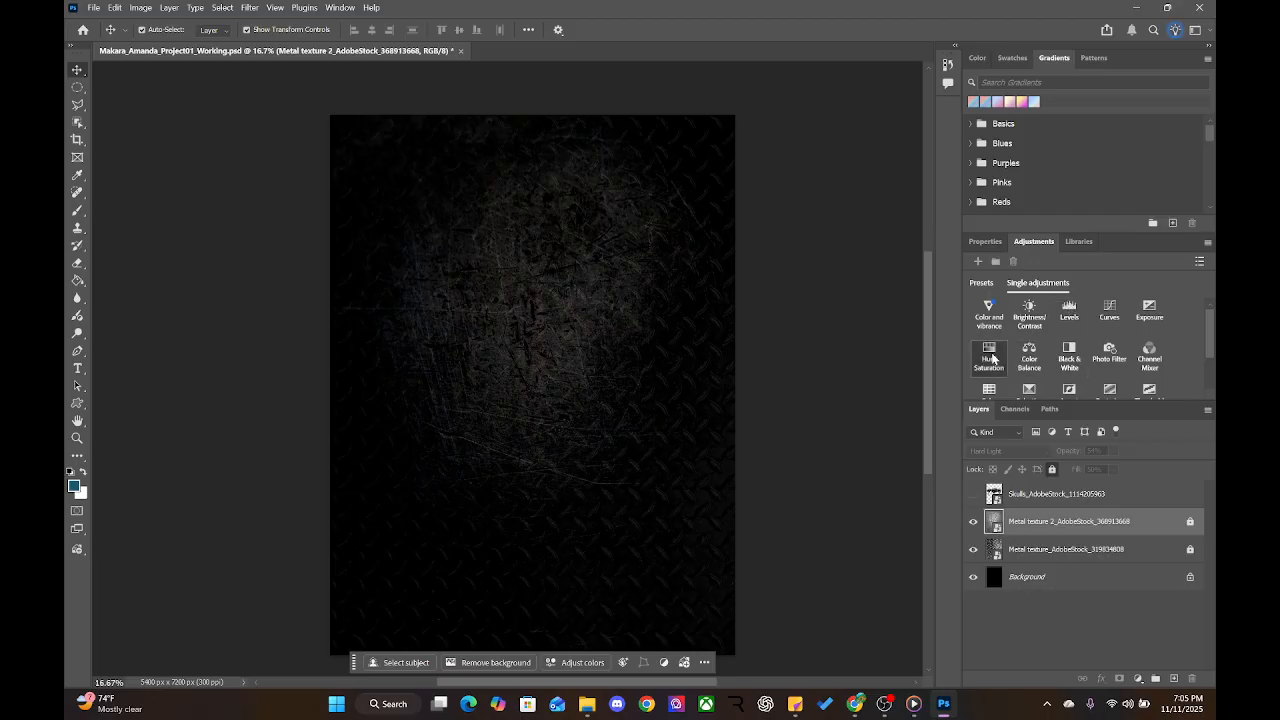
Add a Hue/Saturation adjustment above Metal texture 2 and drop Saturation to -77
click(989, 362)
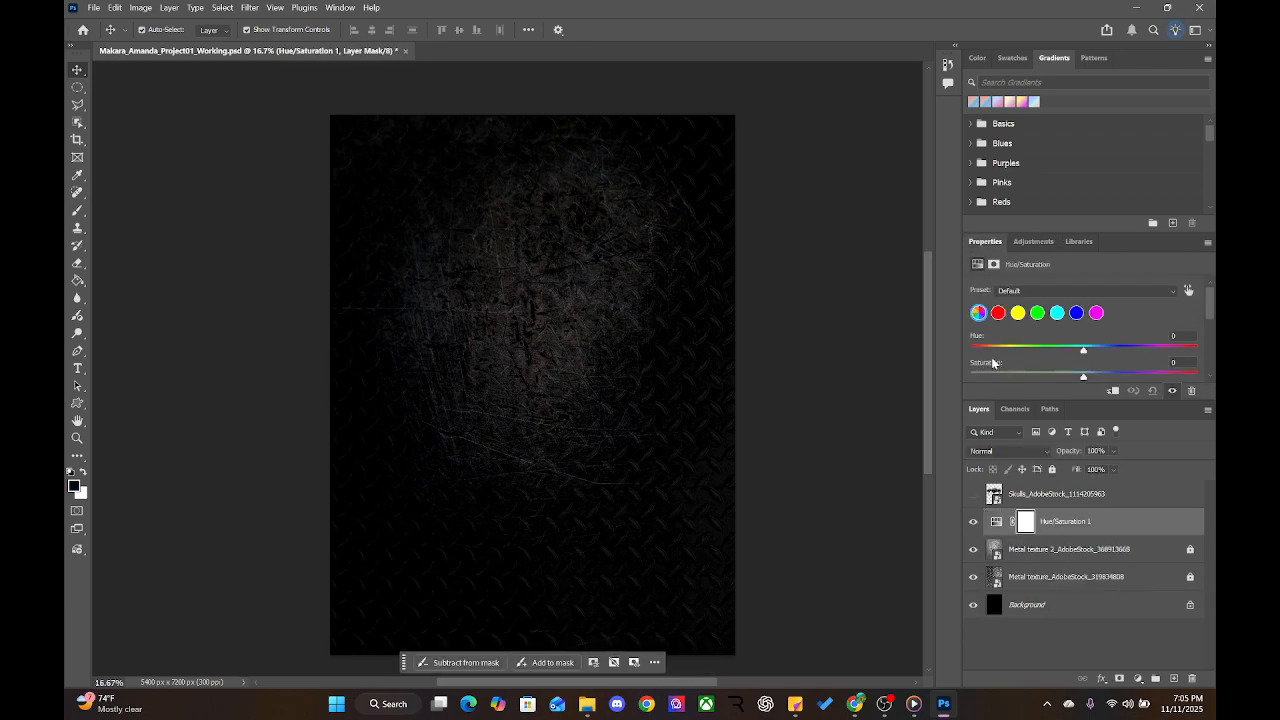
scroll(1089, 365, down, 3)
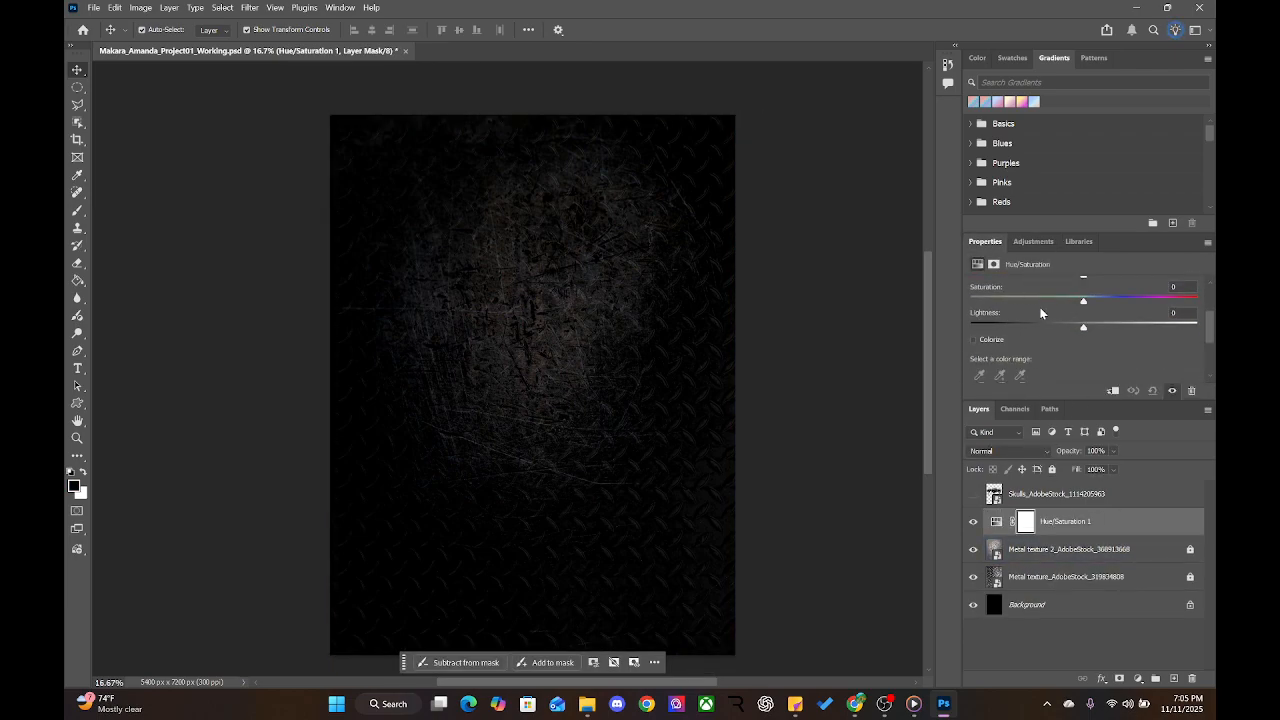
scroll(1040, 312, up, 1)
drag(1083, 340, 1005, 343)
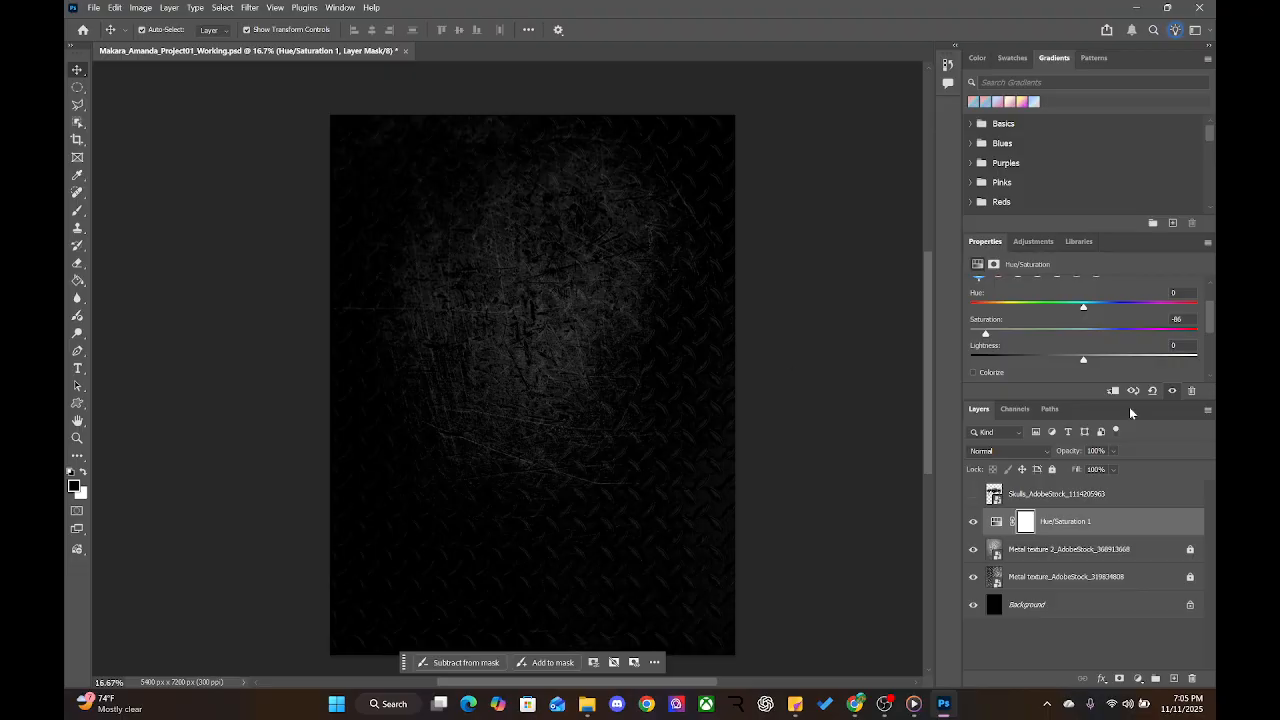
drag(961, 334, 1197, 333)
drag(1199, 339, 993, 335)
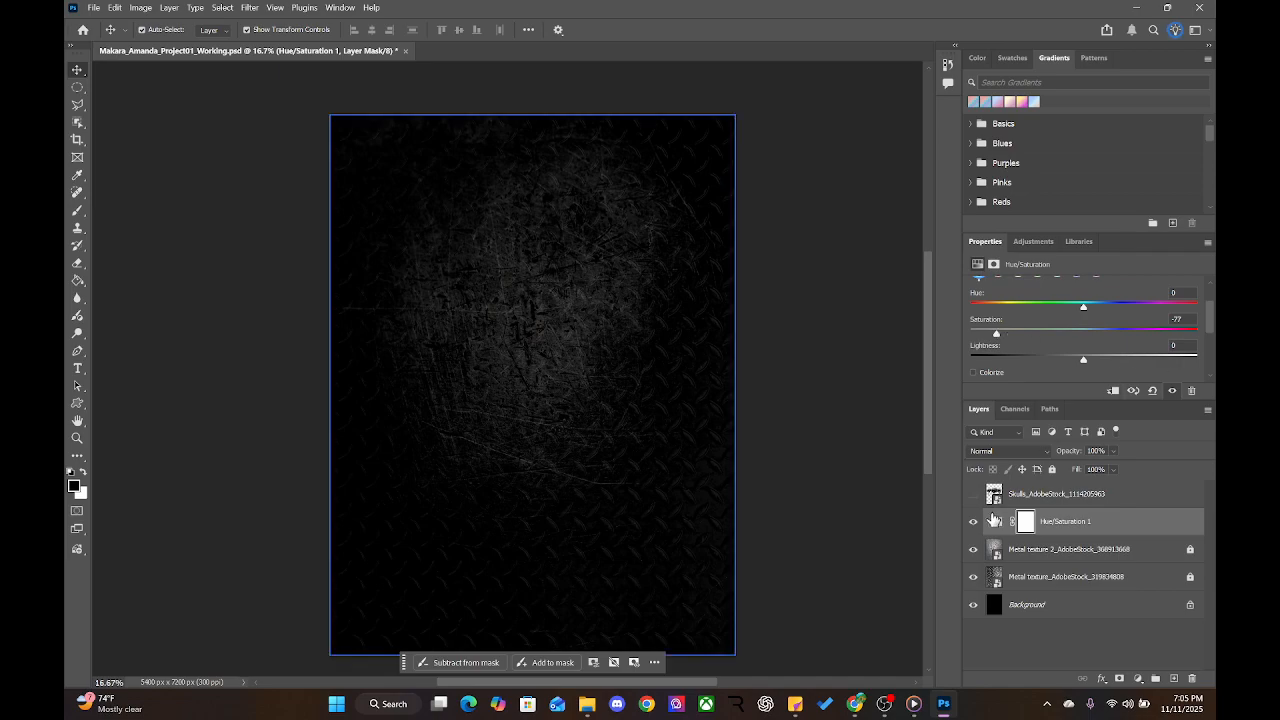
Deselect the adjustment layer, then reselect Hue/Saturation 1 to show its properties
click(880, 520)
click(1028, 519)
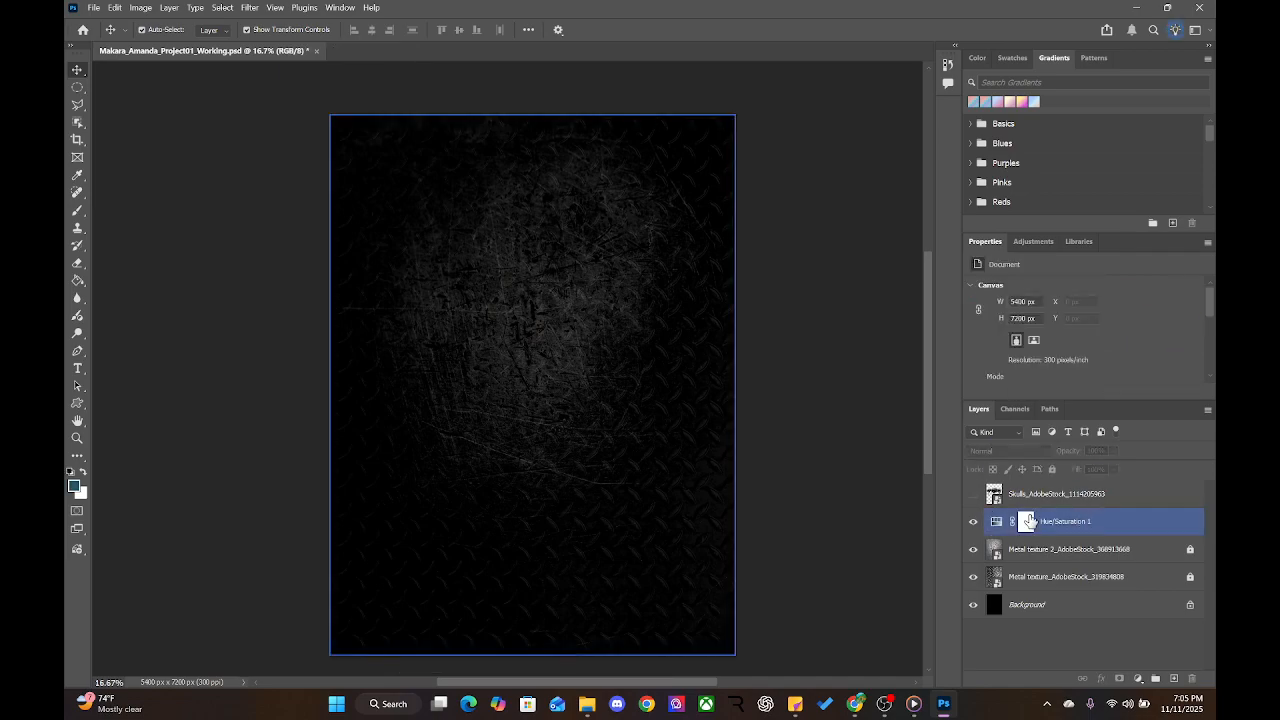
key(ctrl+1)
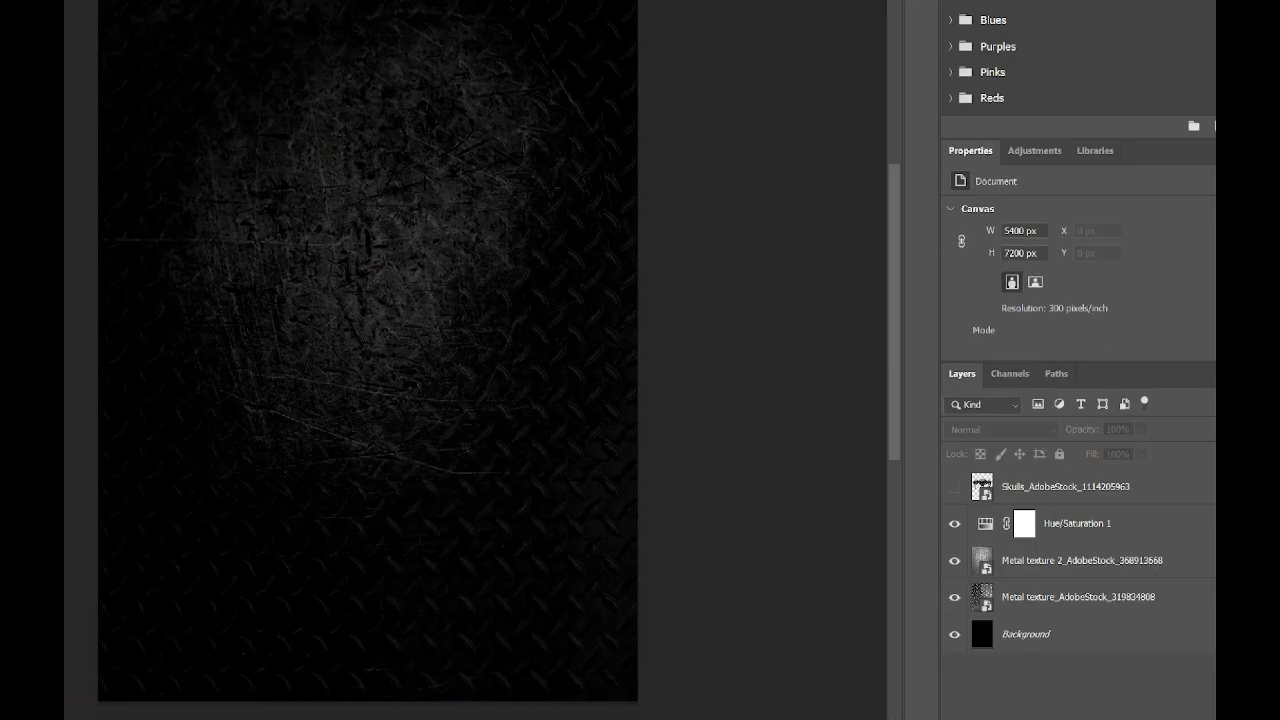
click(1072, 537)
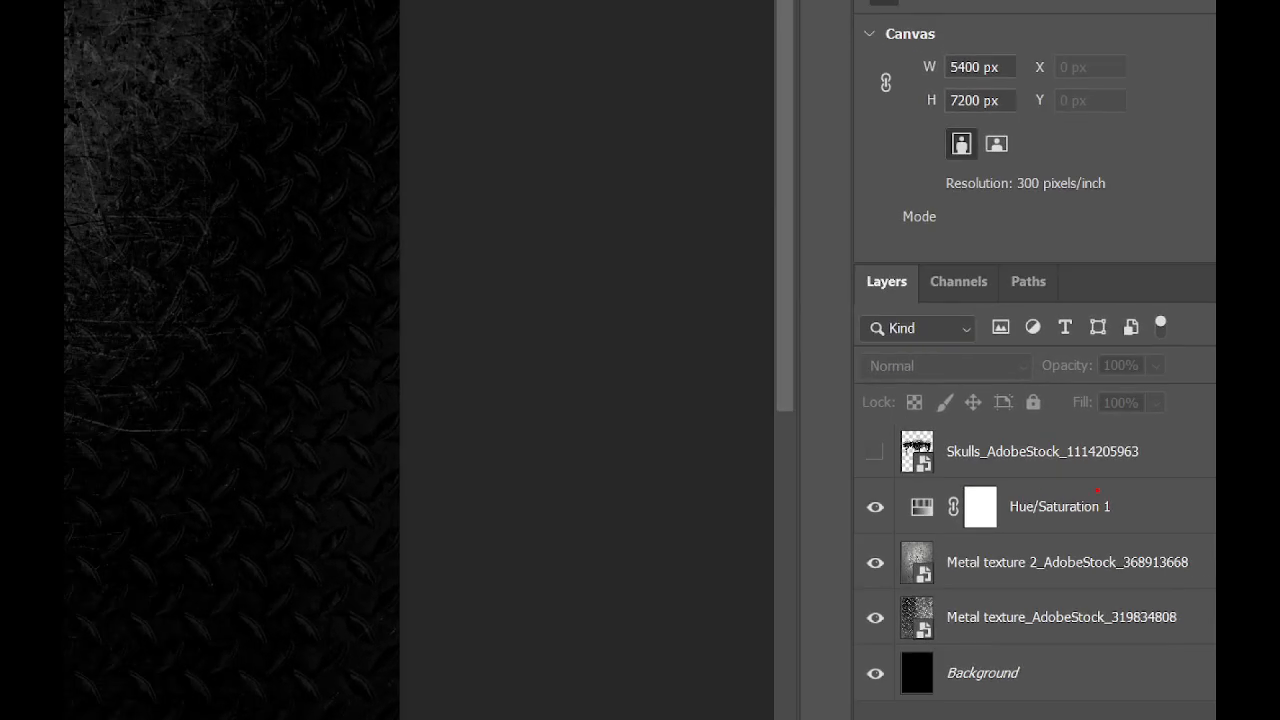
mouse_move(1097, 490)
mouse_down()
mouse_move(1056, 520)
mouse_move(1042, 488)
mouse_up()
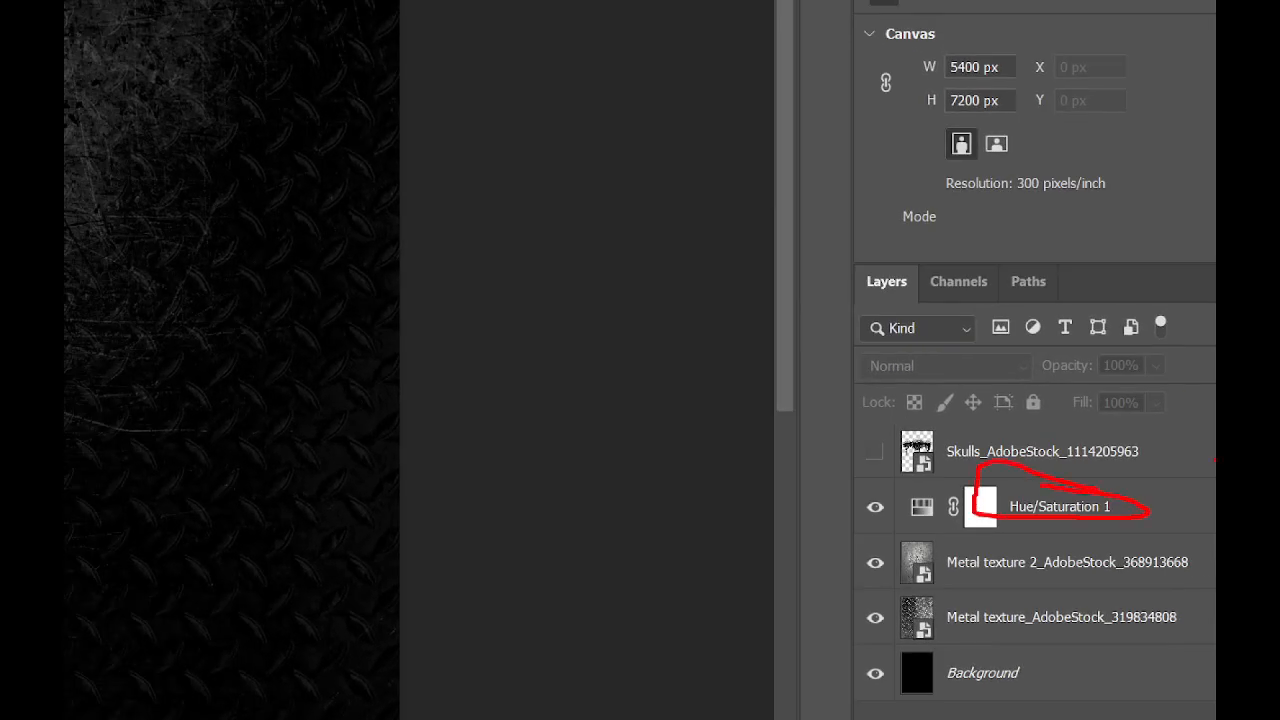
key(Escape)
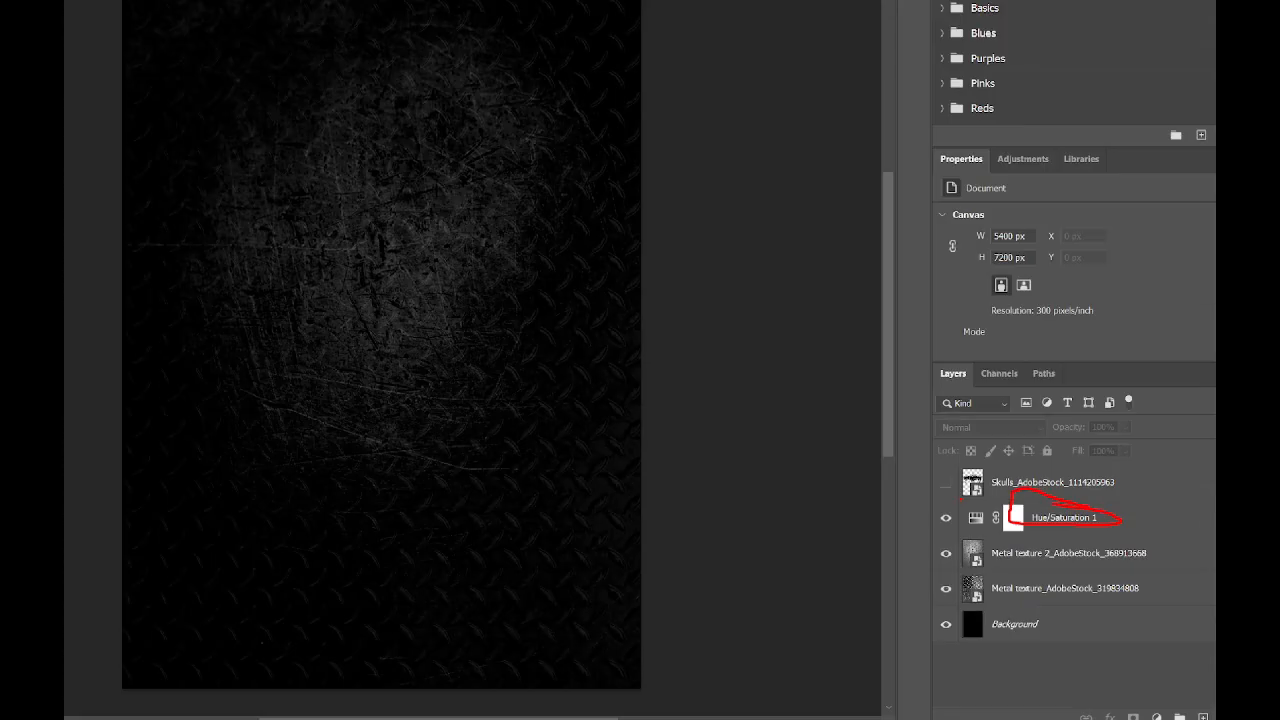
click(1030, 520)
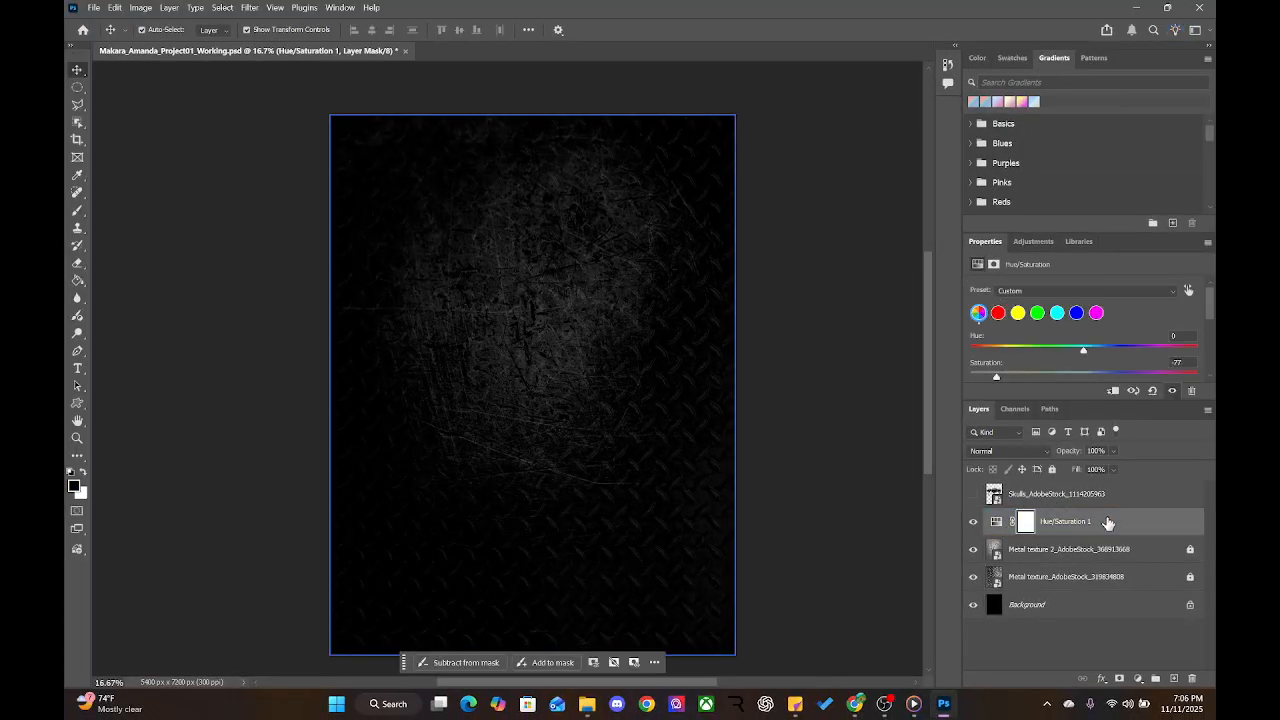
scroll(997, 327, down, 2)
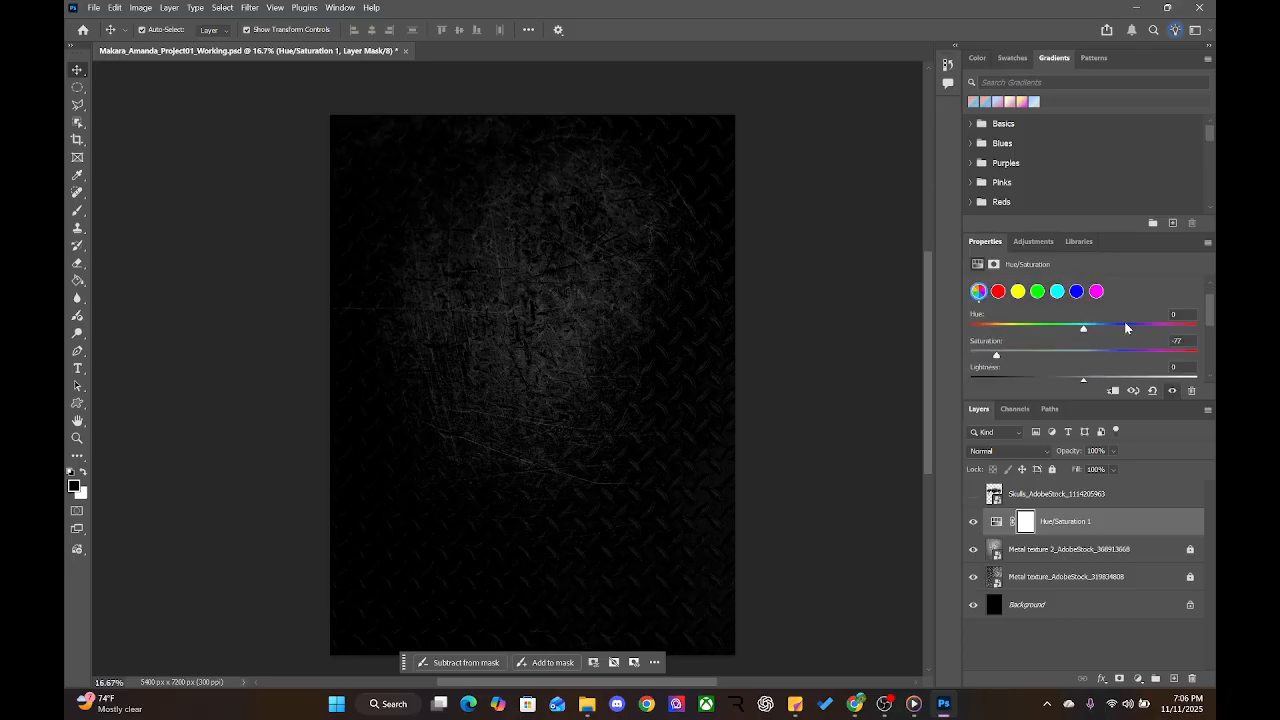
scroll(1070, 364, down, 5)
scroll(1070, 364, down, 1)
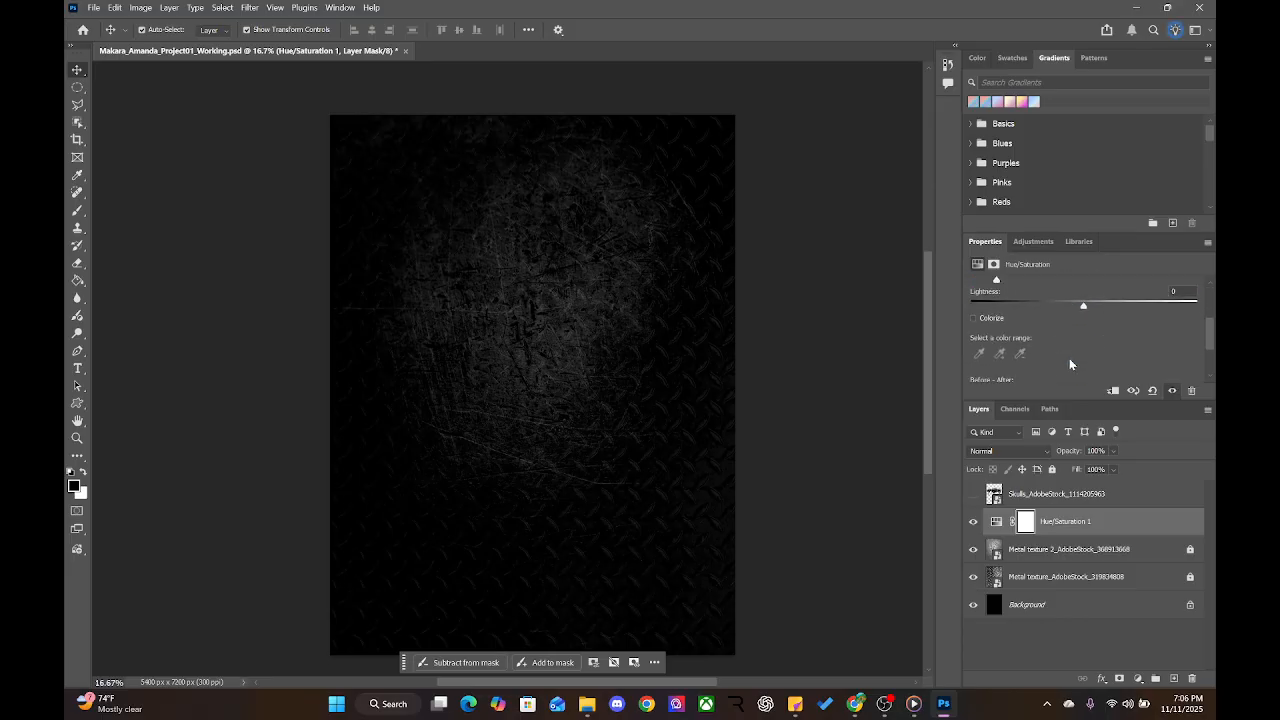
Try Colorize with an olive tint and higher Lightness, then reset to defaults
click(974, 318)
scroll(1072, 322, up, 6)
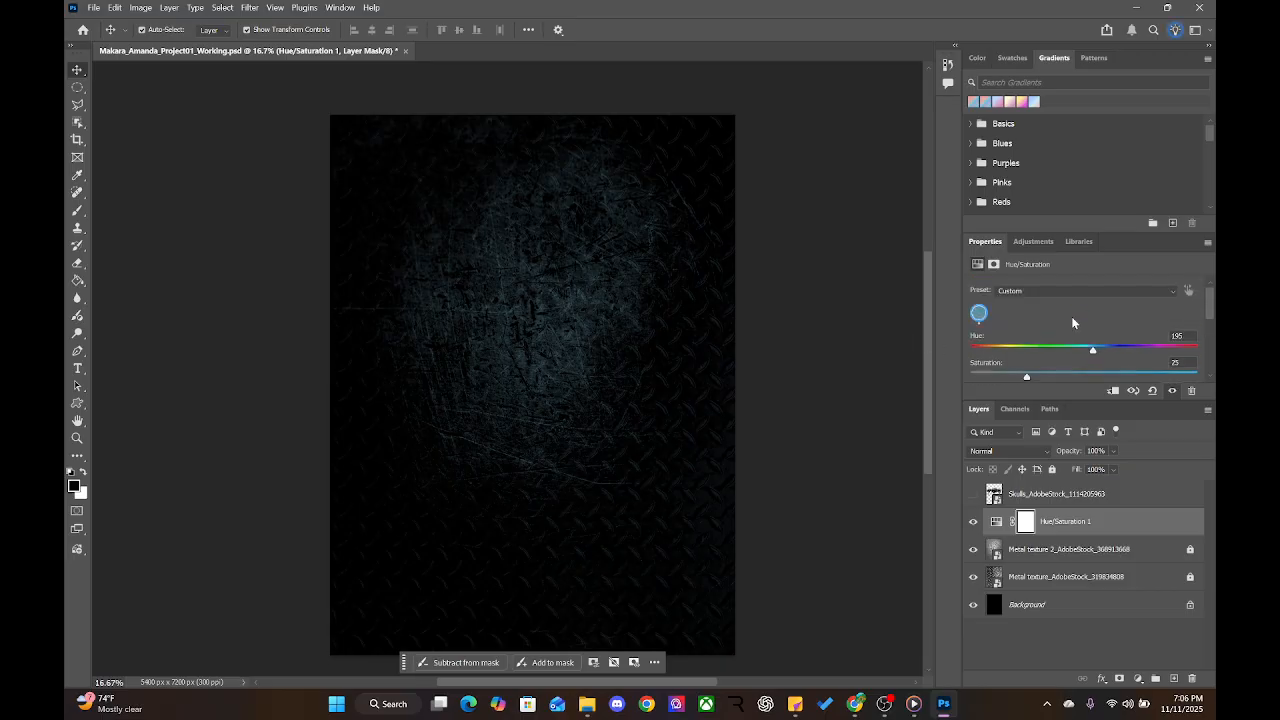
mouse_move(1094, 352)
mouse_down()
mouse_move(997, 353)
mouse_move(1112, 353)
mouse_move(985, 354)
mouse_move(1120, 354)
mouse_move(1005, 354)
mouse_move(1103, 378)
mouse_move(1182, 378)
mouse_move(932, 369)
mouse_move(1022, 372)
mouse_up()
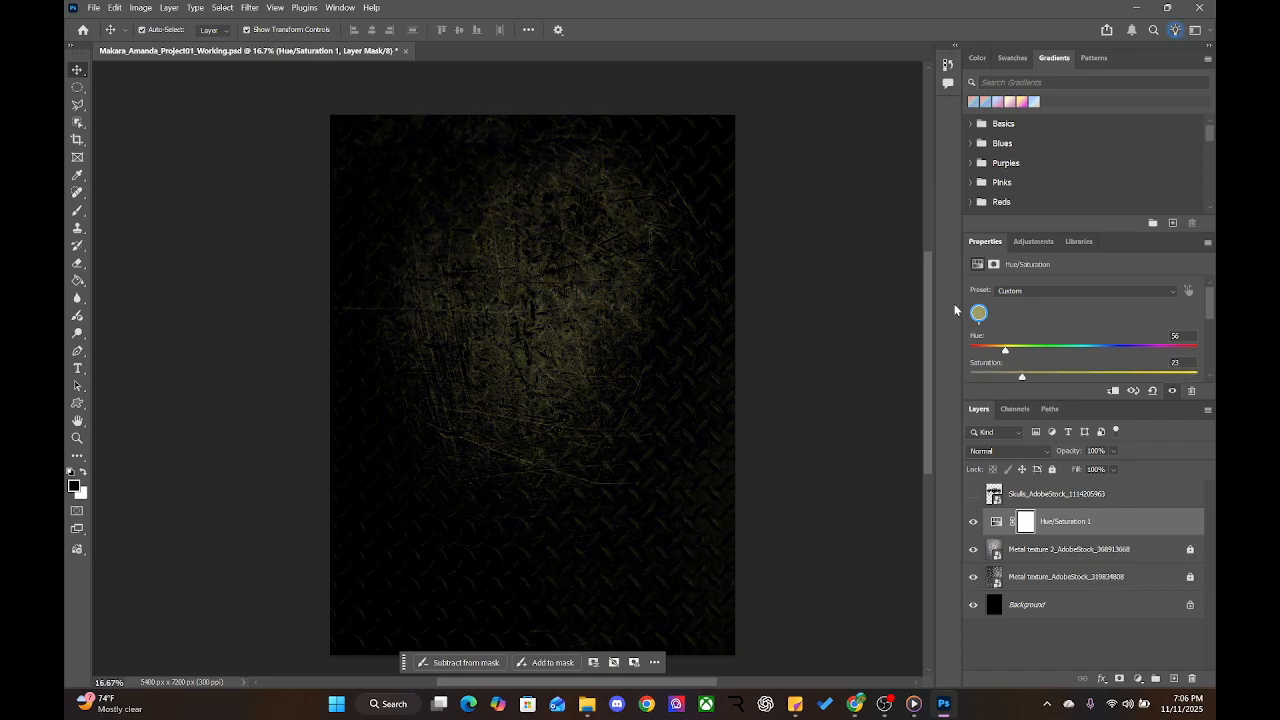
scroll(1026, 316, down, 2)
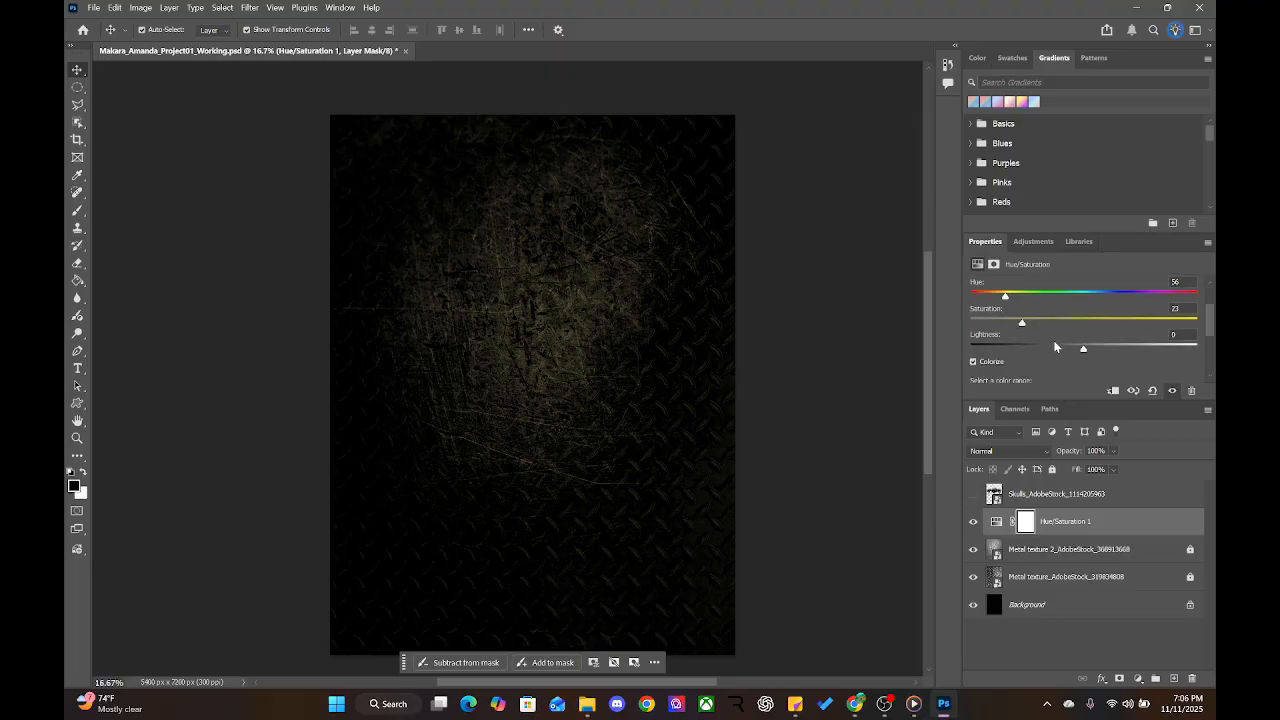
drag(1038, 343, 1070, 346)
click(1154, 392)
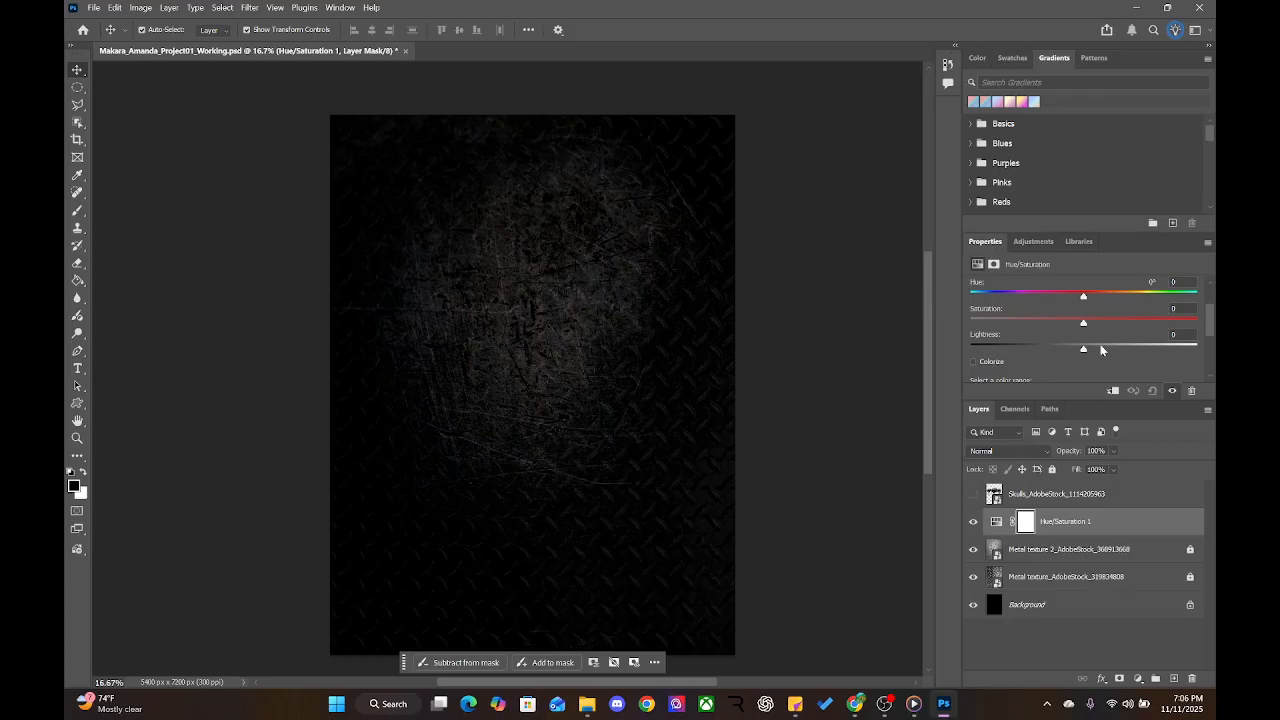
Set the Hue/Saturation adjustment to Saturation -77 and Hue -4
click(1076, 521)
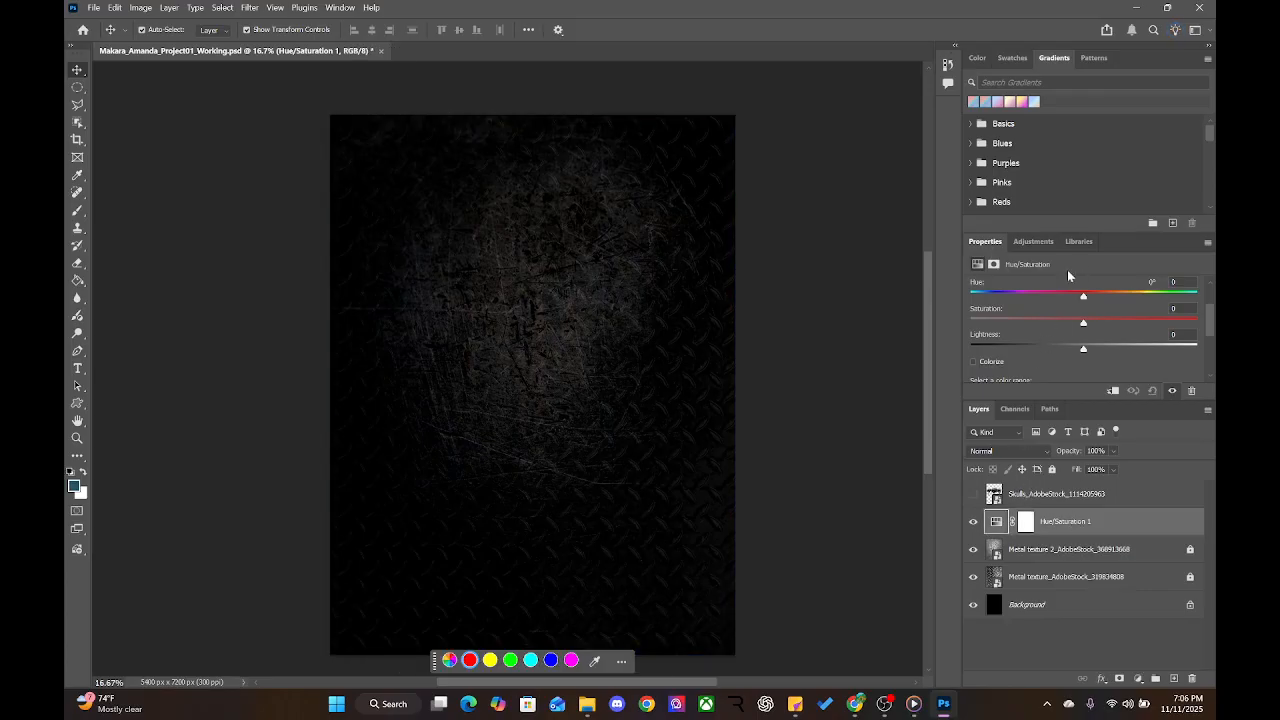
scroll(1060, 276, up, 1)
scroll(1055, 288, up, 2)
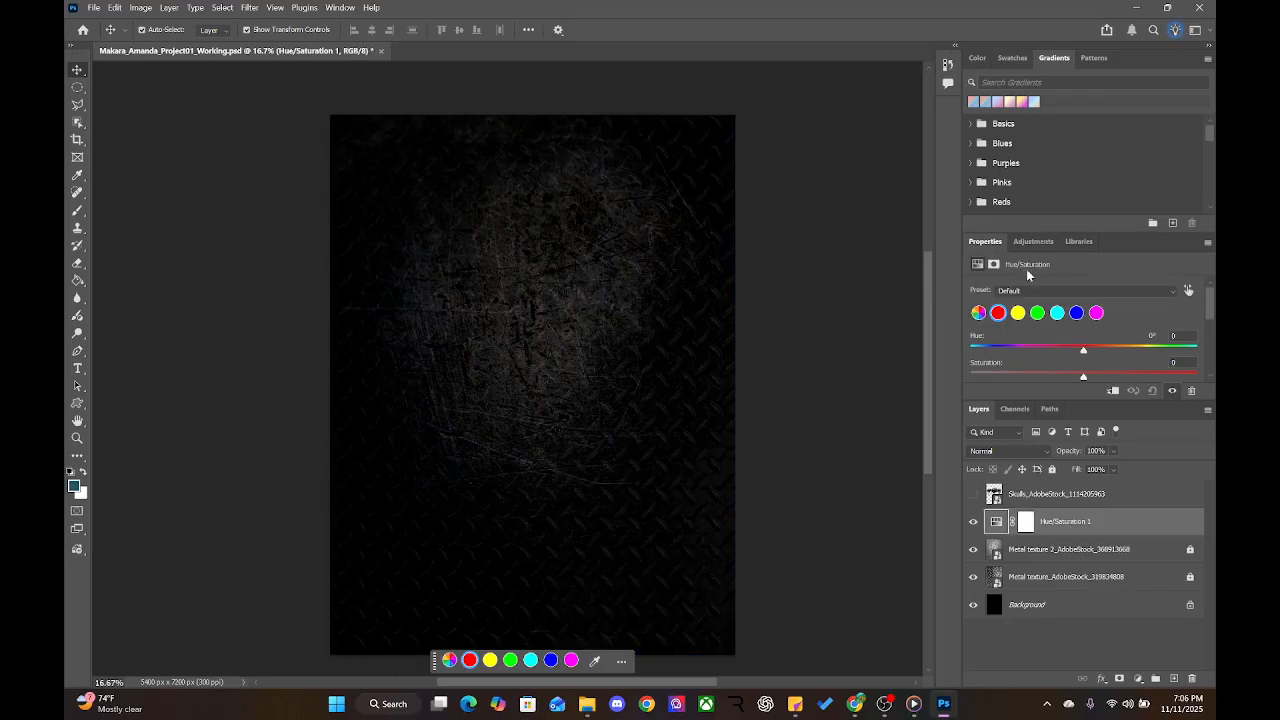
drag(1084, 379, 985, 379)
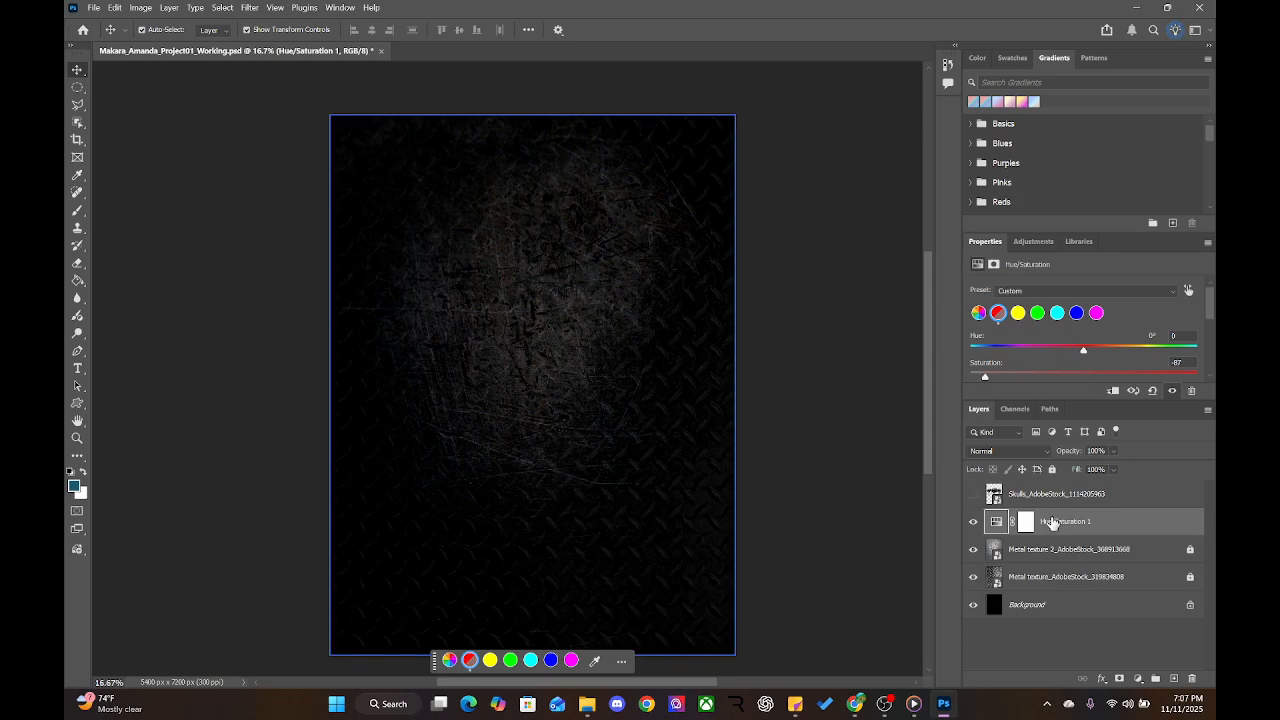
key(ctrl+z)
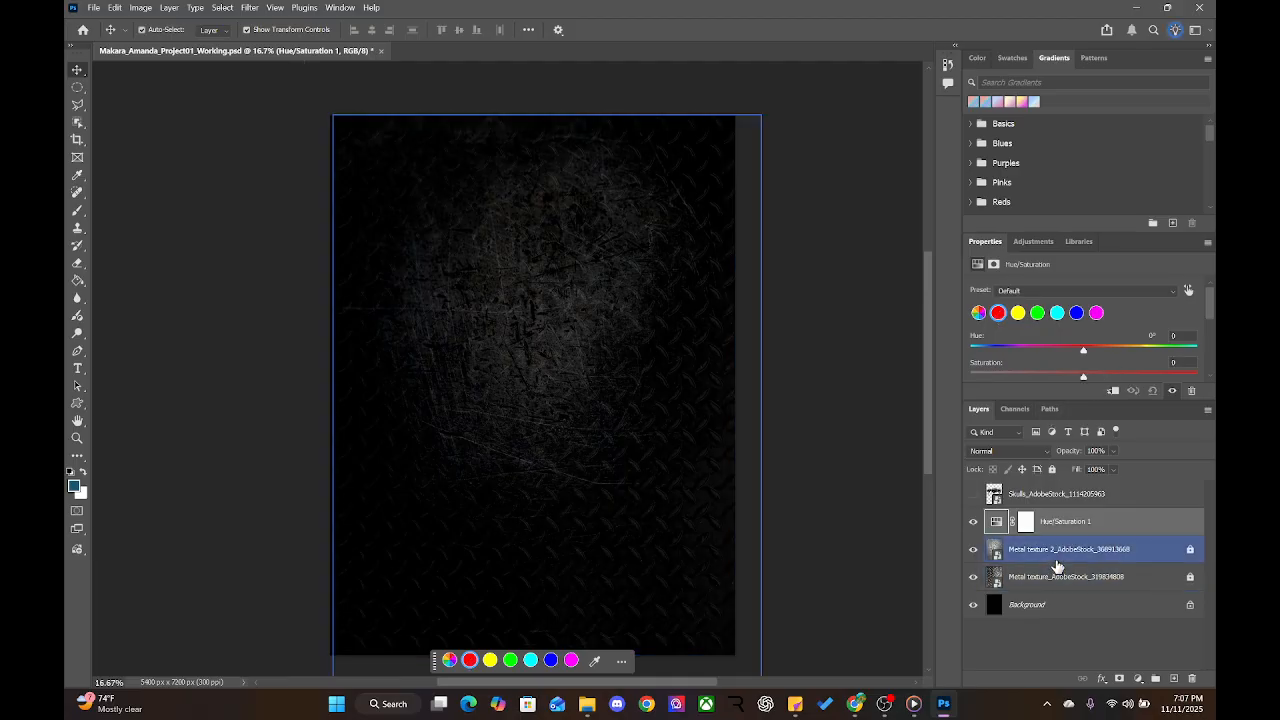
click(1057, 566)
click(1060, 523)
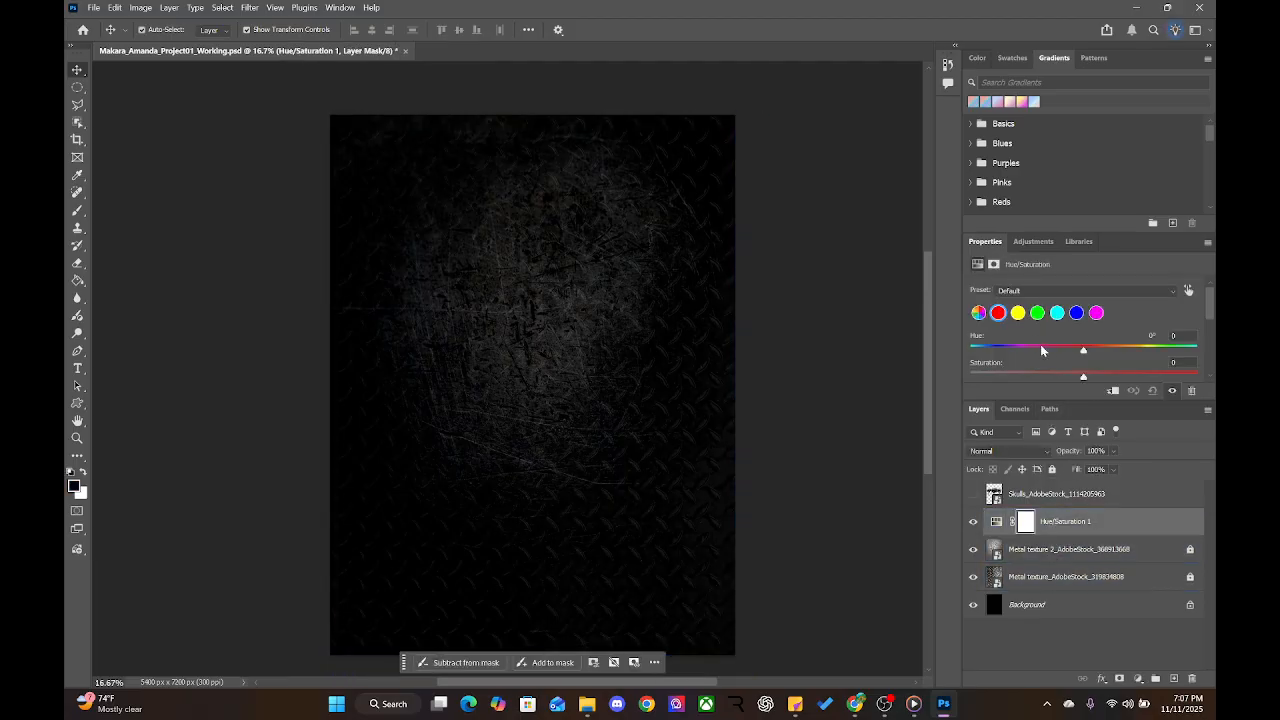
drag(1084, 376, 997, 377)
mouse_move(1086, 350)
mouse_down()
mouse_move(1062, 353)
mouse_move(1093, 351)
mouse_move(1078, 351)
mouse_up()
Show and select the skulls layer, try a Black & White adjustment, then delete it
click(972, 498)
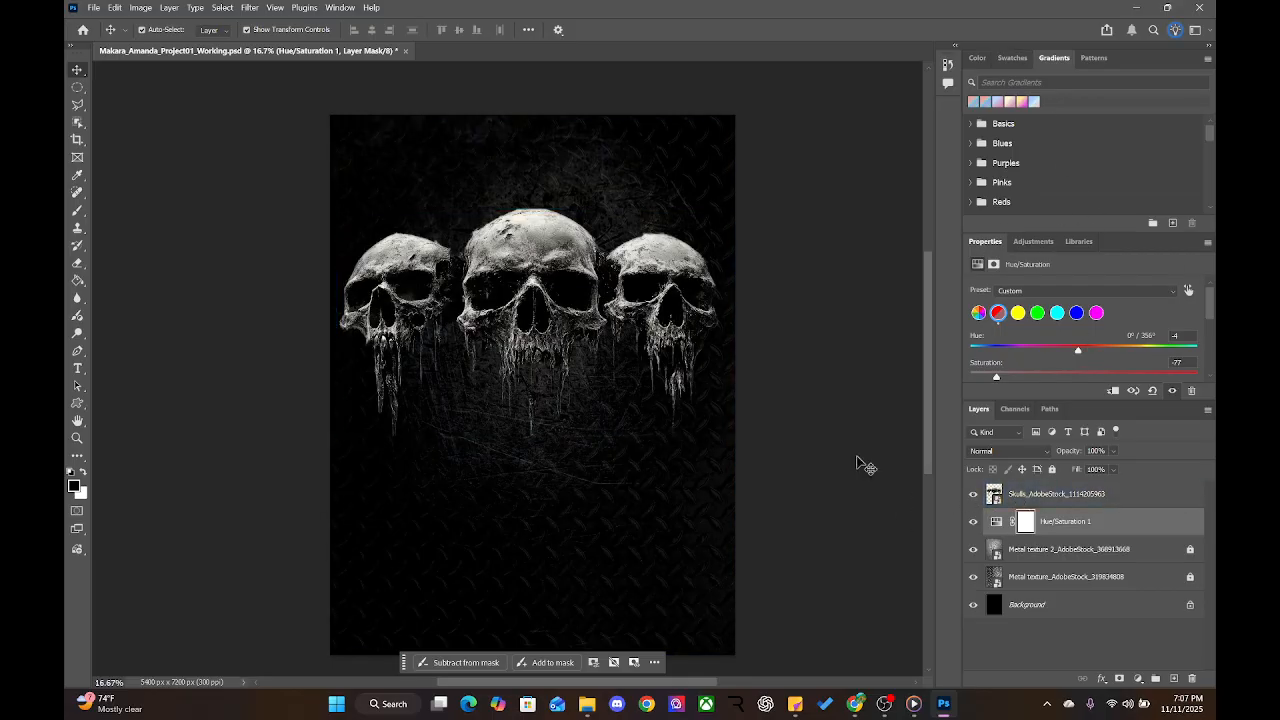
click(520, 339)
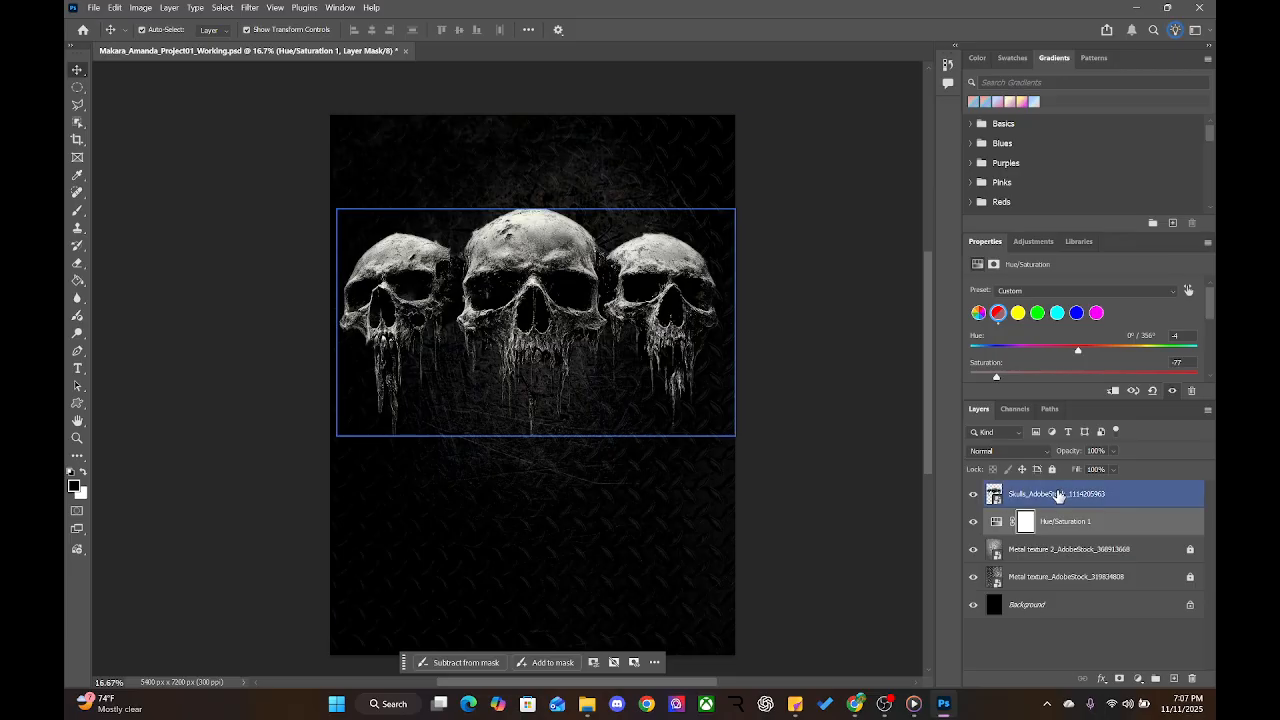
click(1060, 497)
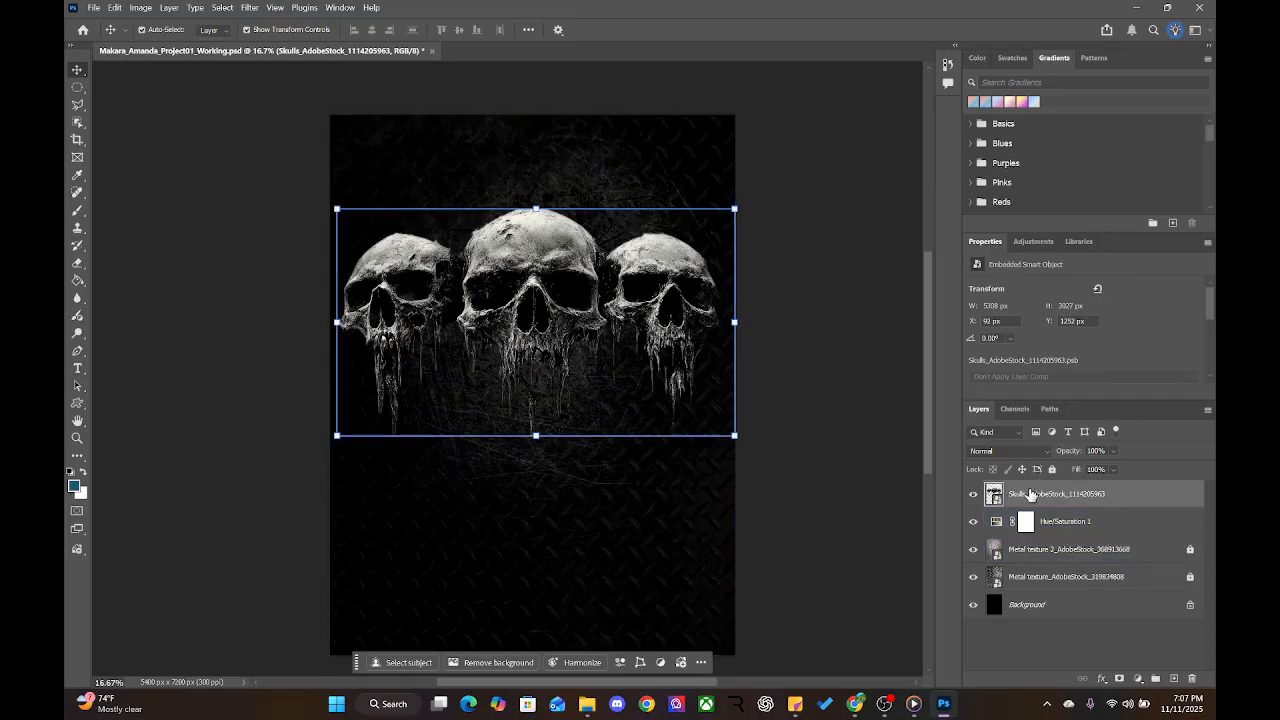
click(1035, 245)
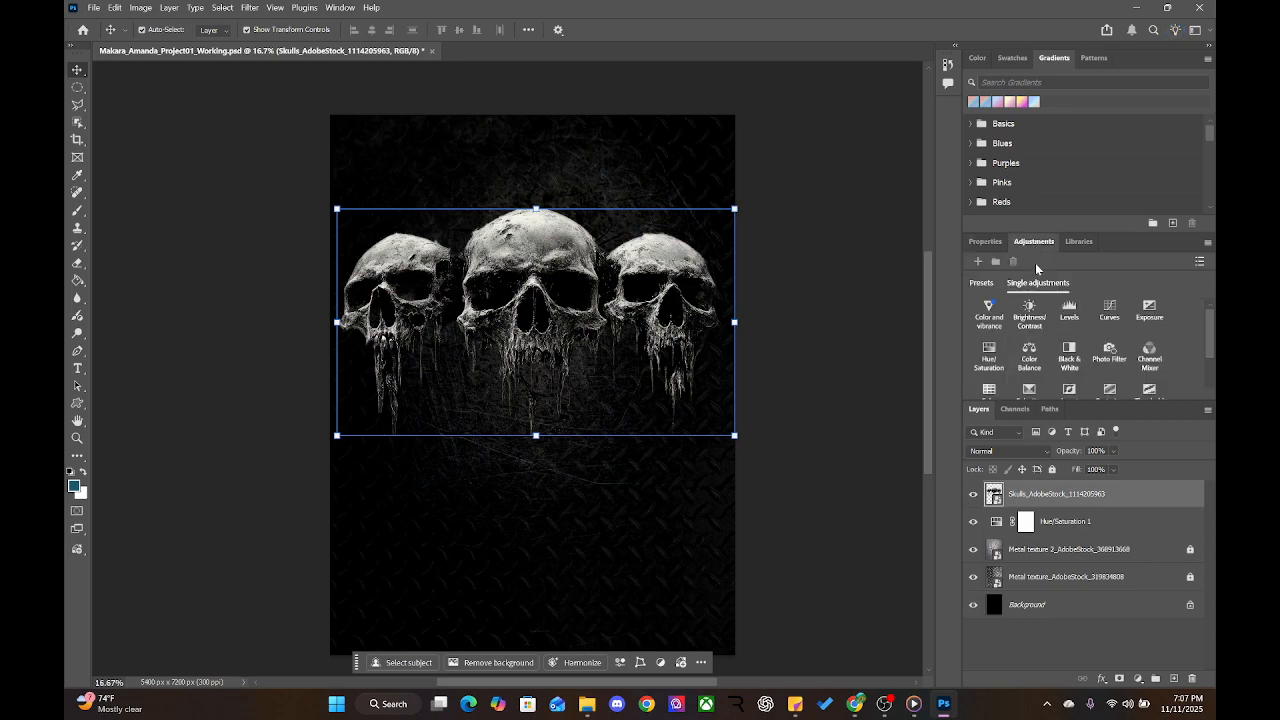
click(1080, 358)
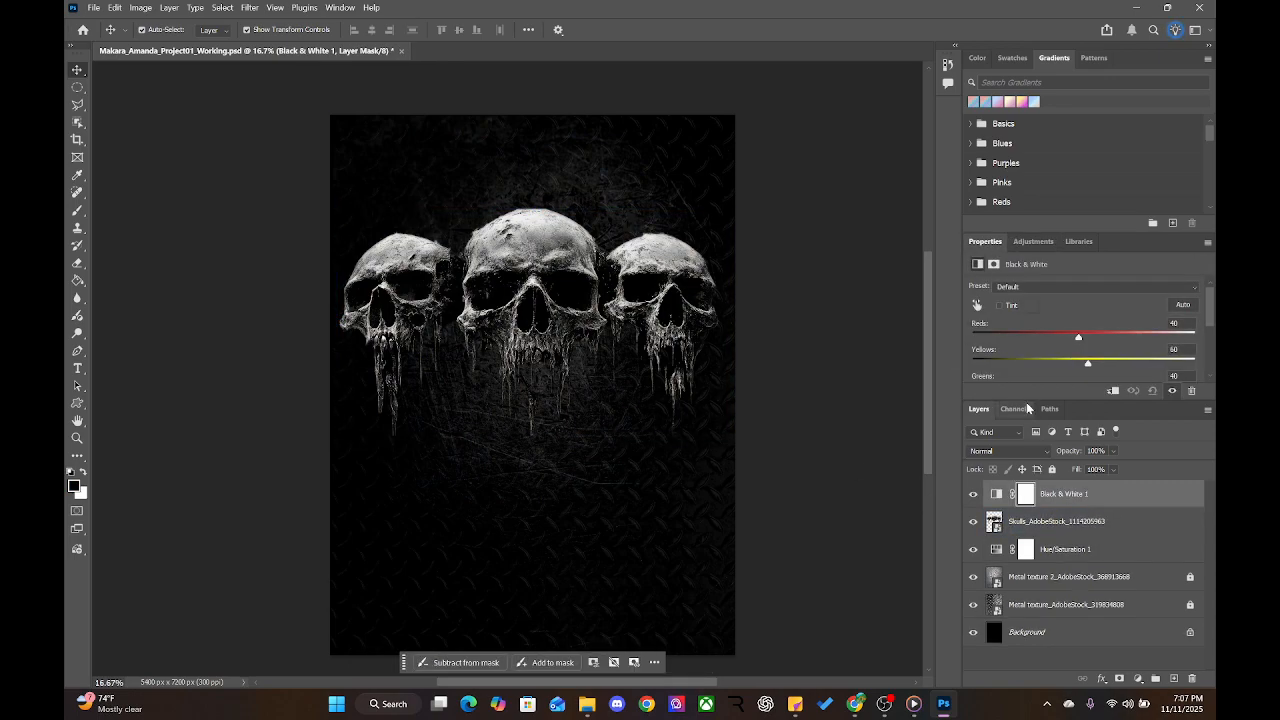
key(Delete)
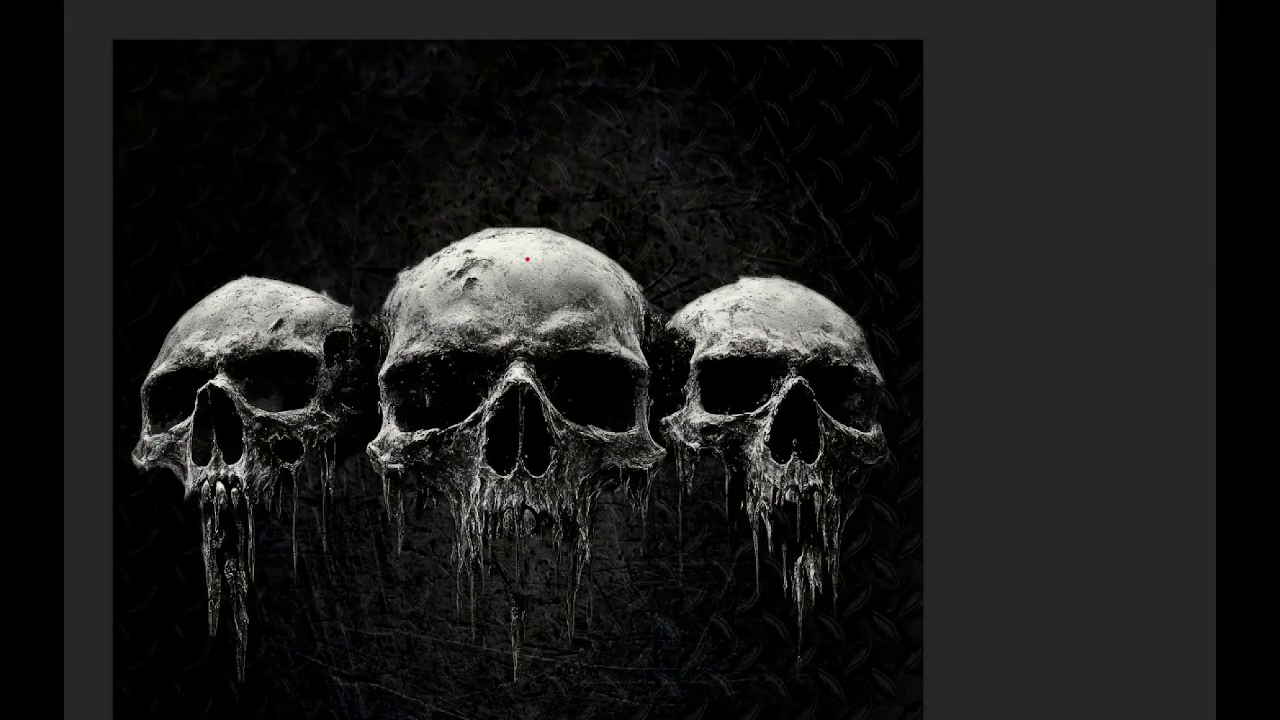
Add a default Black & White adjustment directly above the skulls layer
mouse_move(527, 259)
mouse_down()
mouse_move(498, 290)
mouse_move(573, 262)
mouse_move(535, 258)
mouse_up()
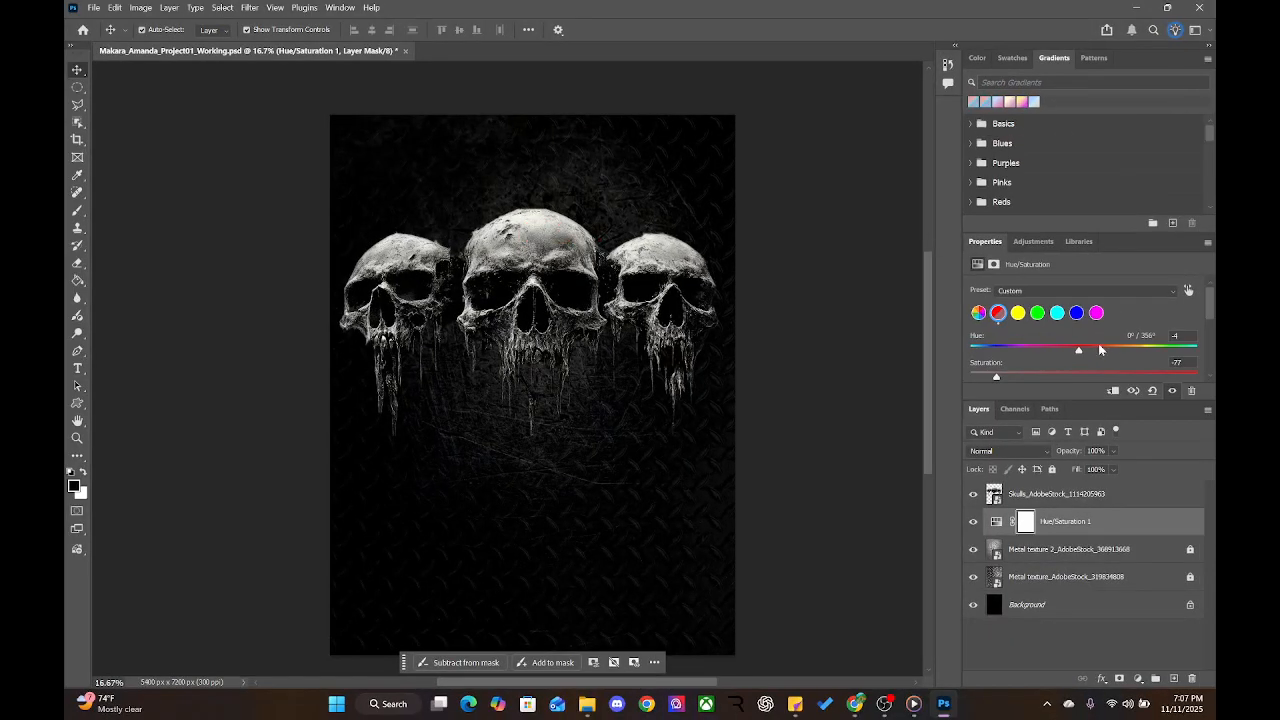
click(1033, 242)
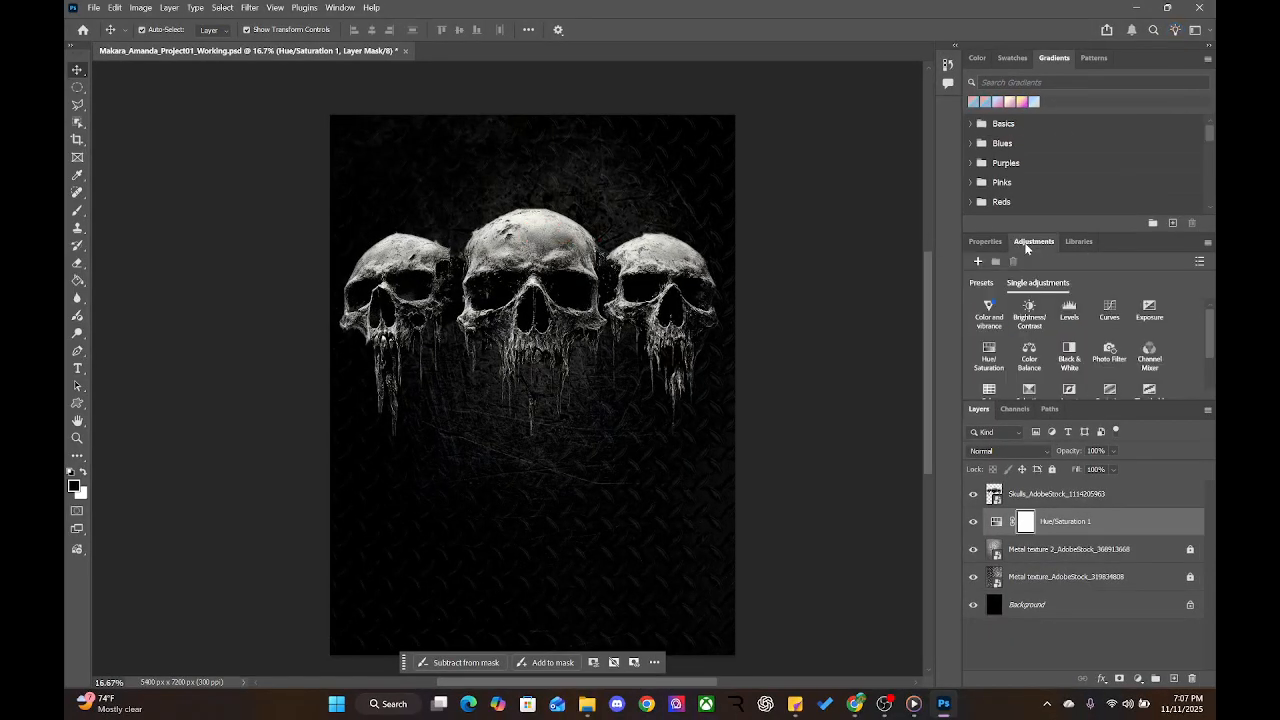
click(1030, 494)
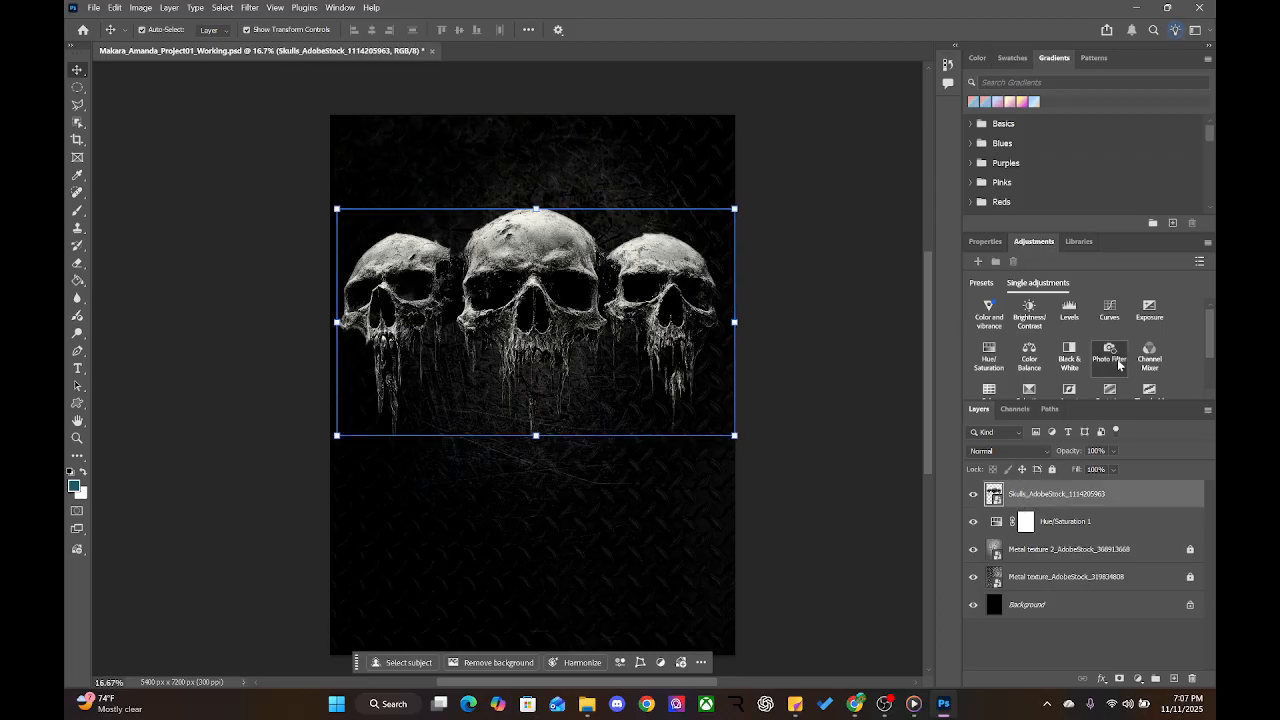
click(1069, 358)
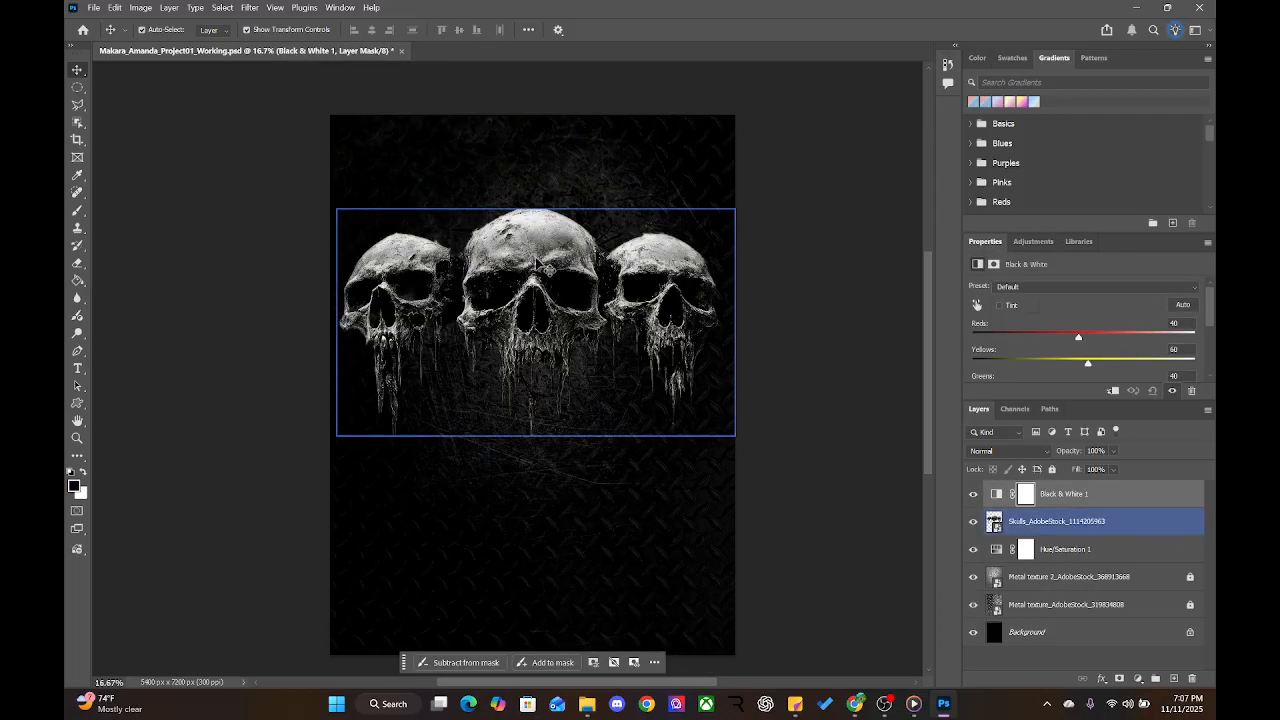
scroll(1059, 341, down, 3)
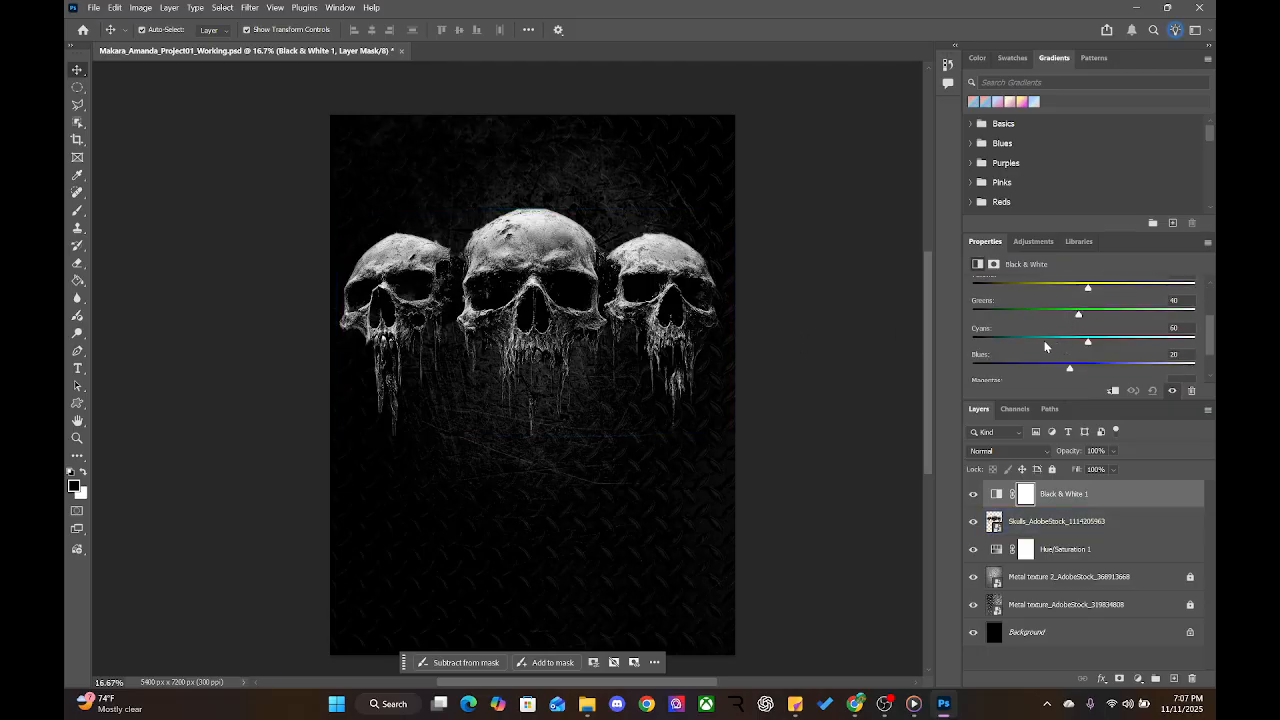
scroll(1045, 346, up, 4)
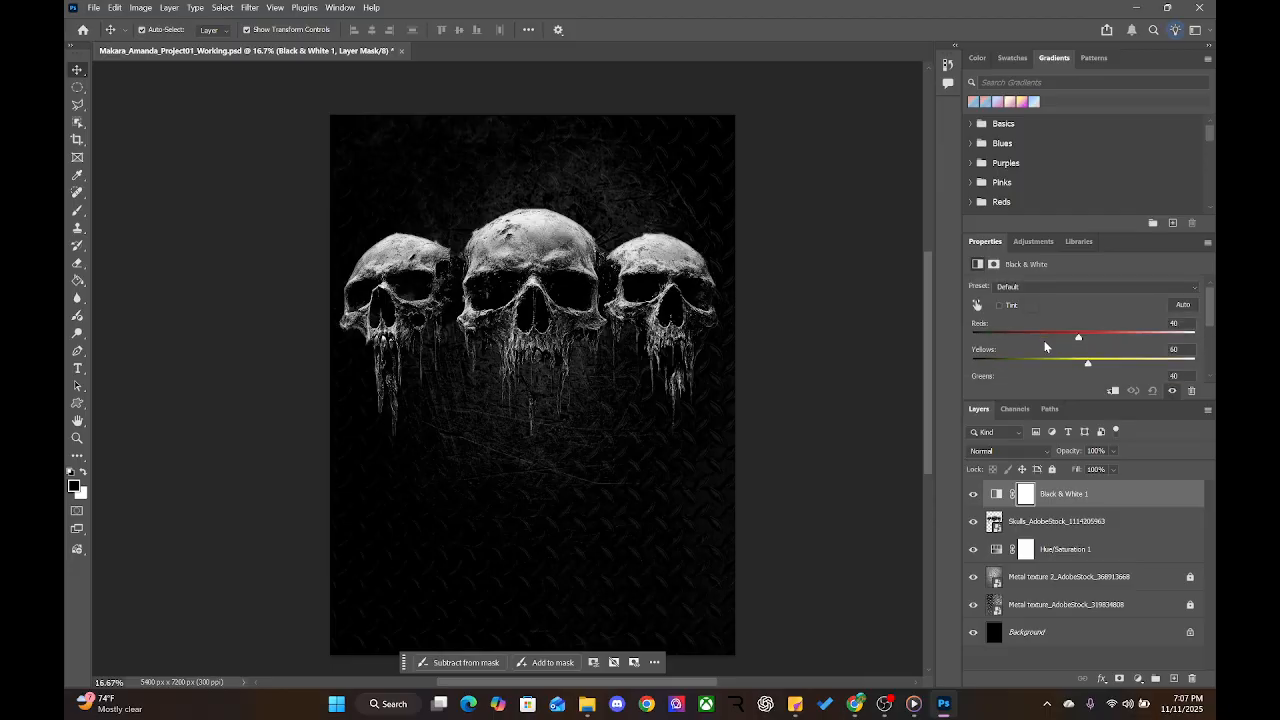
click(975, 306)
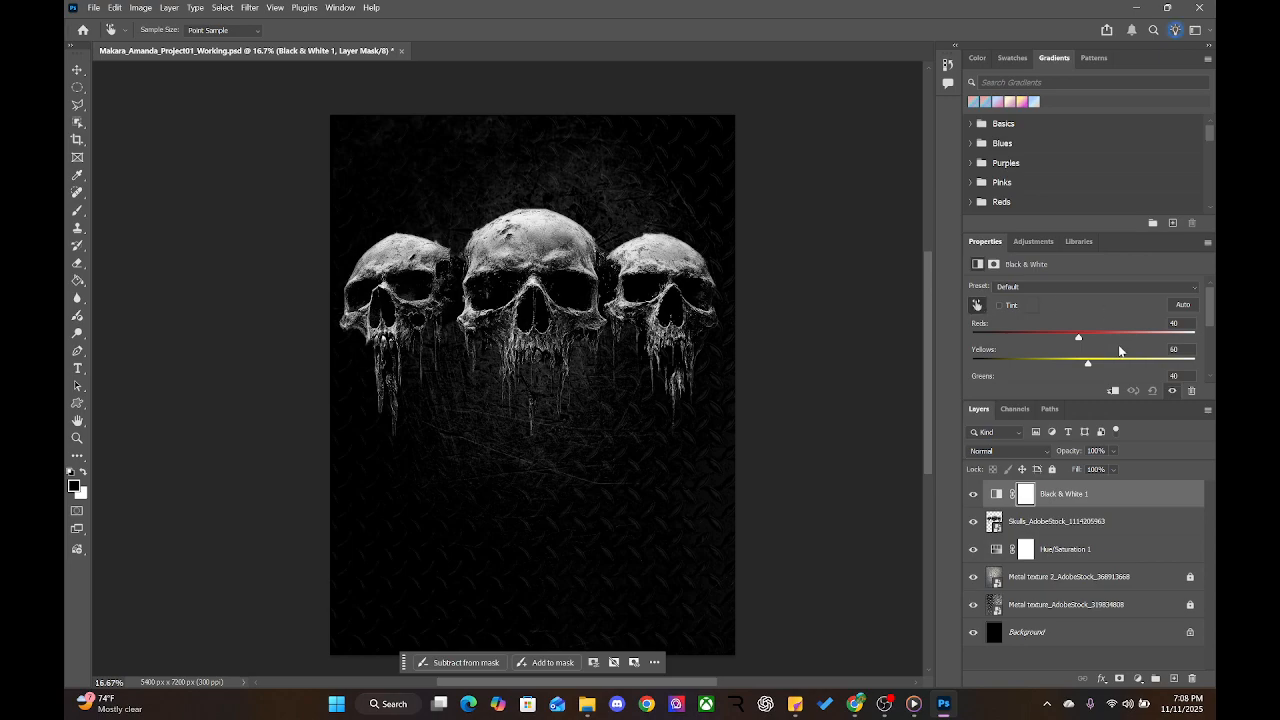
scroll(1120, 350, down, 1)
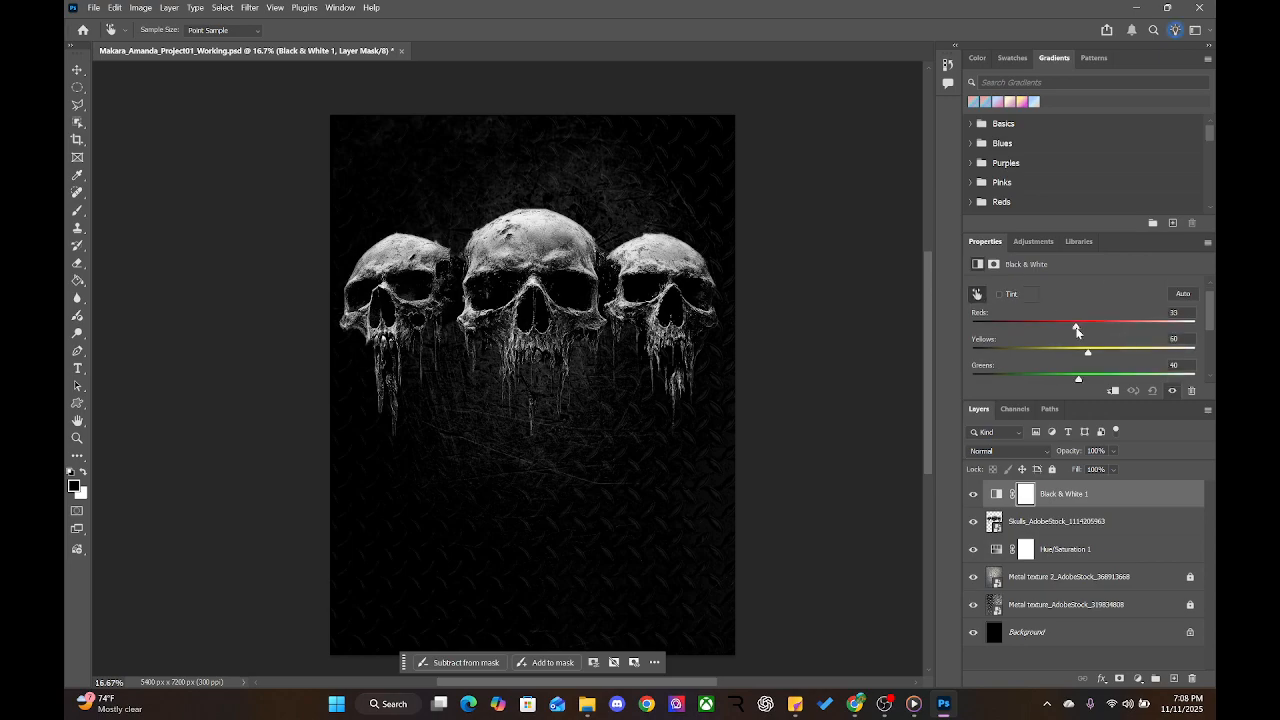
drag(1076, 328, 1115, 323)
scroll(1080, 342, down, 5)
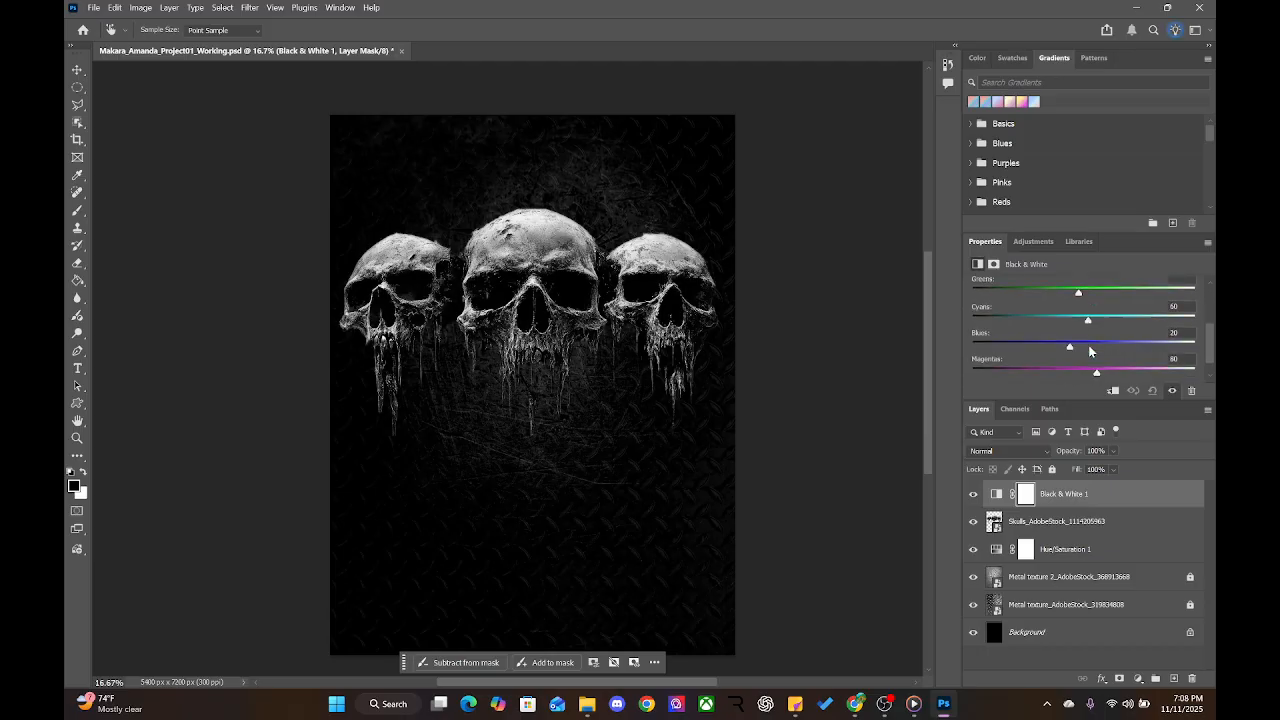
scroll(1090, 351, down, 1)
scroll(1056, 345, up, 4)
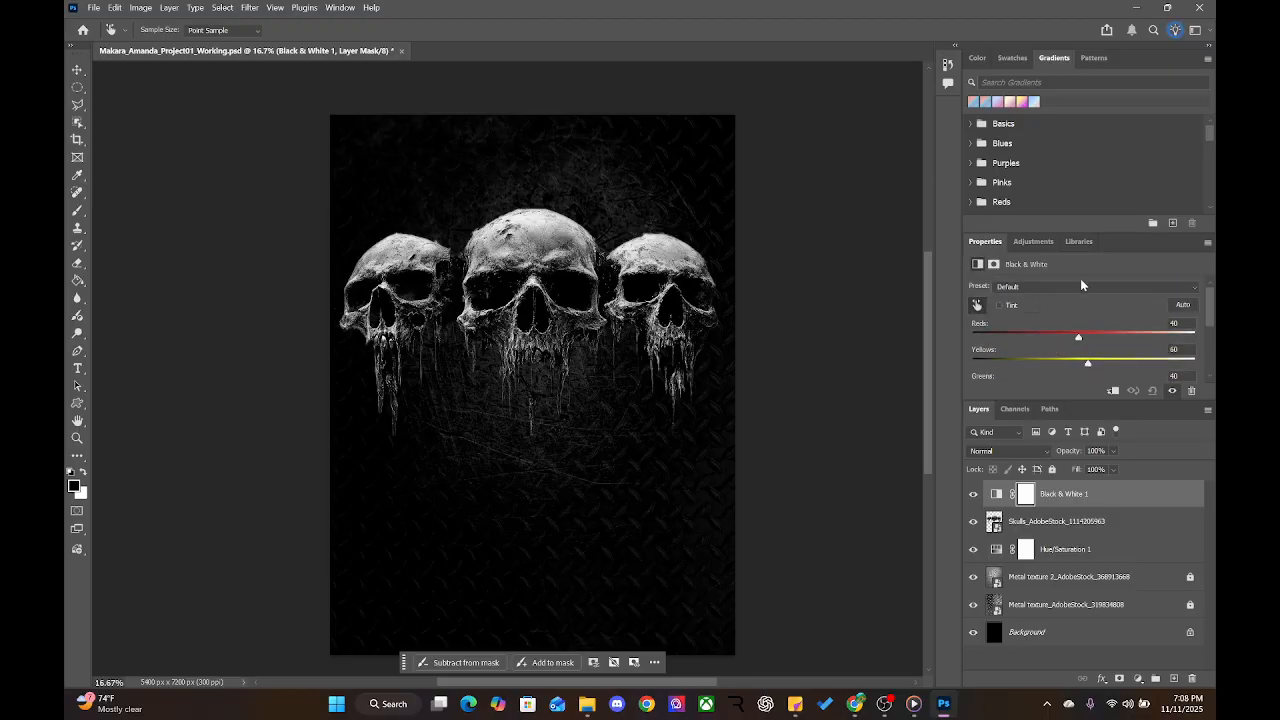
scroll(1034, 330, down, 2)
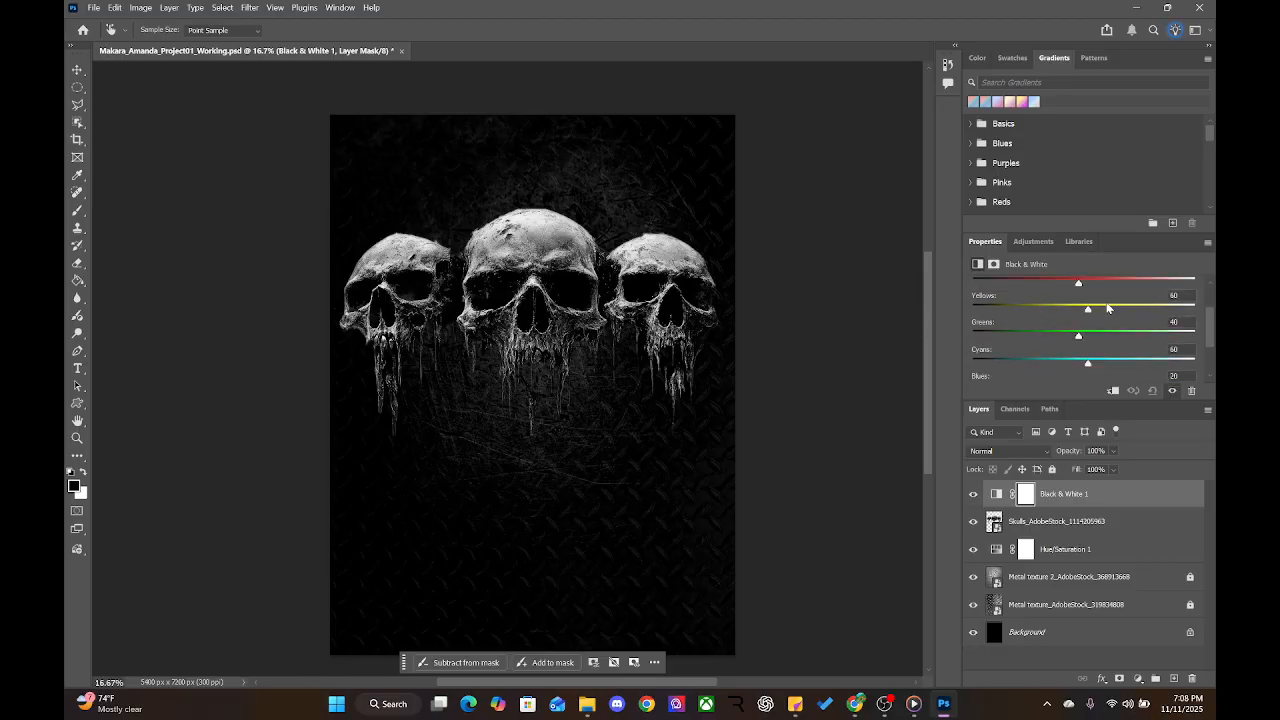
key(v)
click(1046, 522)
right_click(1046, 522)
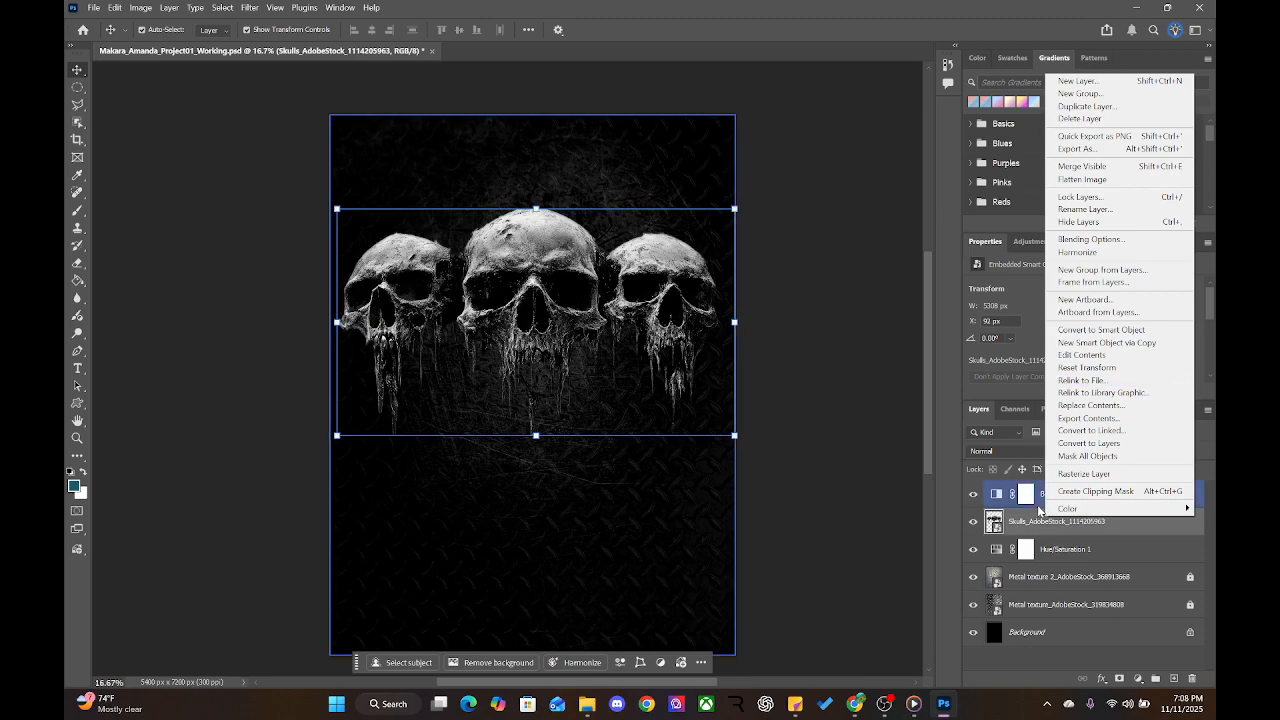
click(1011, 530)
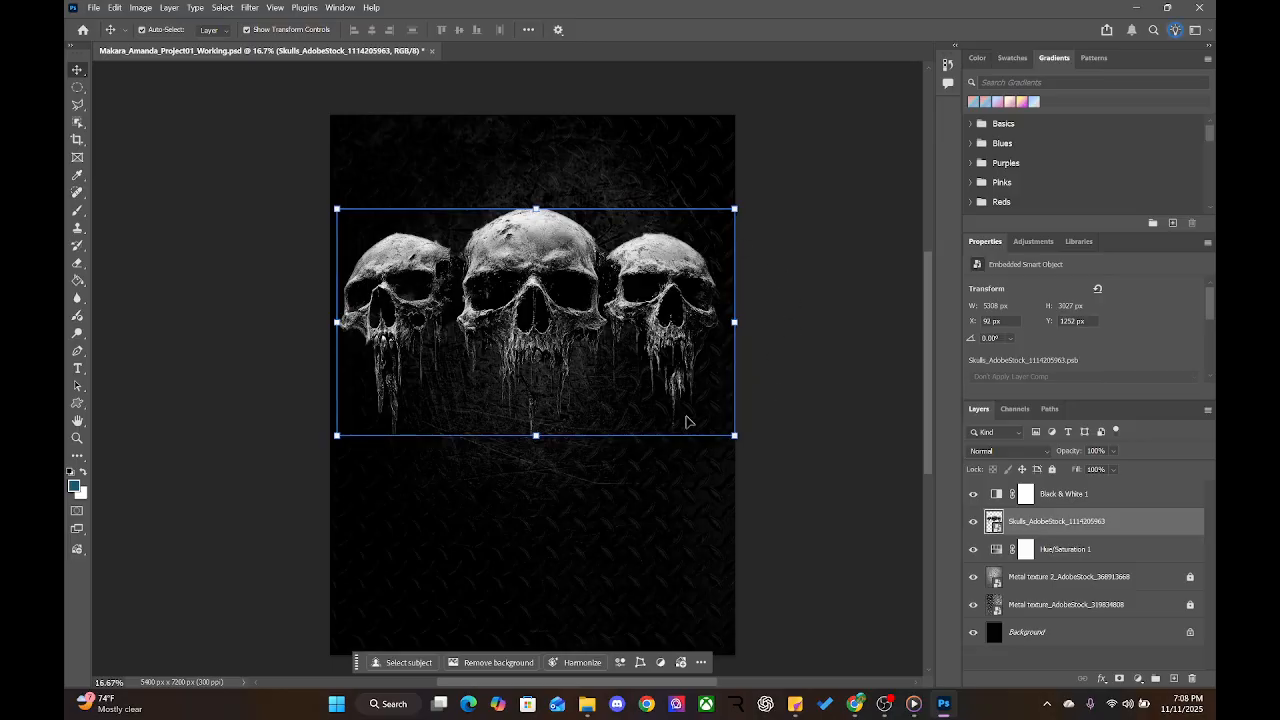
click(835, 387)
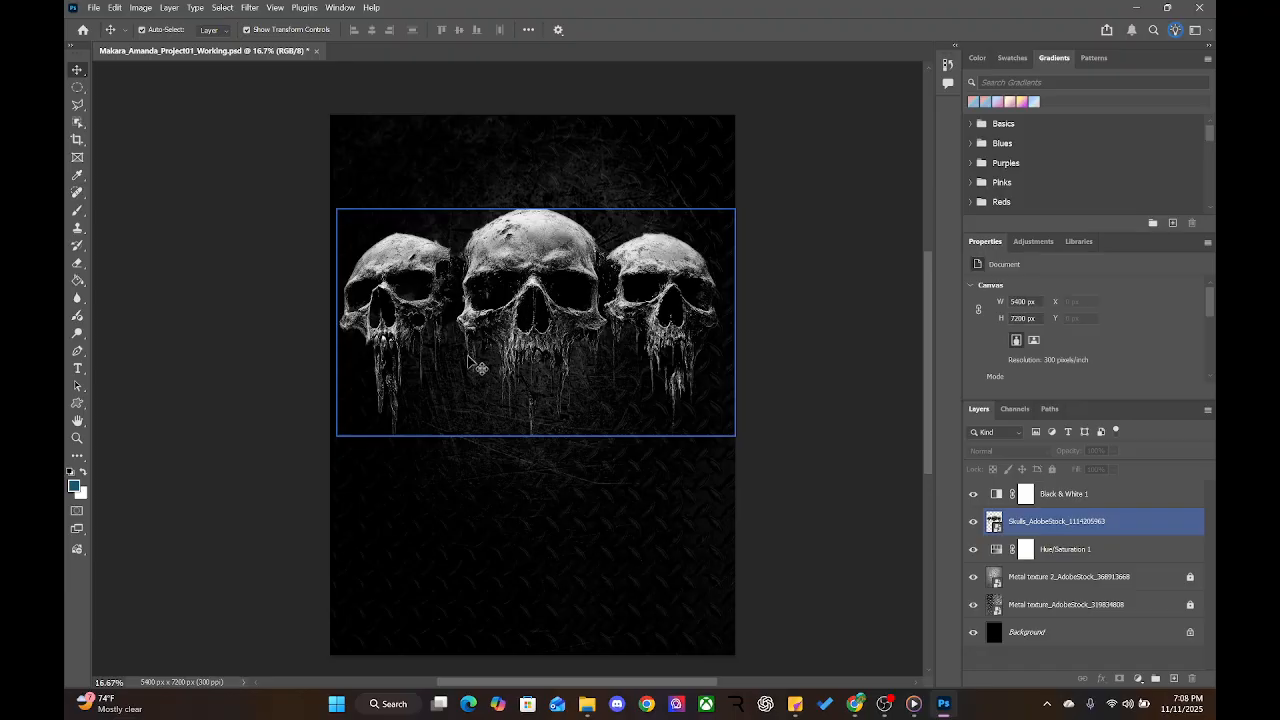
Select the skulls layer, zoom to 33.3% and pan, then zoom back to 25% centred on the skulls
click(1040, 535)
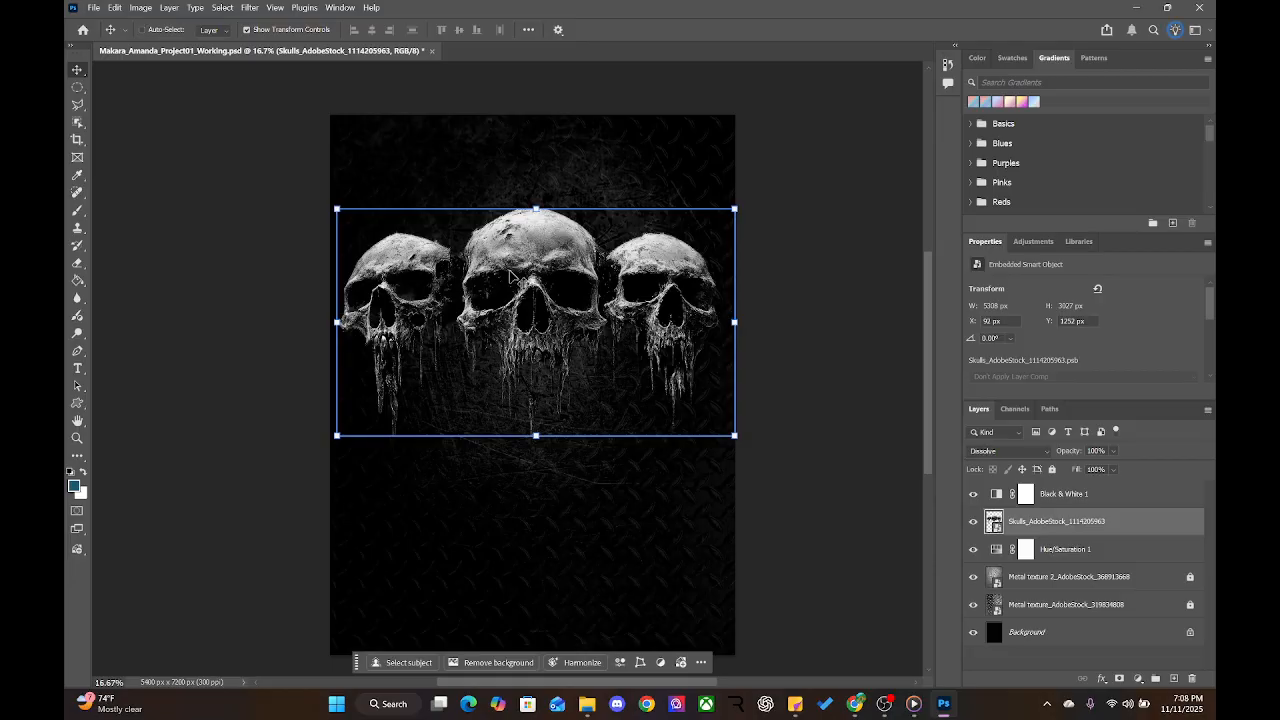
key(ctrl+plus)
key(ctrl+plus)
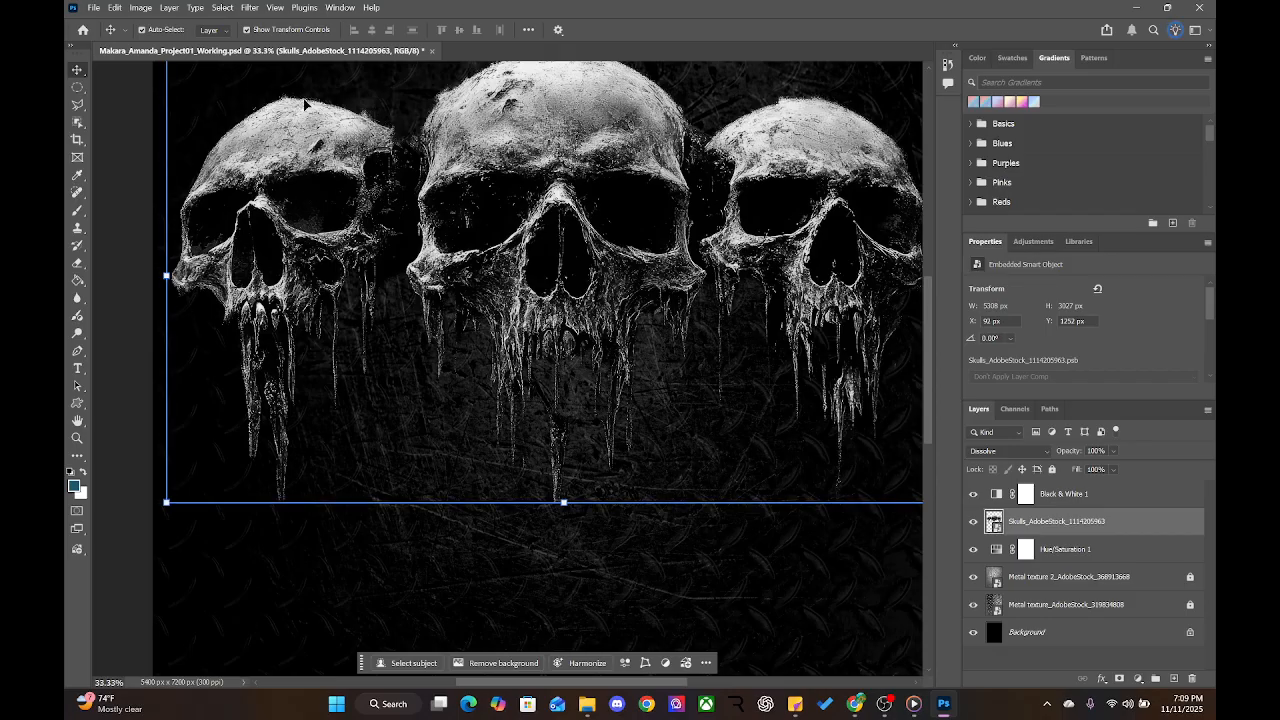
drag(595, 250, 537, 343)
key(ctrl+minus)
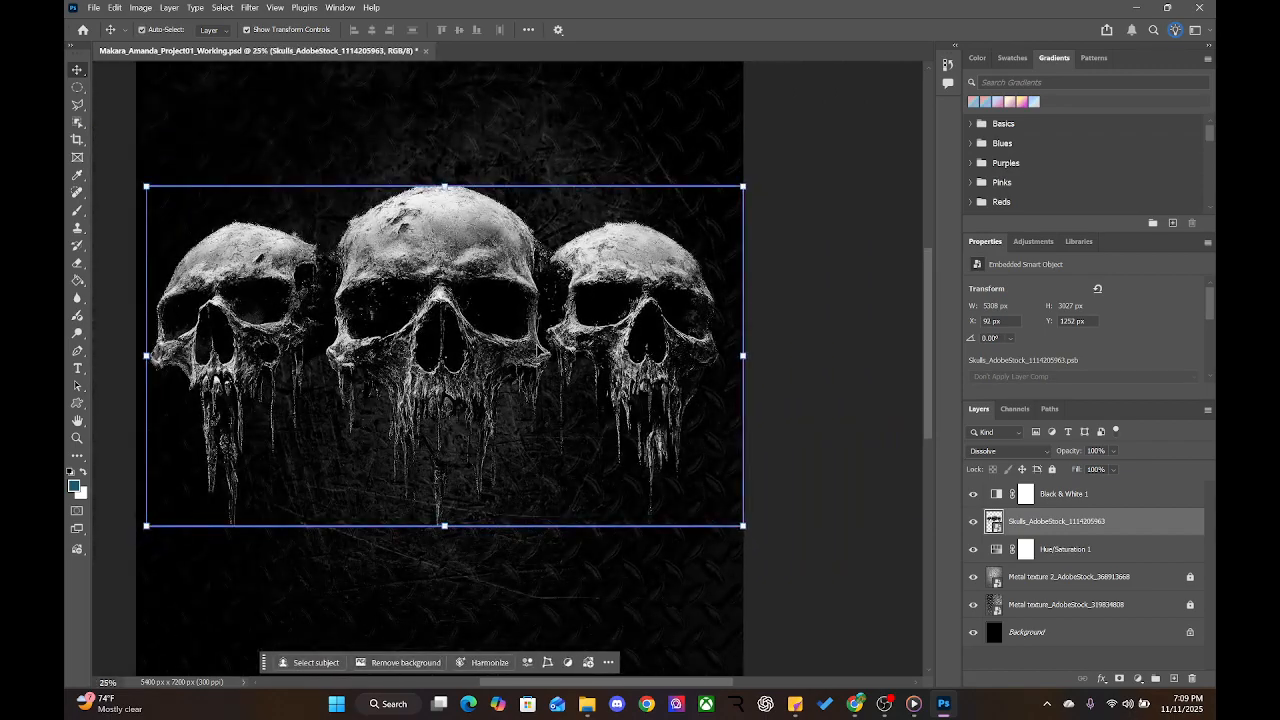
drag(772, 447, 894, 455)
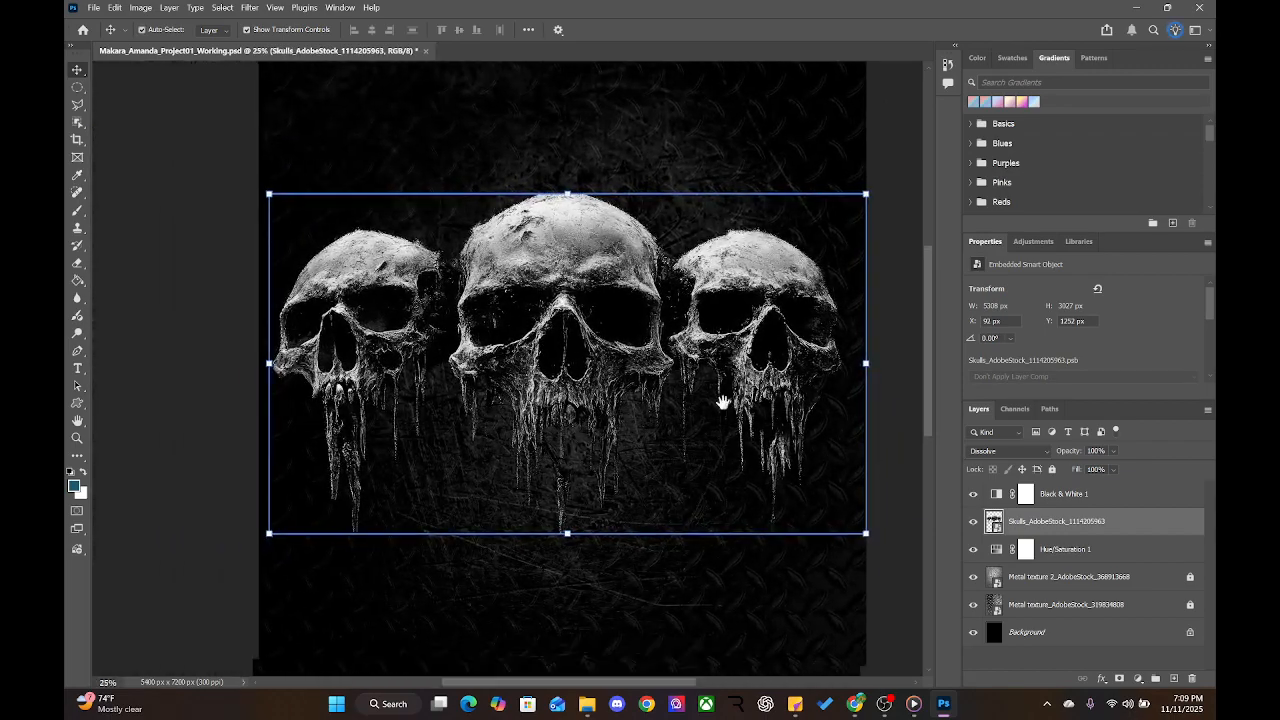
drag(723, 403, 691, 403)
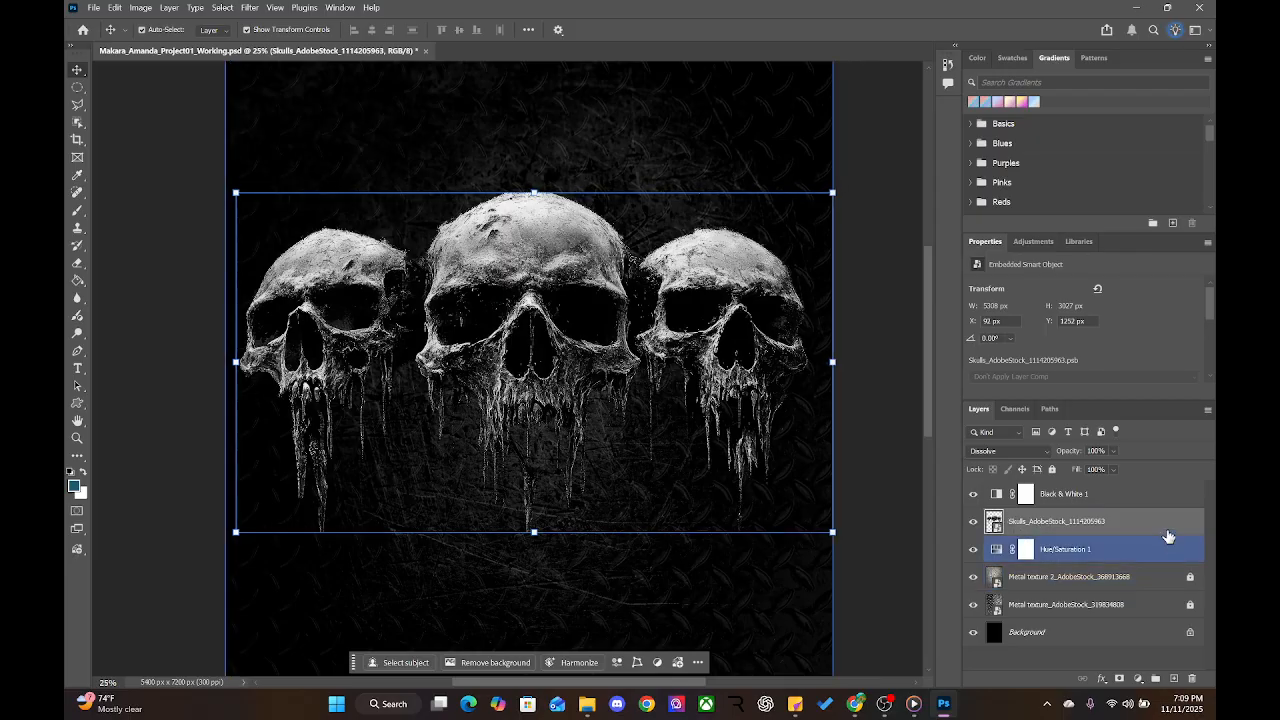
Duplicate the skulls layer and strip the copy suffix from the new layer's name
right_click(1018, 521)
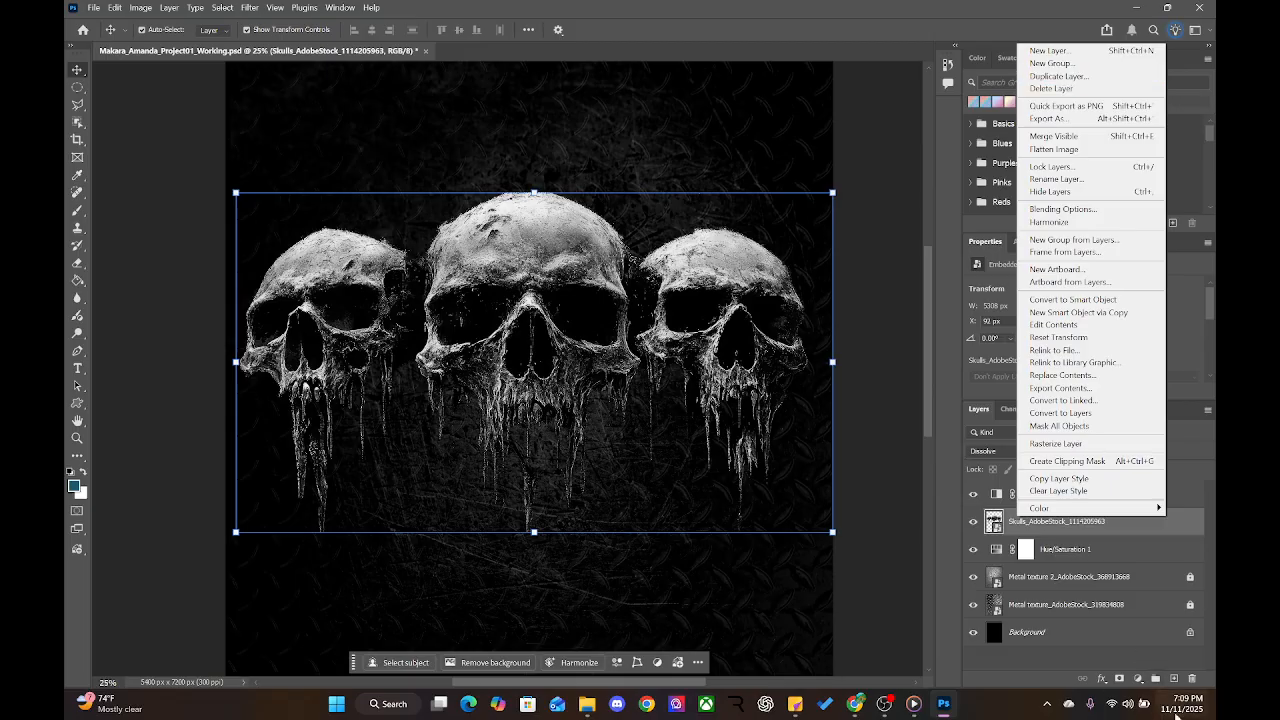
click(1027, 673)
drag(1073, 524, 1175, 679)
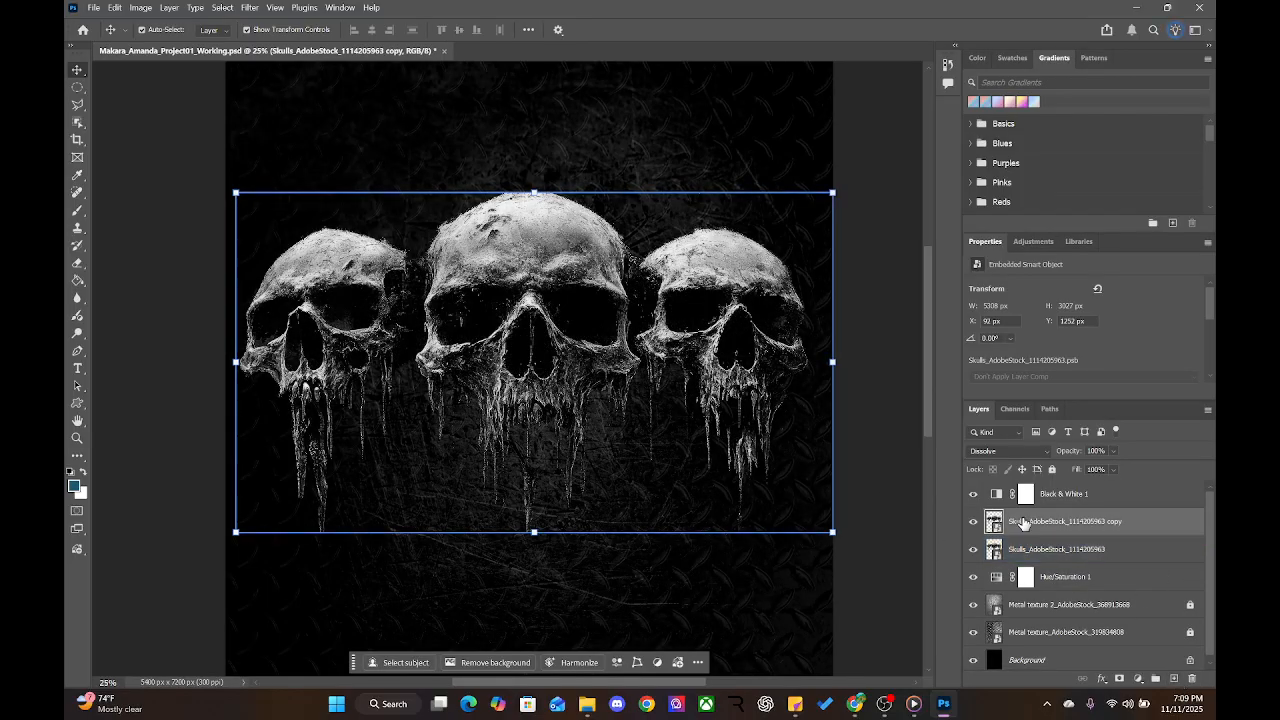
click(1040, 495)
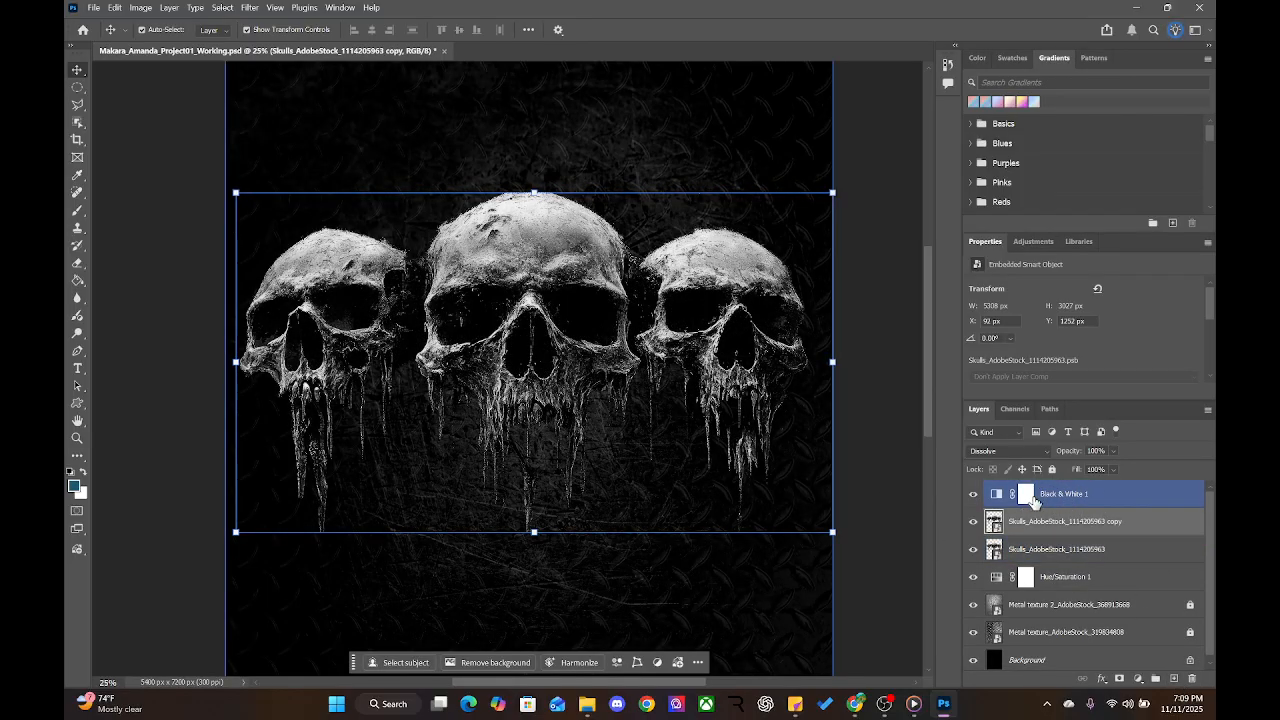
double_click(1107, 524)
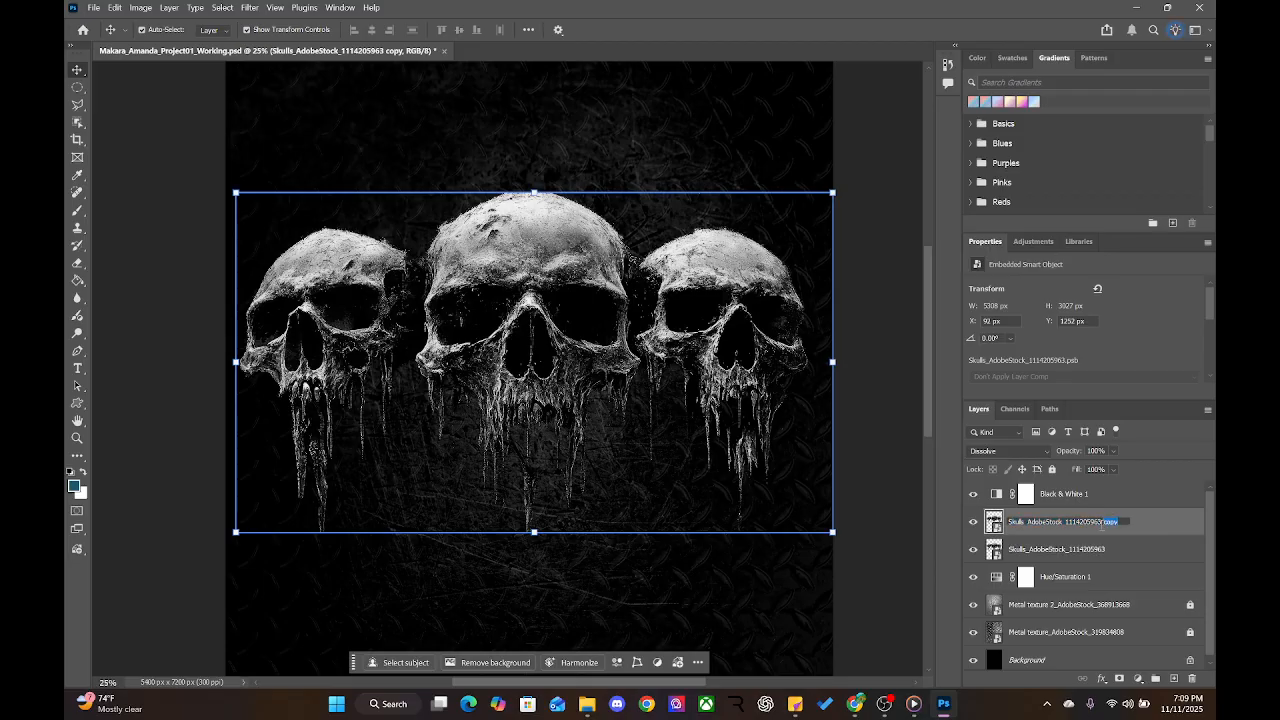
key(BackSpace)
Rename the lower skulls layer to Skulls_Blurry, removing the stock number
double_click(1060, 549)
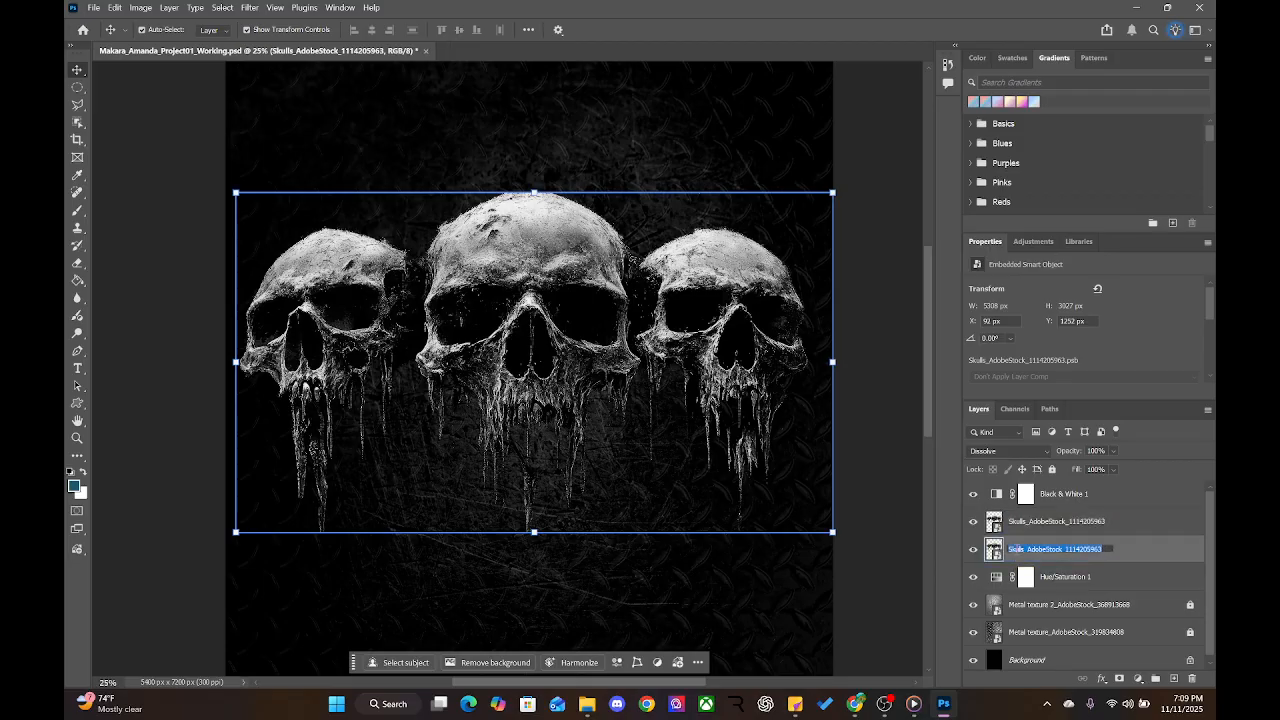
key(Right)
text(_Blurry)
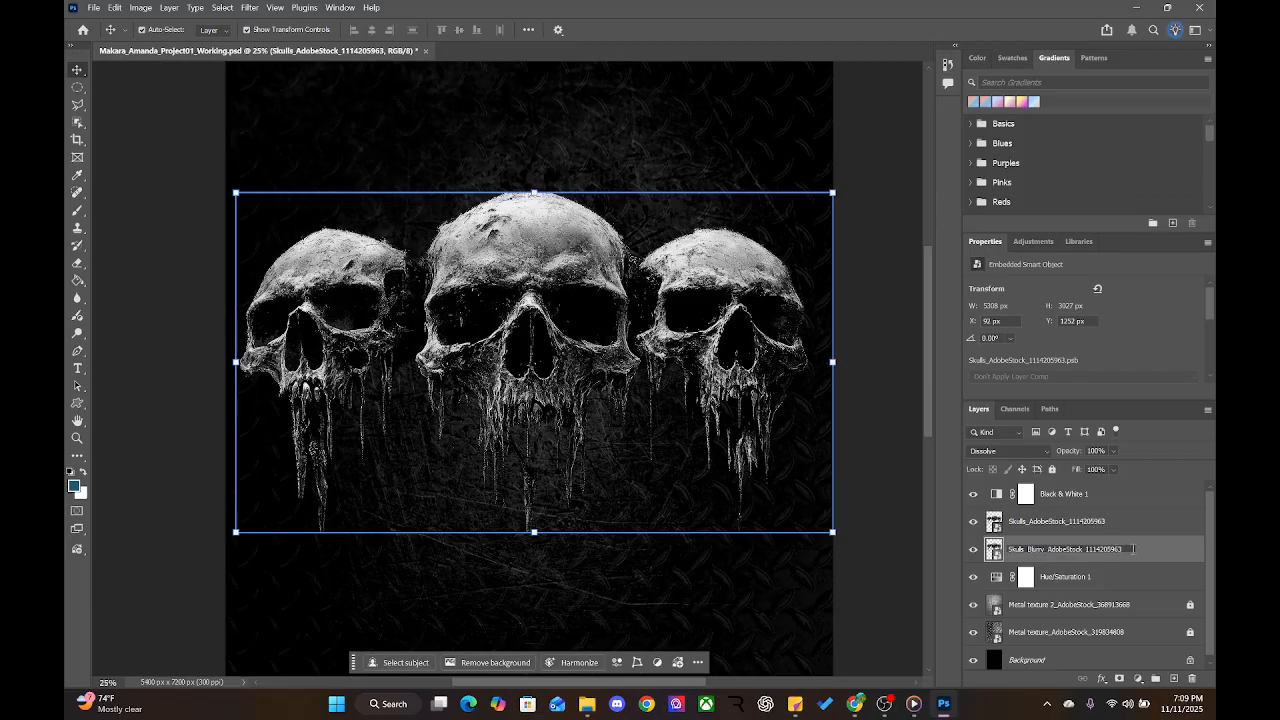
drag(1133, 549, 1048, 549)
key(BackSpace)
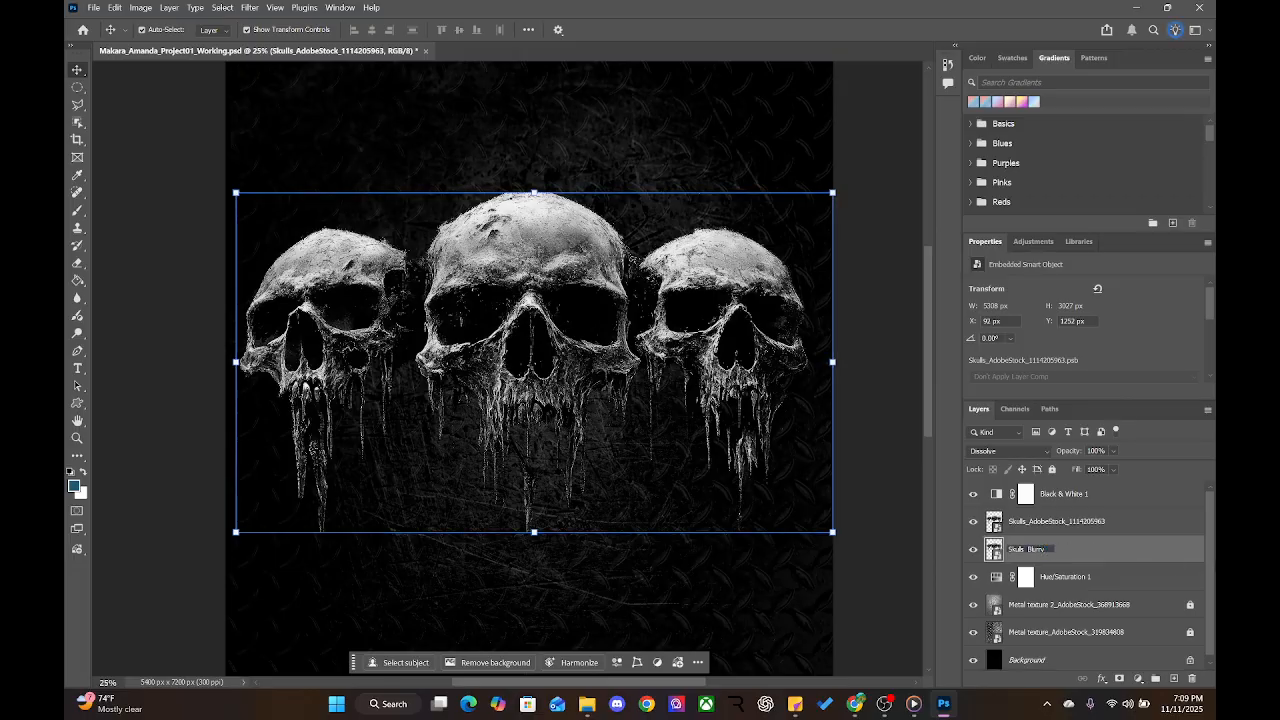
click(1040, 532)
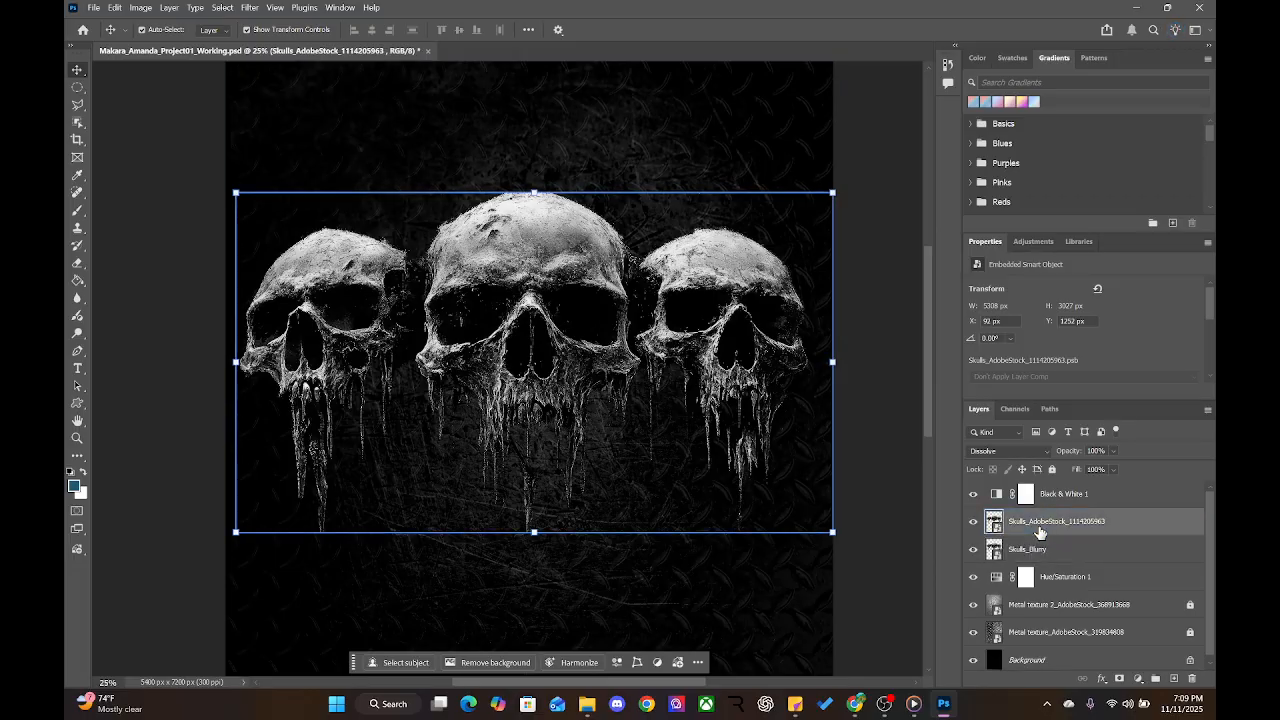
Rename the upper skulls layer to Skulls_Sharp, removing the stock number
double_click(1064, 521)
click(1112, 521)
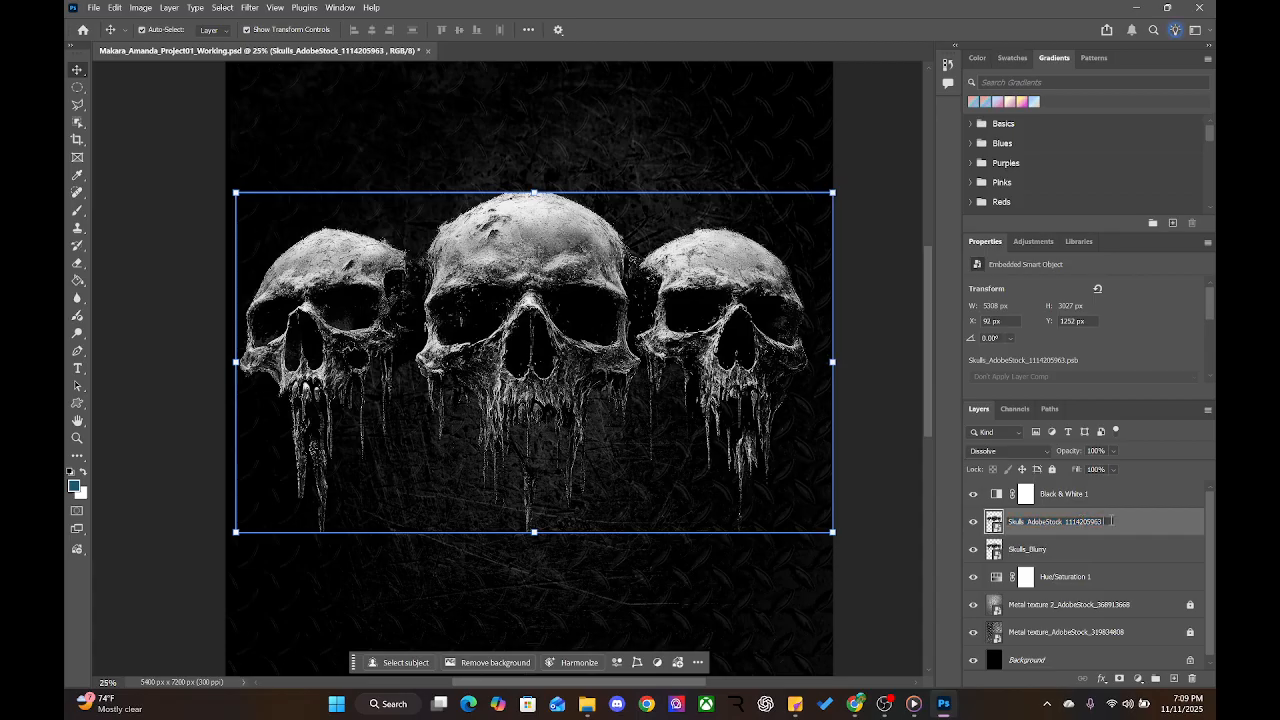
drag(1112, 521, 1027, 521)
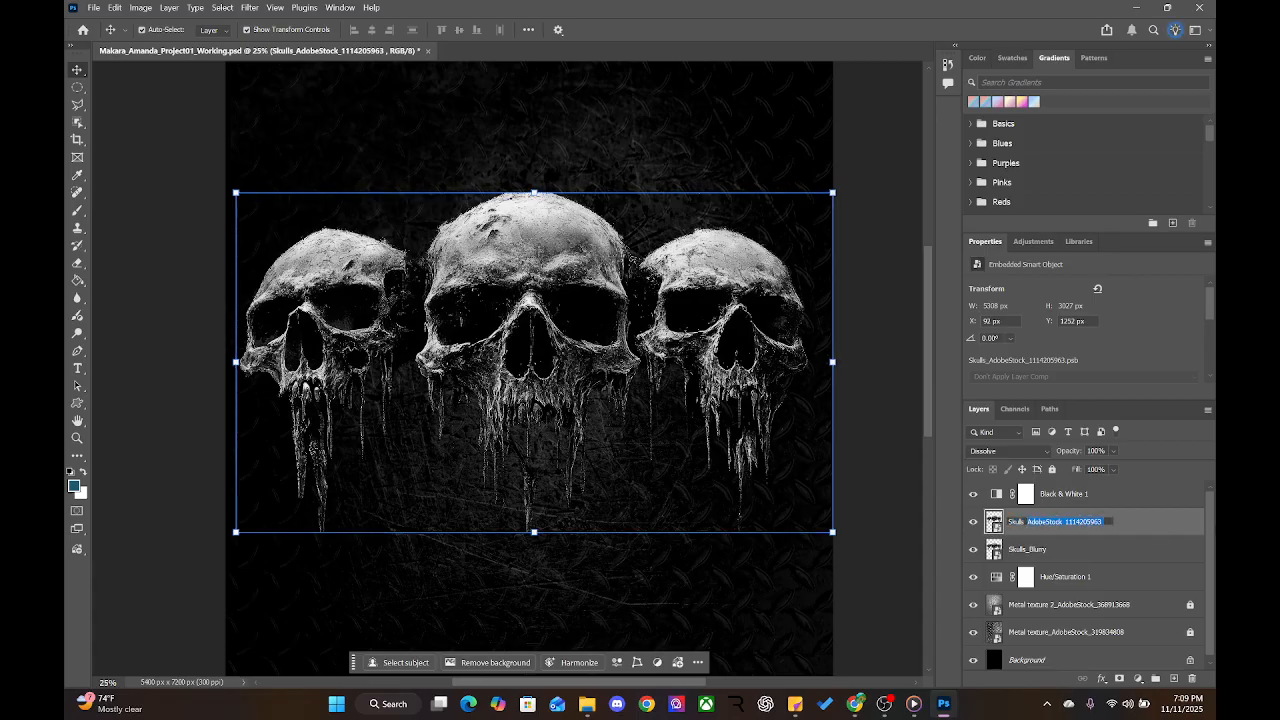
key(BackSpace)
key(Return)
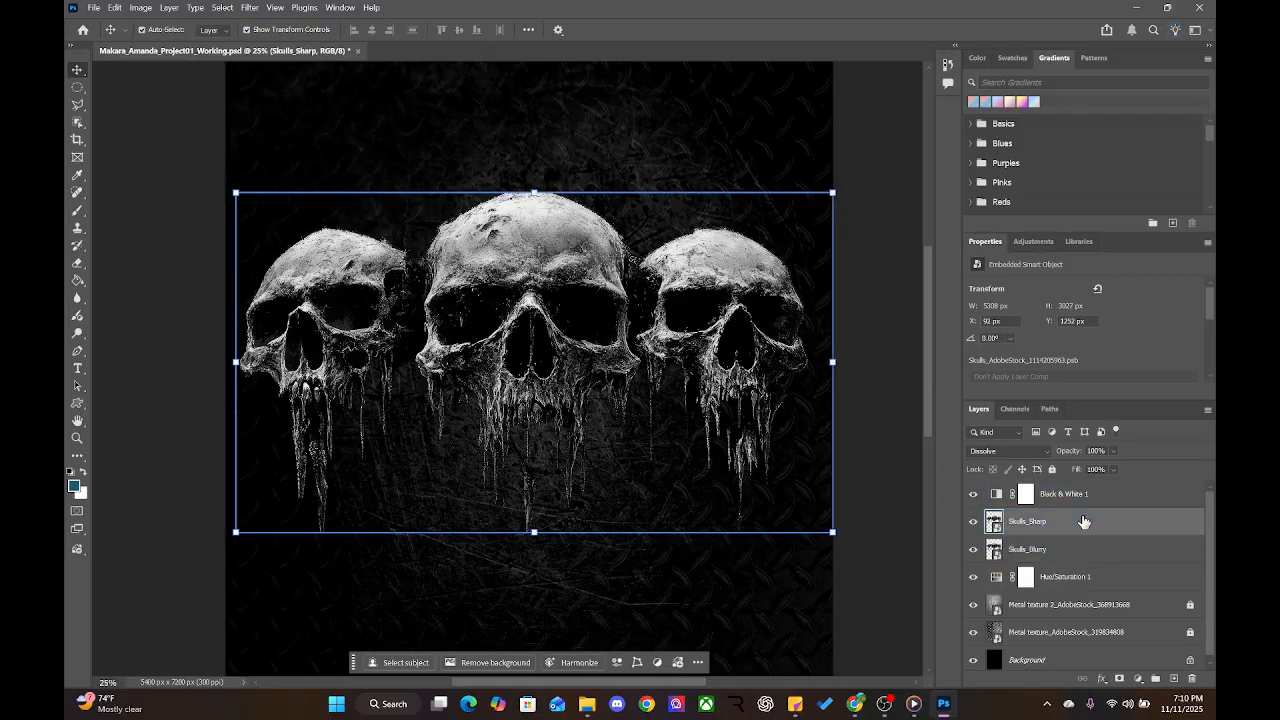
click(1025, 557)
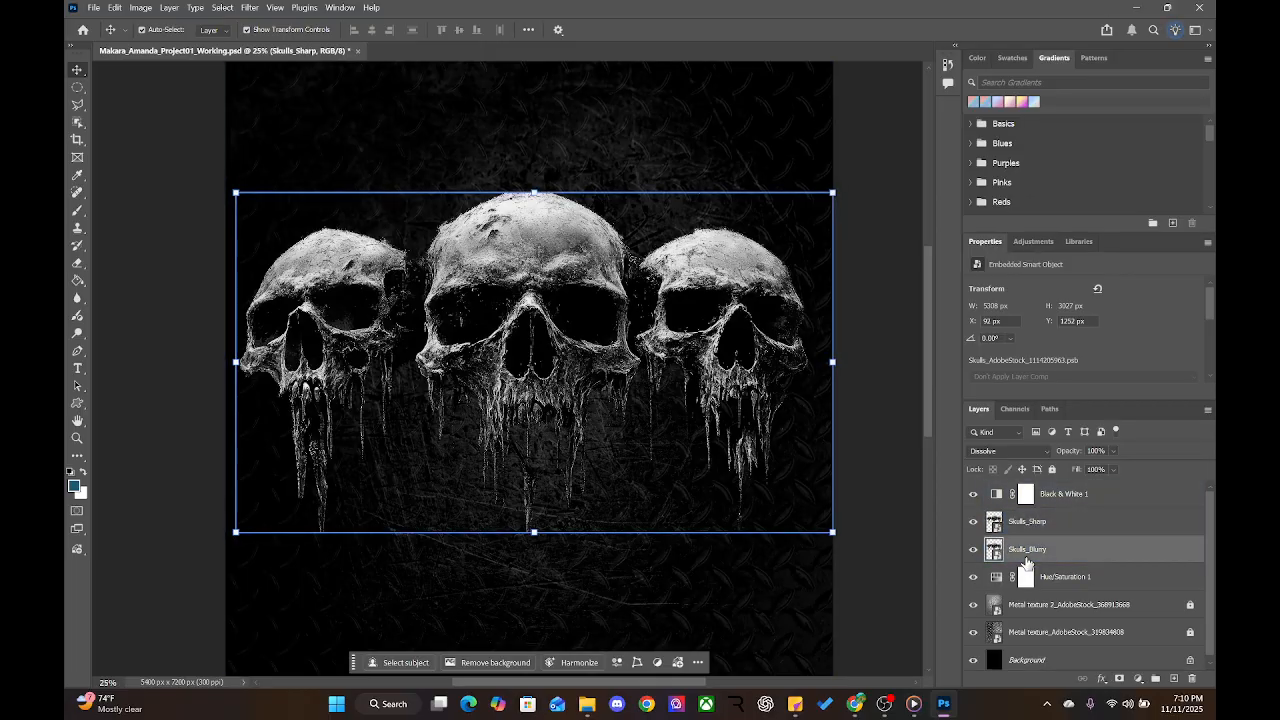
Hide Skulls_Sharp and apply Filter > Blur > Blur to Skulls_Blurry
click(970, 523)
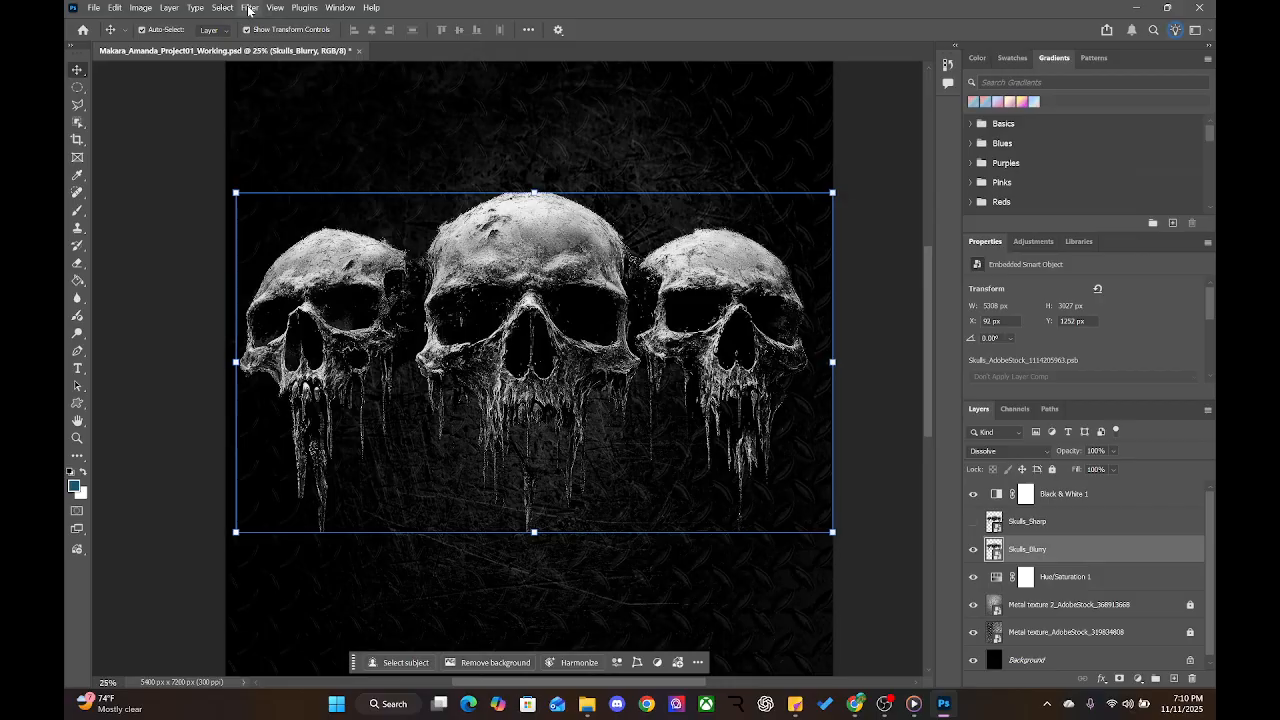
click(231, 8)
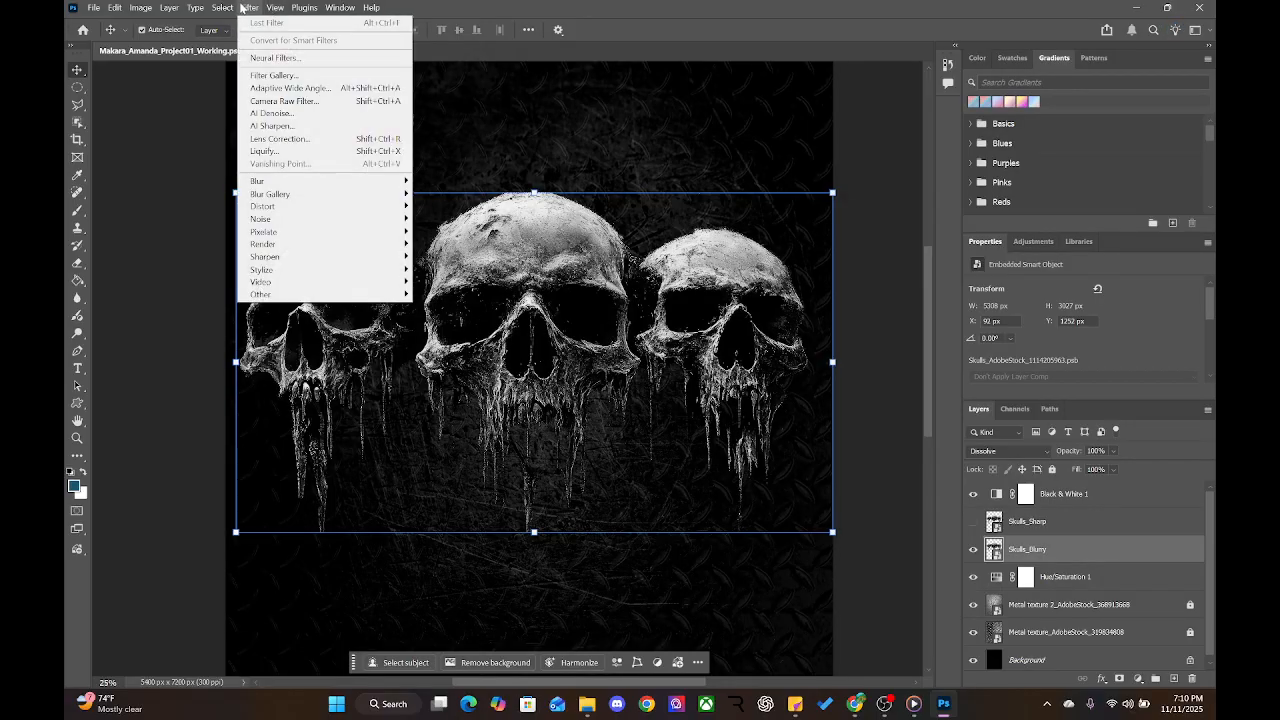
mouse_move(262, 183)
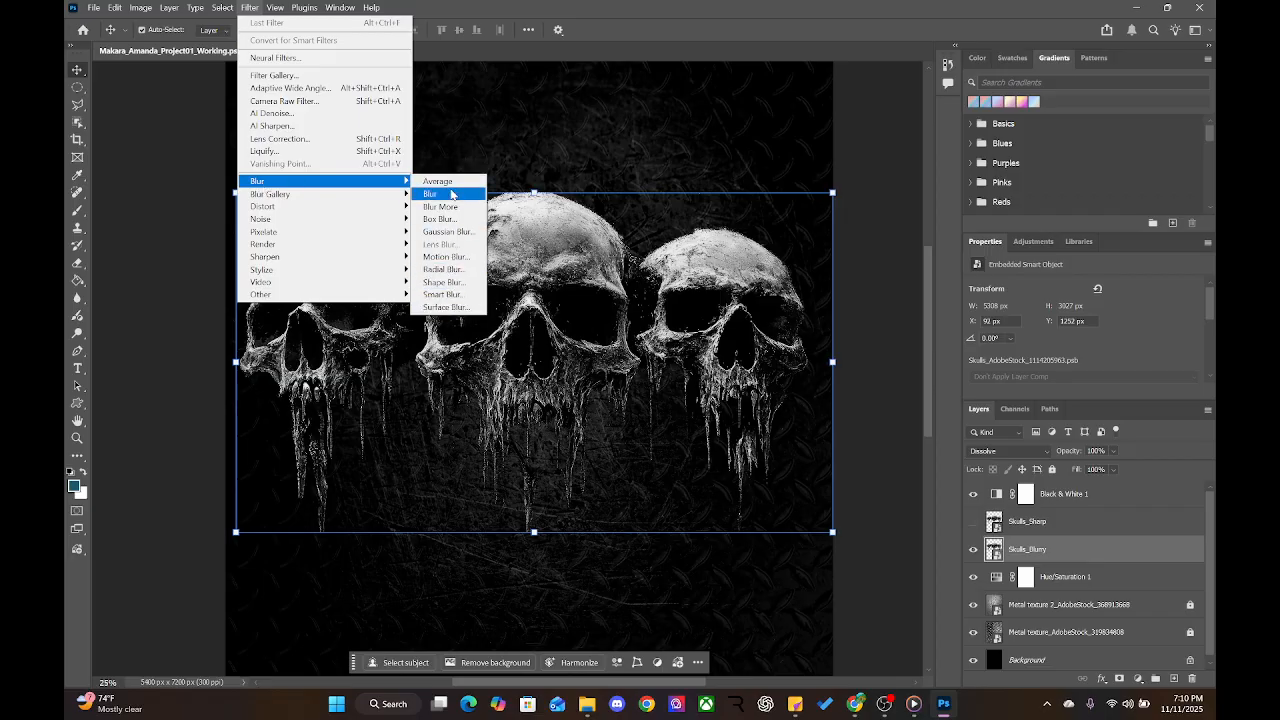
click(451, 194)
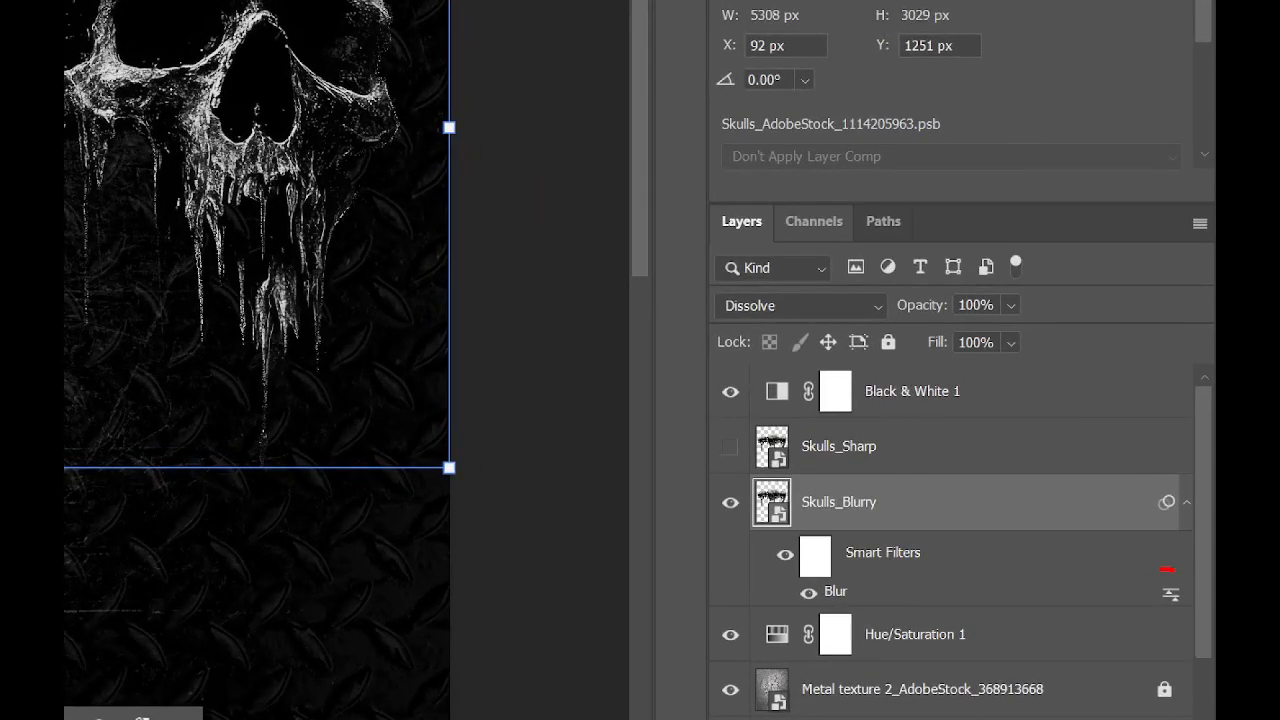
Open the Blending Options for Skulls_Blurry's Blur smart filter and move the dialog aside
mouse_move(1167, 569)
mouse_down()
mouse_move(1215, 620)
mouse_move(1180, 567)
mouse_up()
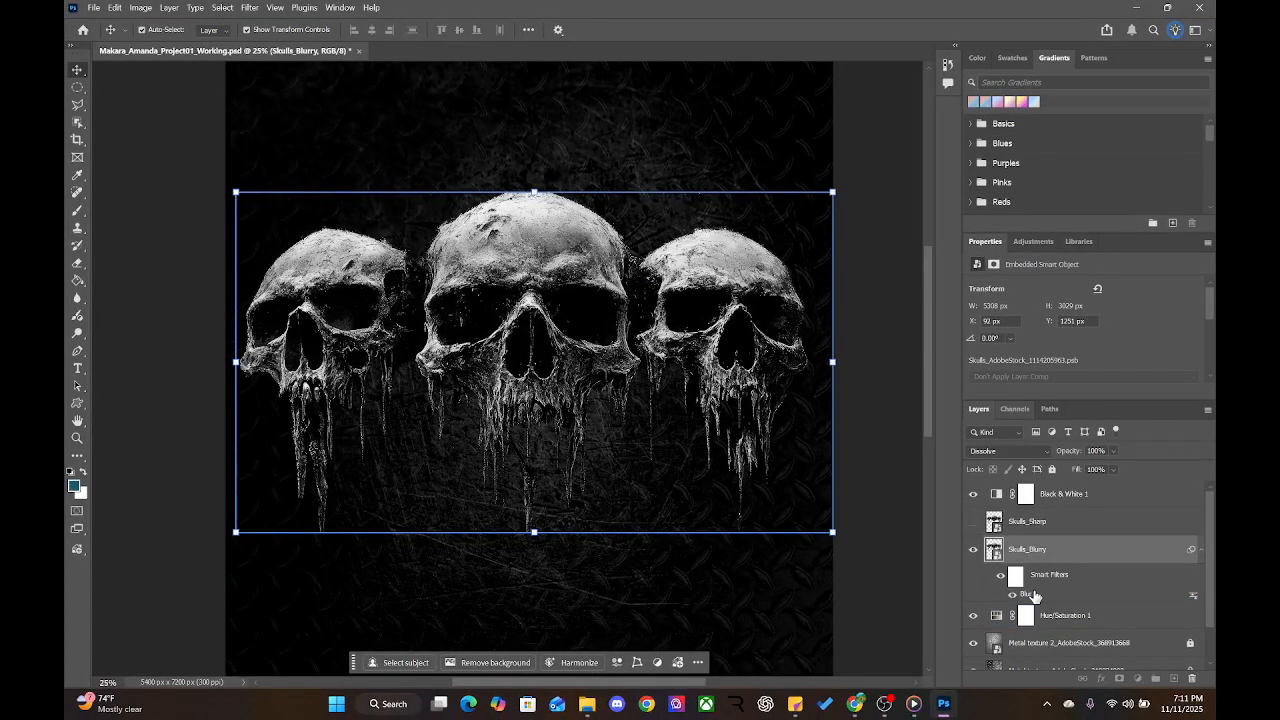
click(874, 537)
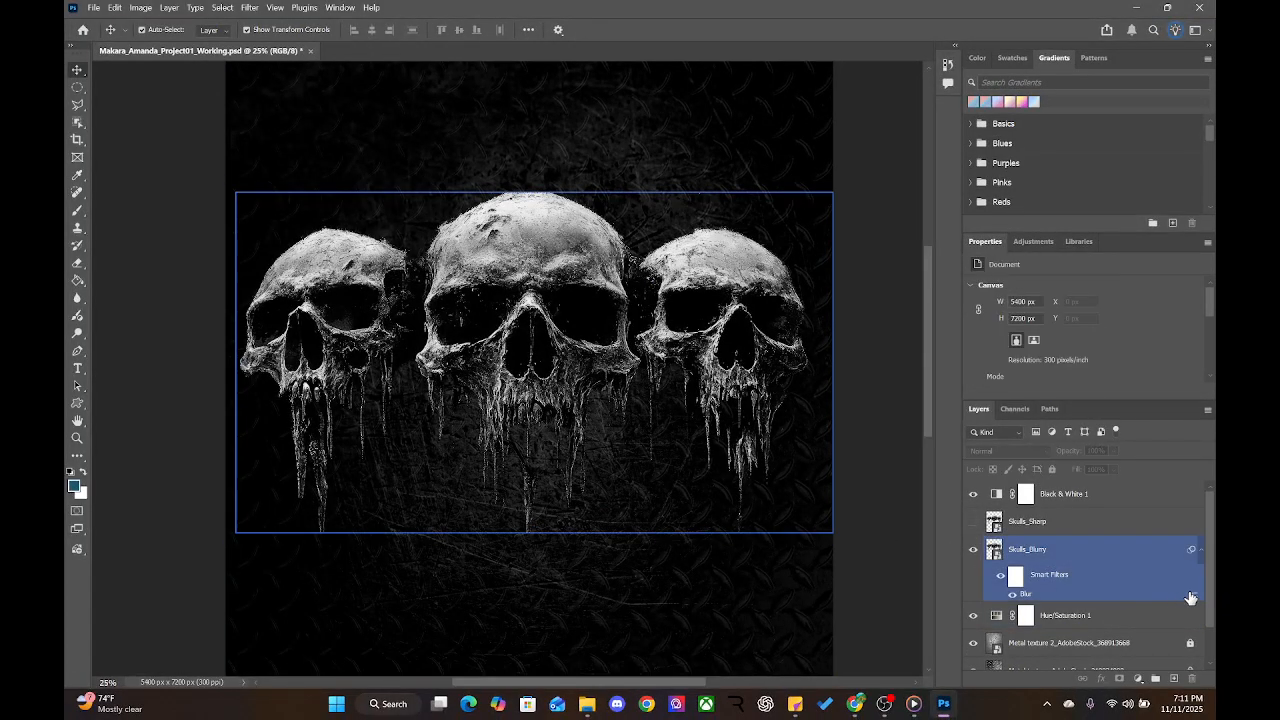
double_click(1192, 597)
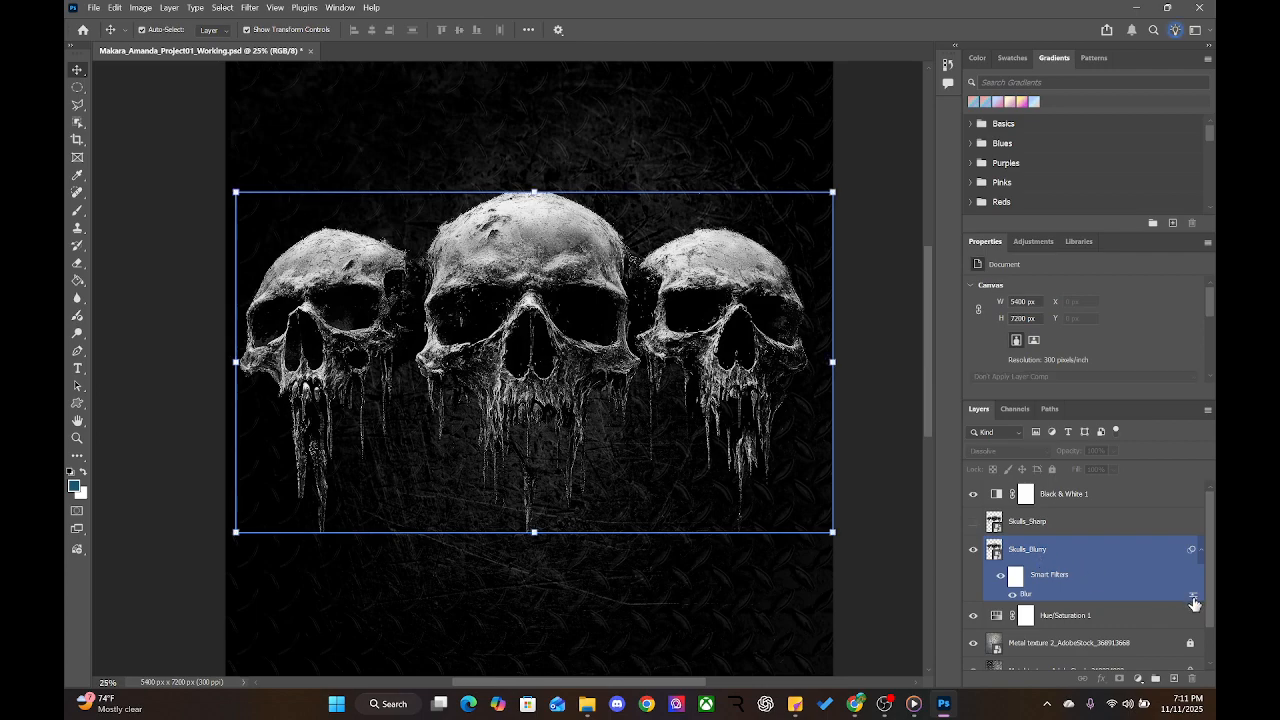
drag(616, 148, 586, 180)
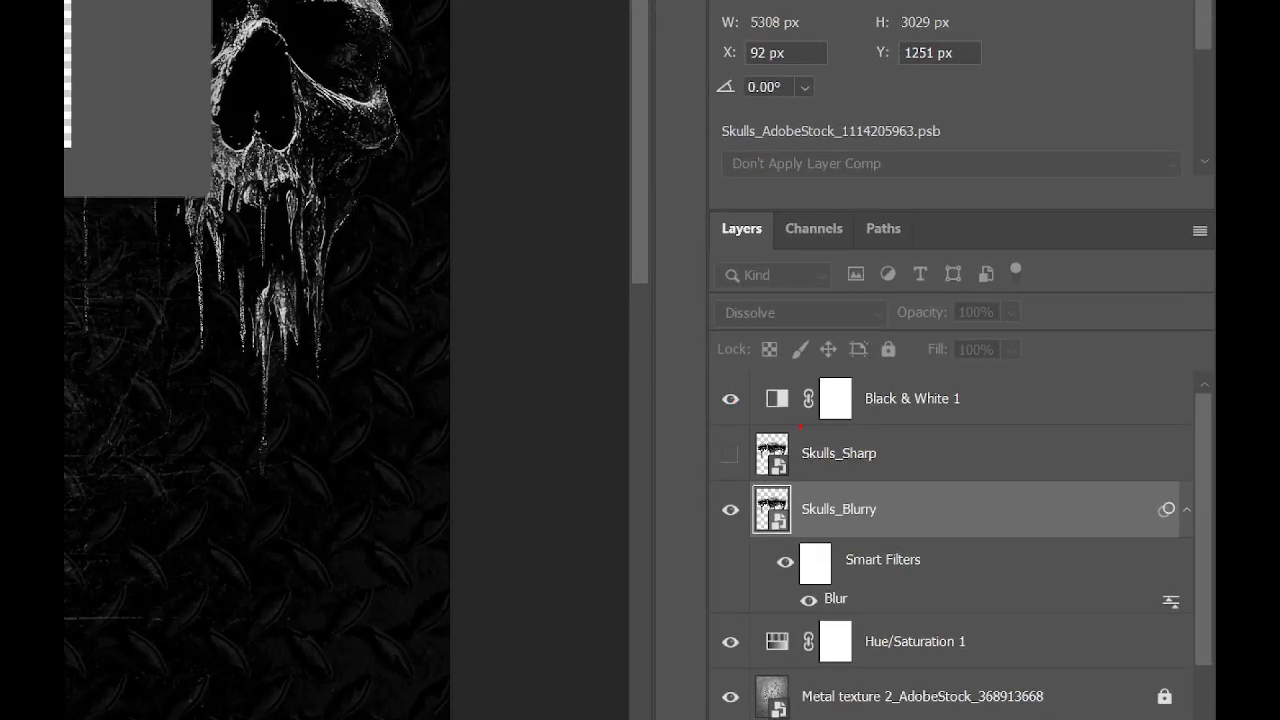
mouse_move(991, 388)
mouse_down()
mouse_move(775, 397)
mouse_move(863, 423)
mouse_move(1012, 396)
mouse_up()
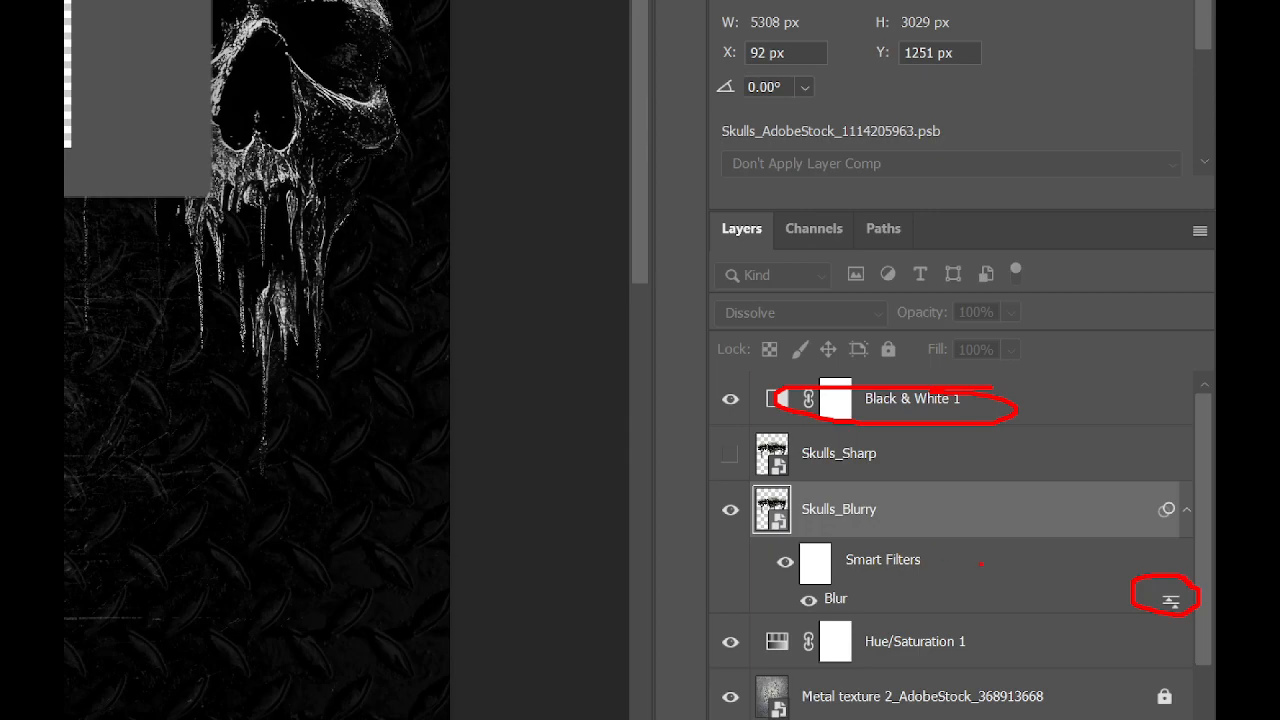
Zoom the Blur filter preview out and back in to 100%
key(Escape)
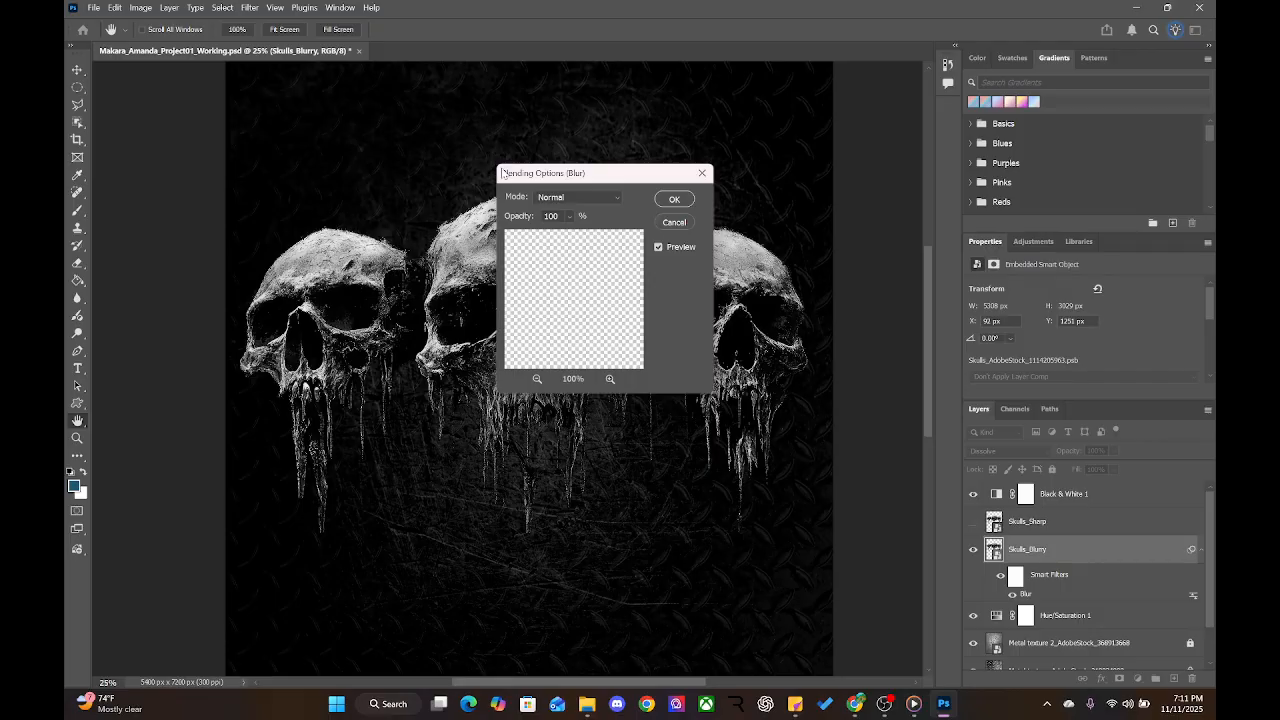
click(536, 379)
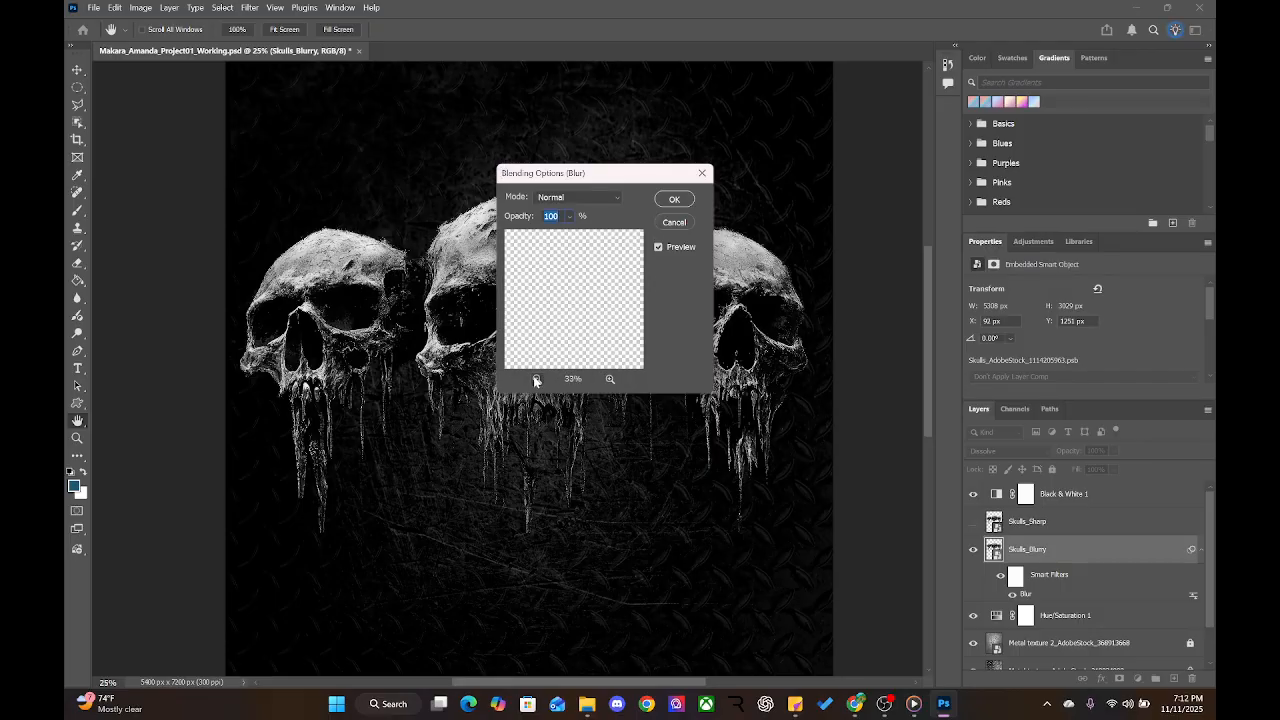
click(536, 379)
click(536, 379)
click(536, 379)
click(536, 379)
click(536, 379)
click(536, 379)
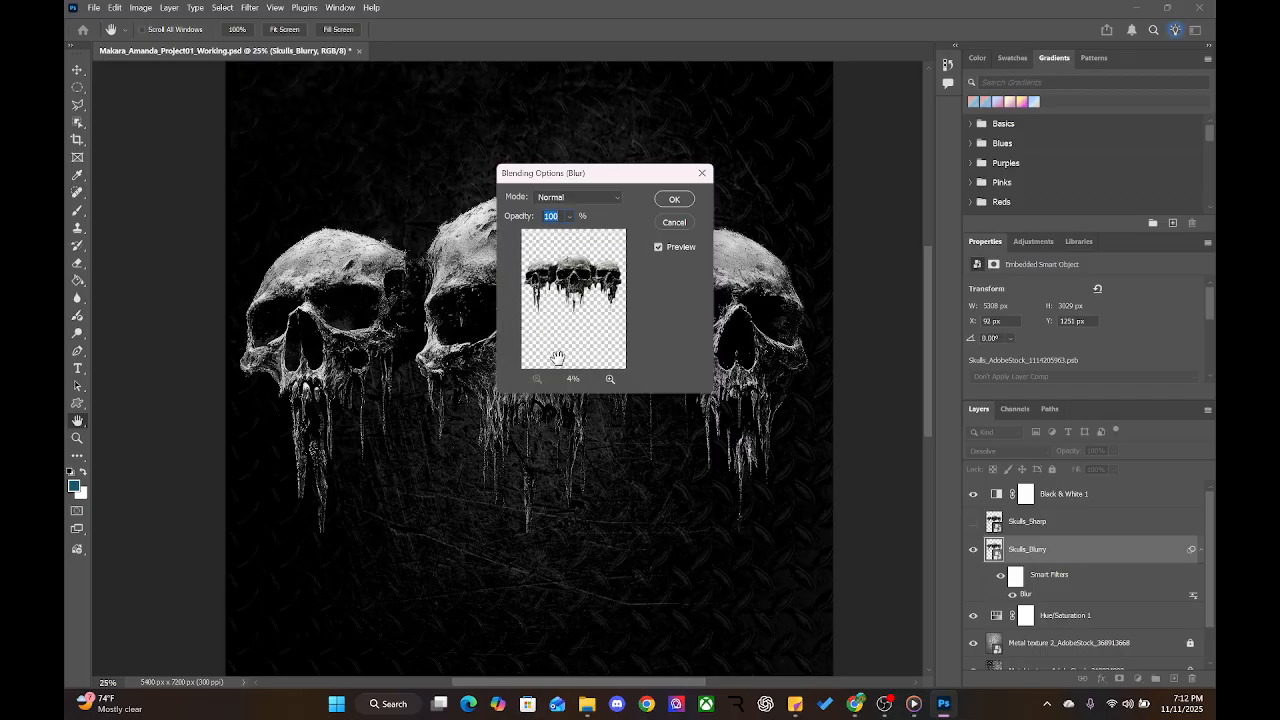
key(ctrl+plus)
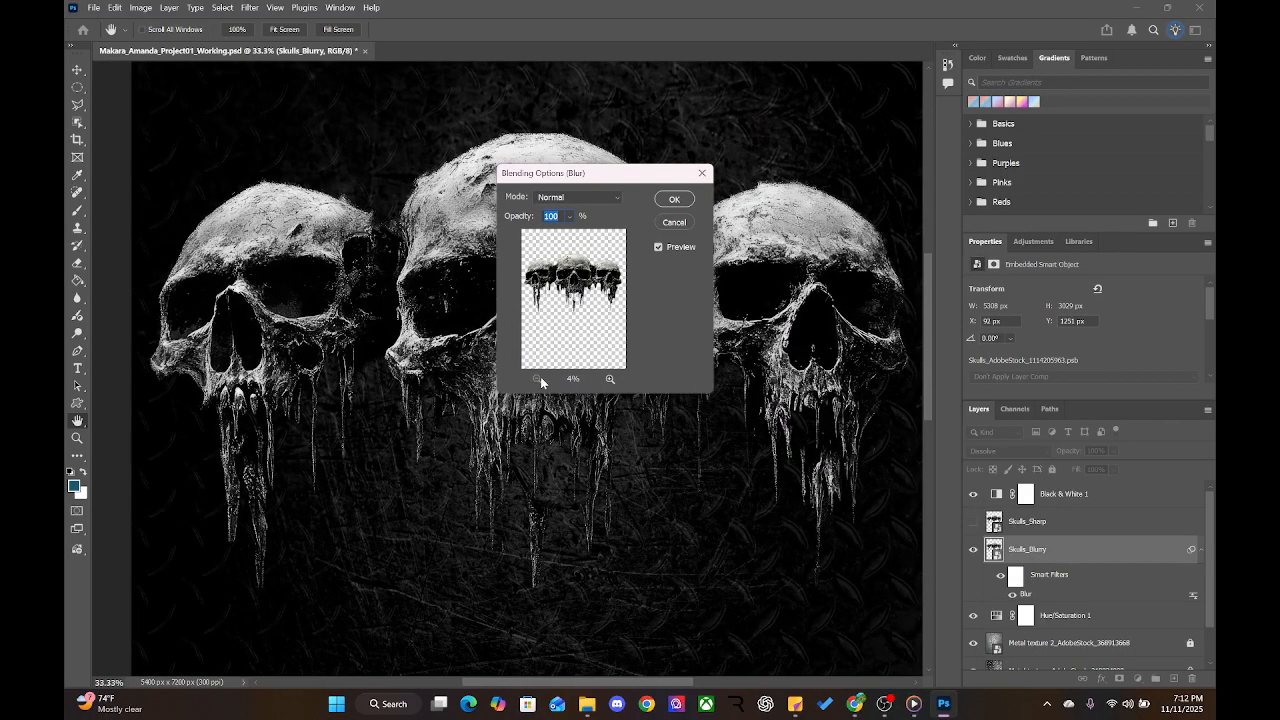
click(608, 379)
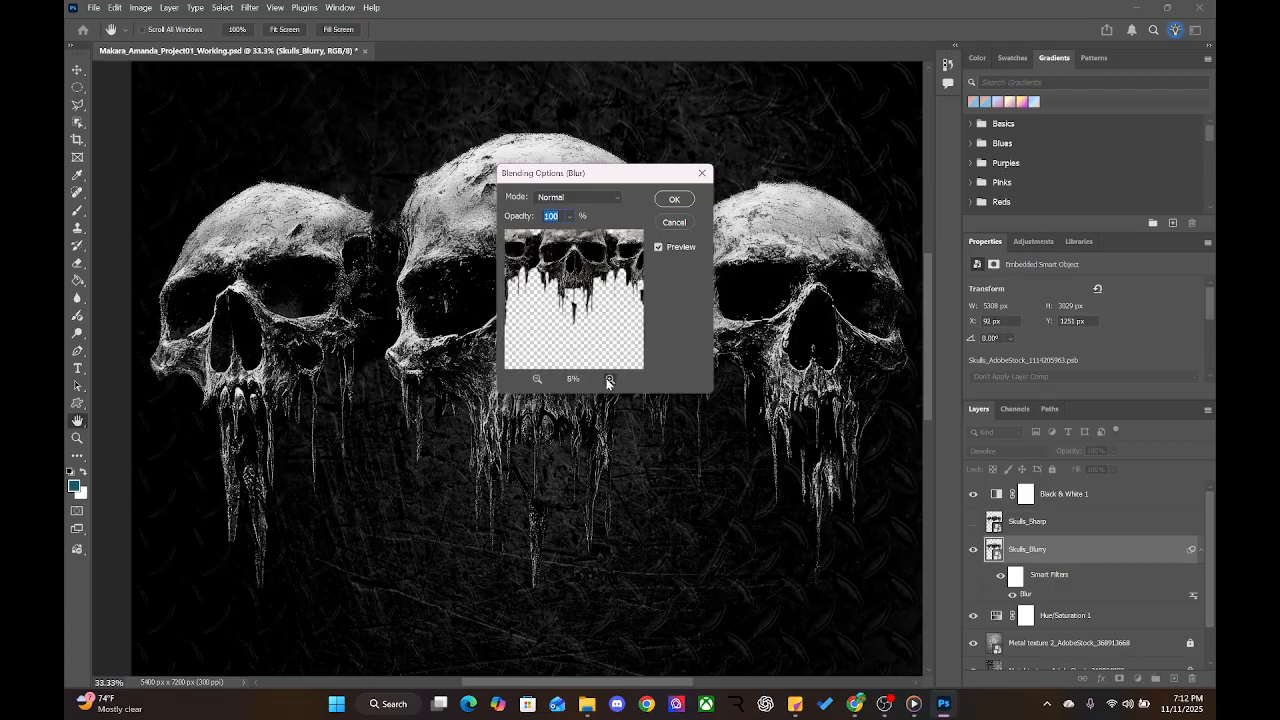
click(608, 379)
click(608, 379)
click(608, 379)
click(608, 379)
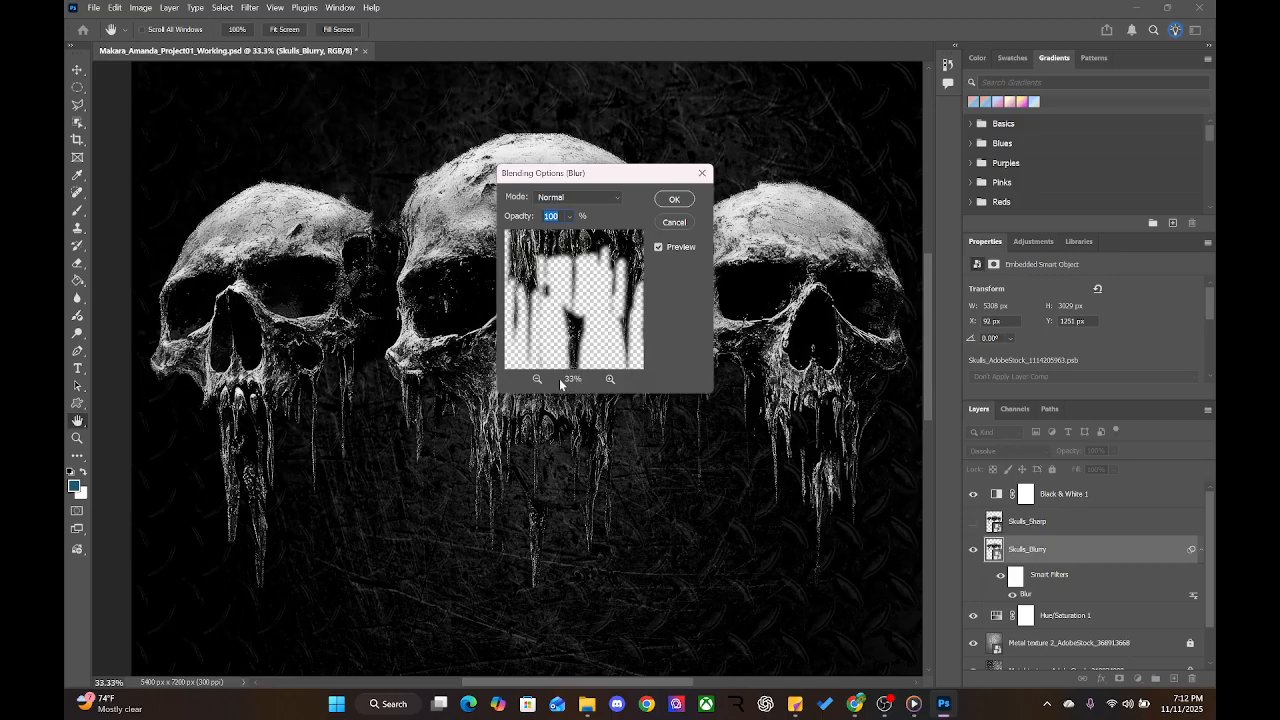
click(574, 381)
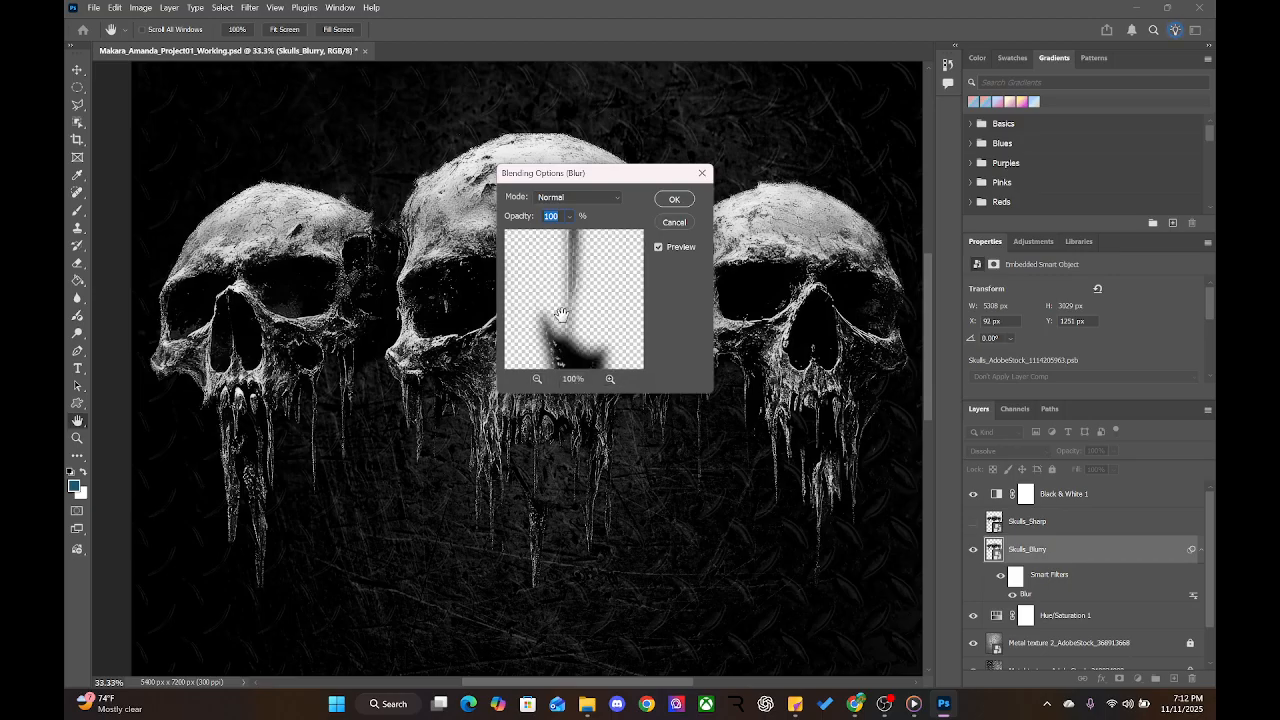
Inspect the skull drips in the preview, then confirm Normal mode at 100% opacity
drag(564, 253, 530, 299)
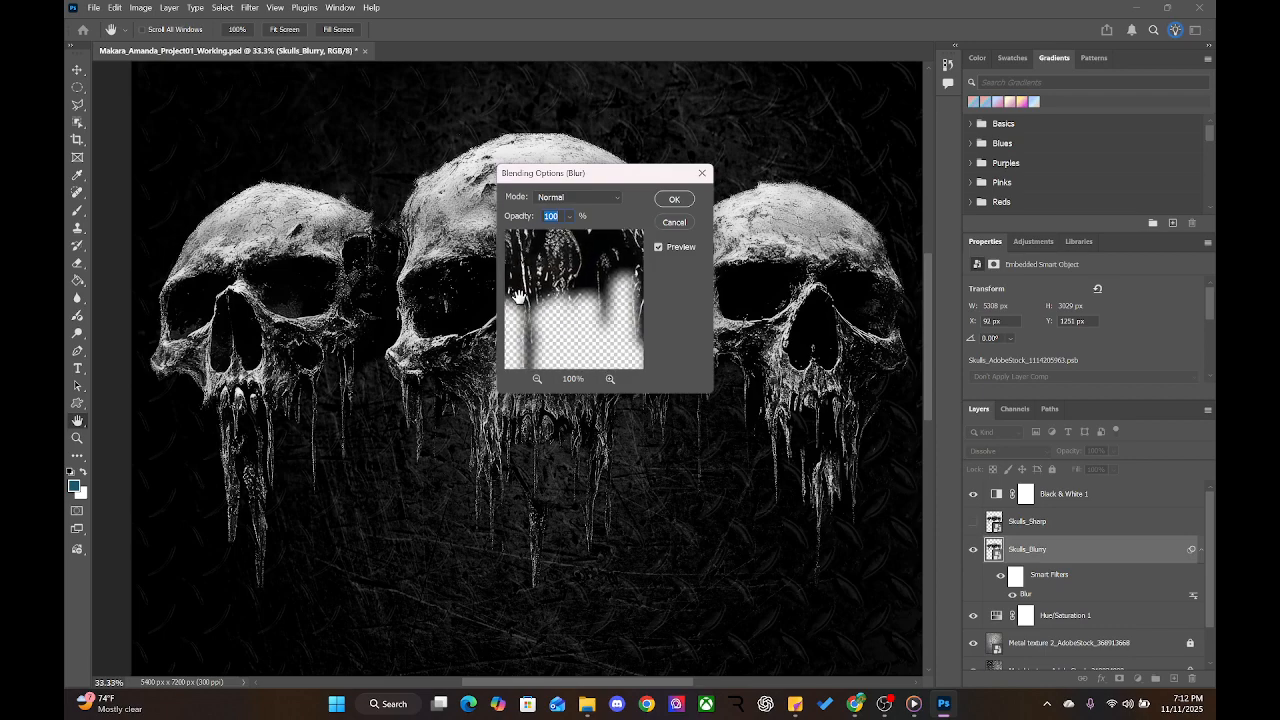
drag(620, 303, 545, 302)
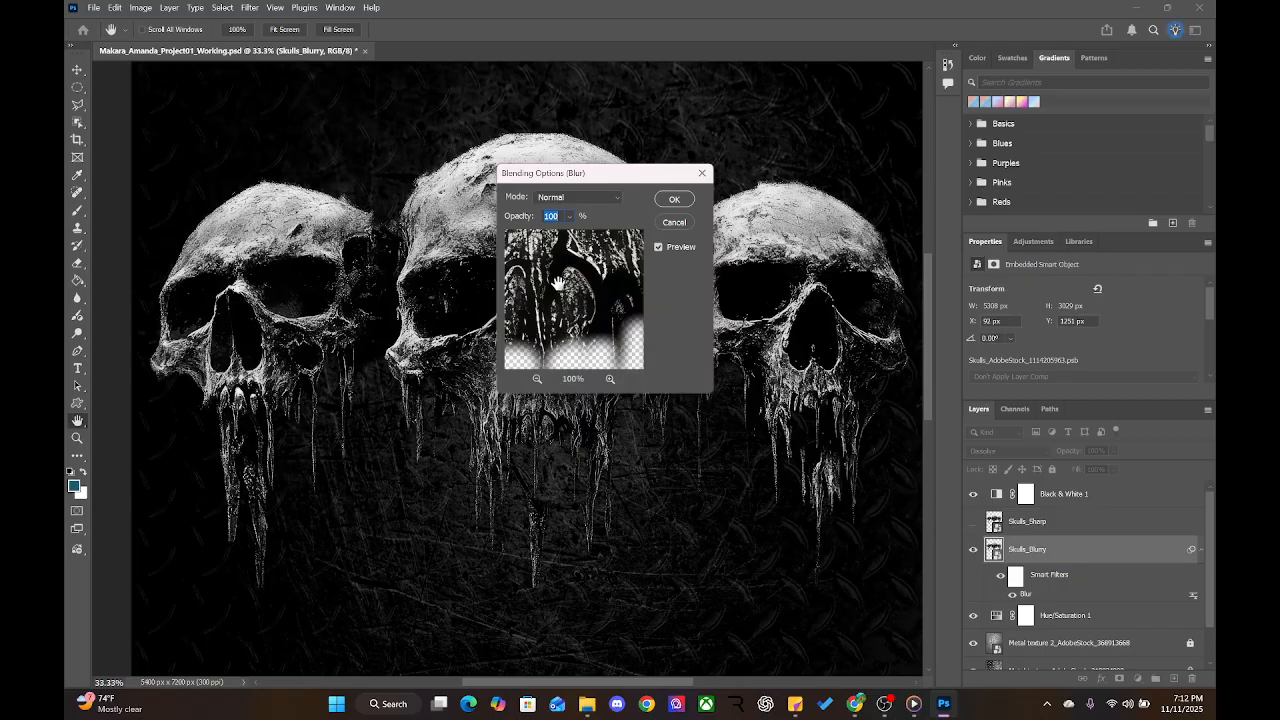
mouse_move(557, 284)
mouse_down()
mouse_move(550, 296)
mouse_move(596, 311)
mouse_move(575, 300)
mouse_move(634, 349)
mouse_move(604, 341)
mouse_move(597, 297)
mouse_move(617, 309)
mouse_move(580, 303)
mouse_move(601, 289)
mouse_move(566, 294)
mouse_up()
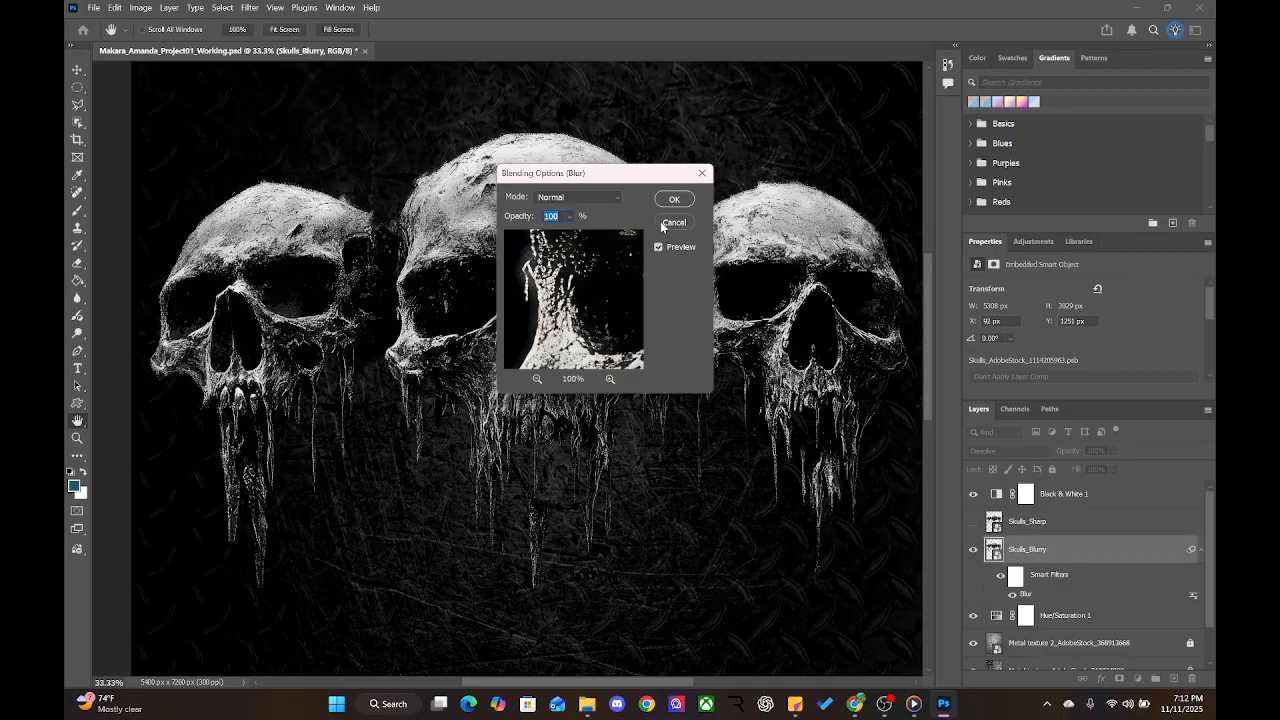
click(577, 198)
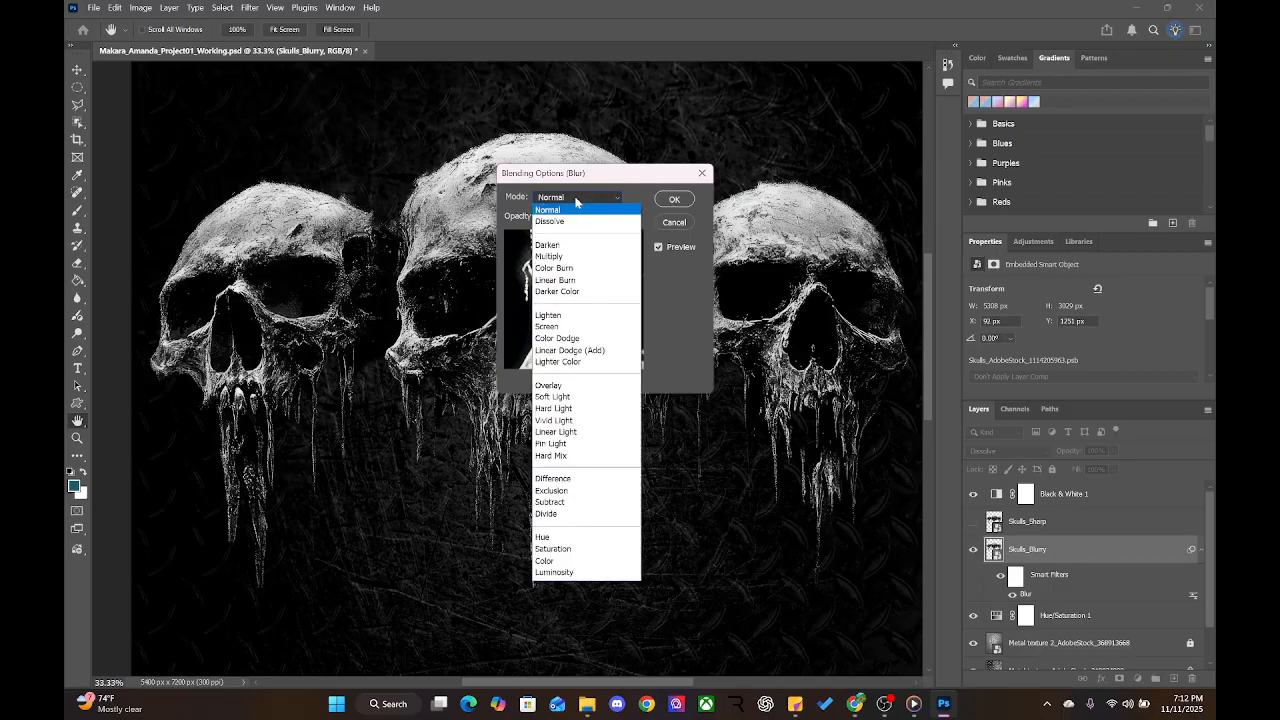
click(576, 204)
click(674, 199)
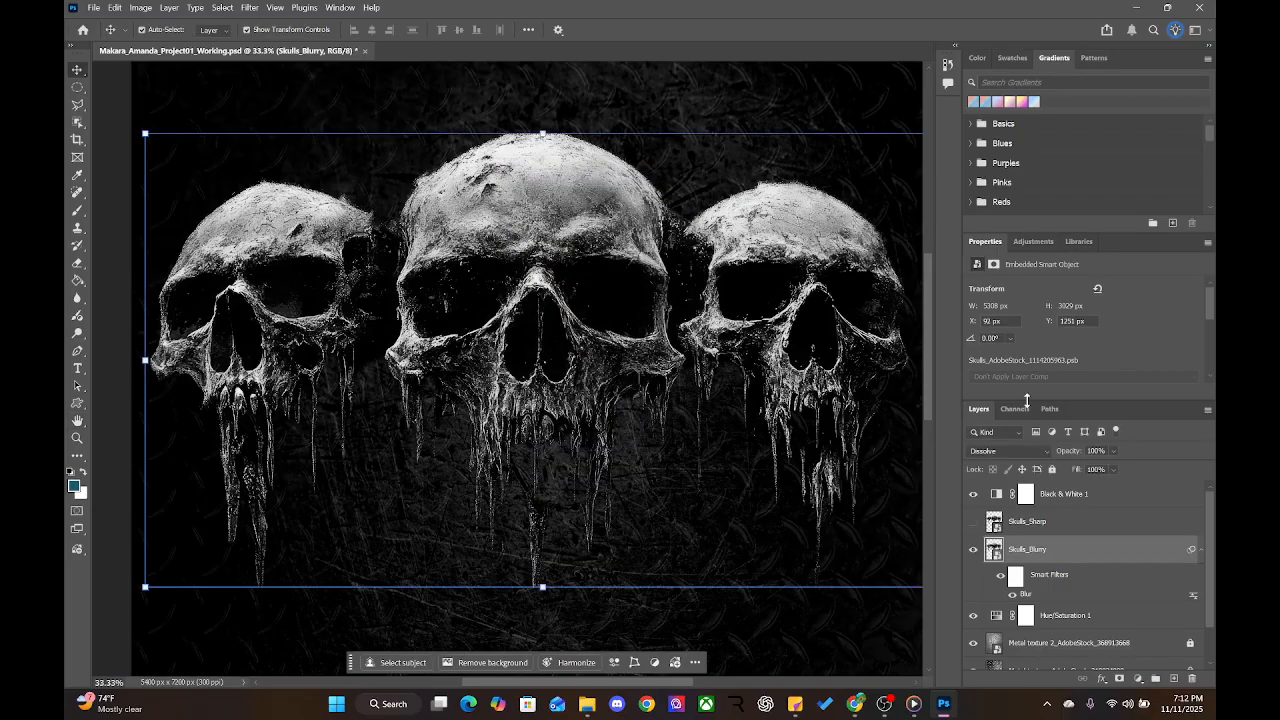
Delete the filter mask and clear the Blur smart filter from Skulls_Blurry
scroll(1076, 319, down, 3)
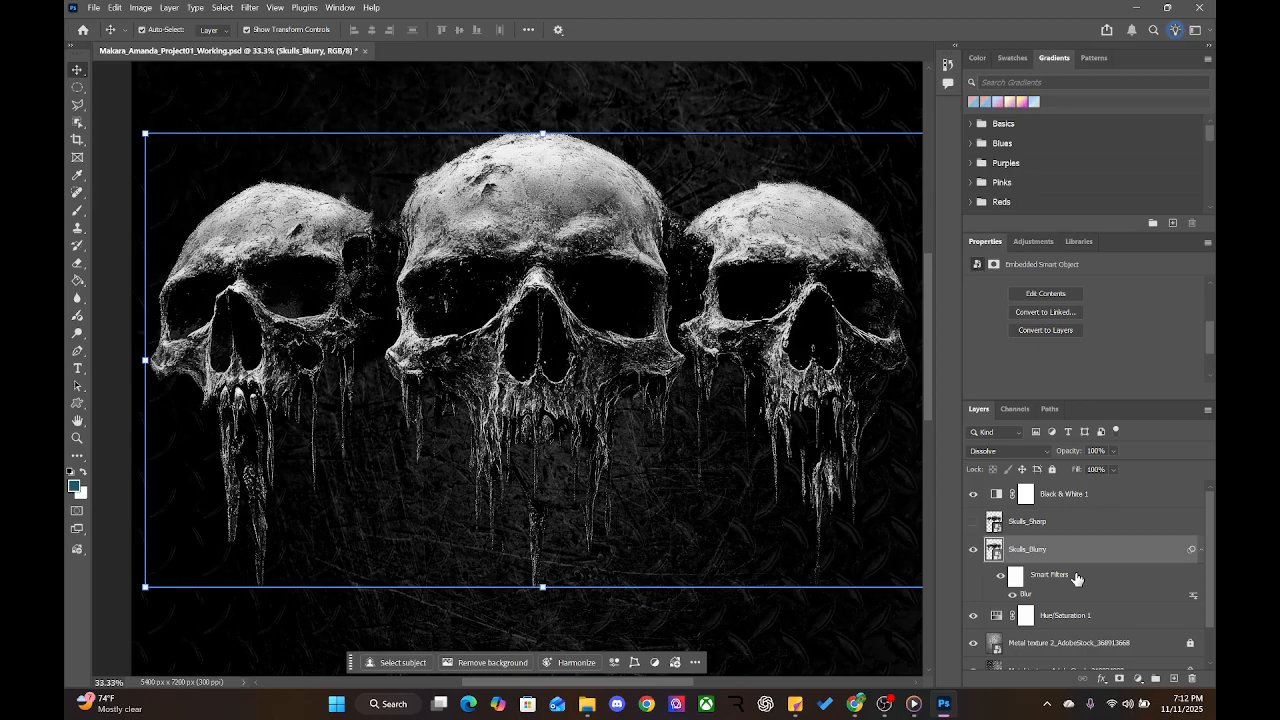
right_click(1076, 579)
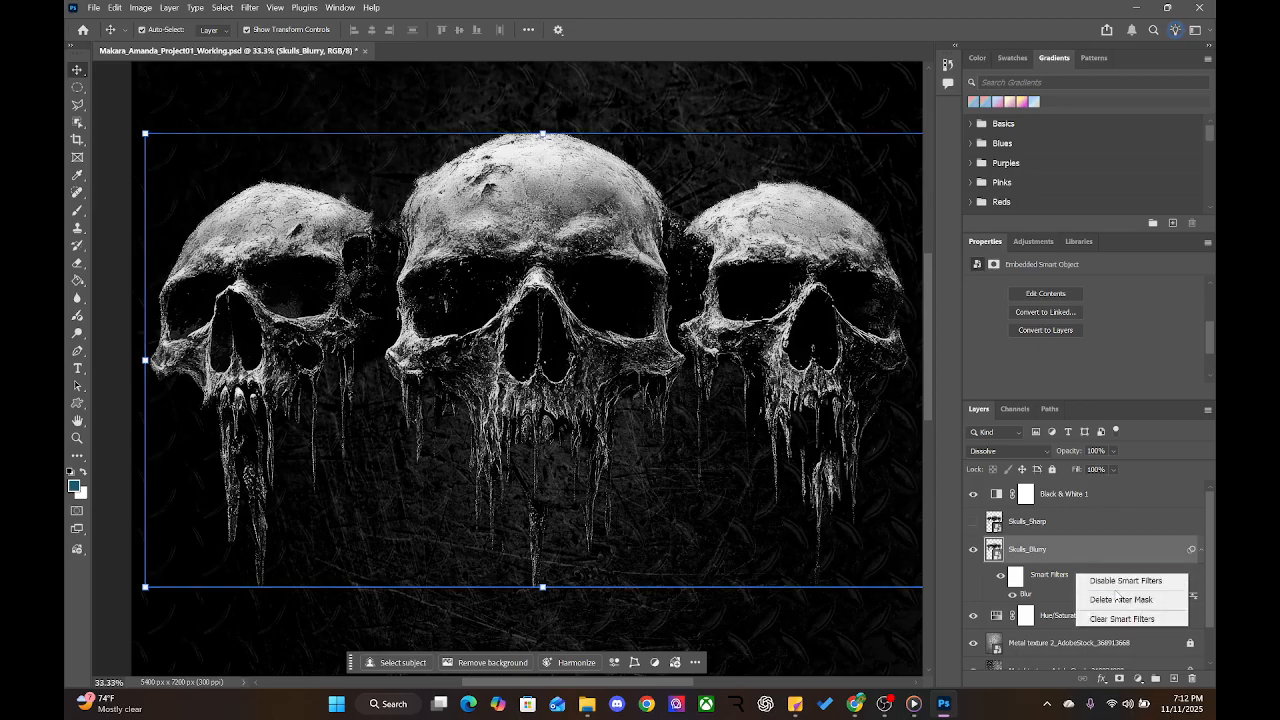
click(1055, 581)
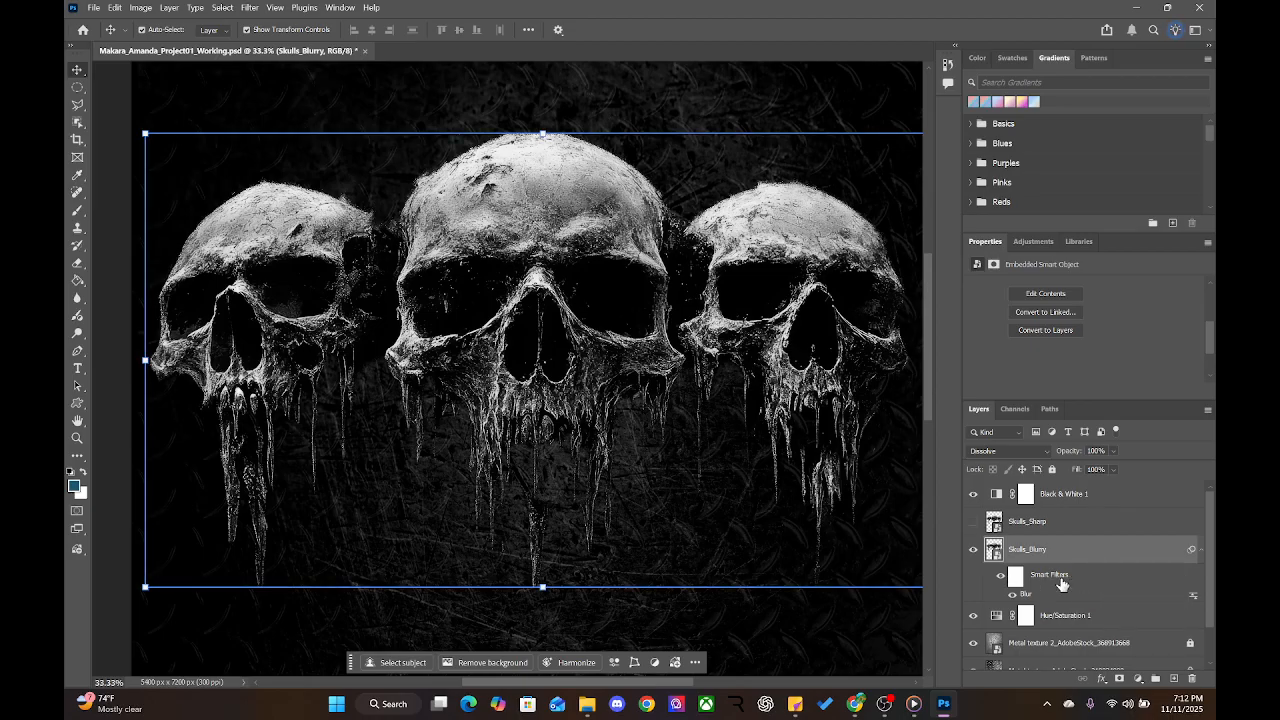
right_click(1112, 581)
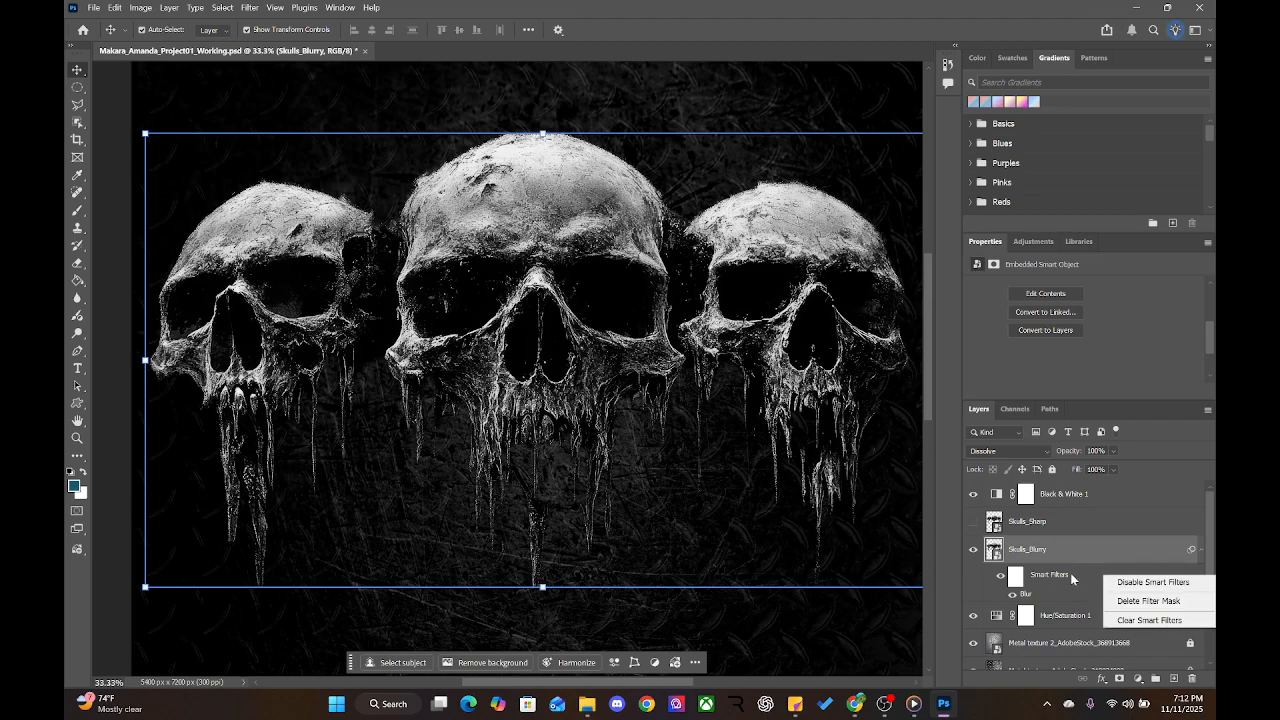
click(1072, 579)
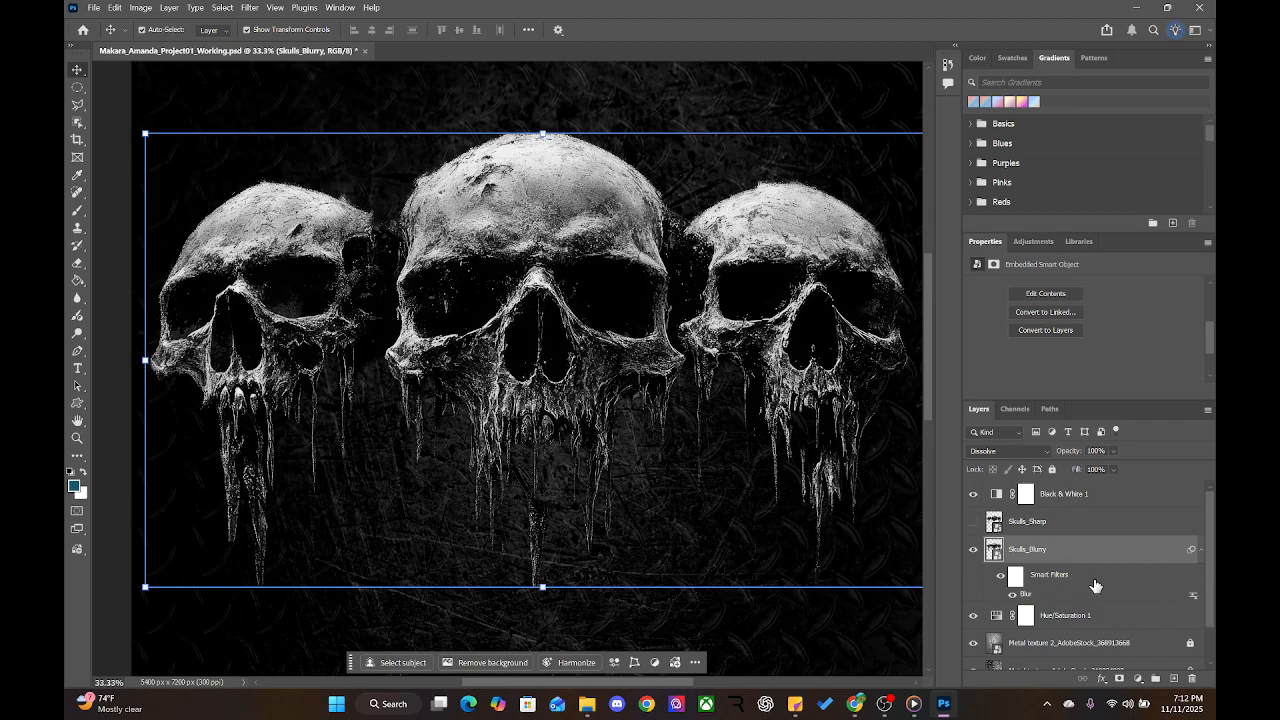
right_click(1095, 585)
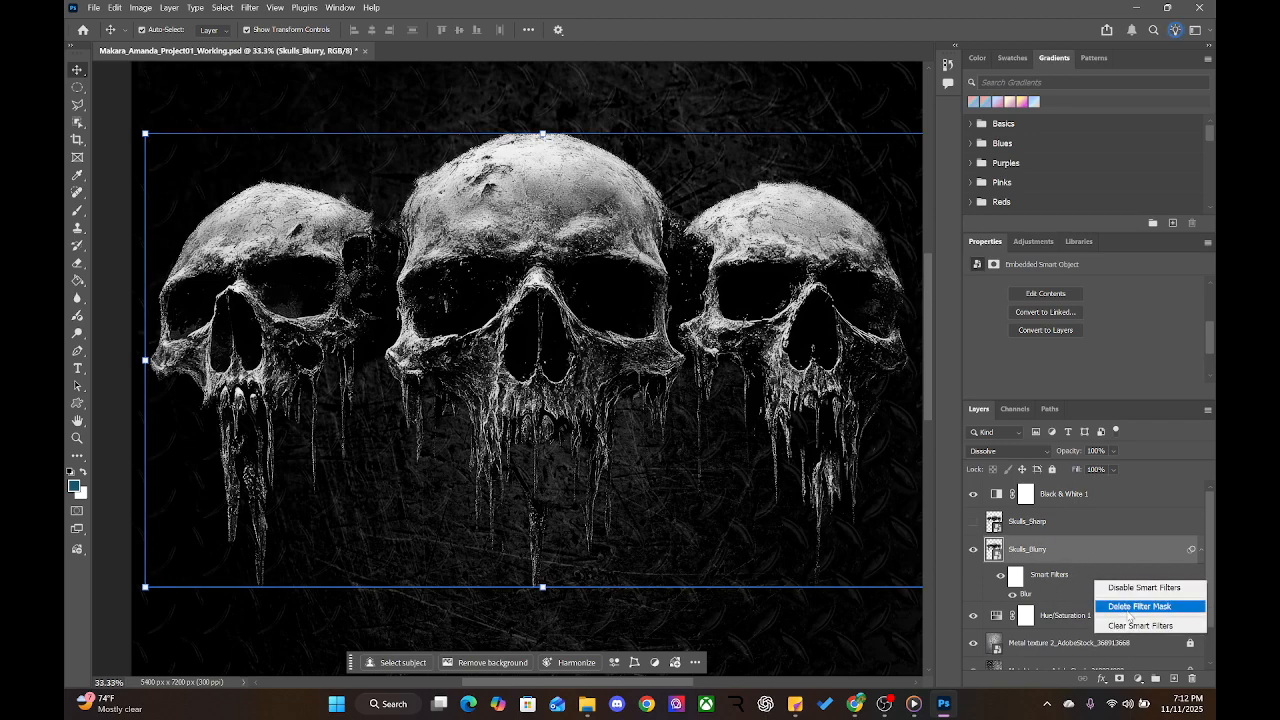
click(1128, 606)
right_click(1076, 576)
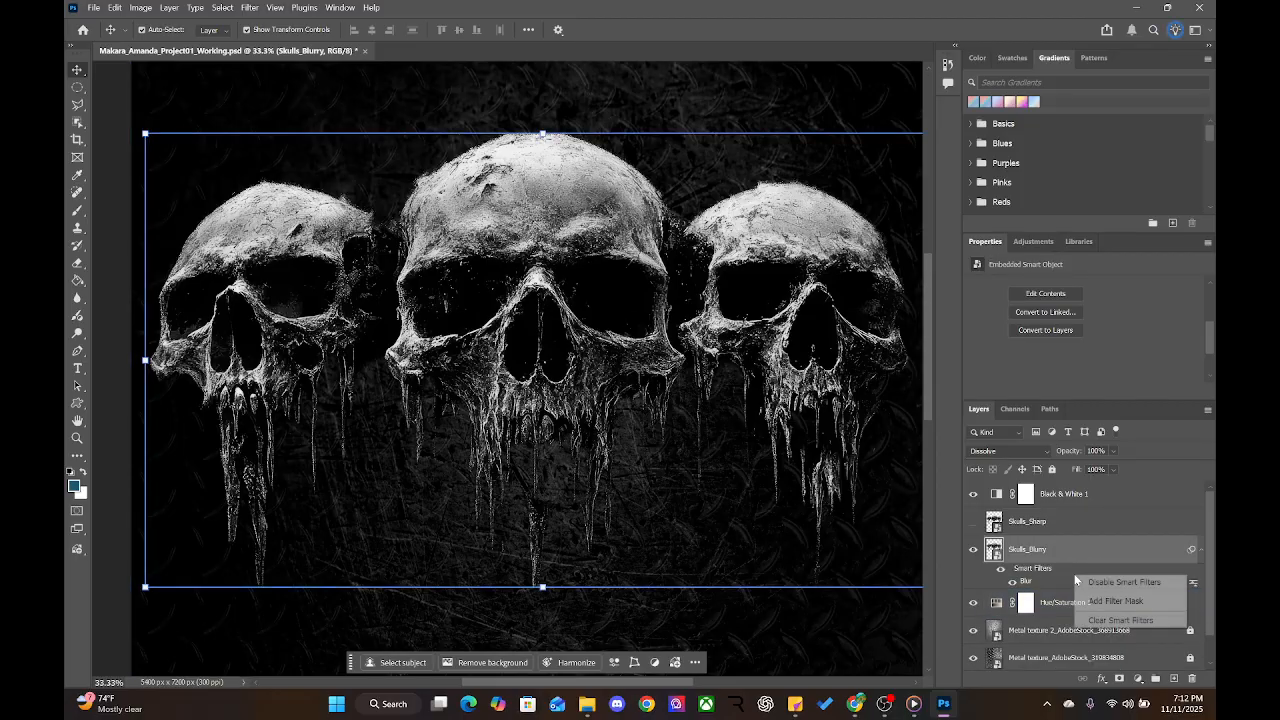
click(1110, 621)
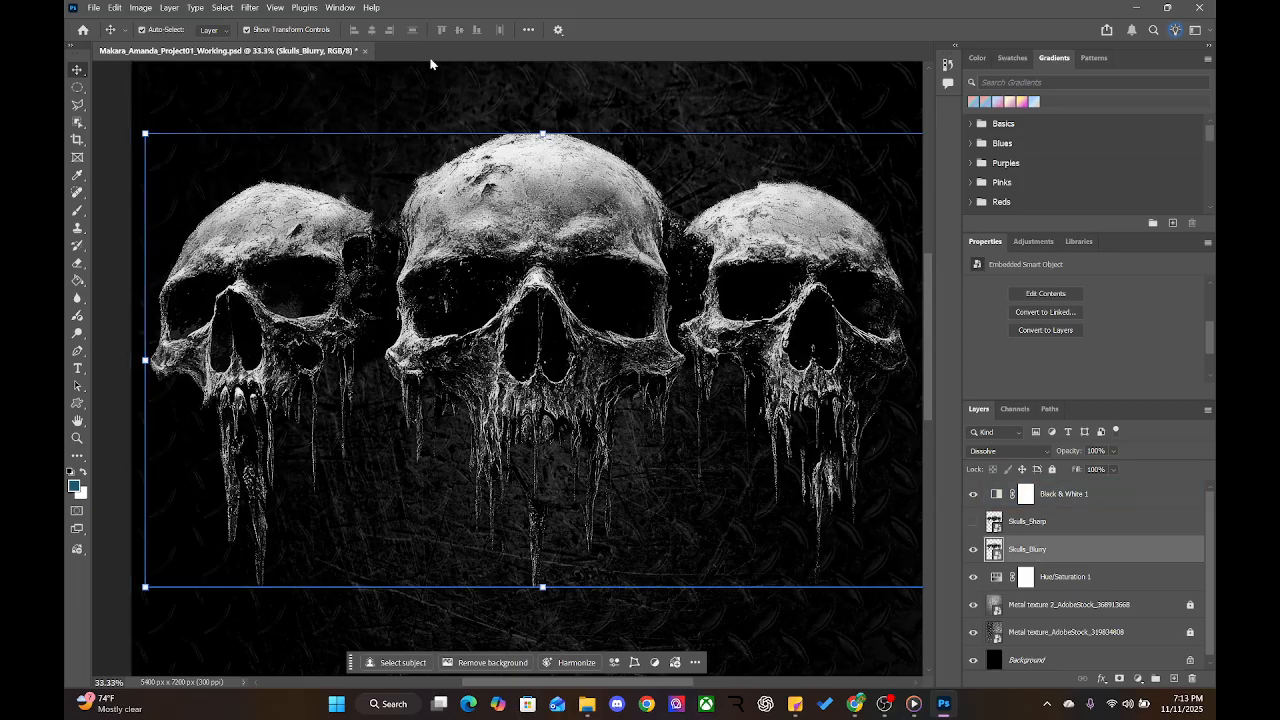
click(249, 7)
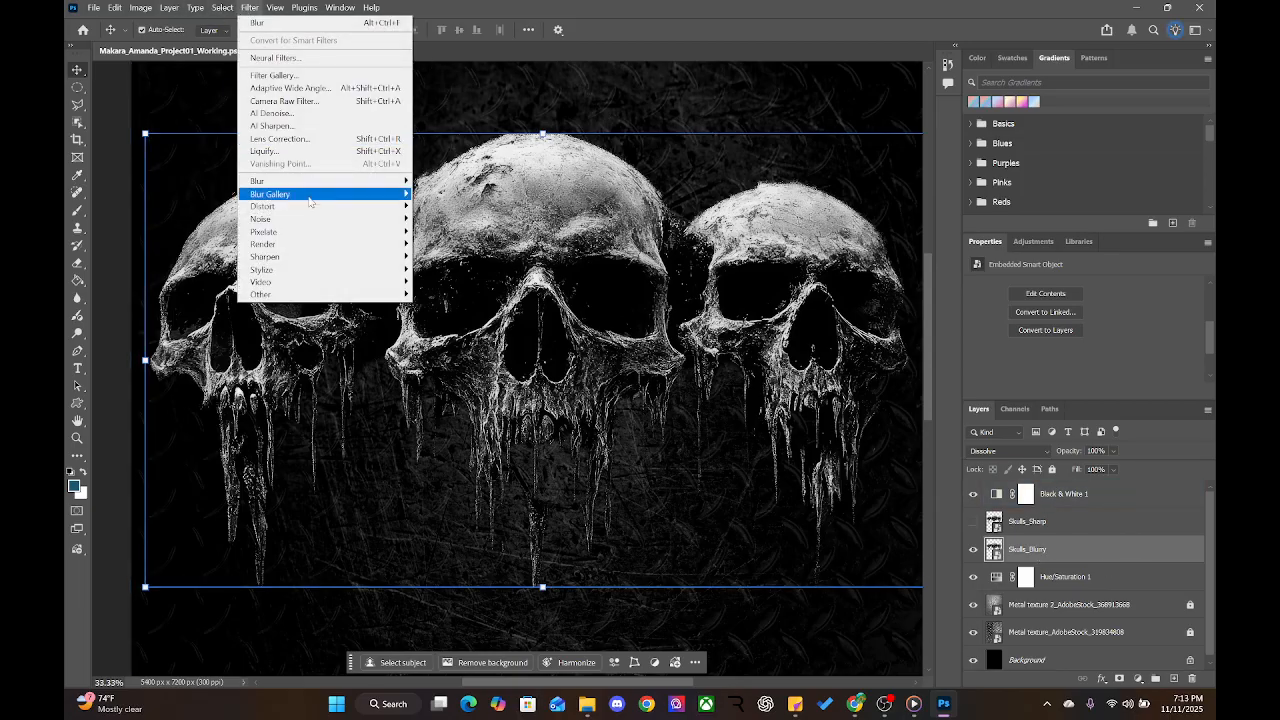
Apply Filter > Blur > Gaussian Blur to Skulls_Blurry, showing a 3.0-pixel radius
mouse_move(311, 197)
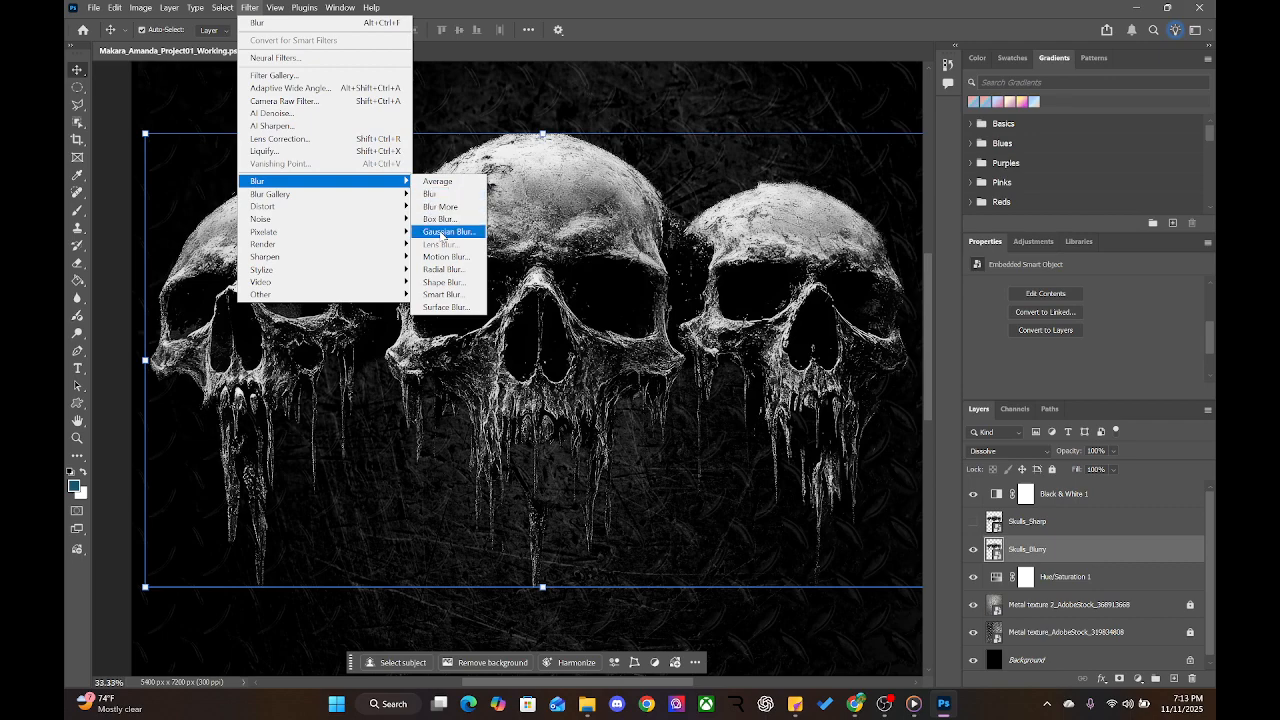
click(447, 231)
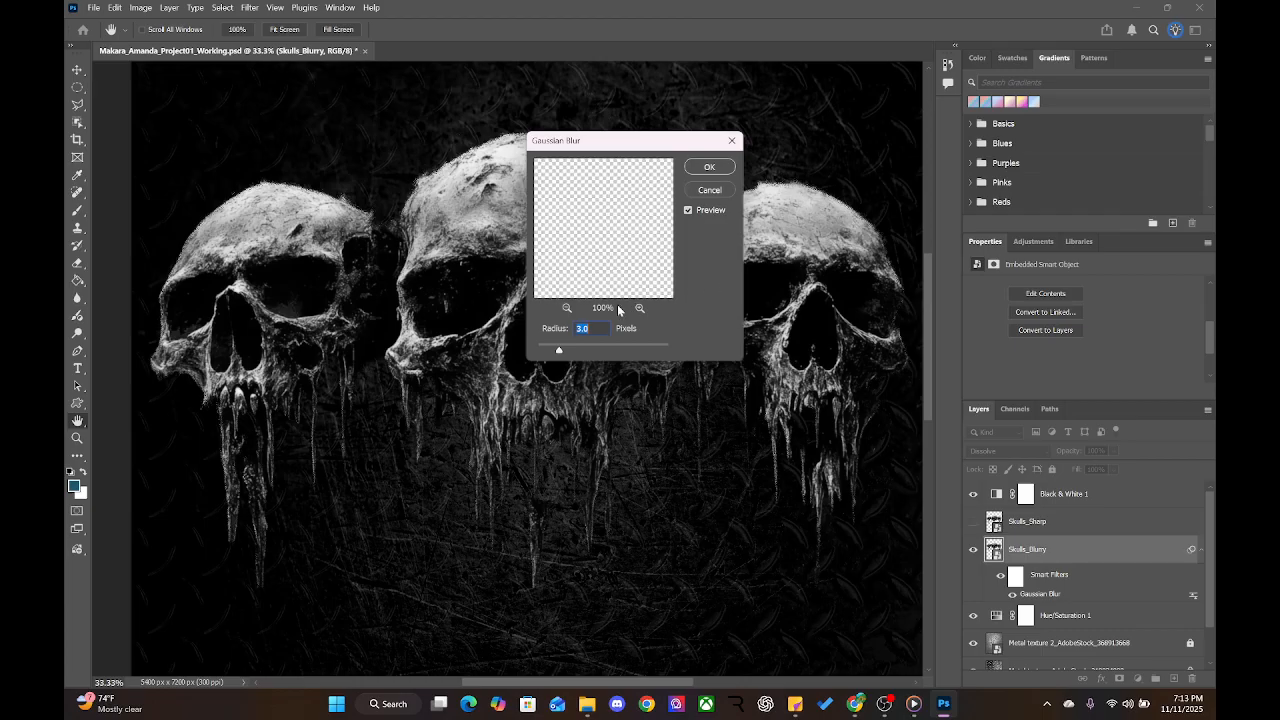
Zoom and pan the Gaussian Blur preview to frame the three skulls at 50%
click(566, 308)
click(566, 308)
click(566, 308)
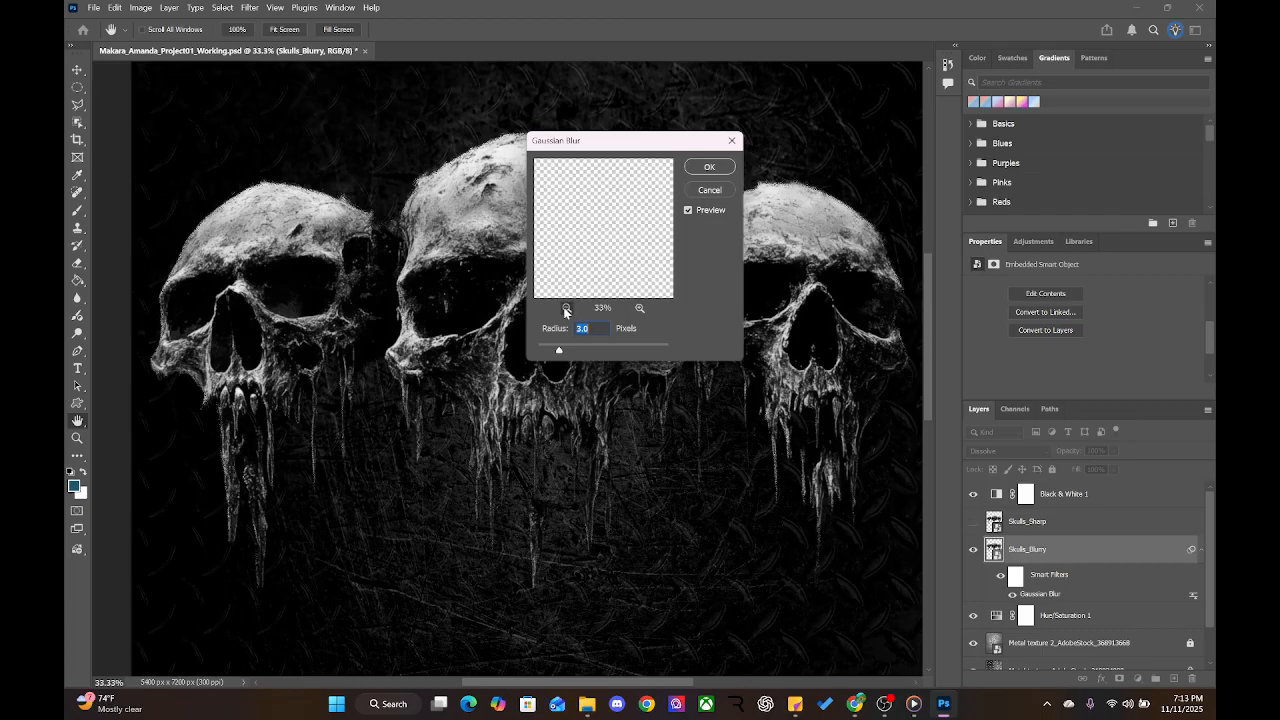
click(566, 308)
click(566, 308)
click(566, 308)
click(566, 308)
click(566, 308)
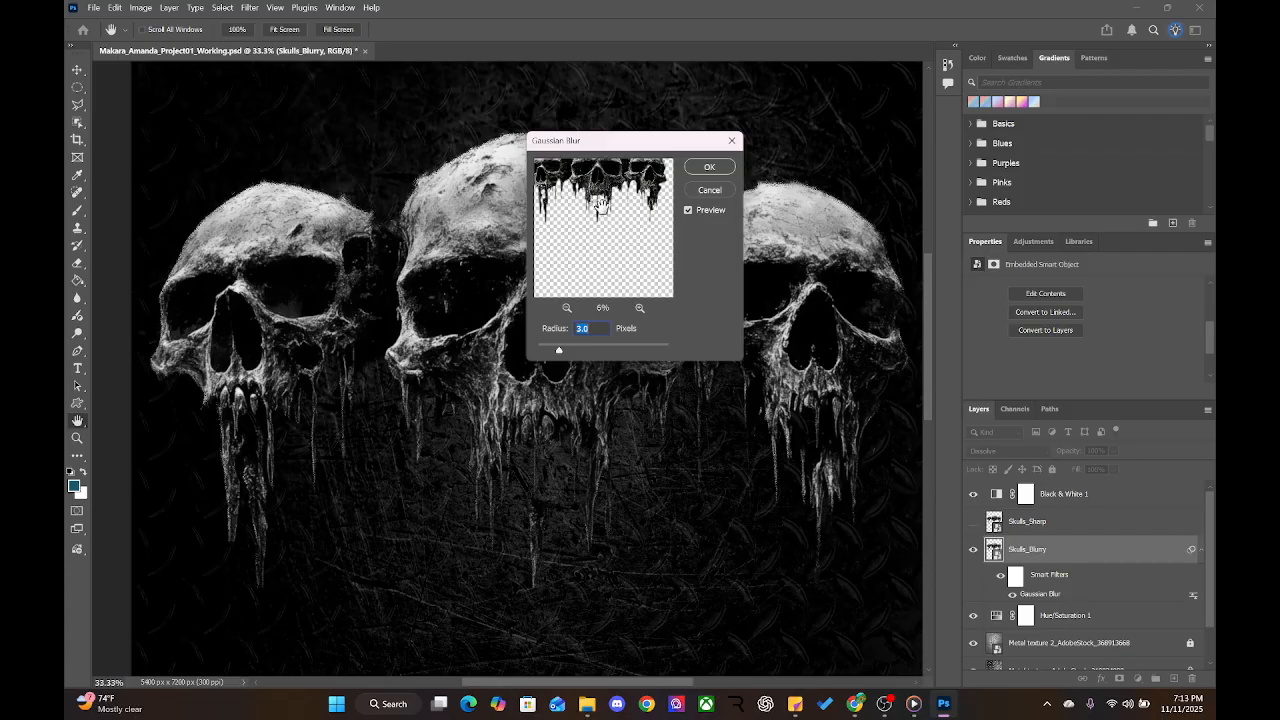
drag(616, 168, 626, 265)
click(640, 308)
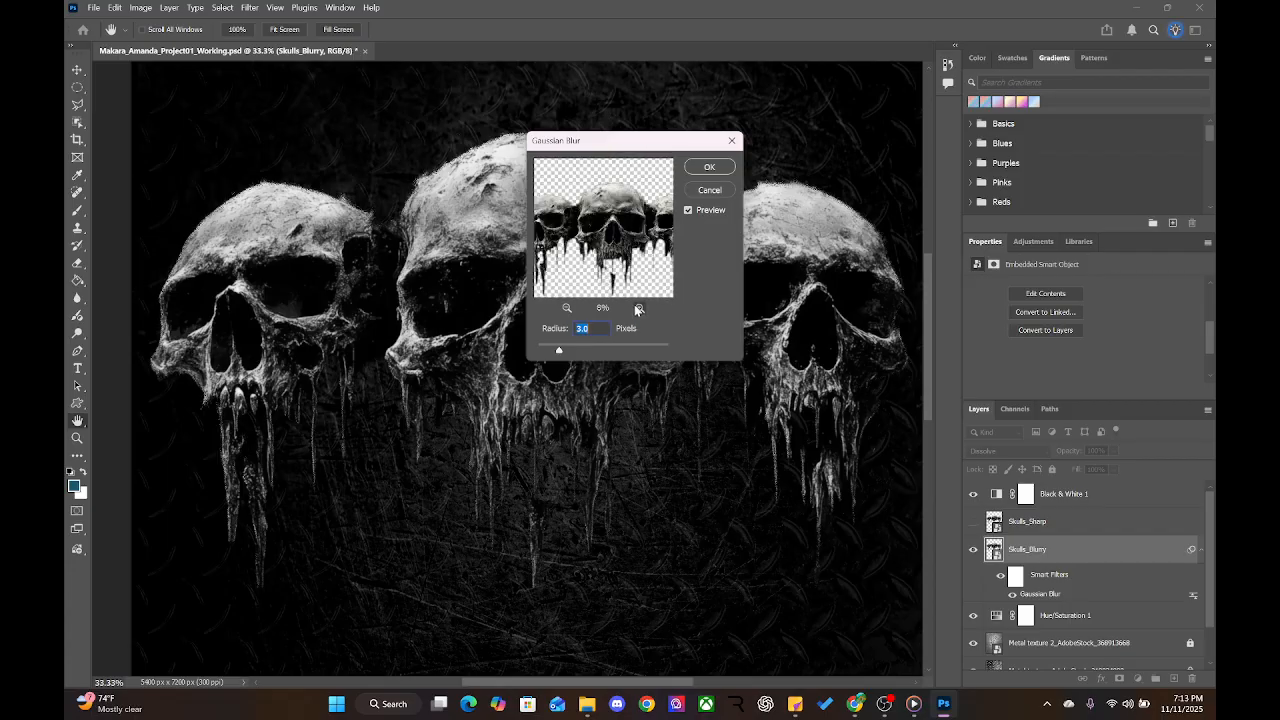
click(640, 308)
click(640, 308)
click(640, 308)
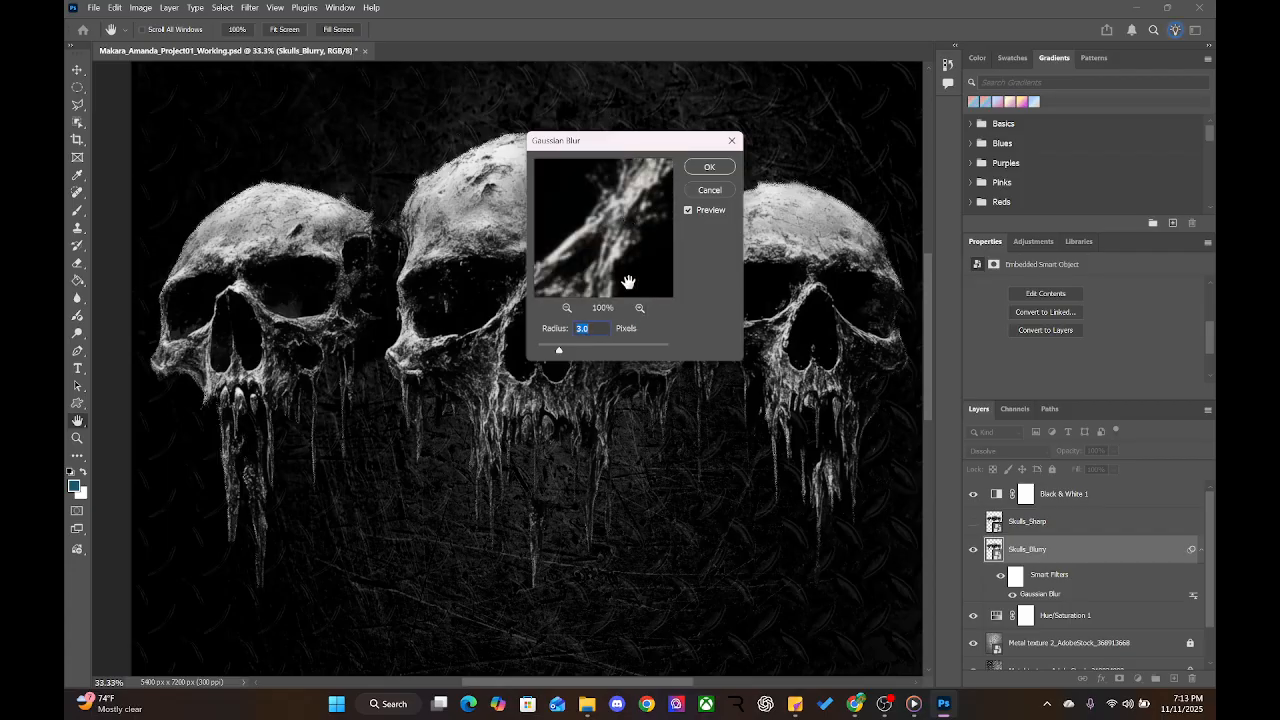
click(566, 308)
click(566, 308)
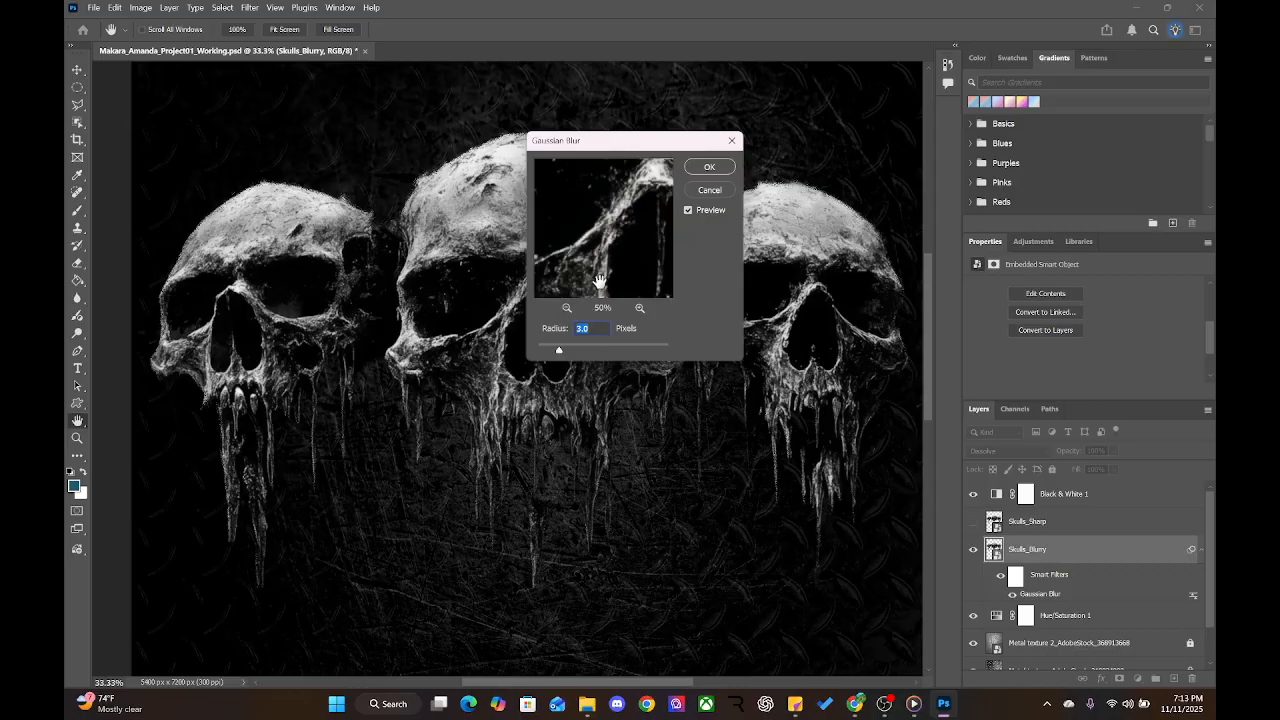
Settle the blur radius at 5 pixels after comparing stronger values, and apply it
drag(561, 352, 575, 350)
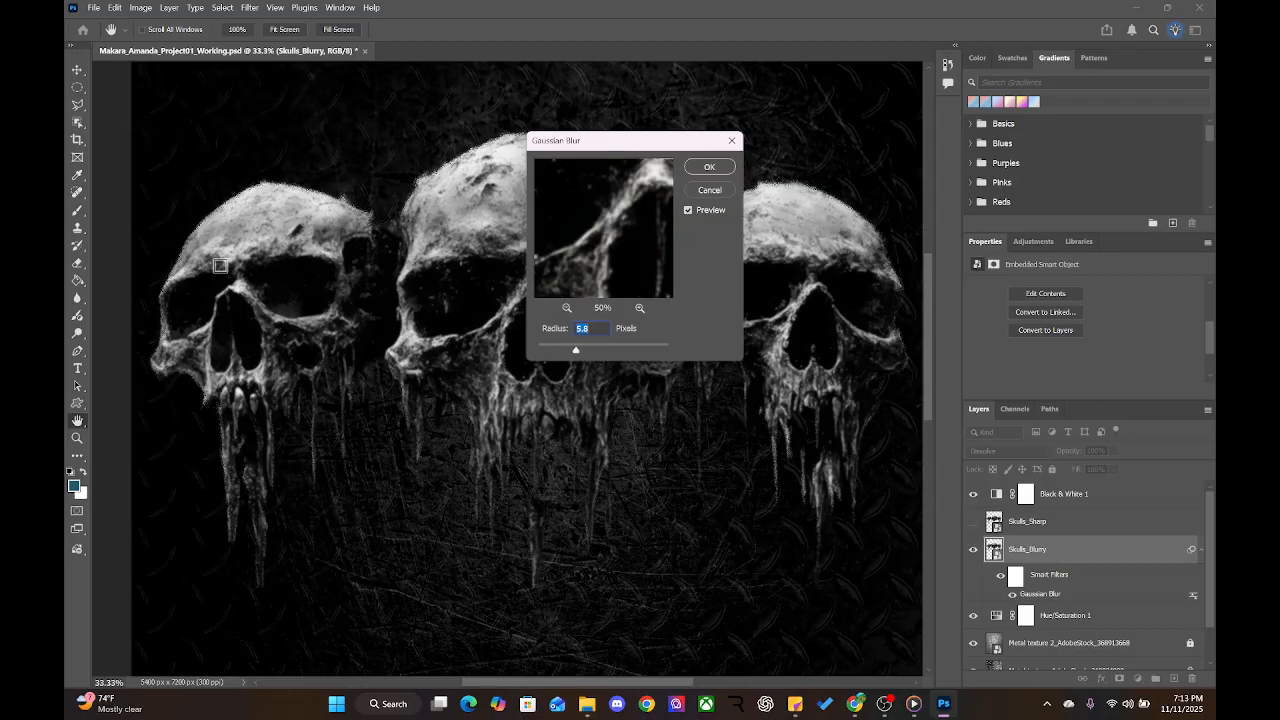
drag(576, 351, 583, 350)
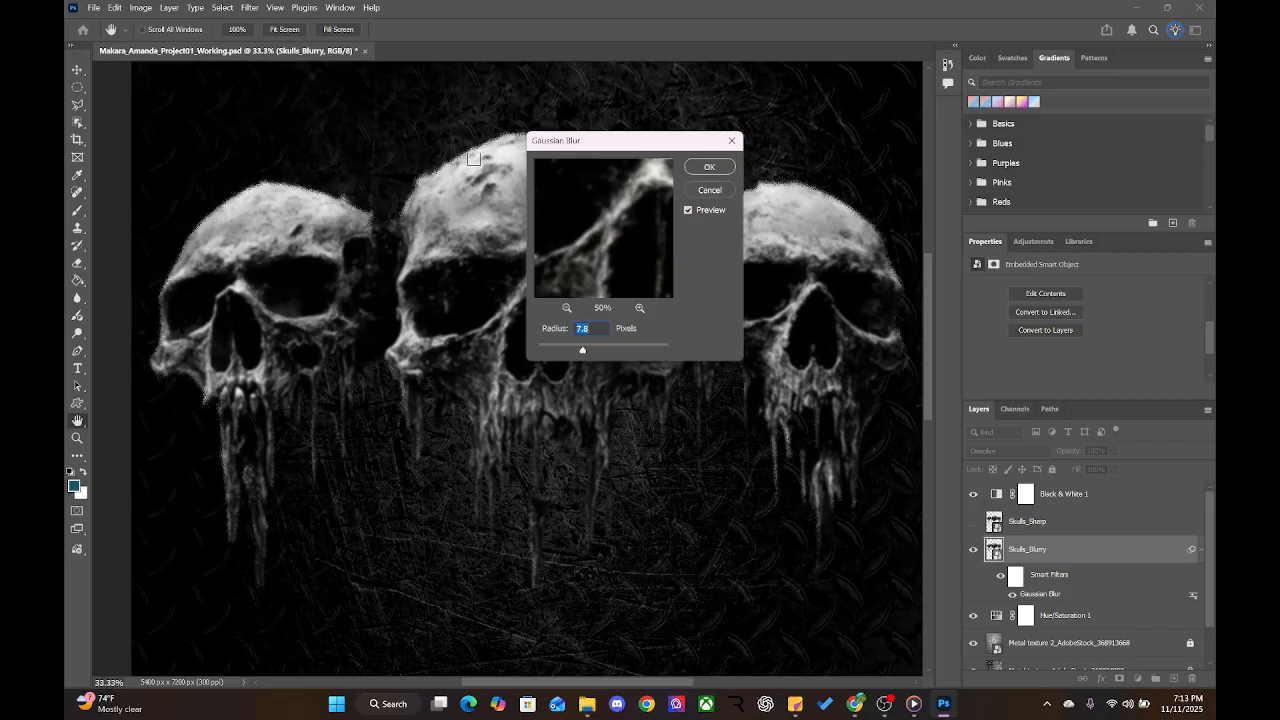
drag(564, 192, 648, 276)
drag(627, 229, 616, 230)
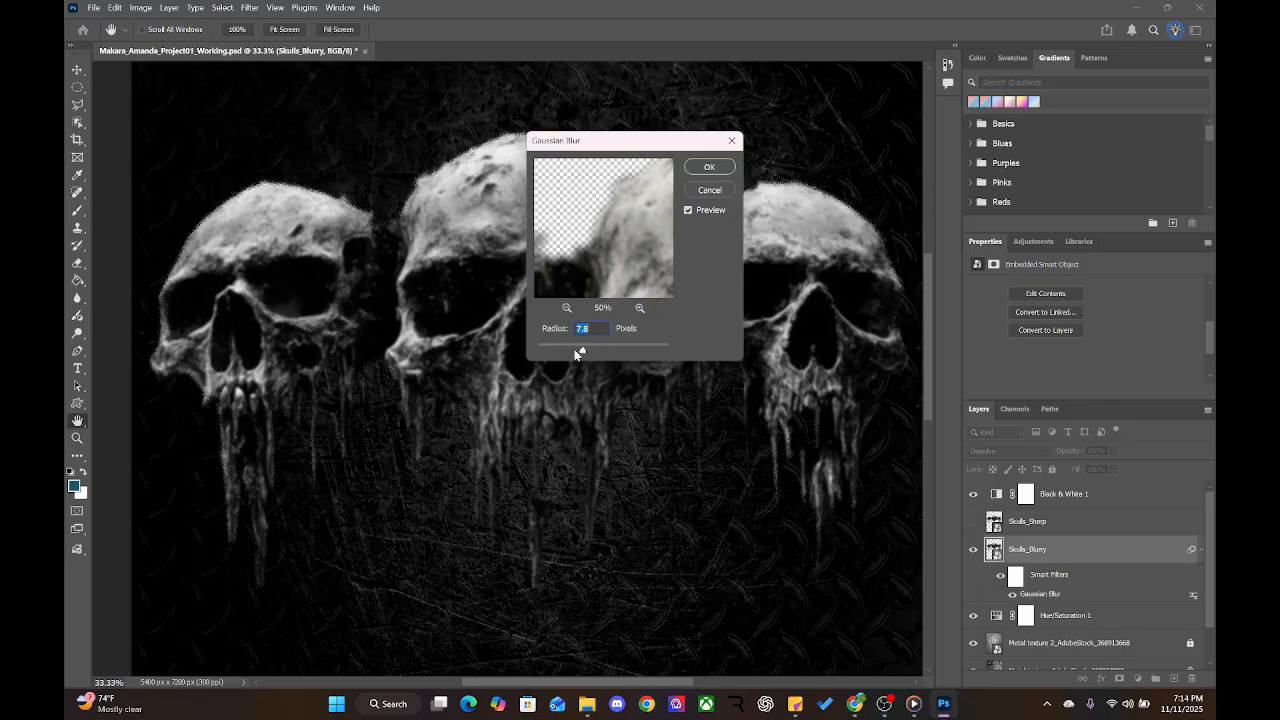
drag(575, 351, 573, 351)
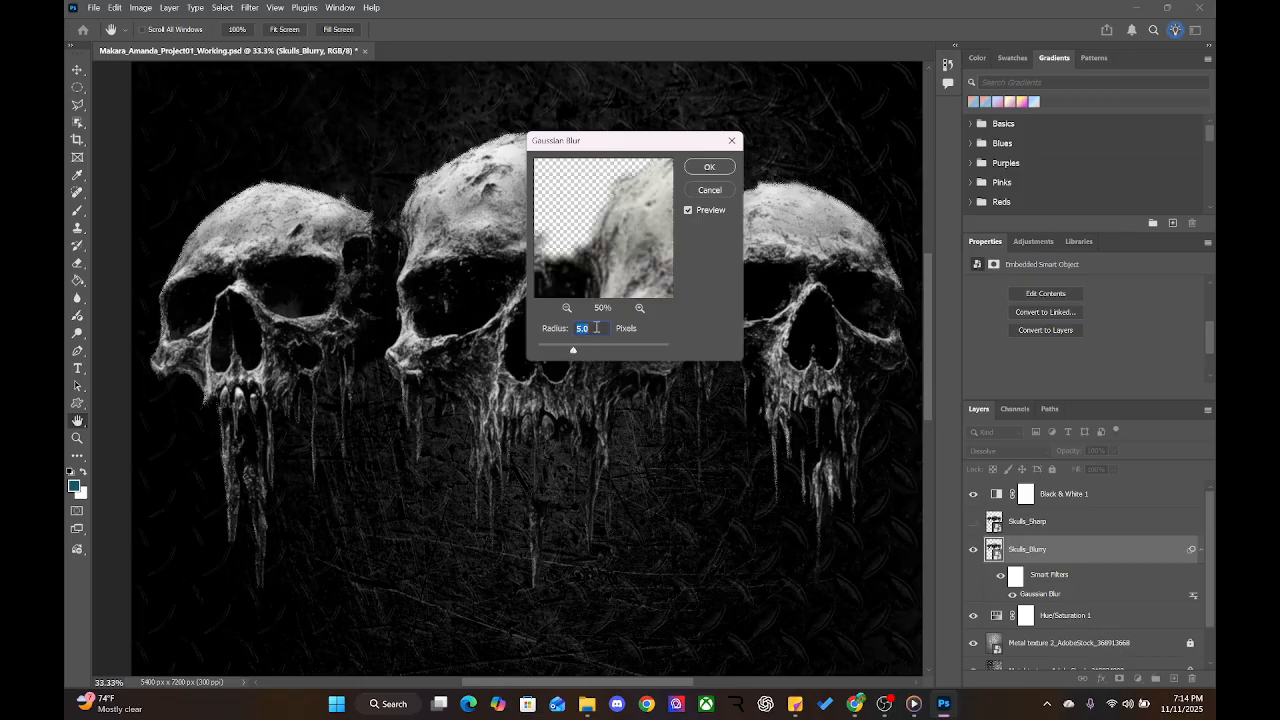
click(709, 166)
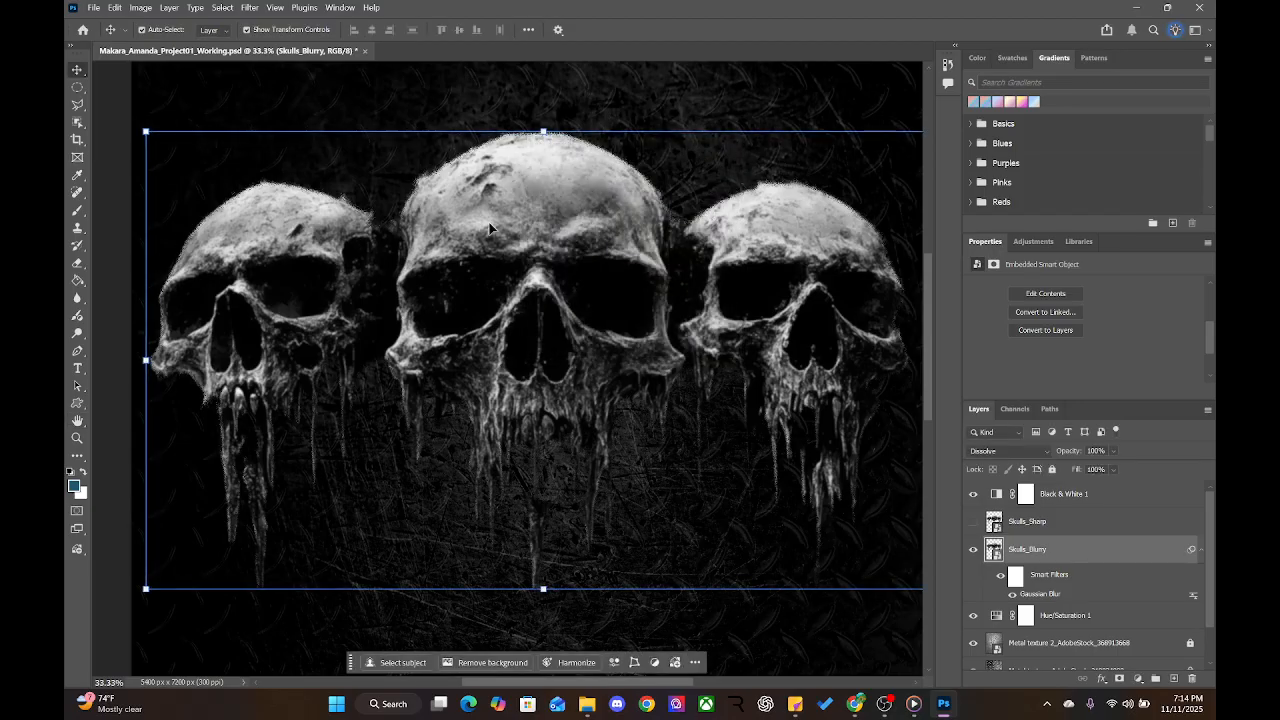
Show the Skulls_Sharp layer and change its blending from Dissolve to Normal
click(974, 521)
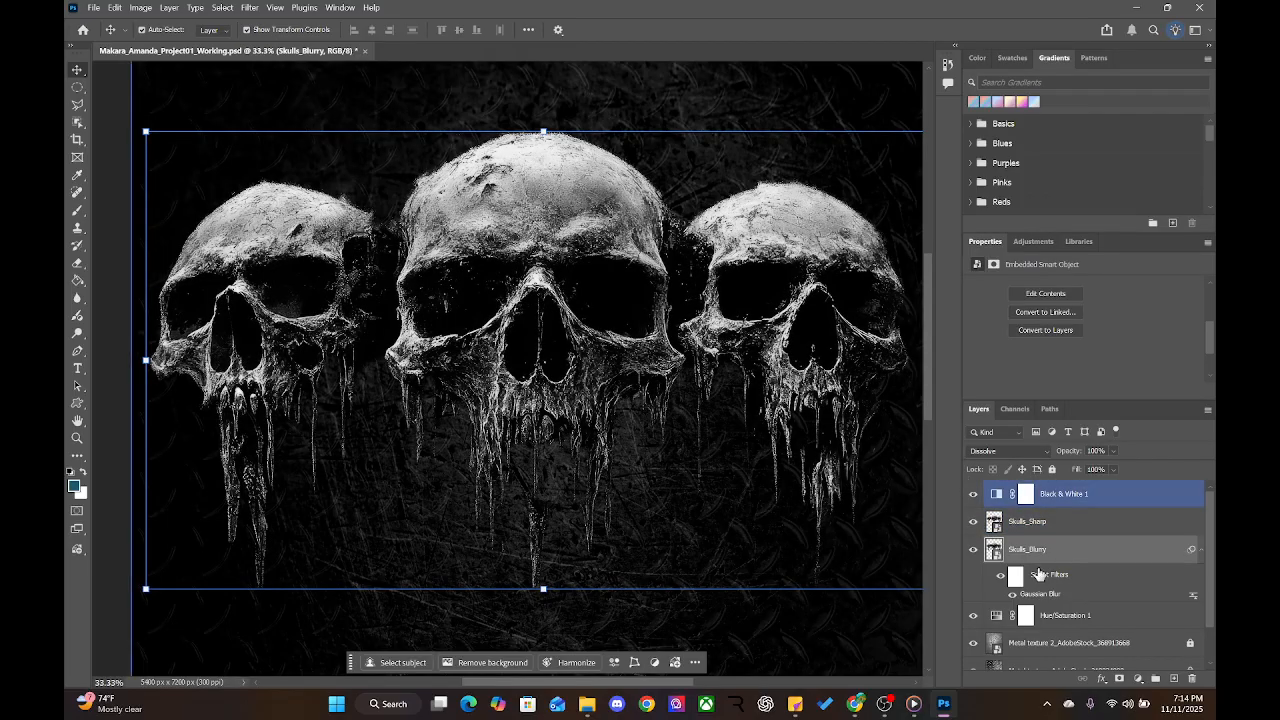
click(990, 523)
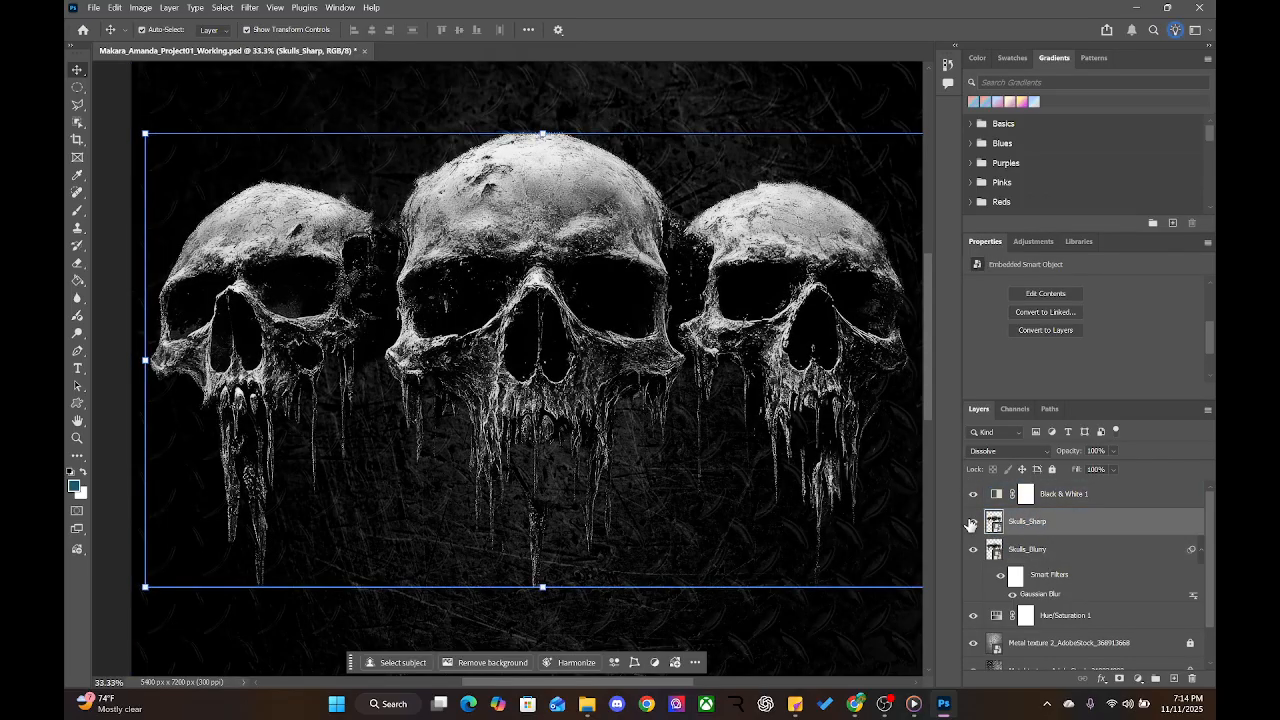
click(1030, 453)
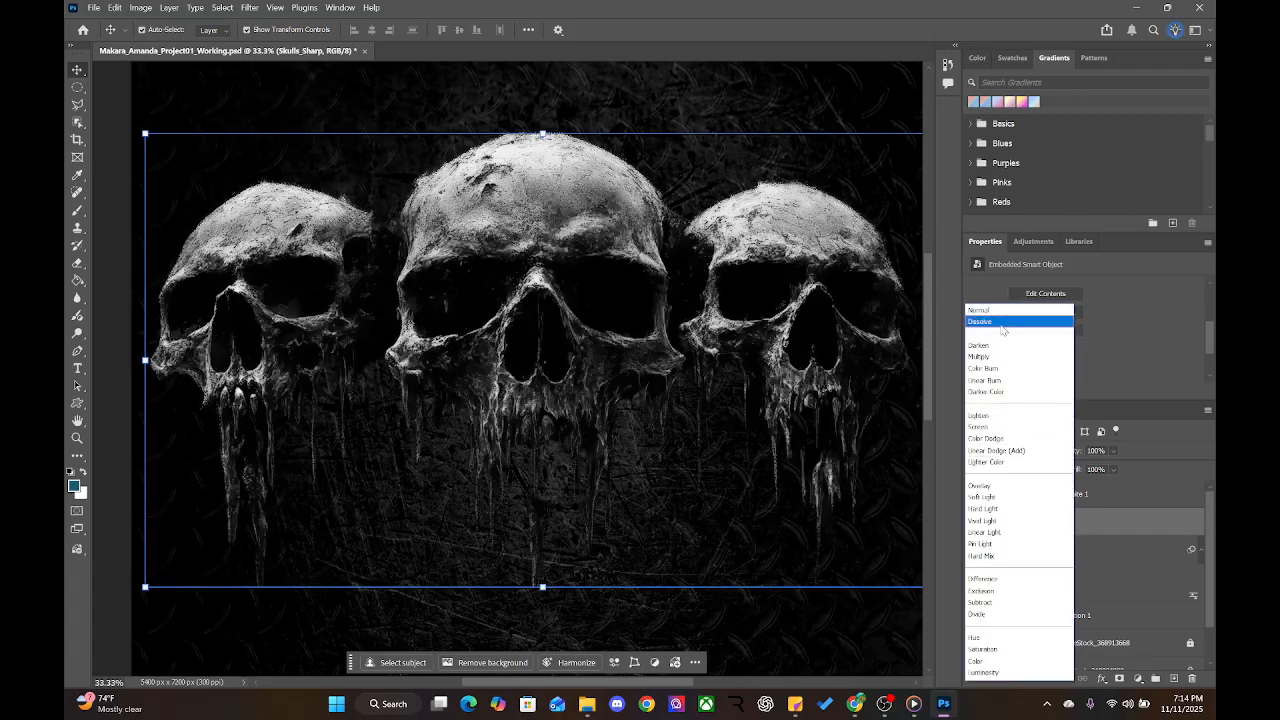
click(999, 311)
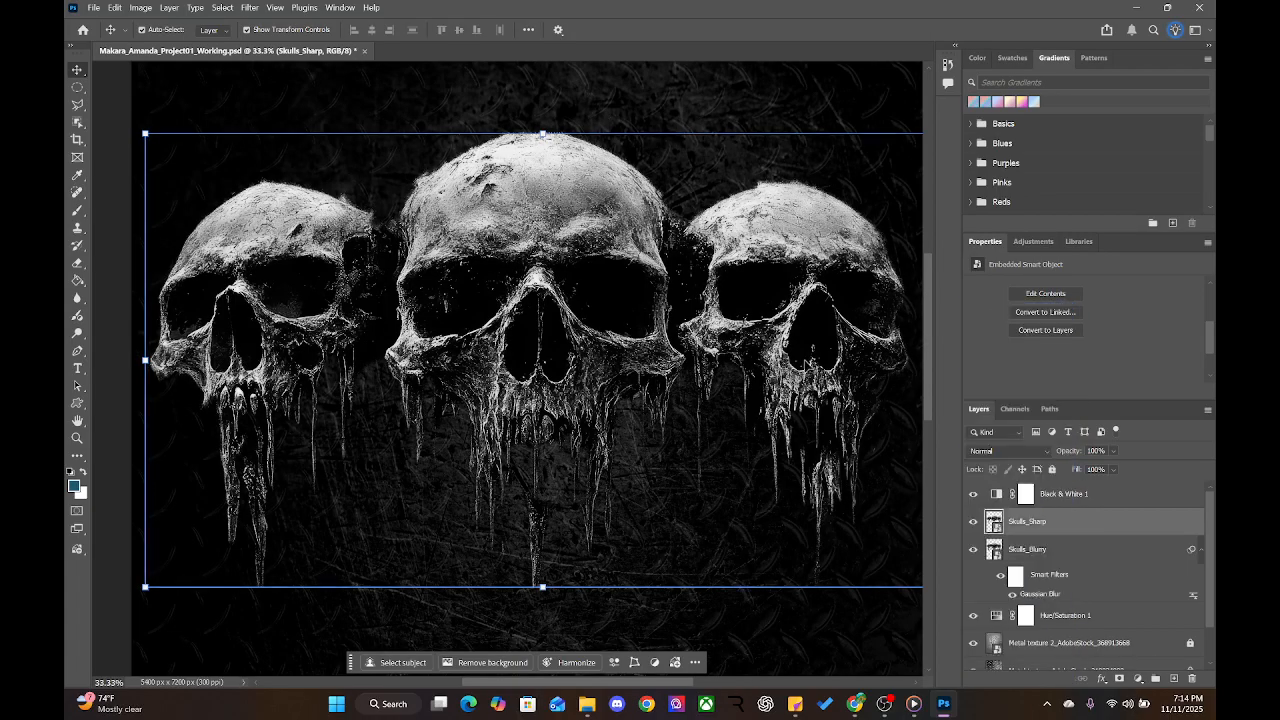
Switch the Skulls_Blurry layer's blend mode from Dissolve to Normal
click(1100, 592)
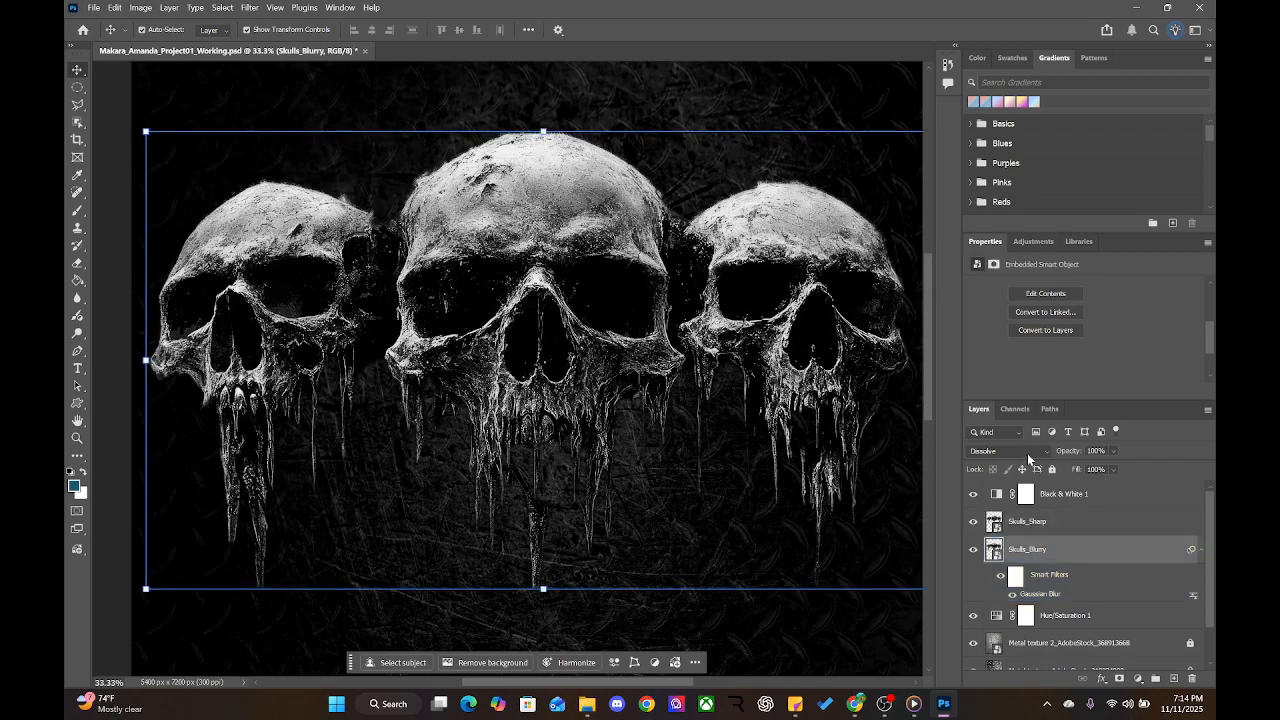
click(1027, 453)
click(979, 311)
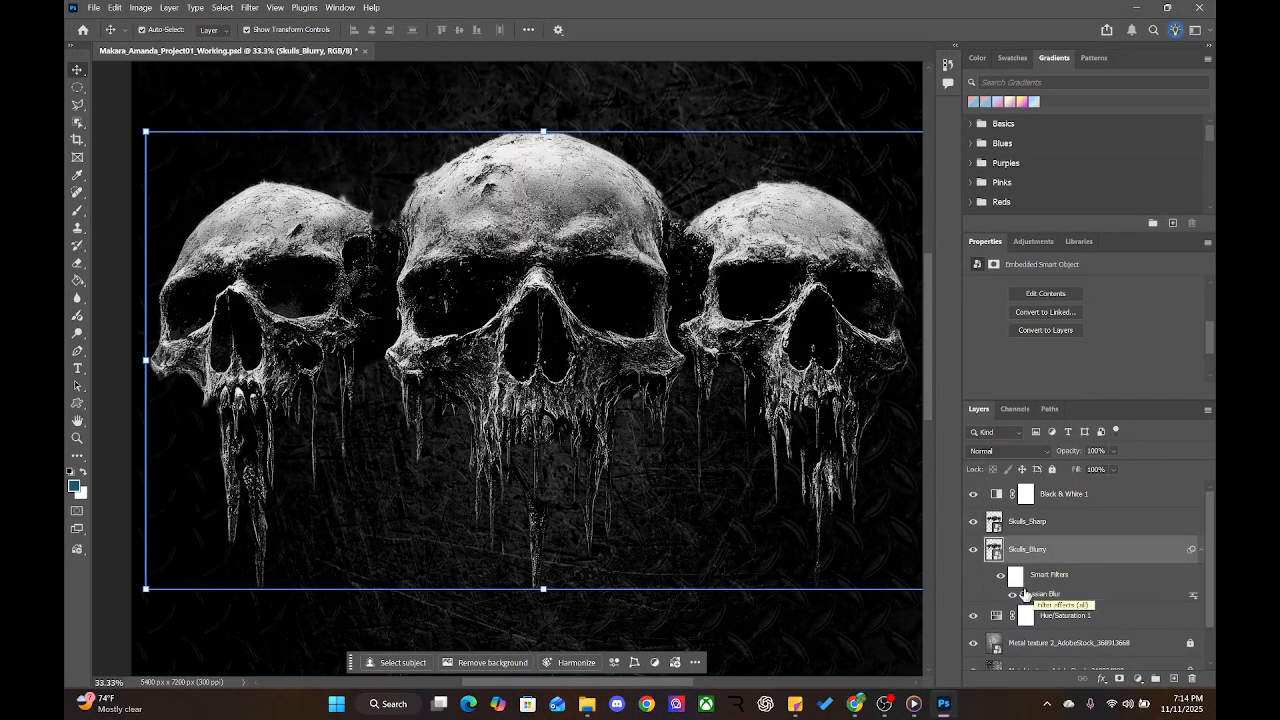
double_click(1193, 598)
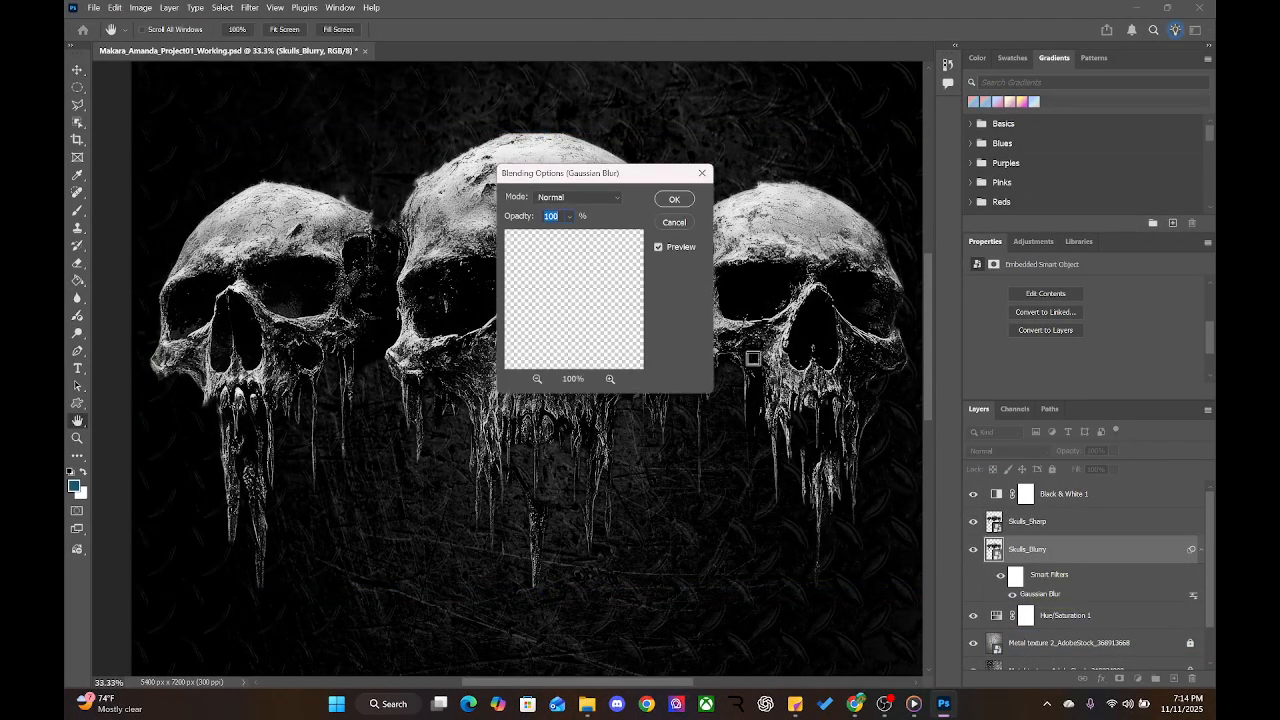
click(537, 378)
click(537, 378)
click(537, 378)
click(537, 378)
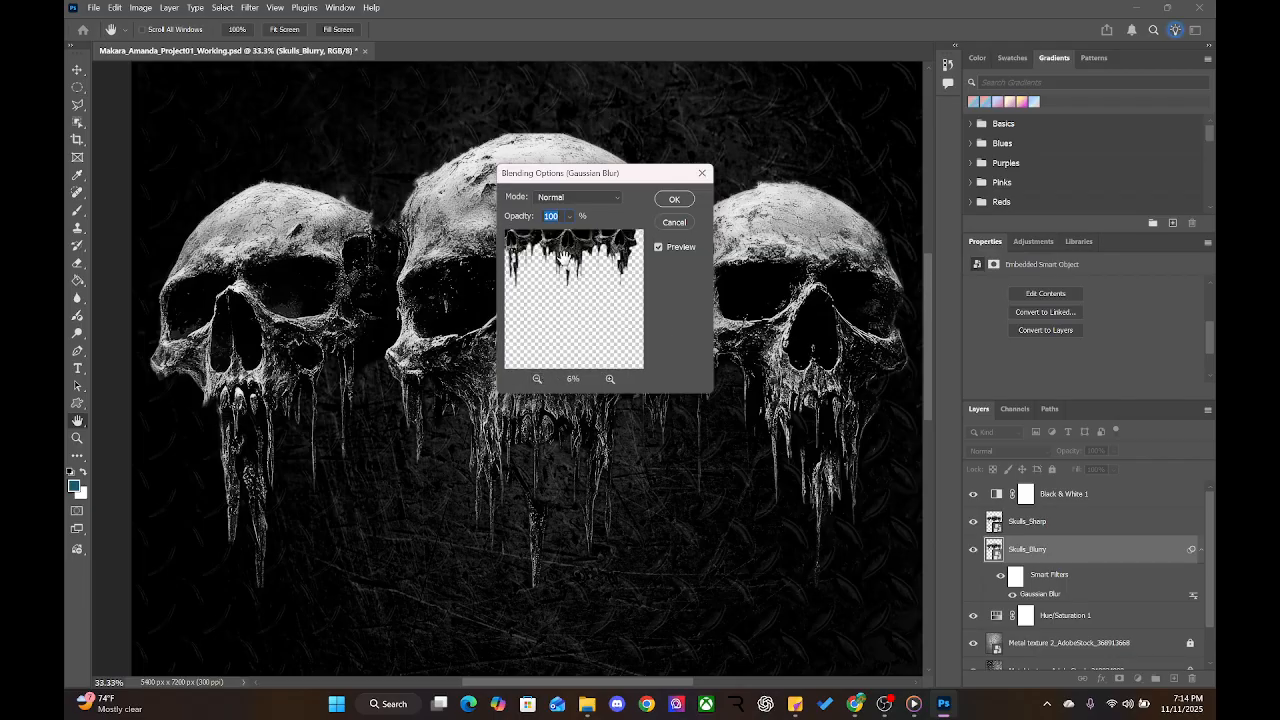
click(610, 379)
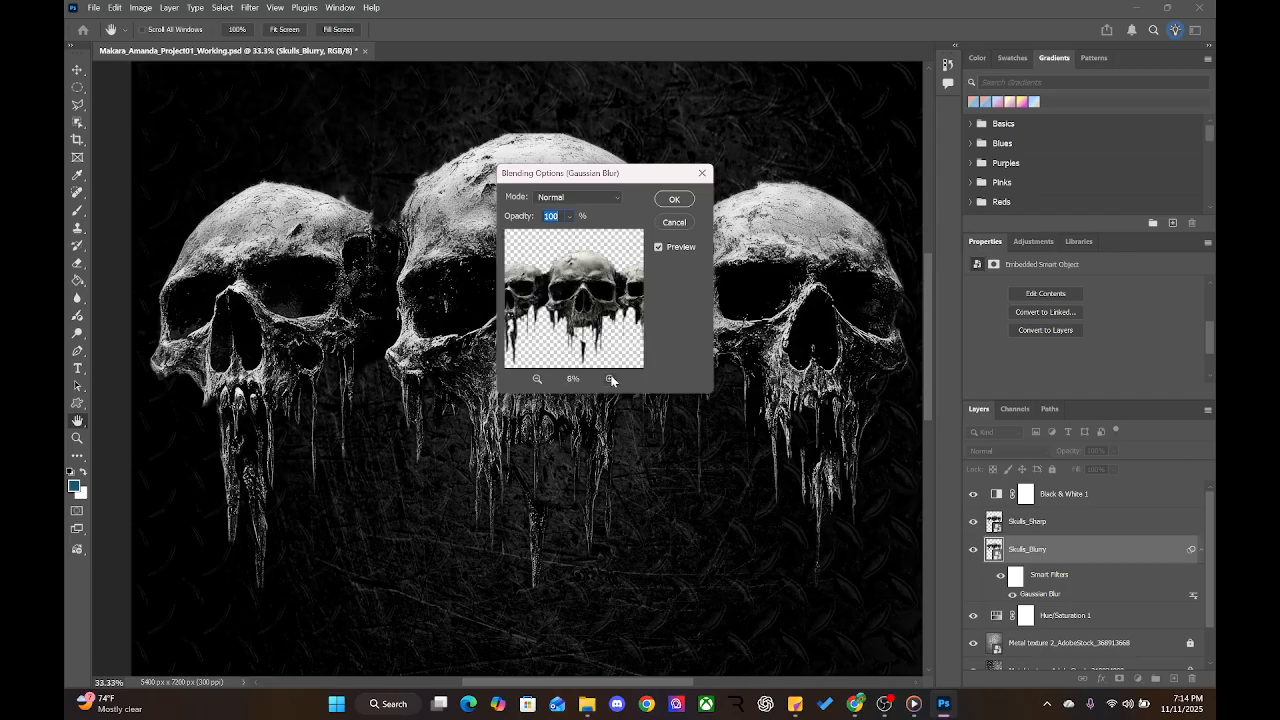
click(610, 379)
click(610, 379)
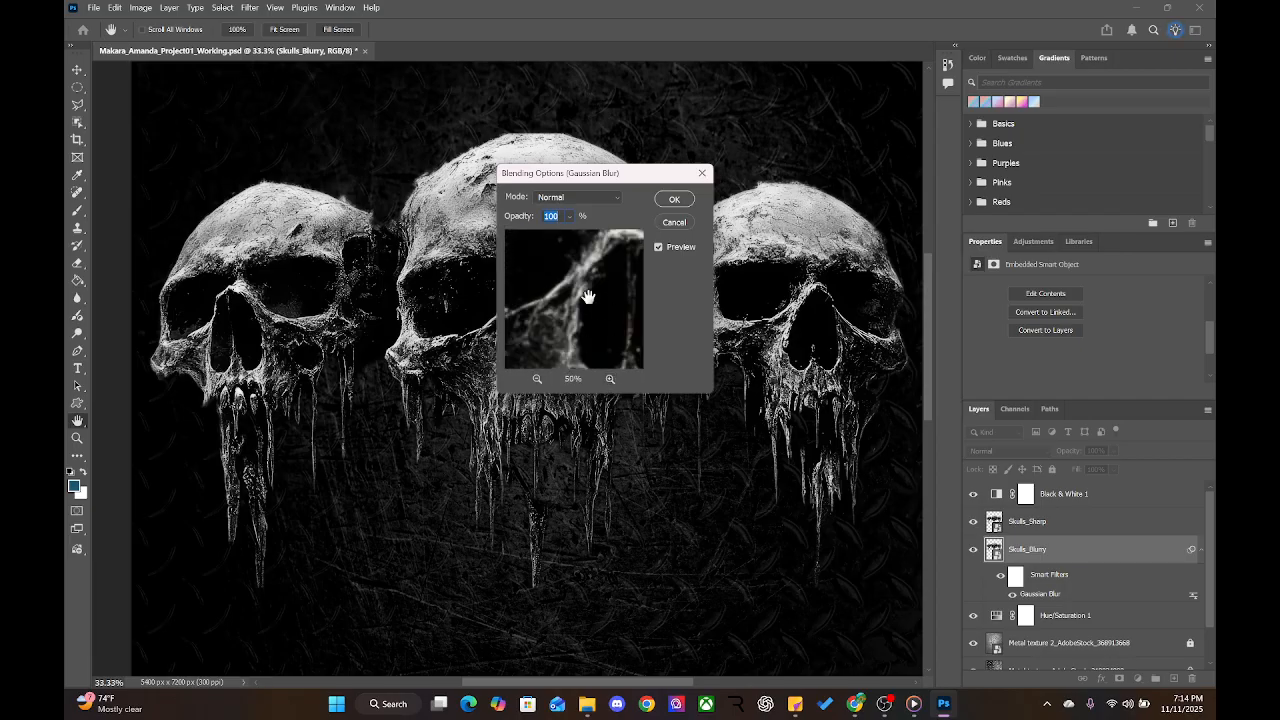
click(666, 200)
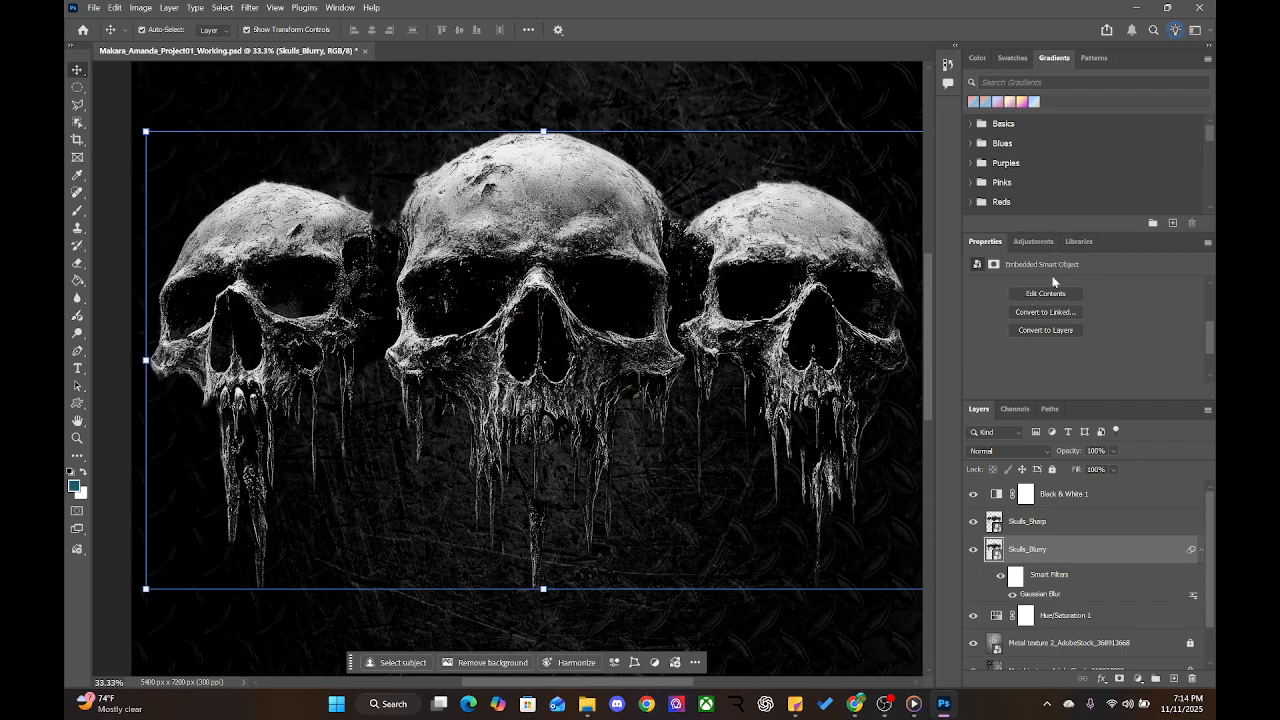
click(1046, 294)
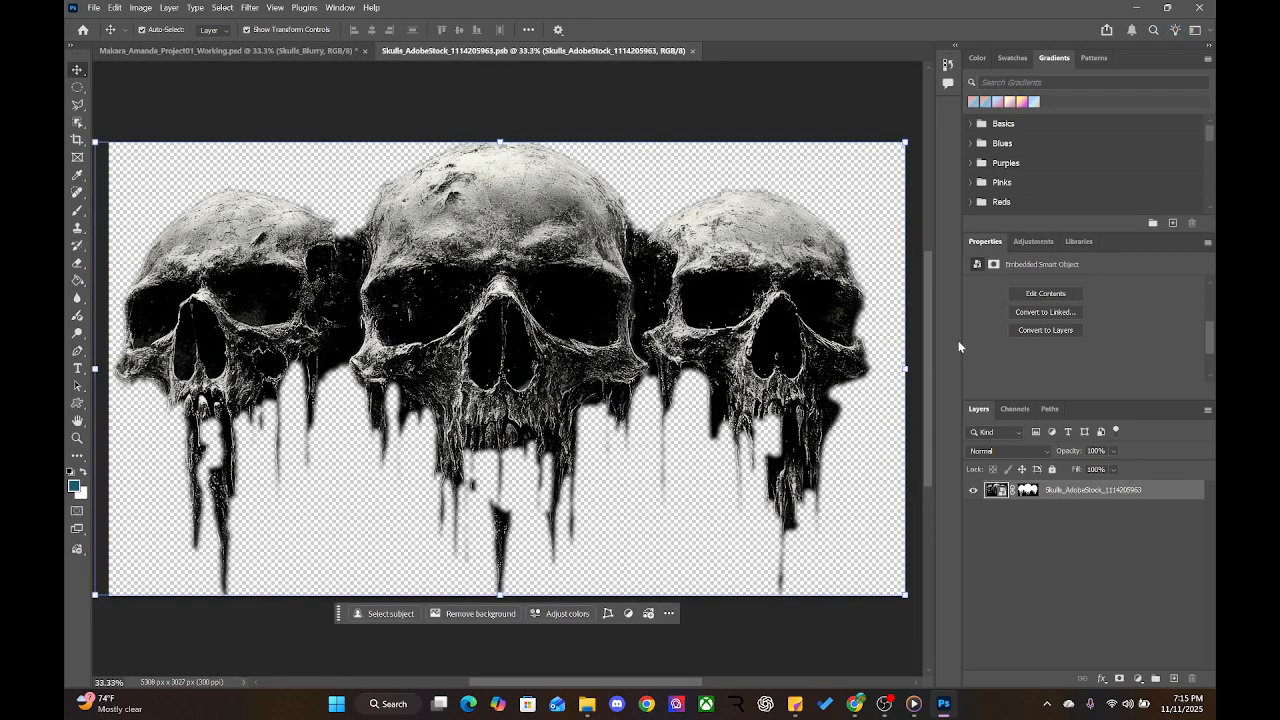
click(1035, 241)
click(984, 242)
click(1038, 606)
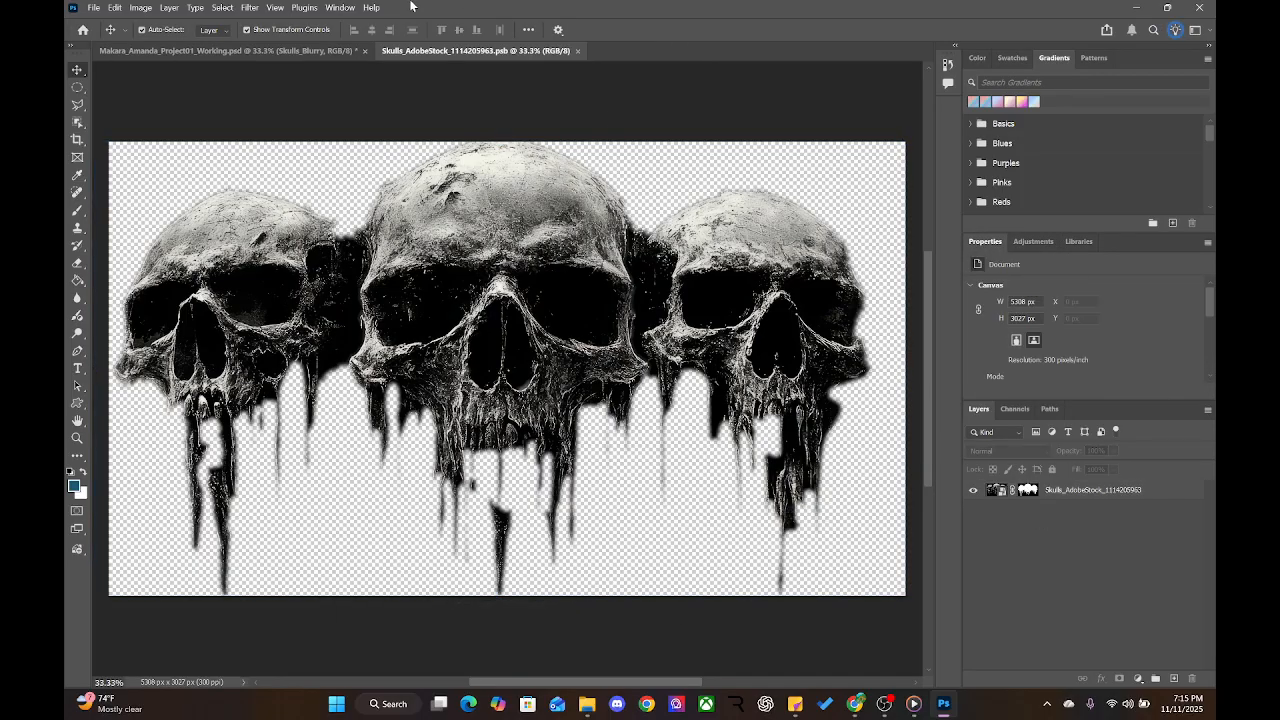
click(250, 50)
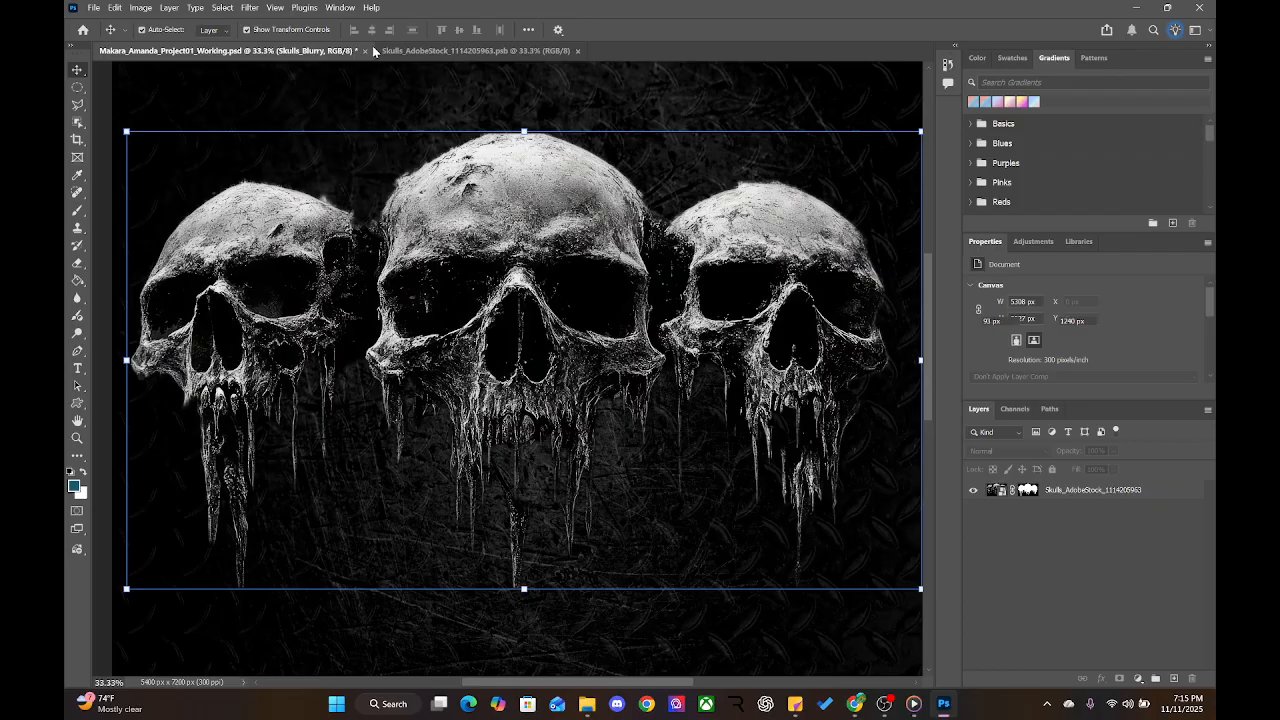
click(577, 51)
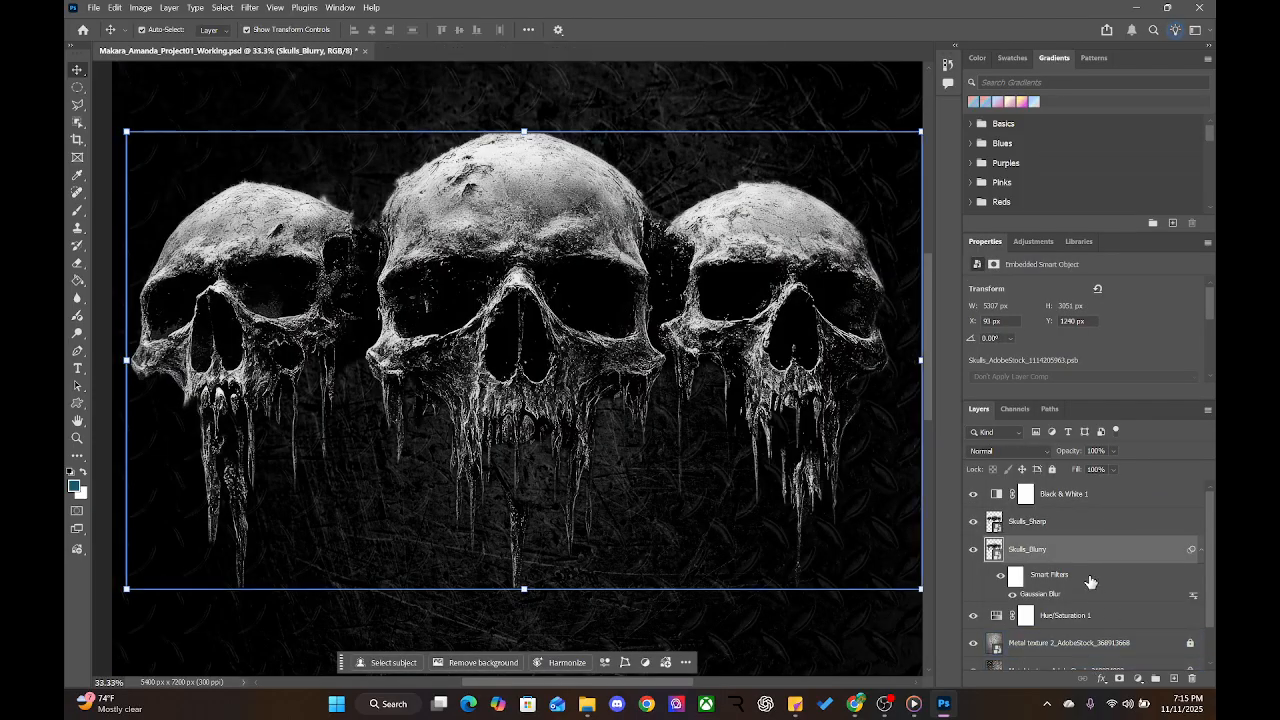
Reopen the Skulls_Blurry Gaussian Blur smart filter and raise its radius to 9.2 pixels
double_click(1020, 596)
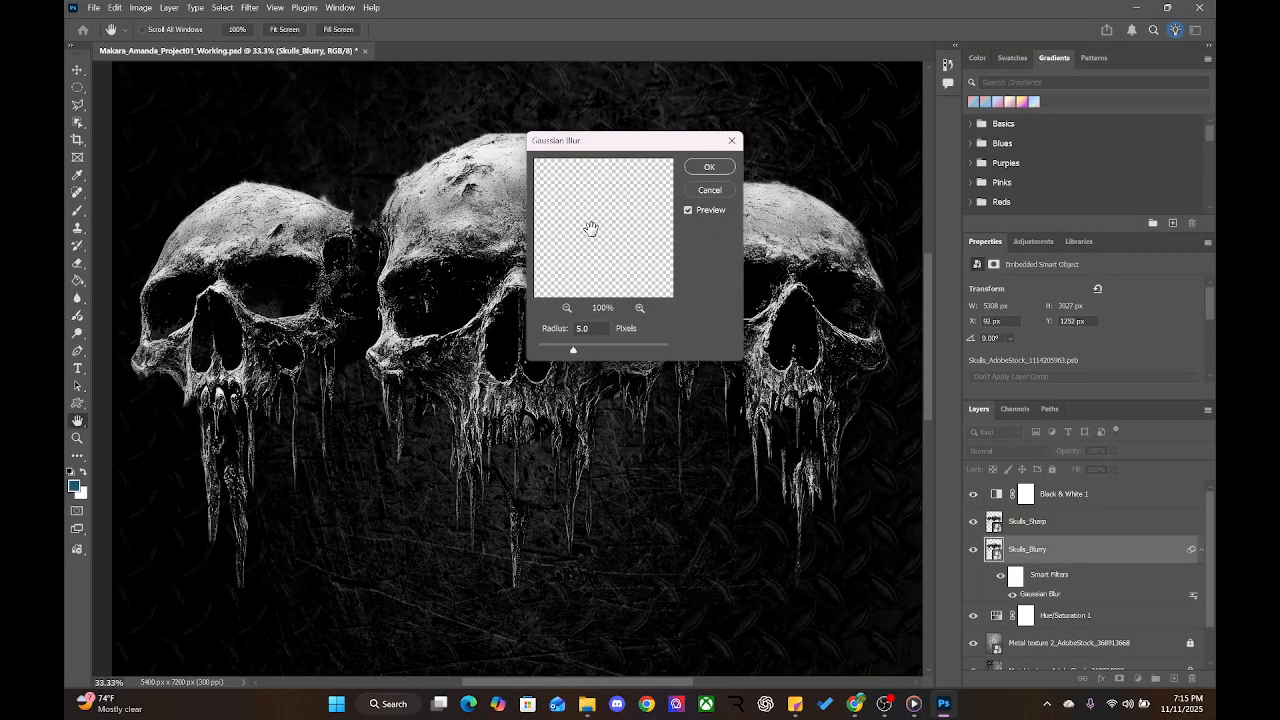
drag(591, 229, 680, 301)
drag(589, 205, 583, 238)
click(567, 308)
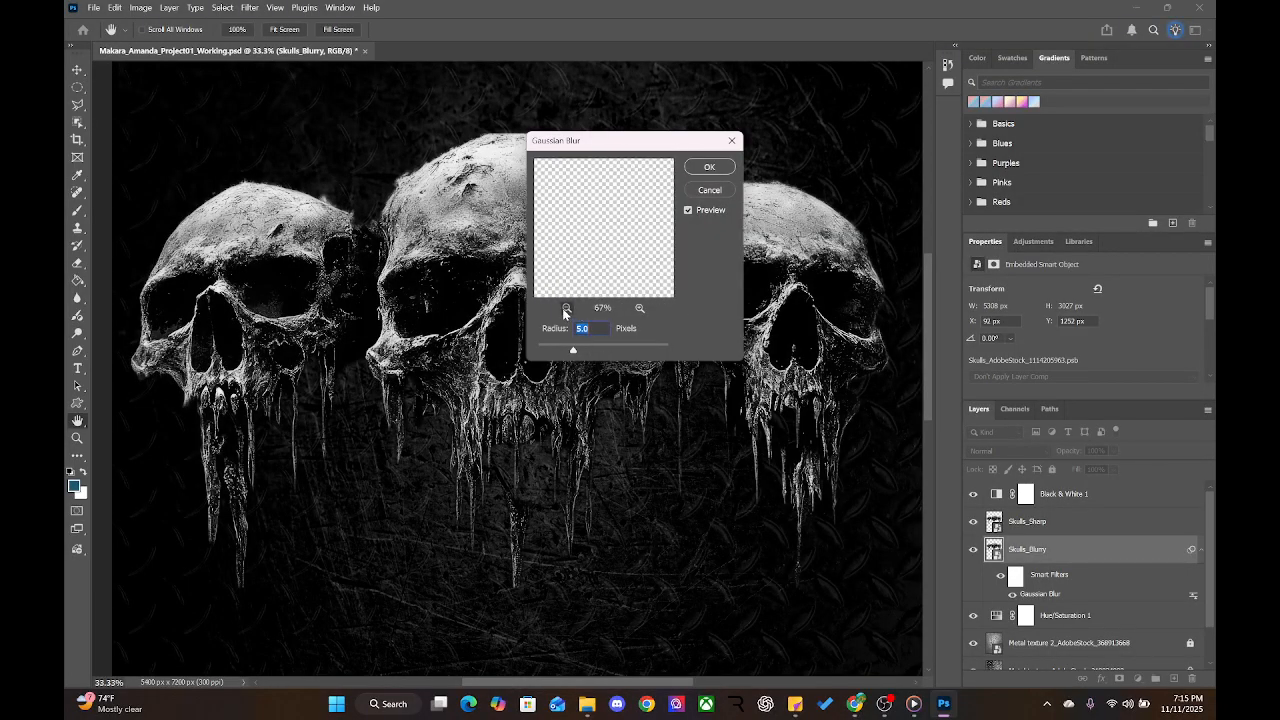
click(567, 308)
click(567, 308)
drag(578, 219, 580, 272)
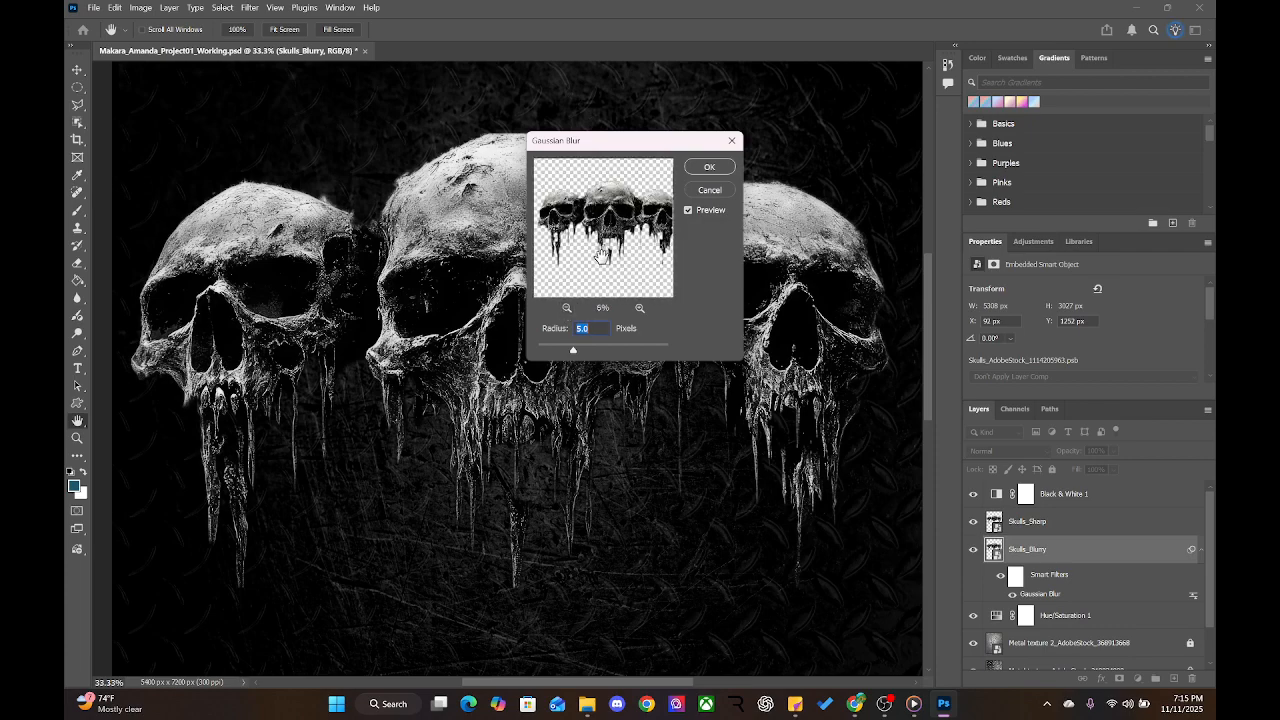
click(640, 308)
click(640, 308)
click(640, 308)
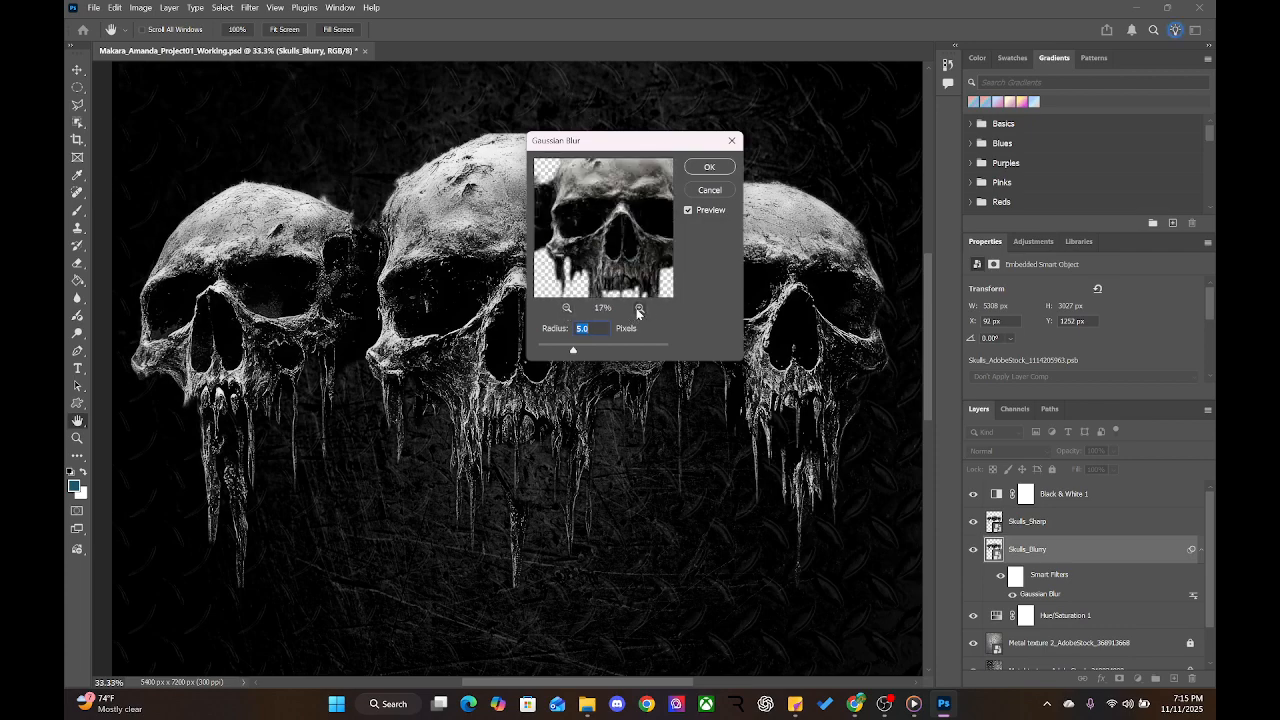
click(640, 308)
click(640, 308)
click(640, 308)
drag(596, 253, 626, 280)
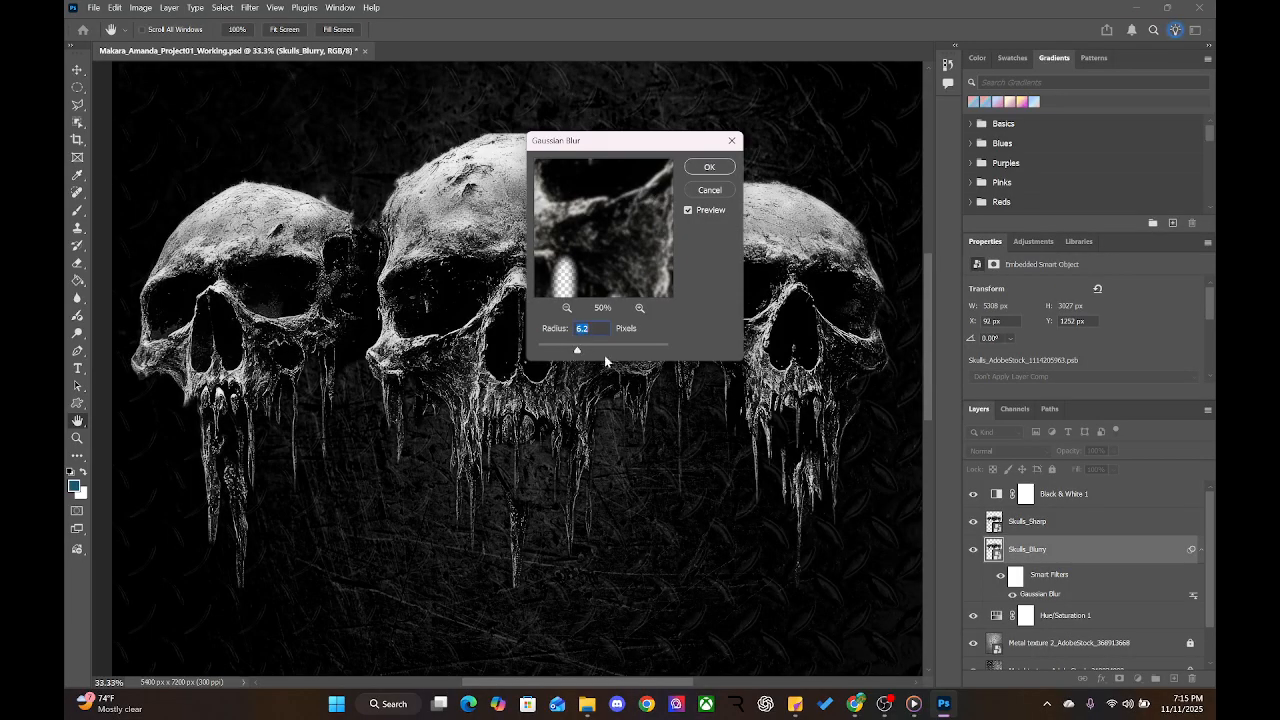
drag(578, 352, 588, 352)
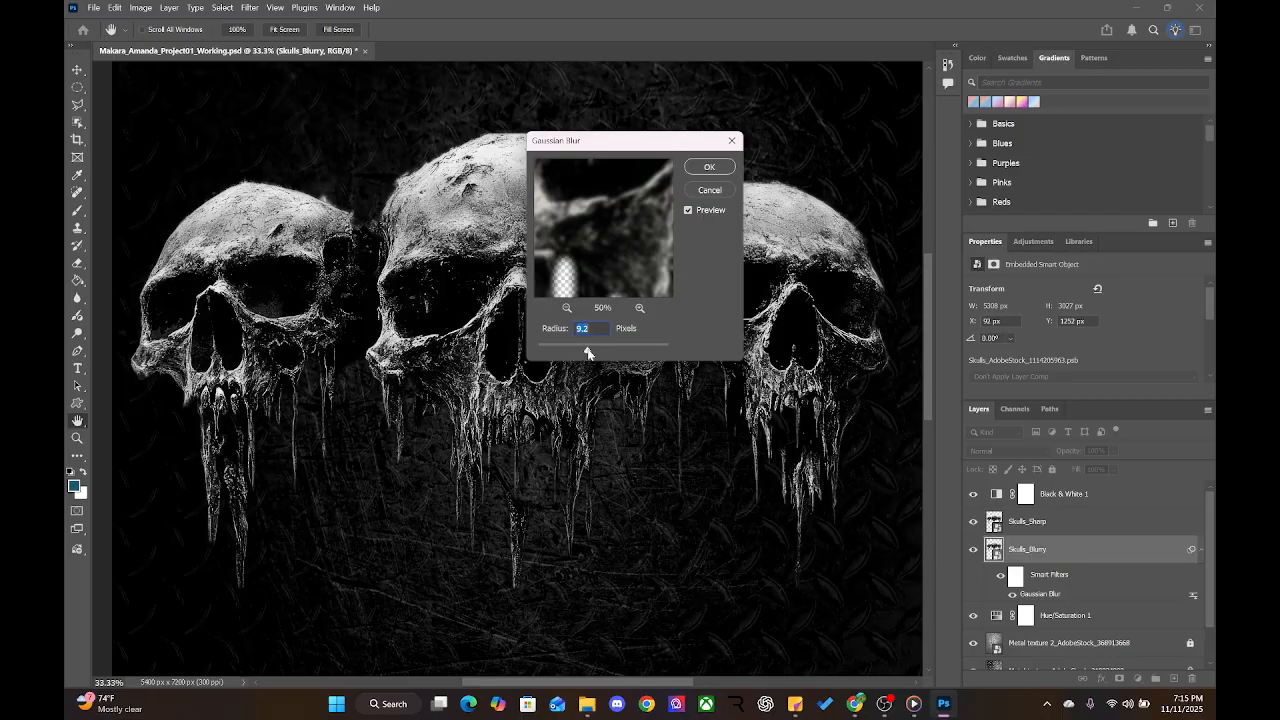
click(695, 170)
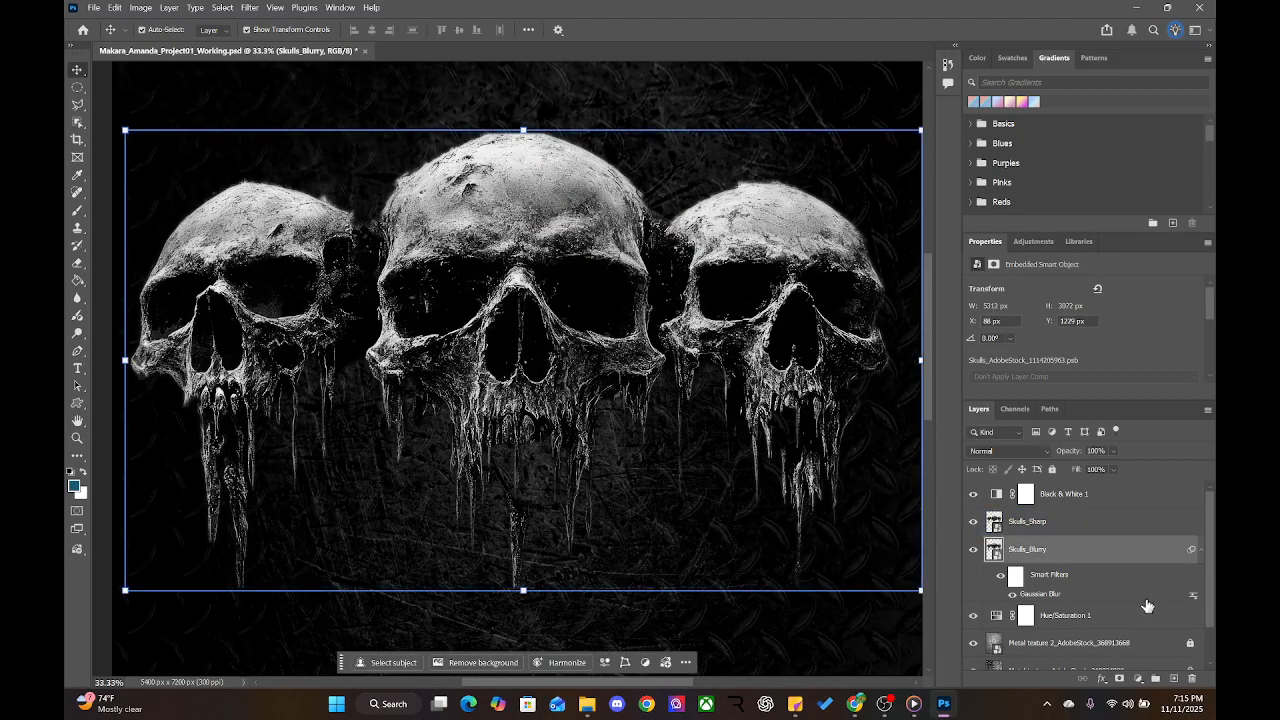
Select Skulls_Sharp and add a white layer mask to it
click(1052, 530)
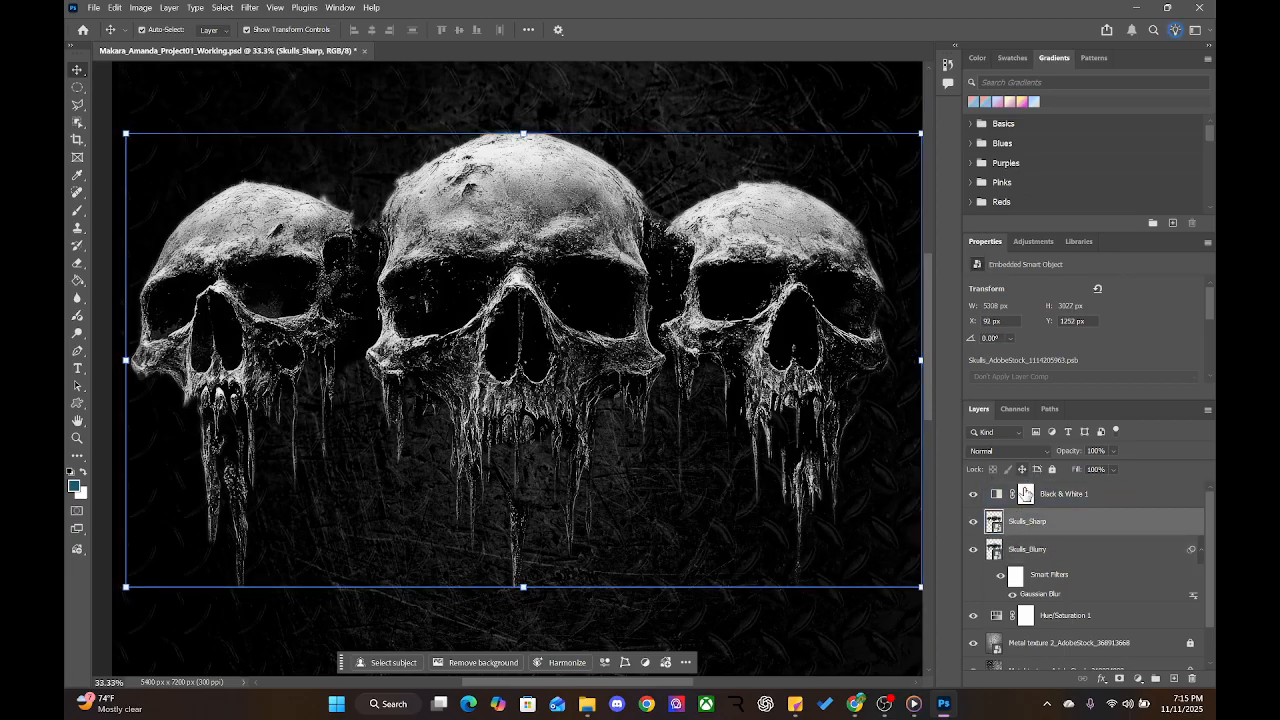
click(1119, 680)
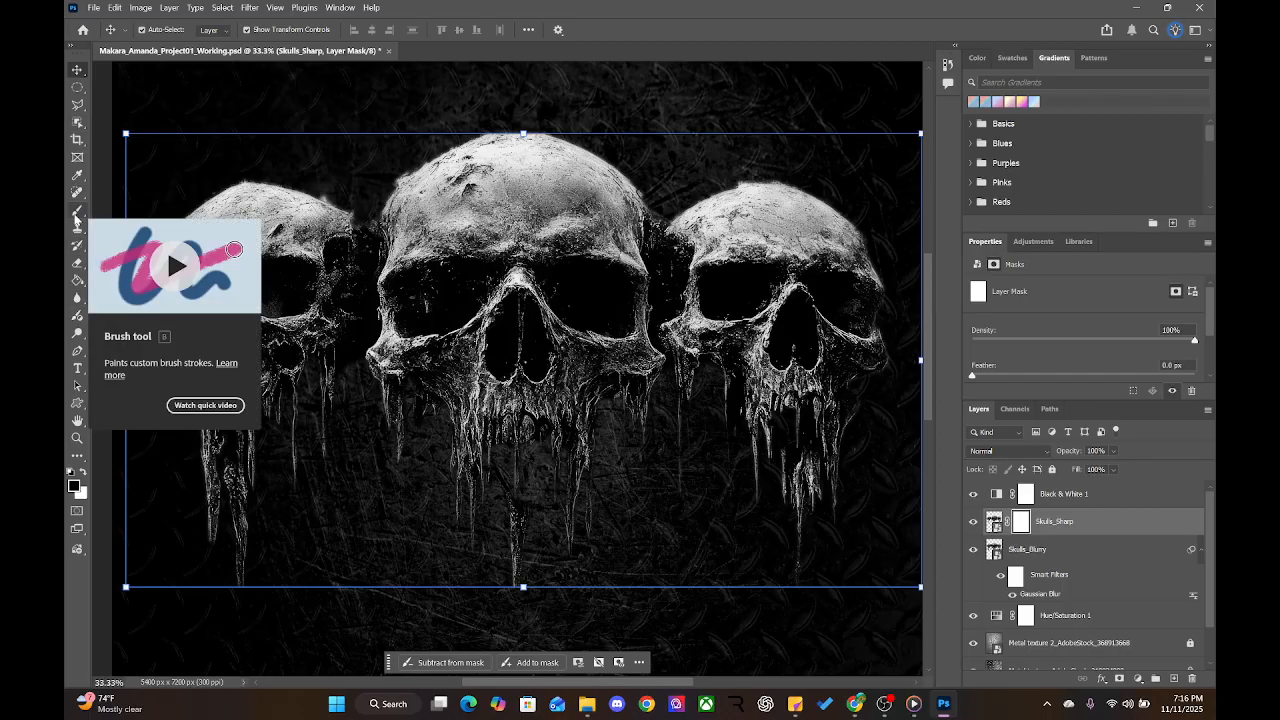
Switch to the Brush tool with a soft round 0% hardness tip sized to 700 px
click(76, 212)
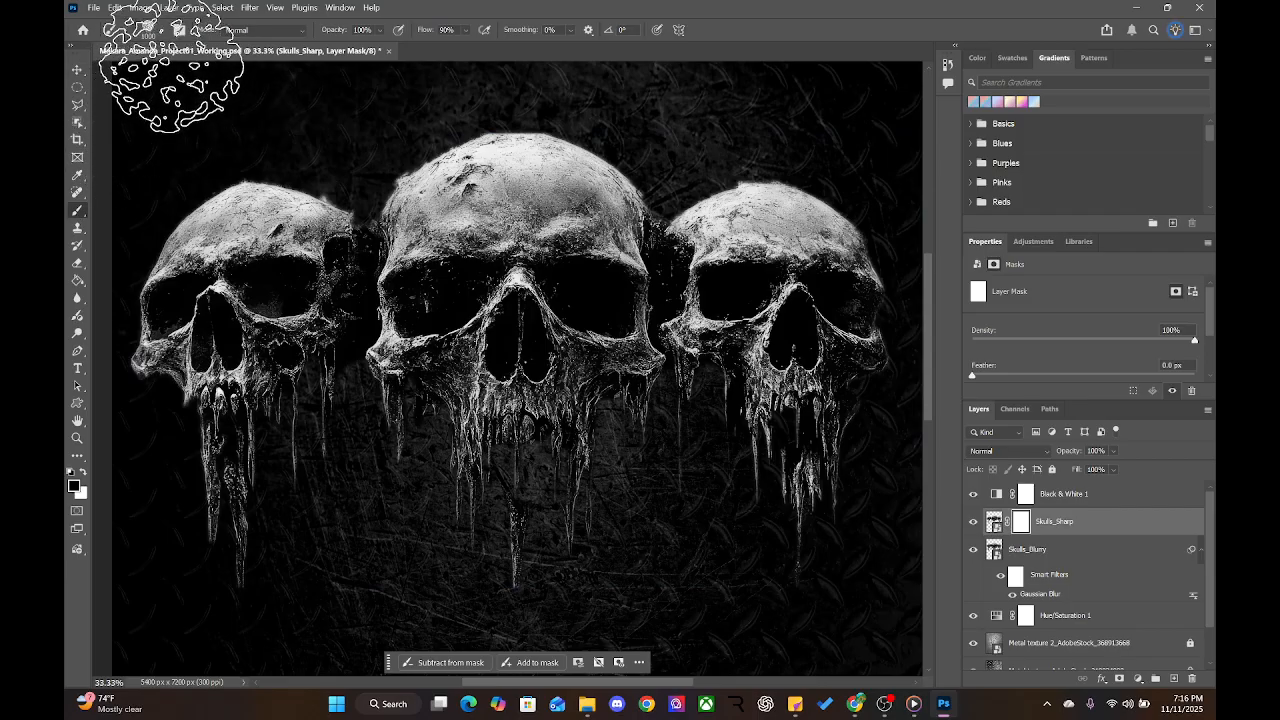
click(150, 29)
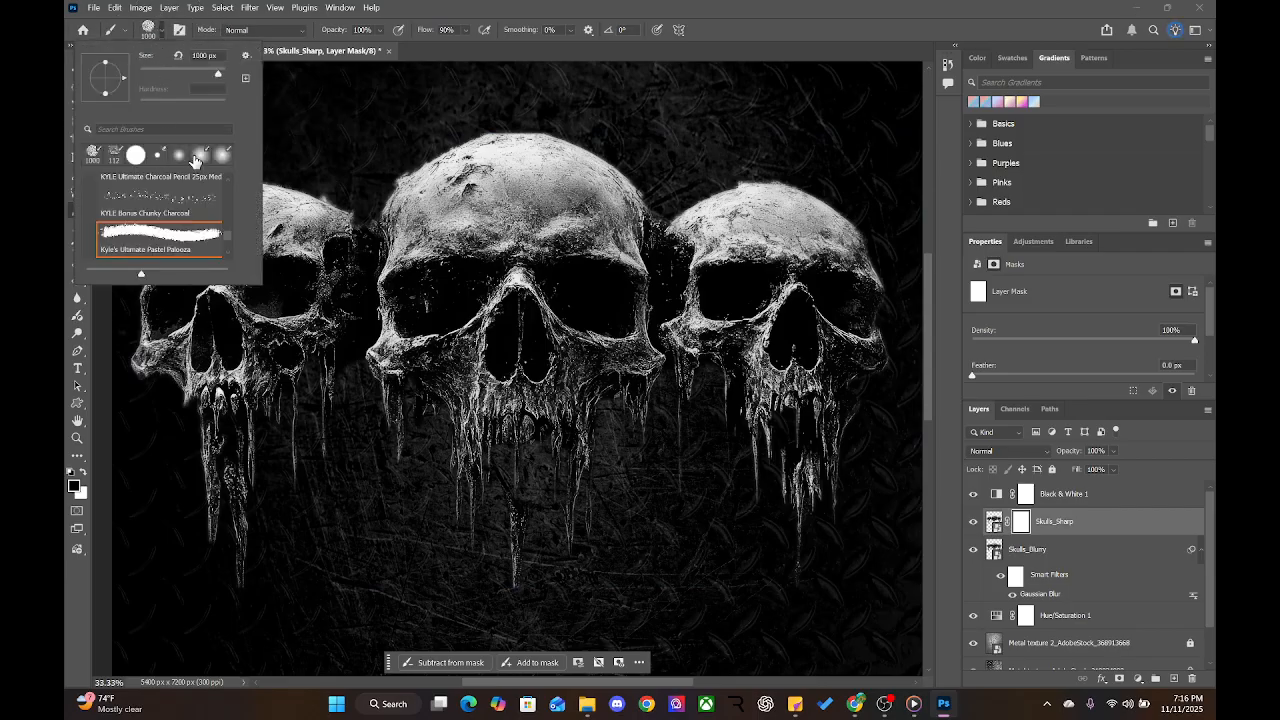
click(193, 160)
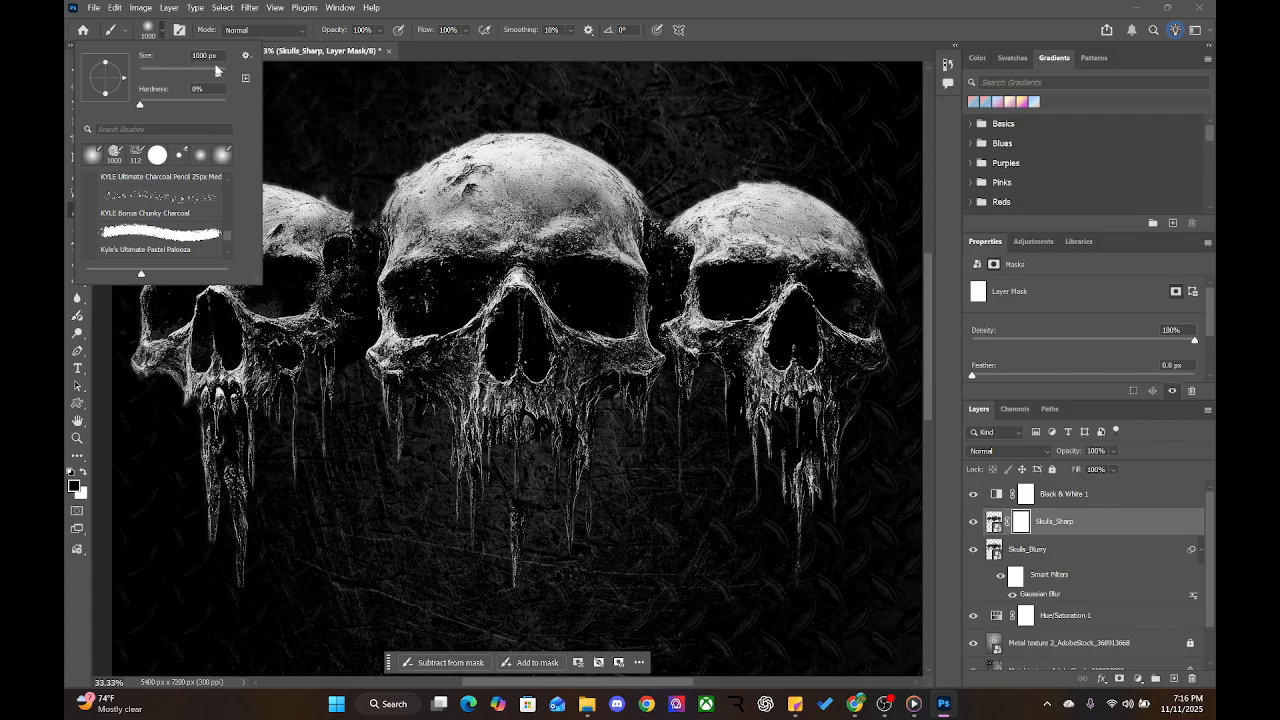
drag(146, 60, 92, 62)
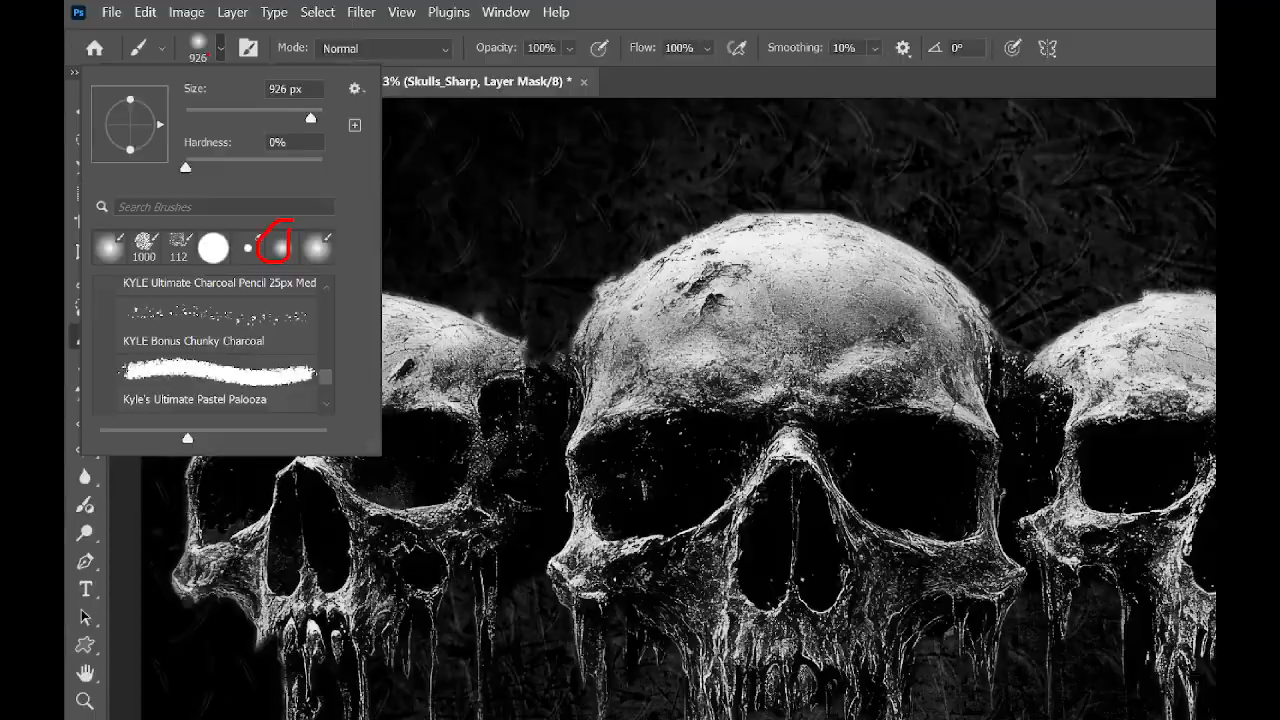
click(236, 46)
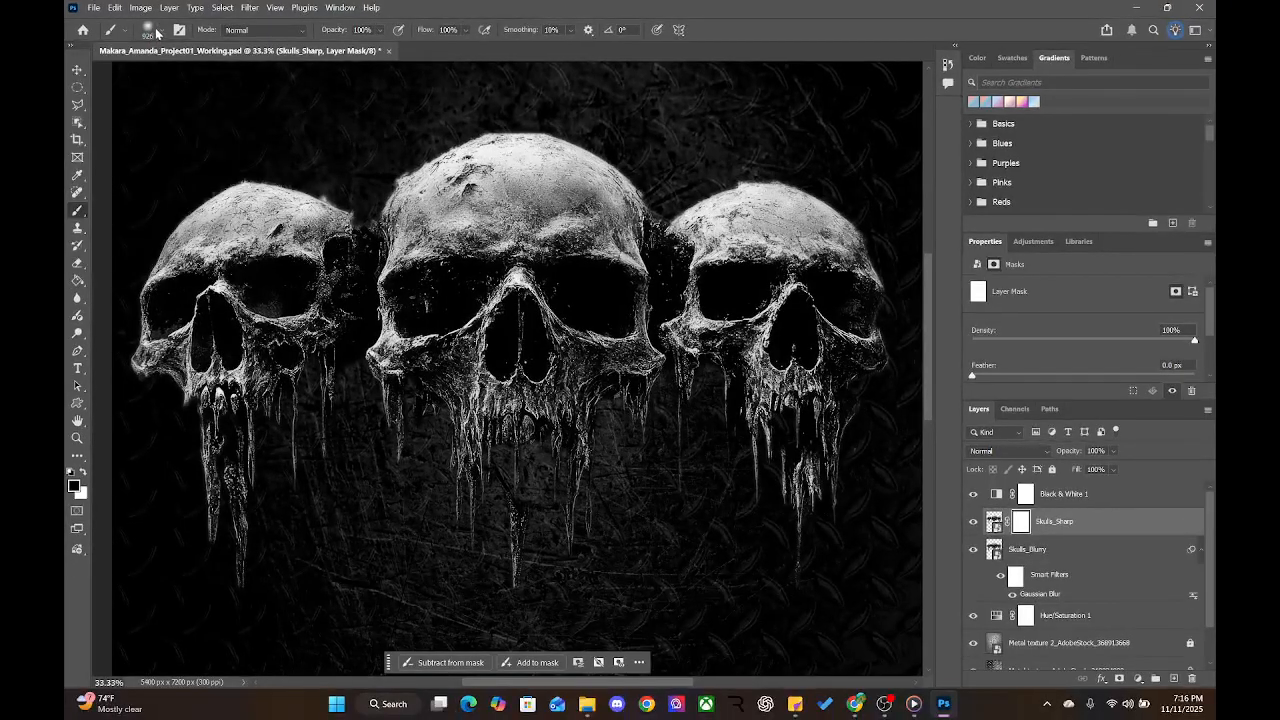
key(bracketleft)
key(bracketleft)
key(bracketleft)
key(bracketleft)
key(bracketleft)
key(bracketleft)
key(bracketleft)
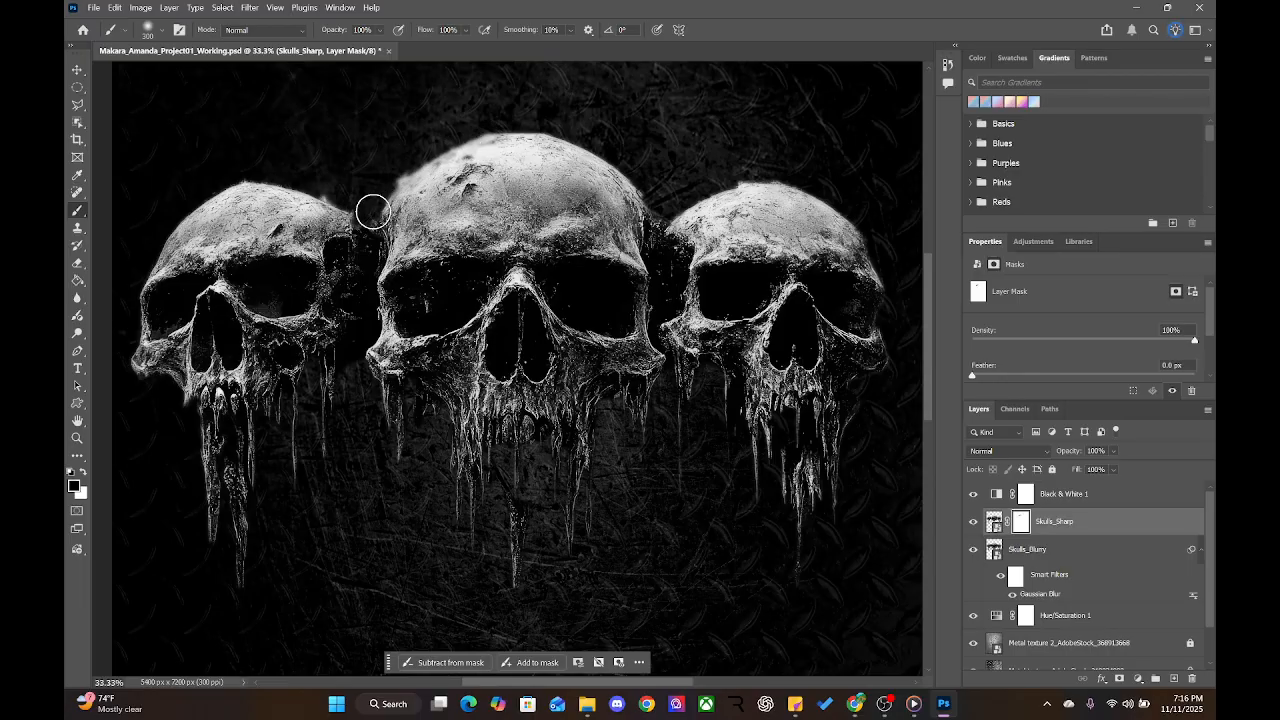
Paint black along the middle skull's upper-left edge, zooming in on the skull tops
mouse_move(374, 211)
mouse_down()
mouse_move(535, 132)
mouse_move(611, 149)
mouse_move(648, 198)
mouse_up()
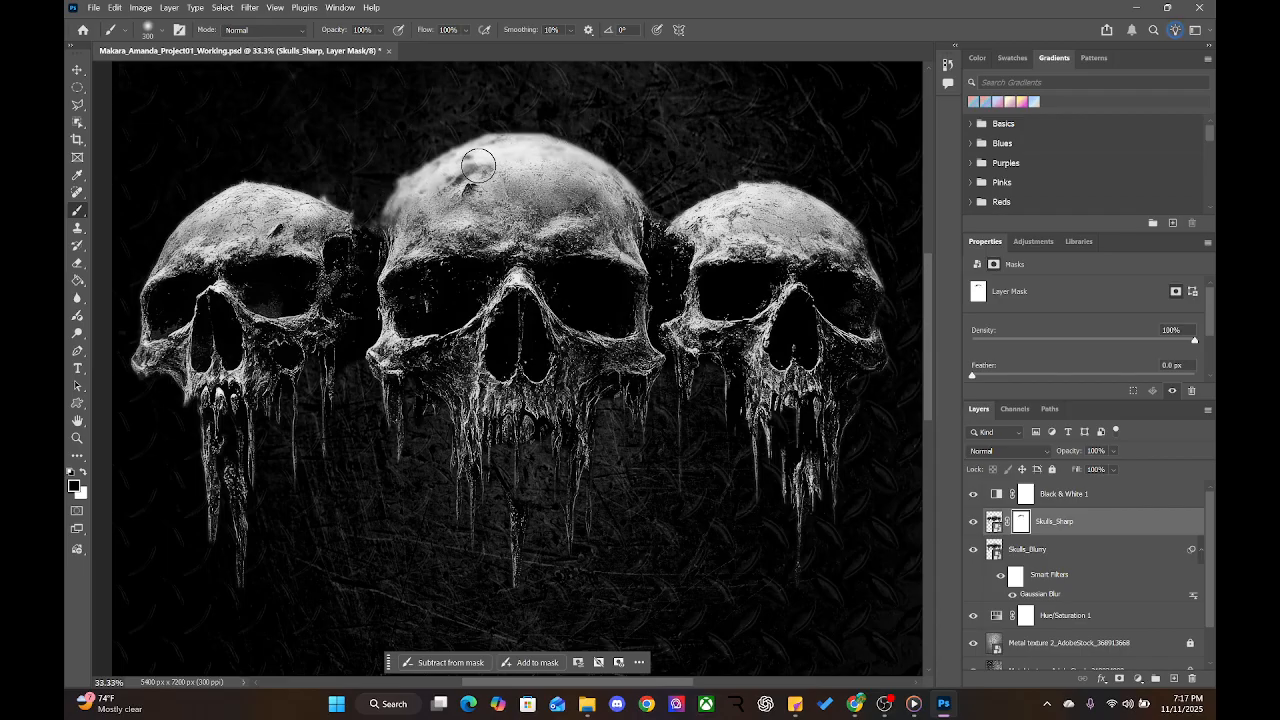
key(ctrl+plus)
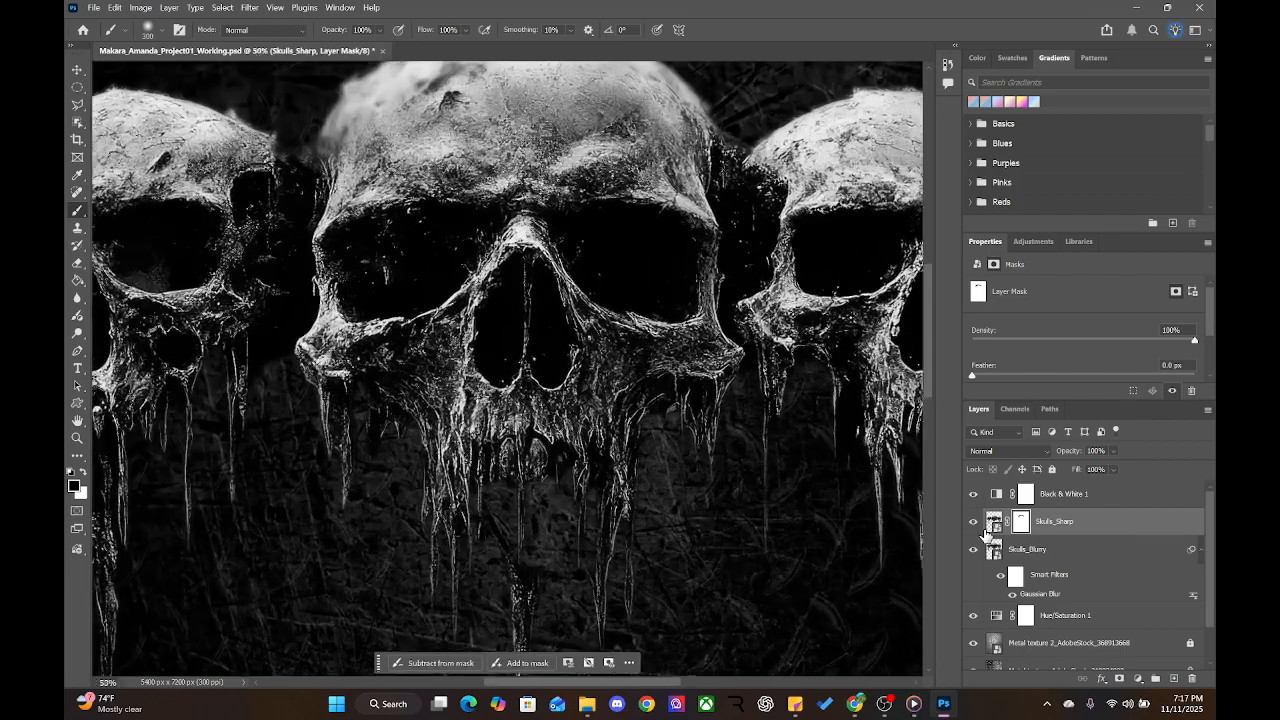
drag(630, 246, 650, 450)
drag(460, 250, 558, 339)
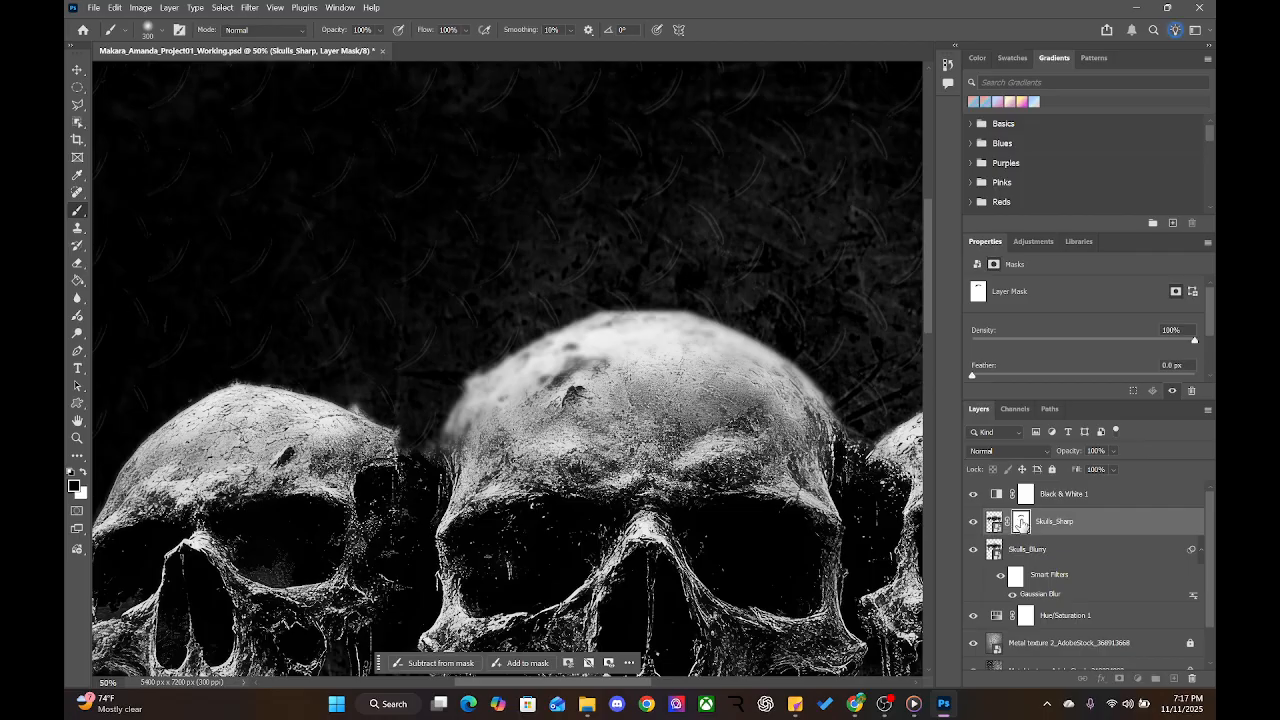
mouse_move(1020, 522)
mouse_down()
mouse_move(1125, 560)
mouse_move(1010, 515)
mouse_move(1015, 527)
mouse_up()
Target the Skulls_Sharp mask and paint out a spot on the left skull's temple
key(x)
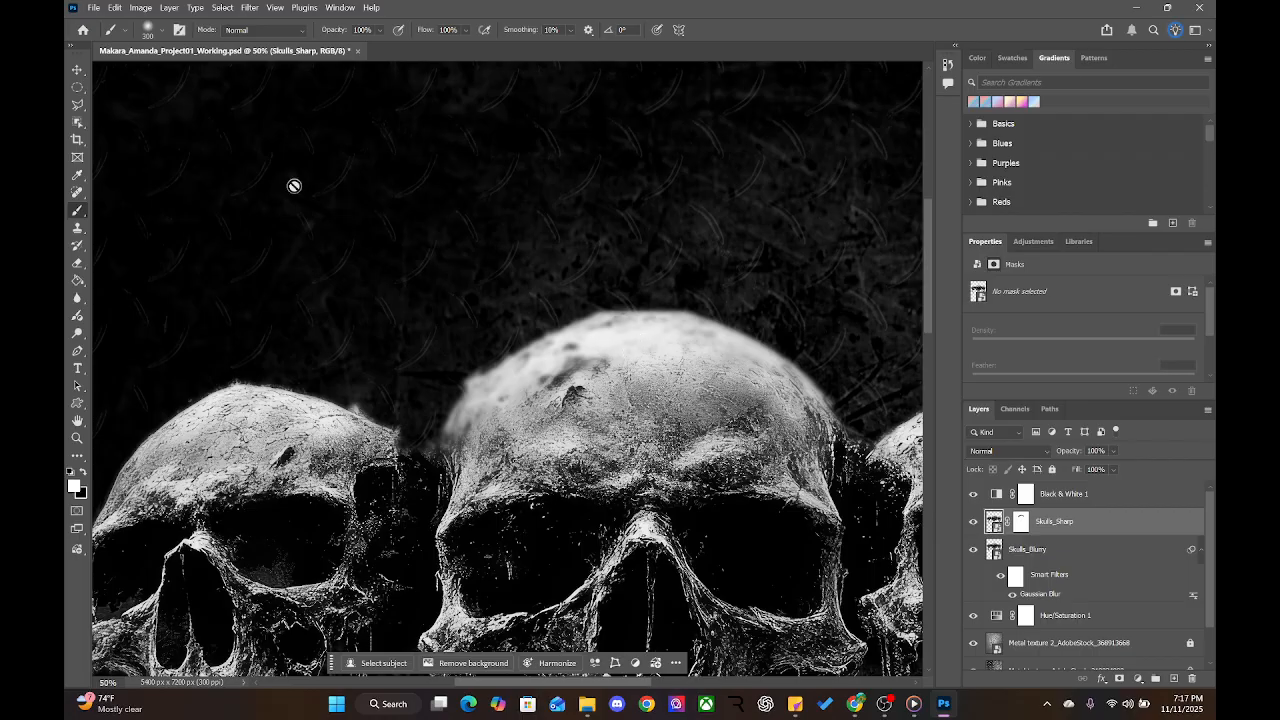
click(1020, 526)
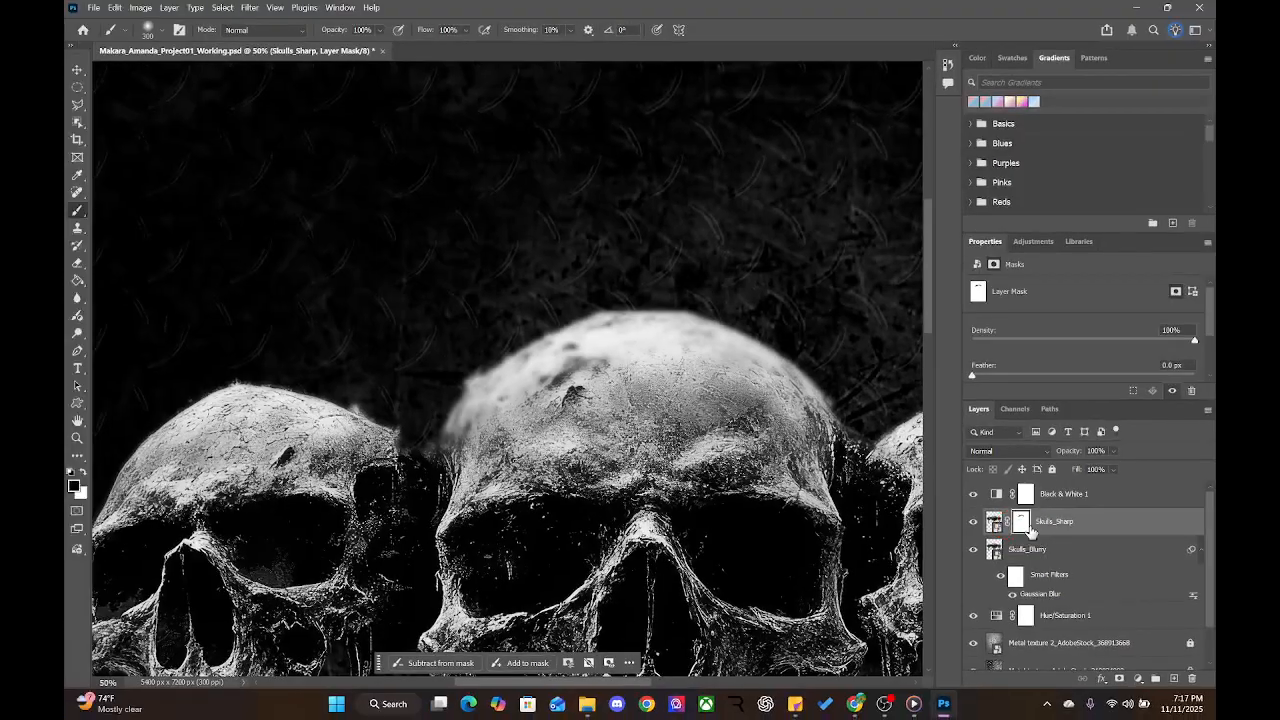
click(960, 514)
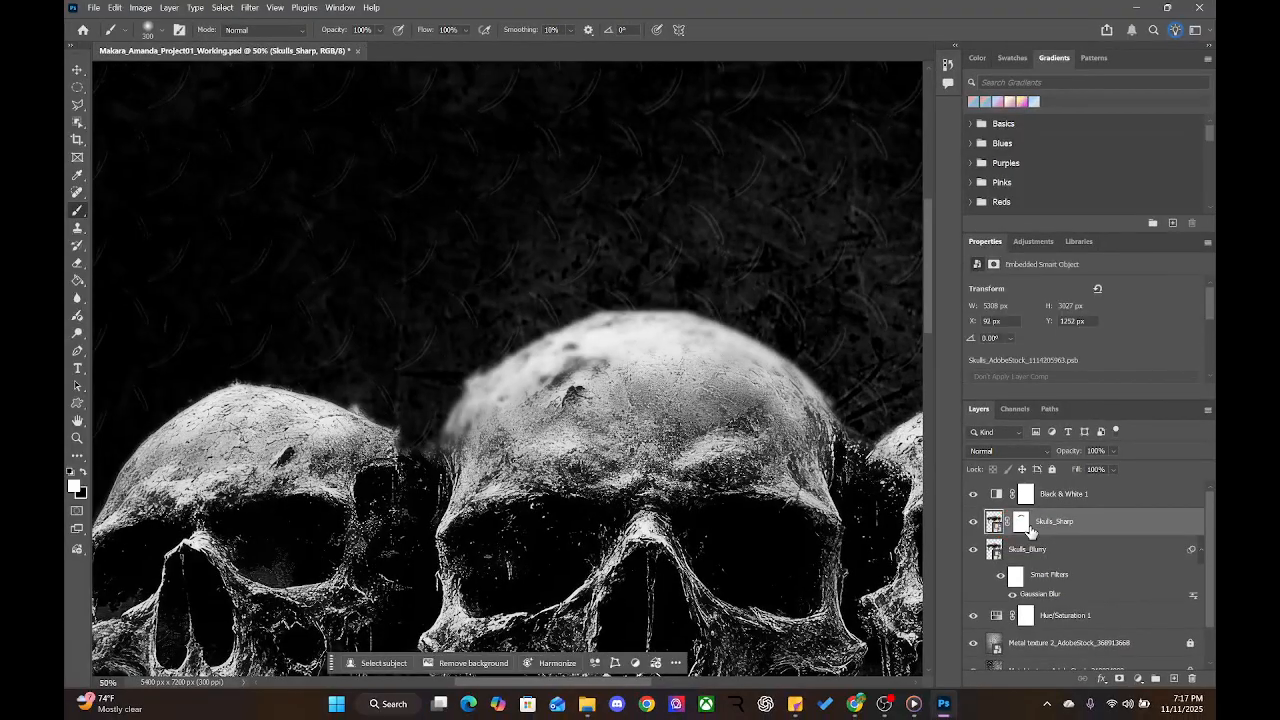
click(1021, 521)
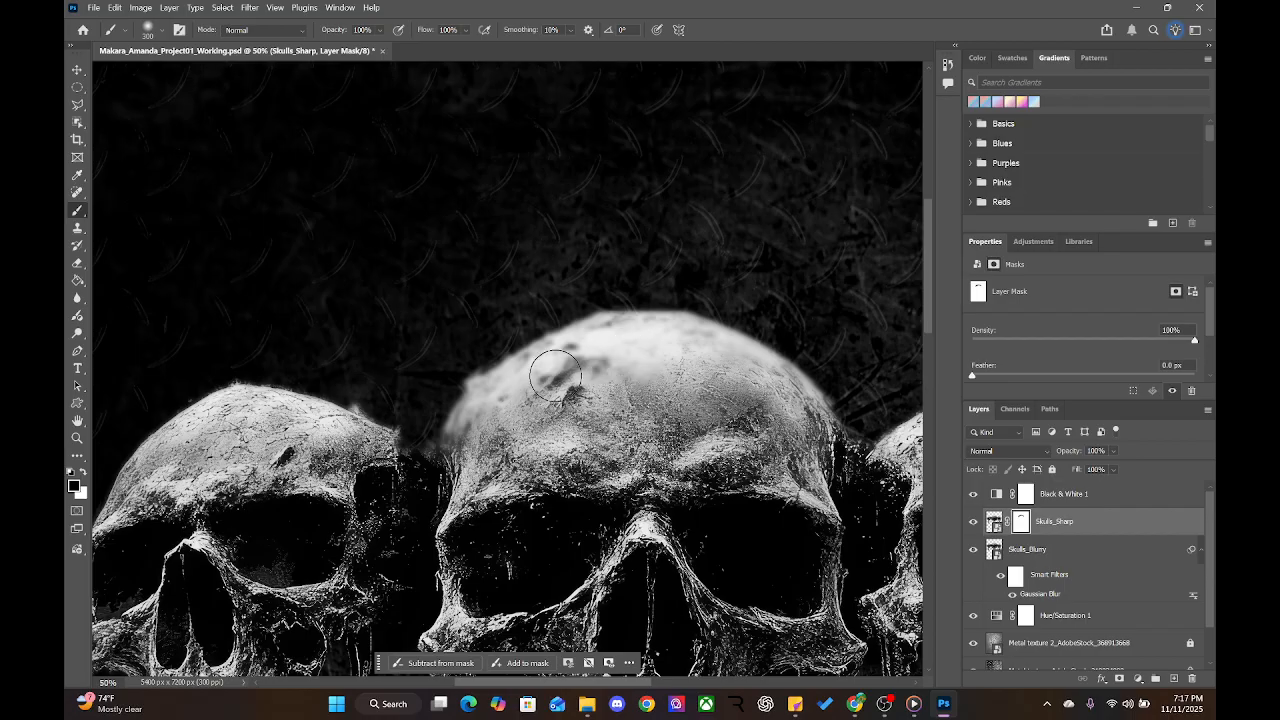
click(370, 483)
Paint white across the middle skull's crown and left edge to restore sharp texture
key(x)
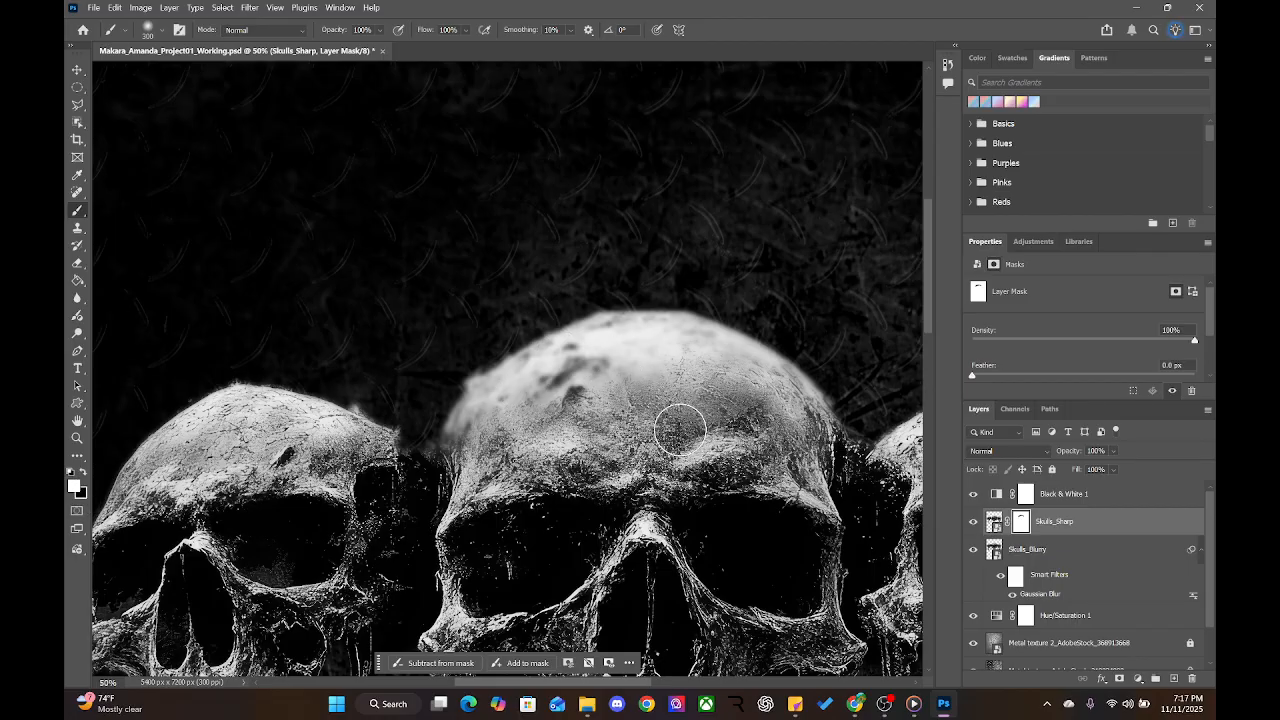
mouse_move(676, 389)
mouse_down()
mouse_move(563, 418)
mouse_move(696, 358)
mouse_move(608, 355)
mouse_move(505, 389)
mouse_move(471, 438)
mouse_move(477, 415)
mouse_move(560, 359)
mouse_move(756, 332)
mouse_up()
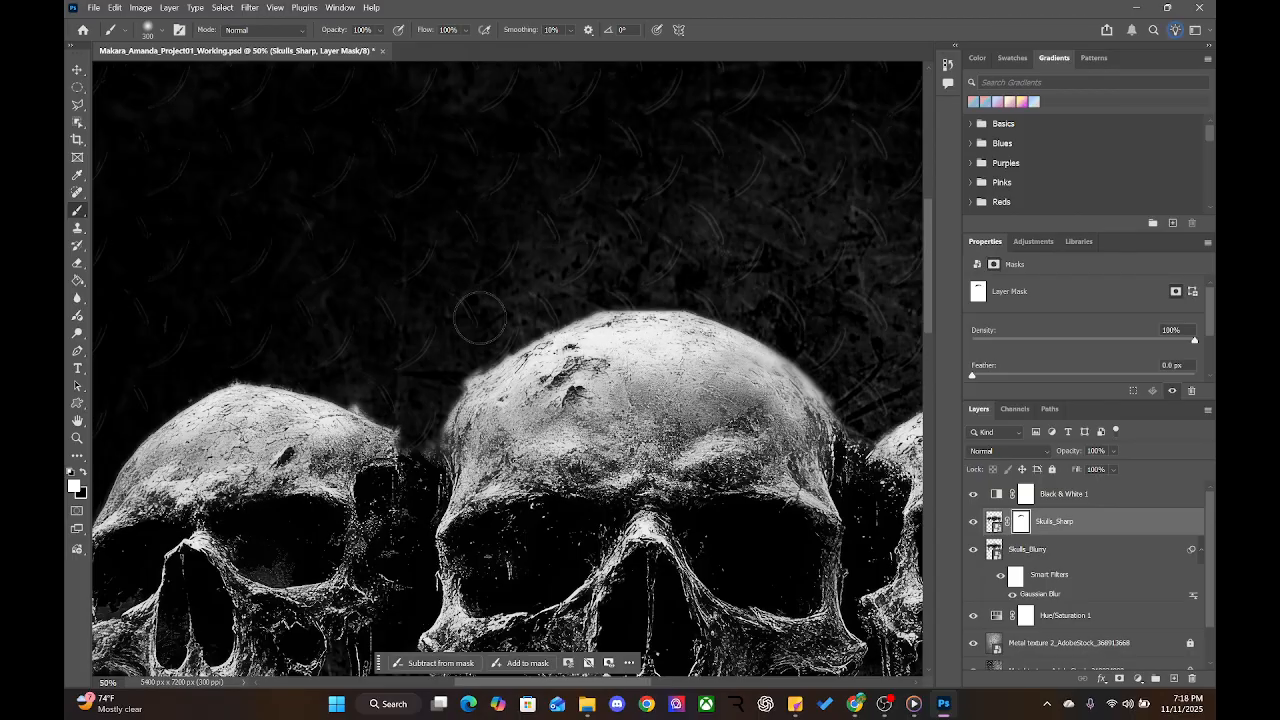
mouse_move(443, 401)
mouse_down()
mouse_move(621, 303)
mouse_move(903, 362)
mouse_move(783, 322)
mouse_move(622, 379)
mouse_move(693, 401)
mouse_move(785, 376)
mouse_move(804, 410)
mouse_up()
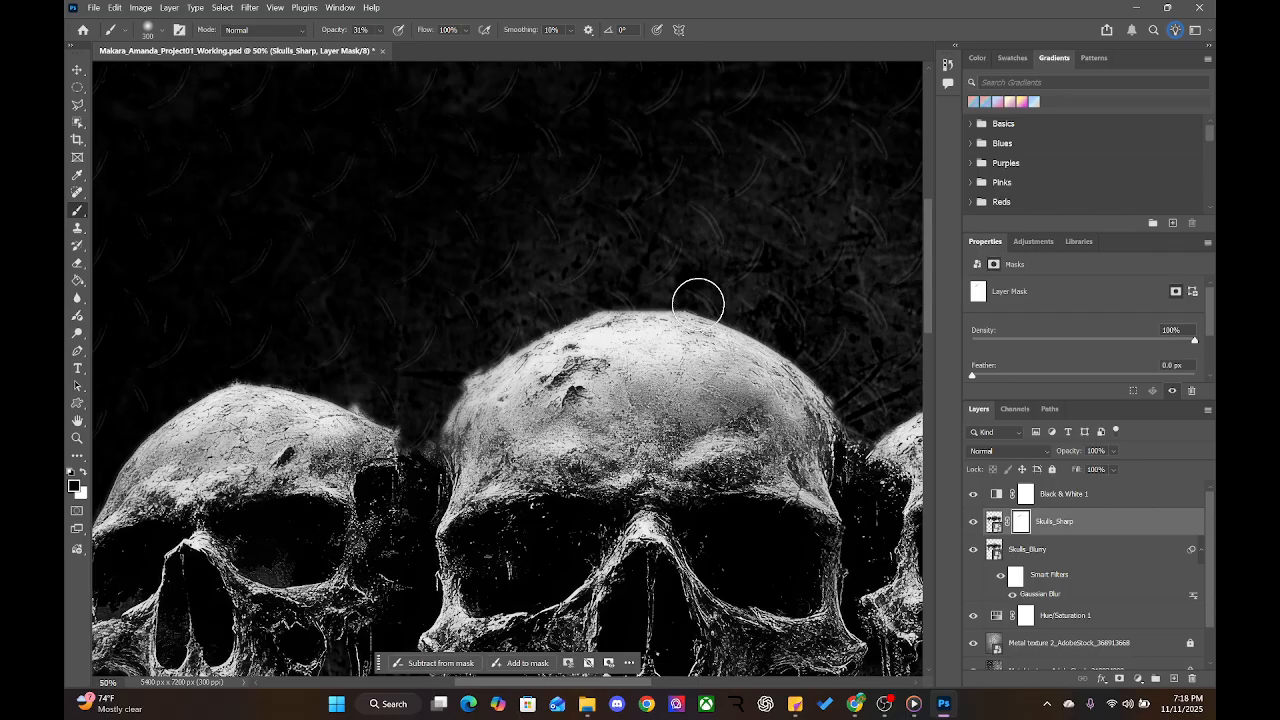
Softly mask the middle skull's upper-right edge and the skull tops and gap between them
mouse_move(725, 328)
mouse_down()
mouse_move(854, 422)
mouse_move(670, 319)
mouse_up()
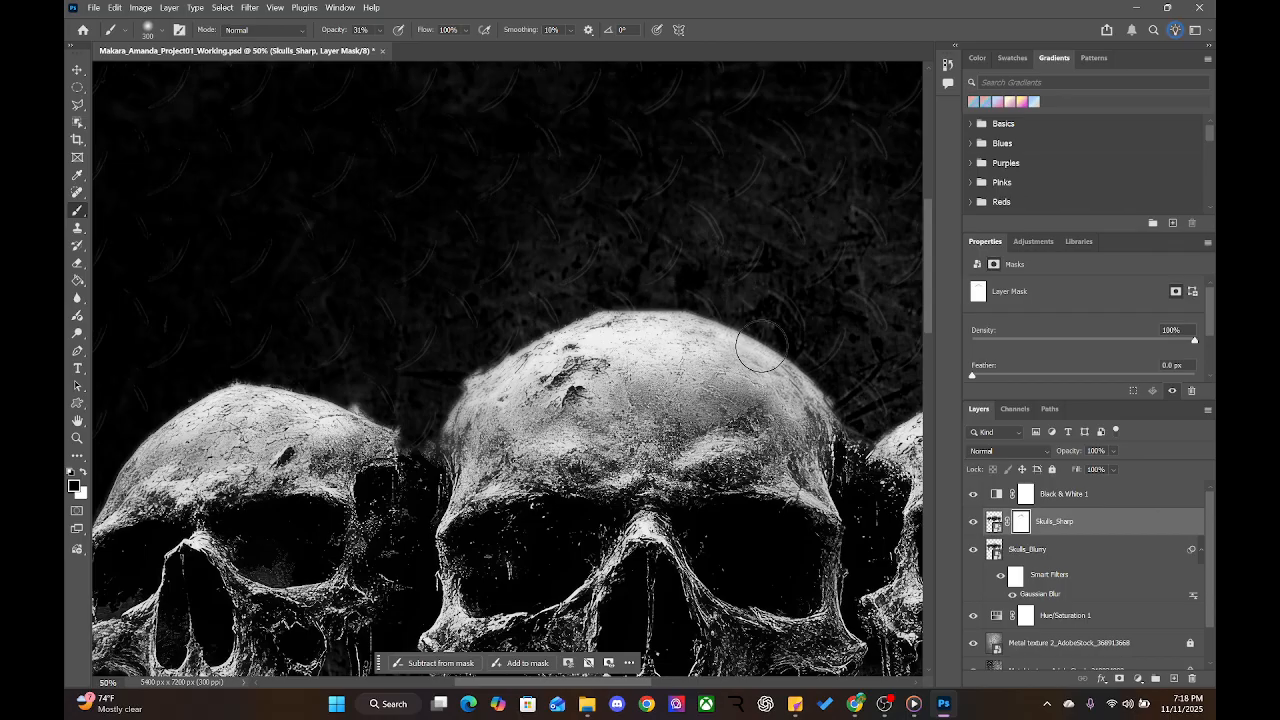
mouse_move(512, 343)
mouse_down()
mouse_move(411, 394)
mouse_move(416, 426)
mouse_move(328, 380)
mouse_move(393, 427)
mouse_move(342, 392)
mouse_move(232, 384)
mouse_up()
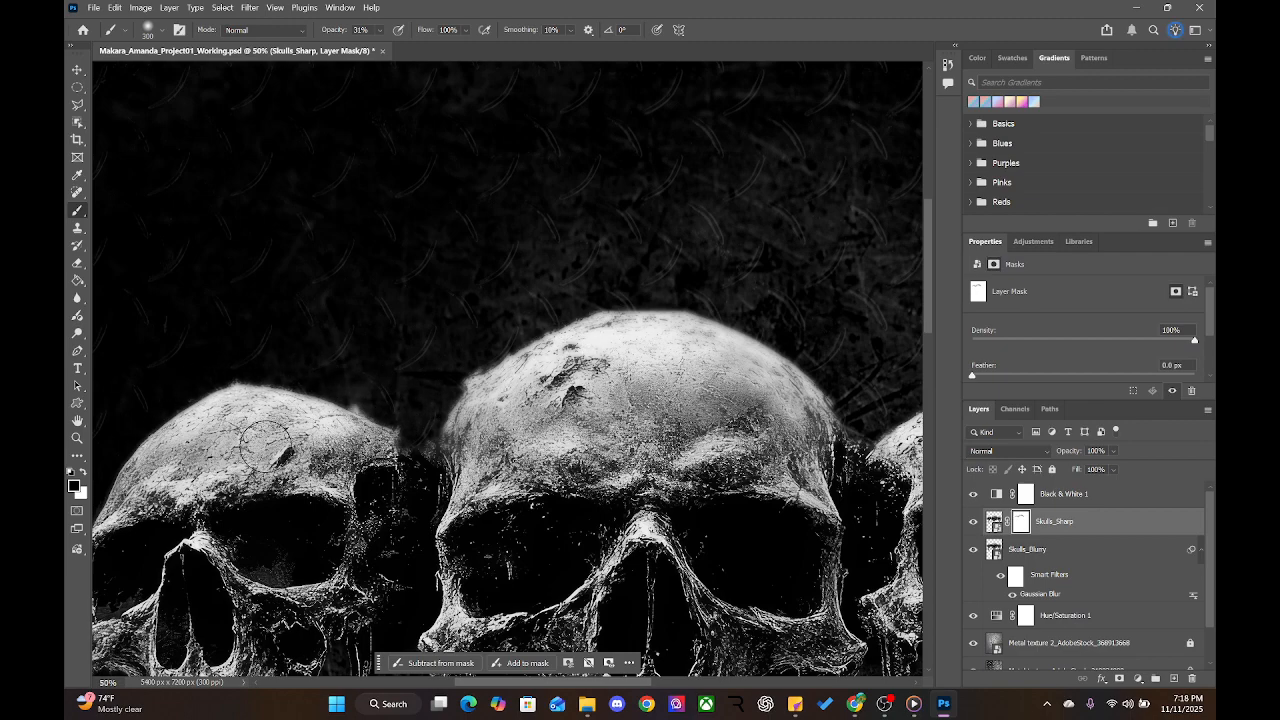
mouse_move(265, 443)
mouse_down()
mouse_move(262, 405)
mouse_move(520, 340)
mouse_up()
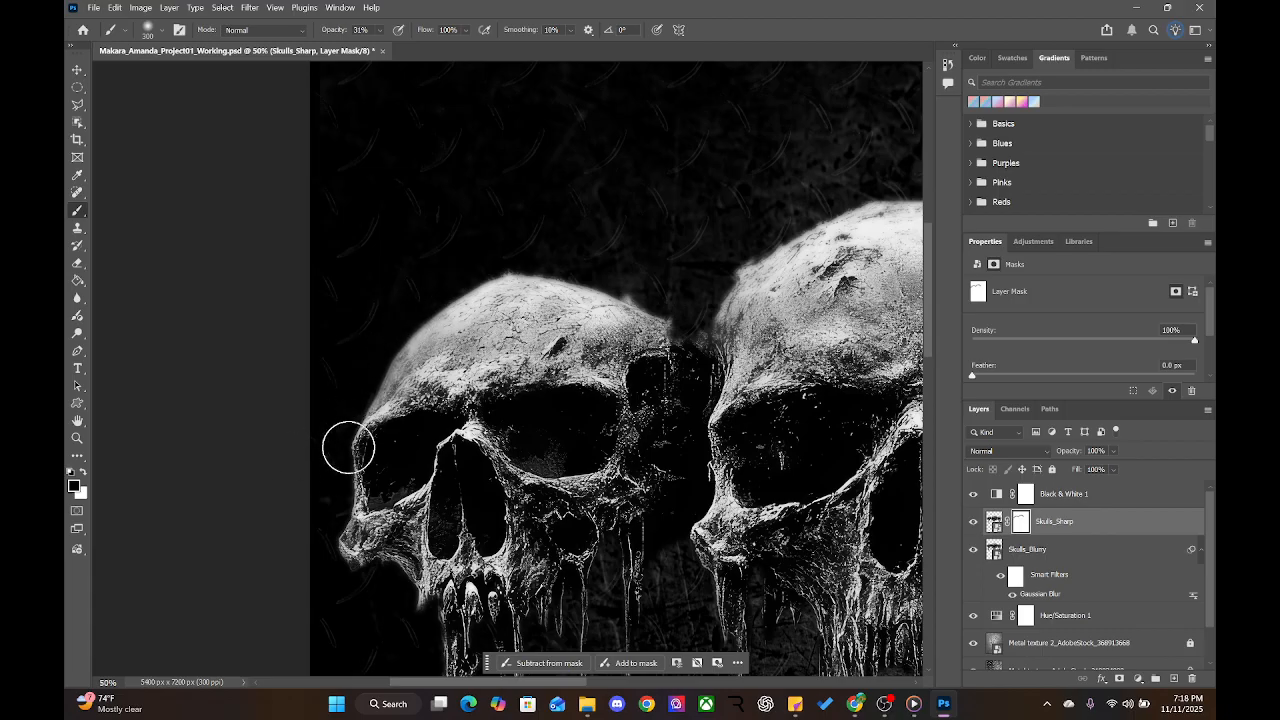
Soften the left skull's nose, jaw edge, long fang and a thin drip below it
drag(429, 428, 410, 253)
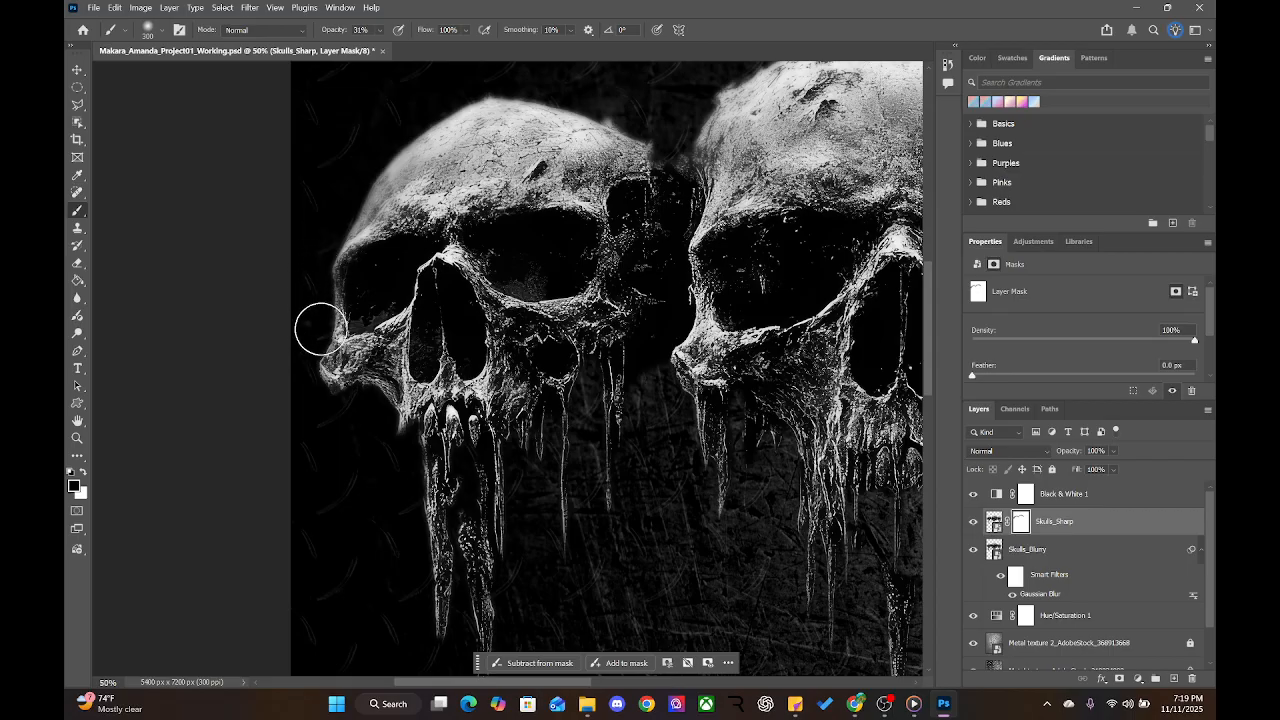
mouse_move(335, 357)
mouse_down()
mouse_move(374, 380)
mouse_move(388, 446)
mouse_move(393, 410)
mouse_move(432, 509)
mouse_move(423, 438)
mouse_move(423, 474)
mouse_move(498, 601)
mouse_move(518, 556)
mouse_up()
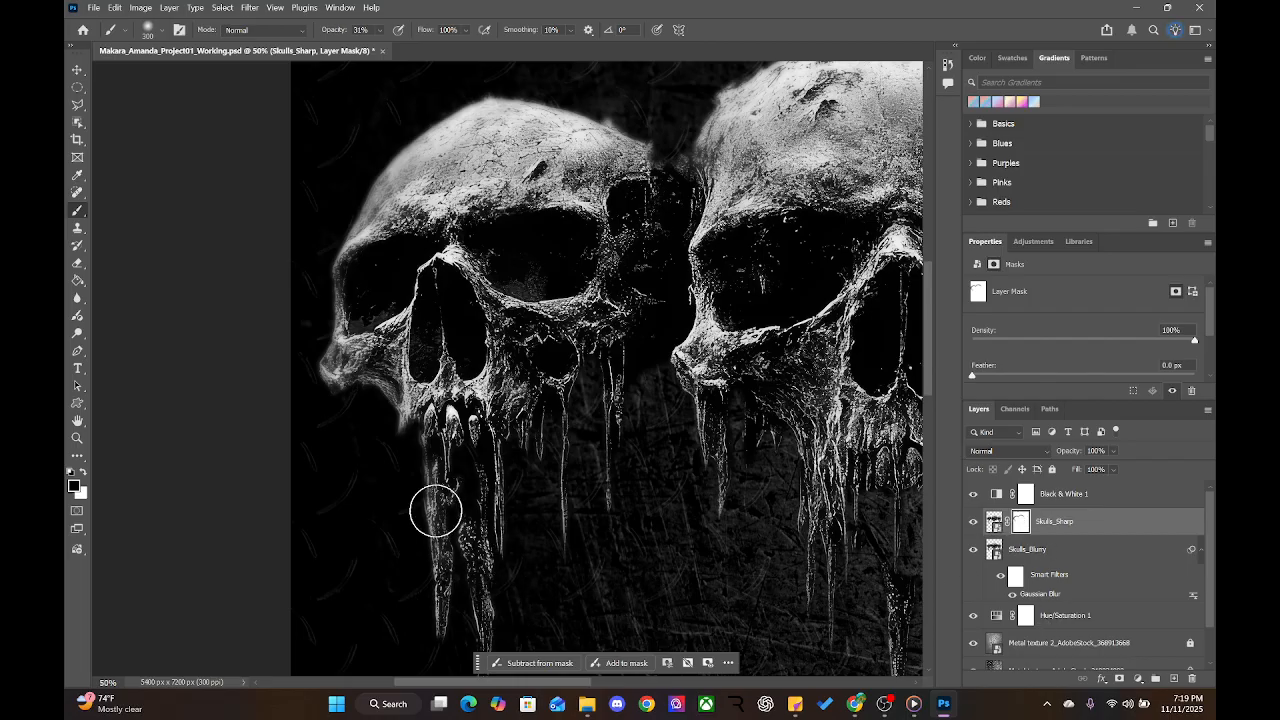
drag(434, 514, 430, 631)
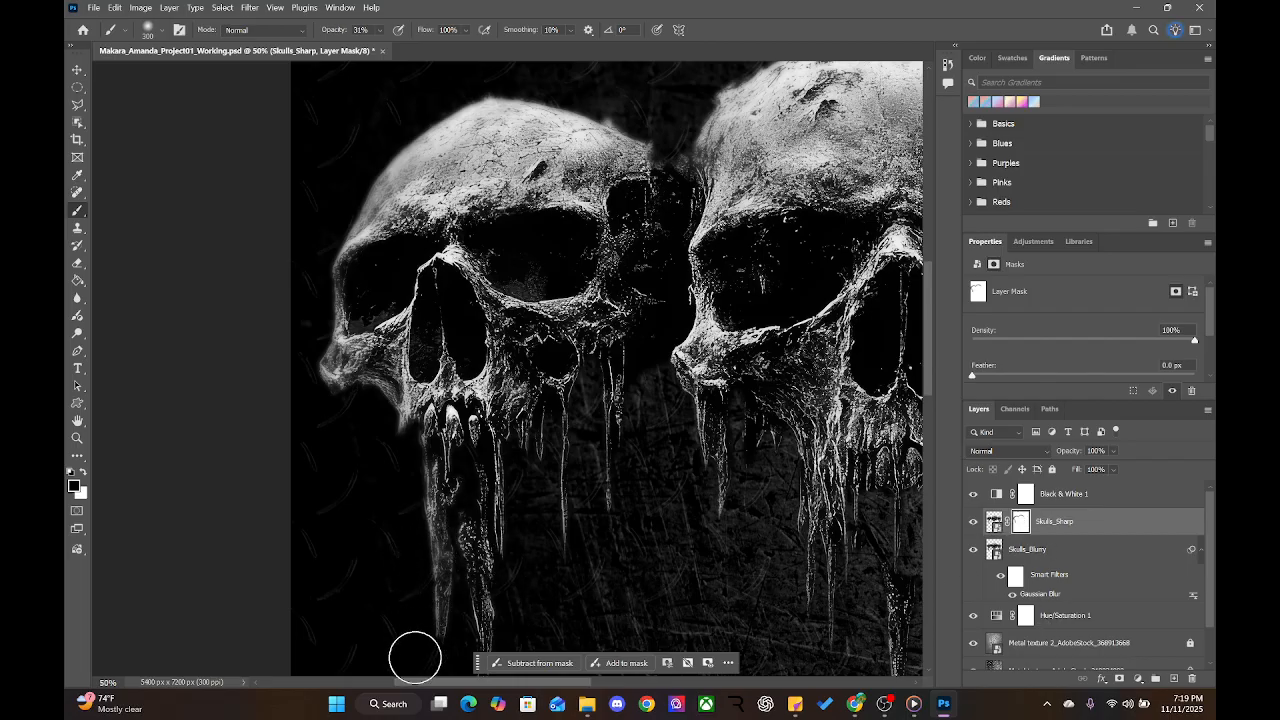
drag(654, 583, 566, 454)
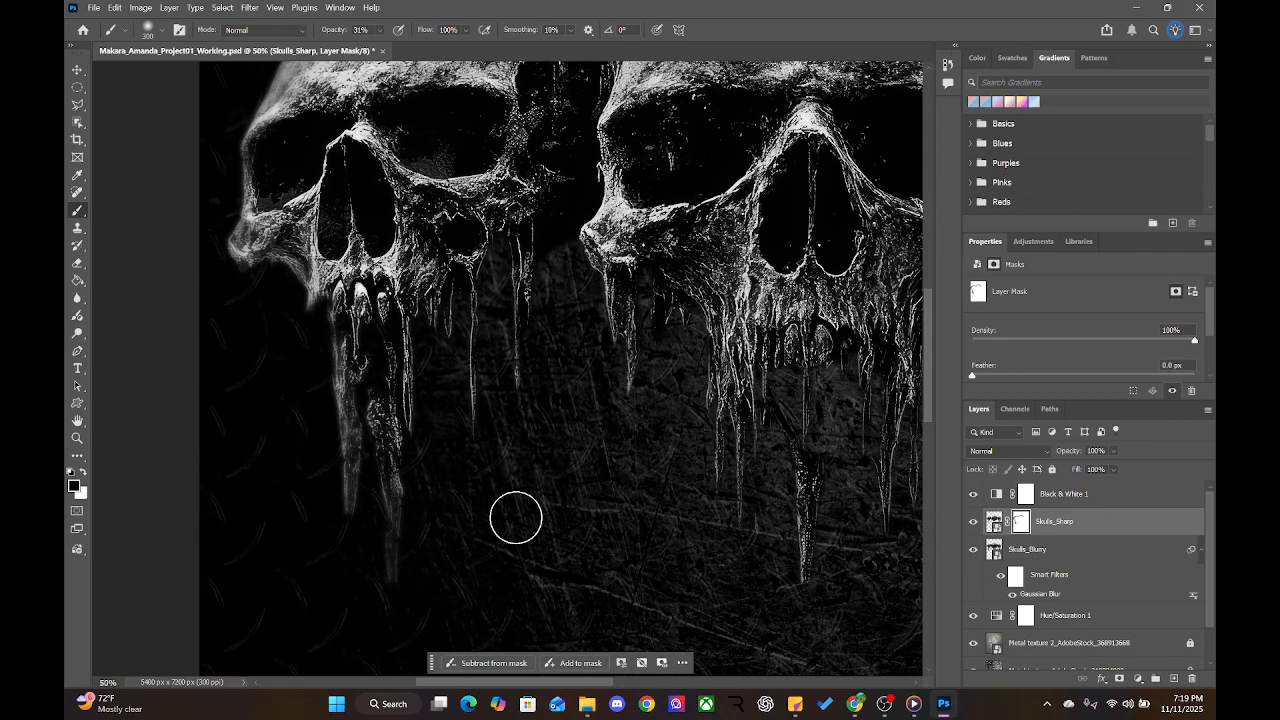
mouse_move(690, 500)
mouse_down()
mouse_move(510, 393)
mouse_move(229, 297)
mouse_move(383, 369)
mouse_up()
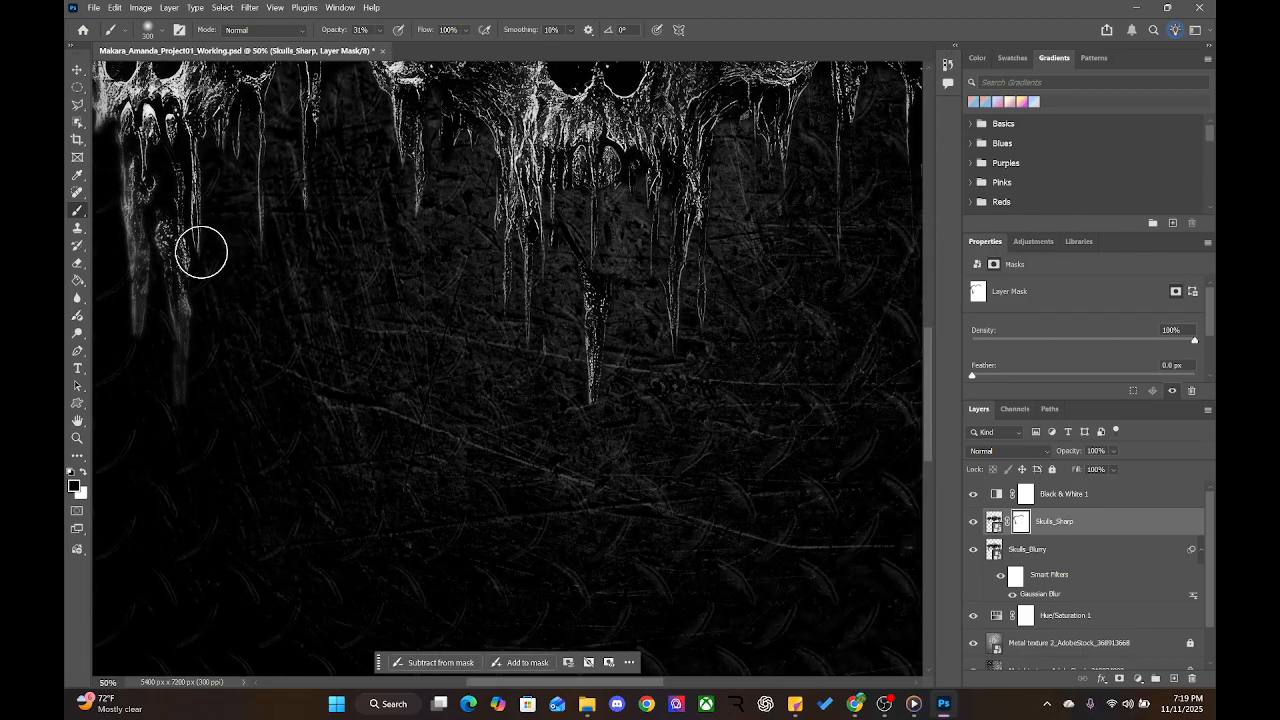
drag(353, 164, 389, 263)
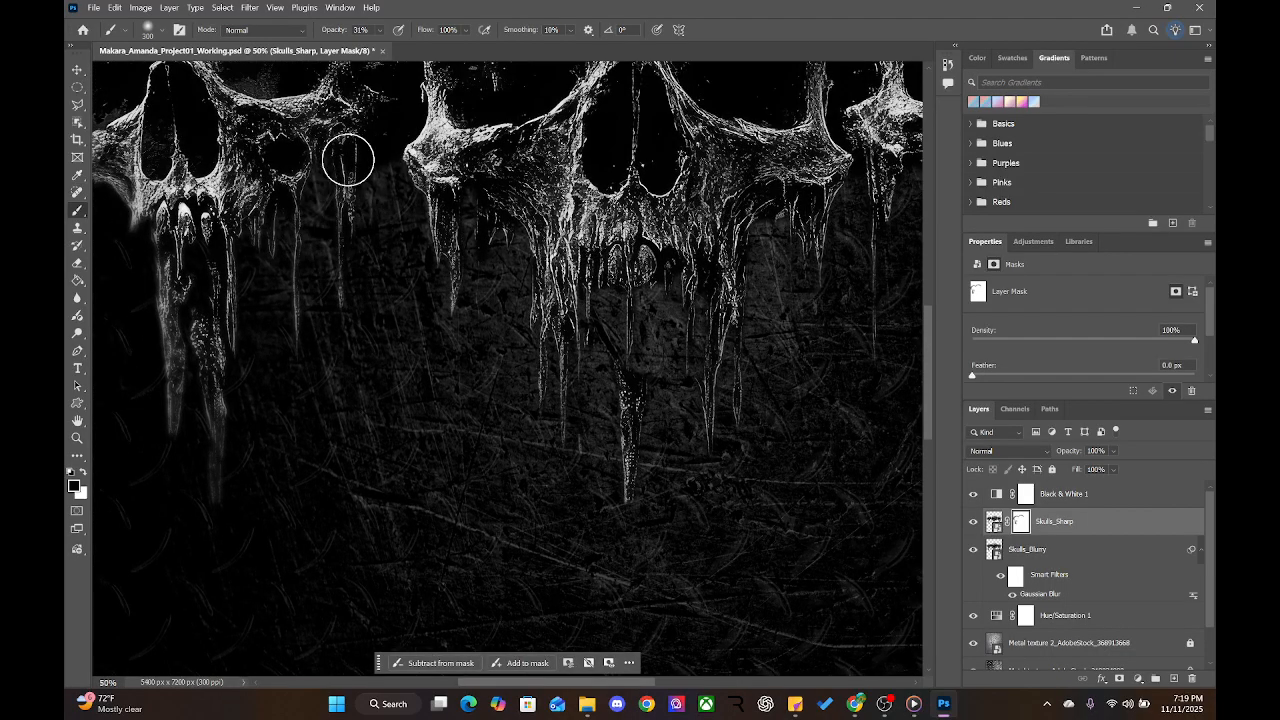
mouse_move(407, 204)
mouse_down()
mouse_move(404, 153)
mouse_move(431, 280)
mouse_move(445, 251)
mouse_move(452, 278)
mouse_move(453, 218)
mouse_move(473, 272)
mouse_move(496, 242)
mouse_move(530, 233)
mouse_move(456, 246)
mouse_move(493, 232)
mouse_move(551, 269)
mouse_move(486, 206)
mouse_move(568, 316)
mouse_move(551, 348)
mouse_move(570, 413)
mouse_up()
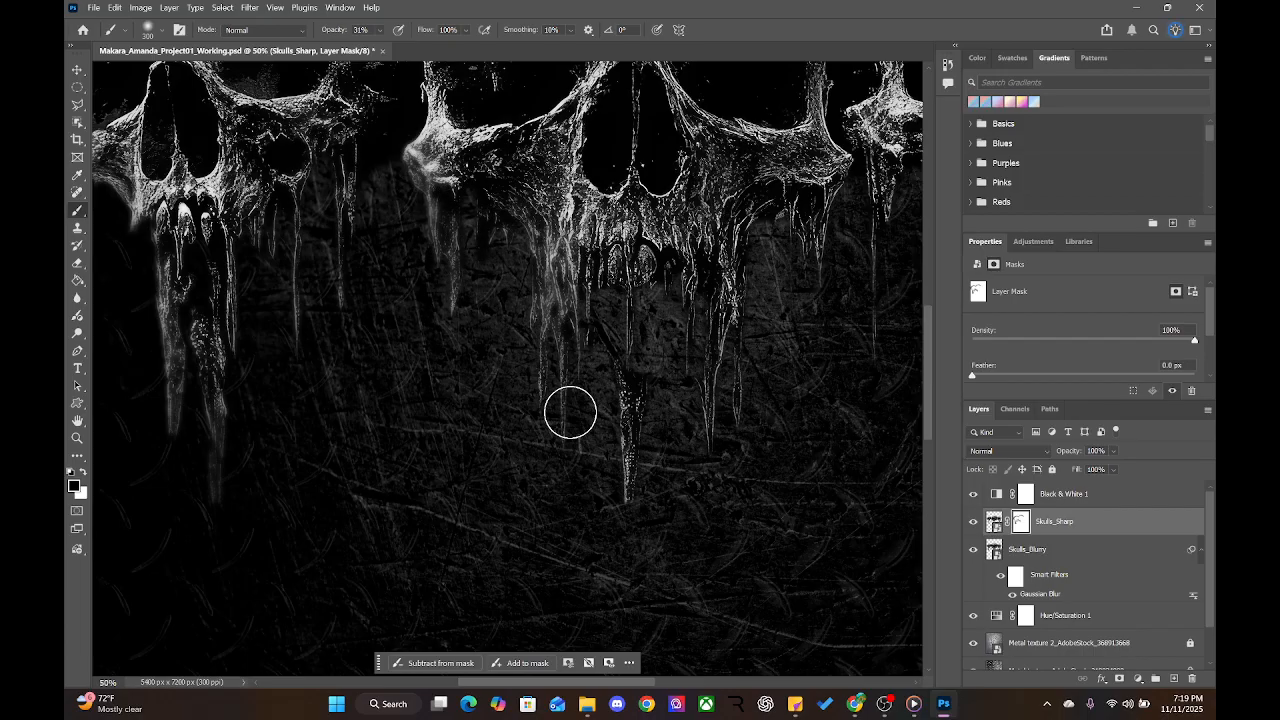
right_click(1024, 524)
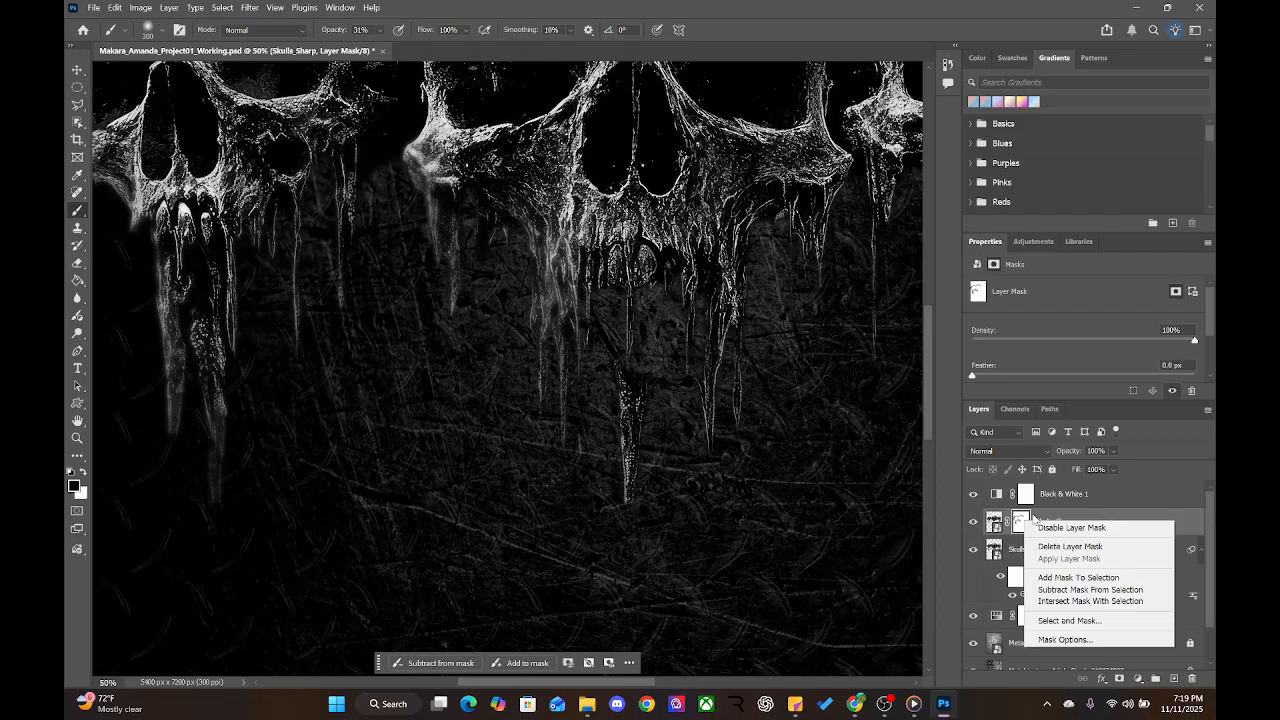
click(1065, 527)
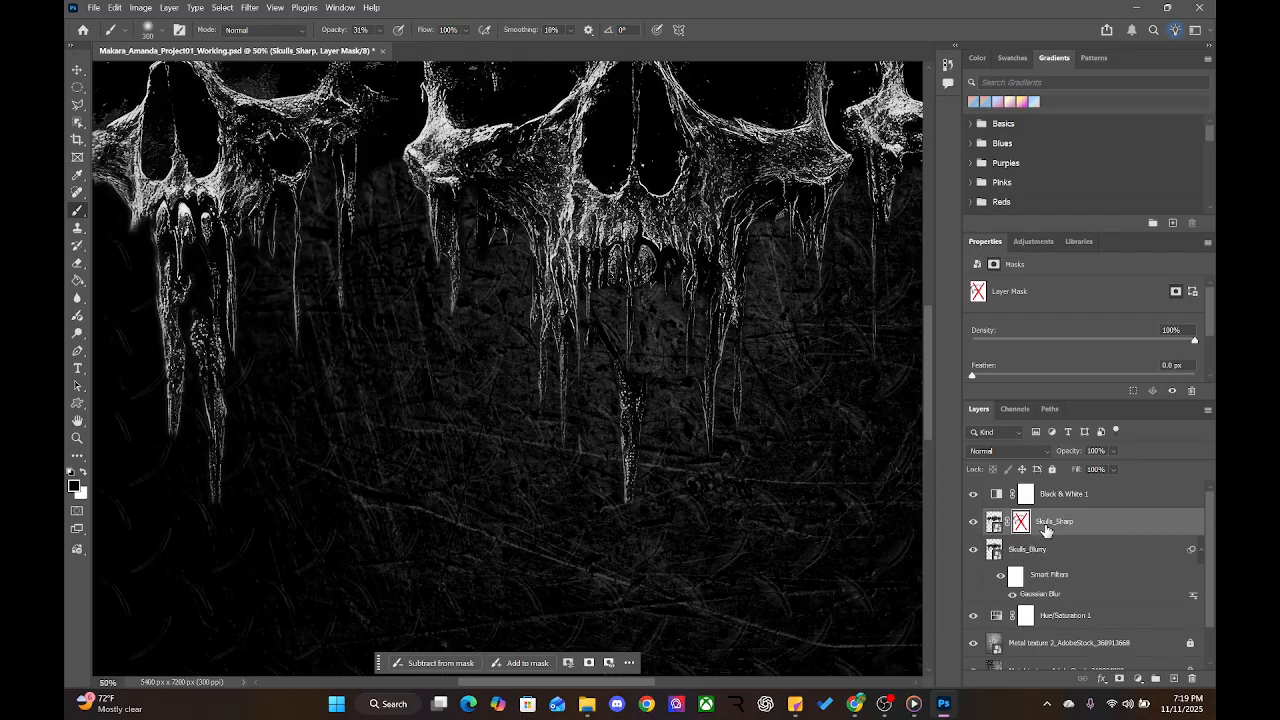
right_click(1023, 526)
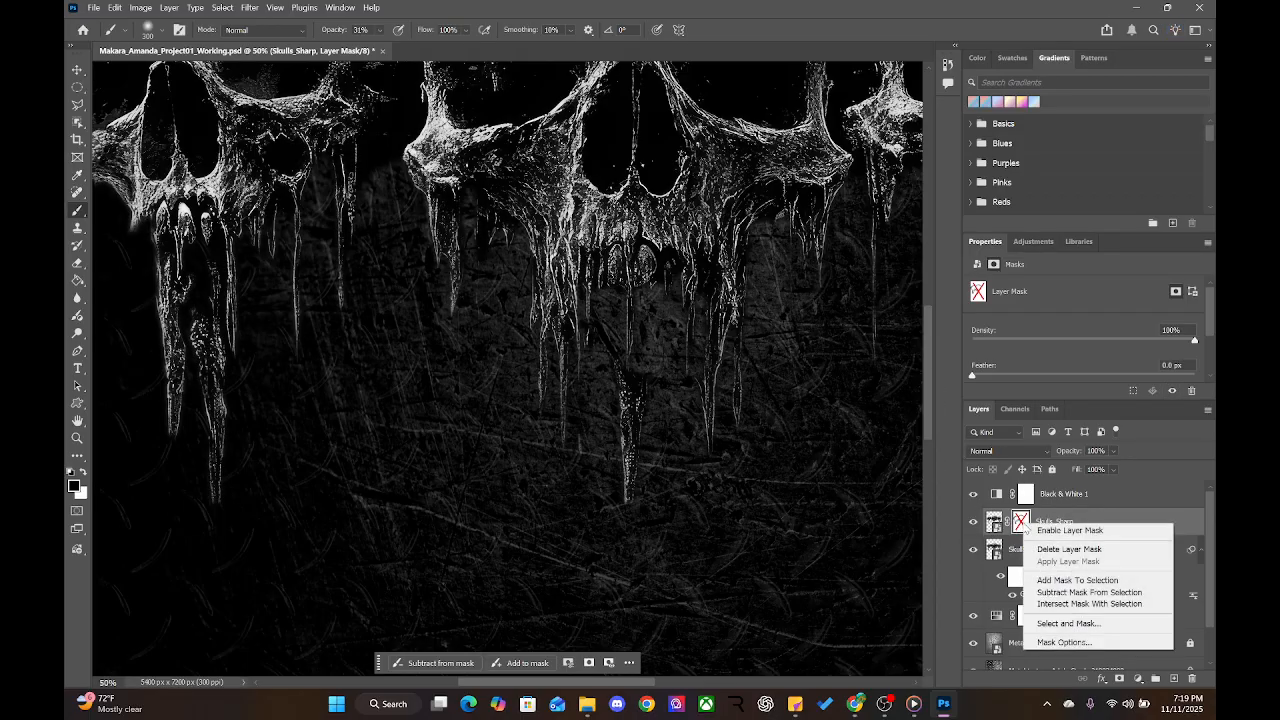
click(1058, 531)
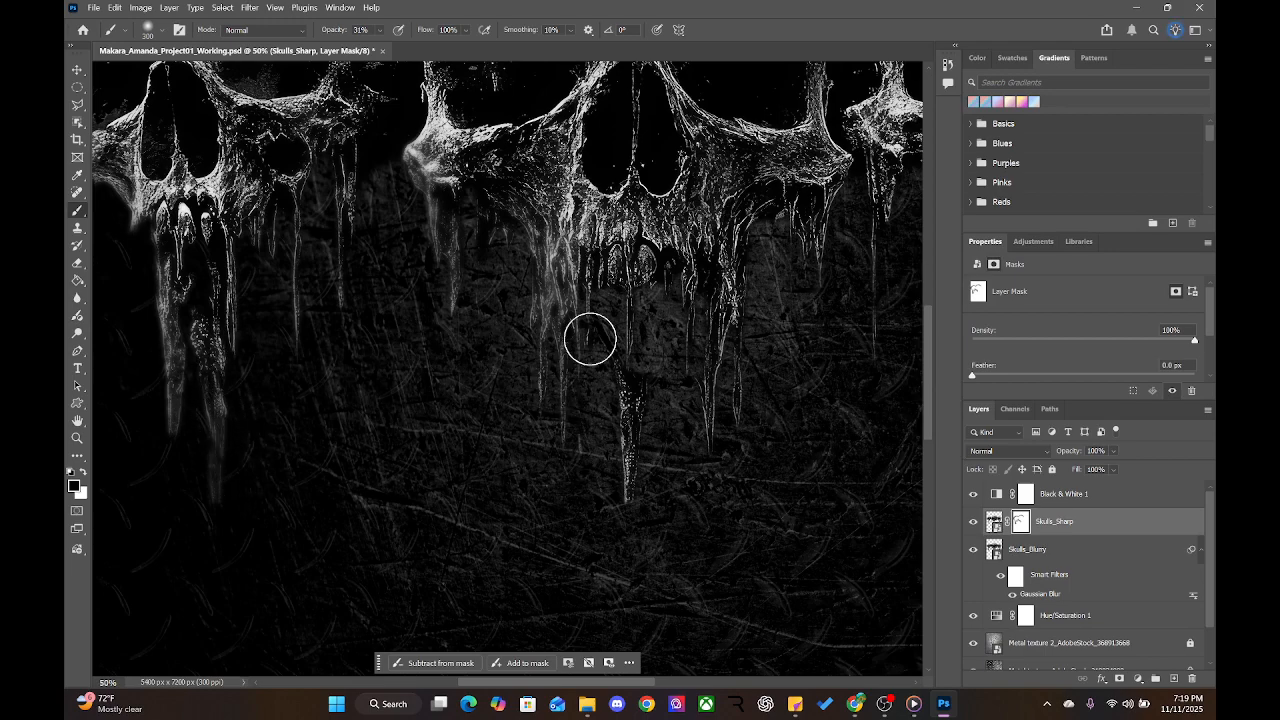
Paint out the bright central drip on the Skulls_Sharp mask
mouse_move(634, 288)
mouse_down()
mouse_move(616, 386)
mouse_move(625, 500)
mouse_move(637, 418)
mouse_move(632, 466)
mouse_move(609, 404)
mouse_up()
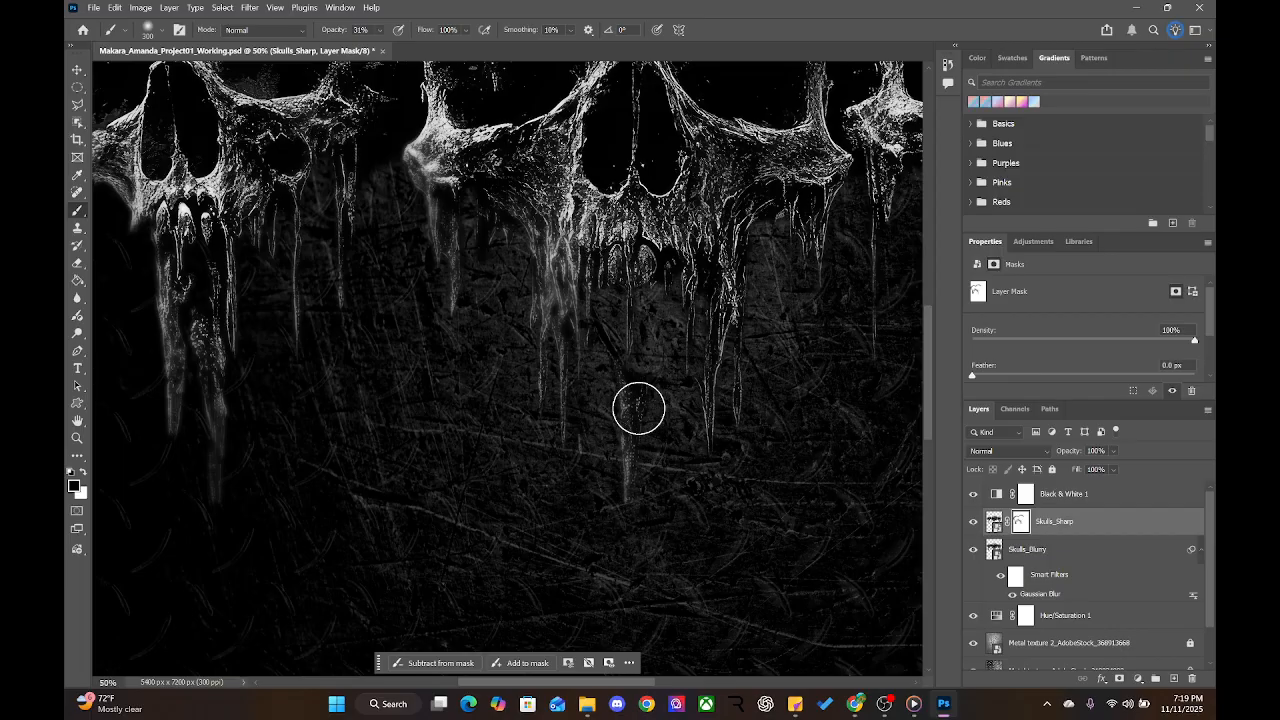
drag(752, 450, 620, 463)
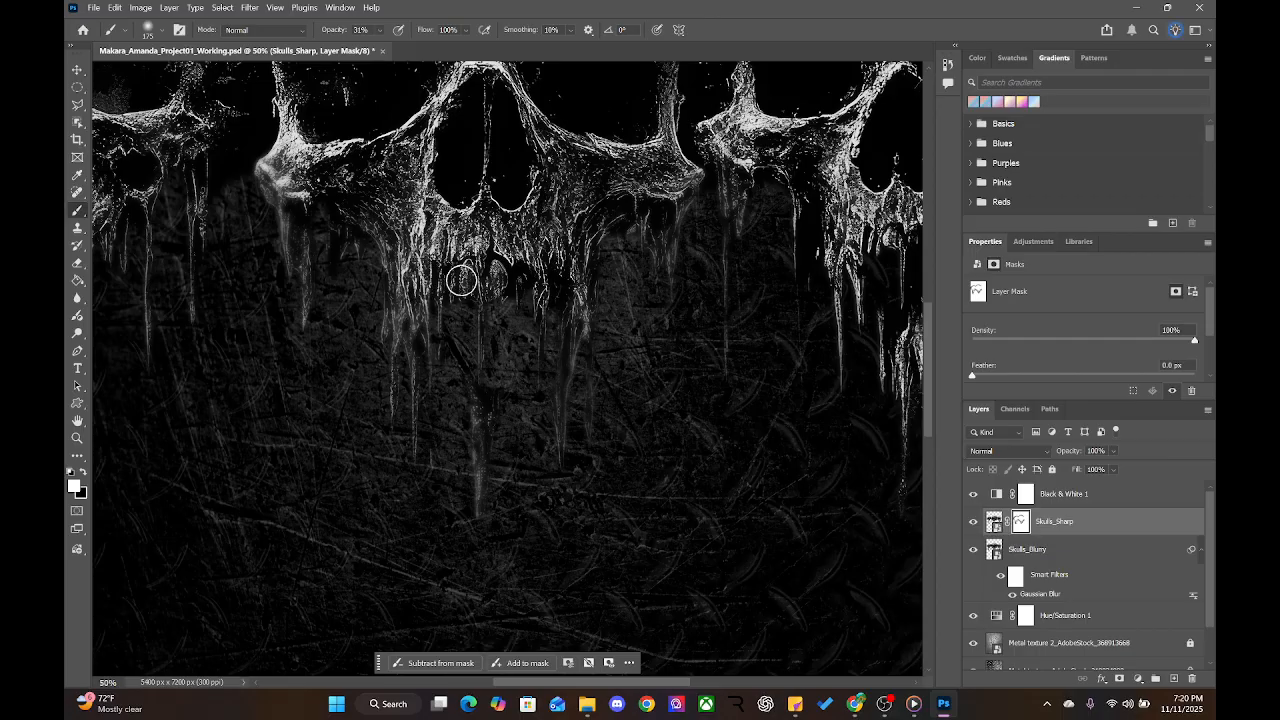
drag(610, 295, 366, 331)
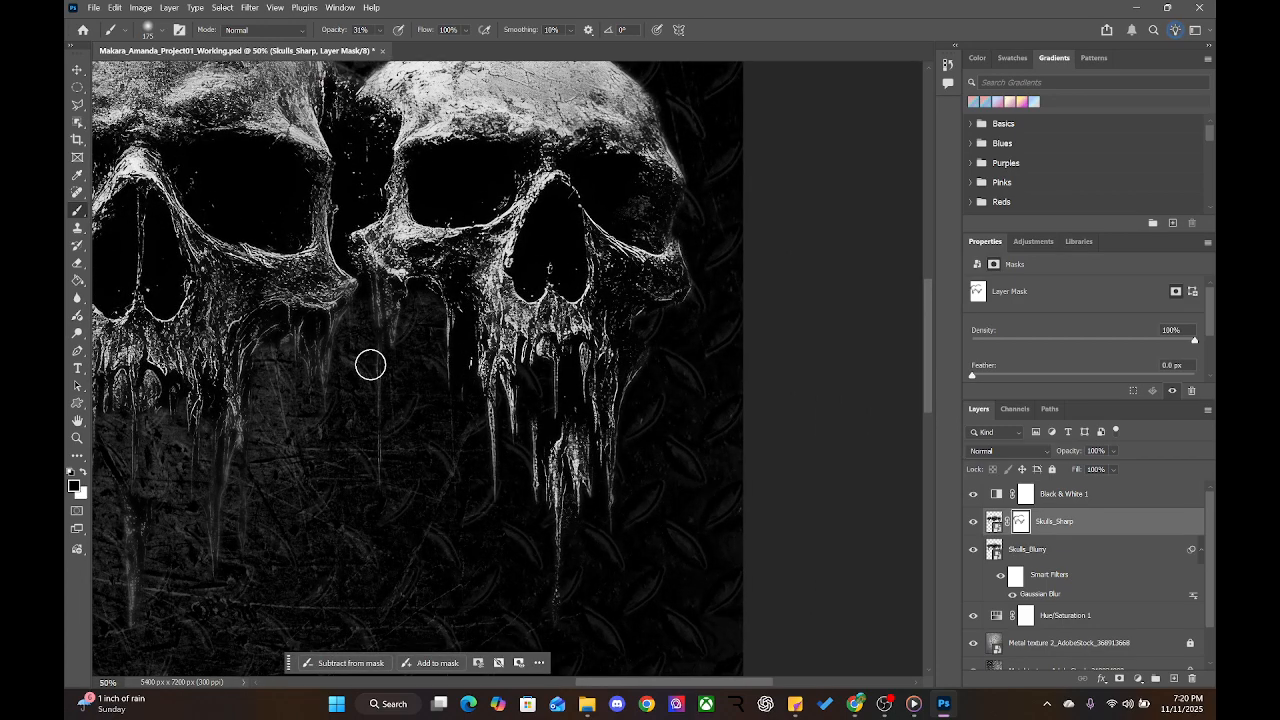
With a 300 px brush, soften the right skull's drip and lower cheekbone edge
key(bracketright)
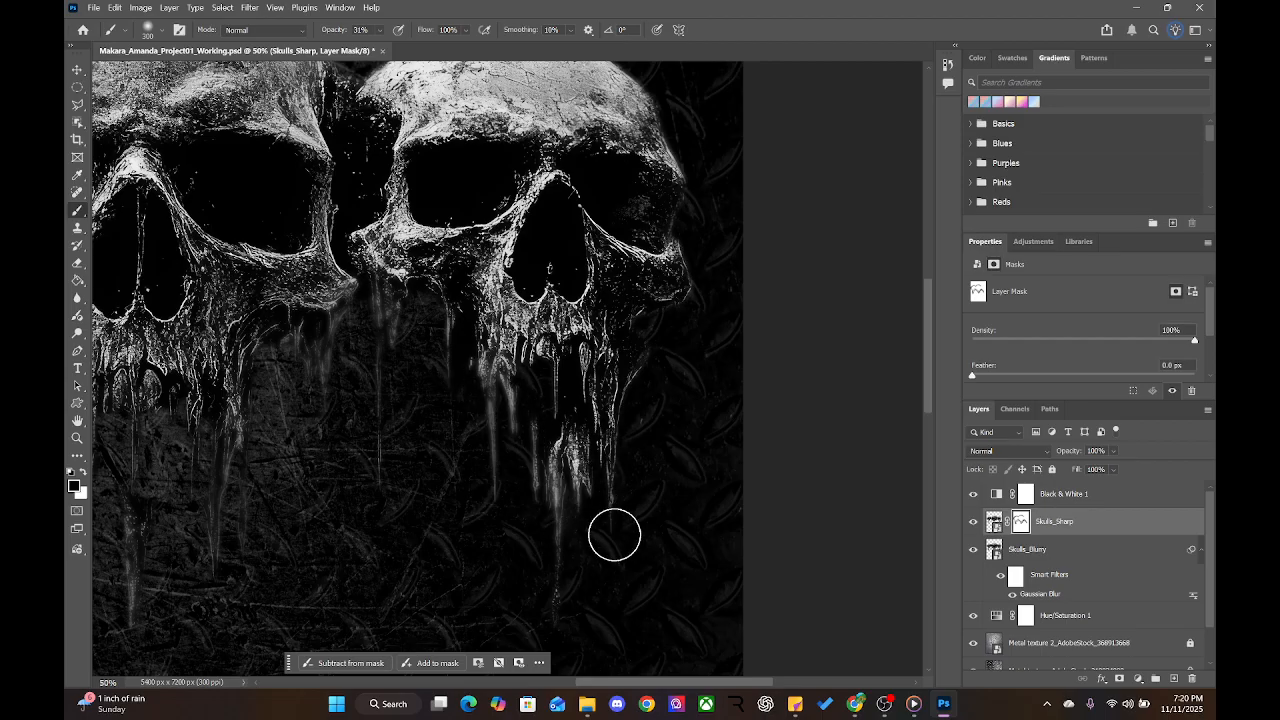
drag(611, 448, 607, 510)
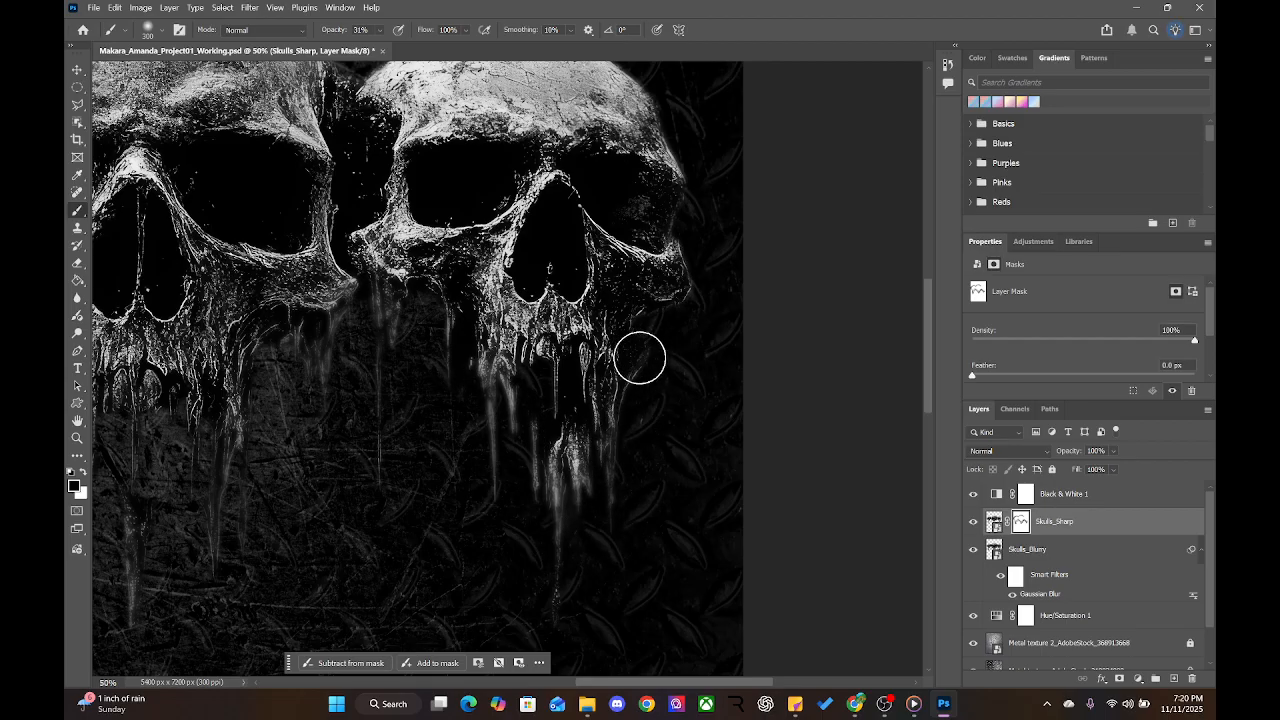
mouse_move(660, 337)
mouse_down()
mouse_move(678, 284)
mouse_move(692, 313)
mouse_up()
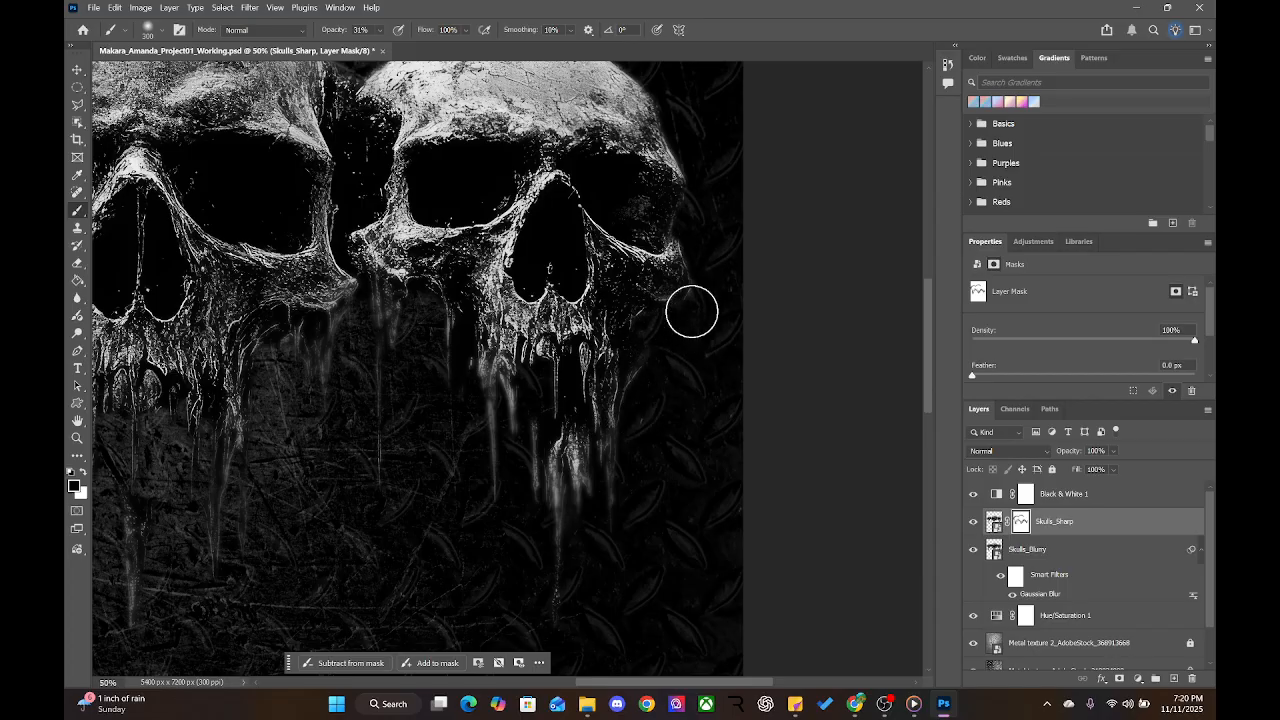
Pan across the skull tops to bring all three skulls into view
drag(700, 194, 687, 396)
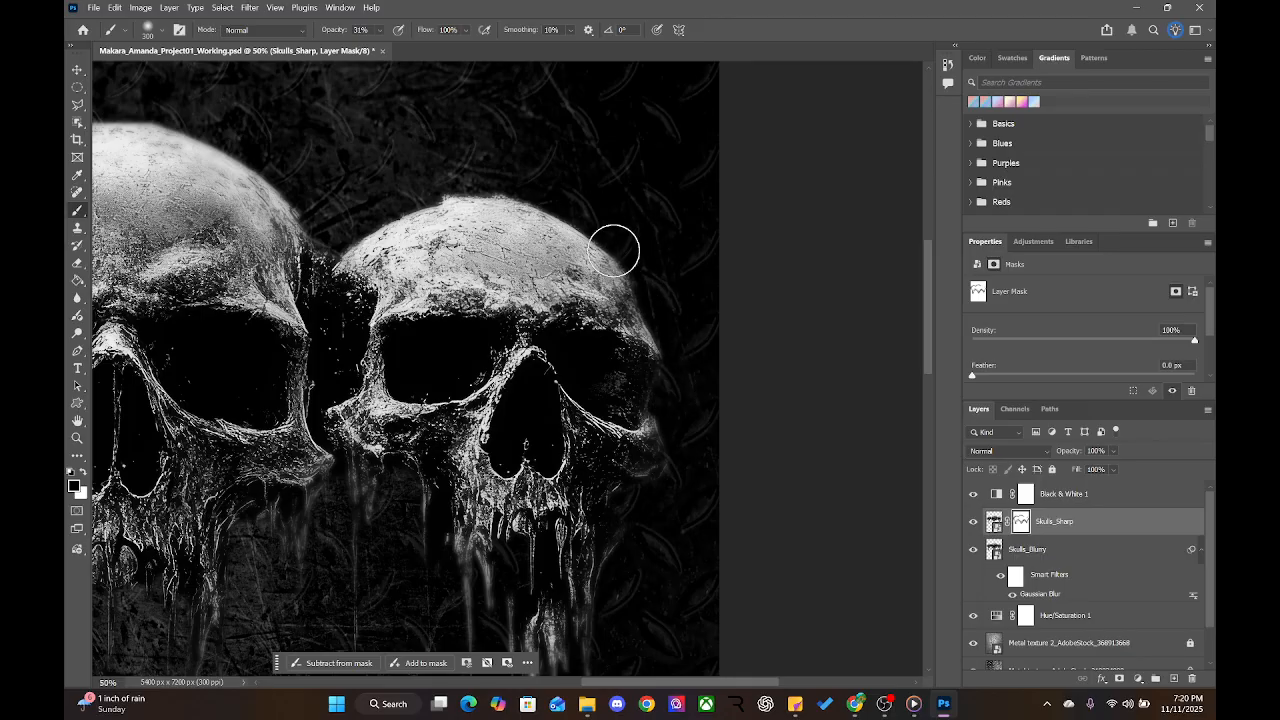
mouse_move(625, 188)
mouse_down()
mouse_move(683, 217)
mouse_move(737, 193)
mouse_up()
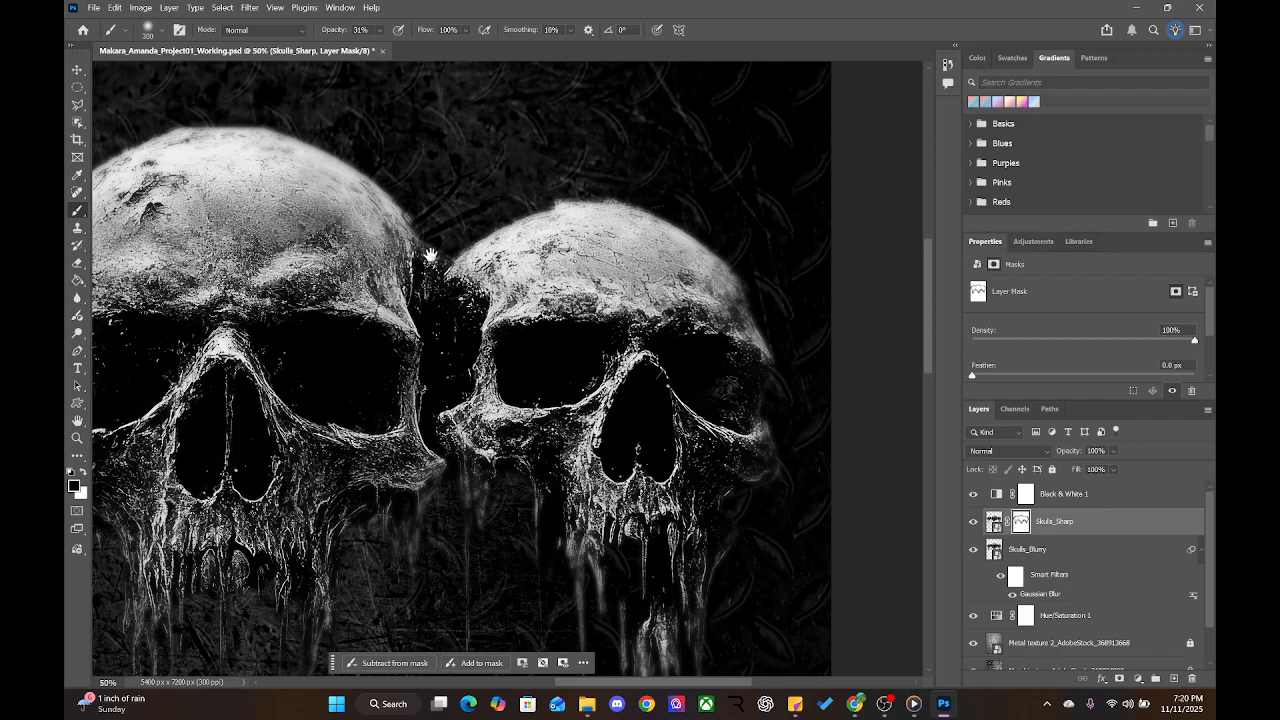
drag(430, 255, 560, 327)
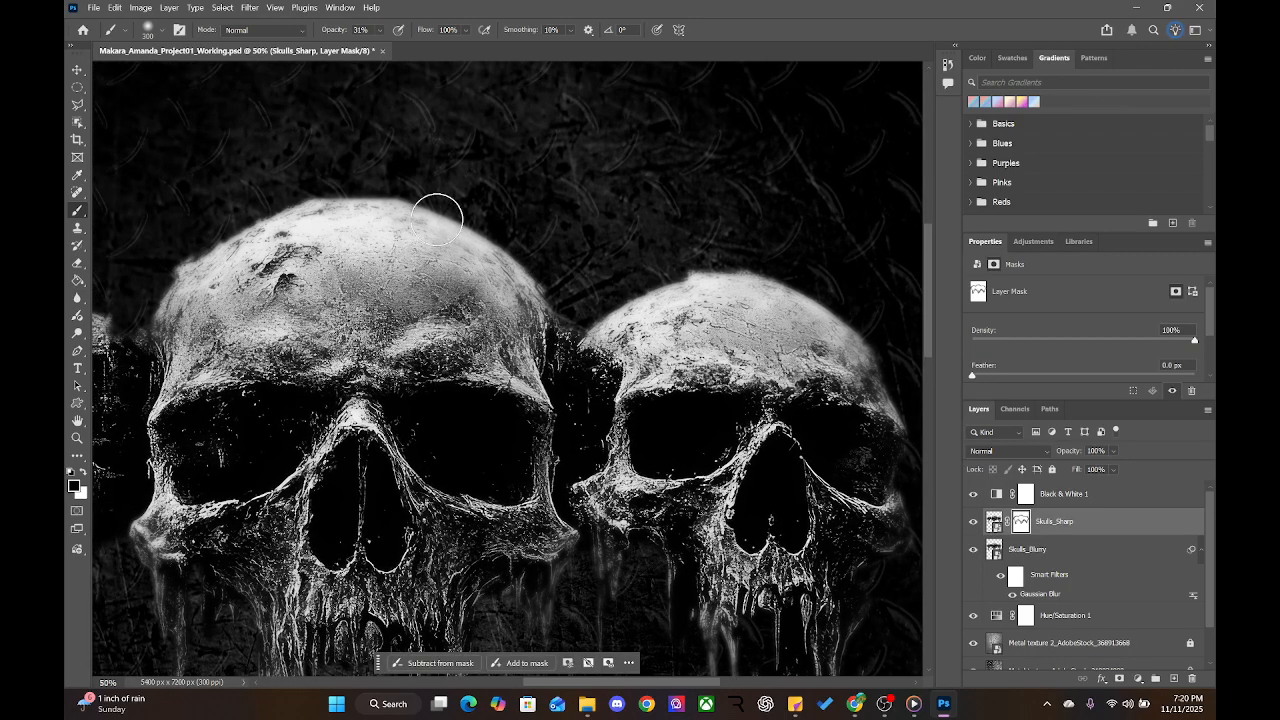
drag(569, 369, 860, 150)
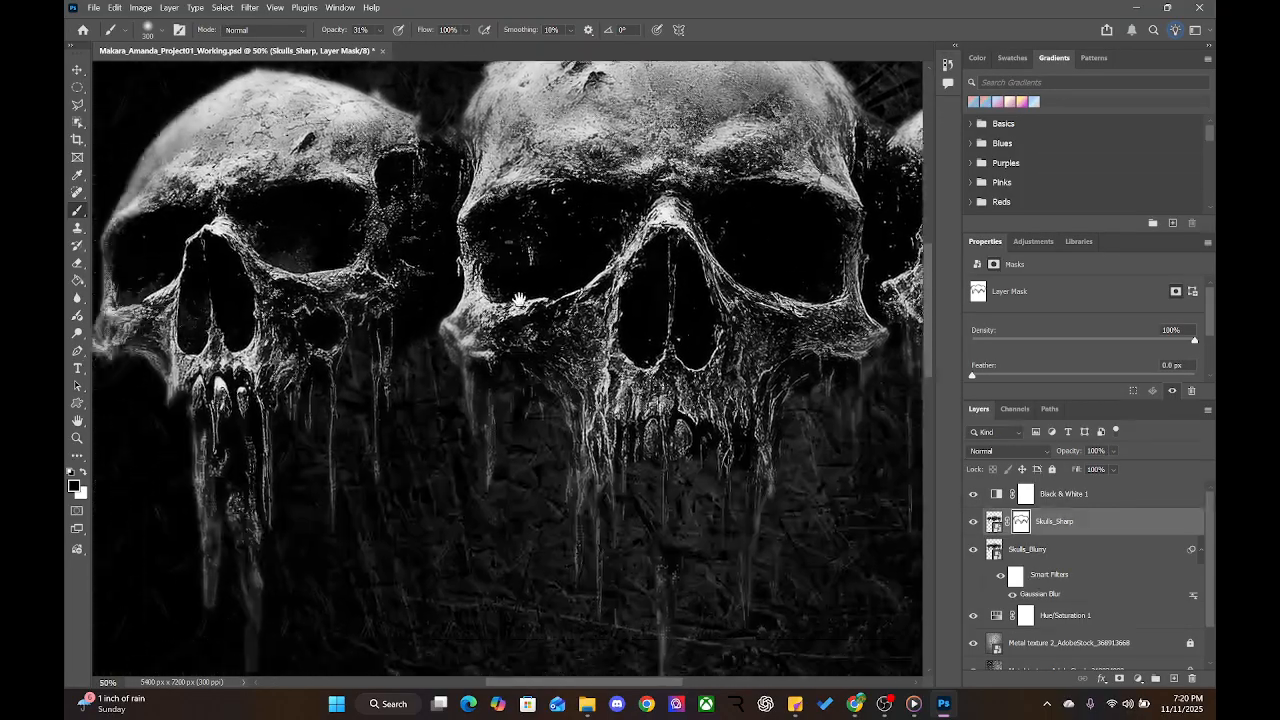
drag(418, 330, 414, 400)
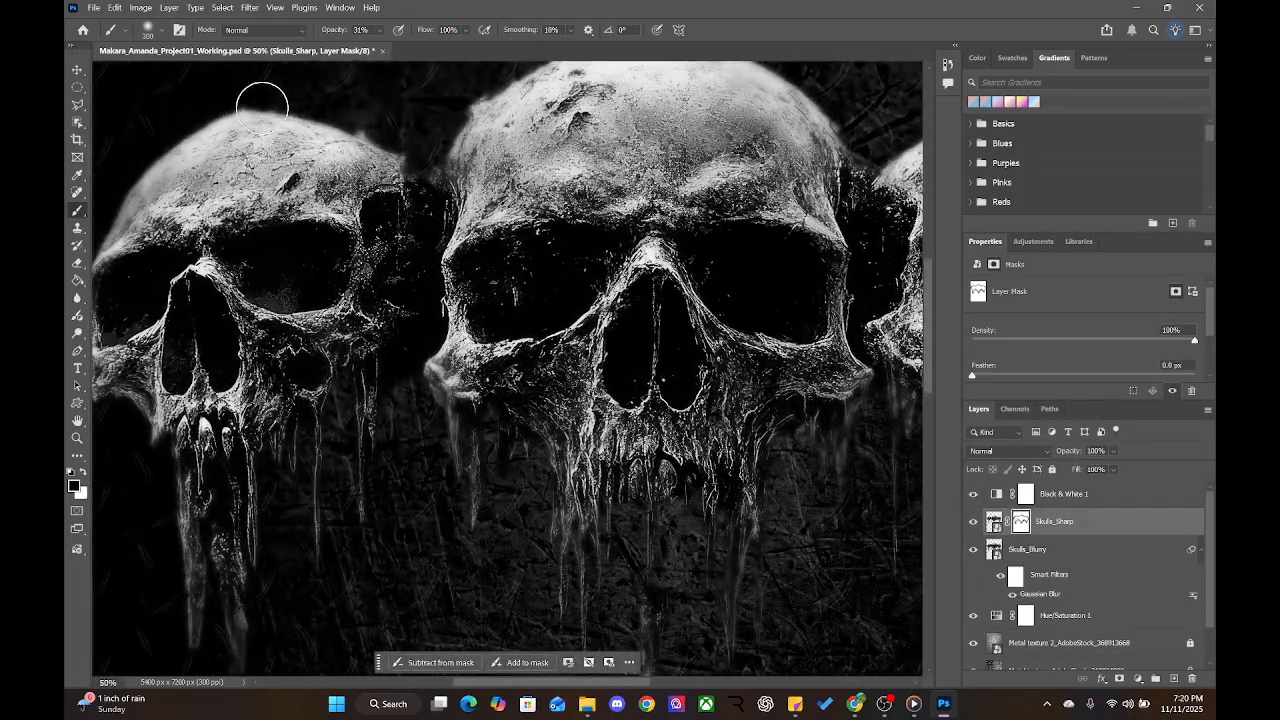
drag(670, 405, 525, 345)
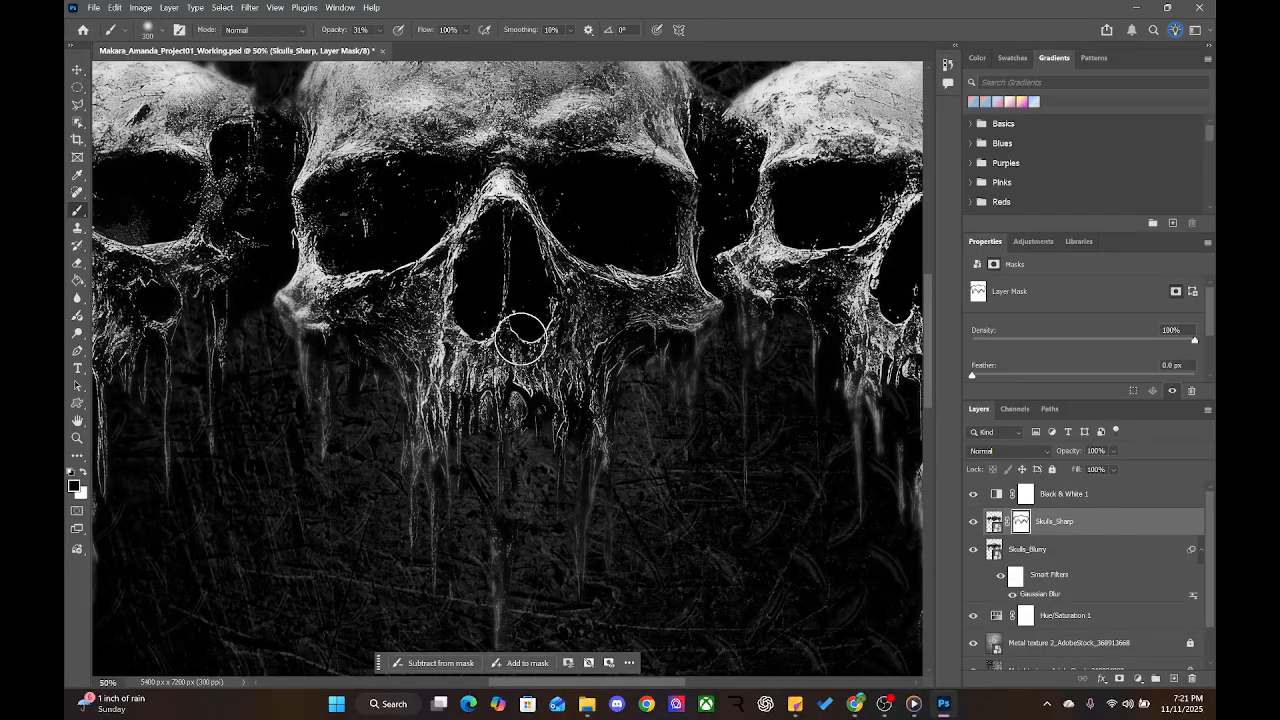
Zoom out to 25% and center the full poster with its three skulls
scroll(525, 345, down, 3)
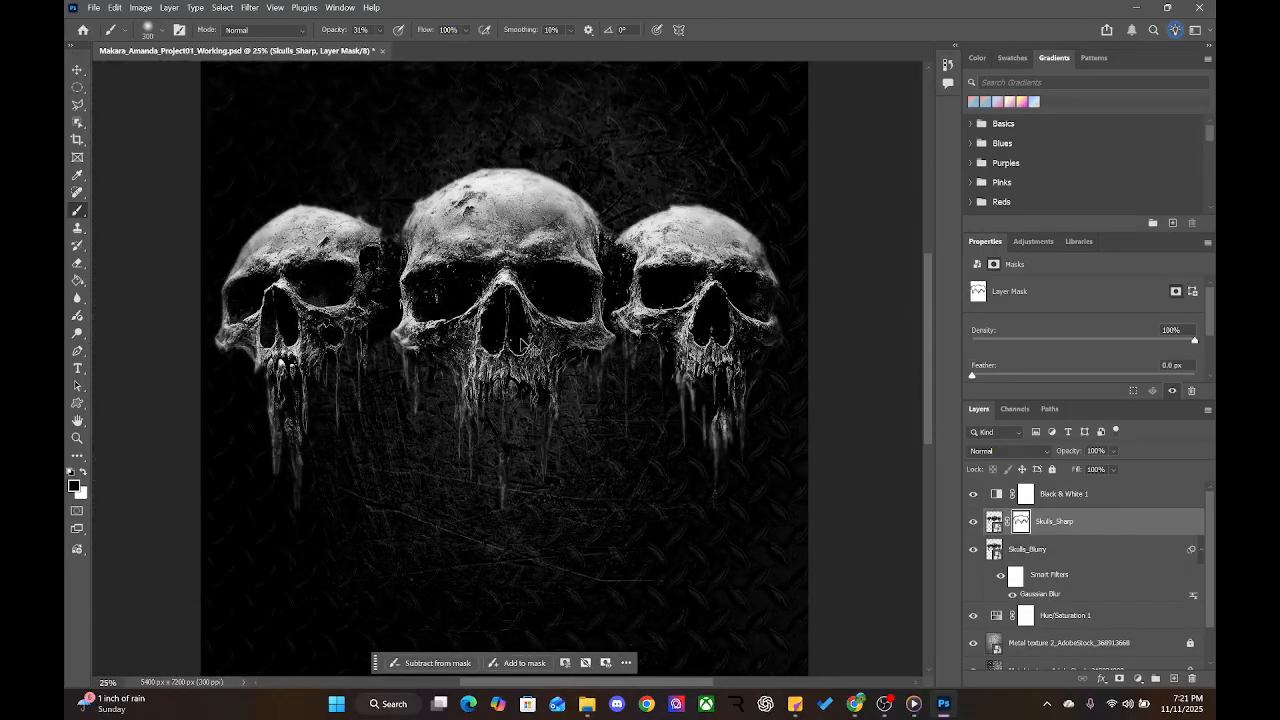
scroll(522, 345, down, 1)
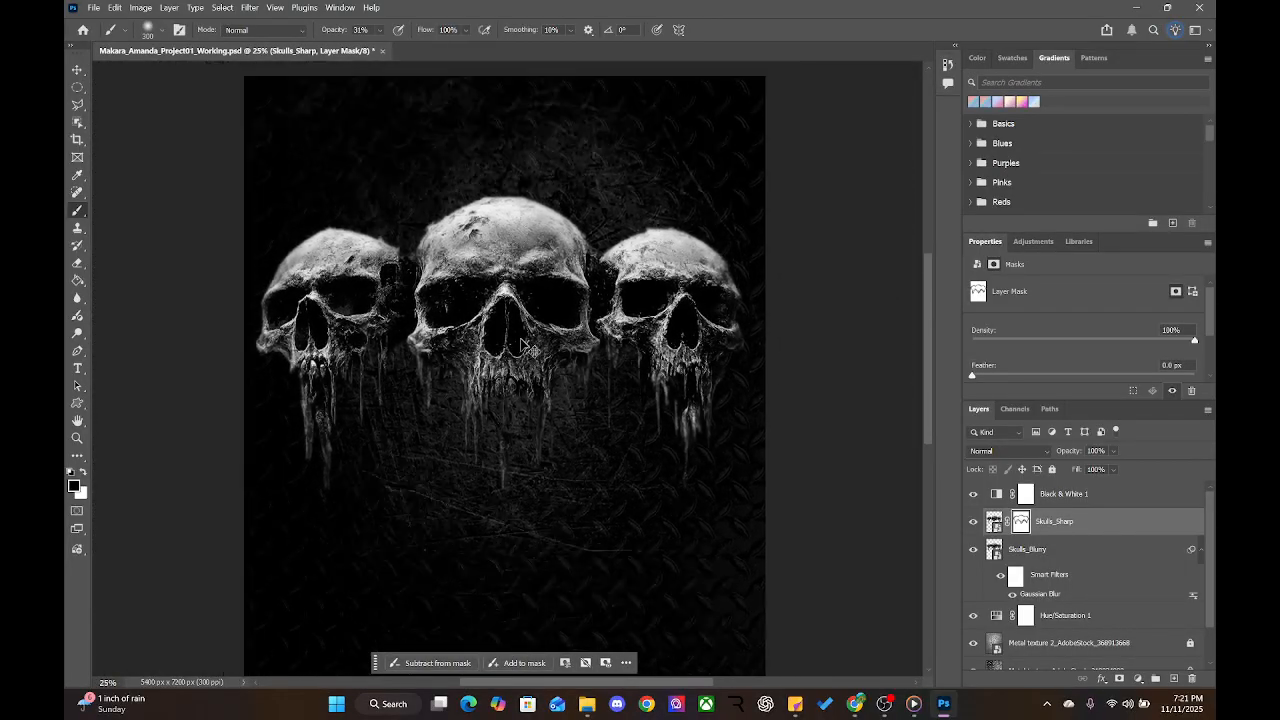
scroll(522, 345, up, 1)
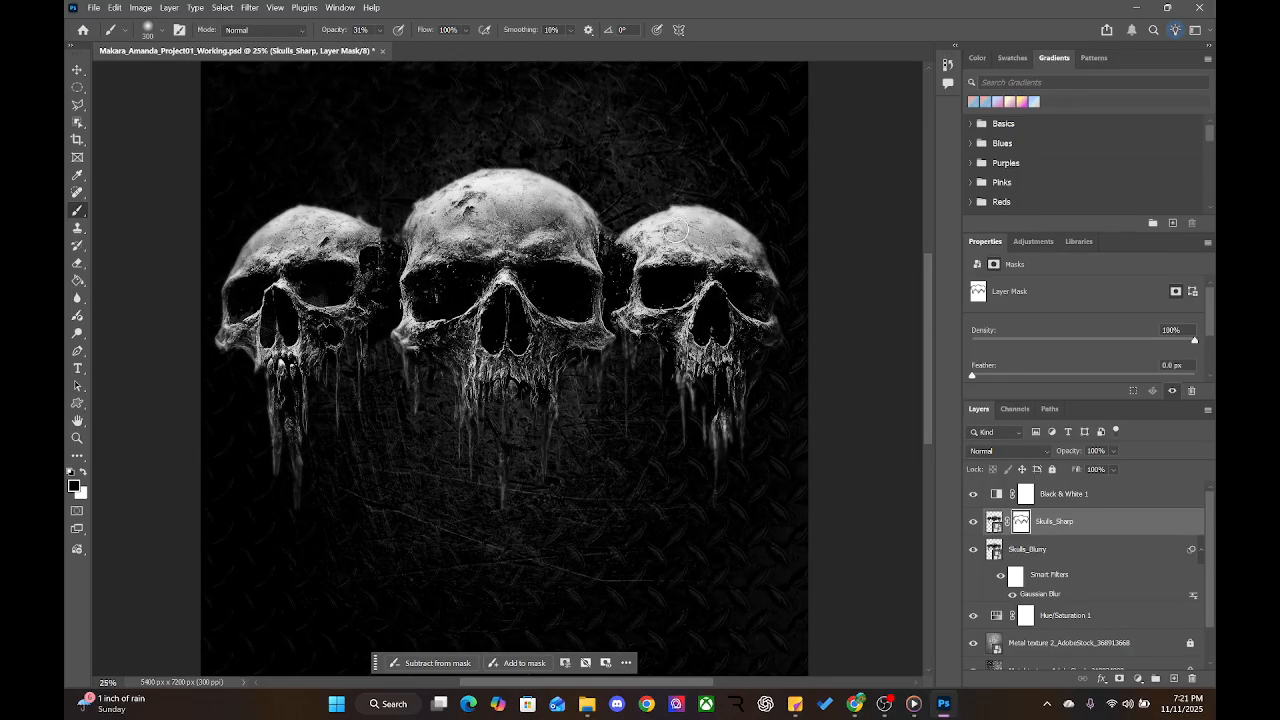
drag(599, 139, 654, 200)
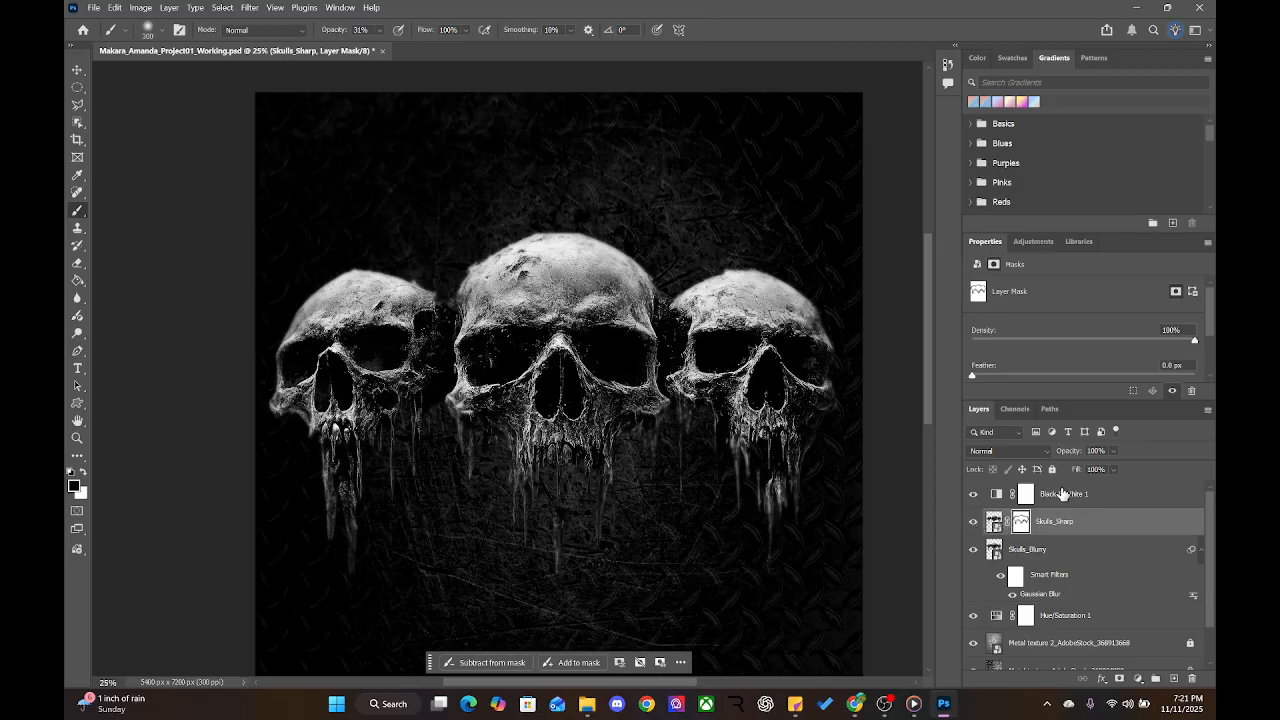
Select Black & White 1 and enlarge its Properties panel to show all channel sliders
click(1063, 494)
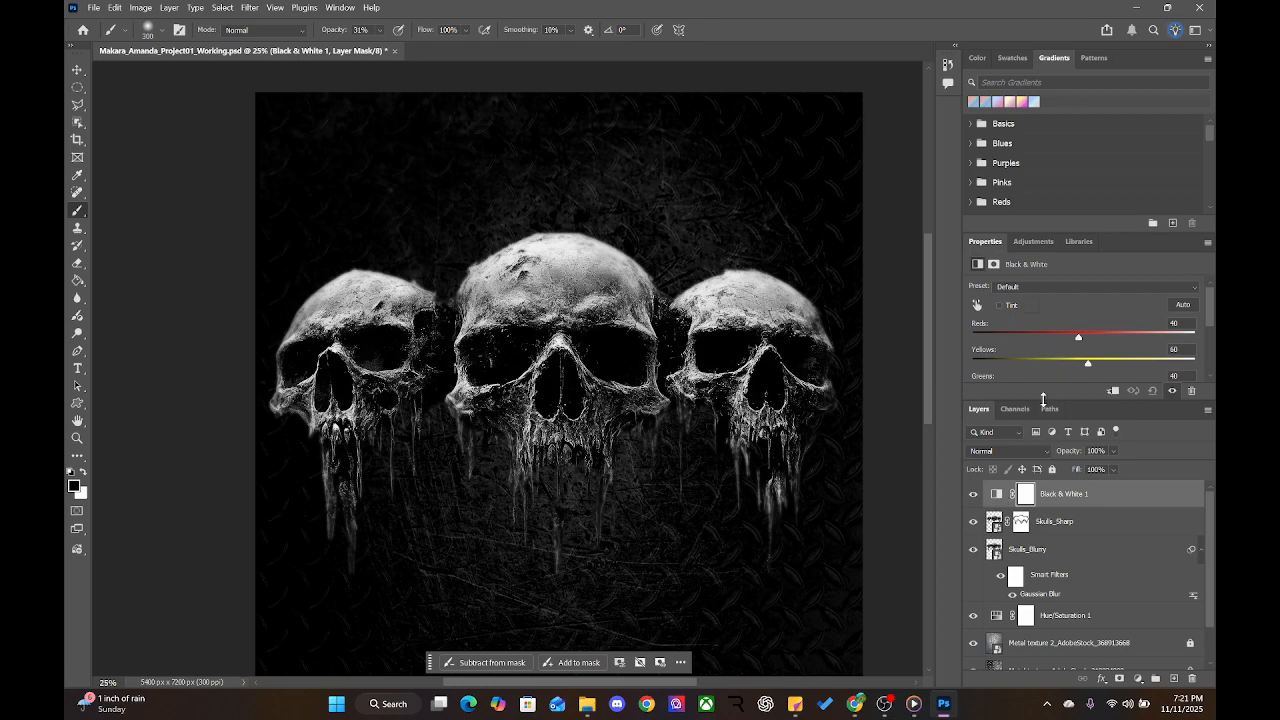
drag(1043, 399, 1043, 468)
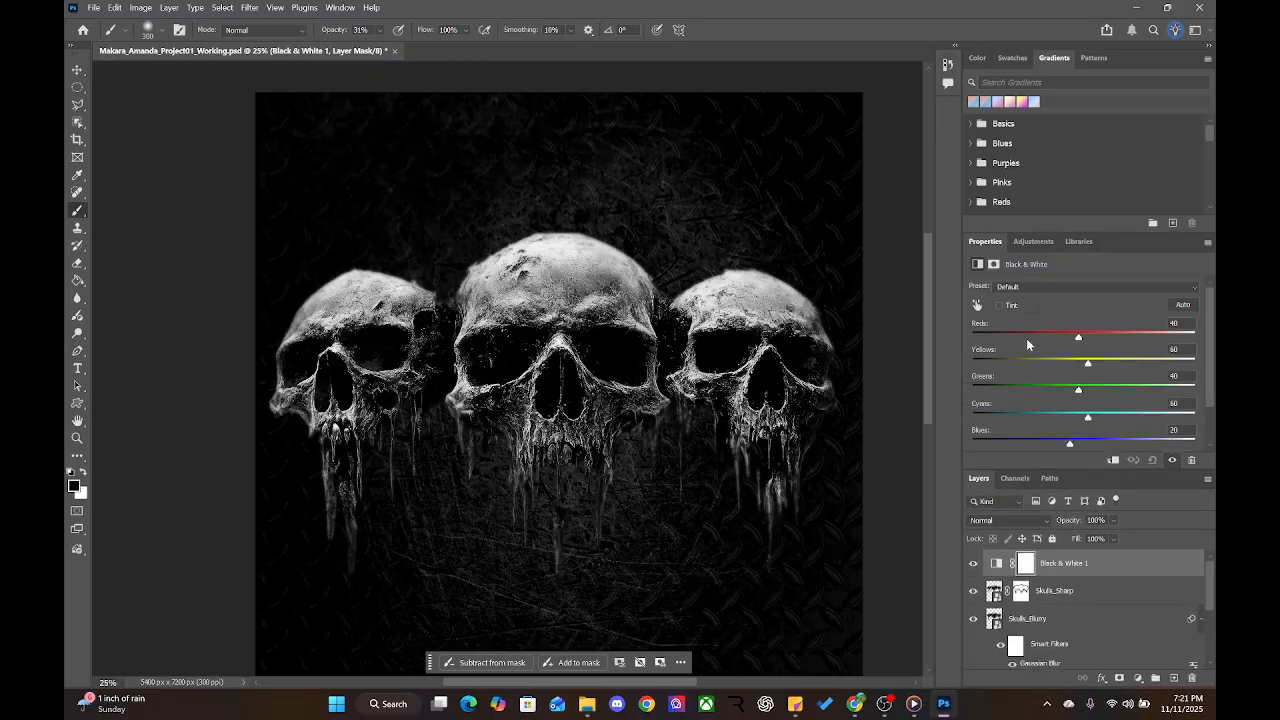
scroll(1026, 338, down, 3)
Compare the Darker, Green Filter, Lighter and Red Filter presets, then Auto-balance from Default
click(1027, 288)
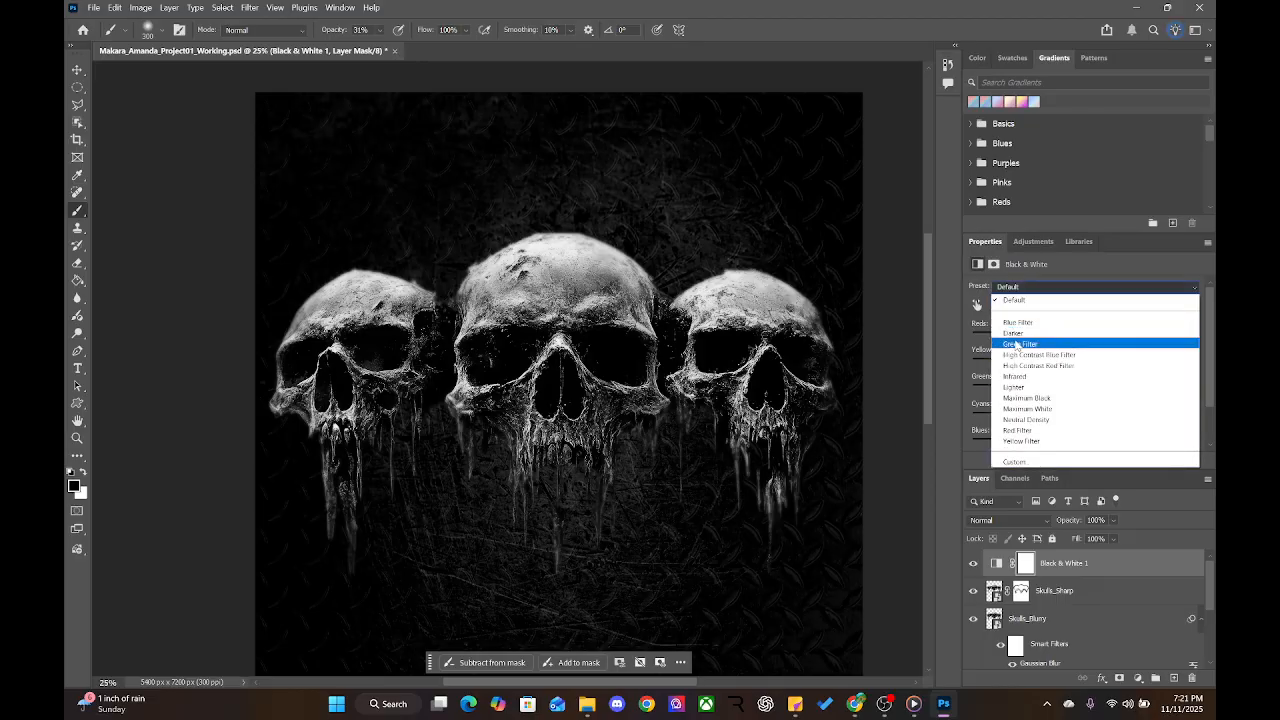
click(1014, 333)
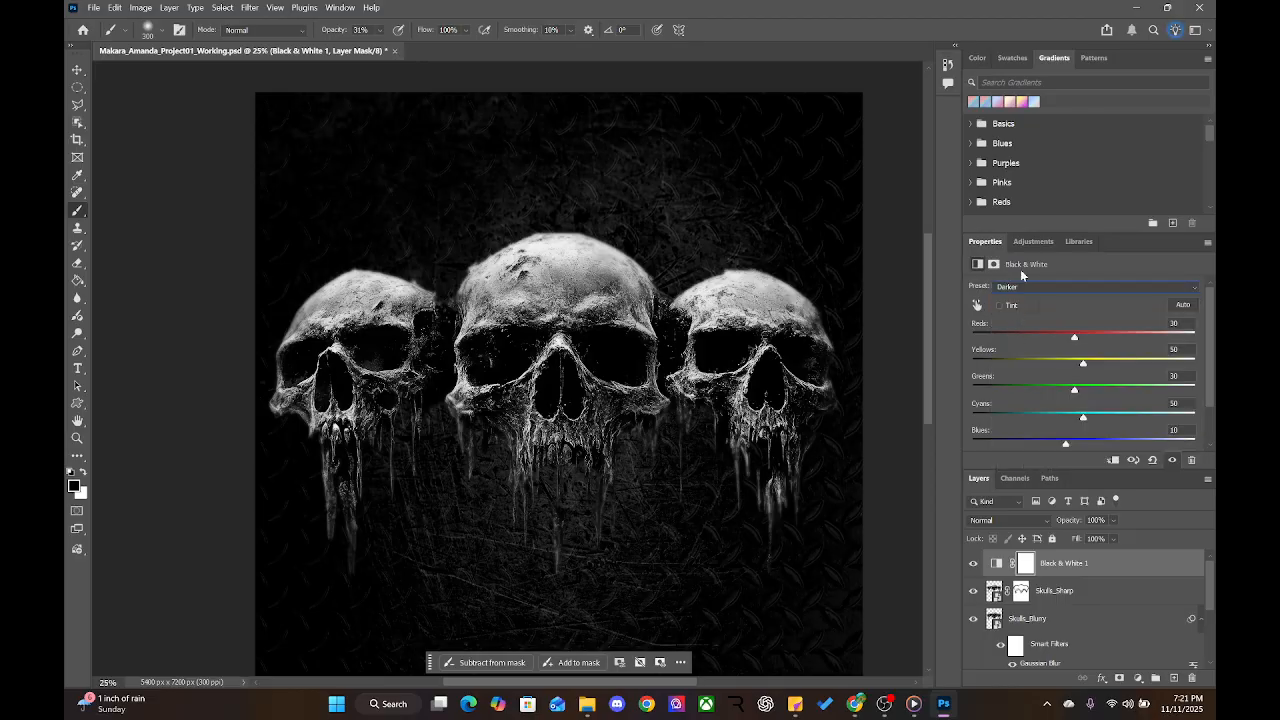
click(1022, 288)
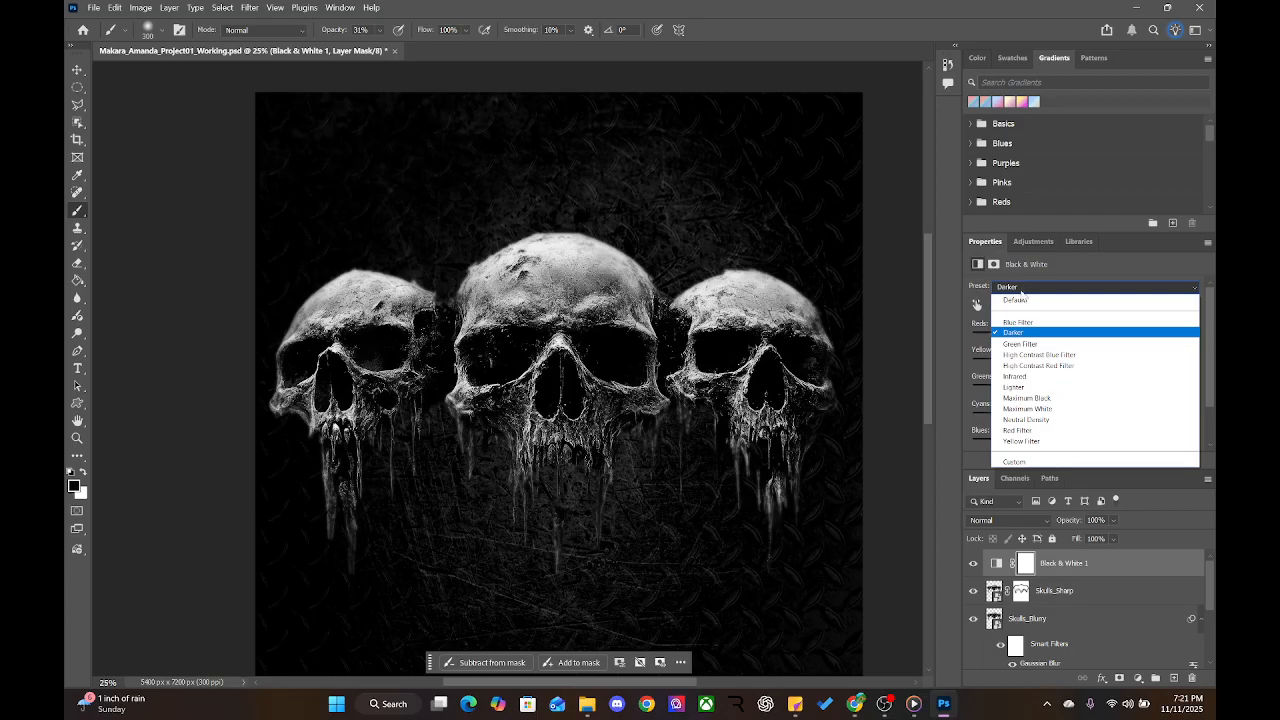
click(1018, 344)
click(1020, 290)
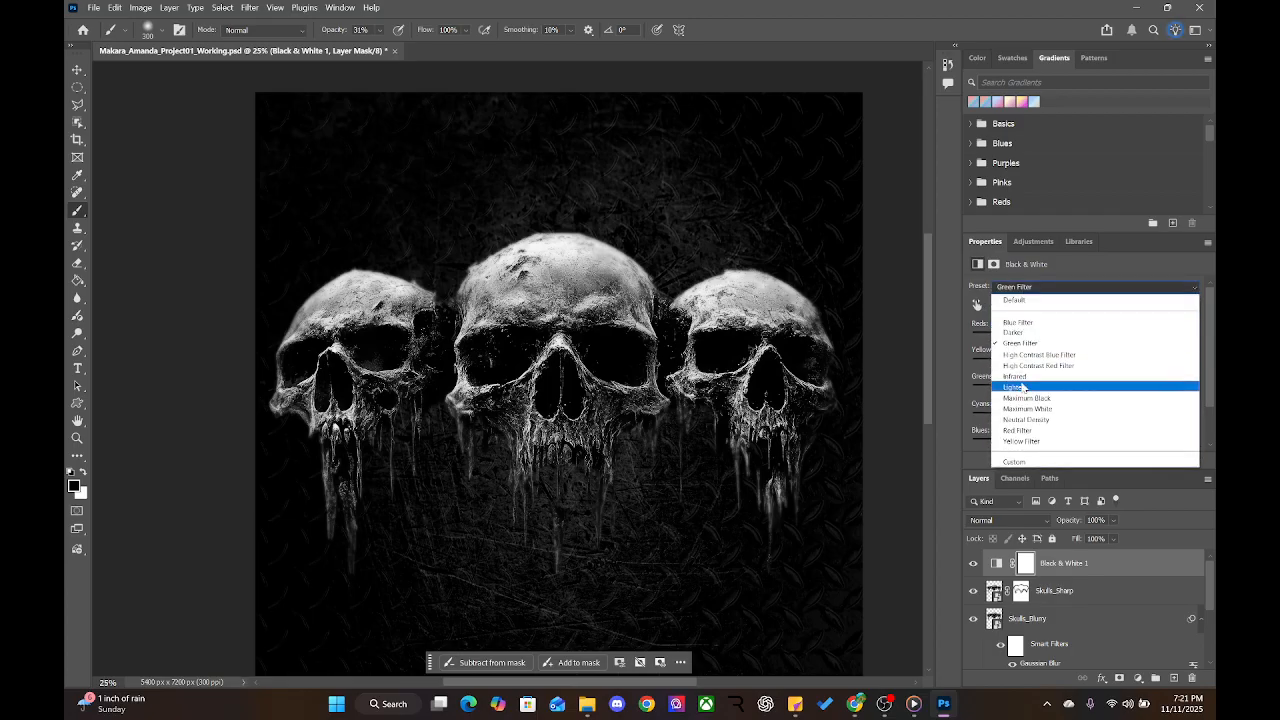
click(1014, 388)
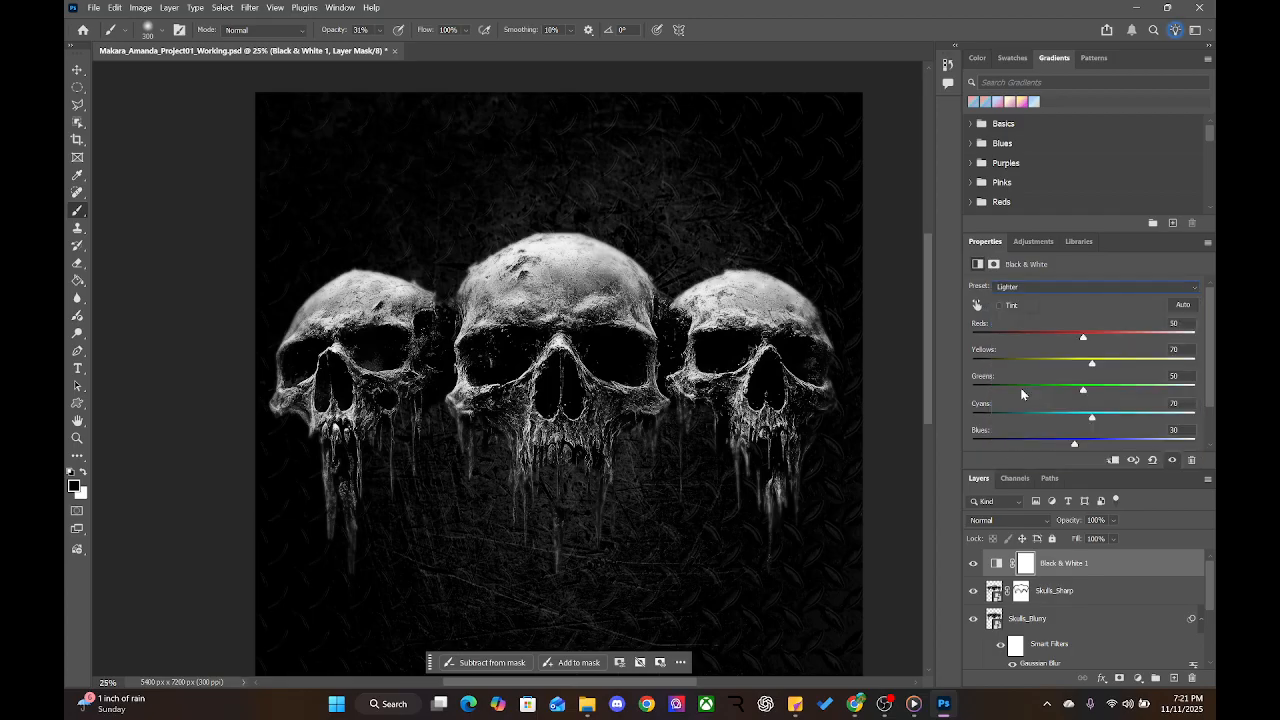
click(1036, 294)
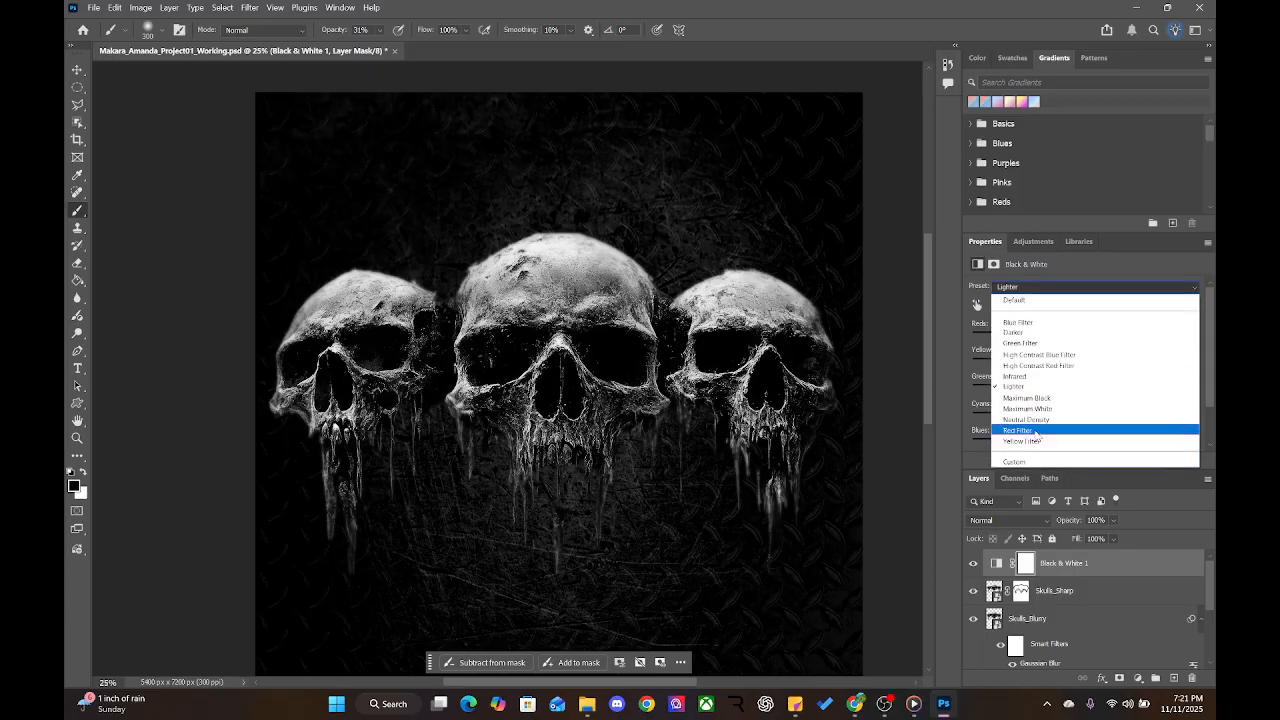
click(1036, 430)
click(1036, 289)
click(1024, 300)
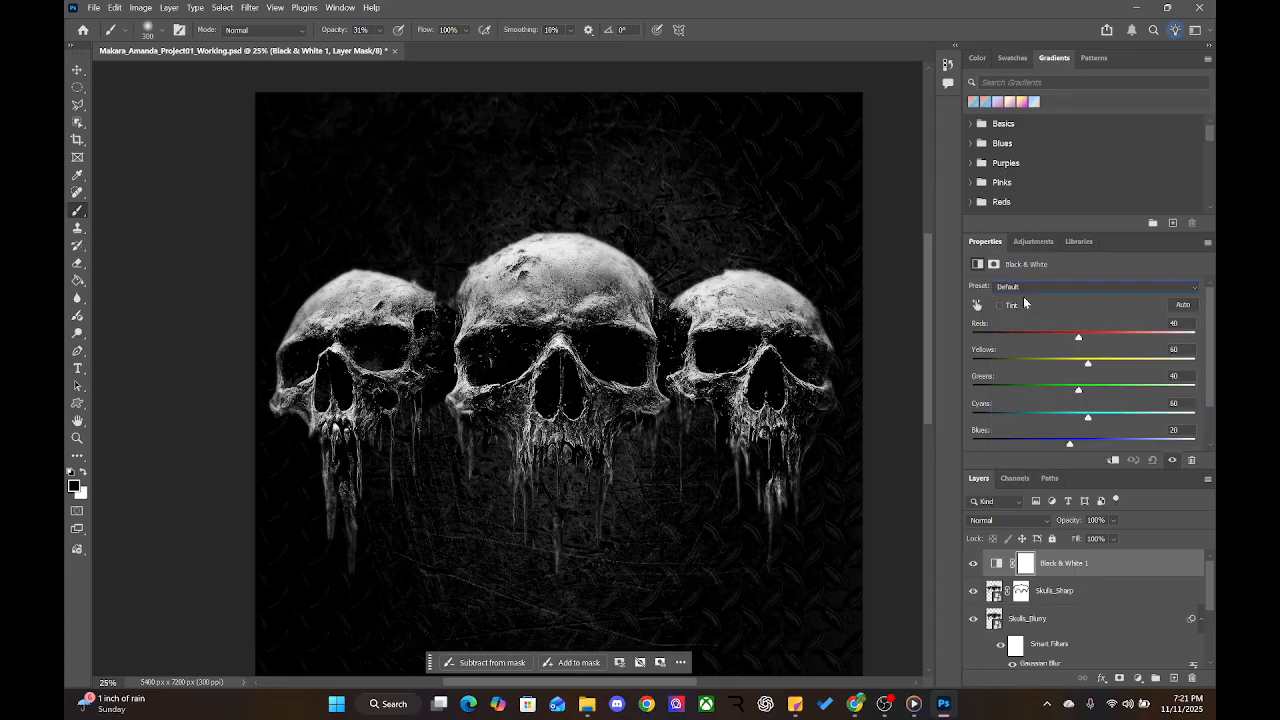
click(1186, 307)
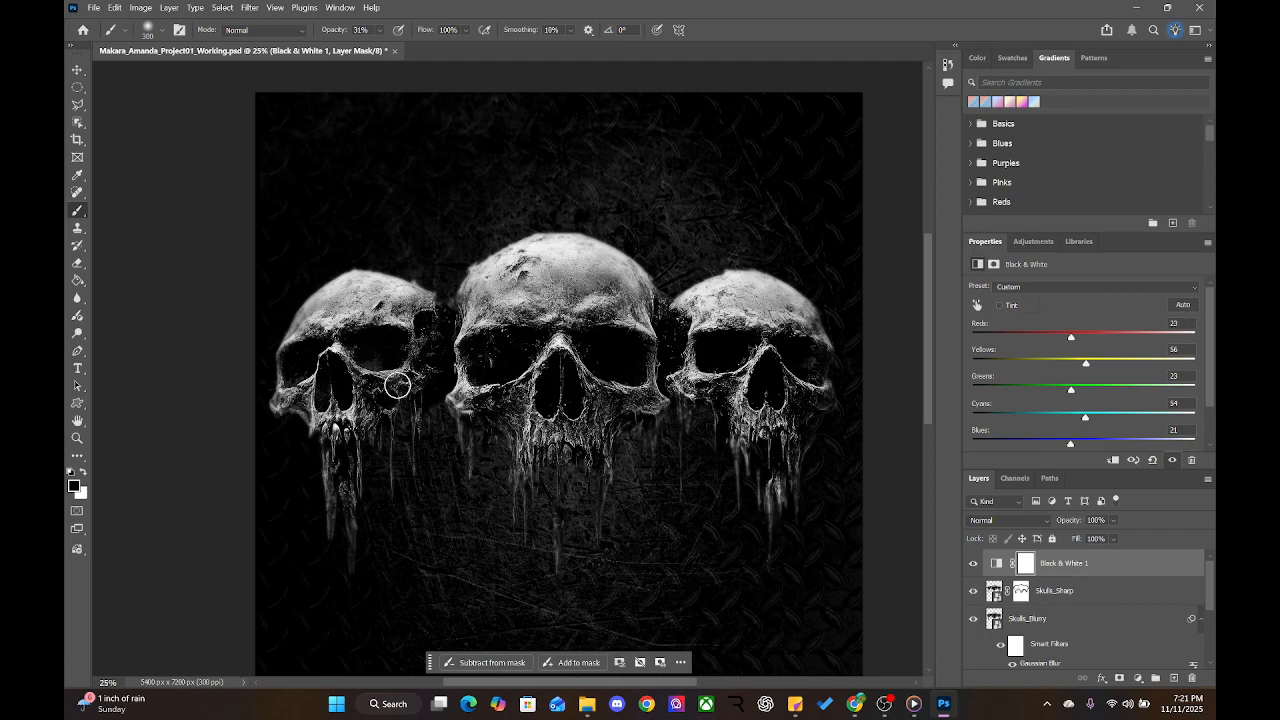
click(1076, 592)
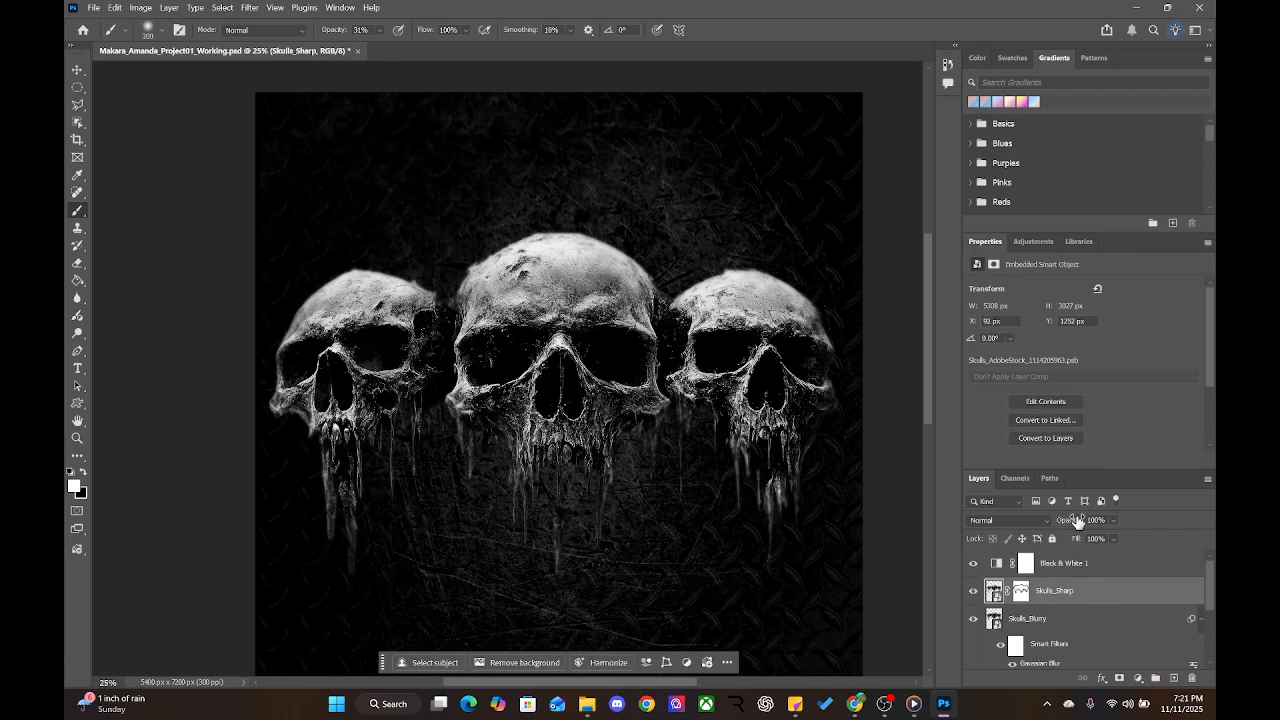
Lower the Skulls_Blurry layer's fill to 85%
click(1072, 626)
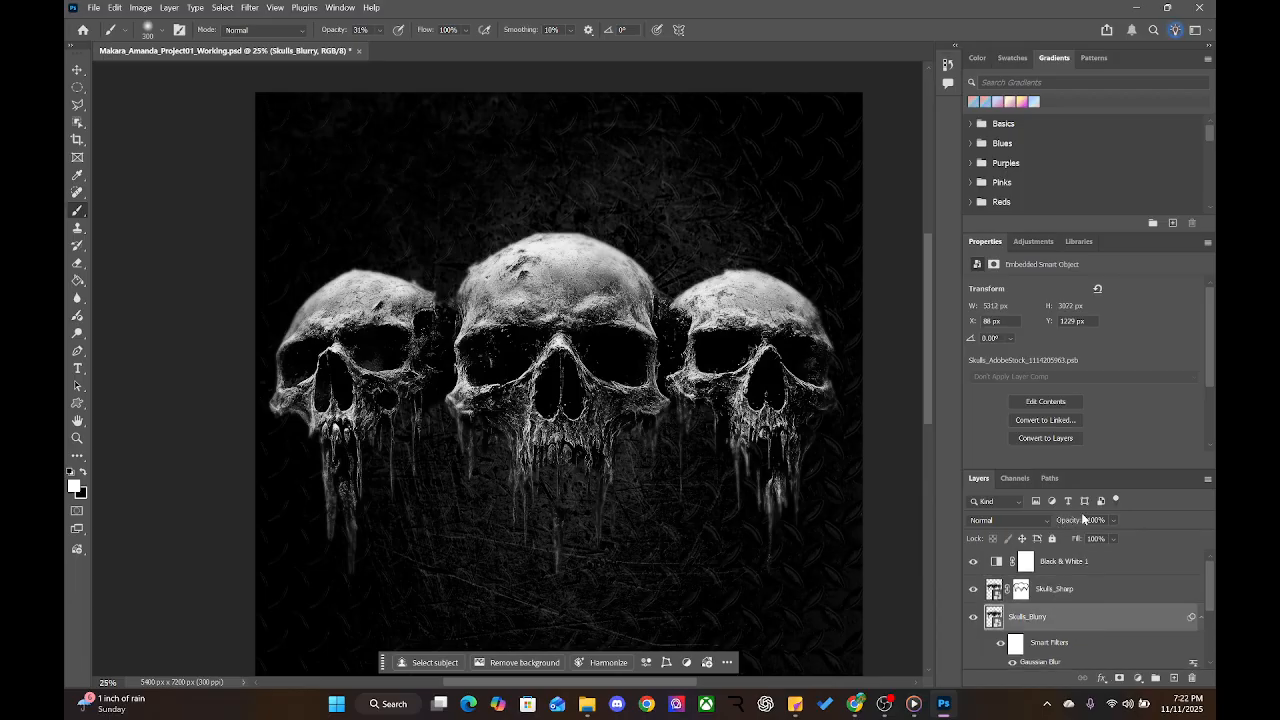
drag(1075, 543, 1070, 547)
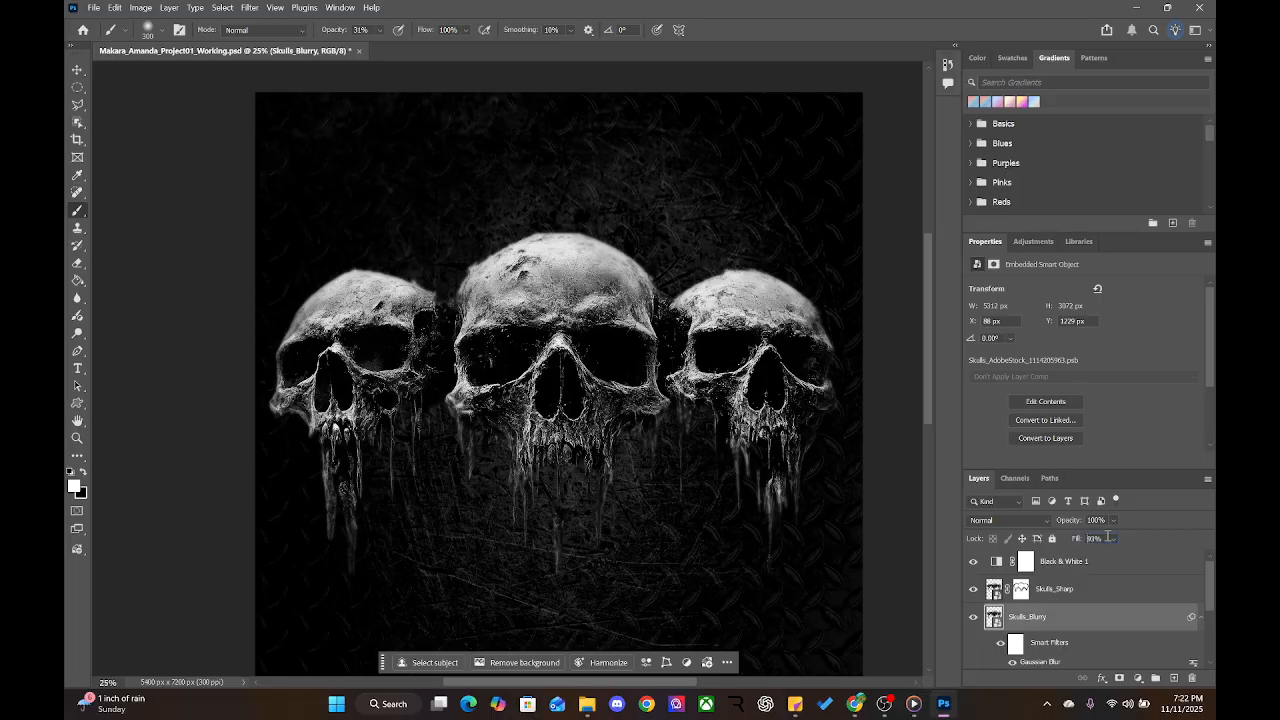
drag(1070, 542, 1070, 543)
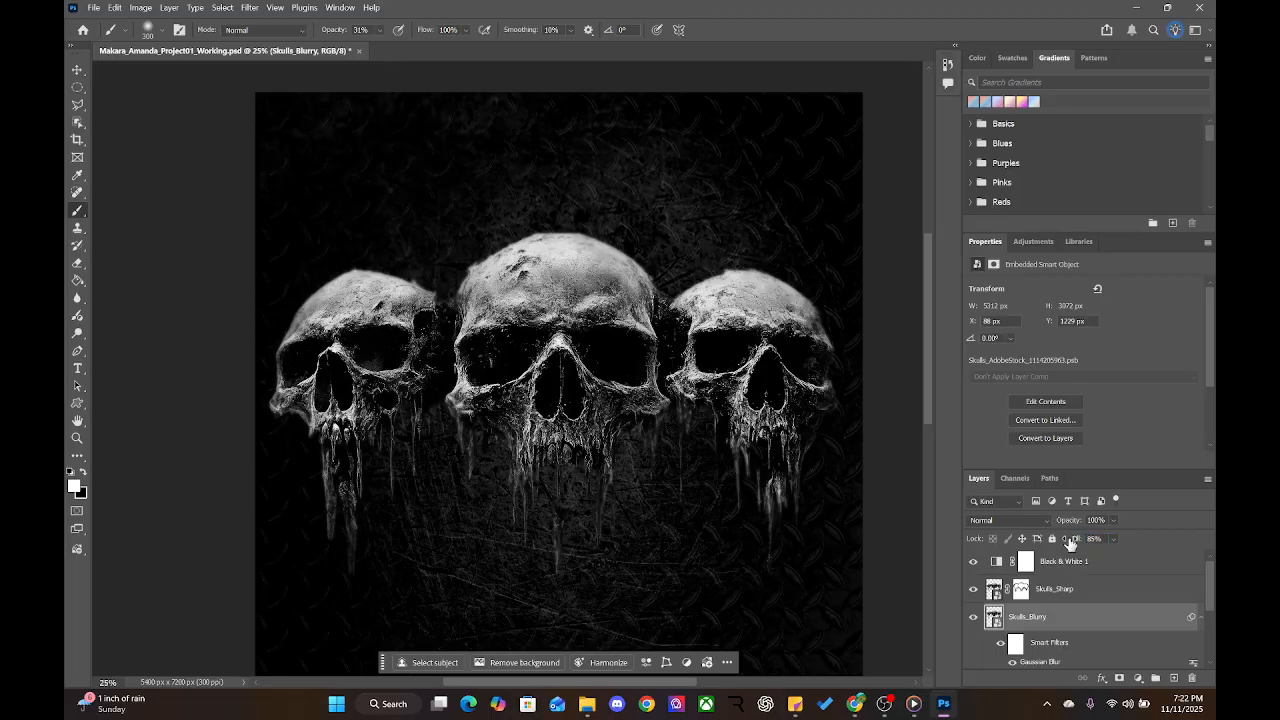
Set the Skulls_Sharp layer's fill to 85%
click(1070, 598)
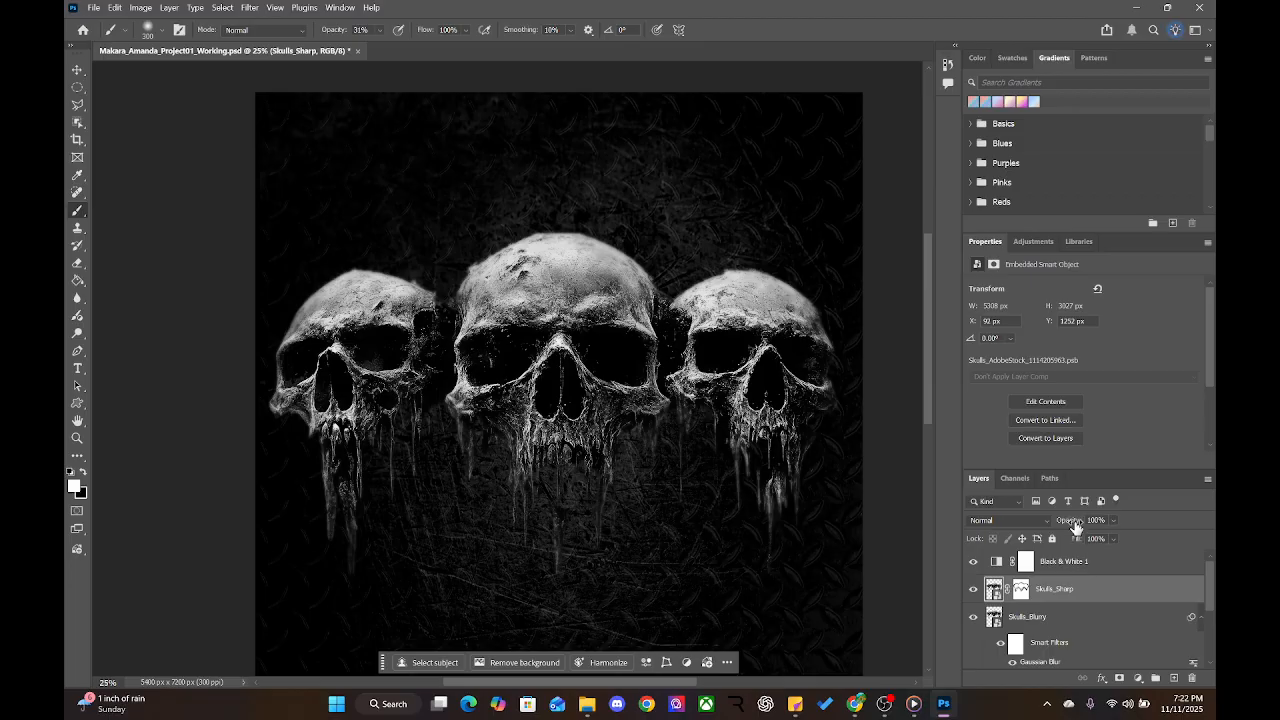
text(8)
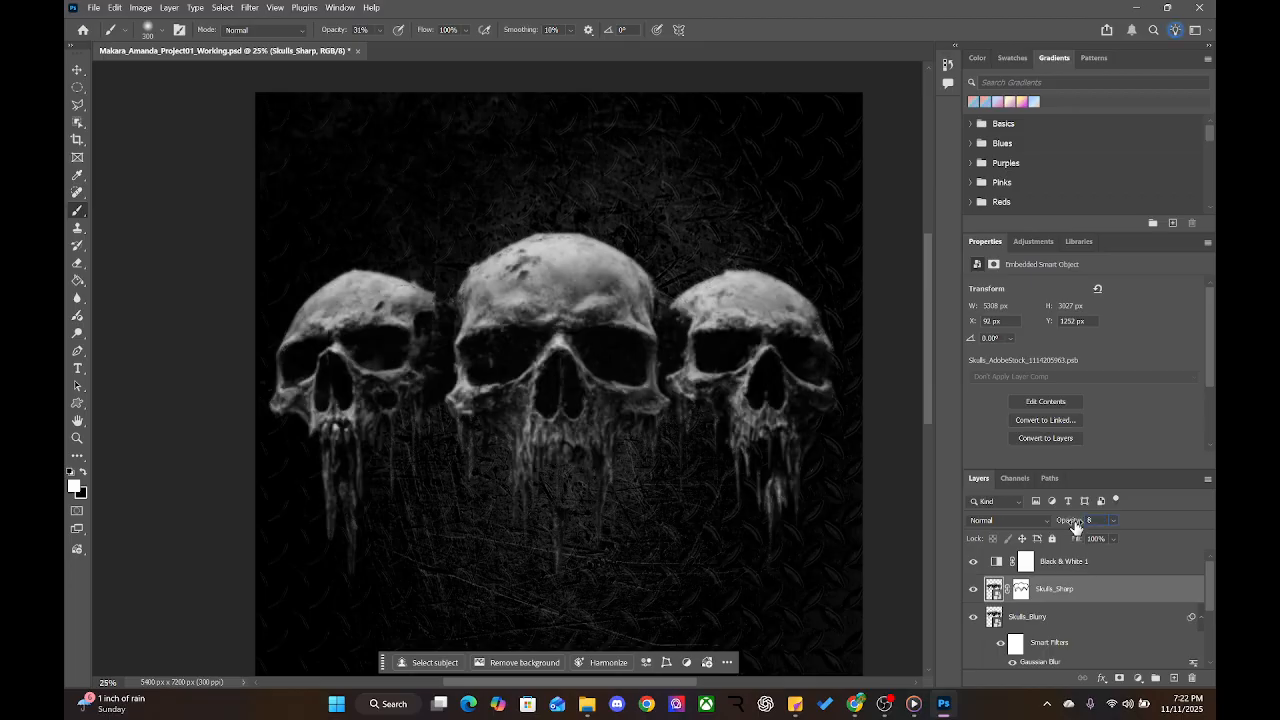
text(5)
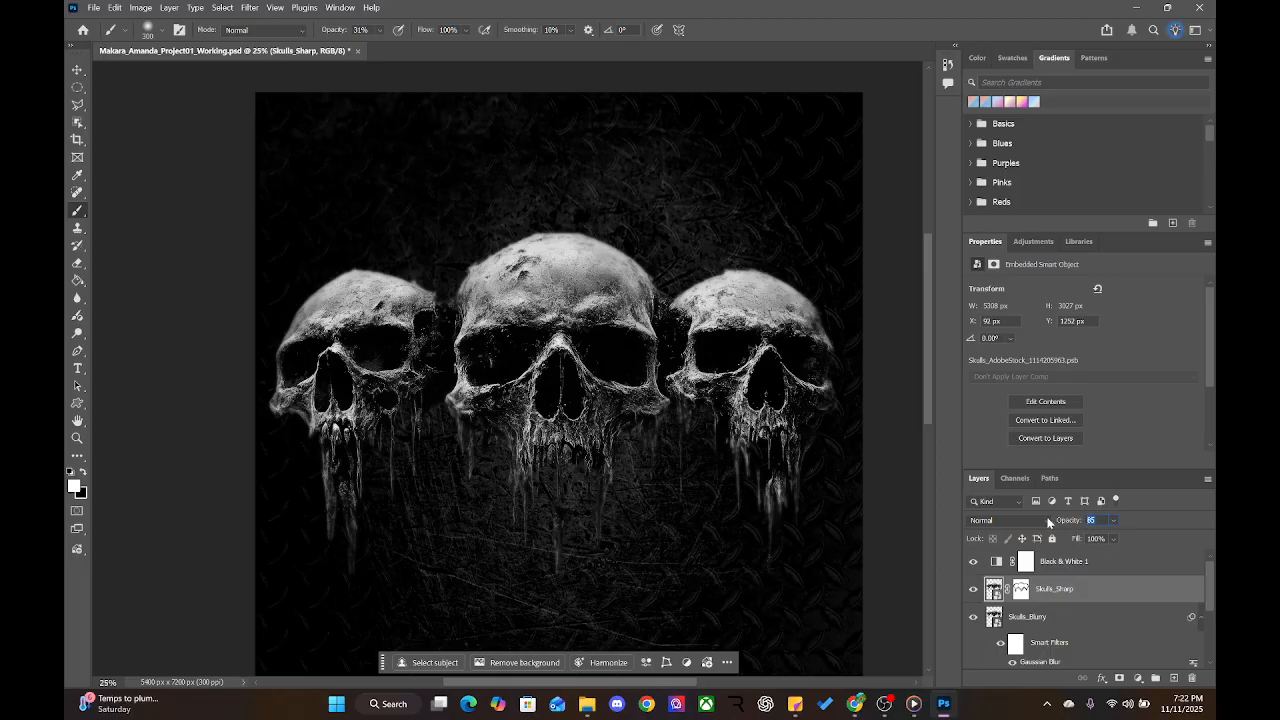
text(100)
key(Return)
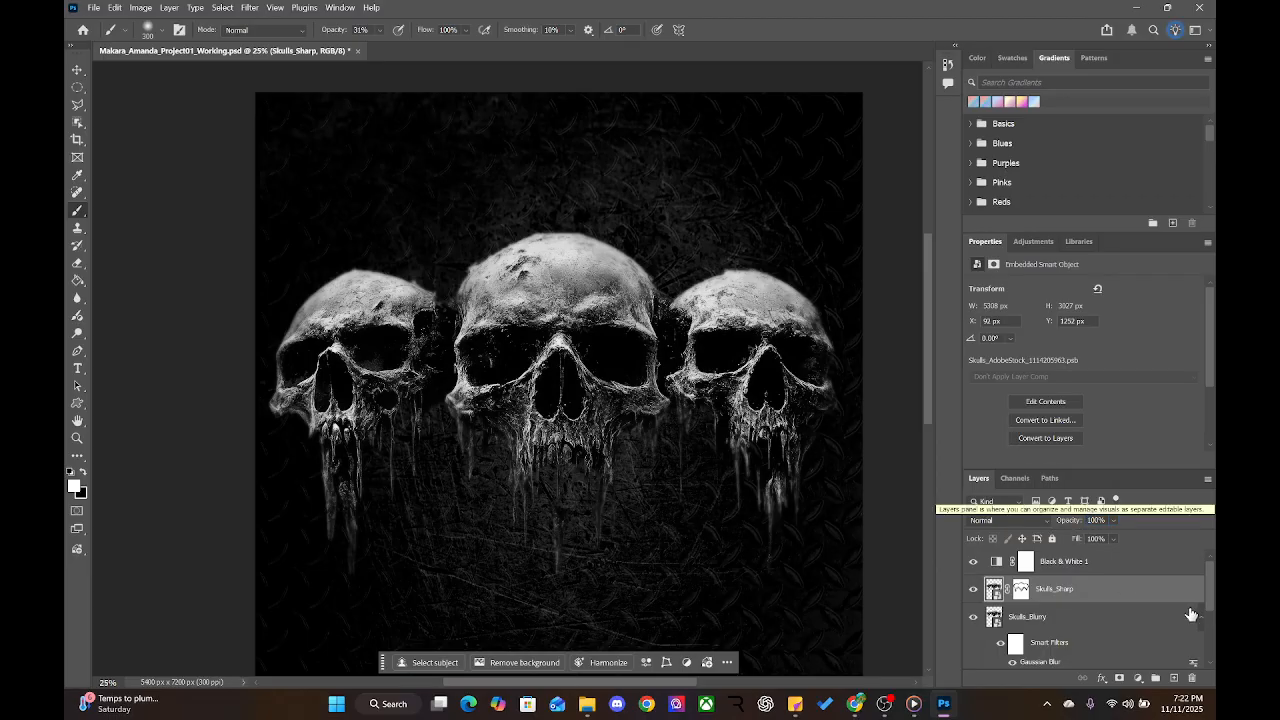
click(1082, 620)
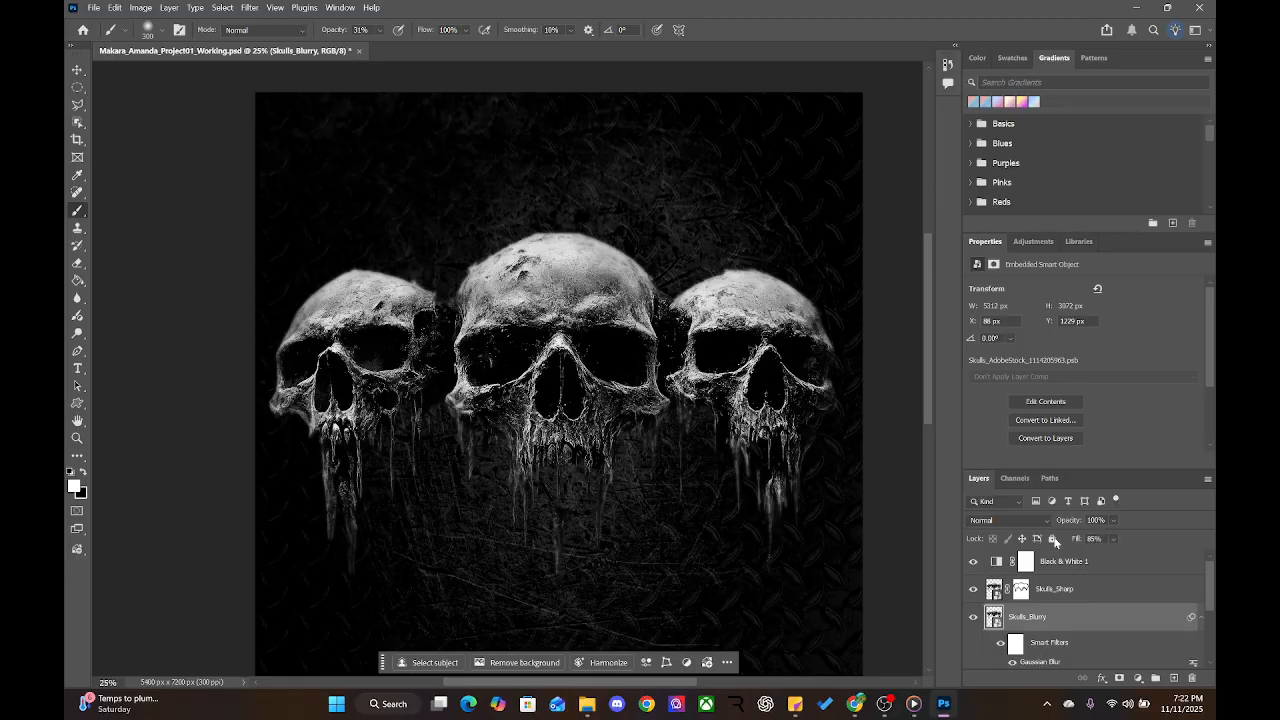
click(1068, 592)
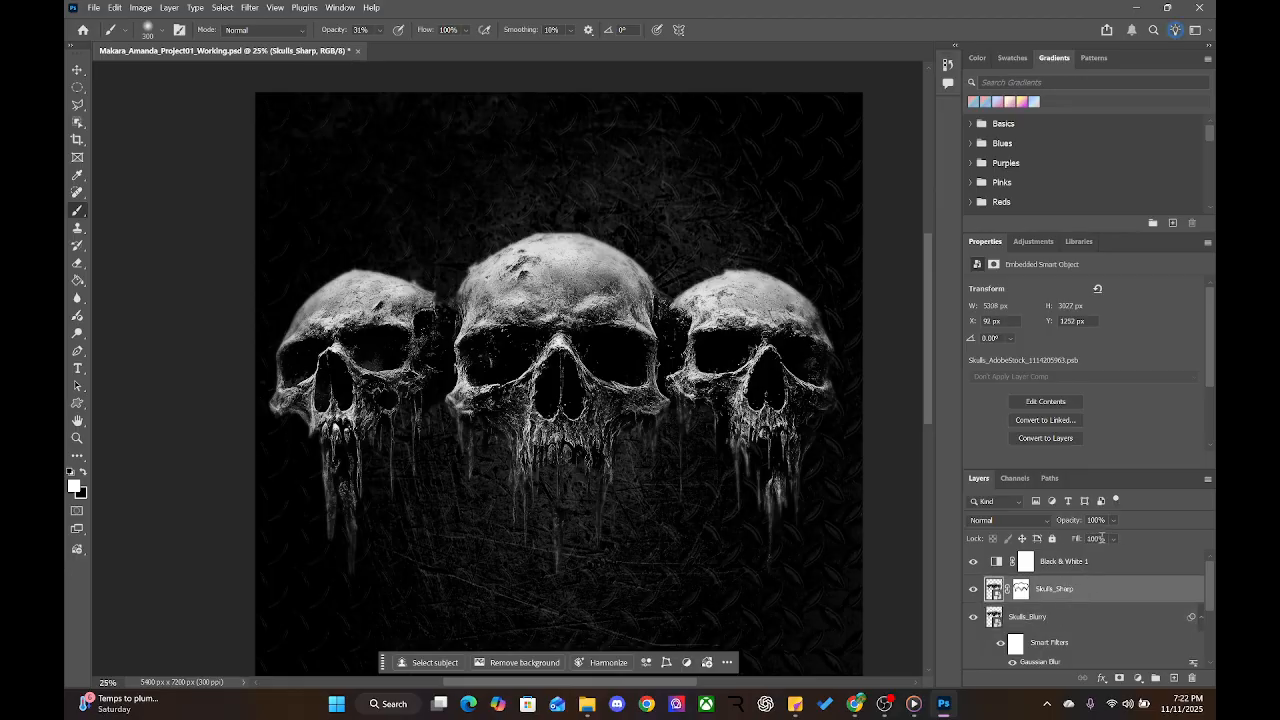
text(85)
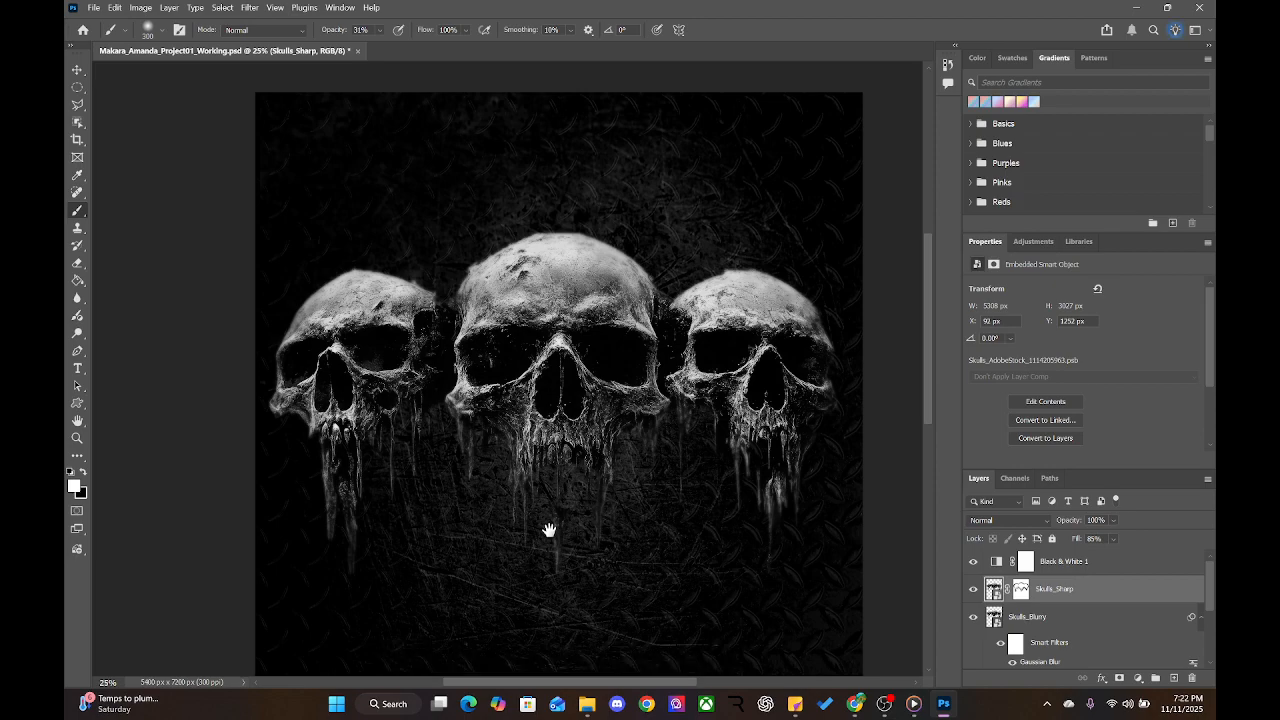
Pan toward the poster's lower part and zoom out to 12.5% to see the whole poster
drag(549, 531, 477, 383)
key(ctrl+minus)
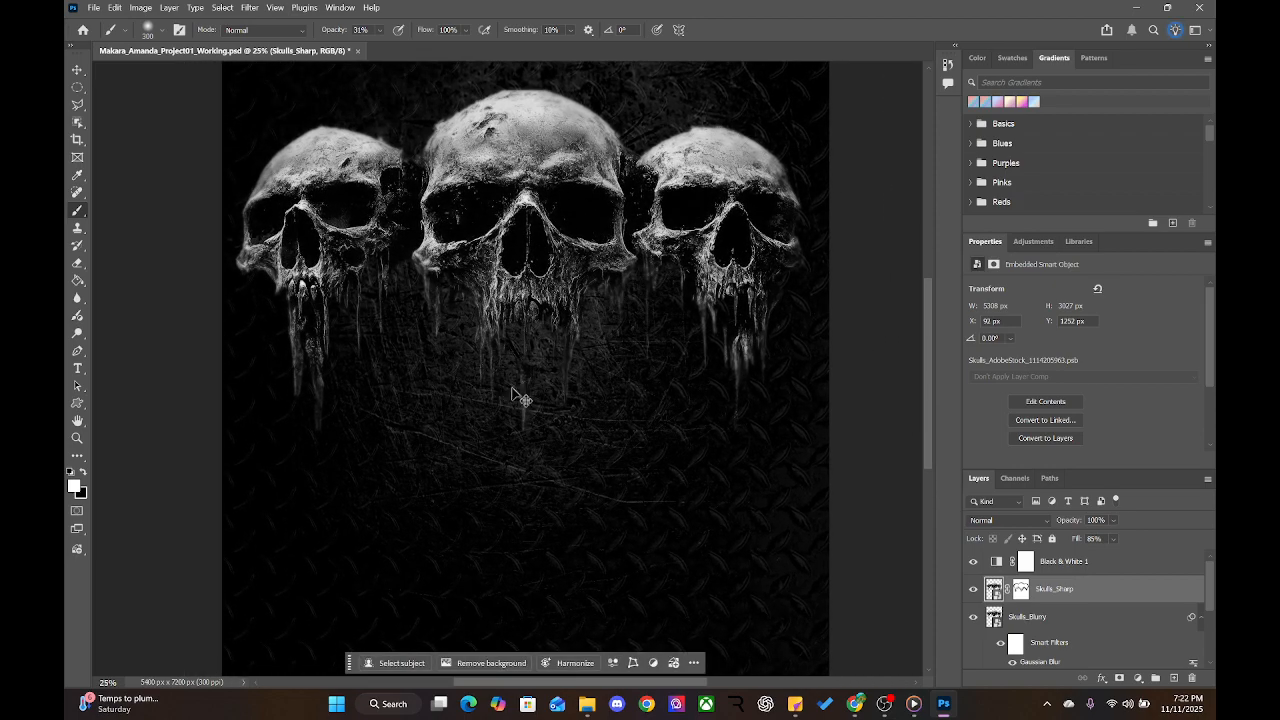
key(ctrl+minus)
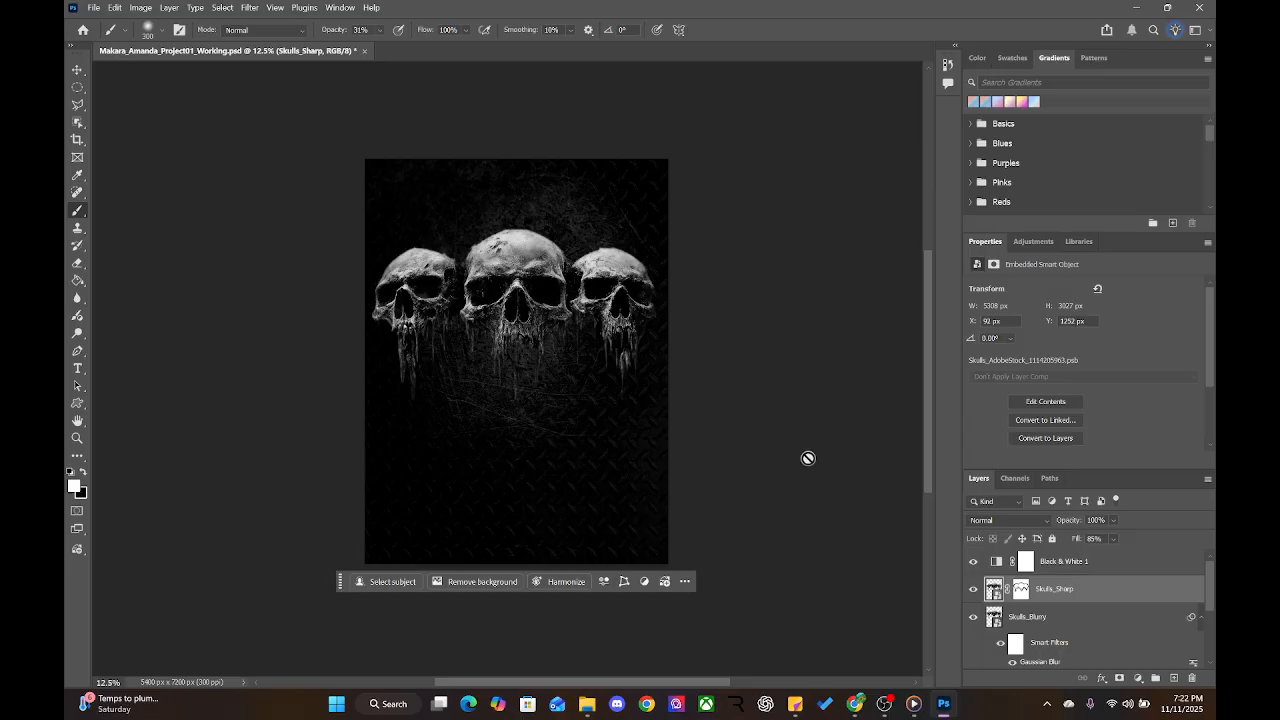
Add a Curves adjustment above Skulls_Sharp, try a brightening curve, then undo it to a straight line
click(1089, 563)
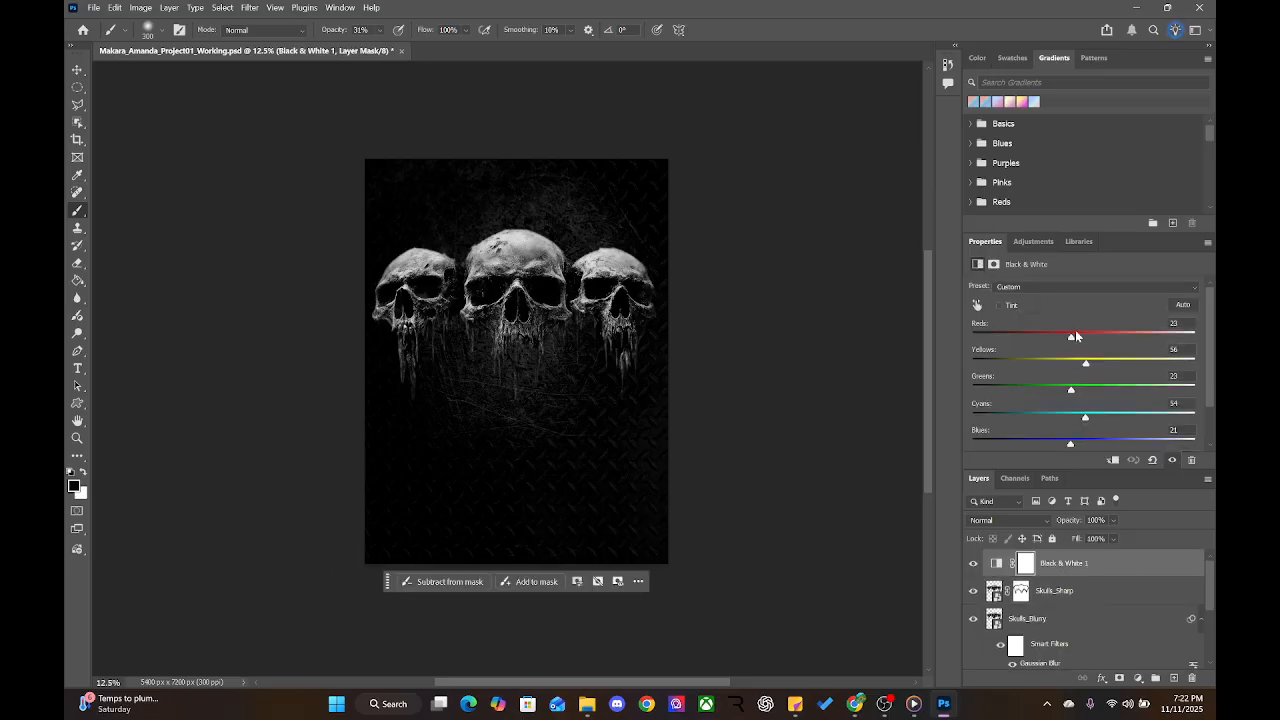
click(1043, 246)
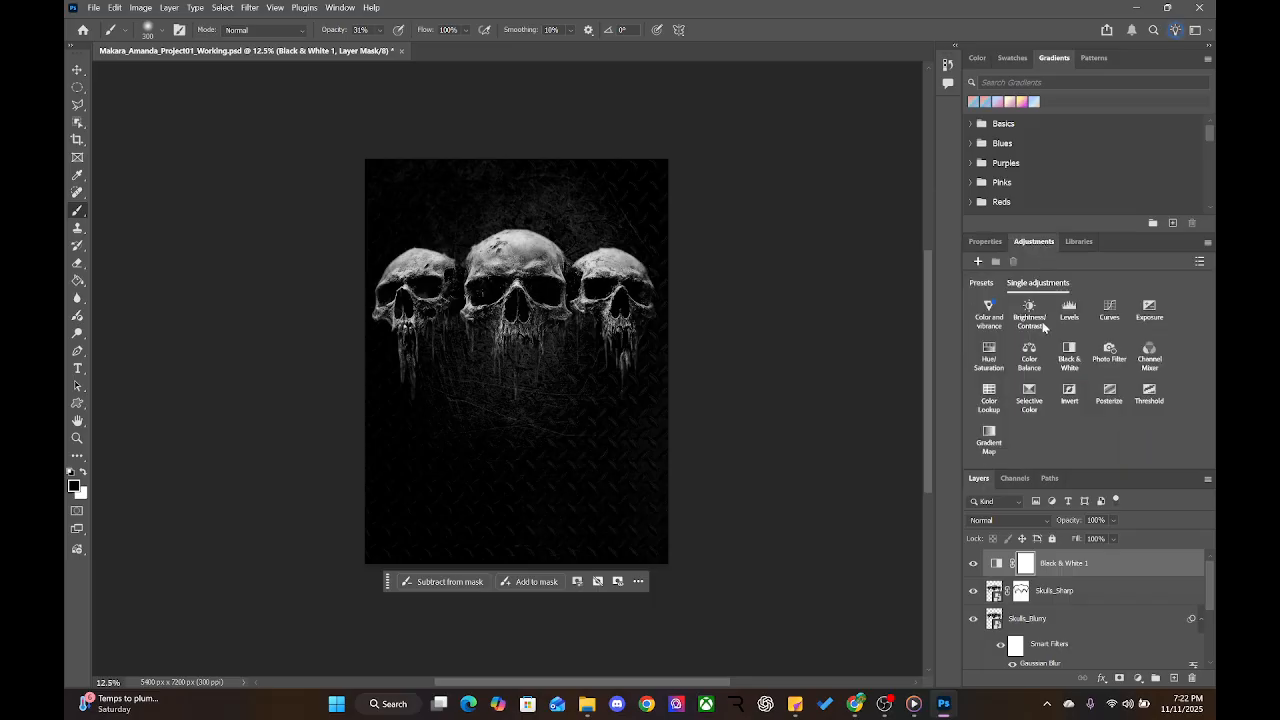
click(1090, 597)
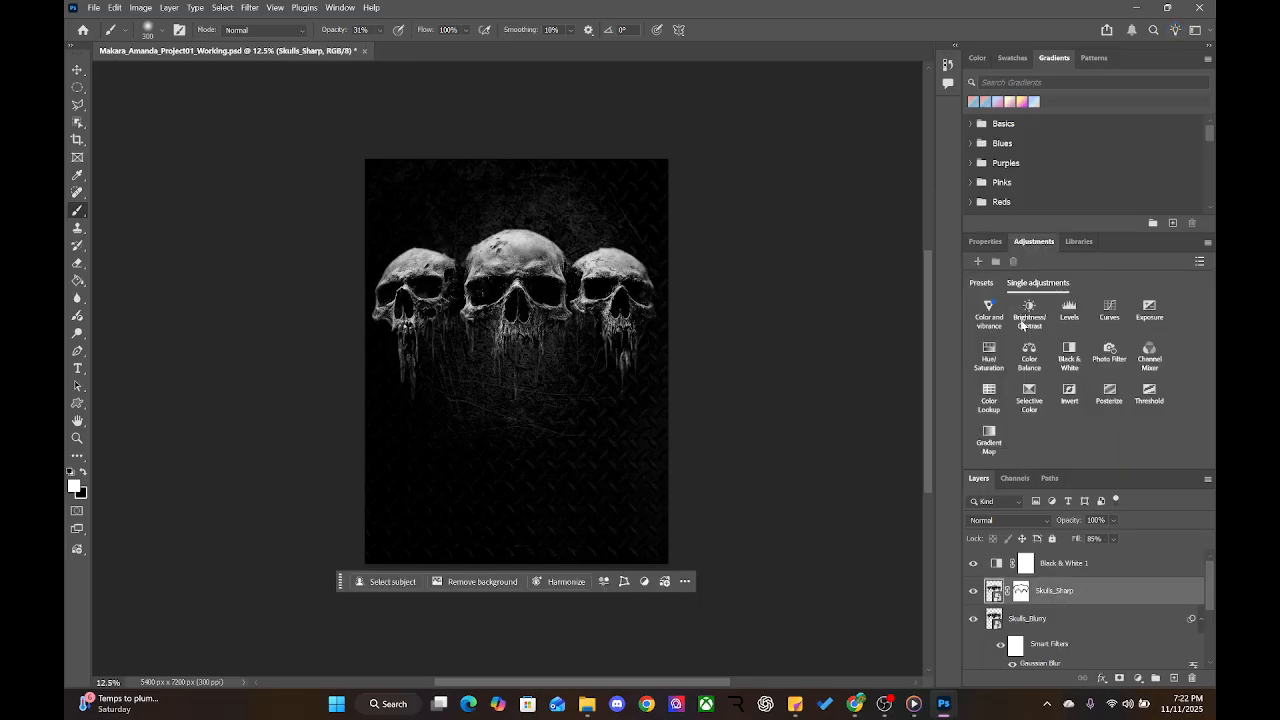
click(1109, 308)
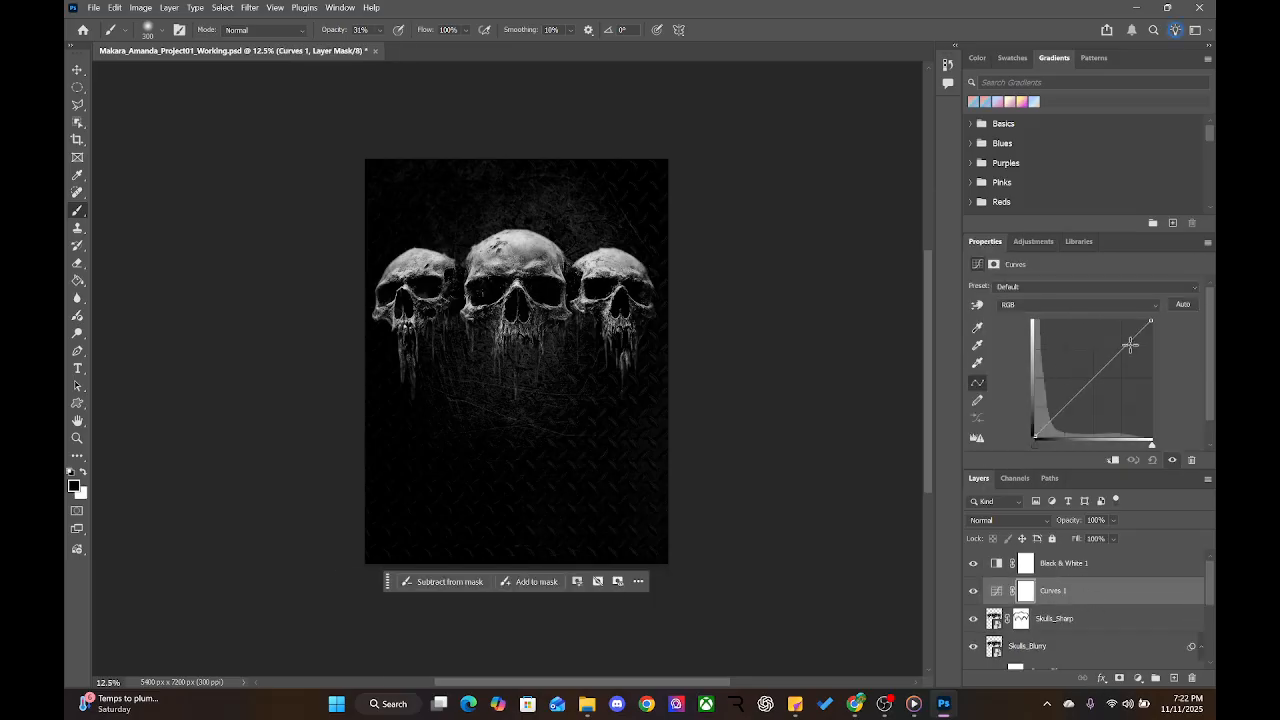
mouse_move(1130, 341)
mouse_down()
mouse_move(1110, 333)
mouse_move(1139, 356)
mouse_move(1080, 328)
mouse_move(1158, 340)
mouse_move(1121, 335)
mouse_up()
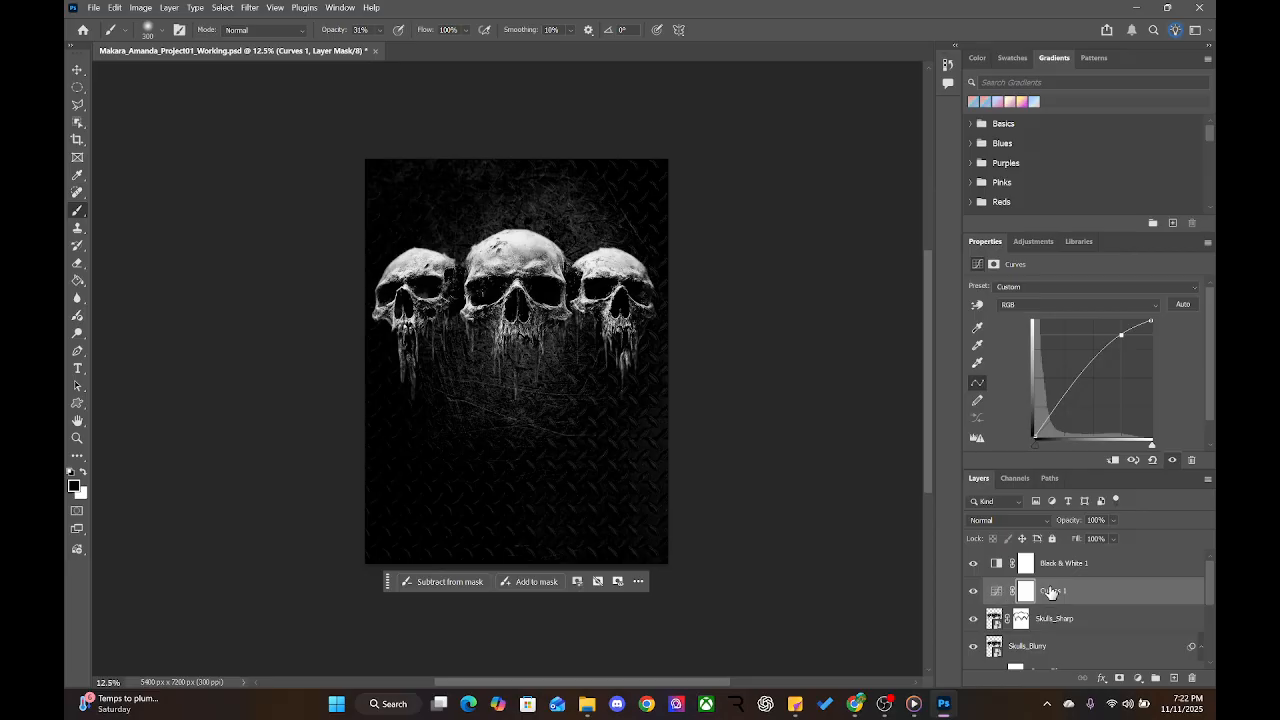
scroll(1076, 606, down, 3)
scroll(1076, 606, up, 3)
key(ctrl+z)
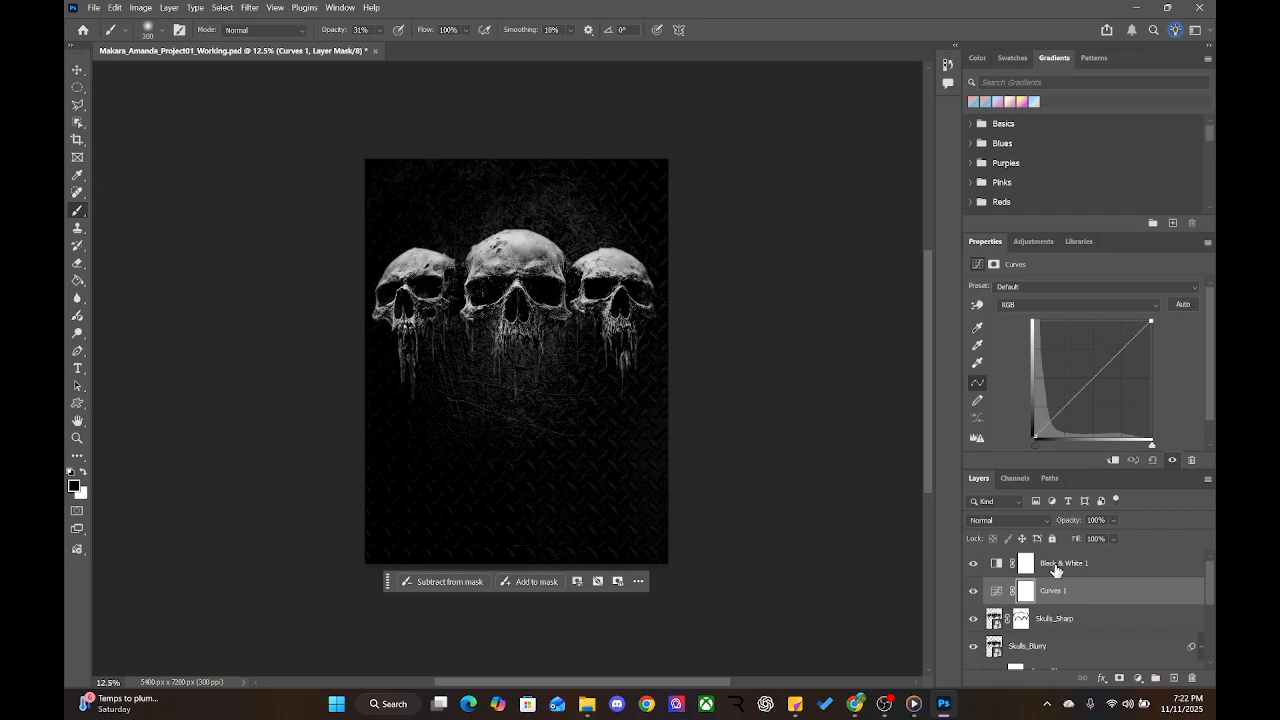
Pull a lower-midtone curve point down to darken shadows and clip Curves 1 to Skulls_Sharp
click(1069, 404)
mouse_move(1069, 404)
mouse_down()
mouse_move(1080, 417)
mouse_move(1078, 401)
mouse_up()
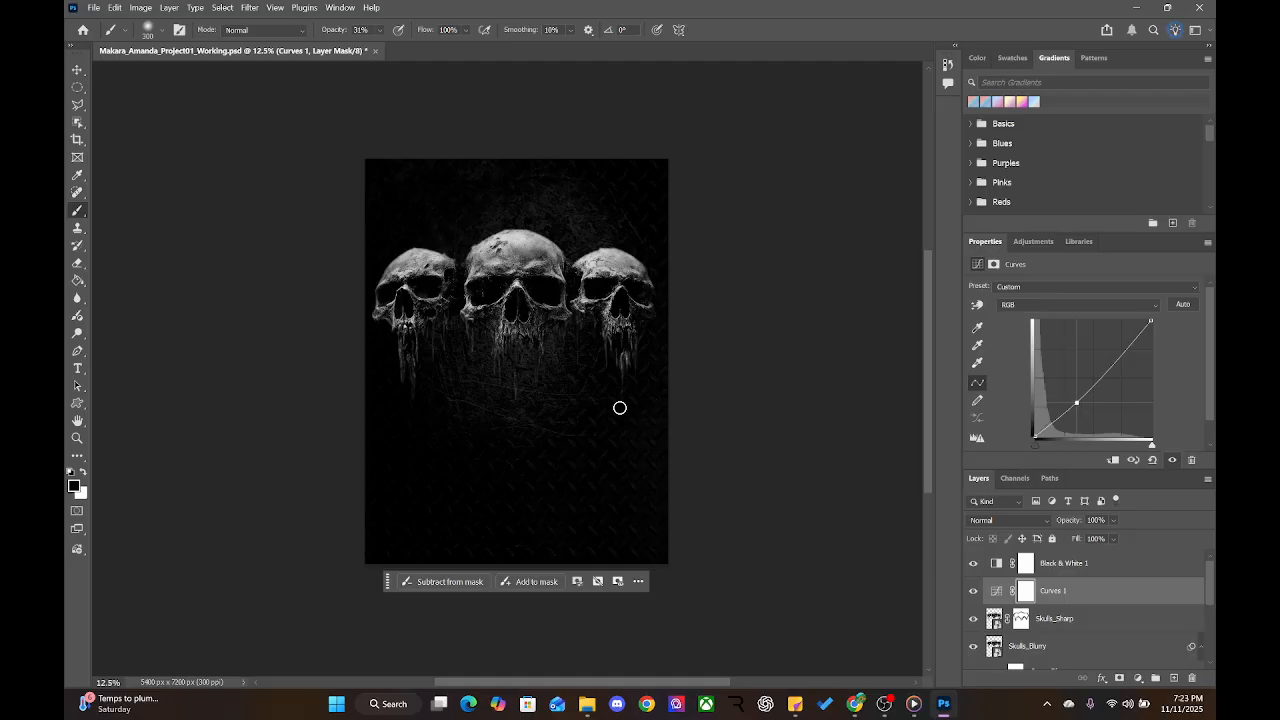
drag(1076, 403, 1077, 408)
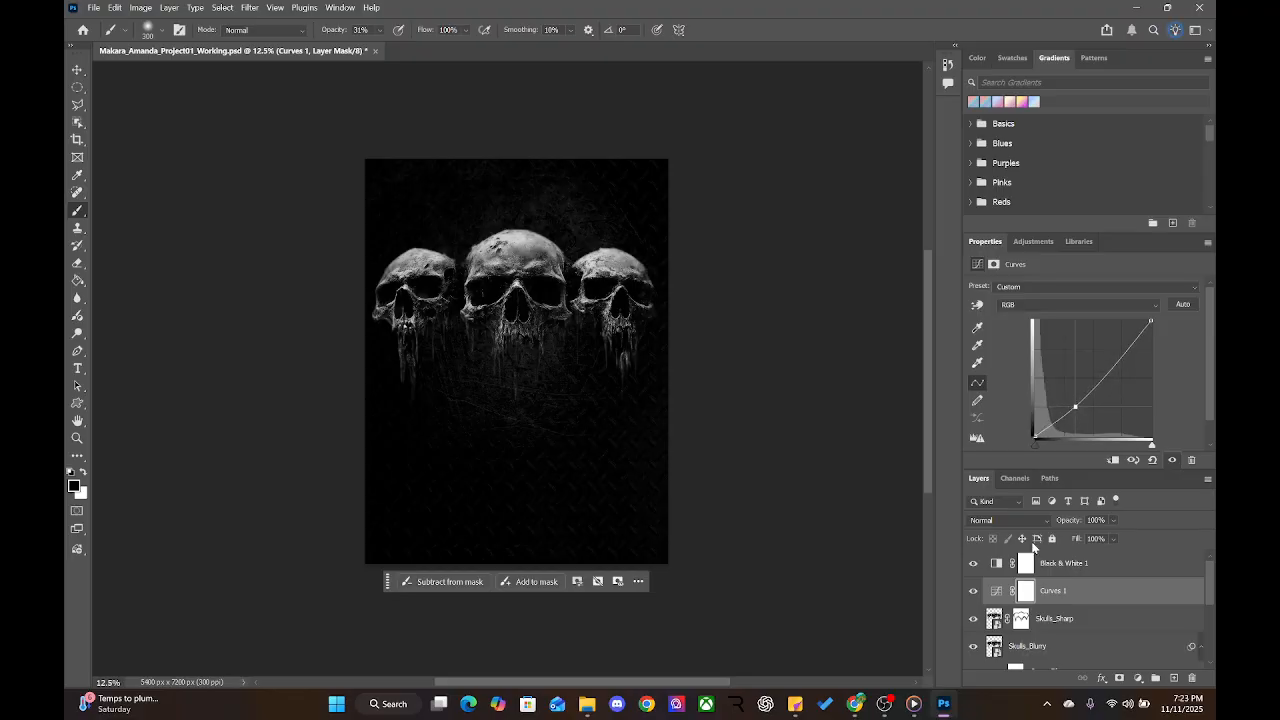
click(1086, 614)
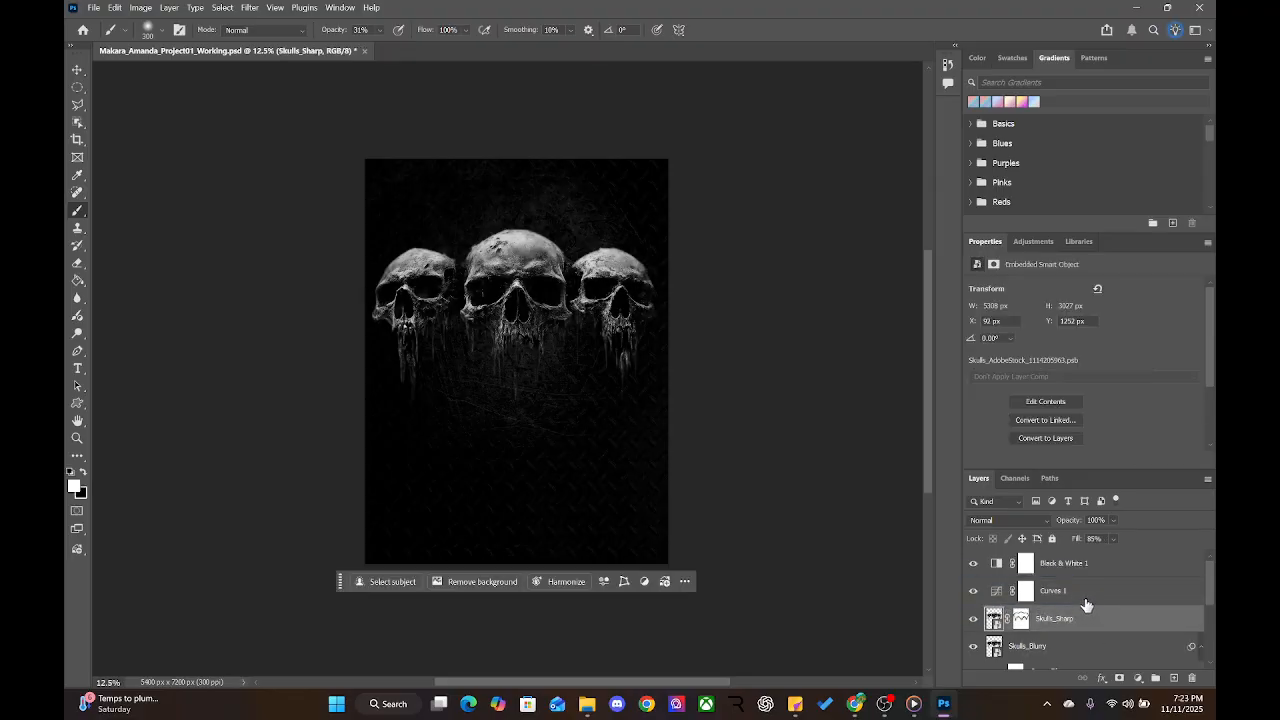
click(1024, 592)
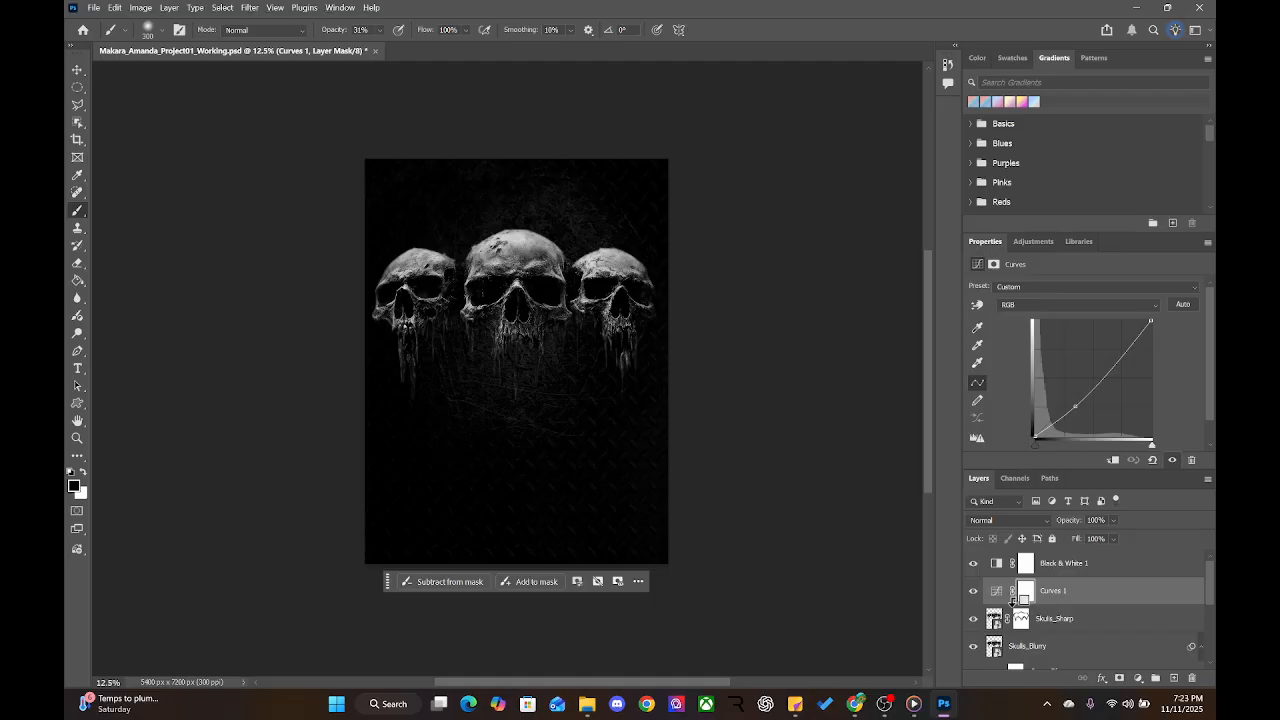
alt+click(1012, 603)
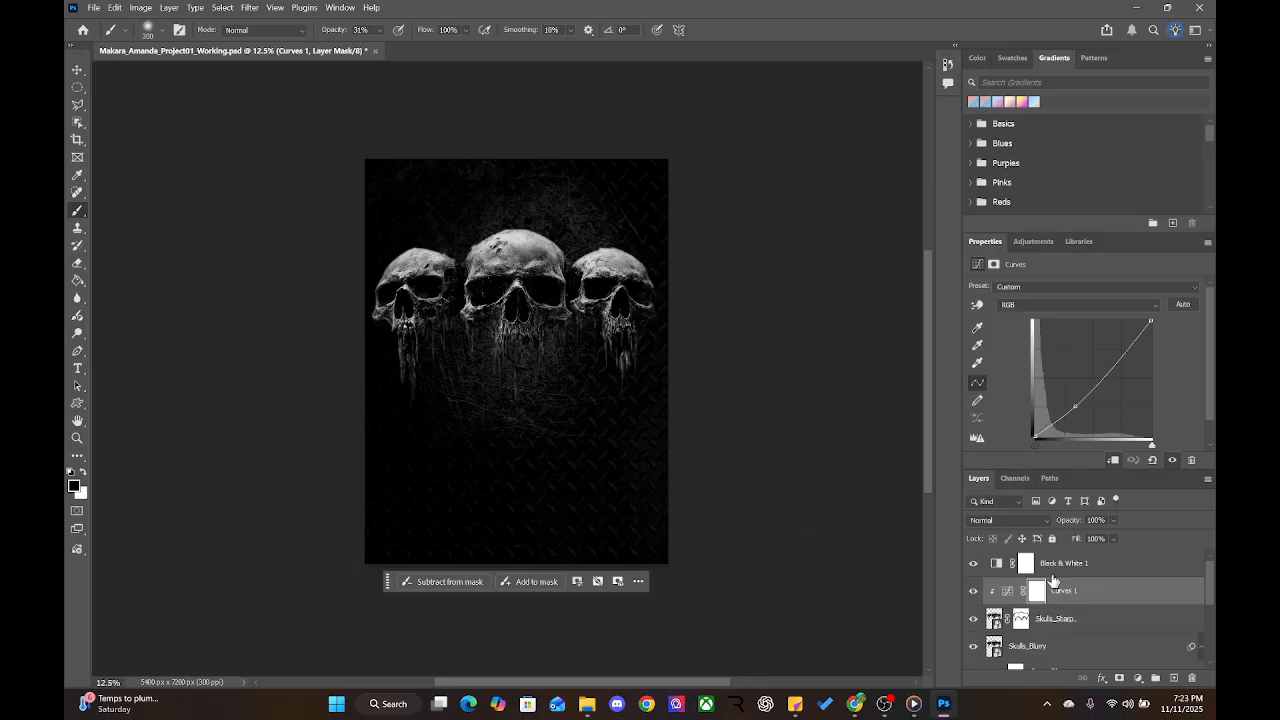
Release Curves 1, try repositioning it, then clip it back to Skulls_Sharp
alt+click(1011, 597)
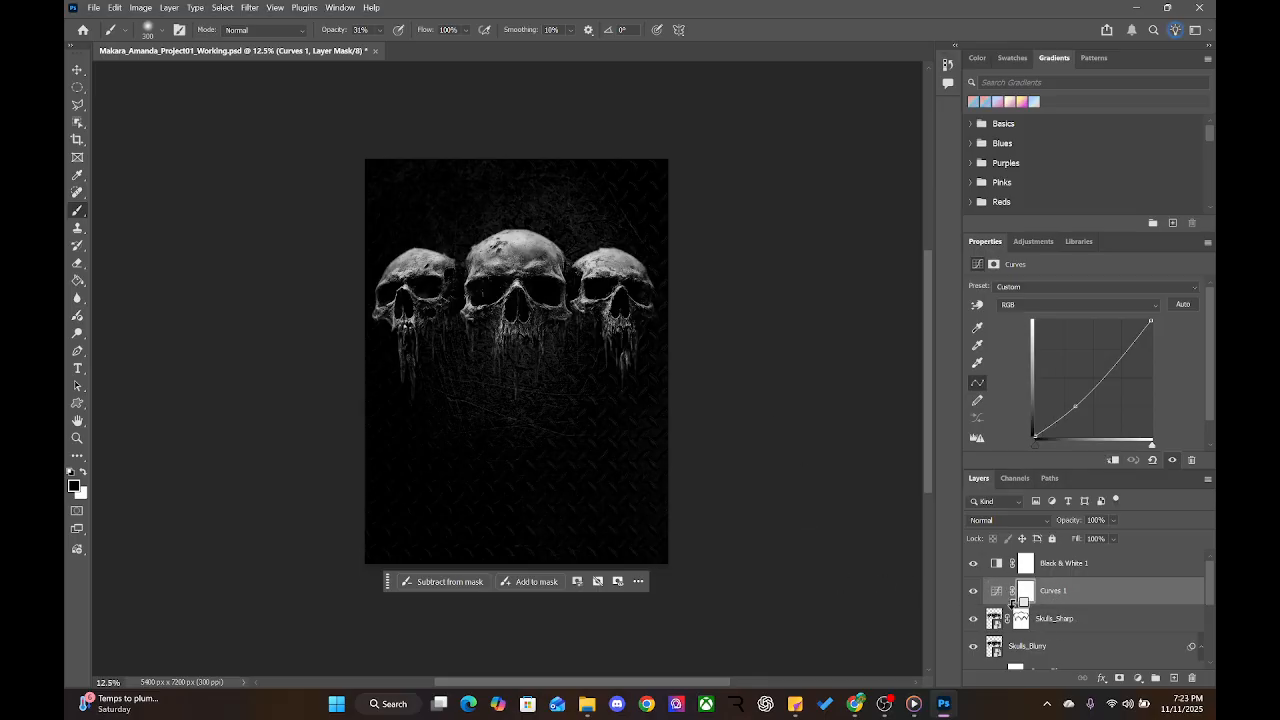
key(ctrl+plus)
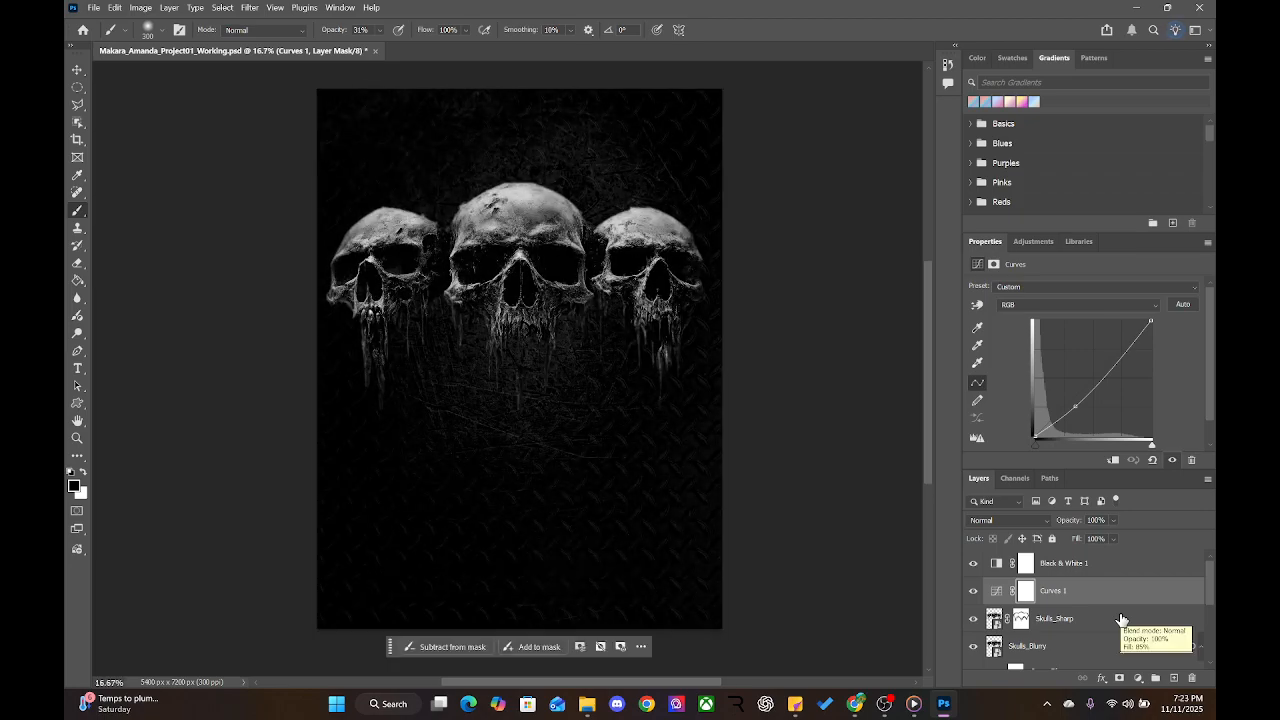
drag(1118, 598, 1087, 600)
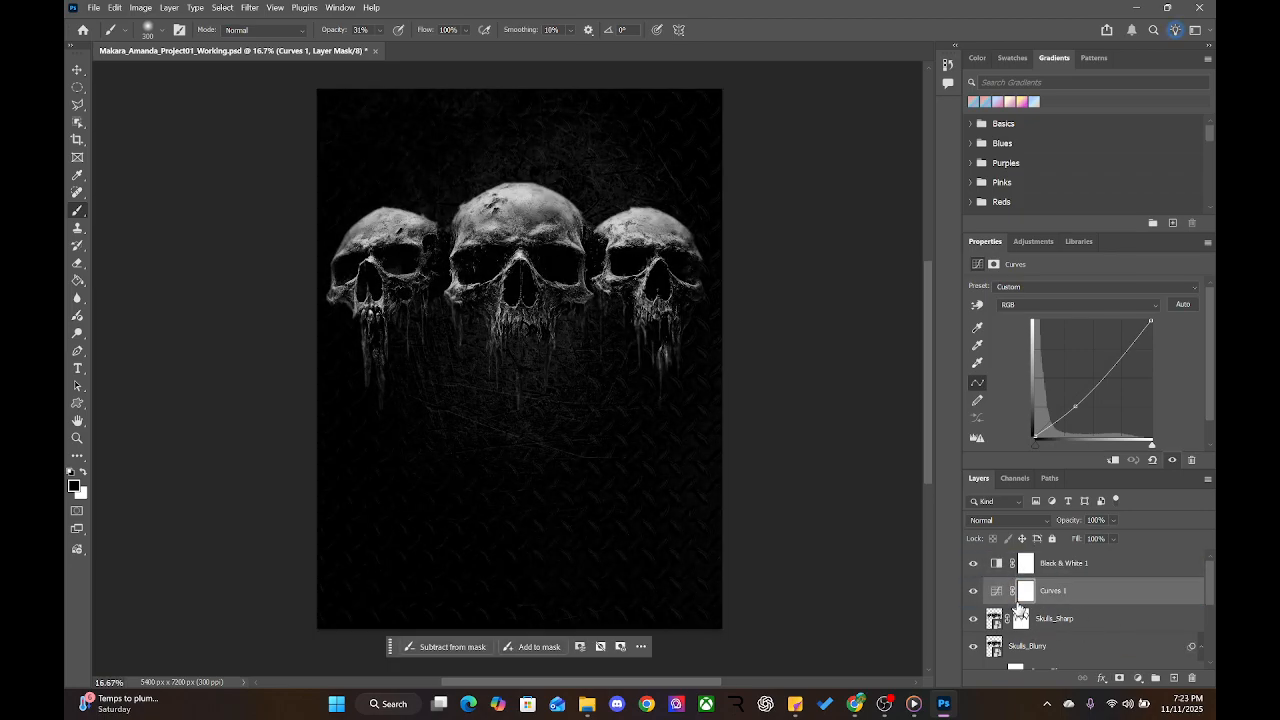
mouse_move(1020, 617)
mouse_down()
mouse_move(1017, 597)
mouse_move(1040, 625)
mouse_move(998, 614)
mouse_move(1010, 597)
mouse_move(1027, 603)
mouse_up()
alt+click(1011, 597)
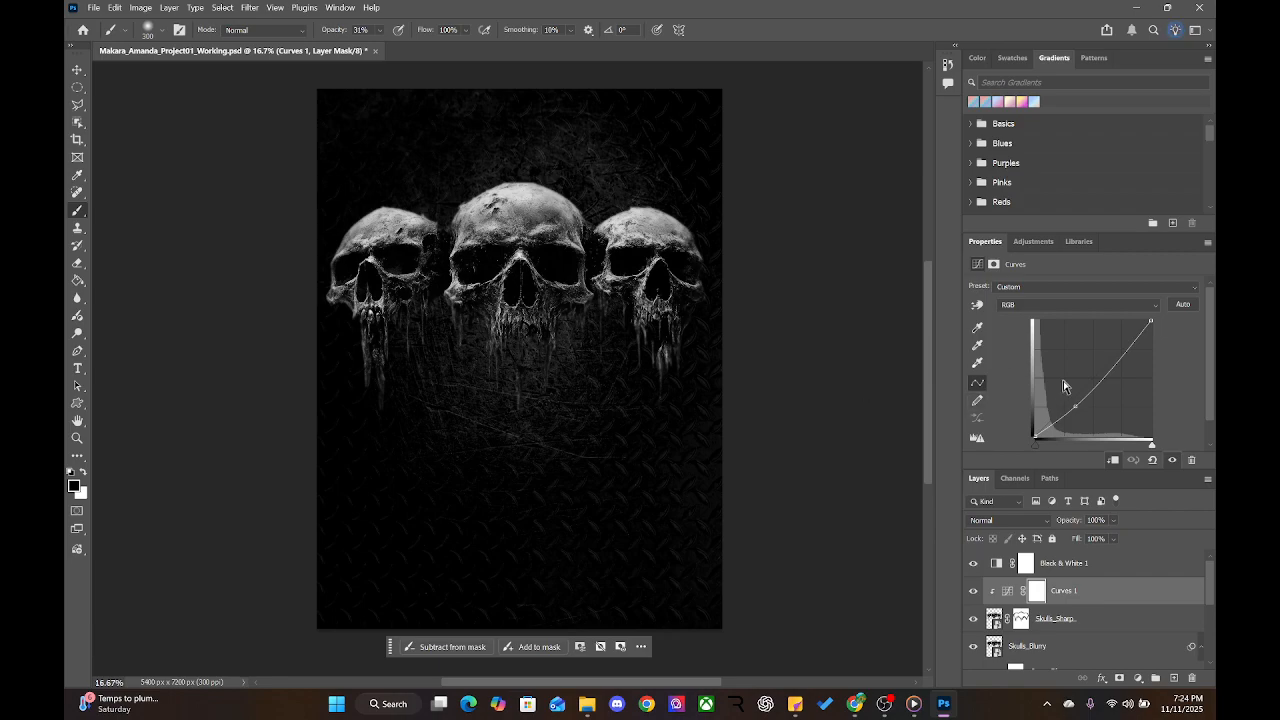
Shape an S-curve with a raised highlight point and lowered shadow point for stronger skull contrast
drag(1070, 408, 1076, 414)
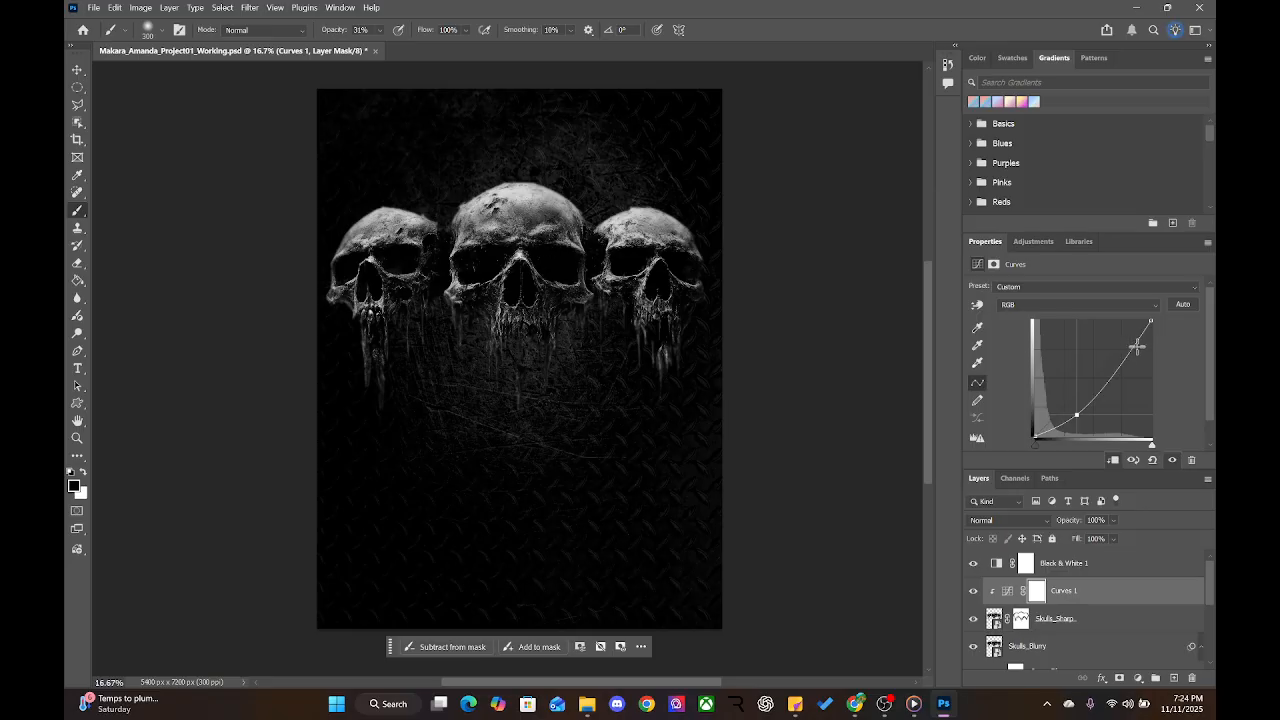
drag(1137, 347, 1125, 330)
drag(1076, 414, 1027, 343)
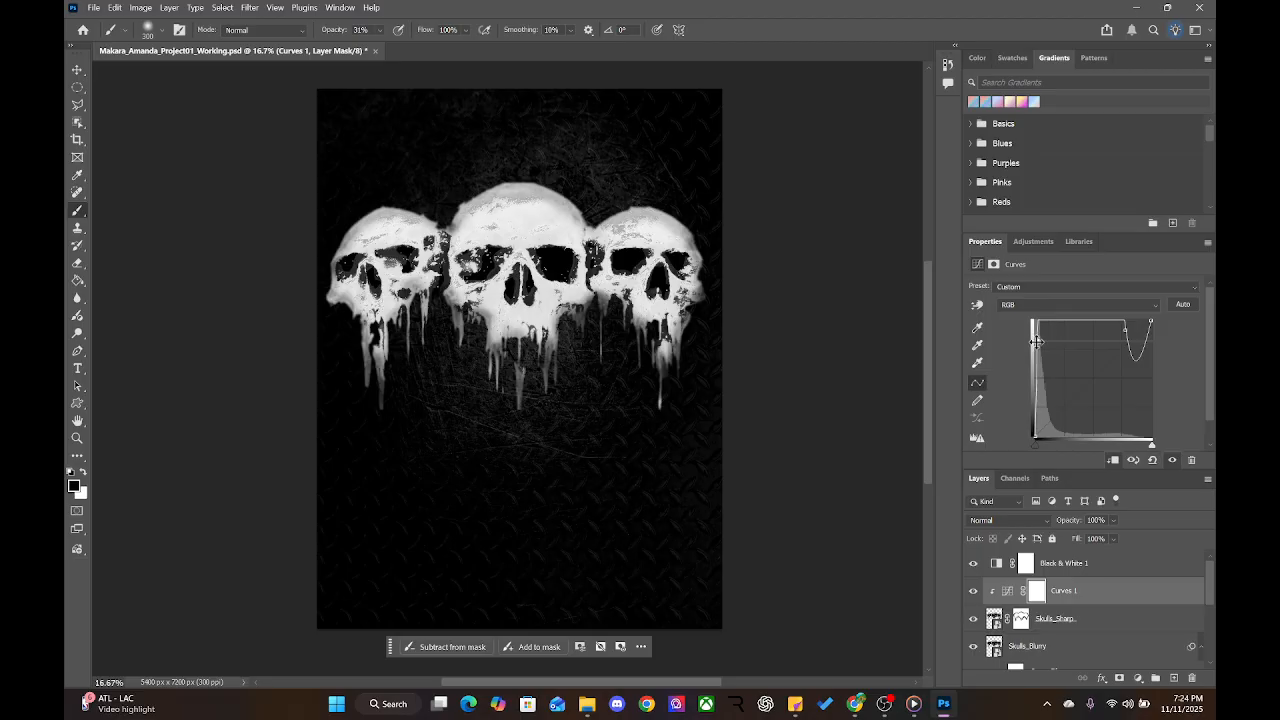
drag(1037, 341, 1070, 398)
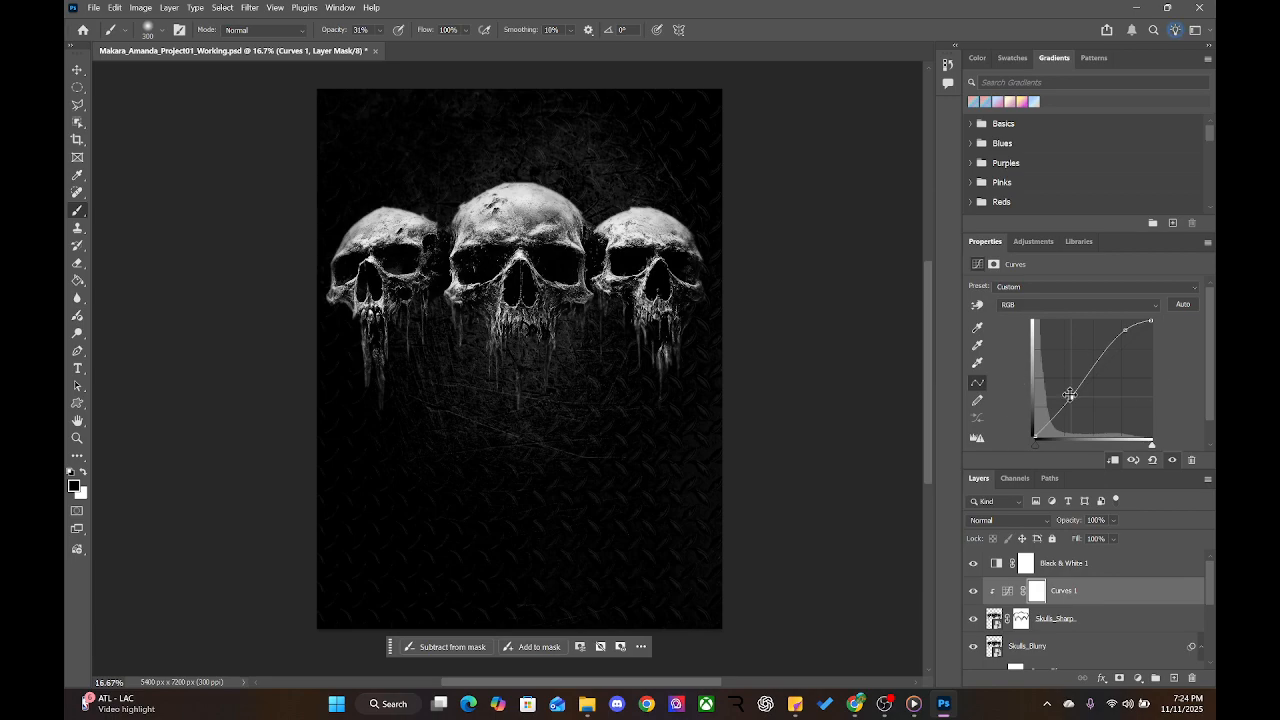
drag(1069, 398, 1071, 406)
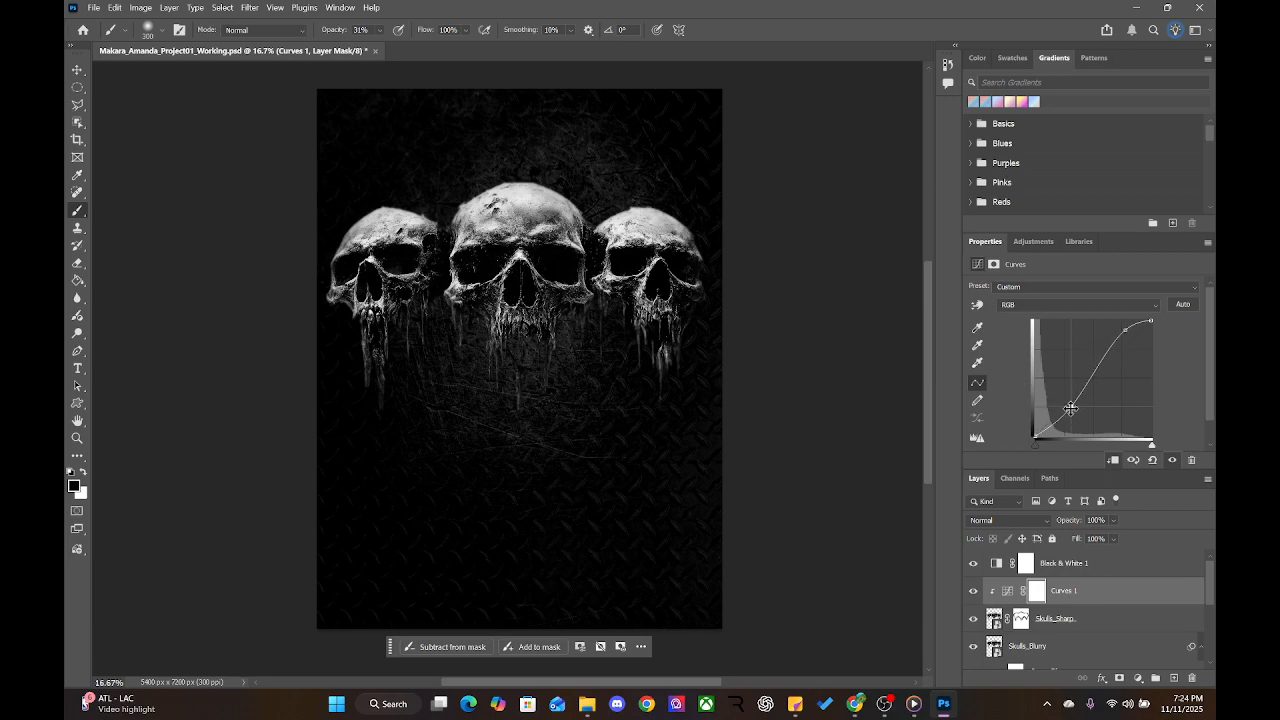
drag(1070, 408, 1076, 412)
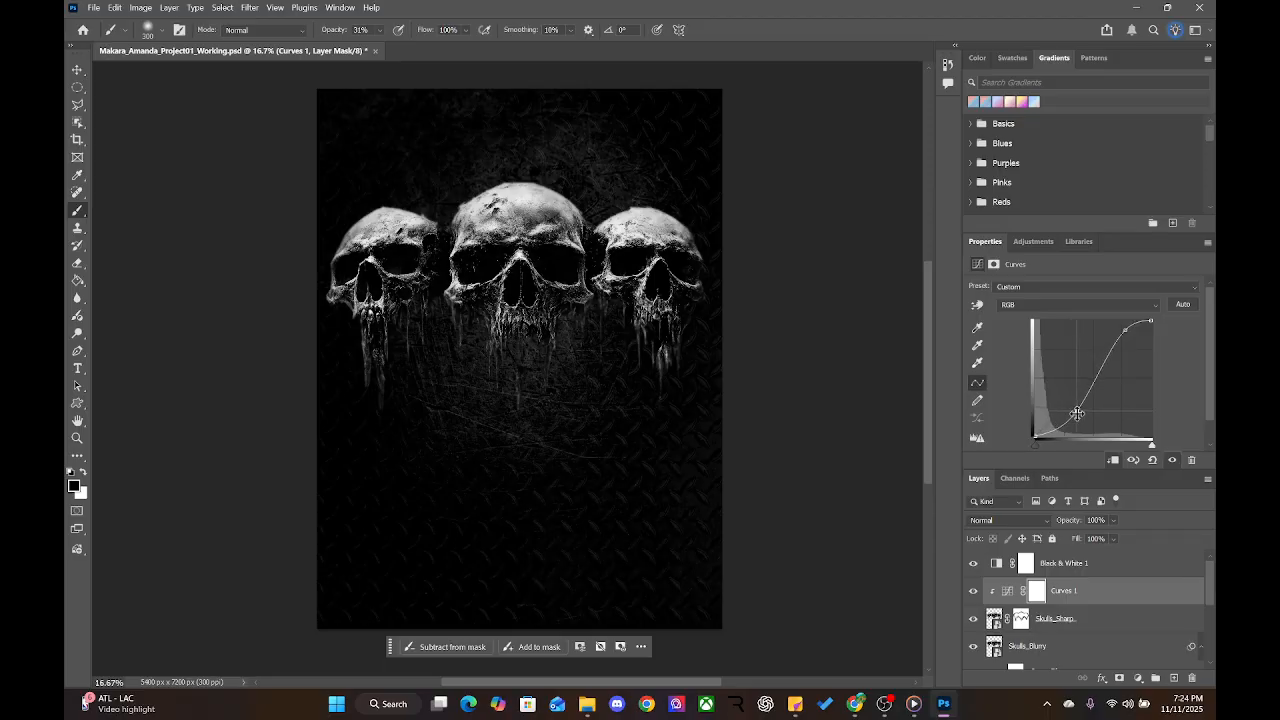
drag(1077, 412, 1066, 418)
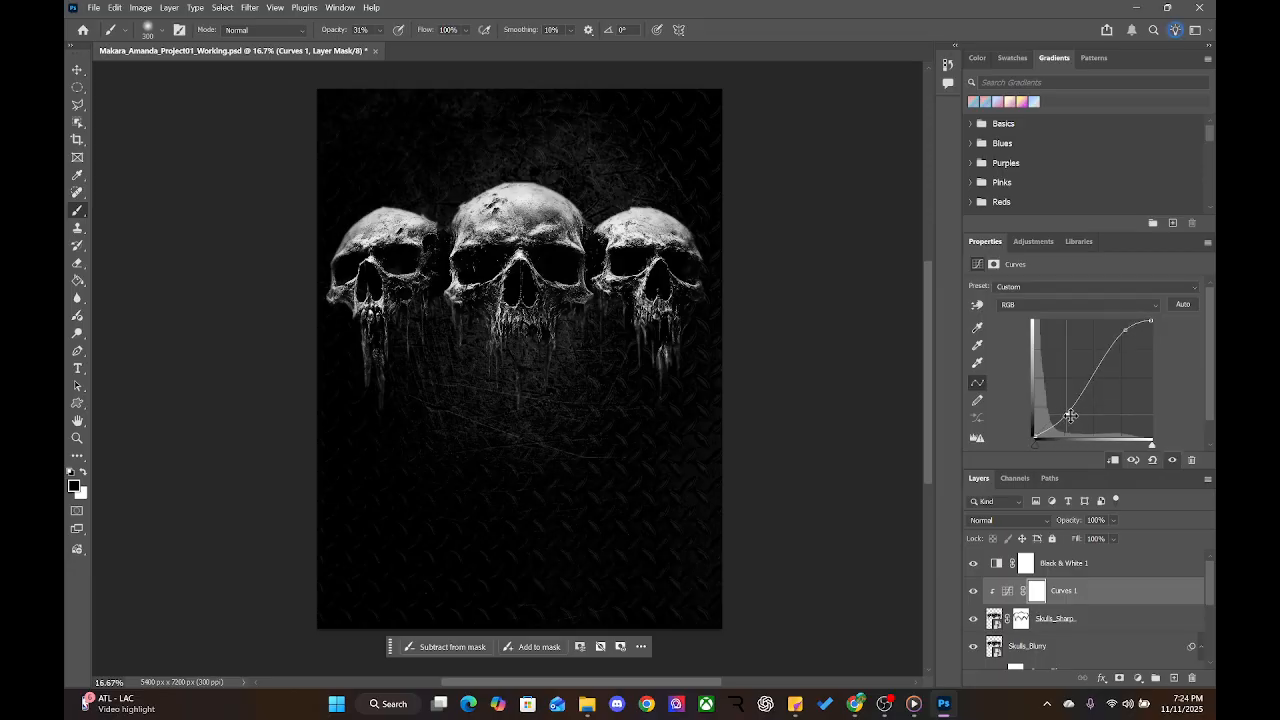
drag(1070, 418, 1072, 421)
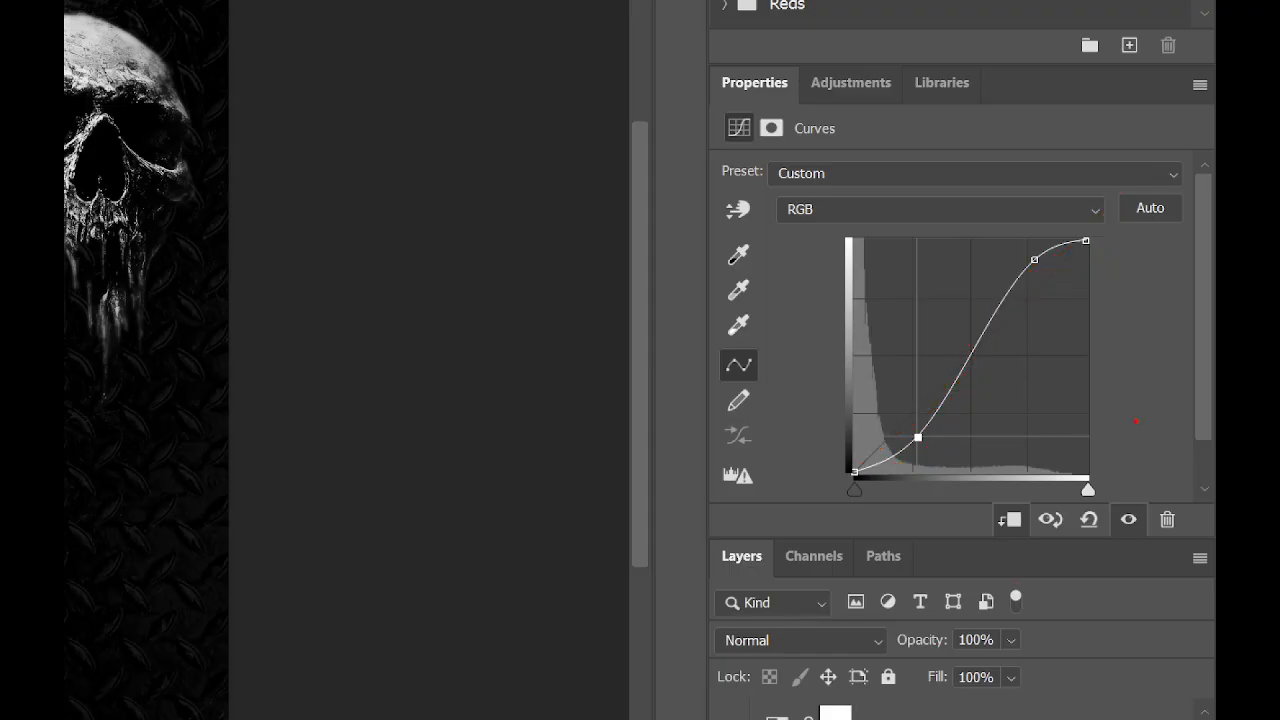
Undo the curve edits, clipping and Curves 1 layer
key(ctrl+z)
key(ctrl+z)
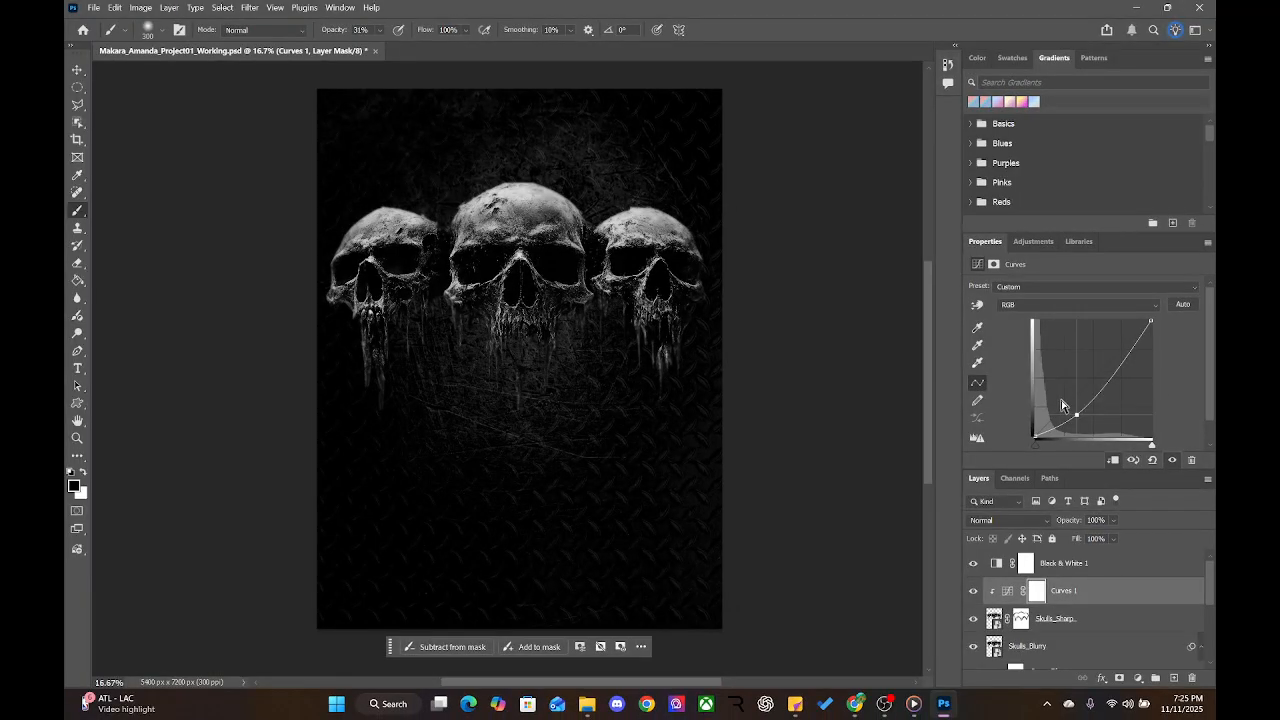
key(ctrl+z)
key(ctrl+z)
key(ctrl+z)
key(ctrl+z)
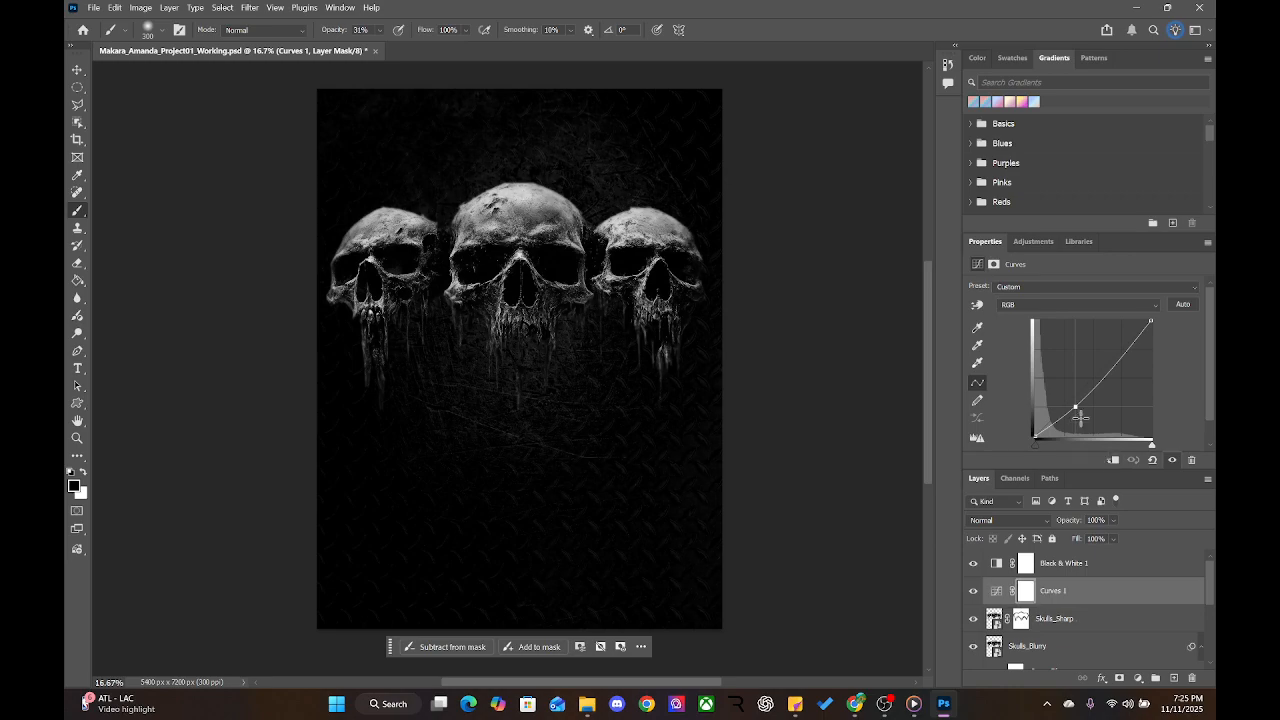
key(ctrl+z)
key(ctrl+z)
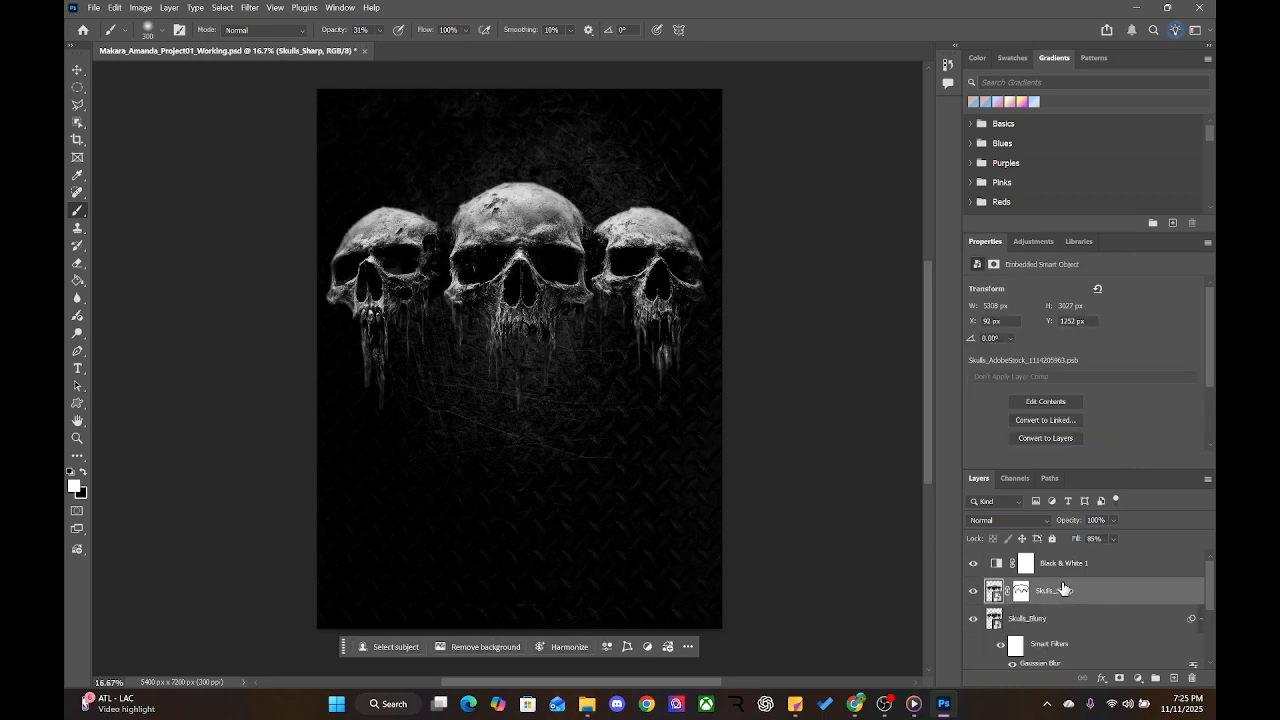
Add a new default Curves adjustment clipped to Skulls_Sharp
click(1033, 242)
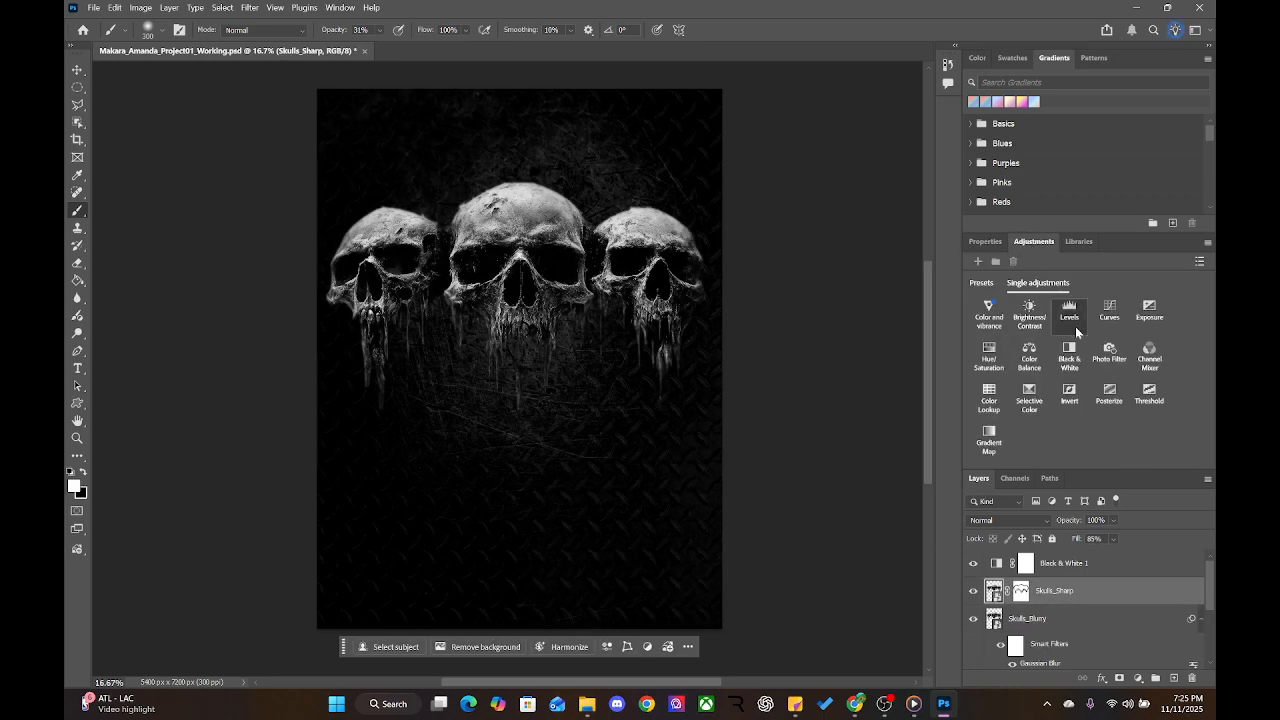
click(1109, 313)
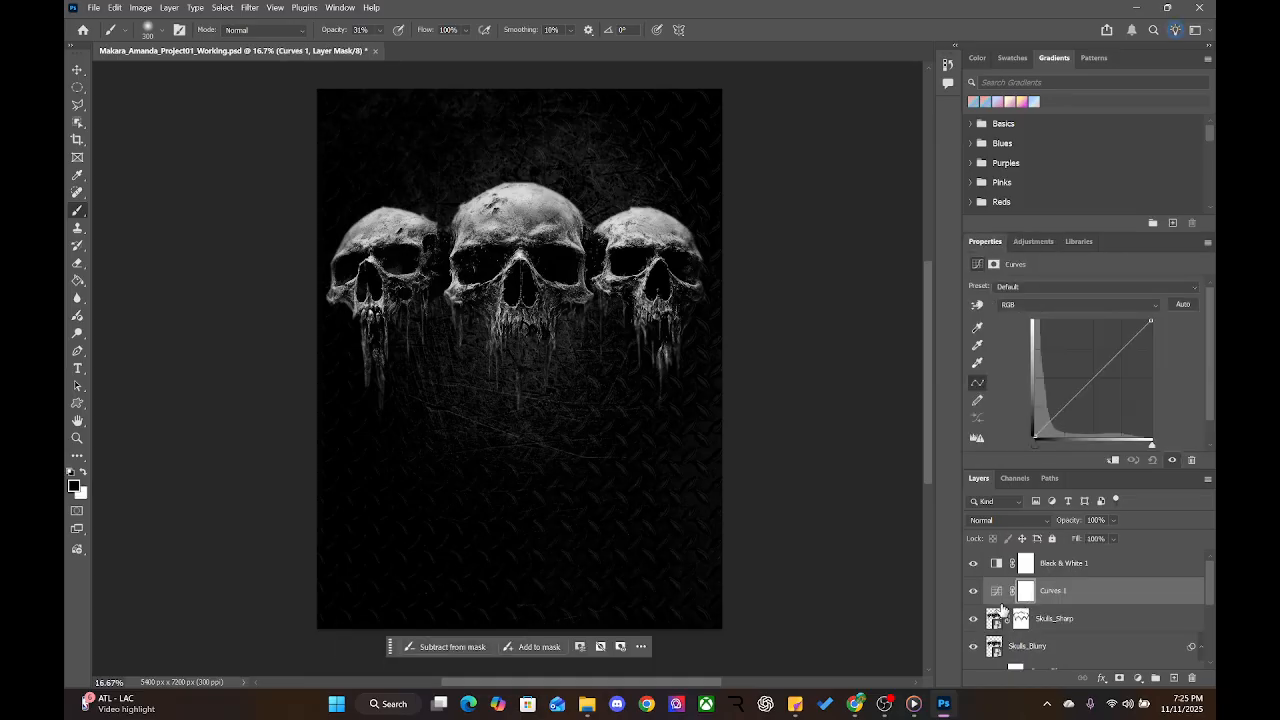
alt+click(1003, 605)
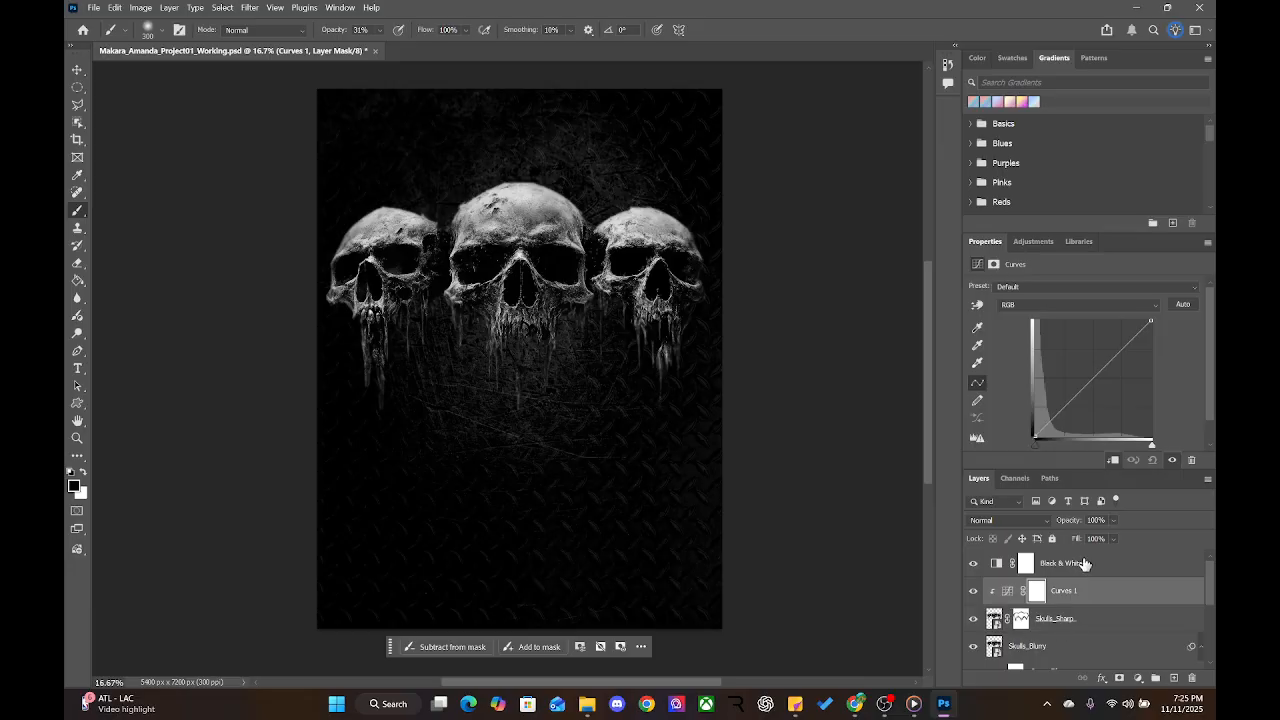
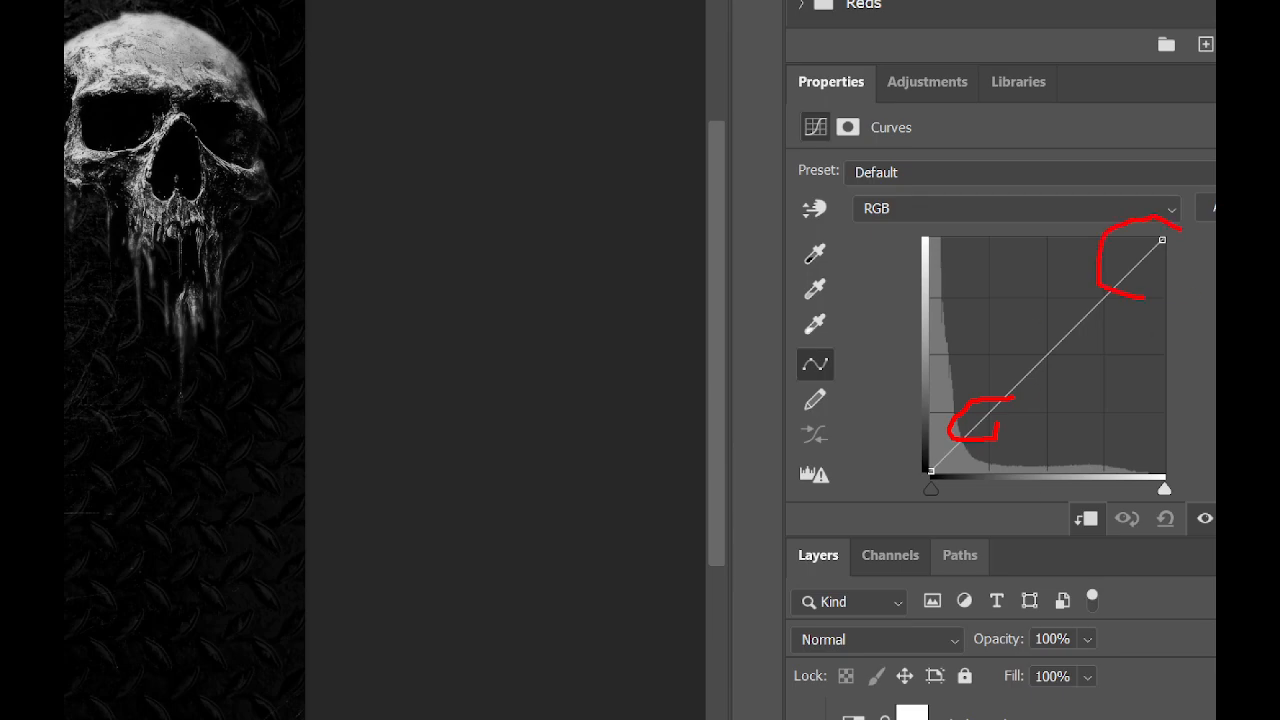
Lower a shadow point and add an upper highlight point on the skulls' Curves 1 curve
drag(1145, 297, 1196, 236)
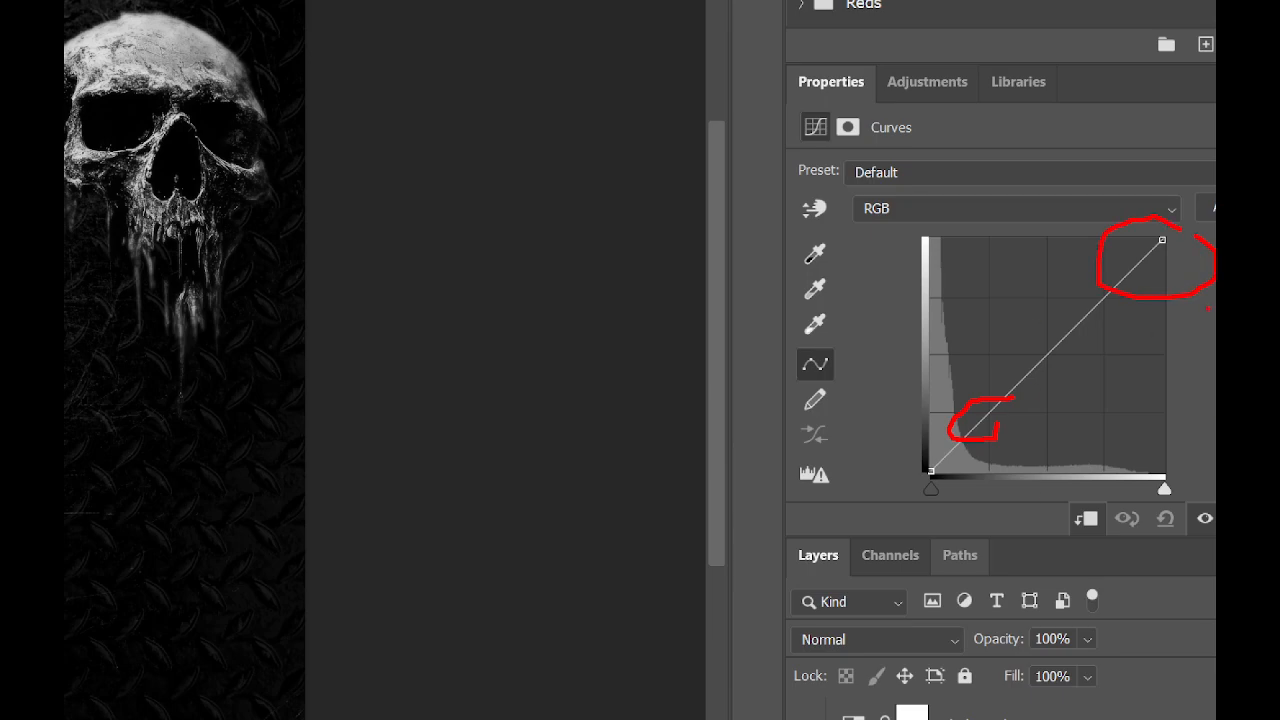
drag(1190, 280, 1110, 193)
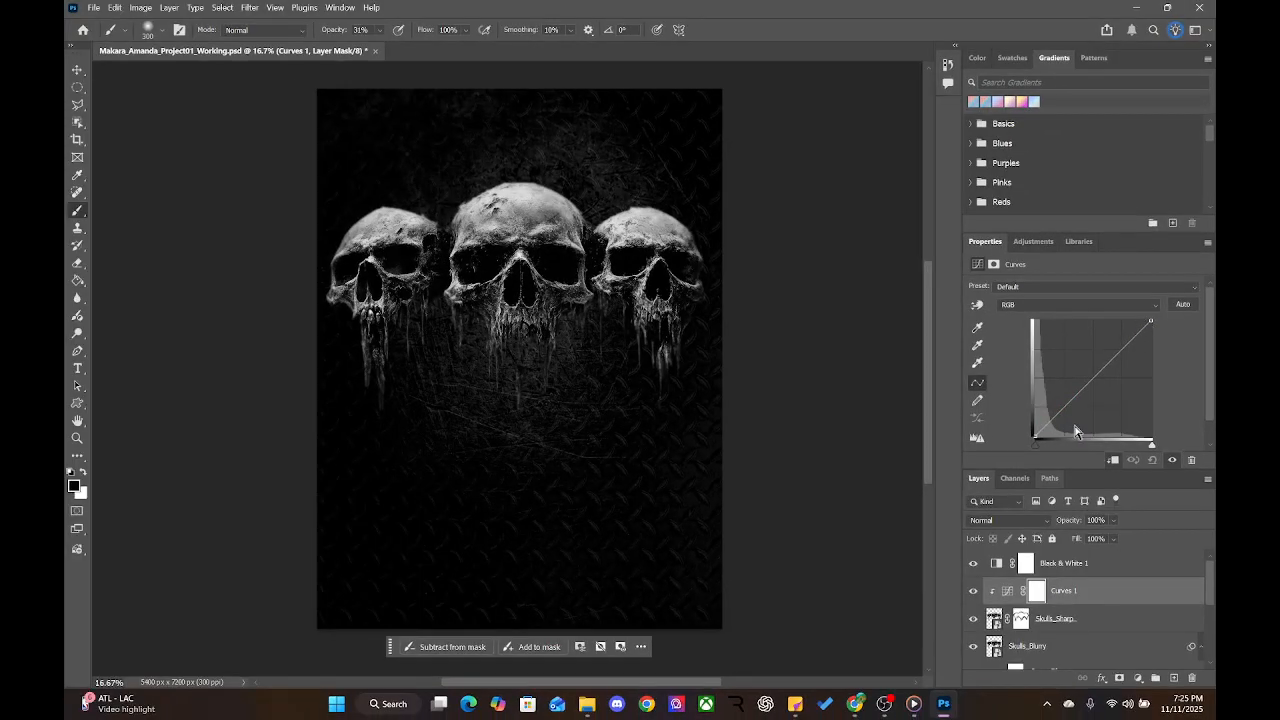
click(1067, 404)
drag(1067, 404, 1067, 418)
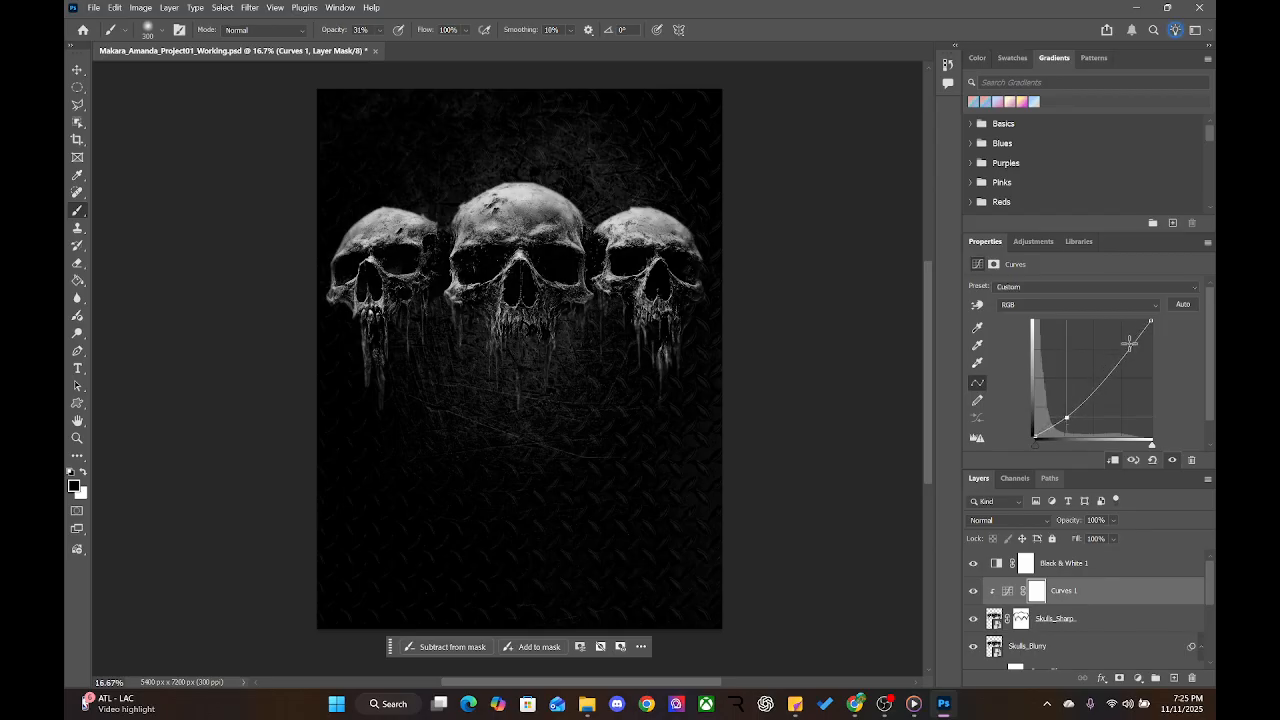
mouse_move(1133, 344)
mouse_down()
mouse_move(1144, 356)
mouse_move(1127, 330)
mouse_move(1140, 342)
mouse_up()
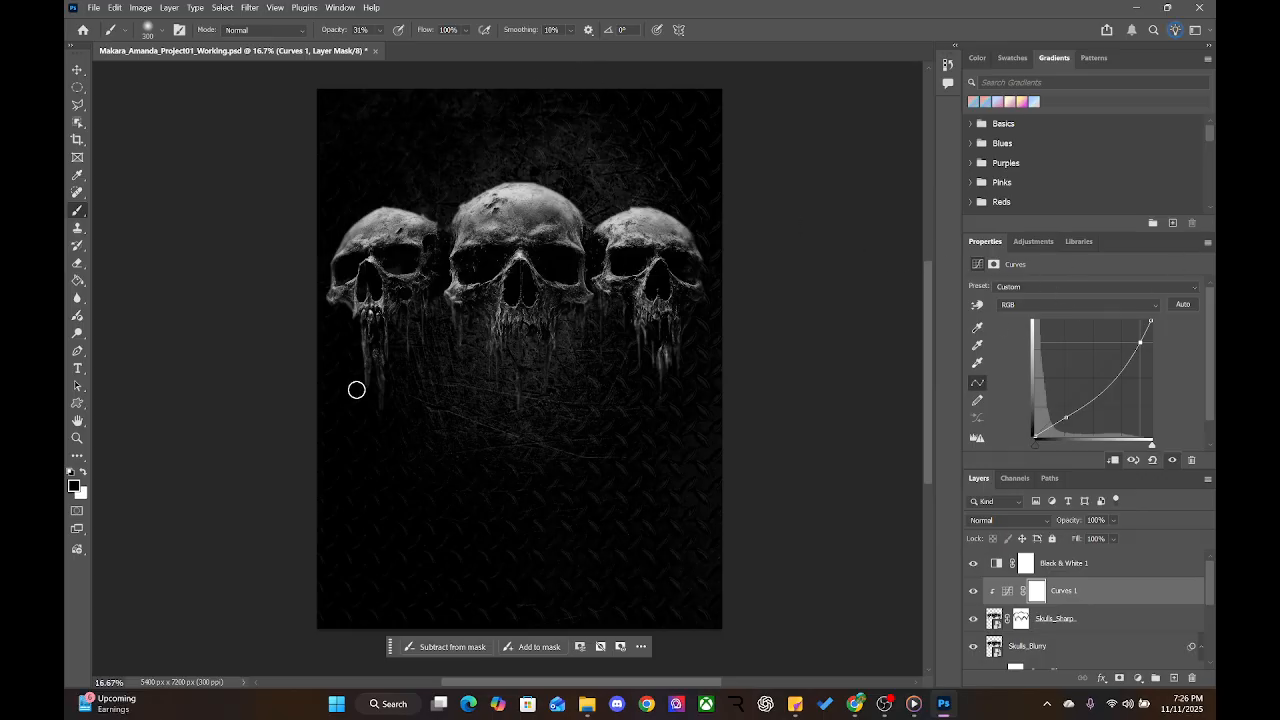
drag(1215, 590, 1214, 665)
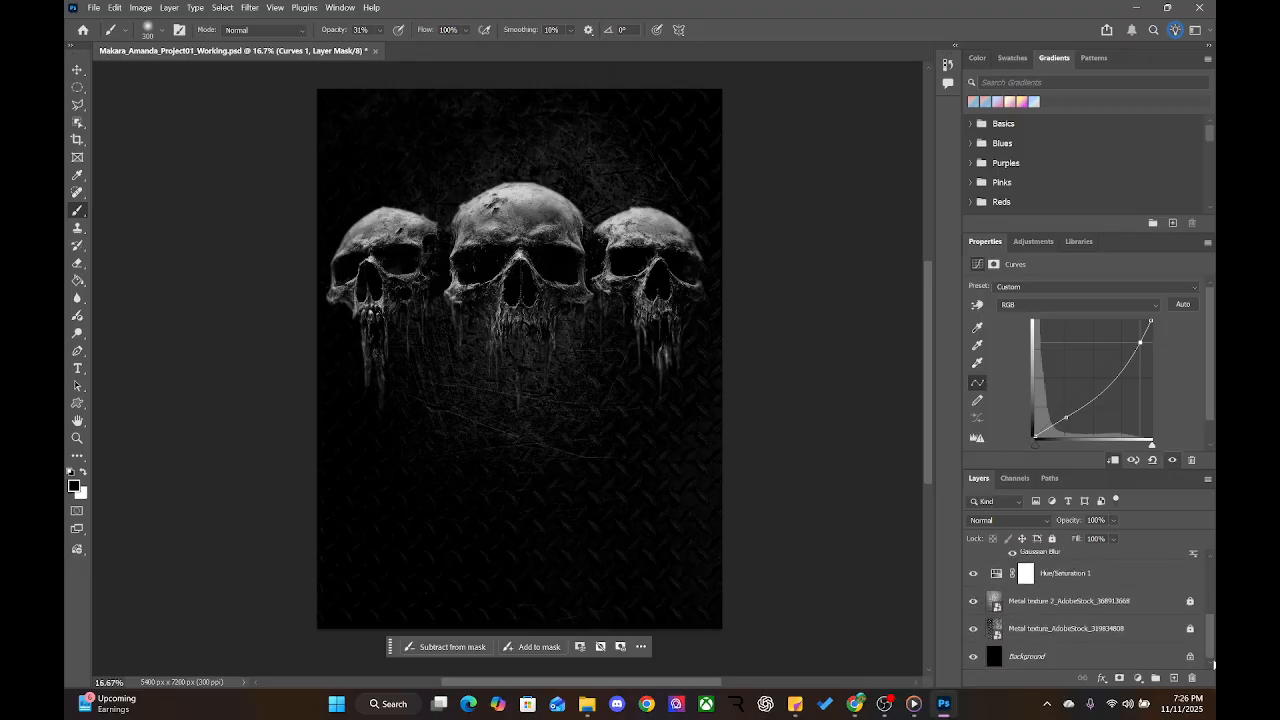
Compare the poster with and without the diamond-plate metal texture, leaving it hidden
click(971, 630)
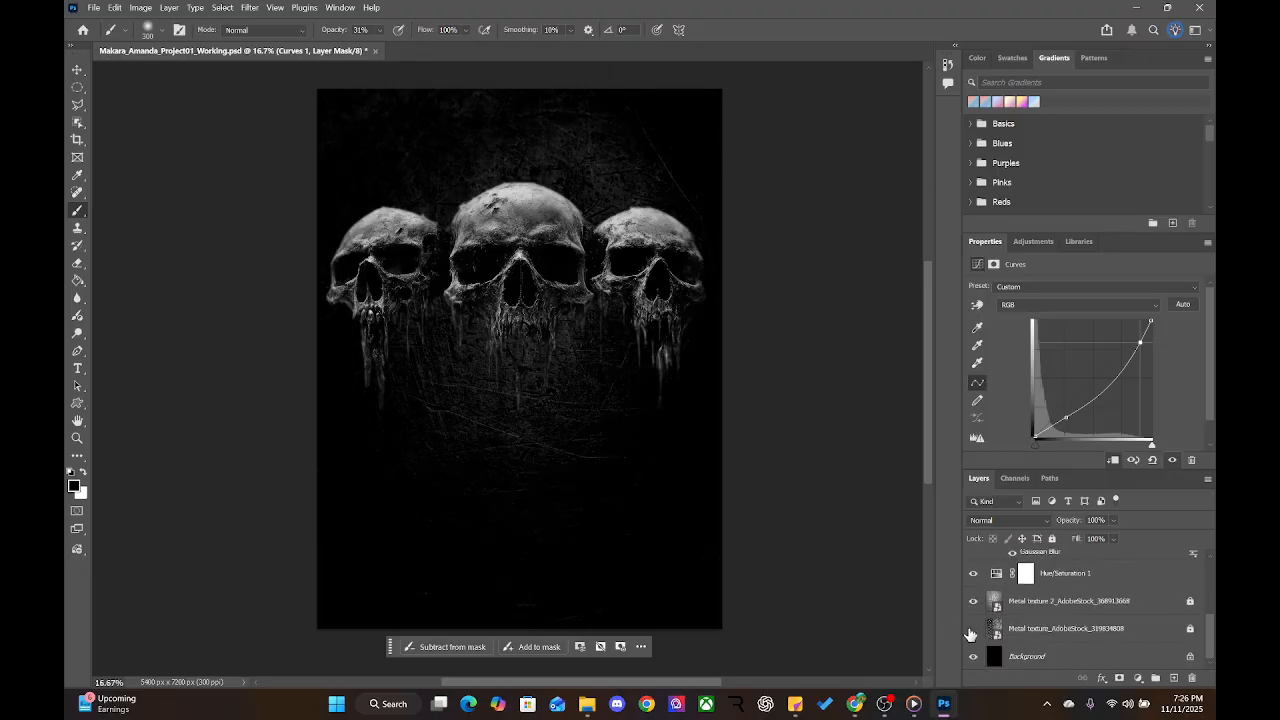
click(971, 629)
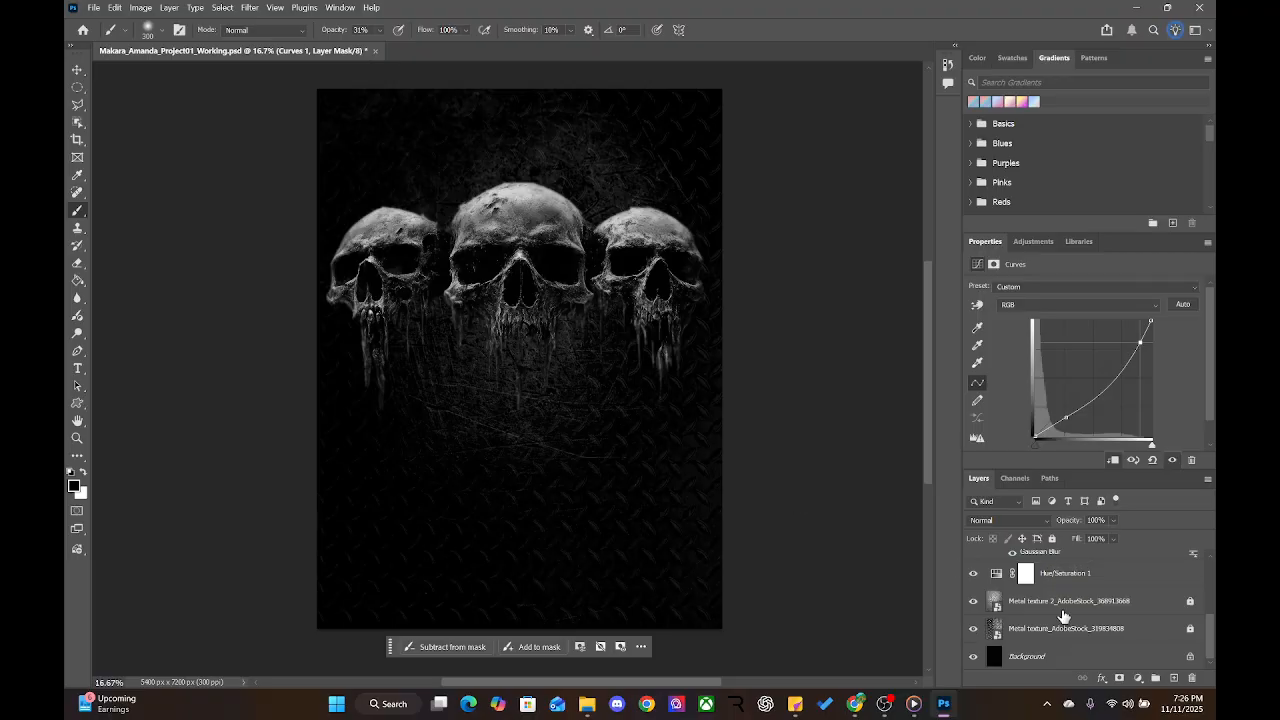
click(1038, 634)
click(972, 631)
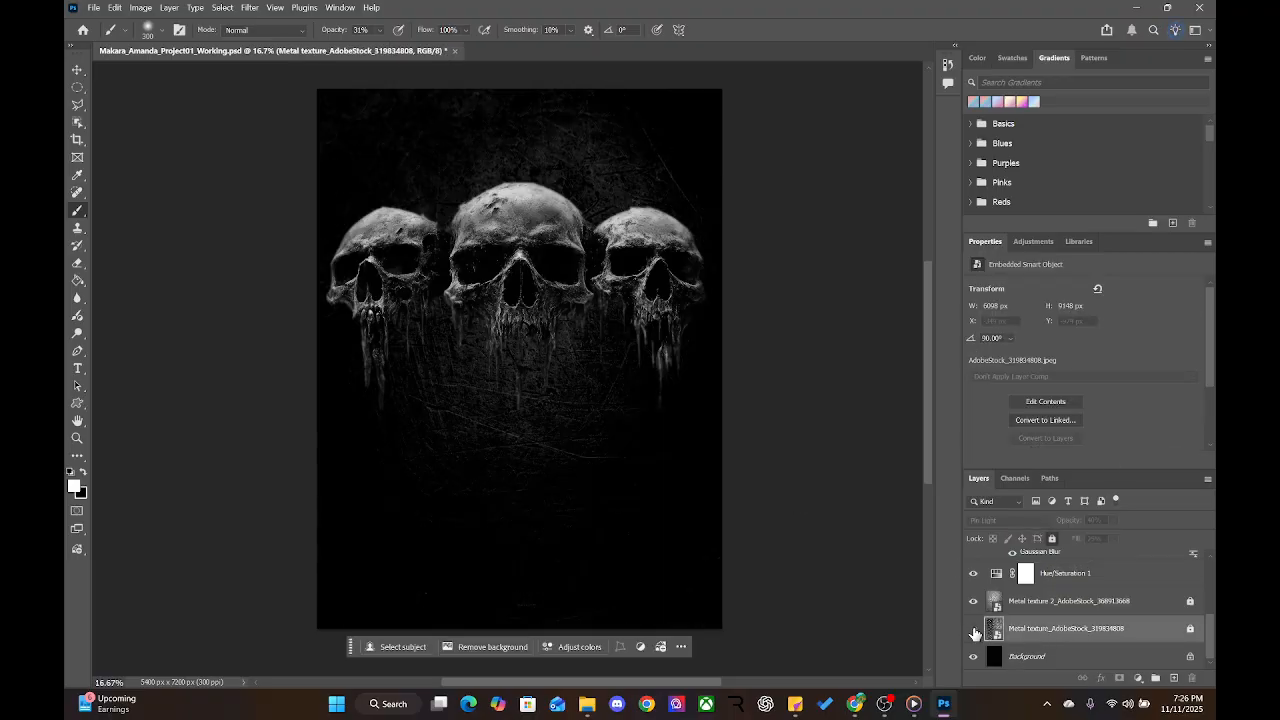
click(973, 631)
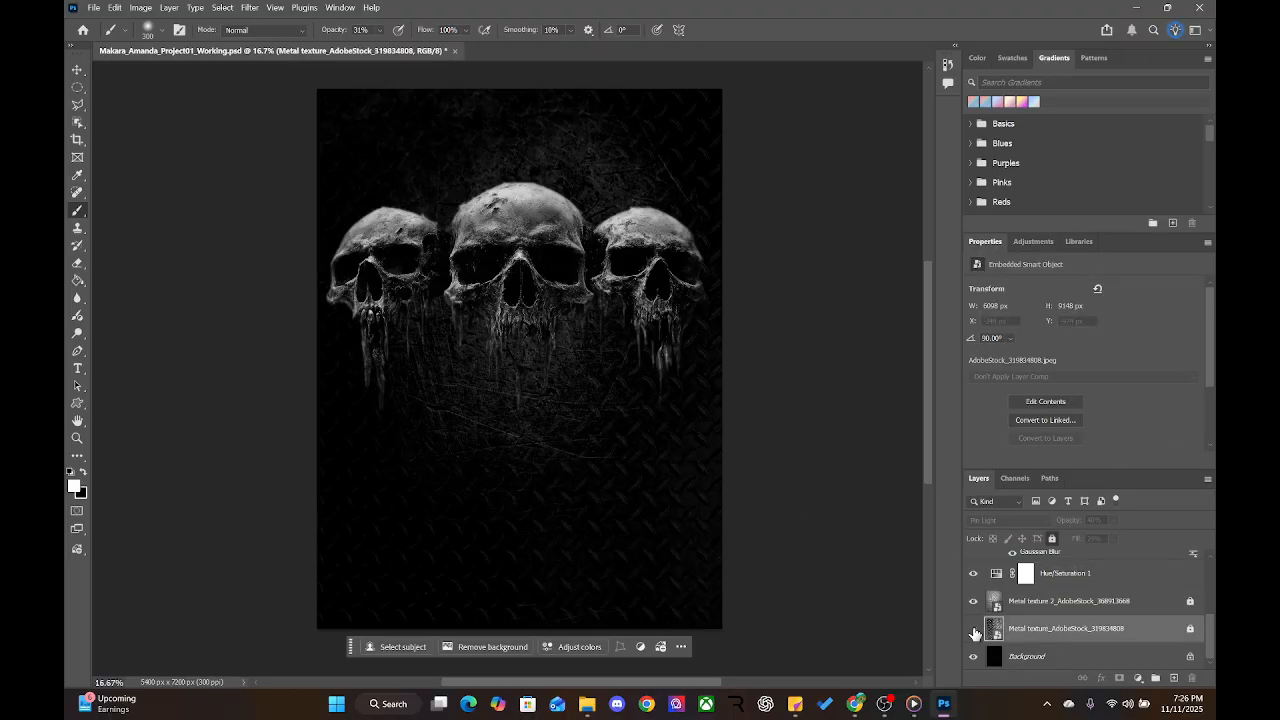
click(973, 631)
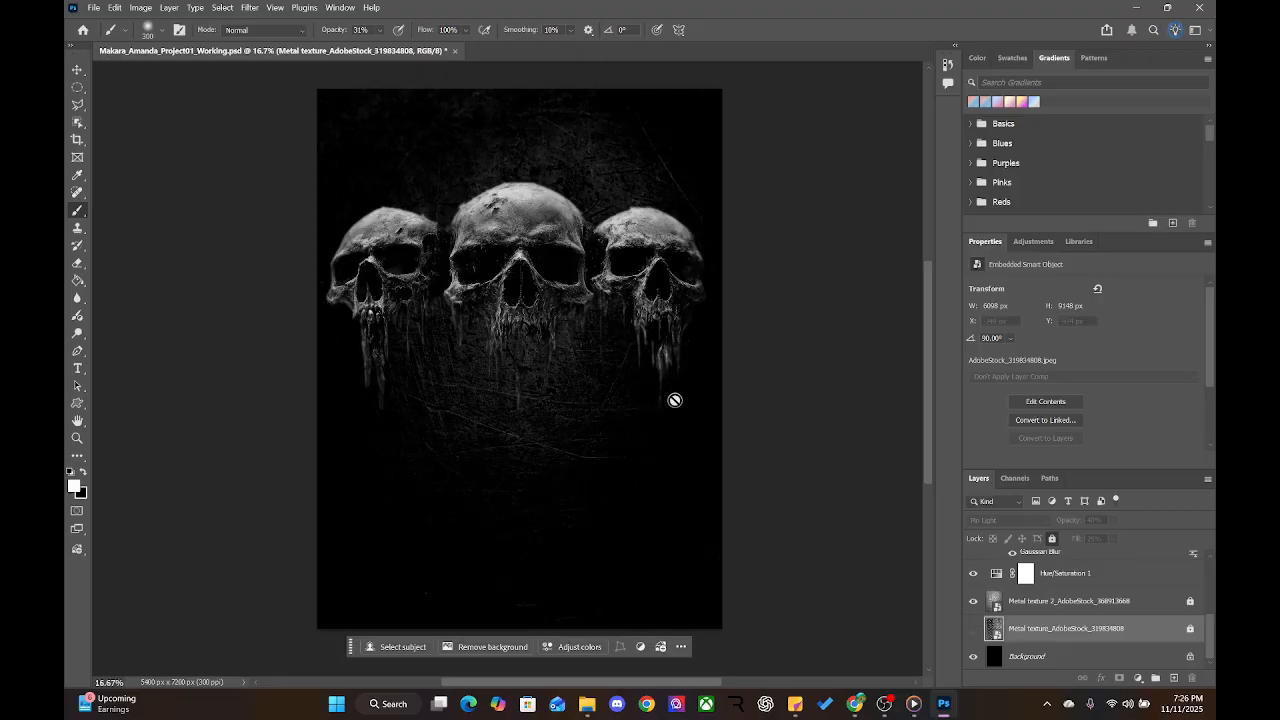
Move the Skulls_Sharp layer down the poster to Y 3600 px
click(77, 71)
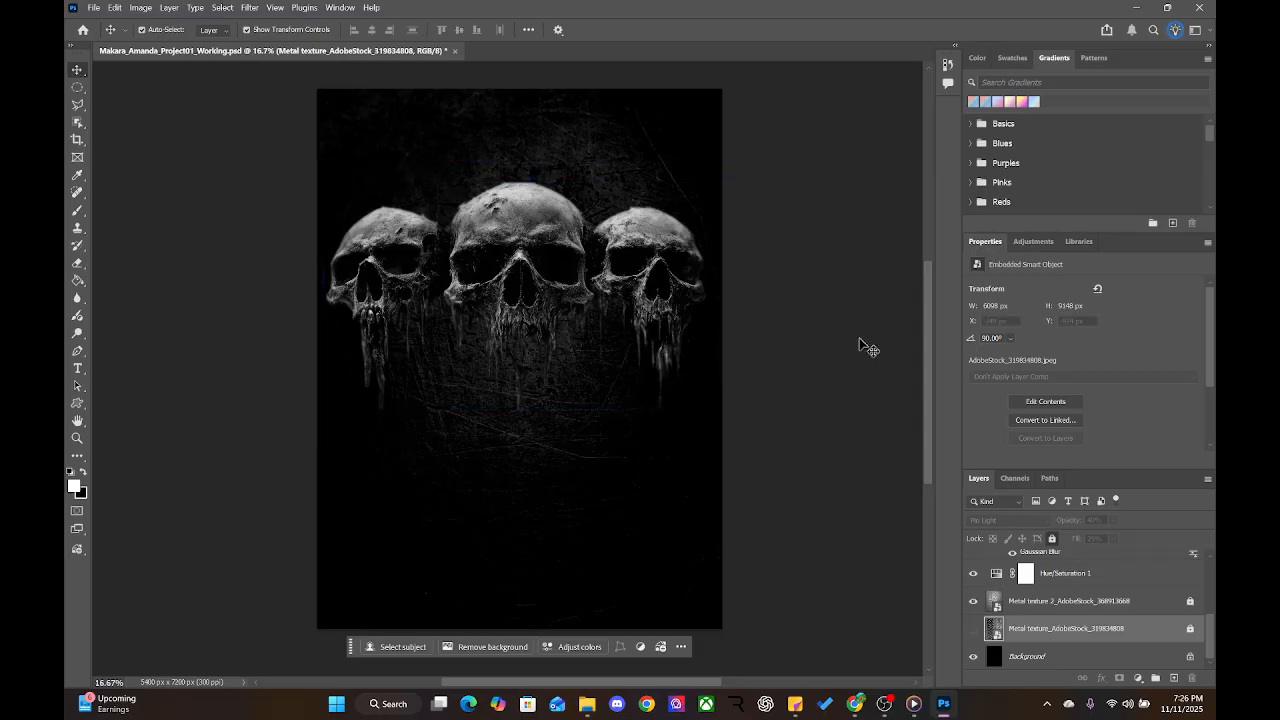
mouse_move(838, 374)
mouse_down()
mouse_move(866, 474)
mouse_move(851, 363)
mouse_up()
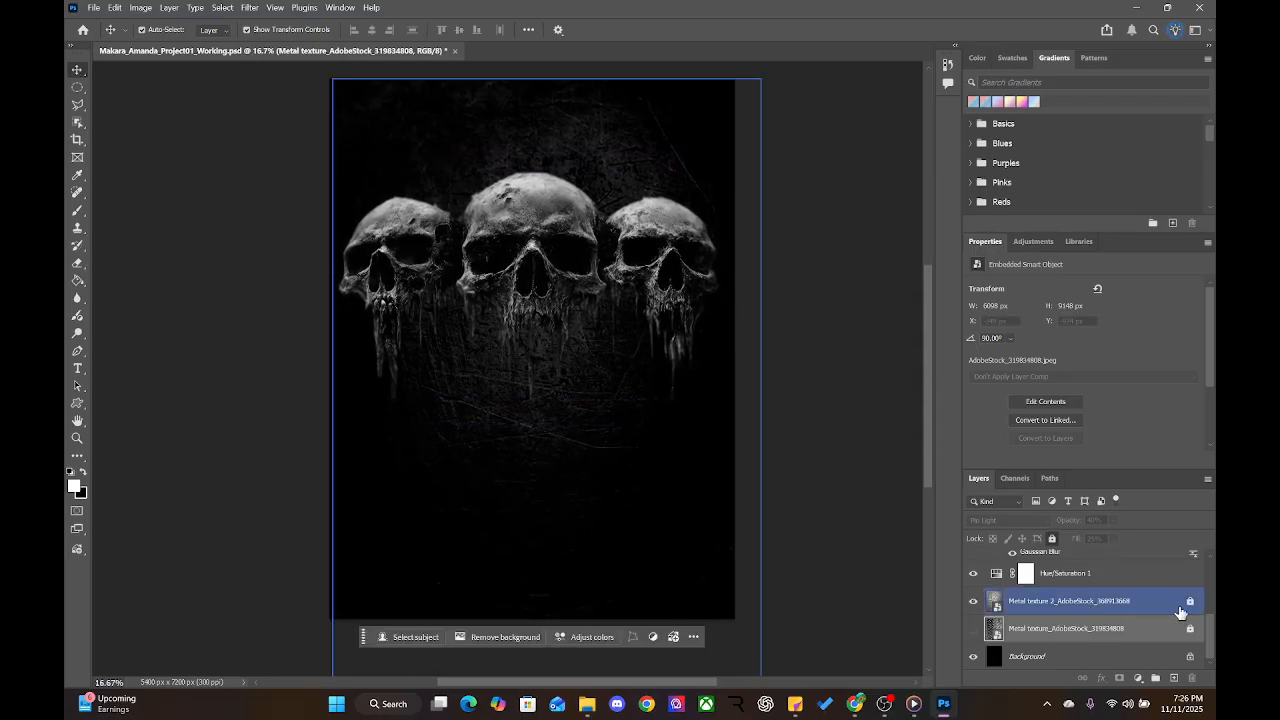
drag(1209, 634, 1205, 584)
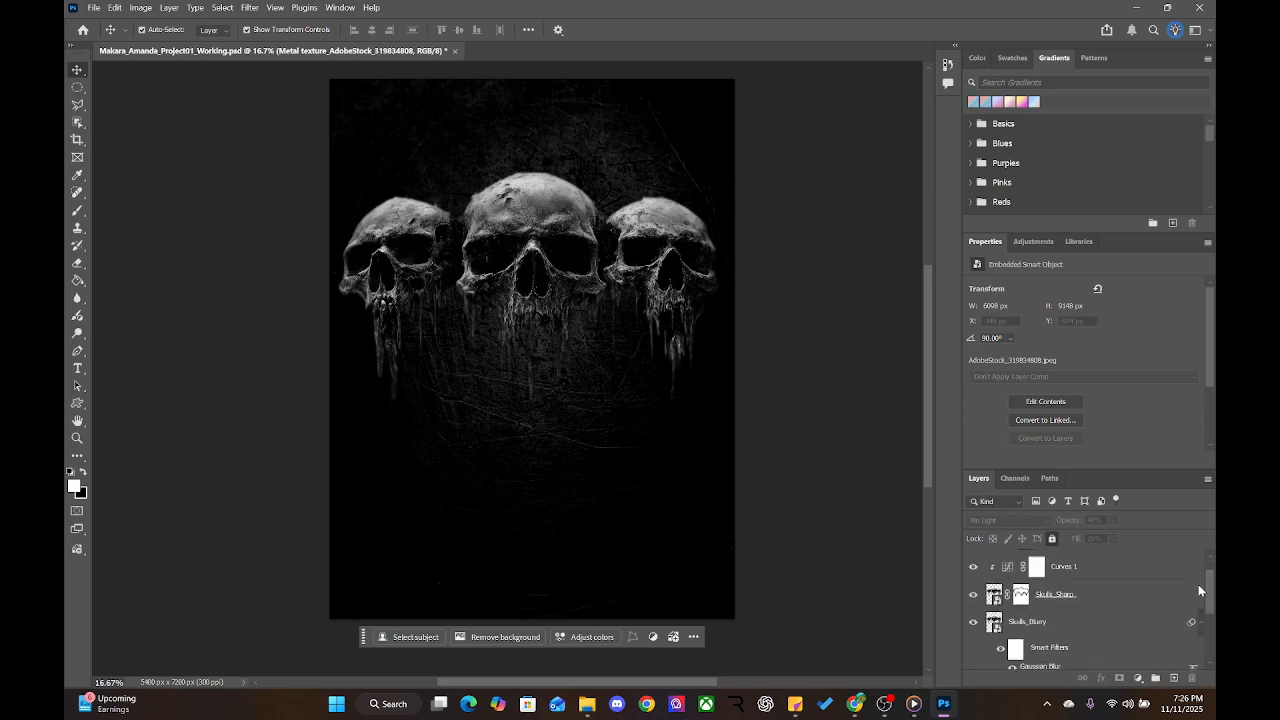
drag(594, 258, 571, 427)
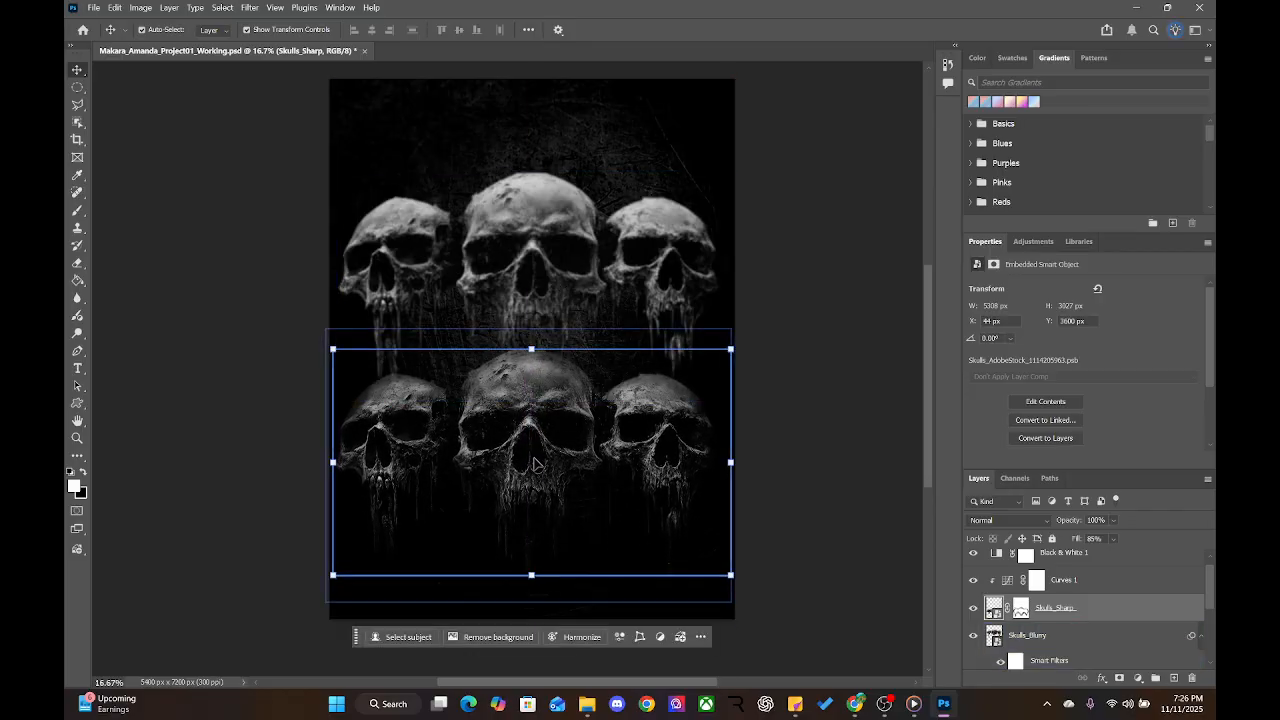
Undo the sharp skulls' move and deselect the layer
key(ctrl+z)
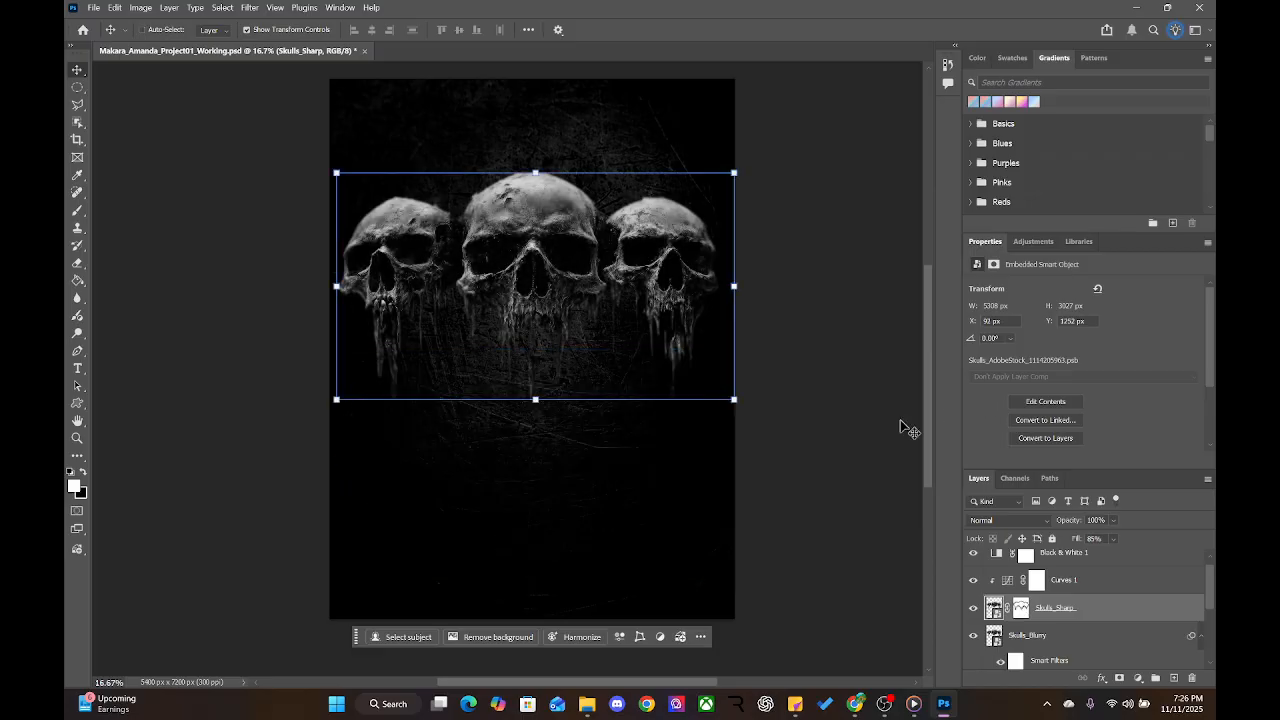
click(895, 429)
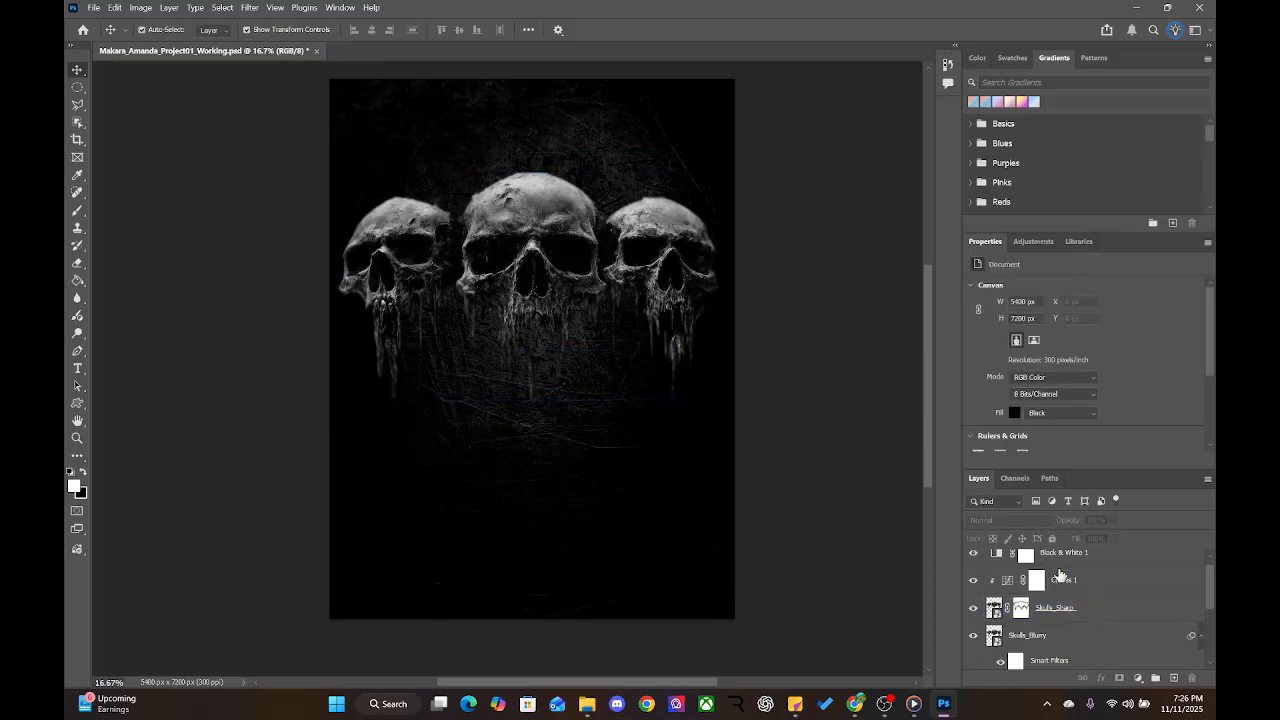
scroll(1114, 619, down, 1)
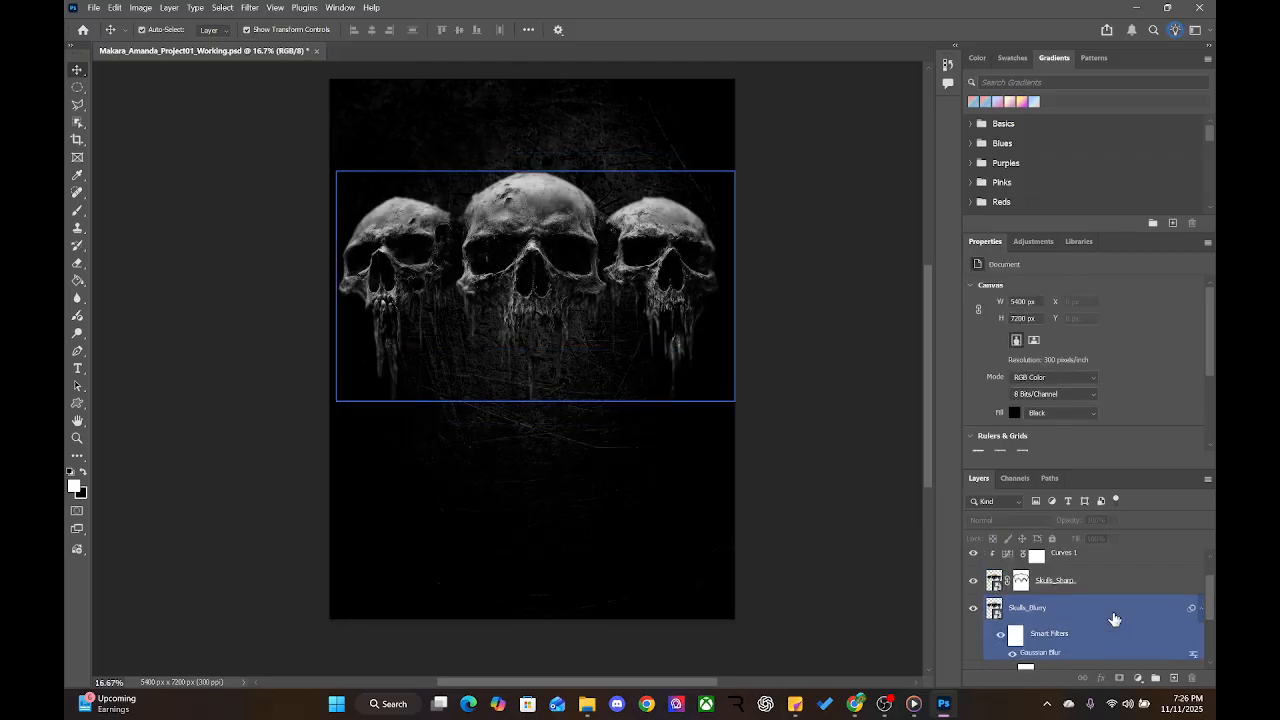
Link Skulls_Sharp with Skulls_Blurry and reposition the linked pair on the canvas
click(1112, 589)
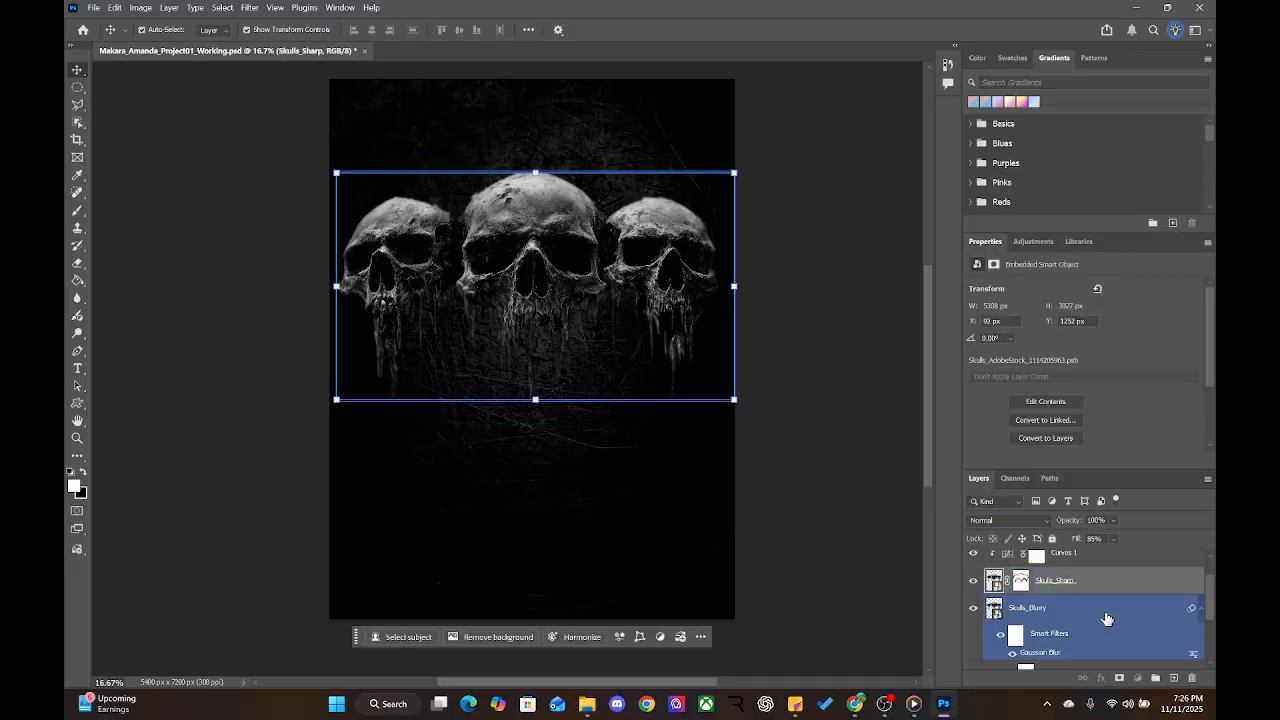
shift+click(1106, 614)
right_click(1105, 613)
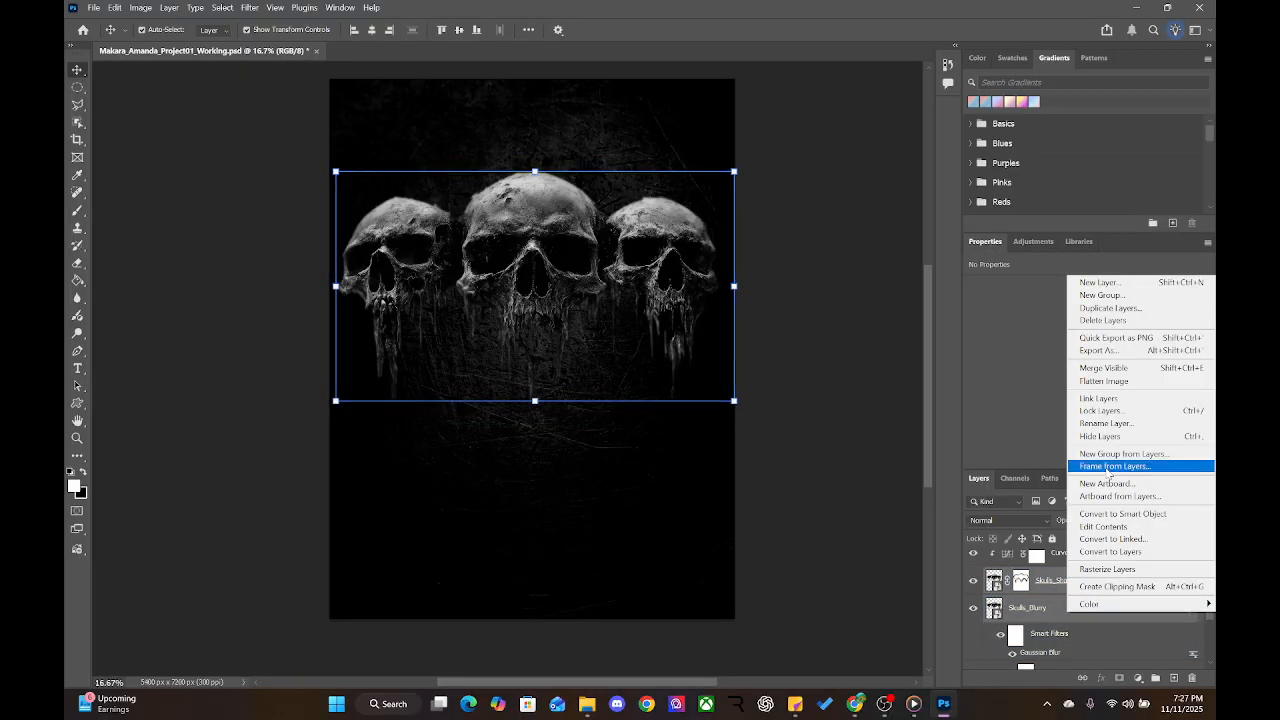
click(1100, 398)
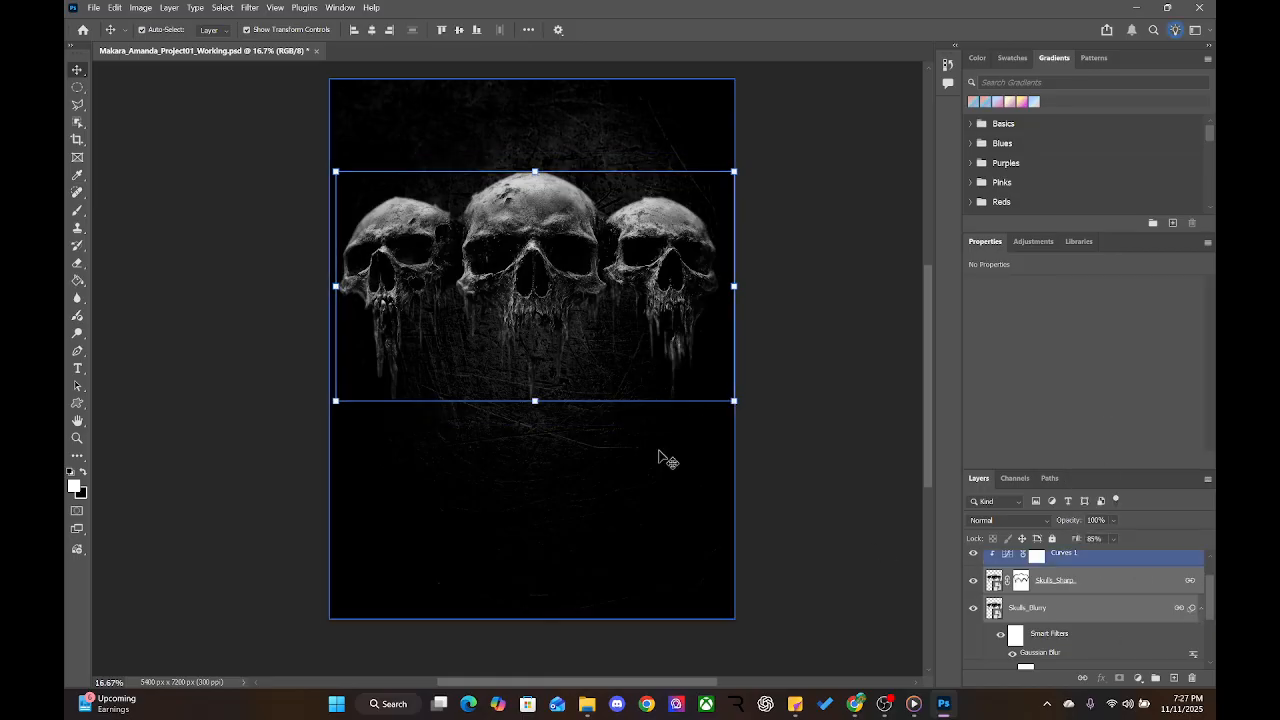
drag(530, 280, 530, 245)
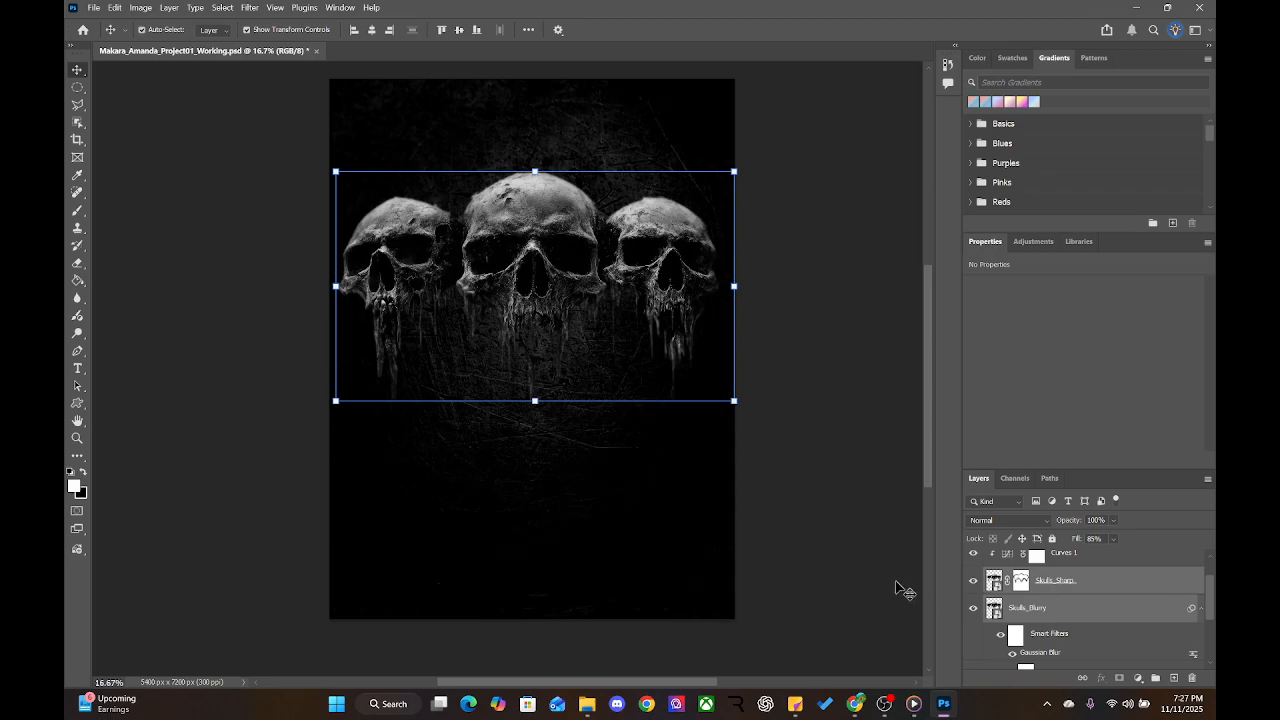
Save the poster and inspect the Hue/Saturation, Black & White, Curves and skull layers
scroll(1060, 610, down, 3)
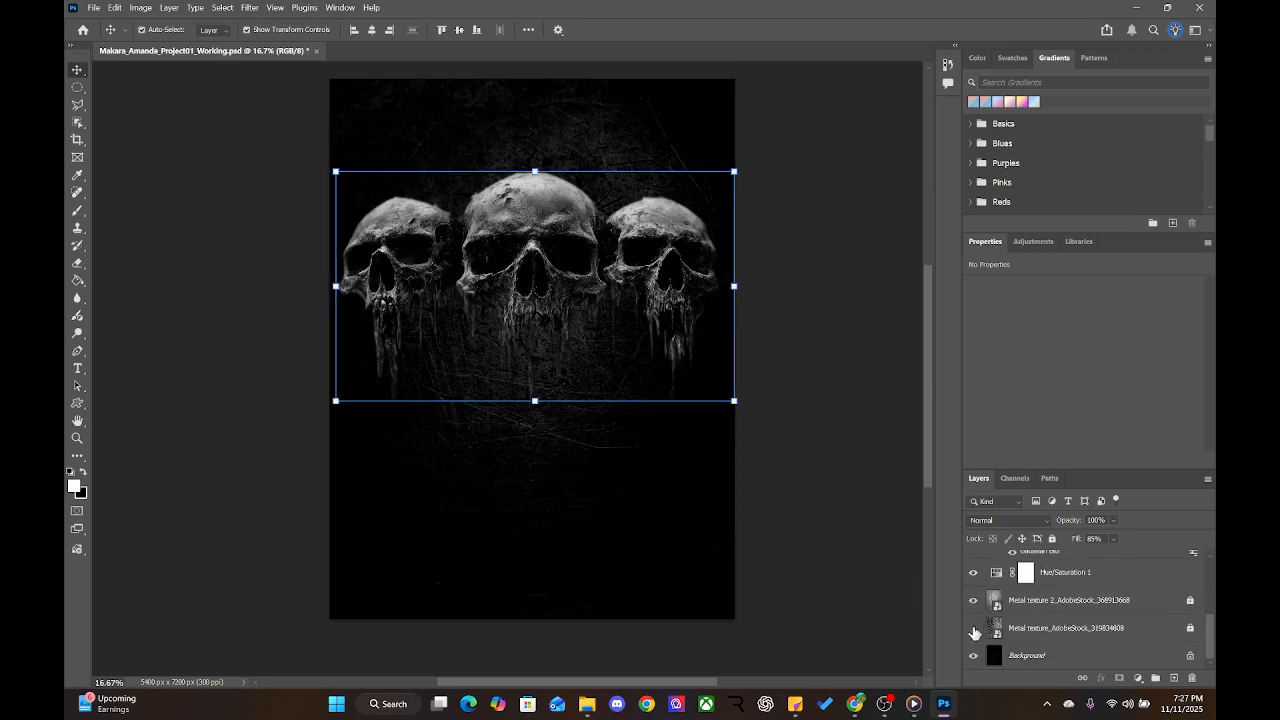
click(1120, 580)
key(ctrl+s)
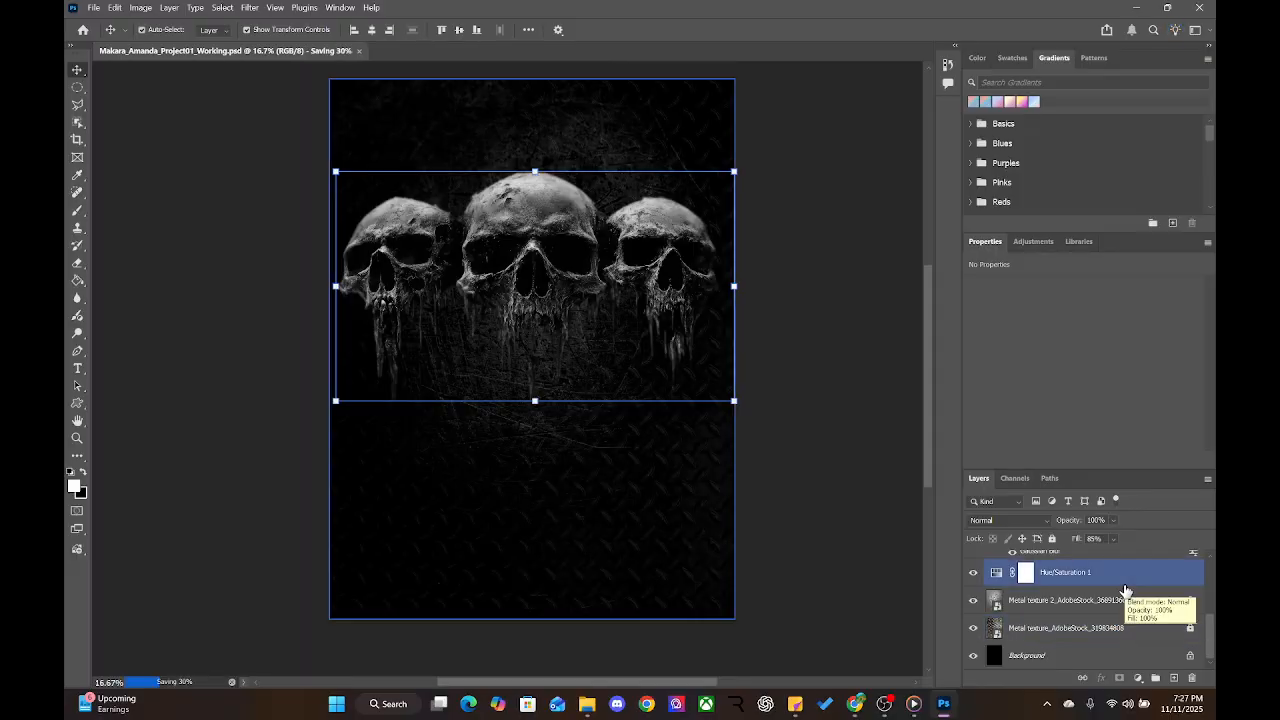
scroll(1120, 590, up, 3)
click(1062, 575)
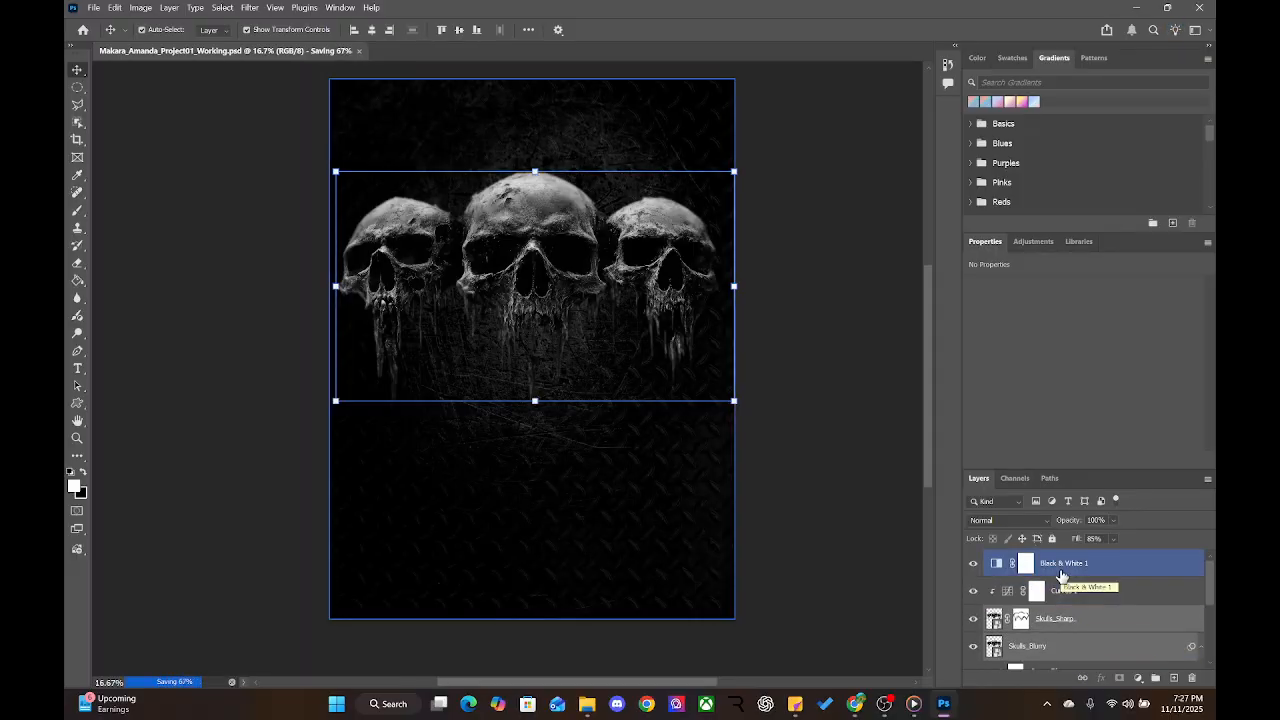
scroll(1120, 621, down, 3)
scroll(1121, 624, up, 1)
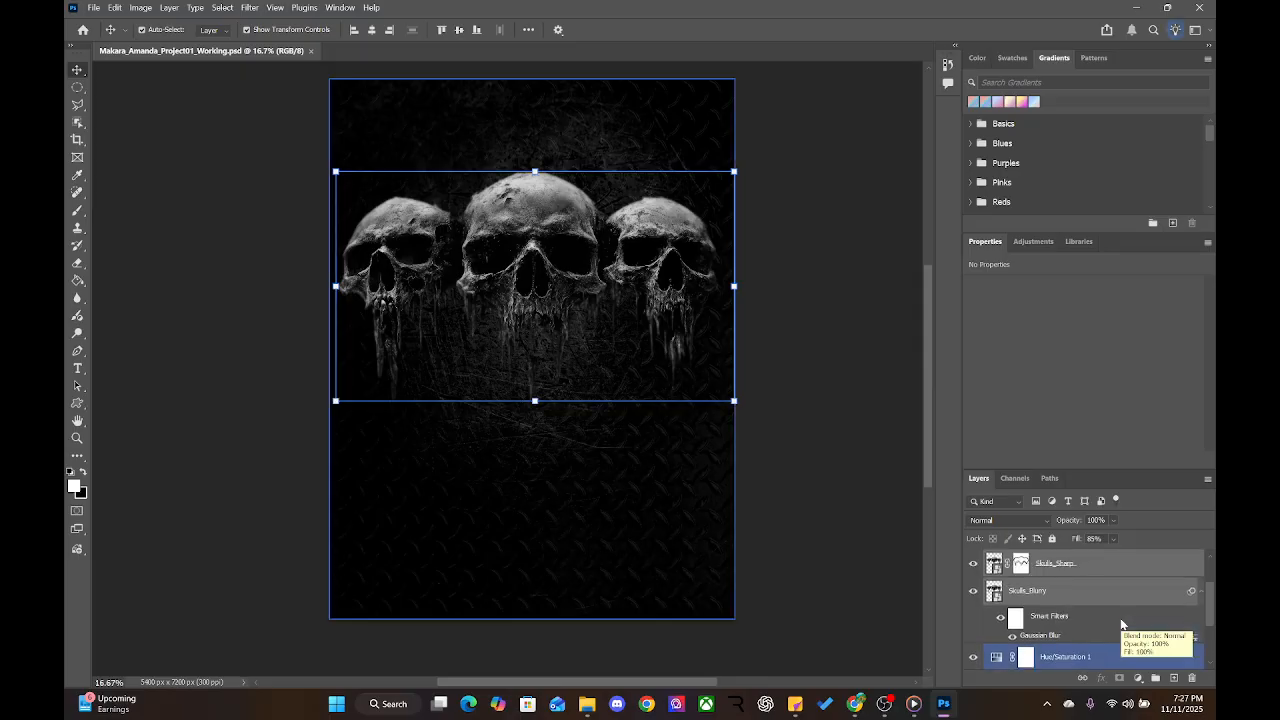
scroll(1121, 624, up, 1)
click(1120, 570)
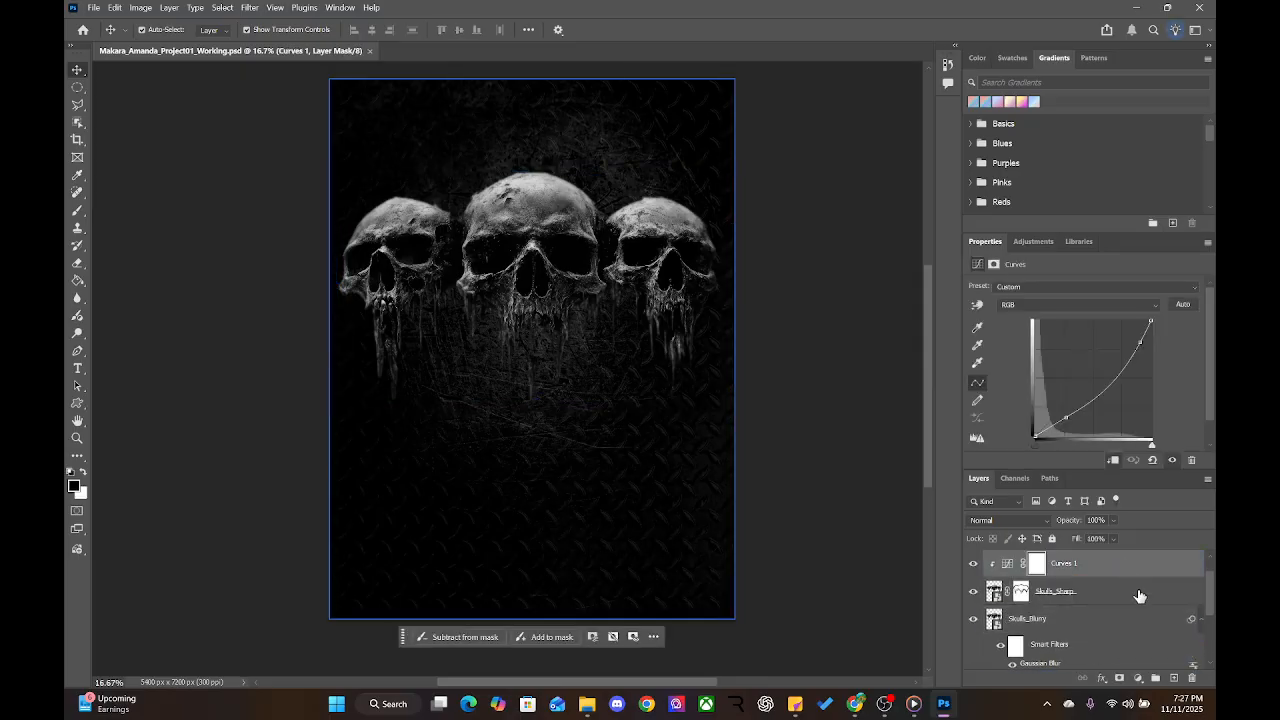
click(1086, 596)
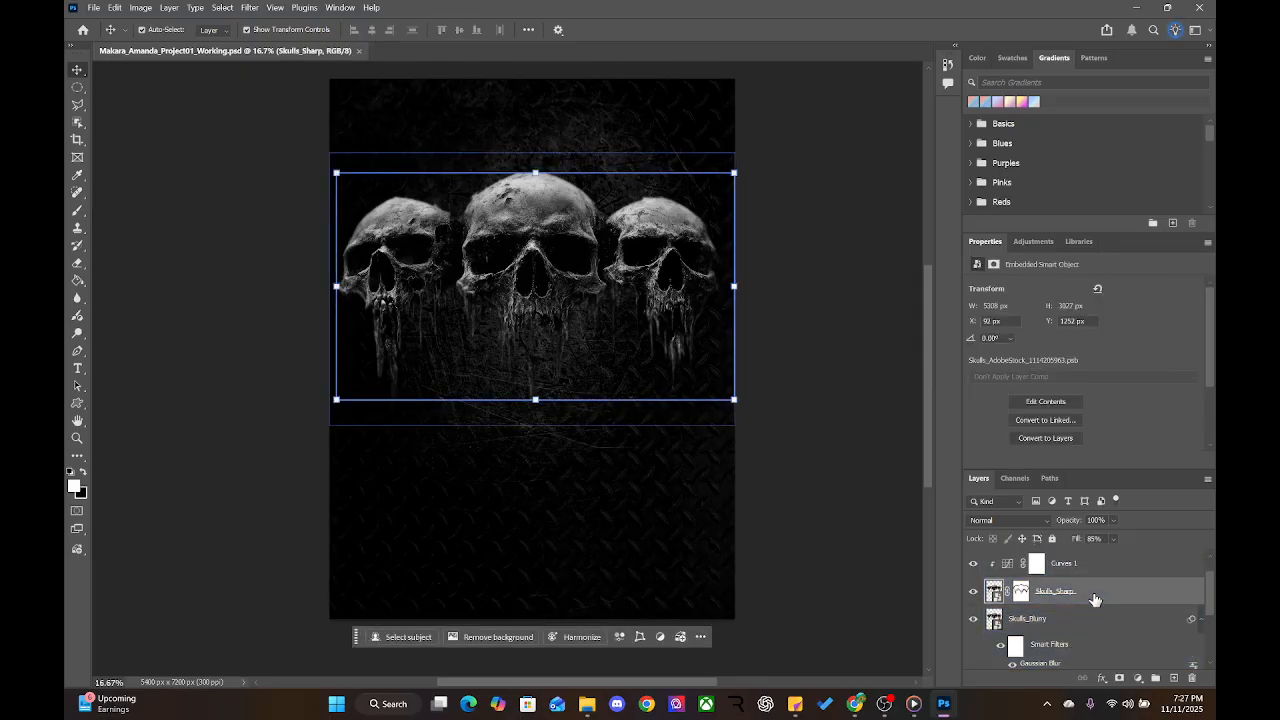
click(1101, 623)
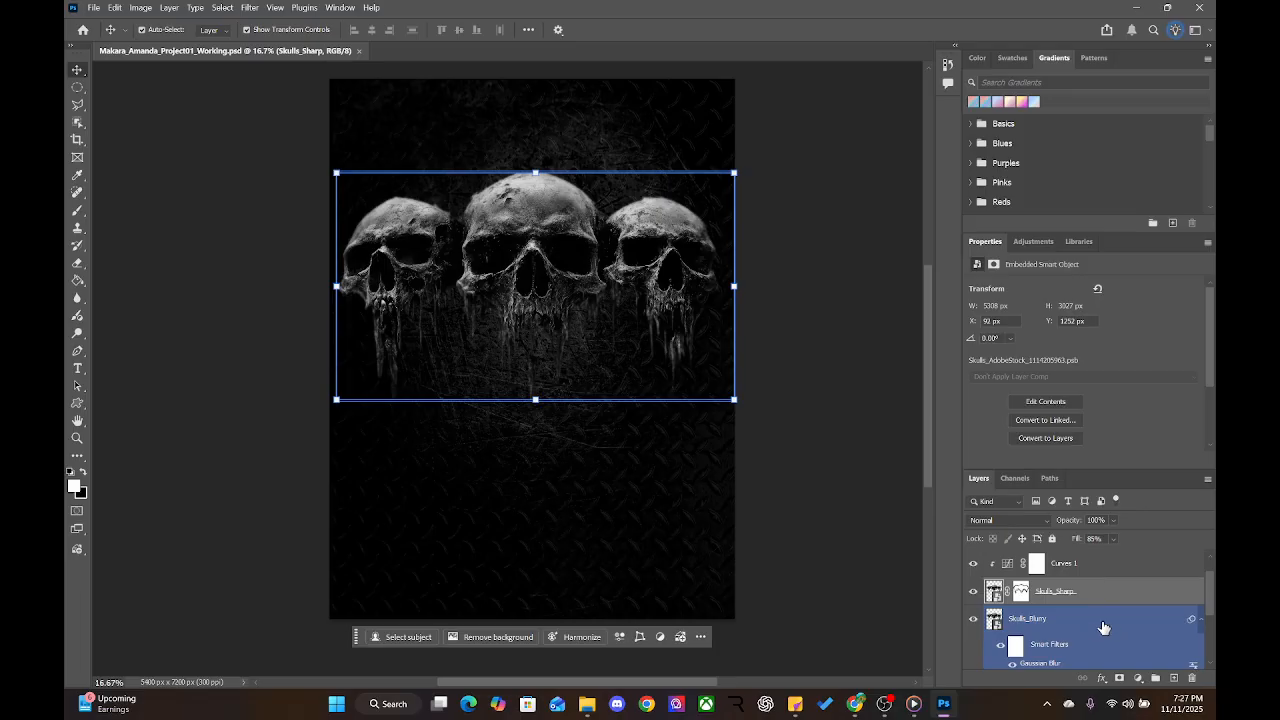
shift+click(1104, 627)
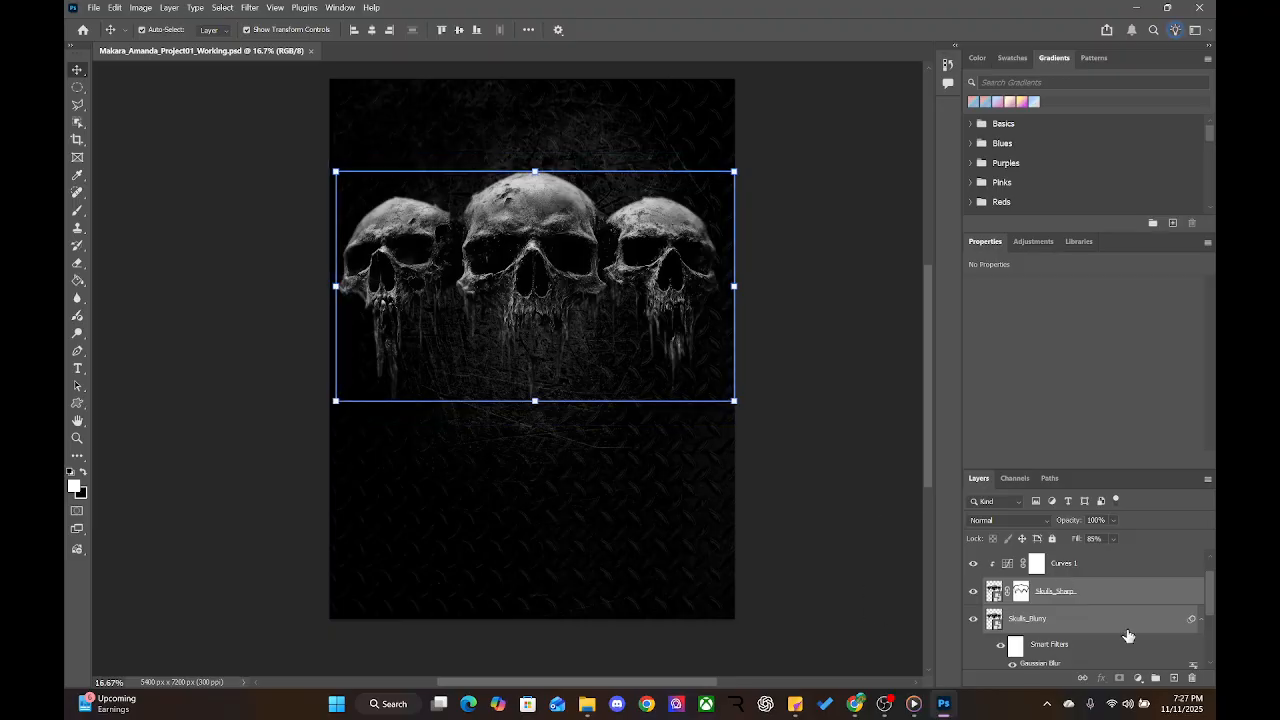
scroll(1120, 625, down, 2)
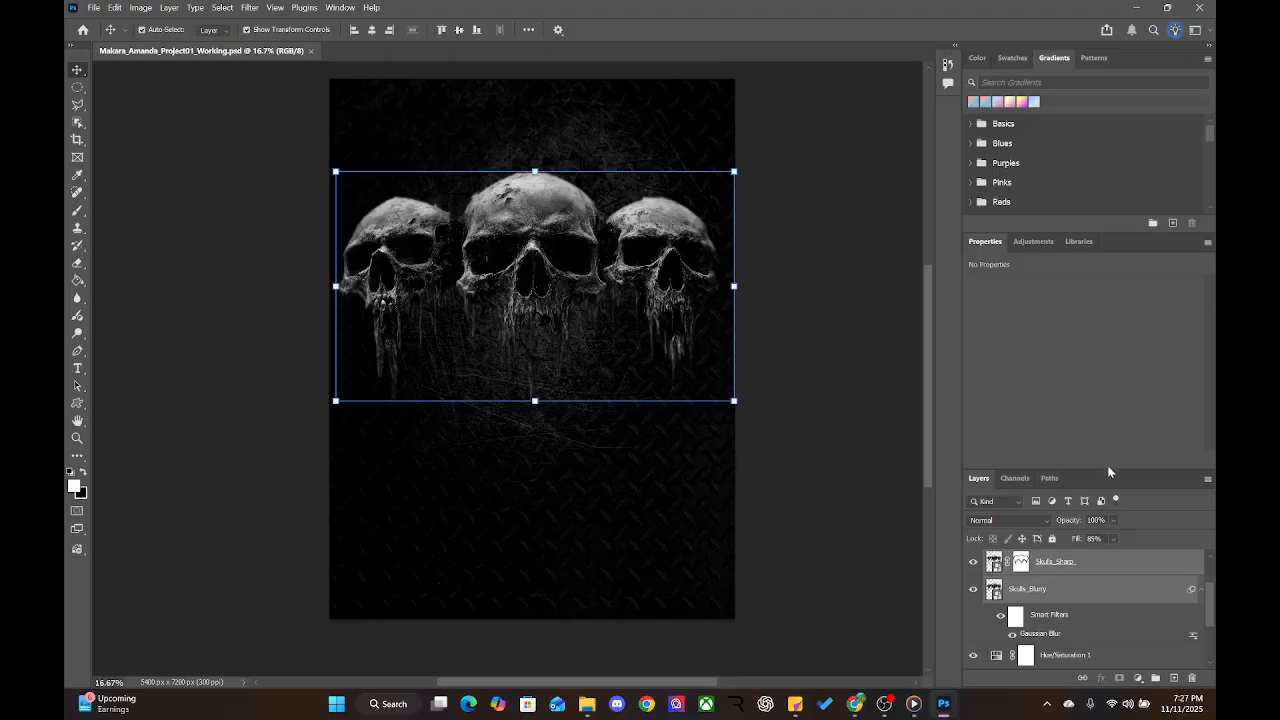
Enlarge the Layers panel, select layers down to Metal texture 2, and fit the poster on screen
drag(1108, 470, 1102, 326)
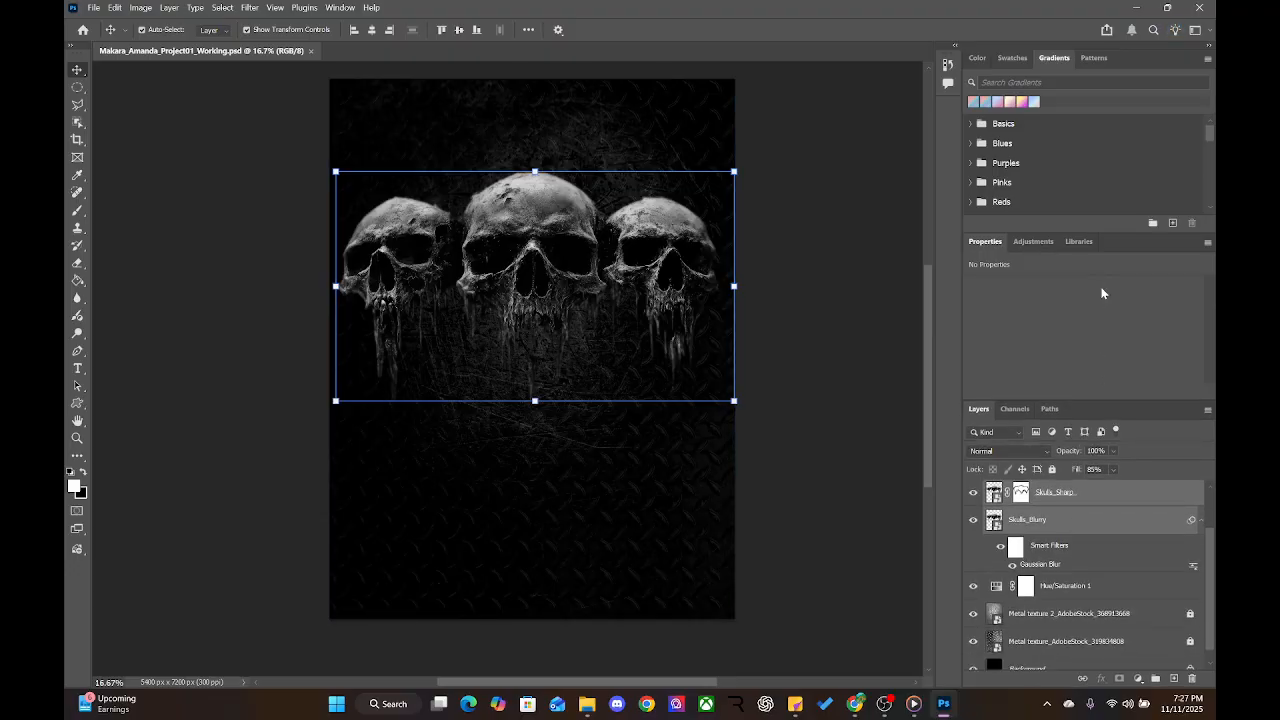
click(1068, 494)
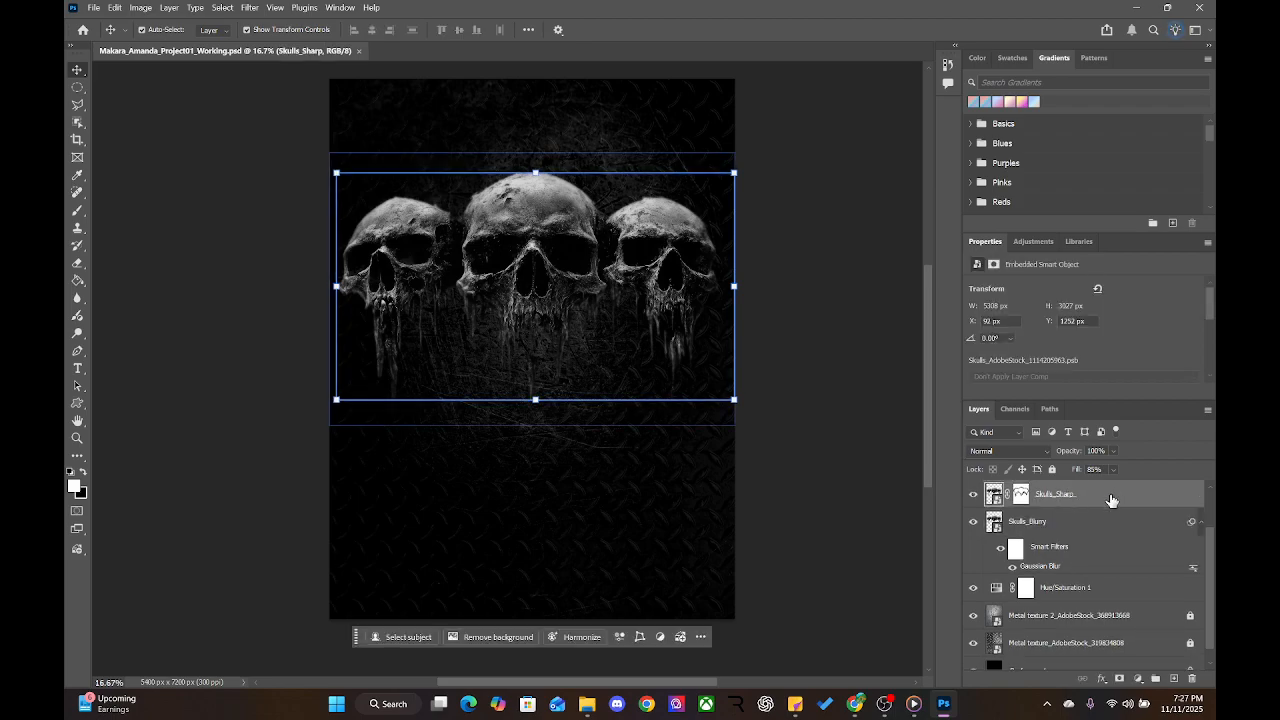
shift+click(1060, 643)
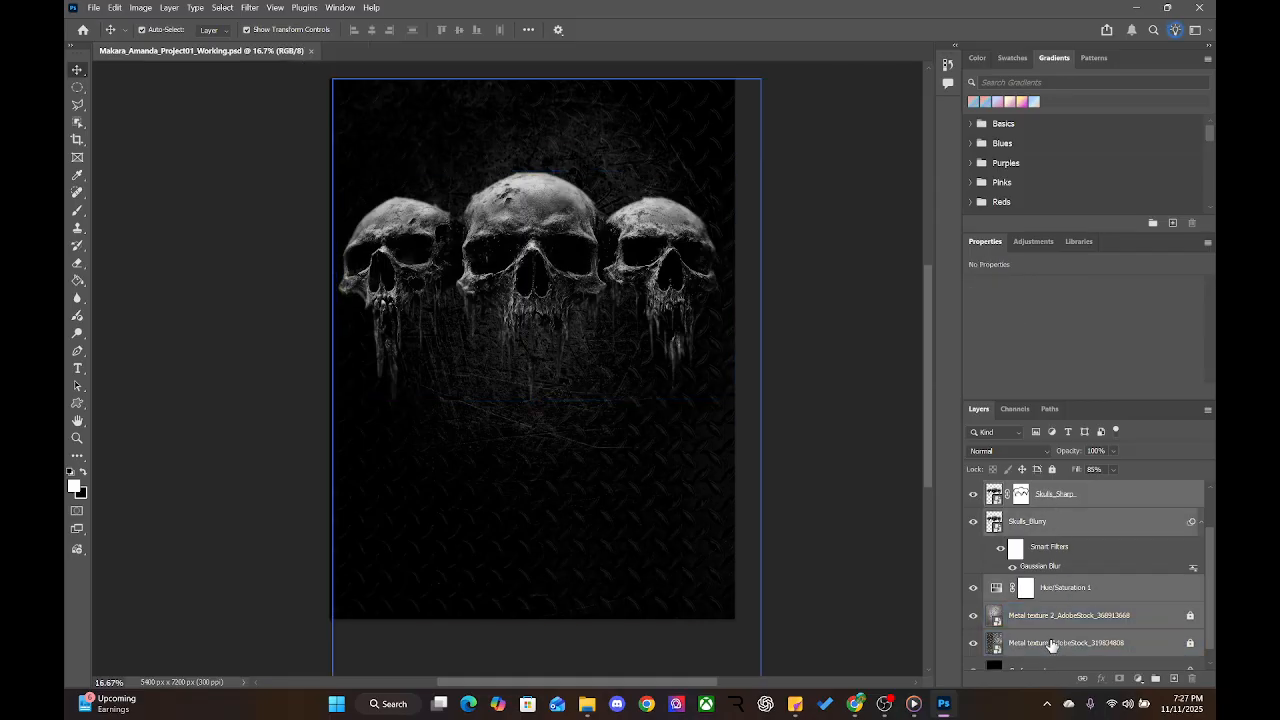
click(1120, 590)
click(1116, 498)
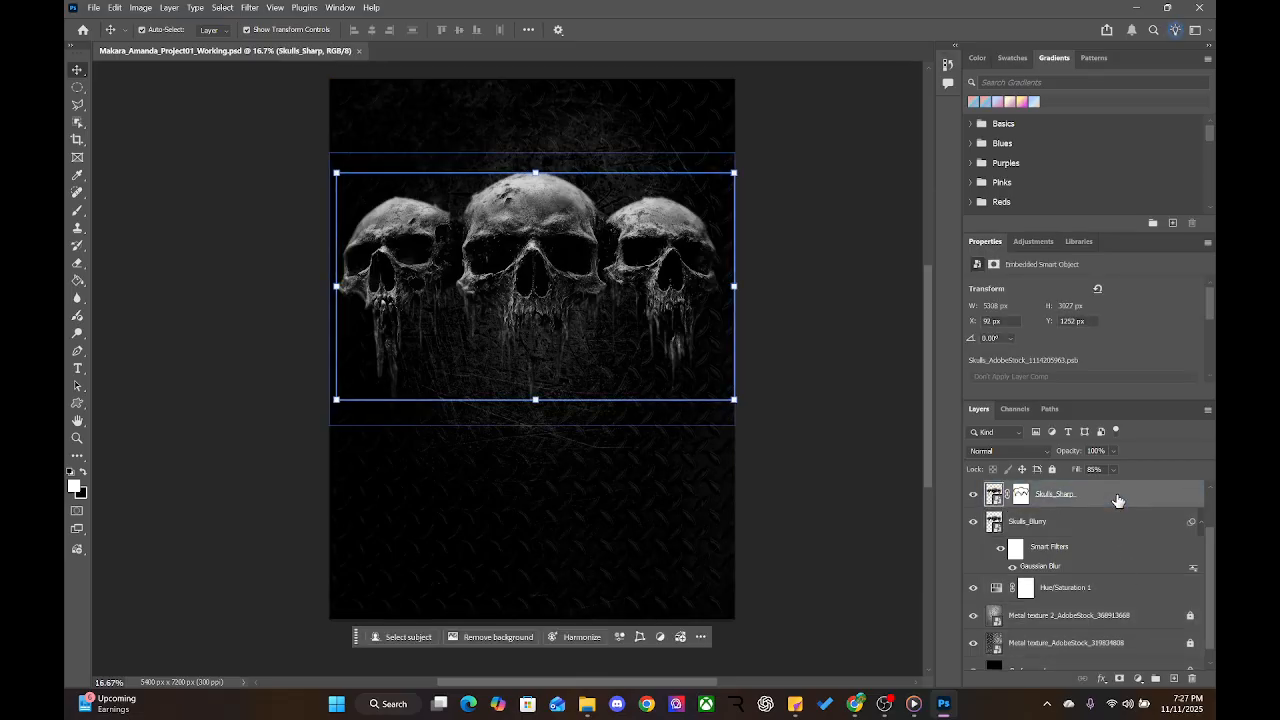
click(1070, 627)
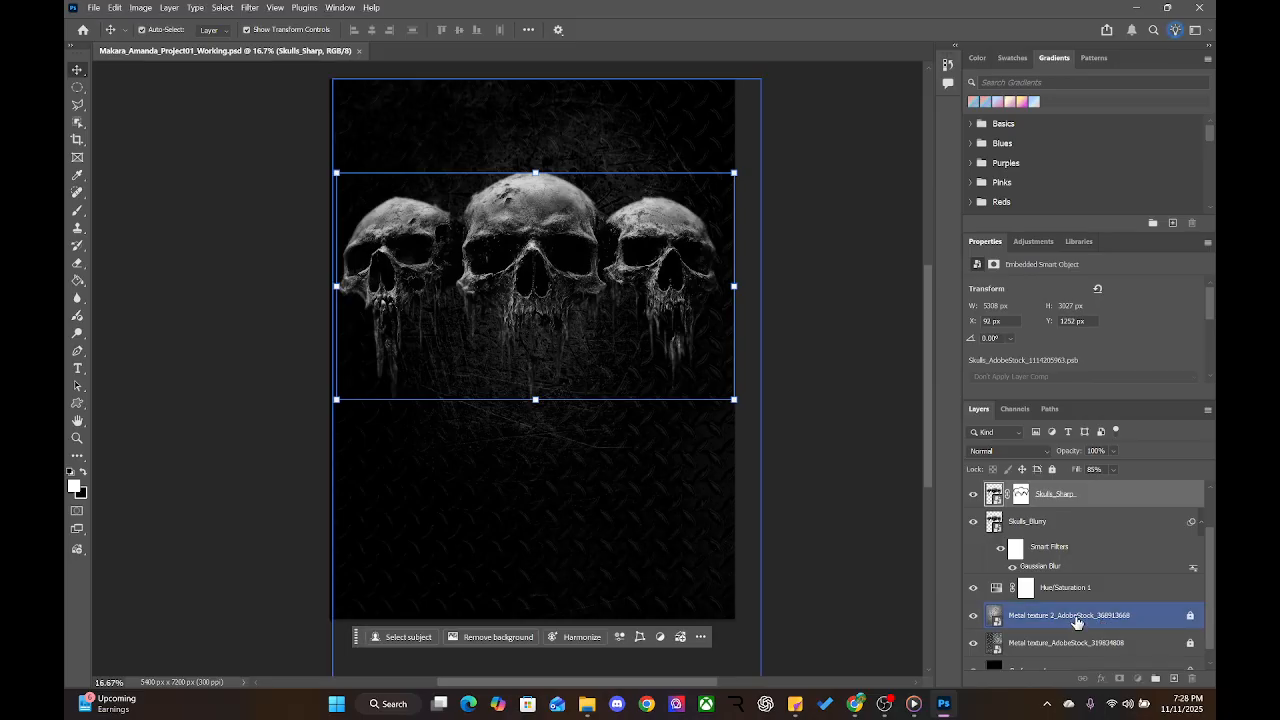
key(ctrl+0)
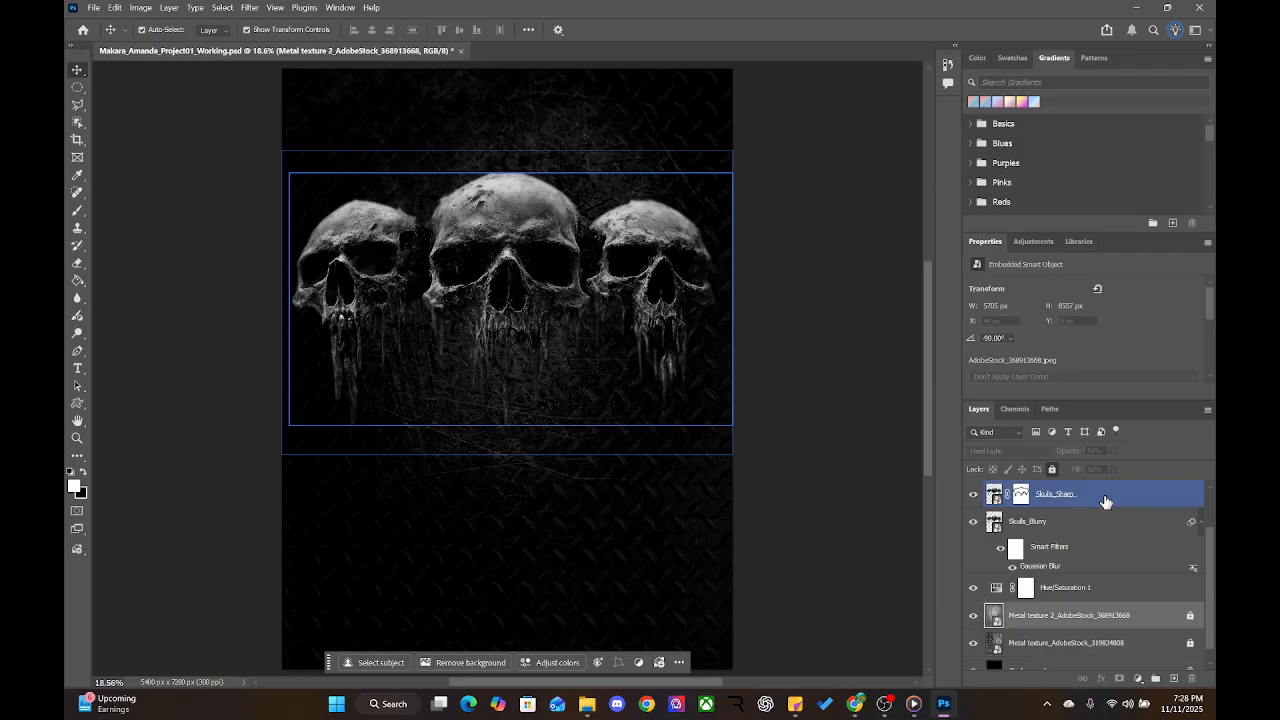
Commit the pending transform and inspect the metal texture, skull and Curves 1 layers
key(Return)
click(1100, 643)
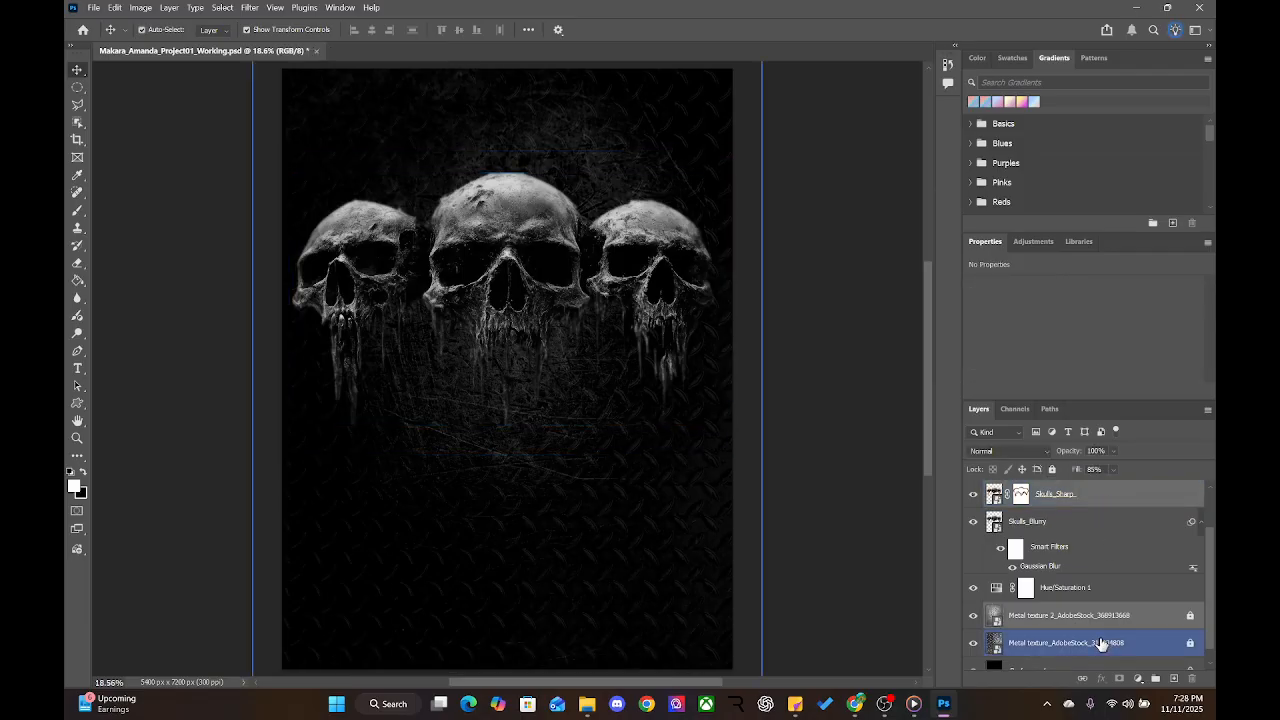
click(1104, 562)
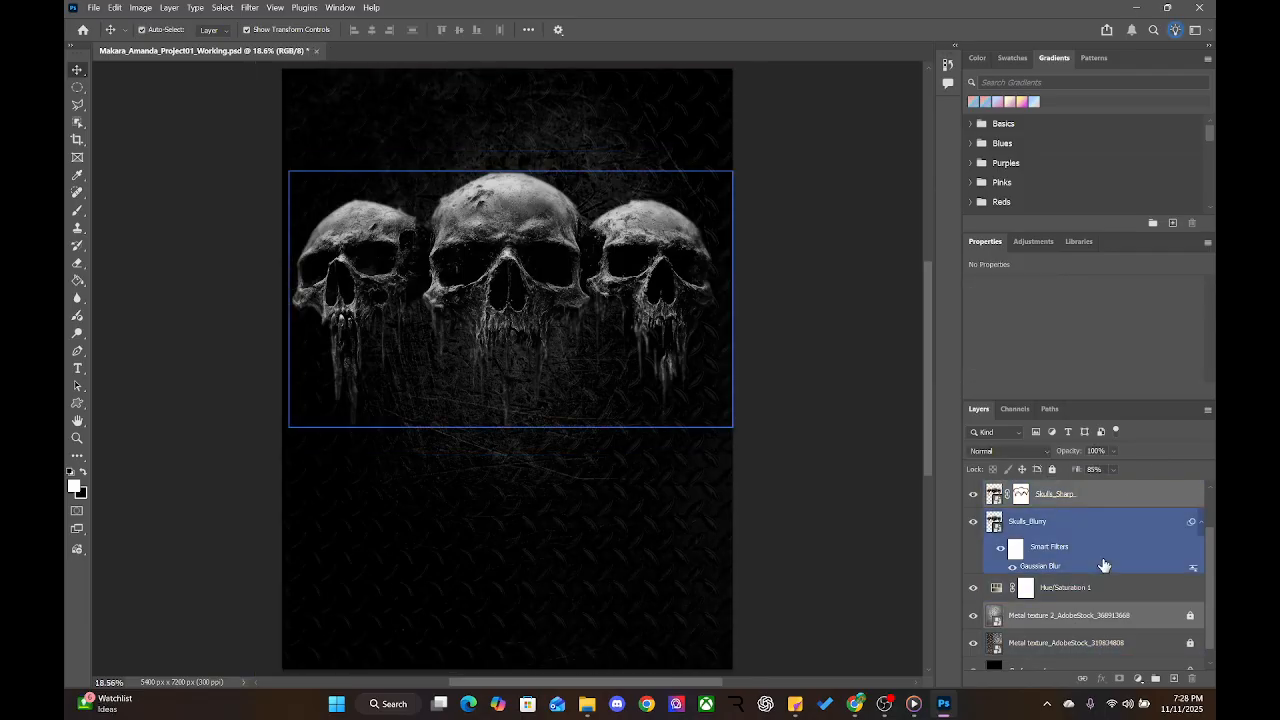
scroll(1104, 566, down, 1)
scroll(1104, 566, up, 2)
click(1077, 522)
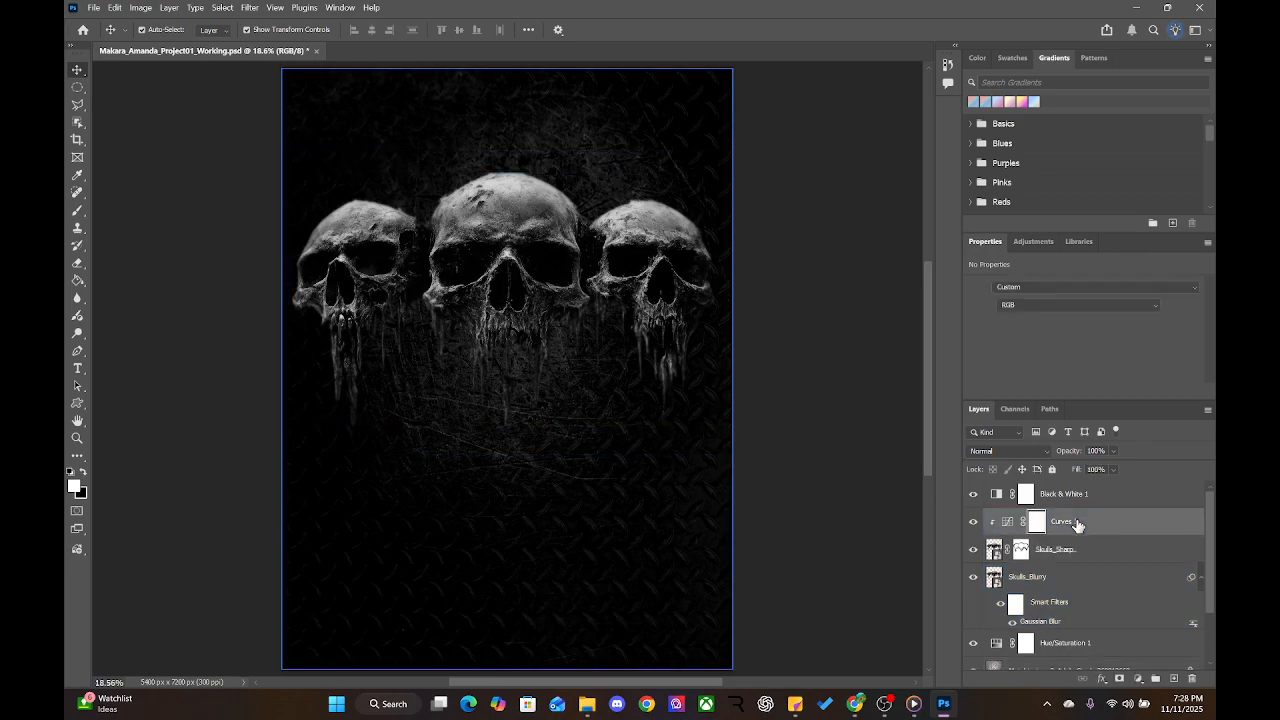
scroll(1077, 616, down, 3)
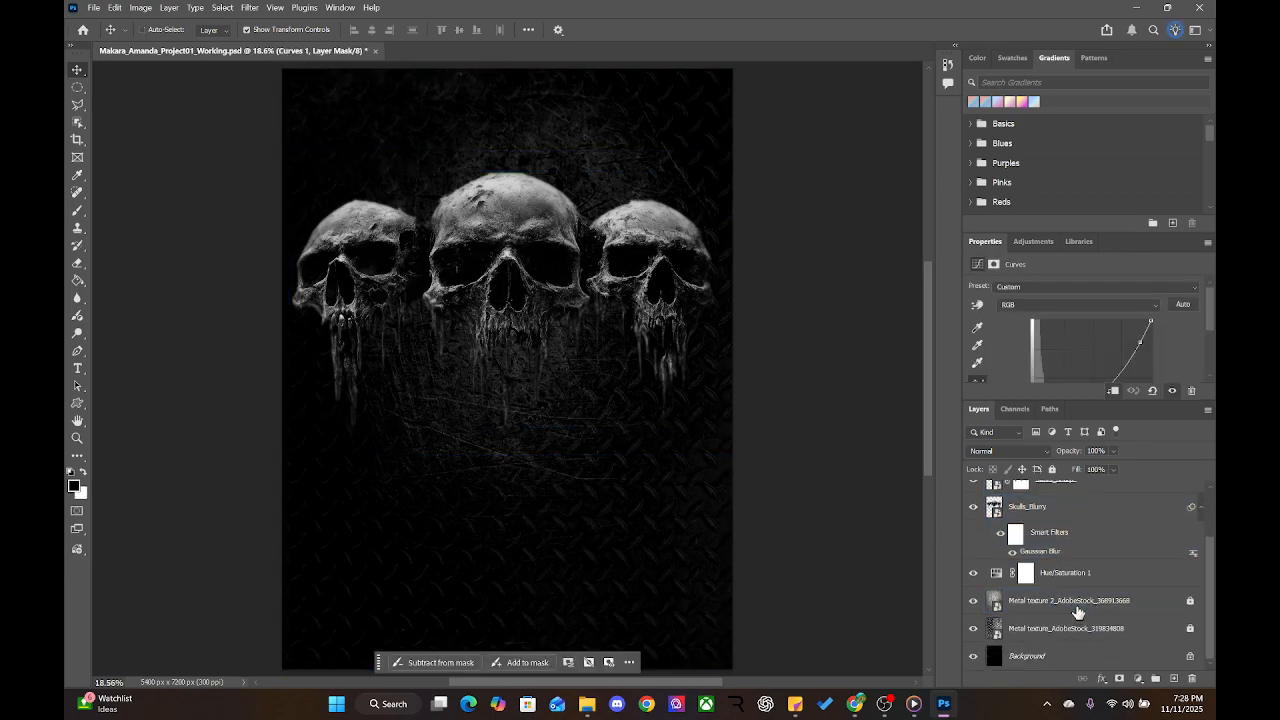
ctrl+click(1077, 603)
scroll(1077, 603, up, 3)
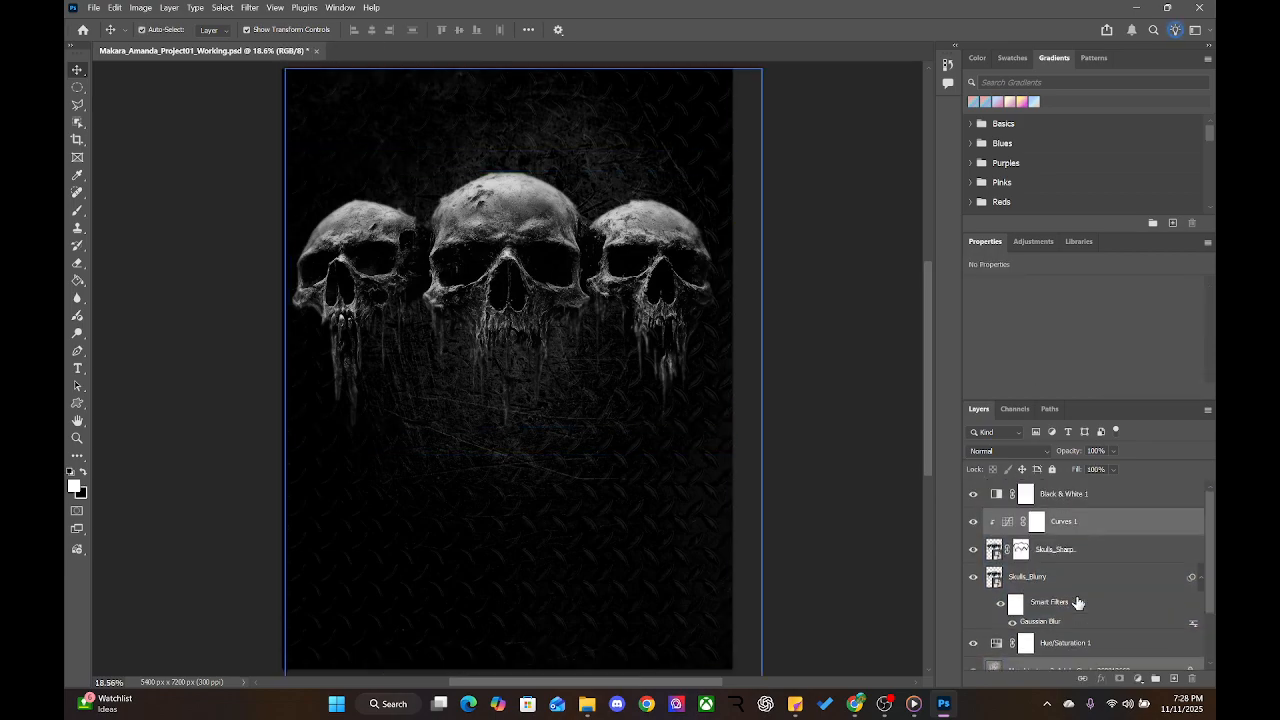
click(1086, 521)
Link Skulls_Sharp and Skulls_Blurry, shift them slightly lower, and switch to the Type tool
click(1088, 549)
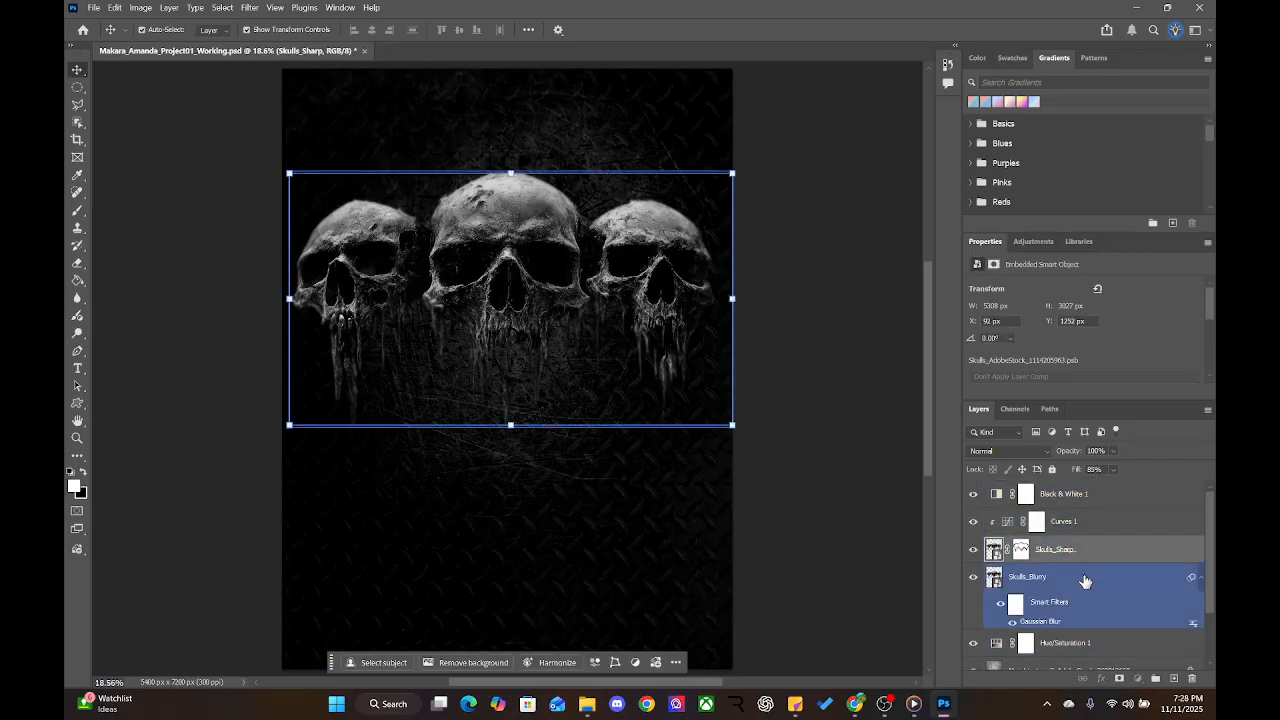
ctrl+click(1085, 581)
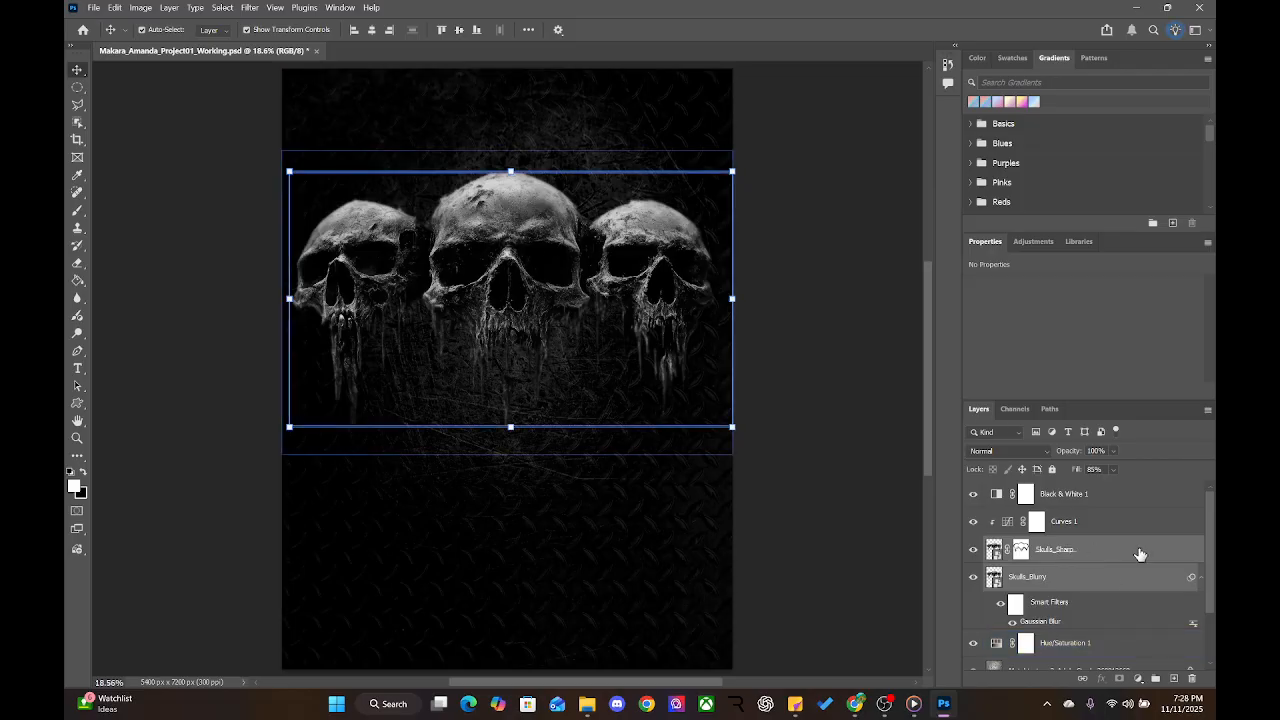
right_click(1083, 548)
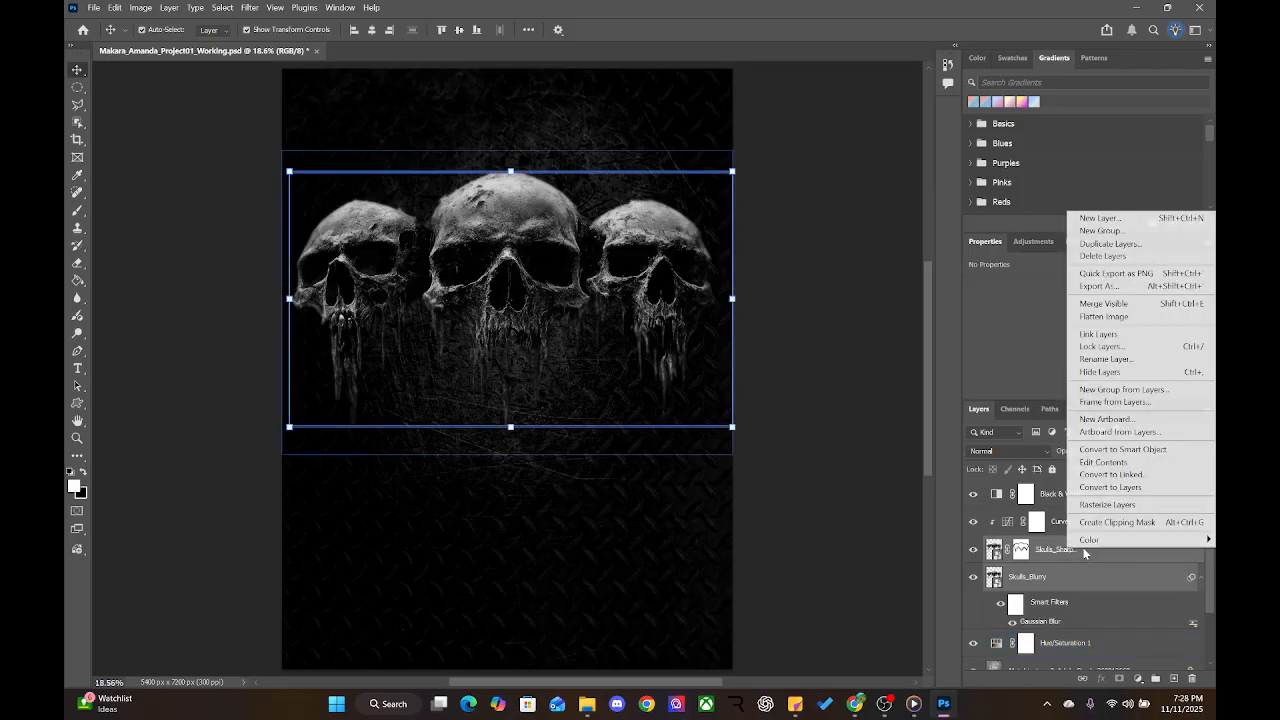
click(1106, 337)
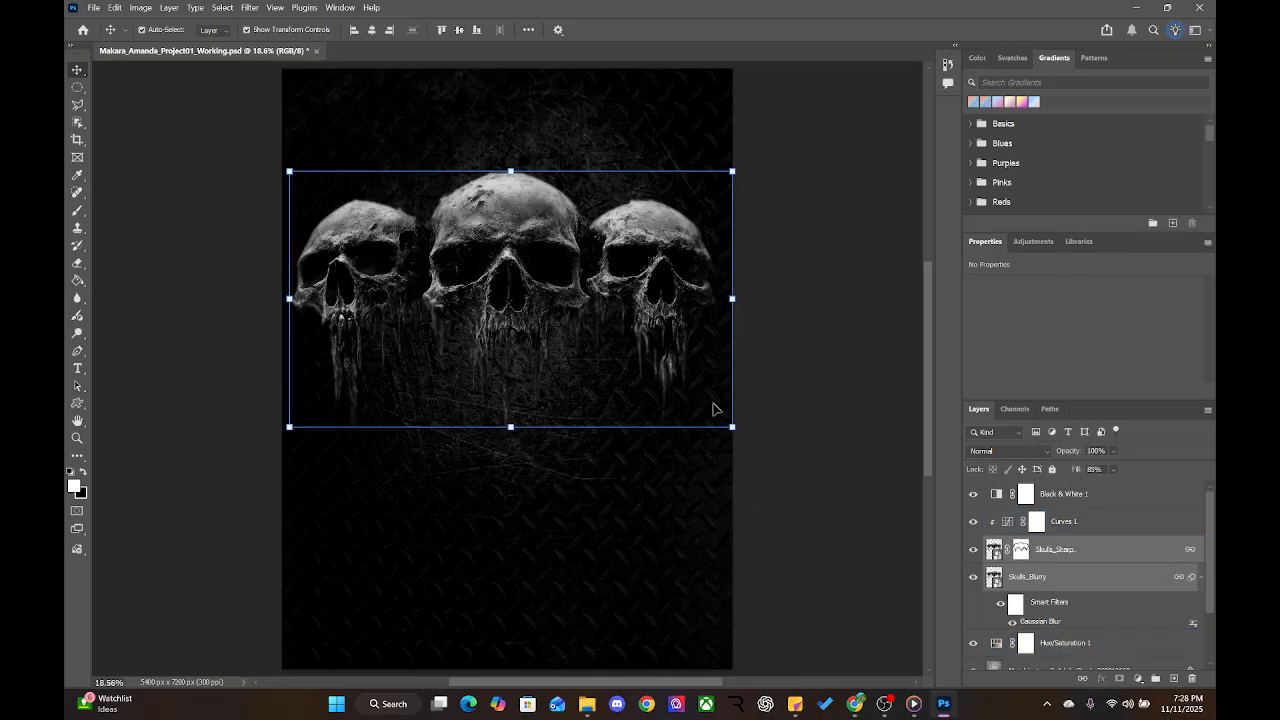
drag(479, 262, 475, 291)
click(410, 185)
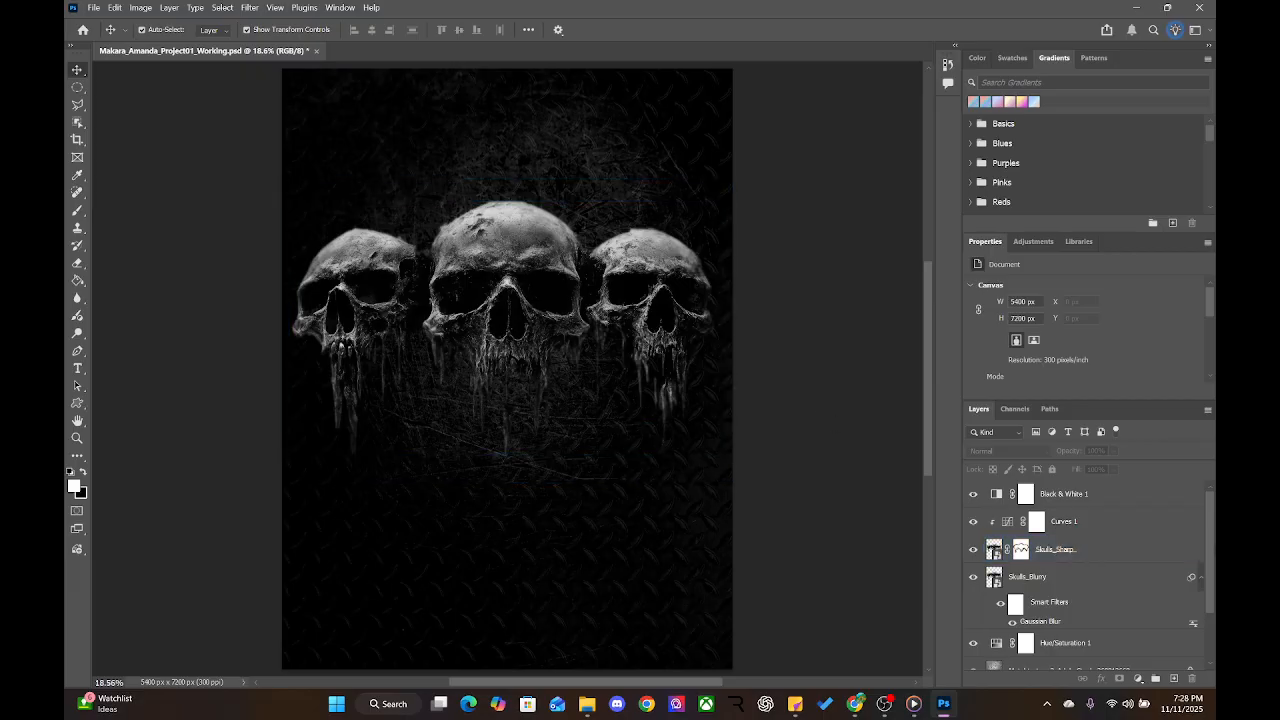
click(1096, 555)
click(222, 233)
click(79, 370)
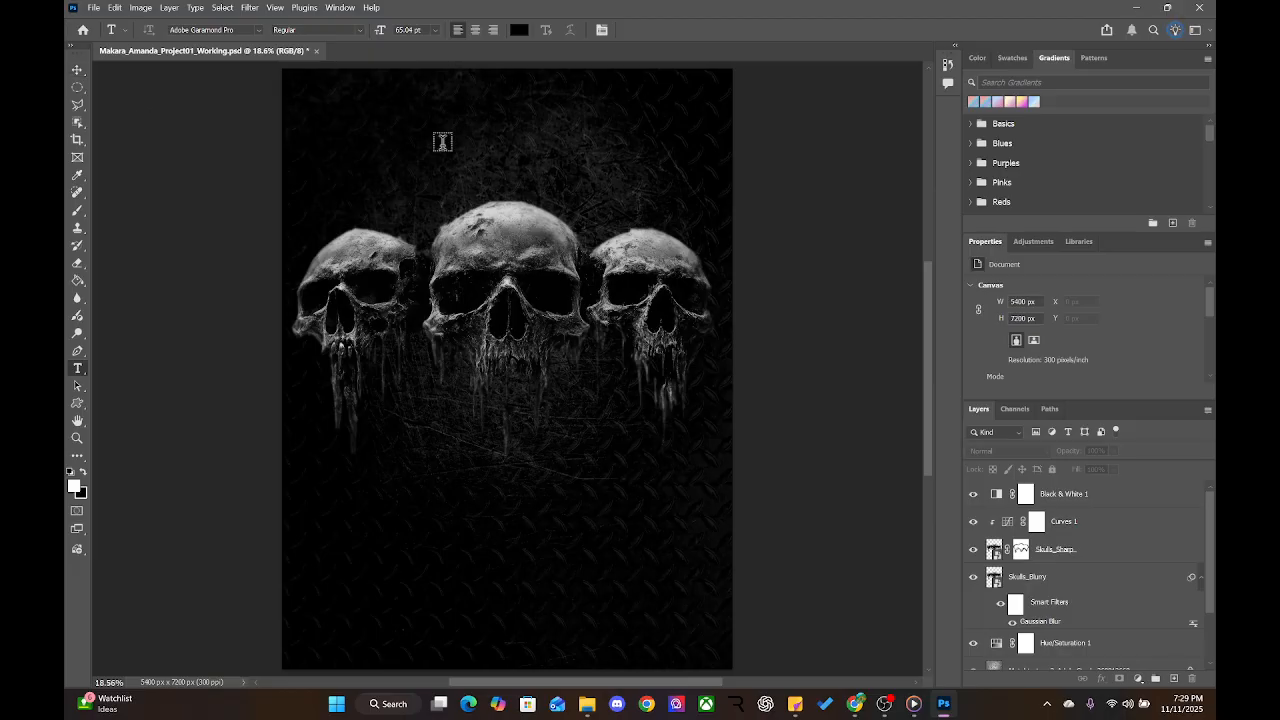
Add a test text layer above the middle skull and hide the adjustment and skull layers
click(383, 147)
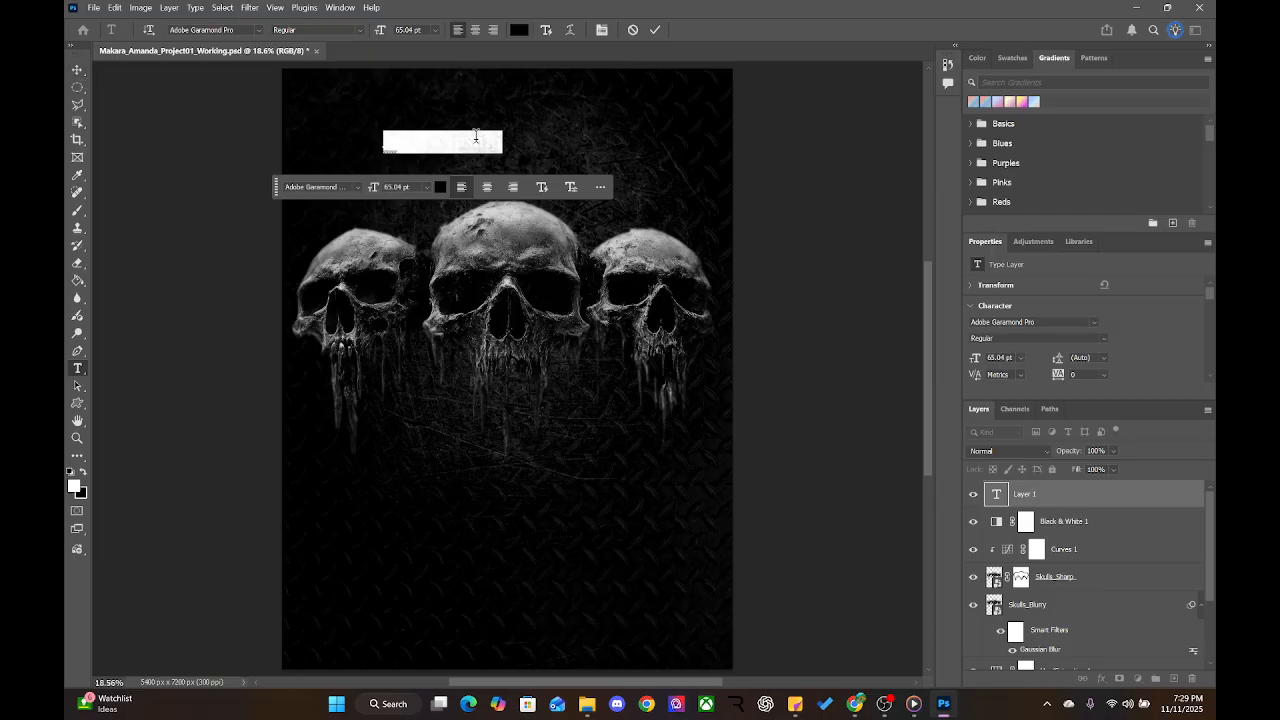
key(BackSpace)
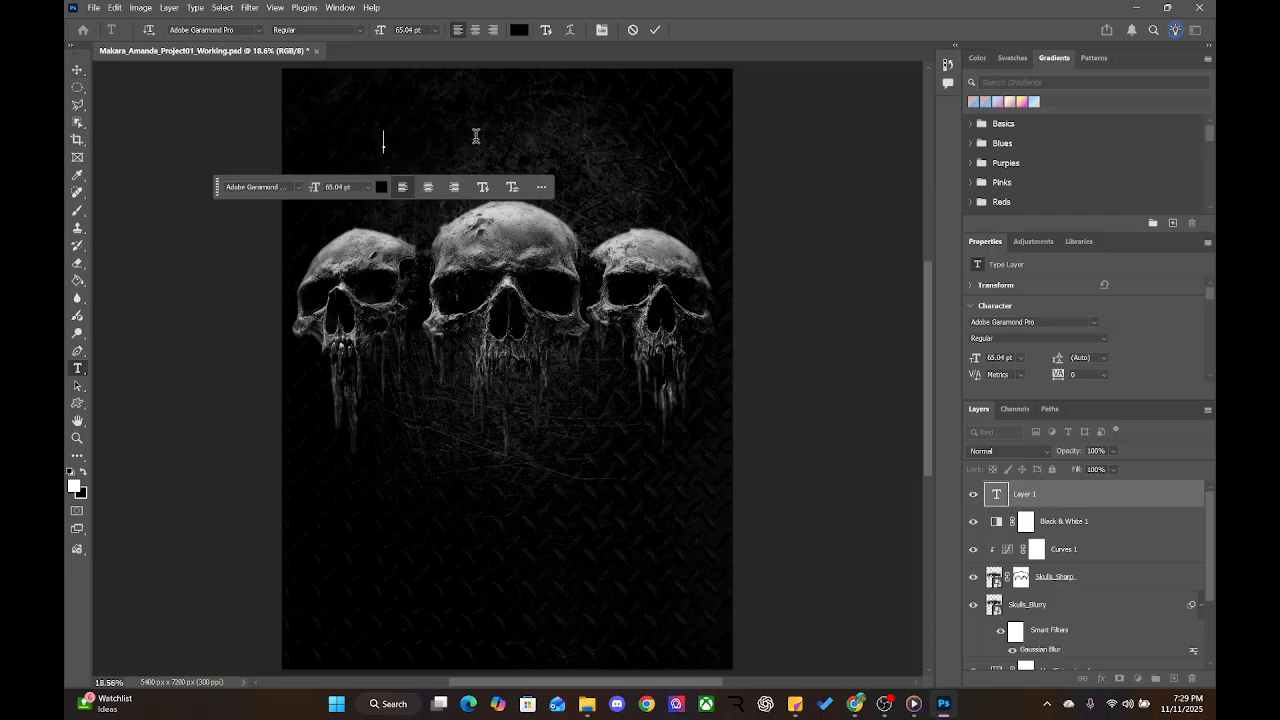
text(Thre)
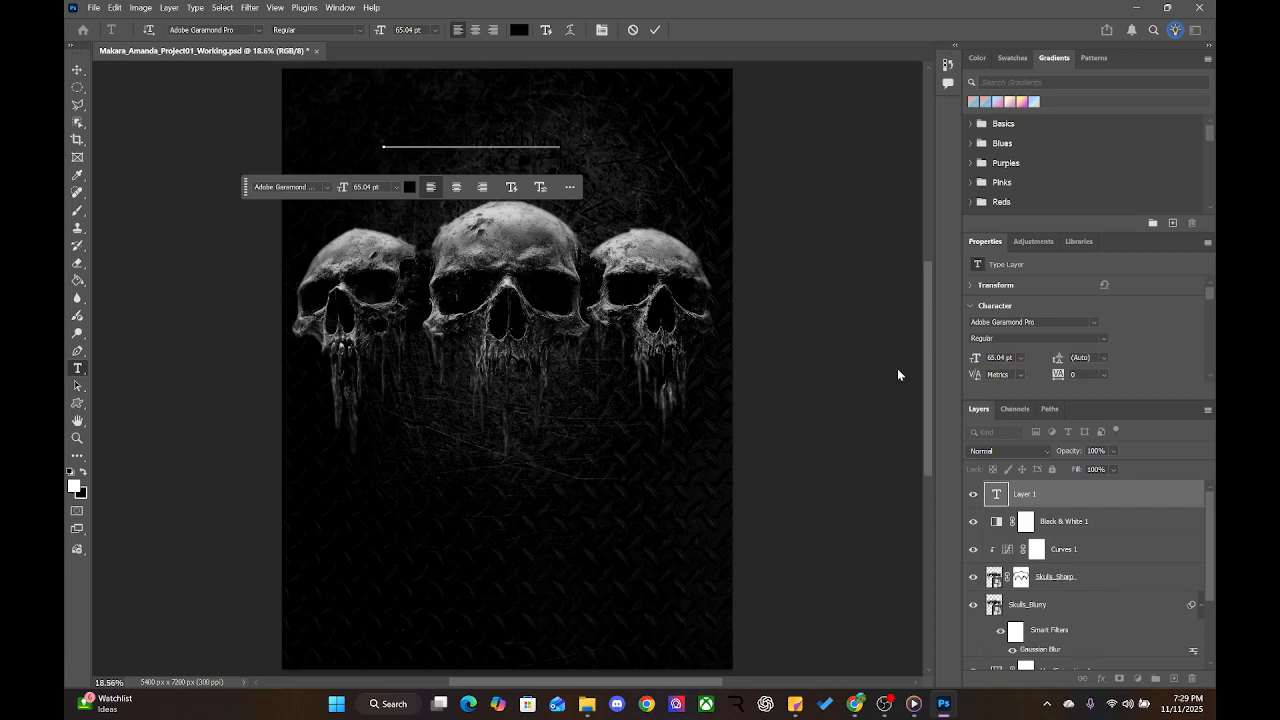
key(ctrl)
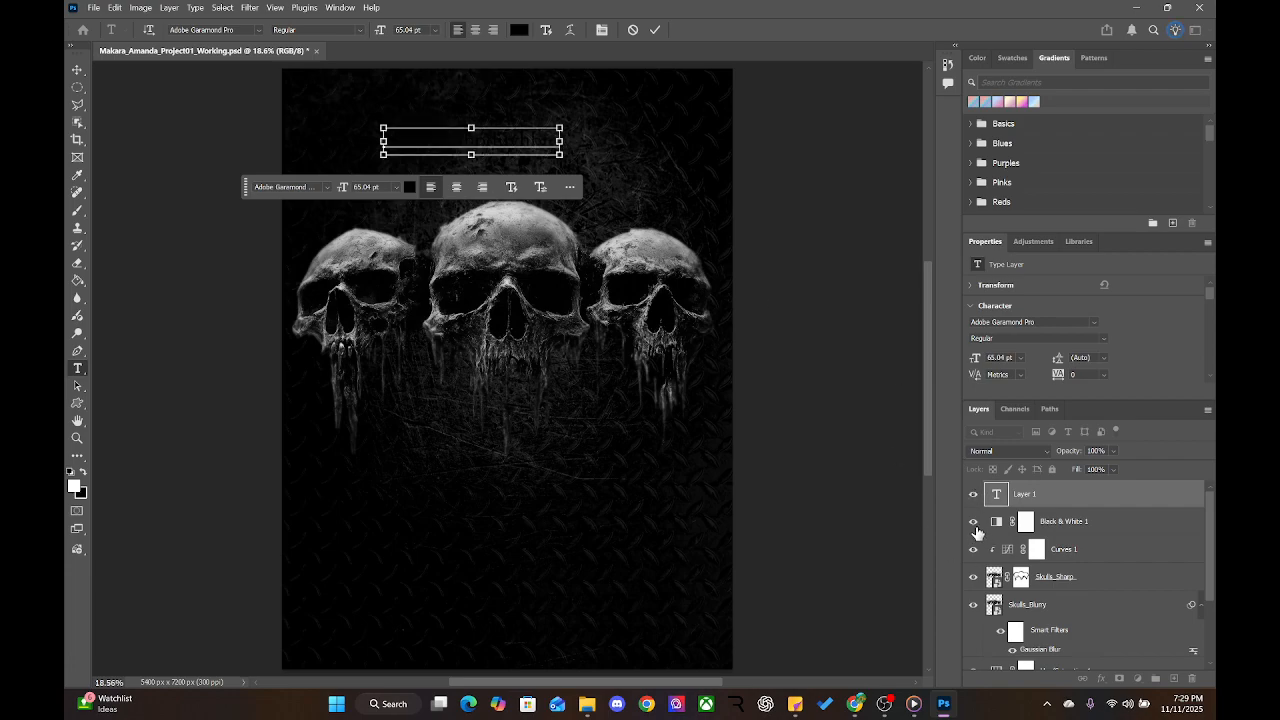
drag(973, 527, 973, 655)
scroll(973, 622, down, 2)
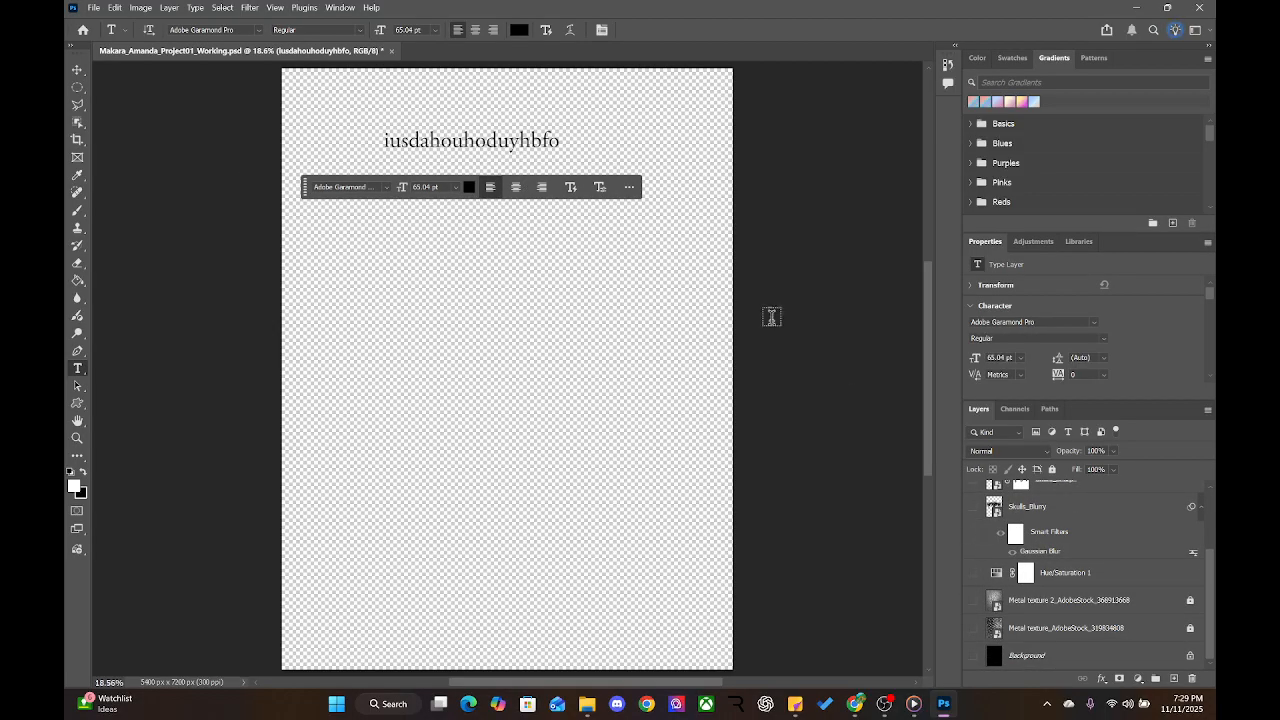
Adjust the lower layers' visibility, leaving Black & White 1 and Skulls_Sharp hidden
click(1056, 664)
scroll(1098, 600, up, 3)
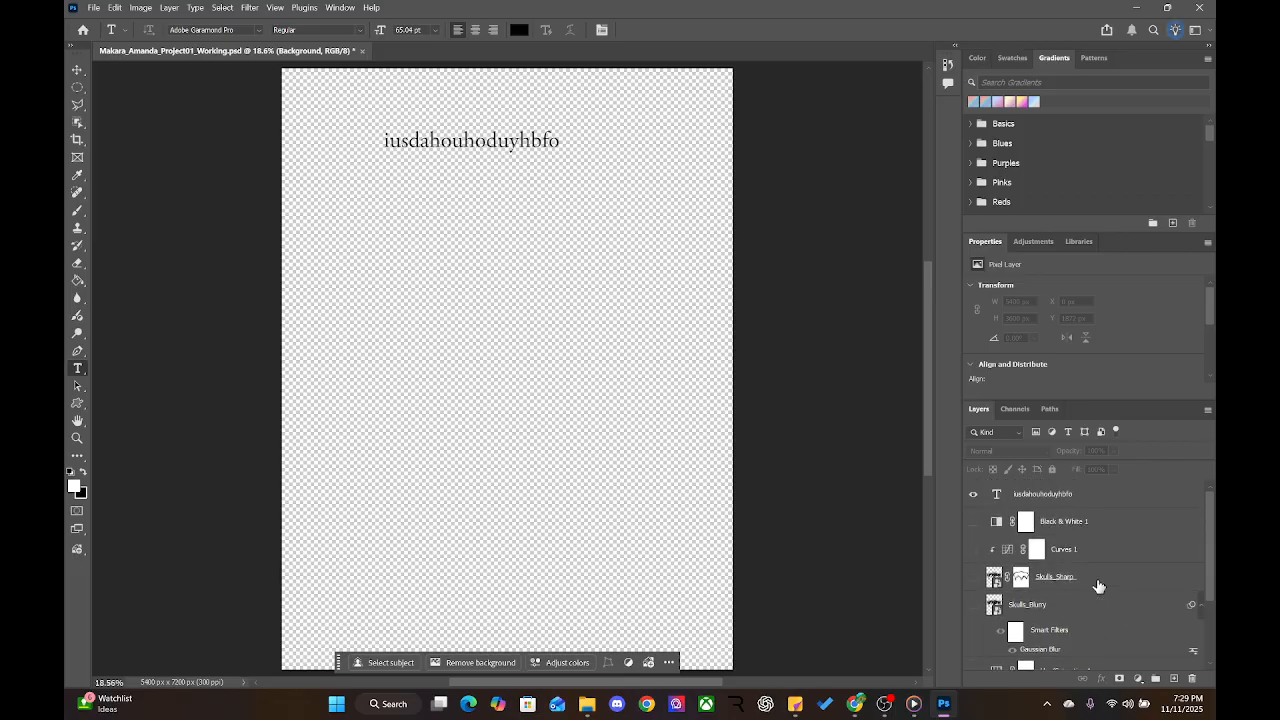
shift+click(1047, 535)
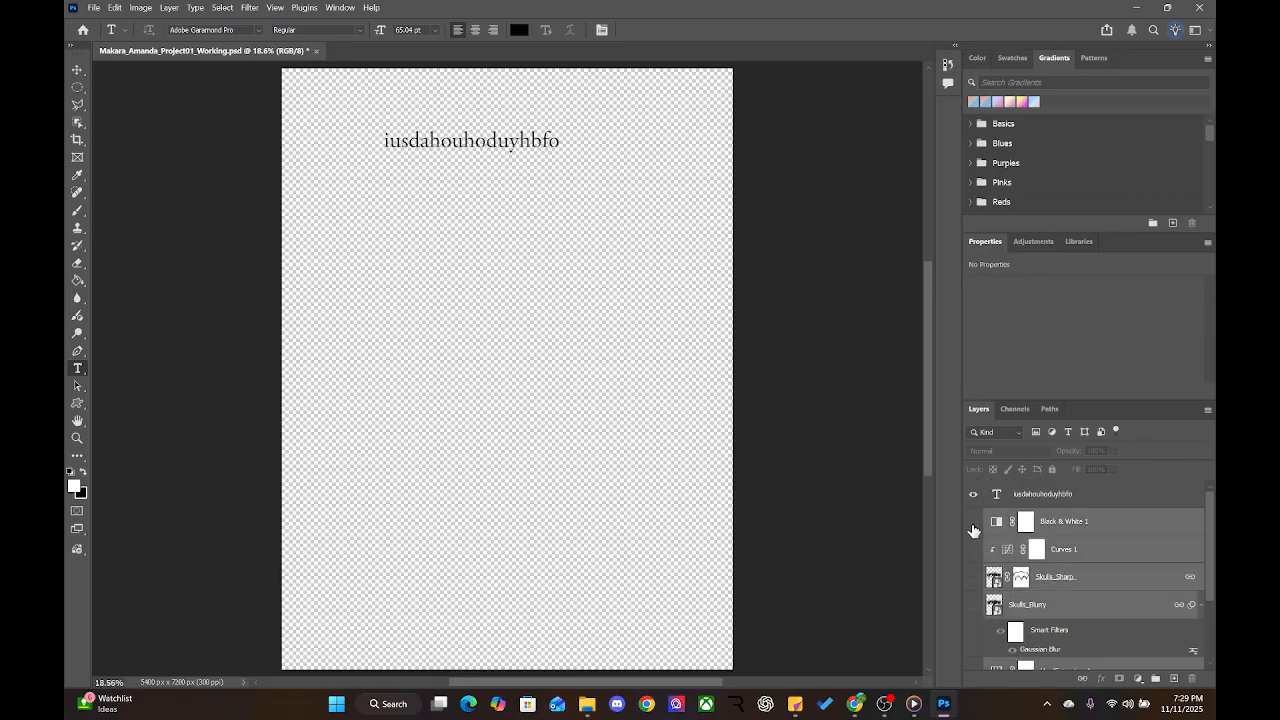
drag(973, 522, 973, 577)
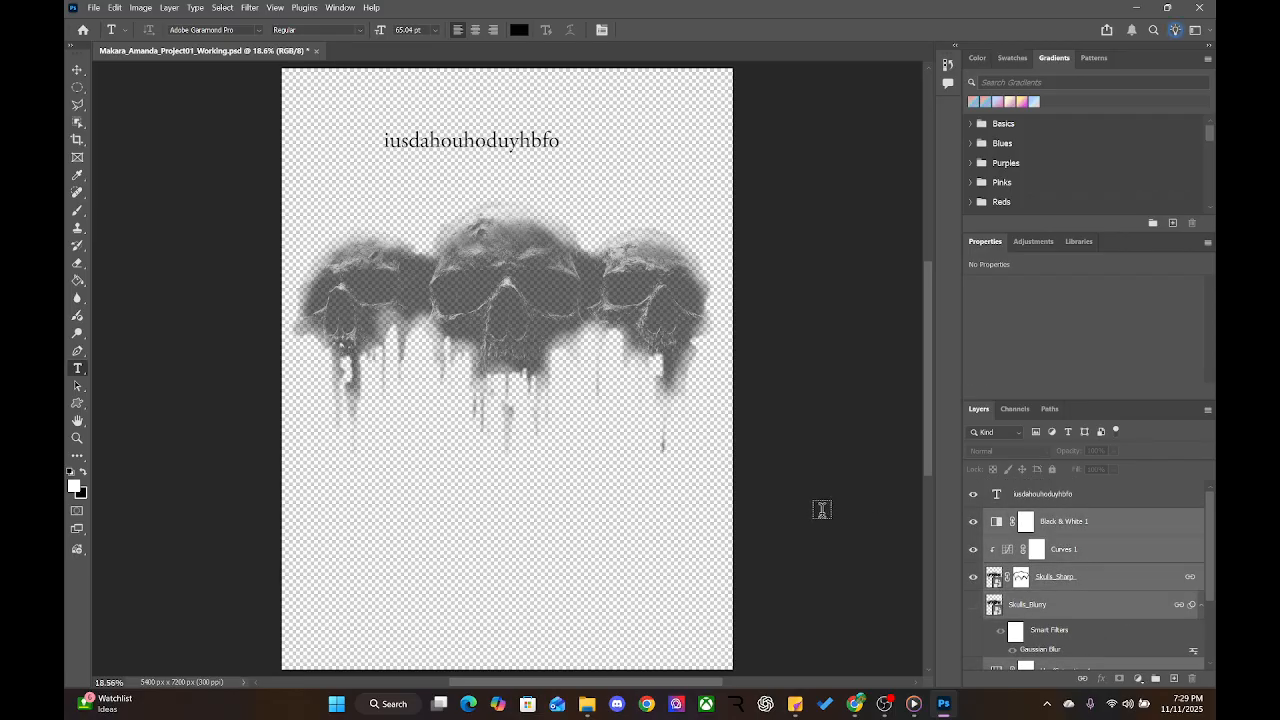
click(973, 522)
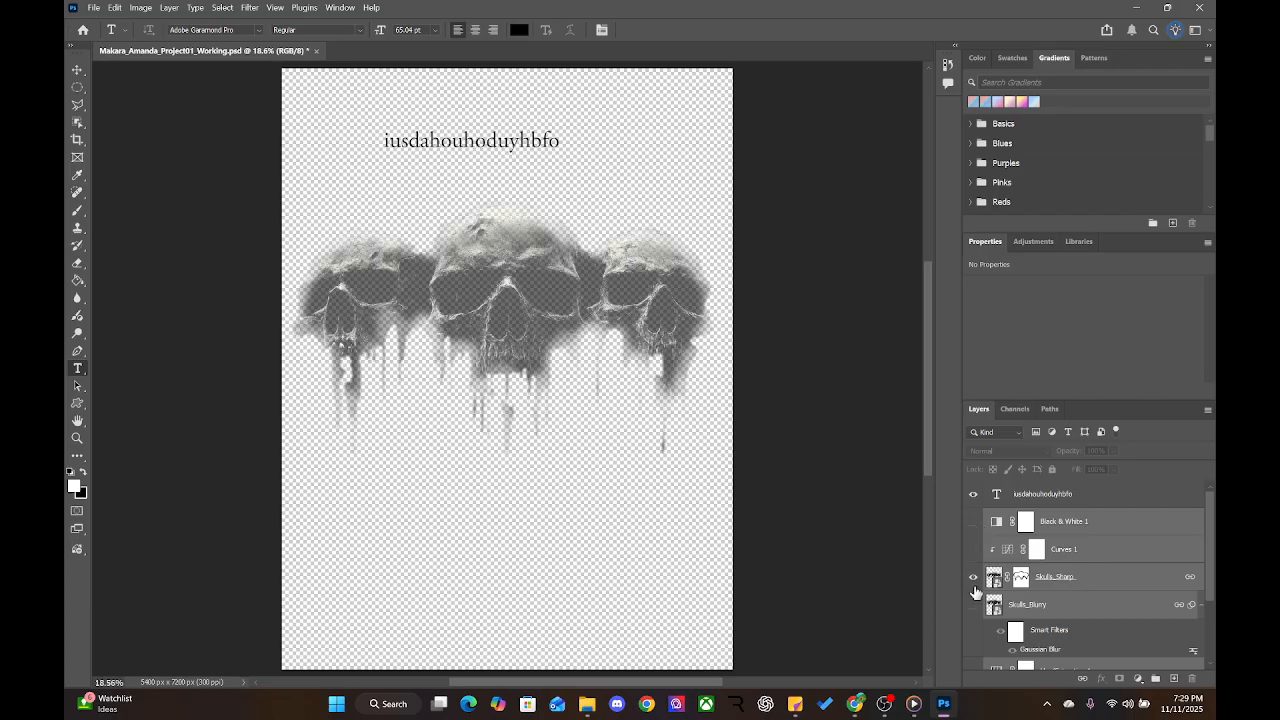
click(974, 577)
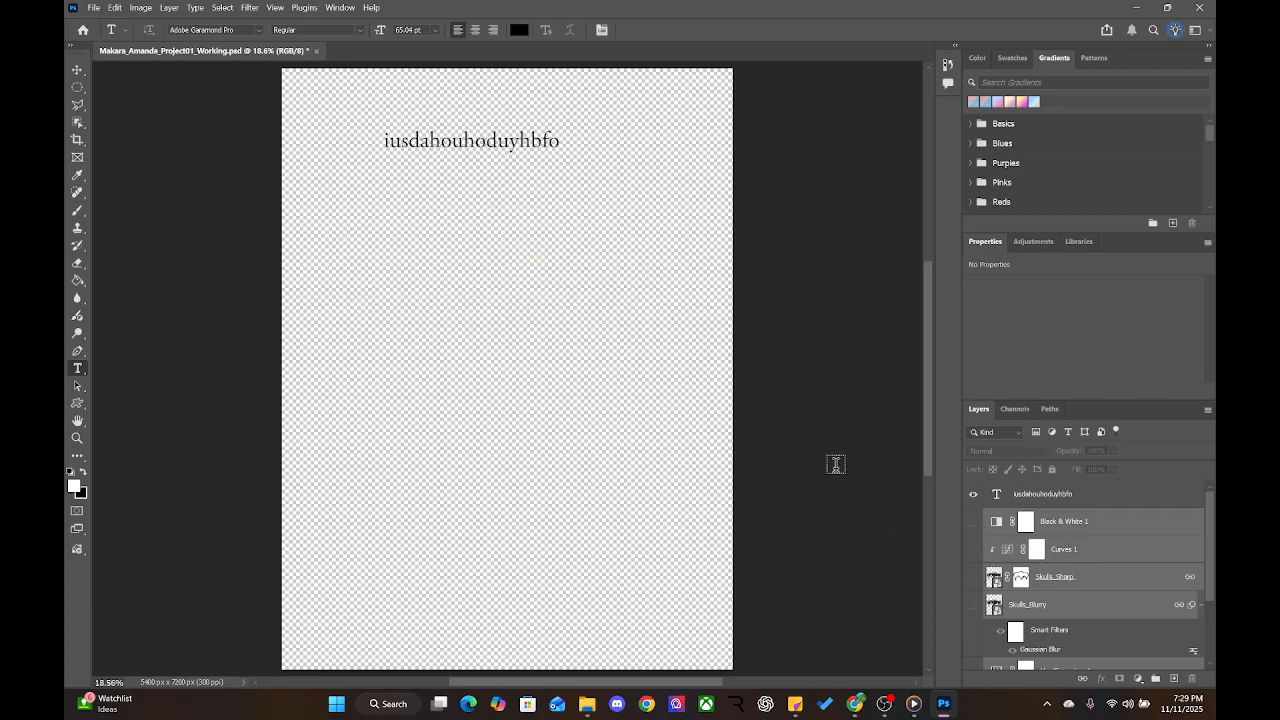
Nudge the test text layer to the right, then delete it
click(75, 72)
scroll(1062, 495, down, 3)
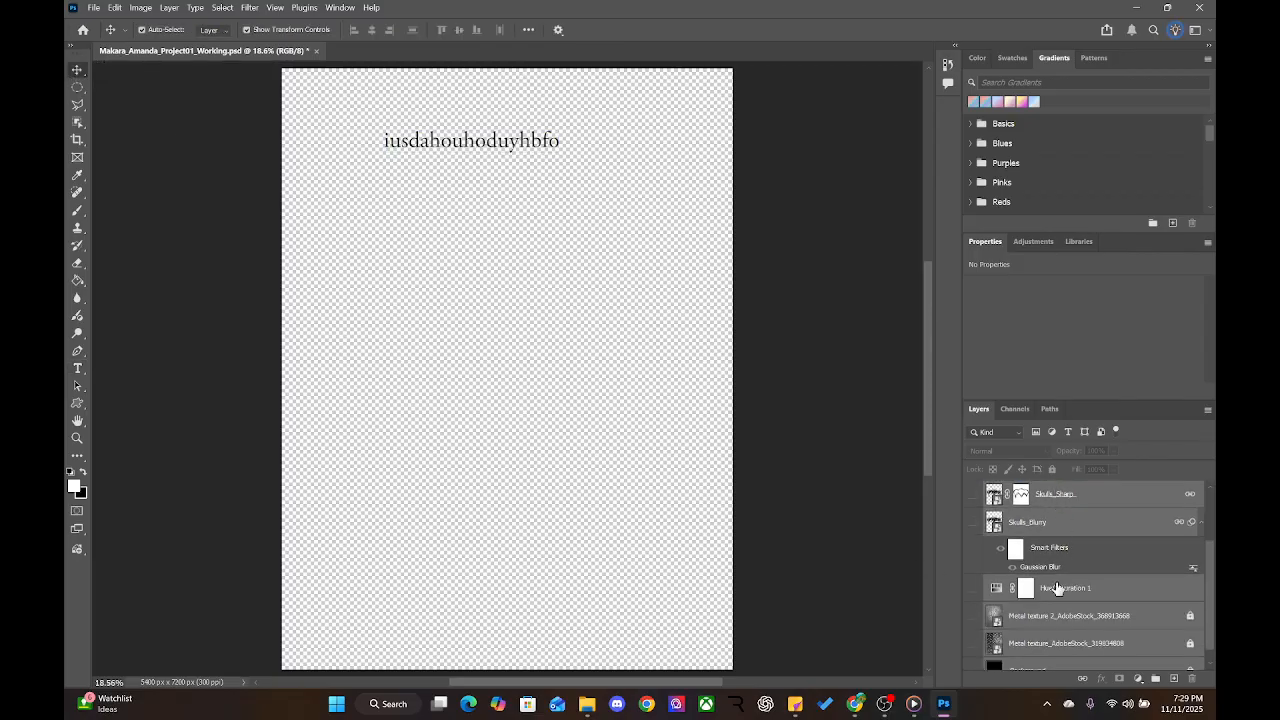
click(466, 140)
drag(466, 141, 517, 148)
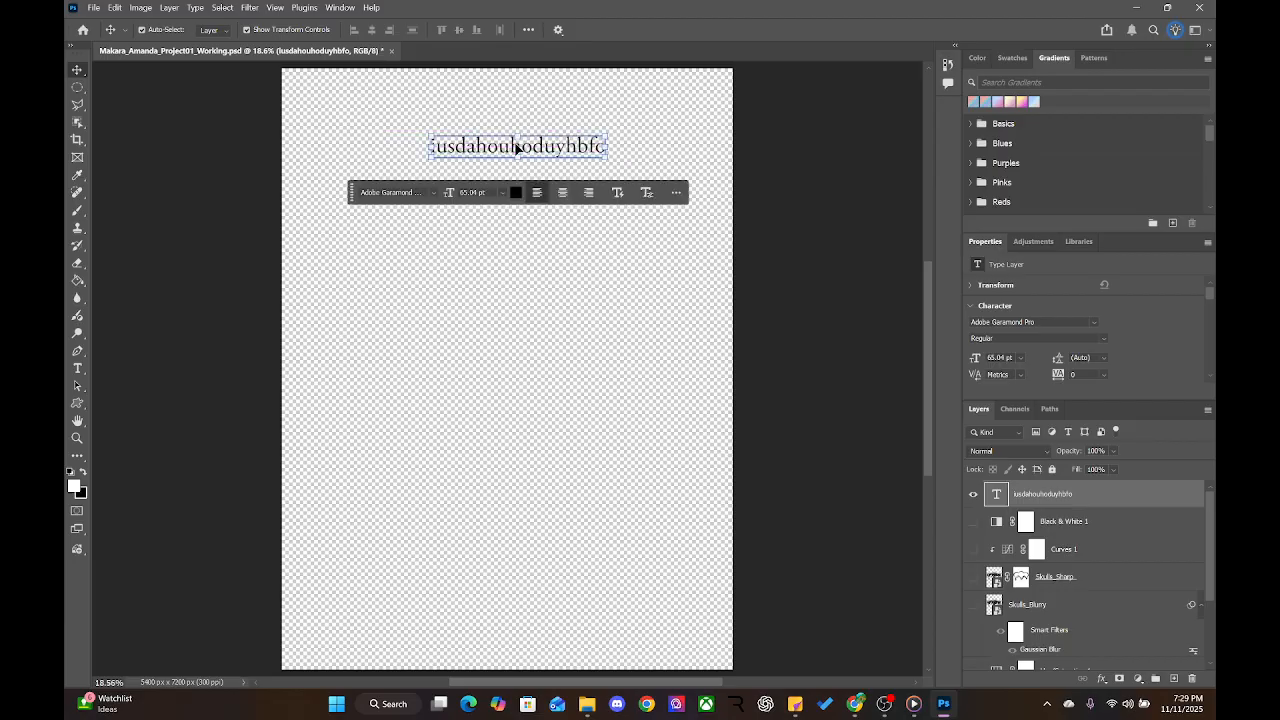
key(Delete)
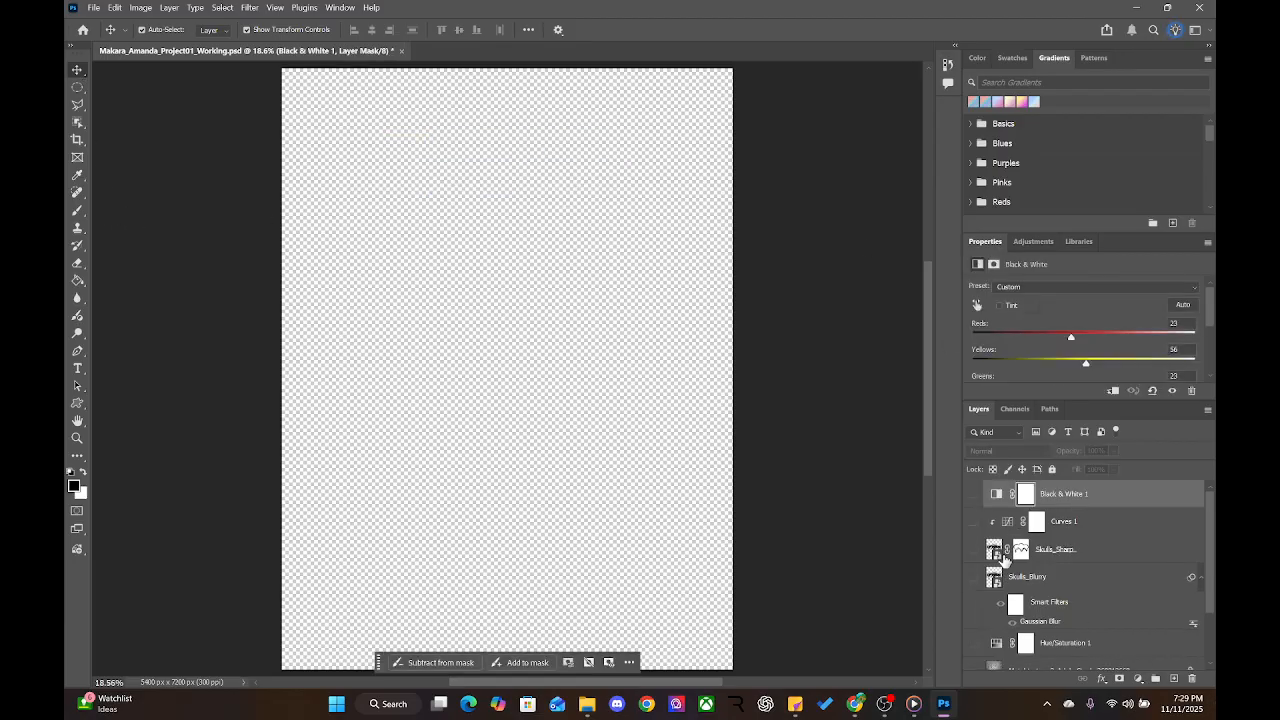
click(77, 370)
click(388, 135)
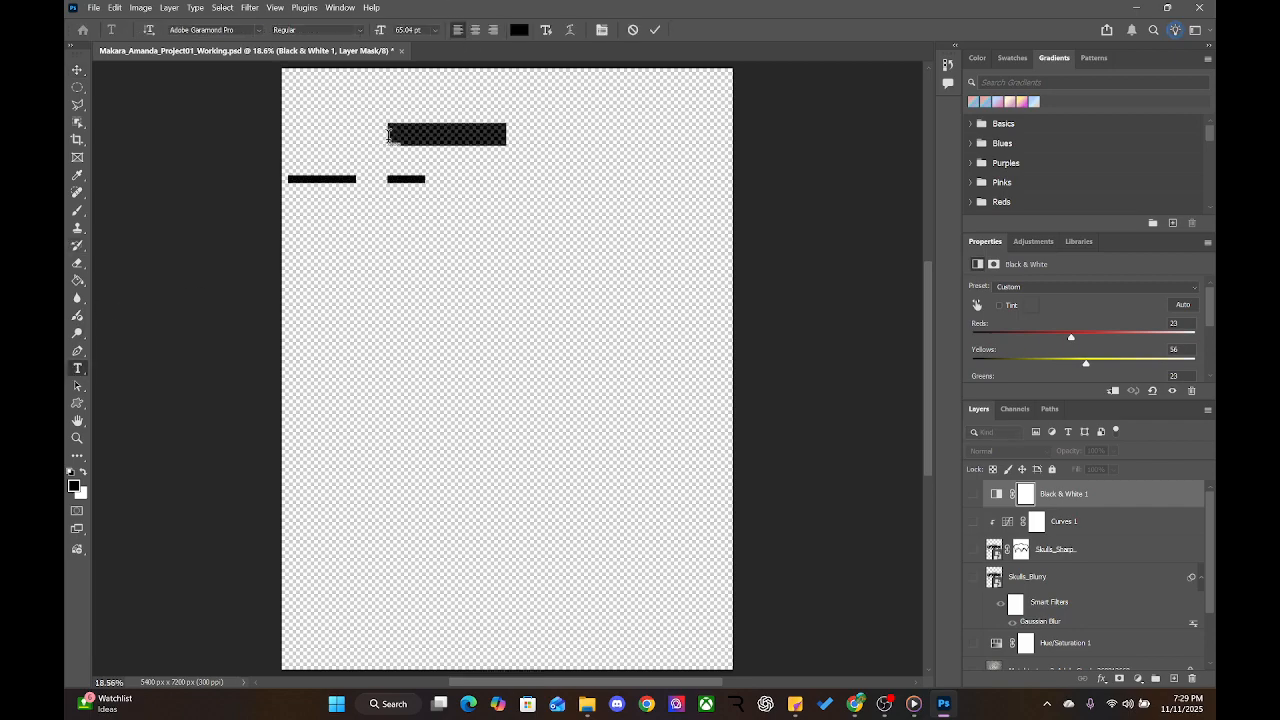
text(fiduhfaolediuhfoliauhds)
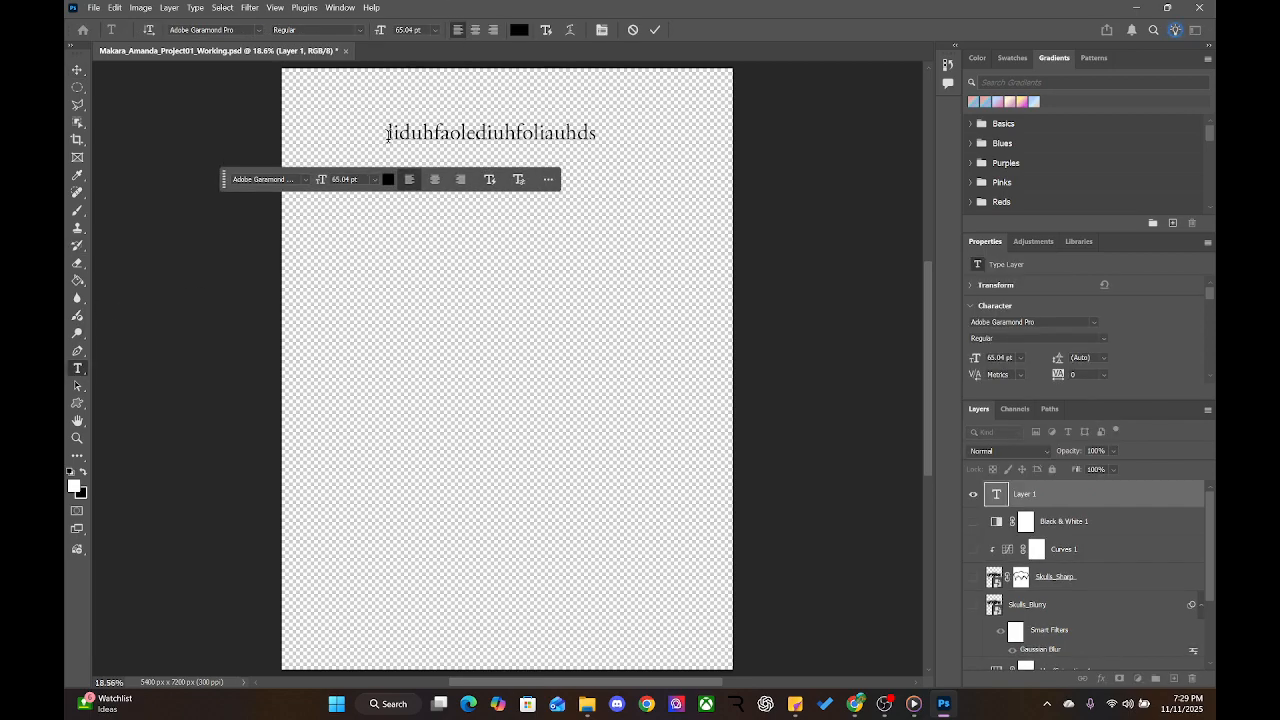
click(77, 70)
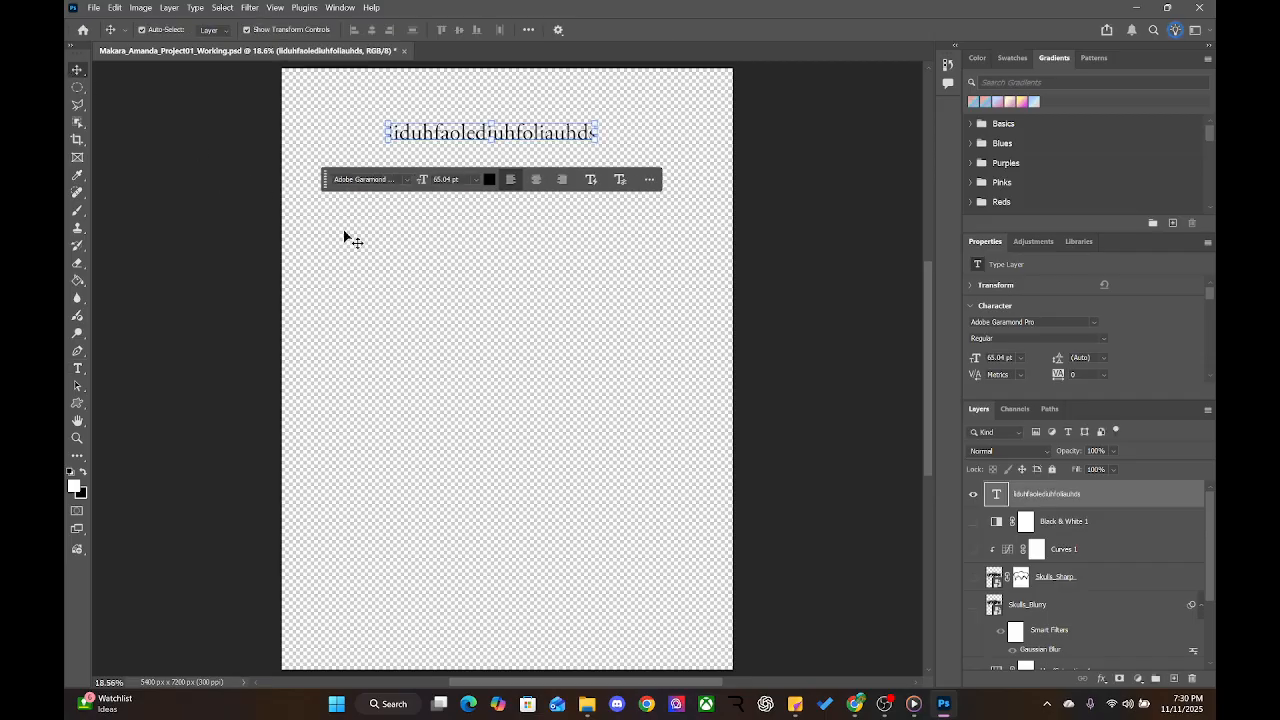
key(Delete)
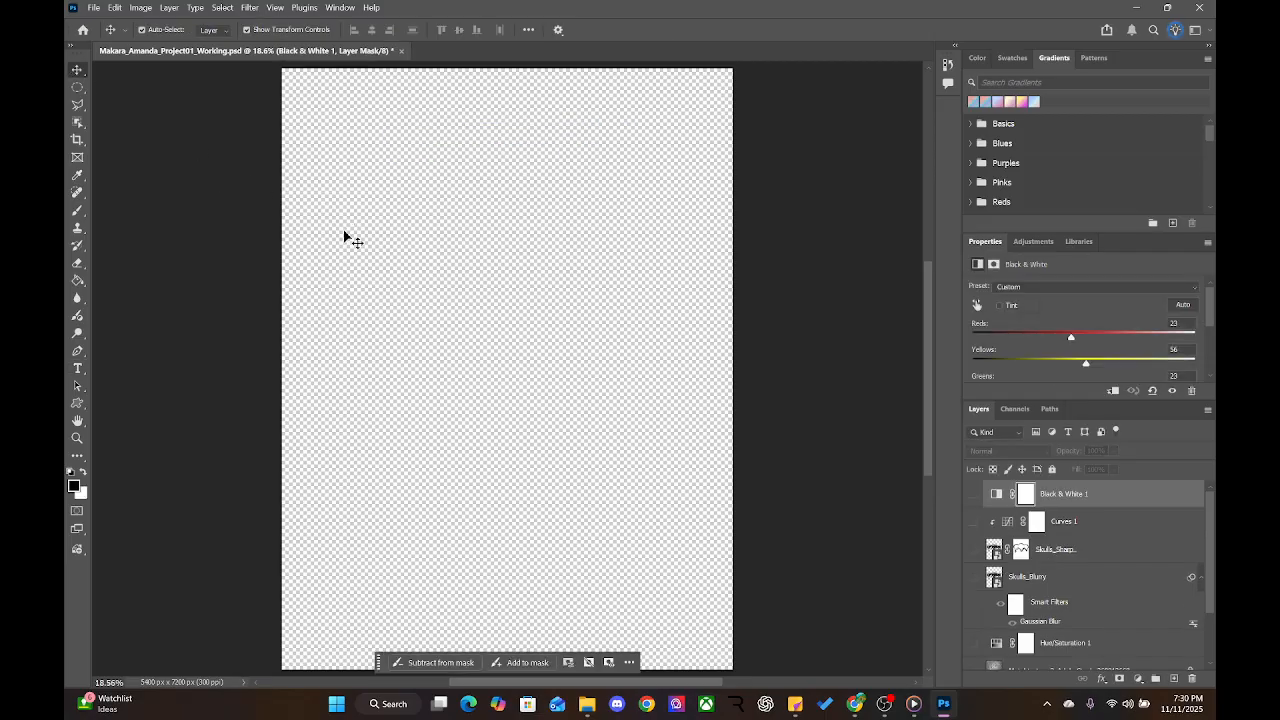
click(79, 369)
drag(320, 111, 674, 263)
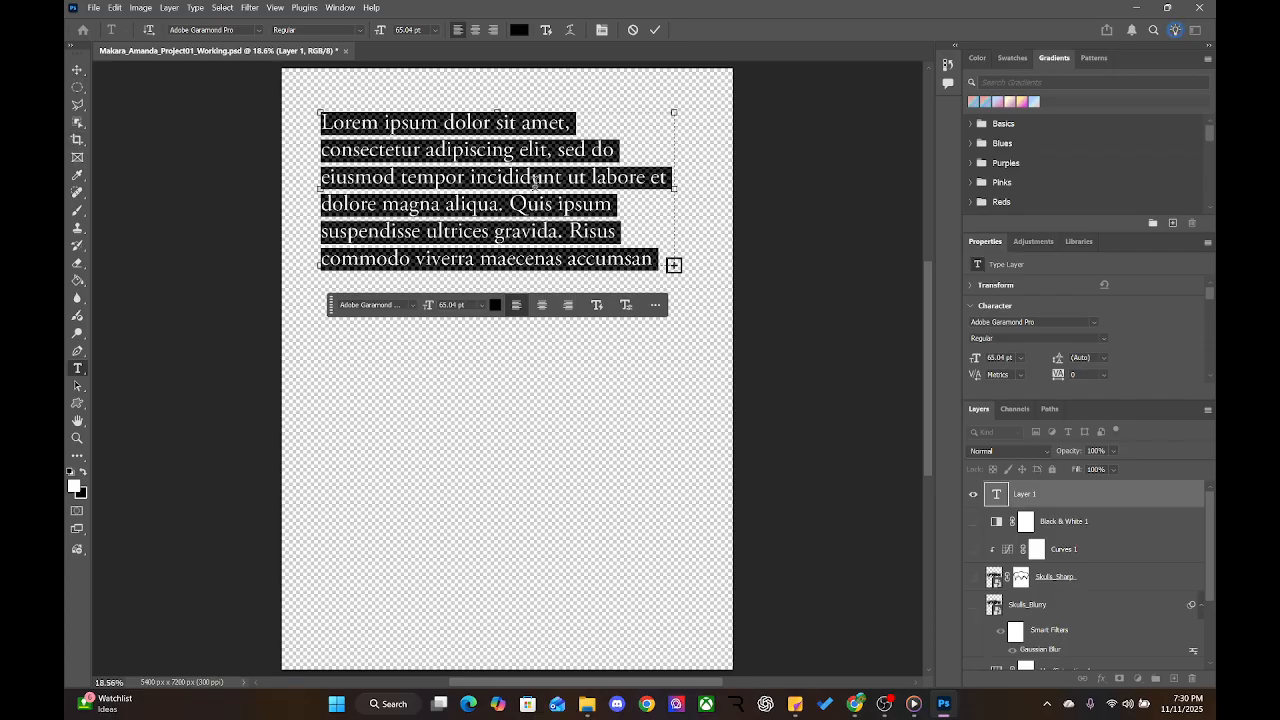
click(77, 70)
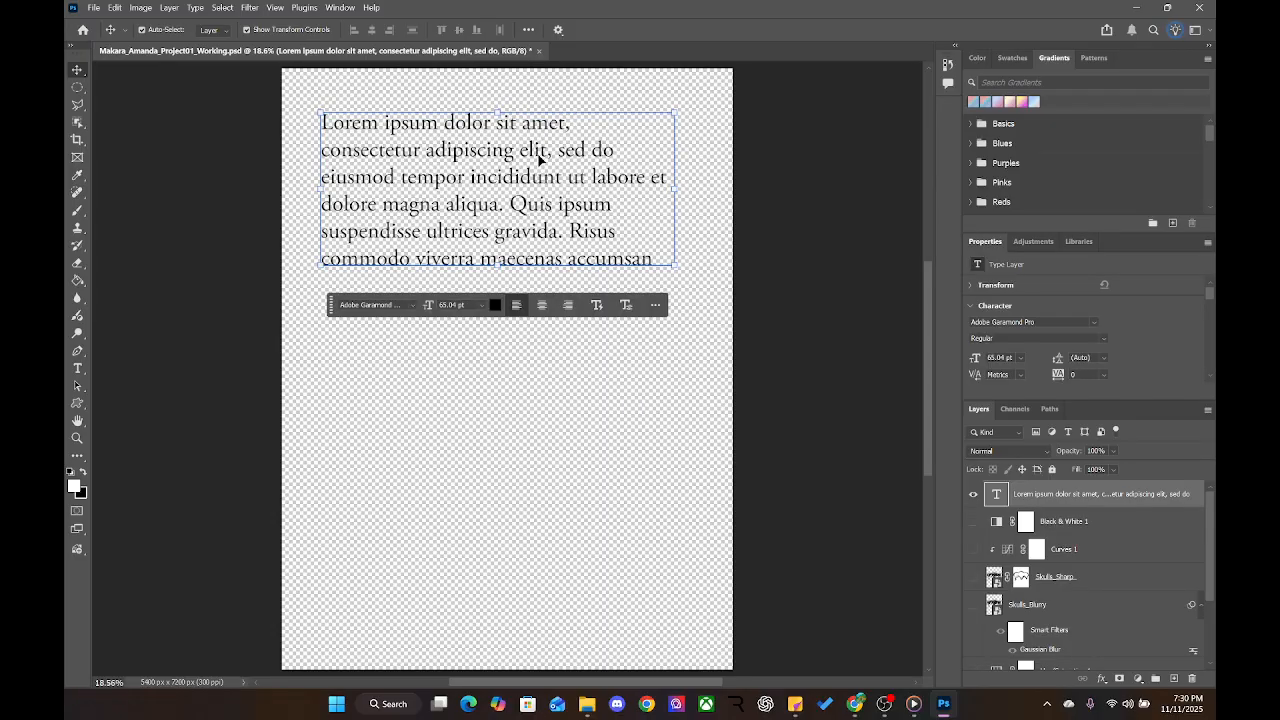
key(Delete)
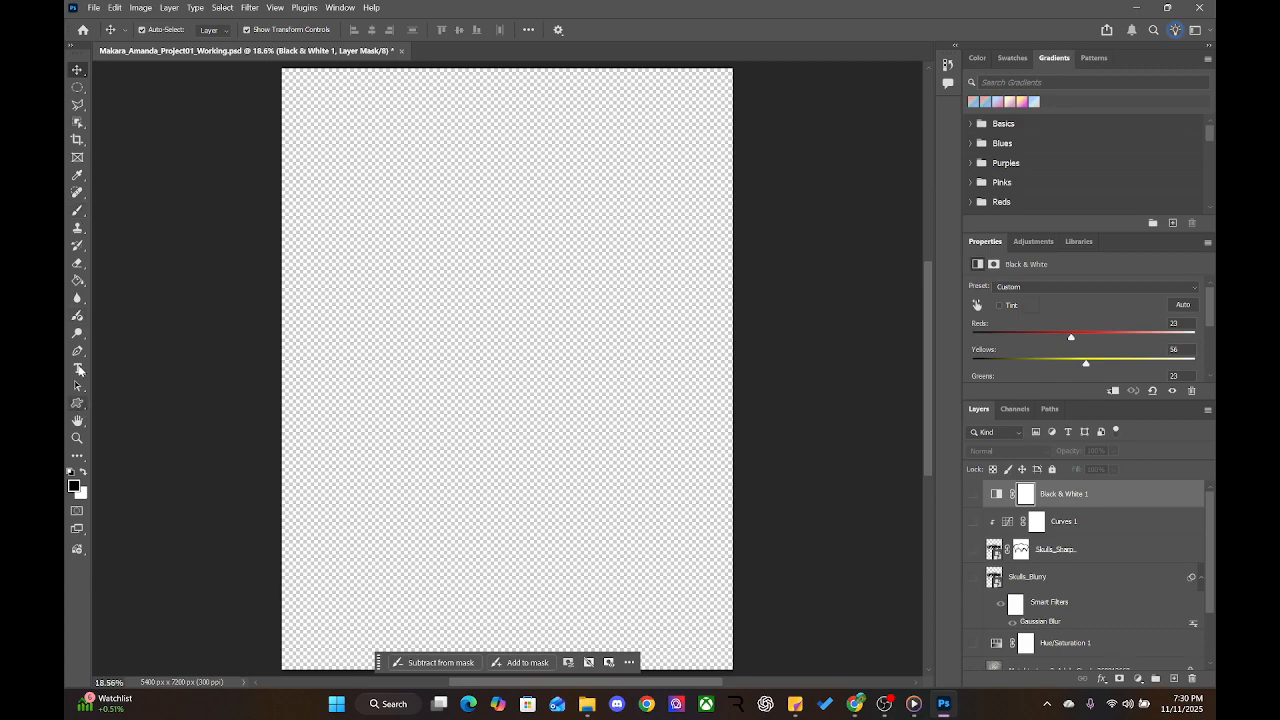
Type 'HEAVY' near the top-left of the canvas in Adobe Garamond Pro at 65.04 pt
click(78, 368)
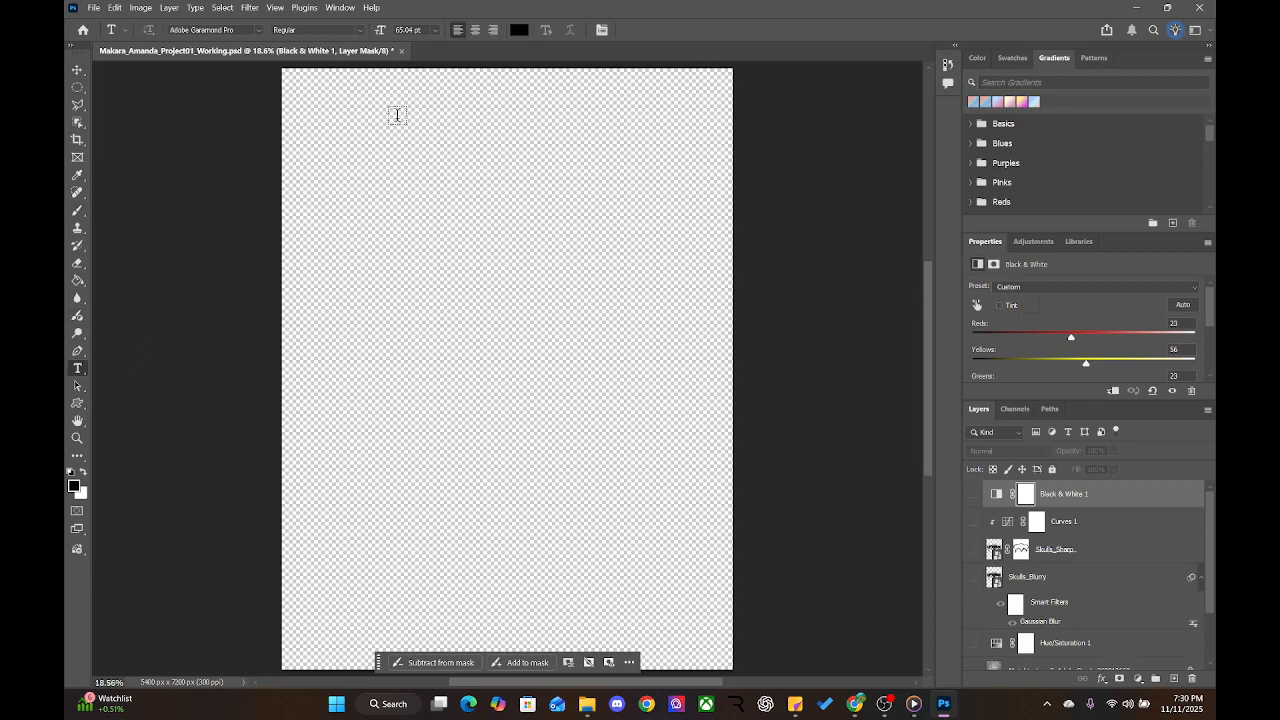
click(350, 140)
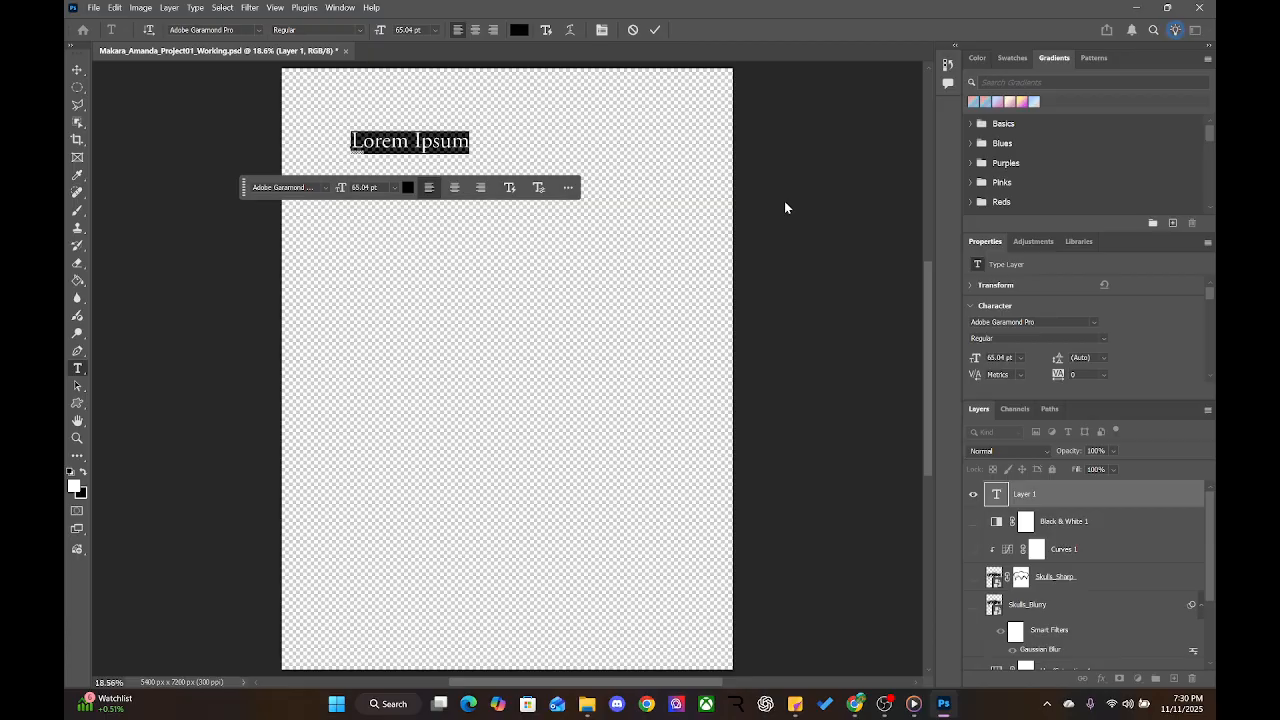
text(HEAVY)
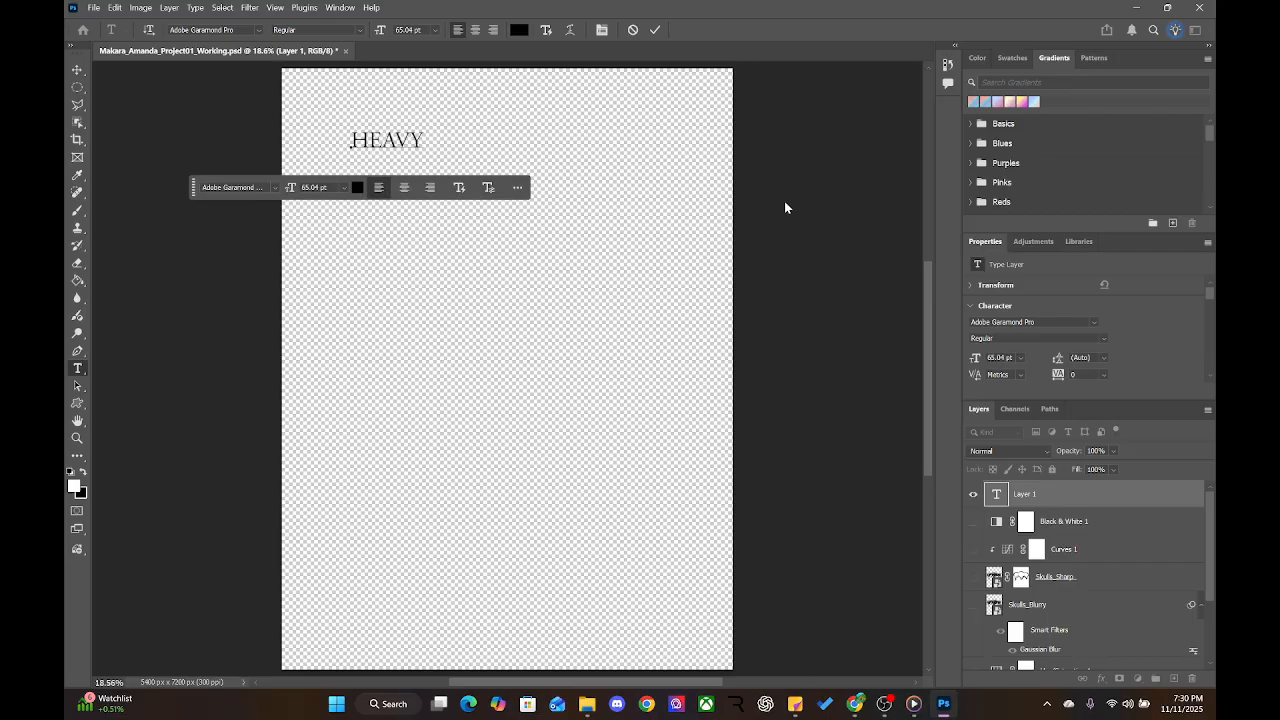
click(77, 70)
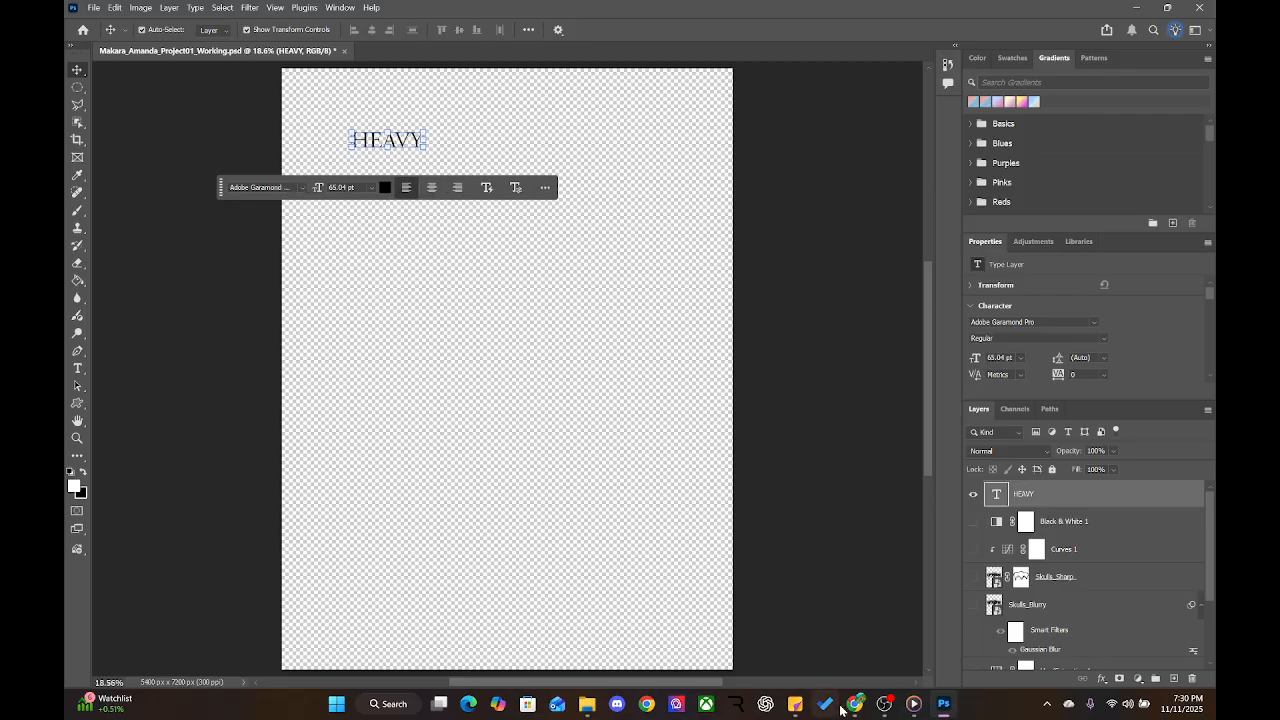
Review the Adobe Font Options sticky note, then bring up the assignment page in the browser
click(790, 706)
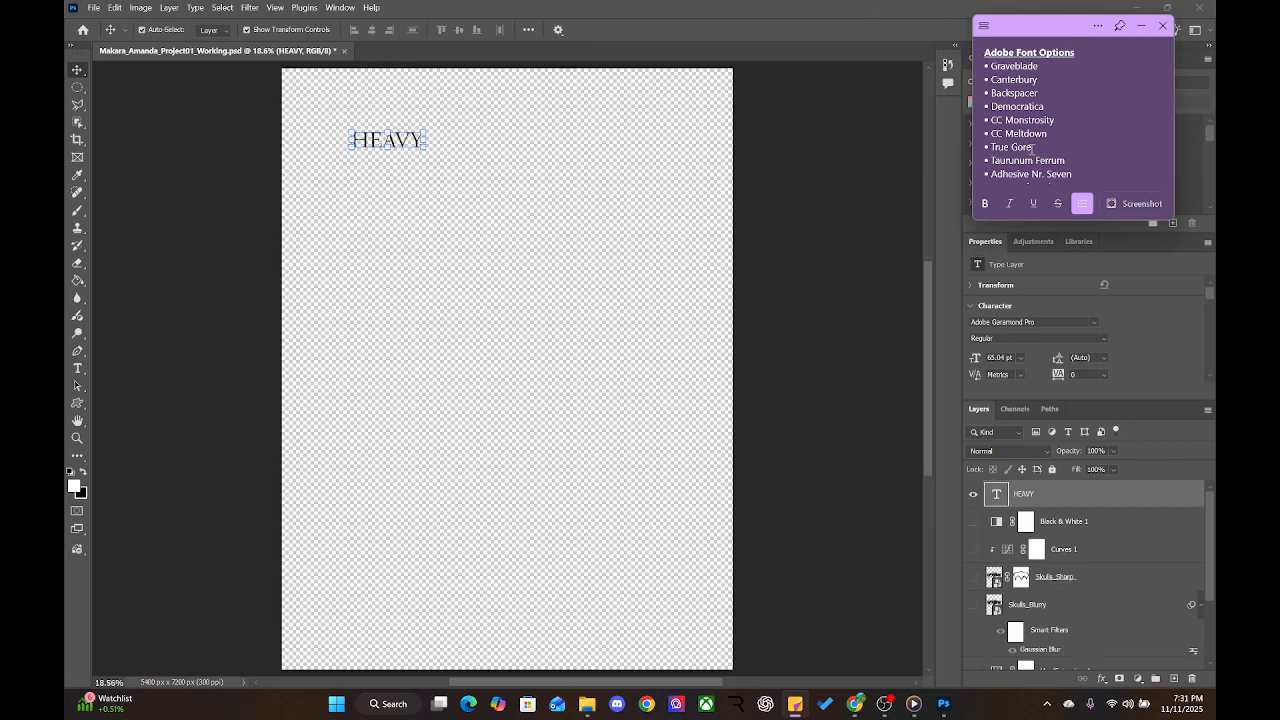
scroll(1020, 134, down, 2)
scroll(1021, 116, up, 2)
click(860, 709)
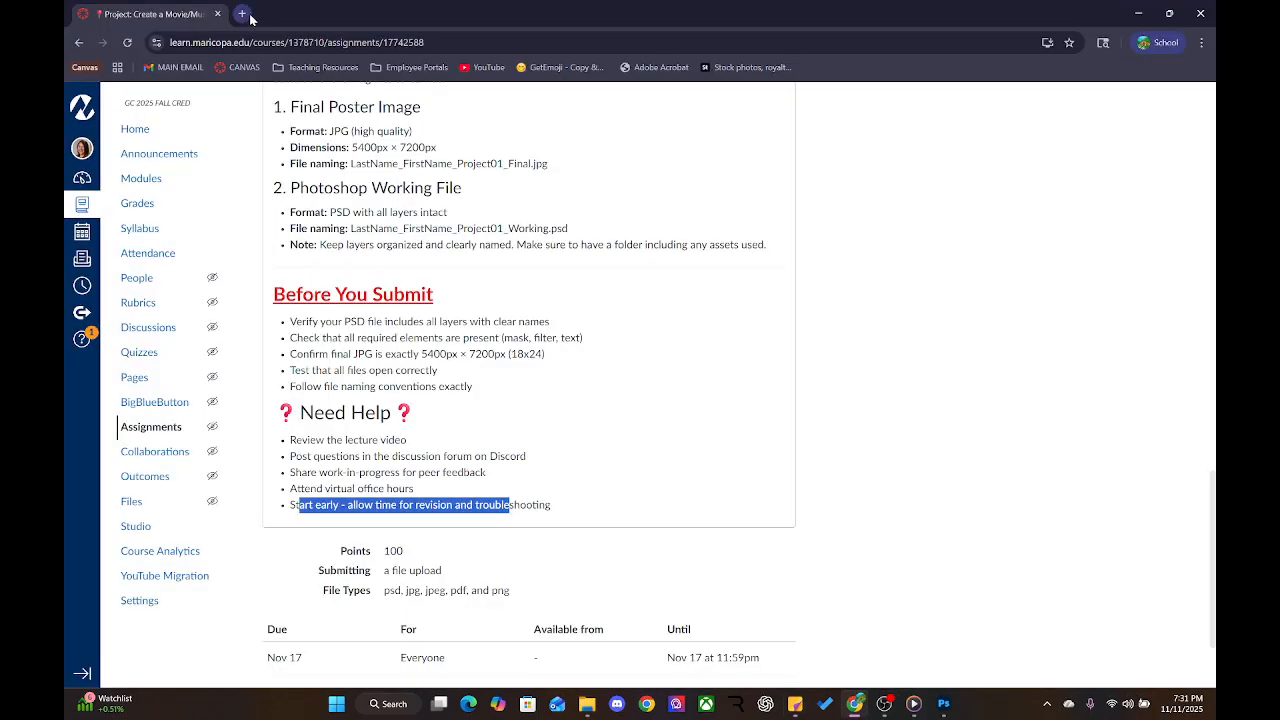
click(246, 16)
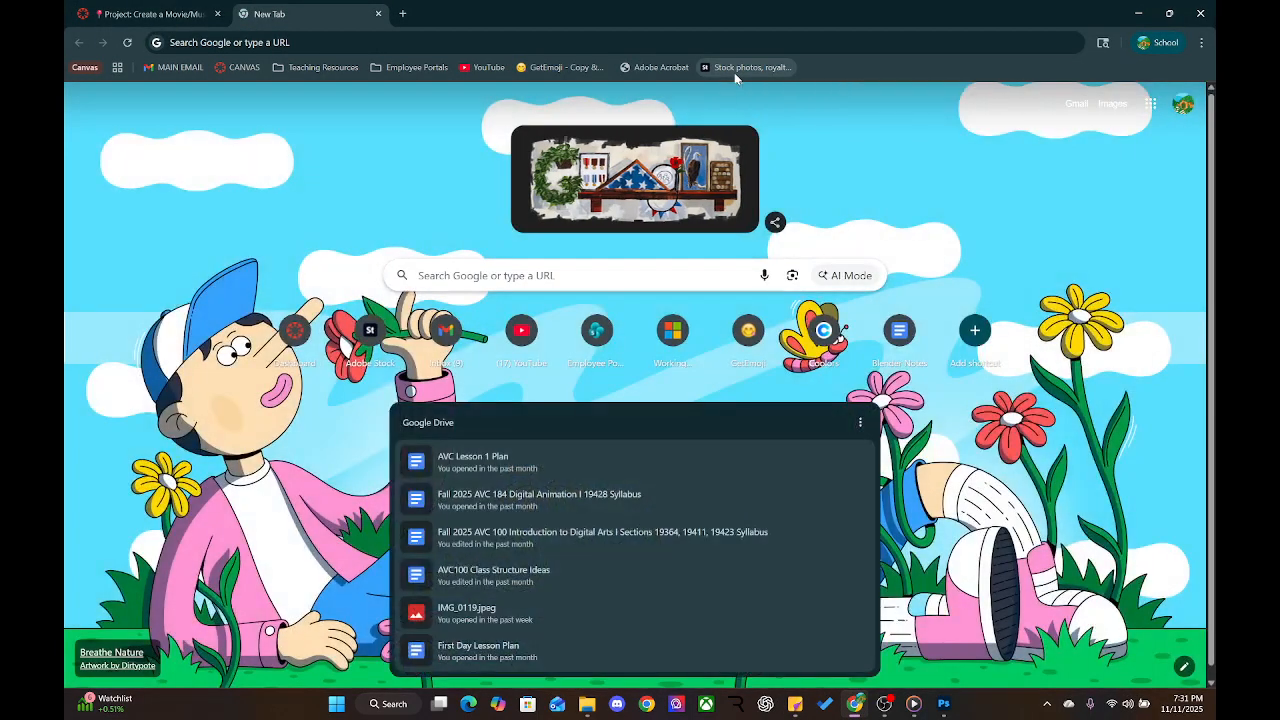
click(735, 70)
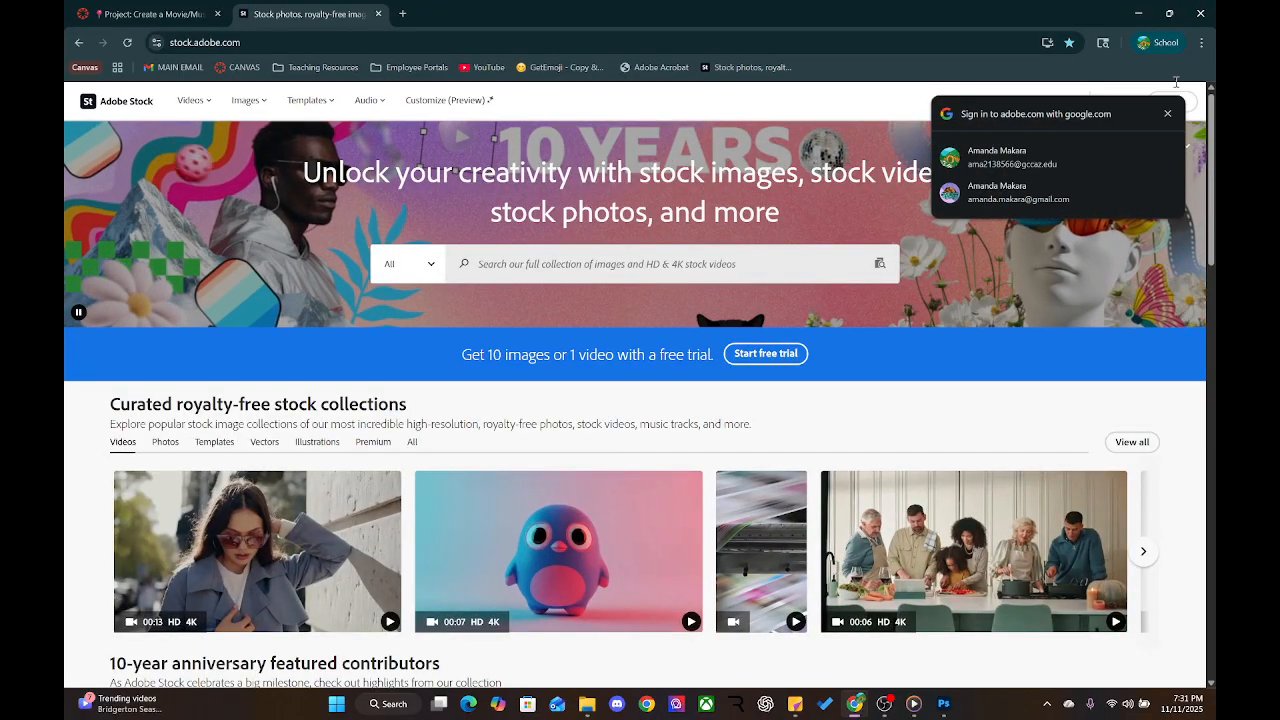
click(1168, 115)
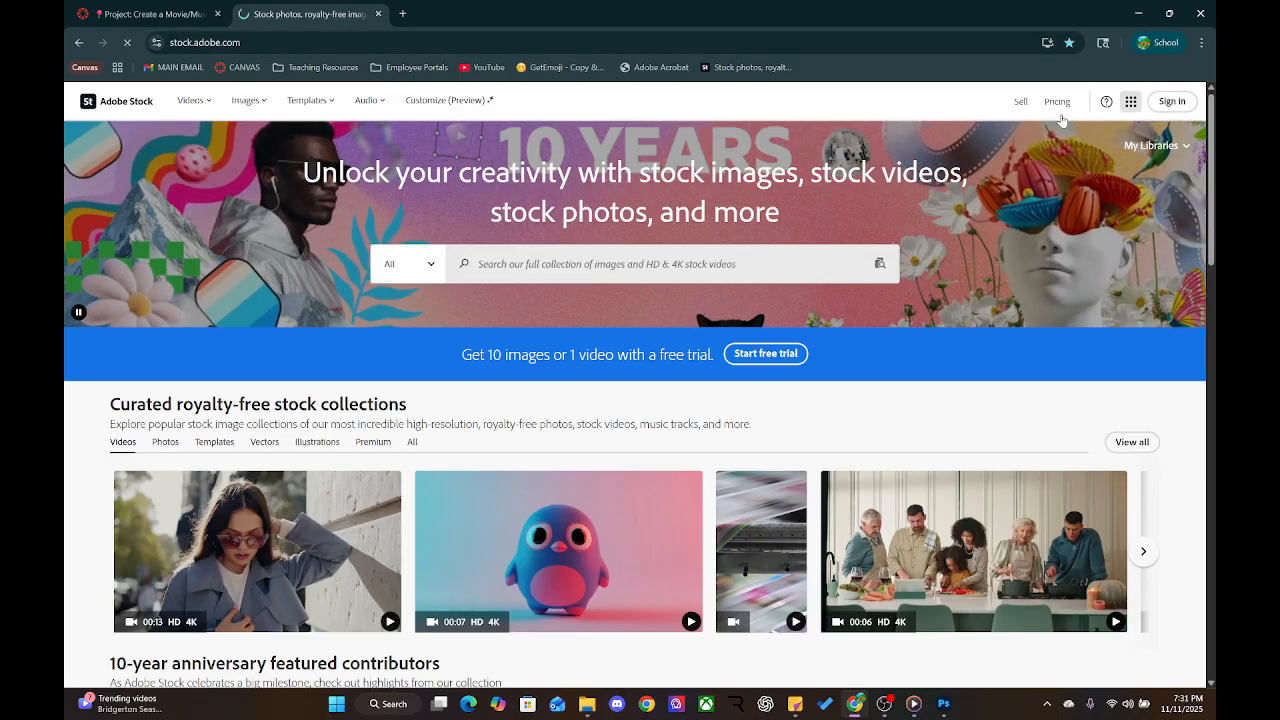
click(1172, 101)
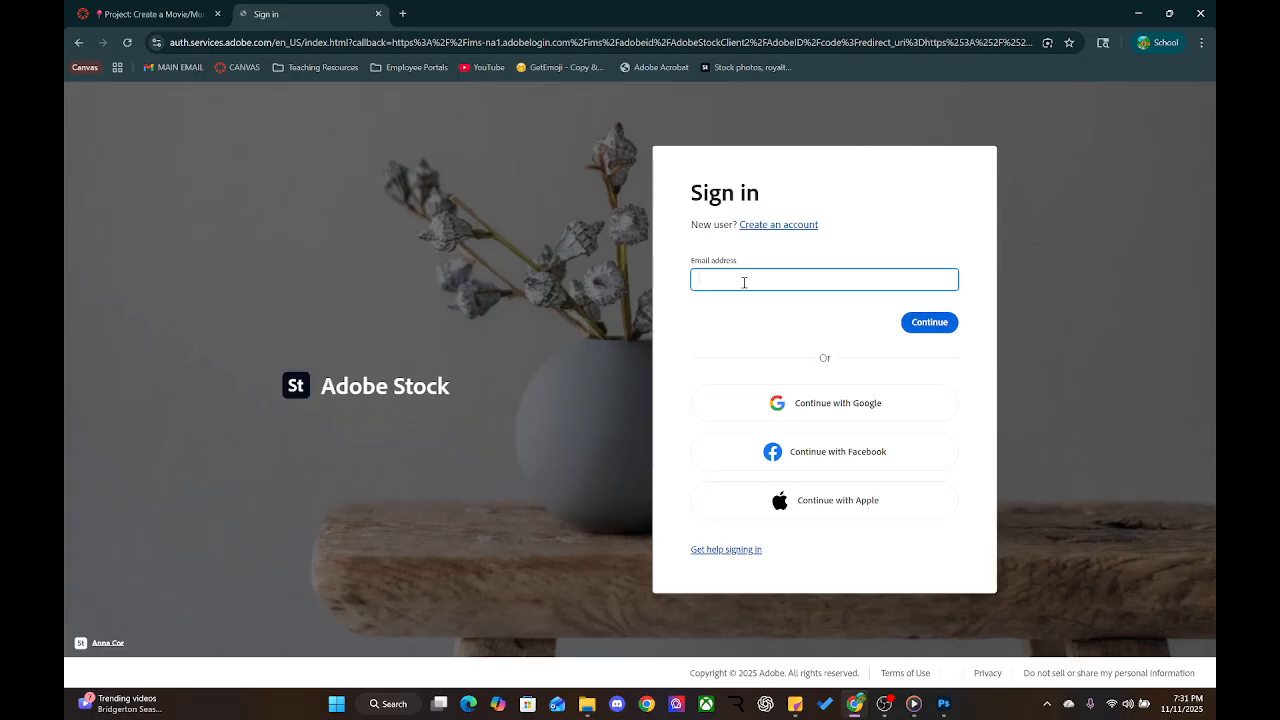
click(746, 281)
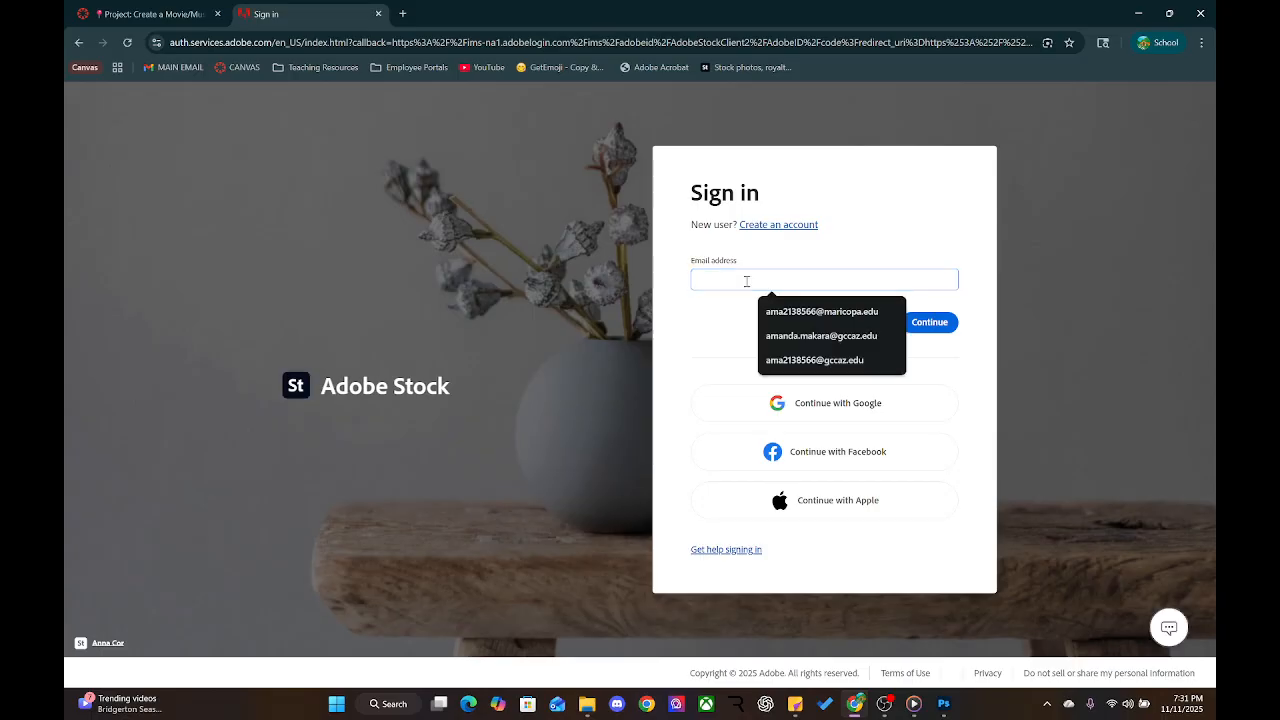
click(812, 336)
click(922, 328)
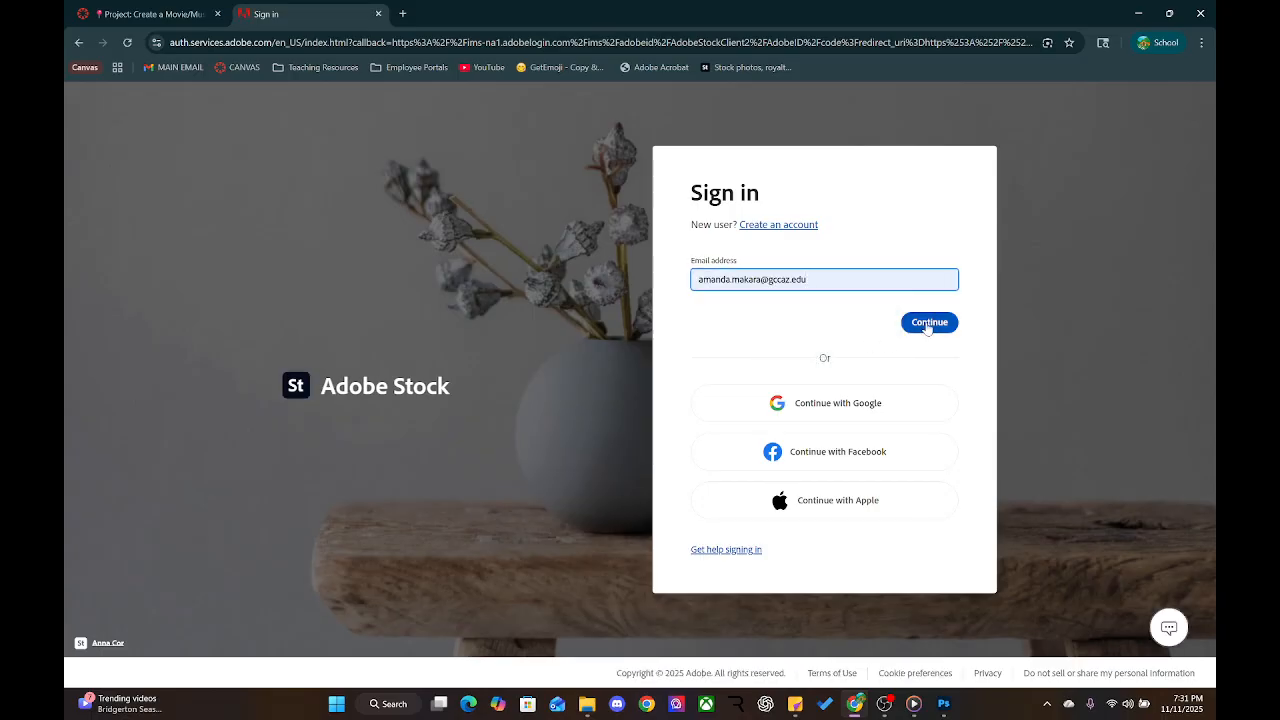
click(815, 404)
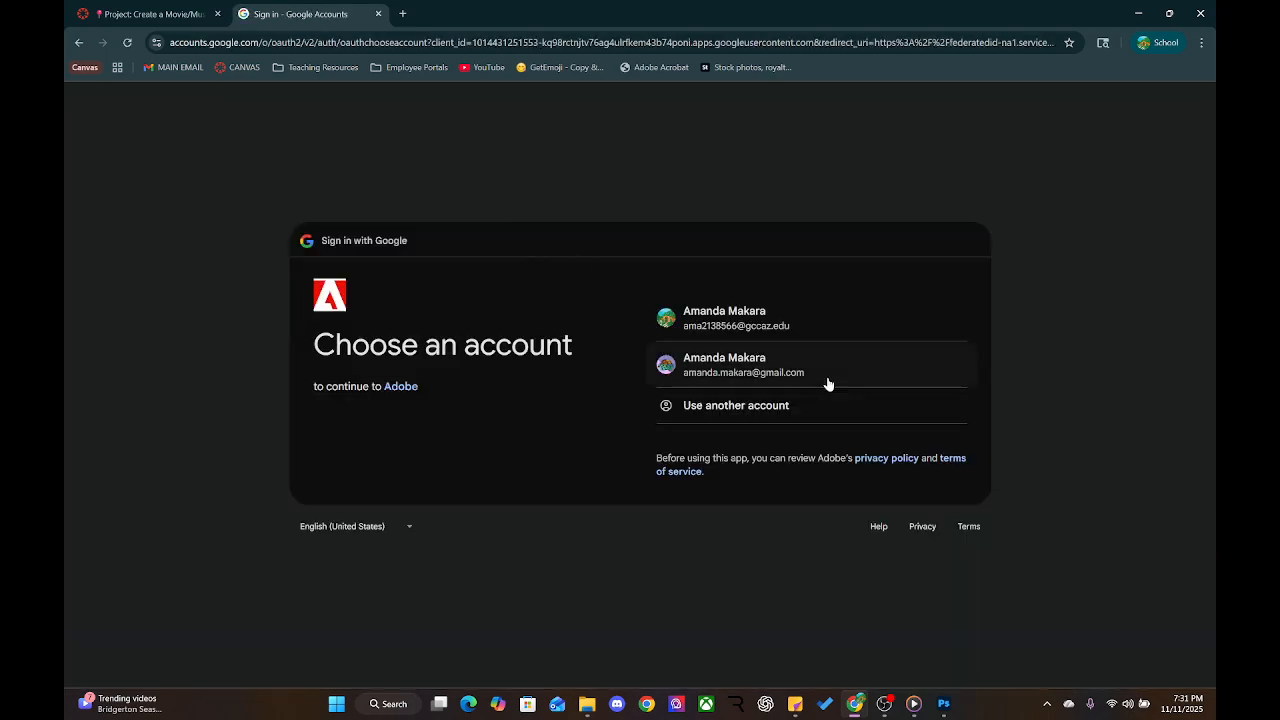
click(761, 312)
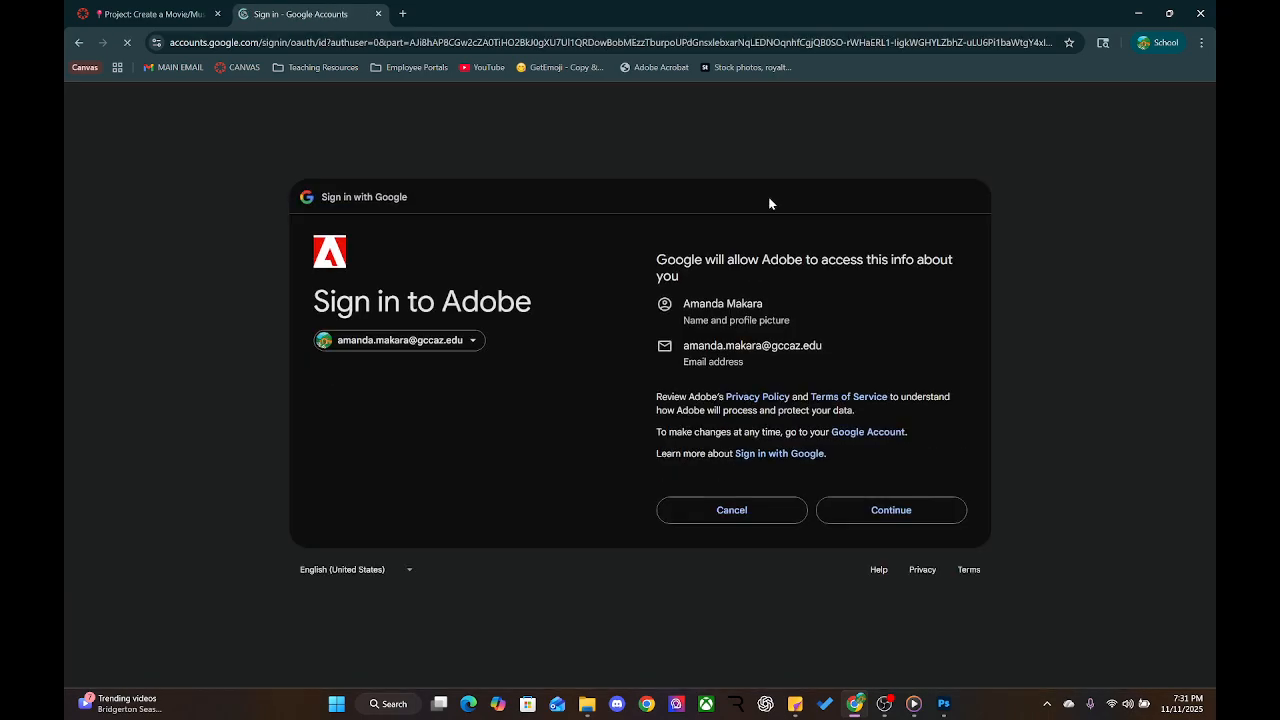
click(914, 519)
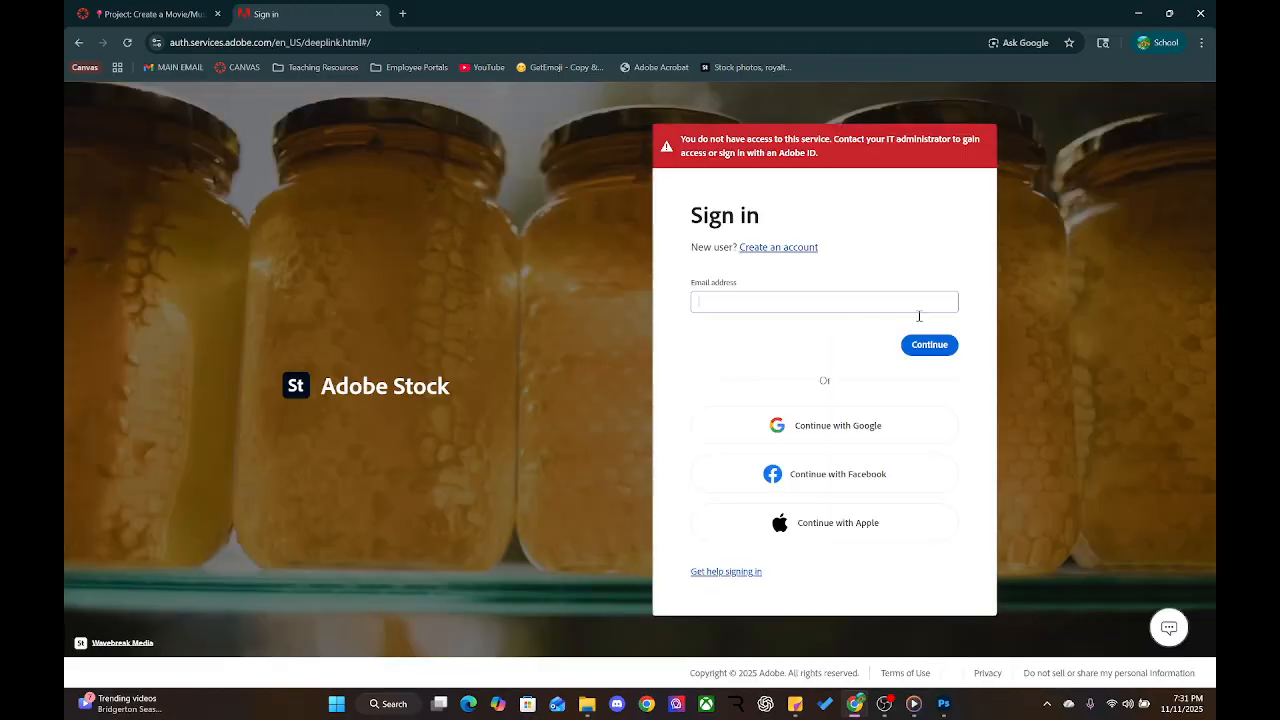
click(773, 425)
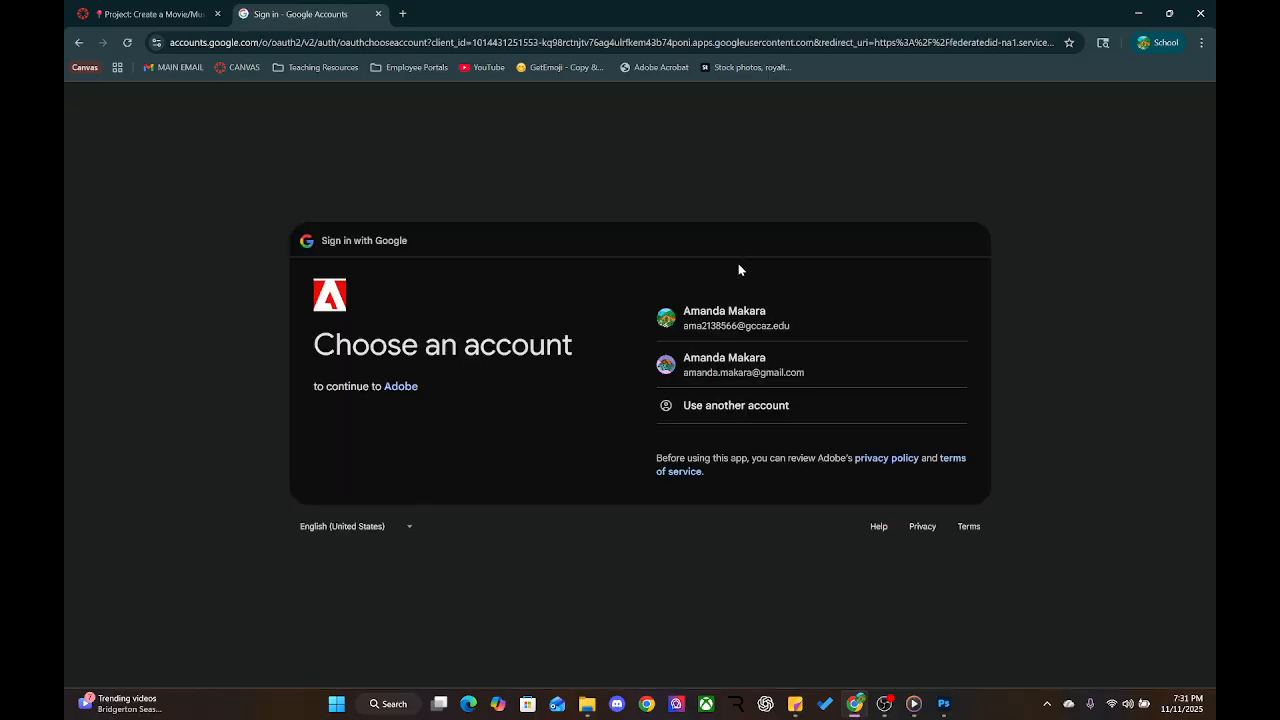
click(739, 331)
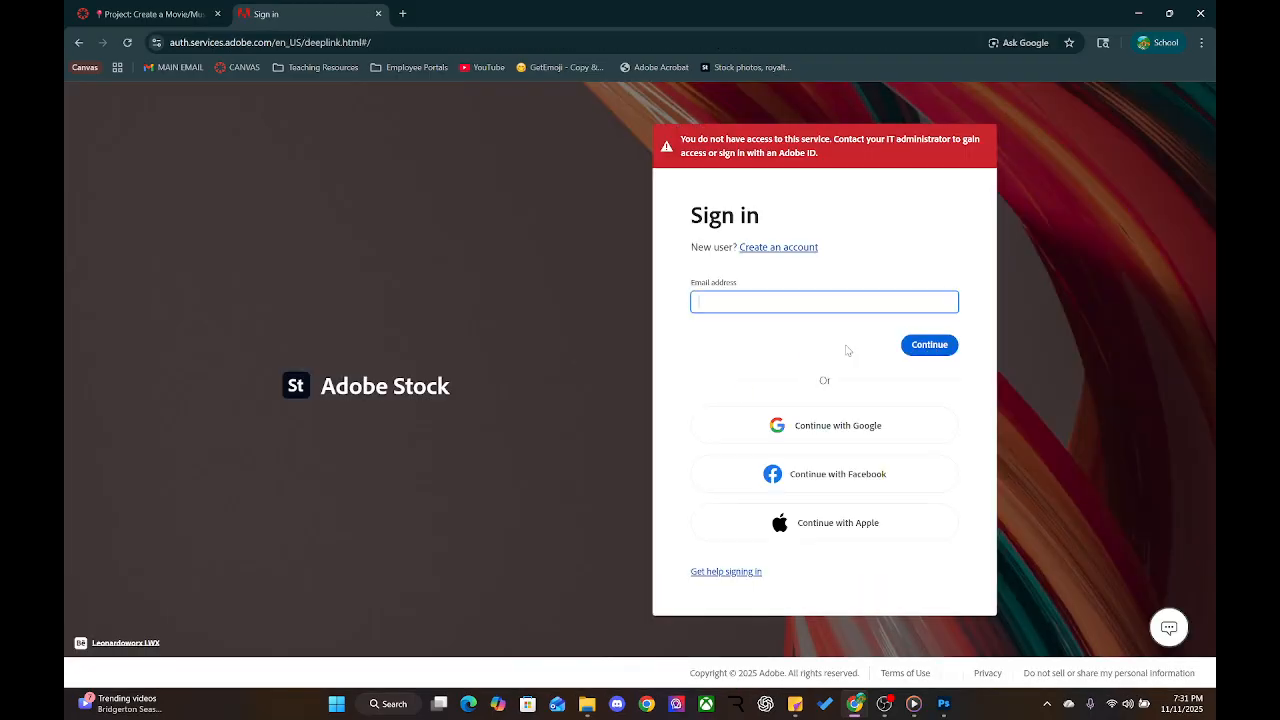
click(748, 304)
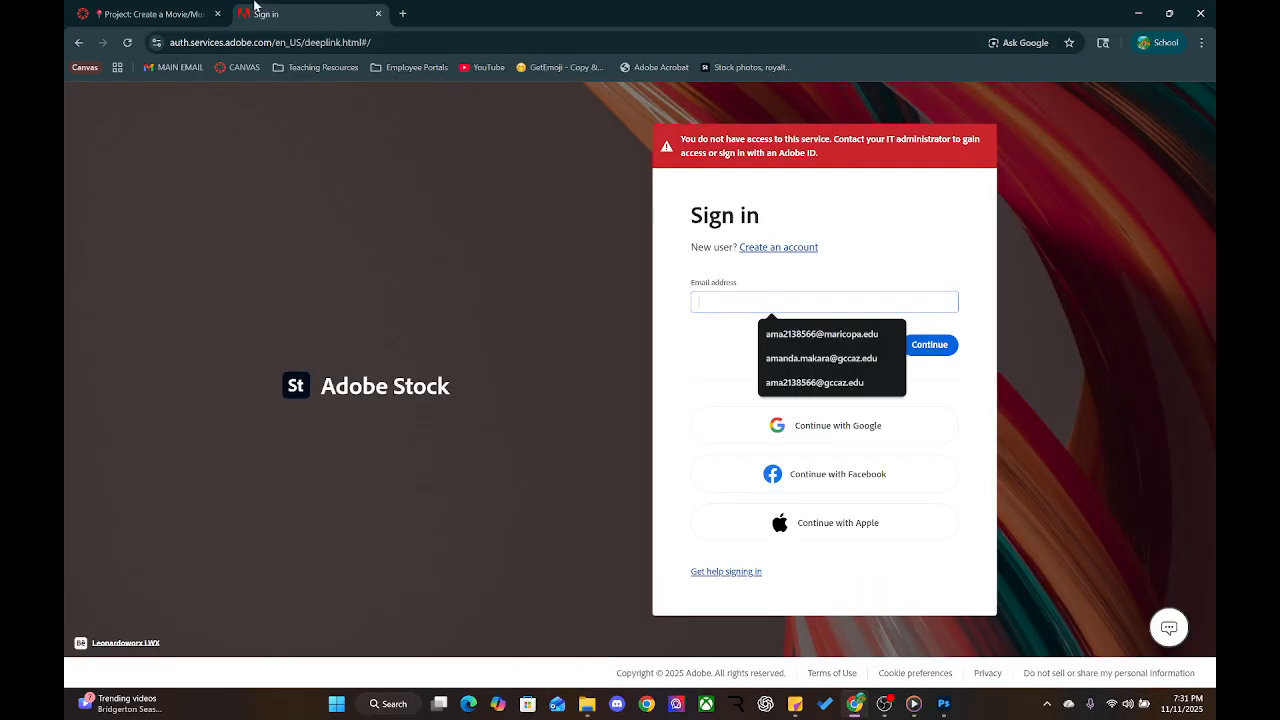
click(378, 13)
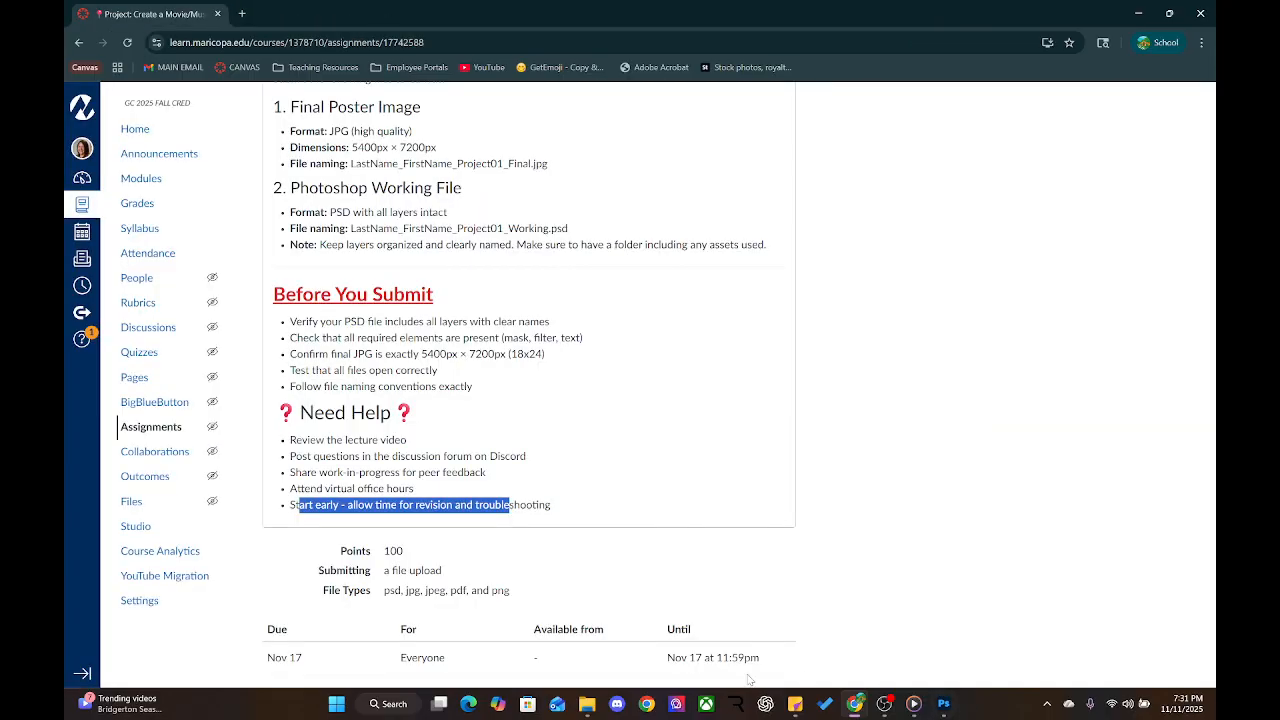
Launch Adobe Creative Cloud Desktop from the Start menu's Adobe apps group
click(340, 705)
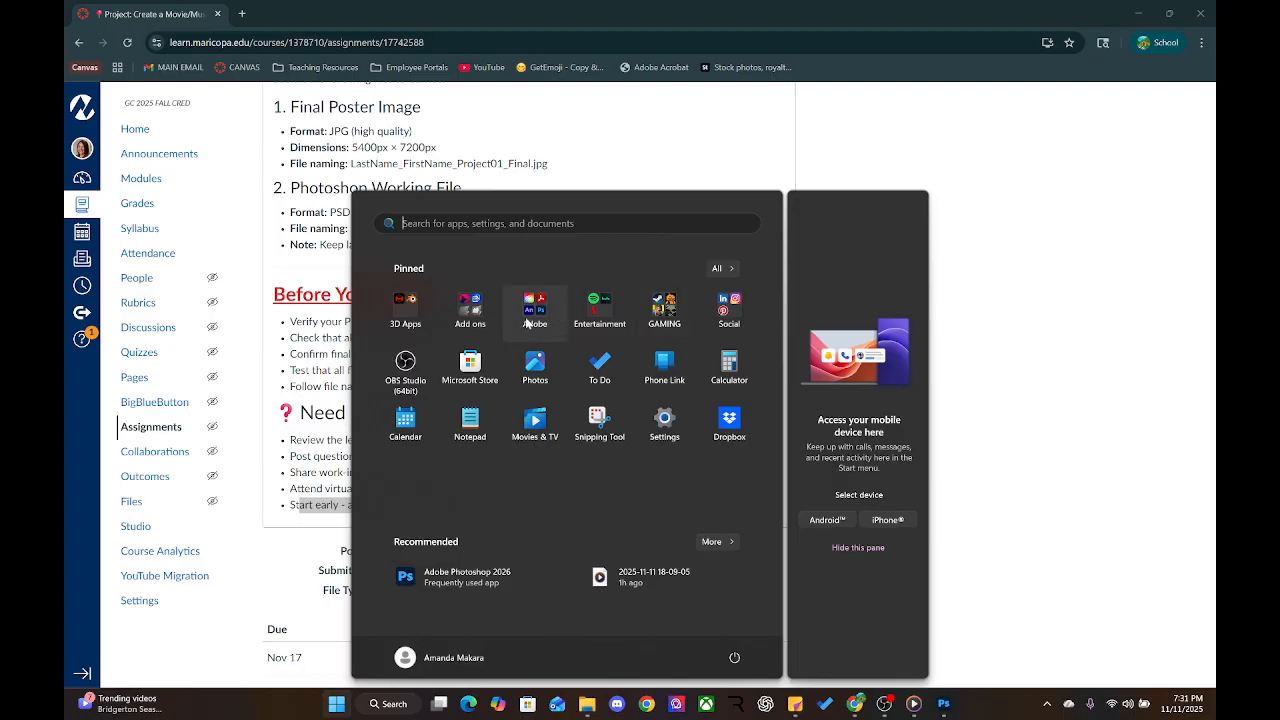
click(526, 322)
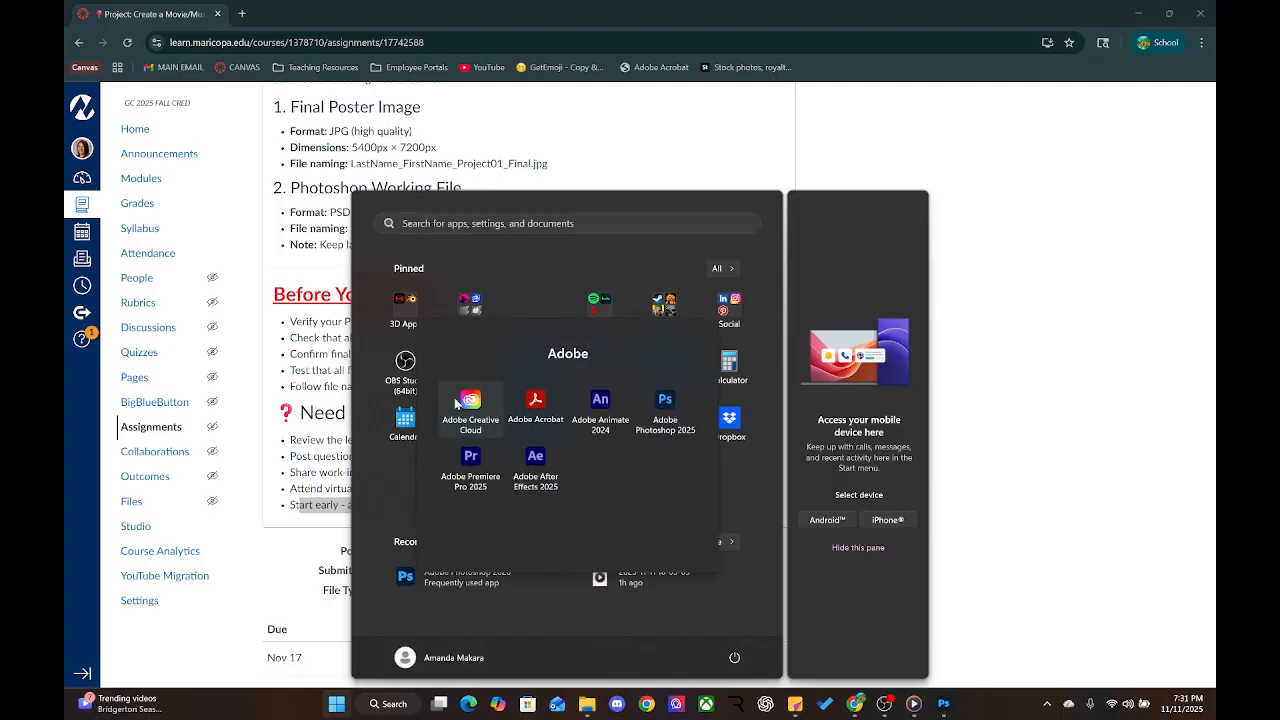
click(468, 405)
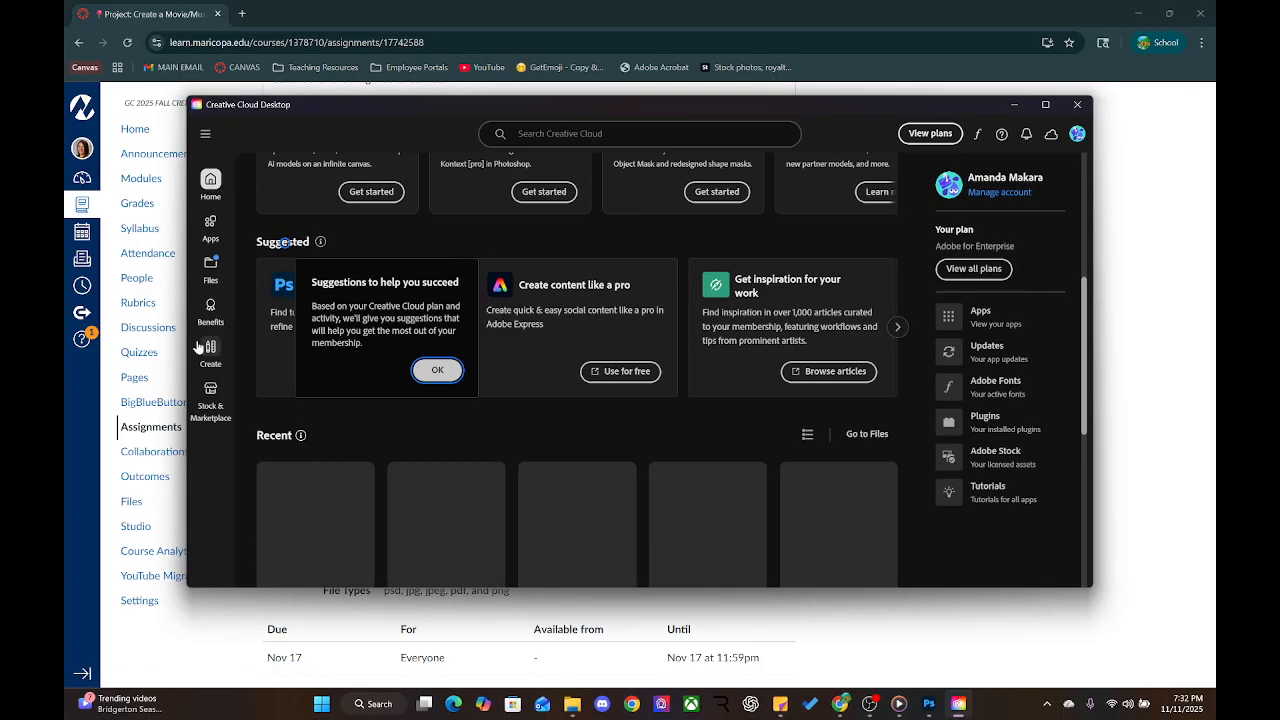
View the added Adobe Fonts list and open the Browse more fonts page in the browser
scroll(680, 264, up, 4)
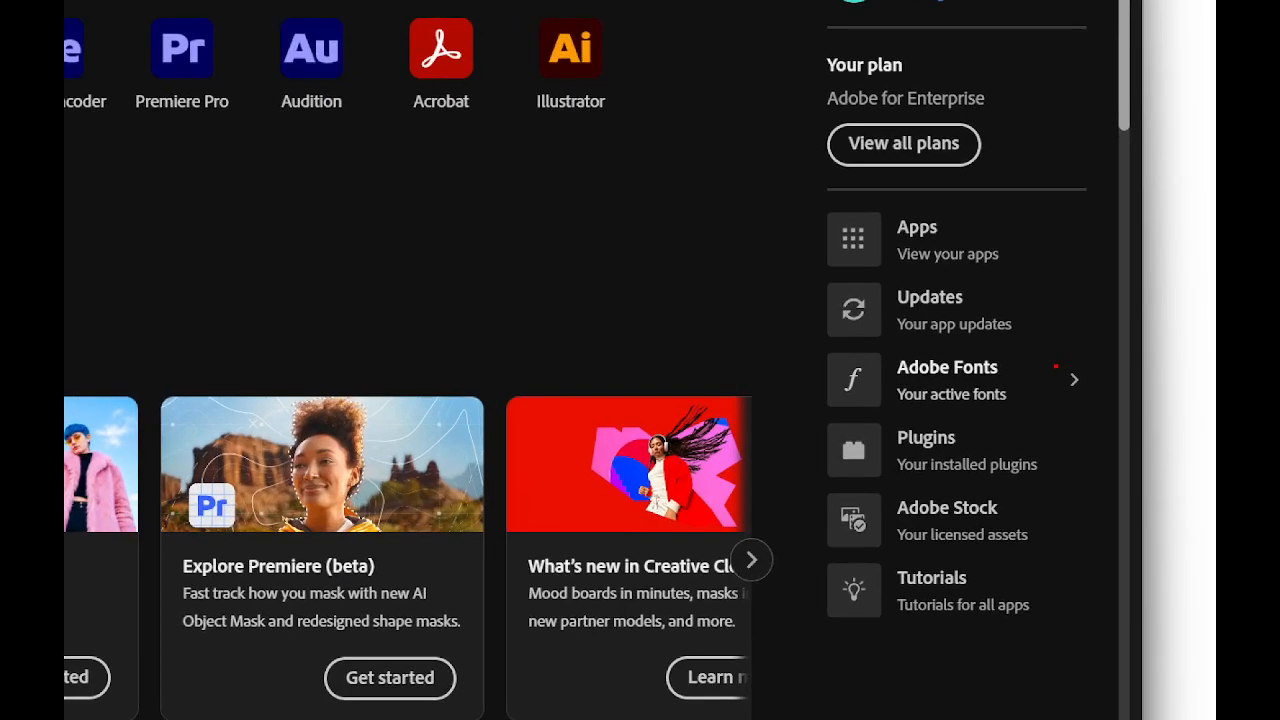
mouse_move(1055, 366)
mouse_down()
mouse_move(830, 346)
mouse_move(1008, 421)
mouse_move(1012, 386)
mouse_up()
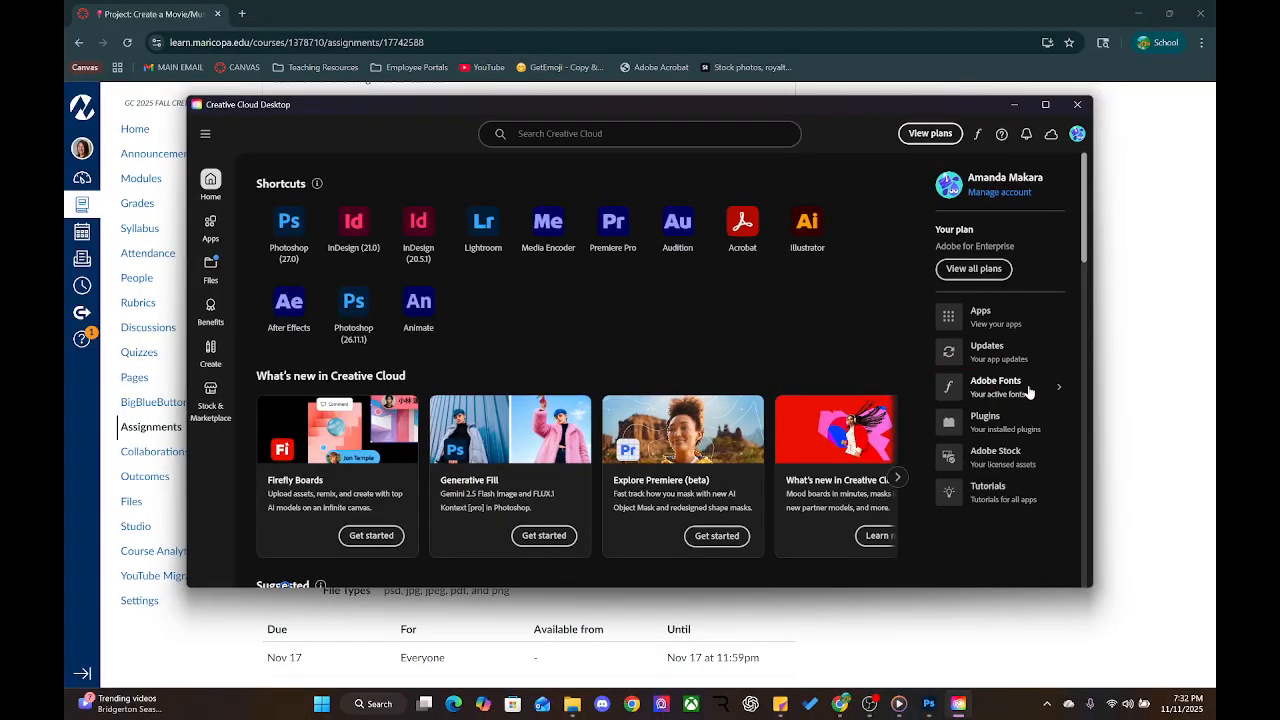
click(945, 380)
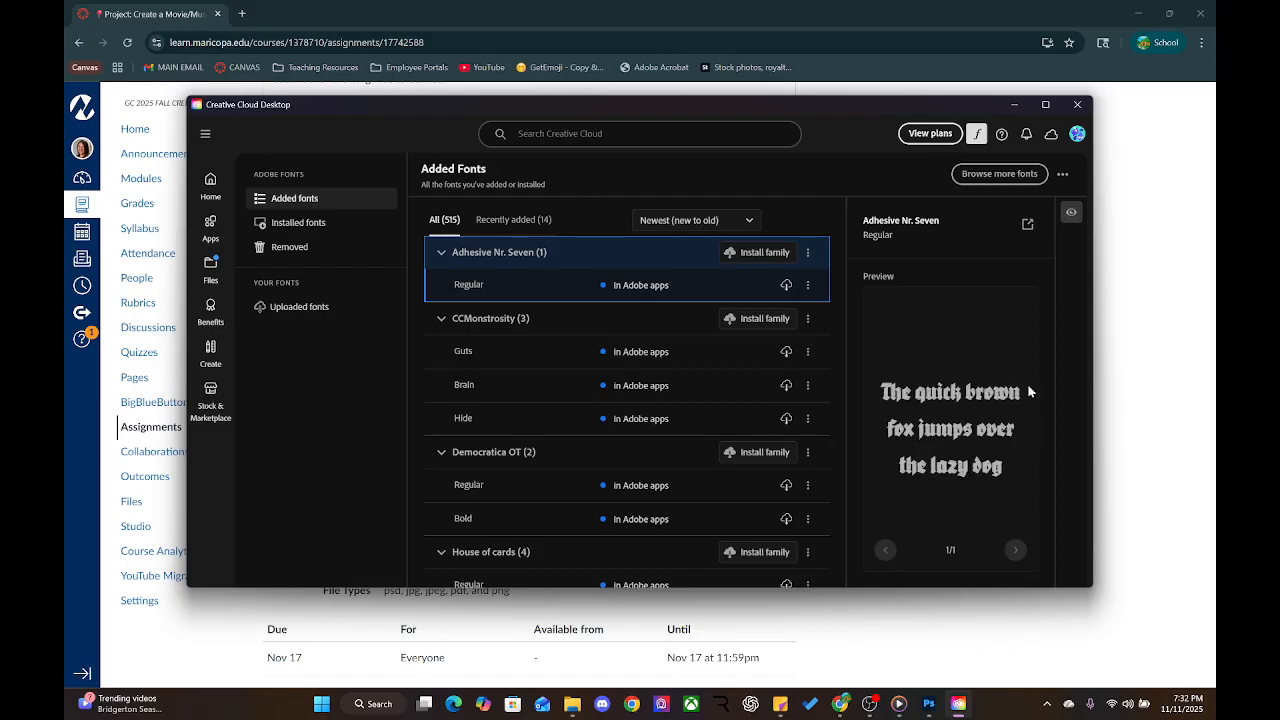
click(1000, 175)
click(992, 179)
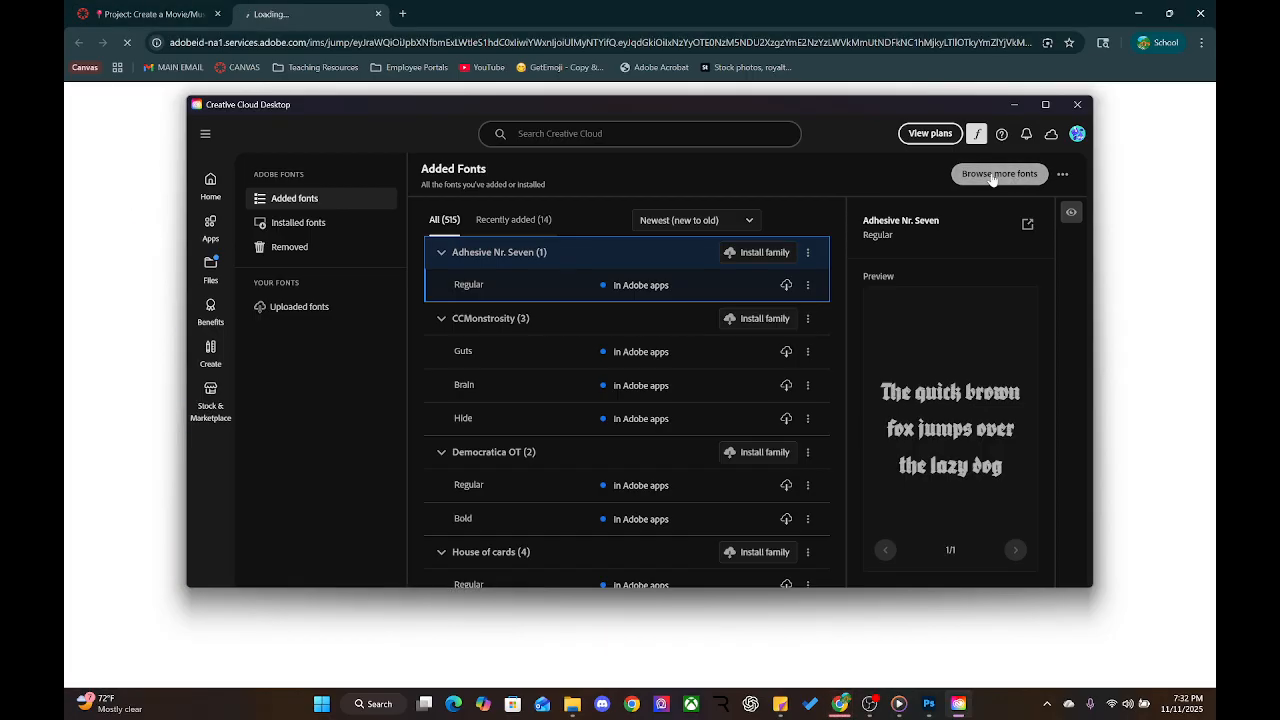
click(672, 18)
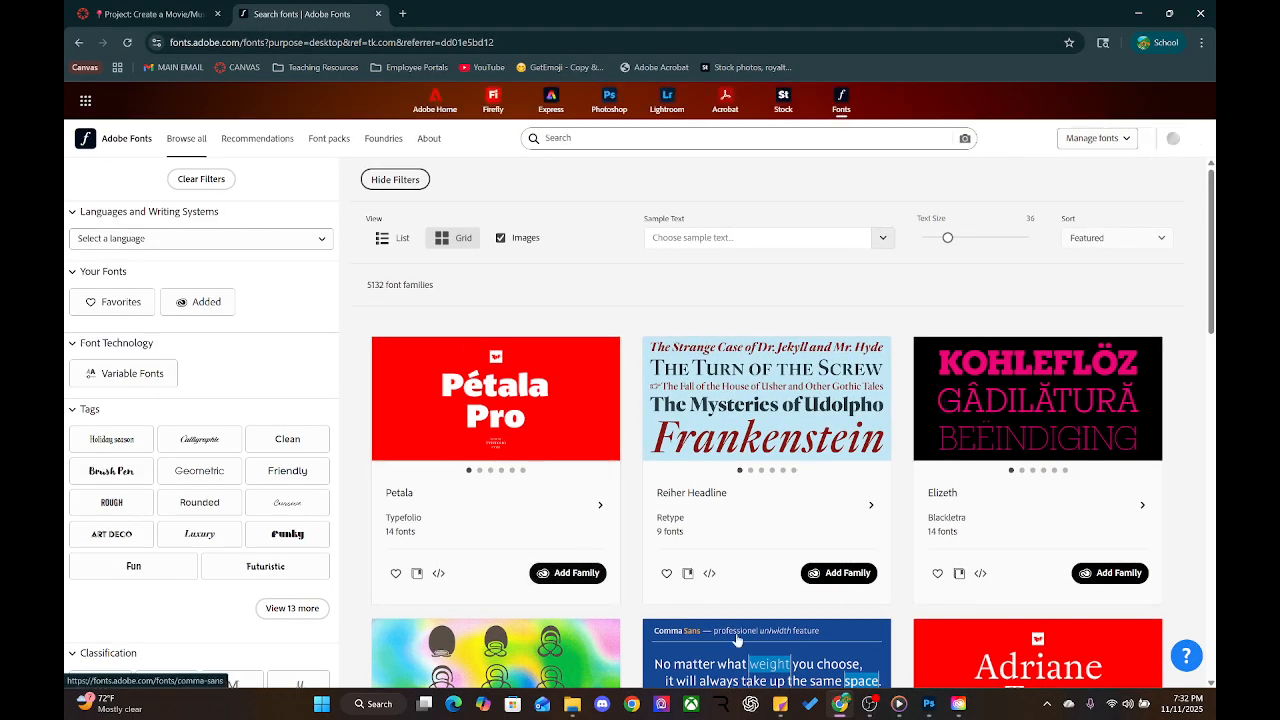
Browse the Adobe Fonts catalogue down to the pagination and back up, then return to Photoshop
scroll(772, 448, down, 6)
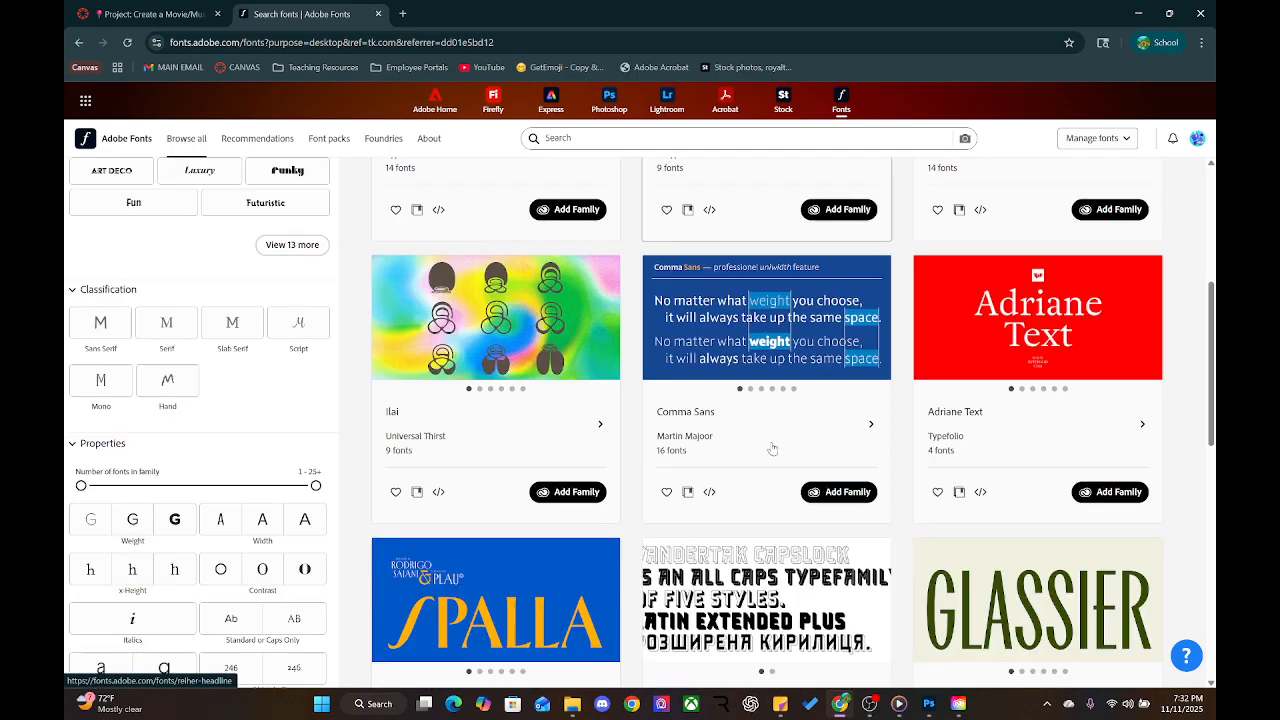
scroll(772, 448, down, 5)
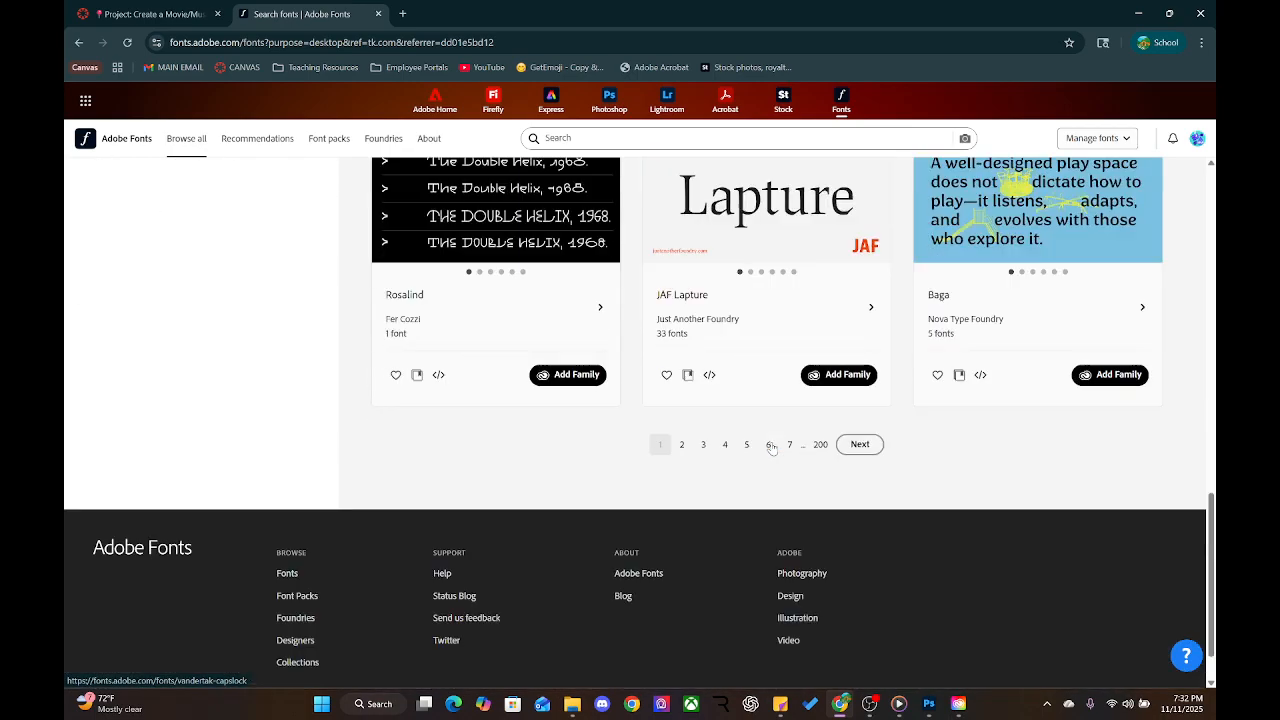
scroll(874, 222, up, 3)
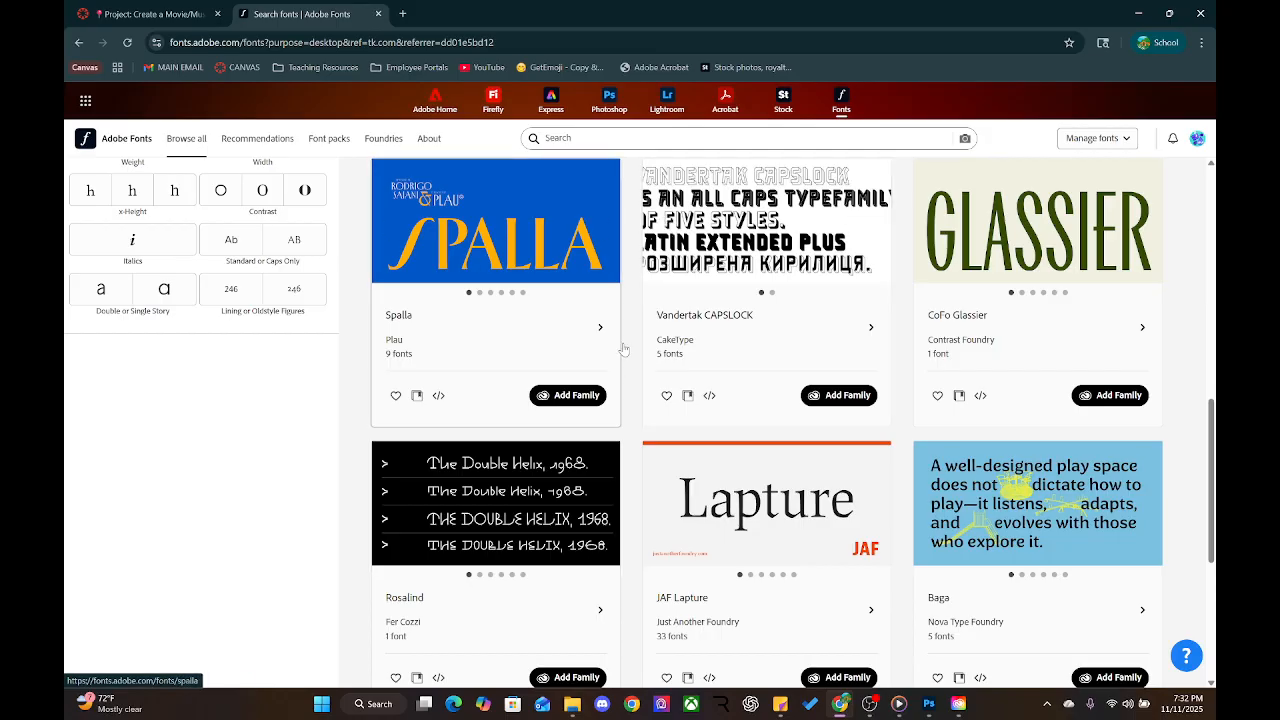
scroll(547, 487, up, 10)
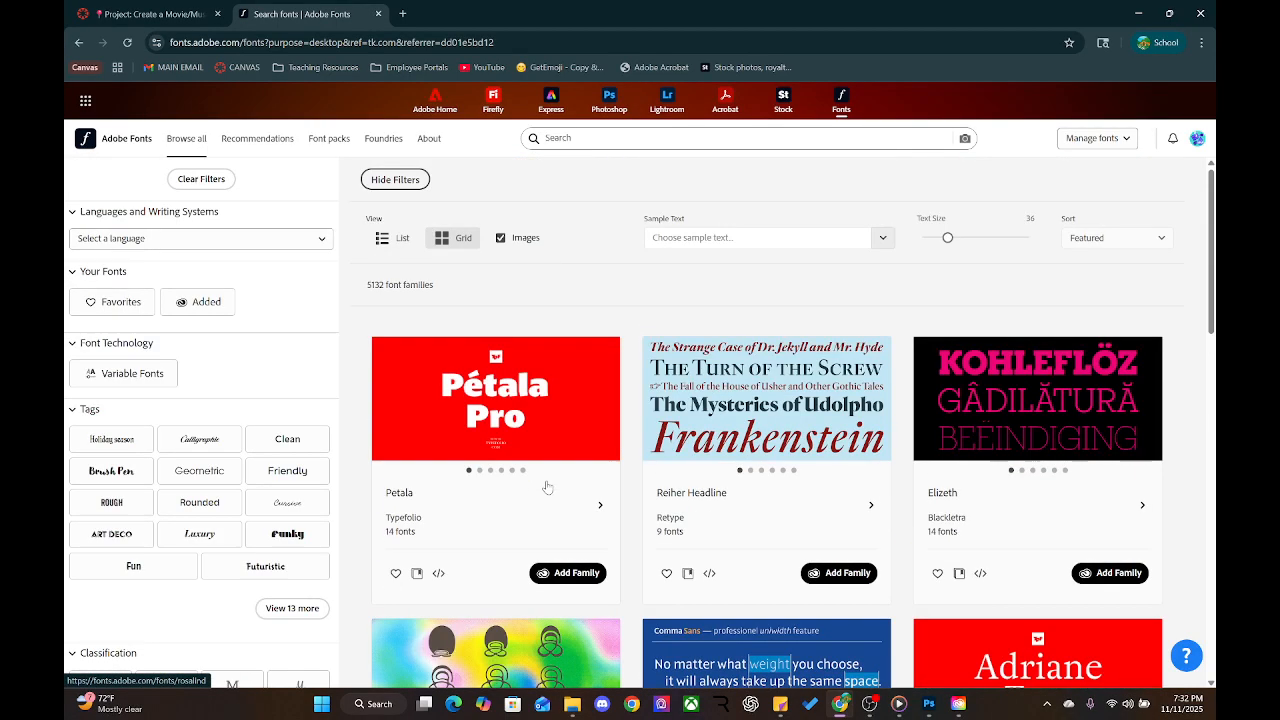
click(928, 703)
Save the working poster file with Ctrl+S
key(ctrl+s)
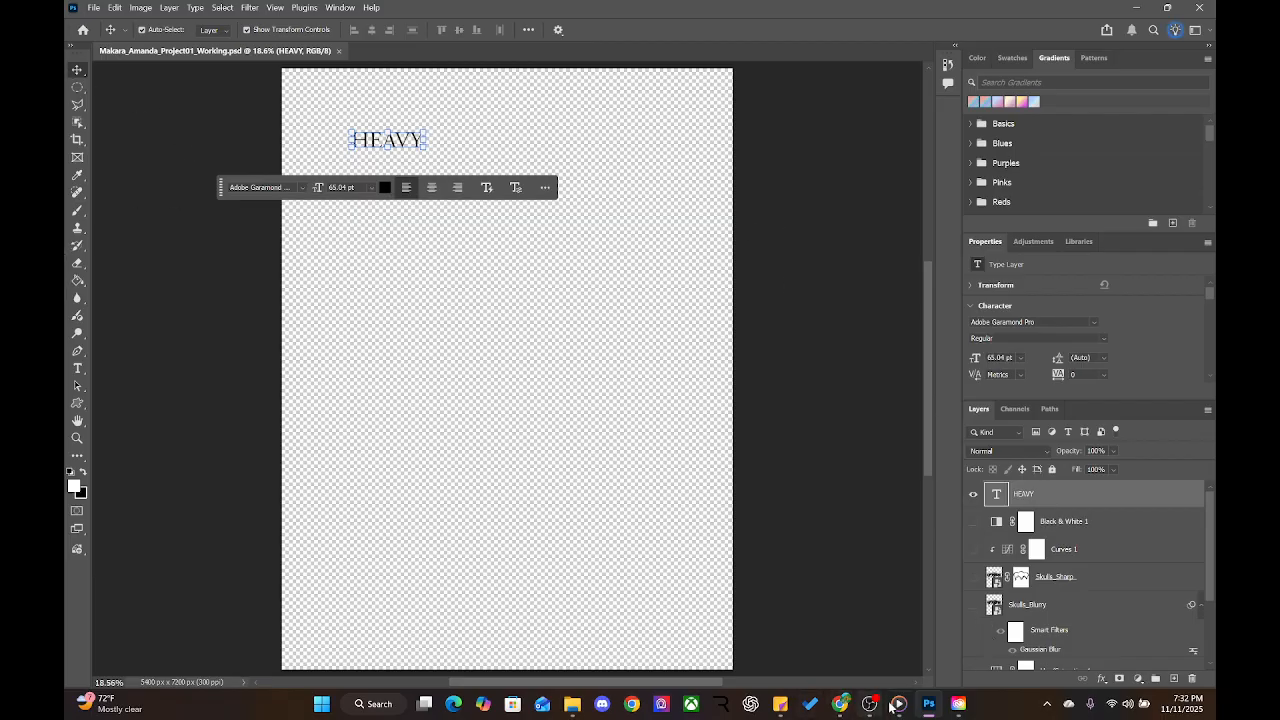
mouse_move(946, 708)
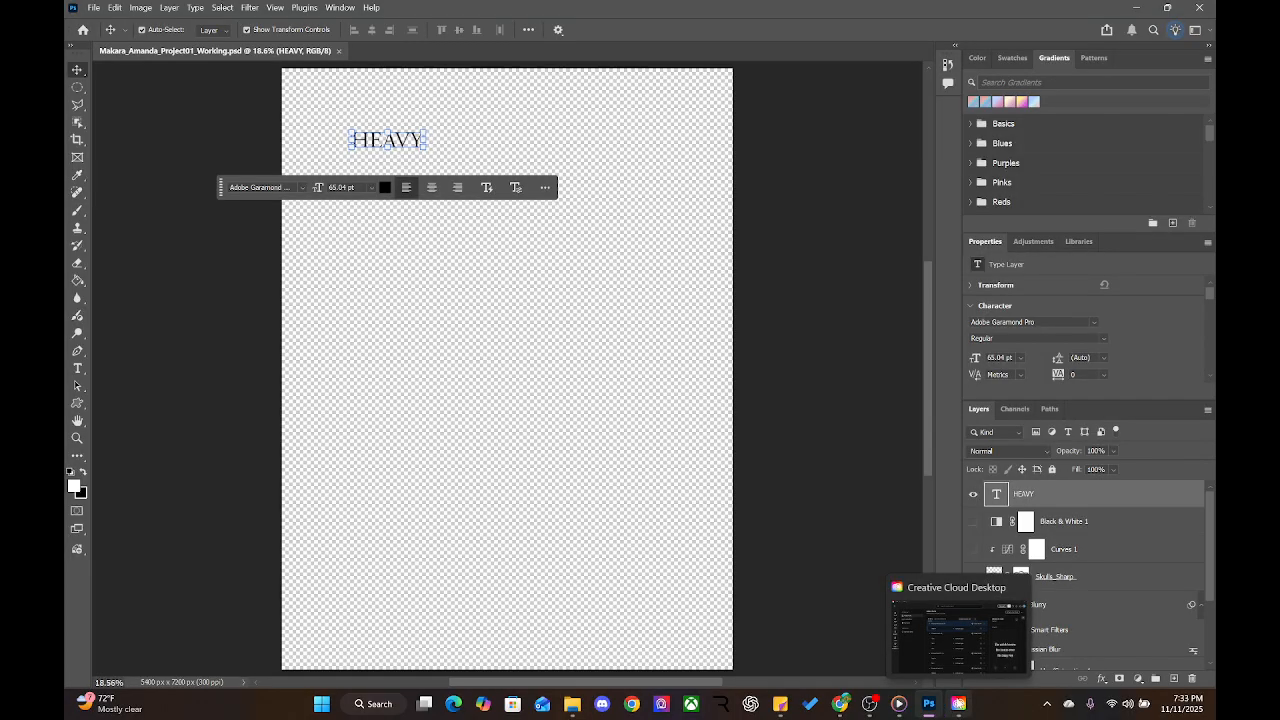
click(93, 7)
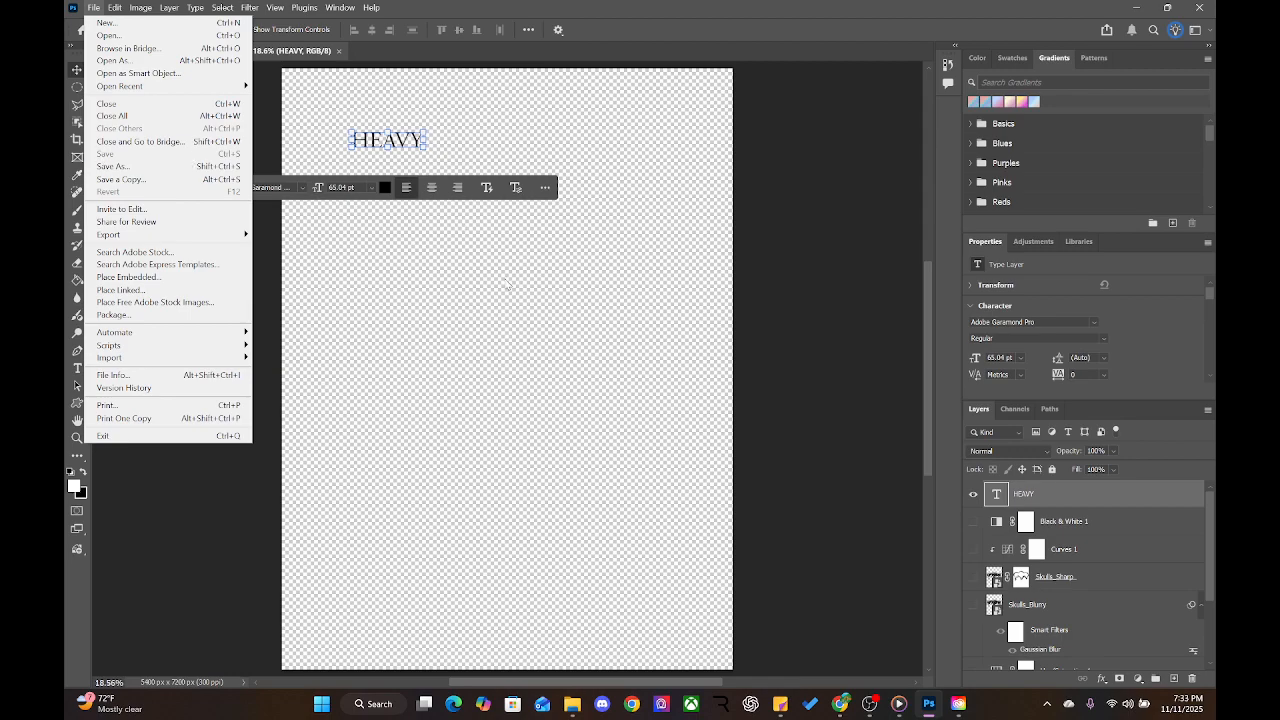
click(808, 340)
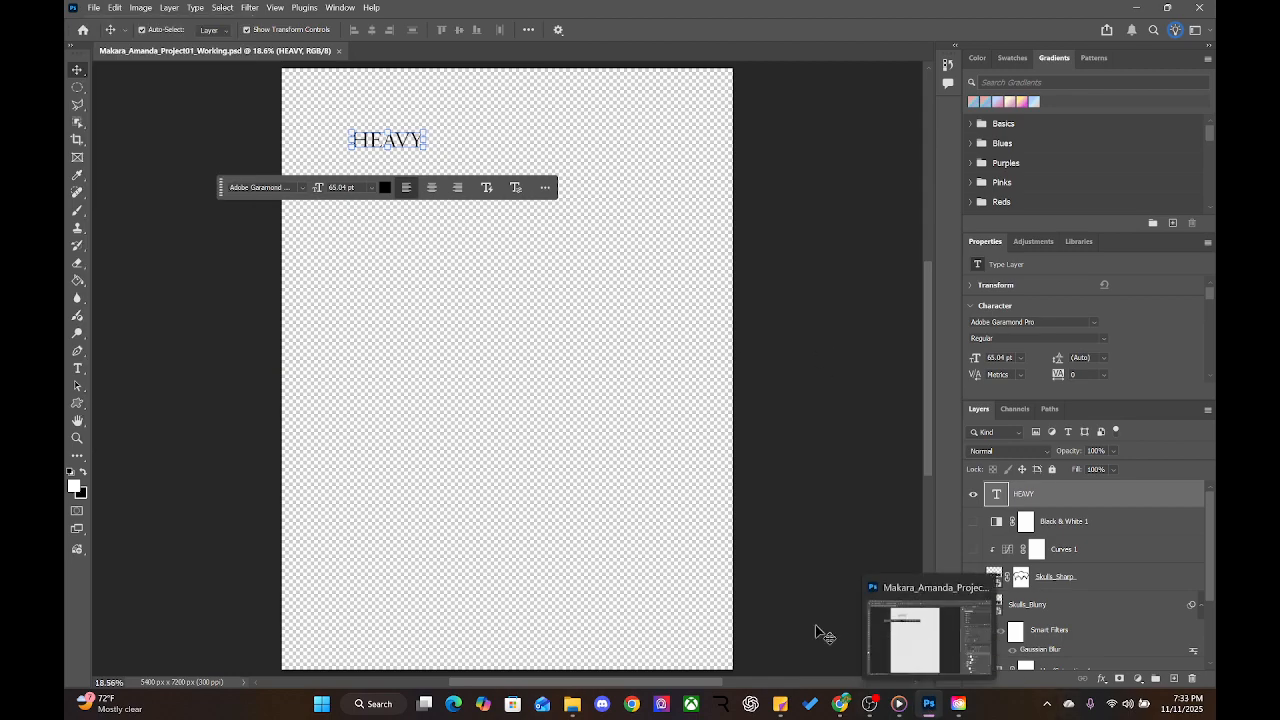
Set HEAVY in True Gore at 300 pt and move it slightly lower on the page
click(300, 189)
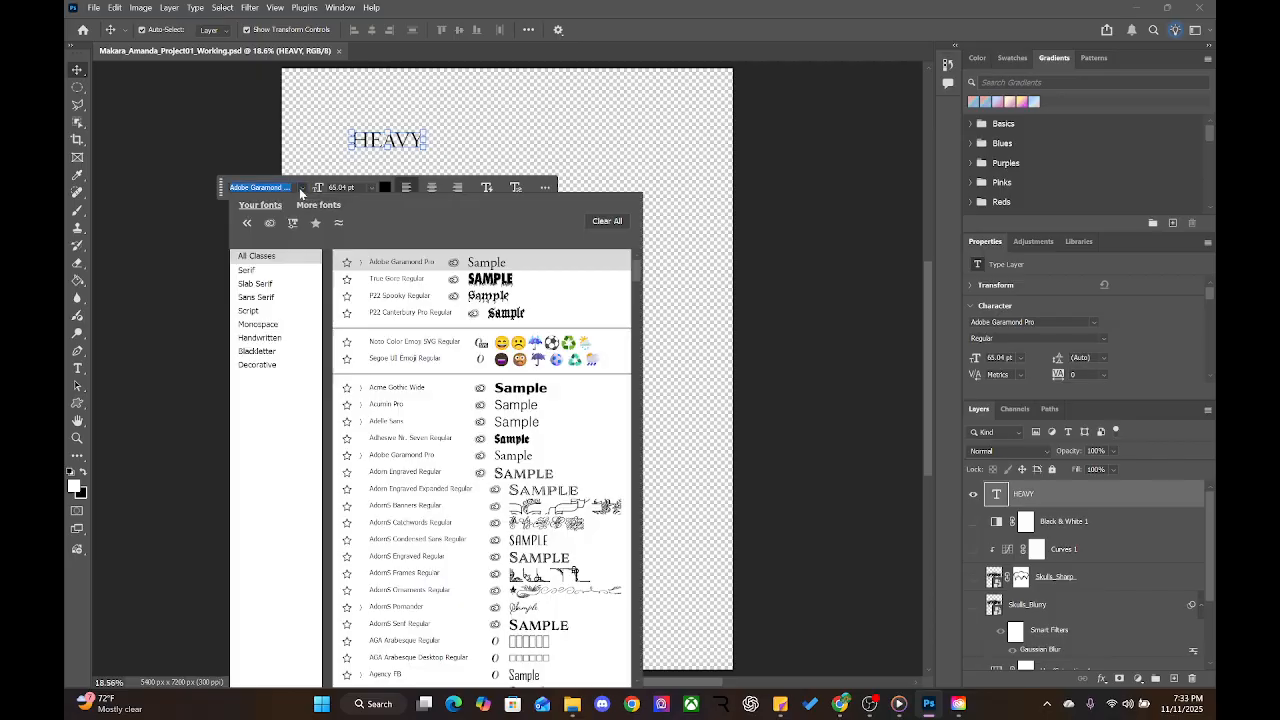
click(396, 280)
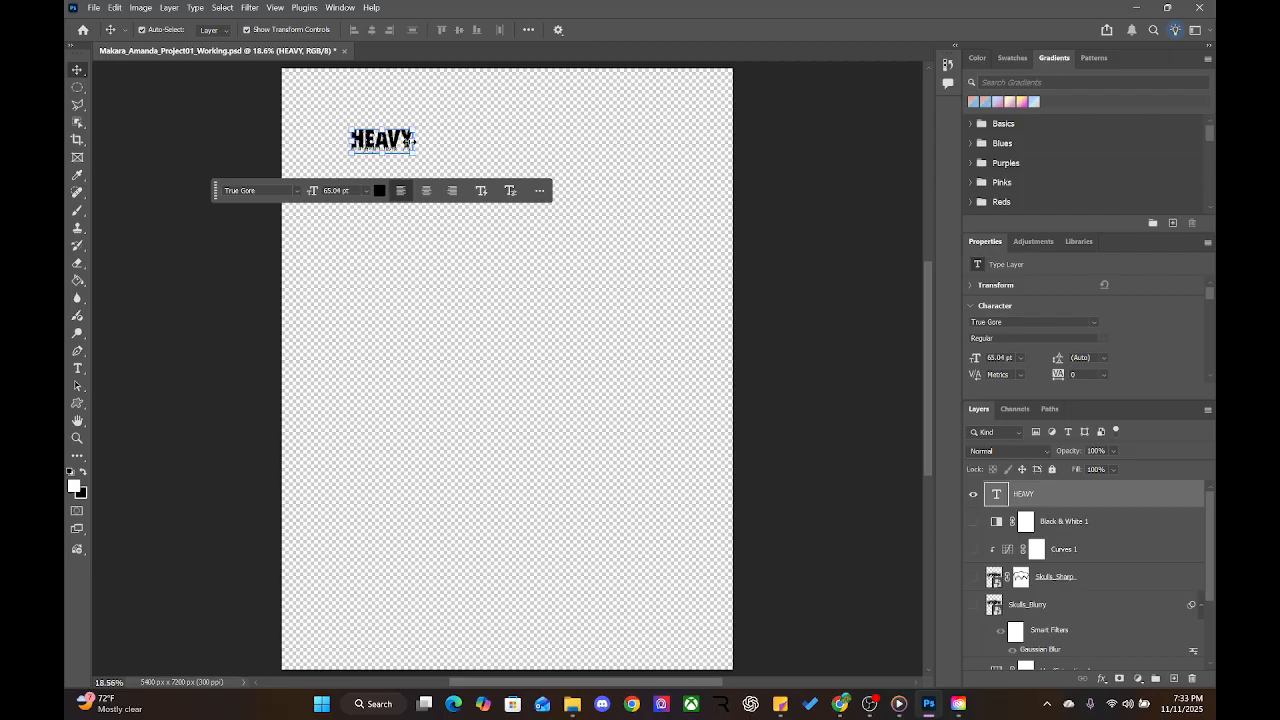
click(366, 193)
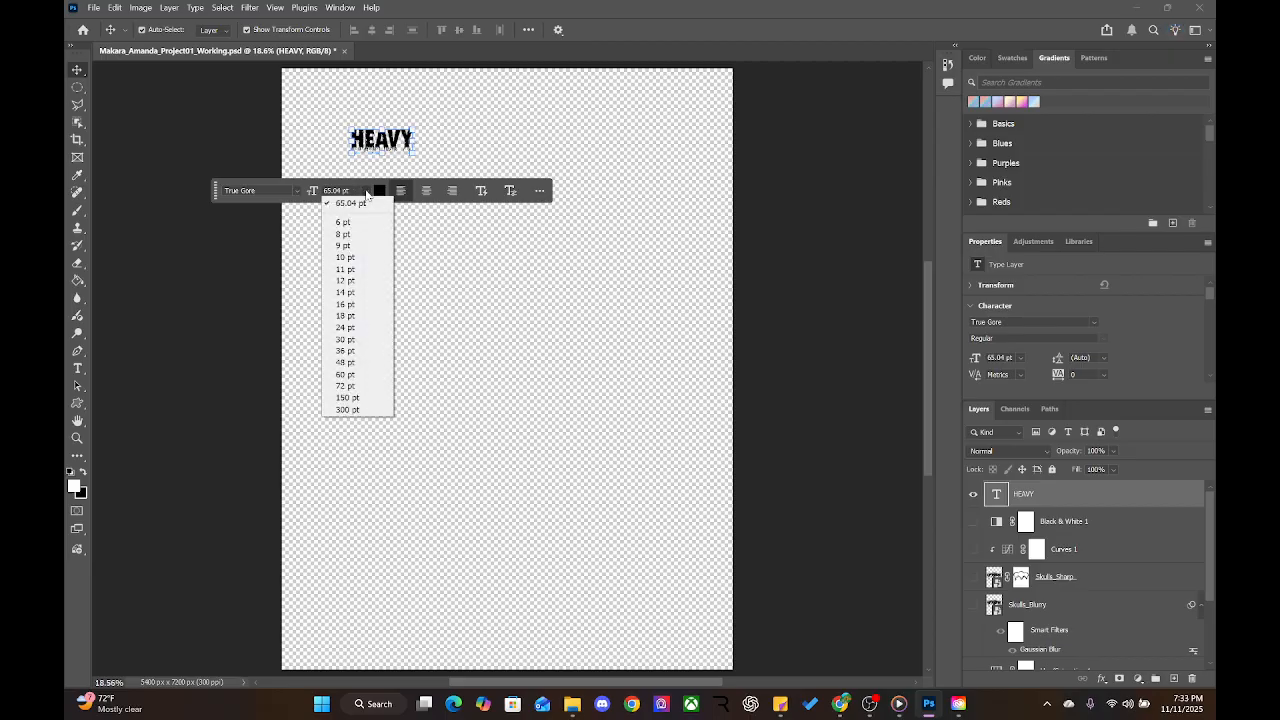
click(347, 409)
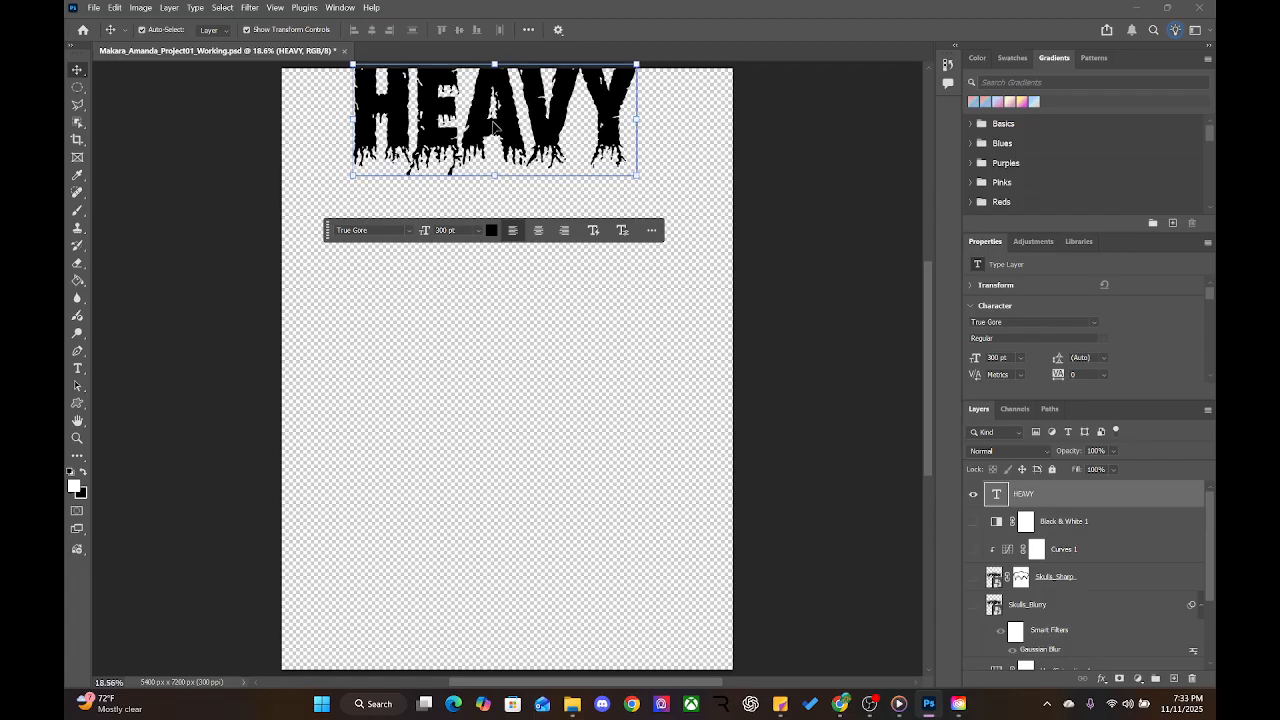
drag(493, 121, 481, 157)
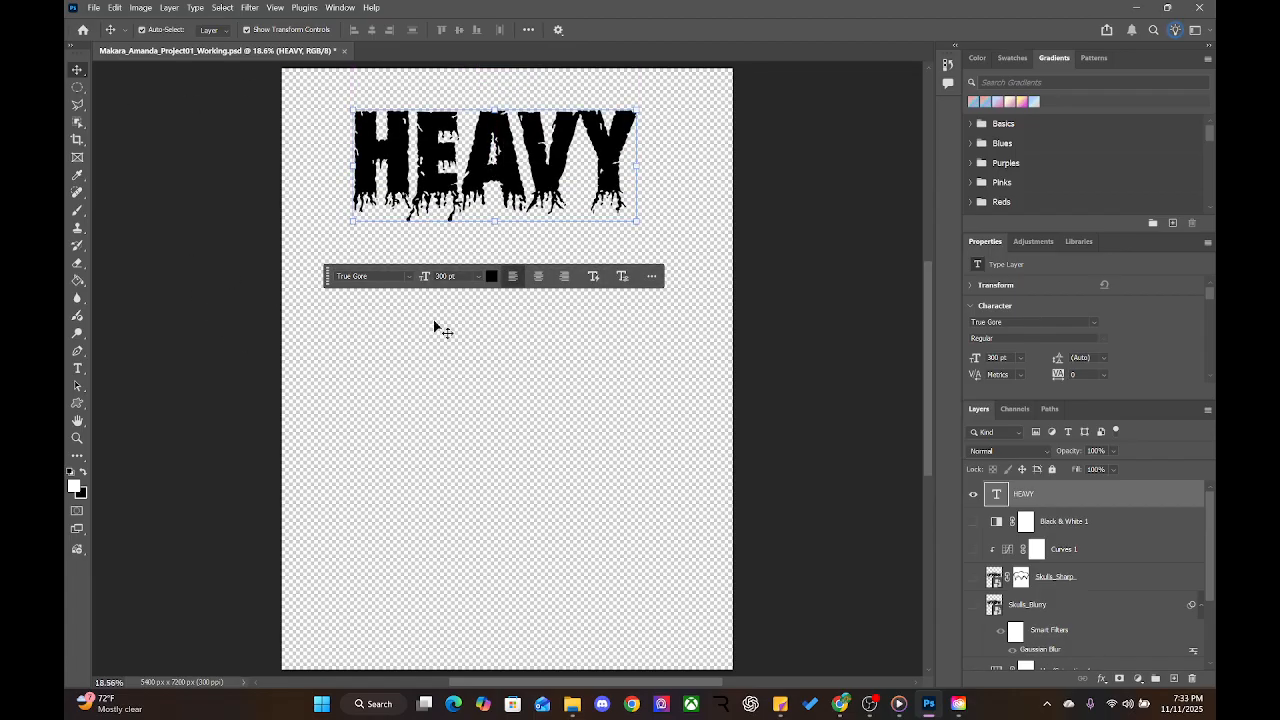
click(445, 276)
Try red, green and cyan hues for HEAVY in the text Color Picker, ending near red-orange
click(490, 279)
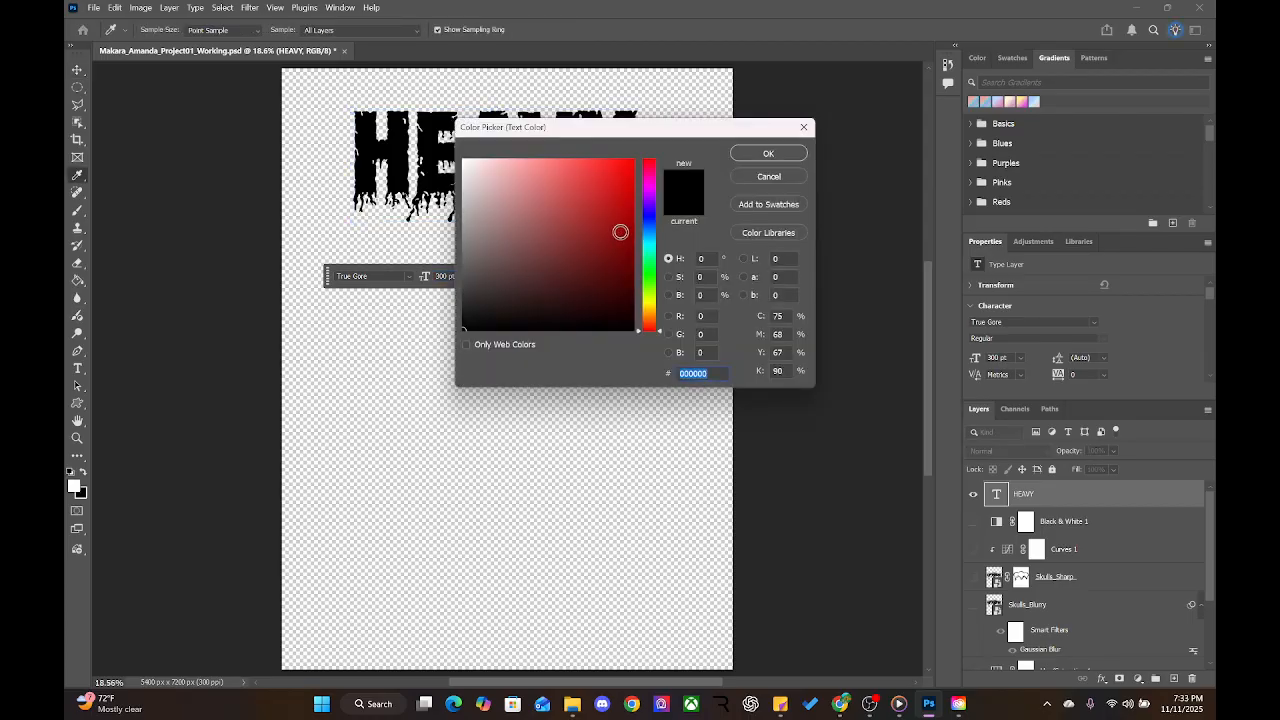
click(604, 205)
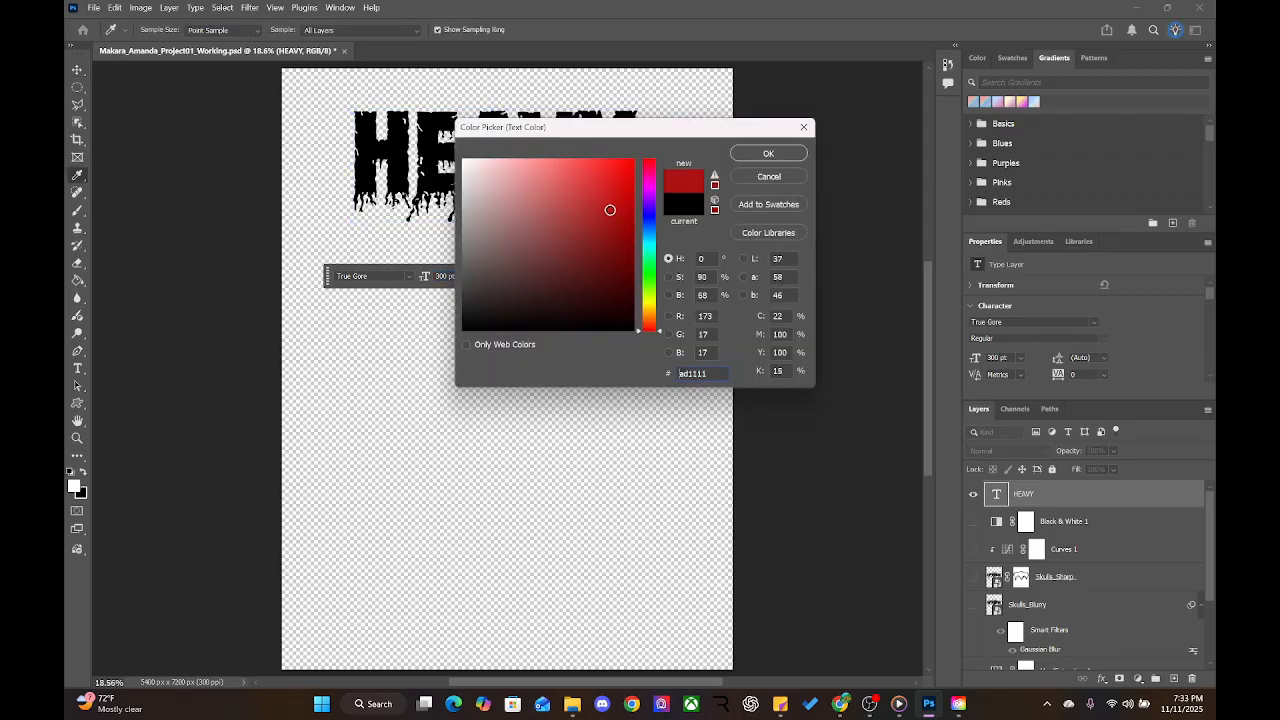
click(620, 188)
drag(646, 264, 647, 283)
mouse_move(601, 197)
mouse_down()
mouse_move(610, 225)
mouse_move(622, 200)
mouse_move(584, 167)
mouse_up()
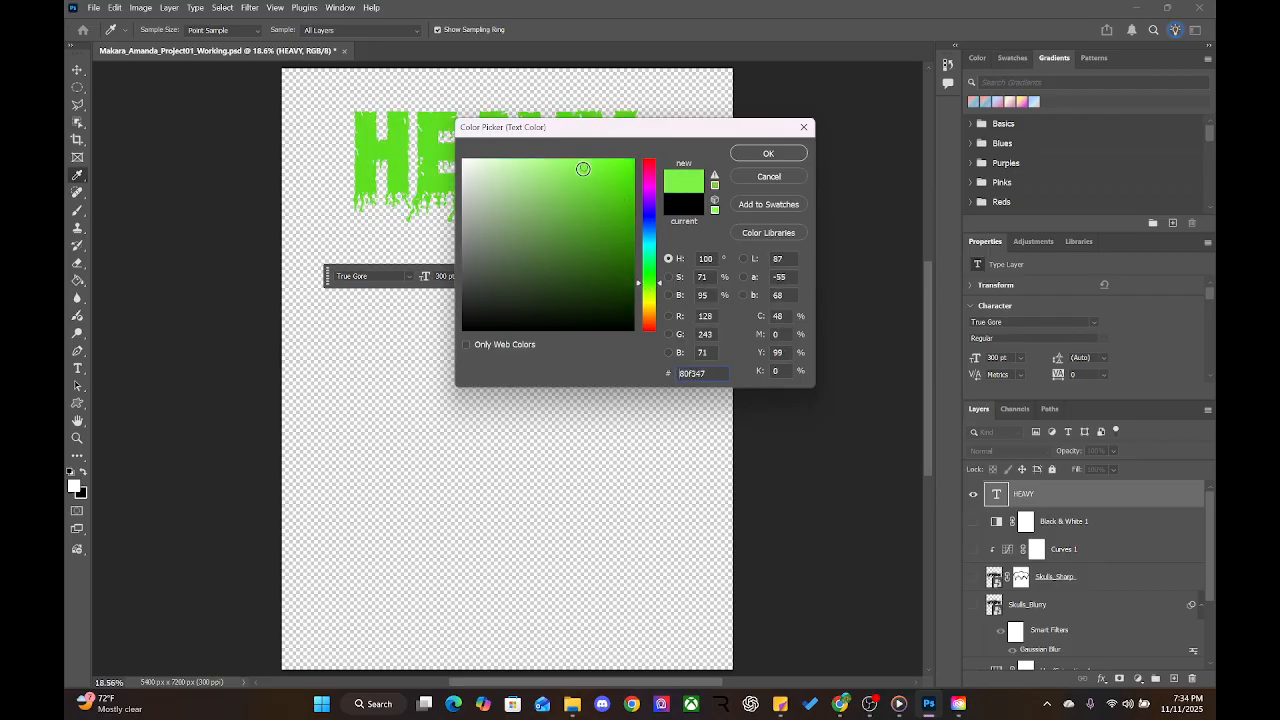
mouse_move(648, 274)
mouse_down()
mouse_move(652, 162)
mouse_move(652, 331)
mouse_up()
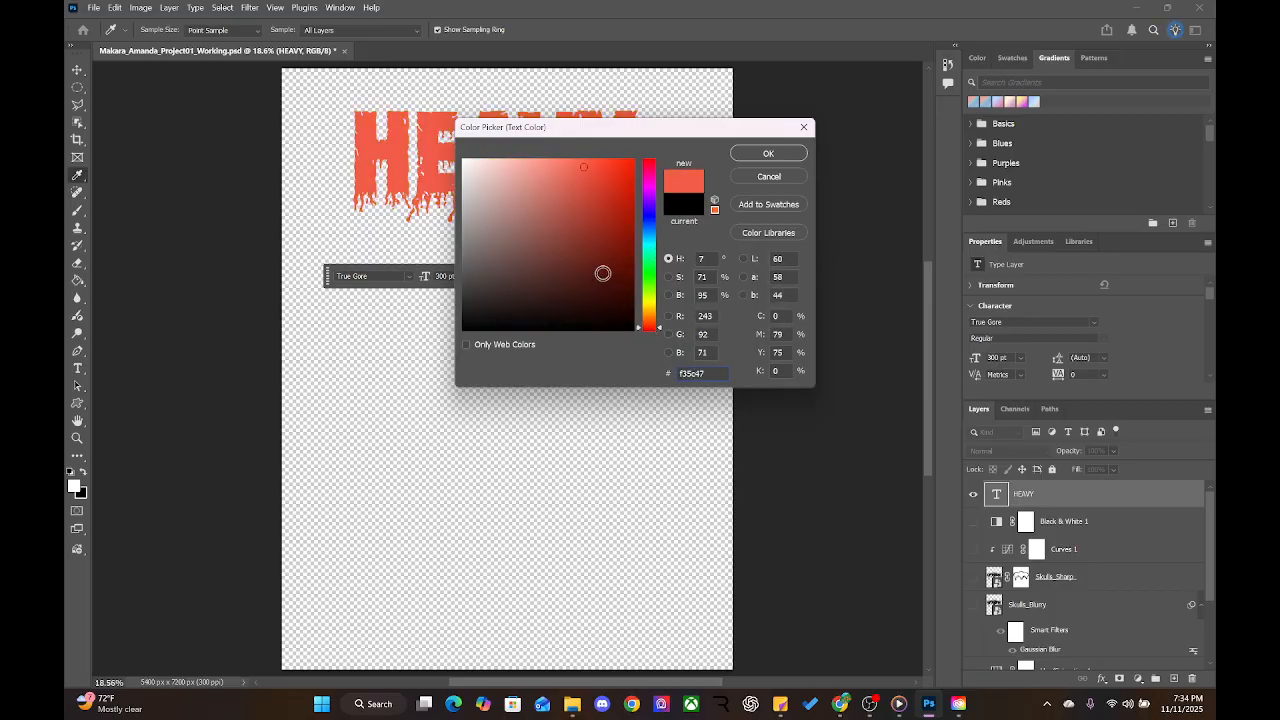
mouse_move(616, 196)
mouse_down()
mouse_move(616, 156)
mouse_move(603, 200)
mouse_move(626, 189)
mouse_move(629, 200)
mouse_move(594, 171)
mouse_up()
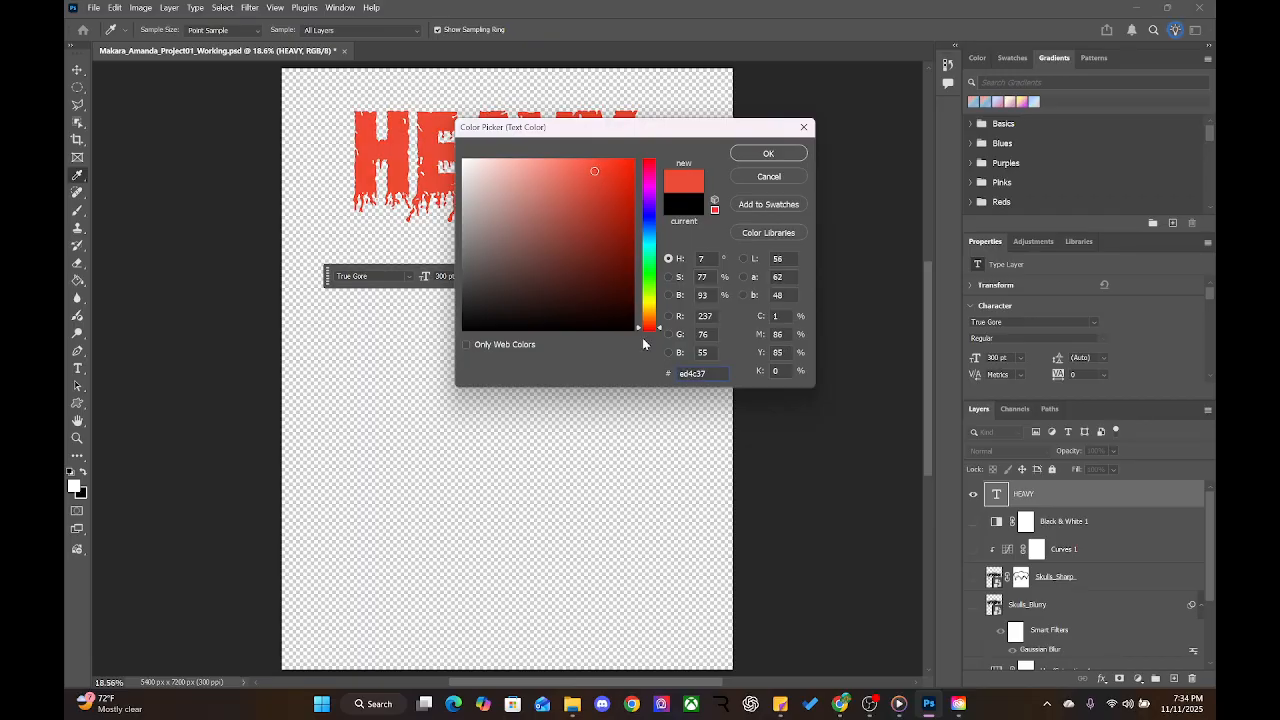
drag(659, 331, 658, 320)
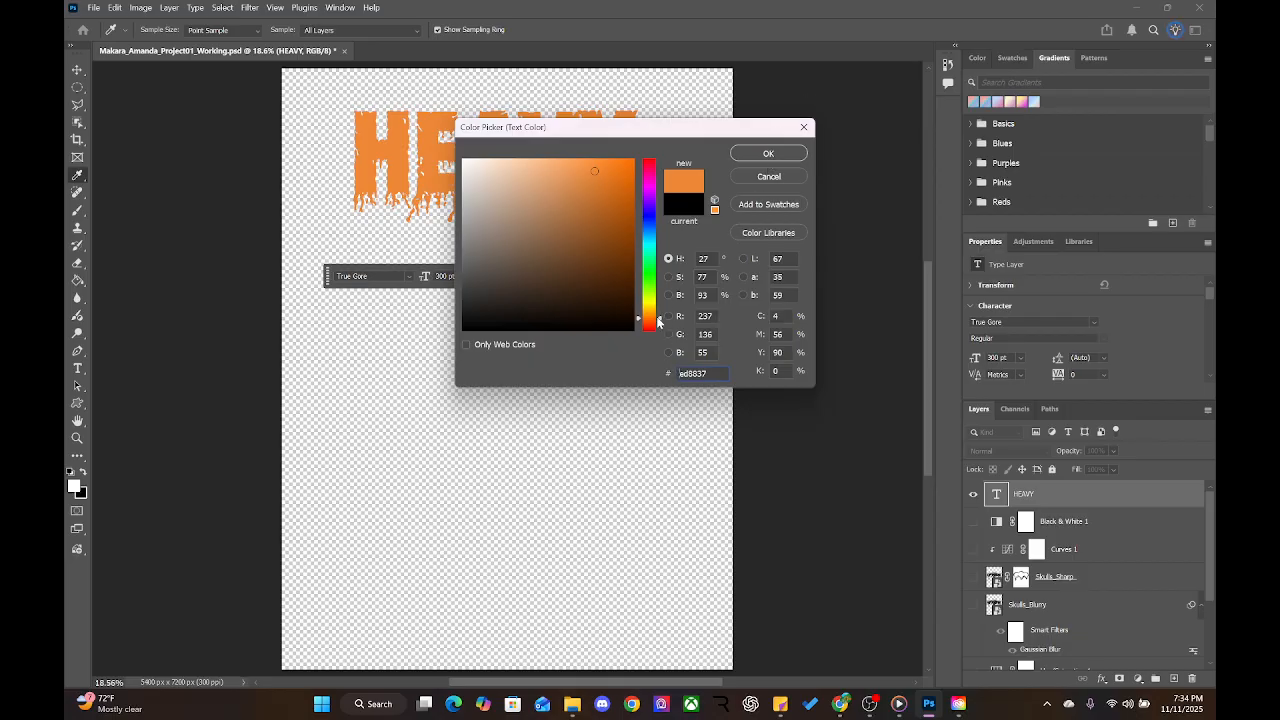
drag(660, 318, 659, 326)
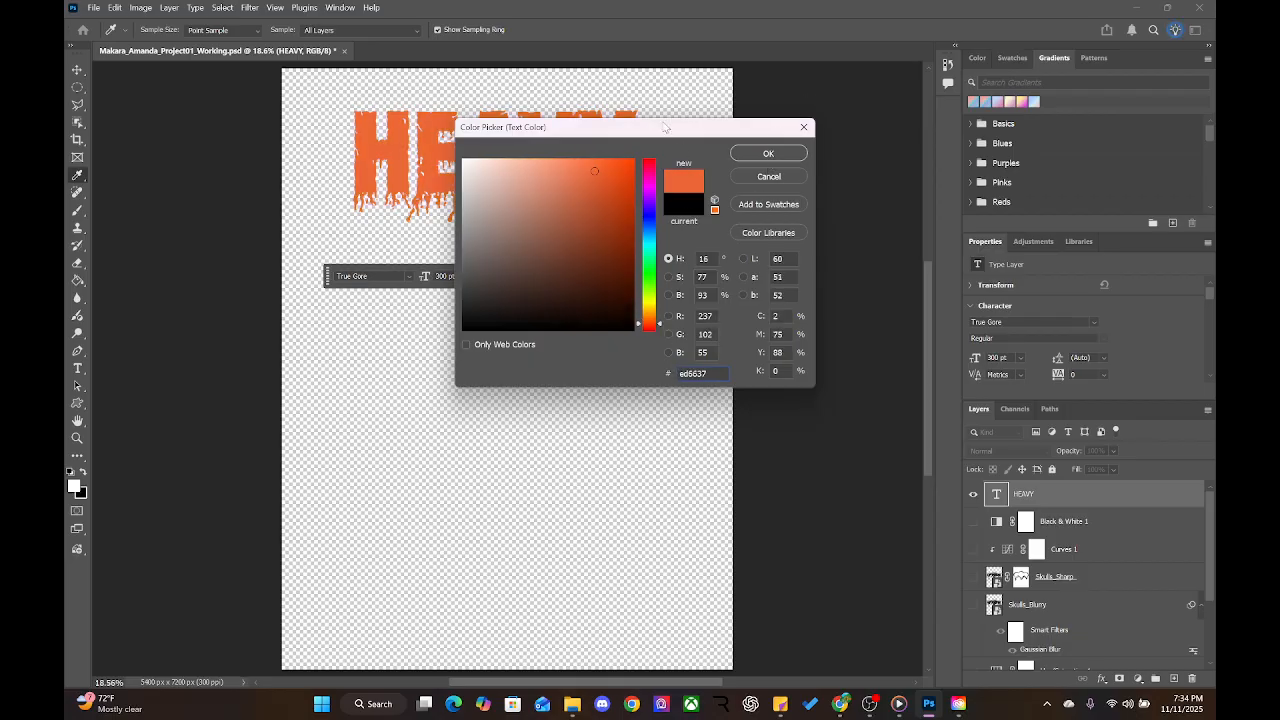
click(661, 329)
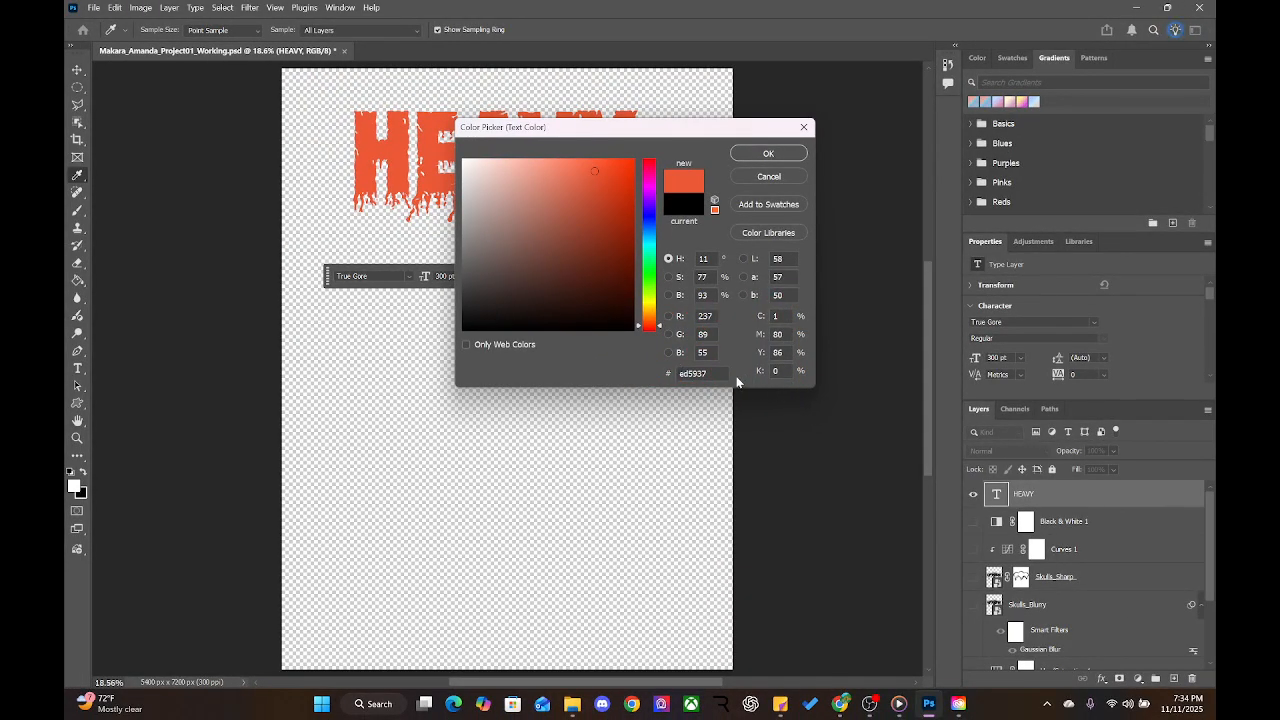
Fine-tune the HEAVY colour to the brighter orange-red #e53e1e
drag(711, 377, 667, 376)
drag(608, 171, 613, 181)
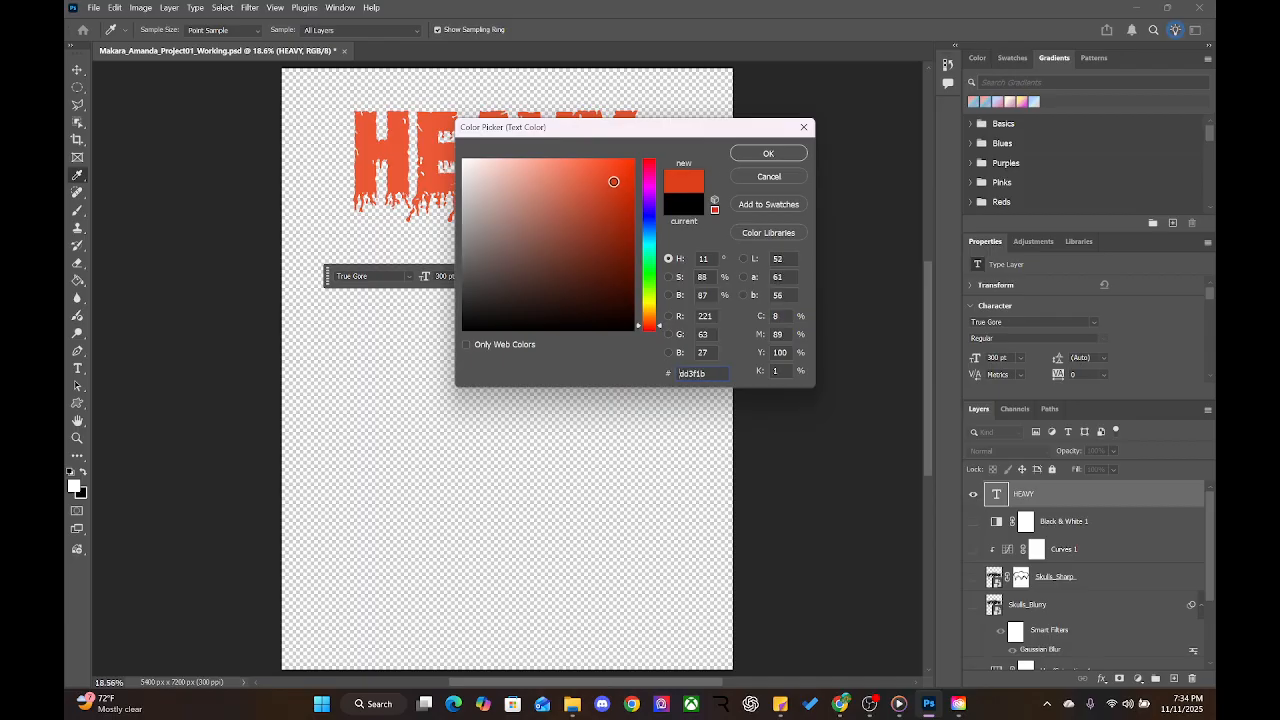
drag(656, 334, 659, 327)
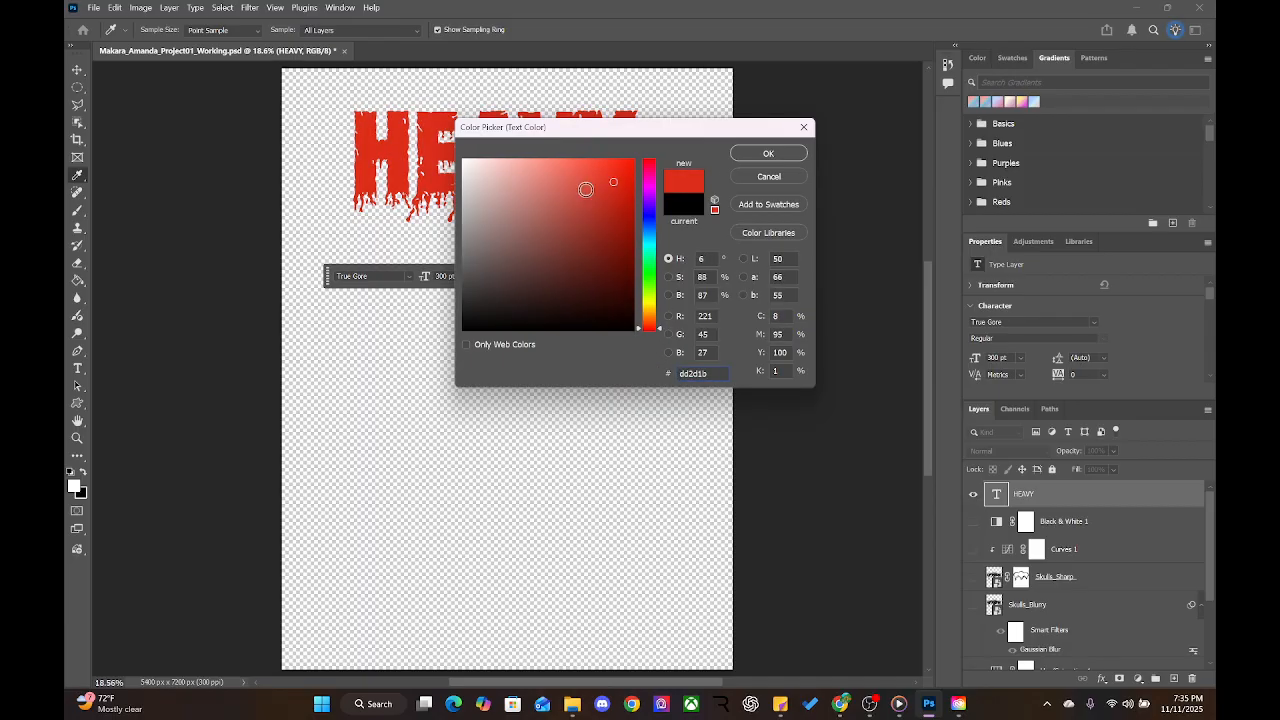
drag(659, 328, 659, 325)
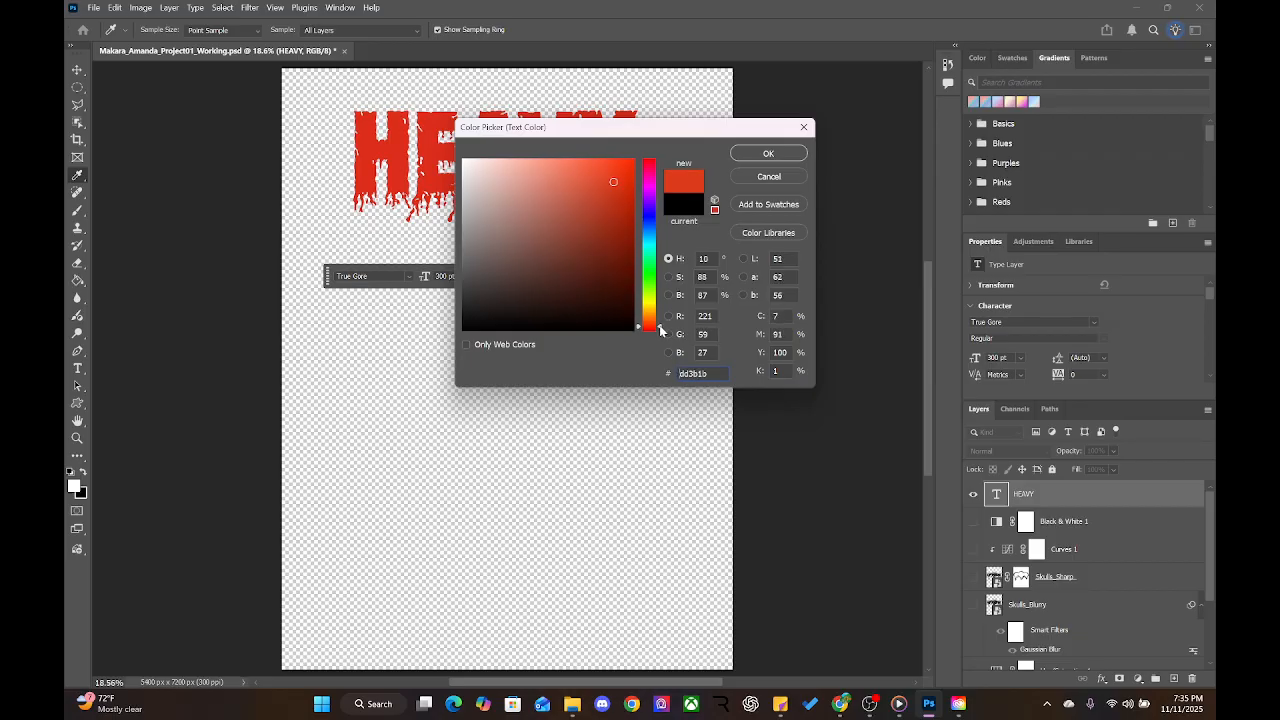
mouse_move(604, 170)
mouse_down()
mouse_move(583, 164)
mouse_move(612, 176)
mouse_up()
Apply the orange-red colour to HEAVY and undo a trial corner scaling
click(793, 158)
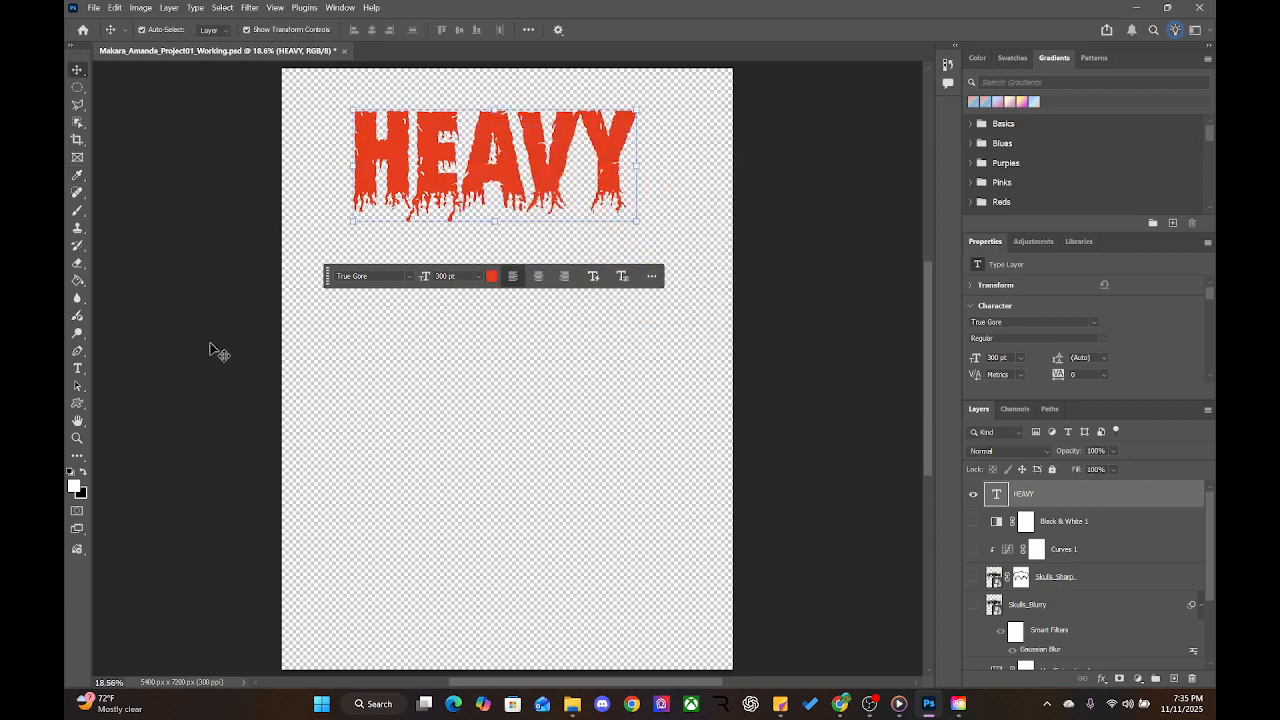
key(v)
drag(428, 278, 432, 250)
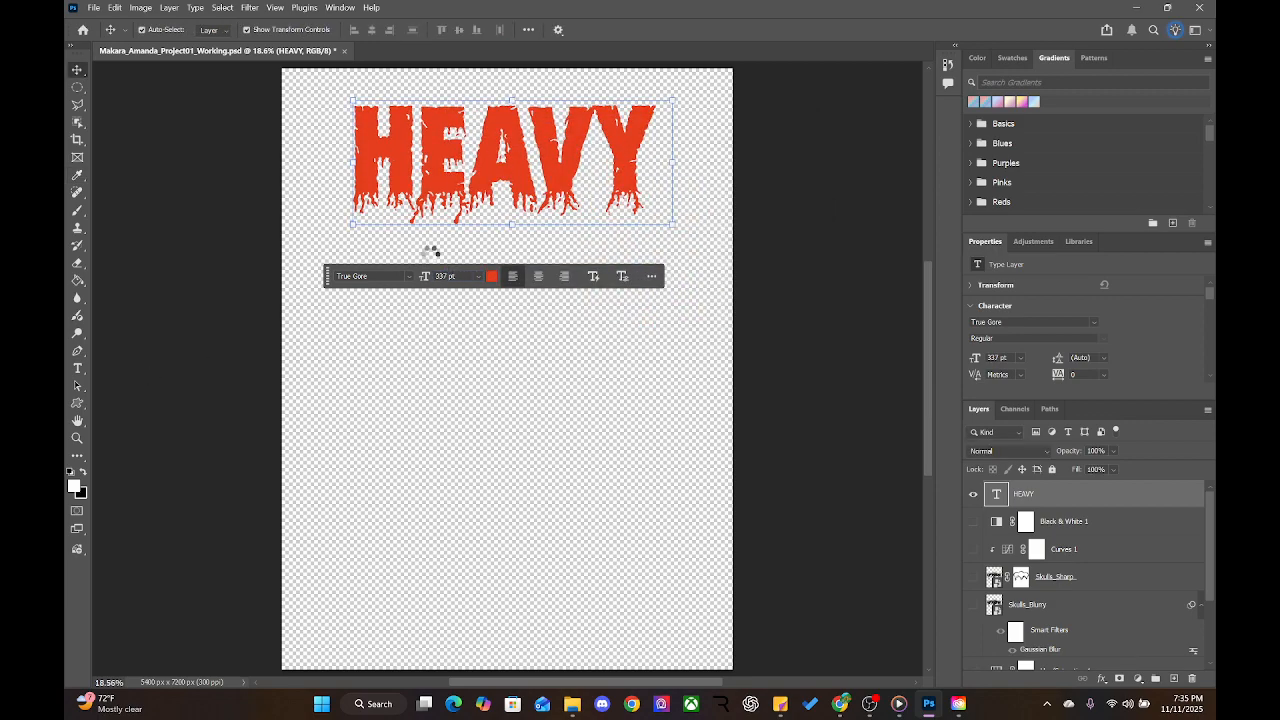
drag(347, 97, 333, 86)
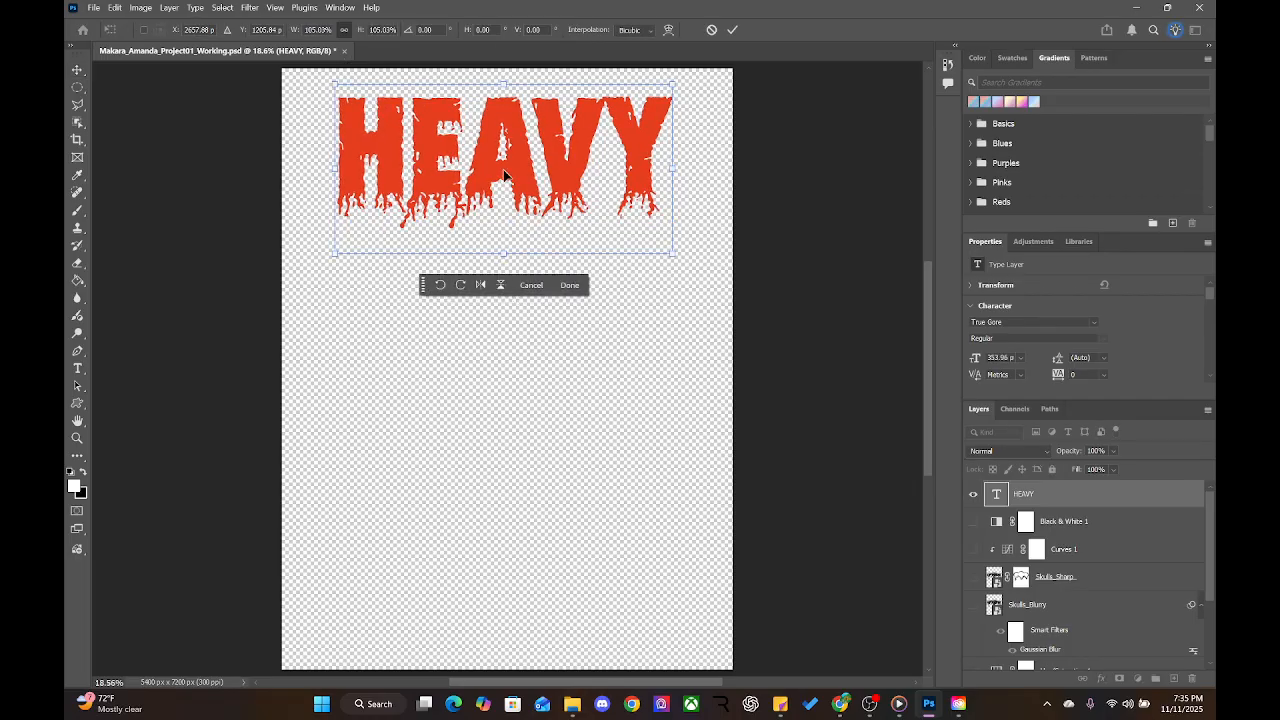
key(ctrl+z)
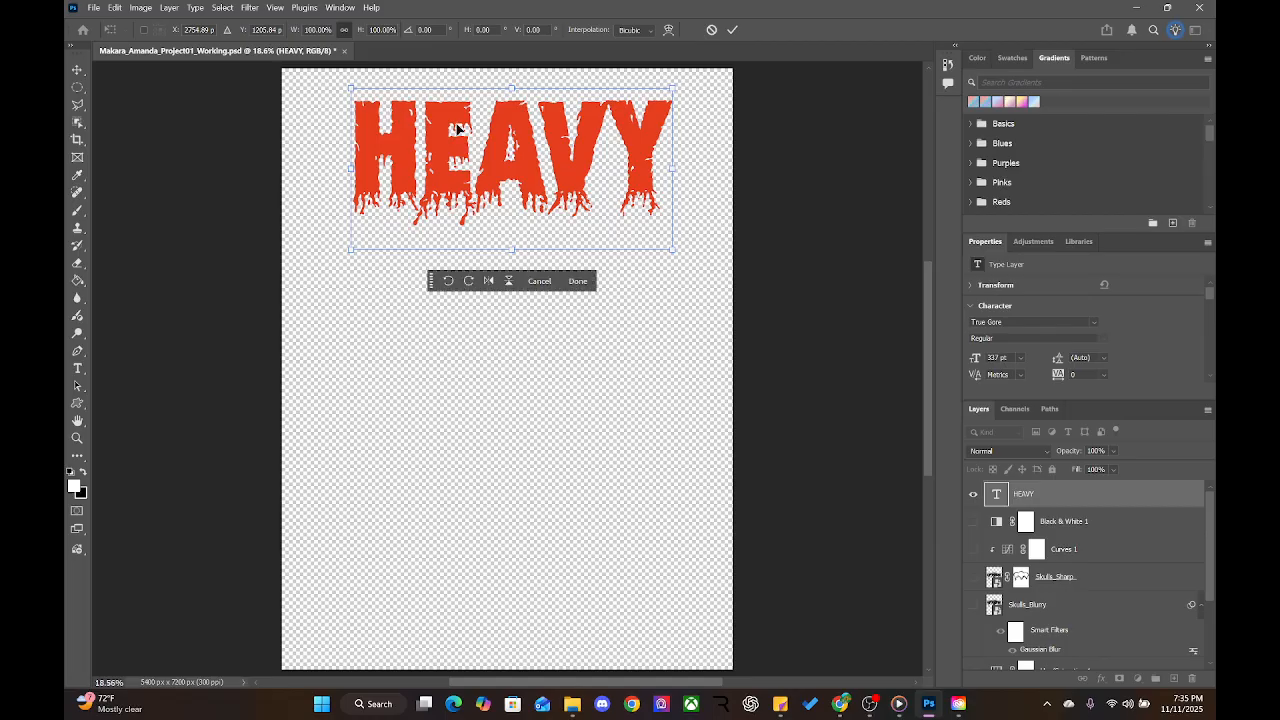
key(Return)
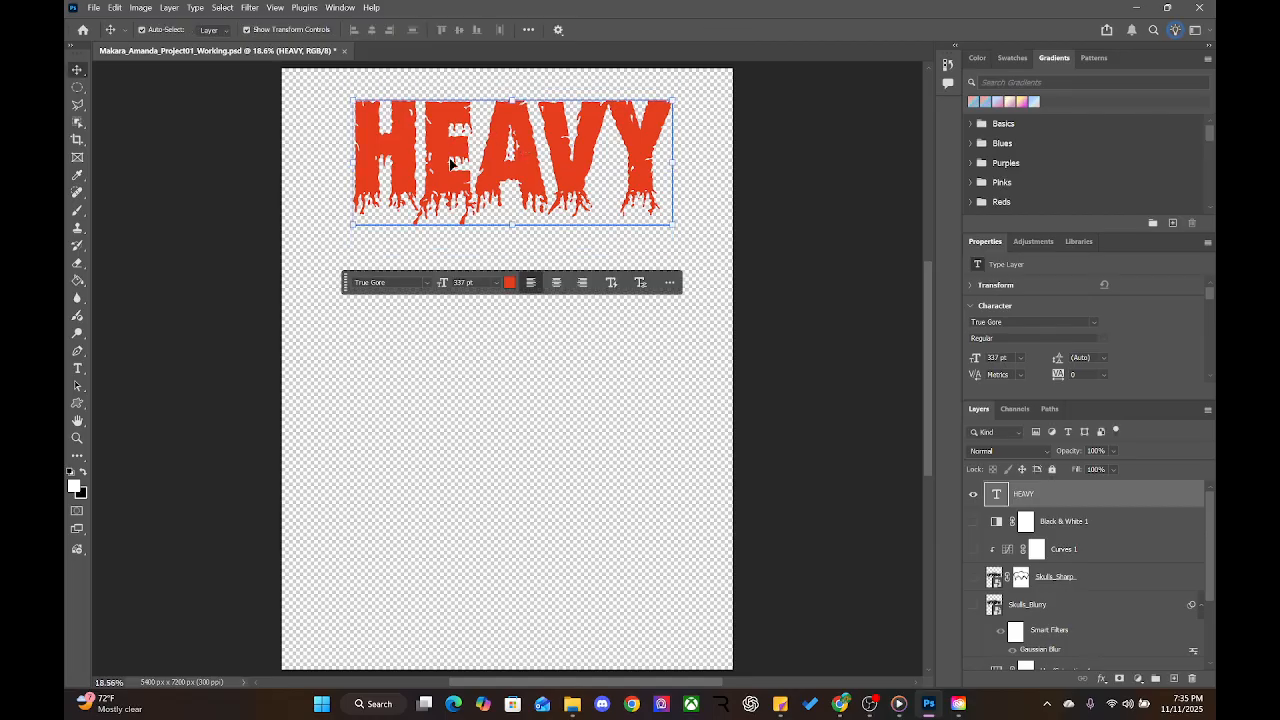
Enlarge HEAVY to 401 pt, shift it slightly left, and show Black & White 1 and Curves 1
double_click(528, 173)
click(548, 172)
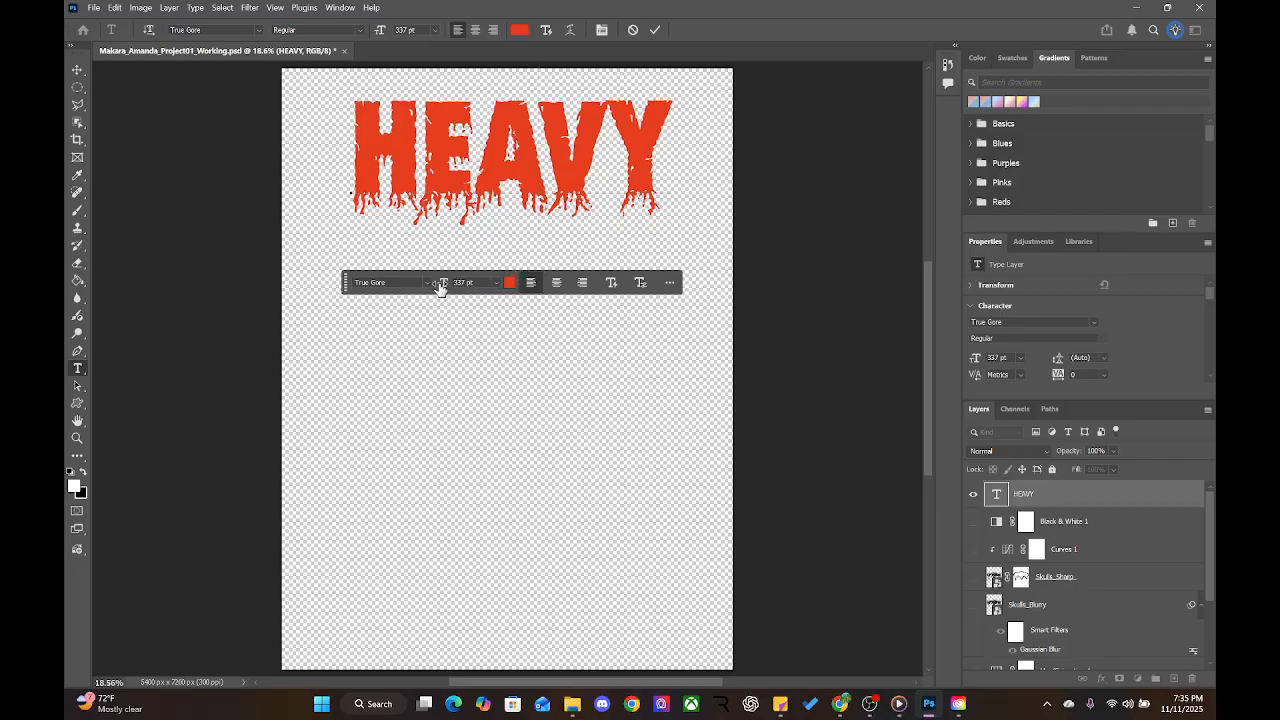
drag(440, 284, 454, 282)
key(ctrl+z)
drag(668, 150, 381, 152)
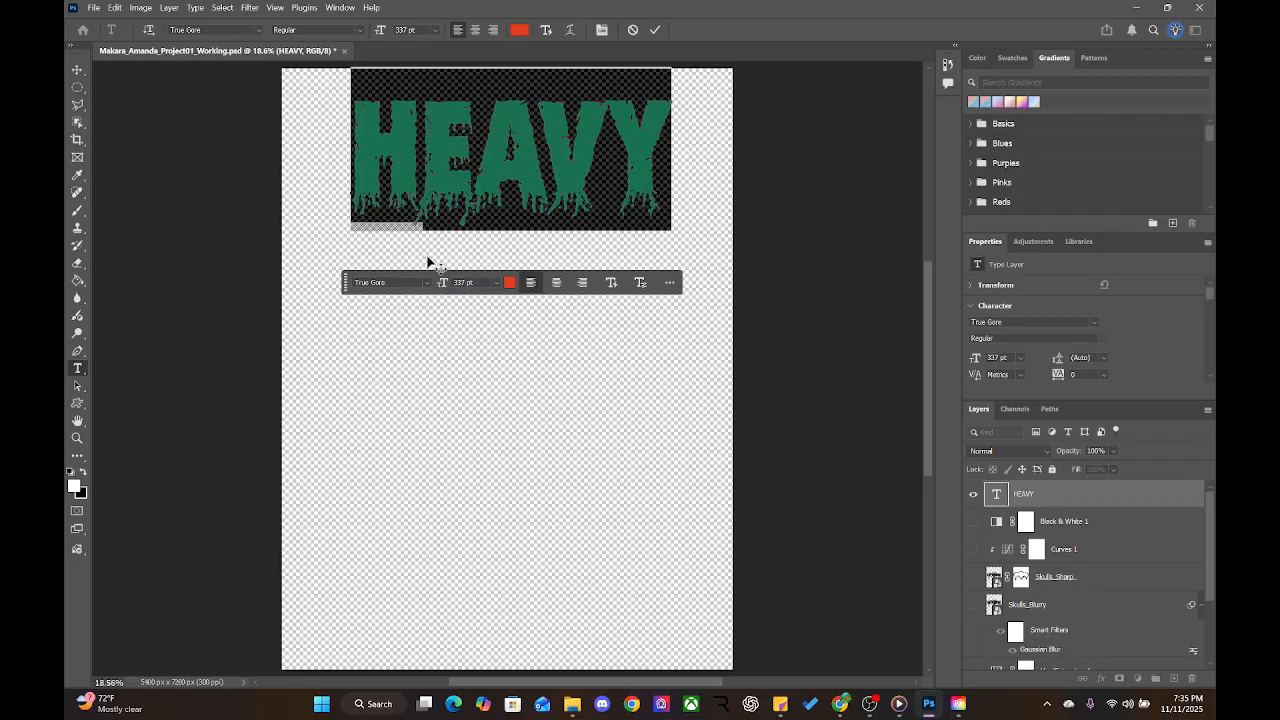
drag(441, 289, 485, 289)
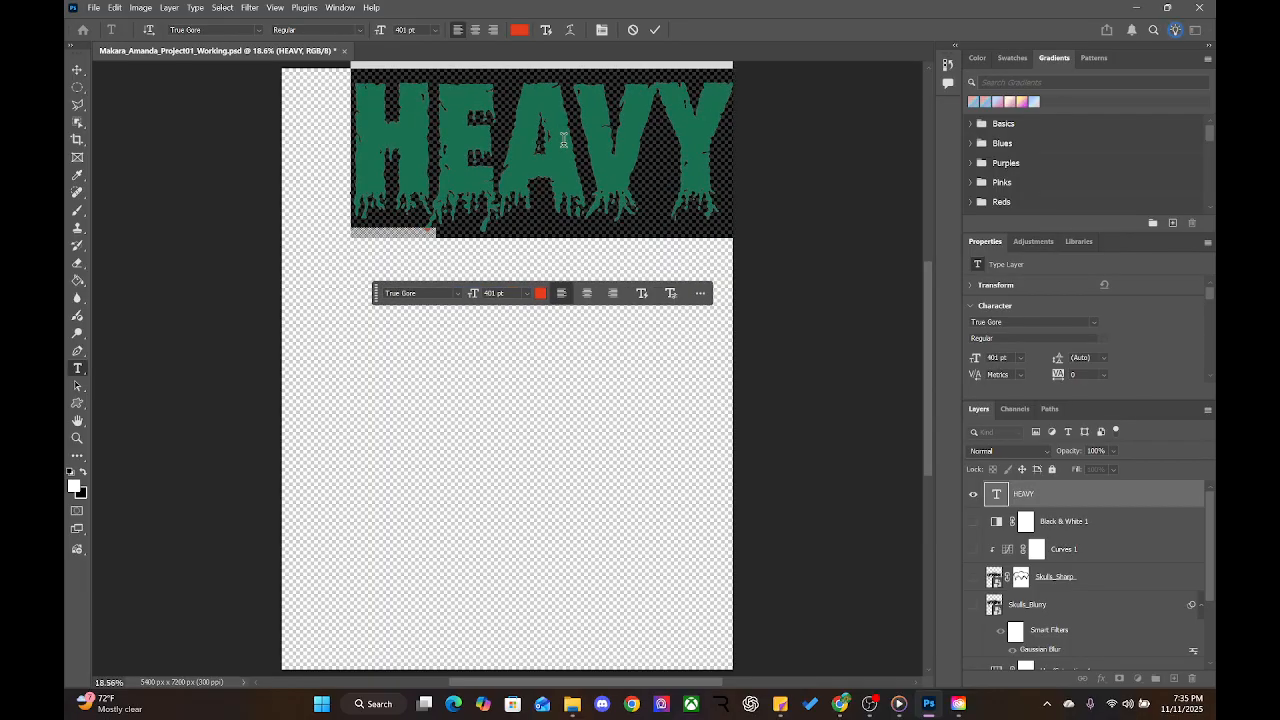
click(77, 69)
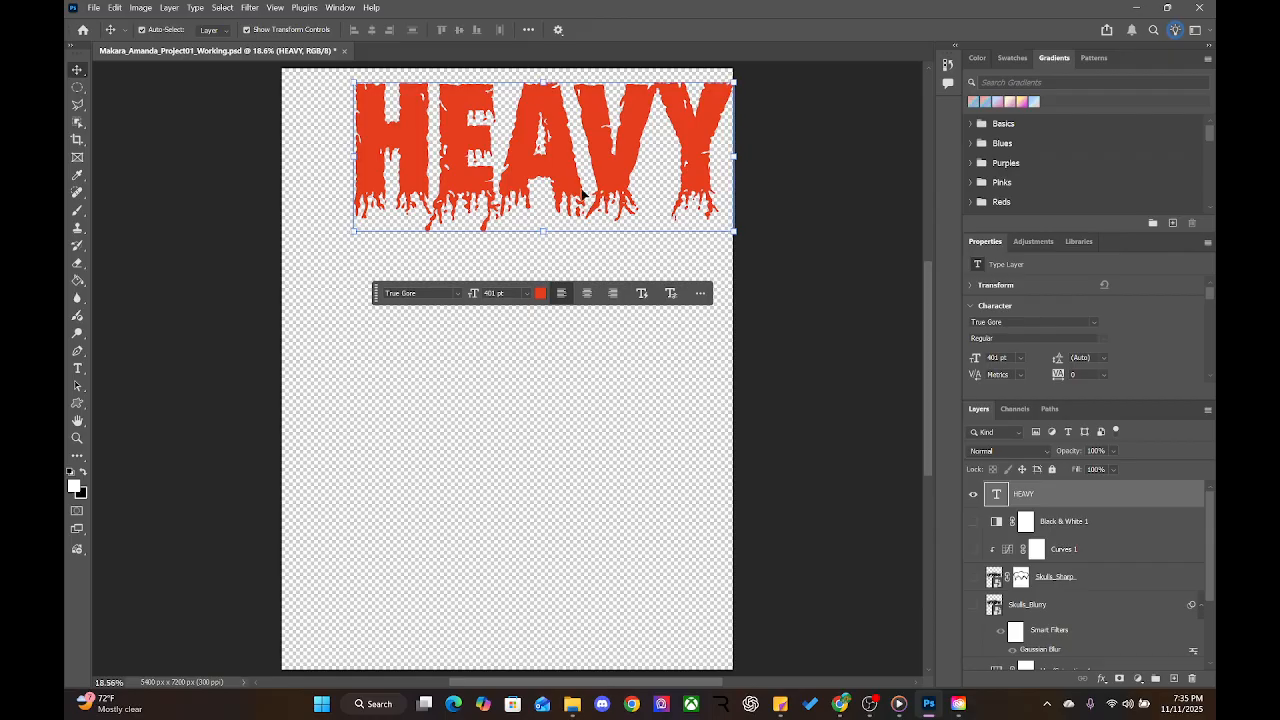
drag(572, 197, 537, 214)
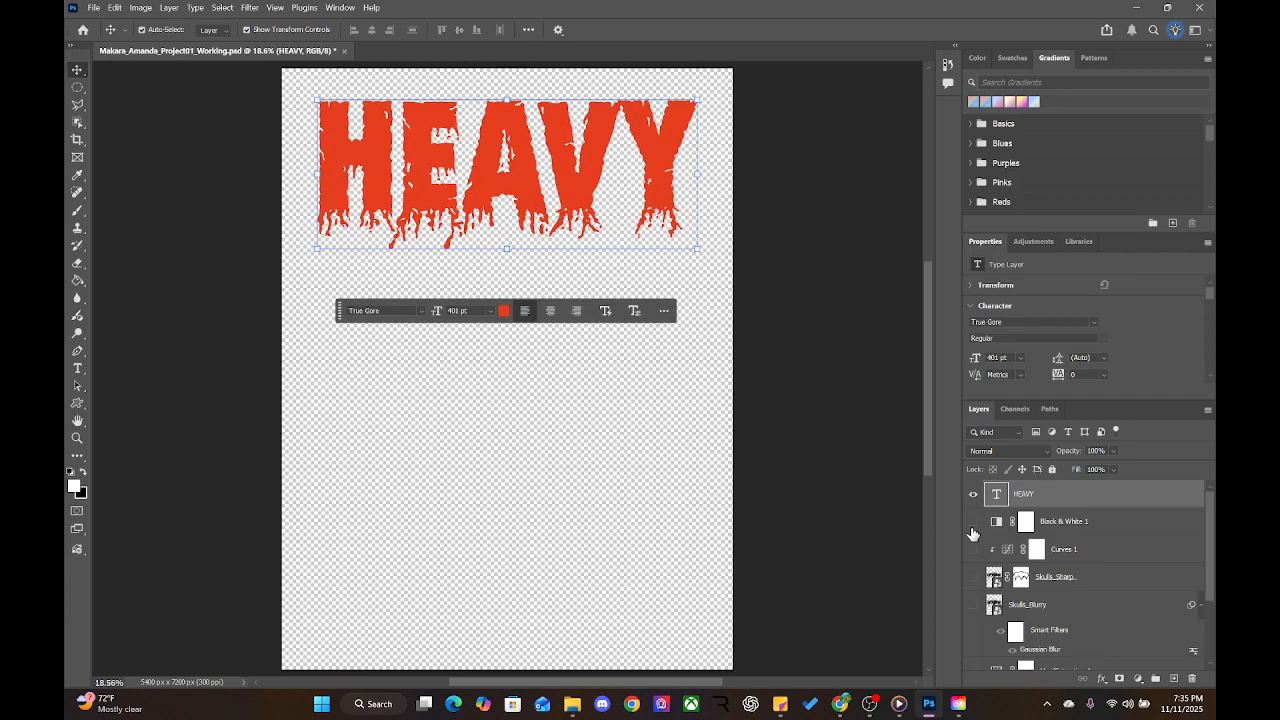
drag(973, 525, 973, 571)
Turn on Skulls_Blurry, Hue/Saturation 1, both metal texture layers and the black Background
click(973, 606)
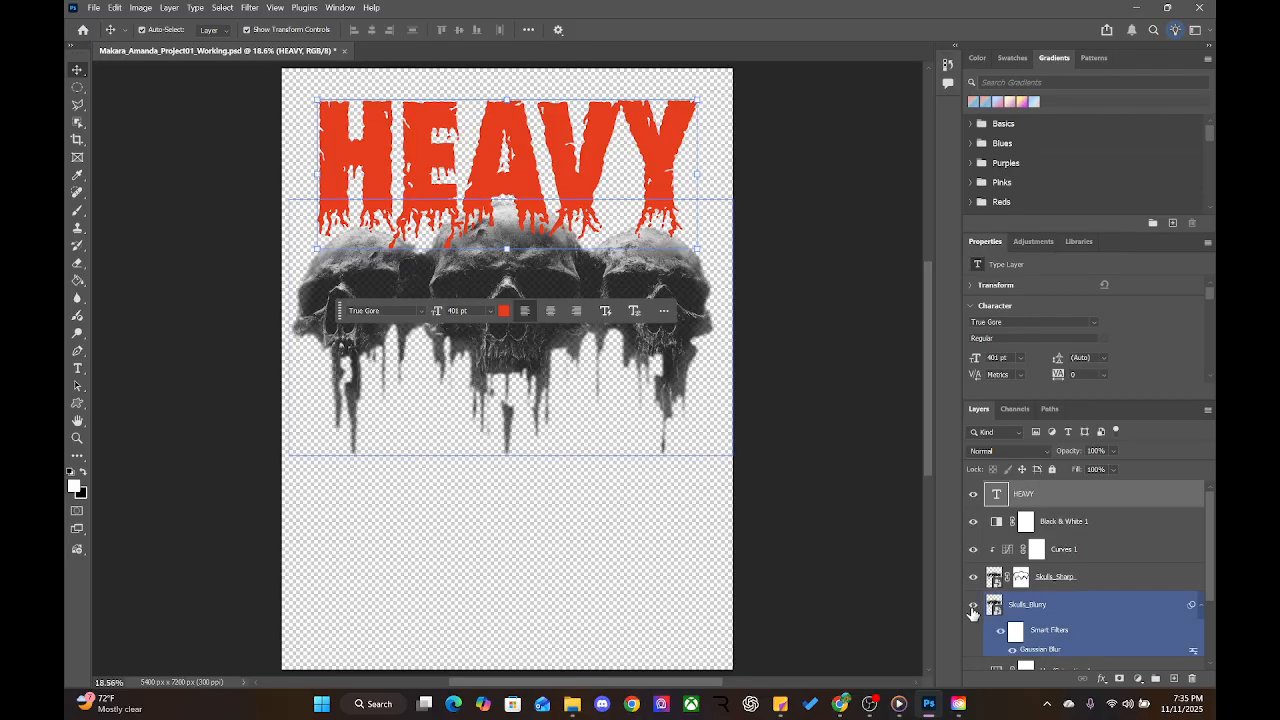
scroll(972, 614, down, 3)
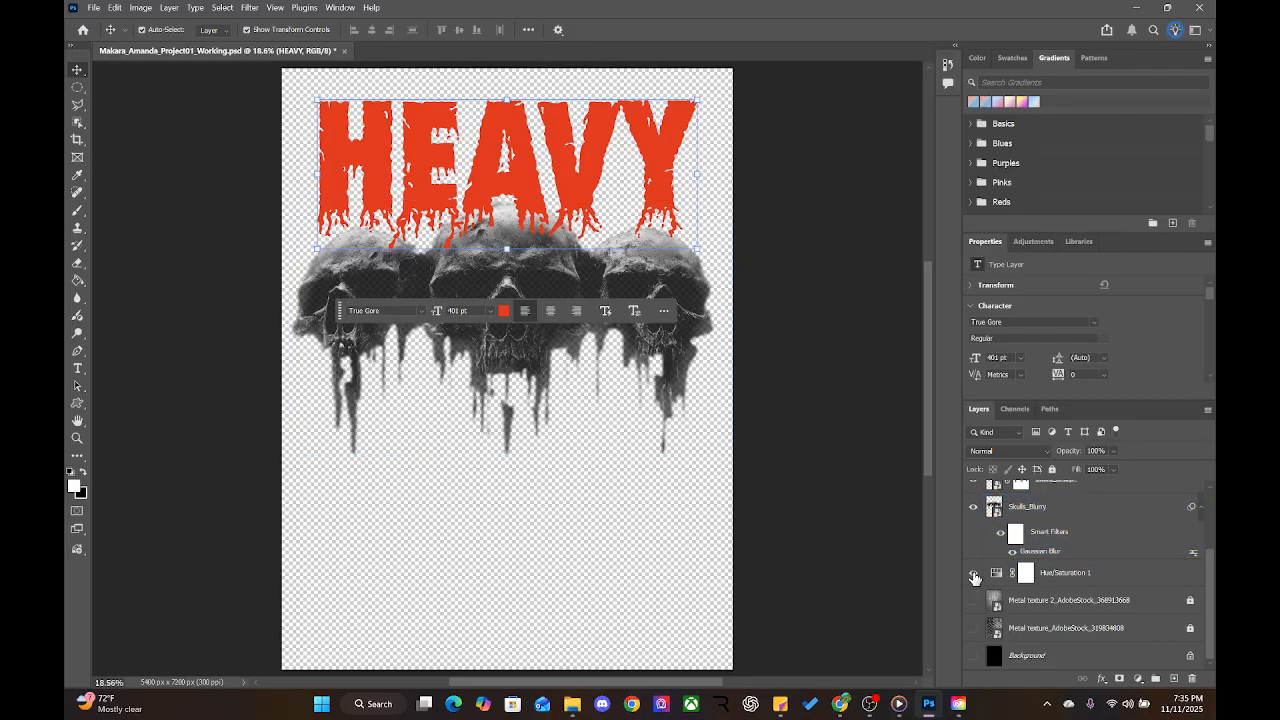
drag(974, 578, 975, 652)
click(973, 656)
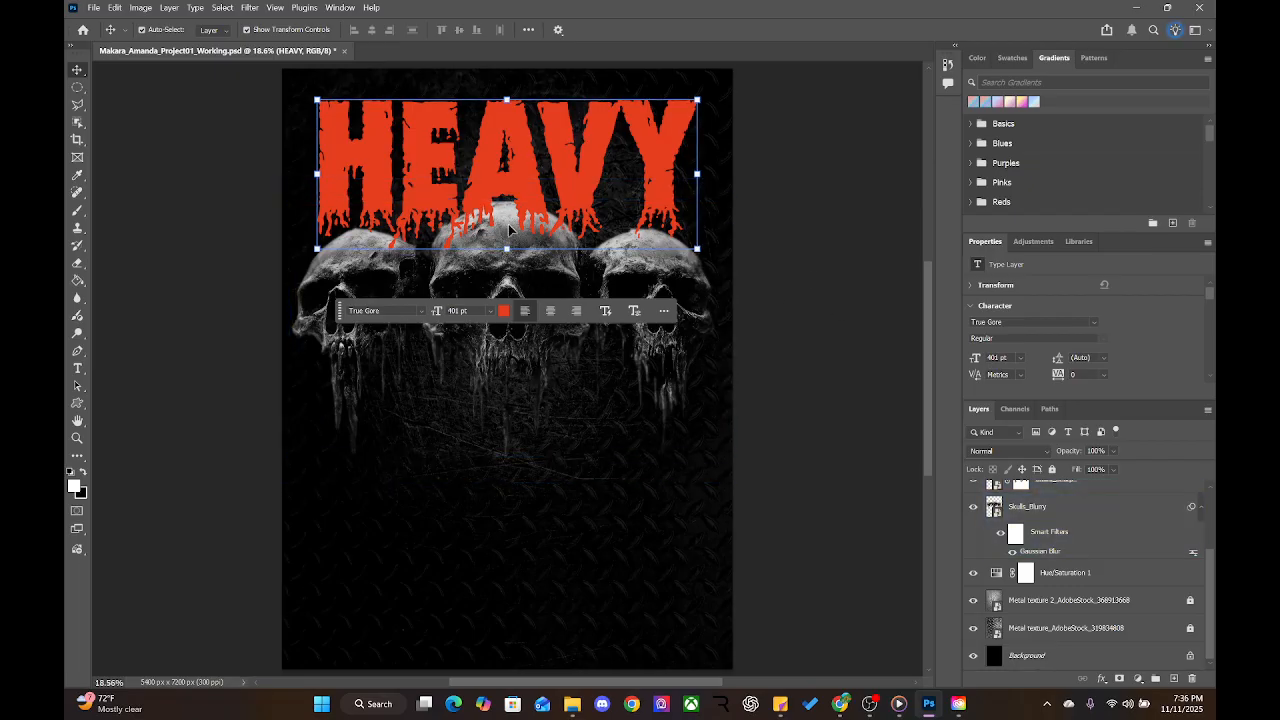
Select the HEAVY layer in the Layers panel
click(919, 447)
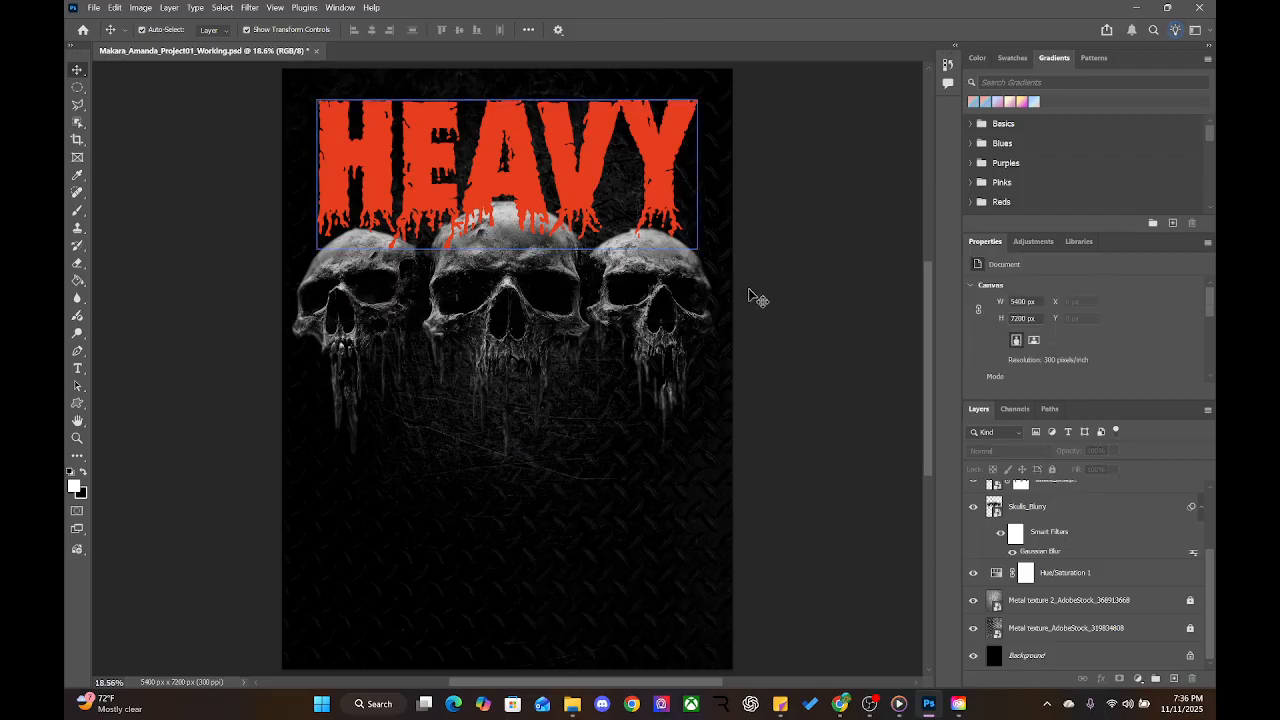
scroll(1043, 539, up, 3)
click(1043, 530)
click(1040, 492)
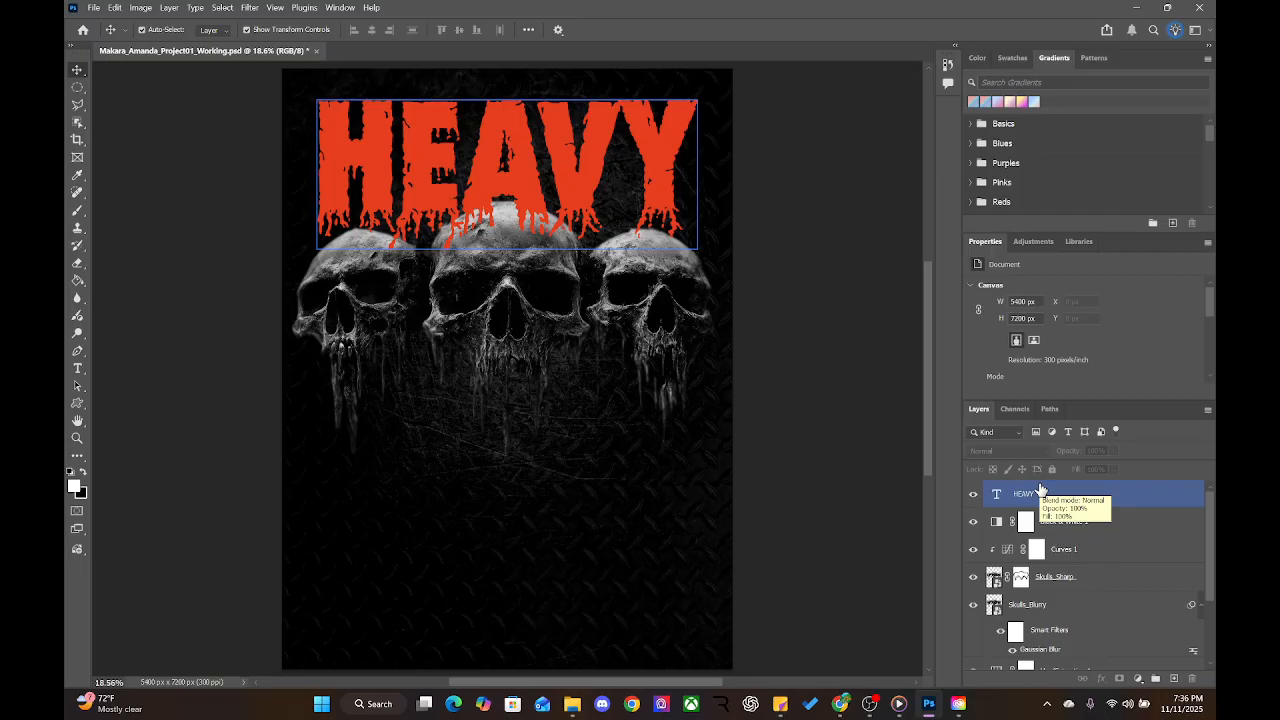
click(791, 277)
click(1040, 492)
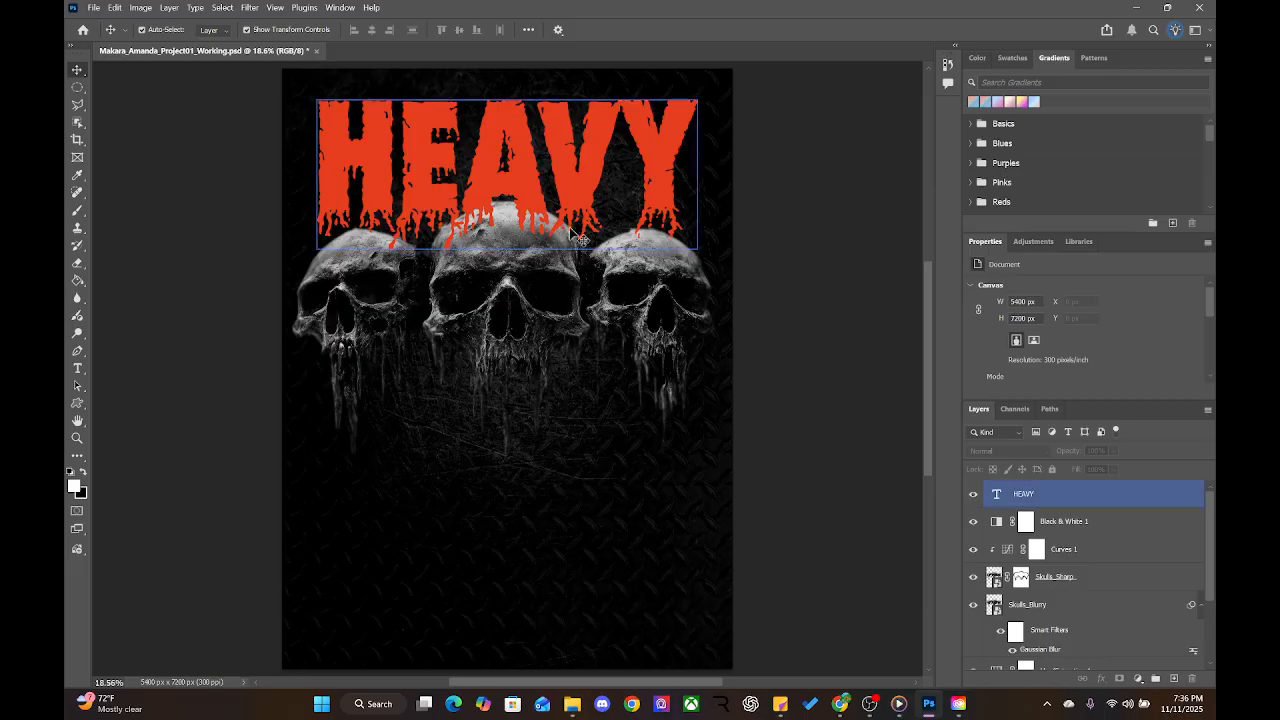
click(858, 363)
click(1038, 494)
Move HEAVY beneath Skulls_Blurry and clip Black & White 1 to the skulls so HEAVY stays orange-red
drag(1040, 502, 1040, 655)
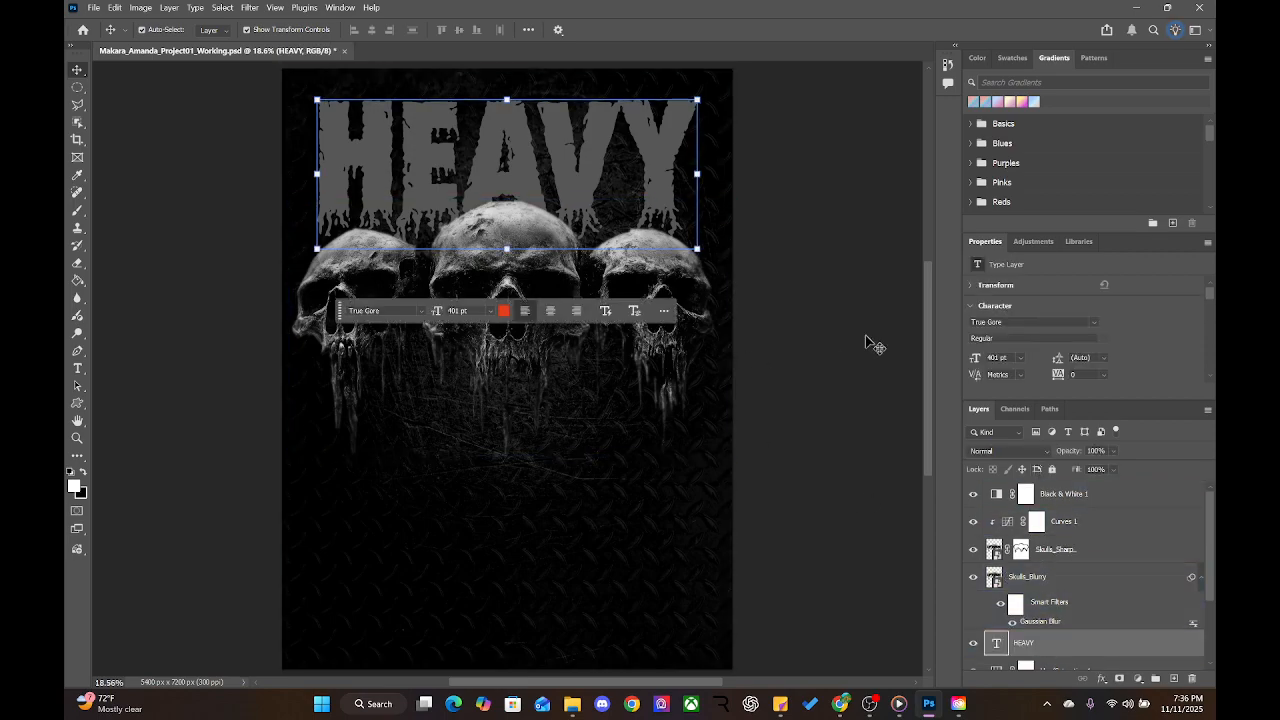
scroll(866, 345, up, 2)
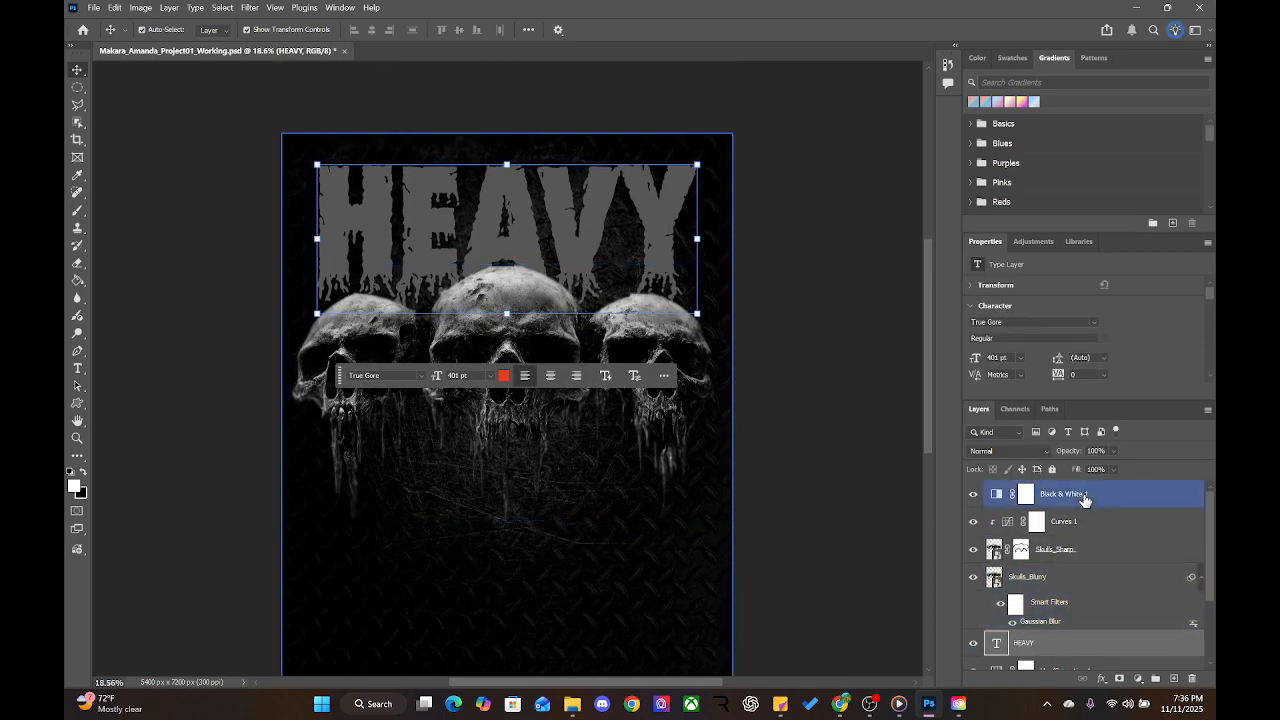
alt+click(1012, 507)
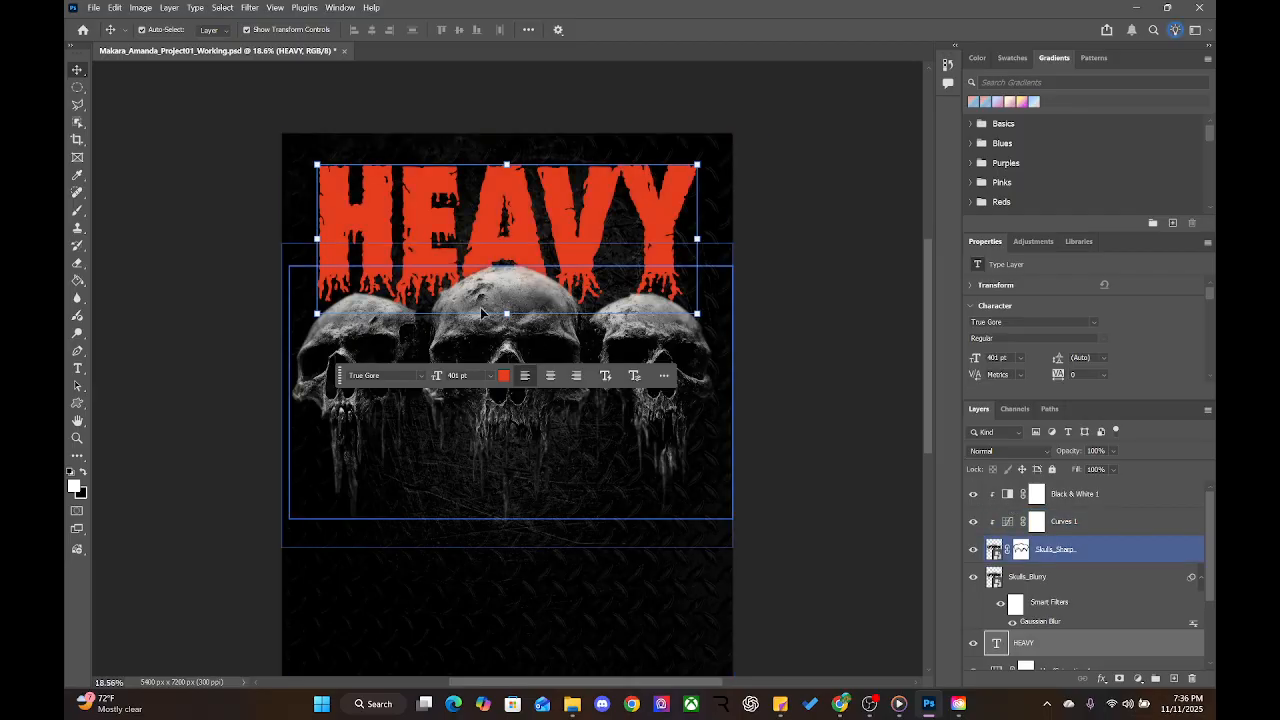
click(924, 480)
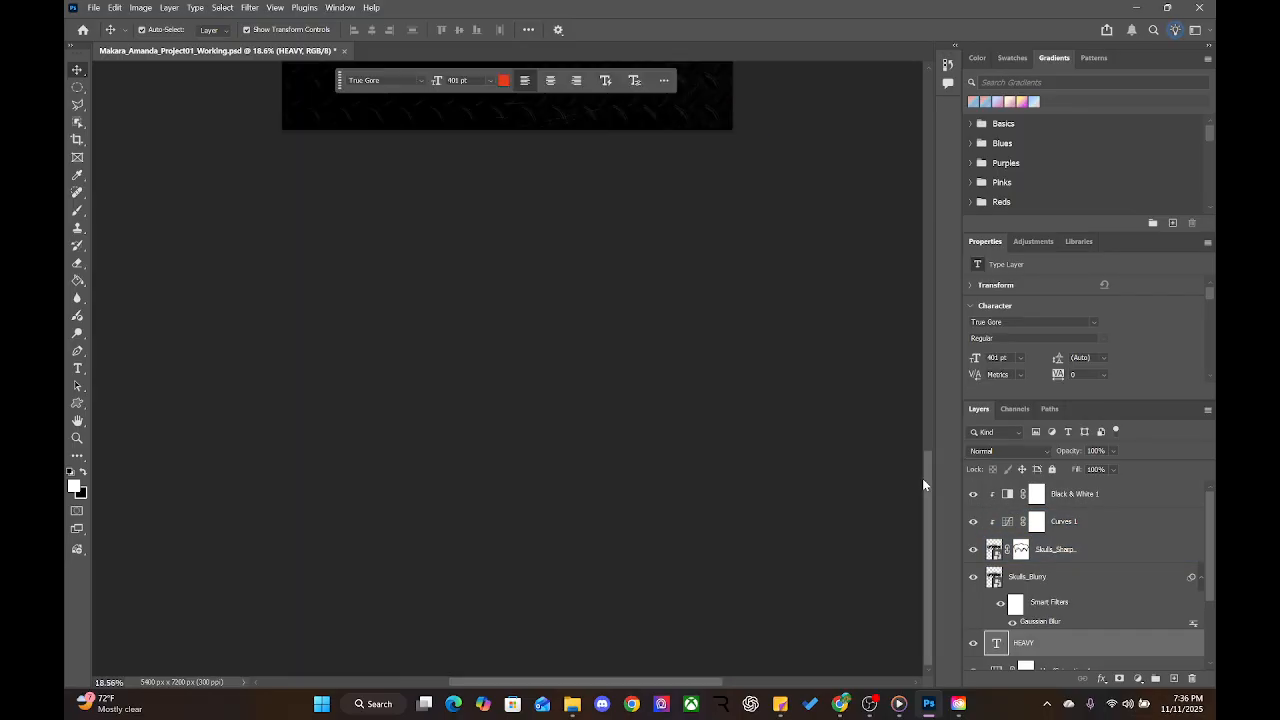
drag(929, 538, 911, 301)
click(1080, 550)
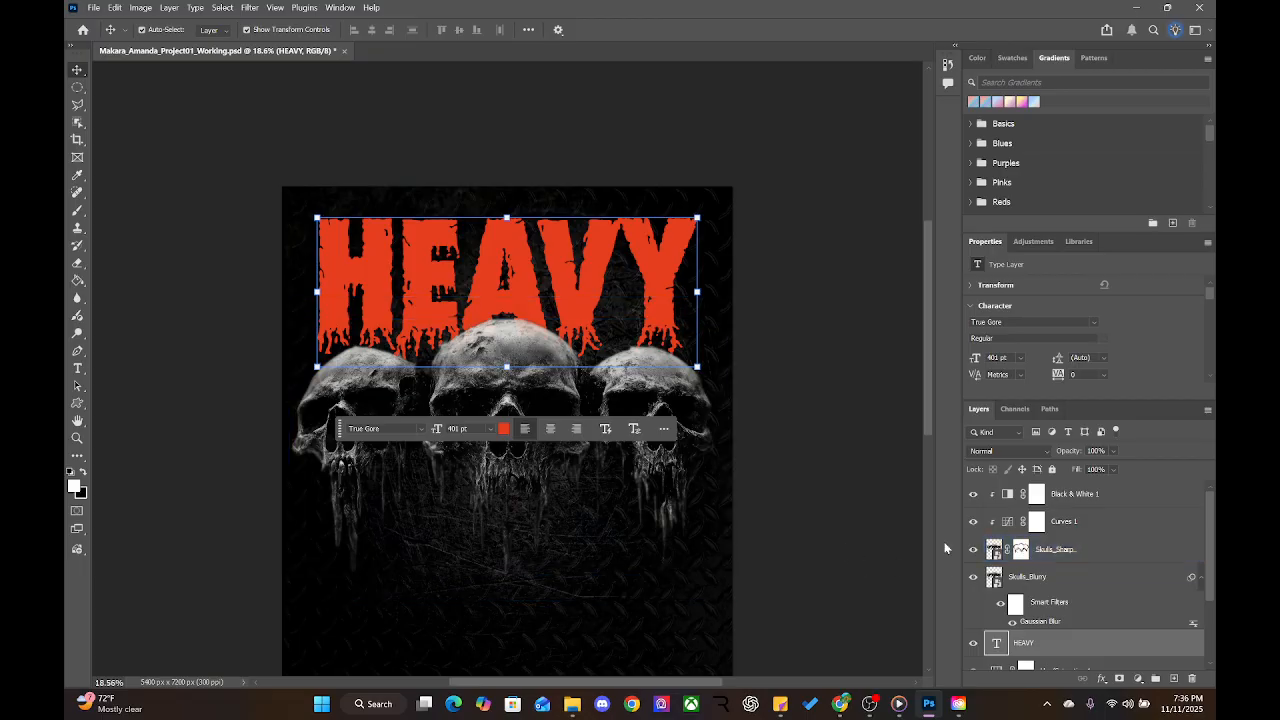
Move the contextual task bar off the skulls and nudge HEAVY up about 10 px
click(1070, 495)
drag(337, 433, 355, 144)
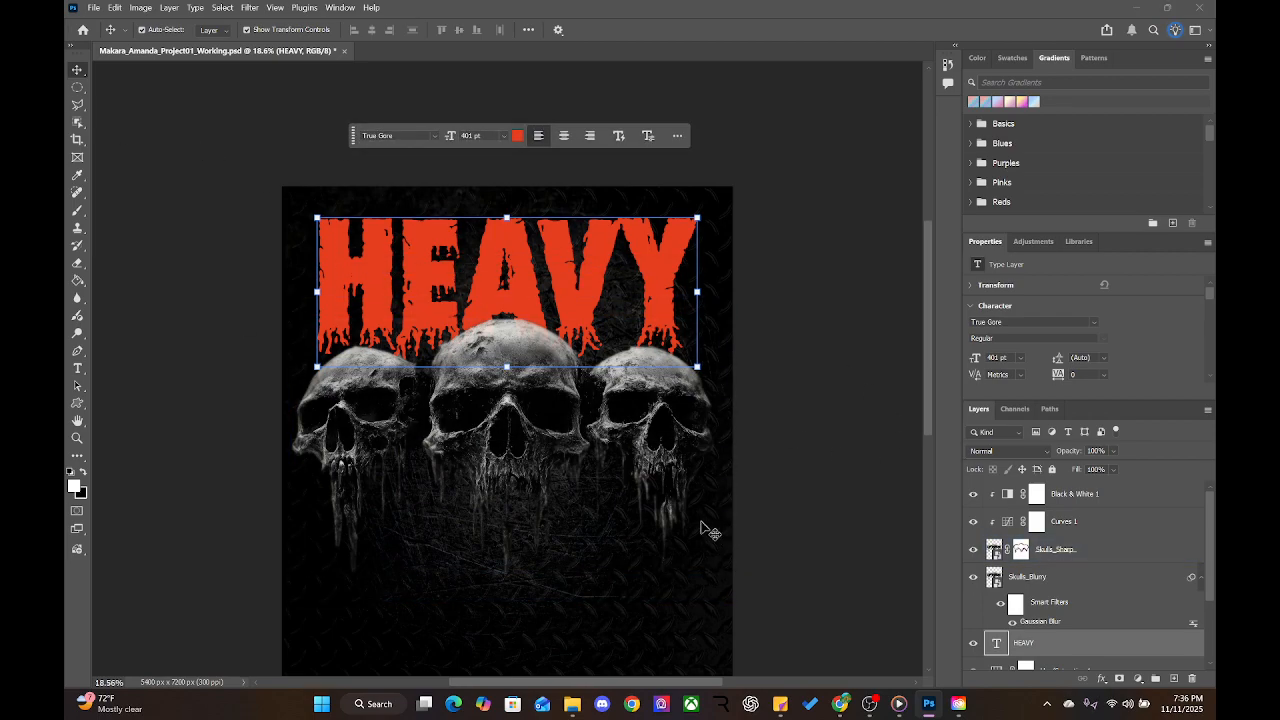
drag(583, 538, 632, 430)
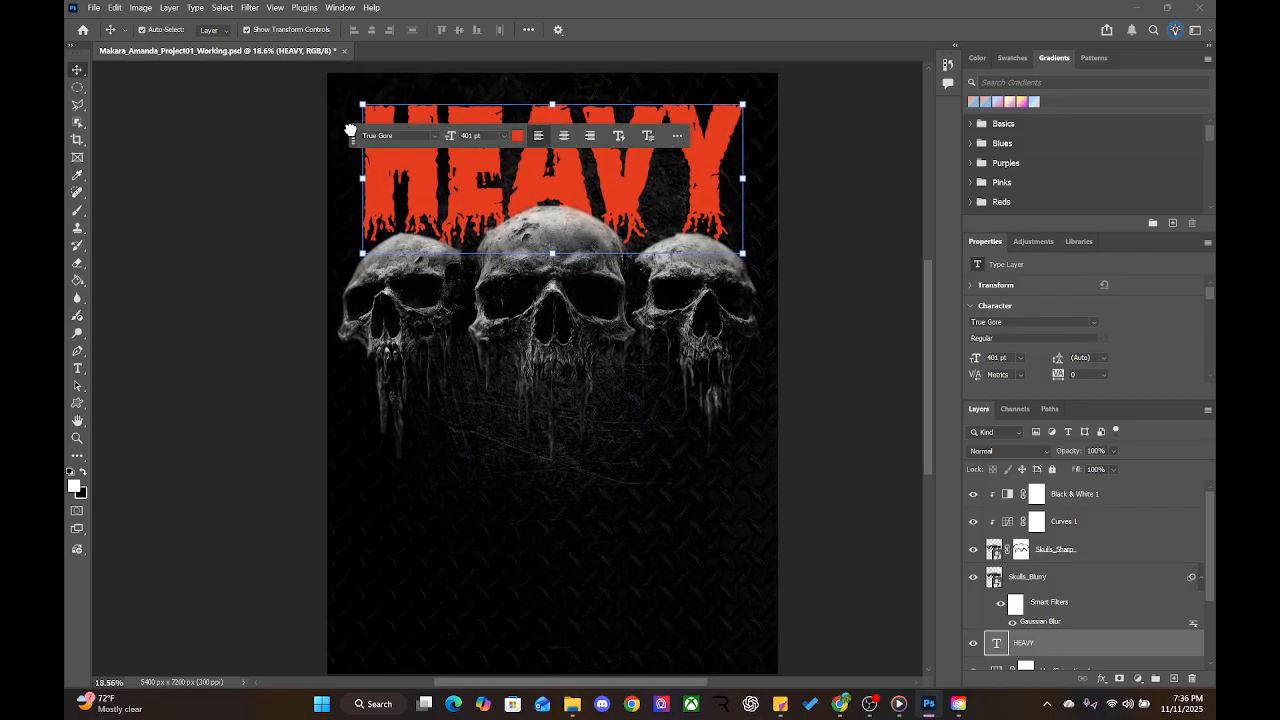
drag(353, 134, 404, 546)
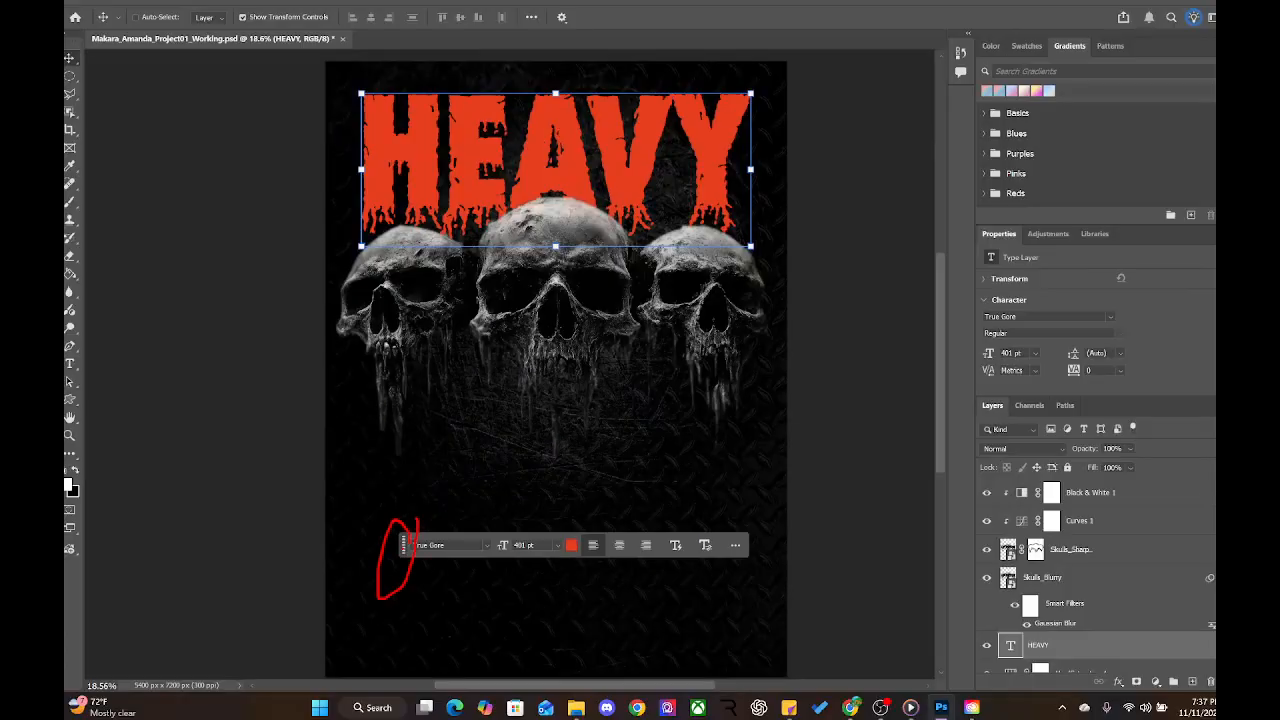
mouse_move(402, 545)
mouse_down()
mouse_move(444, 499)
mouse_move(381, 525)
mouse_move(382, 511)
mouse_up()
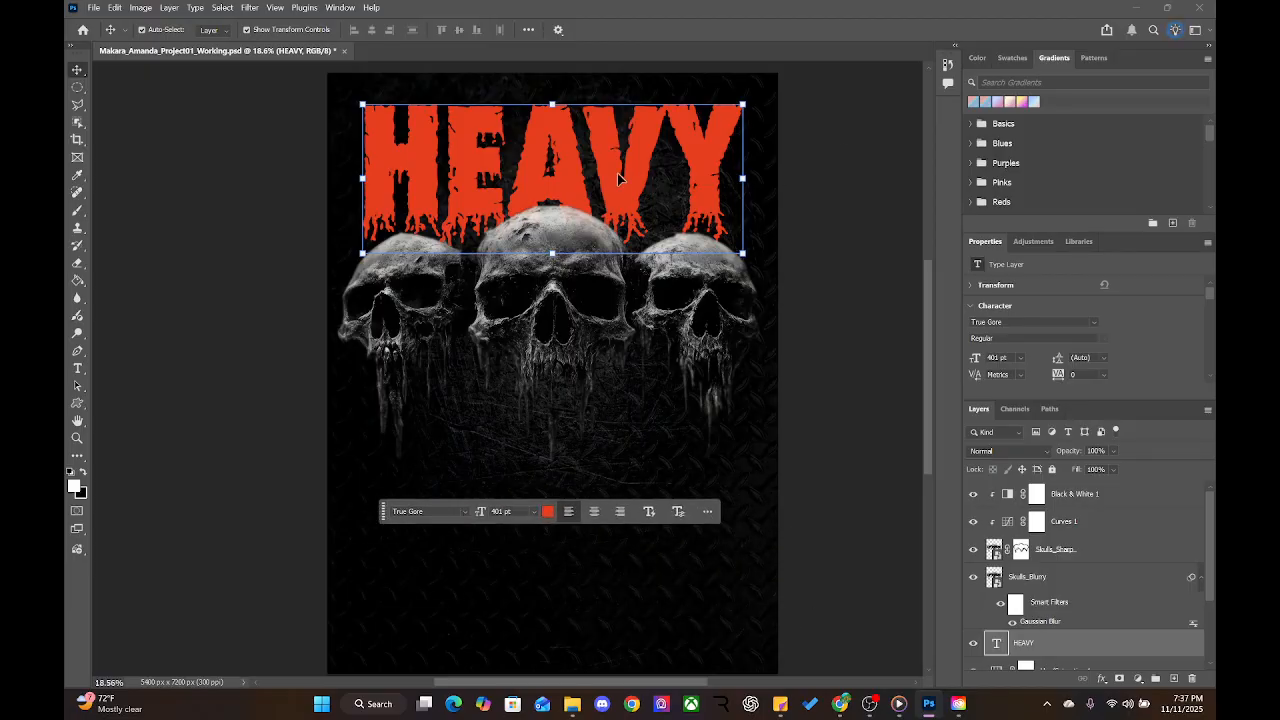
drag(621, 184, 618, 174)
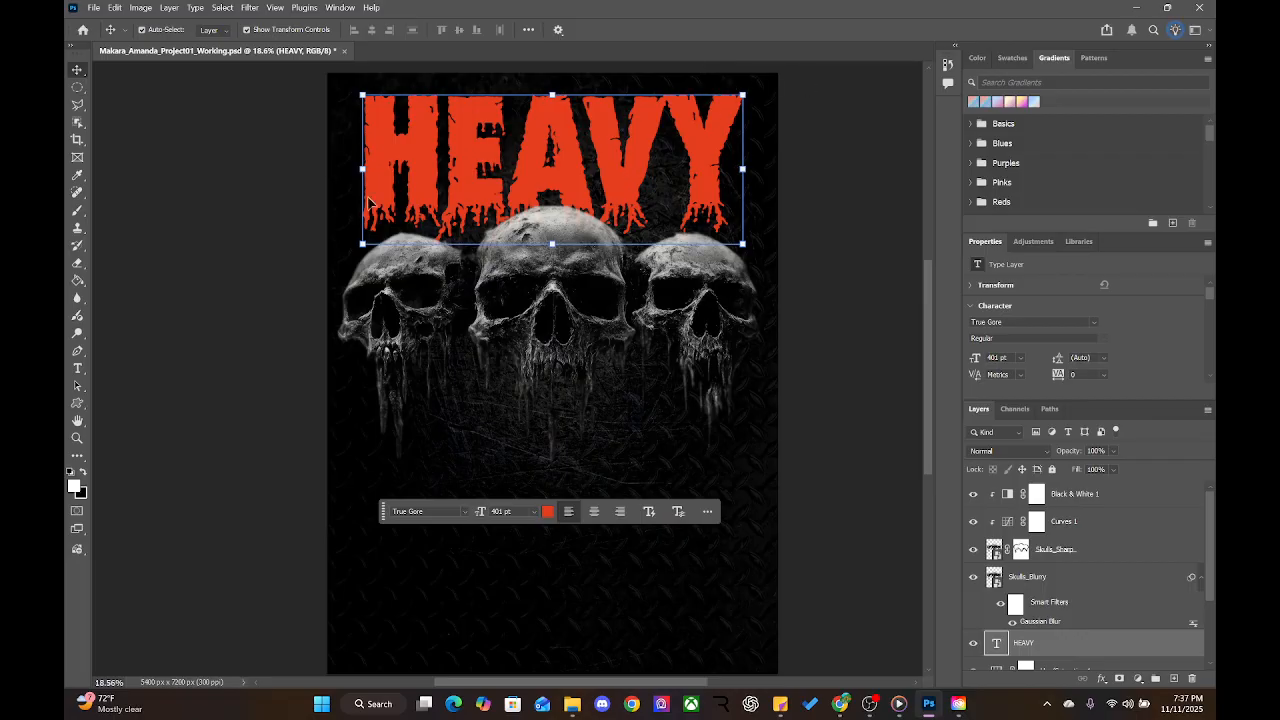
click(345, 330)
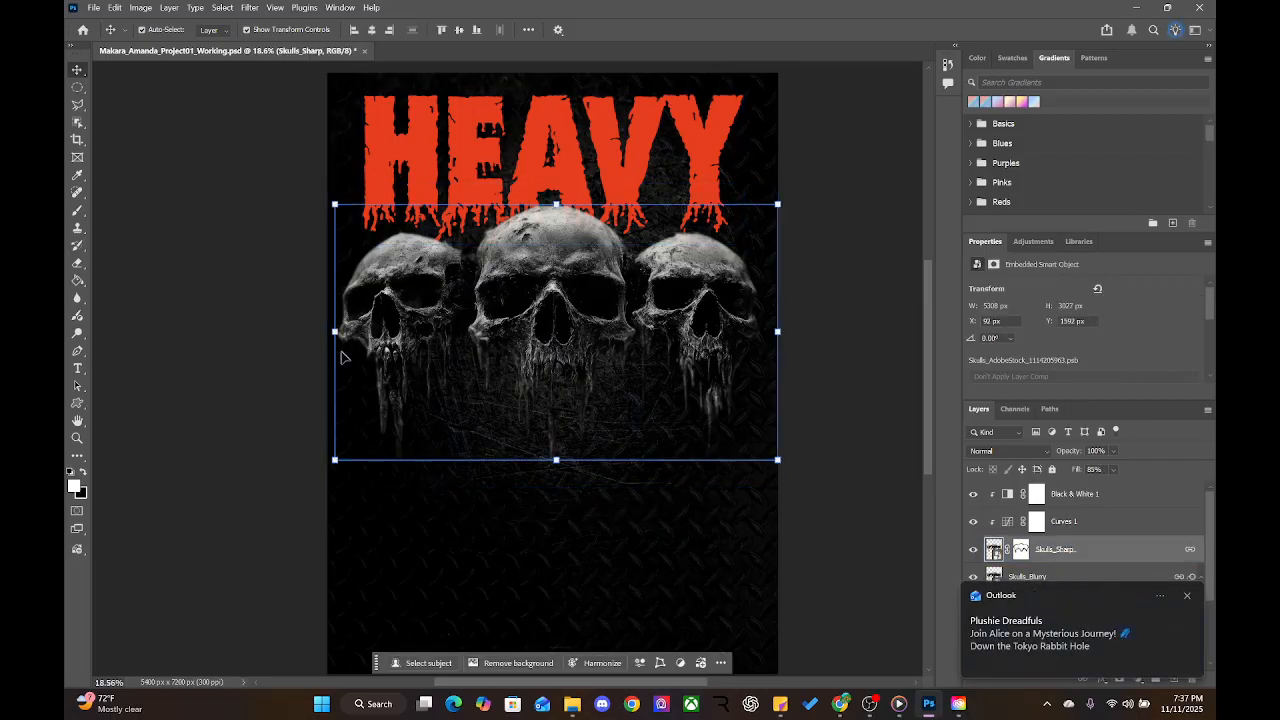
Select the skulls image and check its distances from the canvas edges
click(357, 414)
key(ctrl+1)
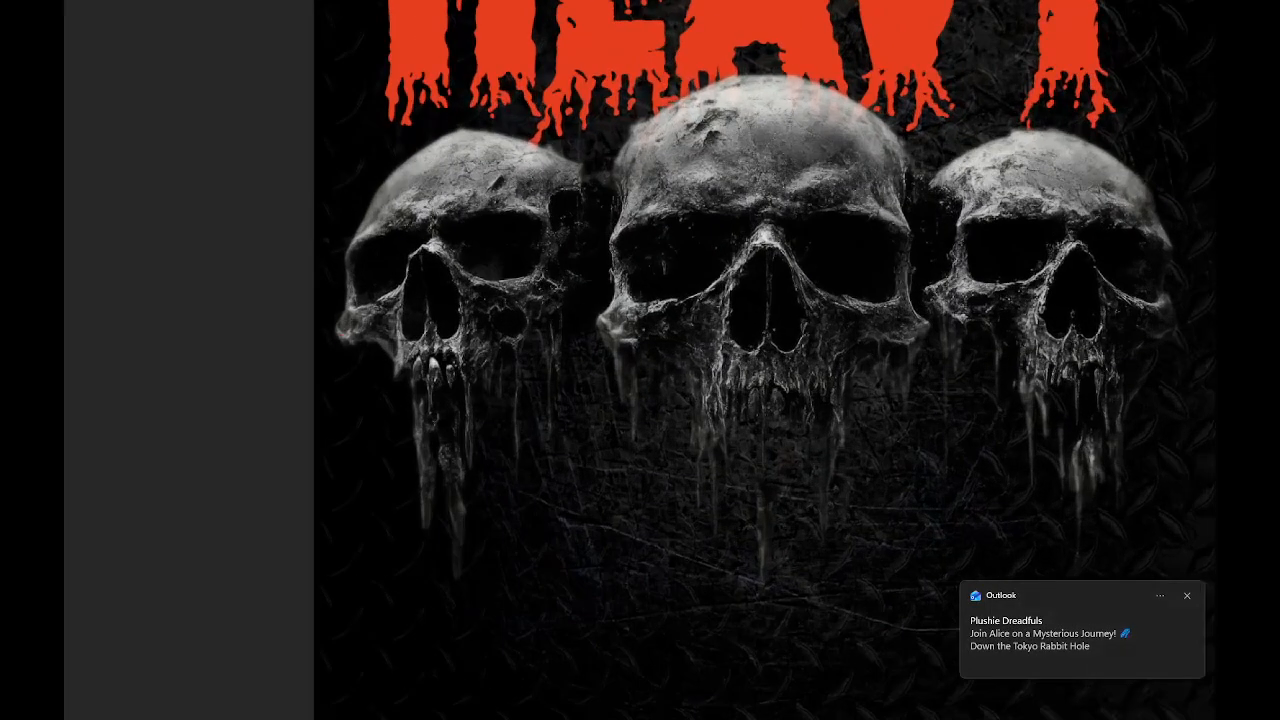
drag(341, 322, 357, 344)
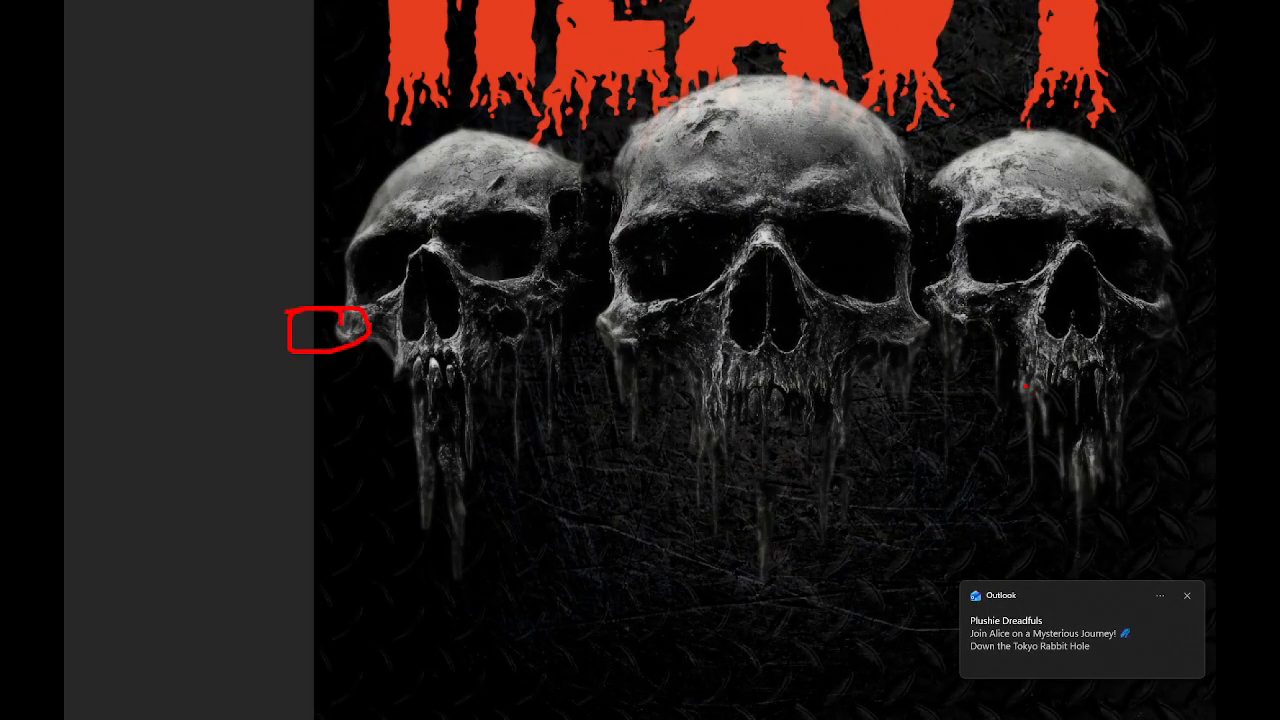
key(Escape)
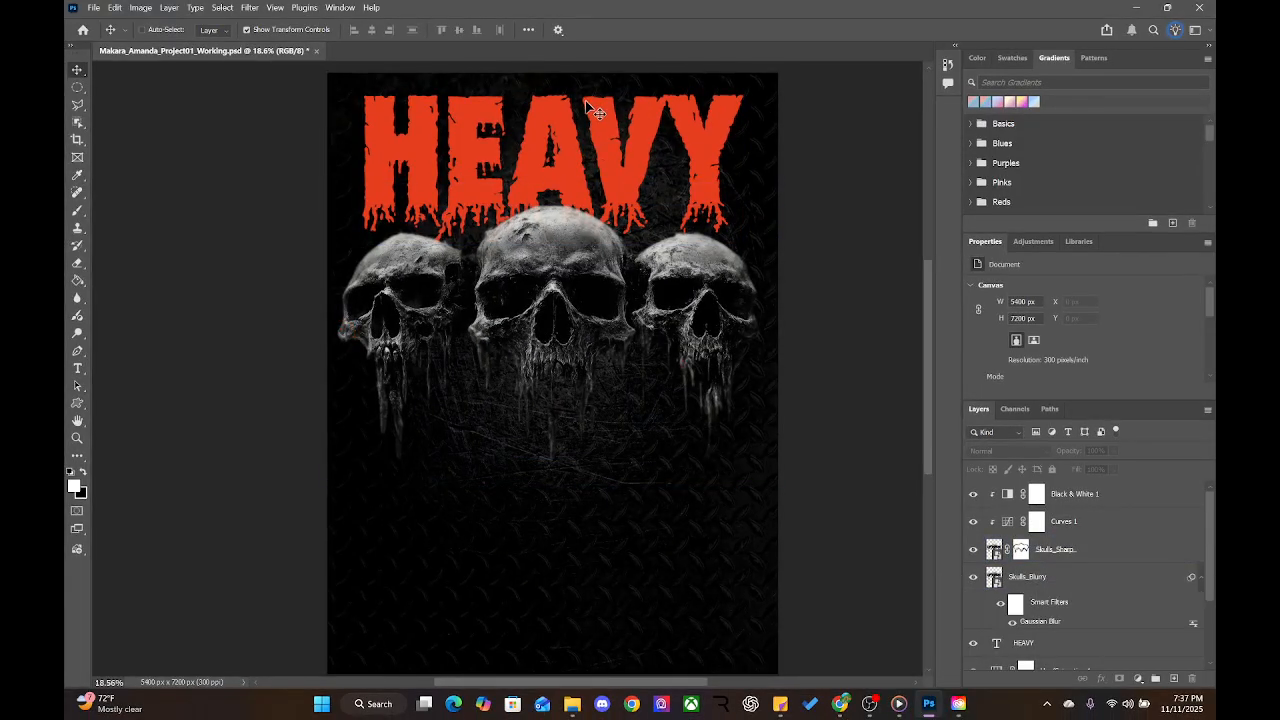
key(ctrl+1)
mouse_move(589, 72)
mouse_down()
mouse_move(561, 86)
mouse_move(550, 142)
mouse_move(639, 120)
mouse_move(580, 80)
mouse_up()
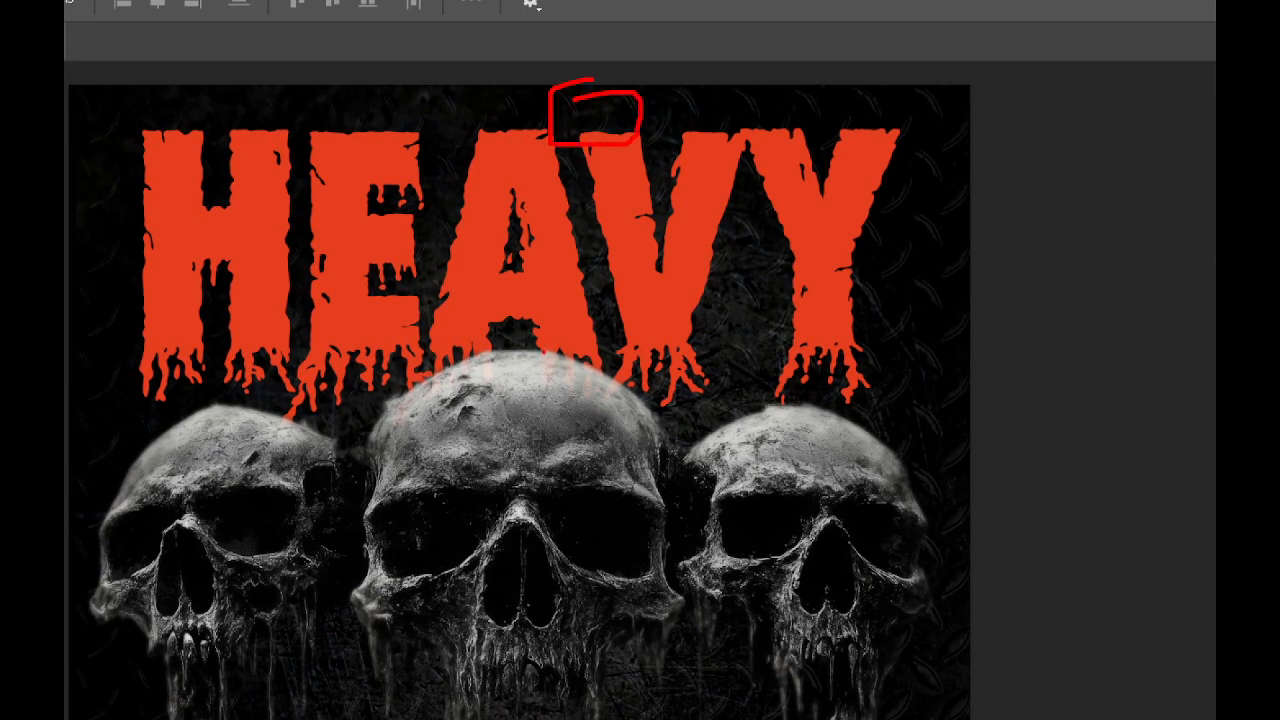
key(Escape)
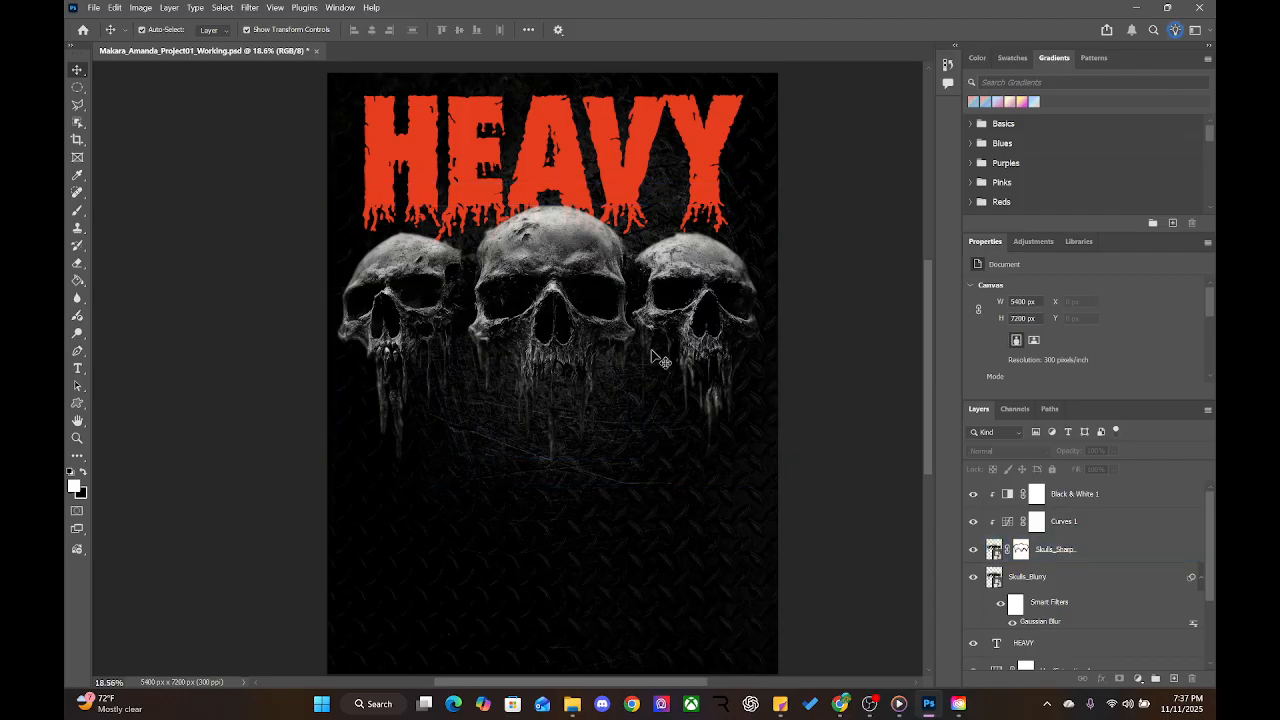
click(610, 336)
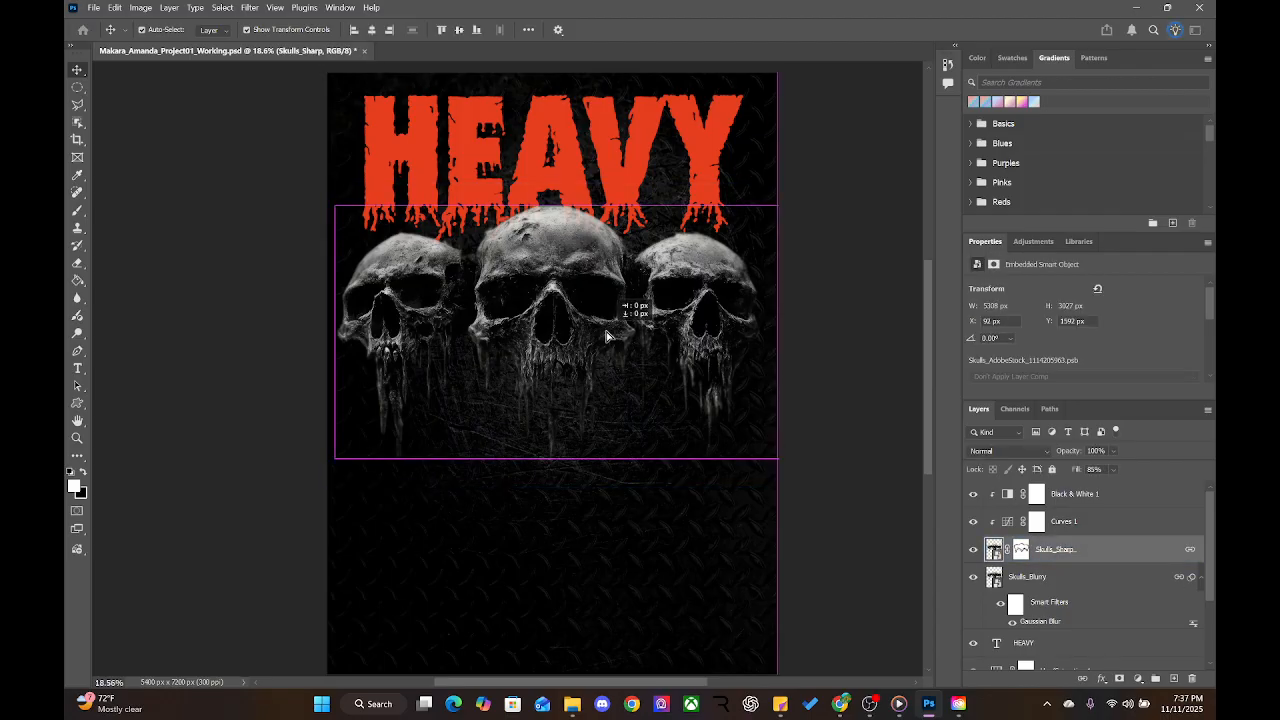
drag(610, 336, 610, 338)
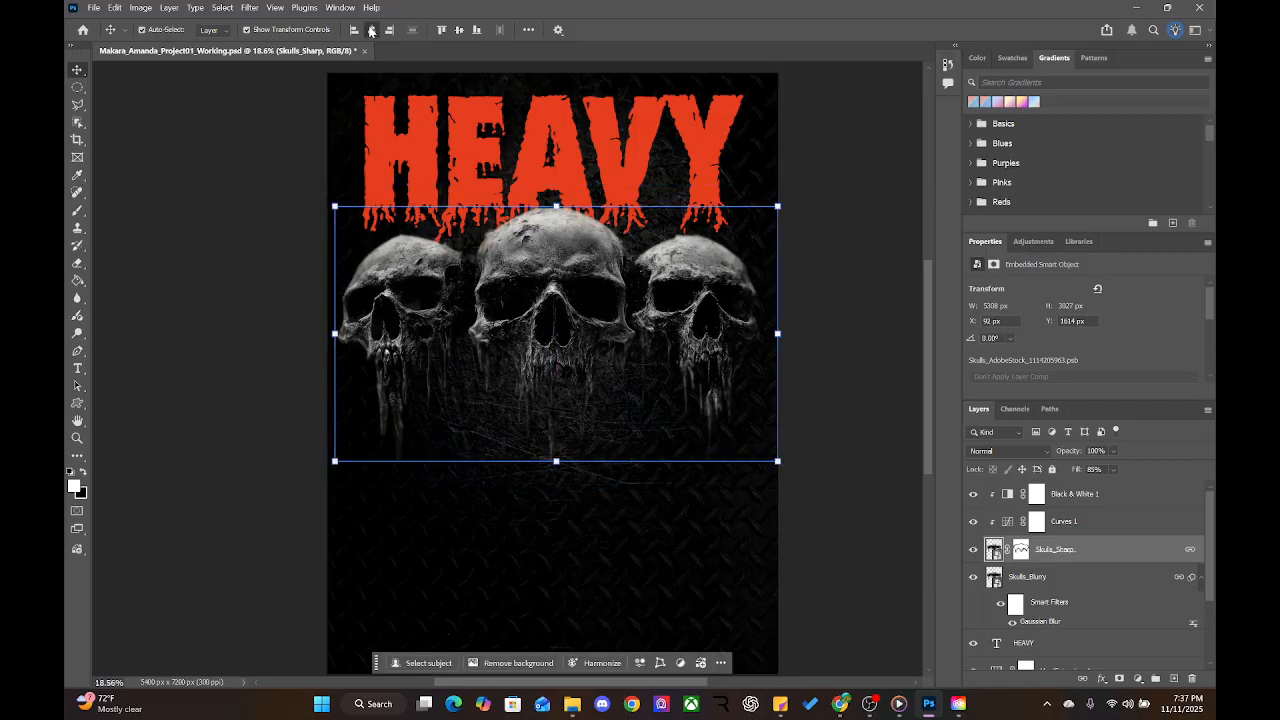
key(ctrl)
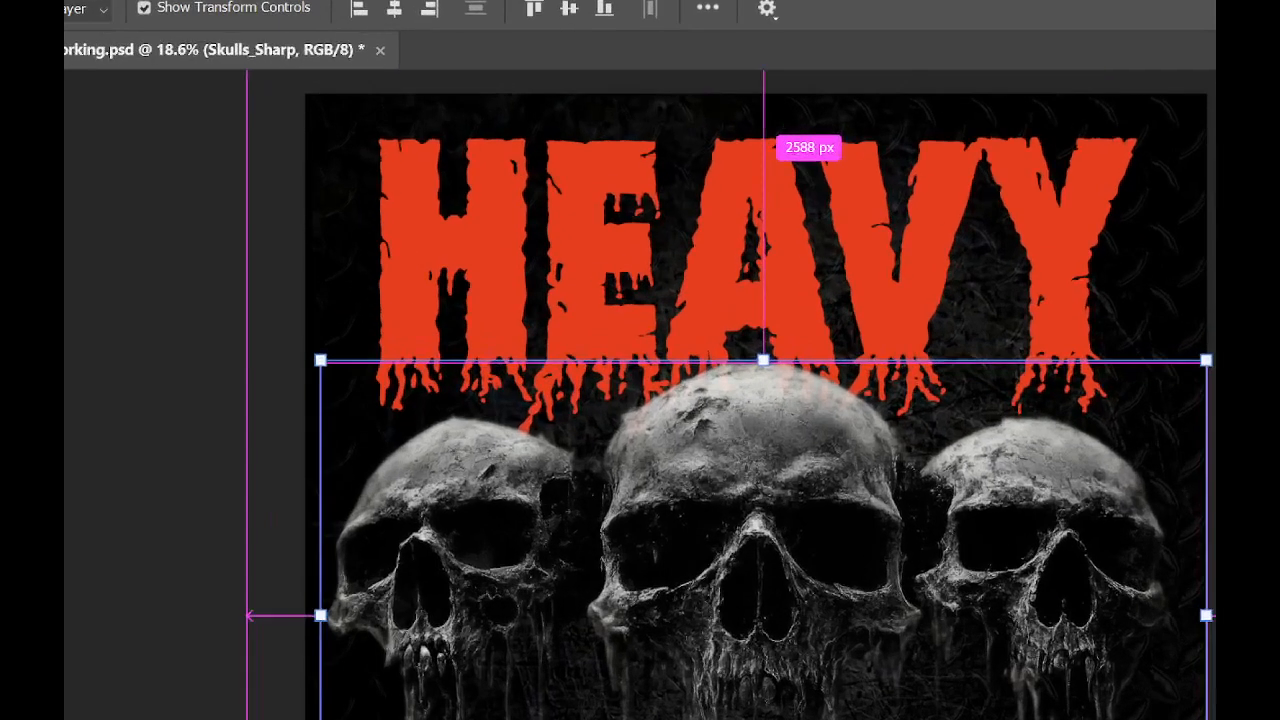
drag(587, 13, 364, 11)
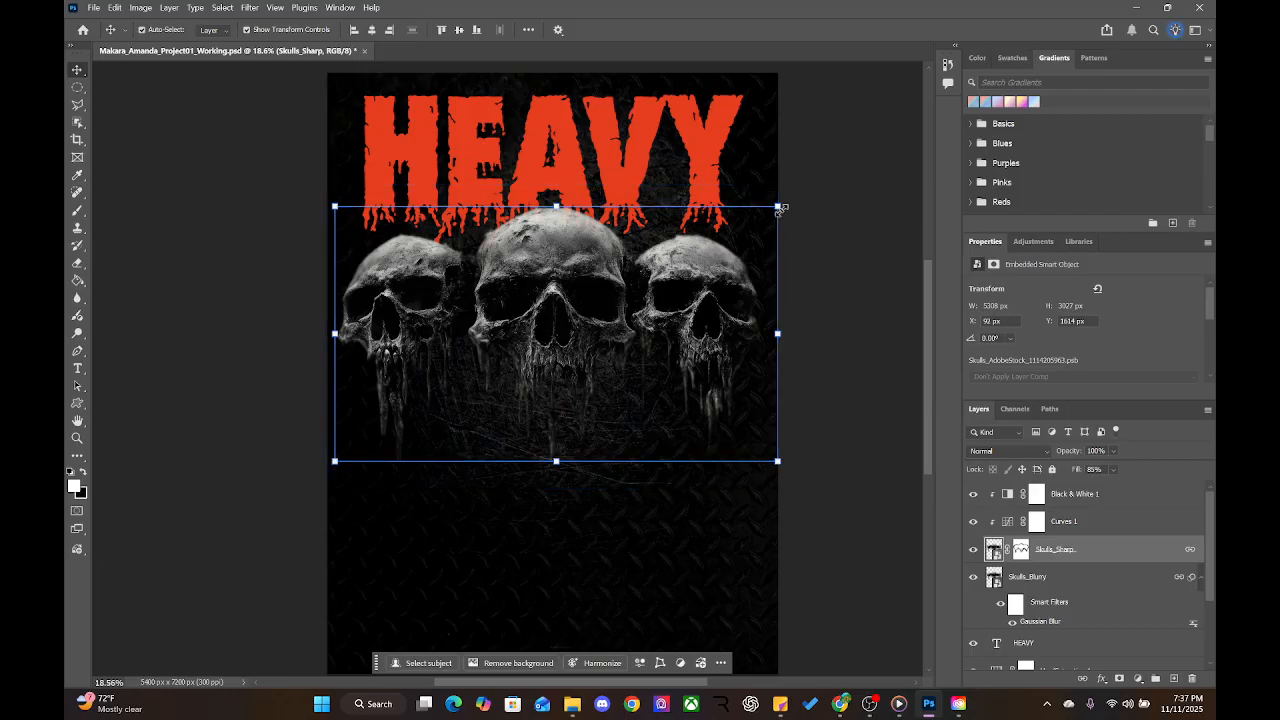
Scale the skulls down slightly and raise them about 316 px, centred under HEAVY
drag(779, 210, 767, 211)
drag(541, 335, 541, 314)
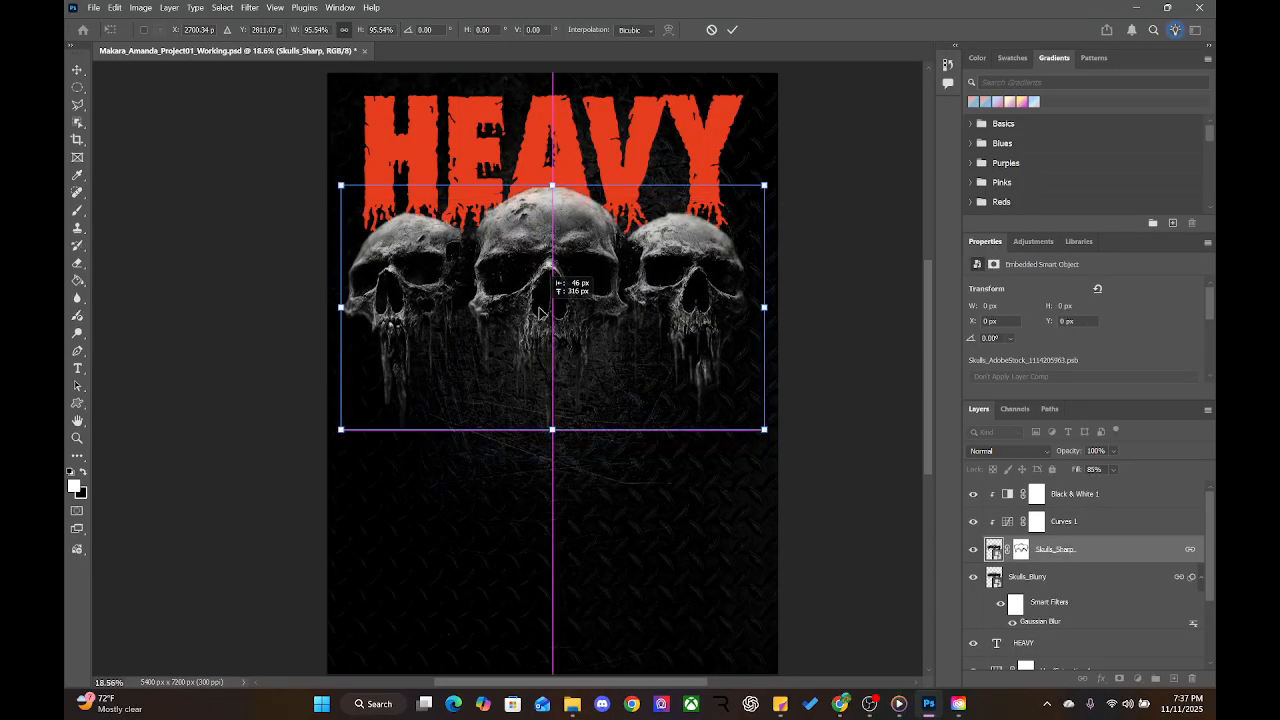
drag(541, 314, 541, 314)
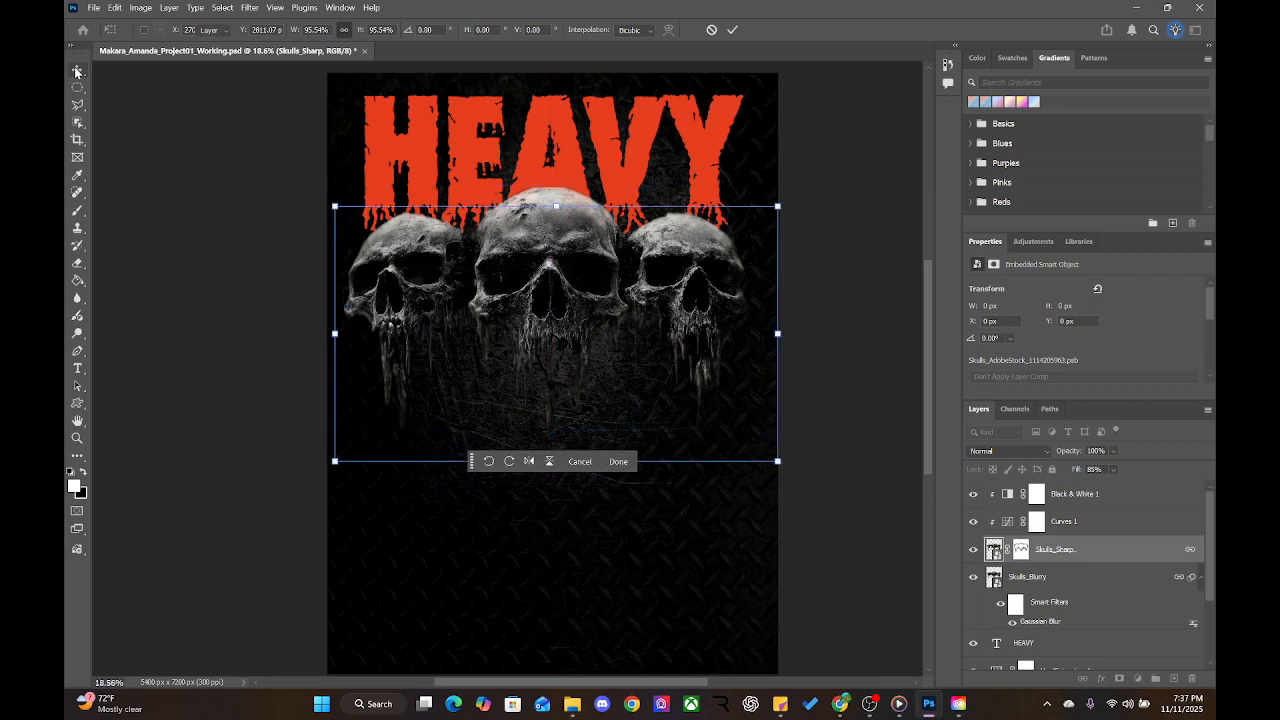
click(273, 318)
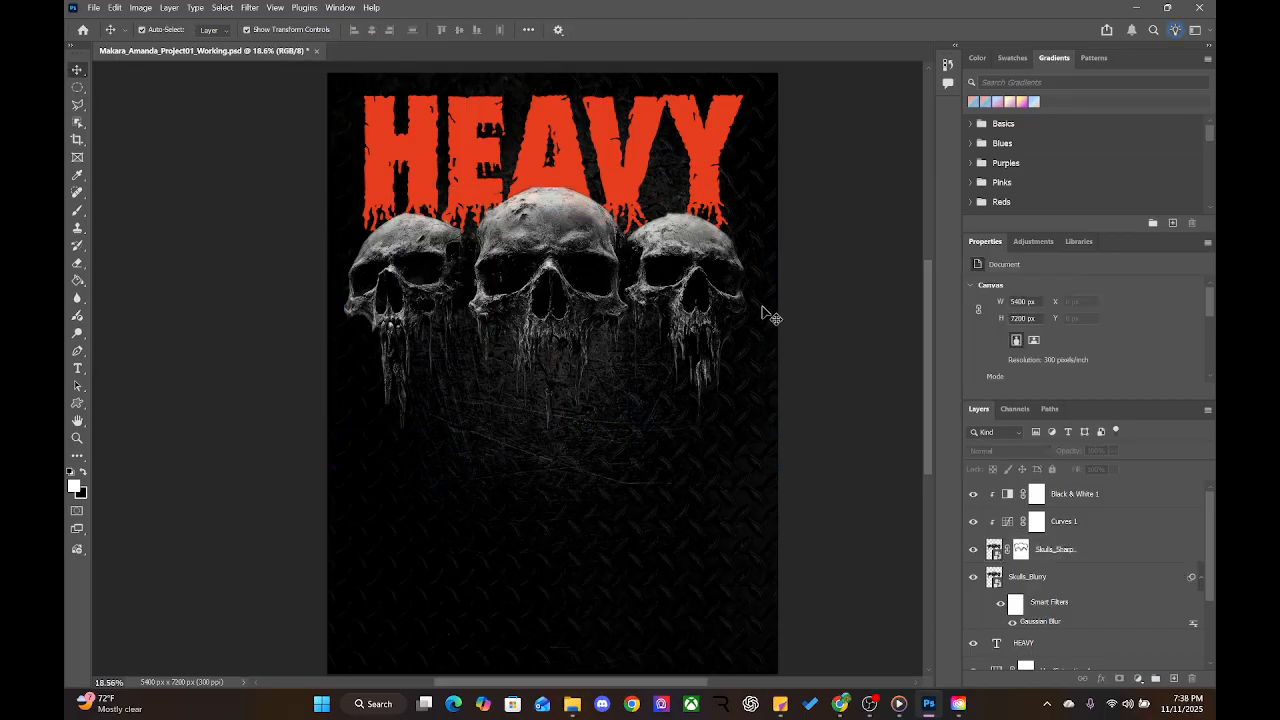
Nudge the skulls a few pixels right with the arrow keys to centre them
click(545, 305)
drag(545, 305, 550, 306)
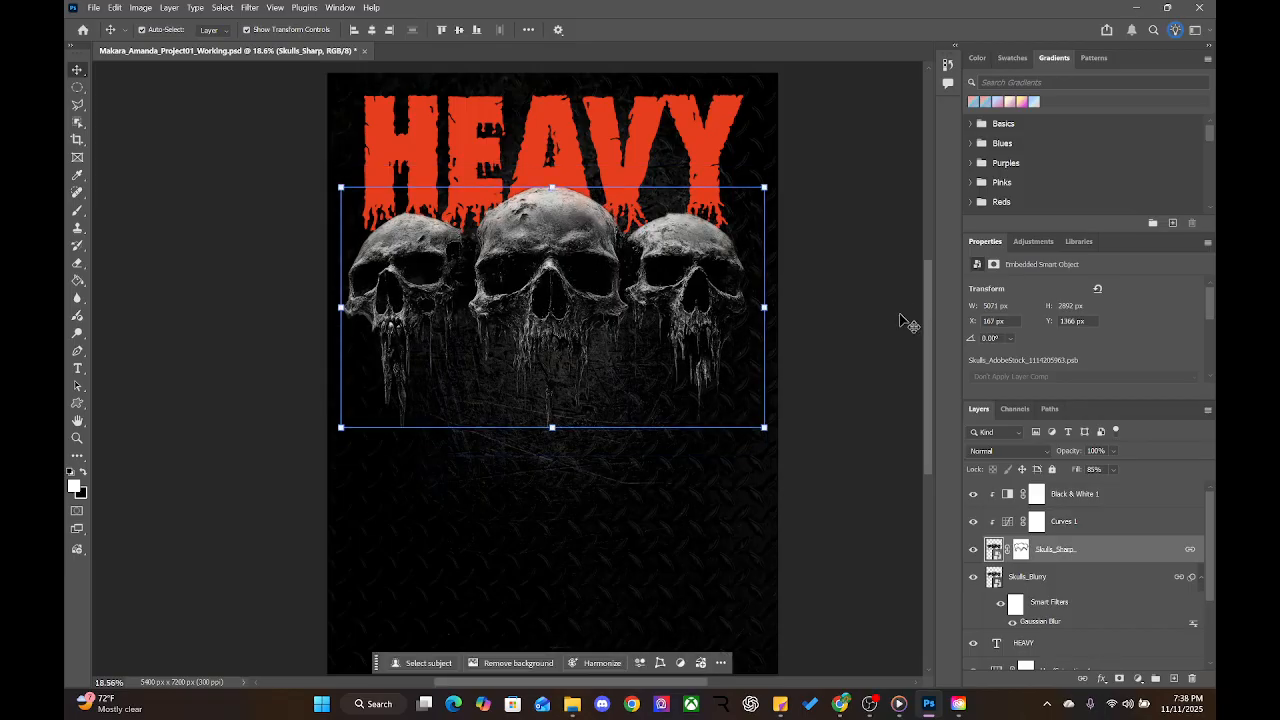
key(Right)
key(Right)
key(Right)
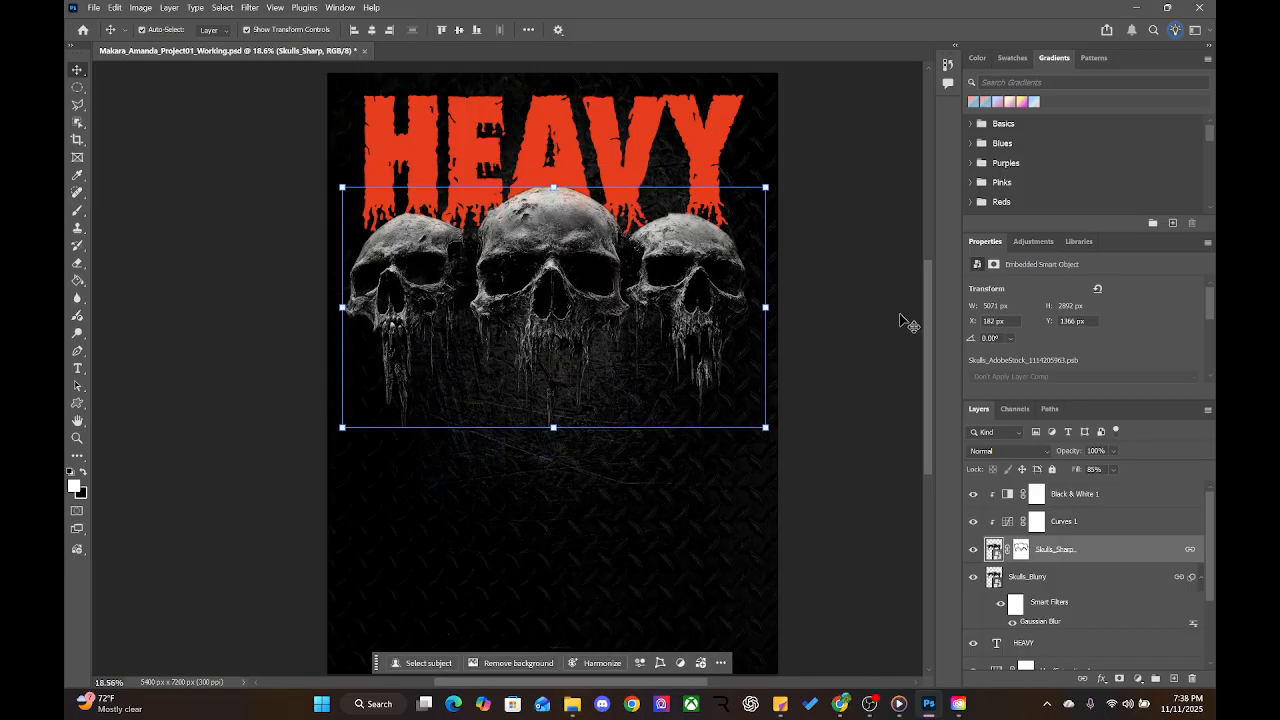
key(Left)
key(Left)
key(Left)
key(Left)
key(Left)
key(Left)
key(Left)
key(Left)
key(Left)
key(Left)
key(Left)
key(Left)
key(Left)
key(Left)
key(Left)
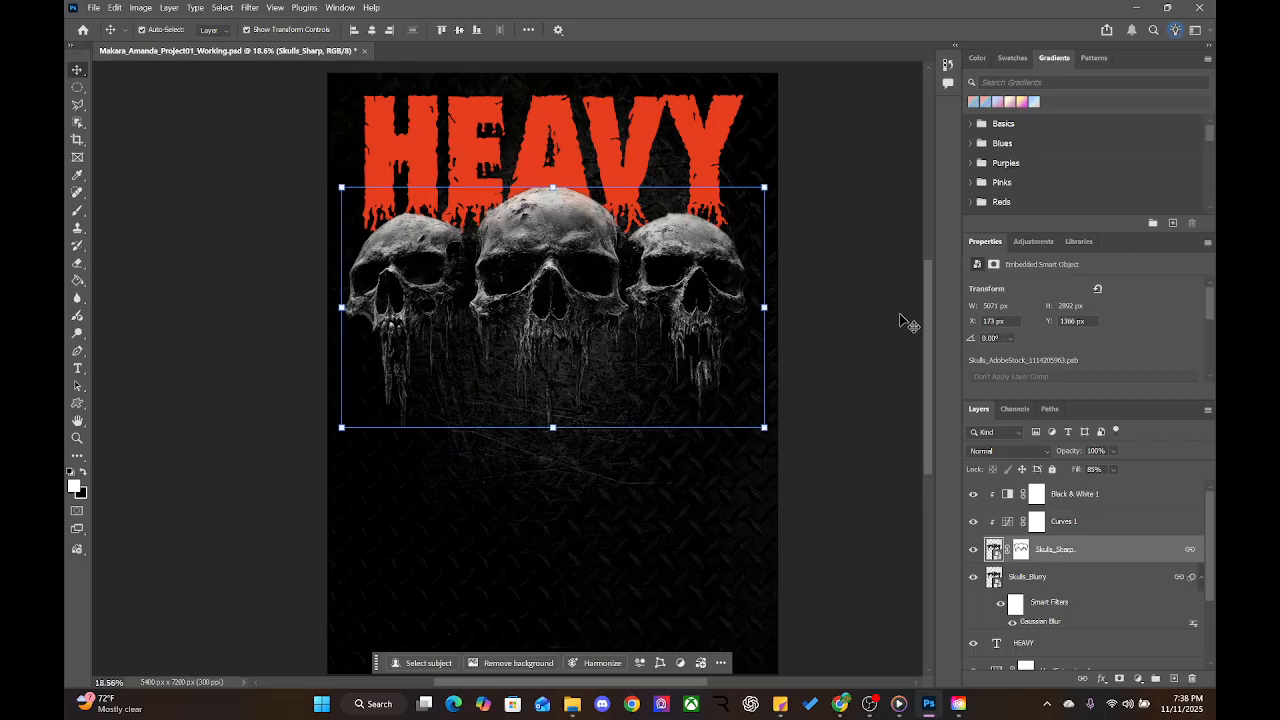
key(shift+Right)
key(shift+Right)
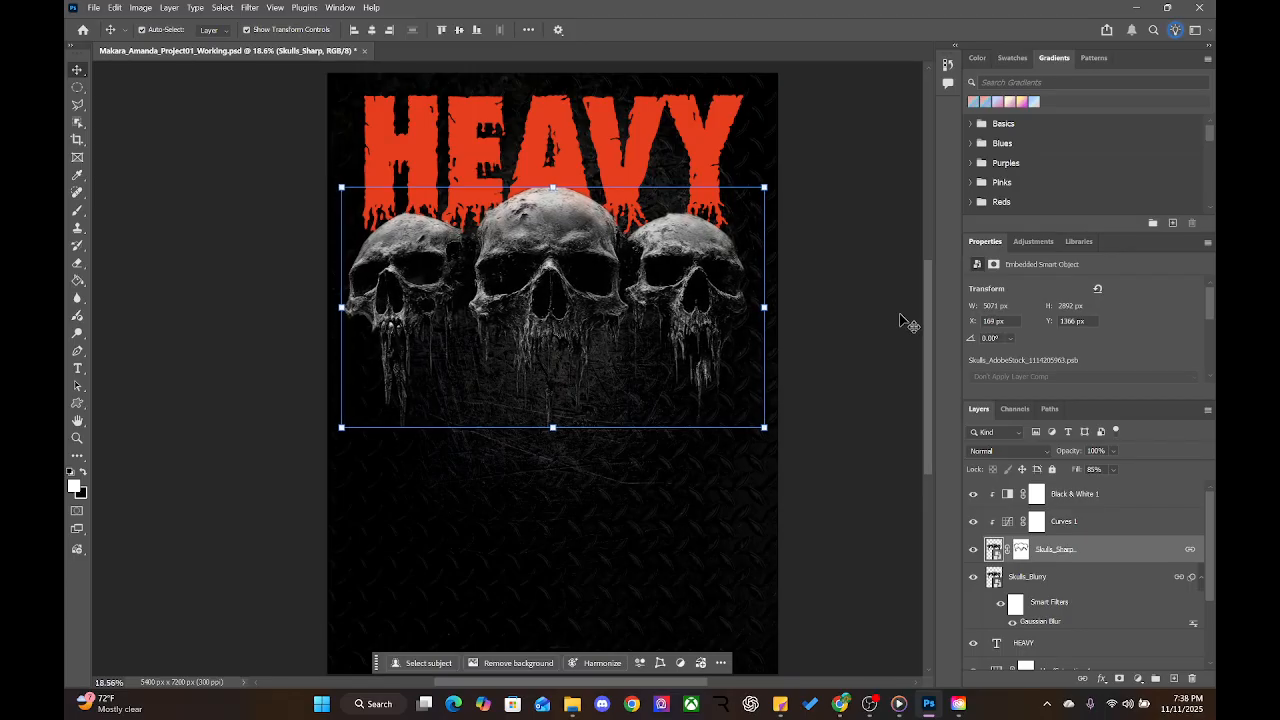
key(Right)
key(Right)
key(Right)
key(Right)
key(Left)
key(Left)
key(Left)
key(Left)
key(Left)
key(Left)
key(Left)
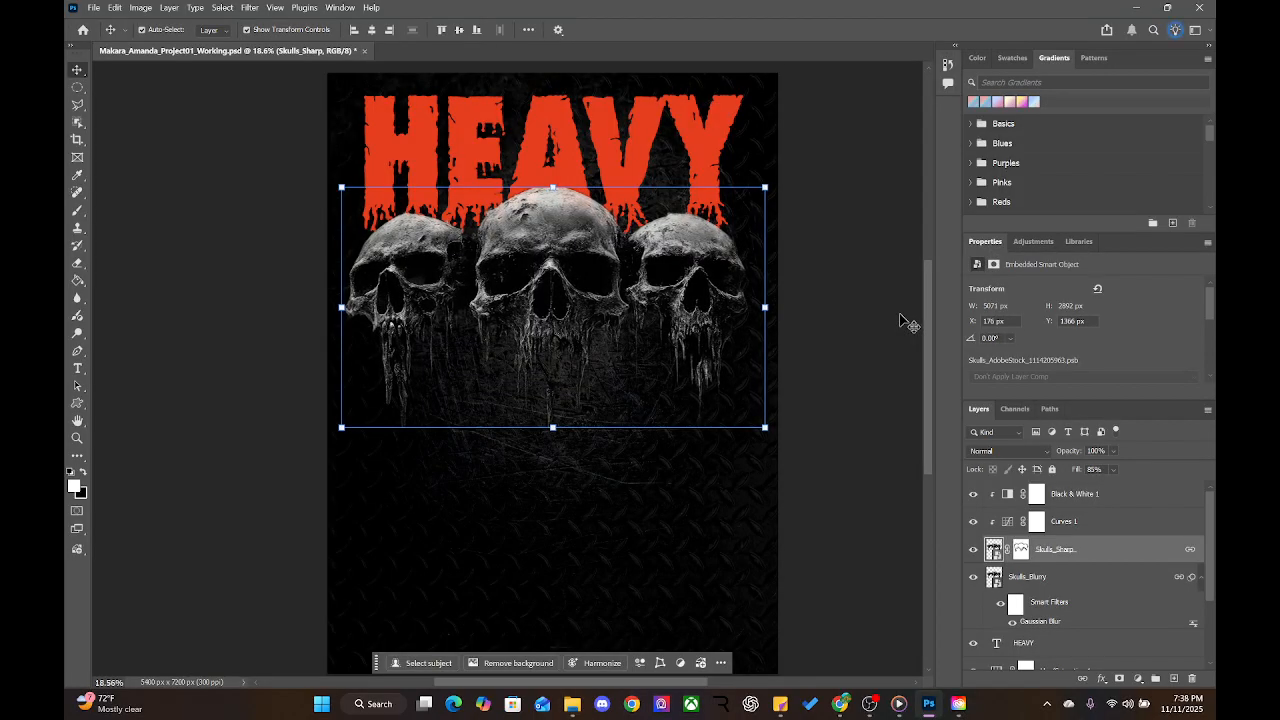
key(Right)
key(Right)
key(Right)
key(Right)
key(Right)
click(908, 323)
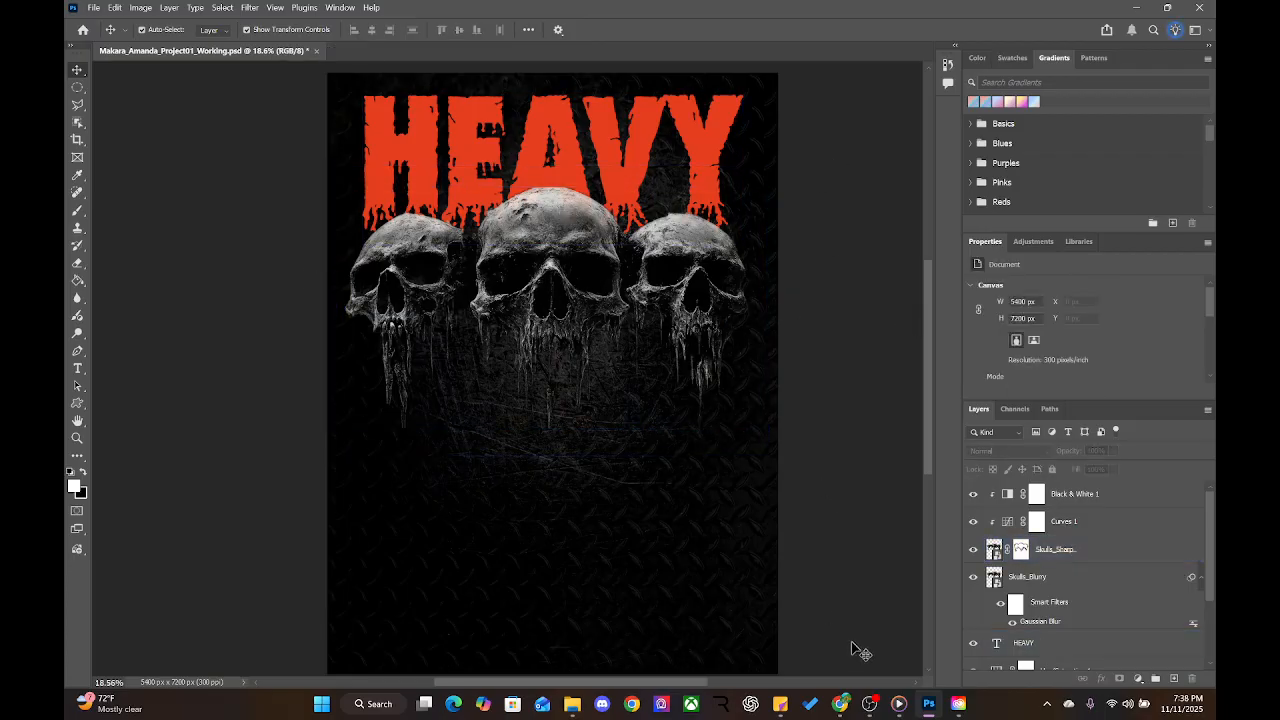
Lower the skulls to Y 1592 px and select the HEAVY title layer
drag(561, 252, 517, 268)
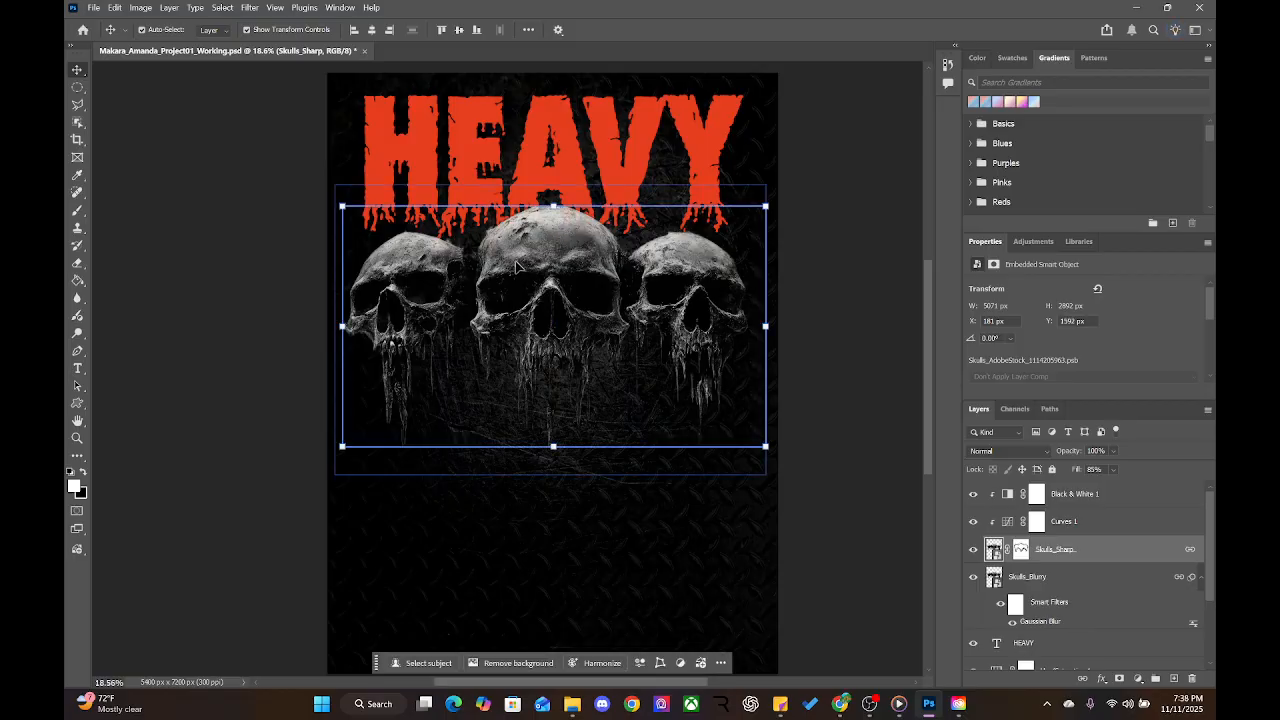
click(814, 289)
click(479, 133)
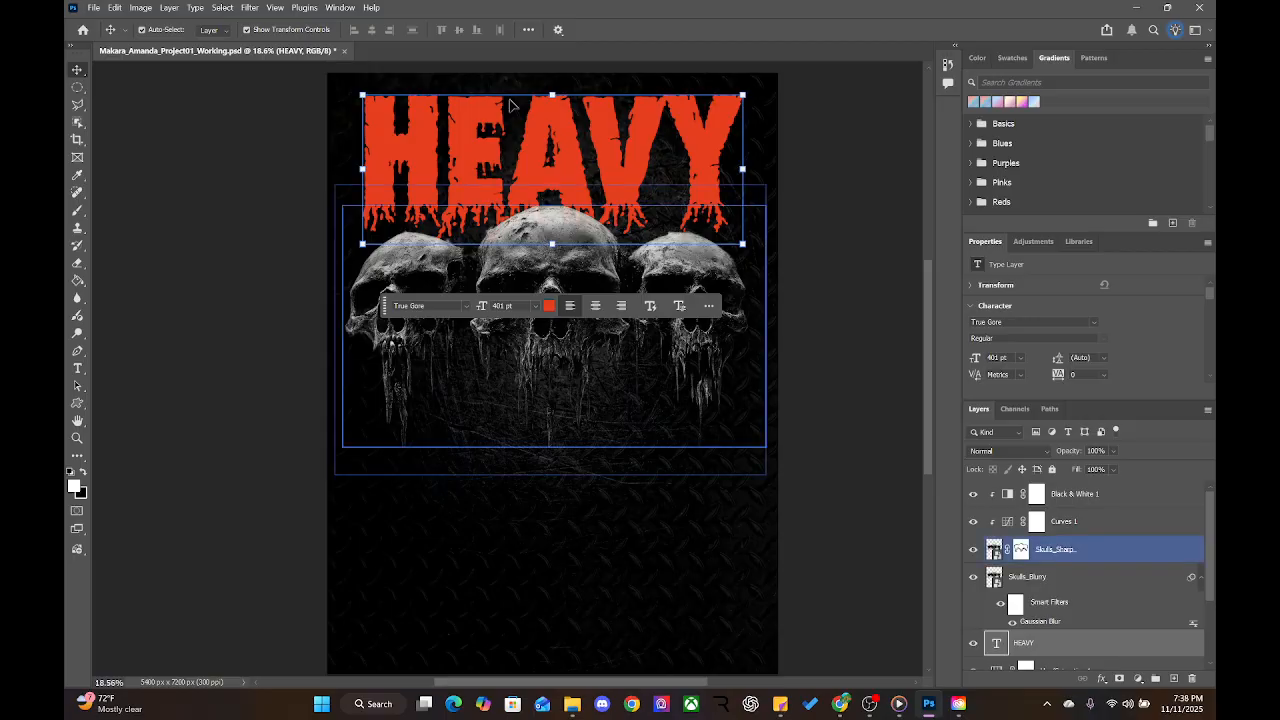
Try Arch, Flag, Fisheye and Arc Upper warps on HEAVY, leaving Arc Upper selected
double_click(576, 158)
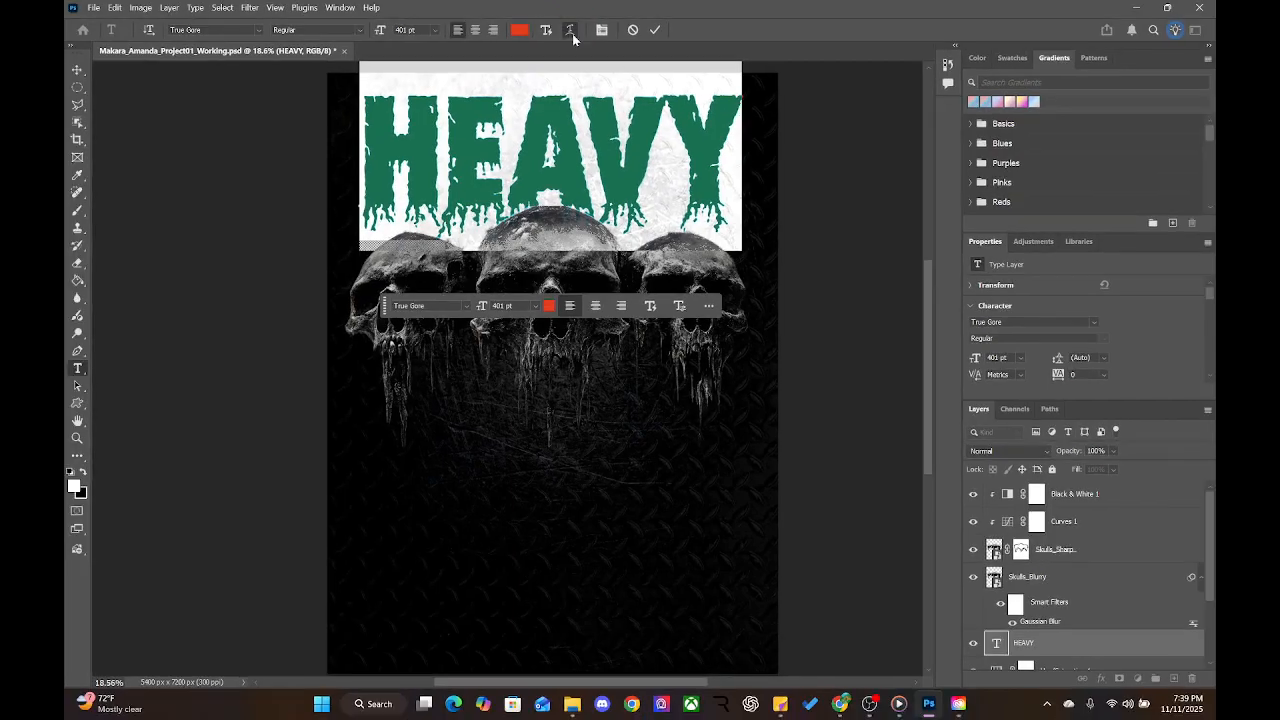
click(565, 60)
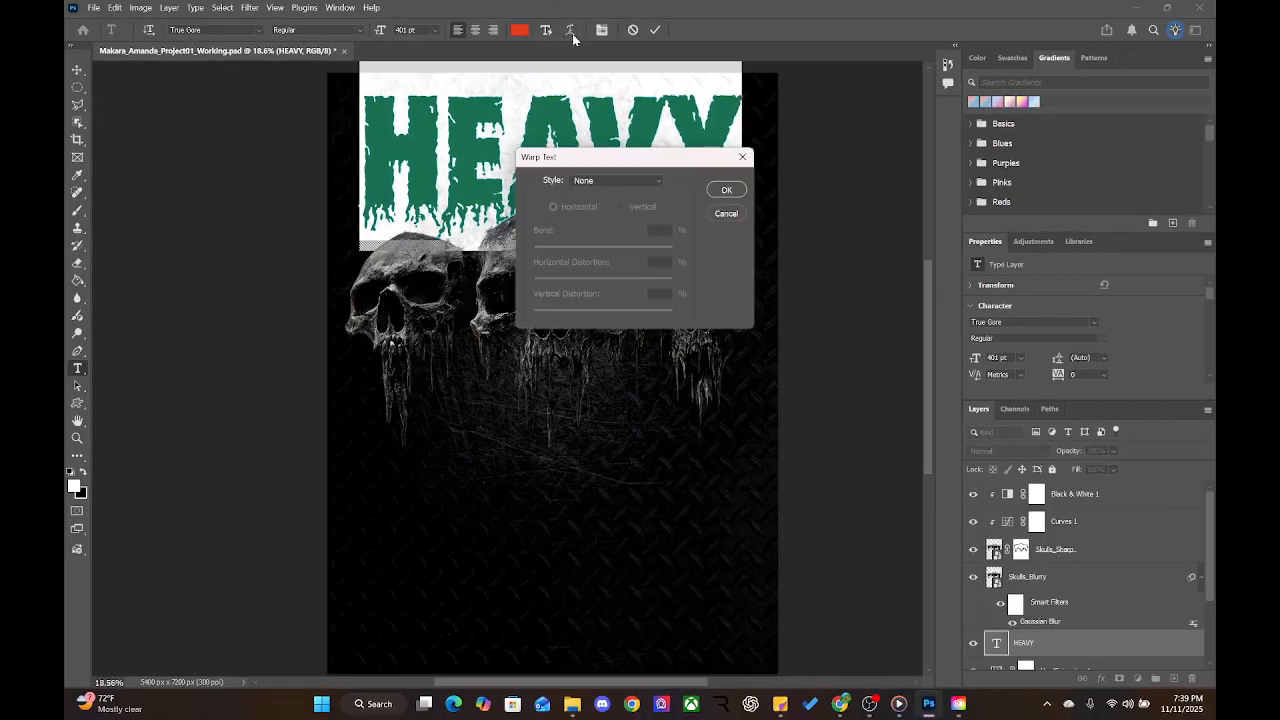
click(596, 181)
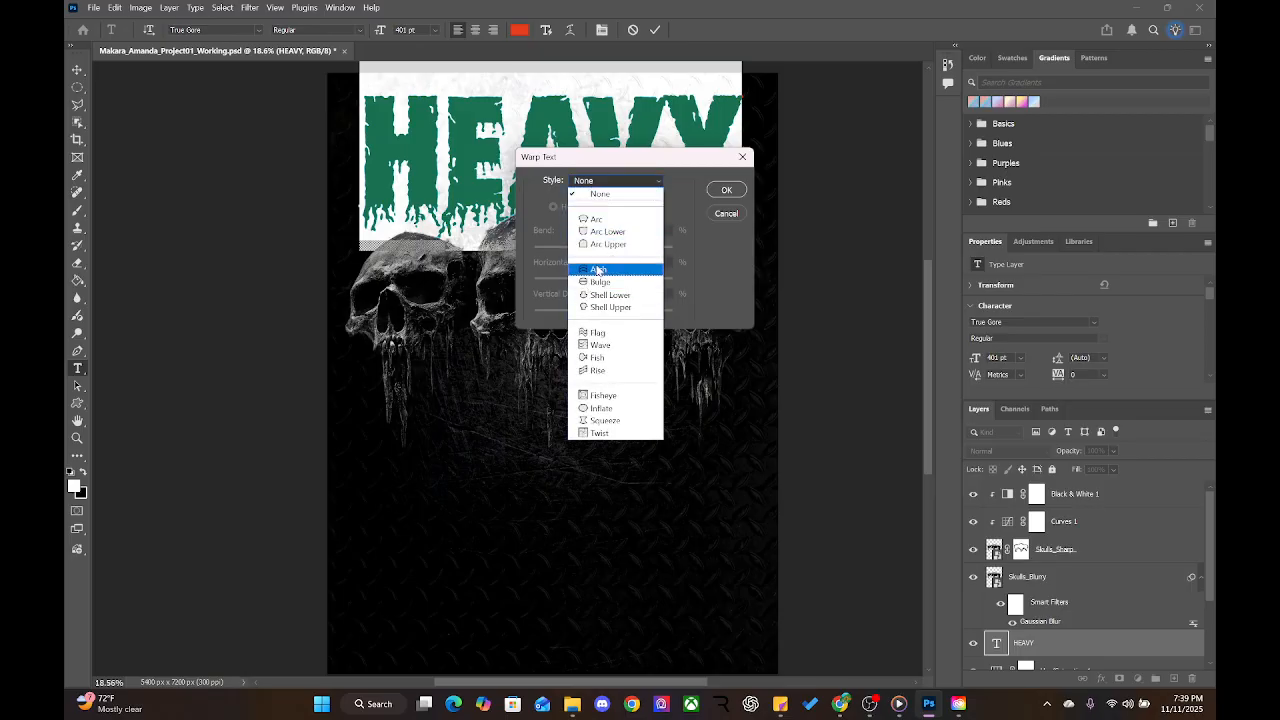
click(598, 270)
click(600, 188)
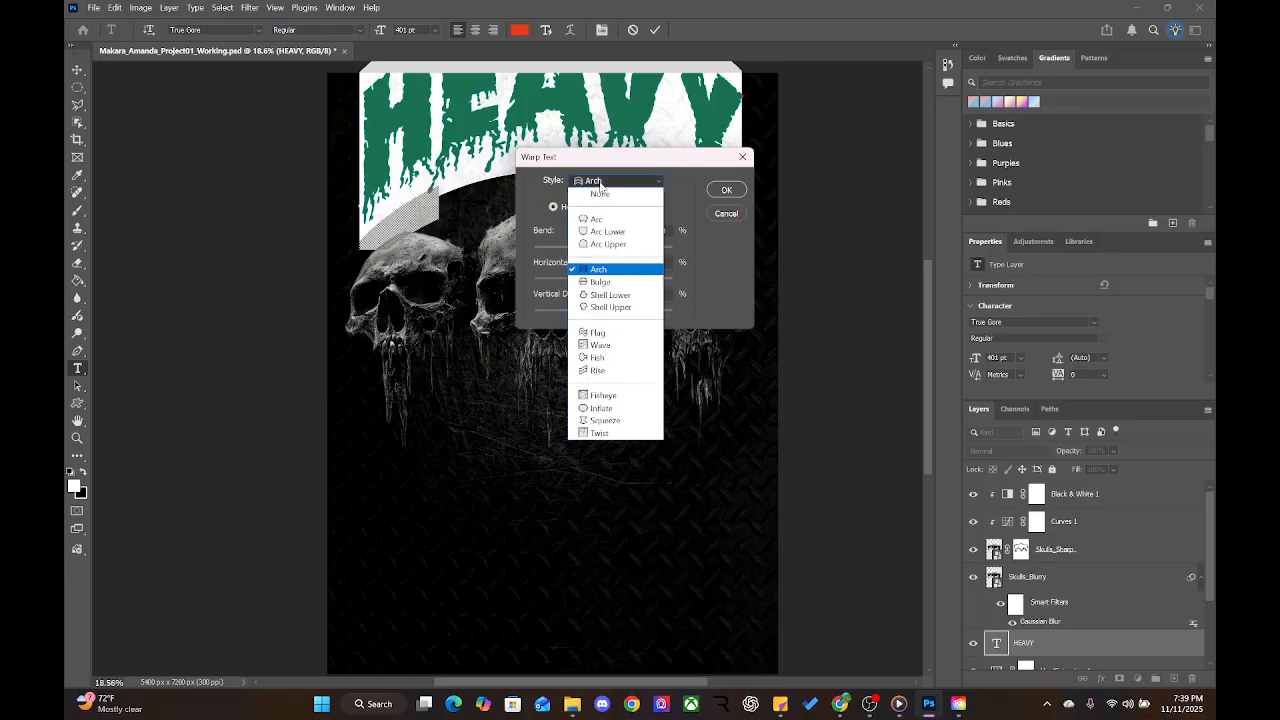
click(615, 333)
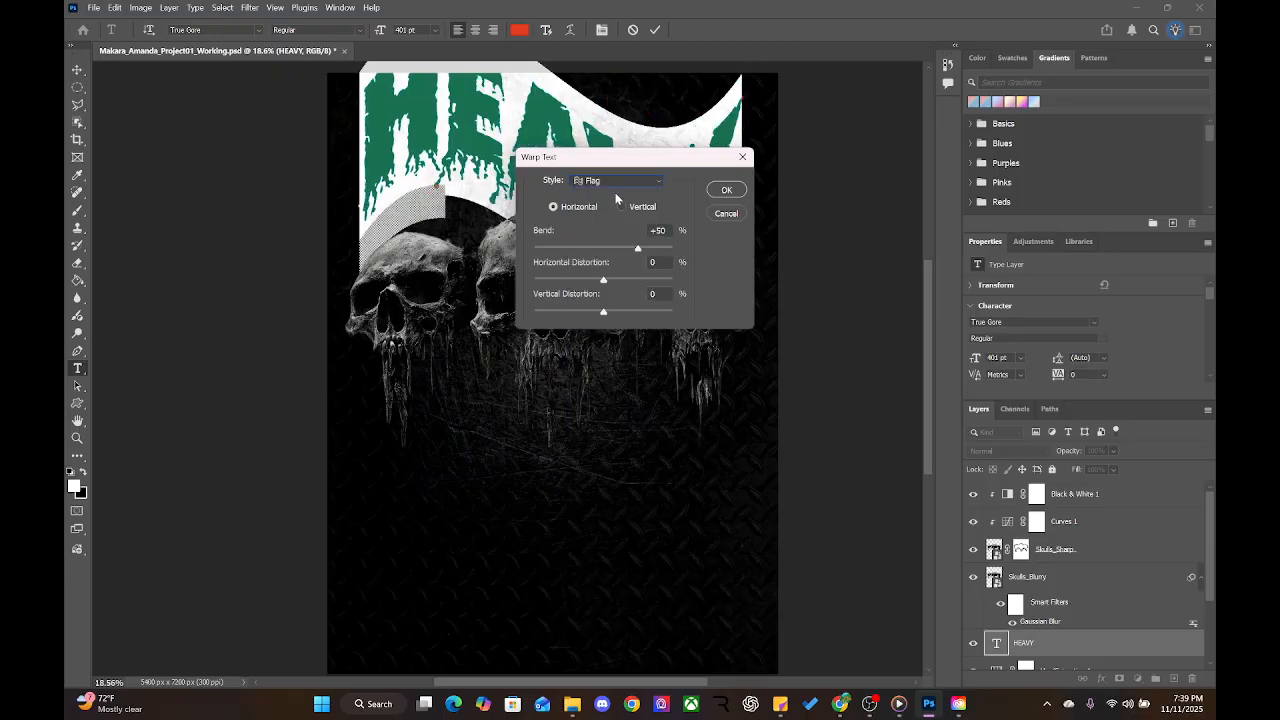
click(616, 181)
click(612, 398)
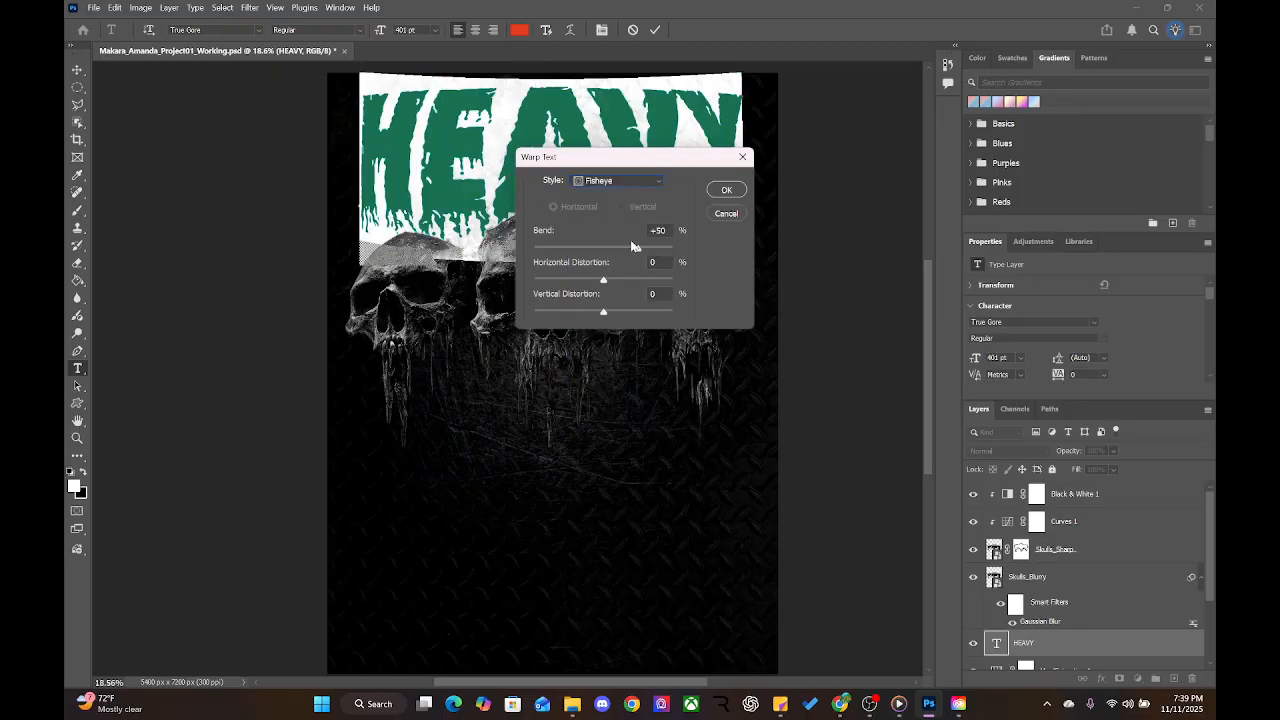
click(622, 181)
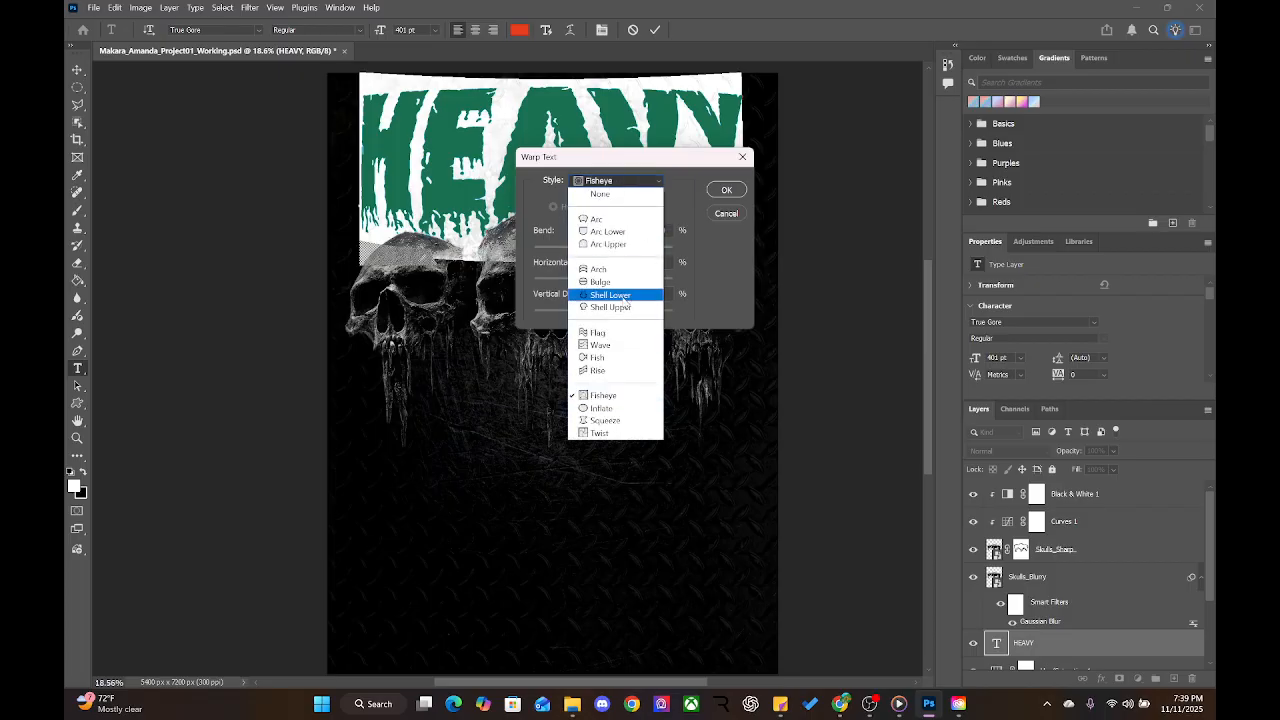
click(611, 246)
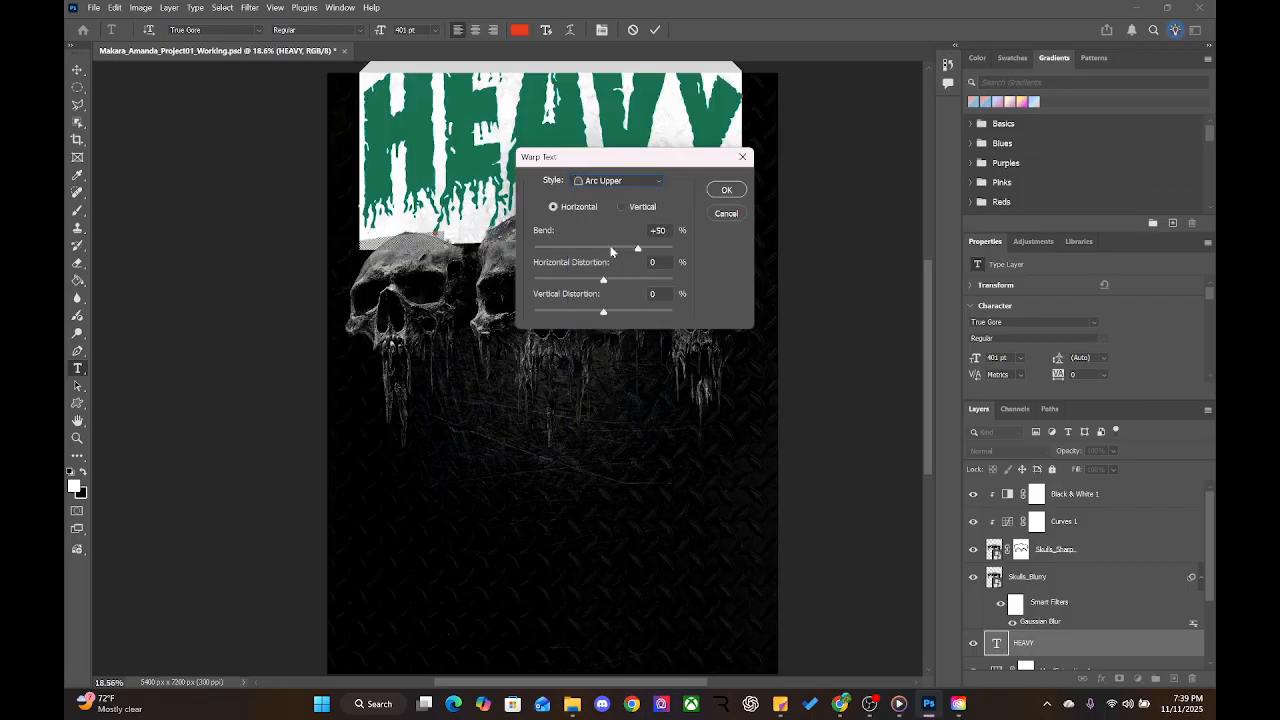
click(616, 183)
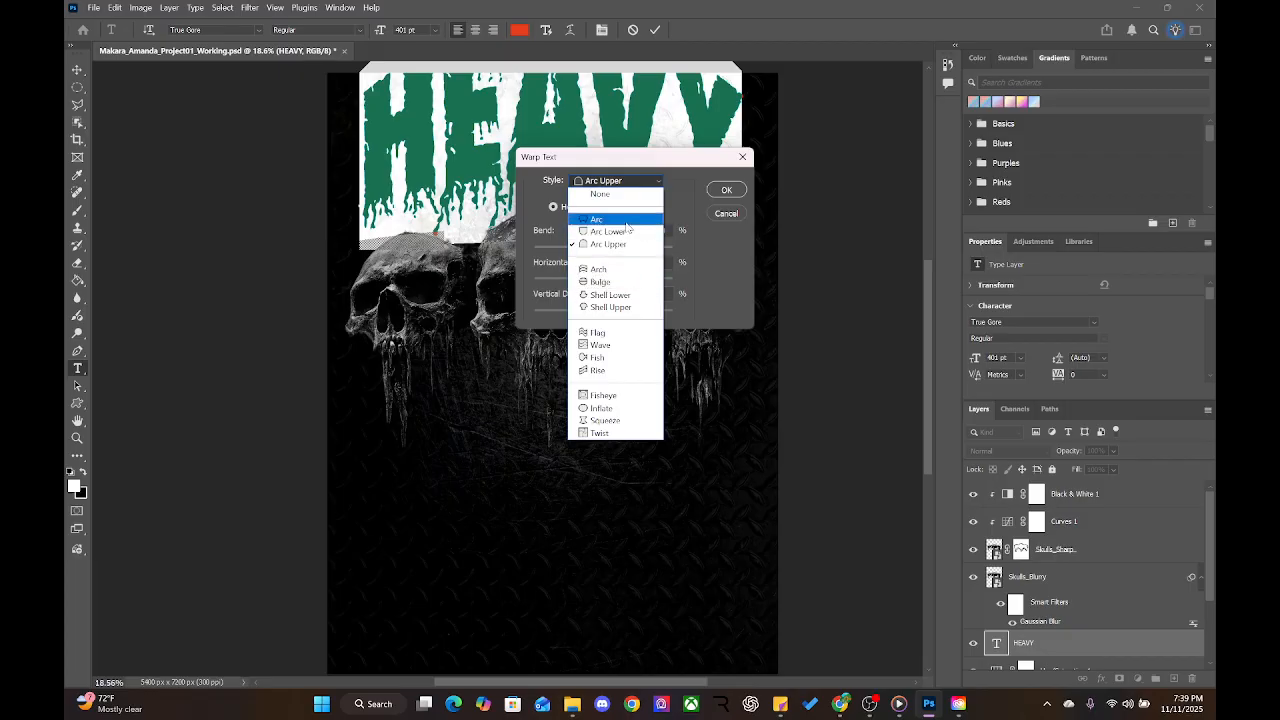
Try a plain Arc warp on HEAVY with different bends, reverting to +50
click(625, 221)
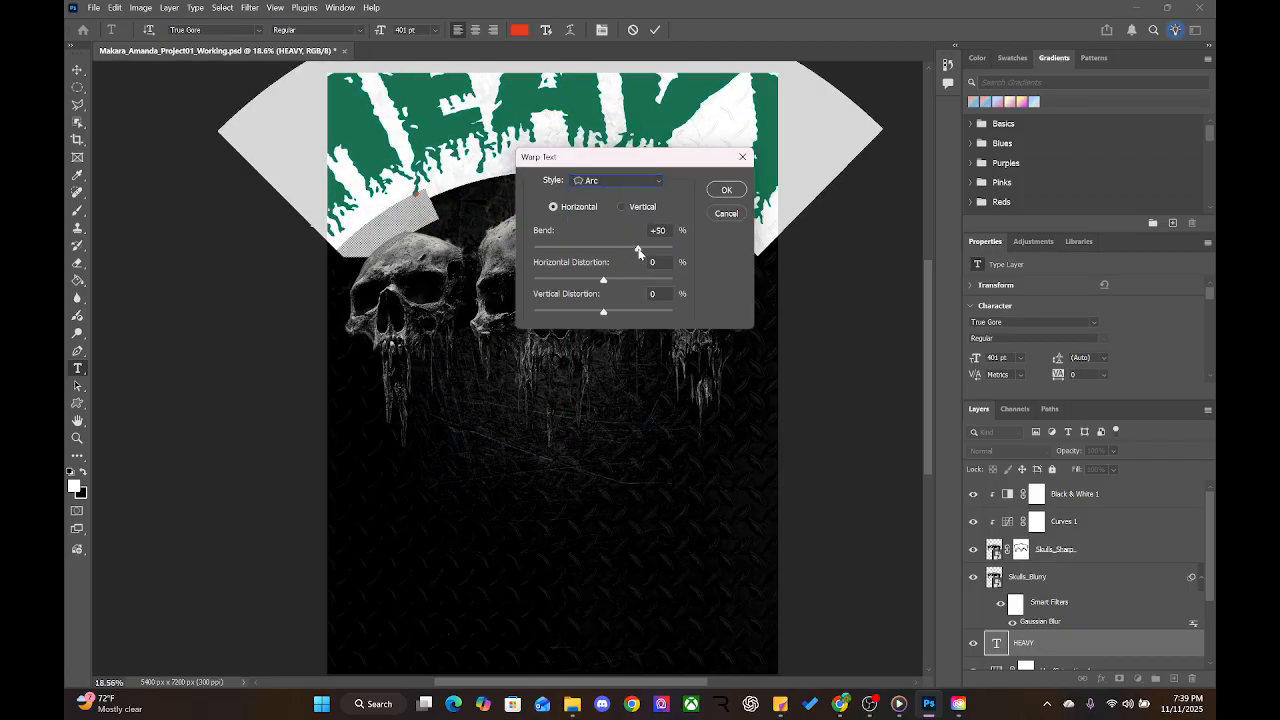
mouse_move(639, 252)
mouse_down()
mouse_move(606, 251)
mouse_move(656, 252)
mouse_move(624, 251)
mouse_up()
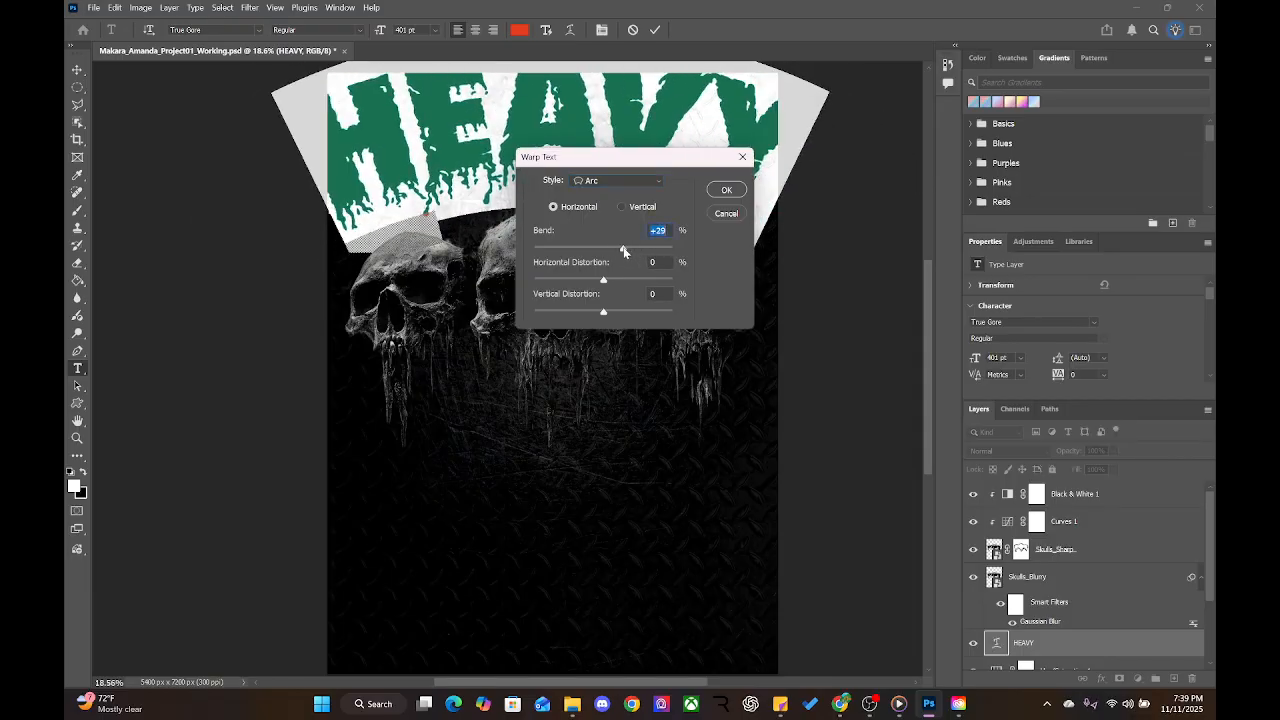
key(ctrl+z)
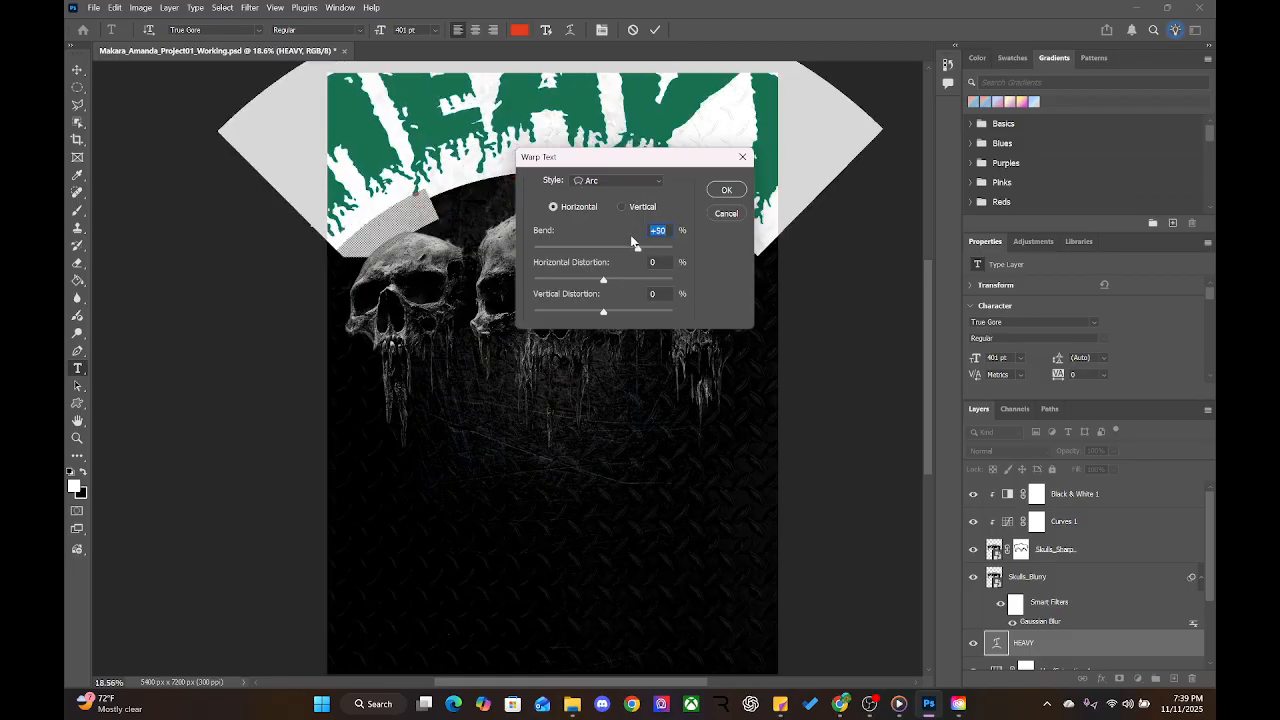
drag(630, 245, 604, 249)
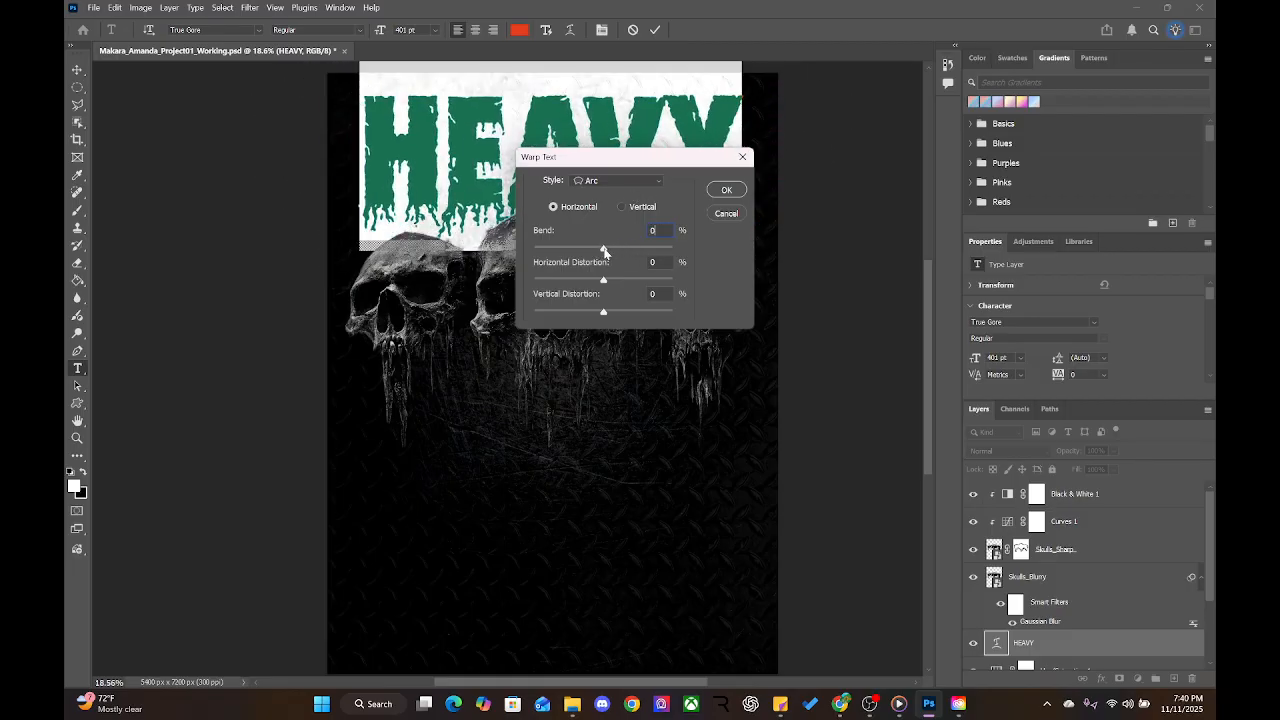
key(ctrl+z)
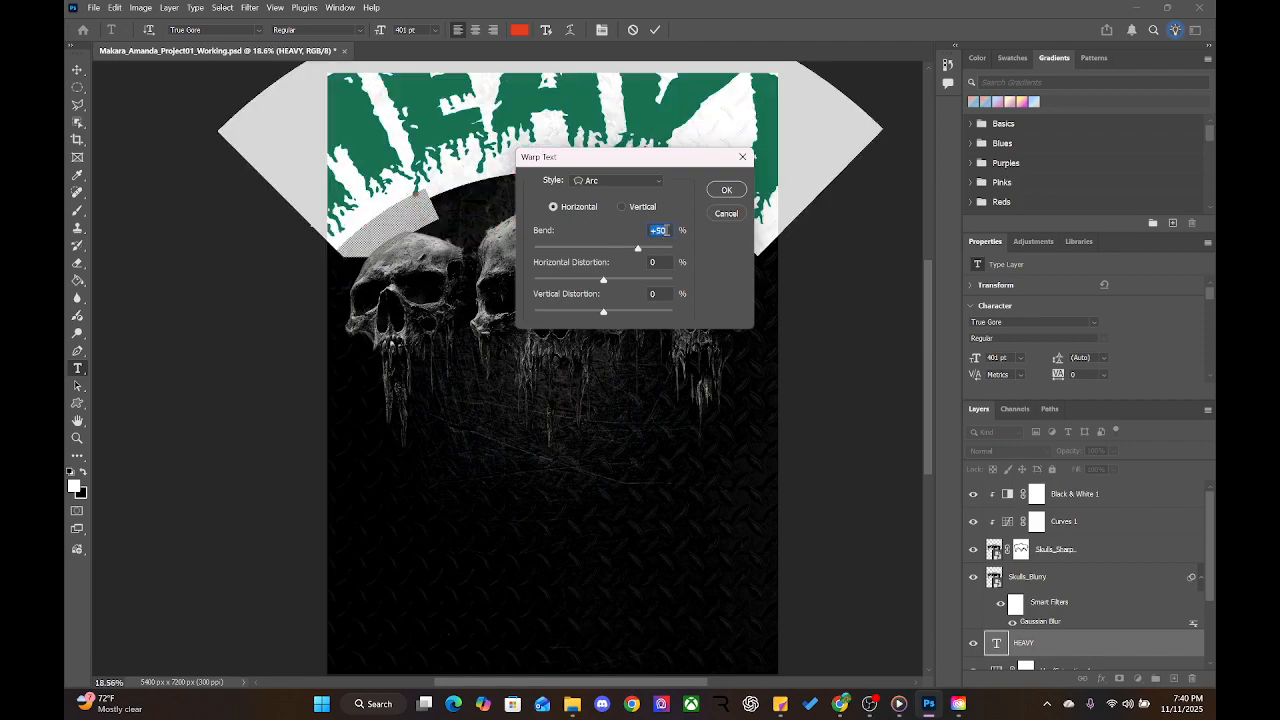
Compare the Arch and Arc warp styles, settling on Arch for HEAVY
click(618, 182)
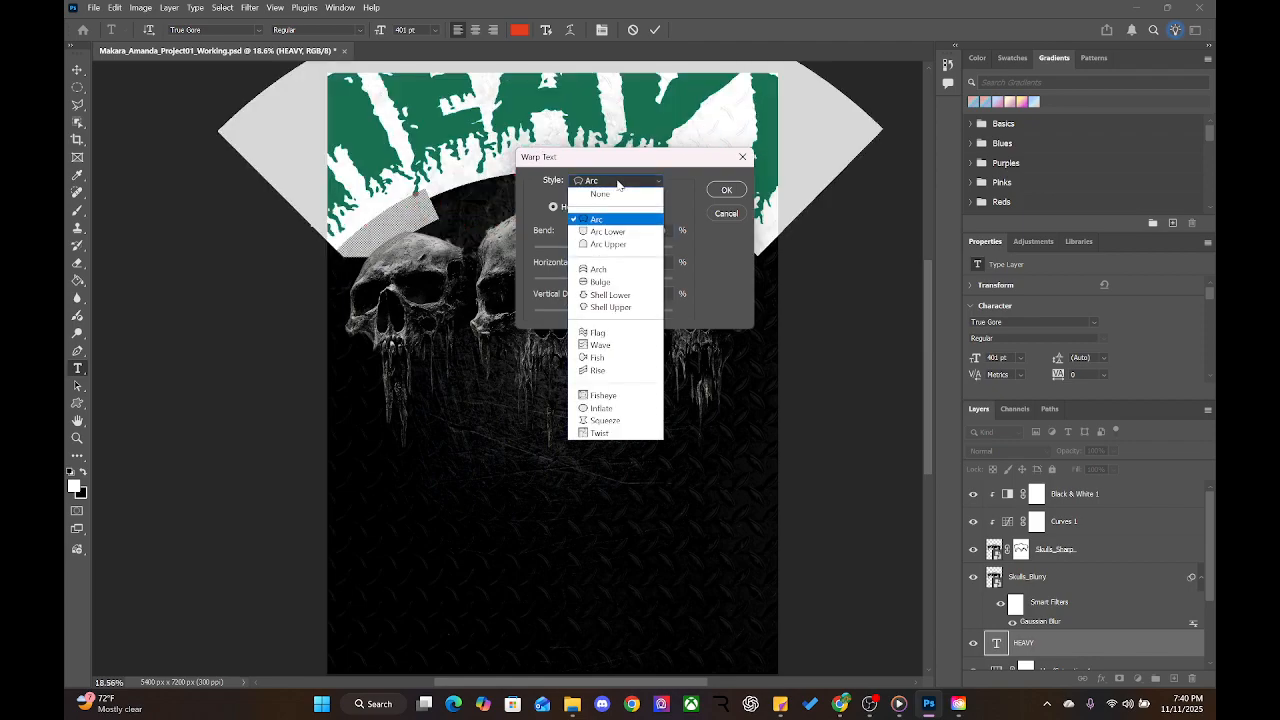
click(612, 270)
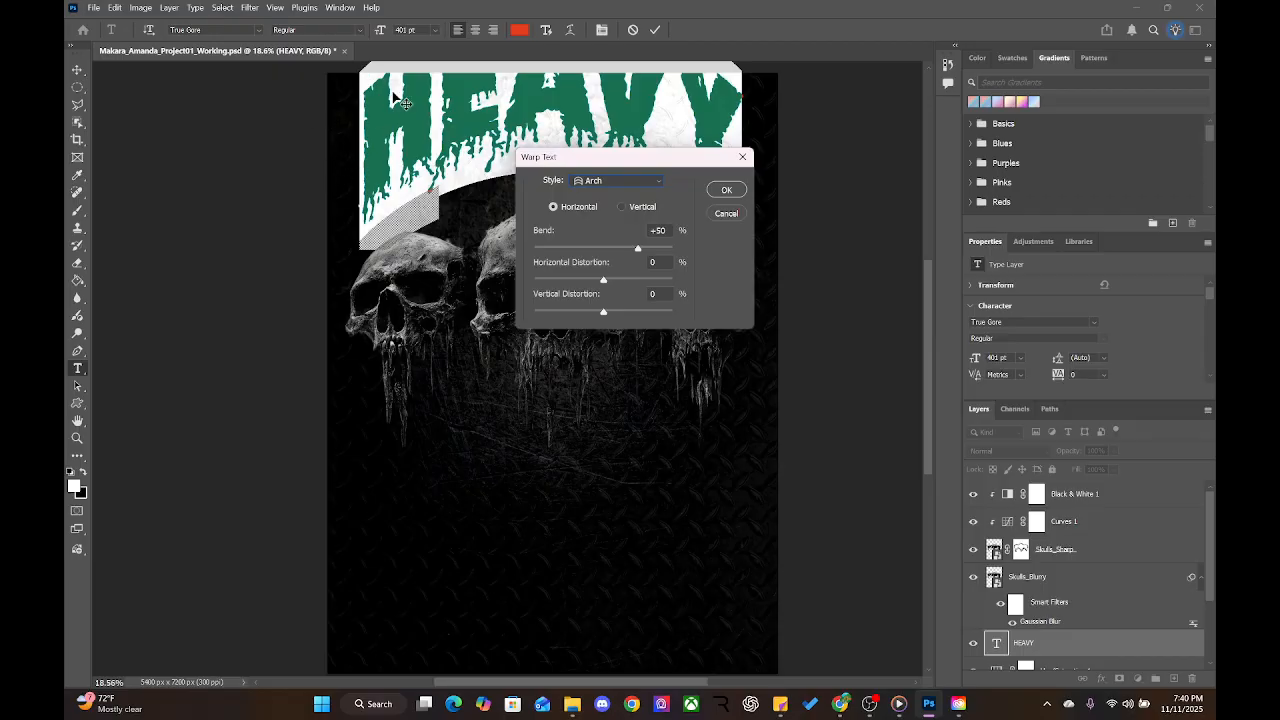
click(602, 184)
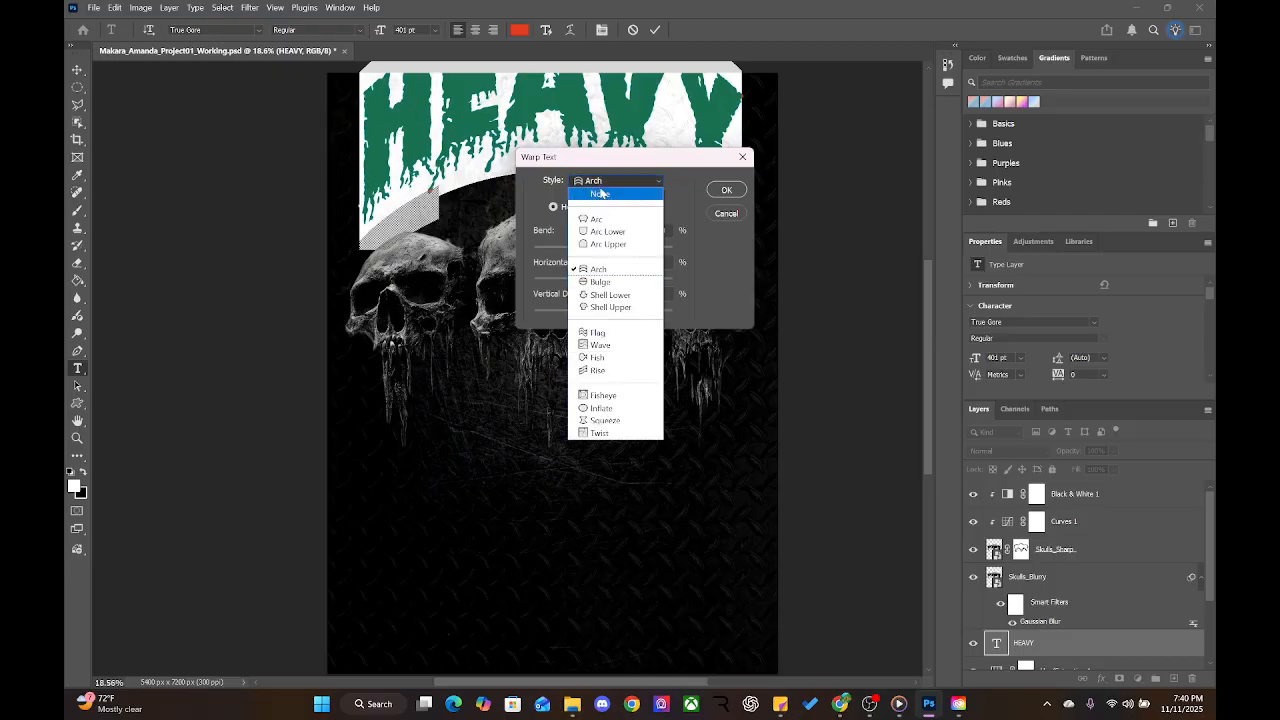
click(604, 220)
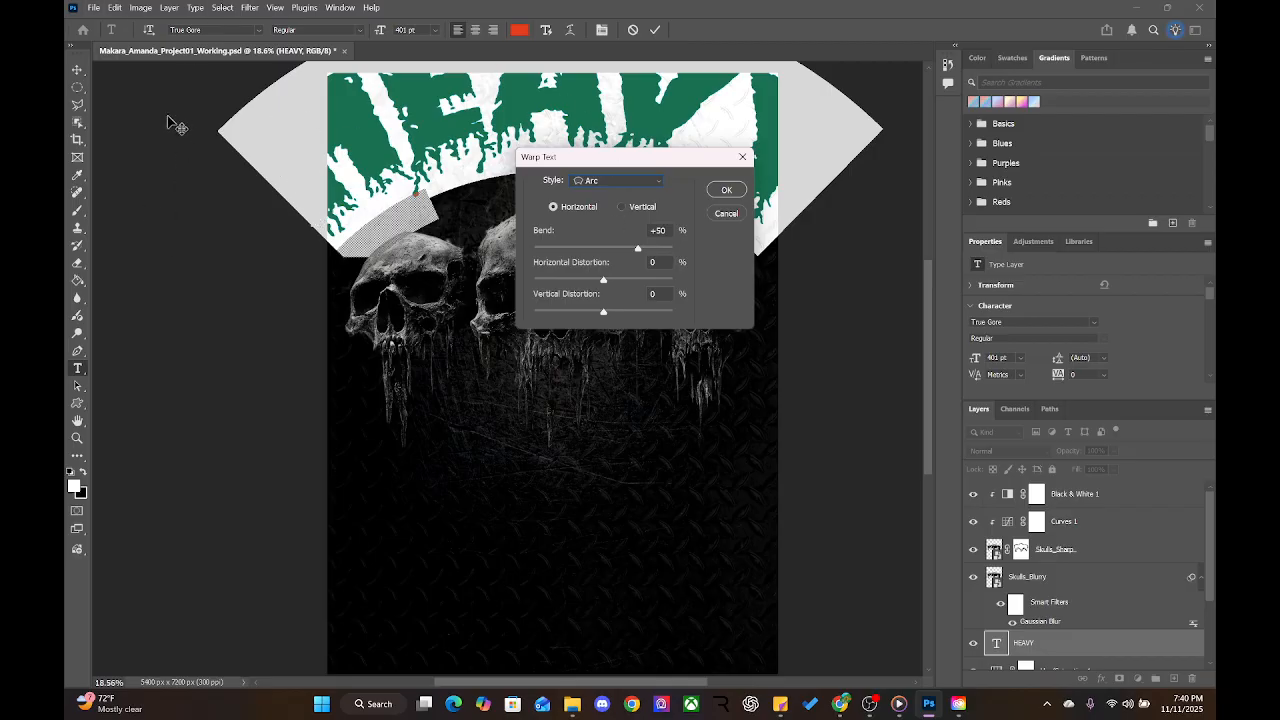
click(613, 184)
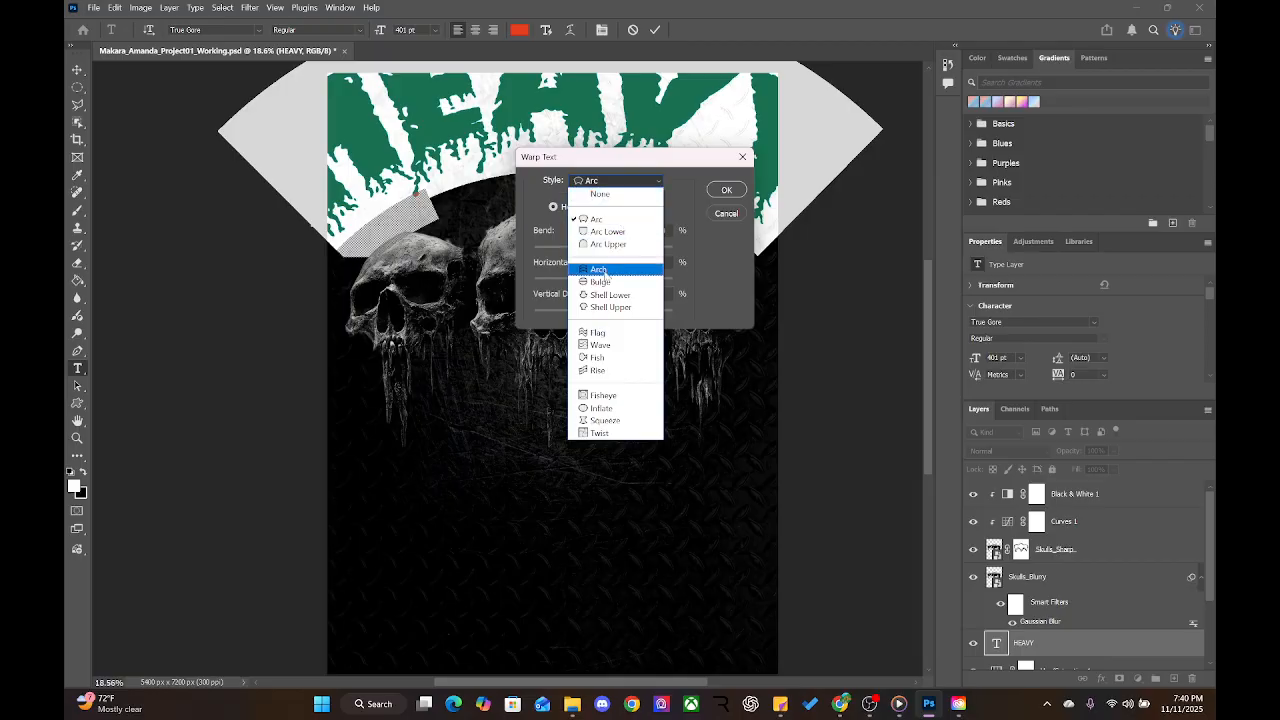
click(605, 272)
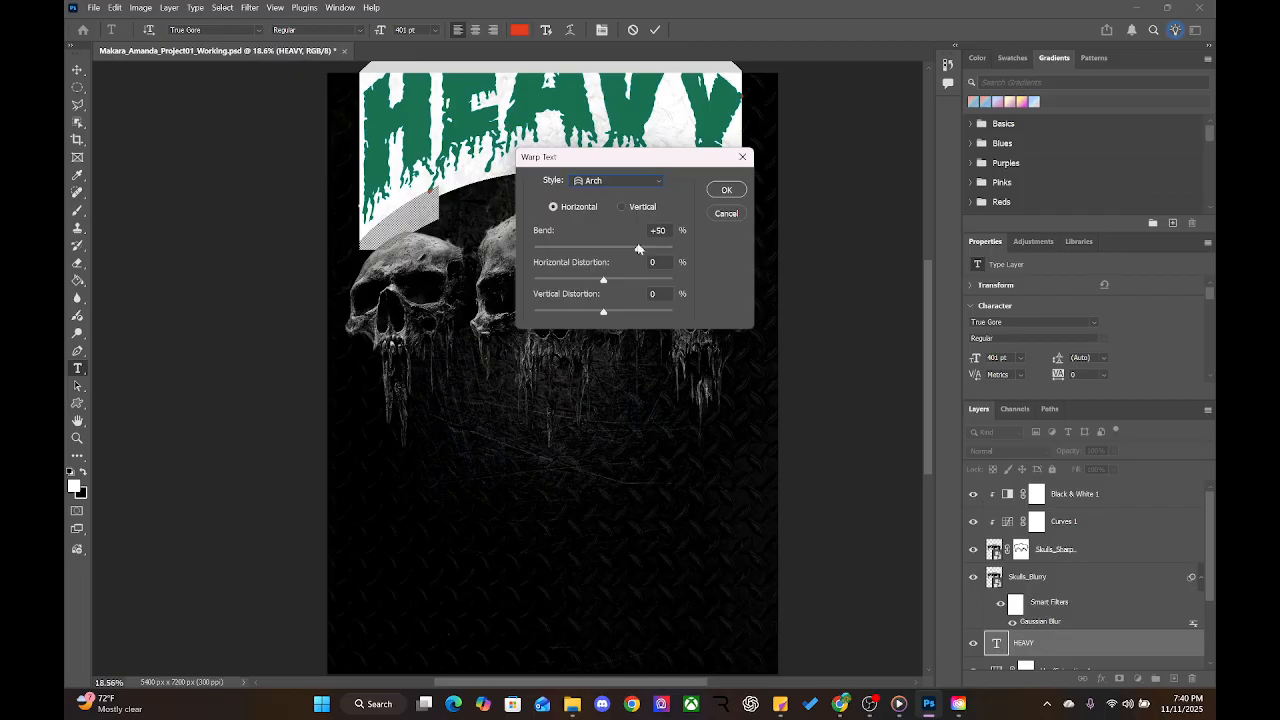
Set horizontal and vertical distortion to 0 and commit the arched HEAVY text
mouse_move(603, 280)
mouse_down()
mouse_move(592, 281)
mouse_move(620, 283)
mouse_up()
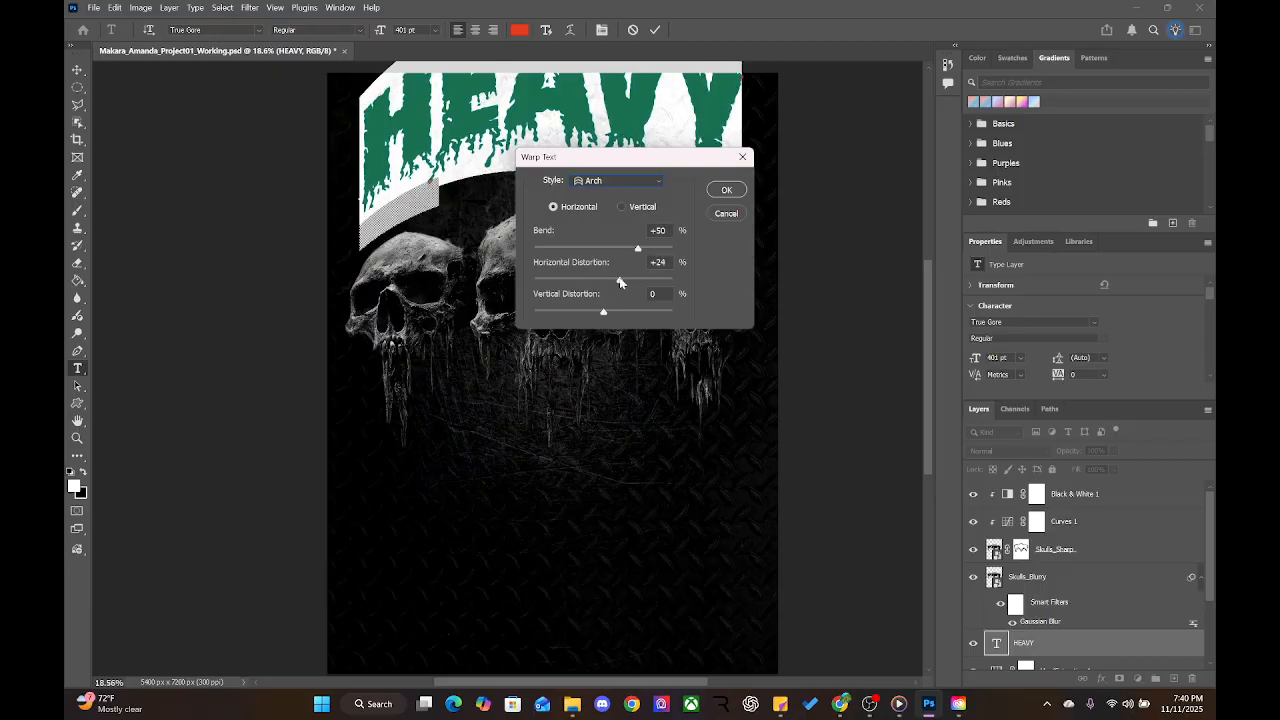
text(0)
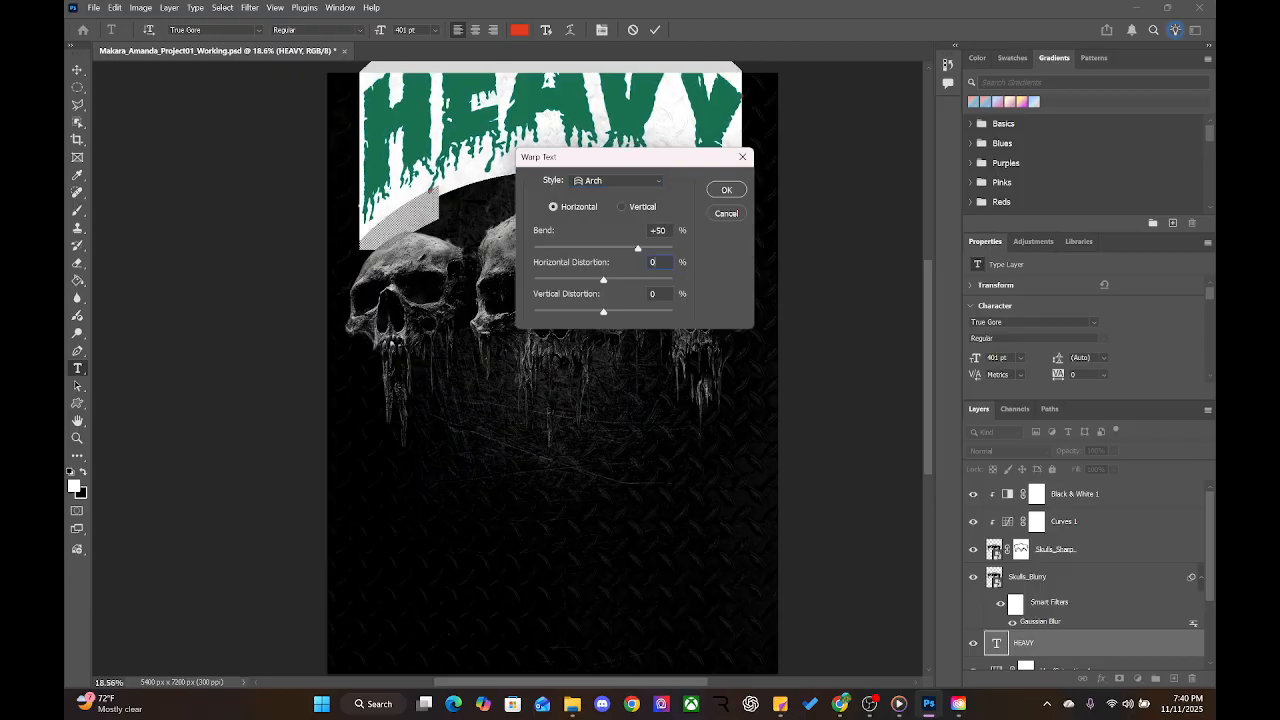
mouse_move(602, 313)
mouse_down()
mouse_move(571, 311)
mouse_move(633, 318)
mouse_move(605, 317)
mouse_up()
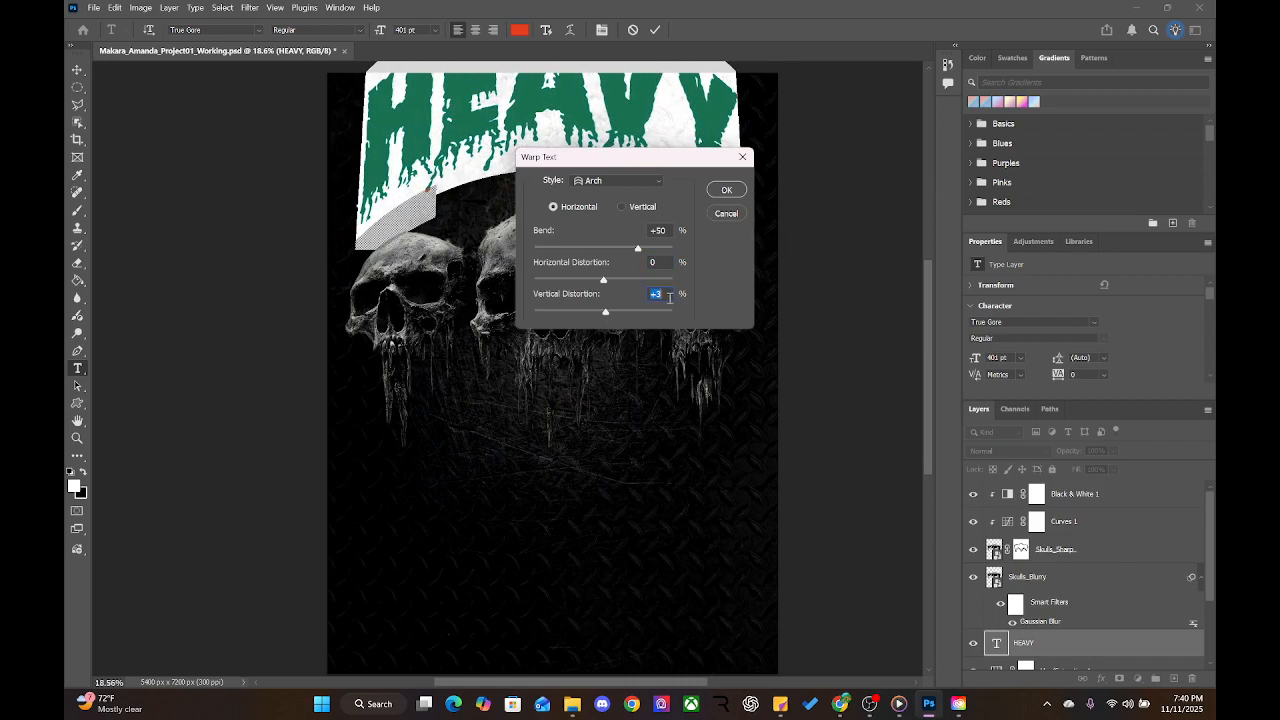
text(0)
key(Return)
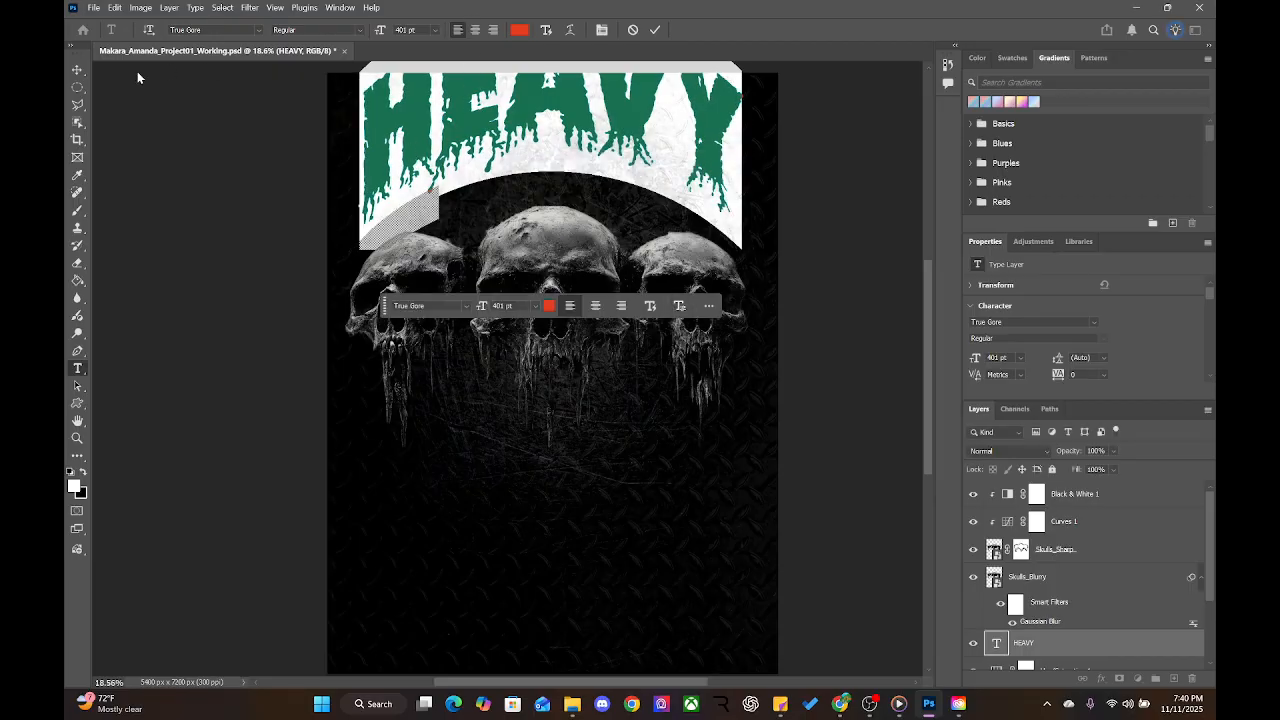
click(655, 31)
Move HEAVY down toward the skulls and select the Skulls_Blurry layer
key(v)
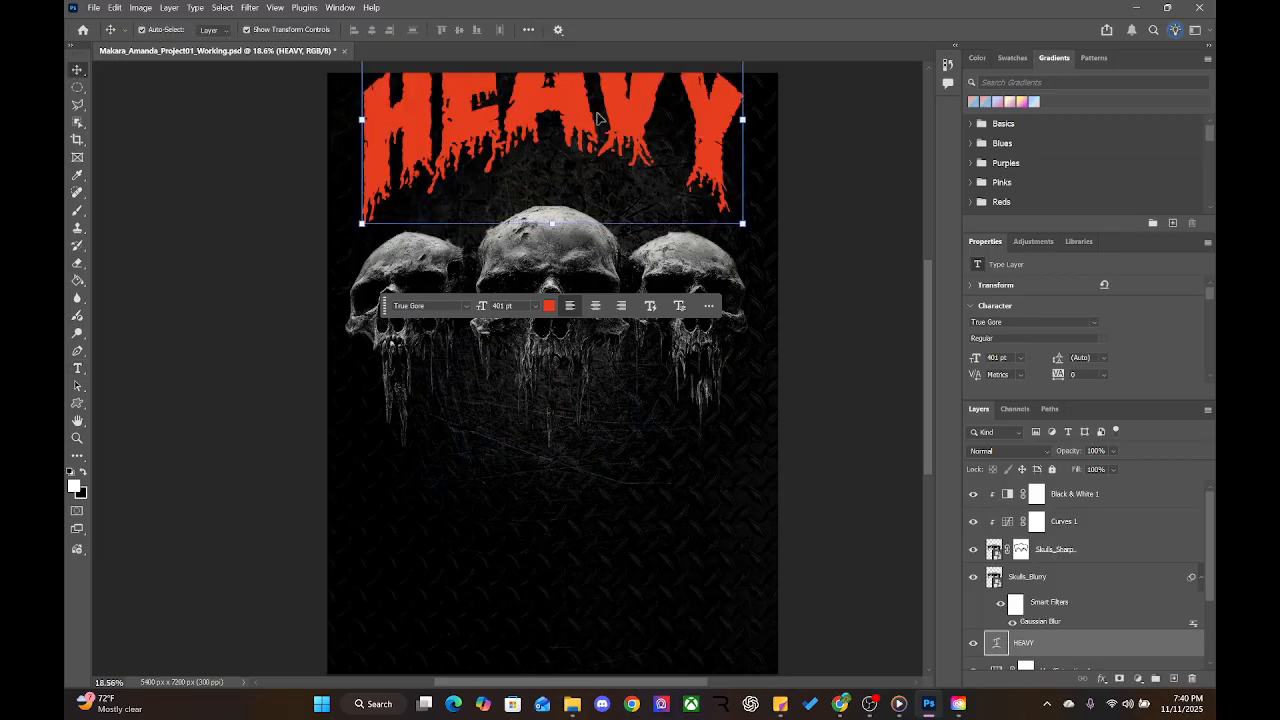
drag(642, 124, 636, 195)
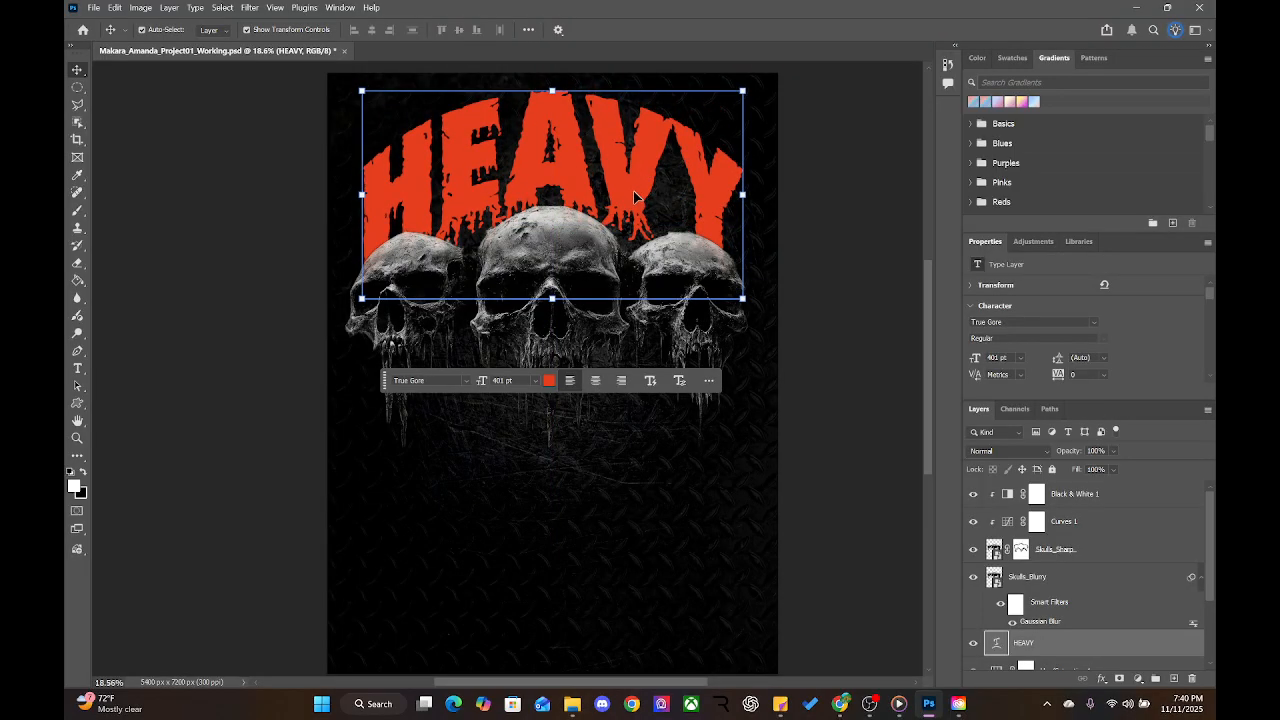
click(1060, 521)
click(1060, 600)
scroll(1073, 628, down, 2)
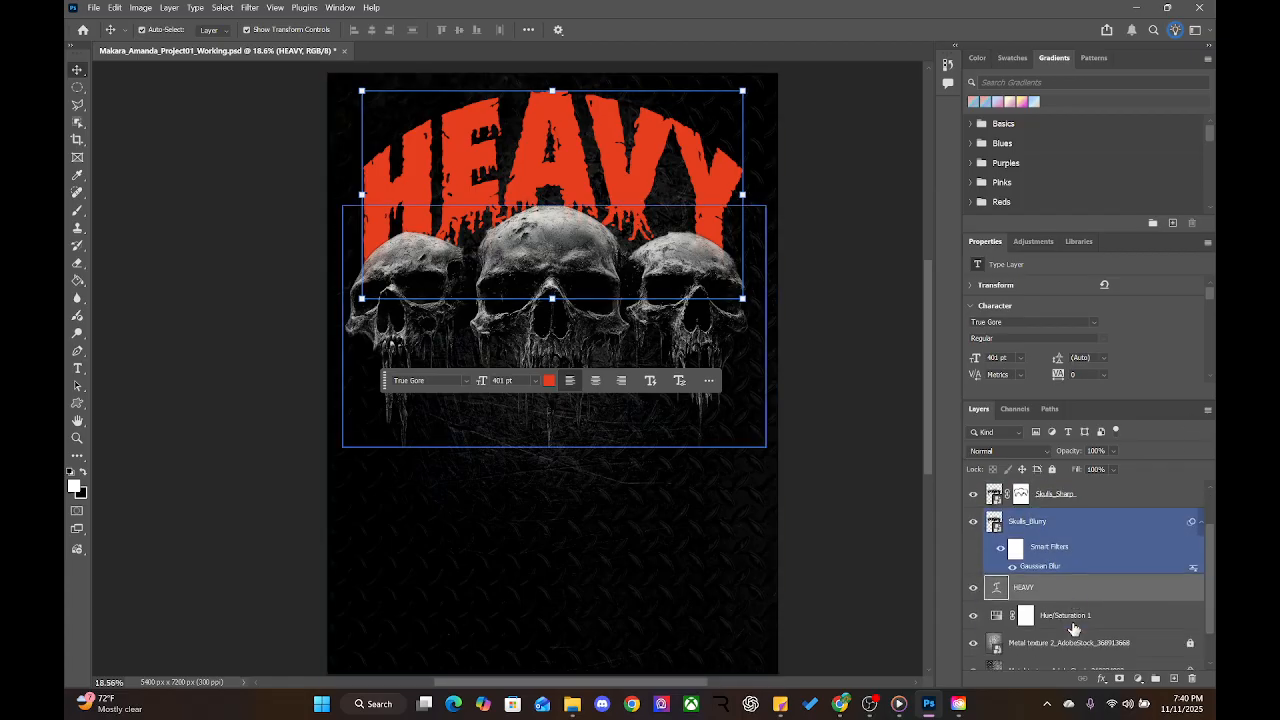
scroll(1073, 628, down, 1)
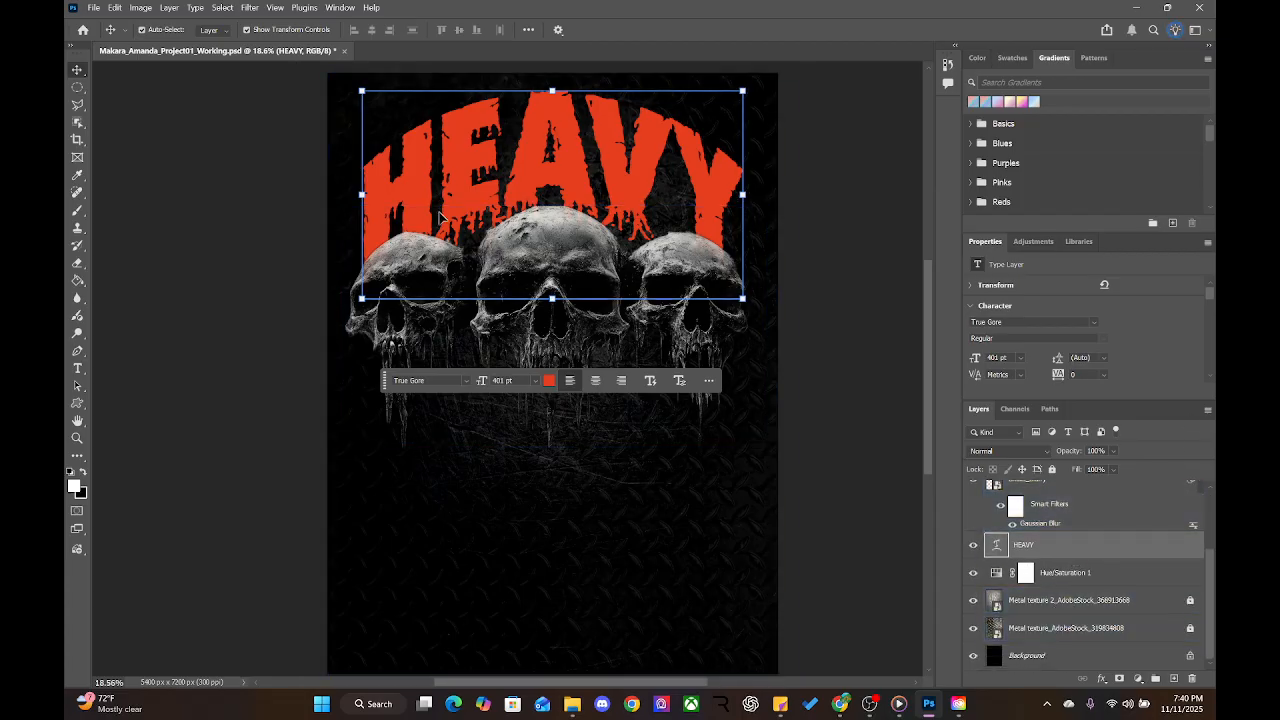
Lower HEAVY's arch bend to about +28 and reposition it just above the skulls
double_click(504, 160)
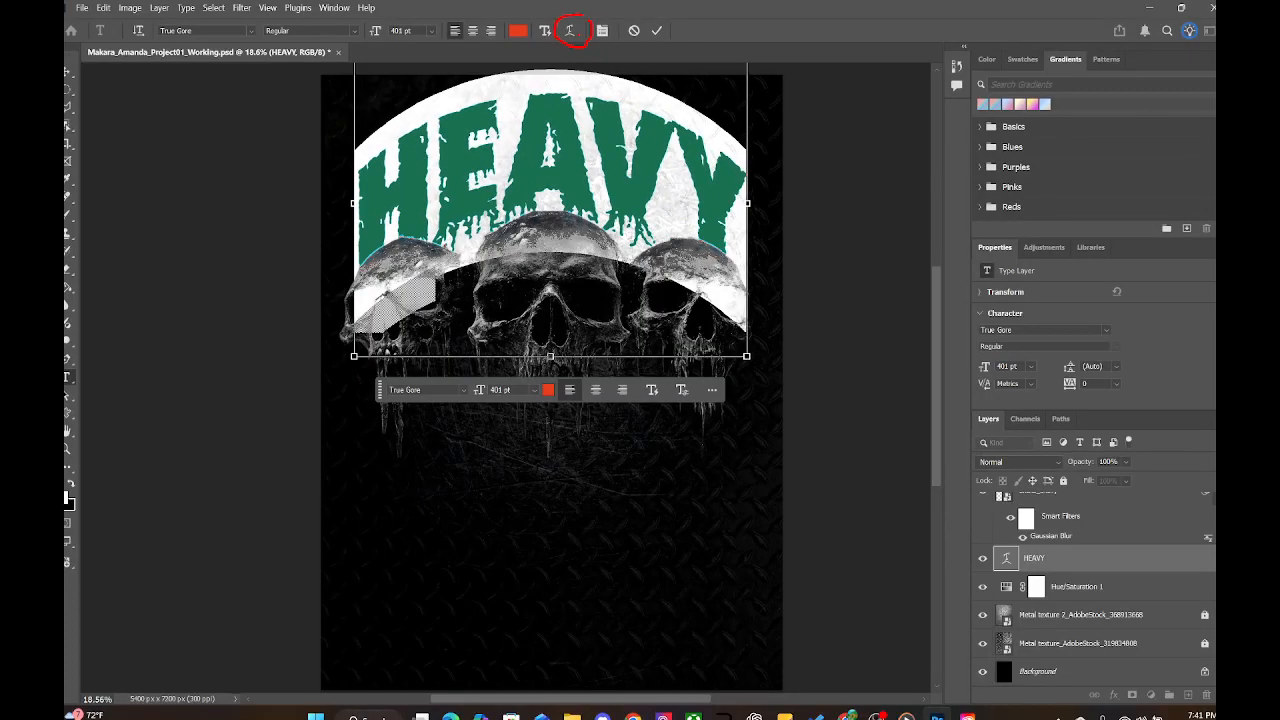
click(580, 62)
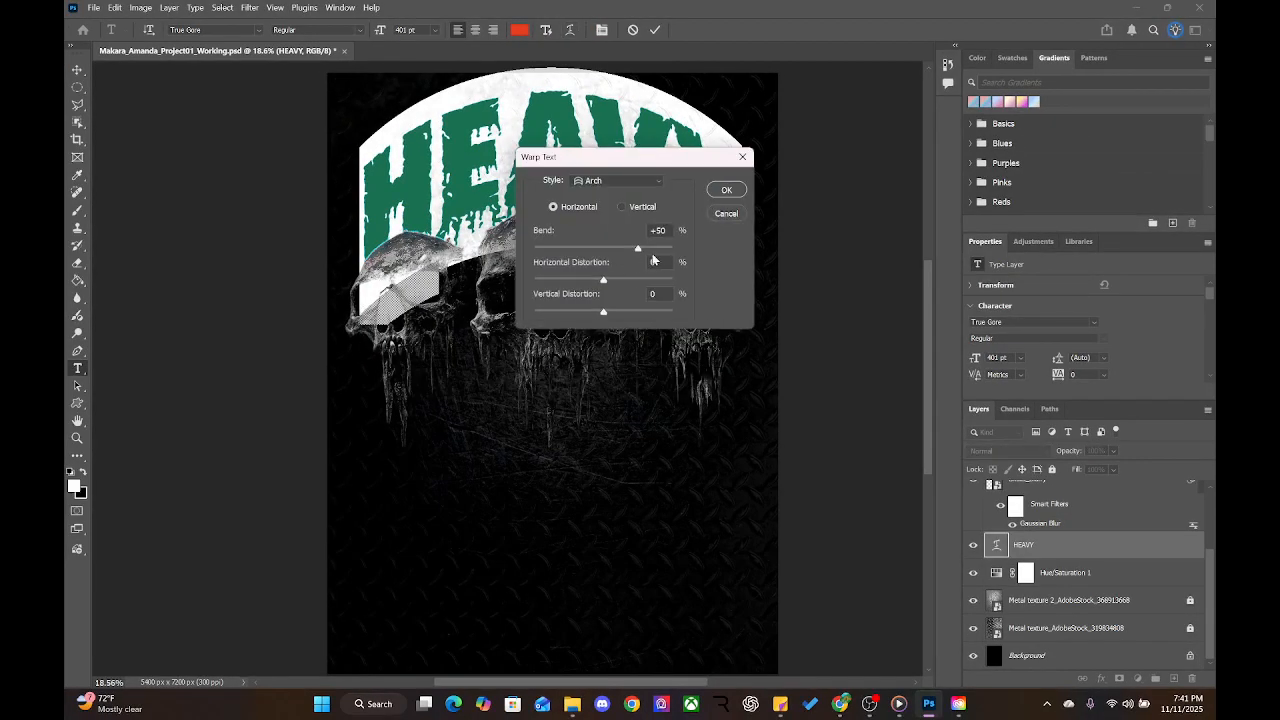
drag(638, 248, 622, 252)
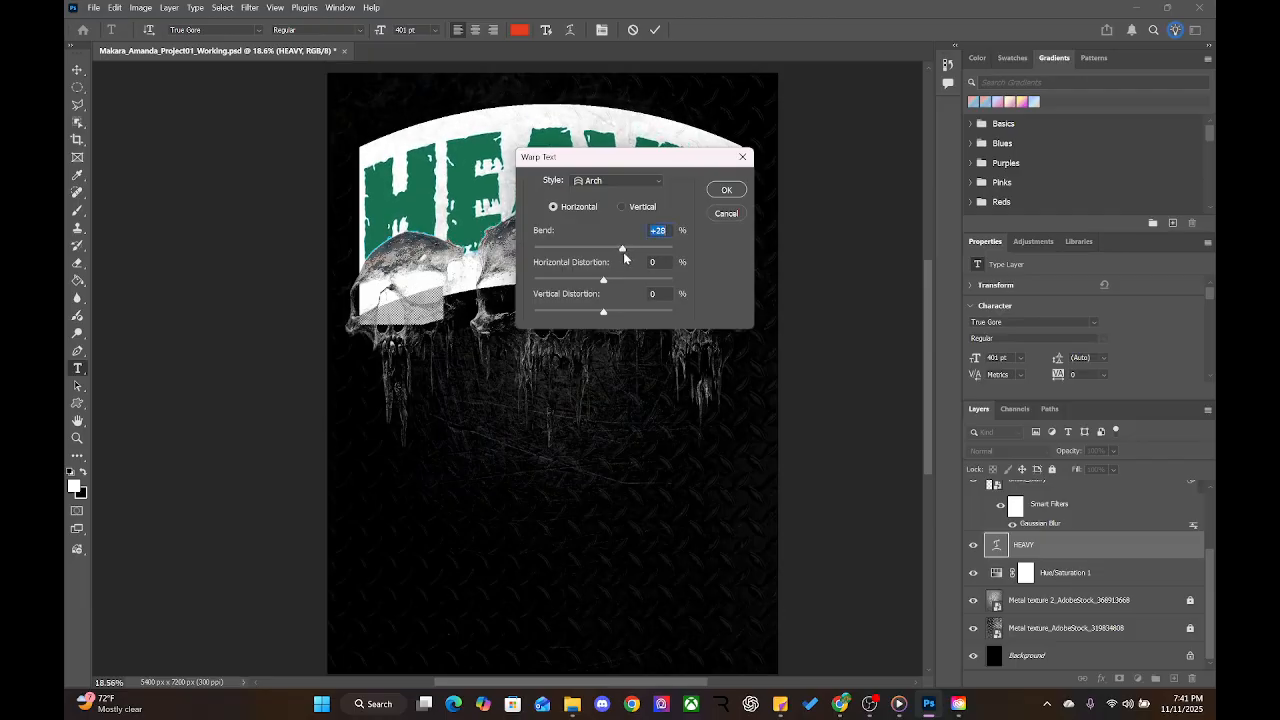
key(Return)
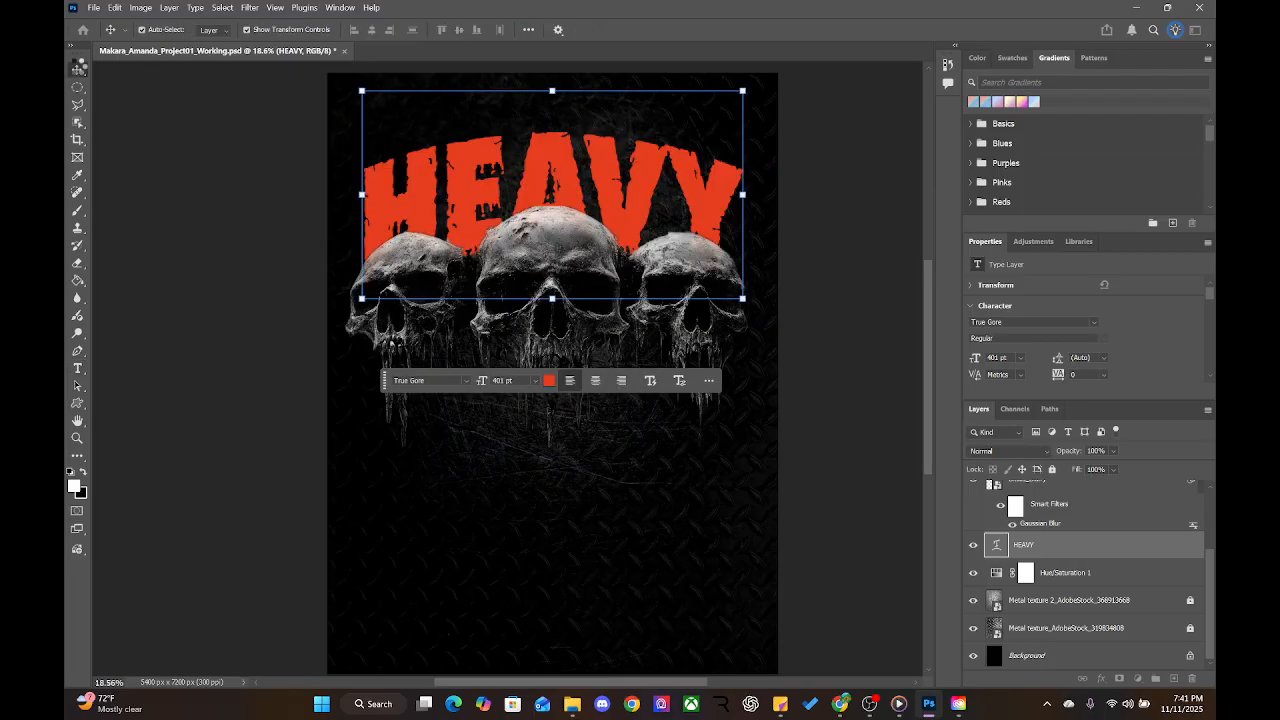
click(72, 70)
drag(575, 174, 572, 135)
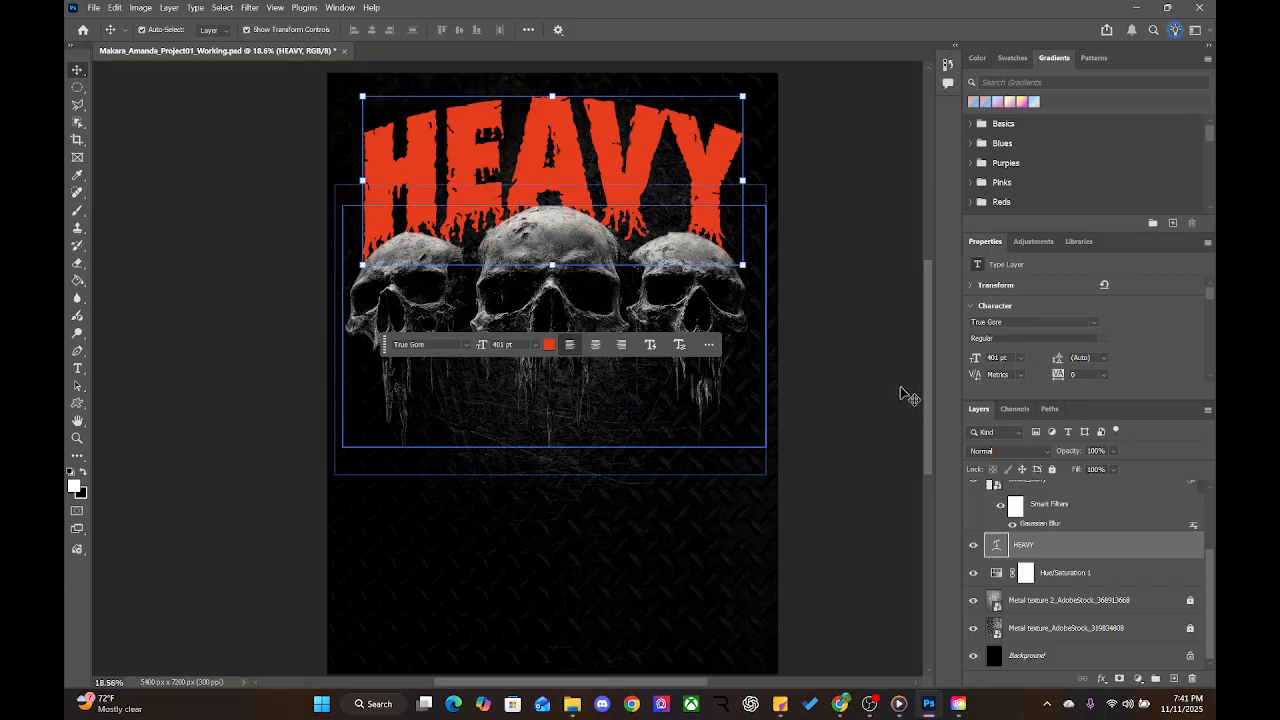
Duplicate the HEAVY layer as HITTERS and move the copy below the skulls
right_click(1075, 545)
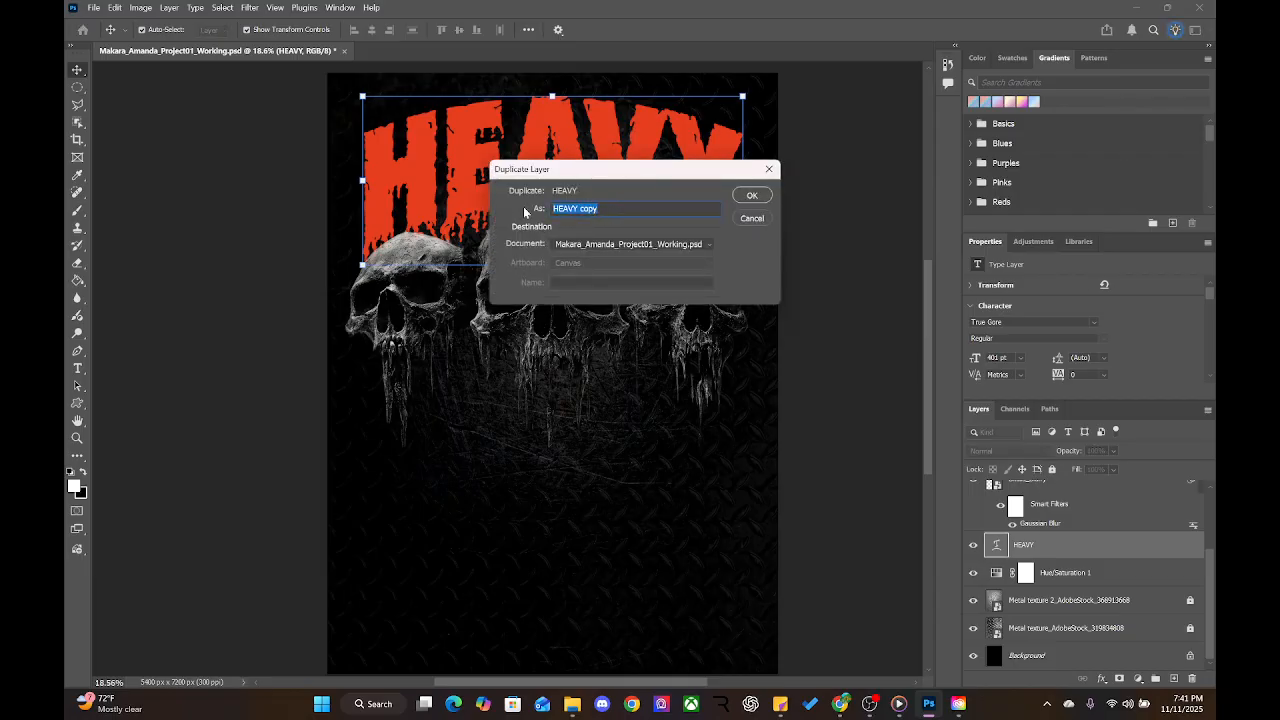
key(BackSpace)
click(752, 195)
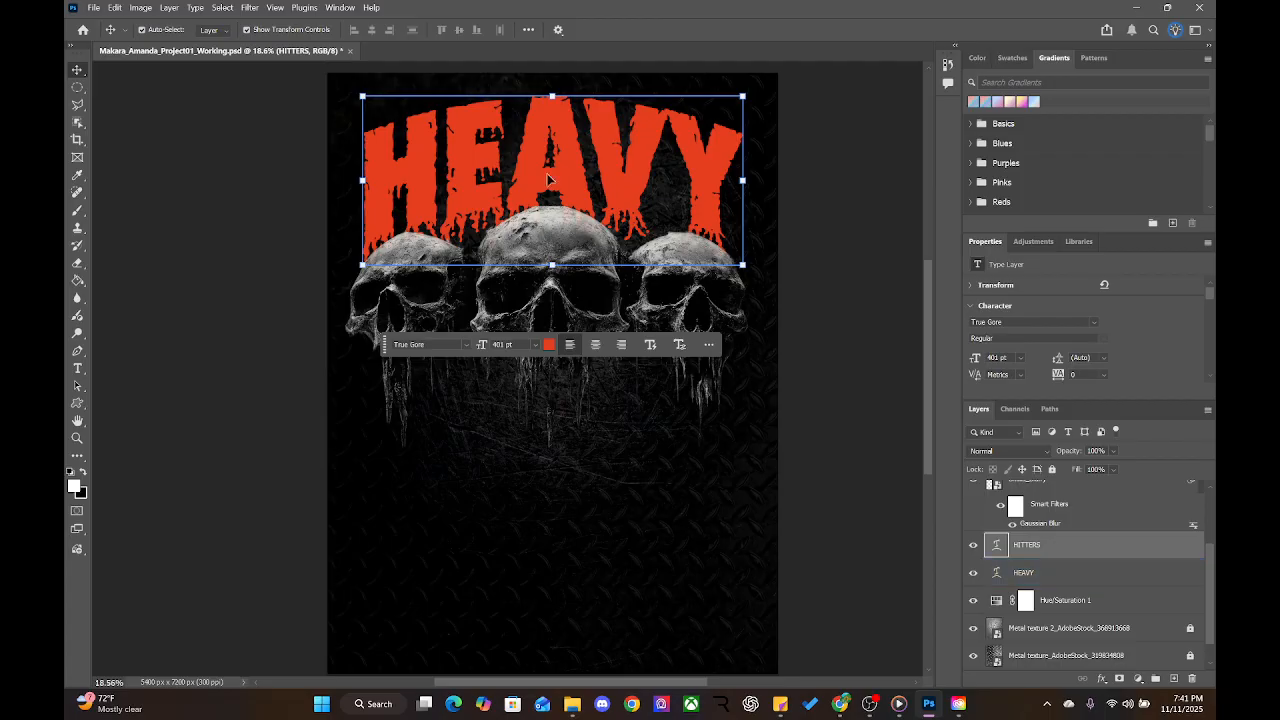
drag(548, 177, 556, 476)
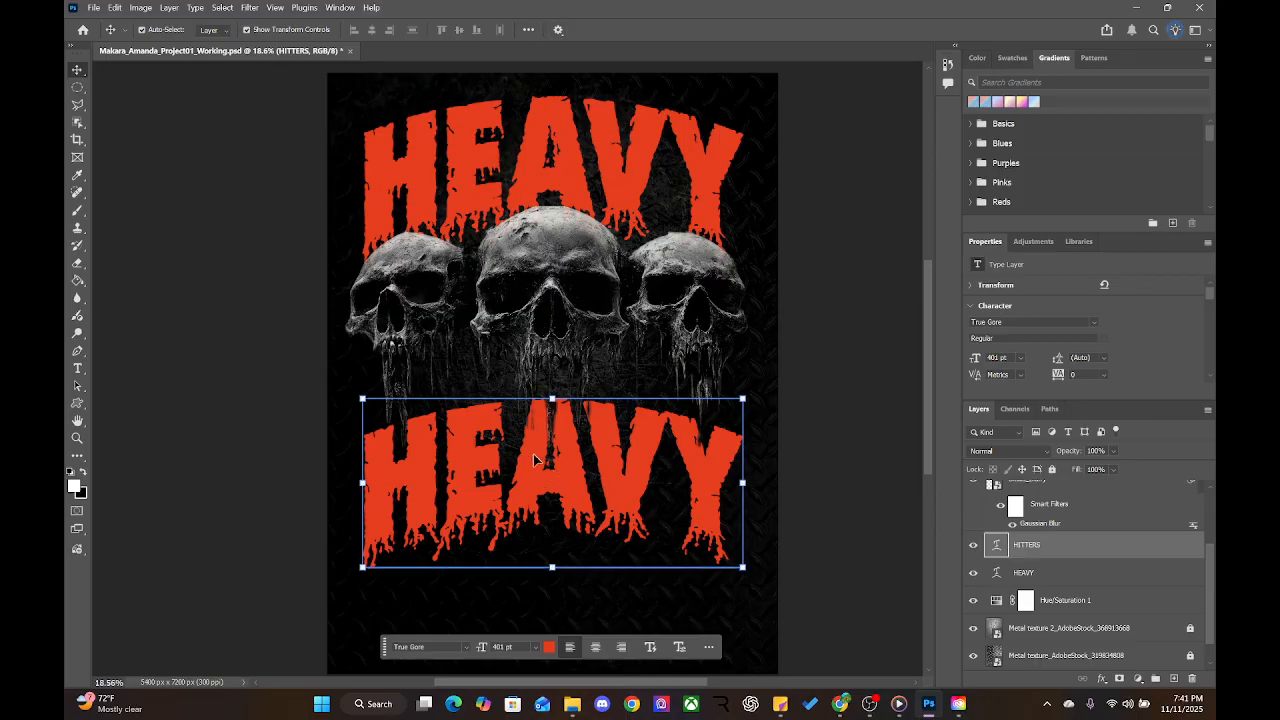
Set the lower text's warp style to None to remove its arch
double_click(495, 495)
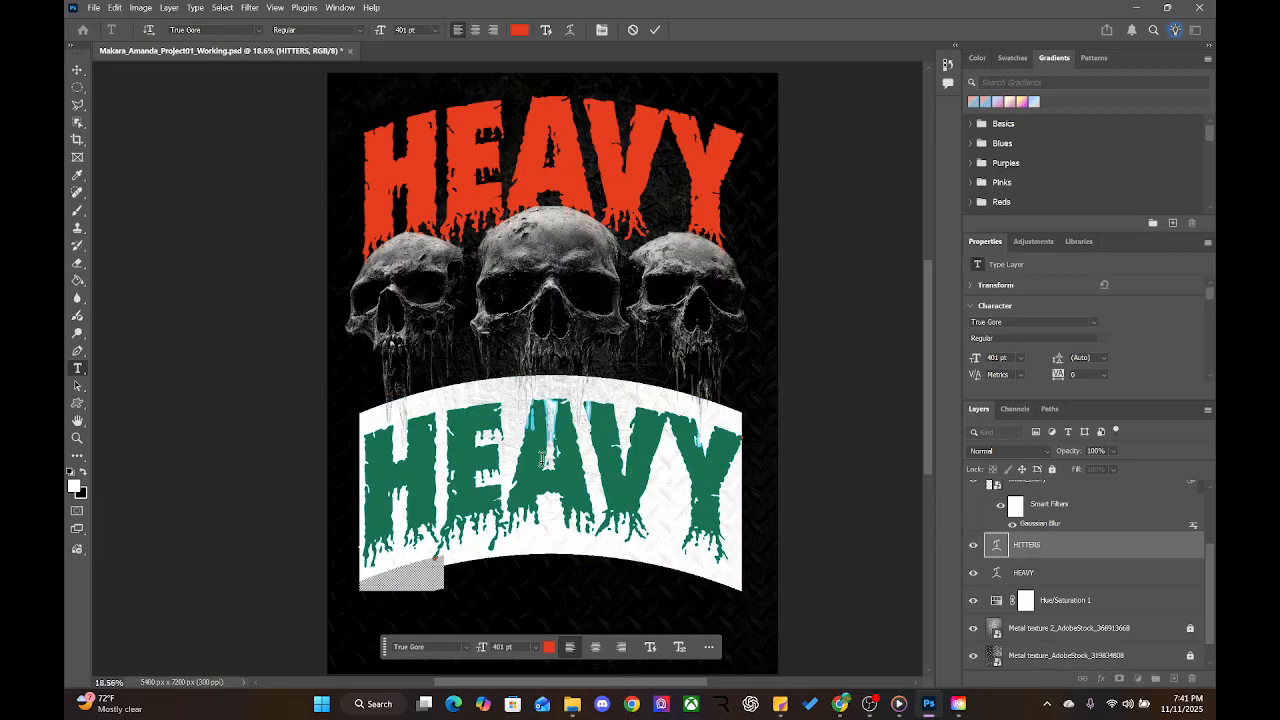
click(569, 31)
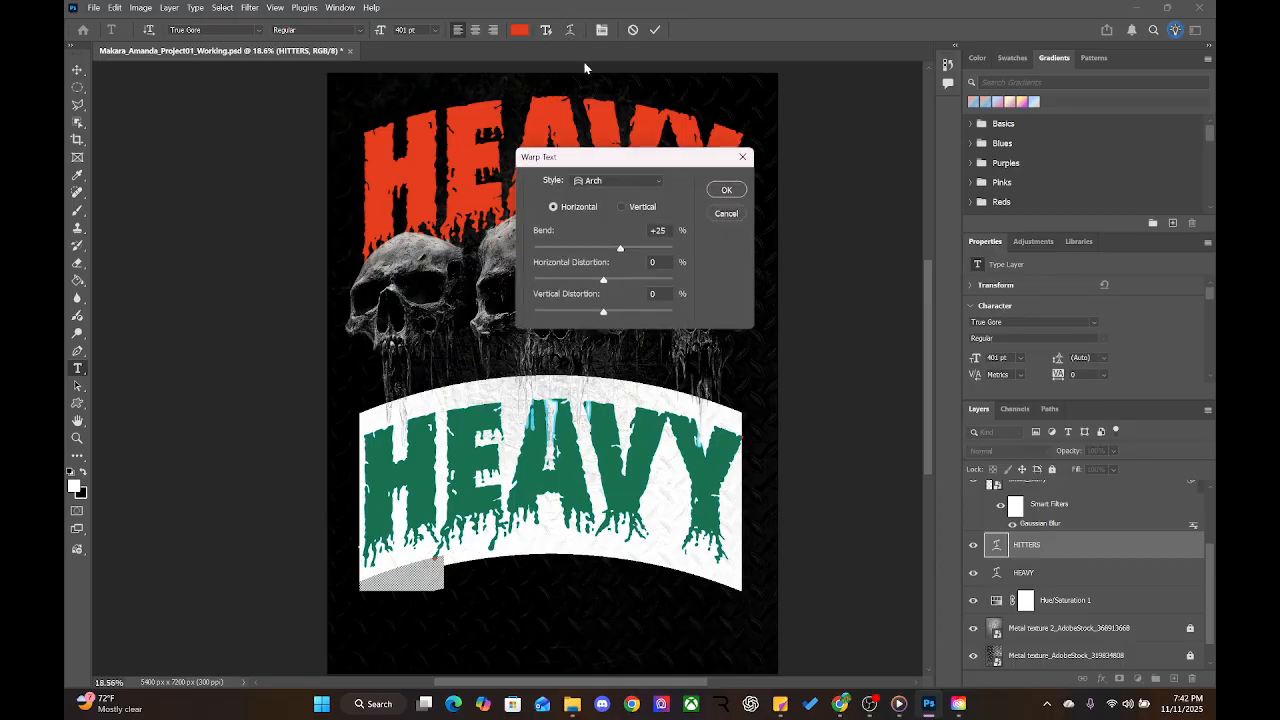
click(610, 181)
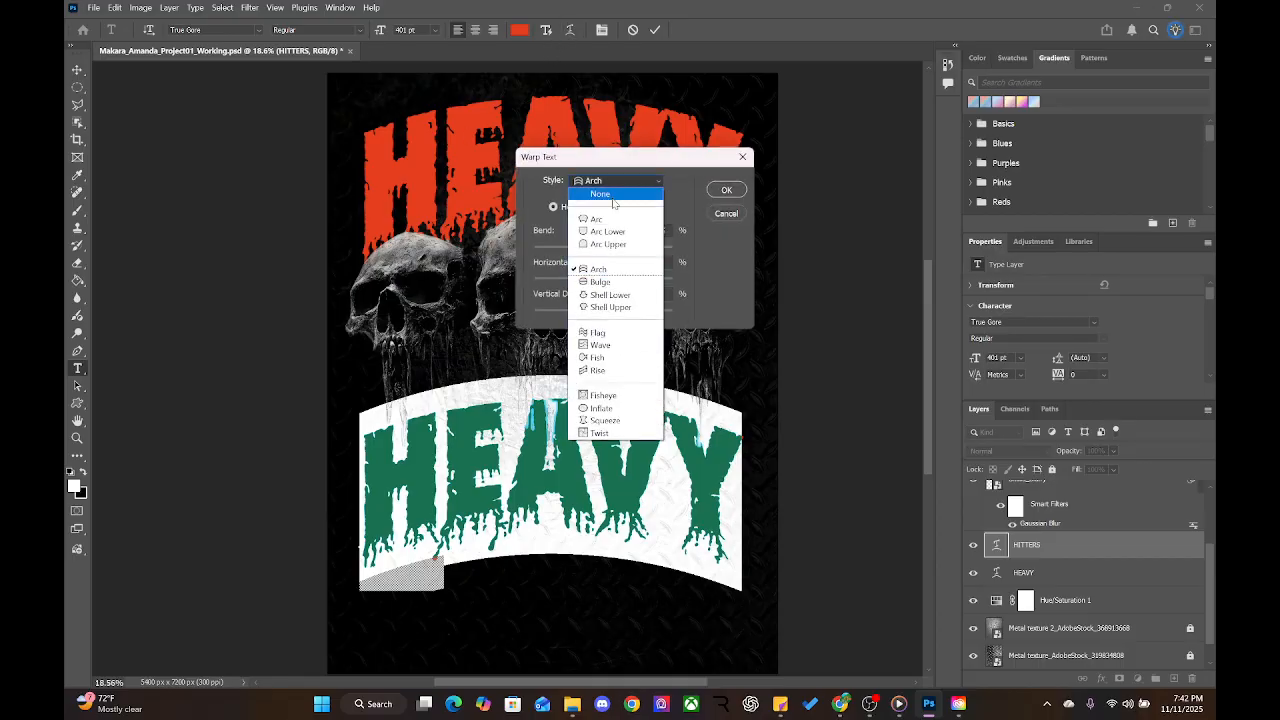
click(589, 184)
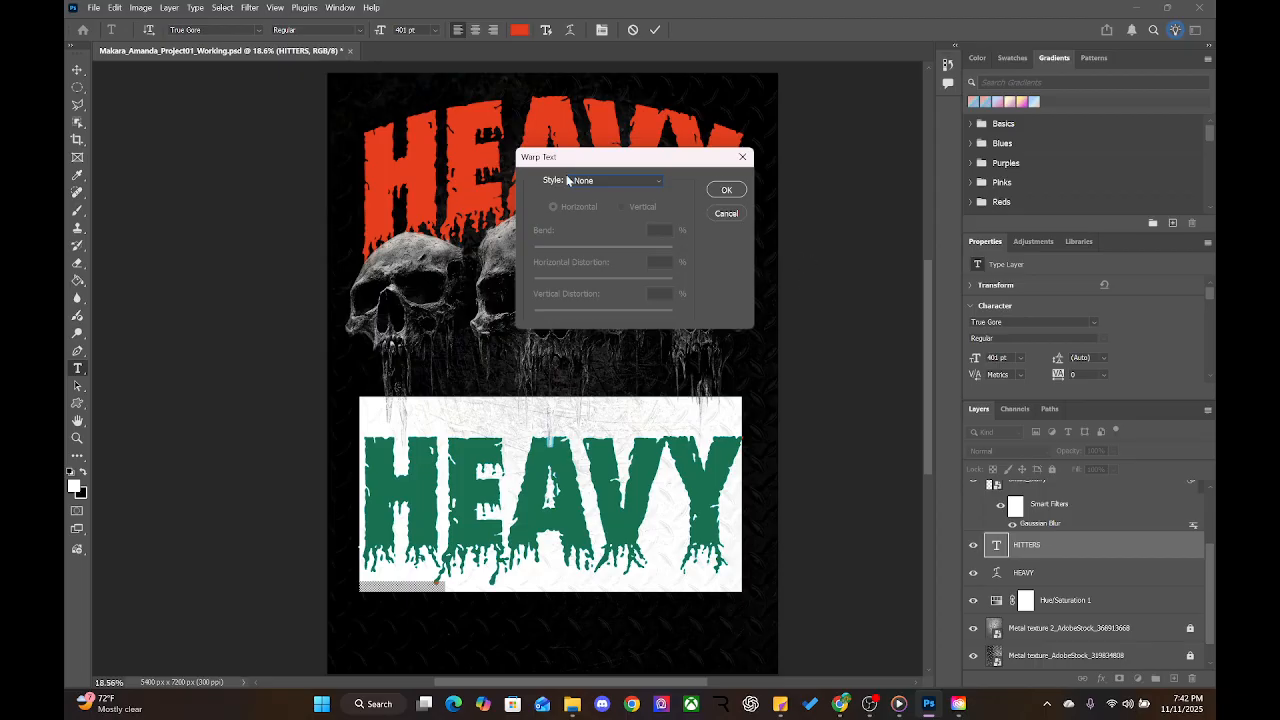
click(727, 191)
Replace the lower HEAVY word with 'HITTERS' and commit the text
click(573, 508)
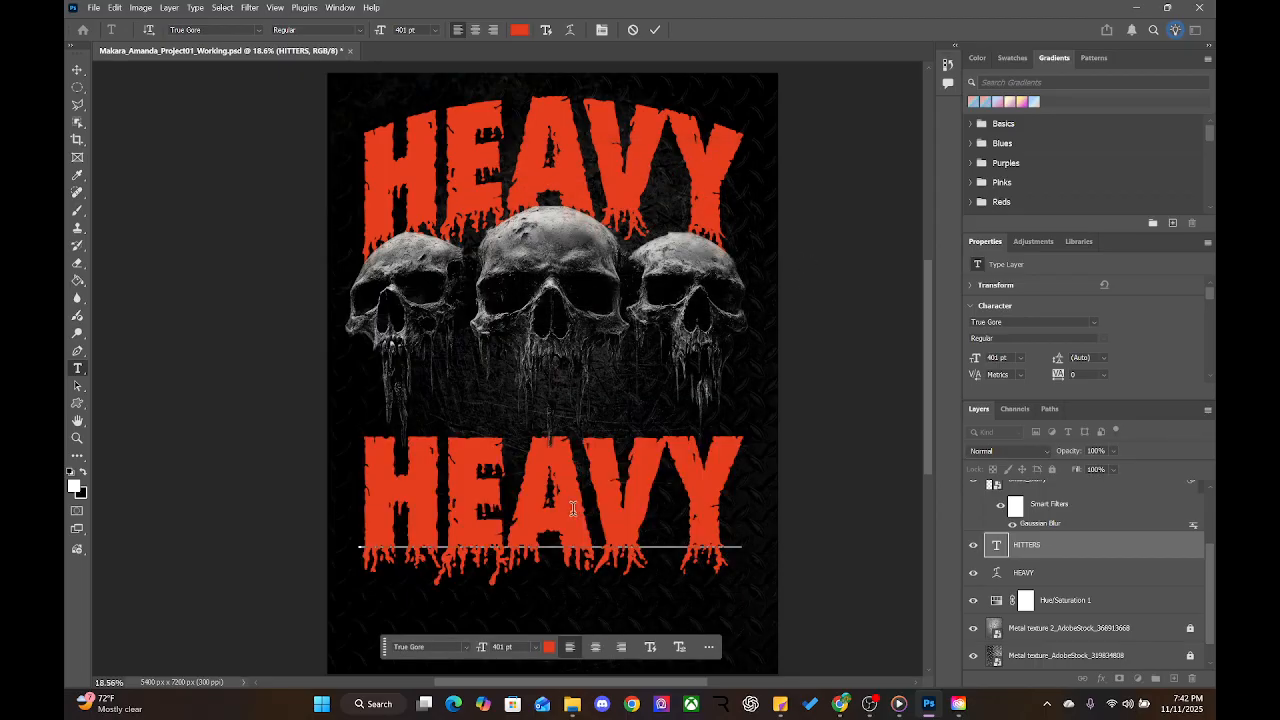
drag(717, 494, 376, 478)
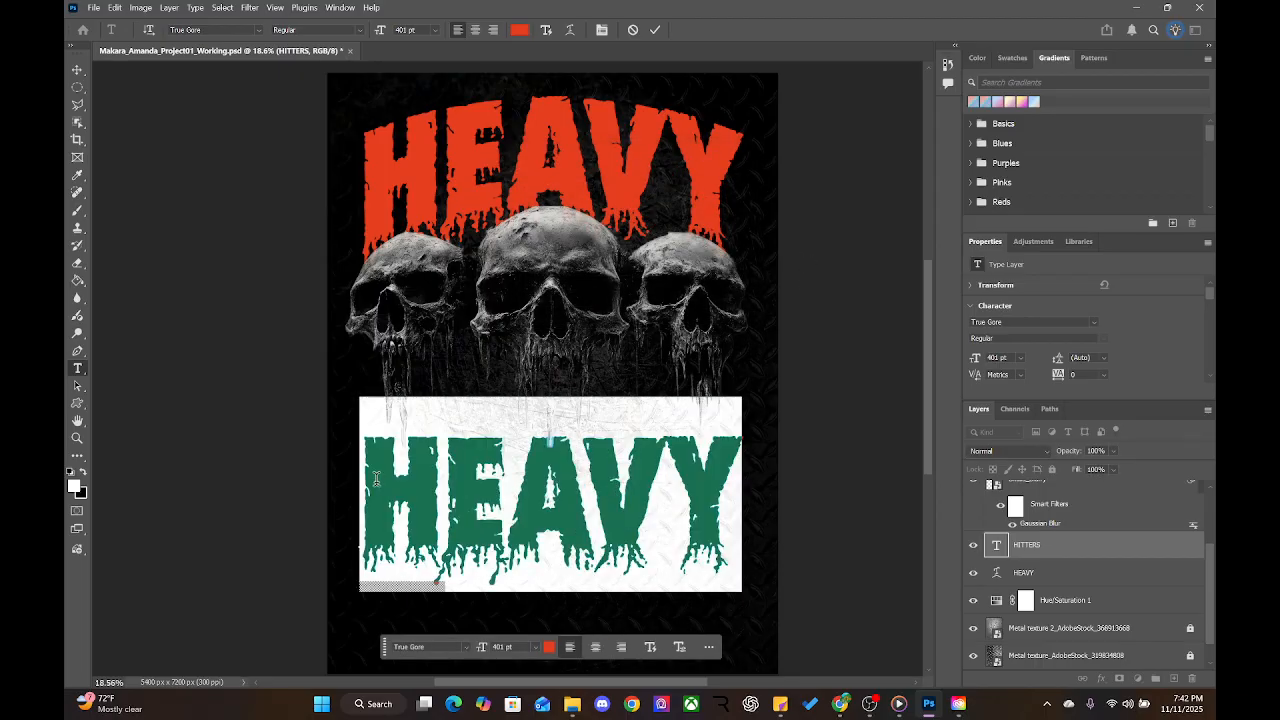
text(HITTERS)
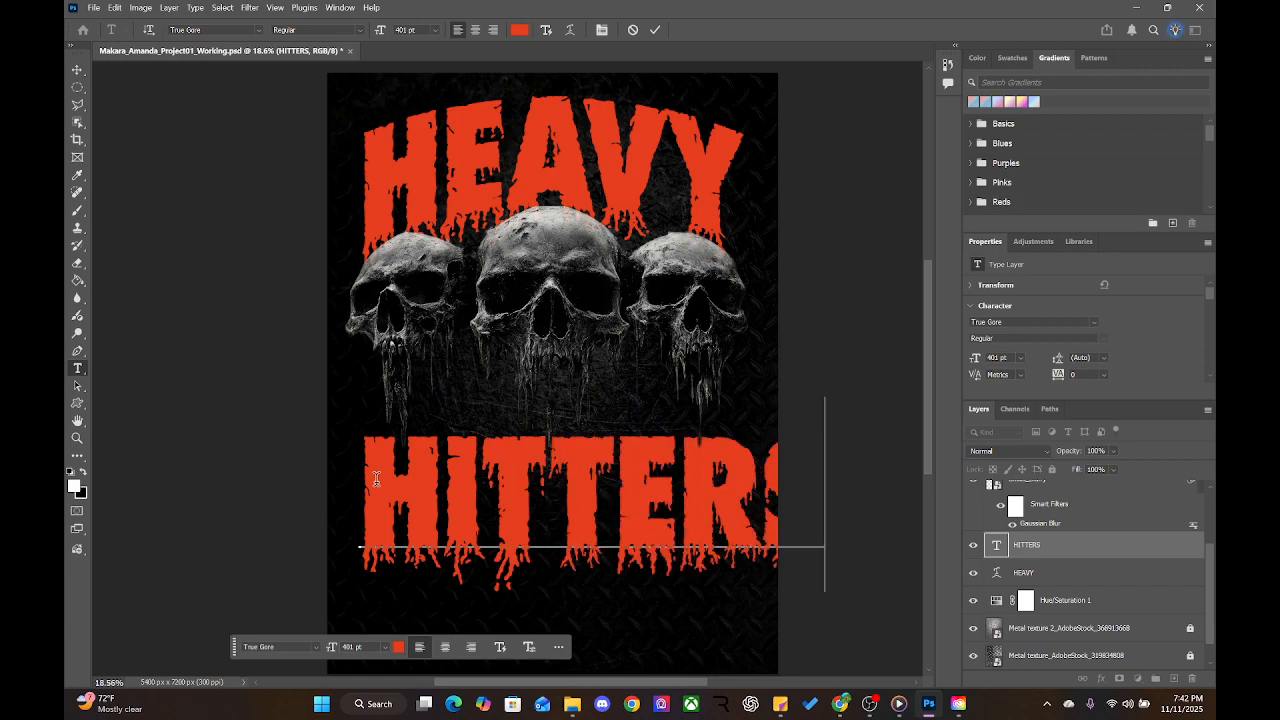
click(78, 71)
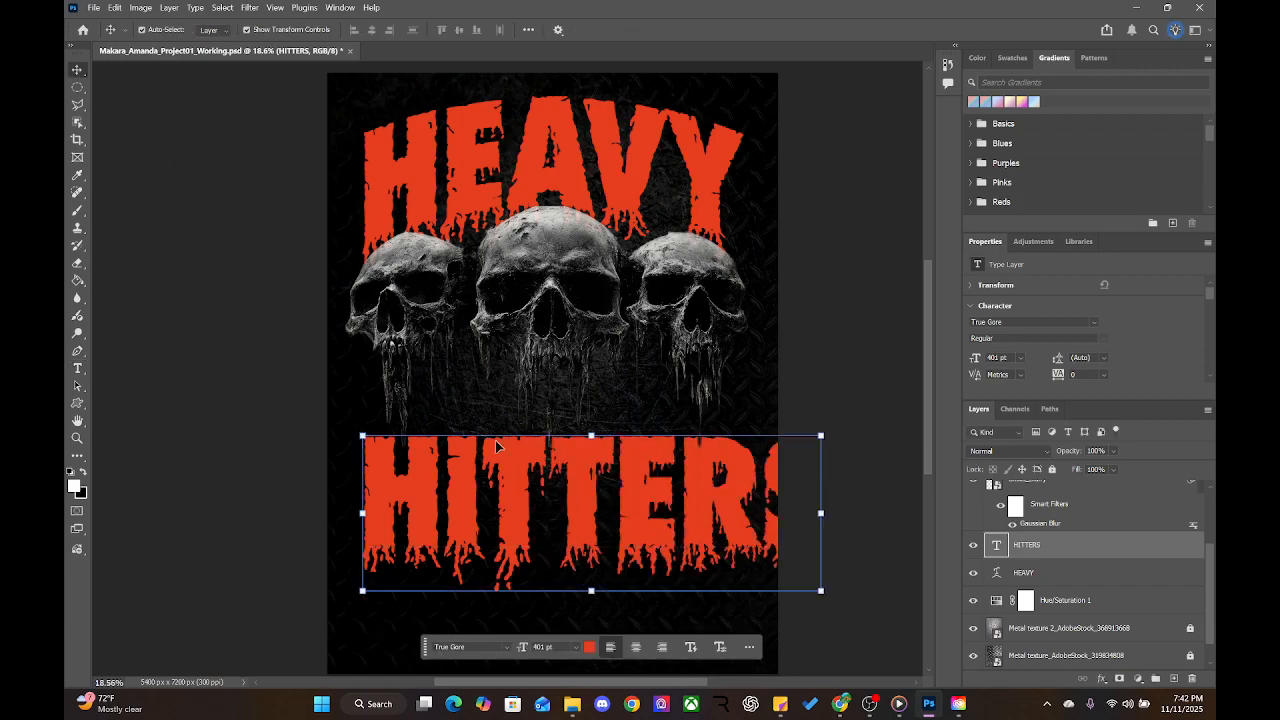
Set HITTERS to 375 pt and re-centre it beneath the skulls
drag(660, 525, 617, 525)
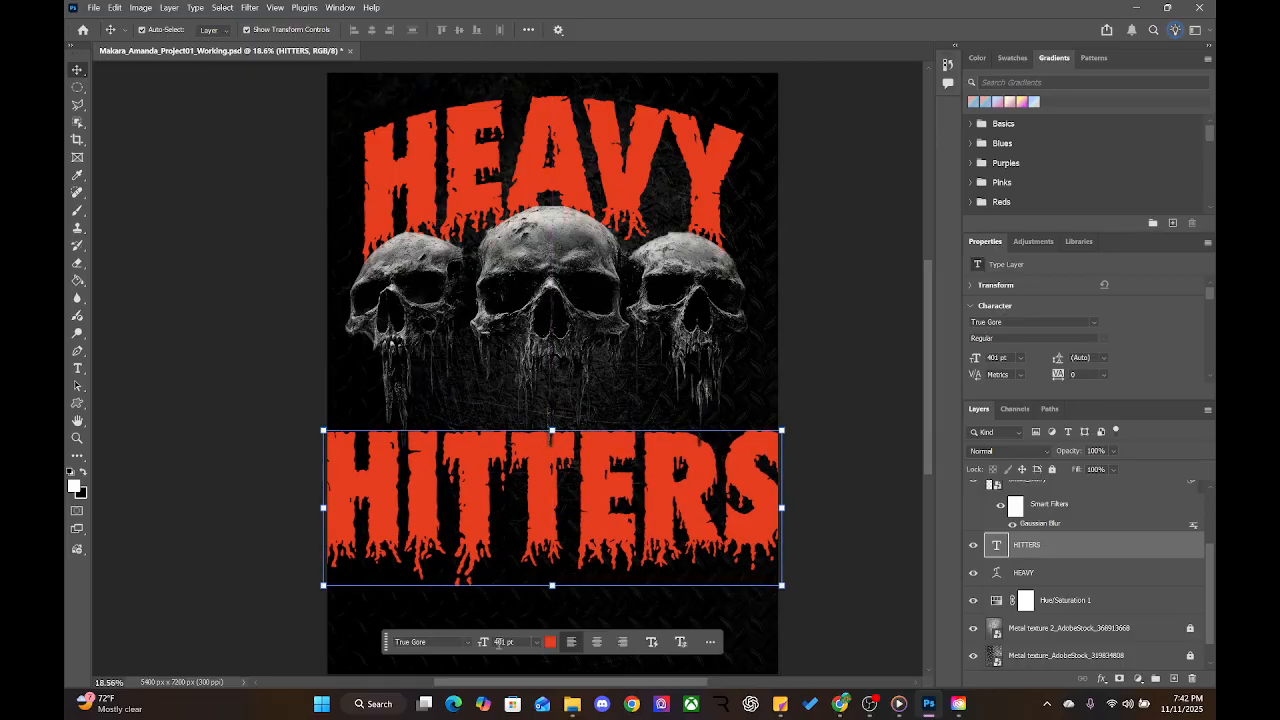
click(608, 182)
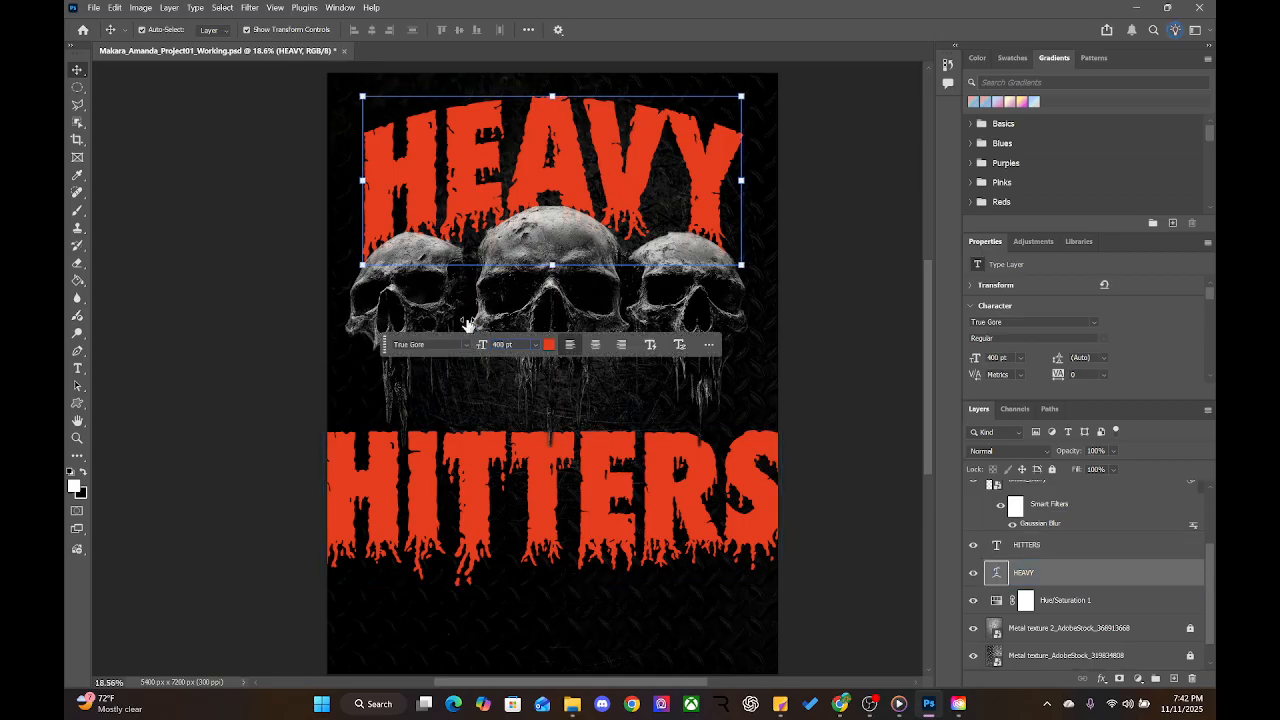
click(490, 500)
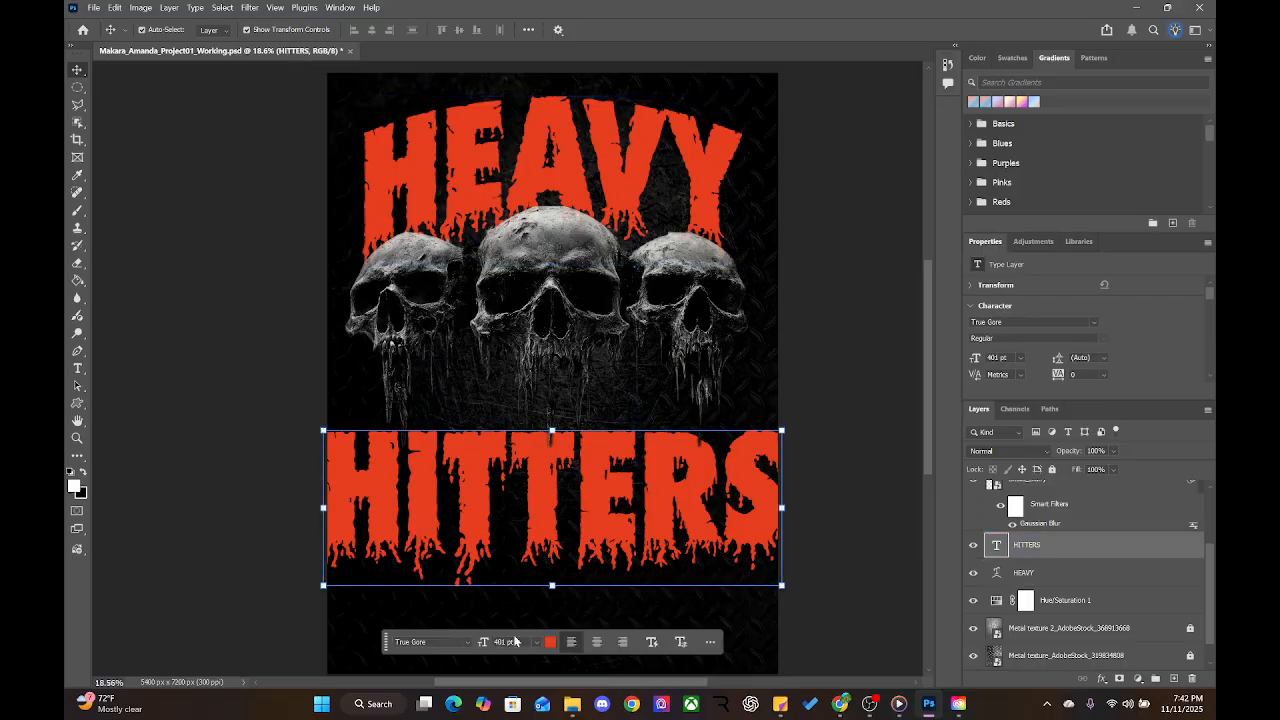
text(375)
key(Return)
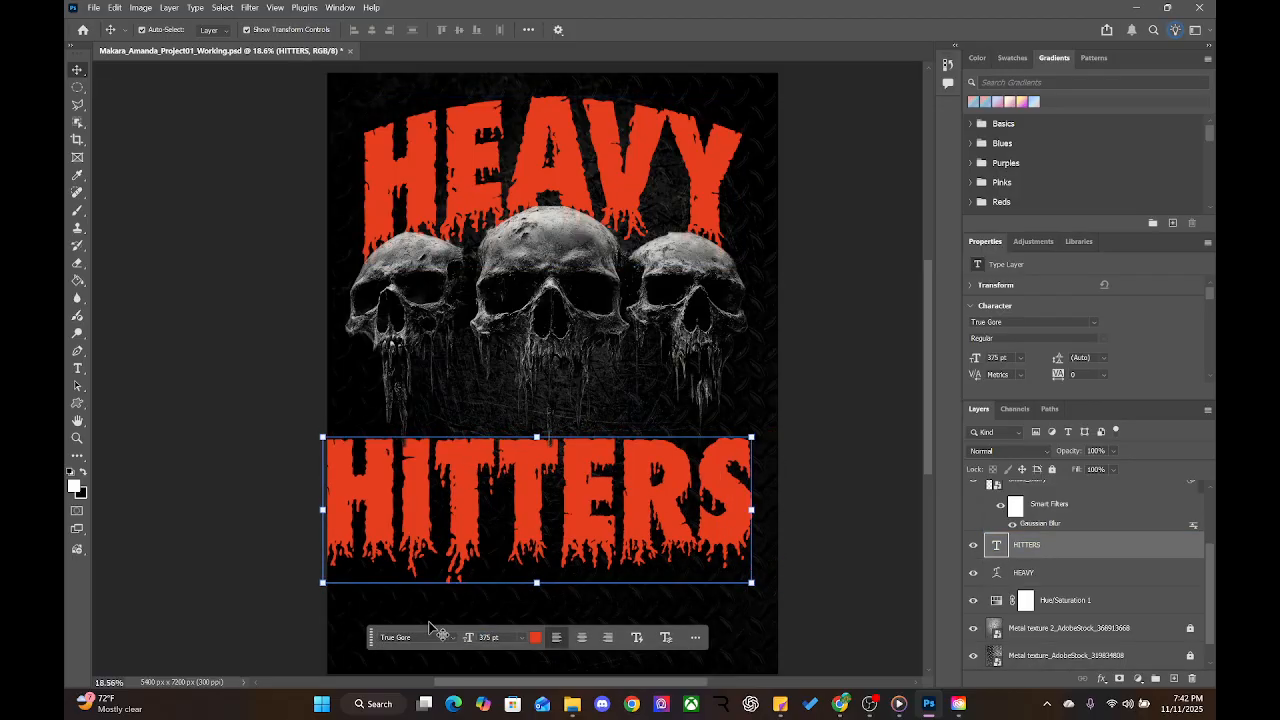
drag(543, 507, 557, 503)
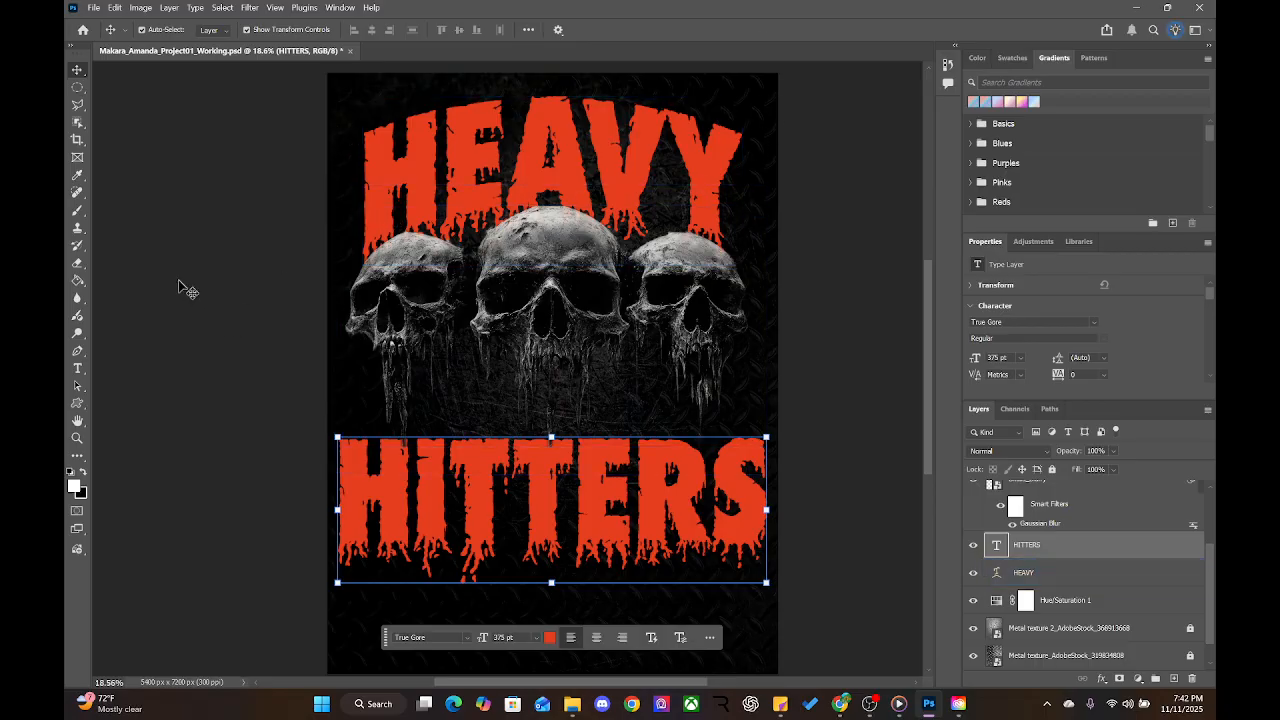
Show rulers and add a vertical guide at X 405.5 px
key(ctrl+r)
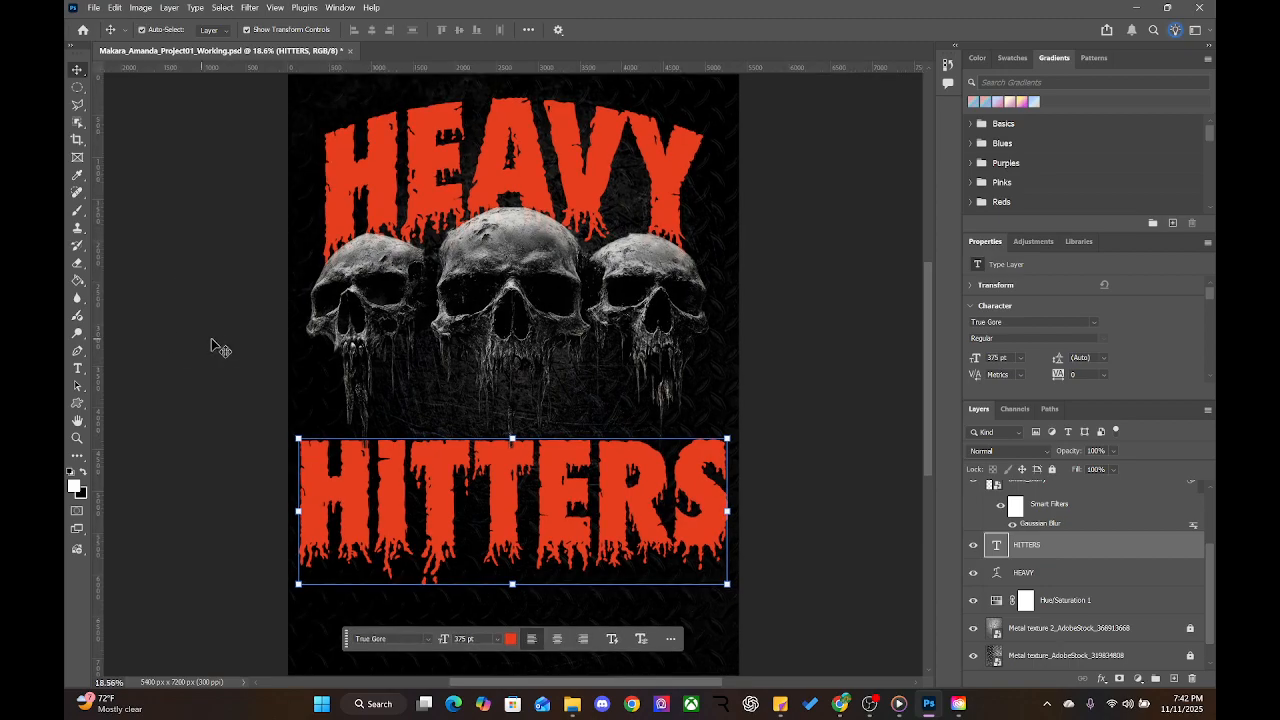
mouse_move(99, 292)
mouse_down()
mouse_move(113, 294)
mouse_move(94, 293)
mouse_up()
drag(97, 255, 325, 254)
click(843, 374)
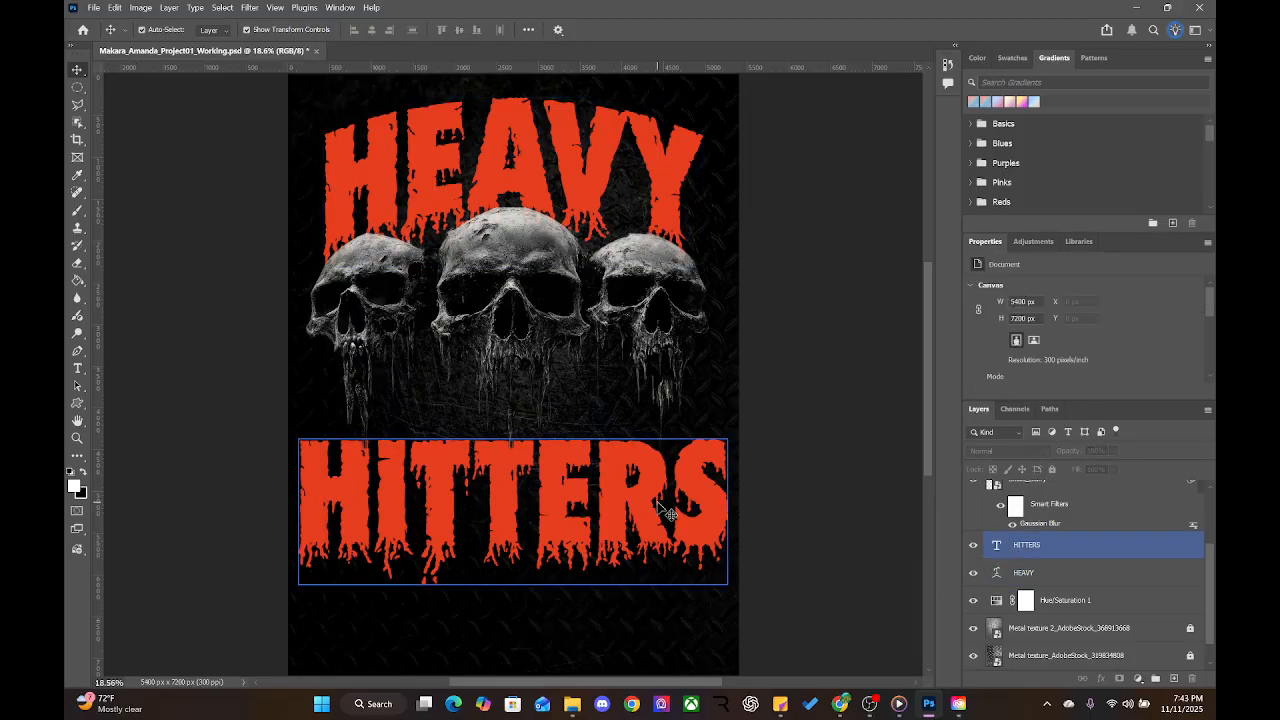
Add a right vertical guide at X 4975.6 px and fine-tune the left guide
drag(103, 357, 326, 355)
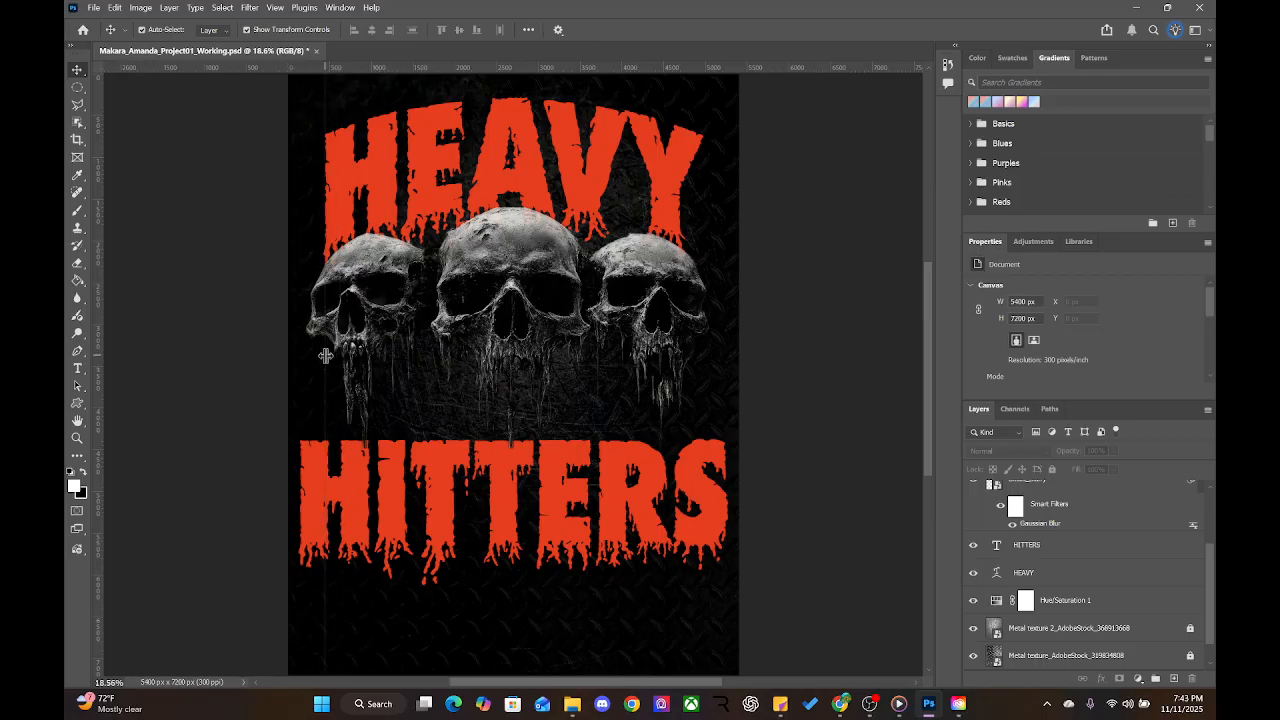
drag(94, 311, 705, 330)
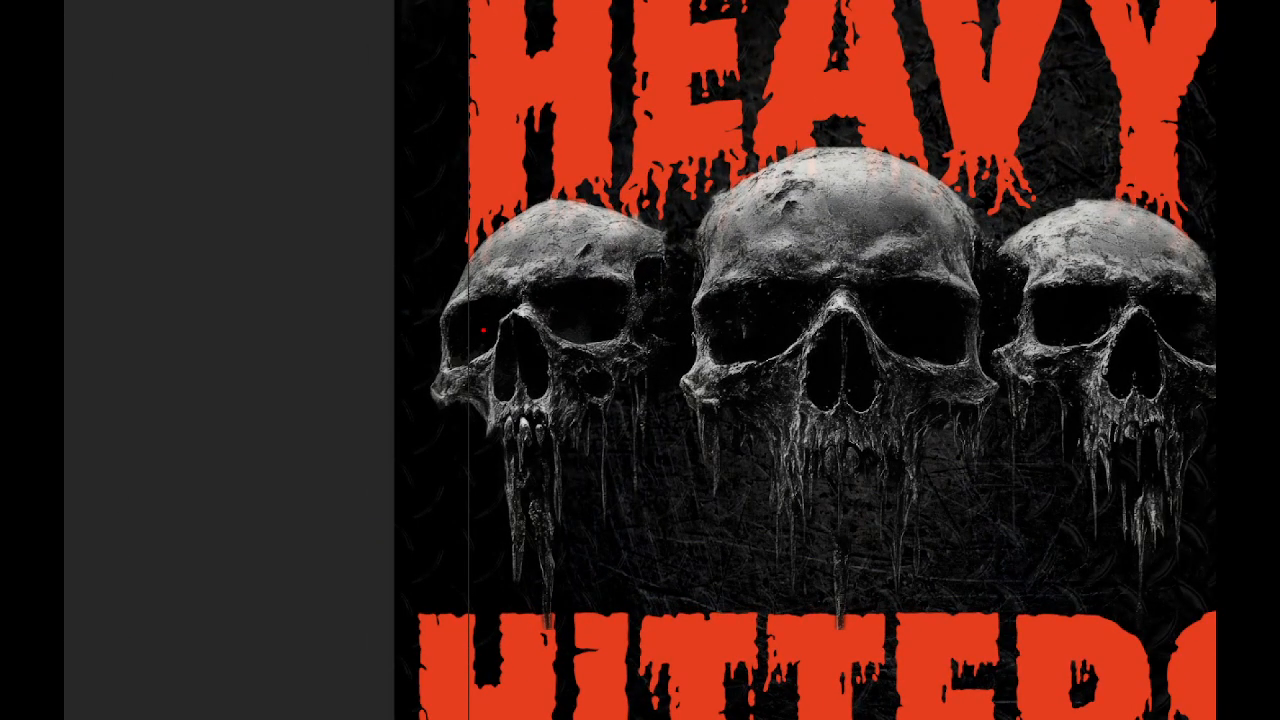
mouse_move(483, 329)
mouse_down()
mouse_move(422, 340)
mouse_move(529, 350)
mouse_move(442, 273)
mouse_up()
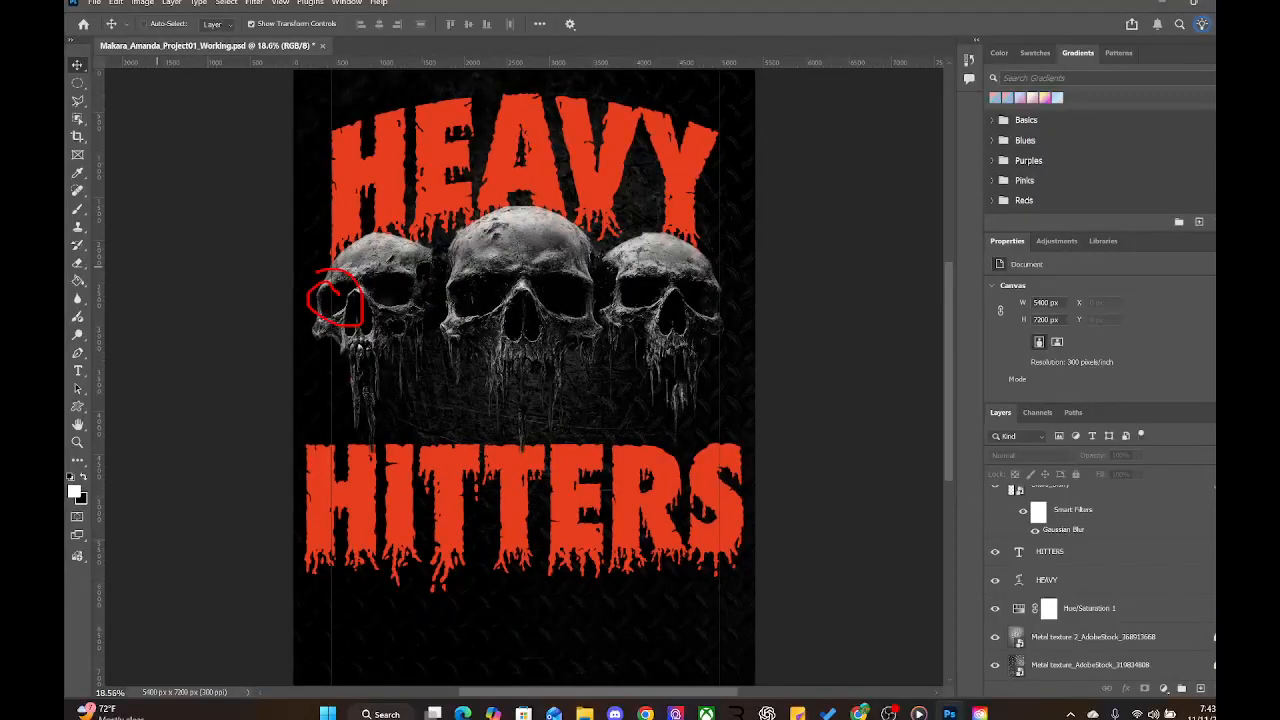
click(370, 481)
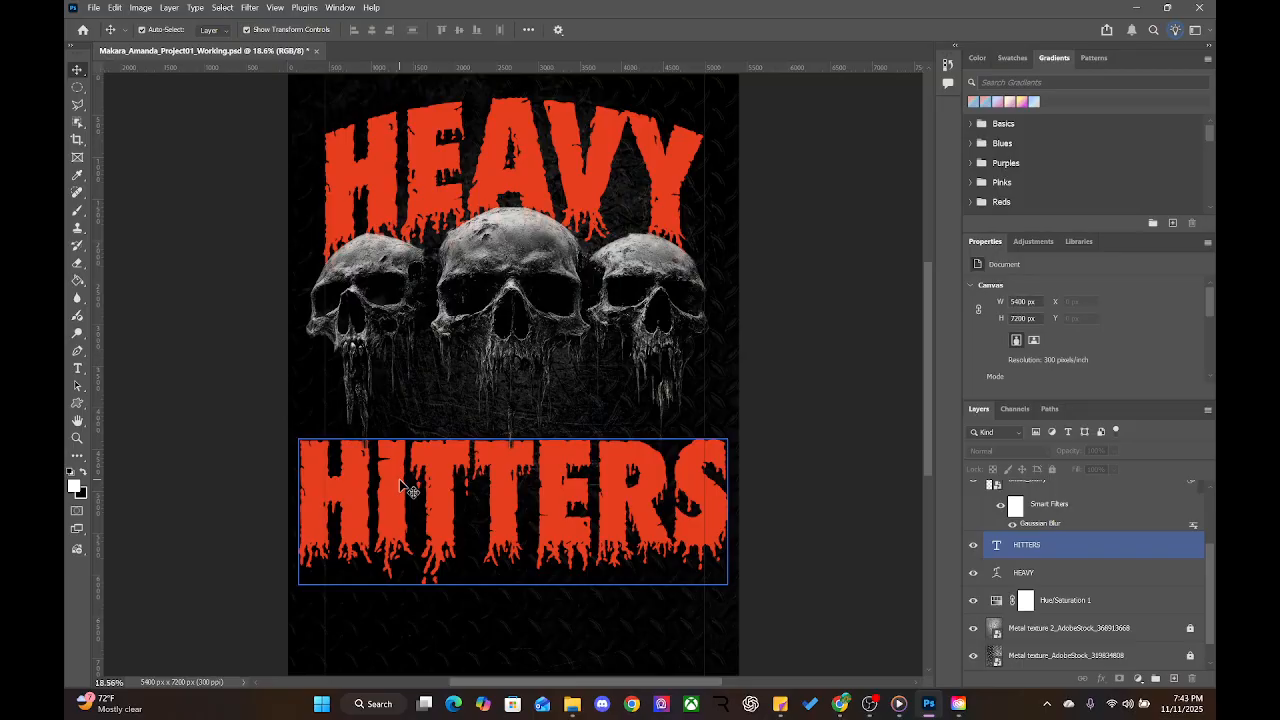
click(508, 490)
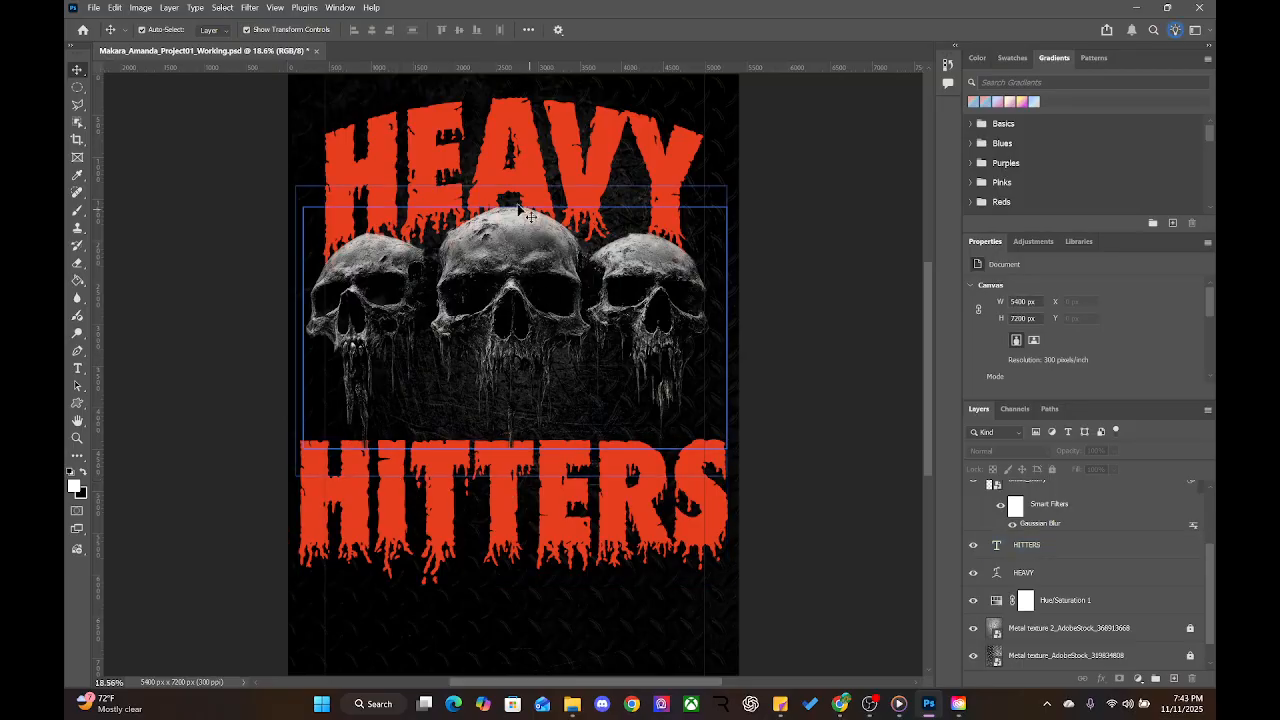
click(355, 108)
click(327, 94)
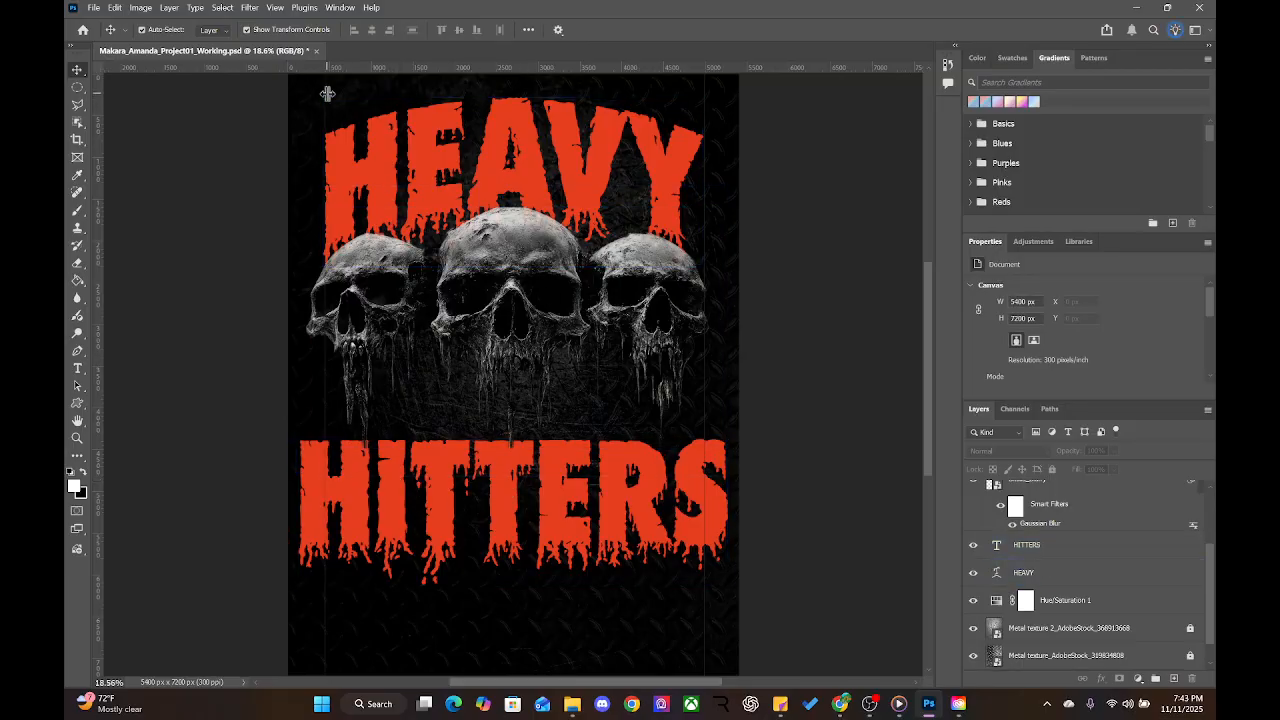
mouse_move(327, 94)
mouse_down()
mouse_move(226, 94)
mouse_move(326, 96)
mouse_up()
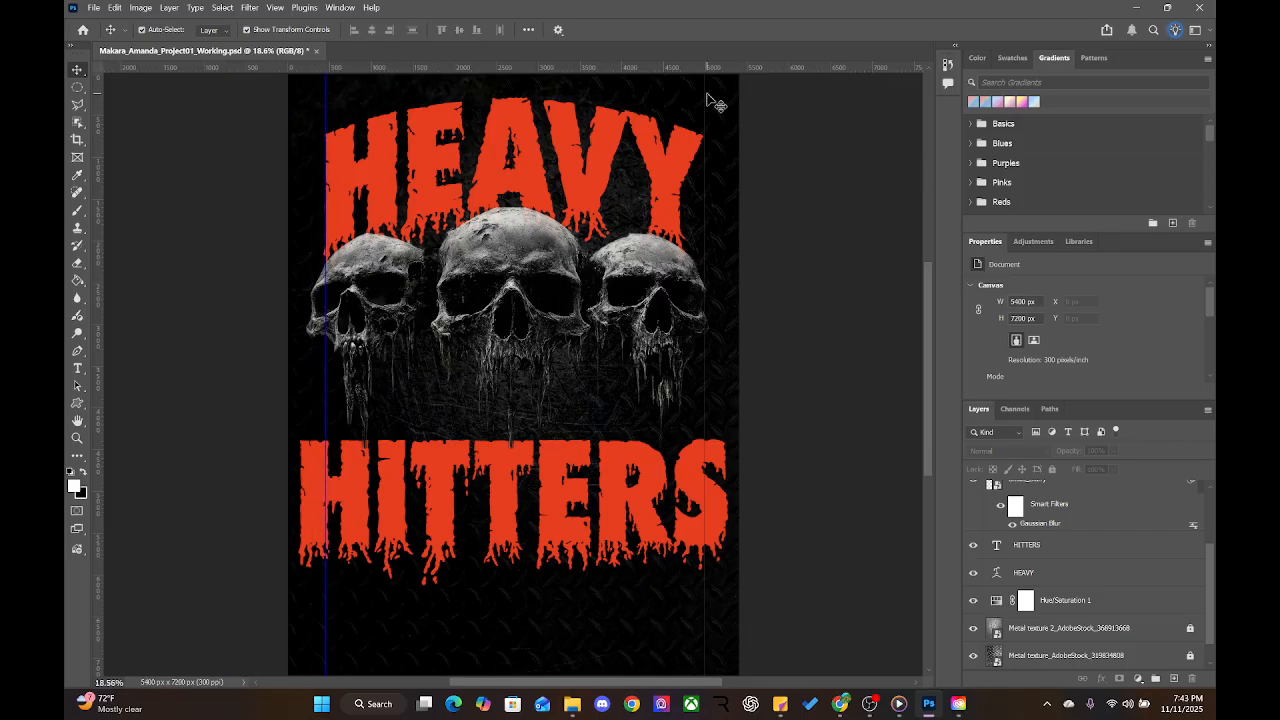
mouse_move(704, 101)
mouse_down()
mouse_move(785, 100)
mouse_move(704, 106)
mouse_up()
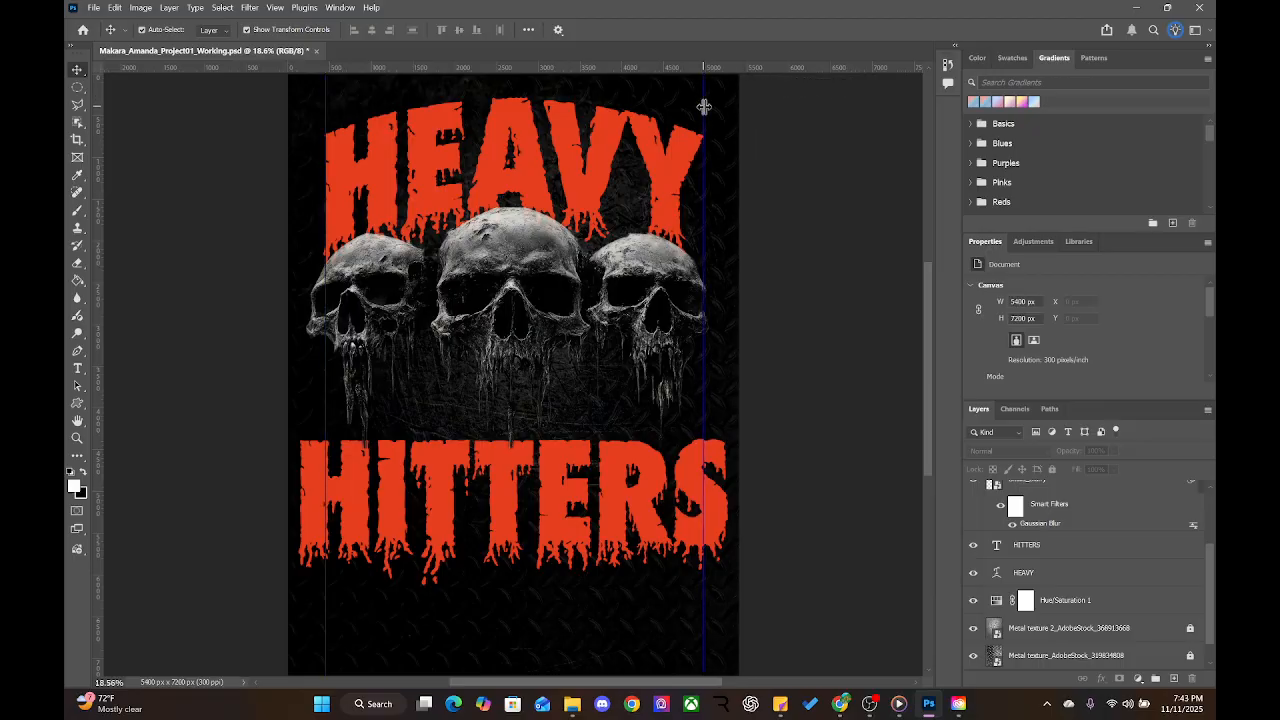
Shrink HITTERS to 351 pt and centre it under HEAVY between the guides
click(383, 181)
click(625, 506)
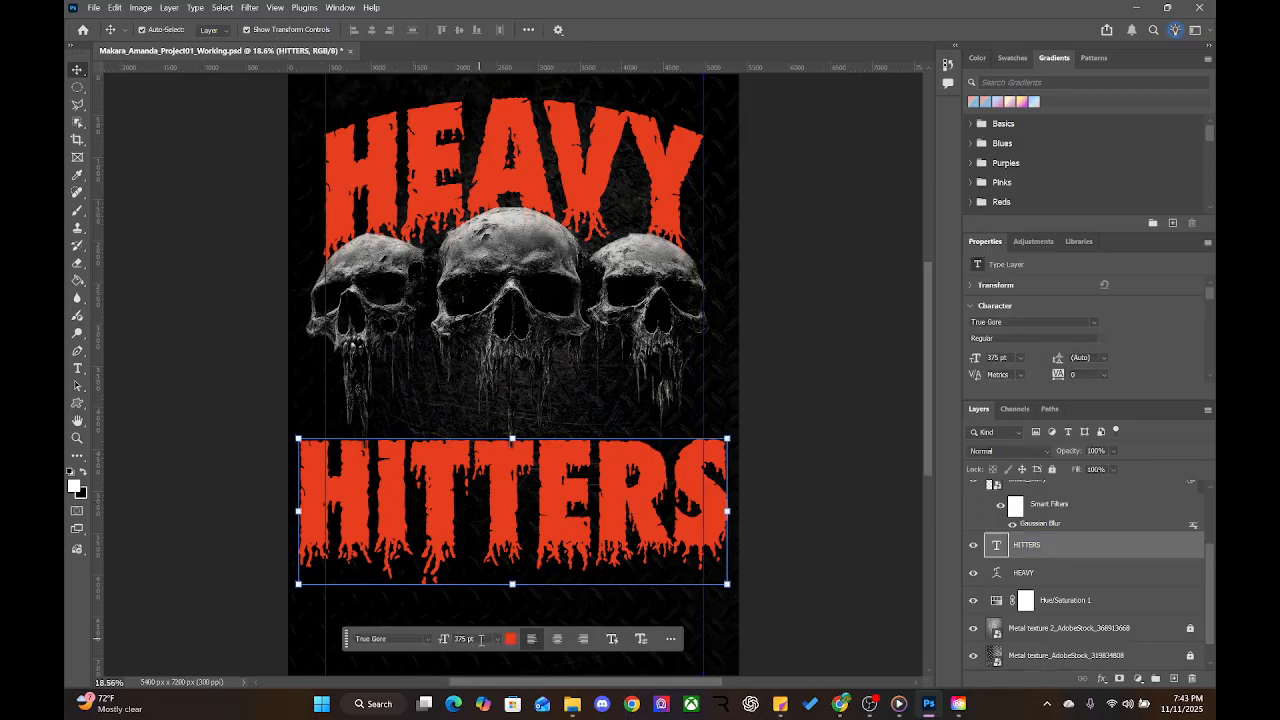
drag(447, 644, 430, 646)
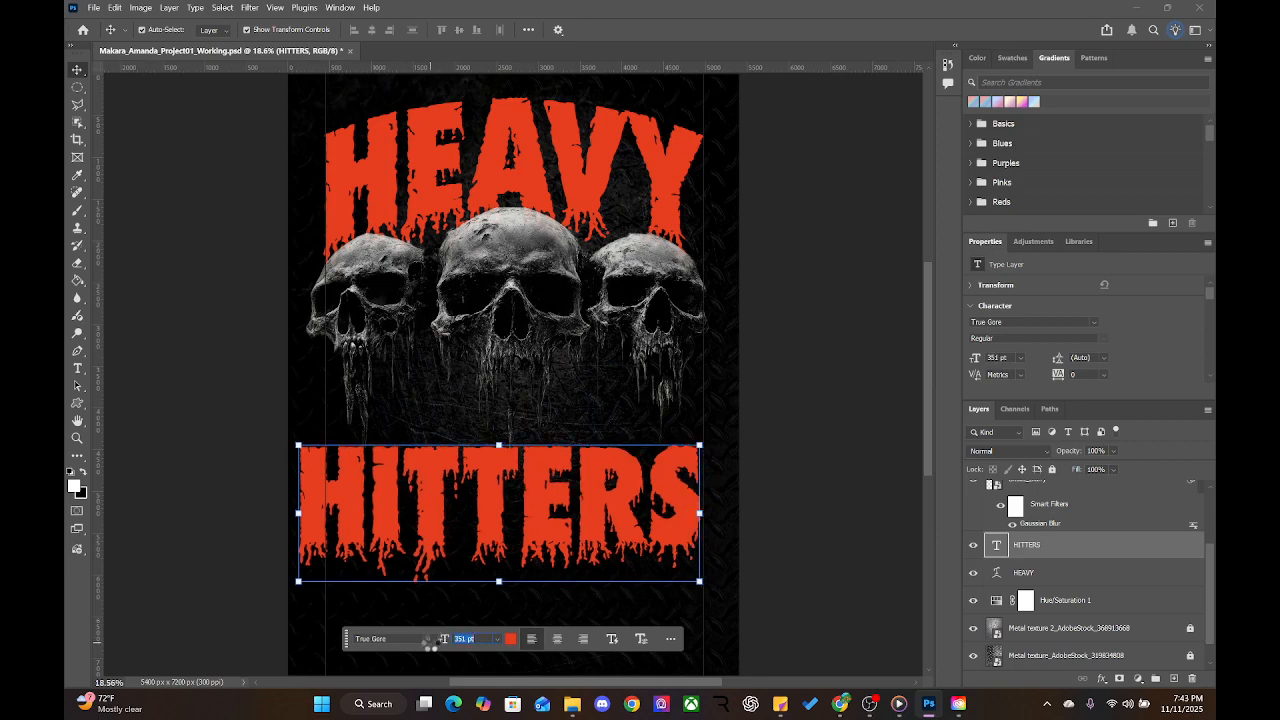
mouse_move(539, 530)
mouse_down()
mouse_move(556, 515)
mouse_move(557, 533)
mouse_up()
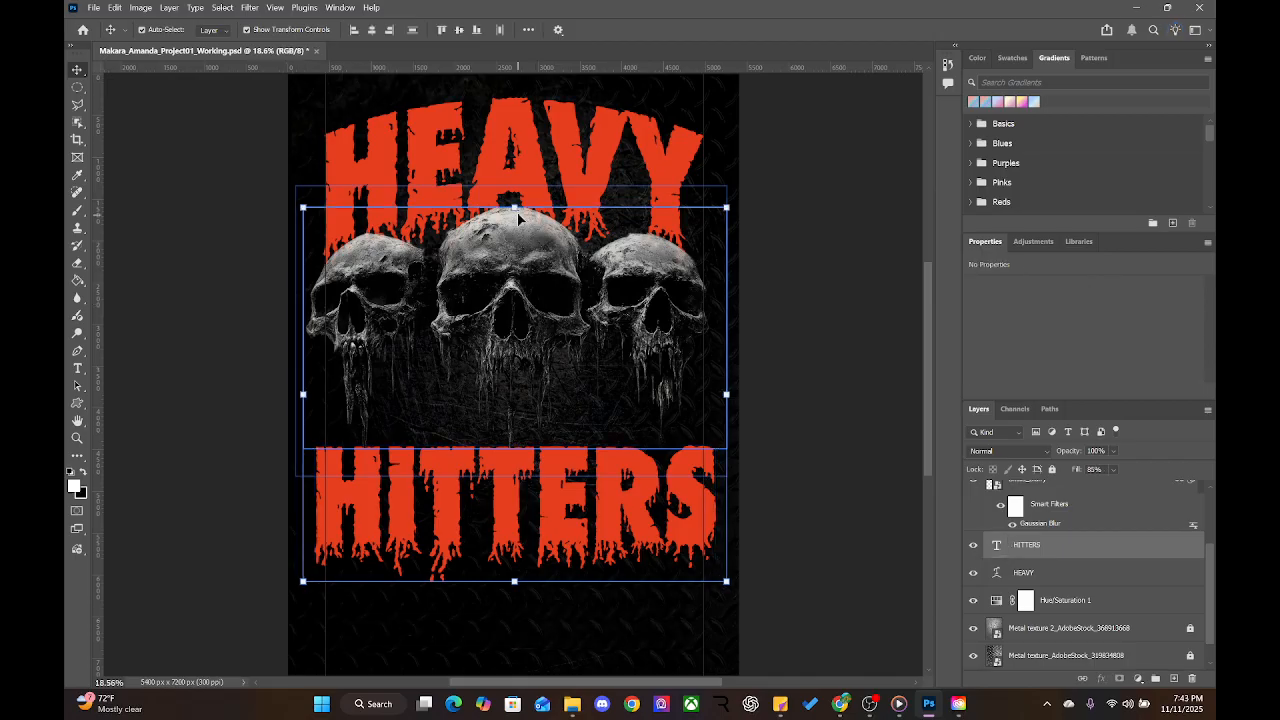
shift+click(525, 149)
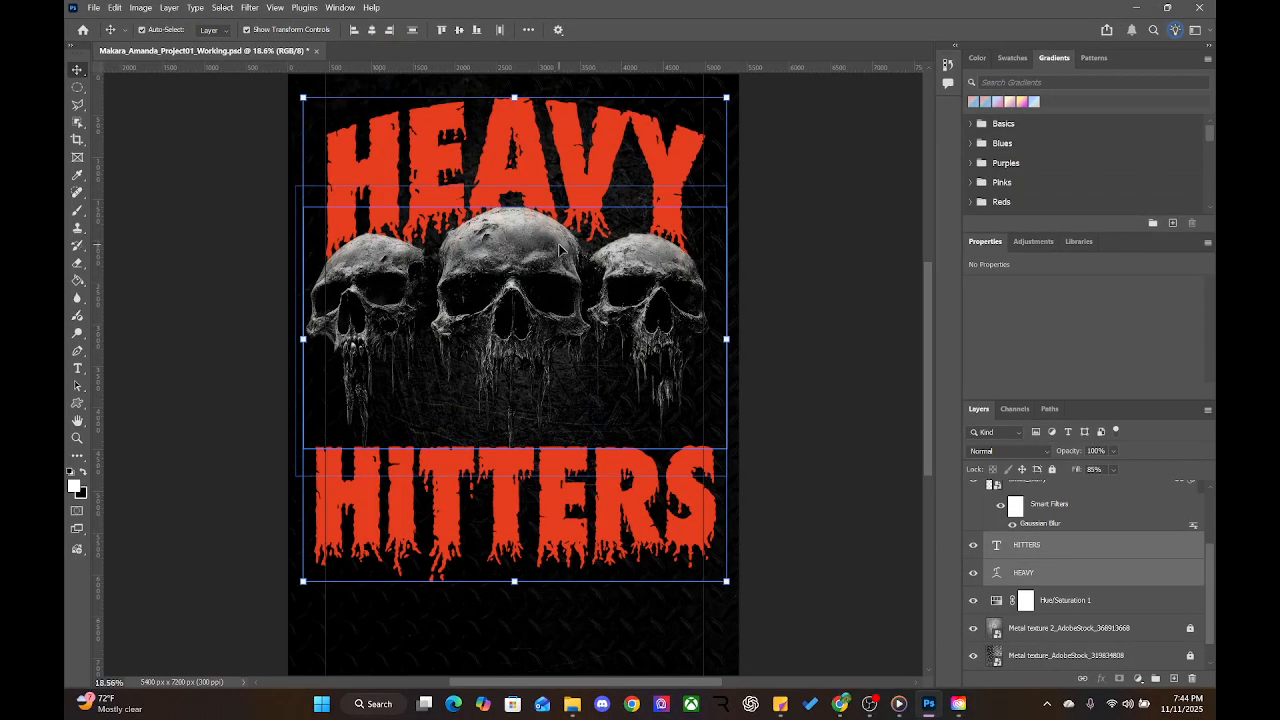
click(766, 471)
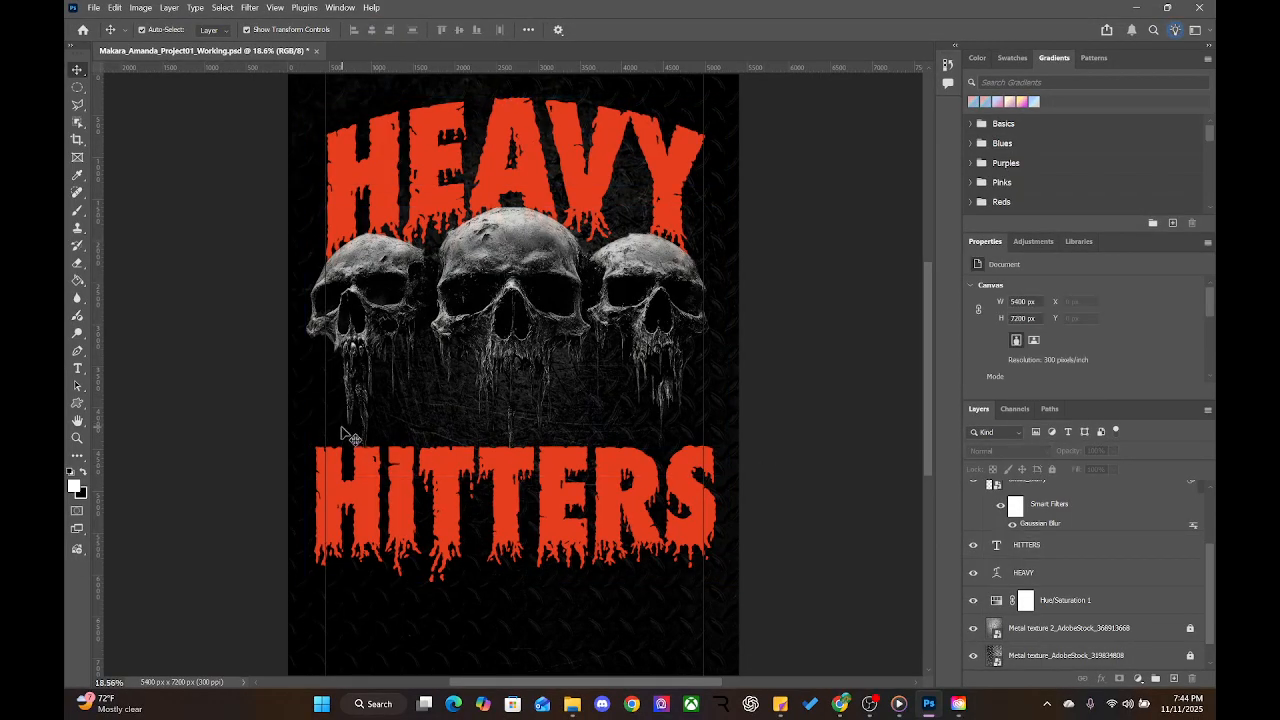
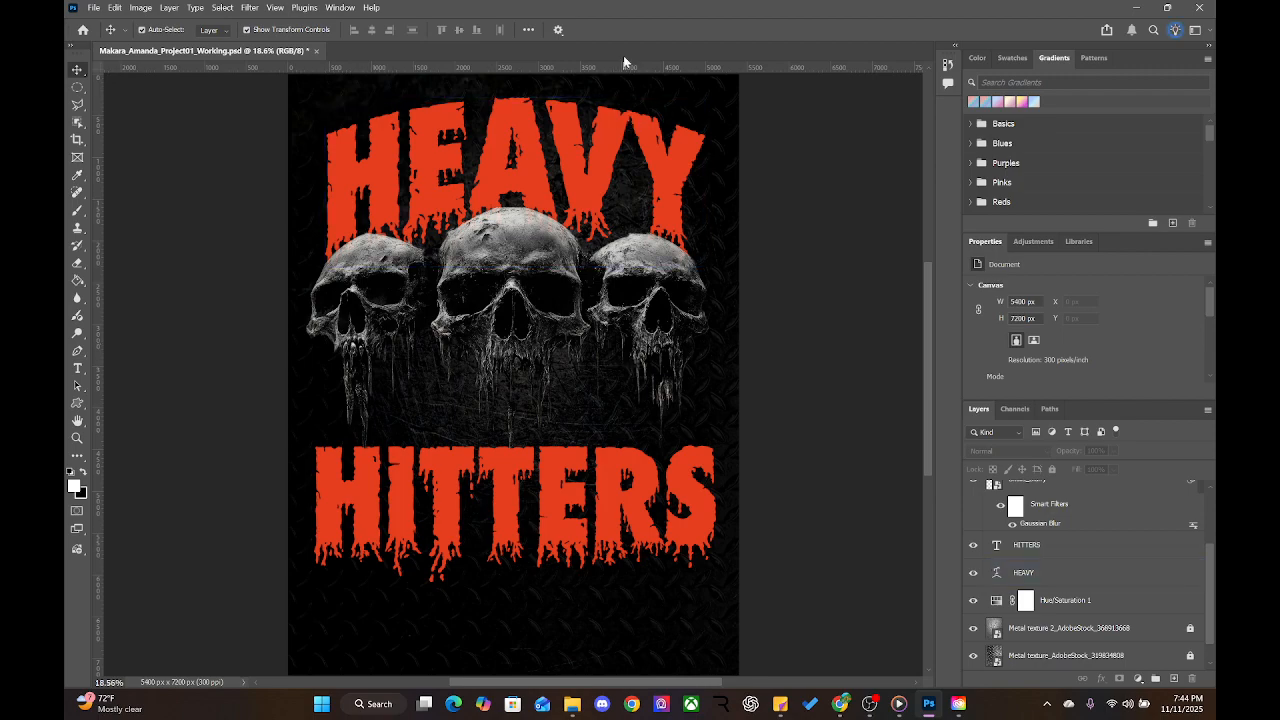
Add a horizontal guide at about 3763 px and nudge the HITTERS title slightly higher
drag(626, 66, 612, 7)
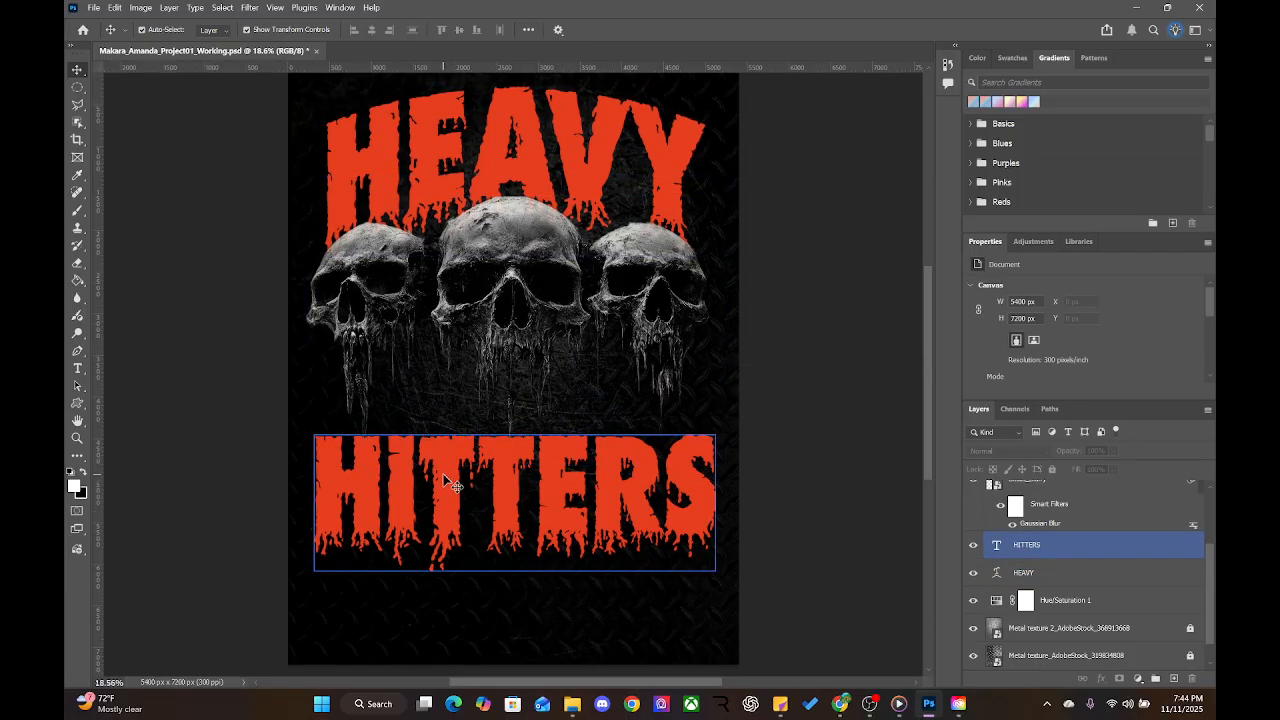
click(548, 450)
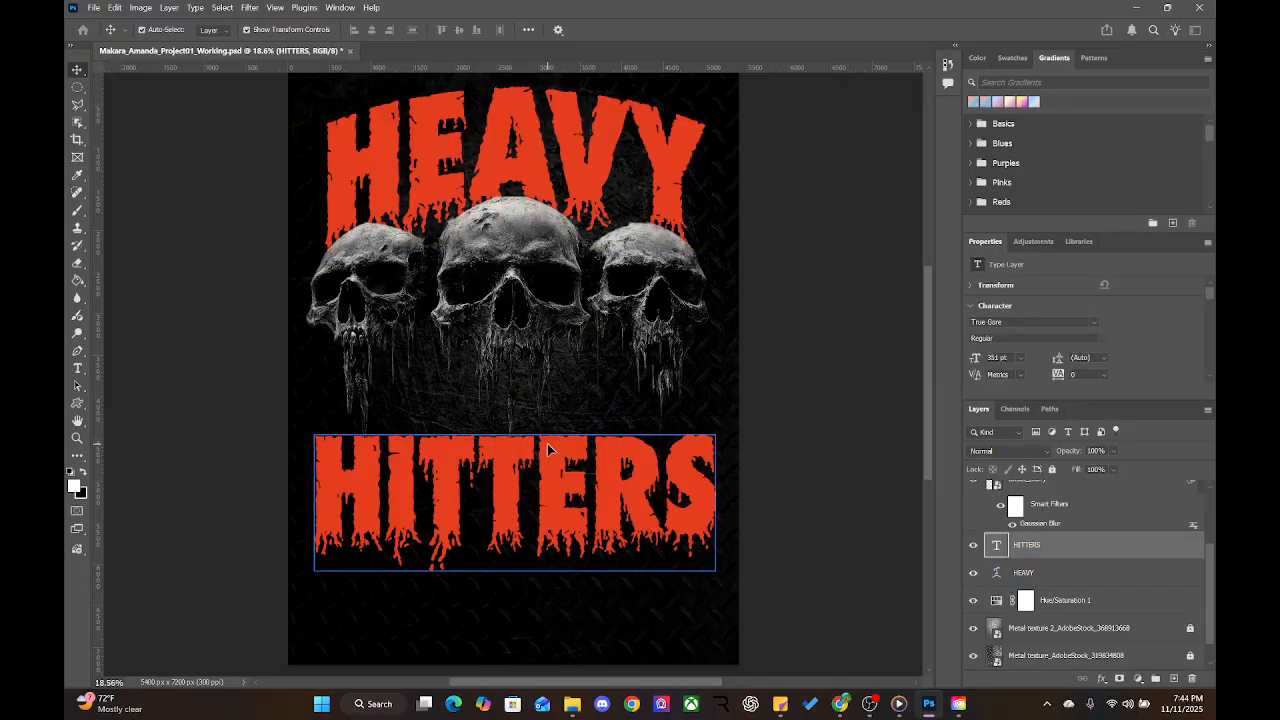
drag(548, 450, 549, 411)
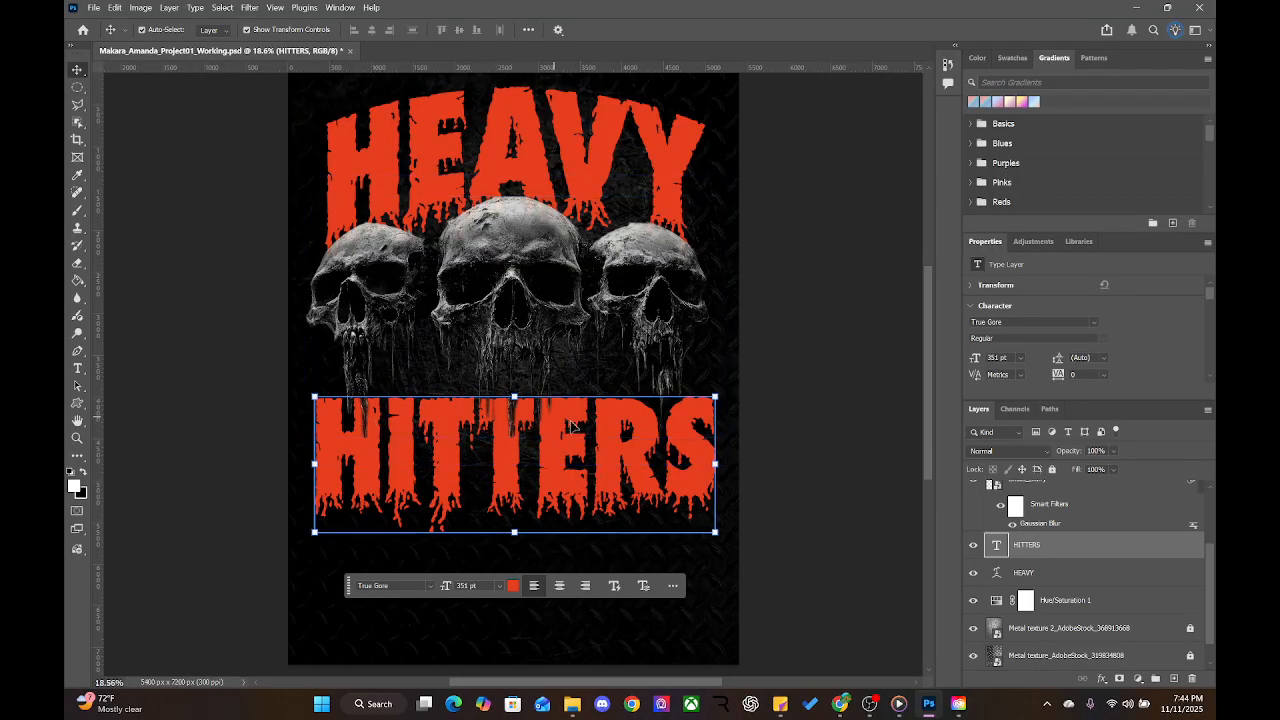
Move the HITTERS layer above the skull and Black & White layers to the top of the stack
drag(1054, 550, 1052, 508)
scroll(1052, 508, up, 2)
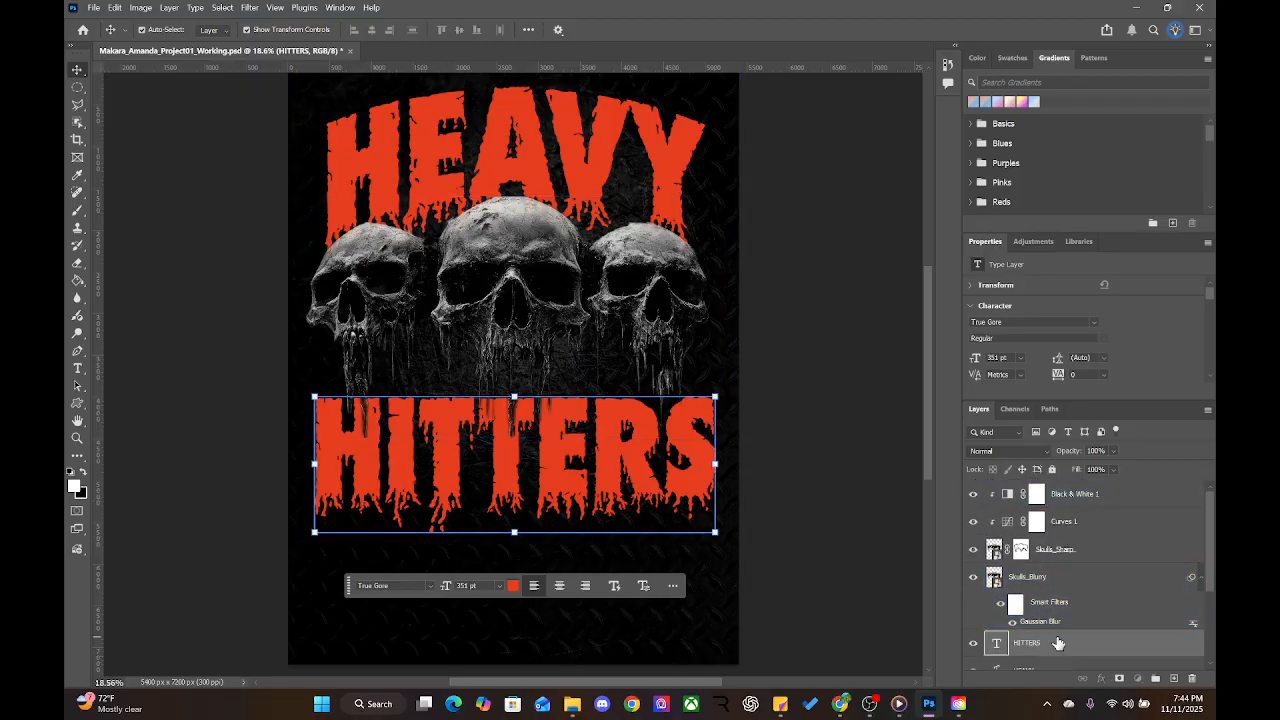
drag(1058, 643, 1069, 477)
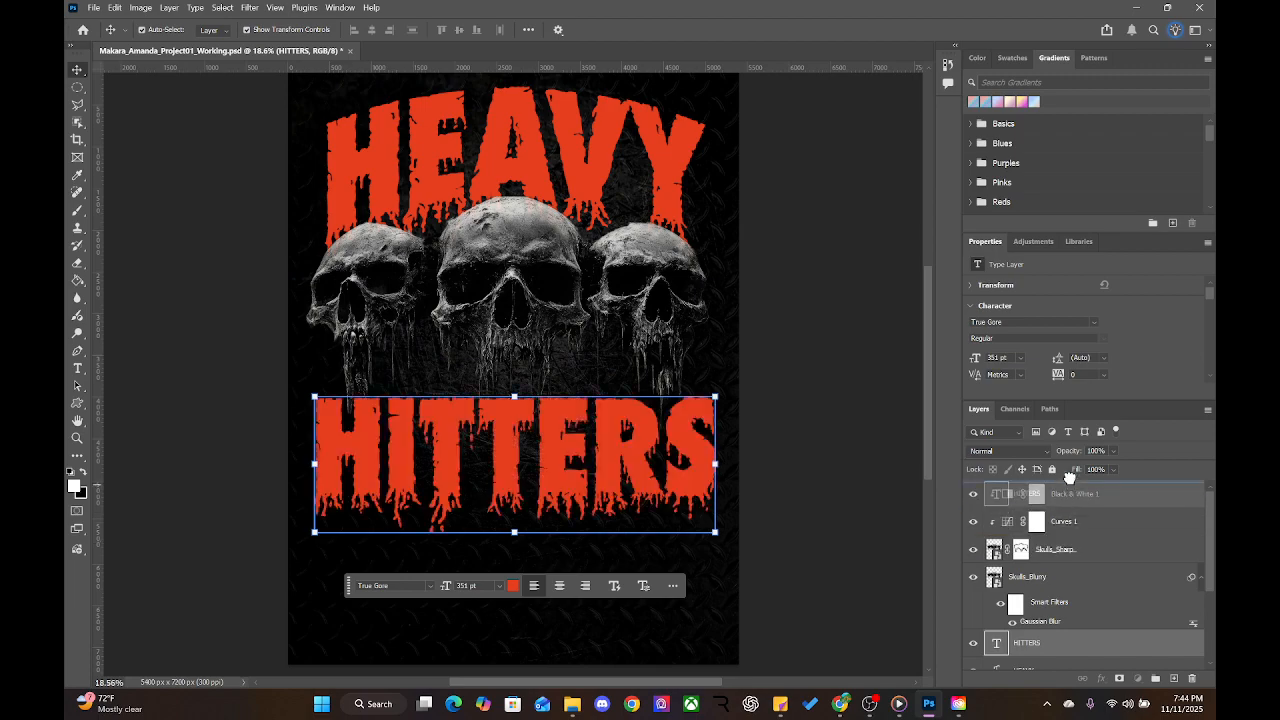
drag(1071, 491, 1050, 598)
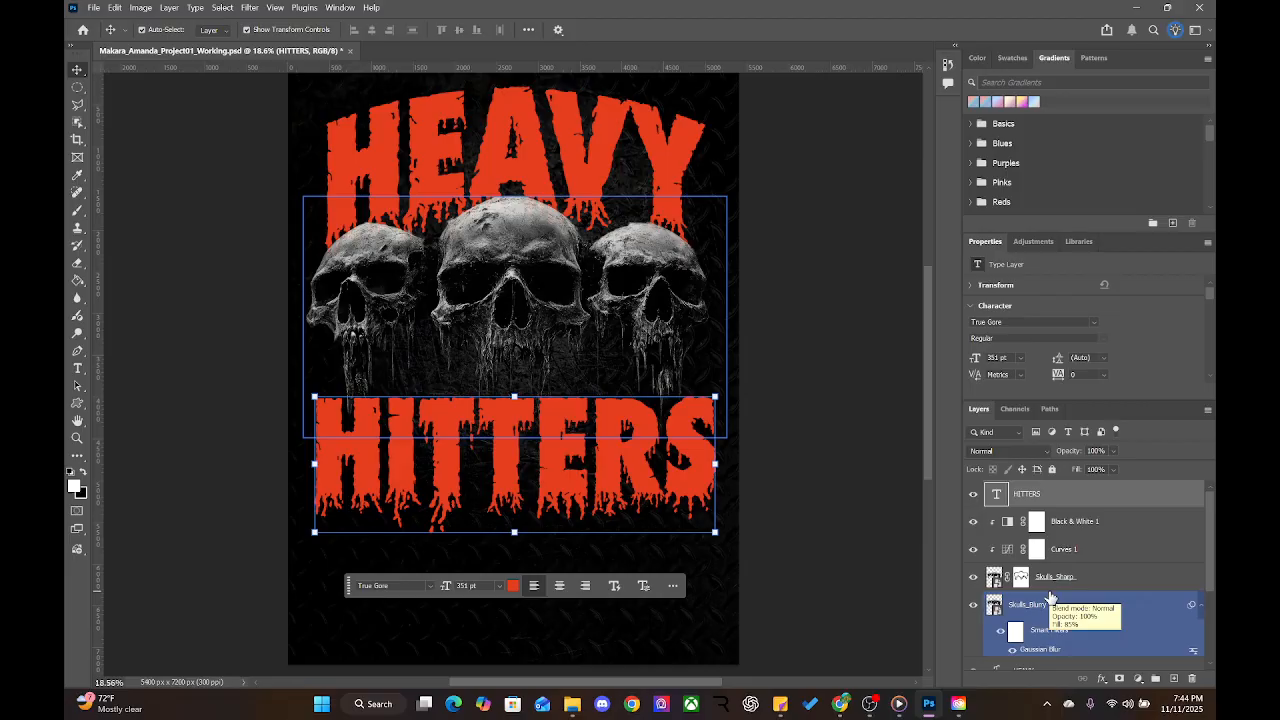
drag(1050, 598, 794, 643)
click(789, 522)
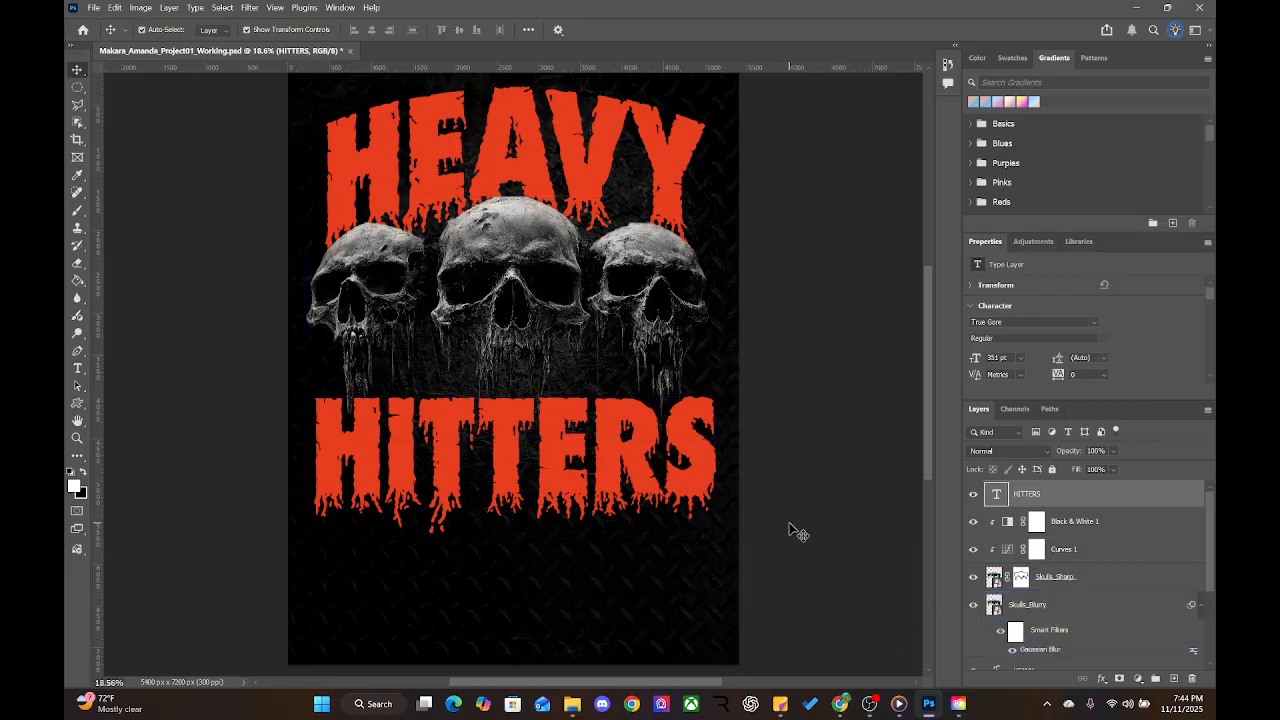
click(533, 476)
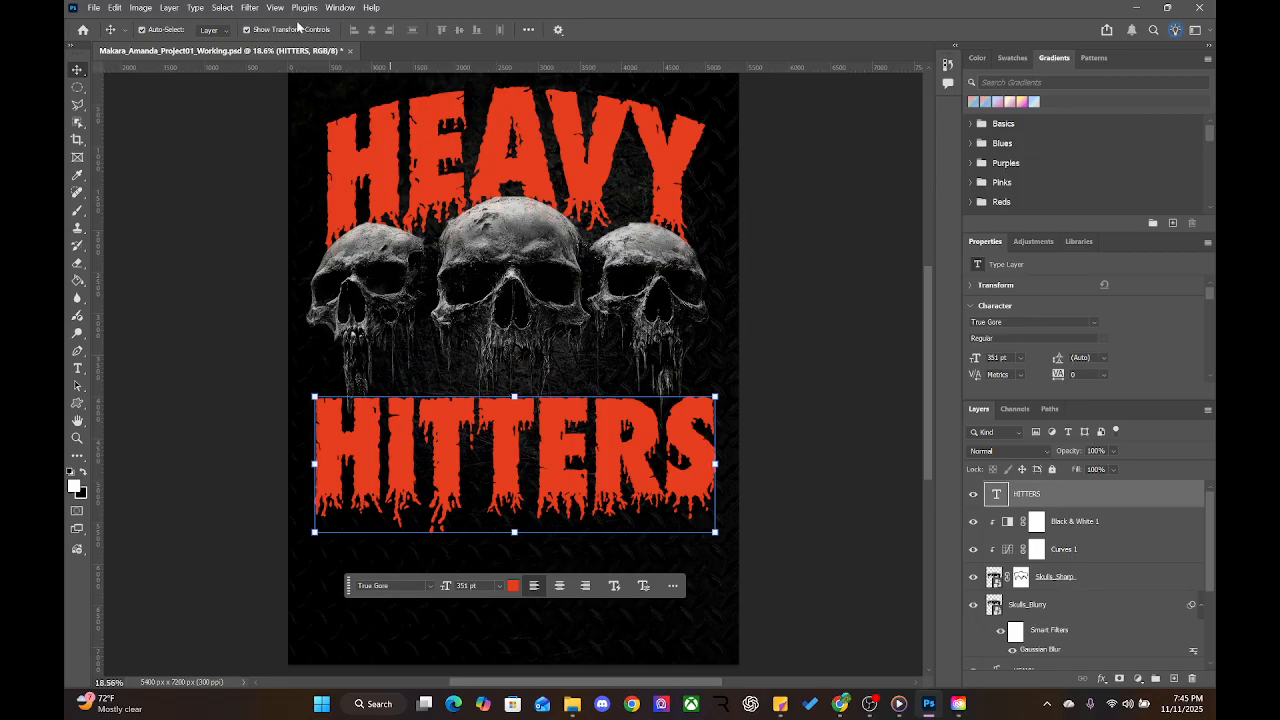
Apply an Arch text warp with -15% bend to HITTERS and commit it
double_click(487, 447)
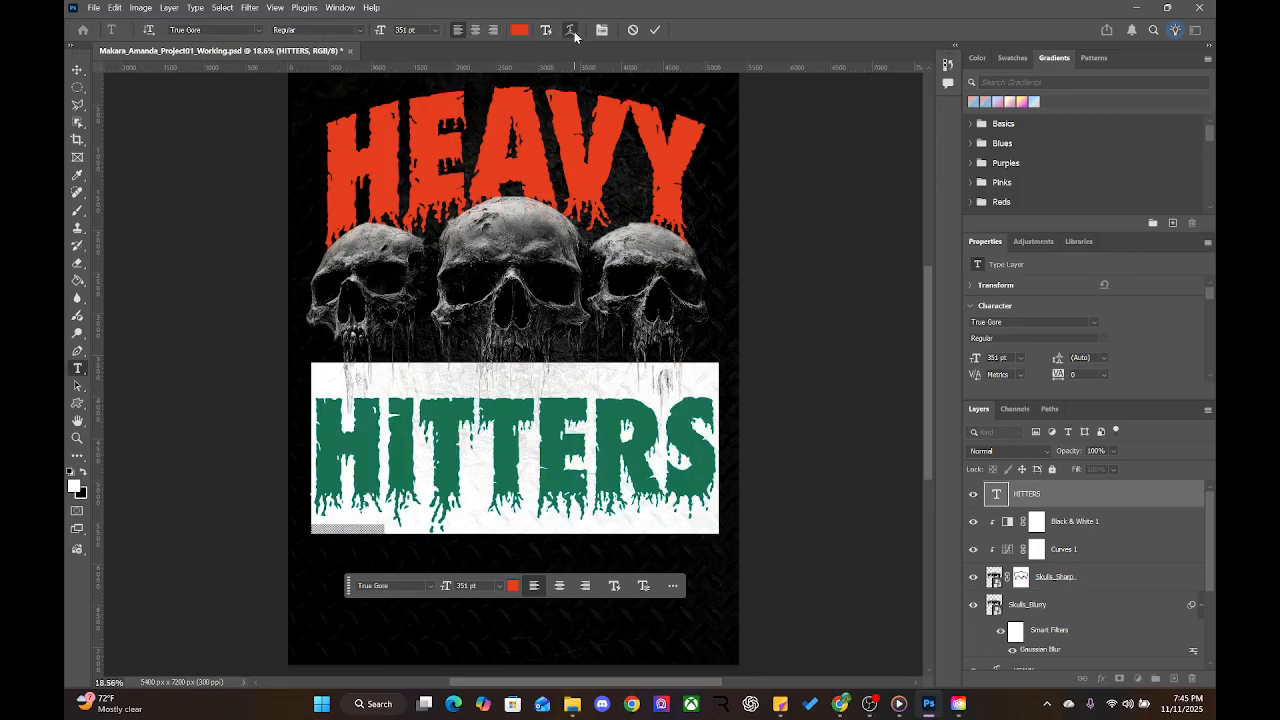
click(572, 31)
click(610, 184)
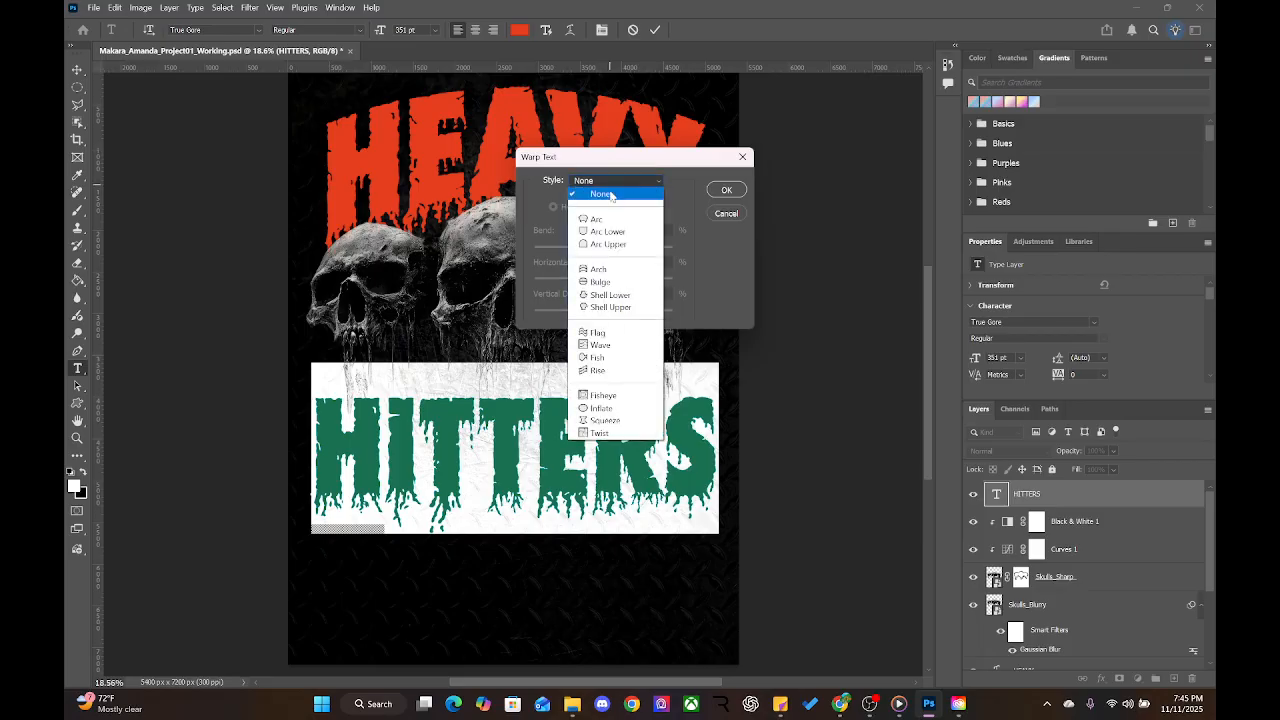
click(610, 270)
drag(637, 251, 594, 250)
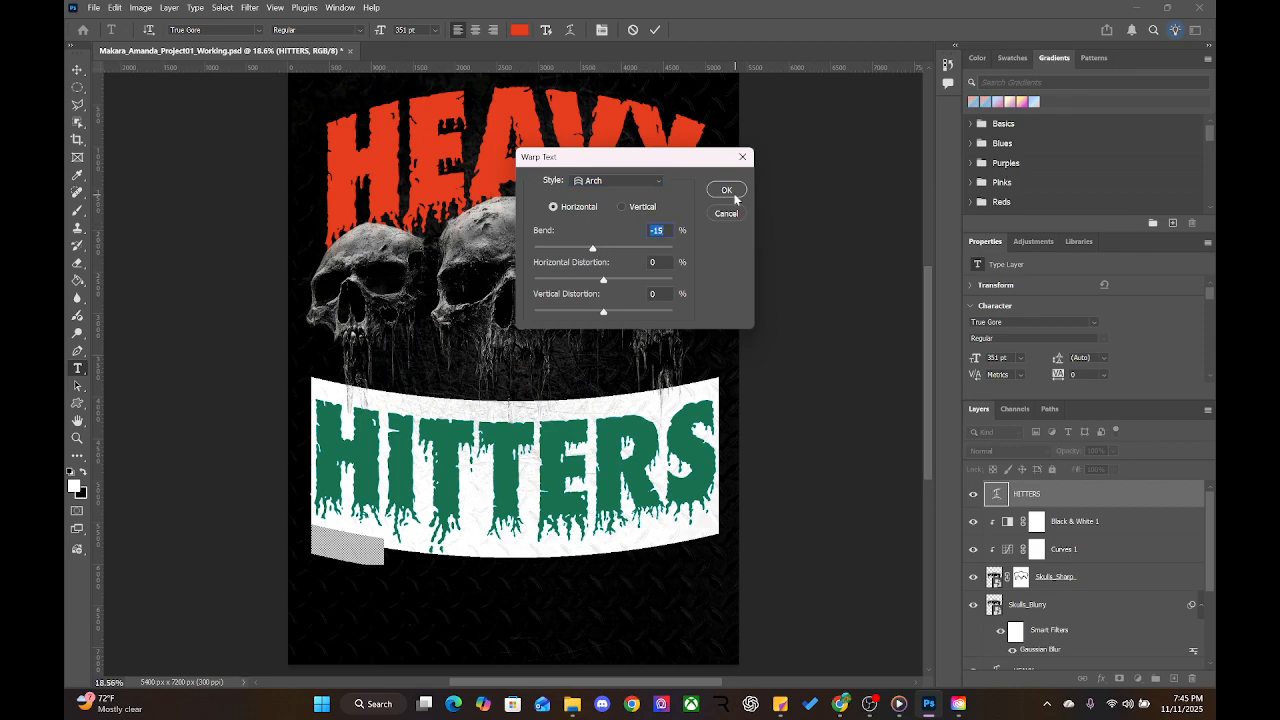
click(727, 190)
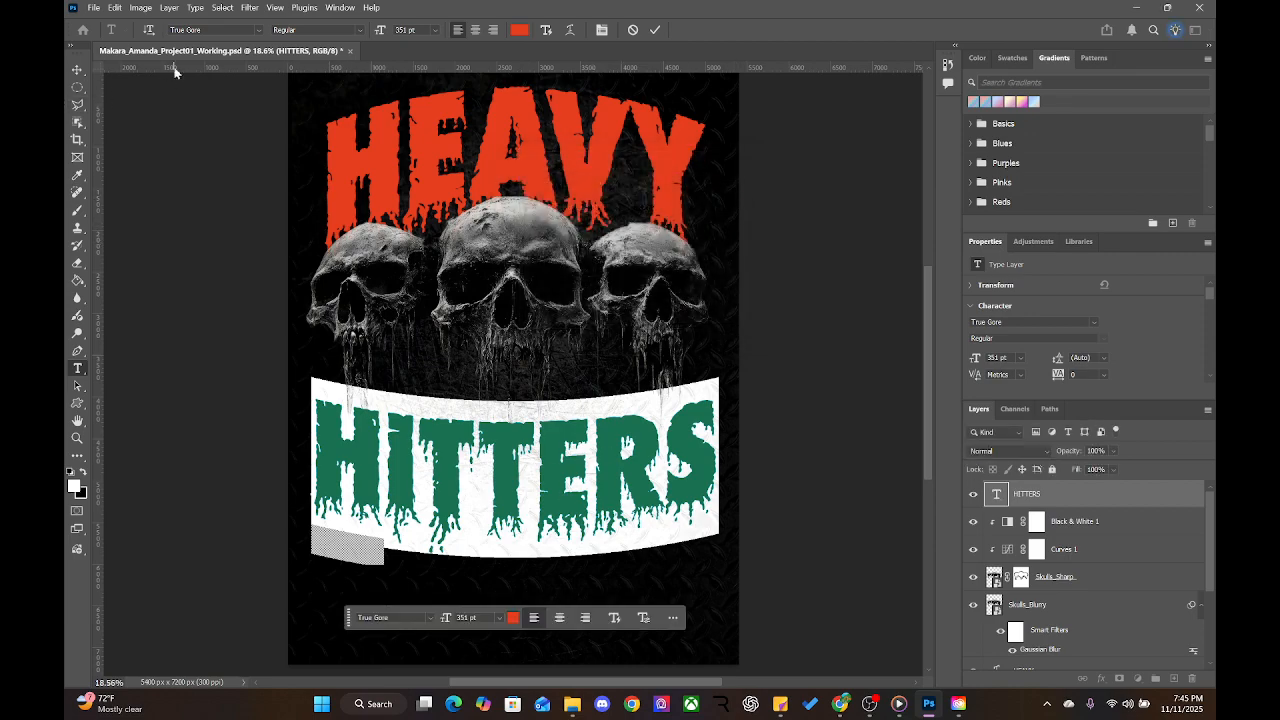
click(76, 70)
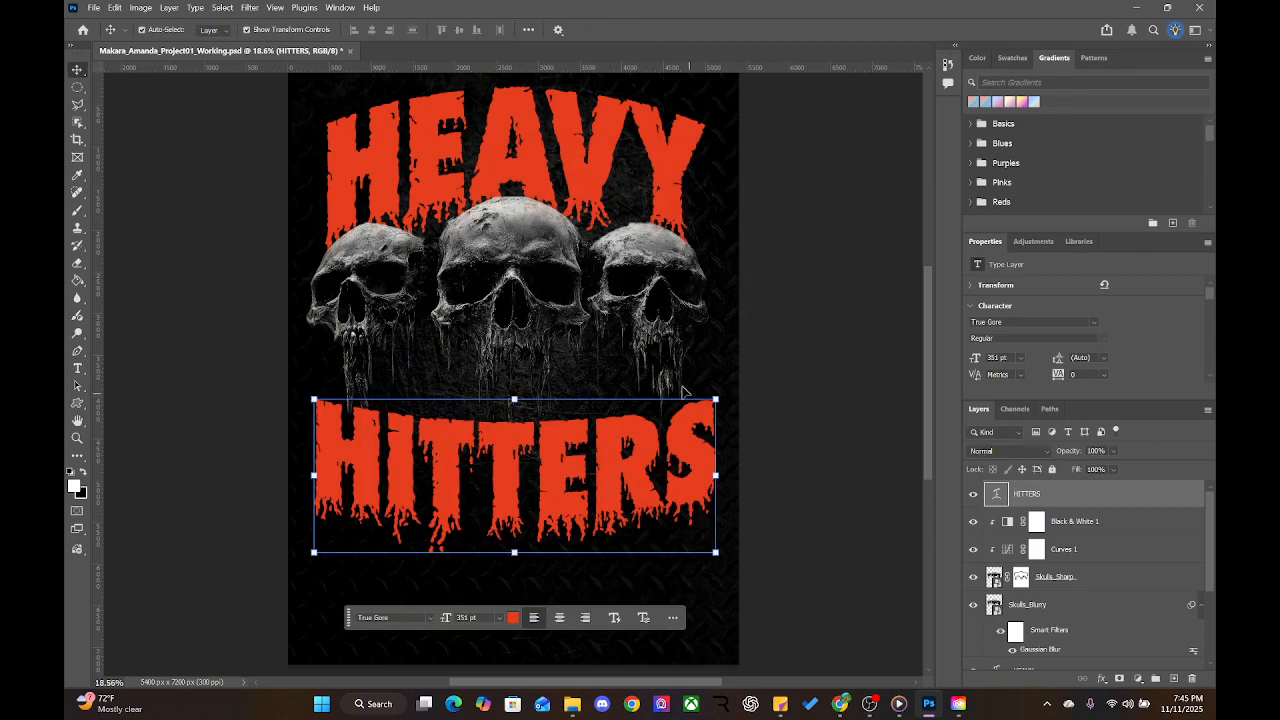
Raise the curved HITTERS title about 120 px closer to the skulls
drag(593, 514, 593, 490)
click(858, 391)
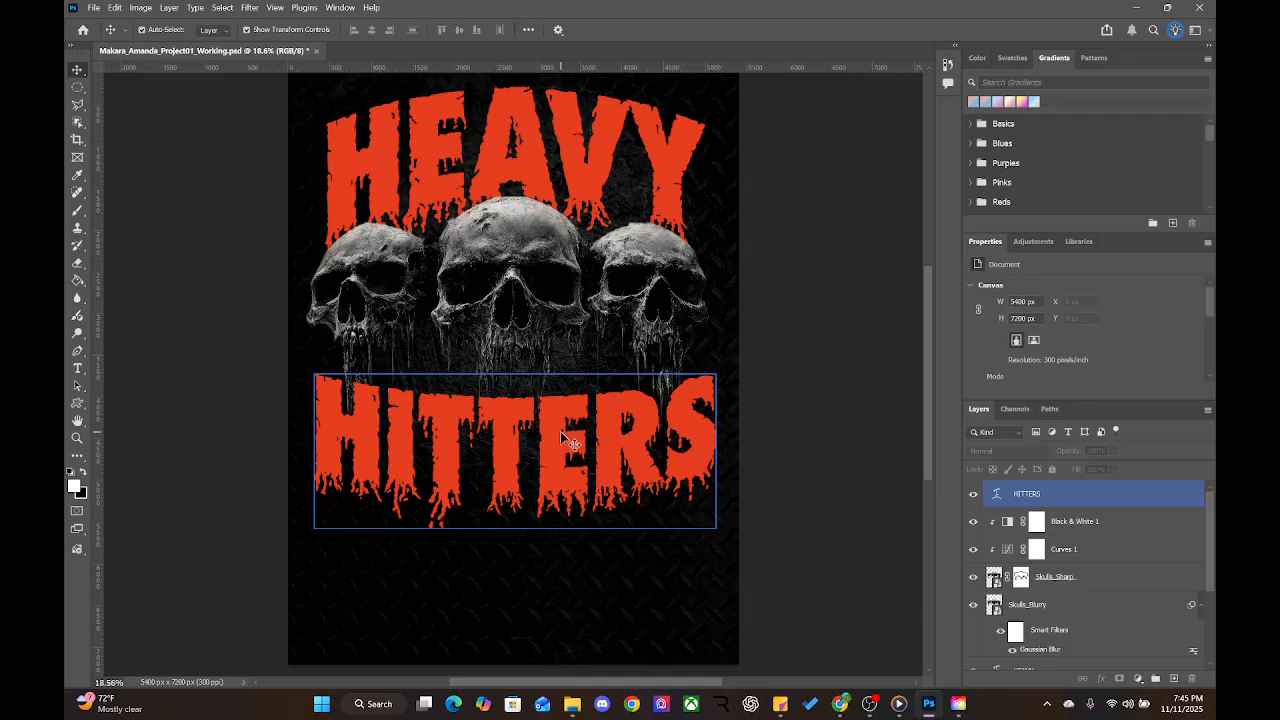
drag(561, 435, 561, 425)
click(771, 437)
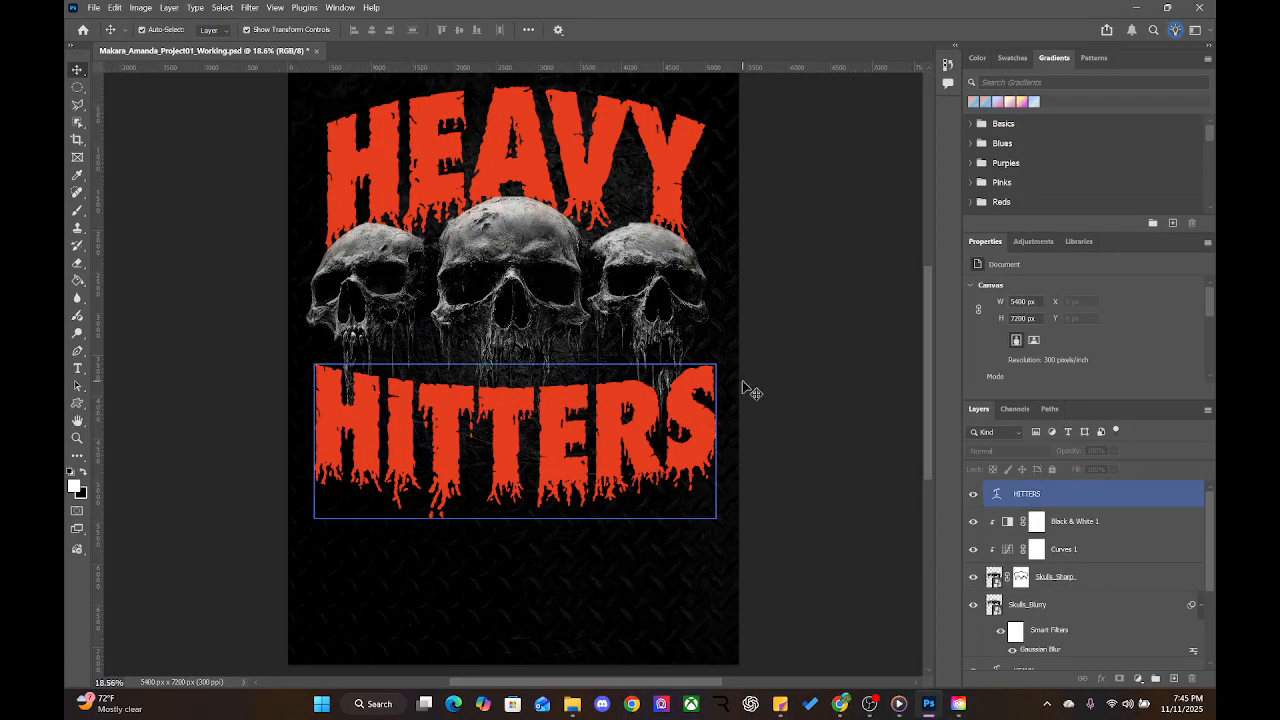
Save the poster PSD with Ctrl+S
key(ctrl+s)
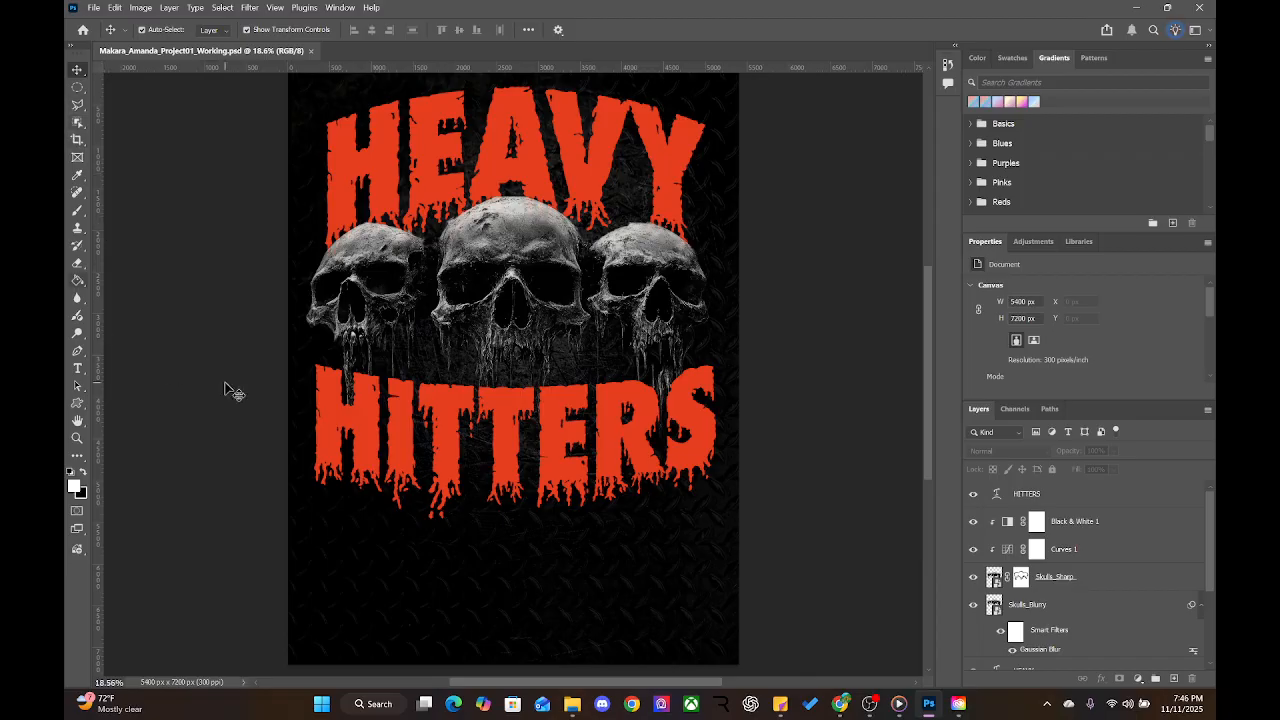
click(454, 419)
click(292, 300)
click(77, 368)
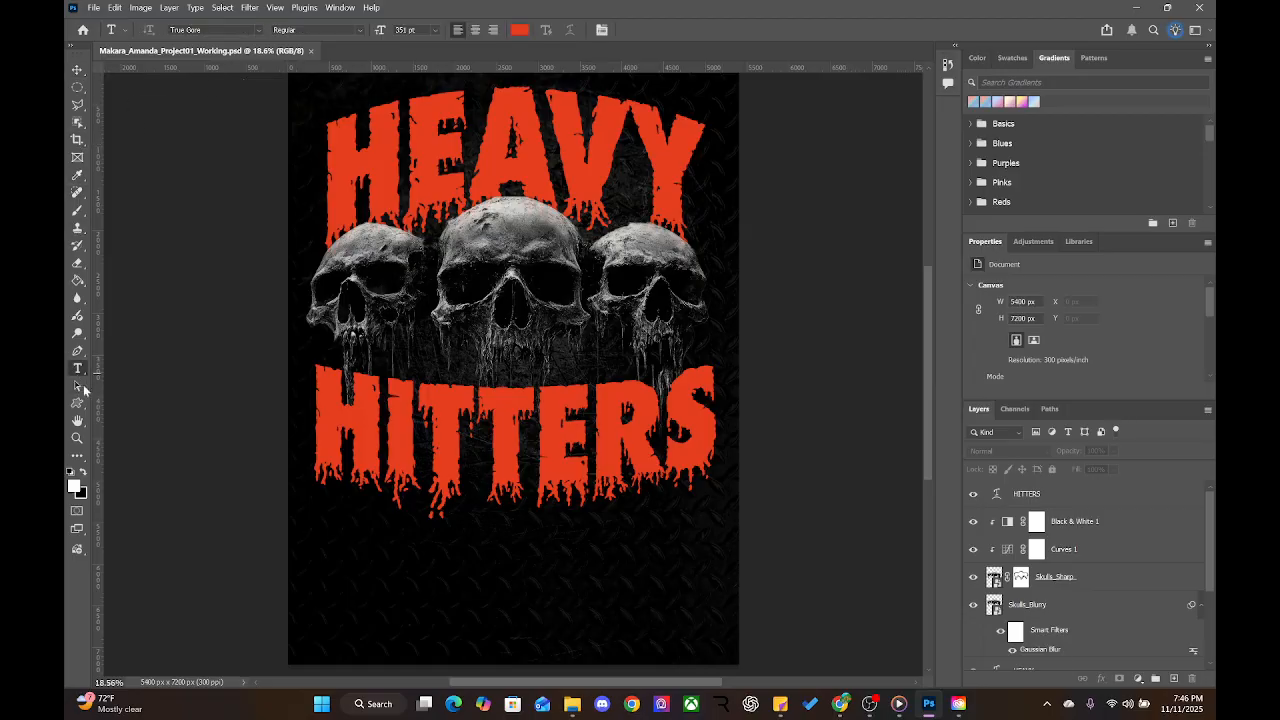
Create a new Lorem Ipsum placeholder text layer below HITTERS
click(435, 585)
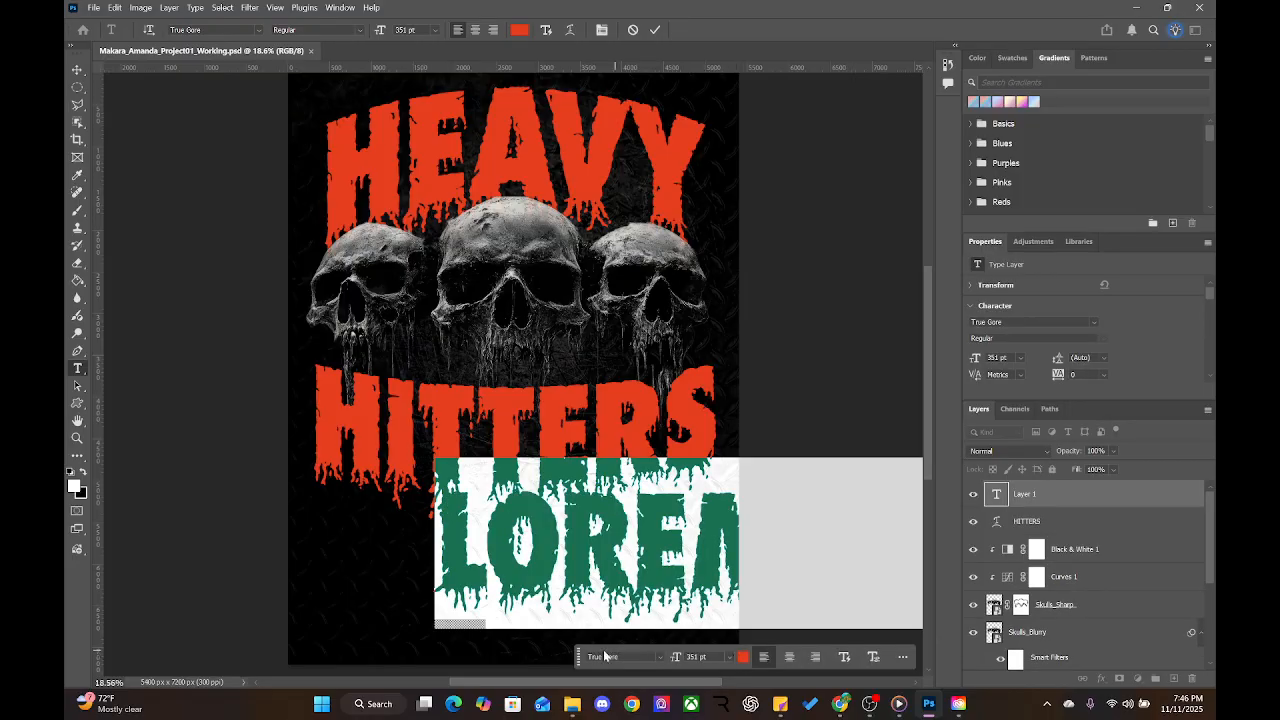
click(662, 657)
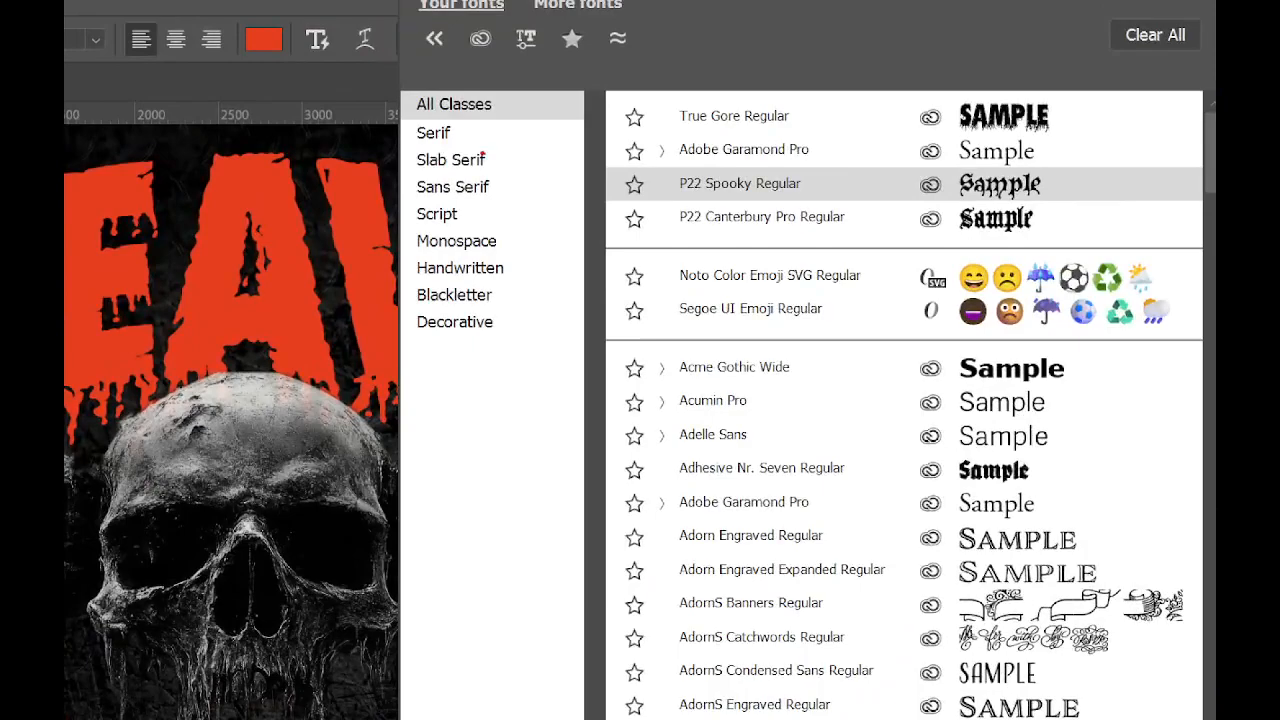
mouse_move(498, 130)
mouse_down()
mouse_move(491, 100)
mouse_move(435, 141)
mouse_move(410, 380)
mouse_move(510, 205)
mouse_move(527, 68)
mouse_up()
key(Escape)
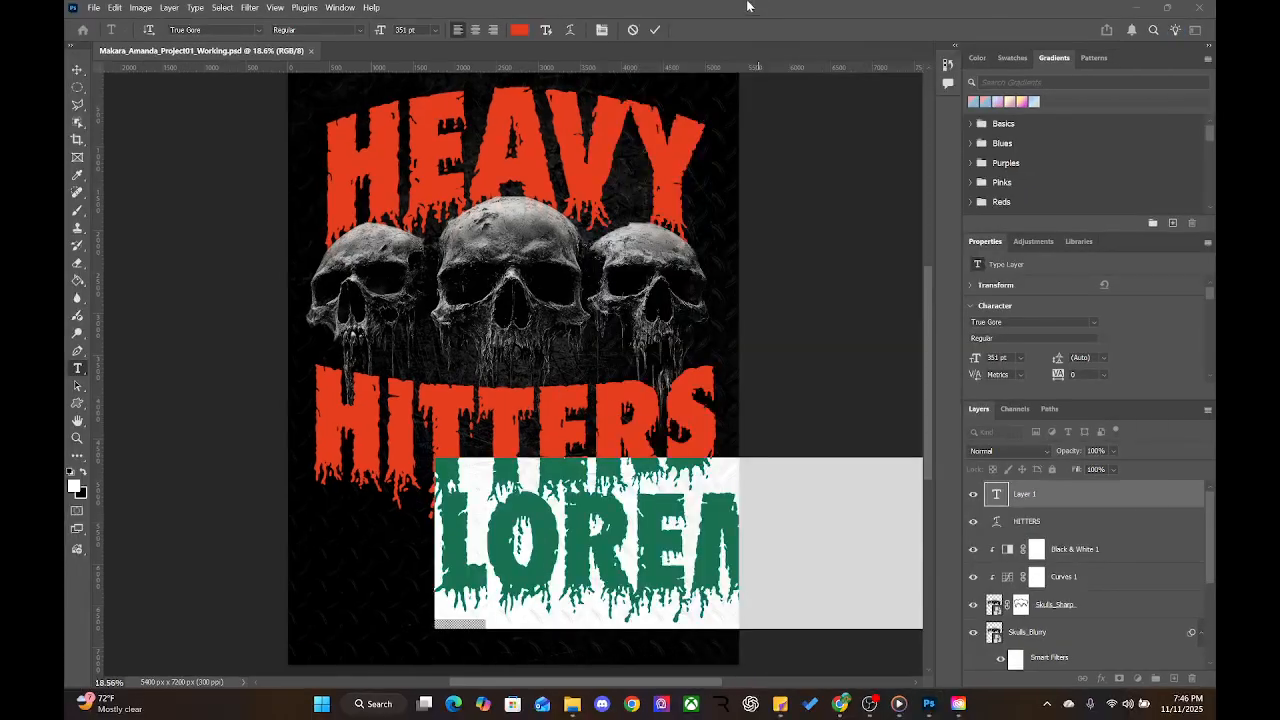
Set the placeholder text to Bradley DJR, after trying P22 Canterbury Pro
click(602, 530)
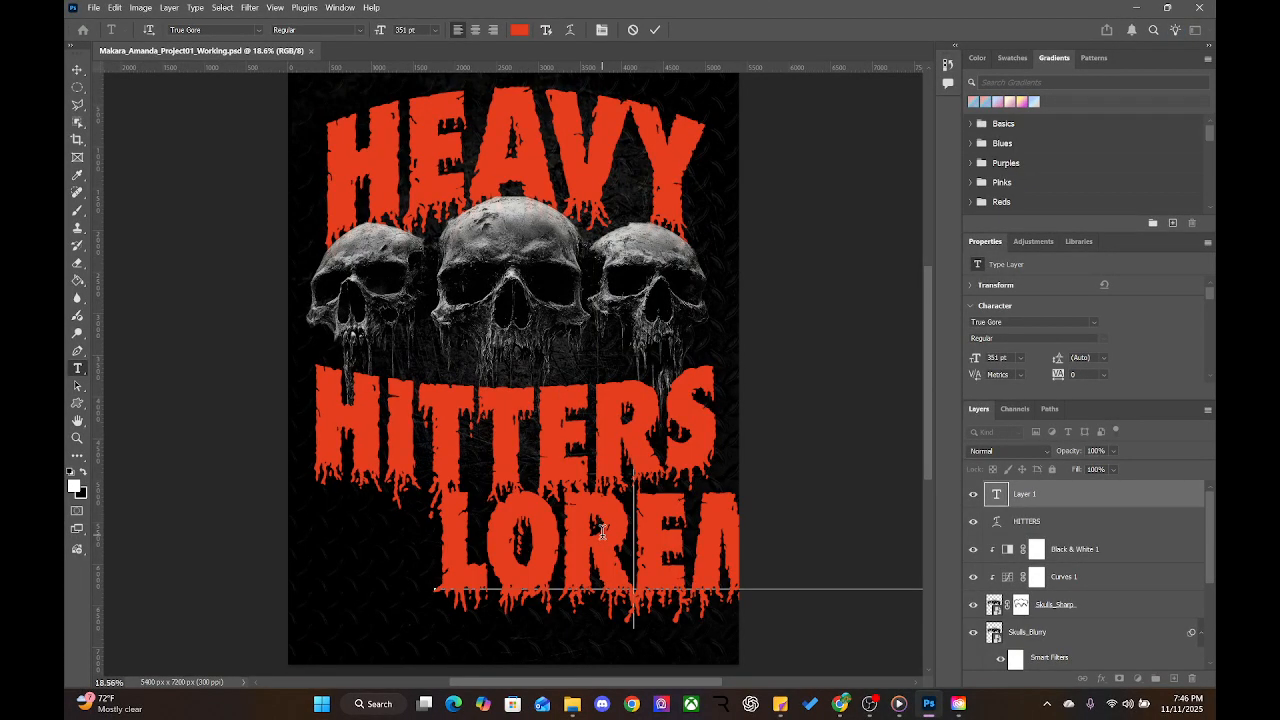
double_click(602, 530)
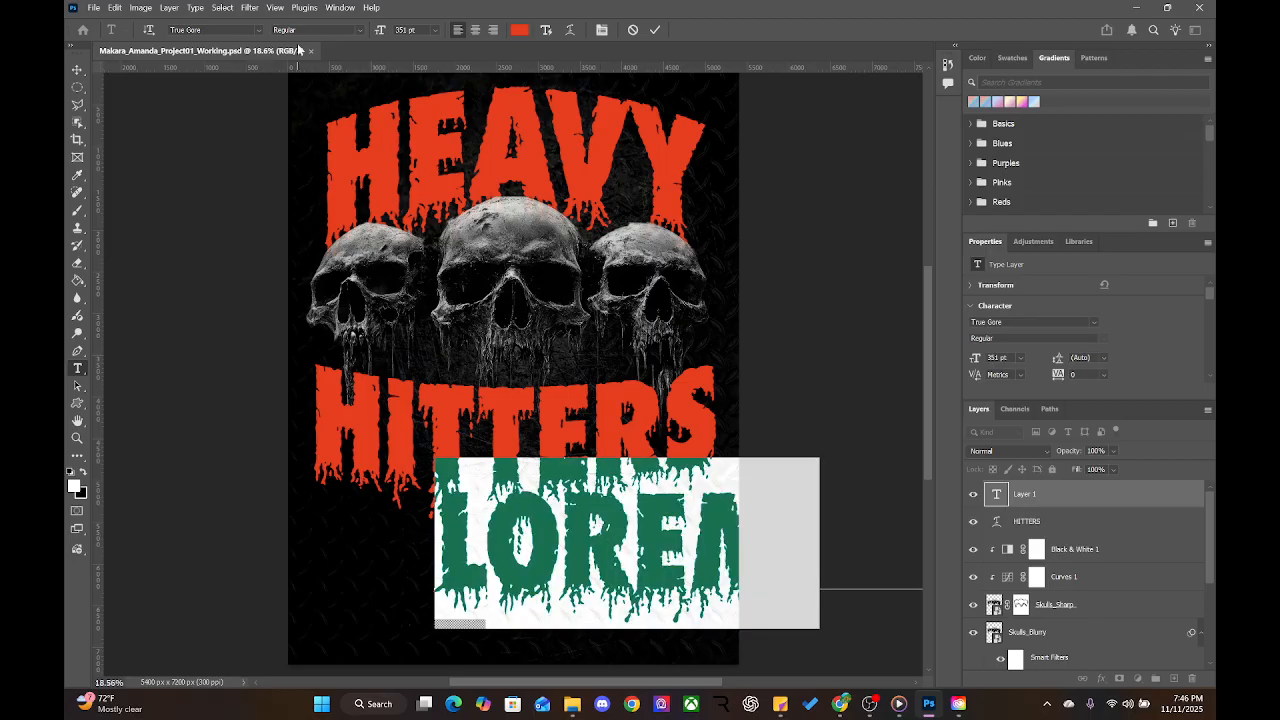
click(258, 31)
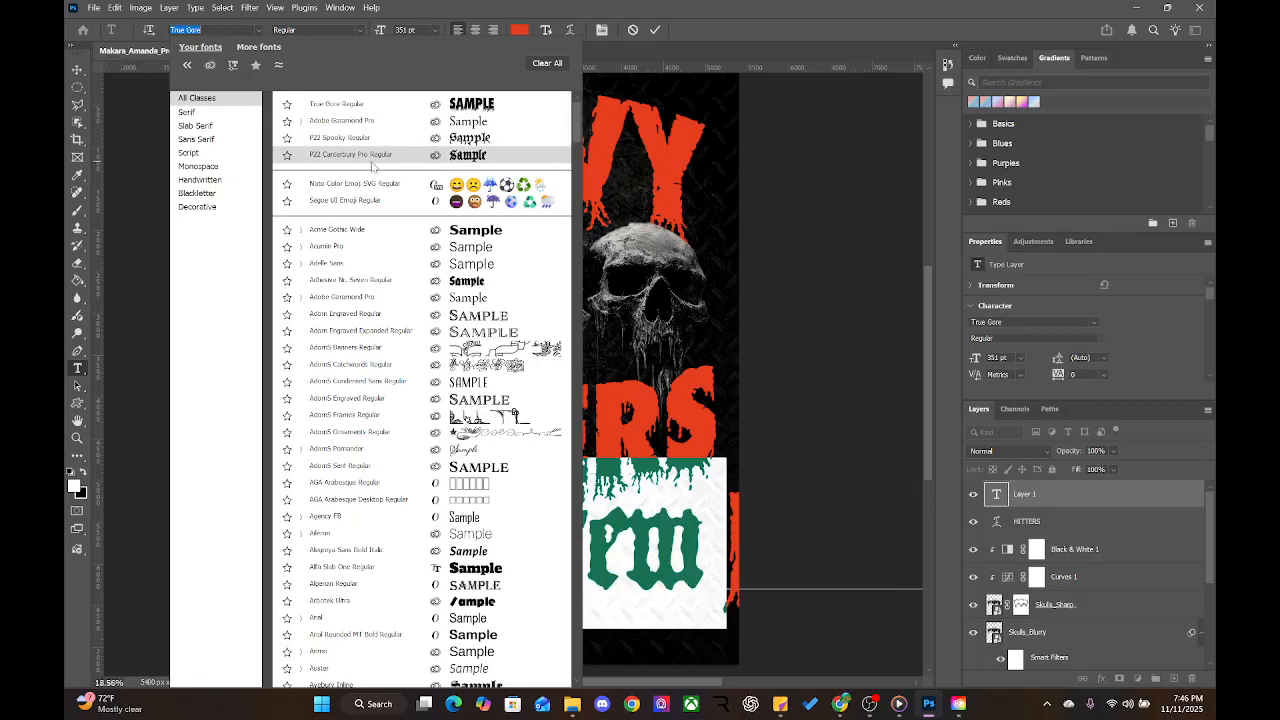
click(372, 156)
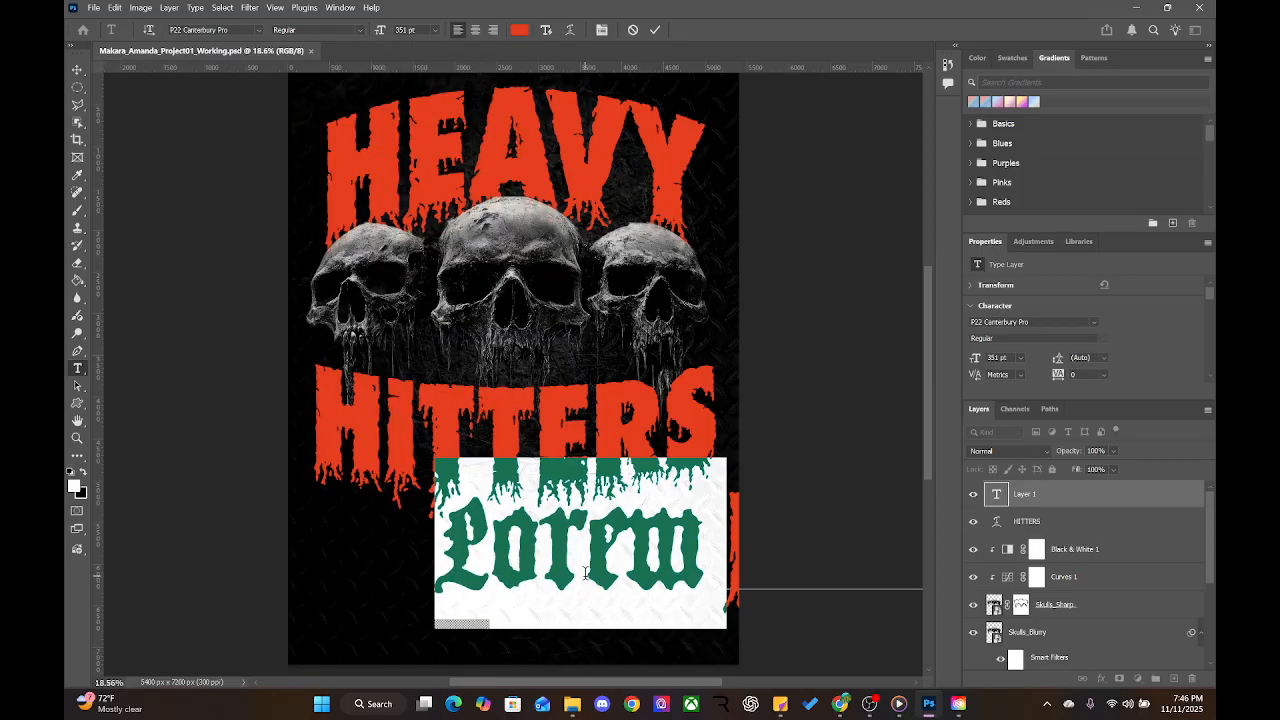
click(258, 31)
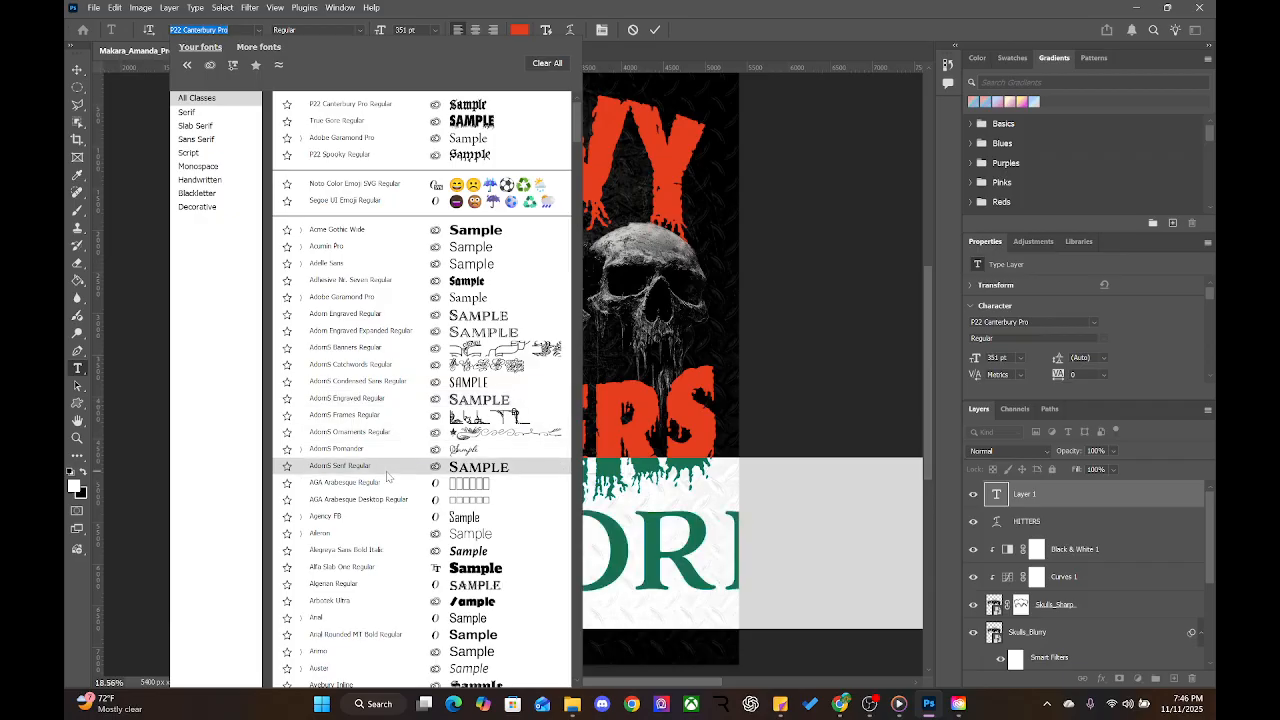
scroll(388, 477, down, 6)
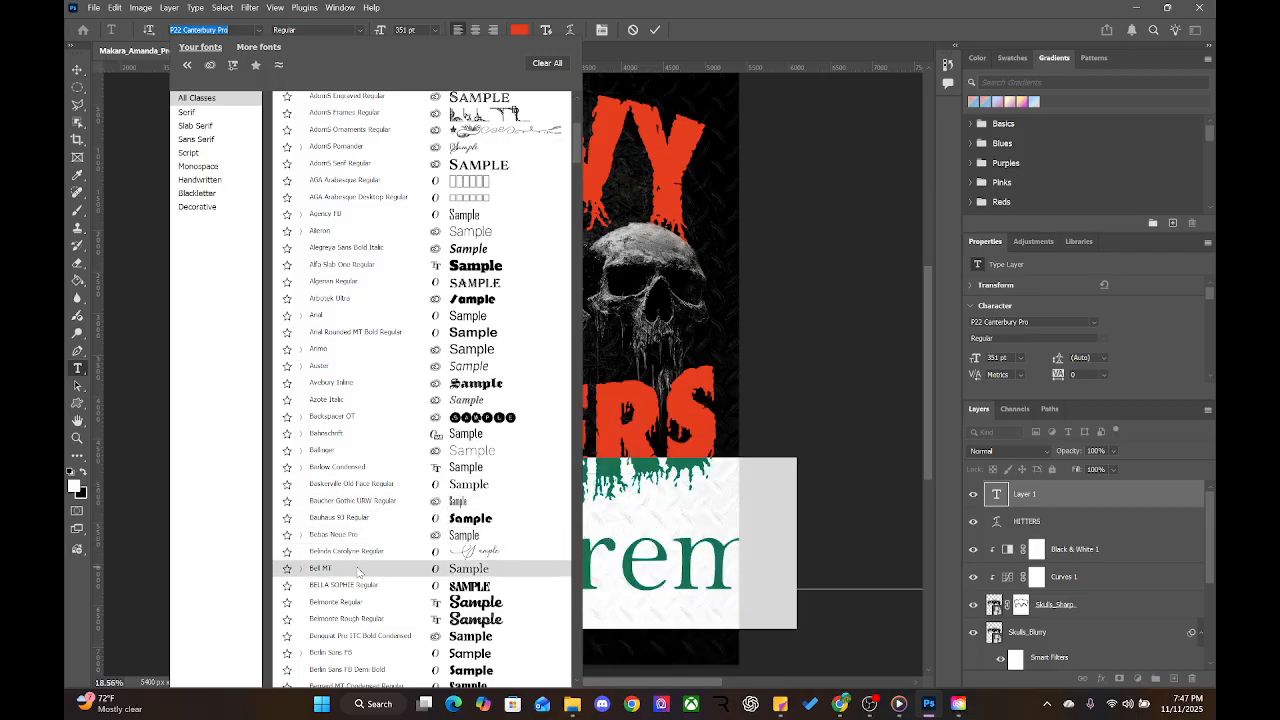
scroll(360, 555, down, 2)
scroll(360, 560, down, 4)
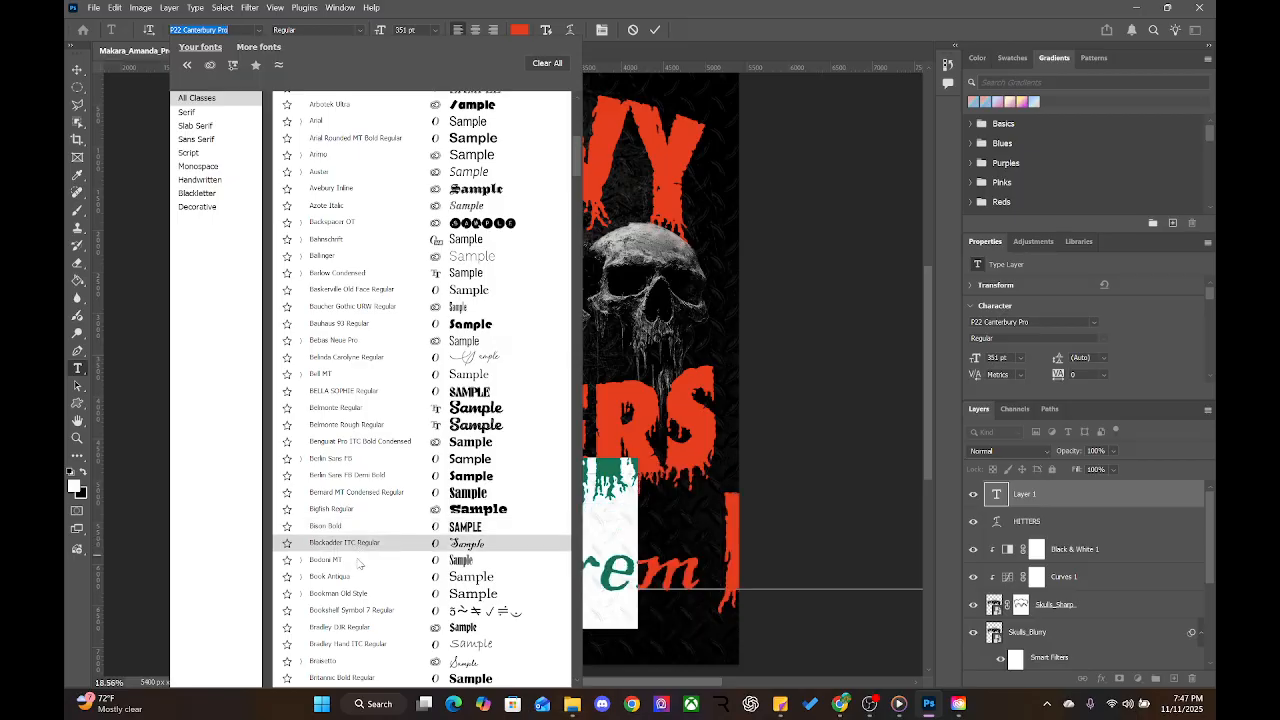
click(340, 627)
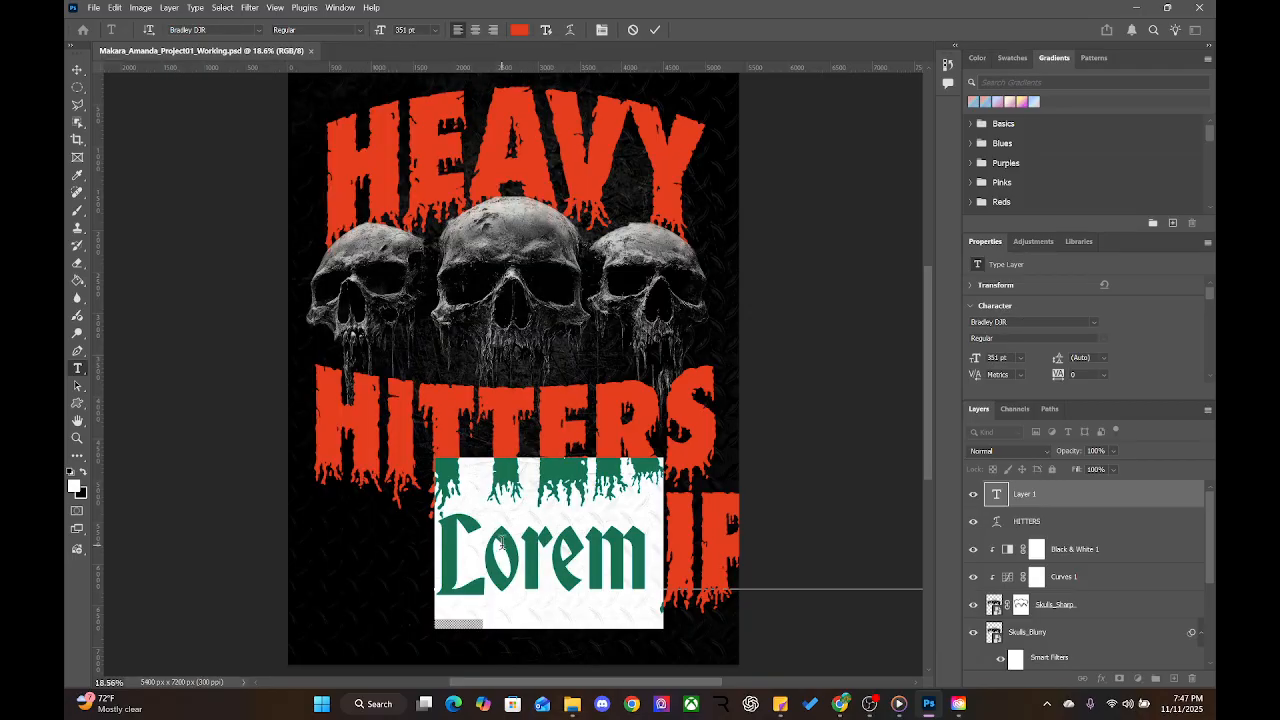
click(77, 70)
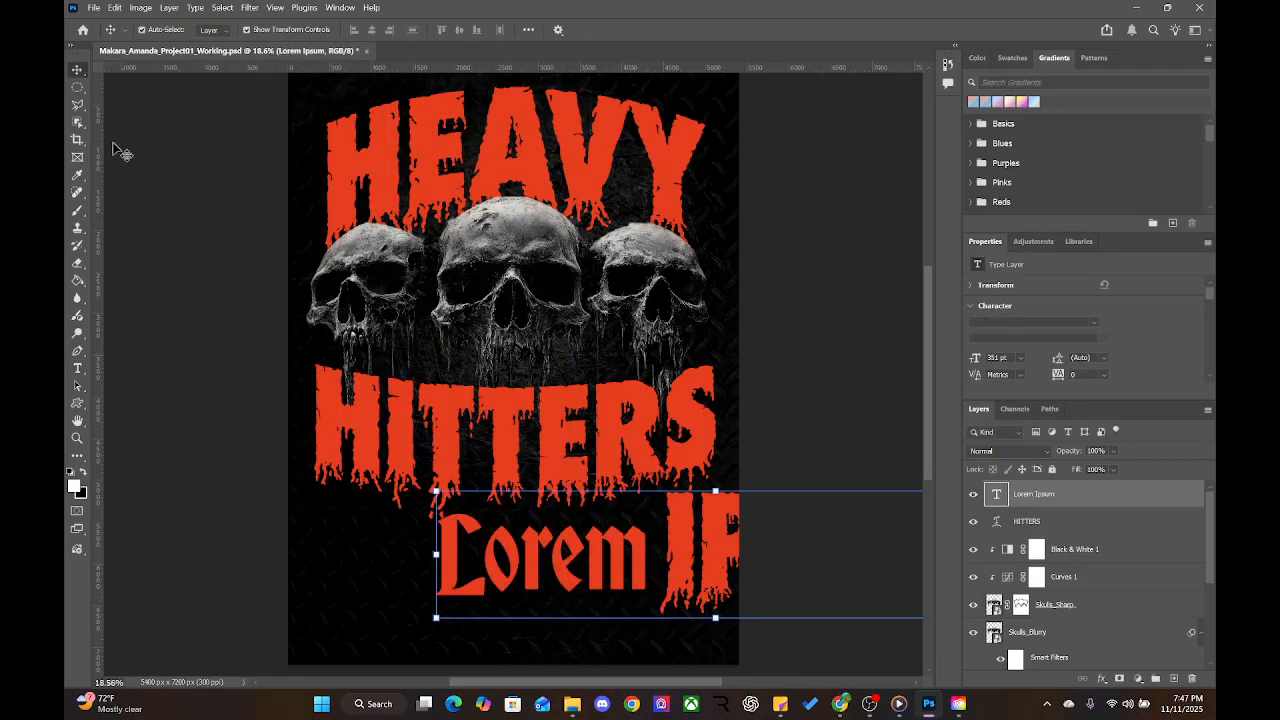
Delete IPSUM so the placeholder reads just 'Lorem', and centre it beneath HITTERS
drag(596, 568, 395, 573)
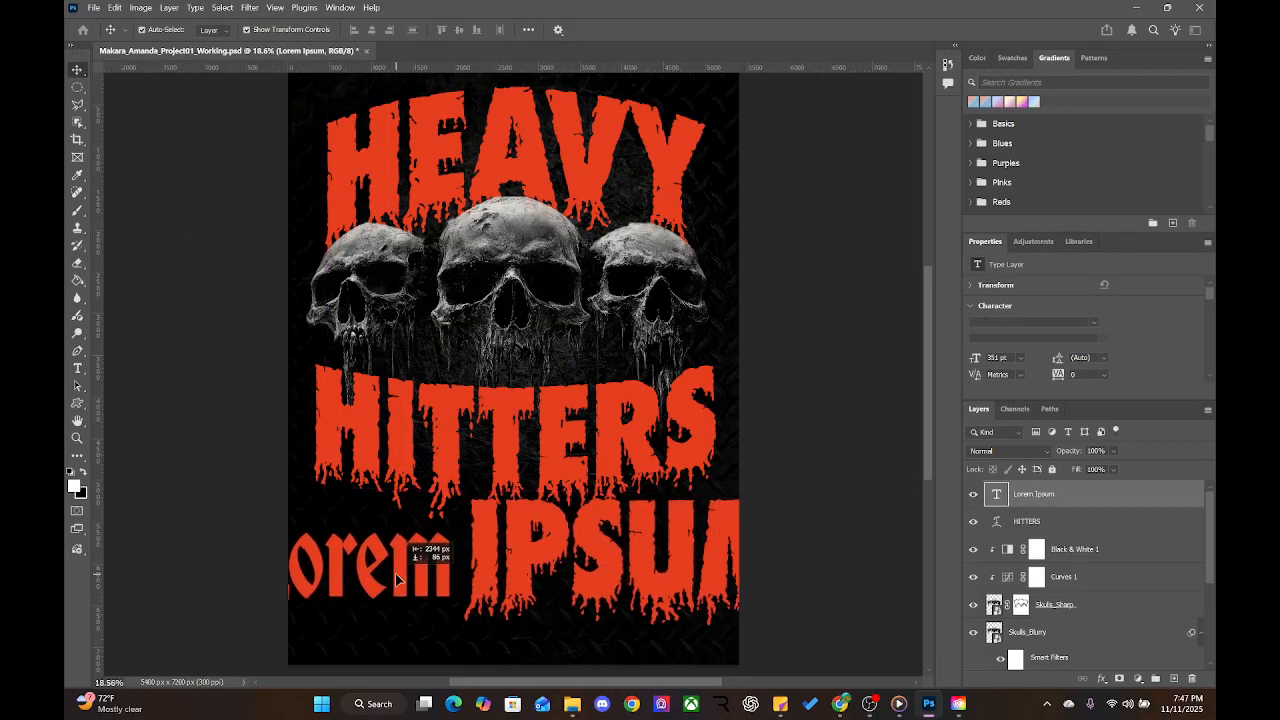
double_click(512, 573)
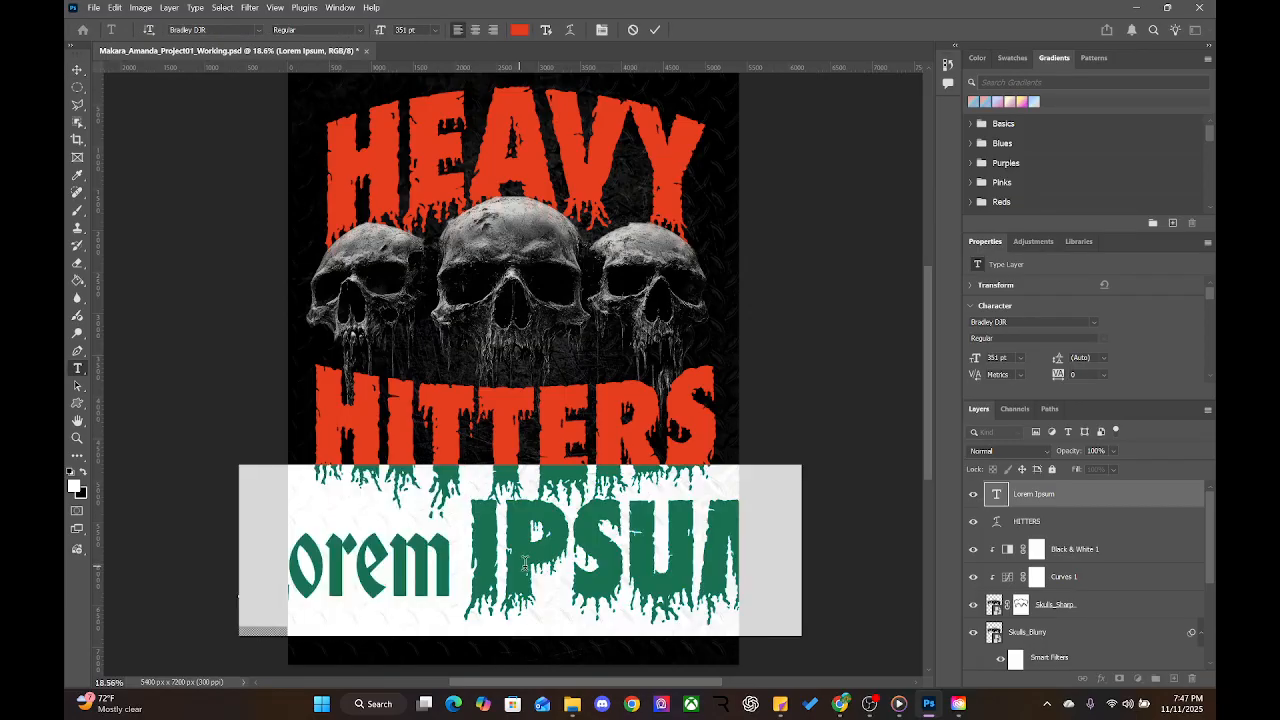
click(697, 562)
drag(466, 560, 806, 560)
key(BackSpace)
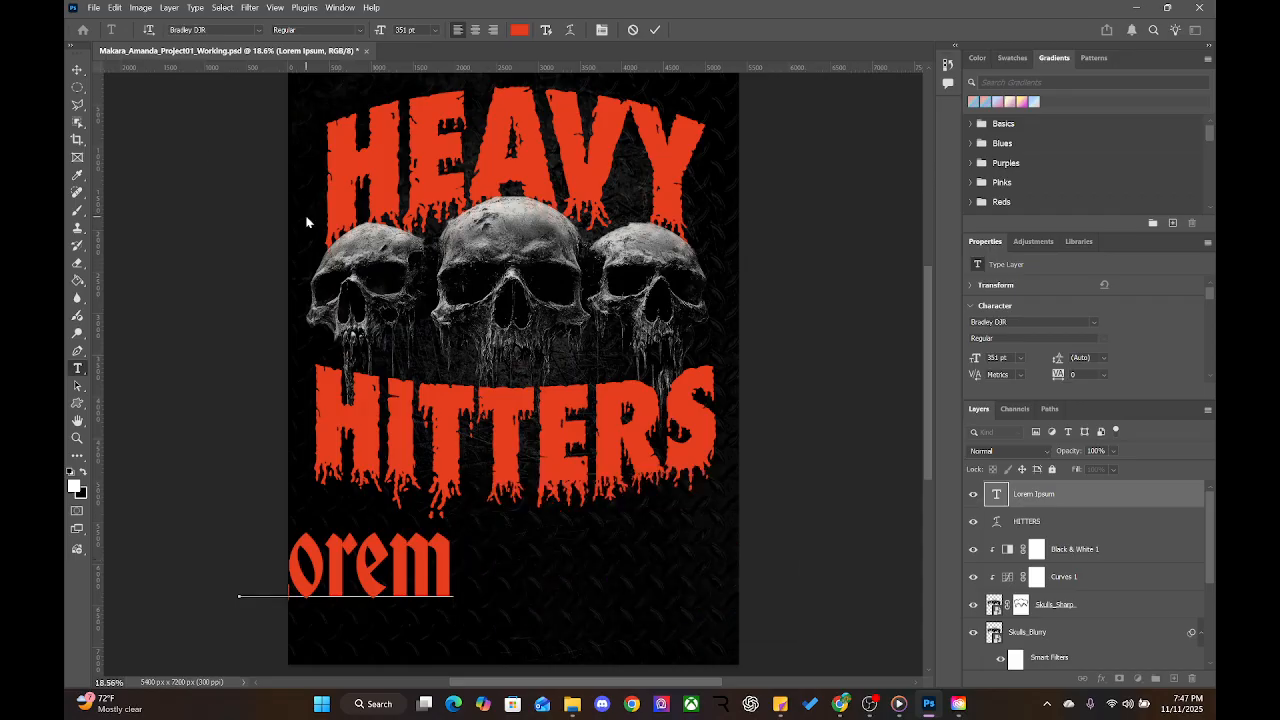
click(77, 70)
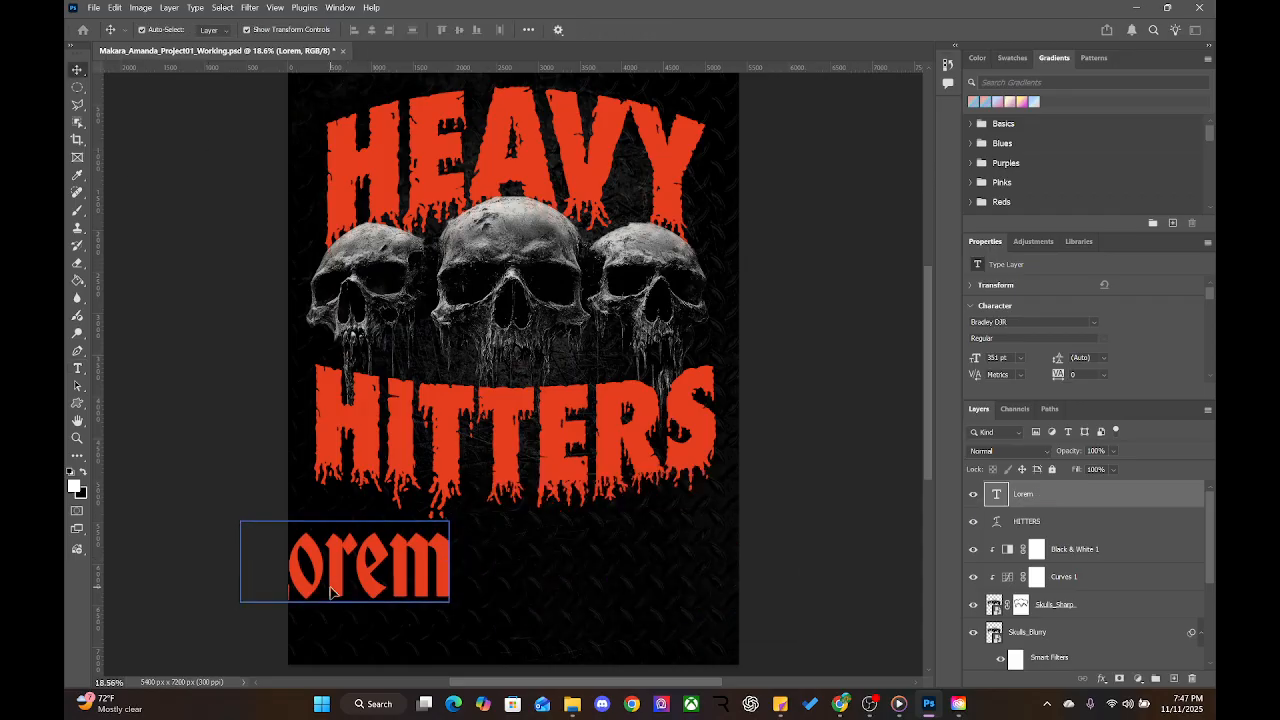
drag(327, 590, 455, 598)
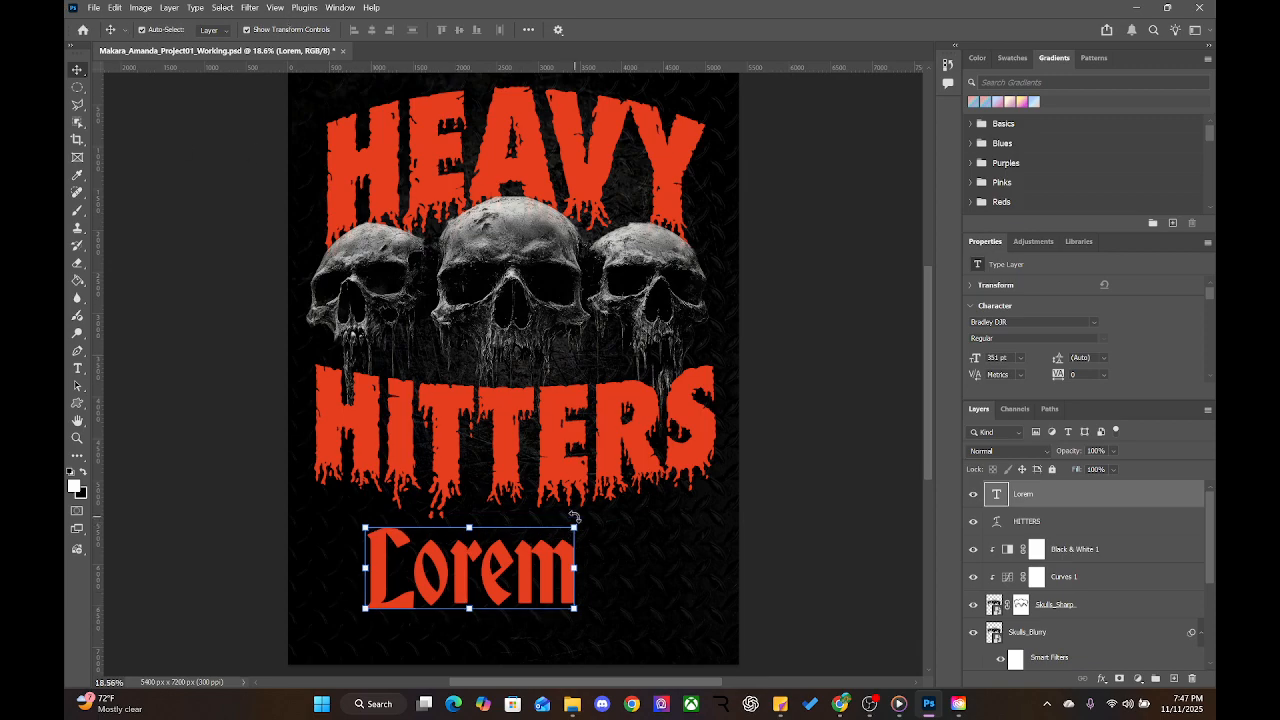
double_click(505, 566)
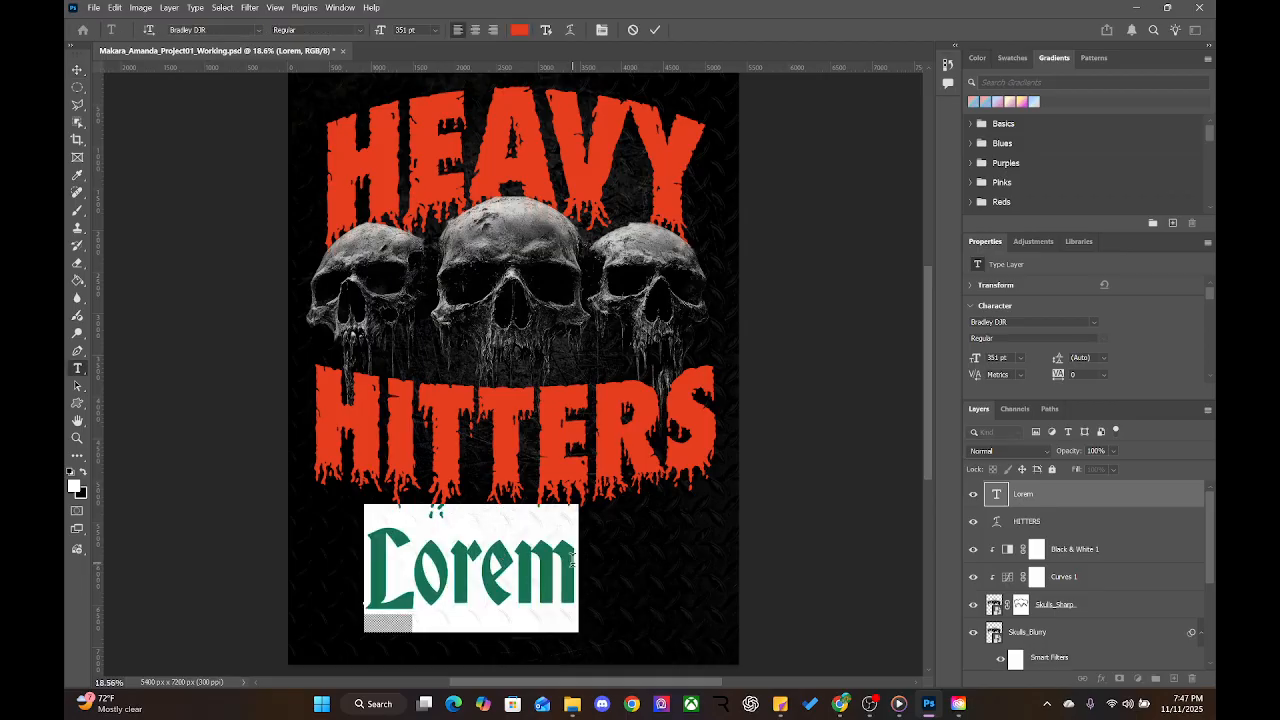
Replace Lorem with 'METAL FESTIVAL' and shrink it to about 229 pt
text(ME)
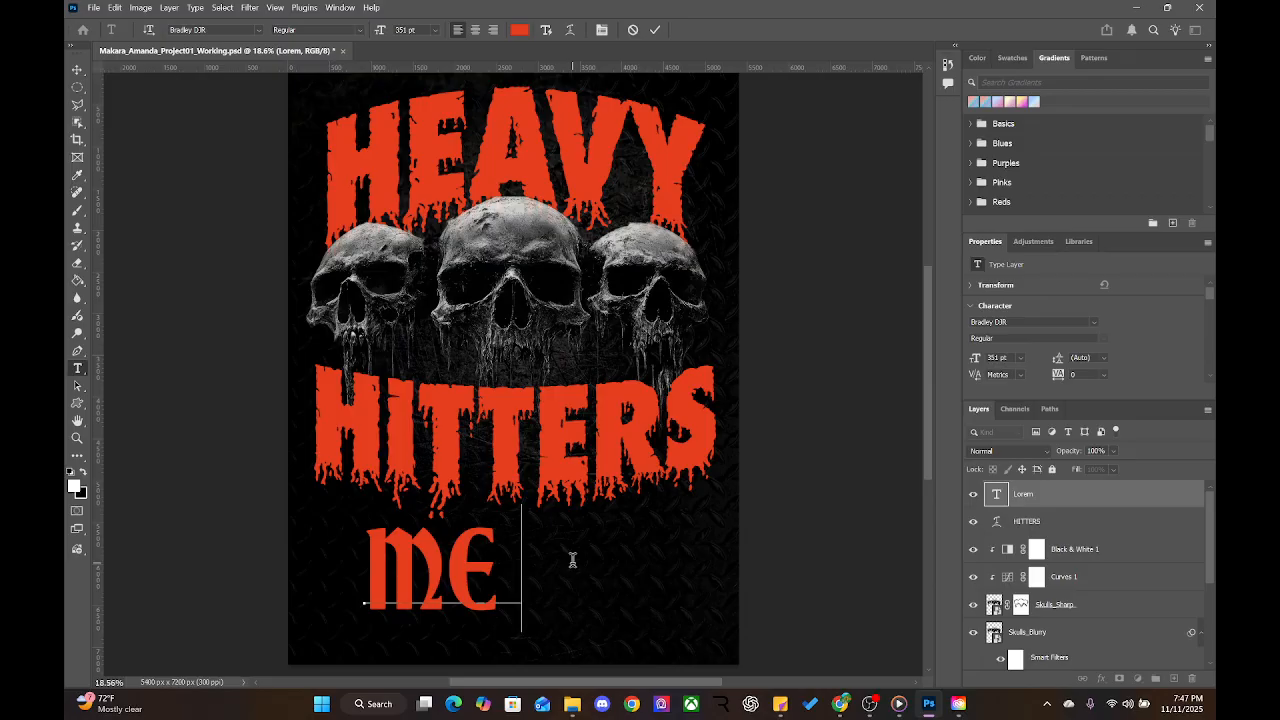
text(te)
key(BackSpace)
key(BackSpace)
key(BackSpace)
key(BackSpace)
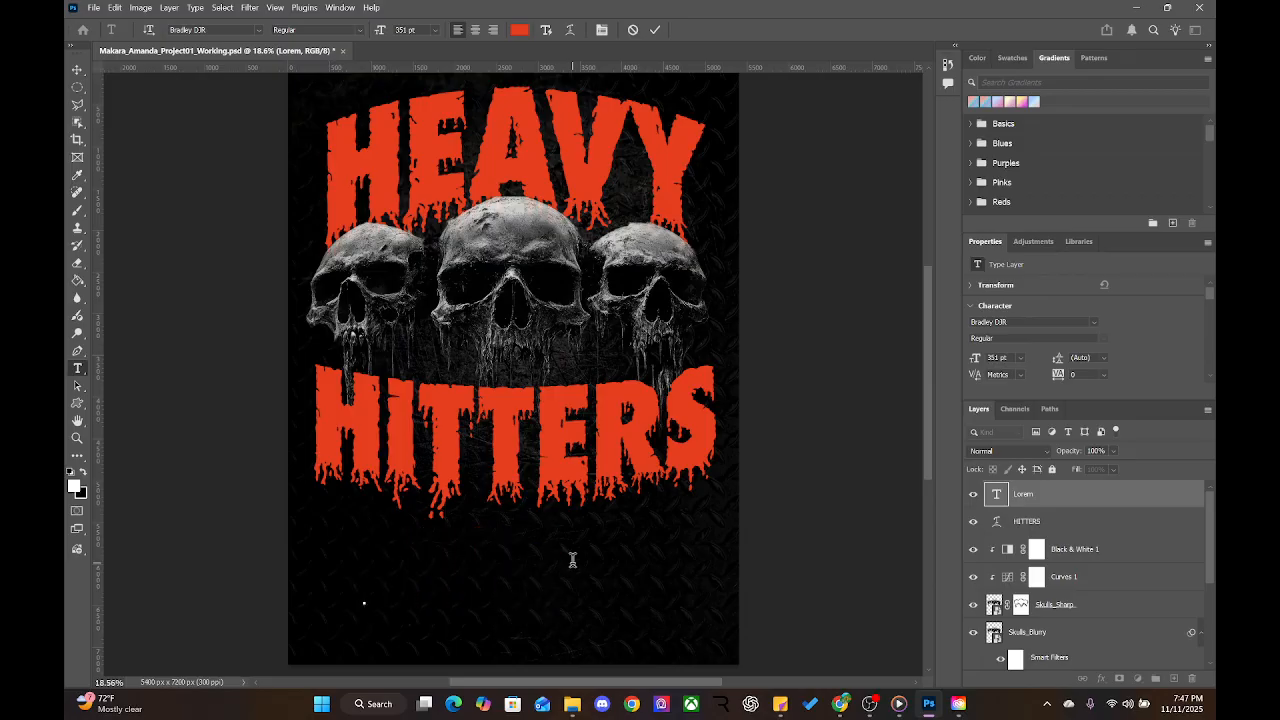
text(META)
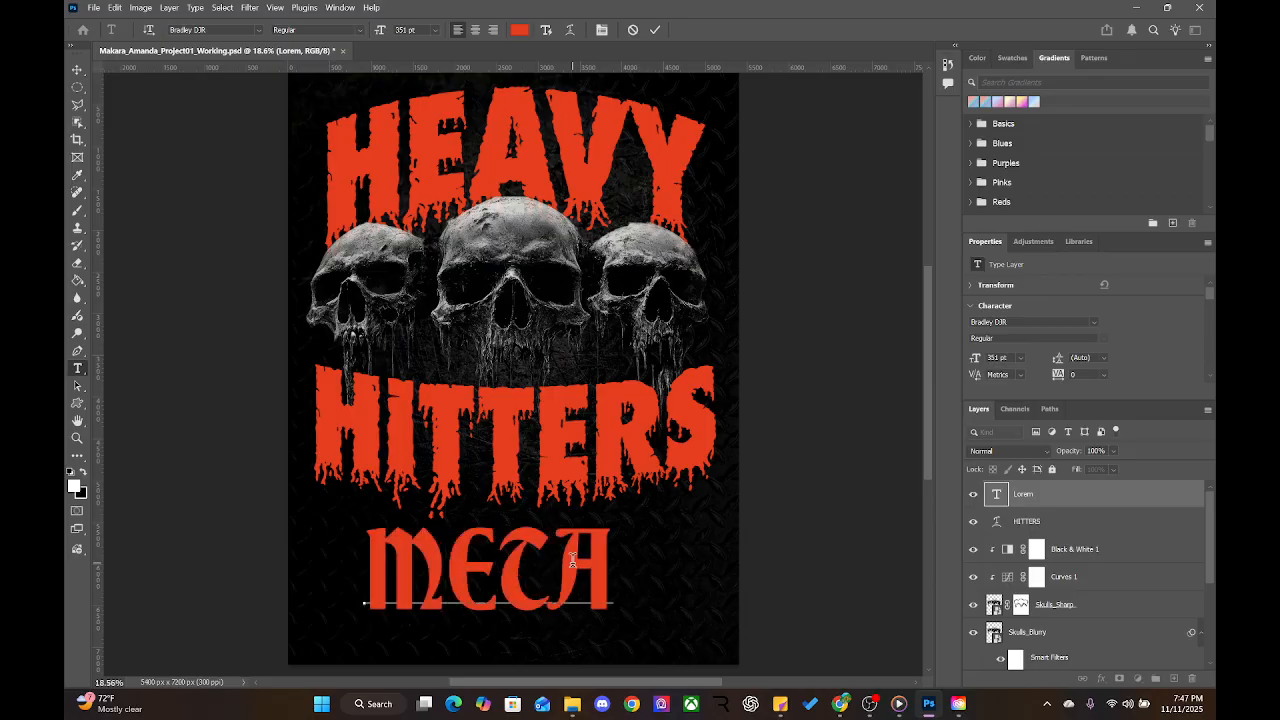
text(L FO)
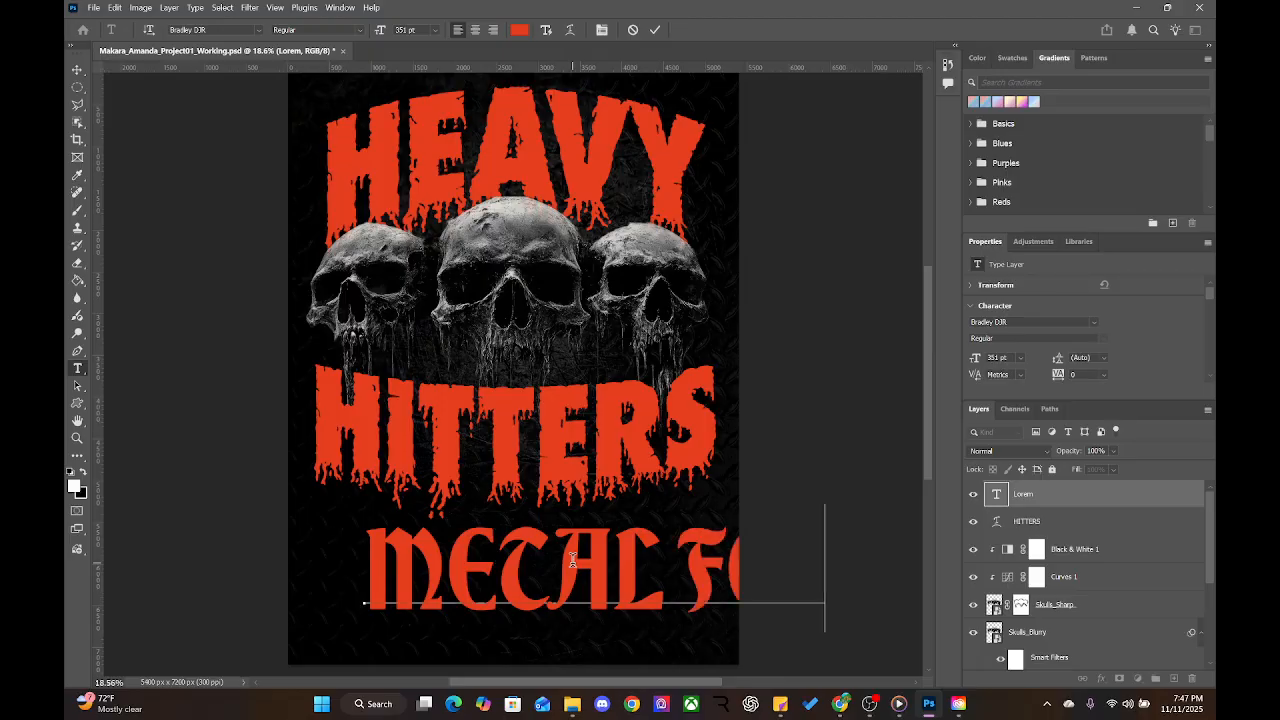
text(IV)
mouse_move(383, 30)
mouse_down()
mouse_move(351, 31)
mouse_move(378, 47)
mouse_up()
key(ctrl+a)
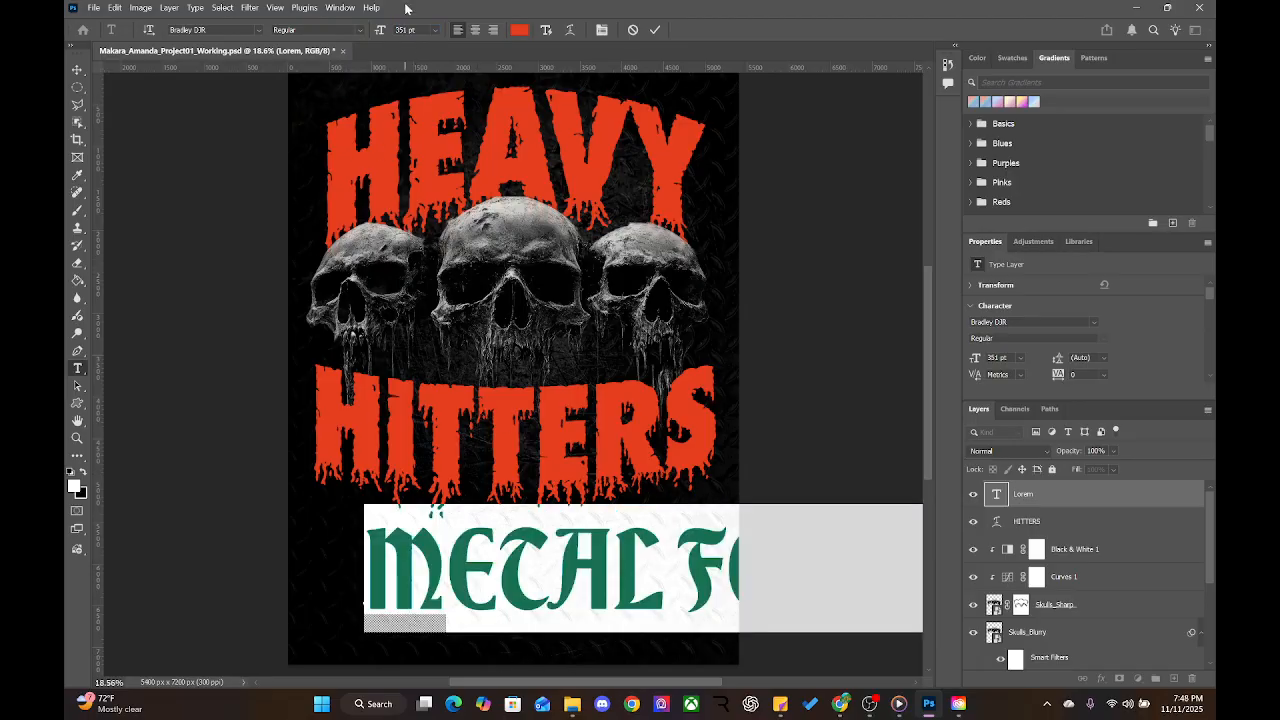
drag(381, 33, 358, 46)
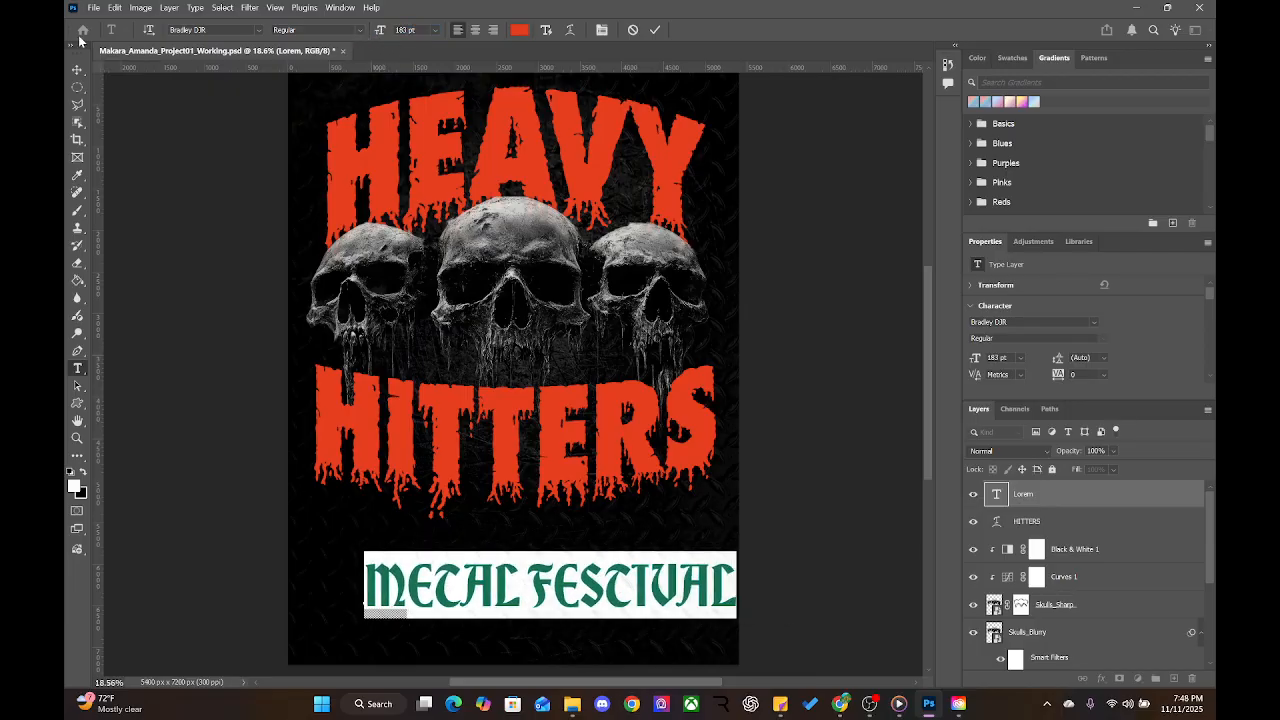
click(78, 70)
Move METAL FESTIVAL up under HITTERS and set its size to 199 pt
drag(628, 604, 558, 577)
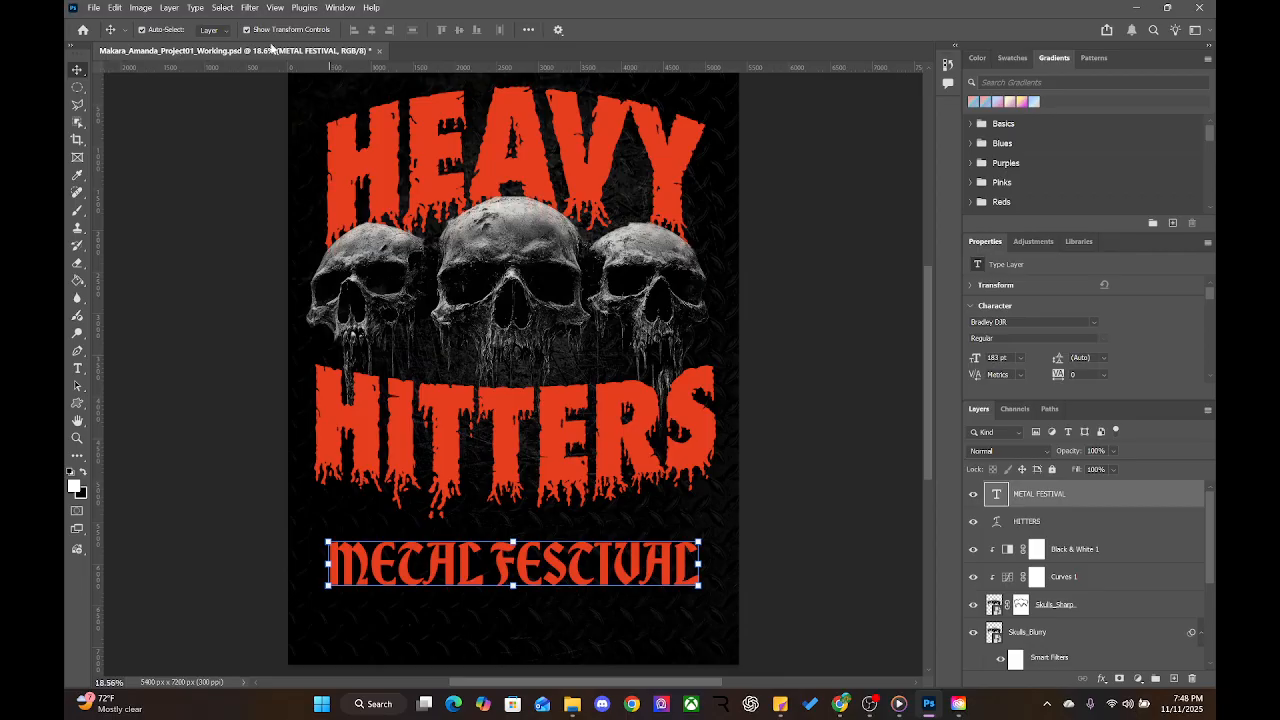
double_click(510, 566)
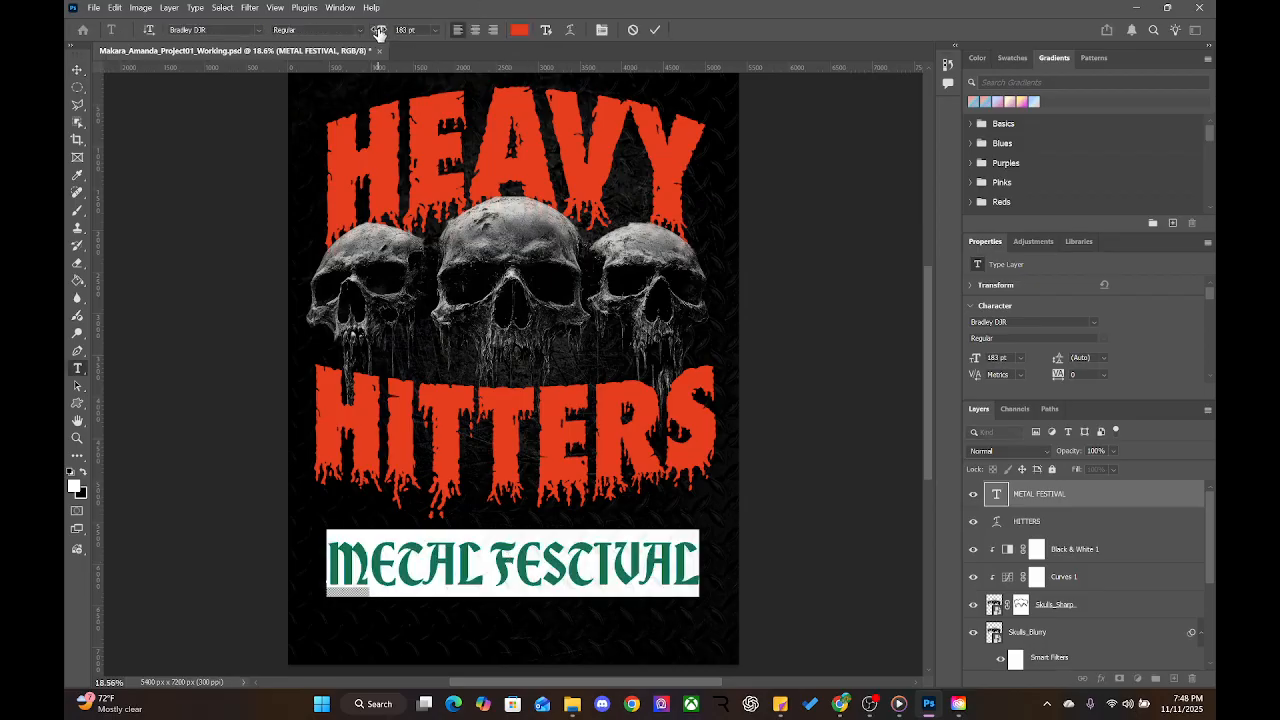
drag(378, 33, 394, 33)
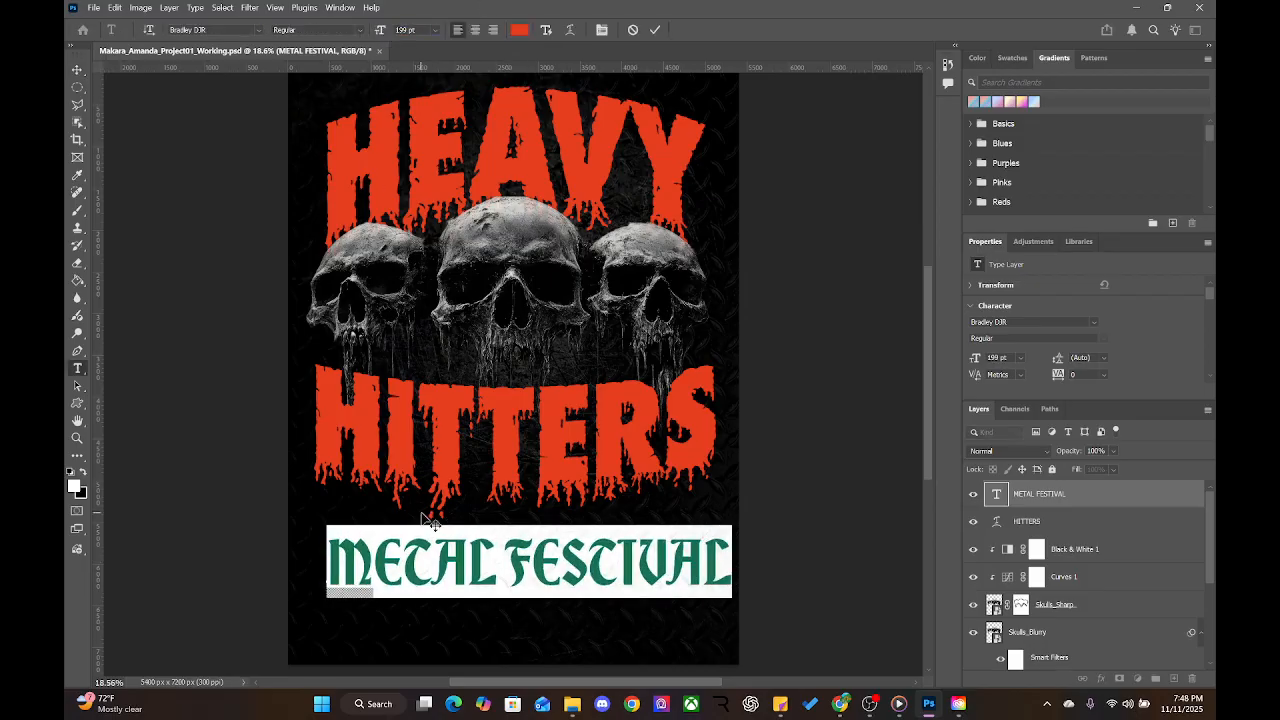
click(156, 190)
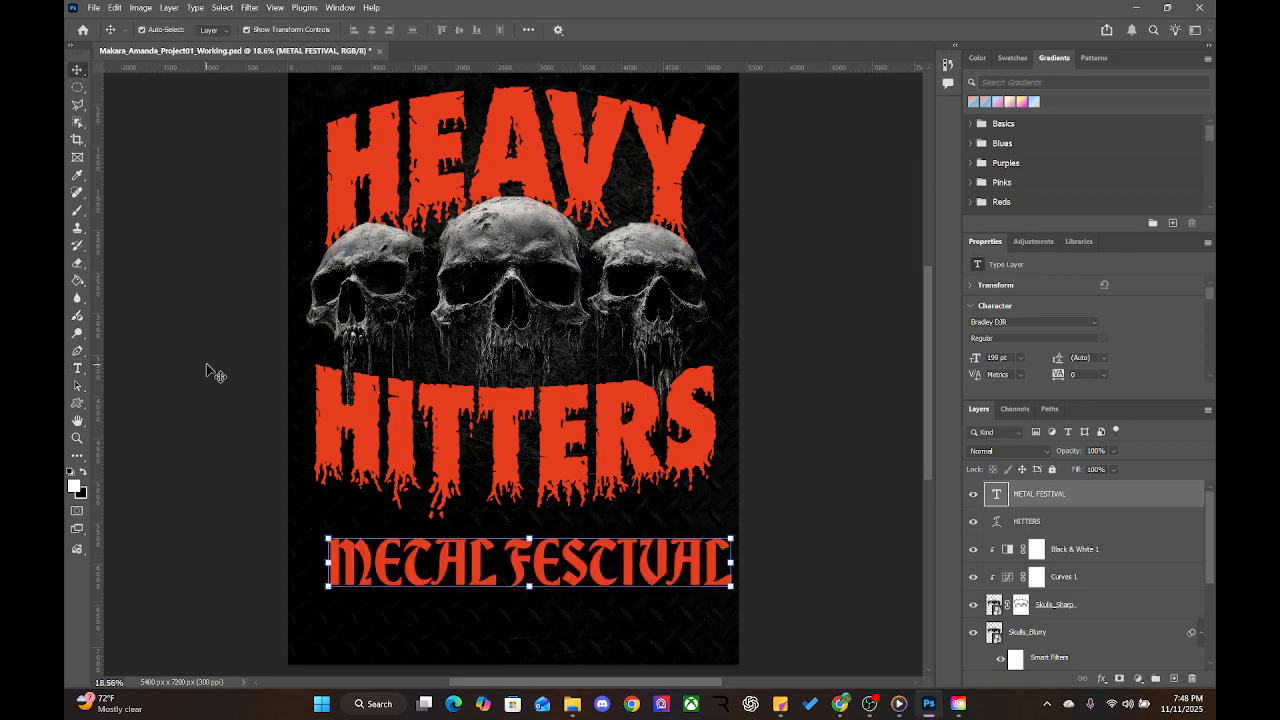
Add vertical guides at both side margins and line METAL FESTIVAL up with the left guide
drag(100, 288, 326, 285)
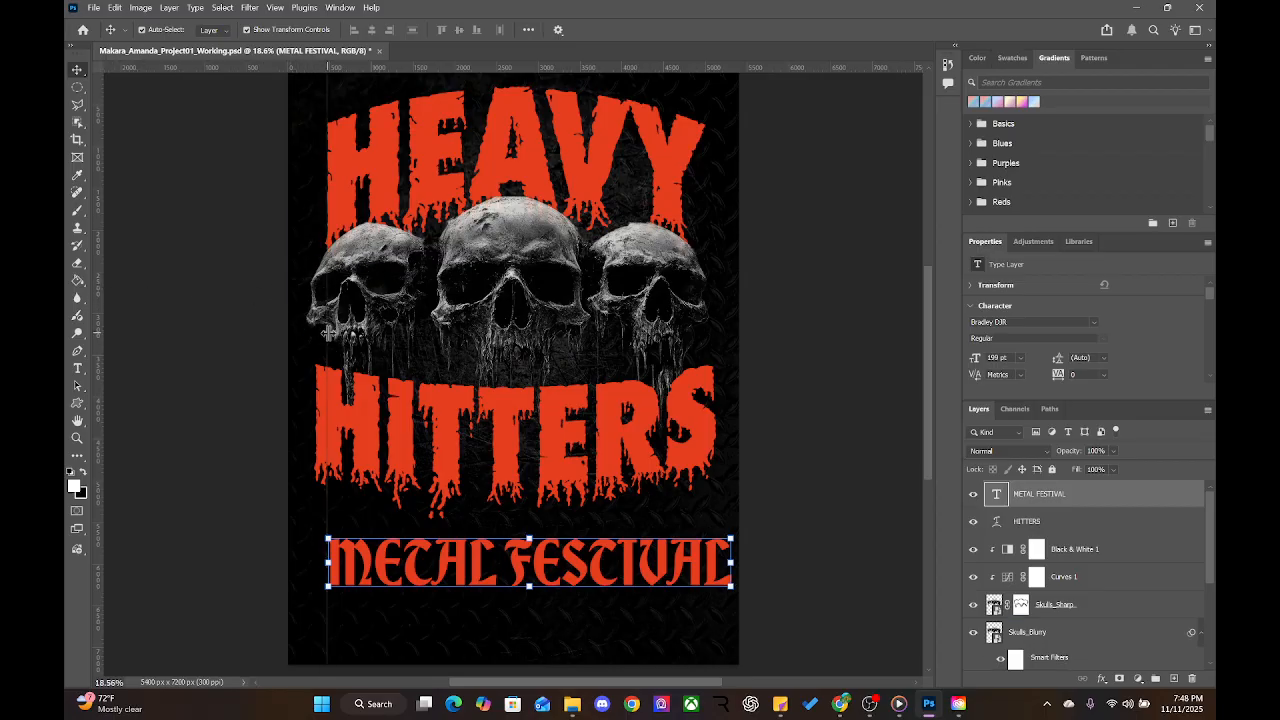
drag(328, 333, 316, 338)
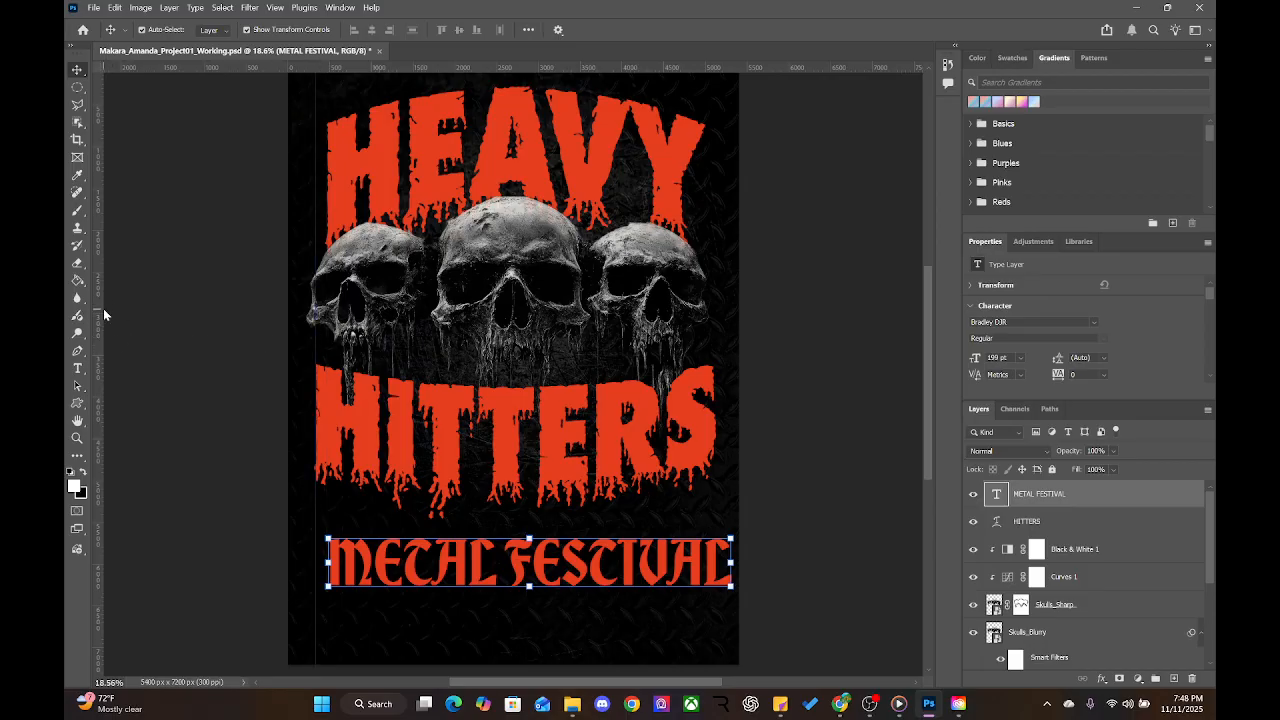
drag(103, 308, 714, 331)
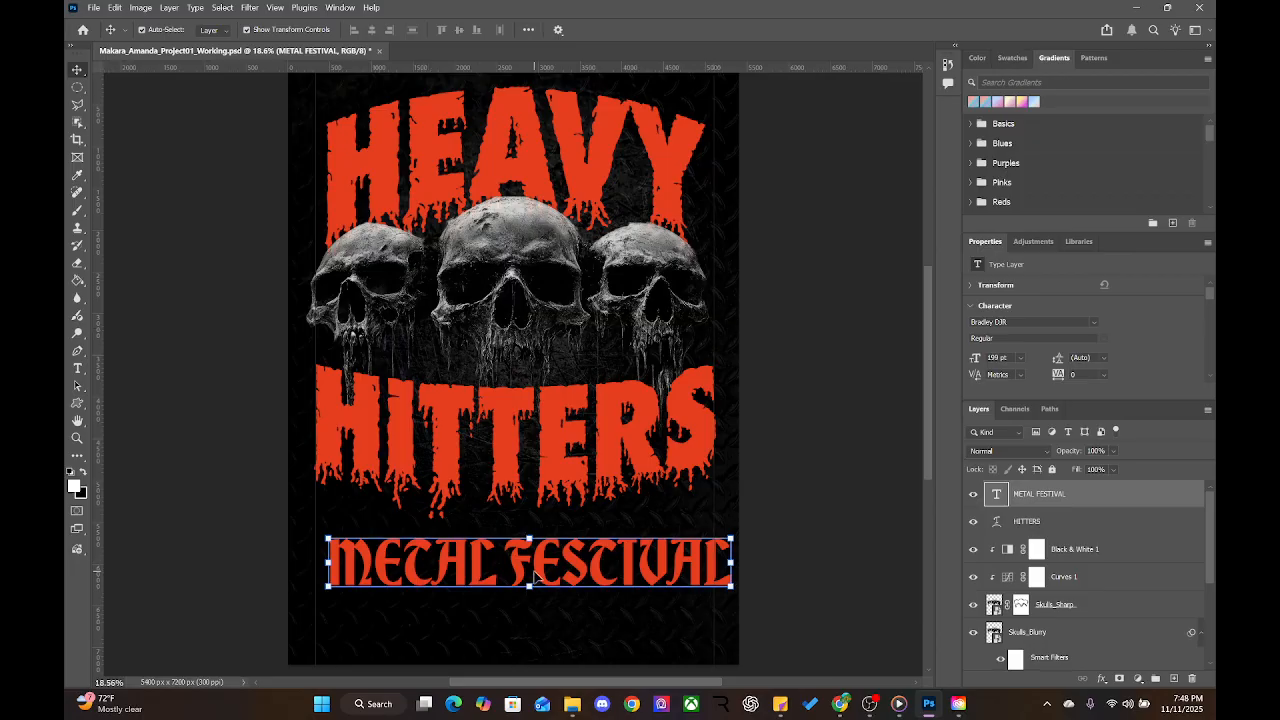
drag(539, 574, 531, 570)
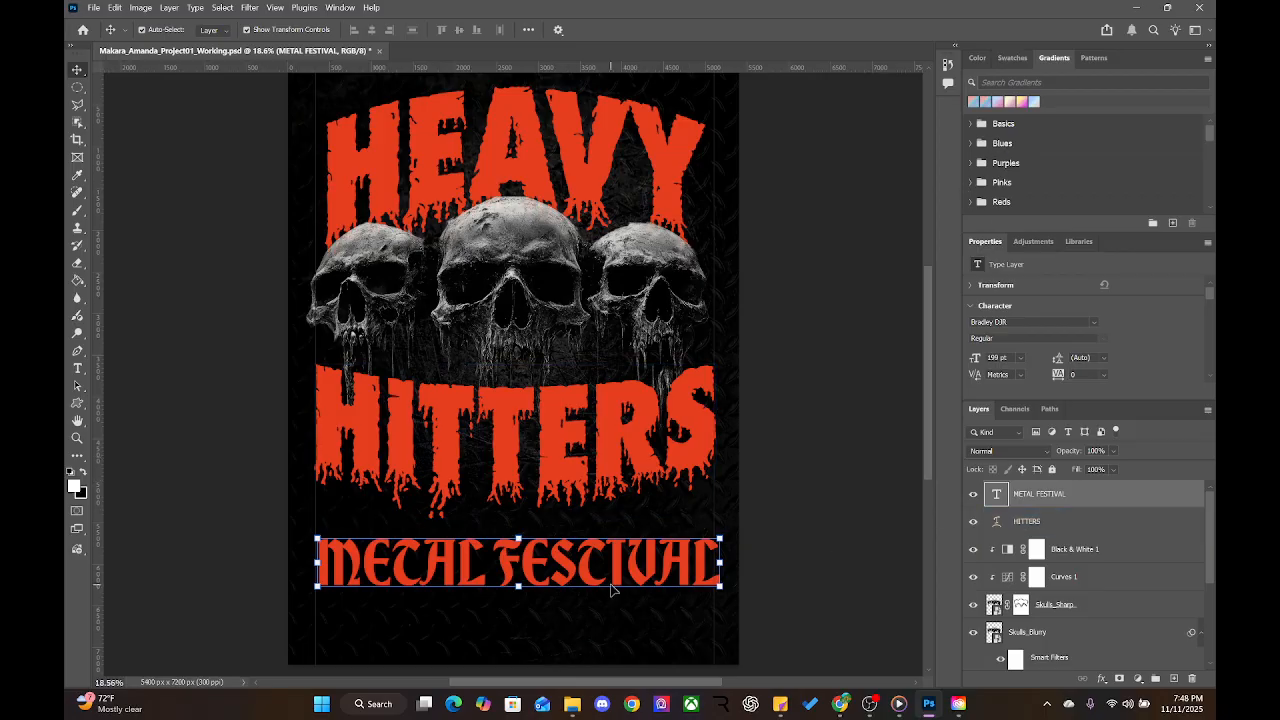
drag(530, 566, 522, 562)
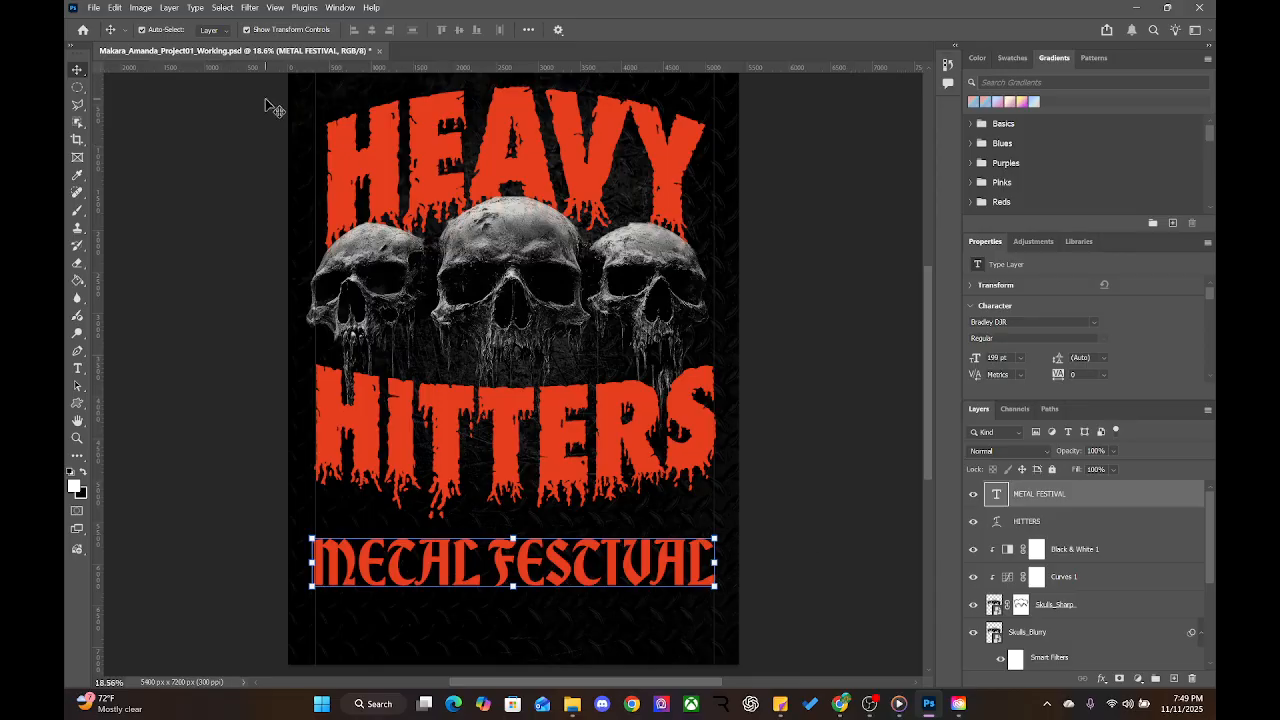
Set METAL FESTIVAL to 195 pt and shift it right to centre it between the guides
key(Return)
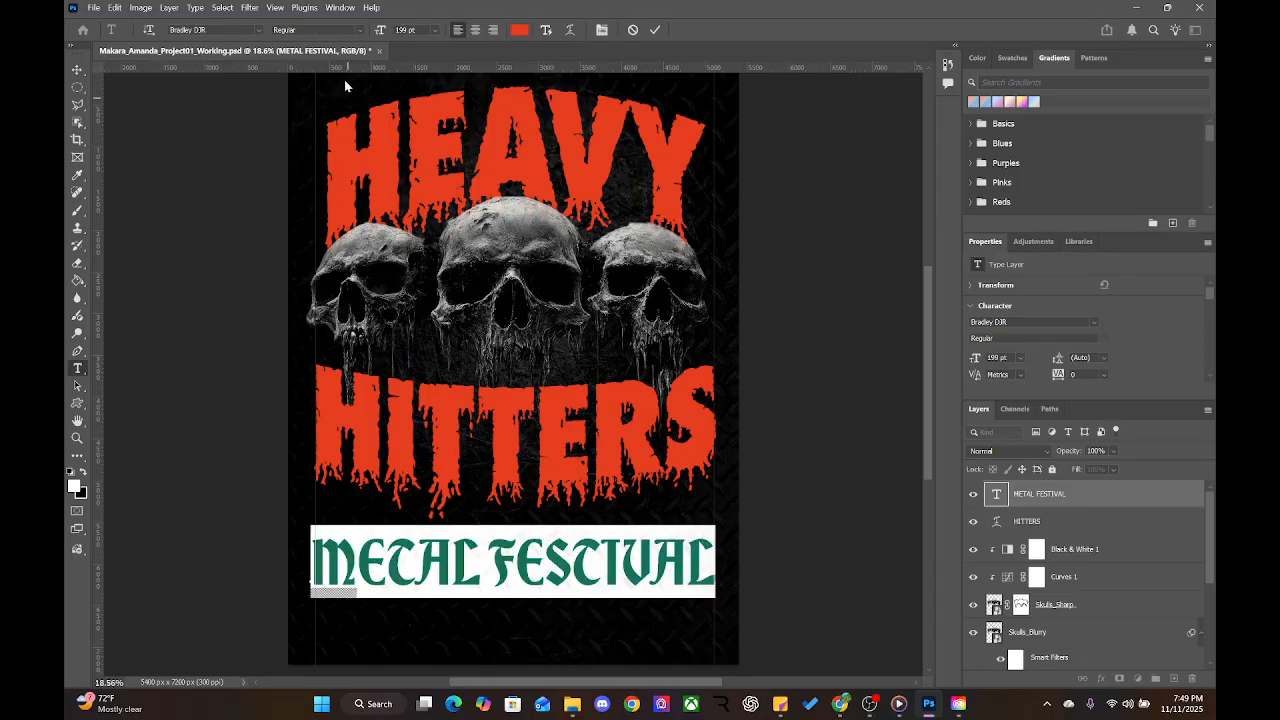
drag(379, 31, 380, 34)
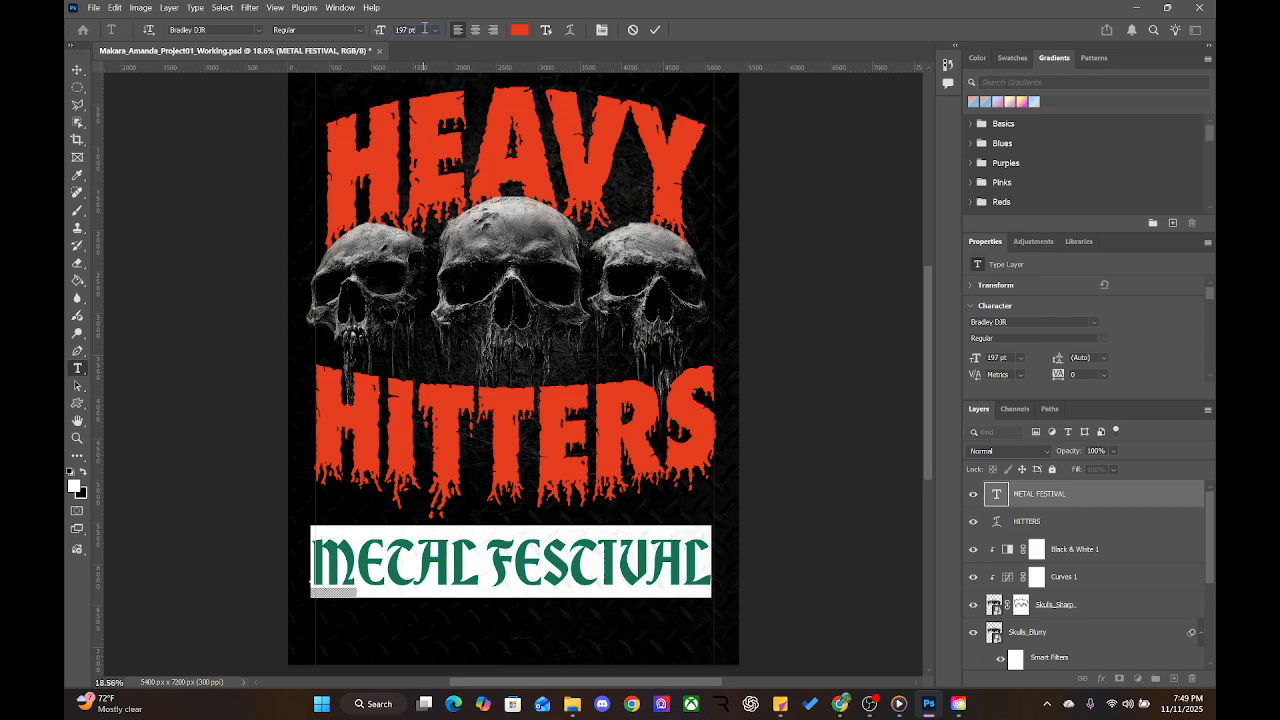
click(424, 29)
text(195)
key(Return)
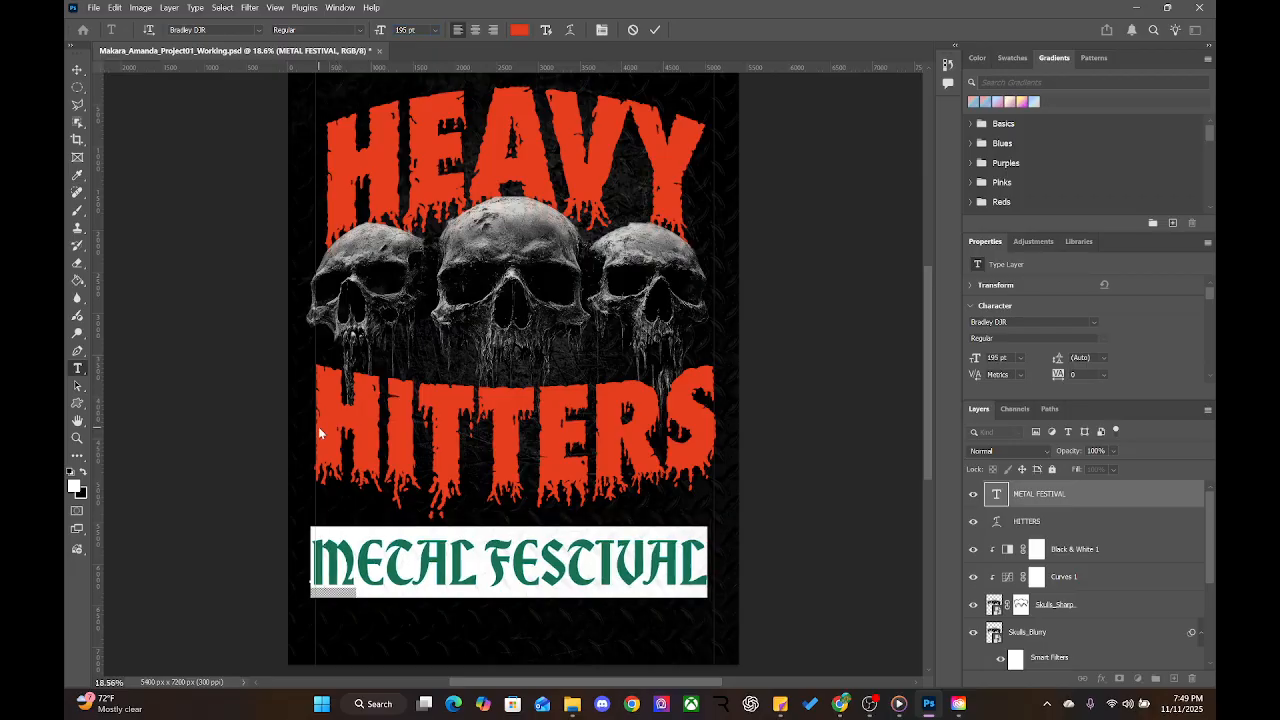
key(ctrl+Return)
key(v)
drag(557, 563, 563, 567)
click(777, 551)
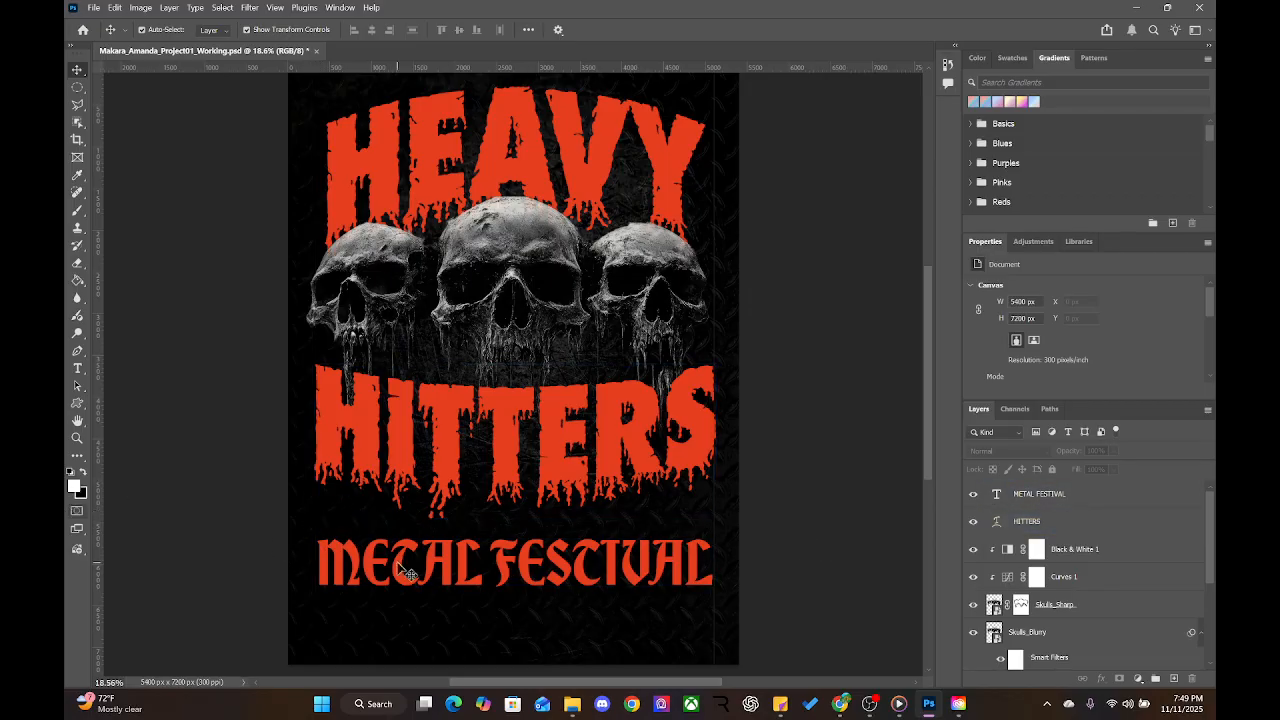
Scale METAL FESTIVAL up to about 106.56%
click(578, 572)
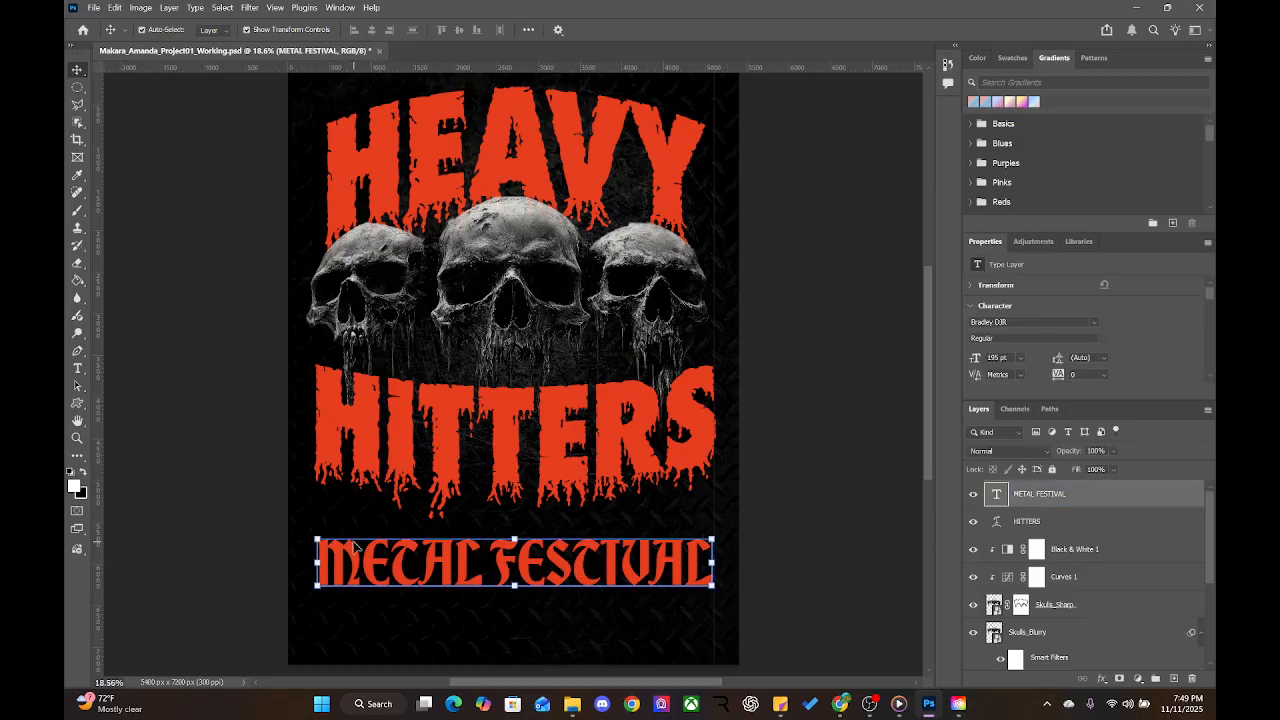
mouse_move(313, 541)
mouse_down()
mouse_move(308, 529)
mouse_move(331, 532)
mouse_move(303, 530)
mouse_up()
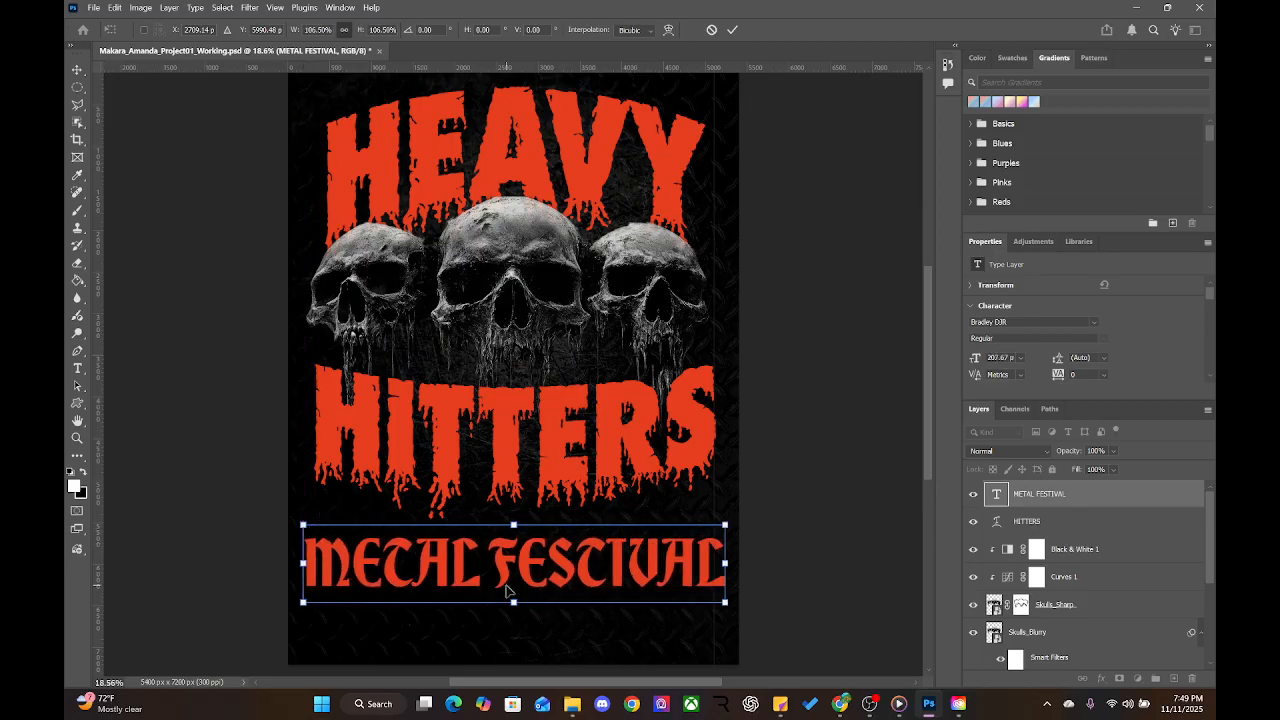
key(Return)
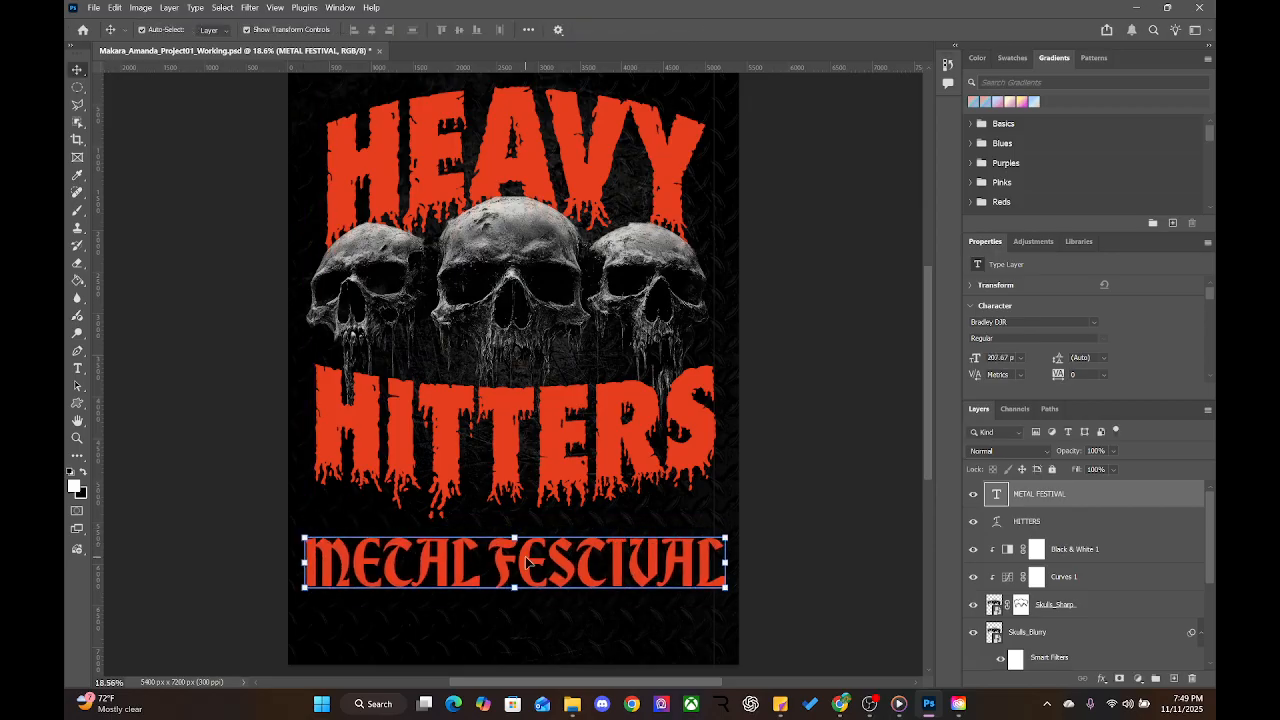
double_click(527, 562)
key(ctrl)
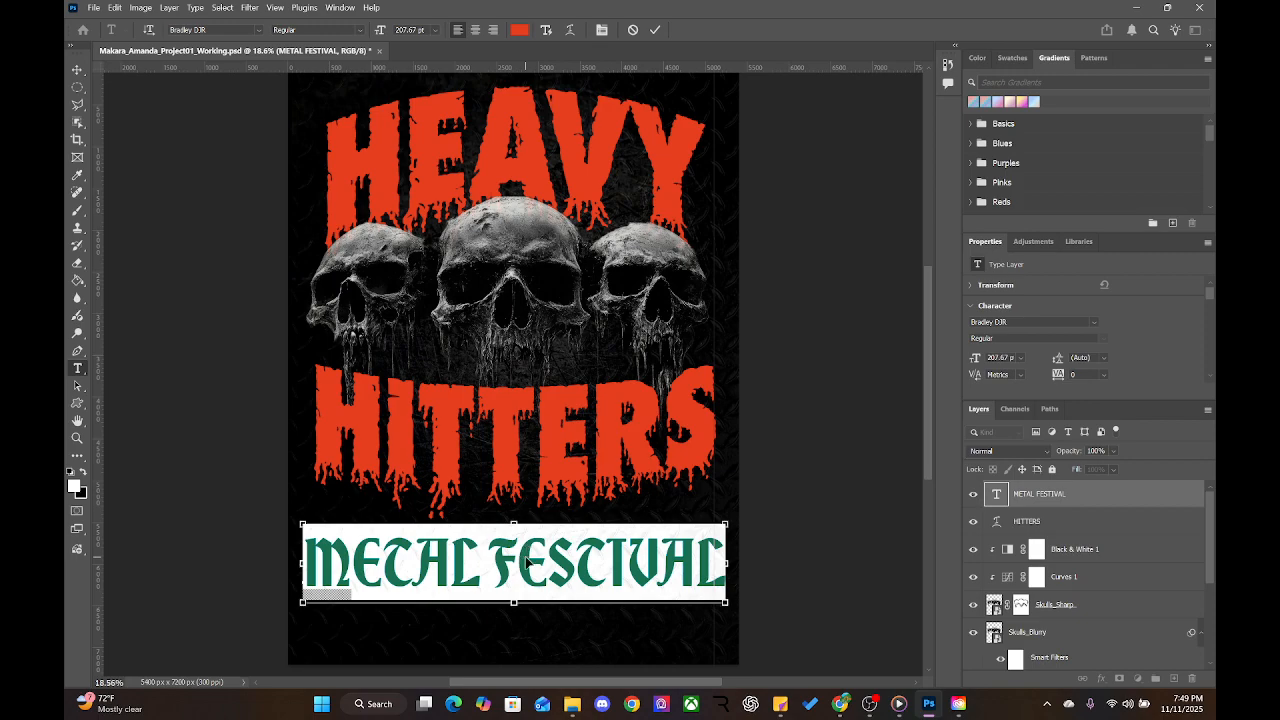
click(239, 566)
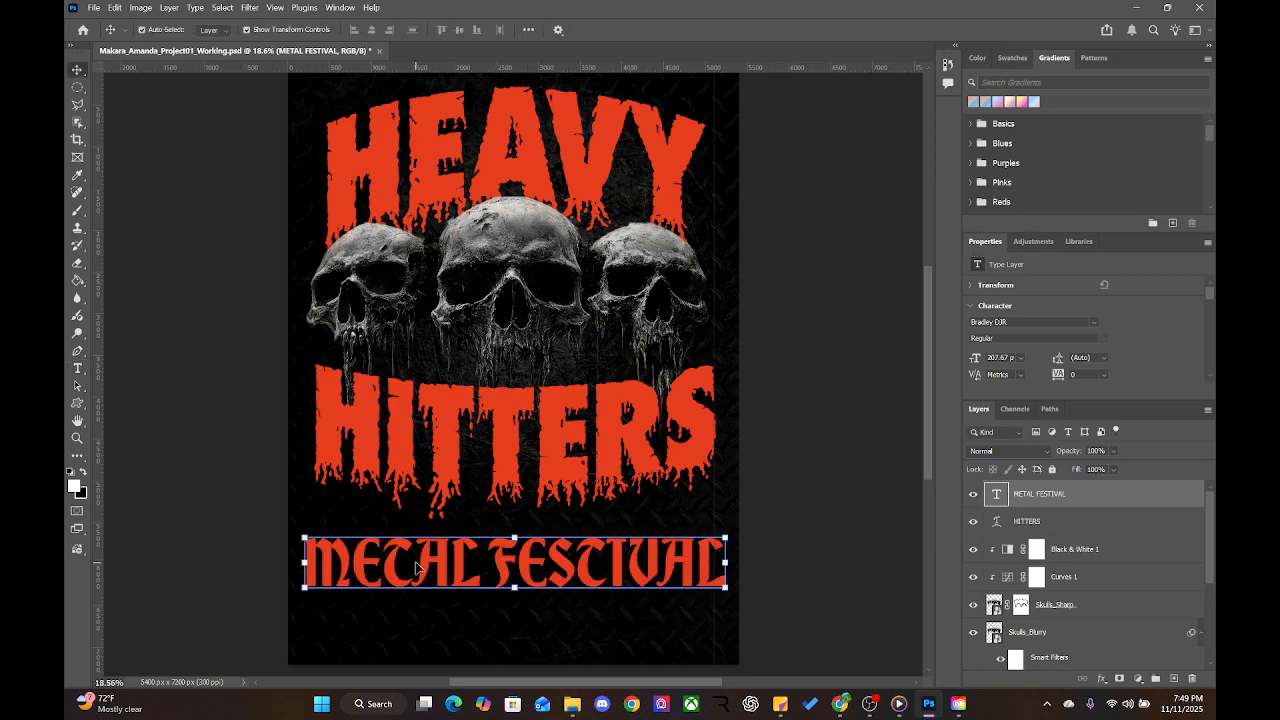
Scale METAL FESTIVAL down about 94.6% to 196.44 pt and add a vertical guide near the left edge
mouse_move(726, 562)
mouse_down()
mouse_move(706, 545)
mouse_move(717, 540)
mouse_move(603, 558)
mouse_move(716, 542)
mouse_up()
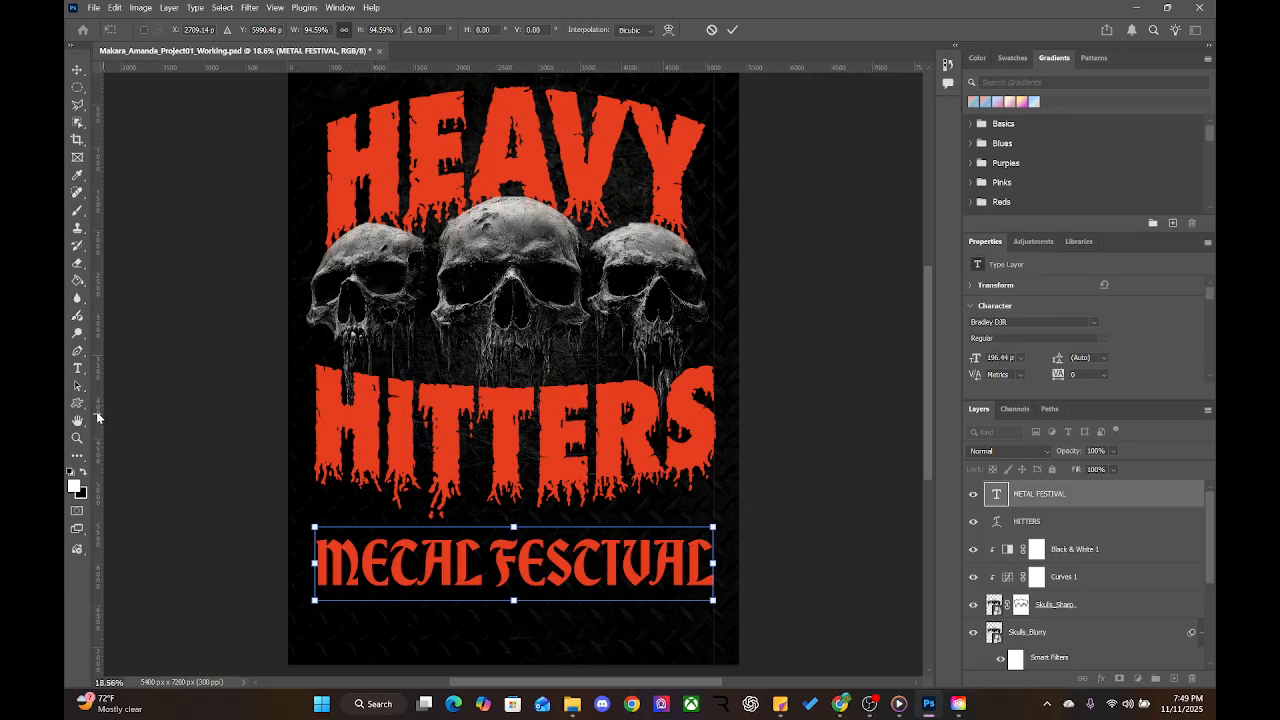
drag(102, 413, 316, 412)
key(Return)
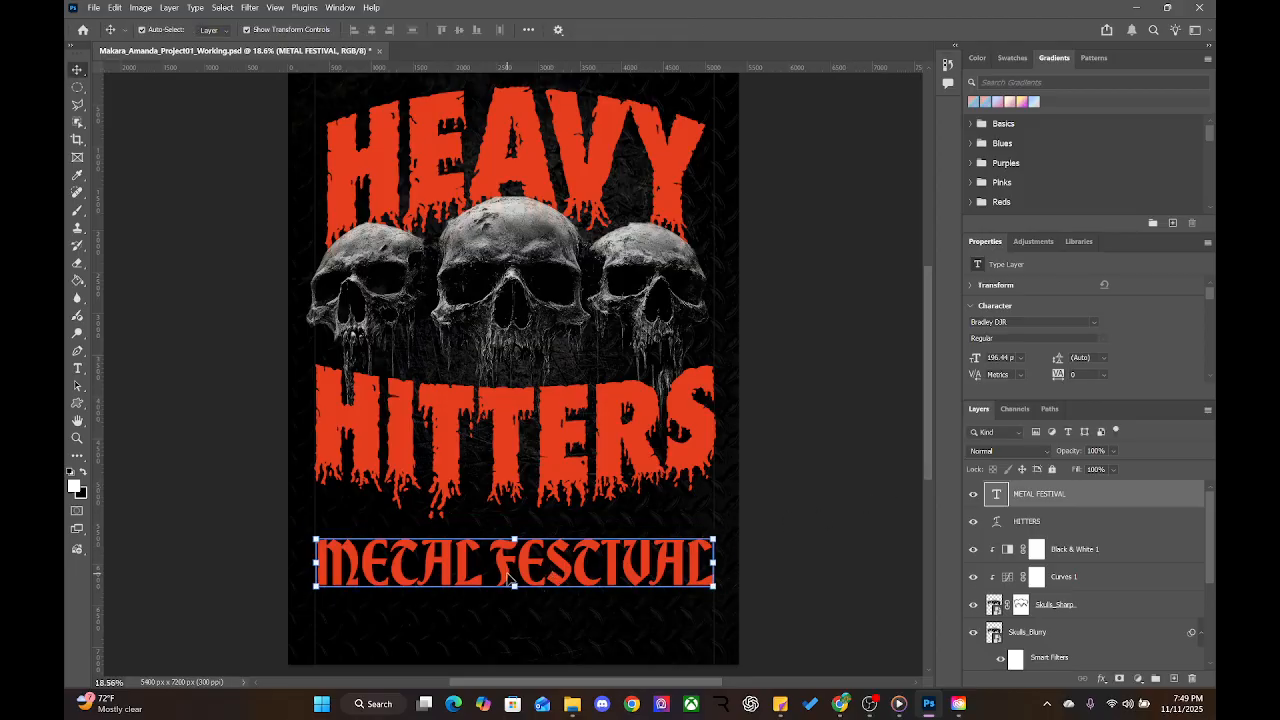
double_click(507, 568)
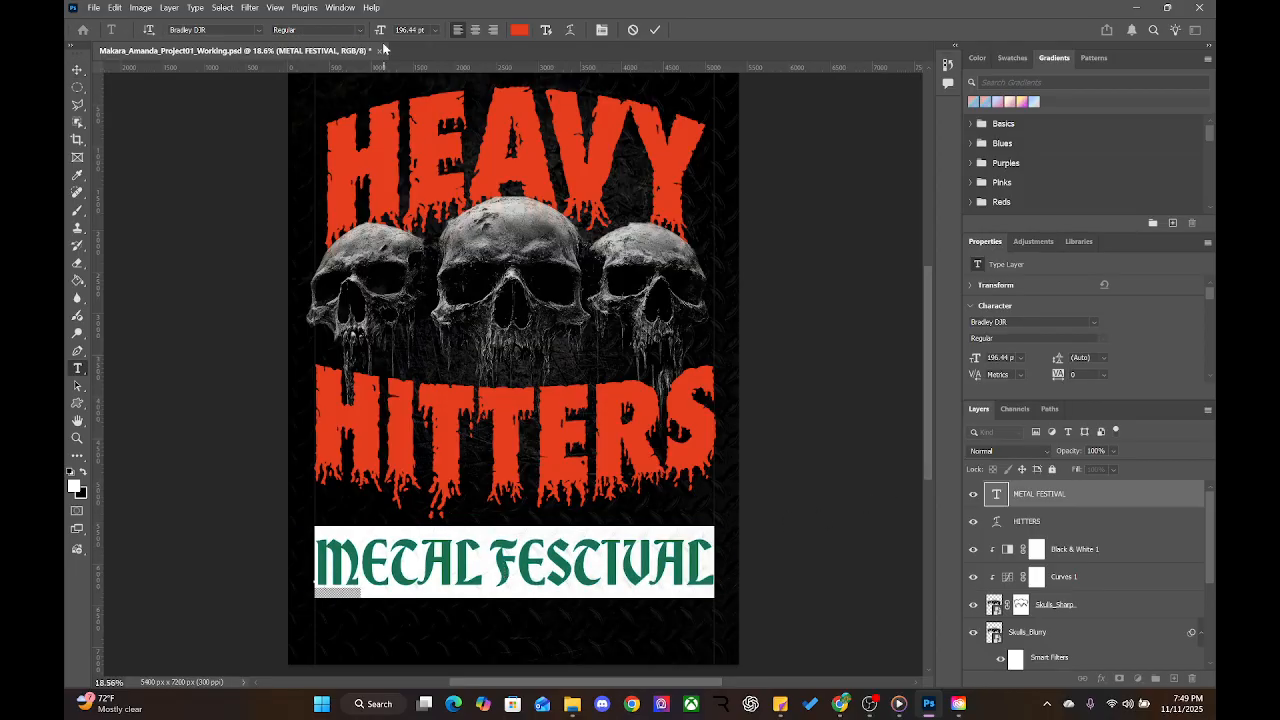
Try the Berlin Sans FB font on METAL FESTIVAL
click(260, 30)
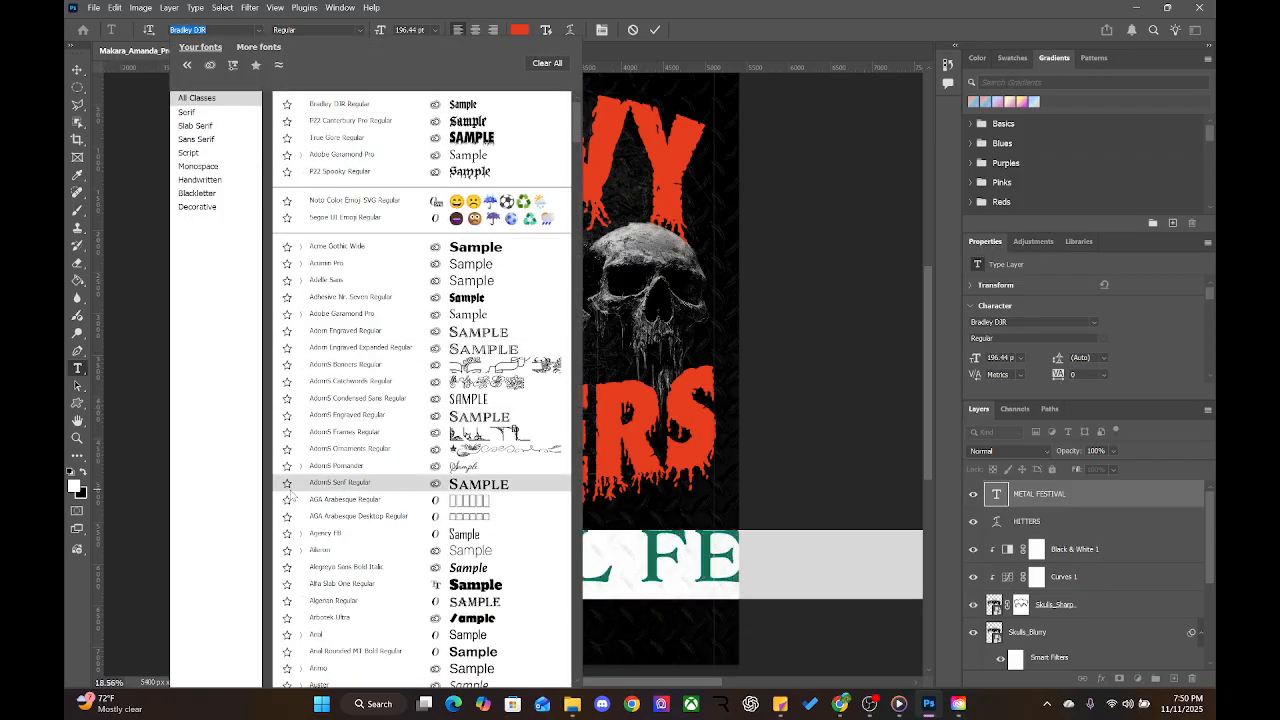
scroll(290, 497, down, 2)
scroll(295, 500, down, 1)
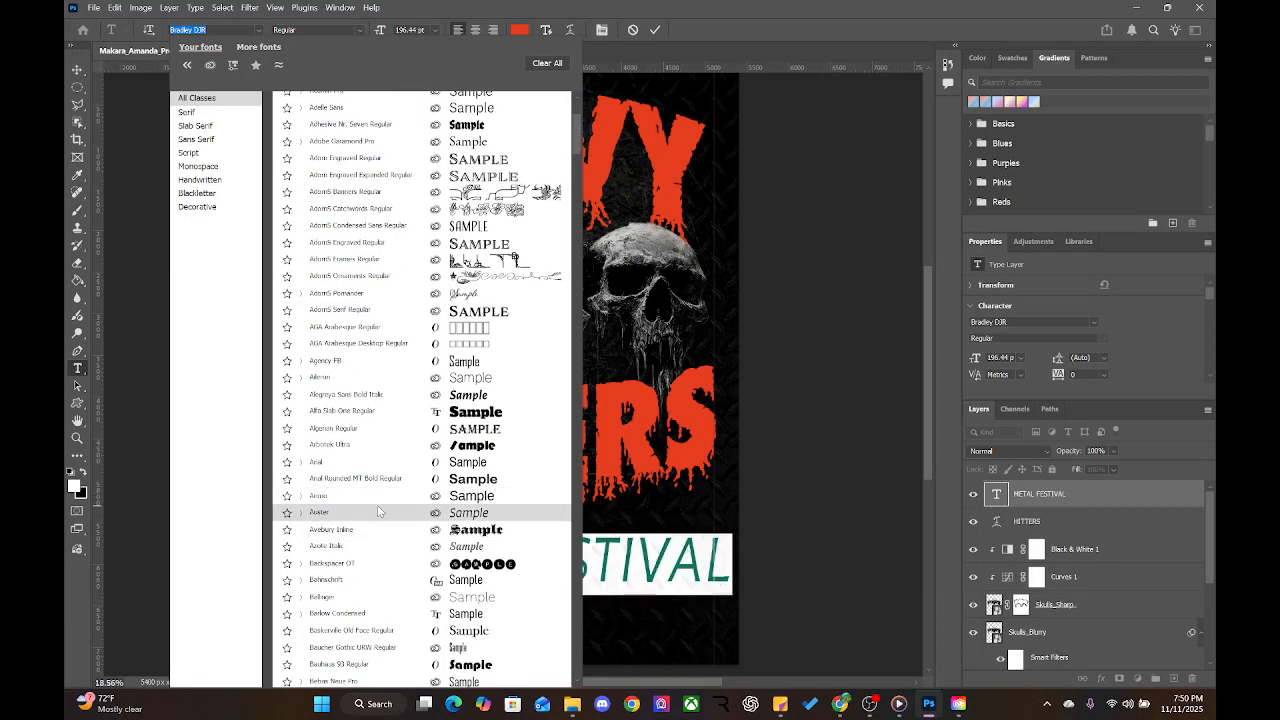
scroll(377, 505, down, 7)
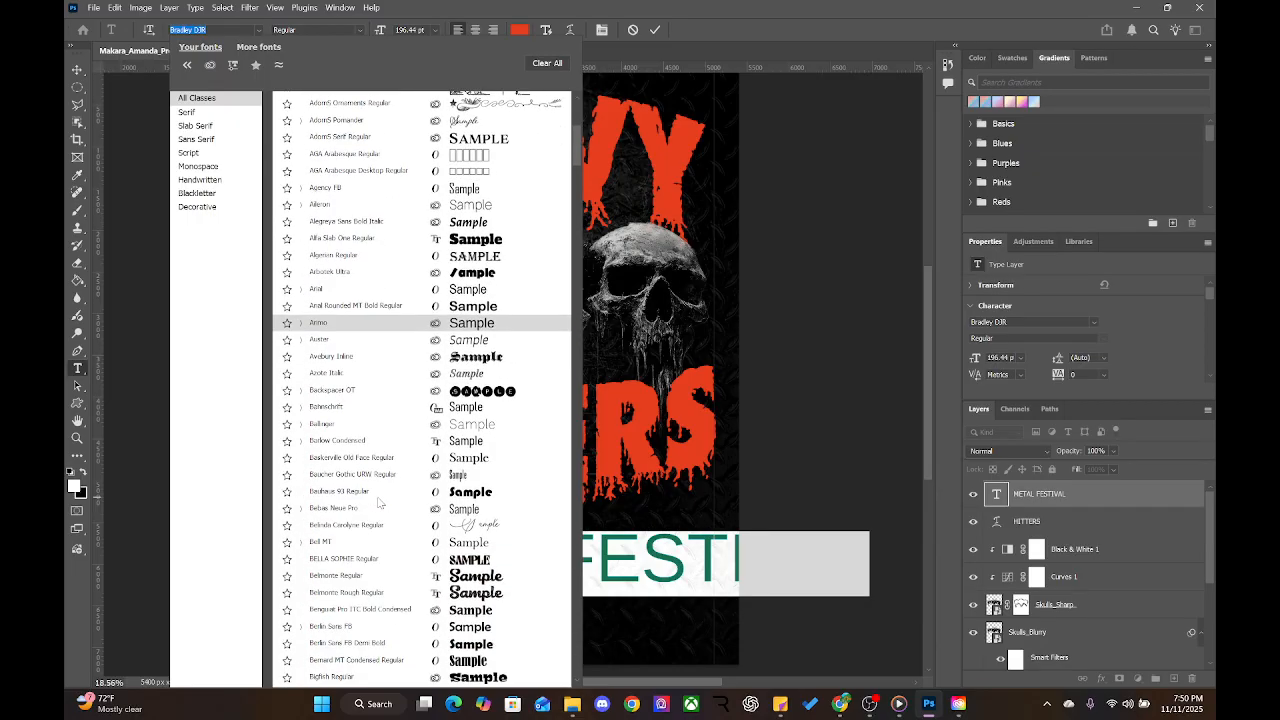
scroll(379, 503, down, 7)
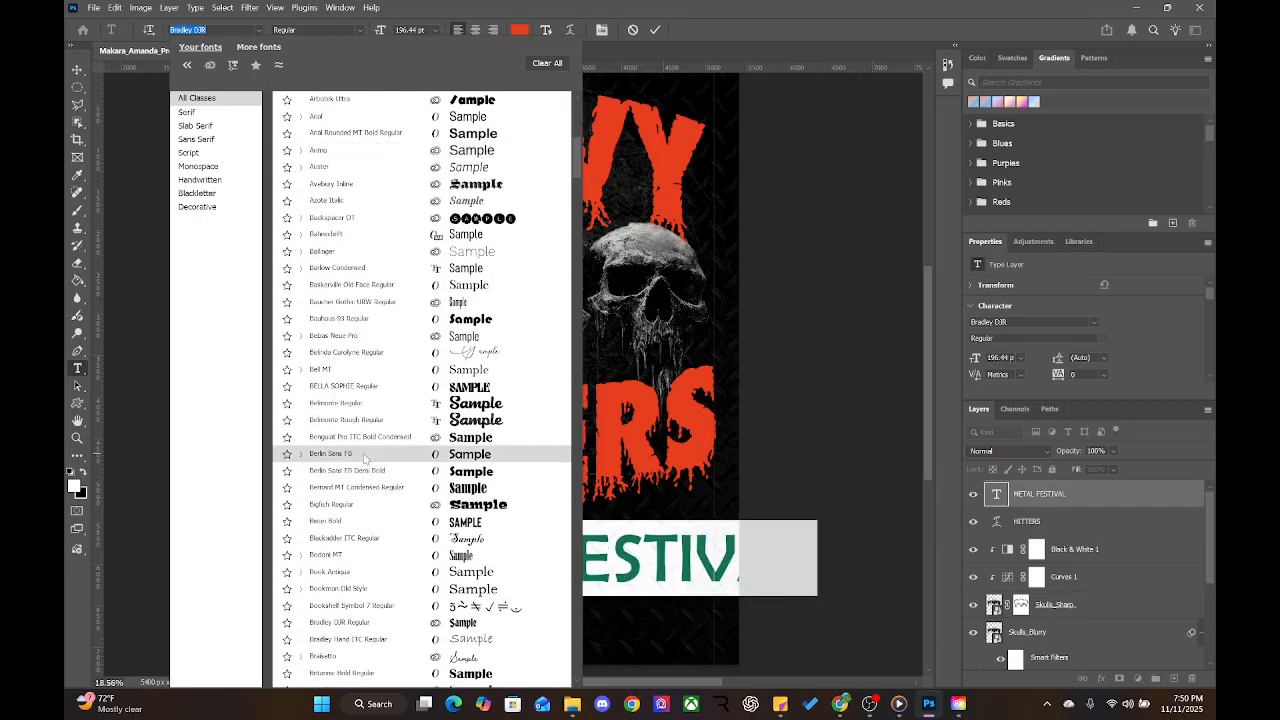
click(364, 455)
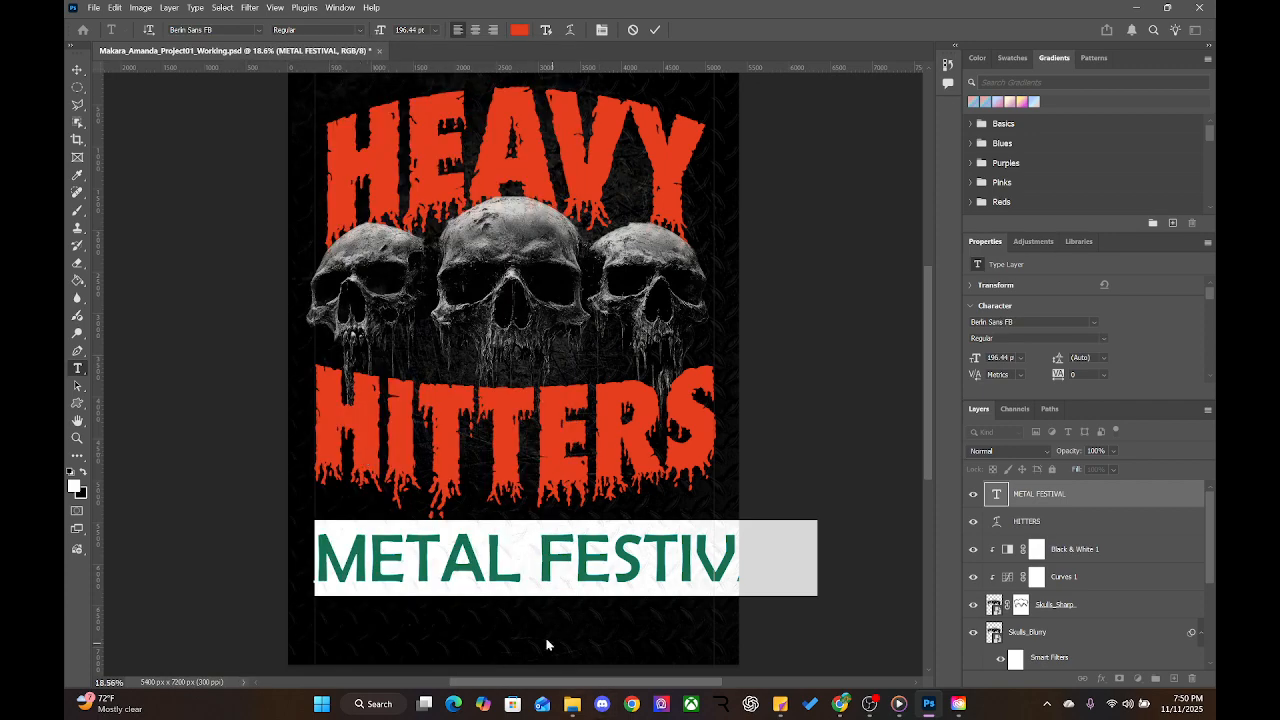
Switch METAL FESTIVAL to the CCMonstrosity font in its Guts style
click(224, 8)
double_click(188, 30)
click(264, 30)
scroll(443, 558, down, 1)
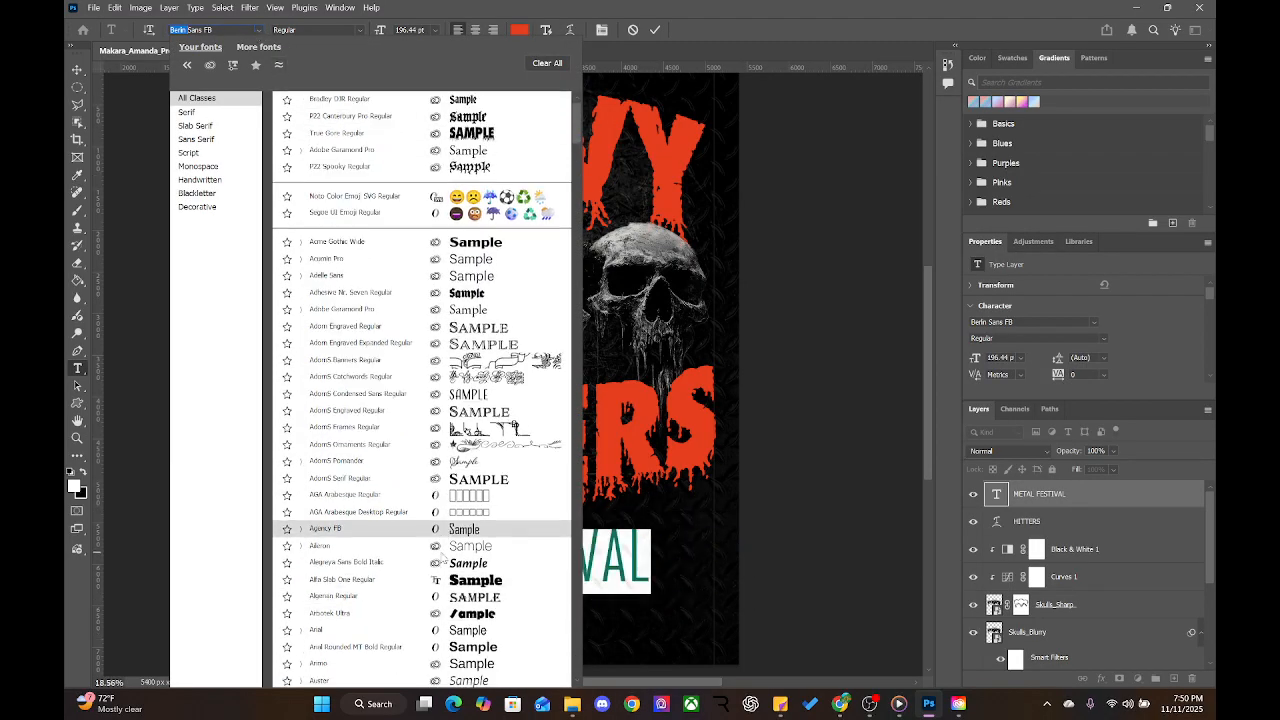
scroll(441, 553, down, 3)
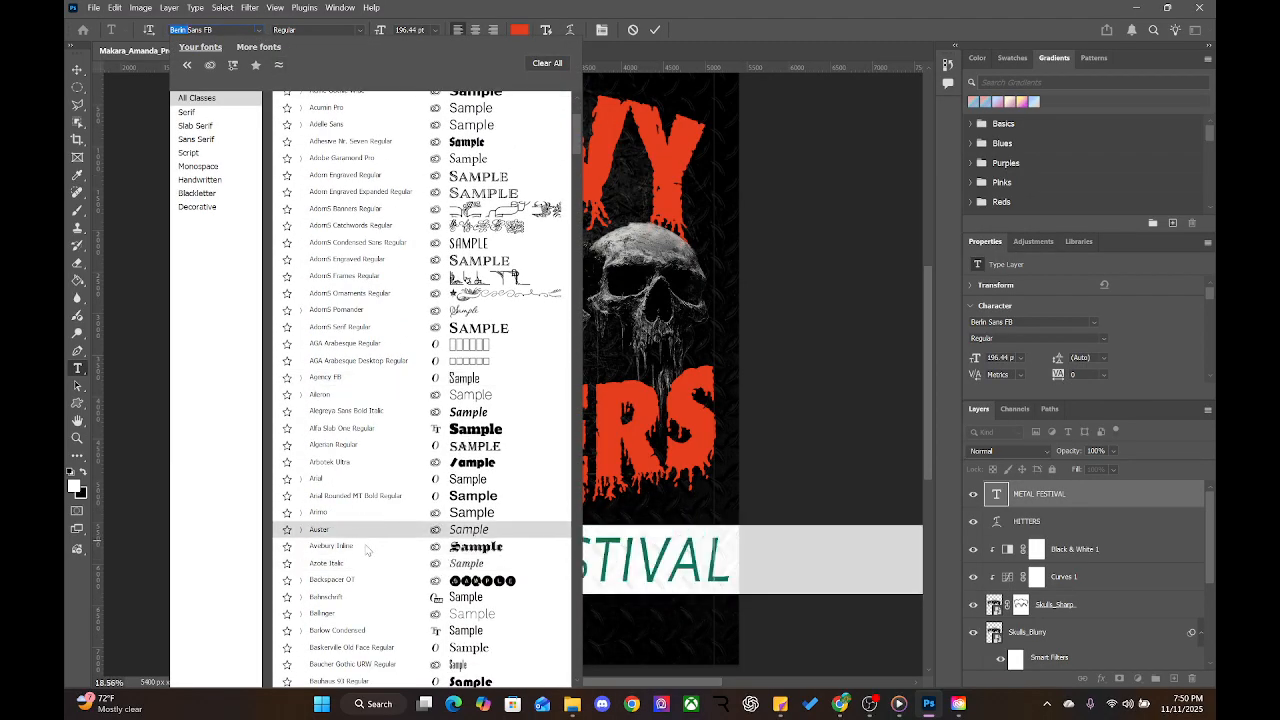
scroll(361, 567, down, 1)
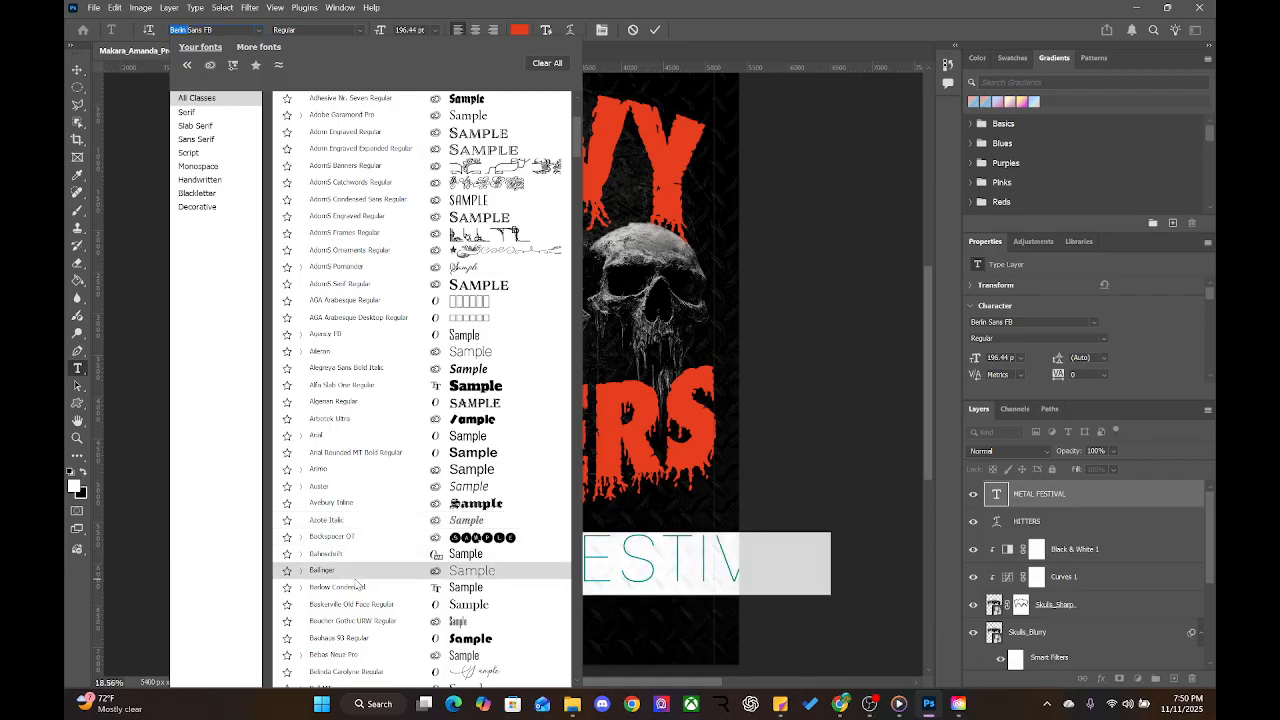
scroll(355, 570, down, 3)
scroll(356, 585, down, 1)
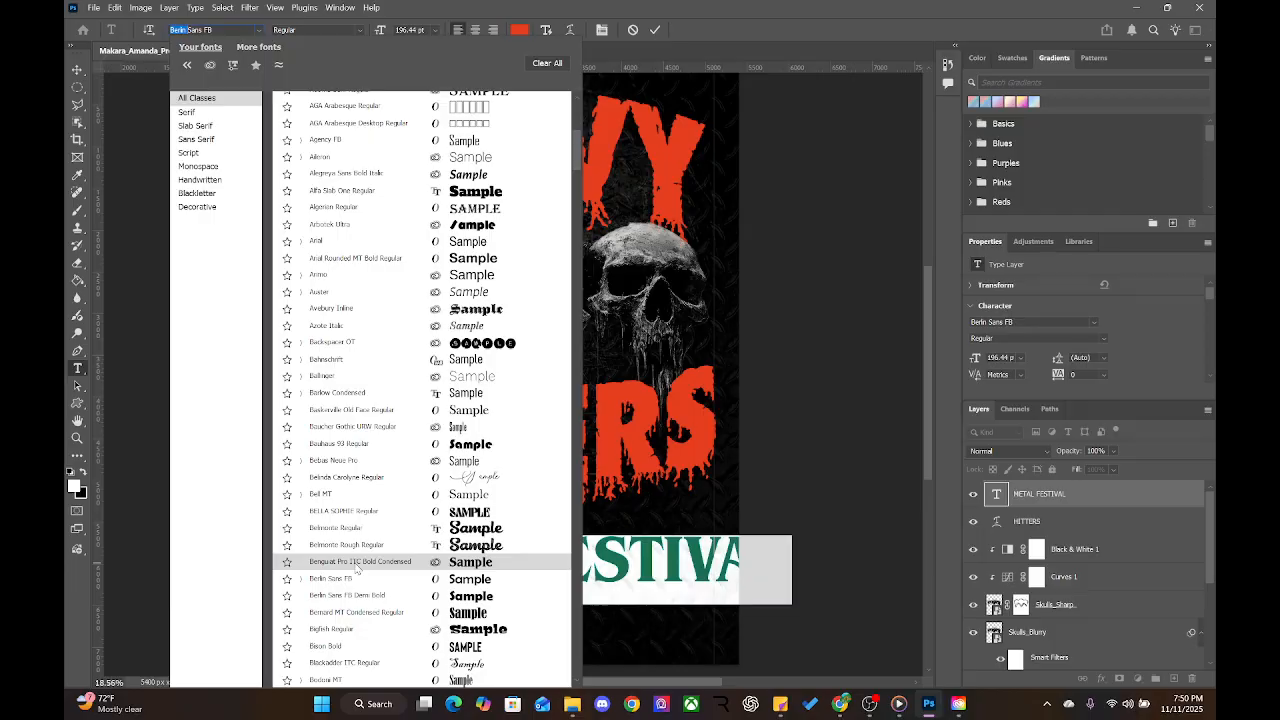
scroll(356, 567, down, 3)
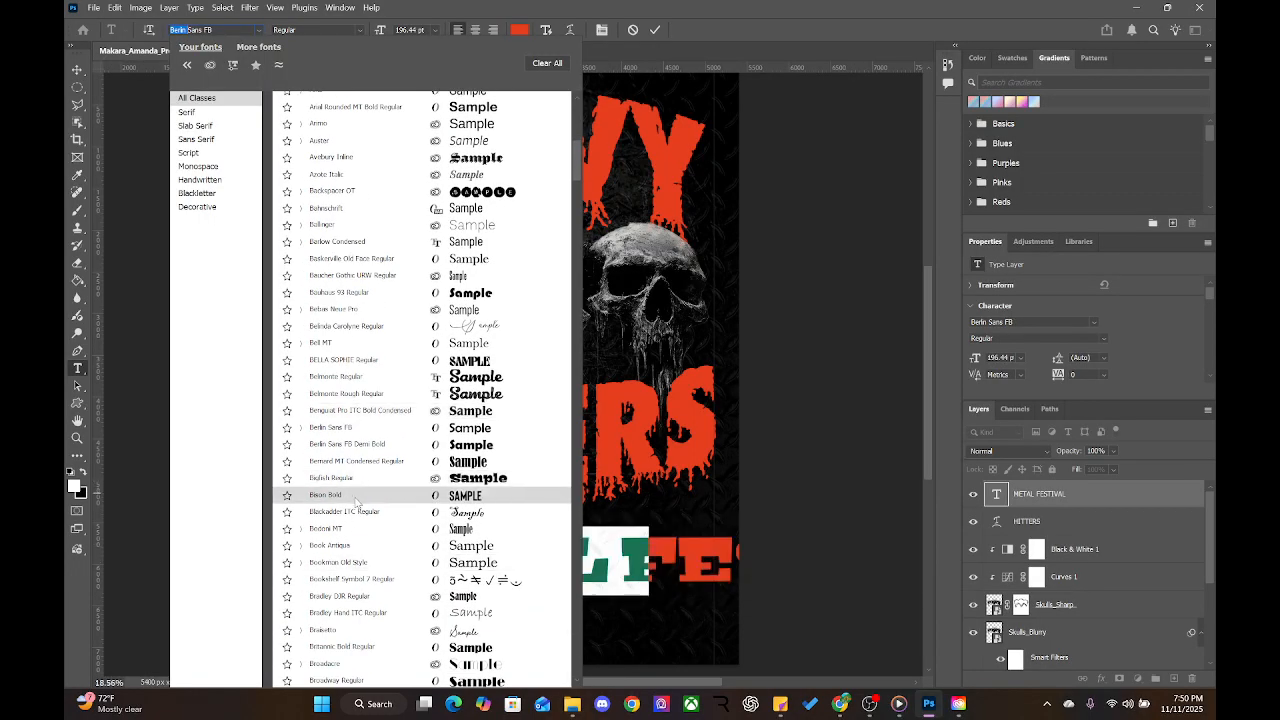
scroll(357, 503, down, 3)
scroll(356, 503, down, 2)
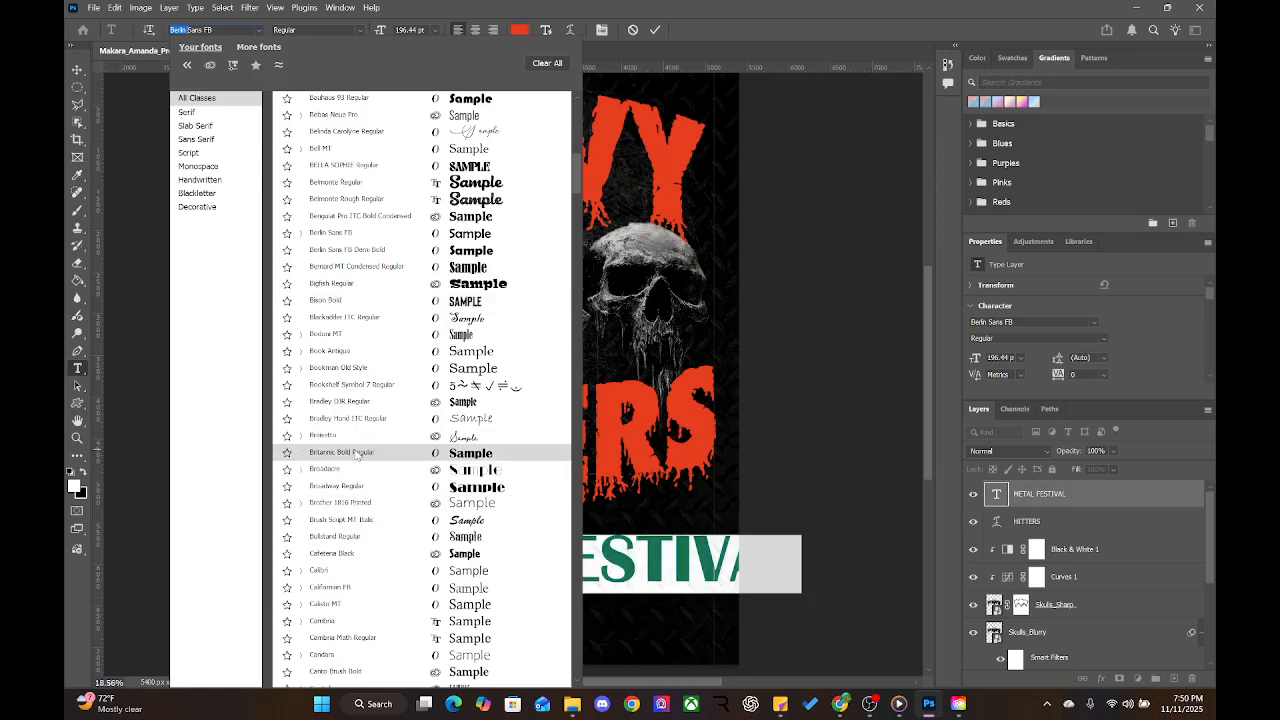
scroll(356, 455, down, 3)
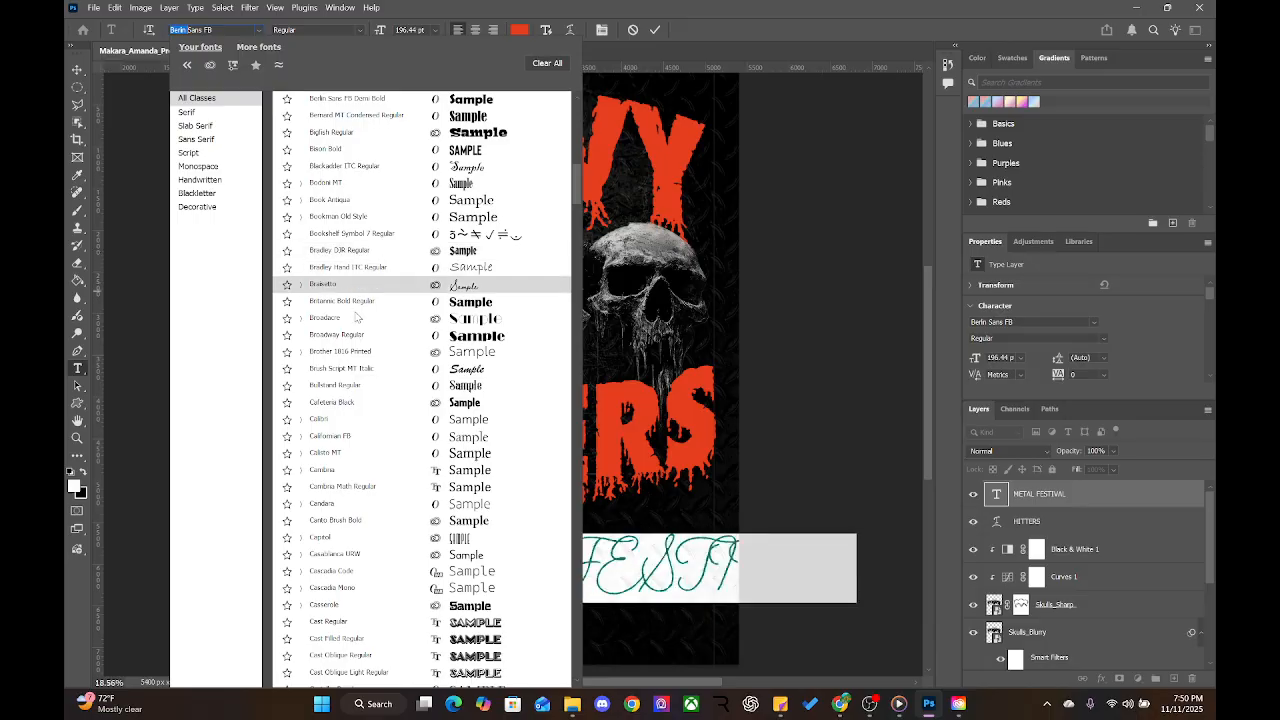
scroll(356, 490, down, 3)
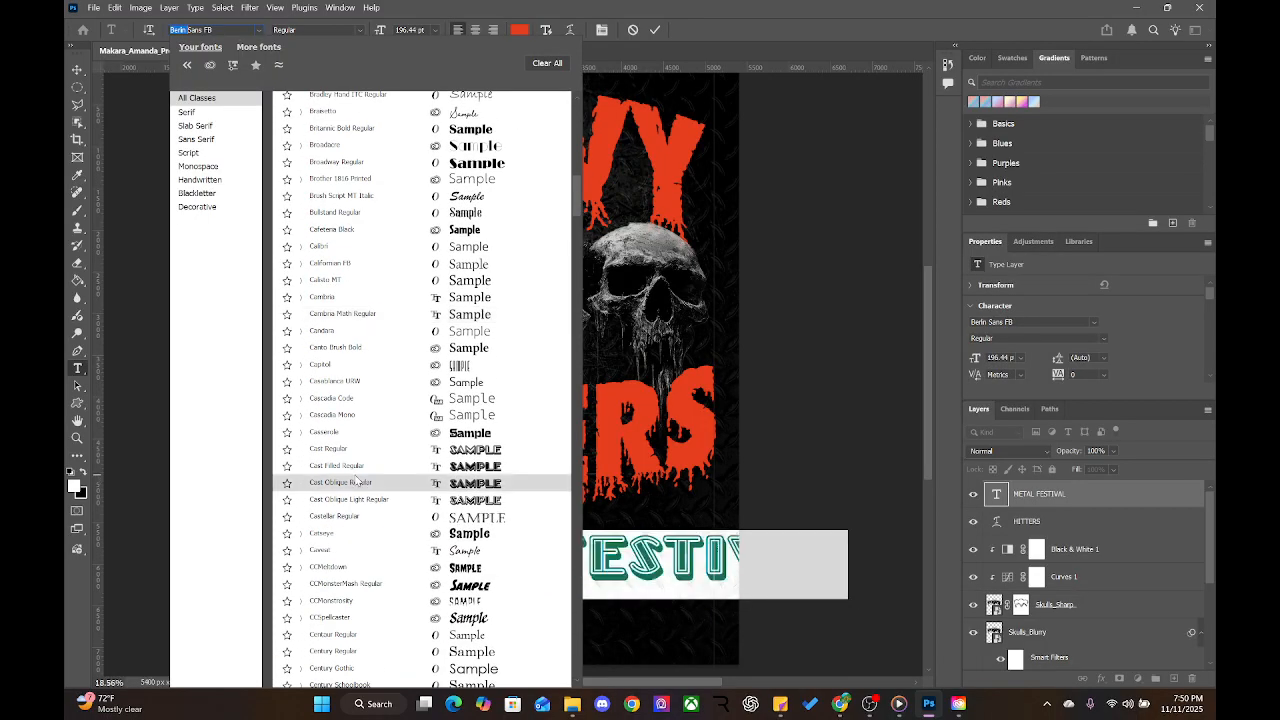
scroll(357, 575, down, 1)
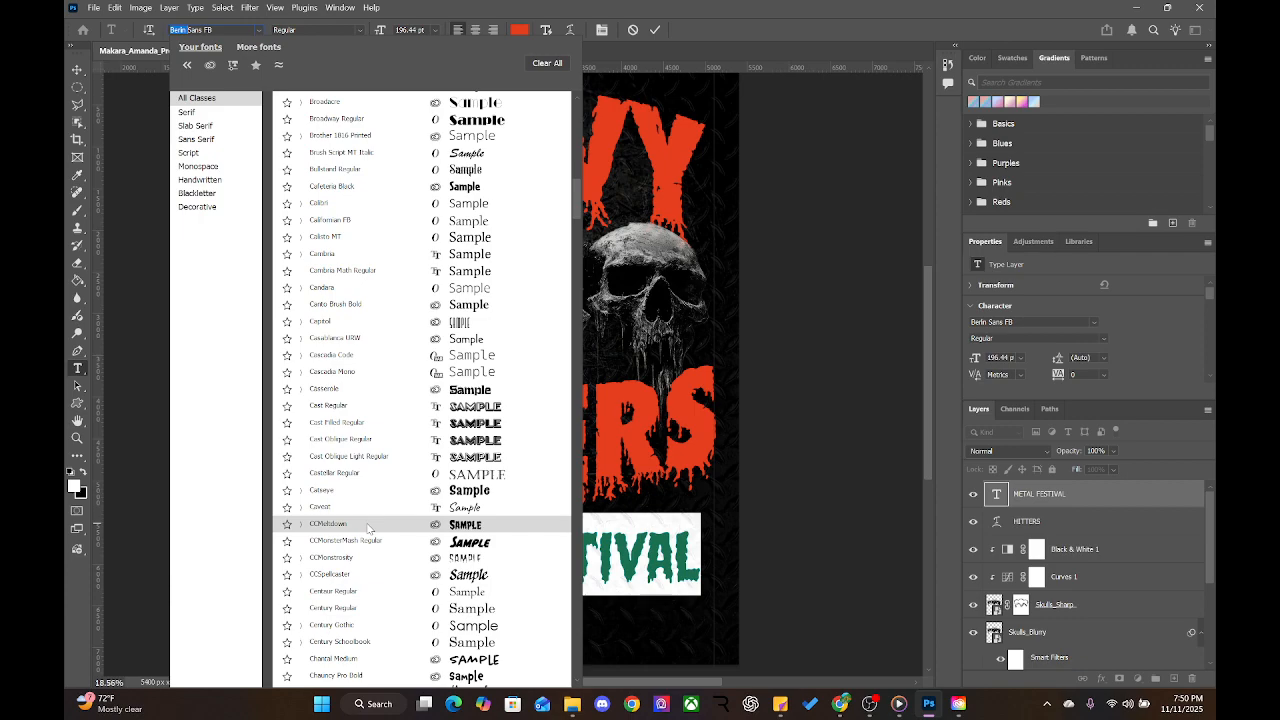
scroll(368, 528, down, 1)
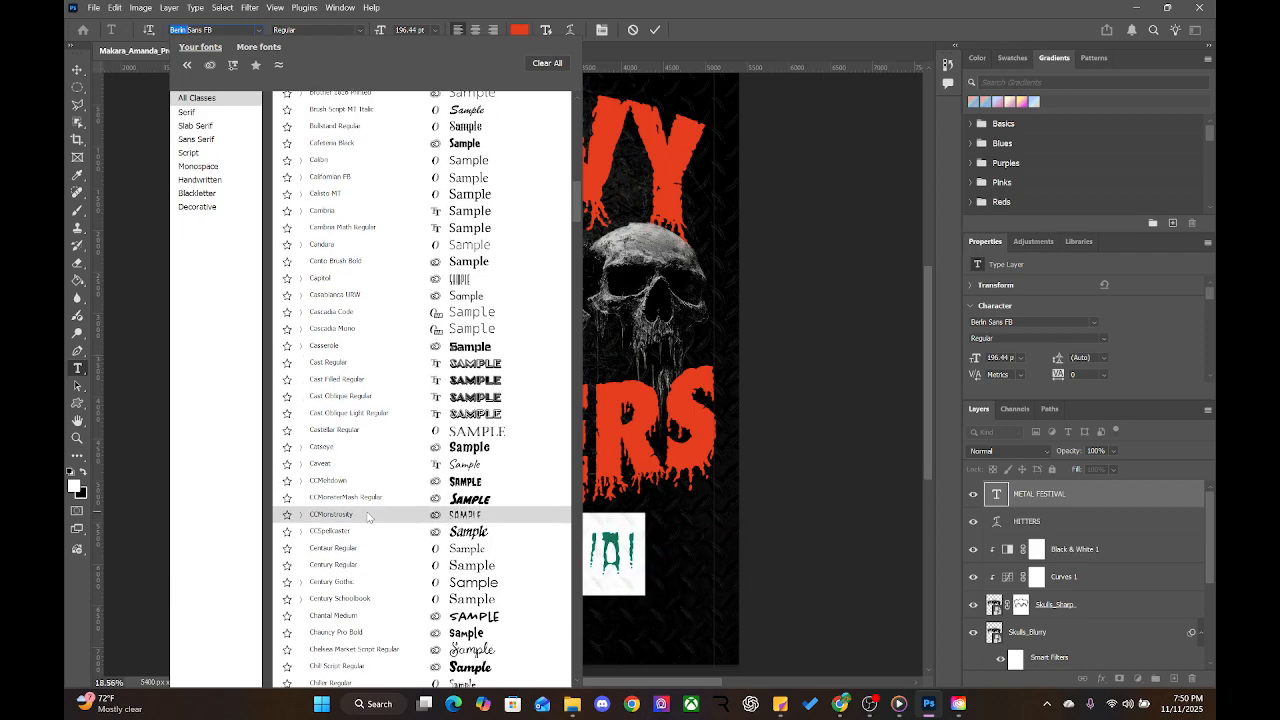
click(368, 514)
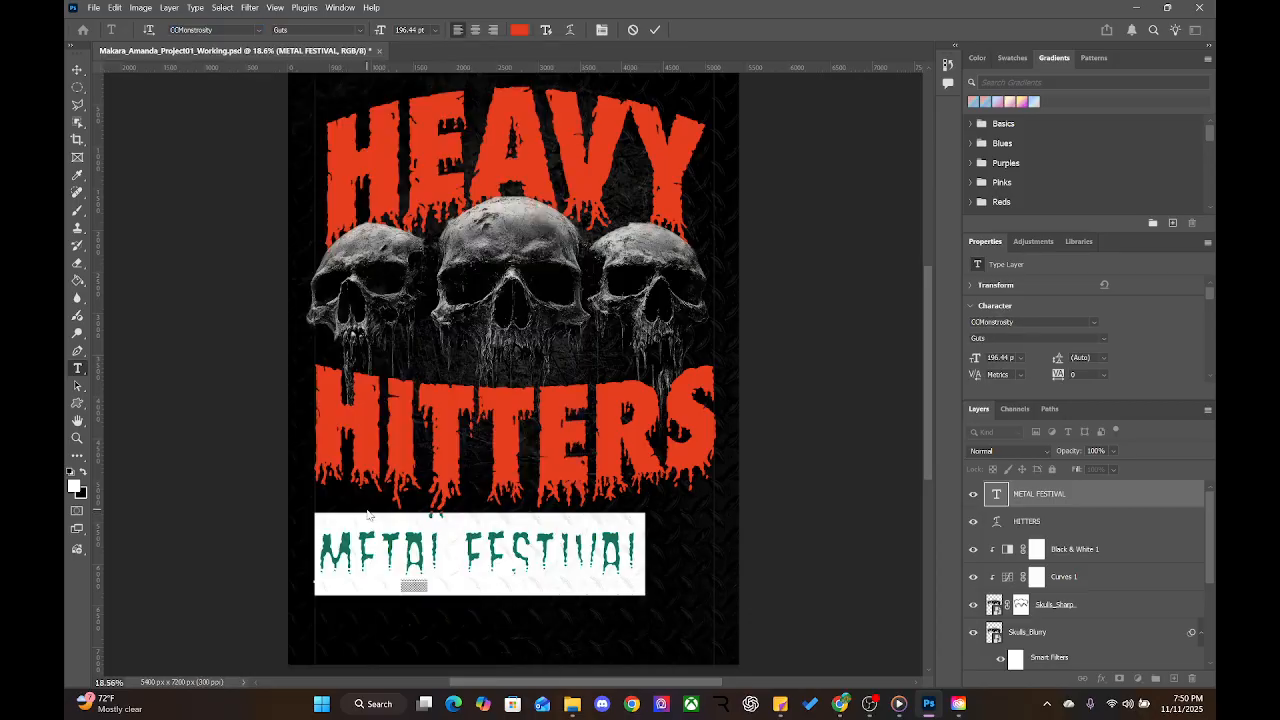
Change METAL FESTIVAL to Eveleth Dot Light and commit the edit
click(252, 29)
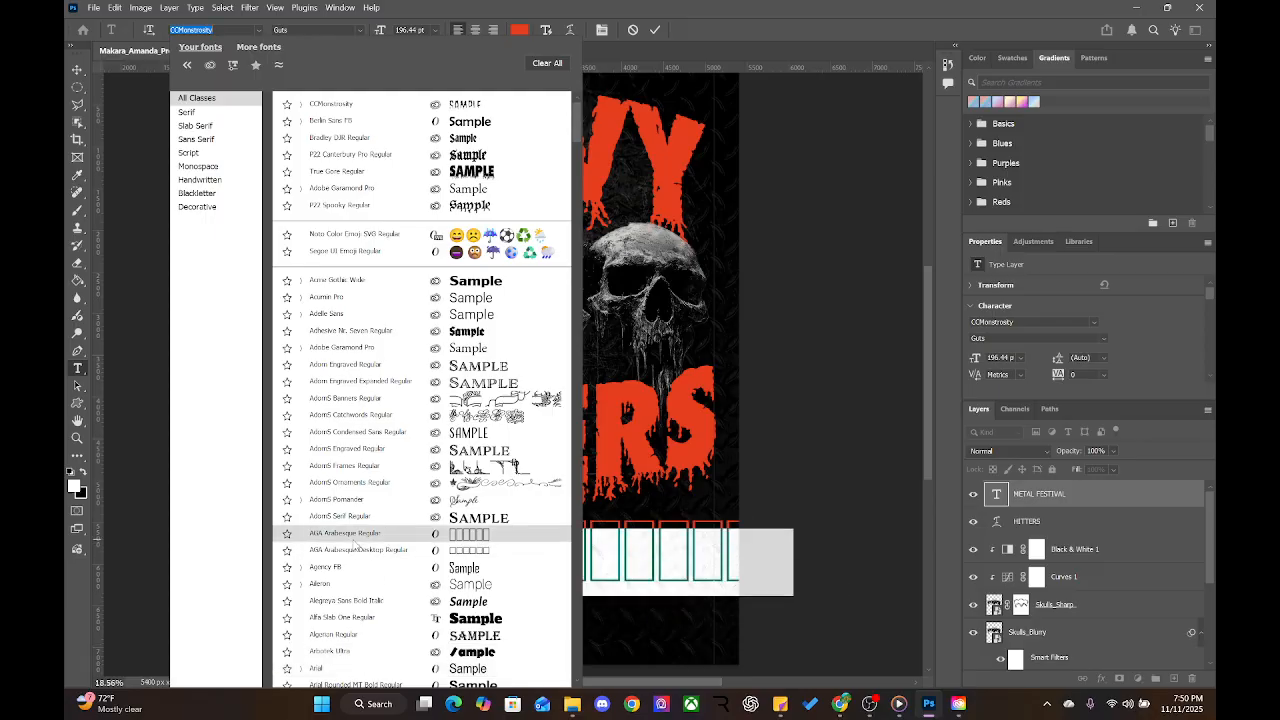
scroll(361, 580, down, 8)
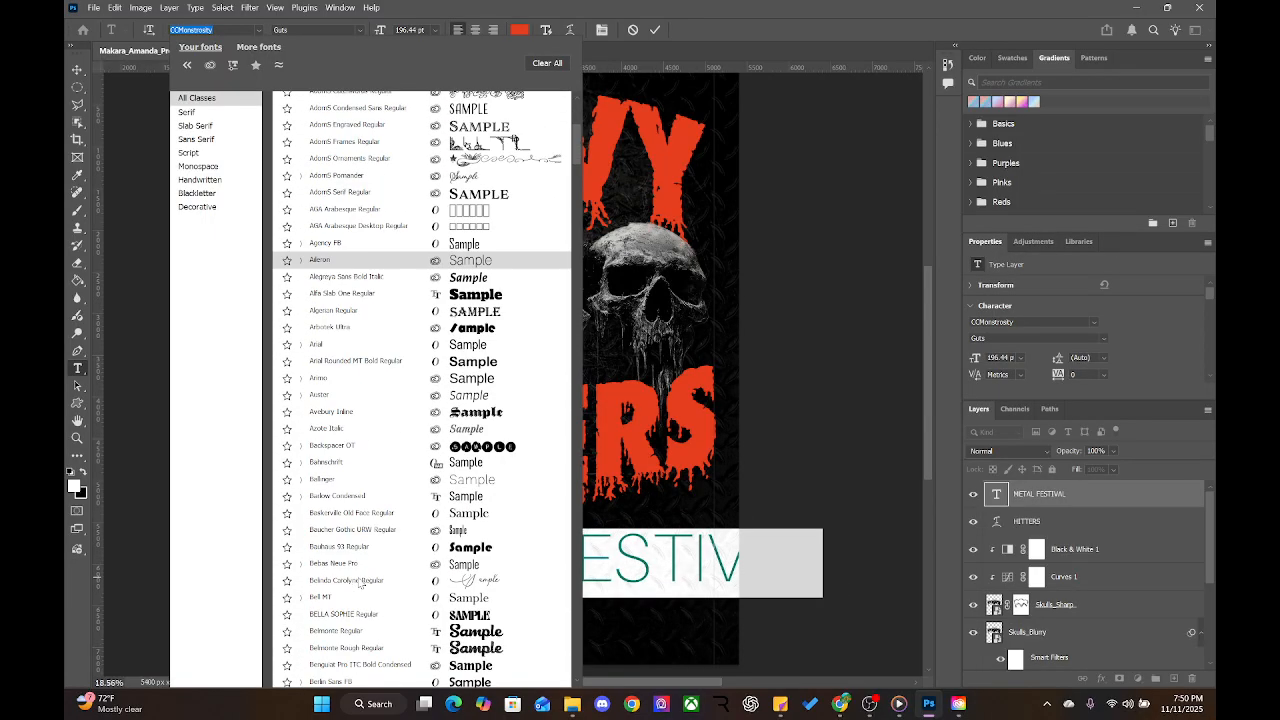
scroll(361, 580, down, 12)
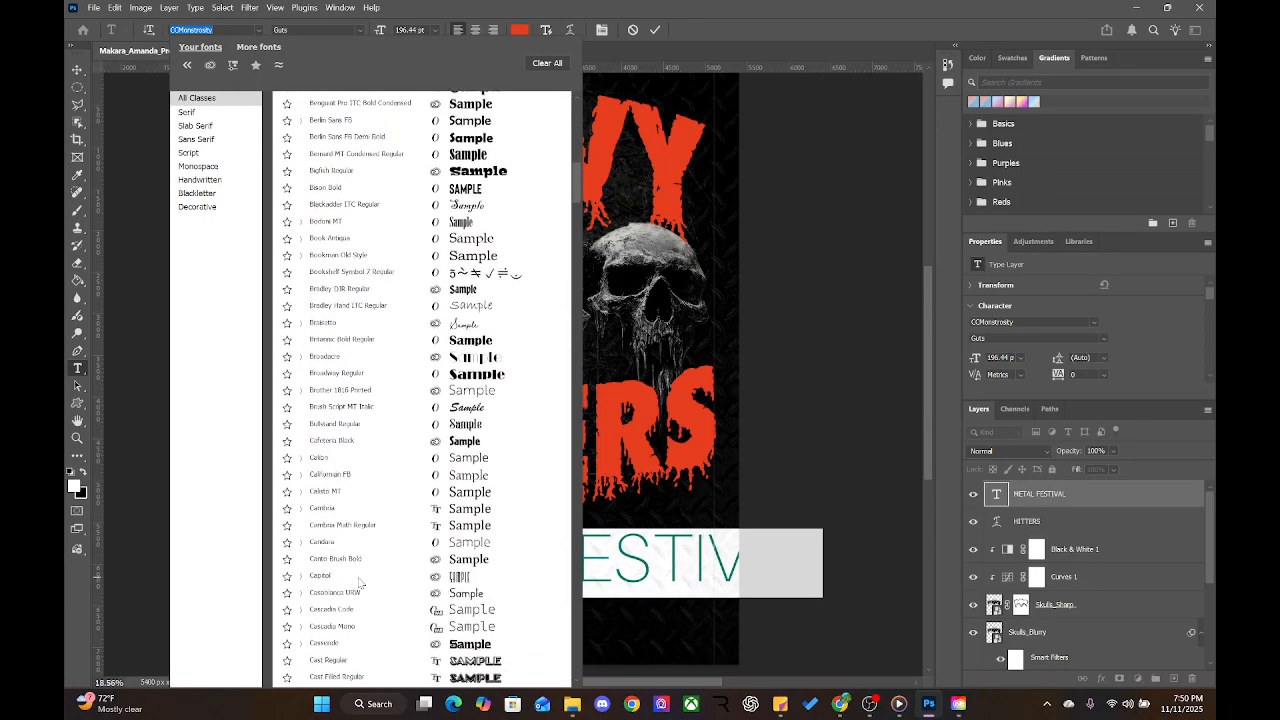
scroll(361, 582, down, 4)
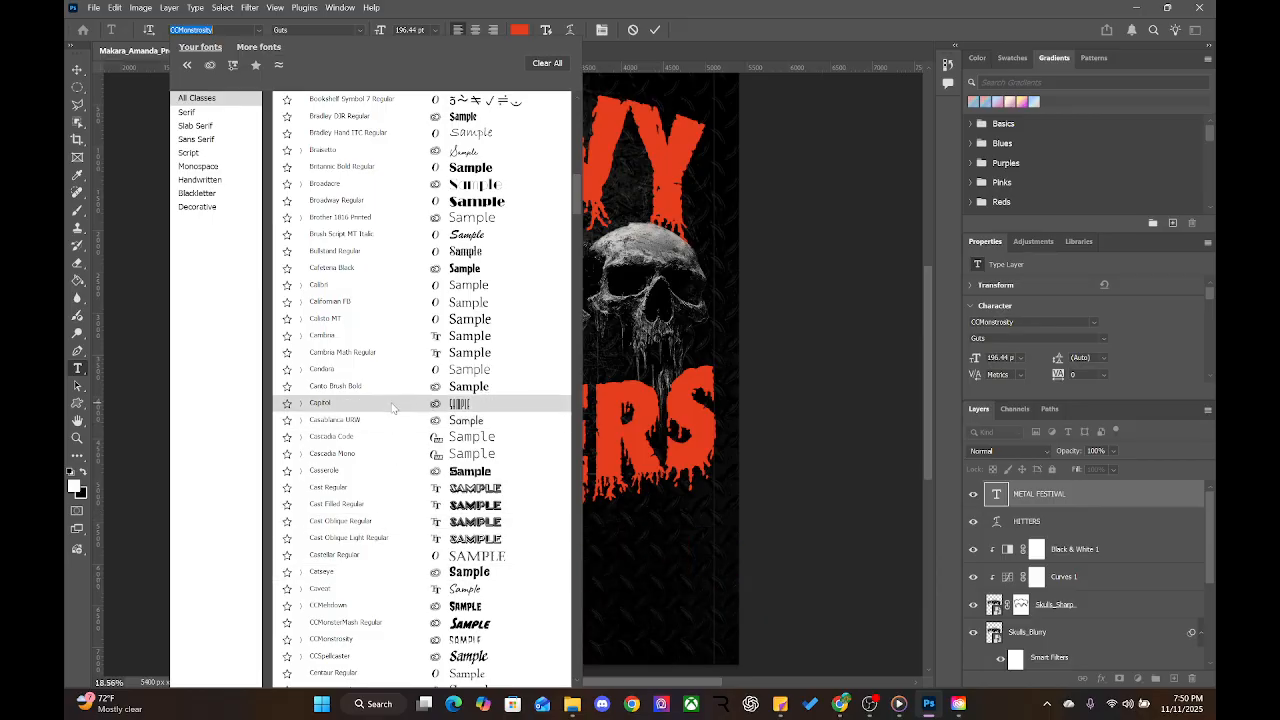
scroll(393, 407, down, 4)
scroll(392, 408, down, 3)
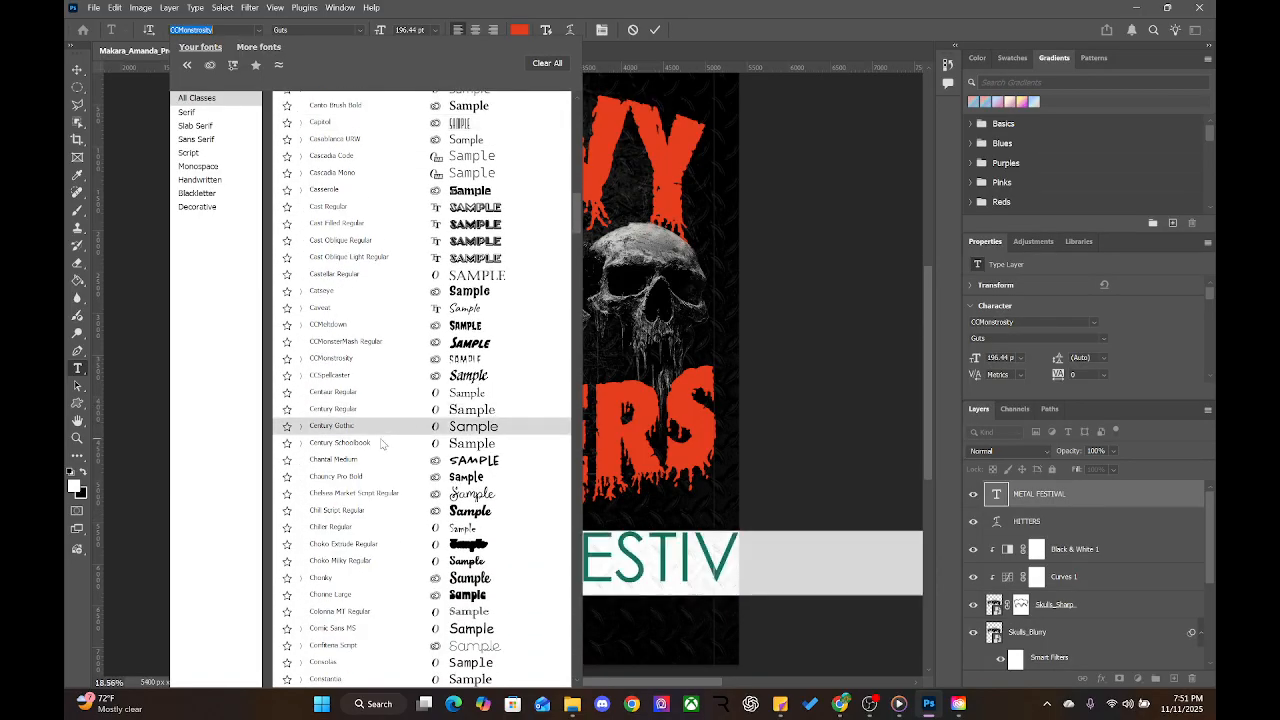
scroll(366, 497, down, 3)
scroll(366, 497, down, 3)
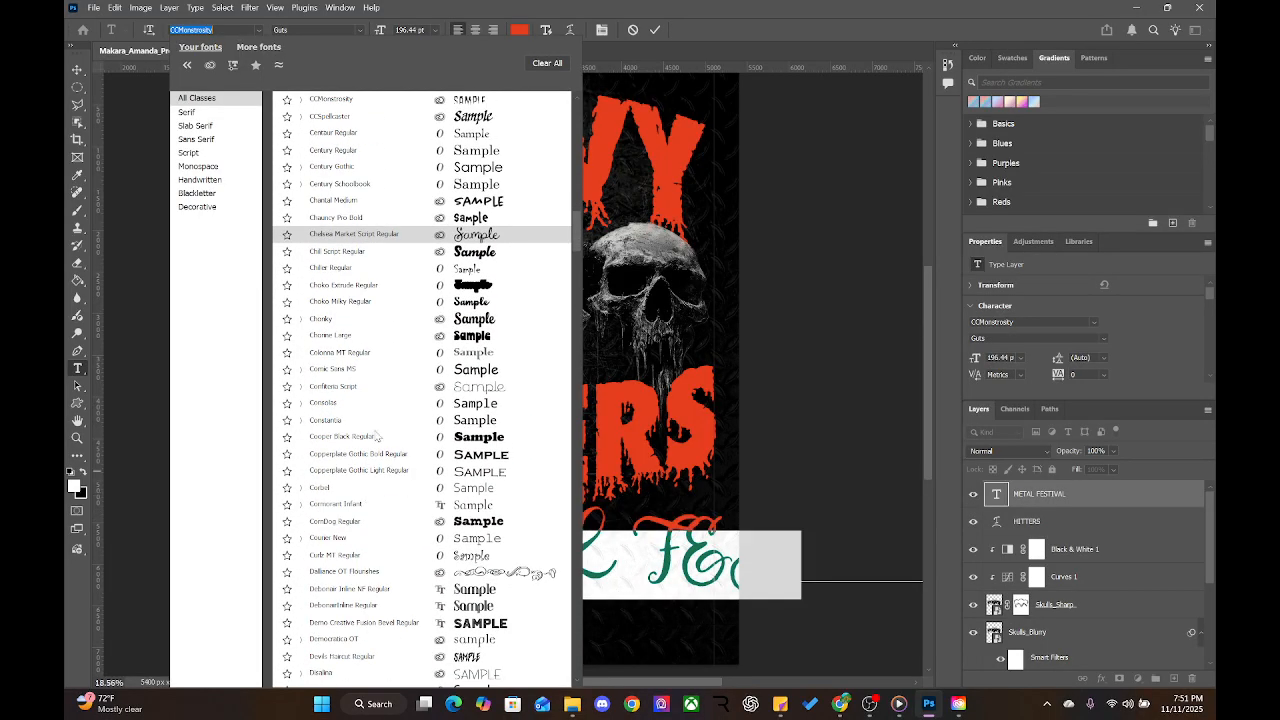
scroll(381, 549, down, 3)
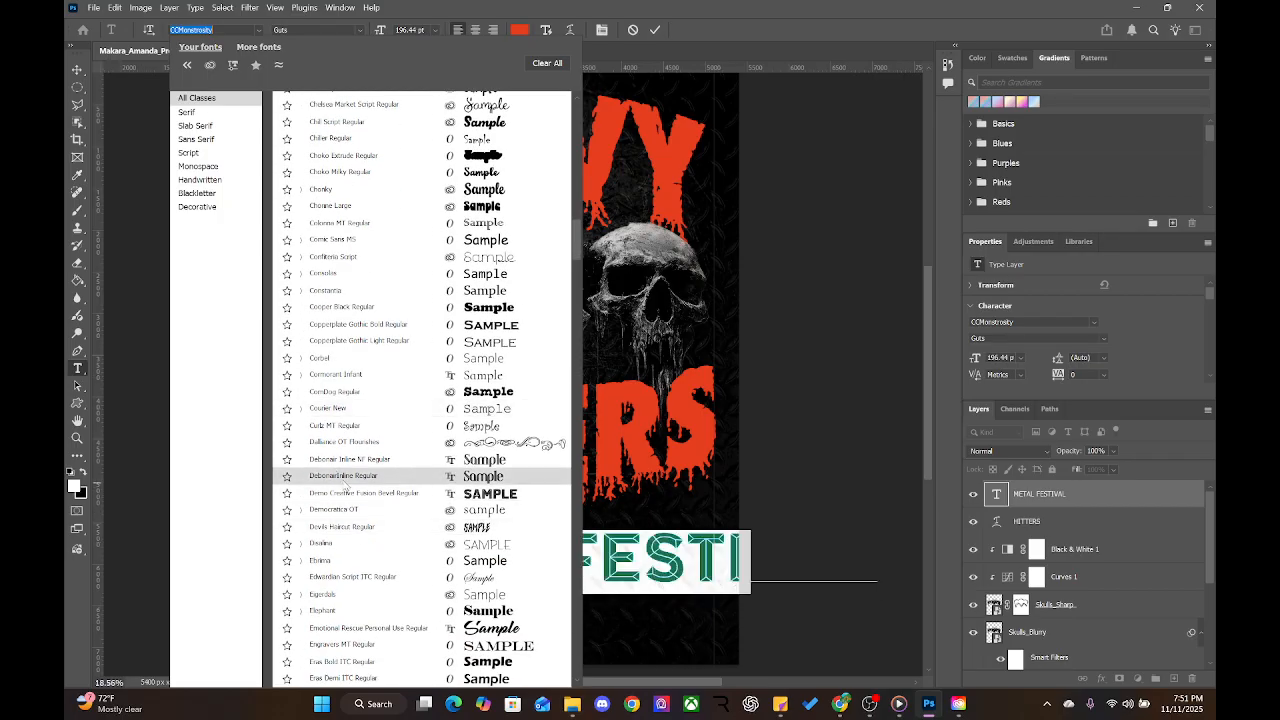
scroll(345, 488, down, 1)
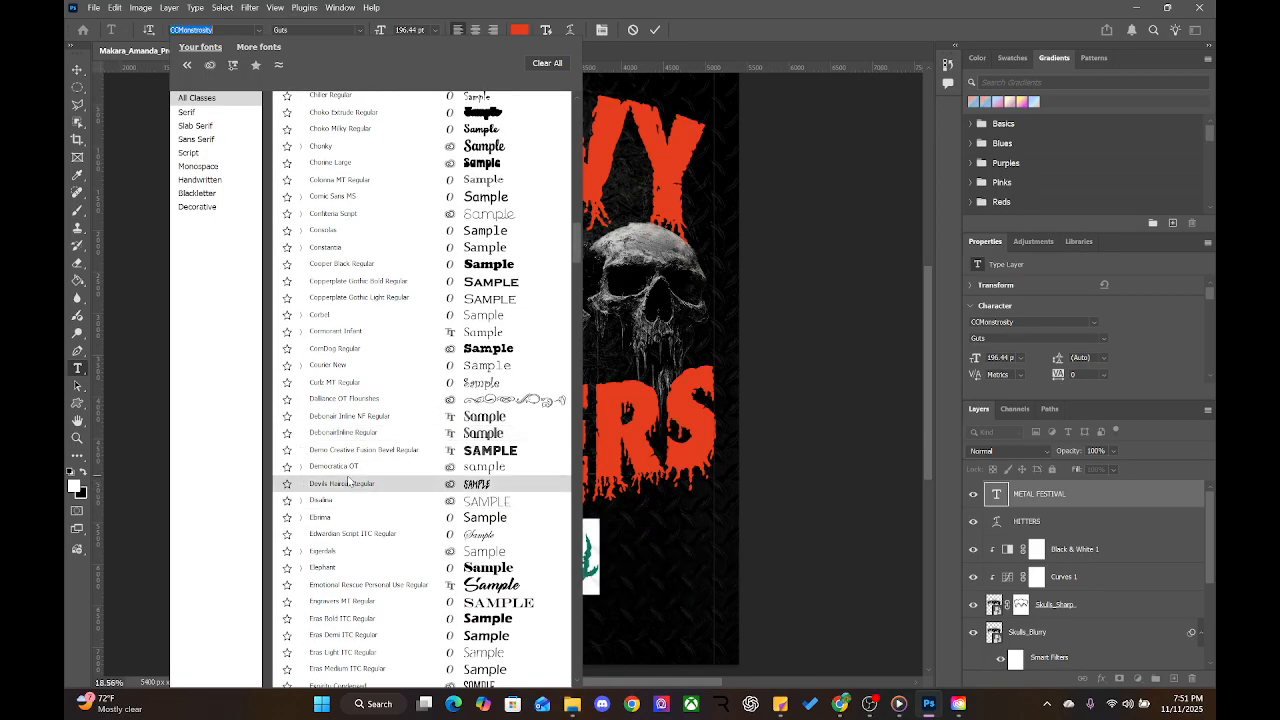
scroll(355, 545, down, 3)
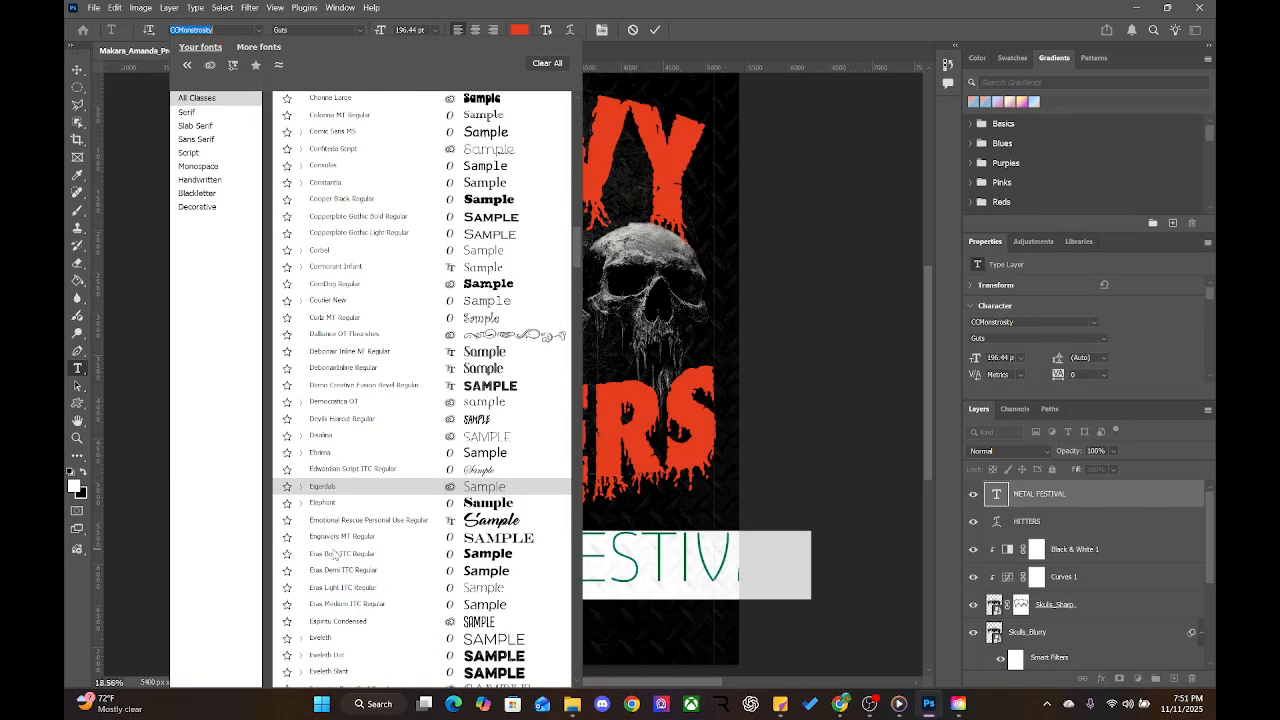
scroll(400, 600, down, 2)
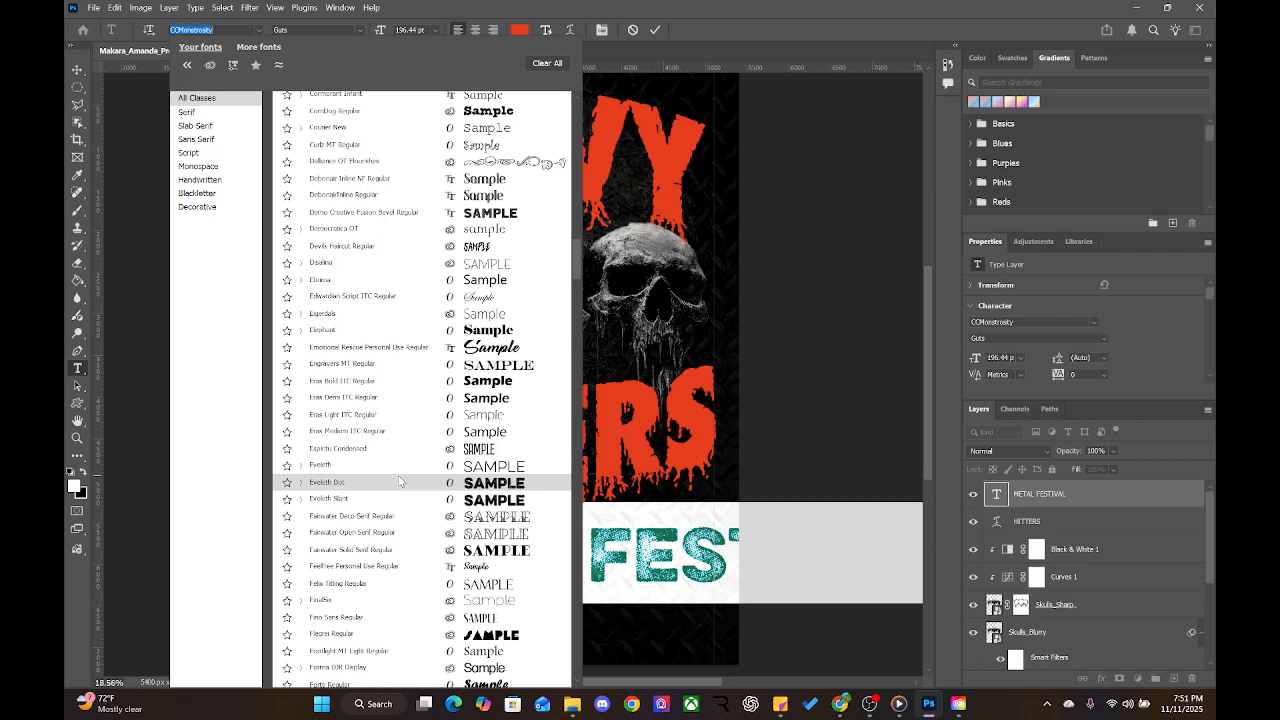
click(399, 481)
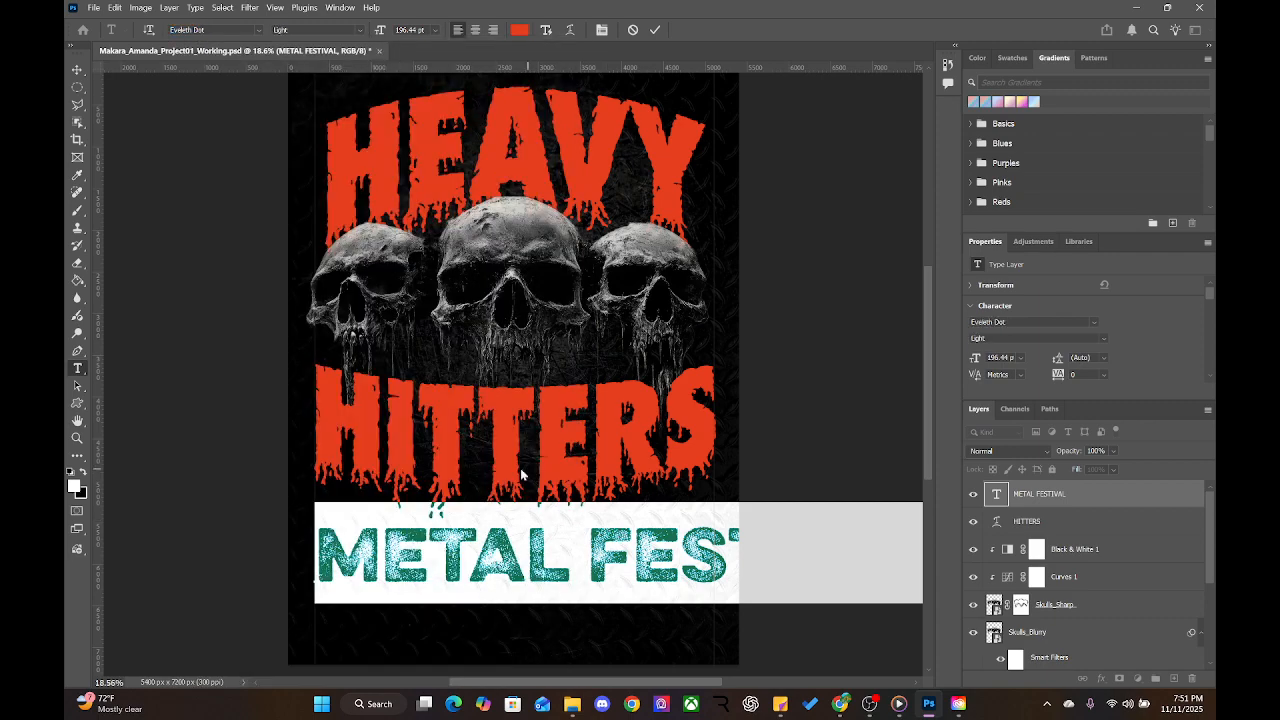
click(77, 70)
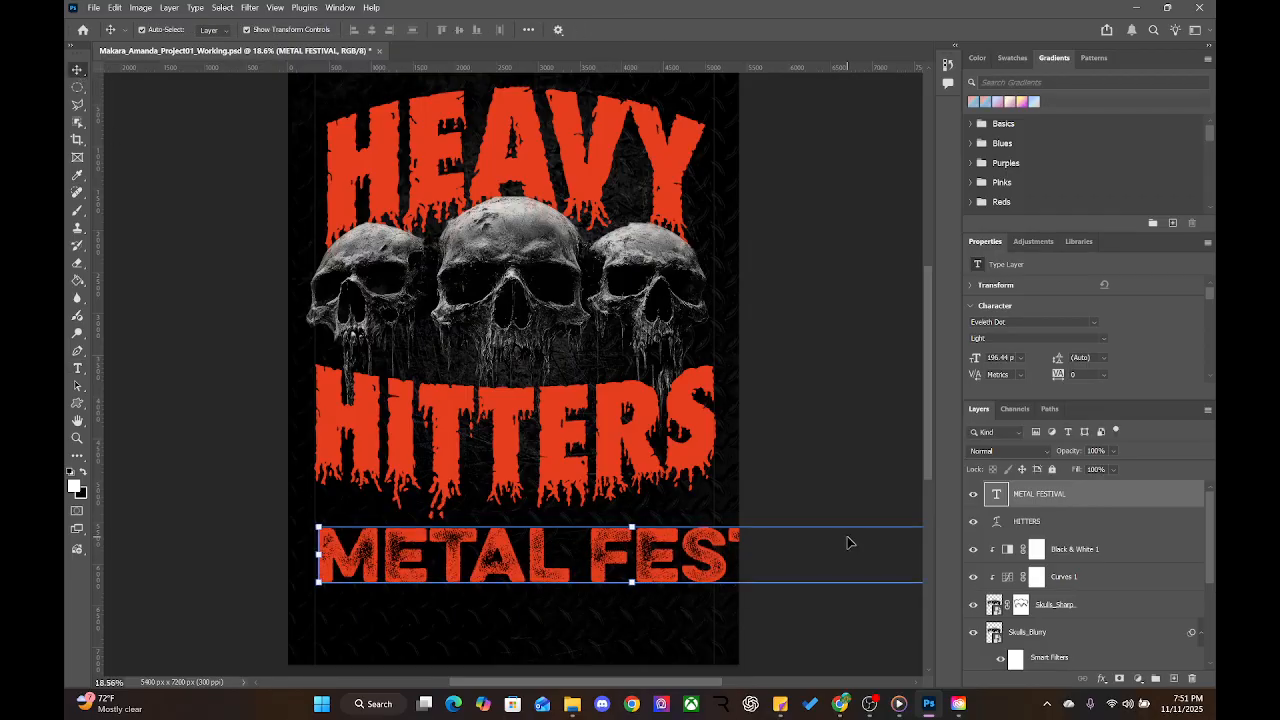
Nudge METAL FESTIVAL left, scale it to about 63% (124.17 pt) and centre it under HITTERS
drag(622, 562, 573, 557)
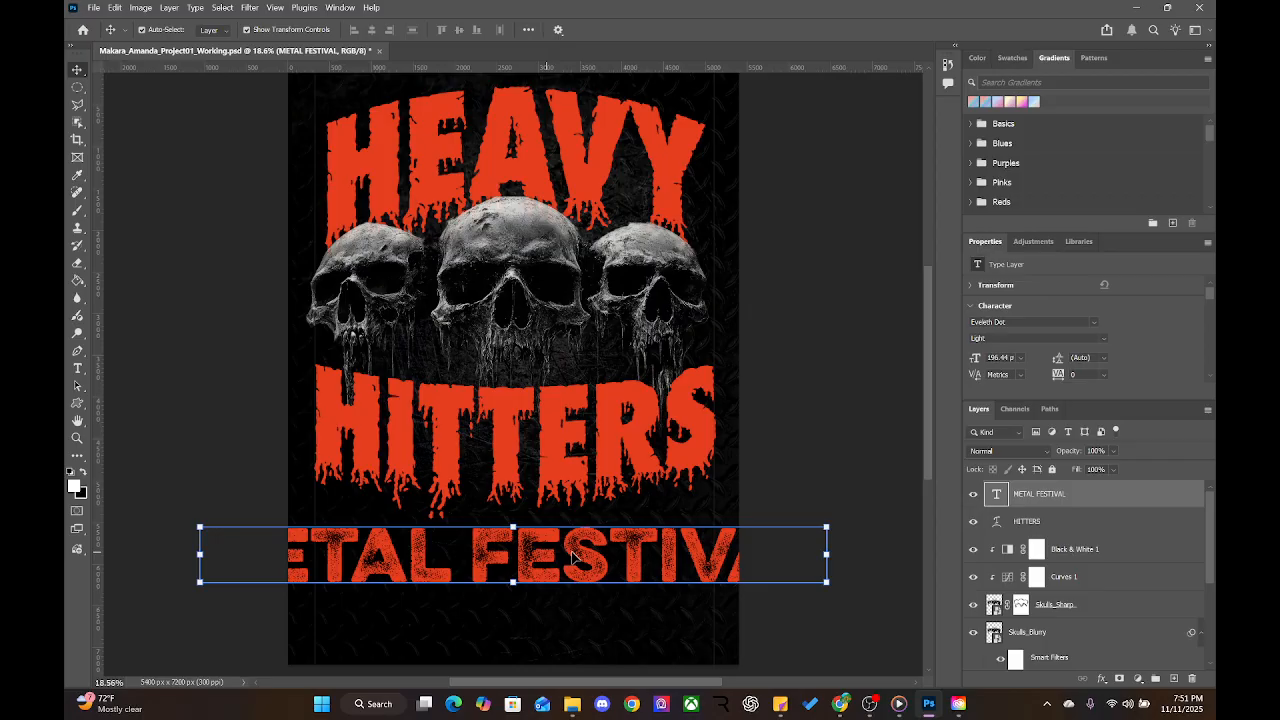
click(825, 527)
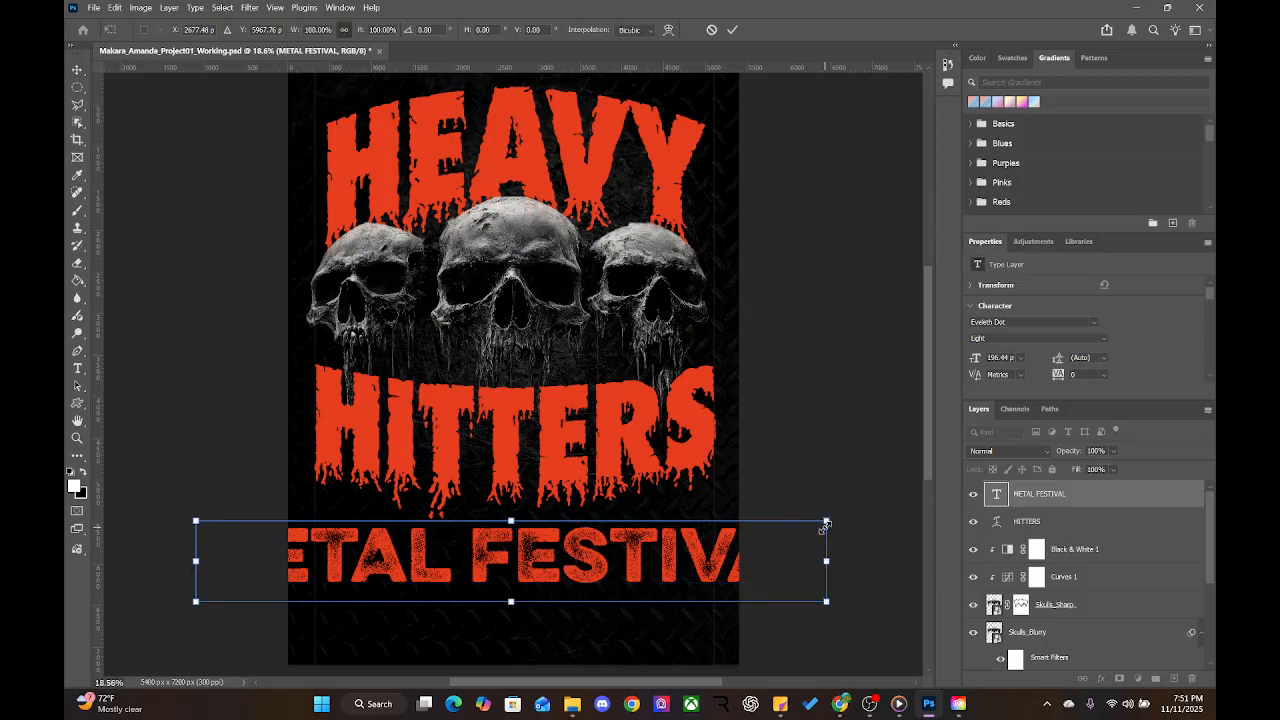
drag(825, 524, 709, 537)
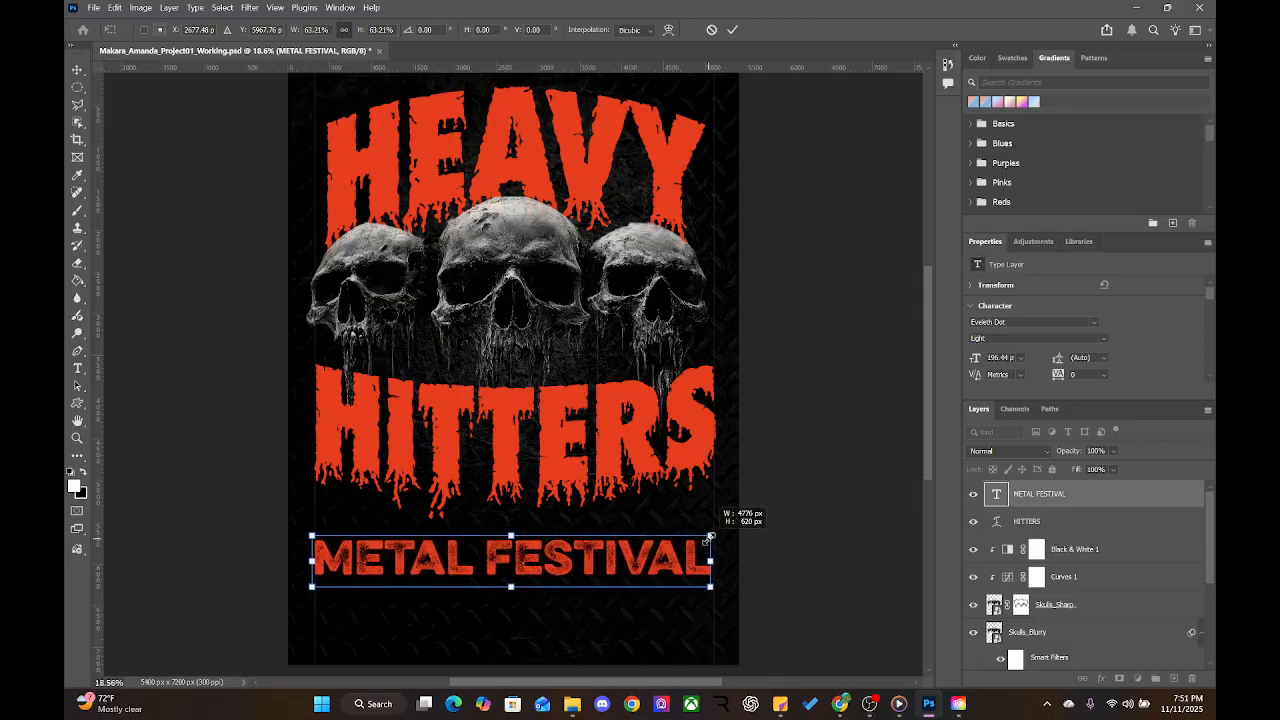
drag(710, 536, 710, 537)
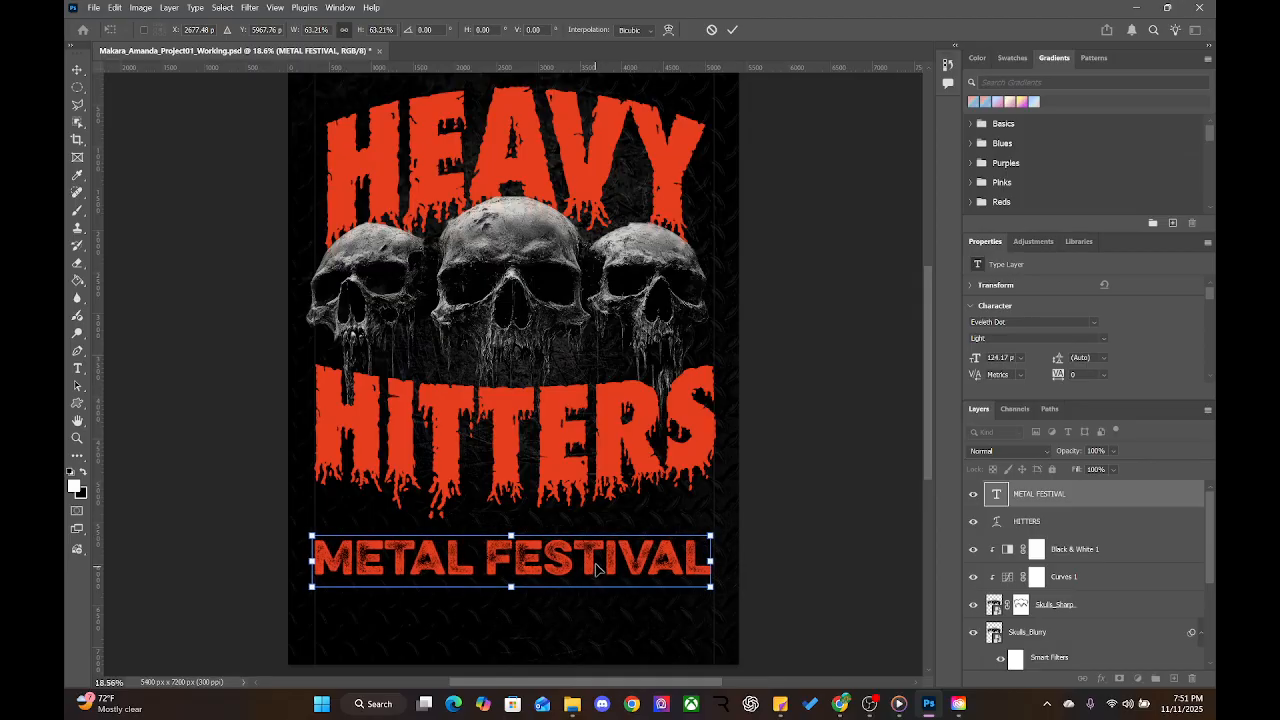
drag(597, 568, 599, 562)
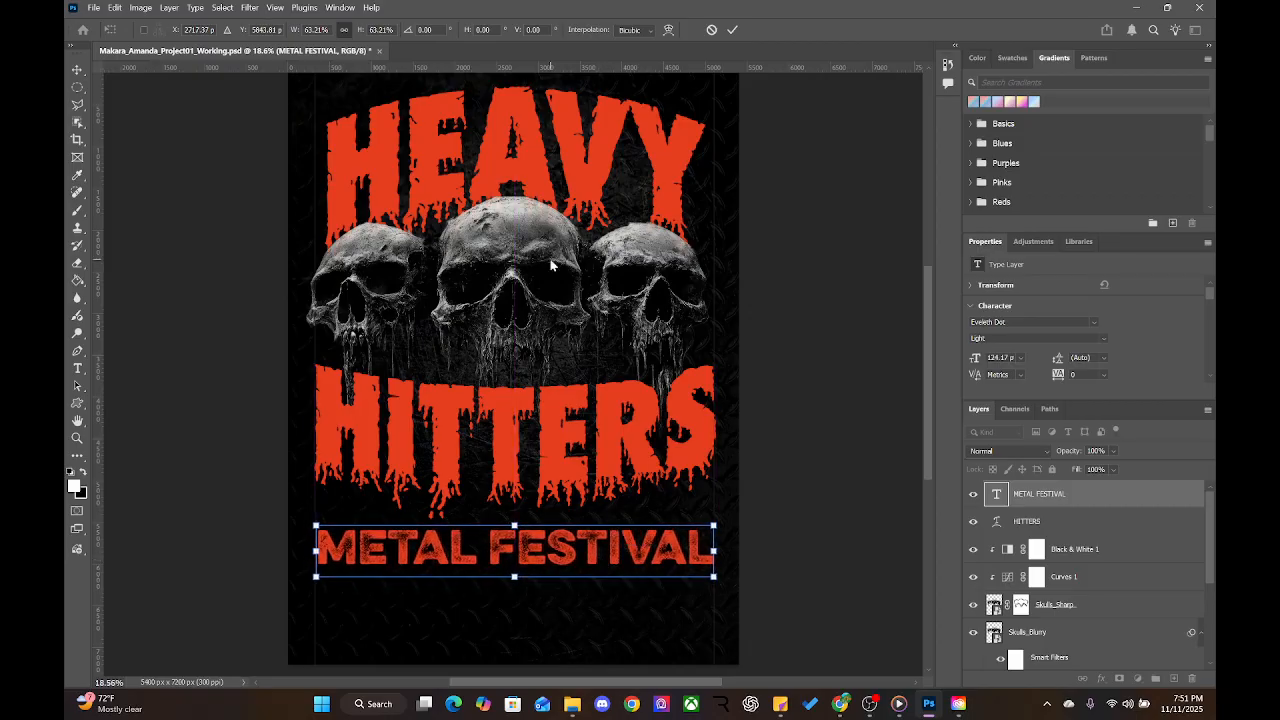
key(Return)
Give the METAL FESTIVAL text a first darker red from the text colour picker
double_click(572, 563)
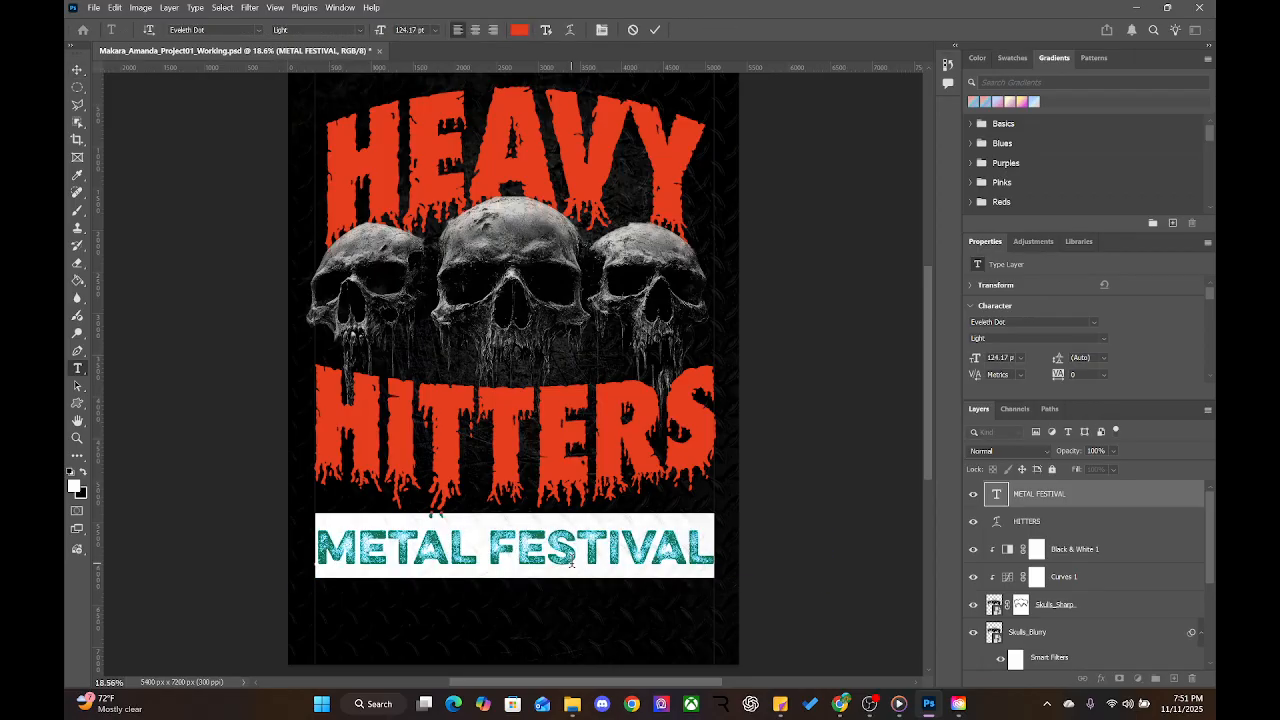
click(519, 30)
drag(625, 195, 604, 202)
click(764, 154)
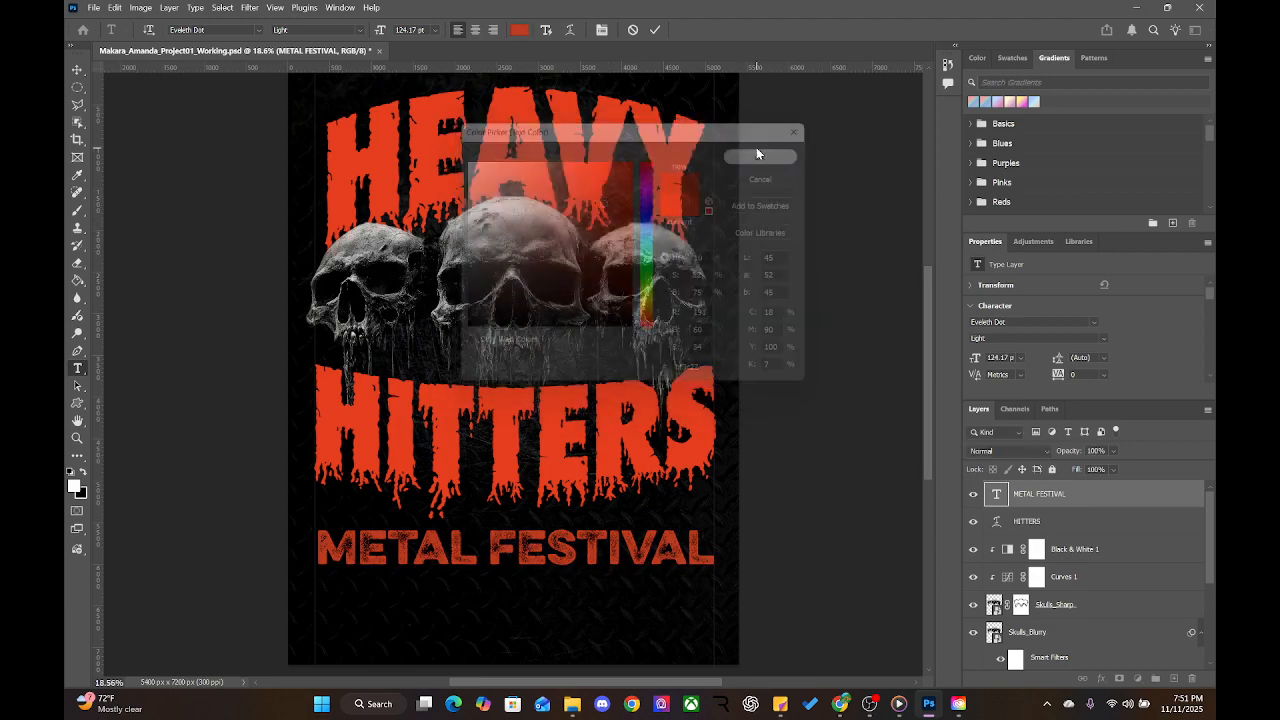
key(ctrl+Return)
key(v)
click(515, 597)
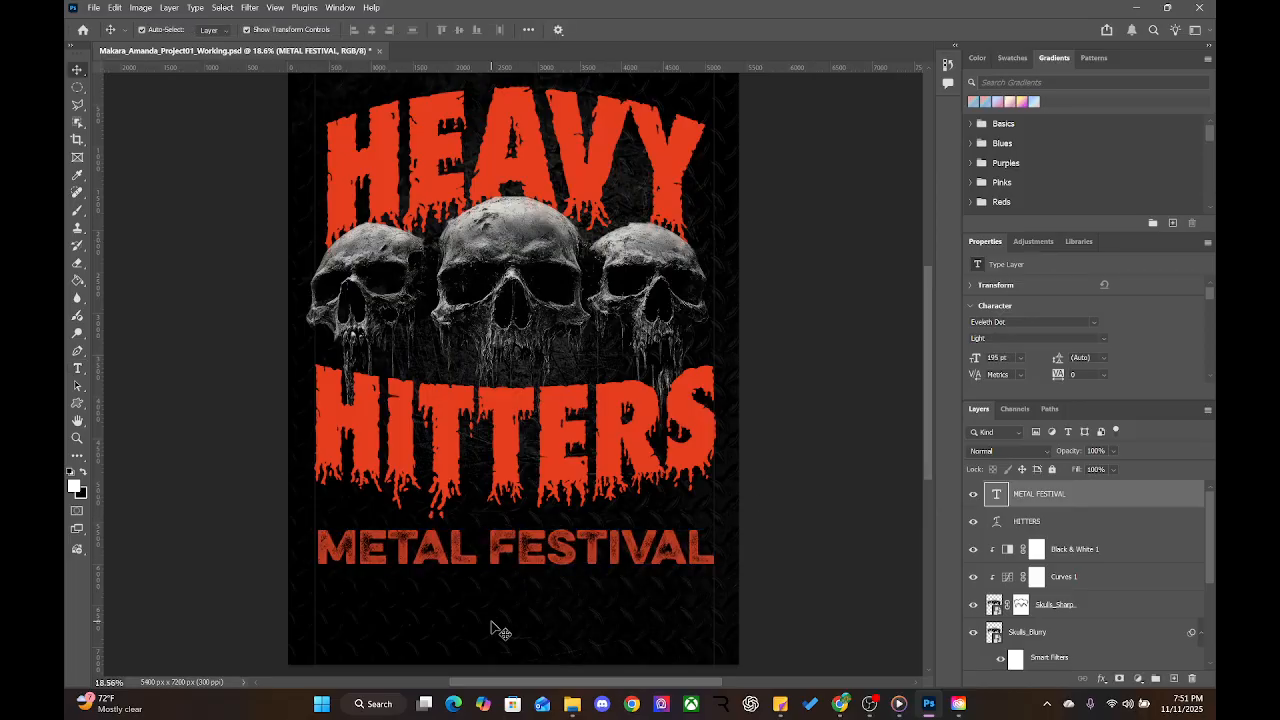
Reselect METAL FESTIVAL and settle its colour on the dark red 92230d
click(505, 545)
double_click(499, 540)
click(515, 30)
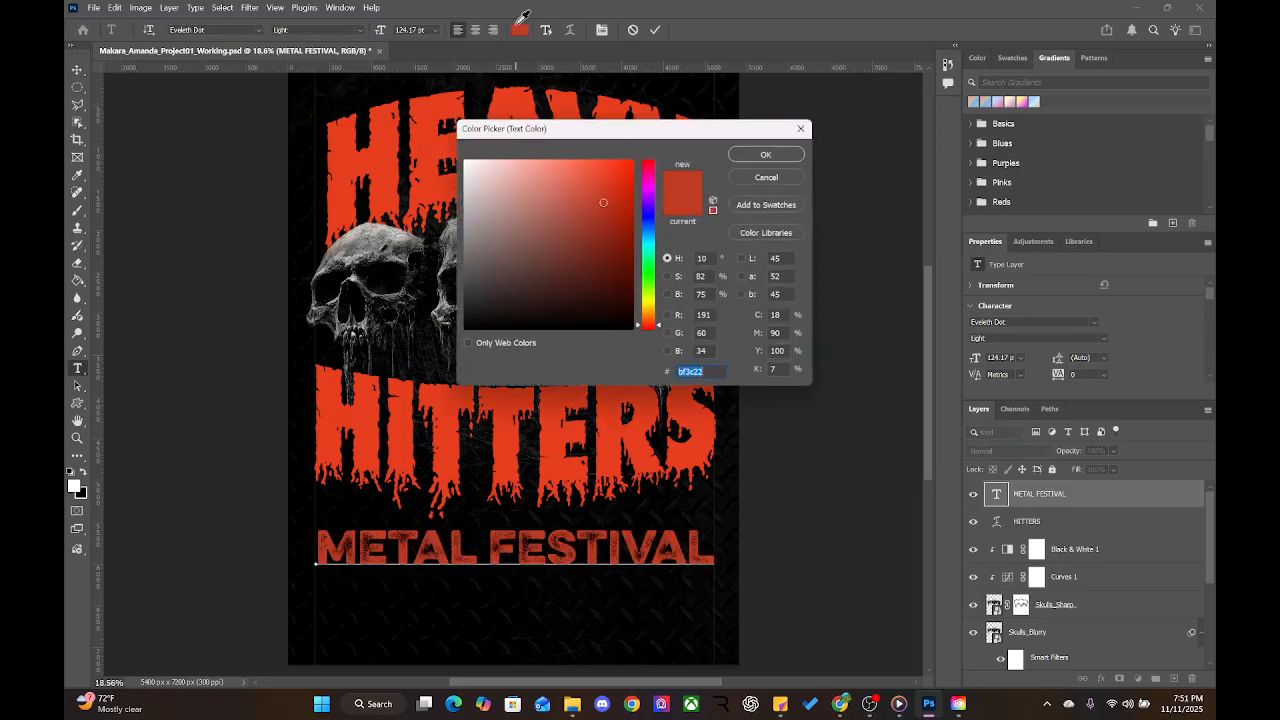
click(463, 163)
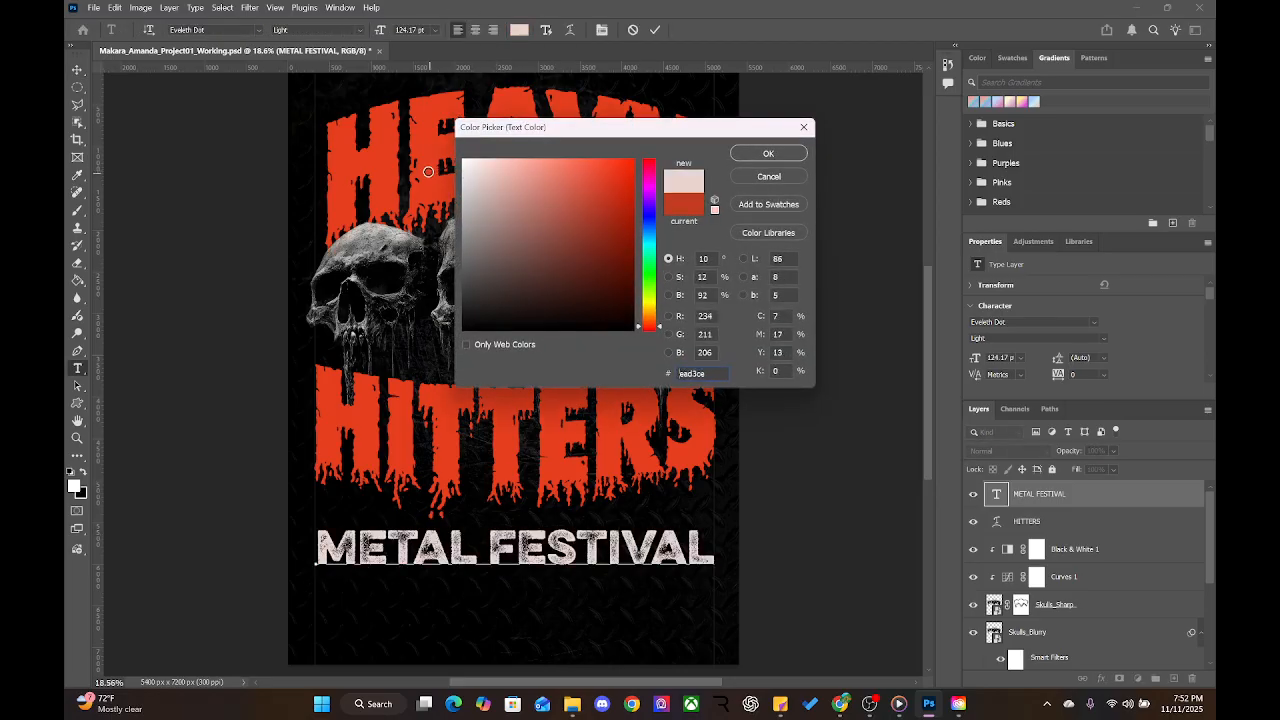
mouse_move(594, 217)
mouse_down()
mouse_move(603, 229)
mouse_move(612, 189)
mouse_move(613, 237)
mouse_move(615, 225)
mouse_up()
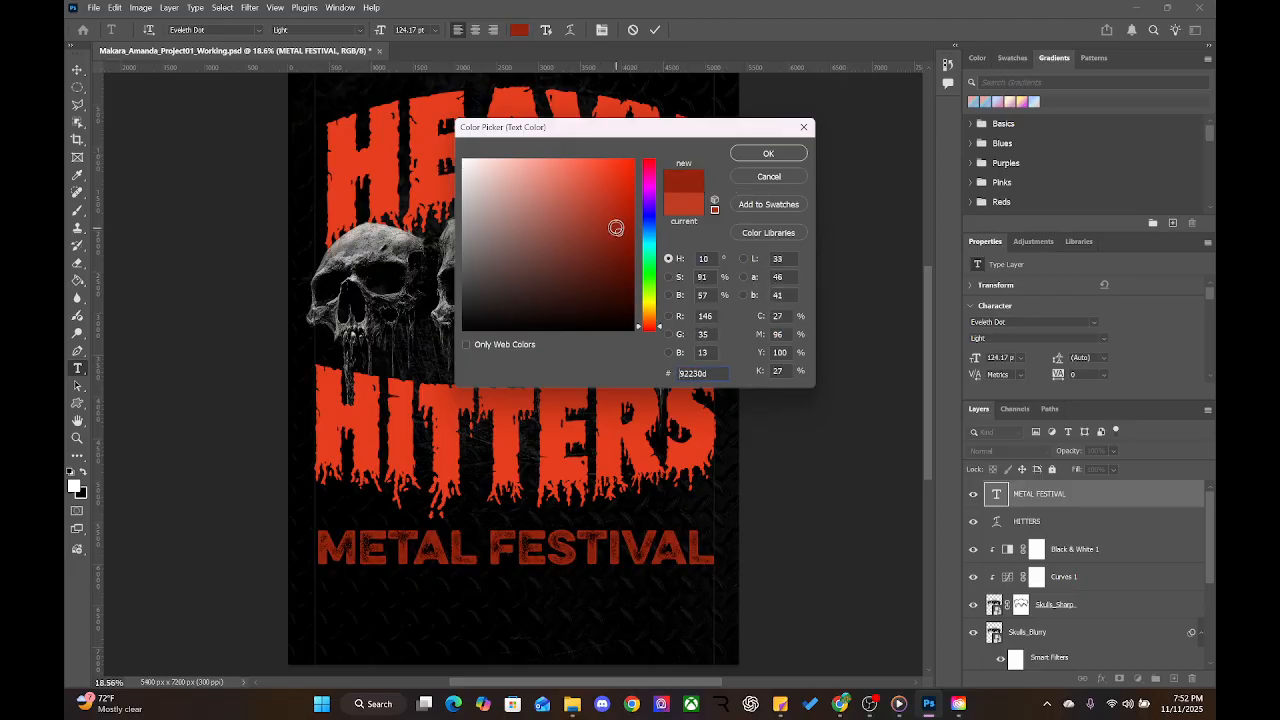
click(768, 153)
key(ctrl+Return)
key(v)
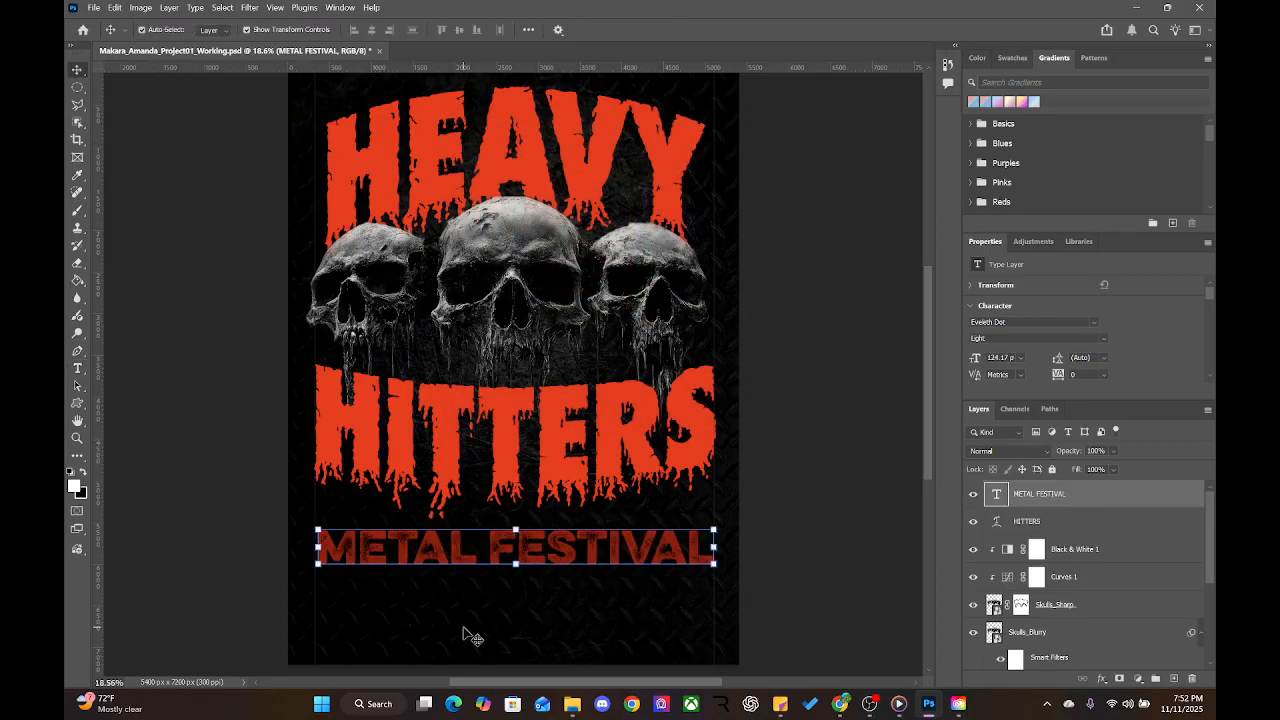
Activate the HITTERS layer and exit Free Transform without changes
click(522, 470)
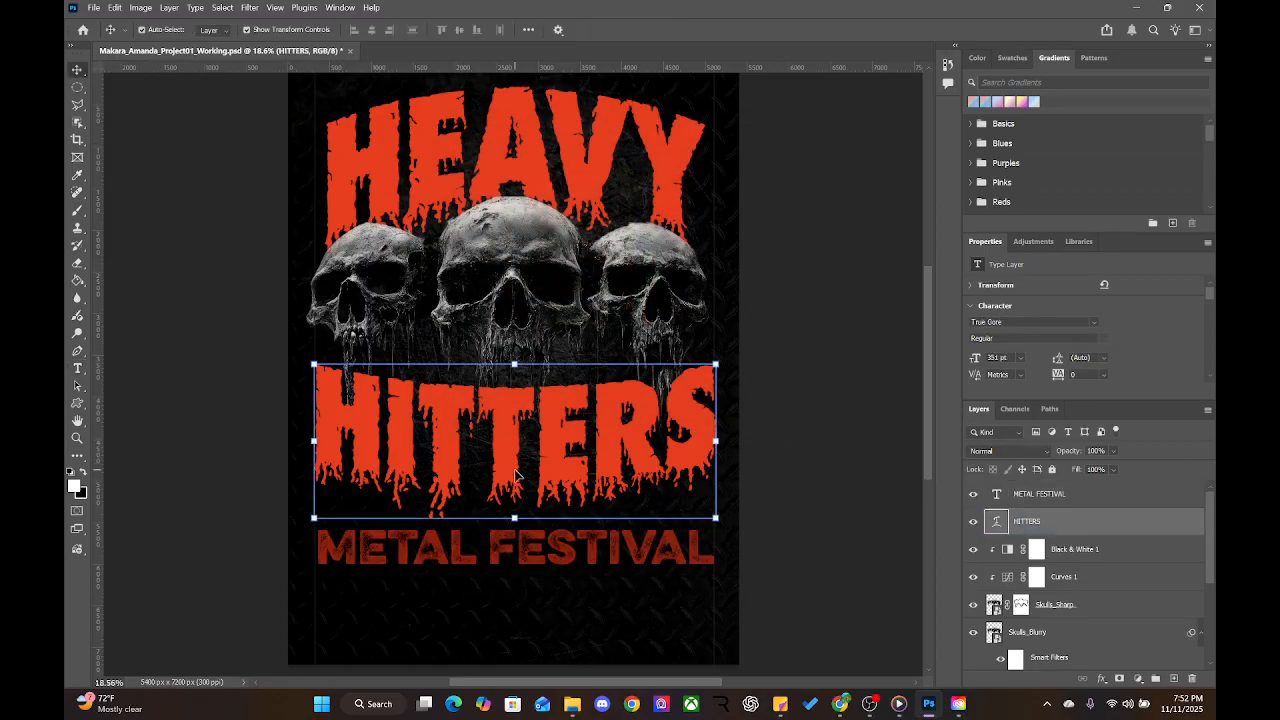
click(526, 412)
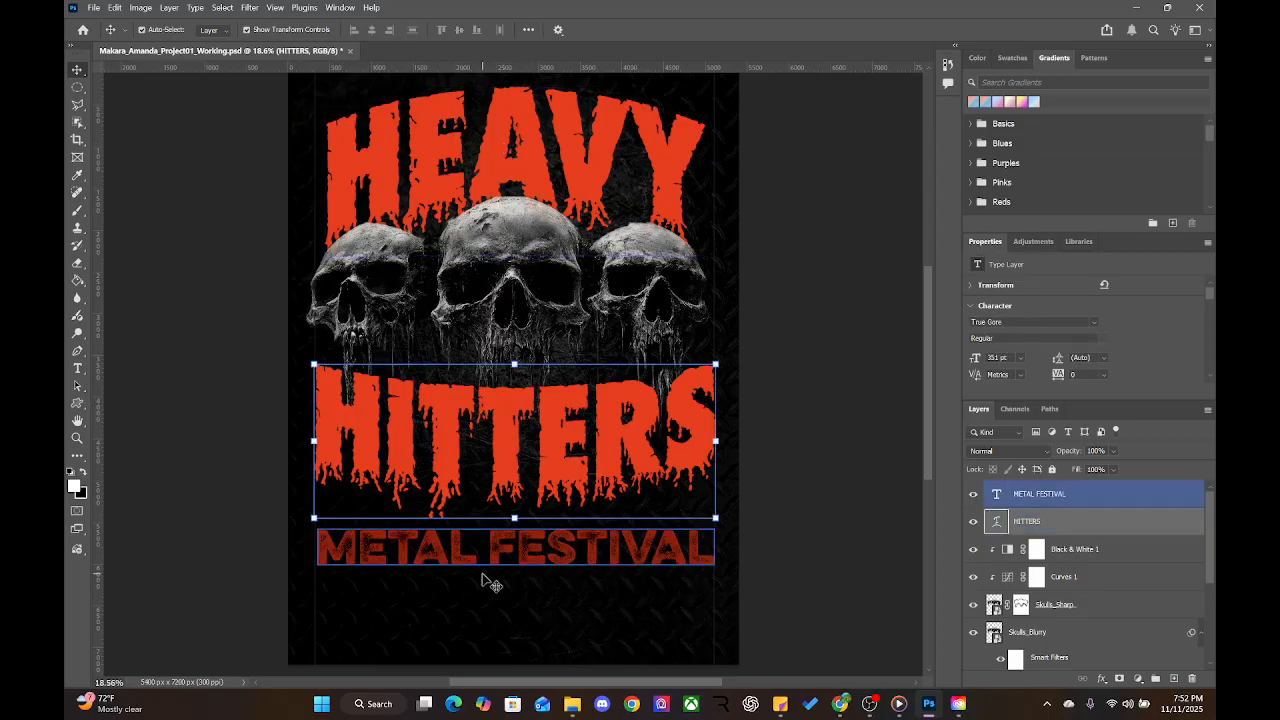
key(ctrl+t)
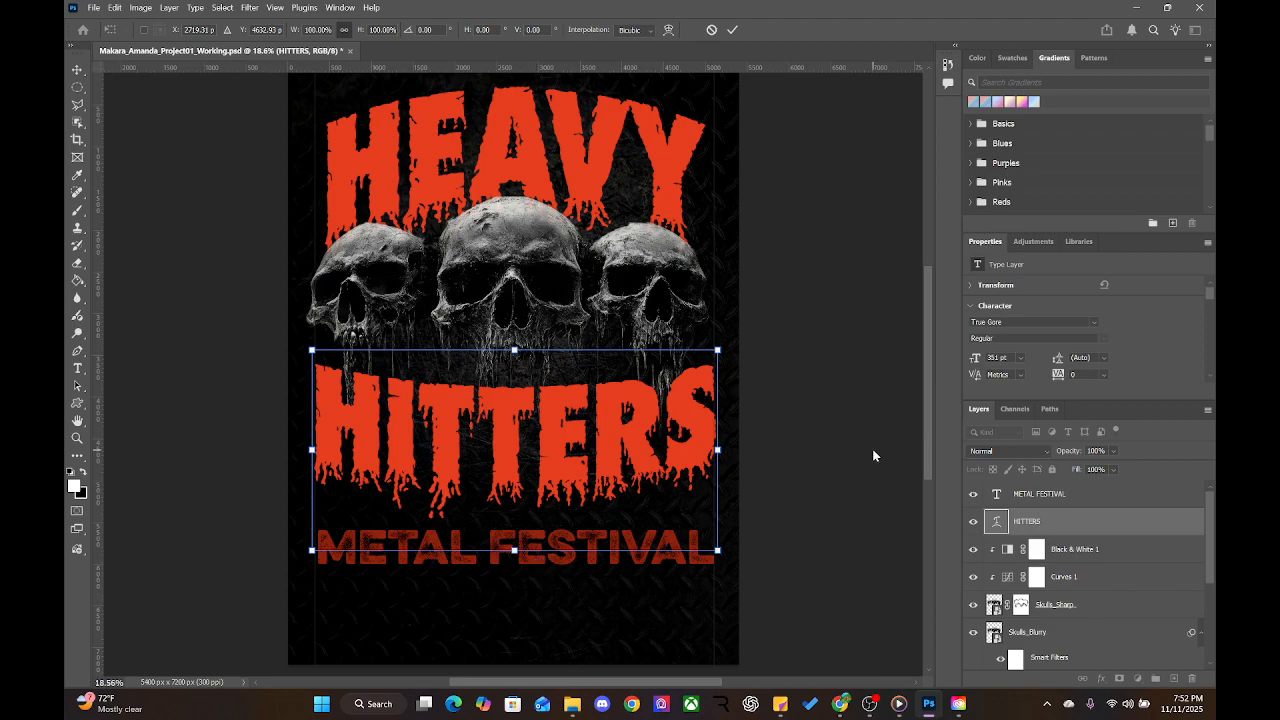
key(Return)
key(t)
Check METAL FESTIVAL's red in the text colour picker without changing it
click(567, 555)
key(ctrl+a)
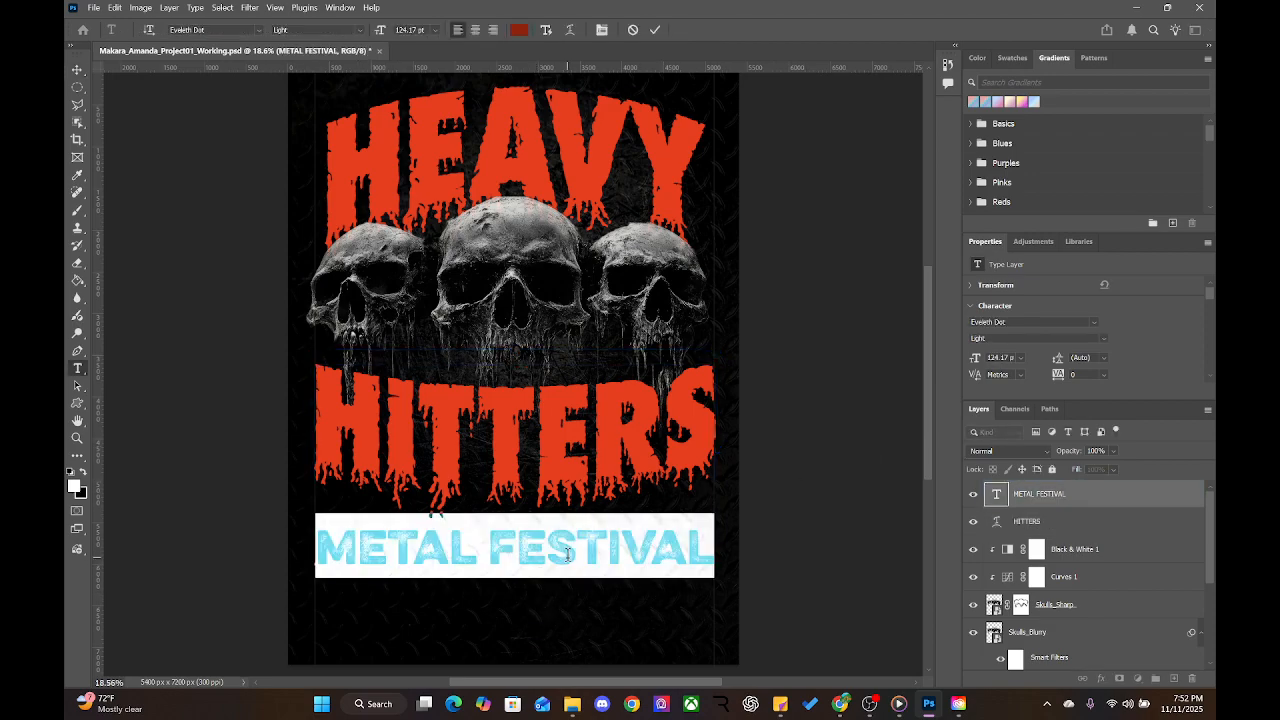
click(520, 30)
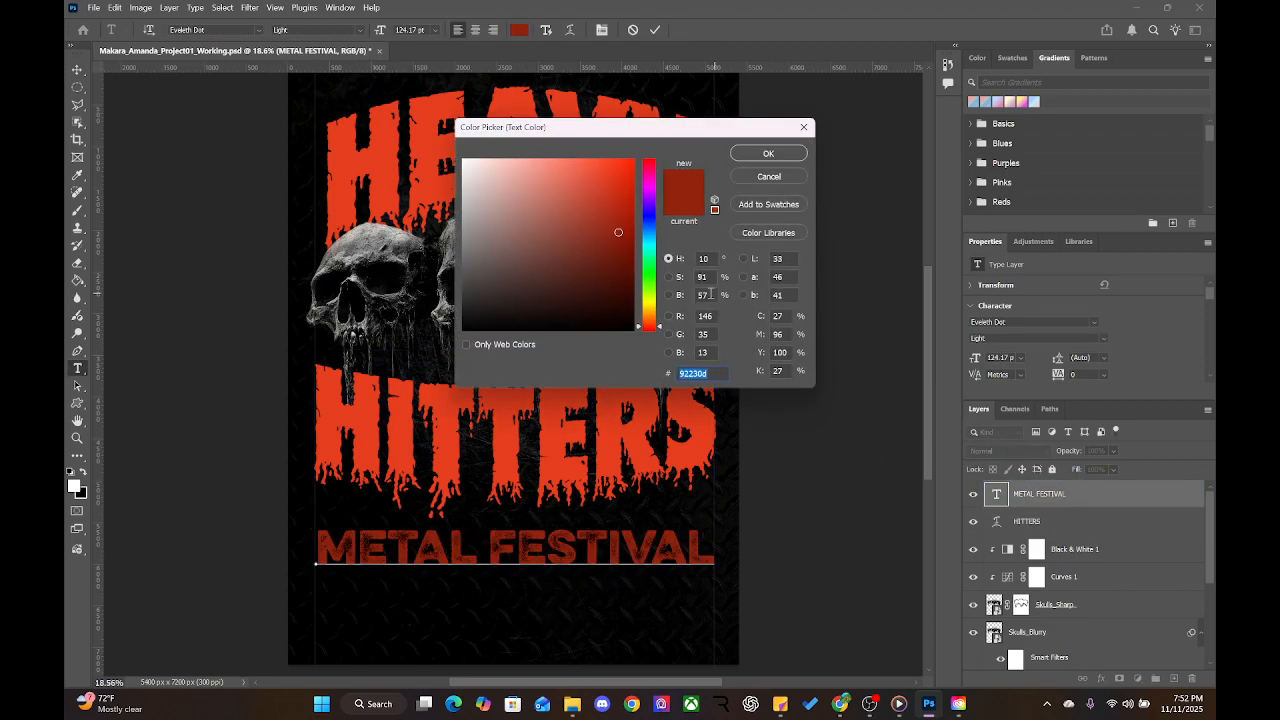
click(756, 158)
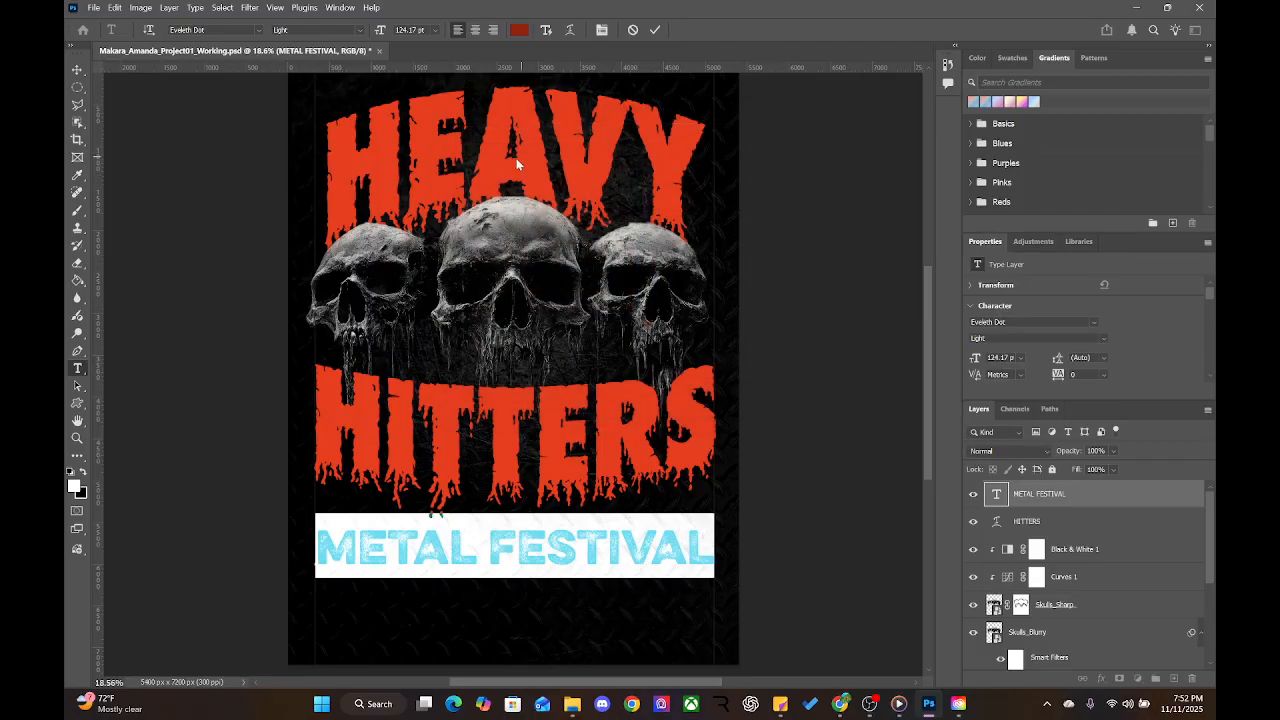
key(ctrl+Return)
Colour HEAVY dark red 8c210c by sampling METAL FESTIVAL with the eyedropper
double_click(522, 155)
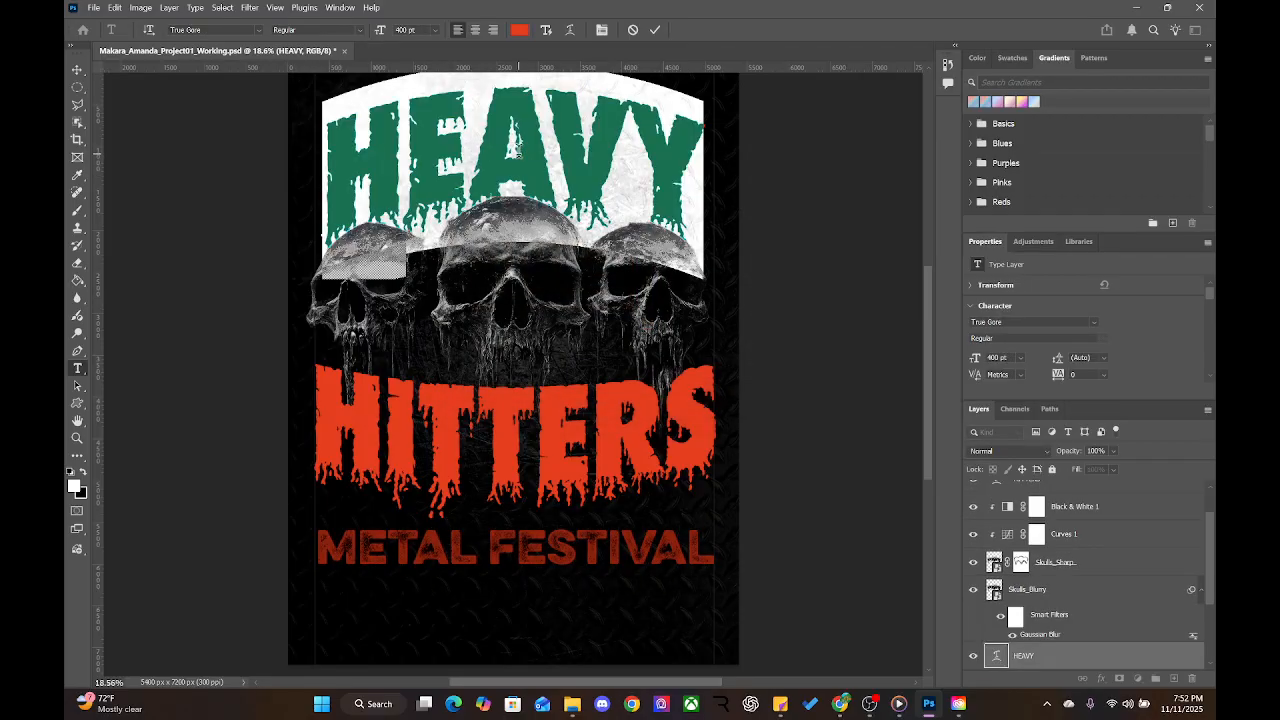
click(520, 31)
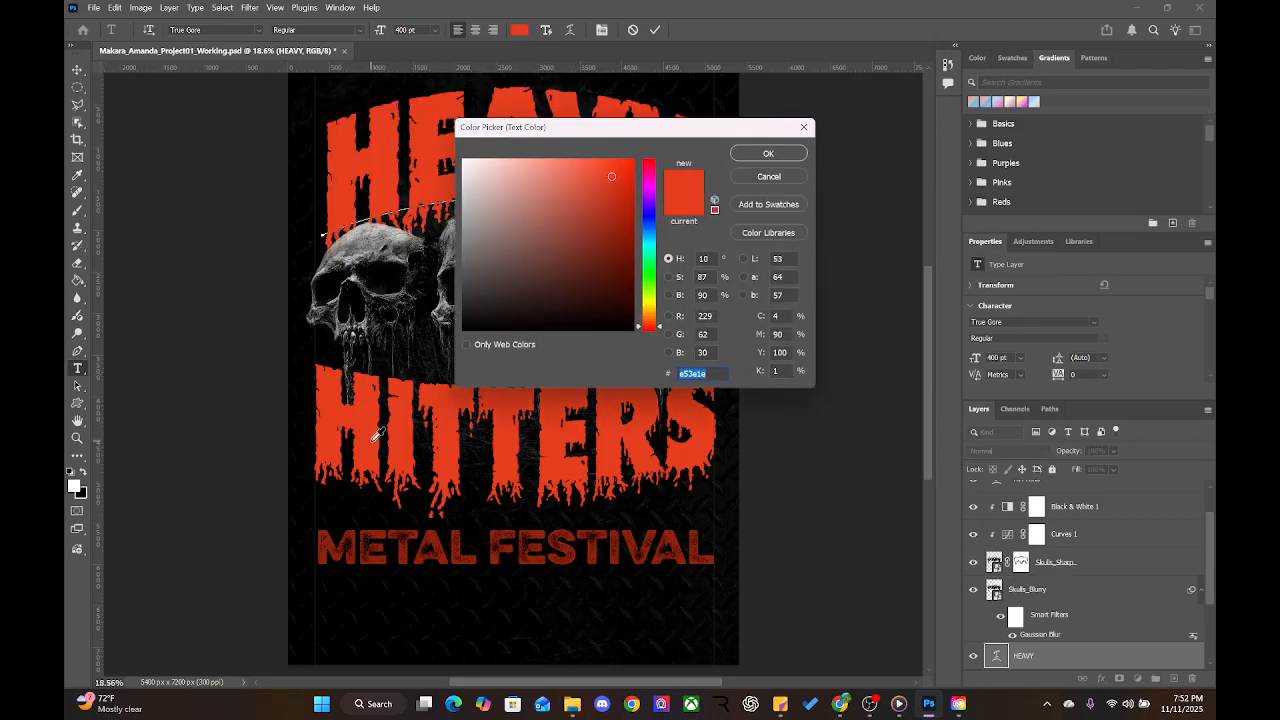
click(443, 528)
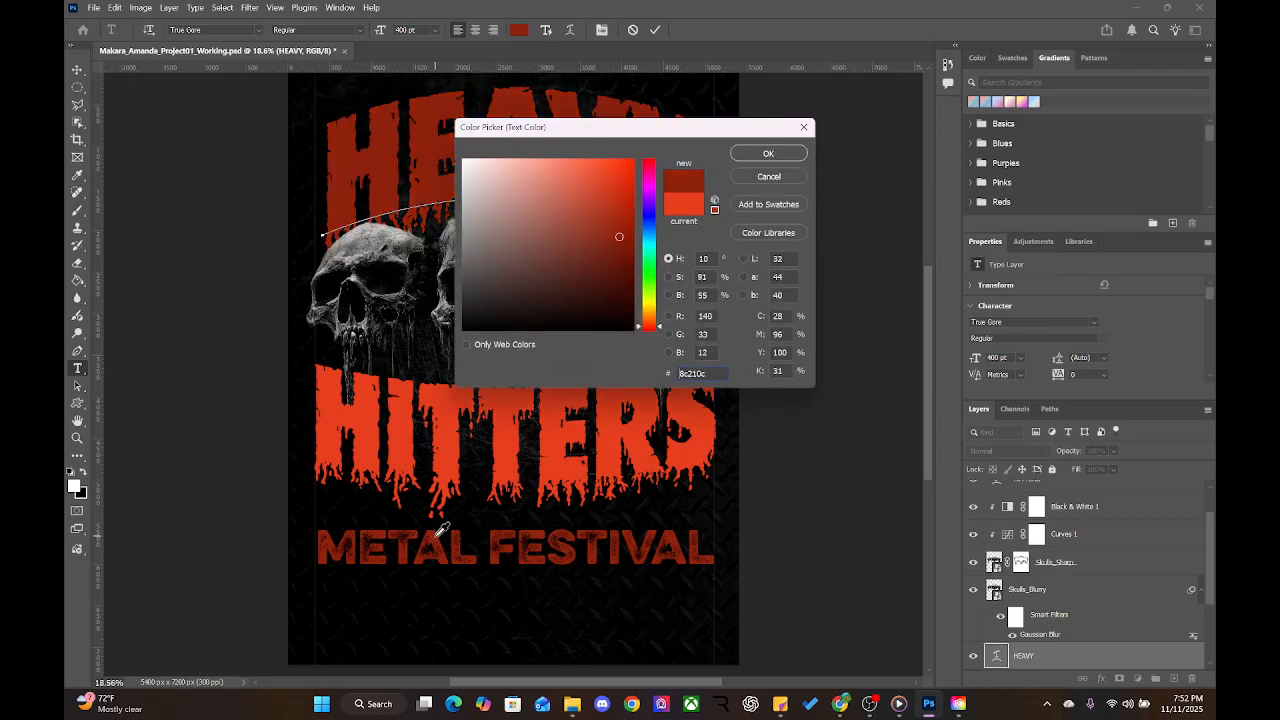
click(751, 153)
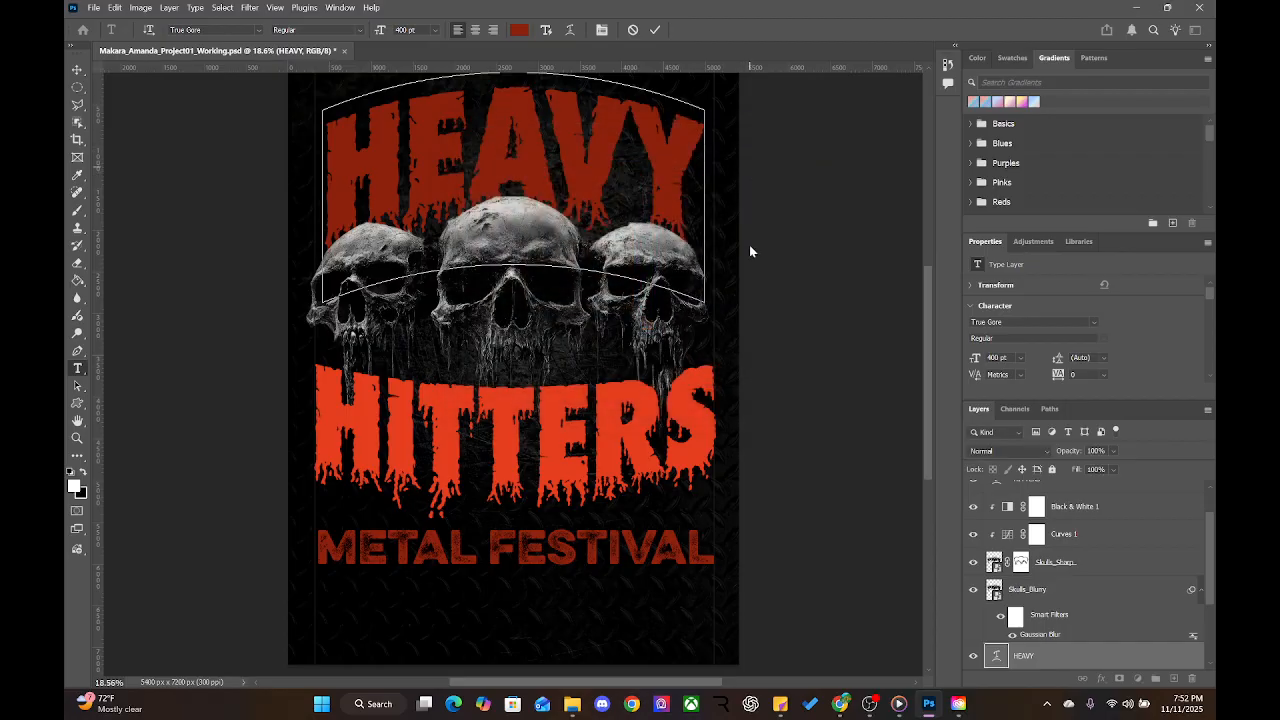
double_click(589, 446)
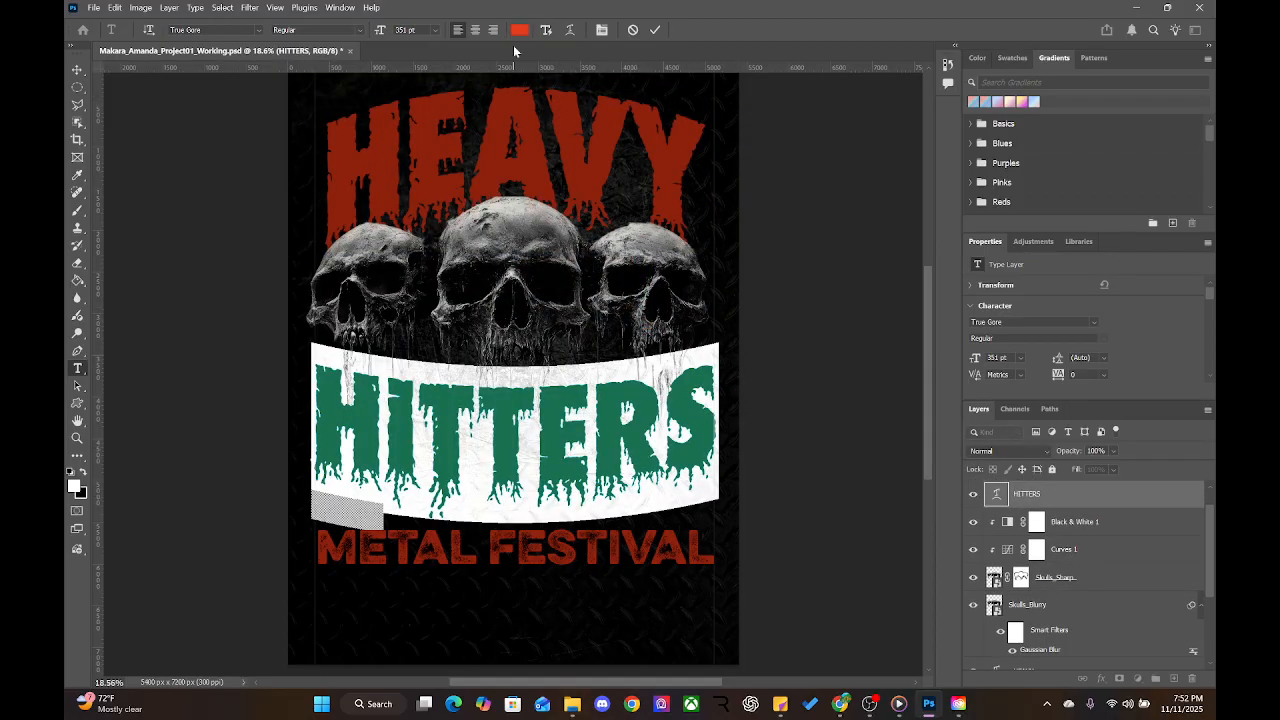
Confirm the dark red colour on the HEAVY text
click(560, 116)
double_click(560, 116)
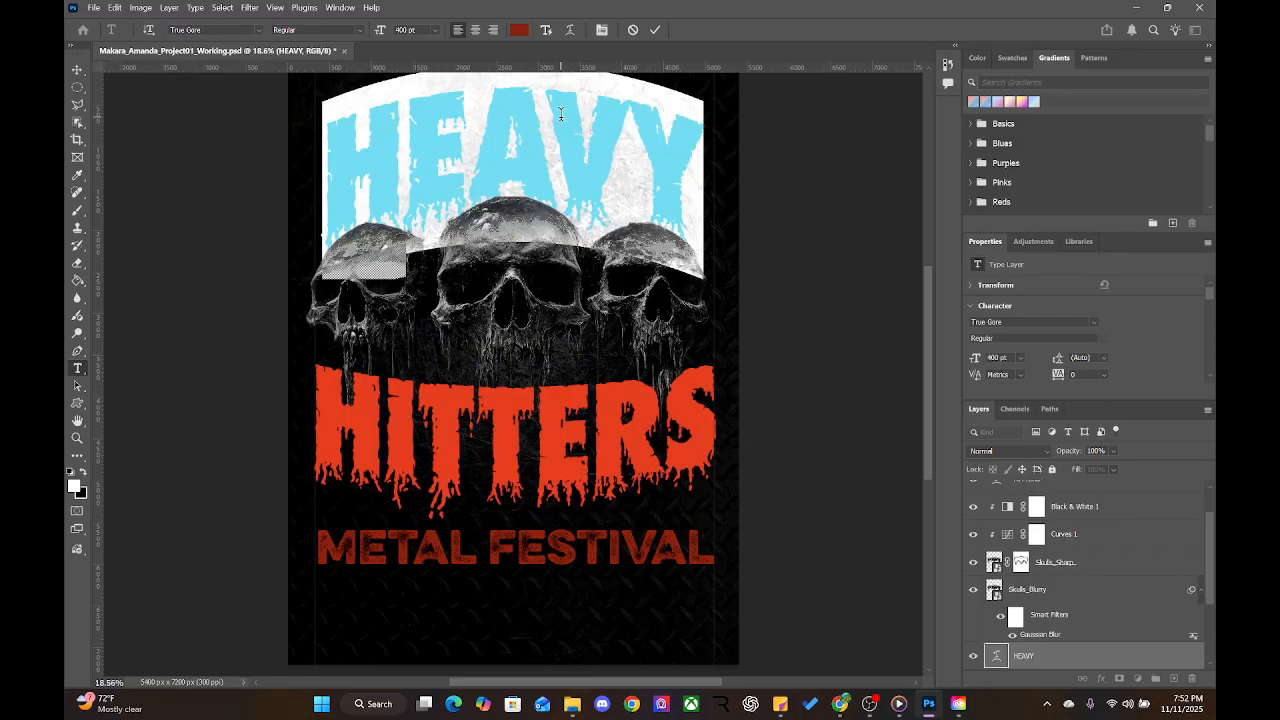
click(519, 30)
drag(716, 373, 673, 377)
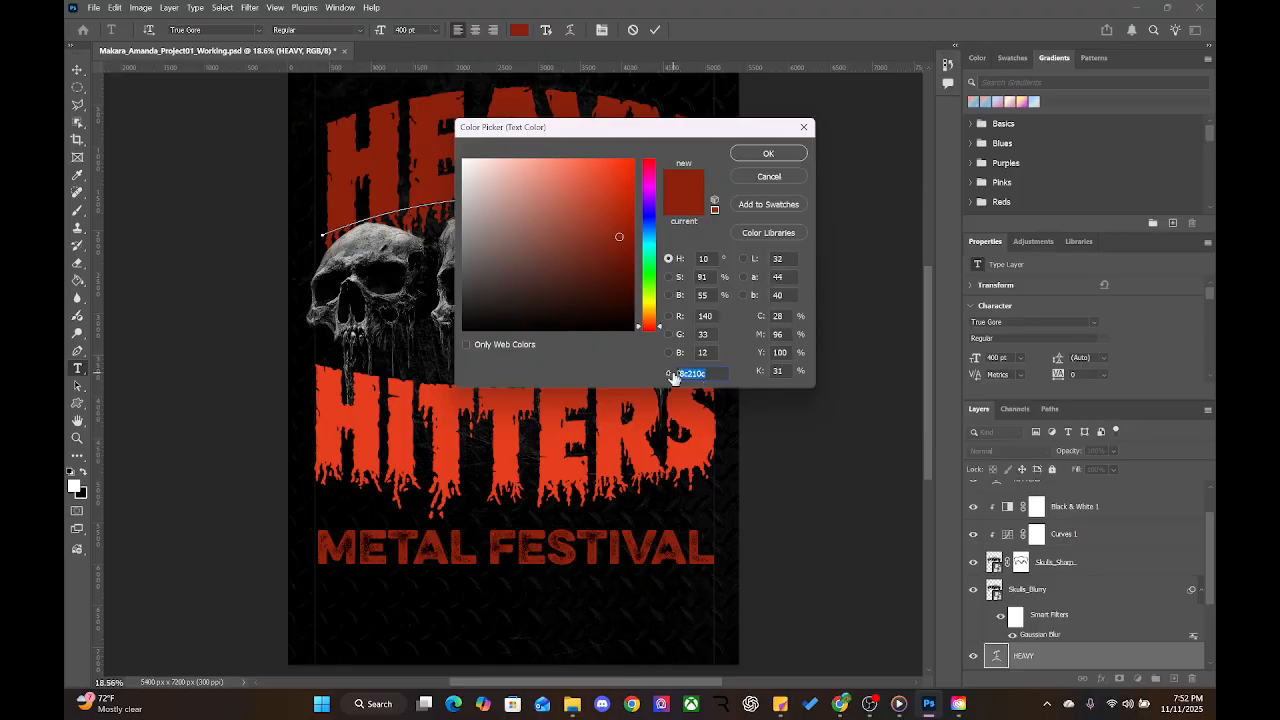
click(768, 153)
Set the HITTERS text colour to hex 8c210c and commit the edit
double_click(640, 440)
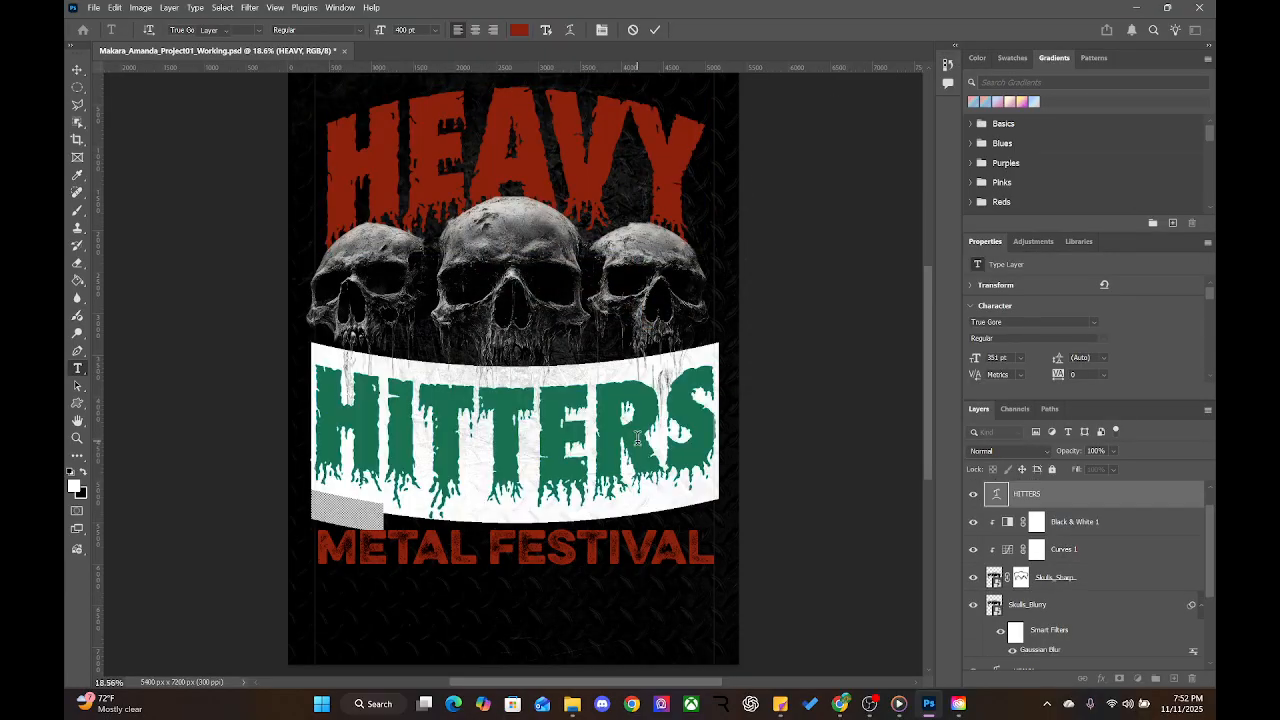
click(628, 413)
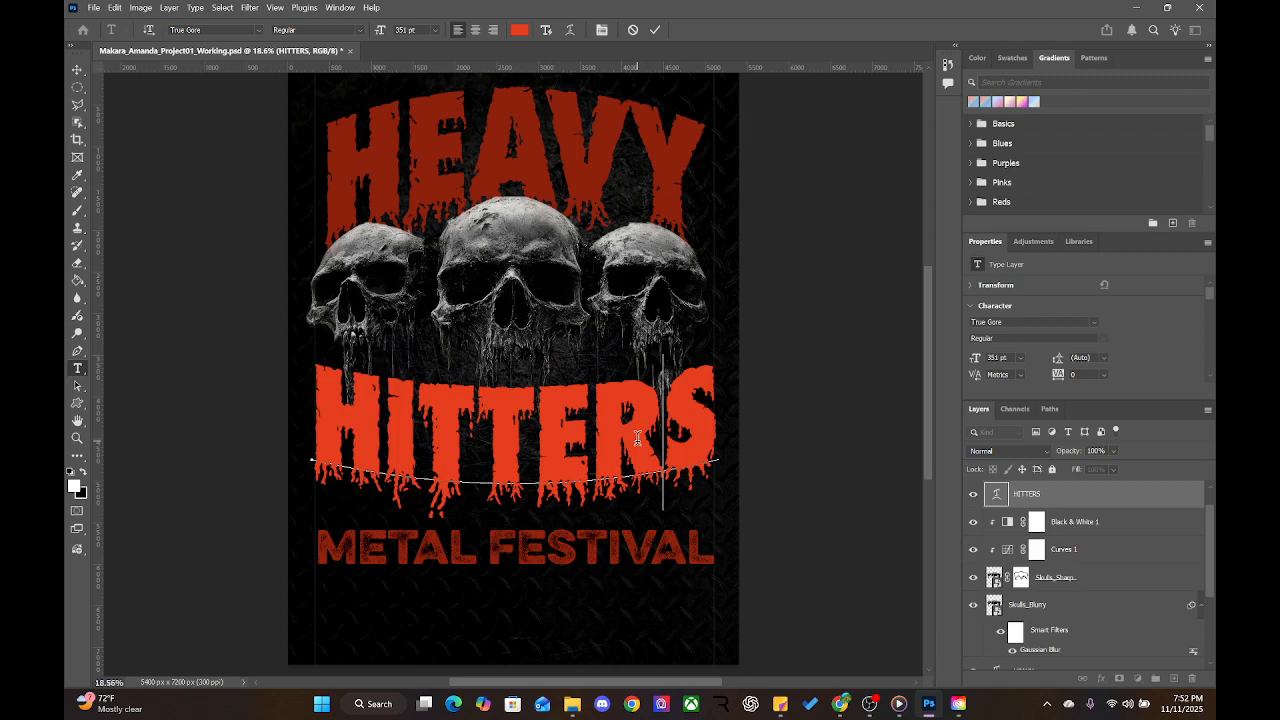
double_click(581, 427)
click(519, 29)
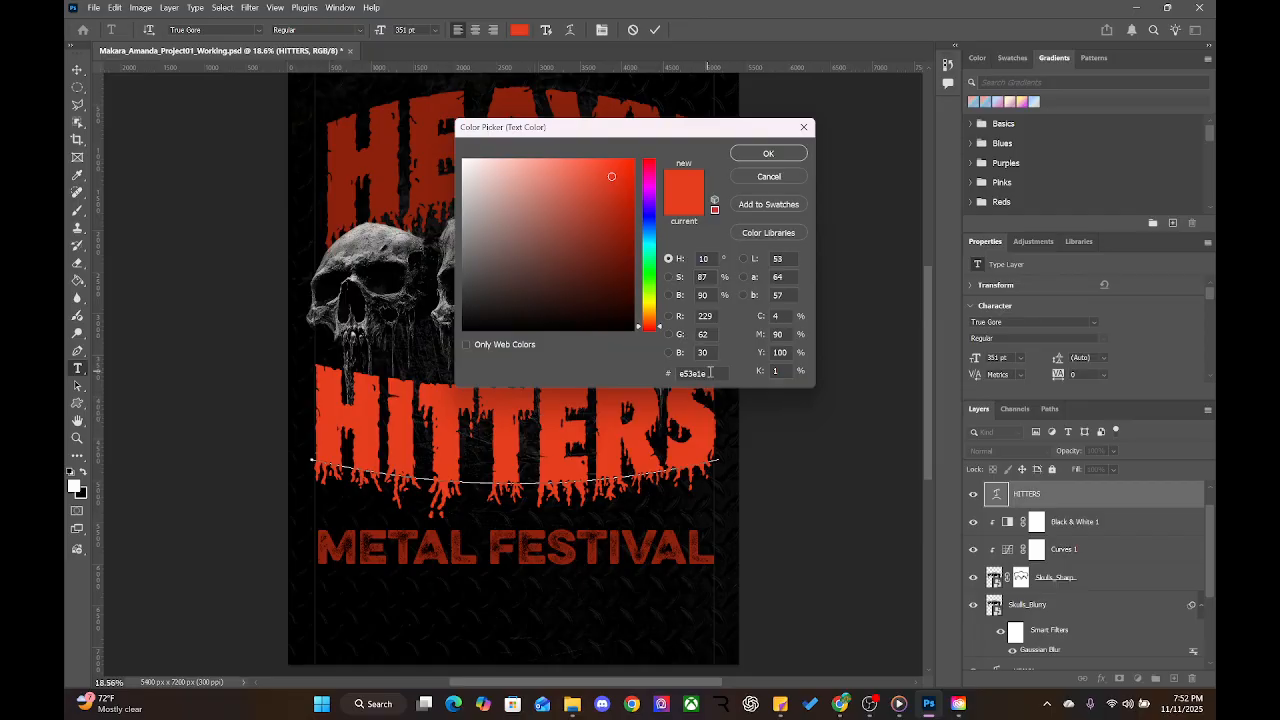
drag(710, 372, 679, 374)
text(8c210c)
click(776, 154)
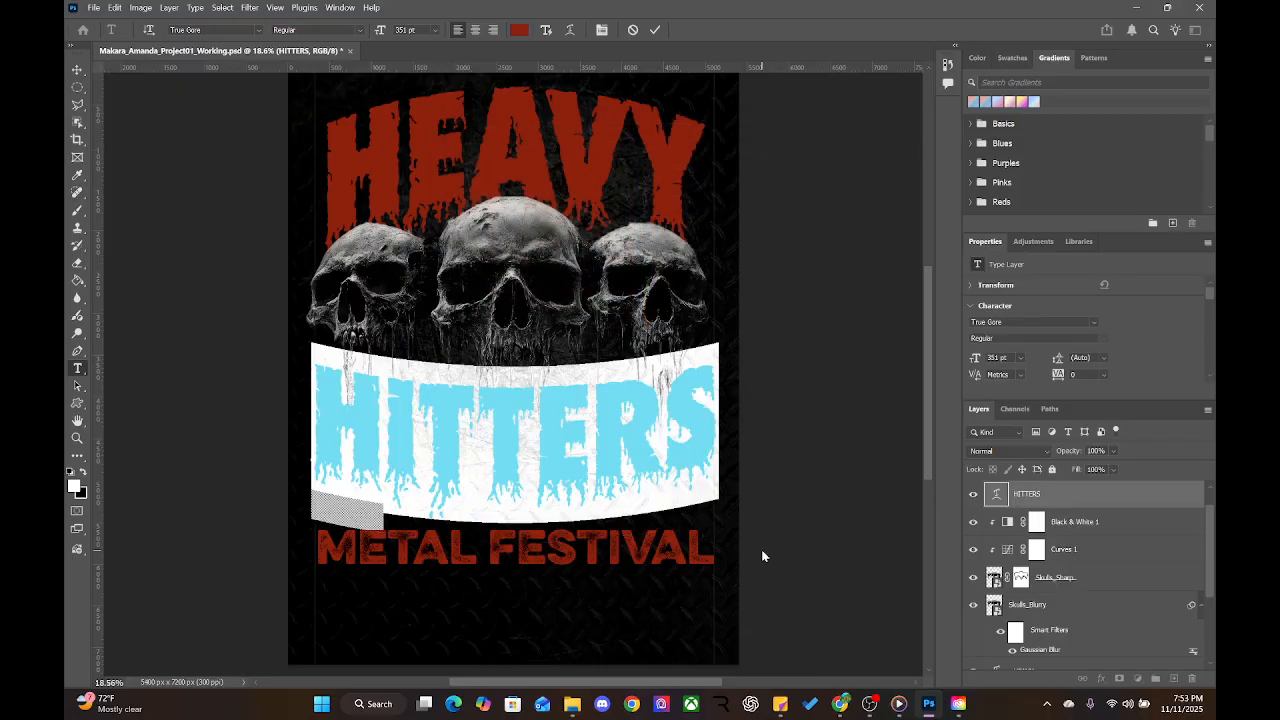
key(Escape)
key(v)
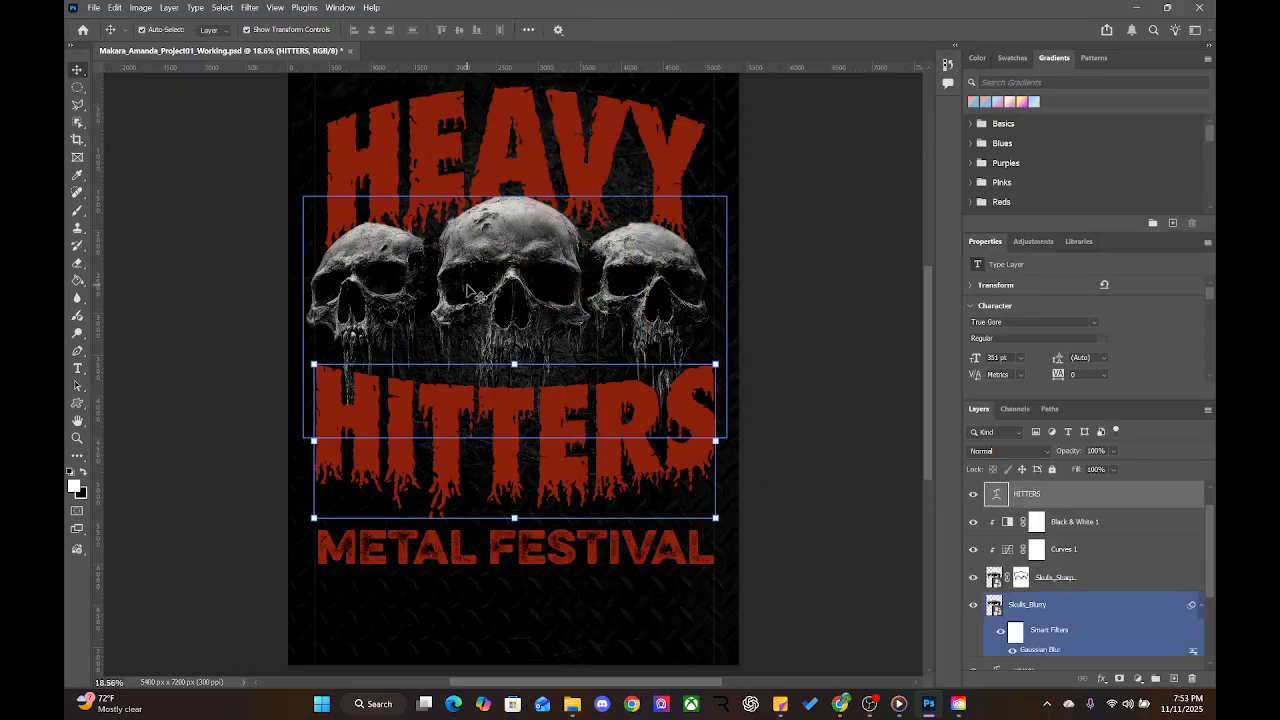
Duplicate METAL FESTIVAL just below itself and name the copy layer DATE LOCATION
click(620, 548)
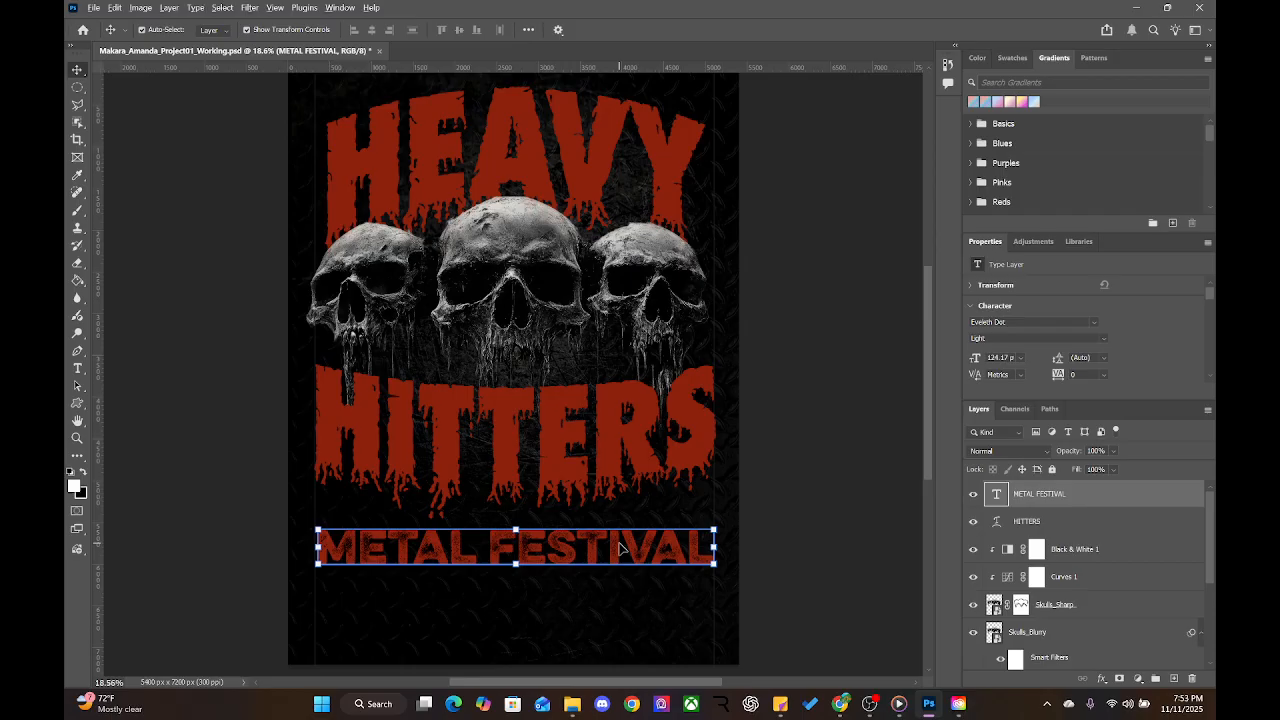
drag(620, 548, 620, 590)
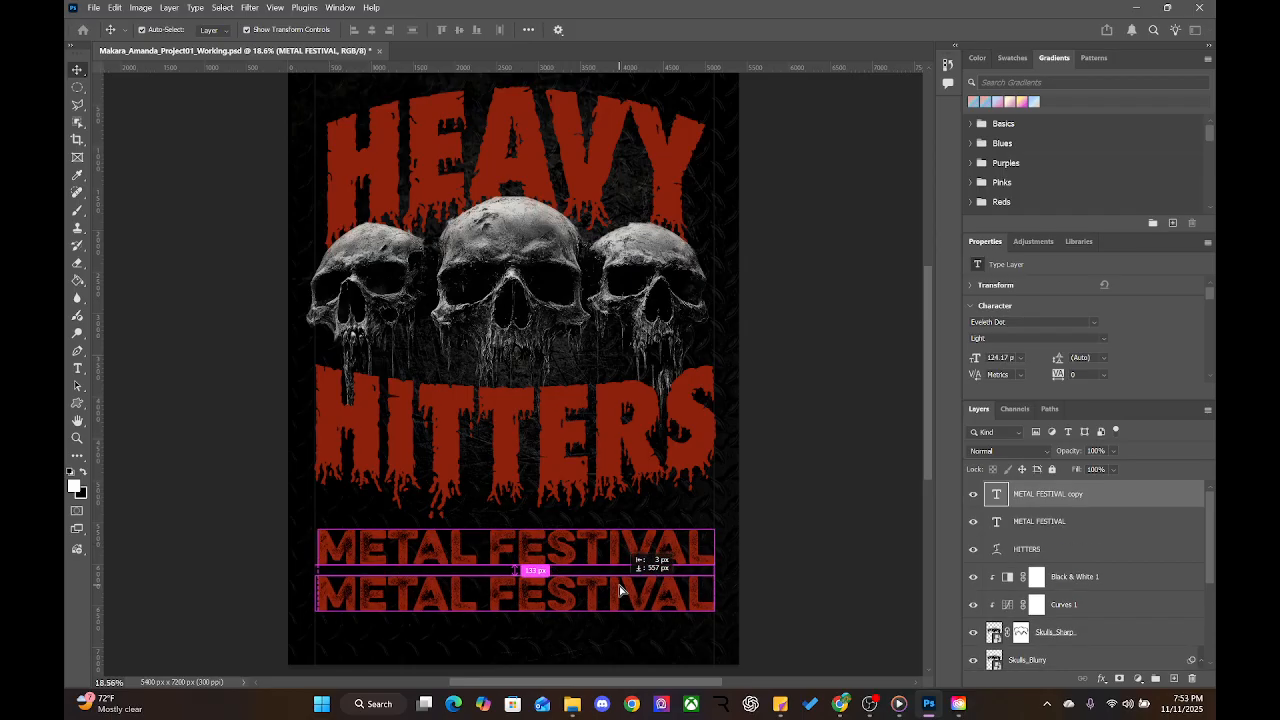
drag(620, 590, 620, 592)
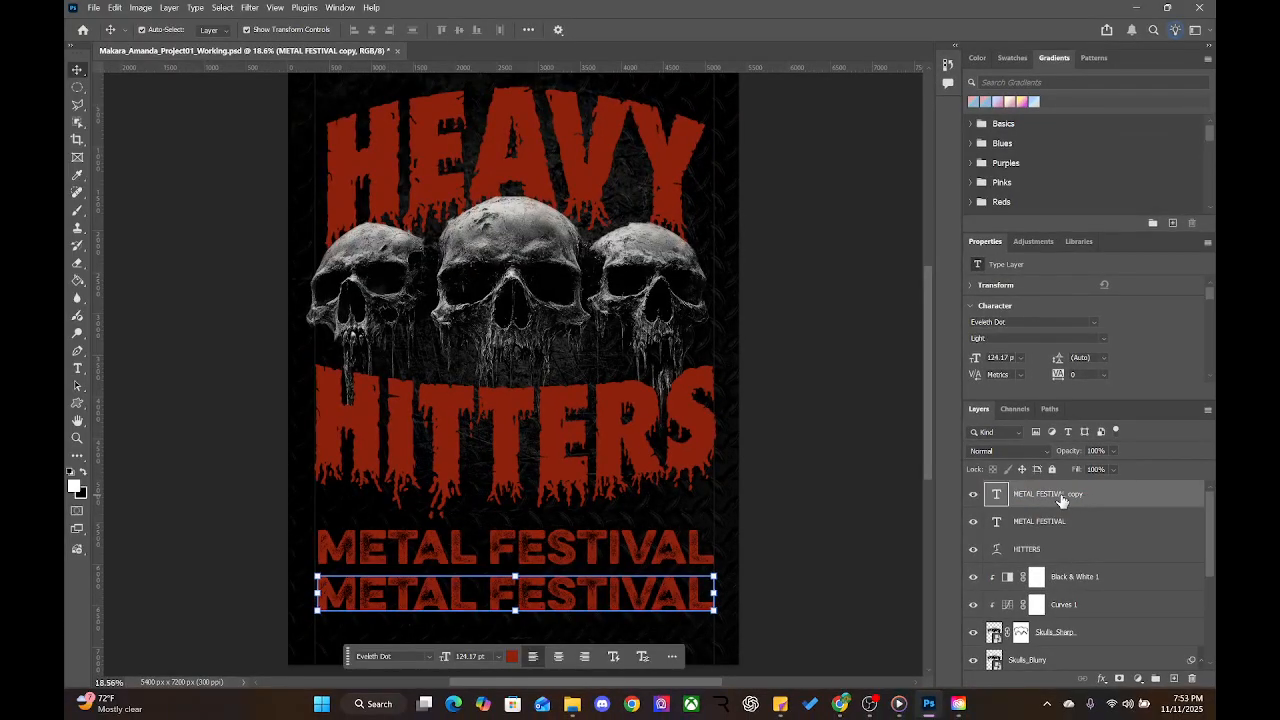
double_click(1062, 493)
text(DATE)
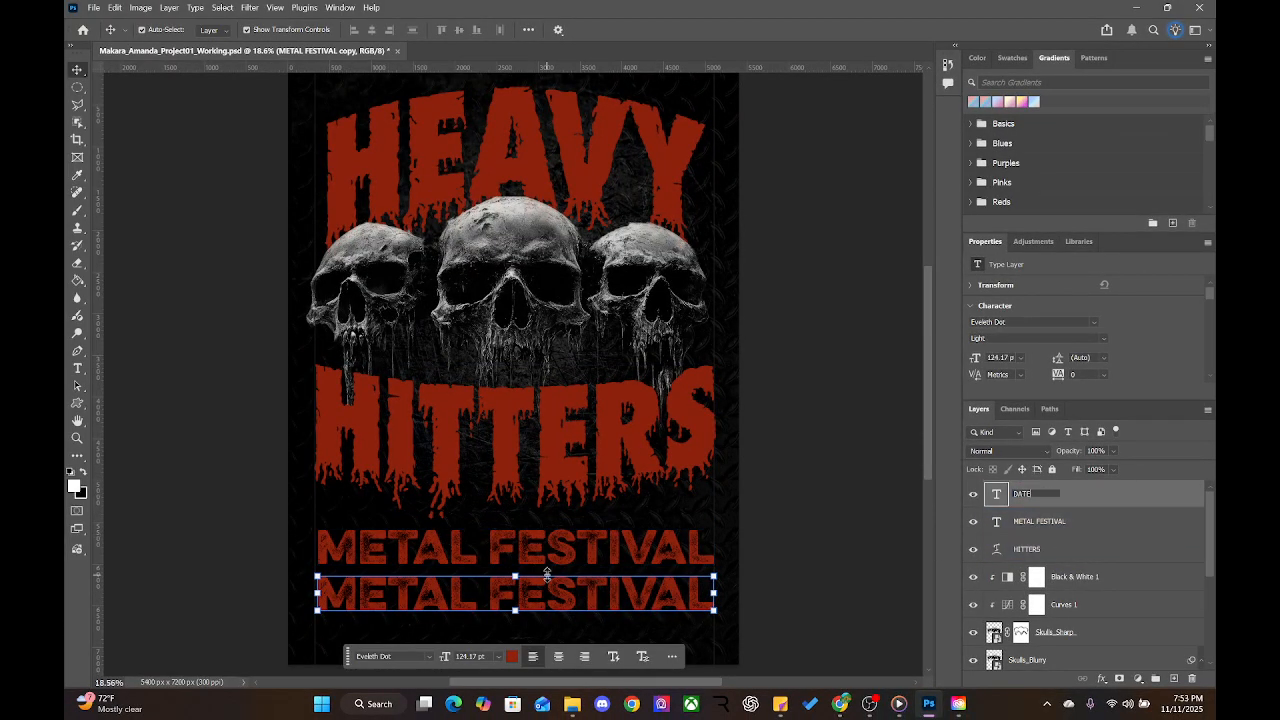
double_click(522, 594)
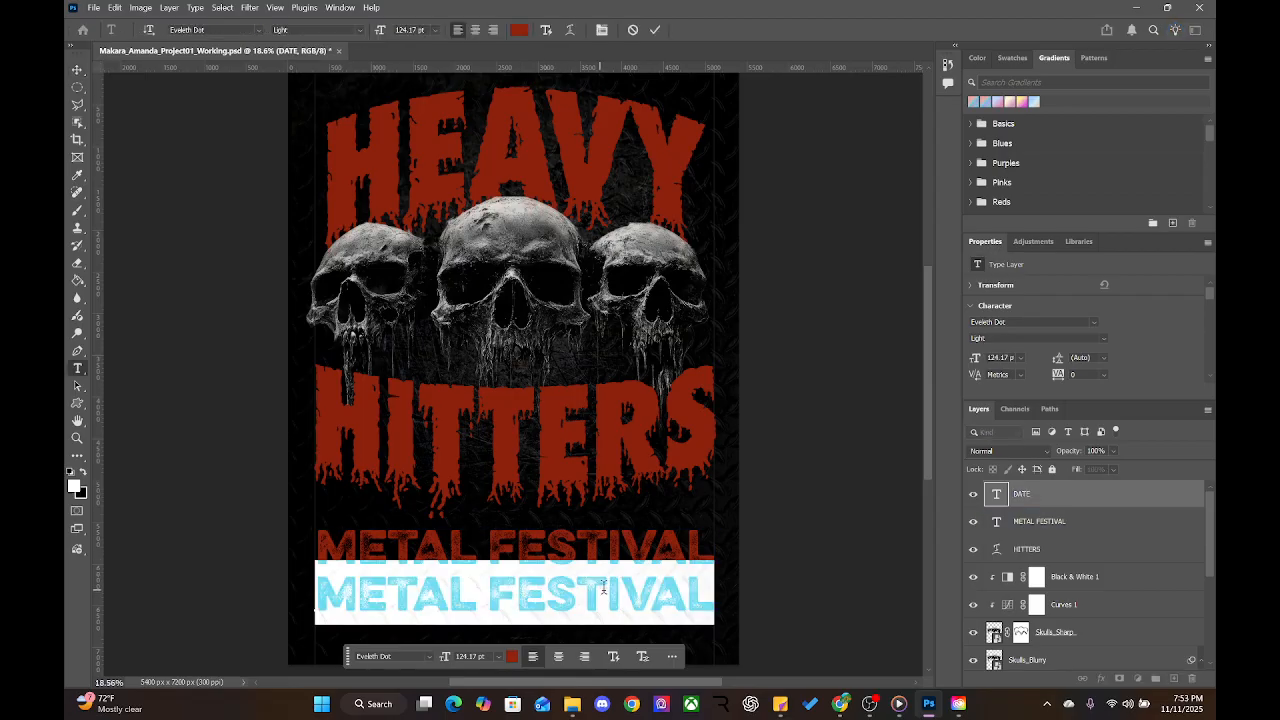
double_click(1022, 496)
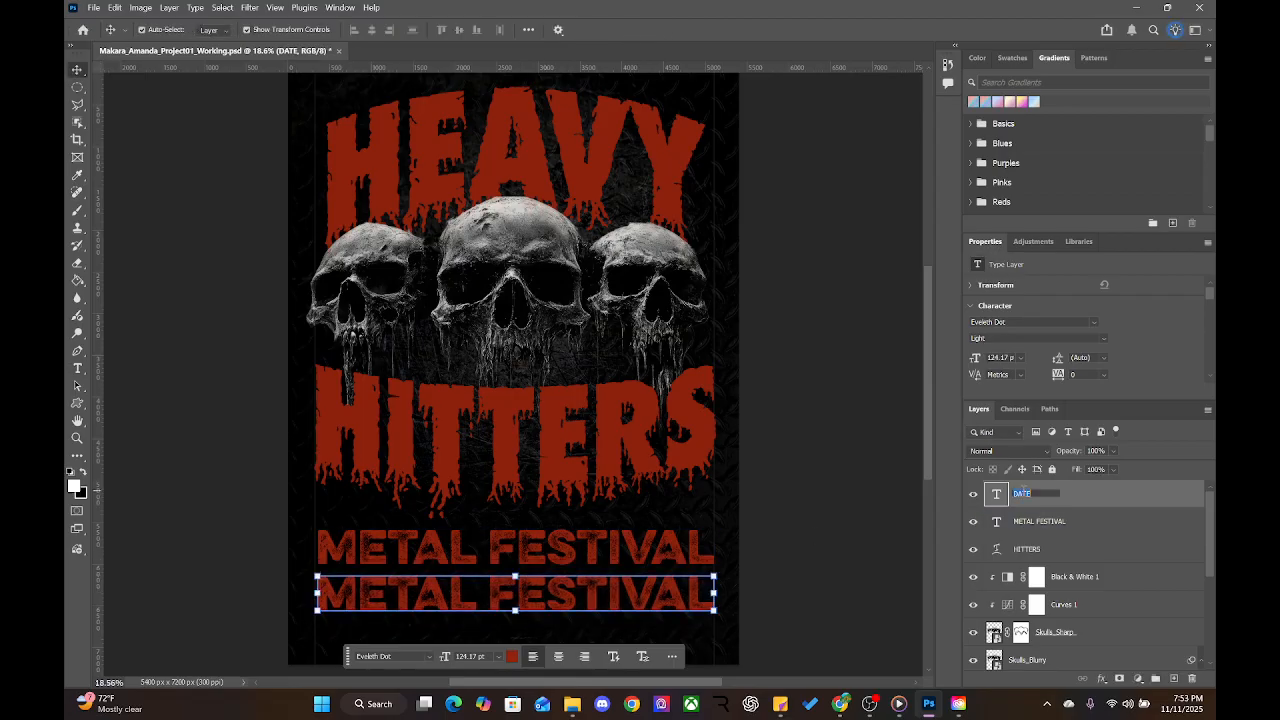
click(1054, 494)
click(1066, 522)
click(1070, 501)
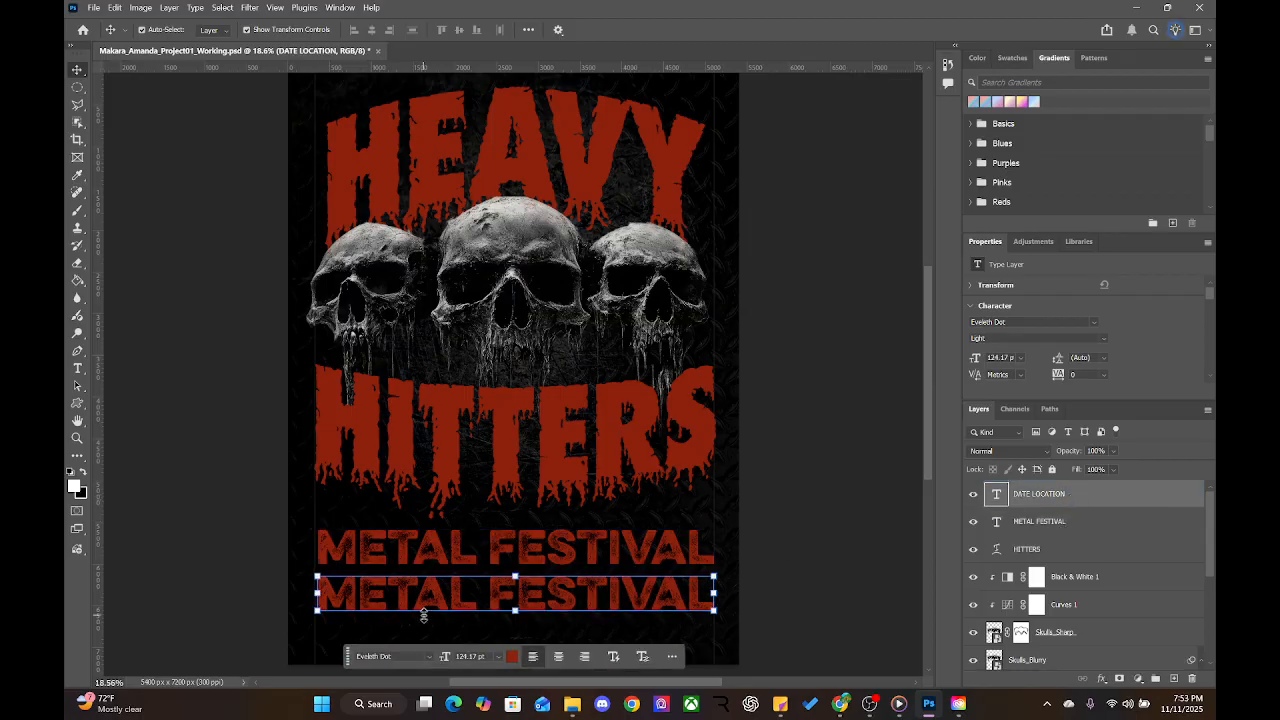
Replace the duplicate's wording with OCTOBER 31, 2026
click(518, 581)
double_click(564, 589)
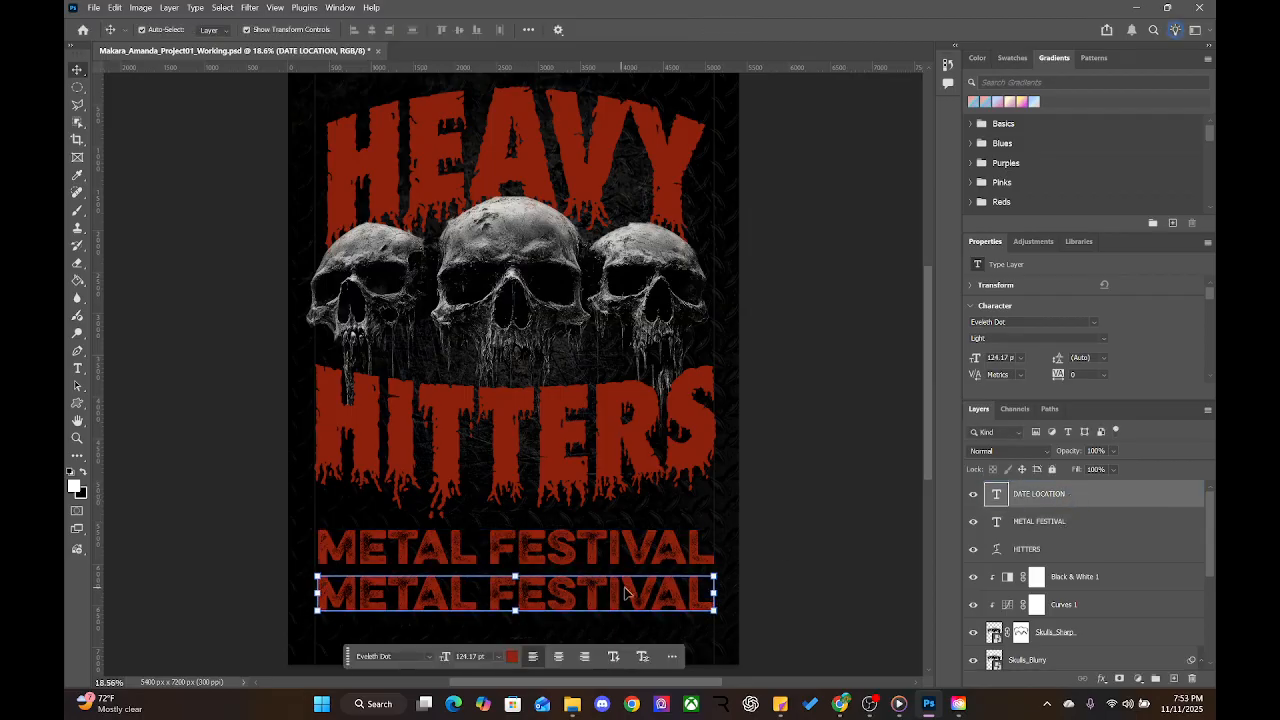
double_click(684, 590)
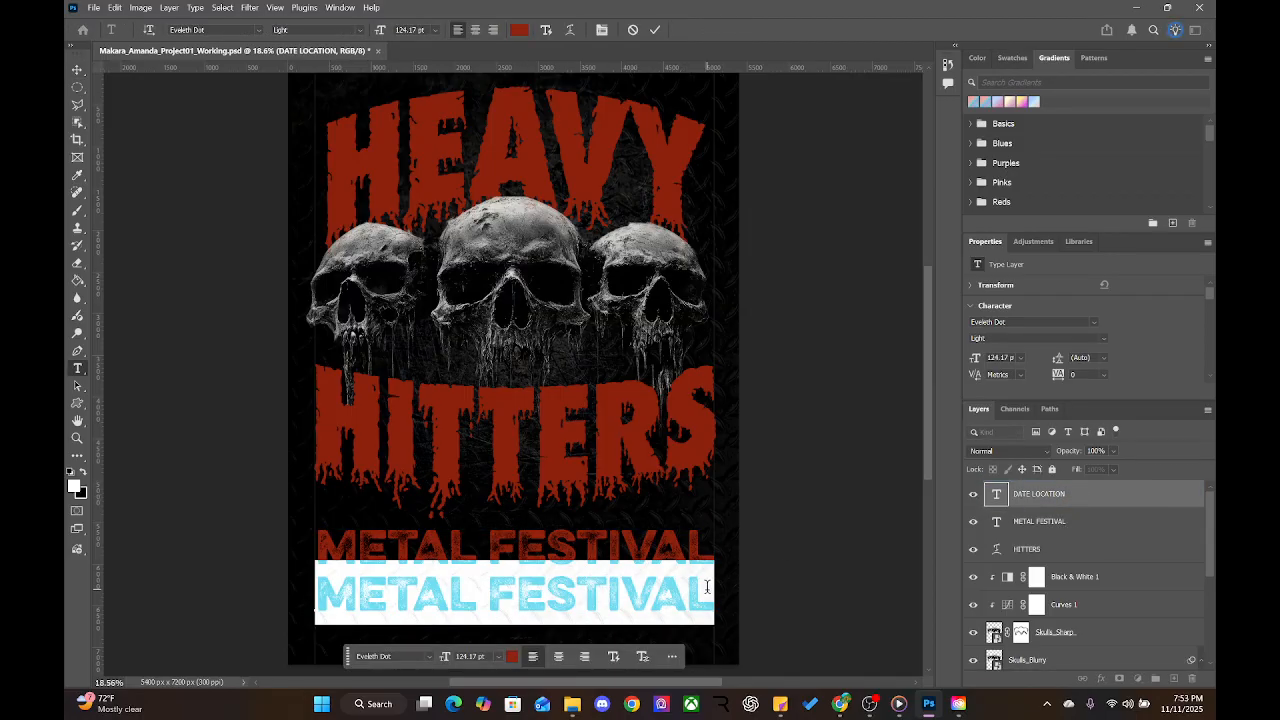
key(BackSpace)
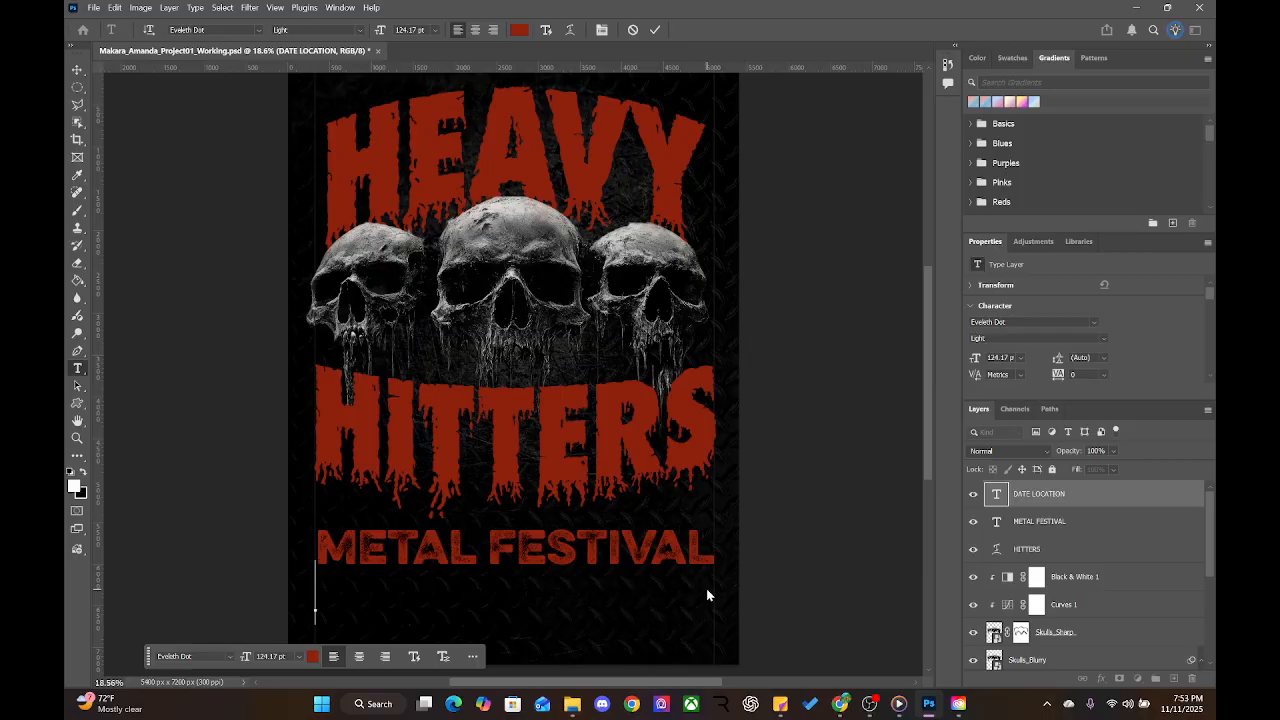
text(O)
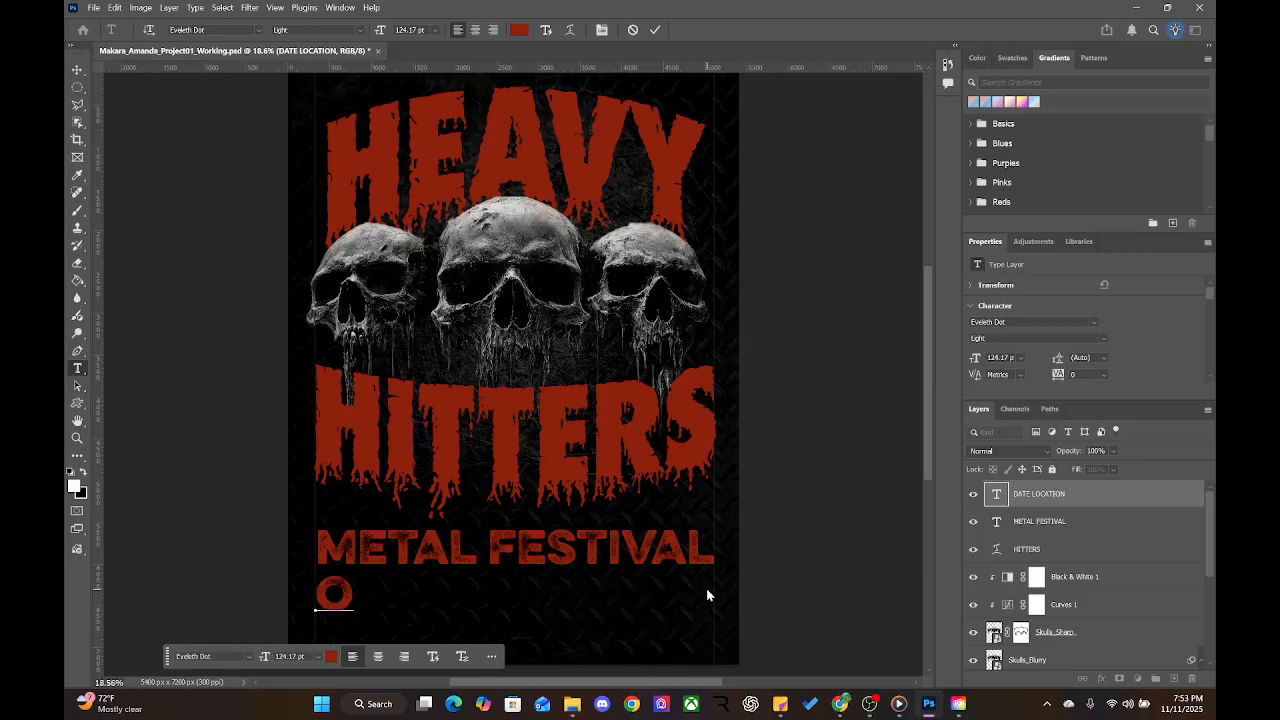
text(CTORB)
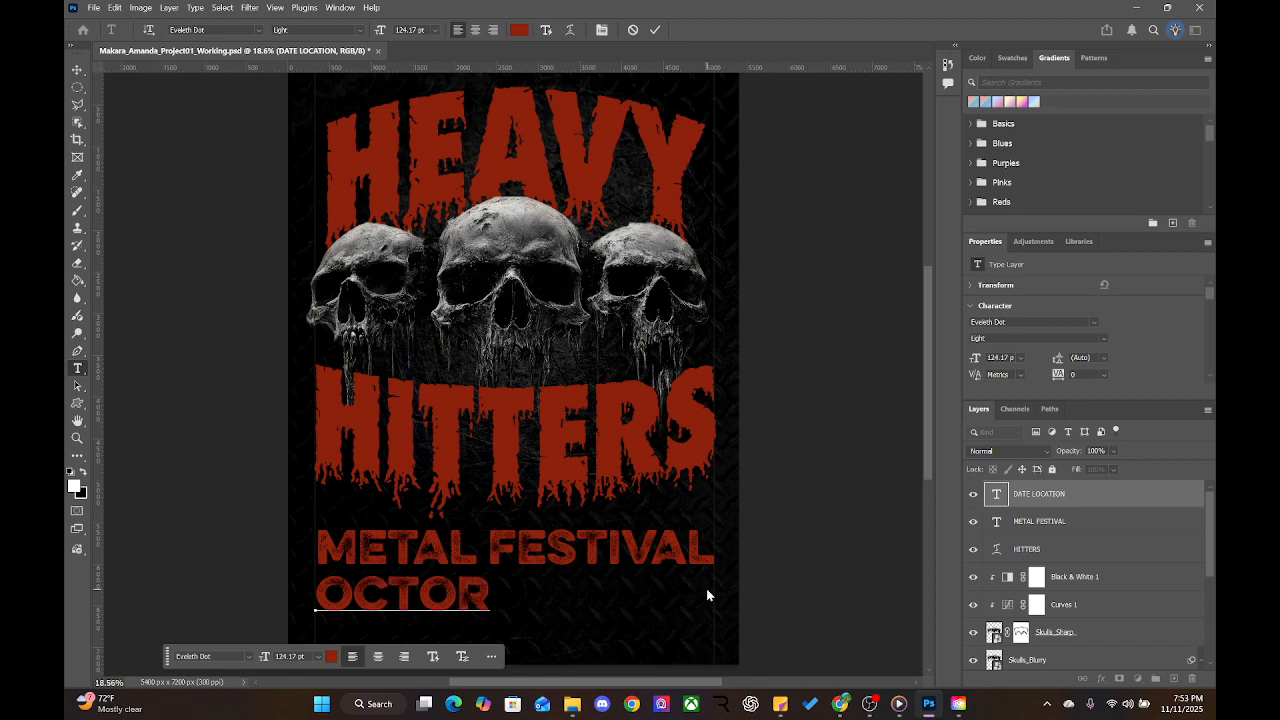
key(BackSpace)
key(BackSpace)
text(BER)
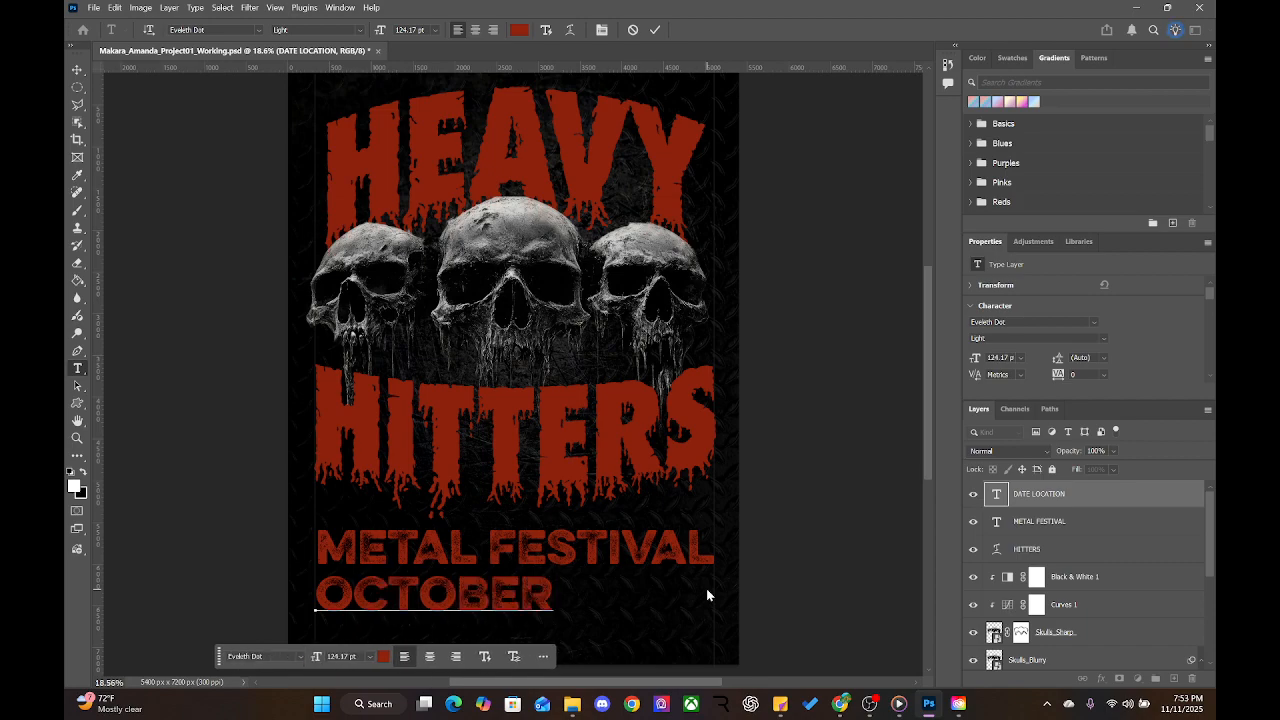
text( 31, )
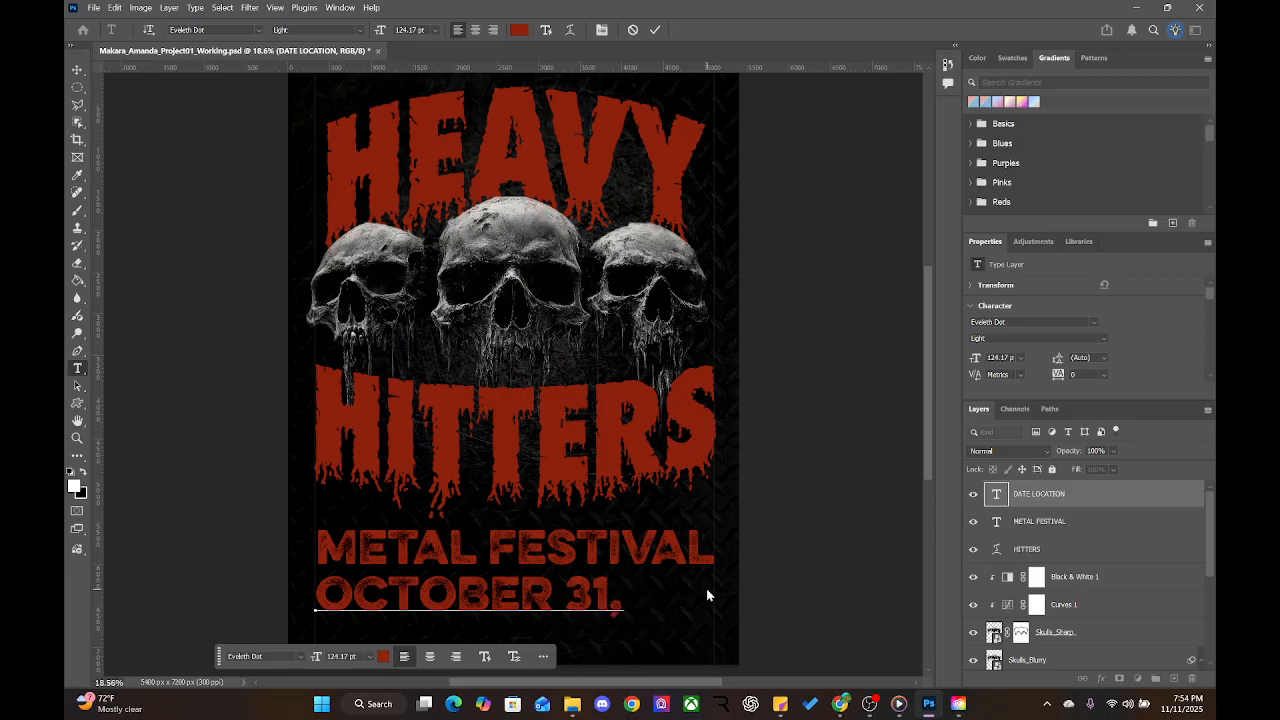
text(2026)
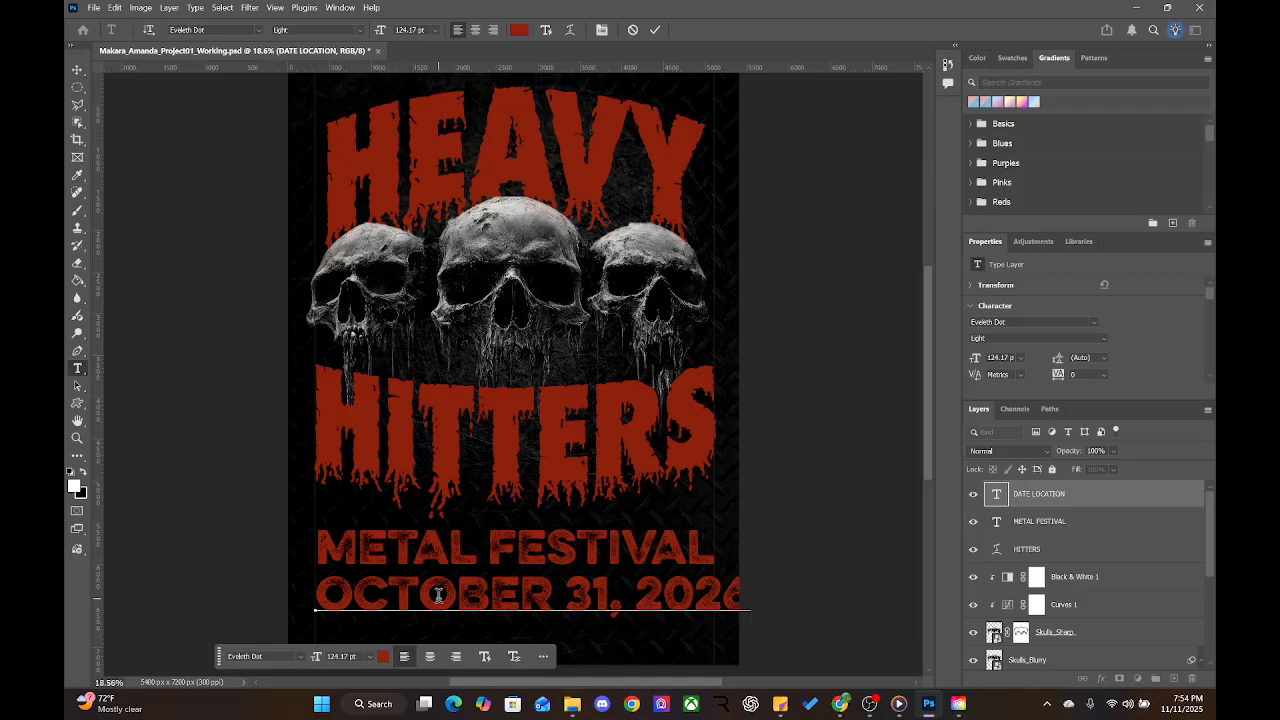
click(72, 72)
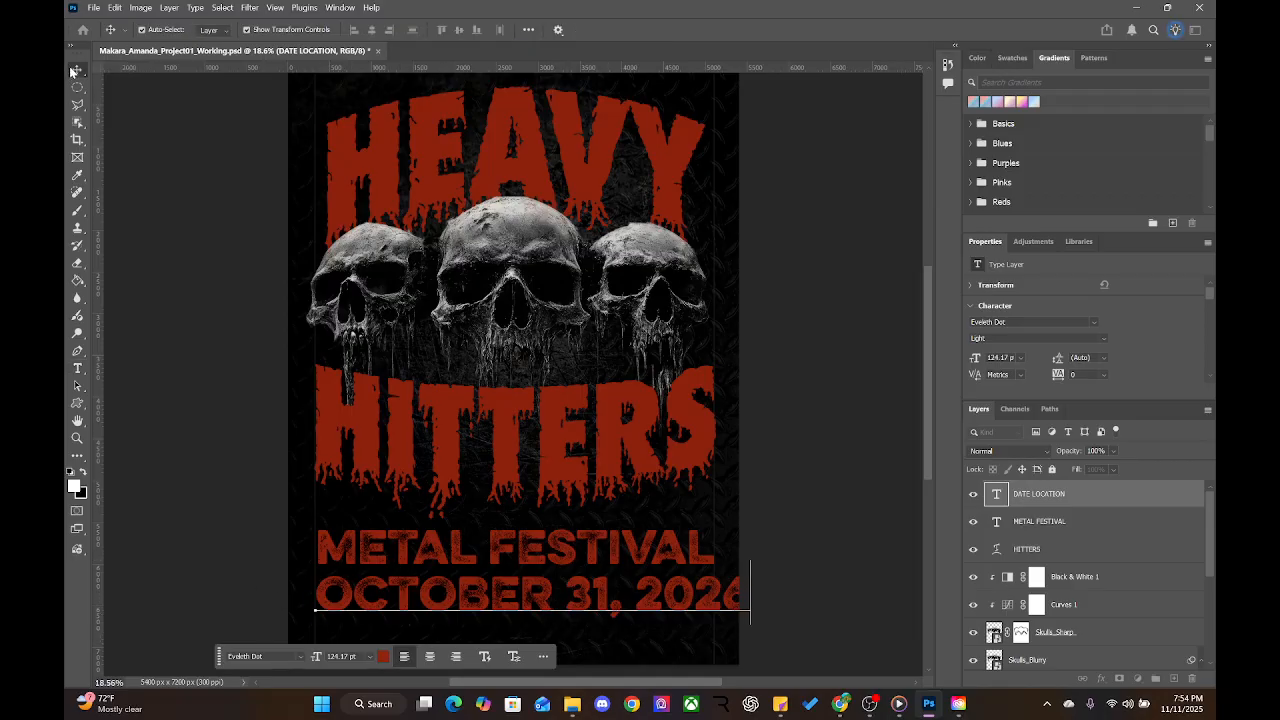
Rename the DATE LOCATION layer to DATE
click(1071, 493)
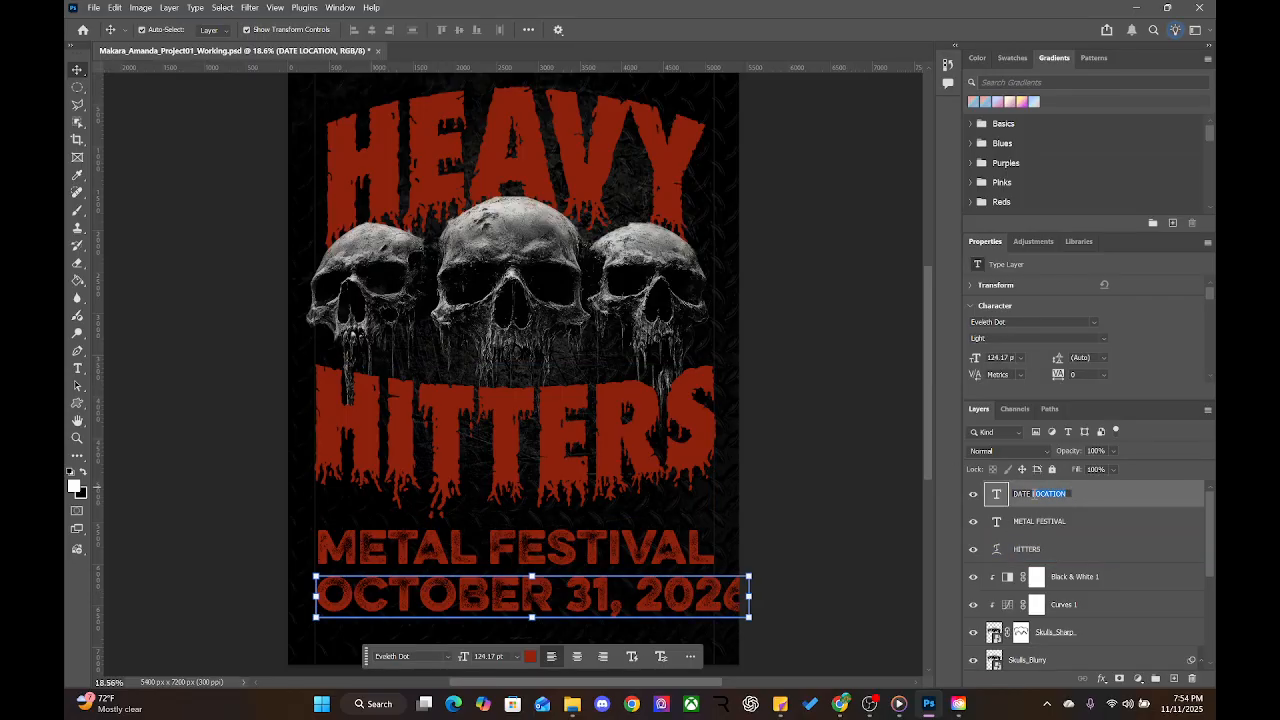
double_click(1032, 495)
key(BackSpace)
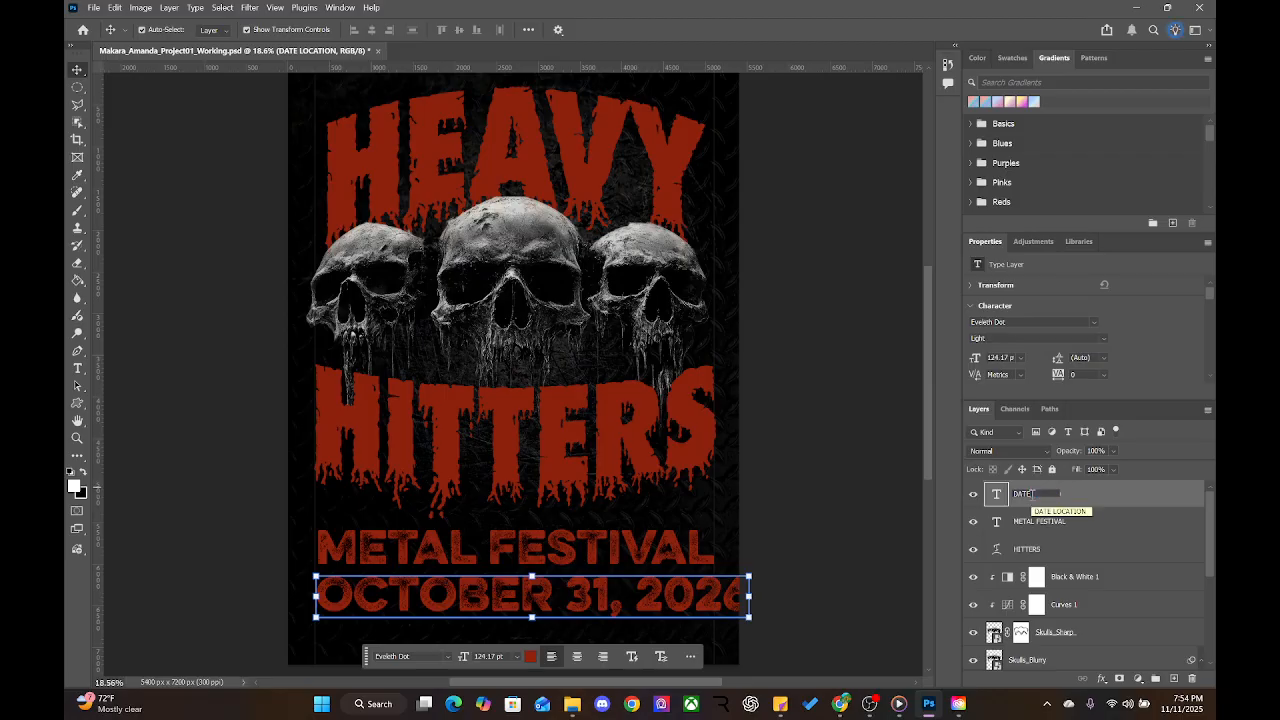
click(915, 515)
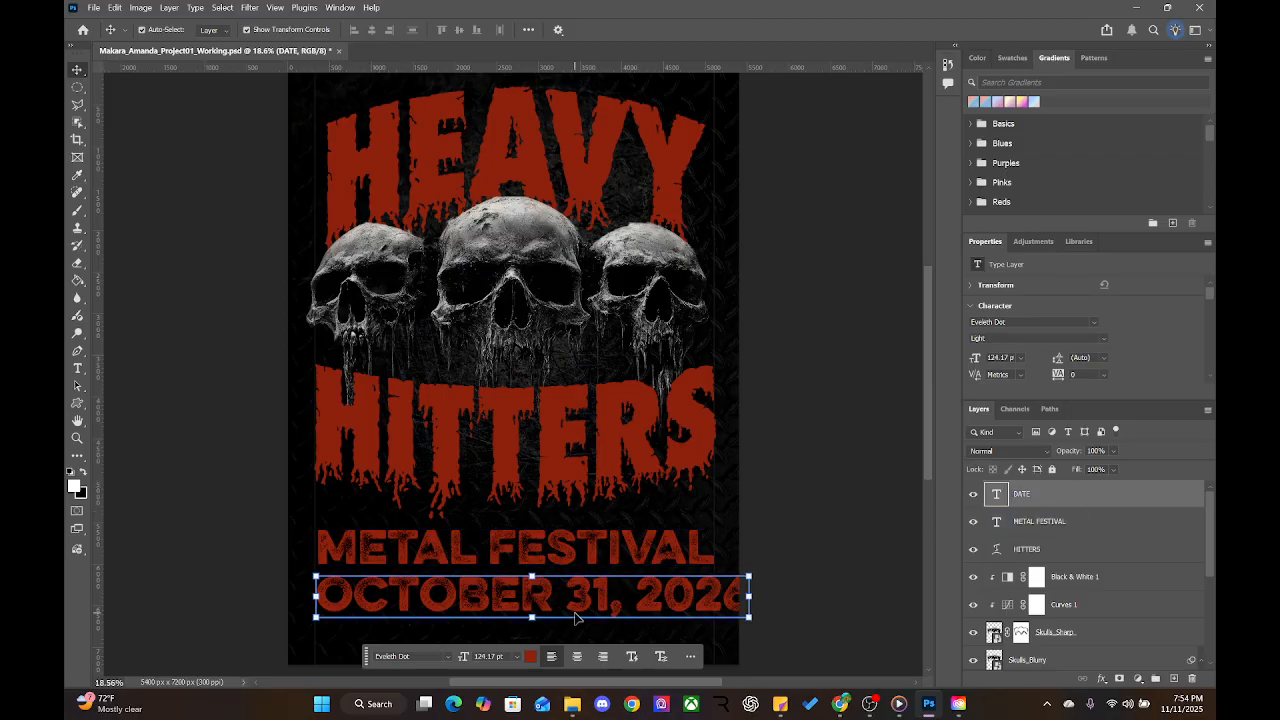
Set the date in Agency FB and scale it to about 67% (83.14 pt)
click(448, 656)
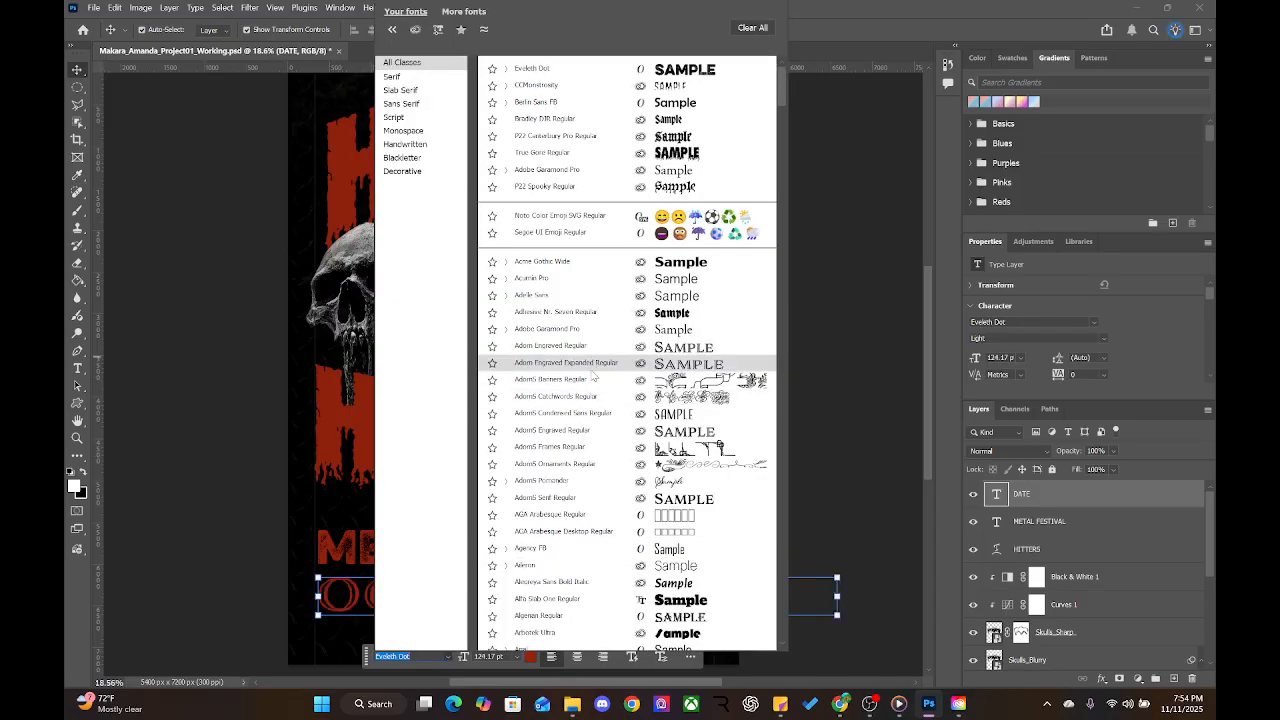
scroll(582, 470, down, 1)
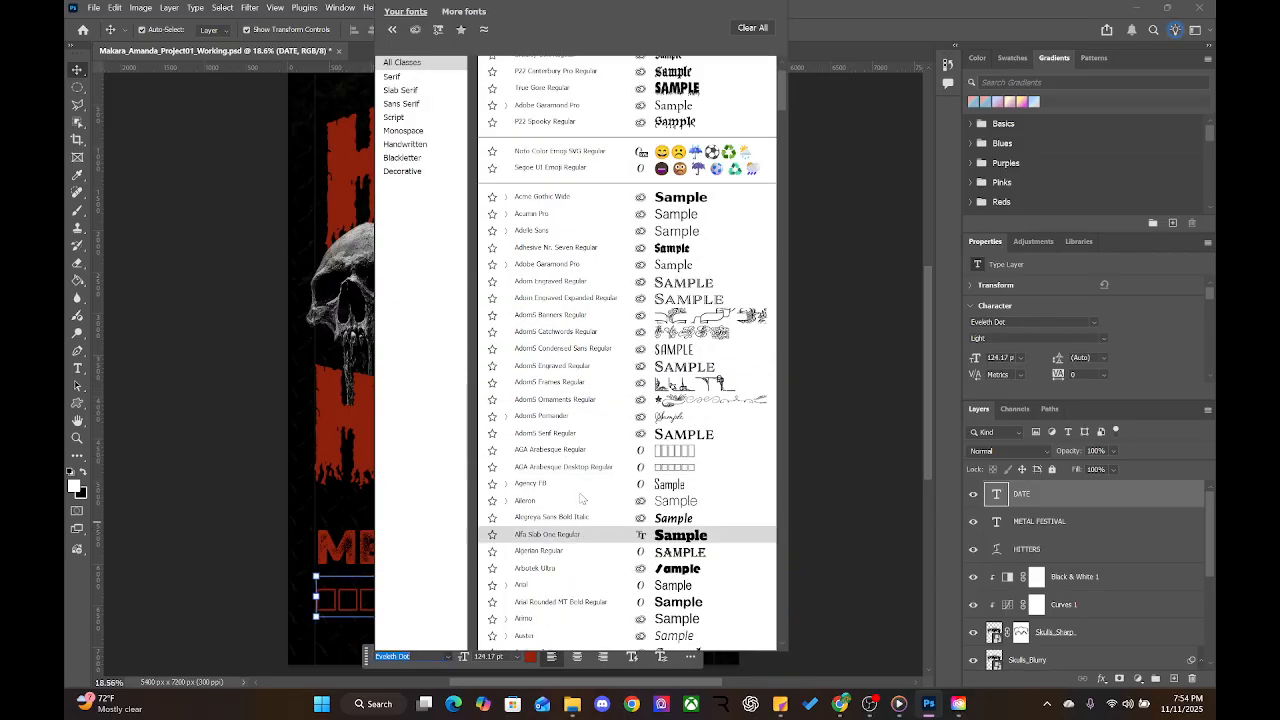
click(577, 484)
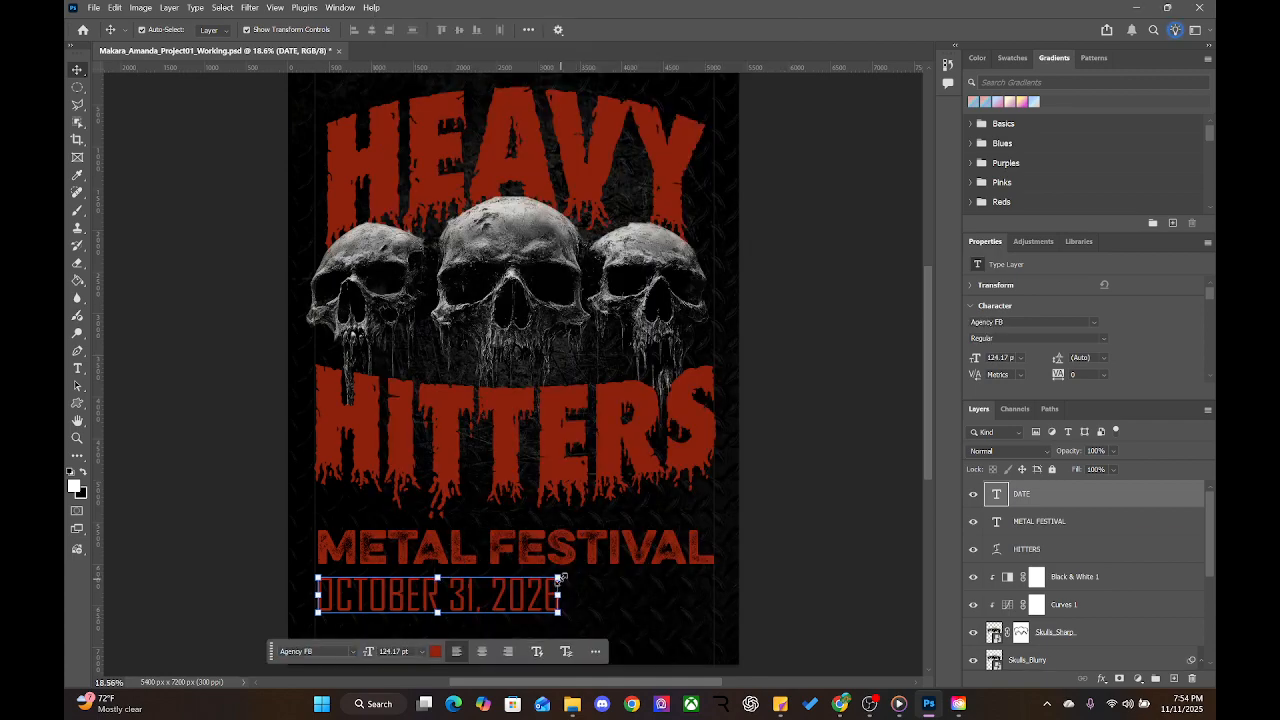
drag(563, 578, 419, 598)
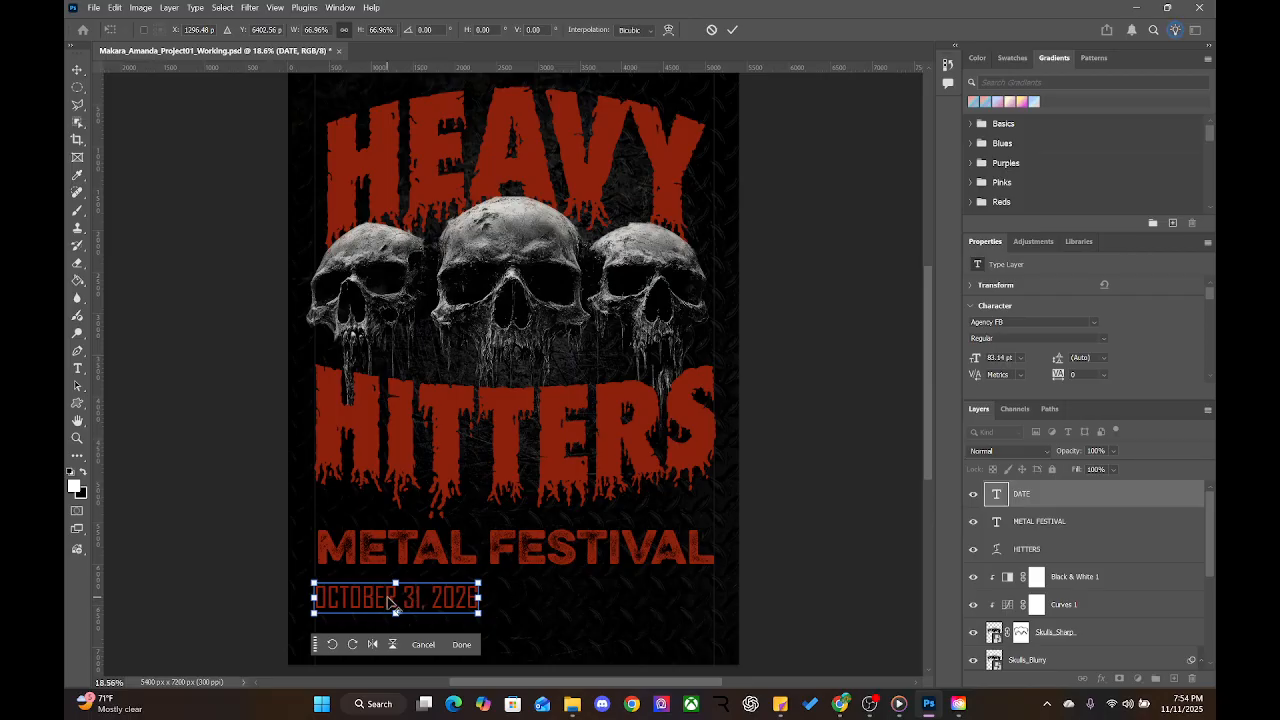
click(458, 648)
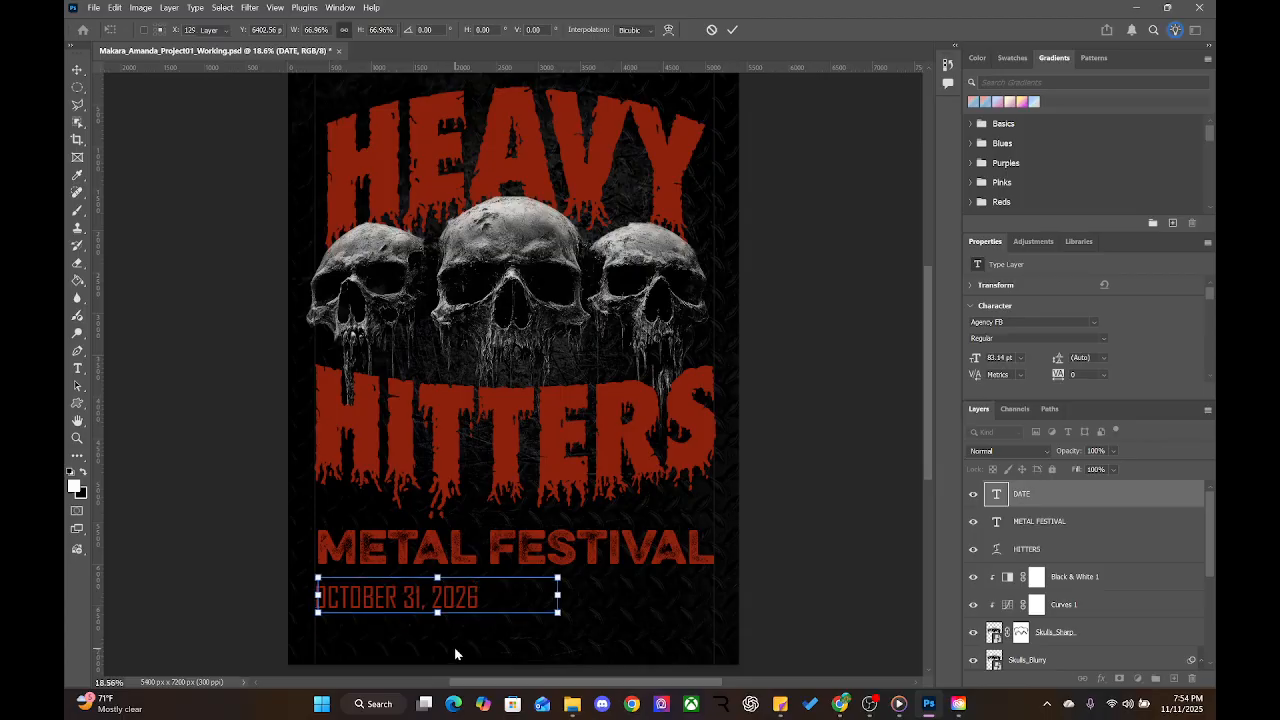
Duplicate the date line to the right and retype it as PHOENIX AZ
drag(380, 607, 614, 603)
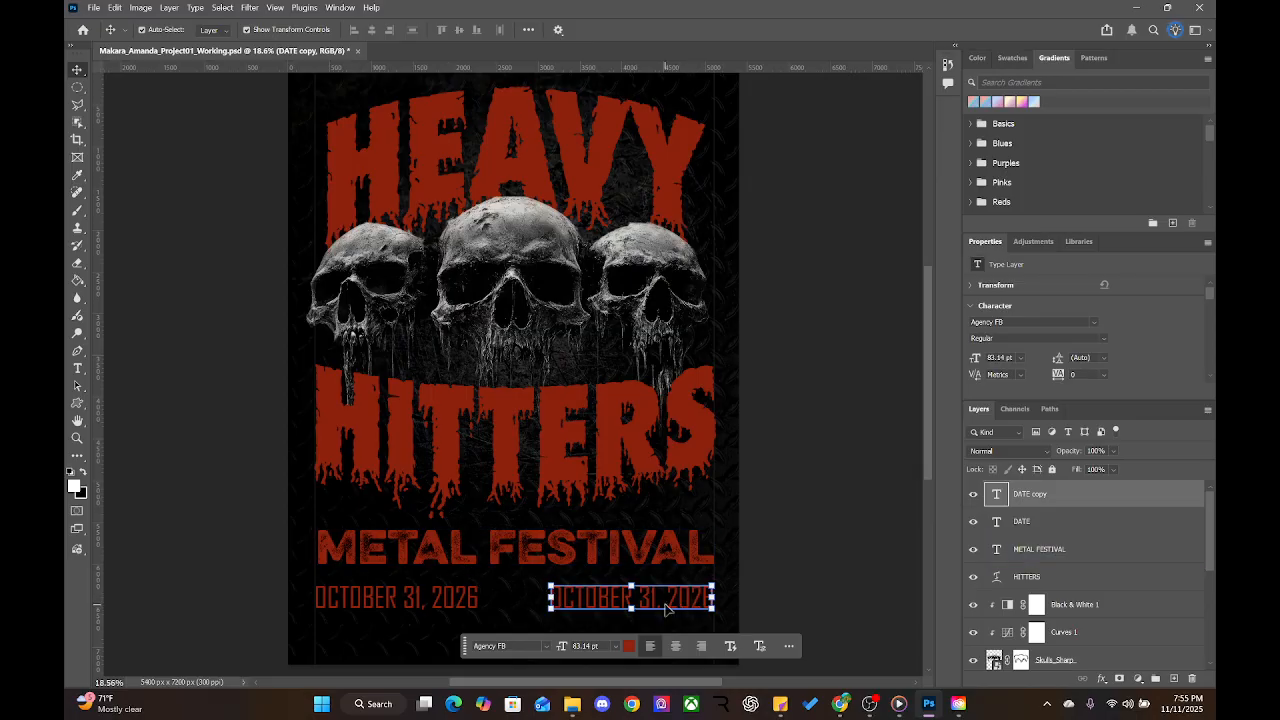
click(602, 593)
double_click(602, 597)
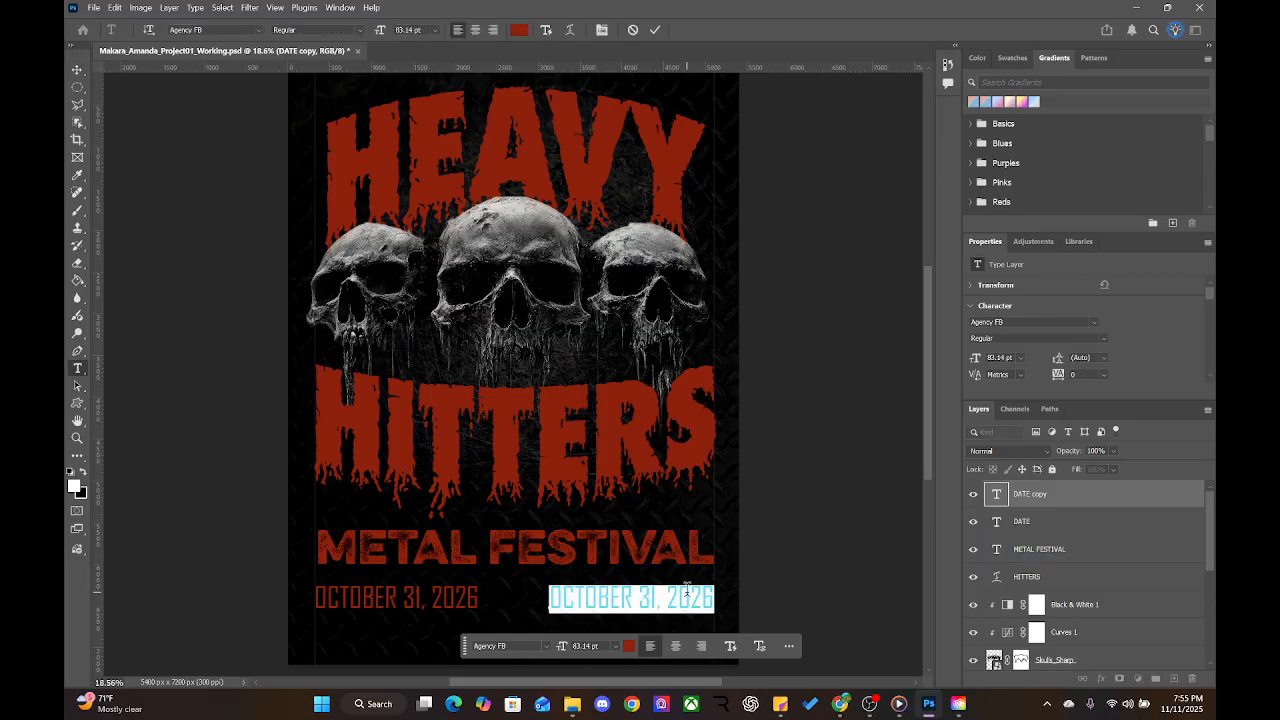
text(PHOENI)
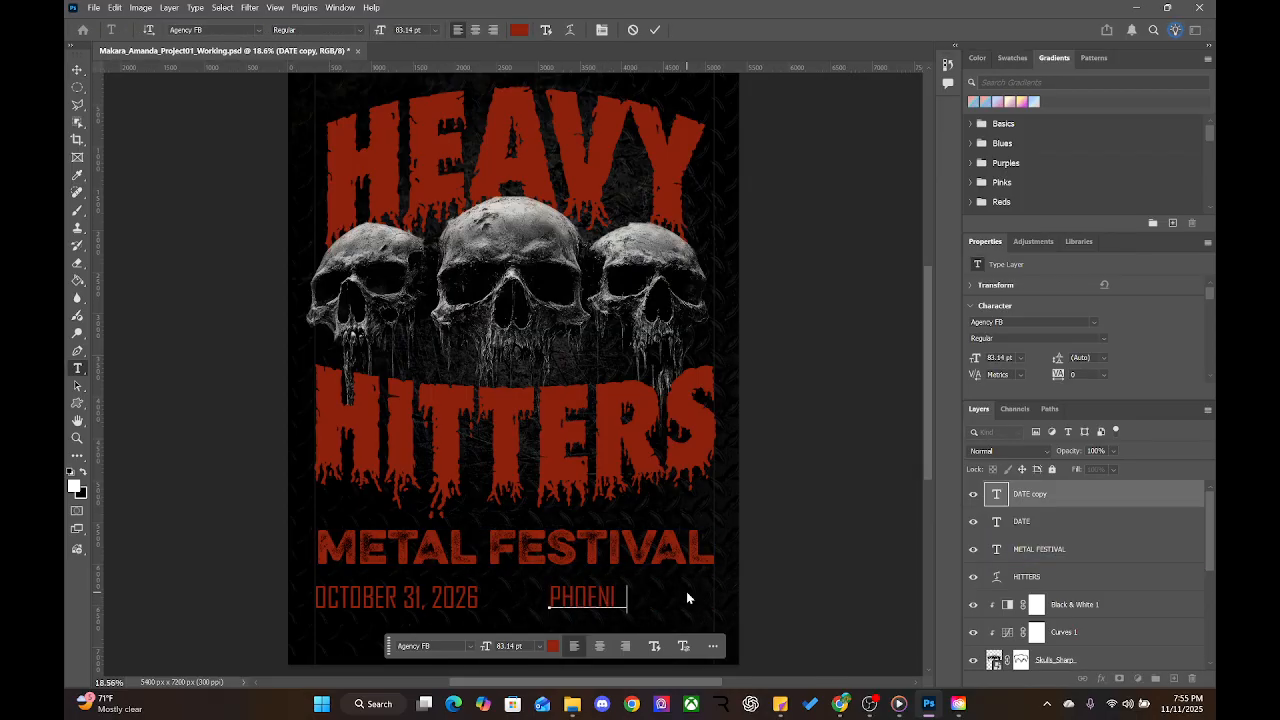
text(X<)
key(BackSpace)
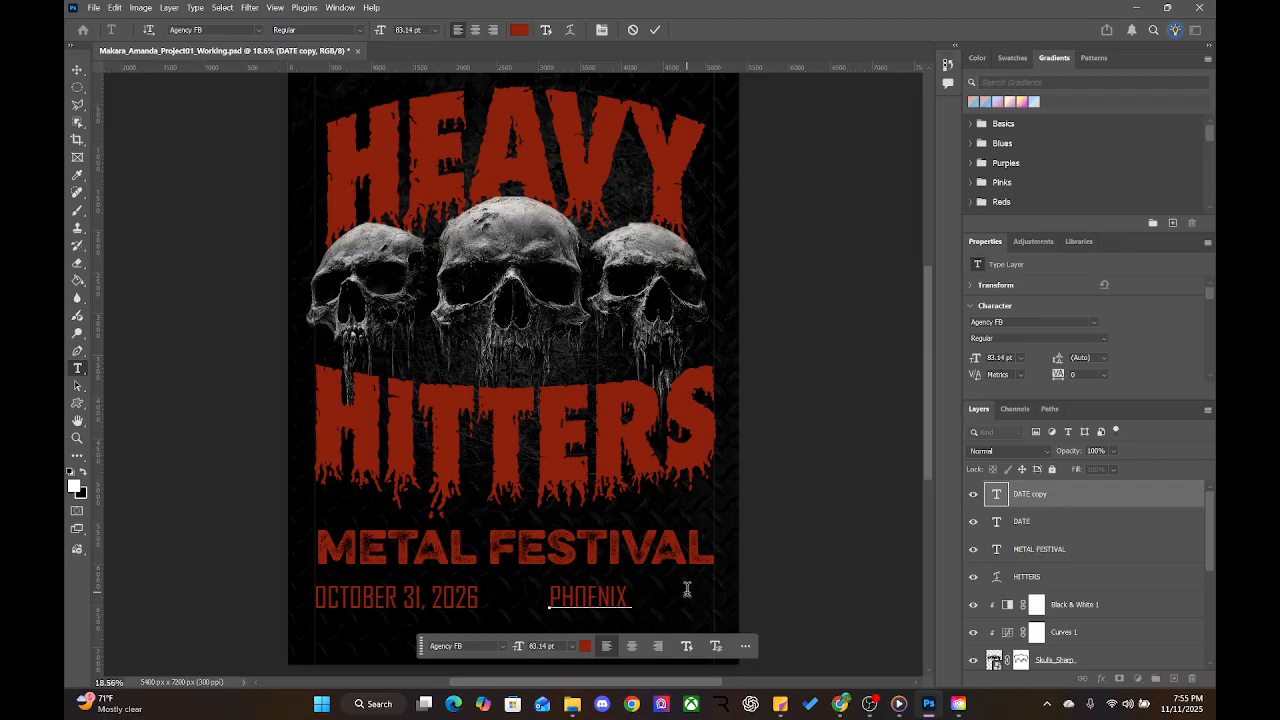
text(AZ)
click(78, 60)
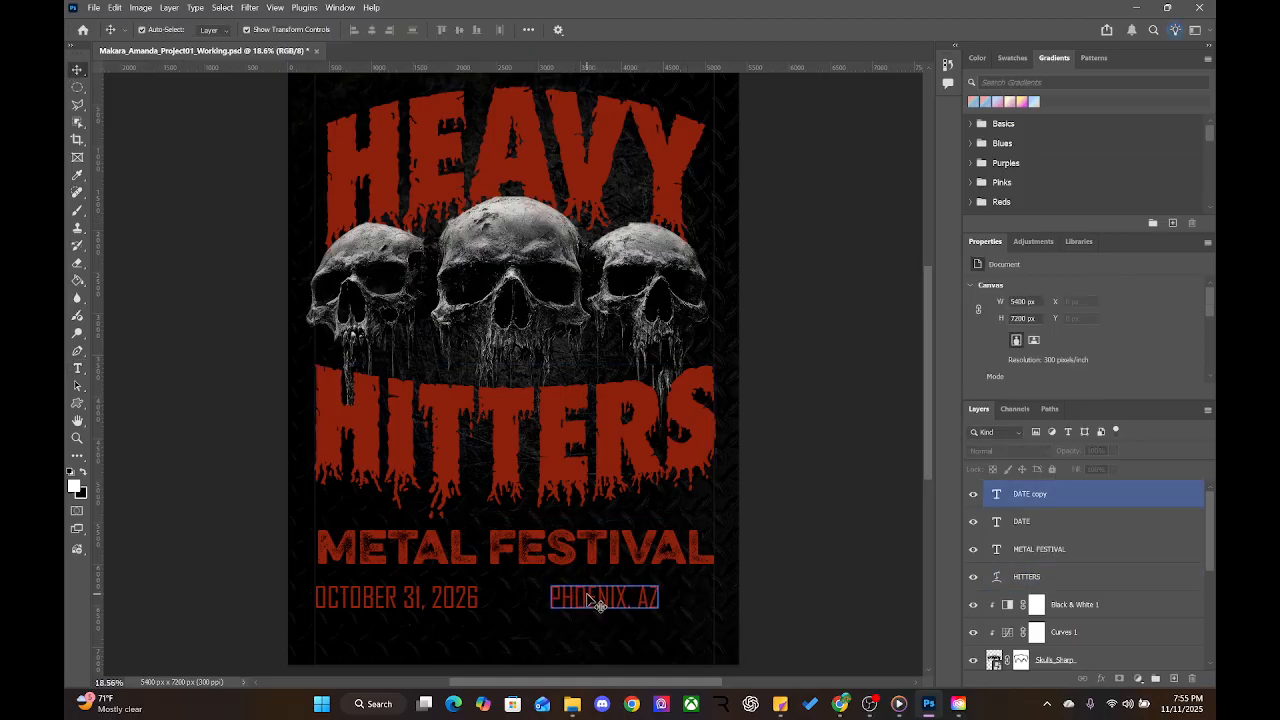
Add the comma so it reads PHOENIX, AZ and commit the text
double_click(598, 602)
click(630, 605)
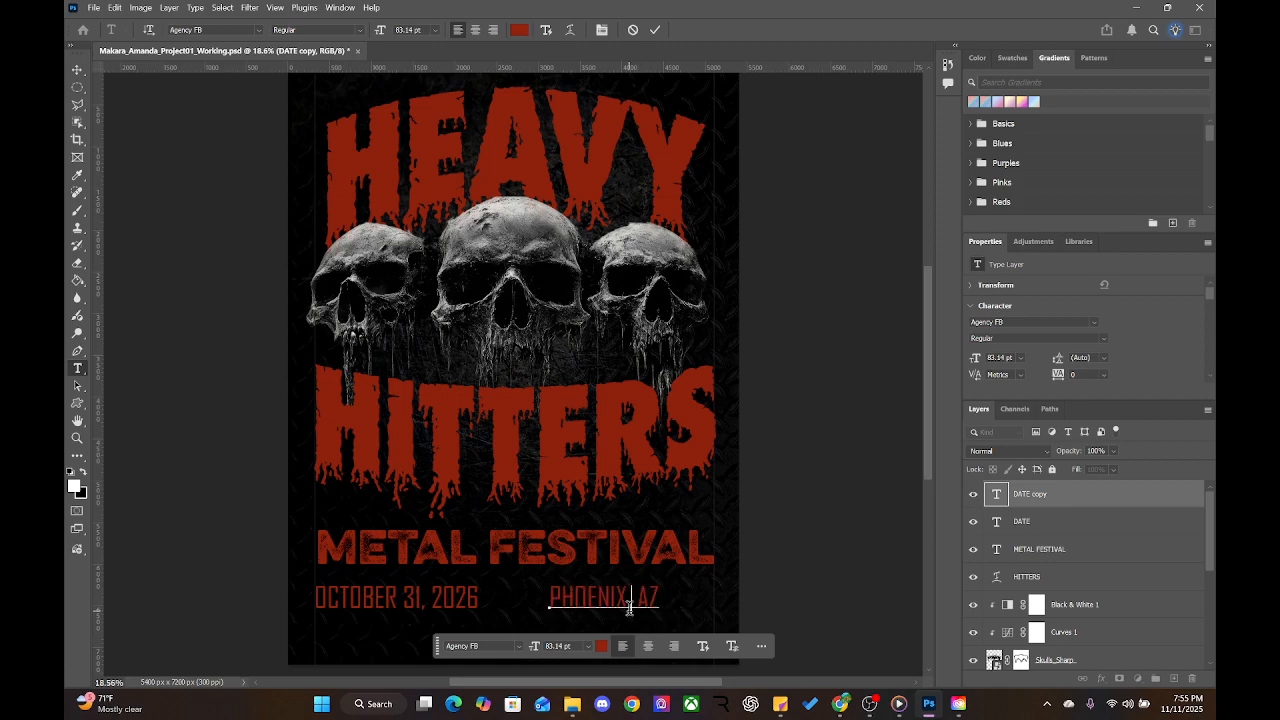
key(BackSpace)
text(,)
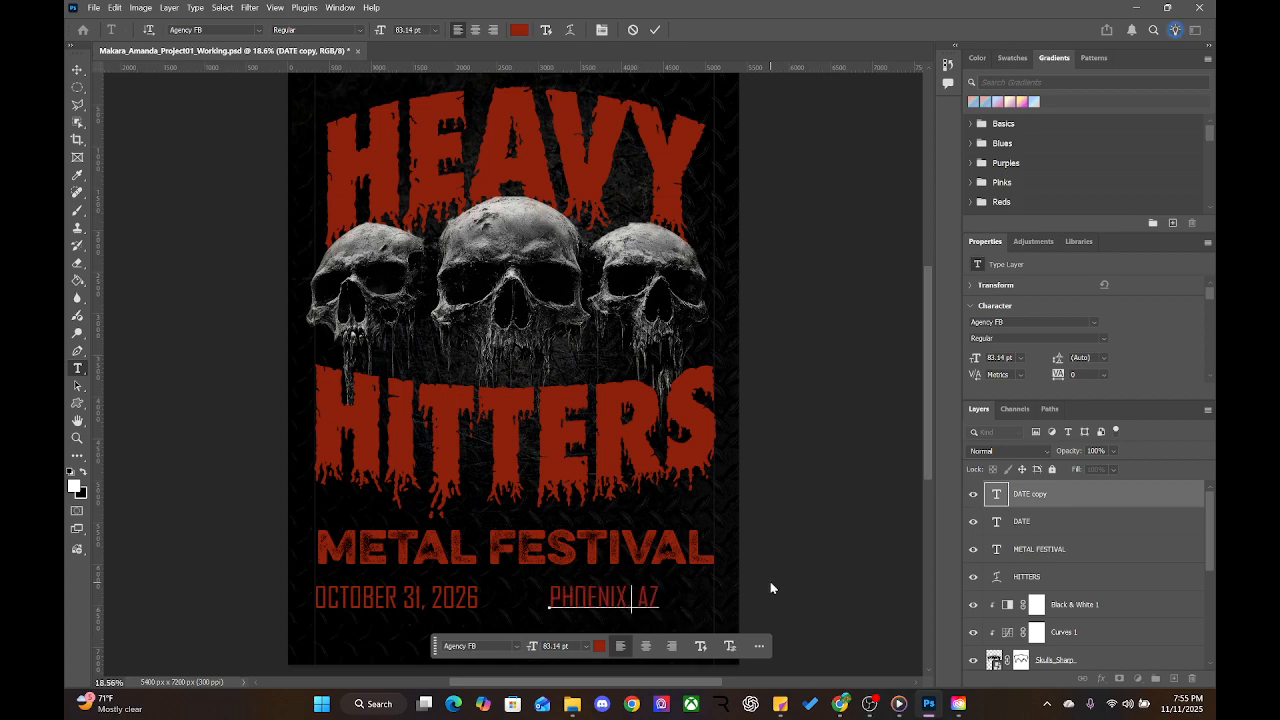
key(Escape)
key(v)
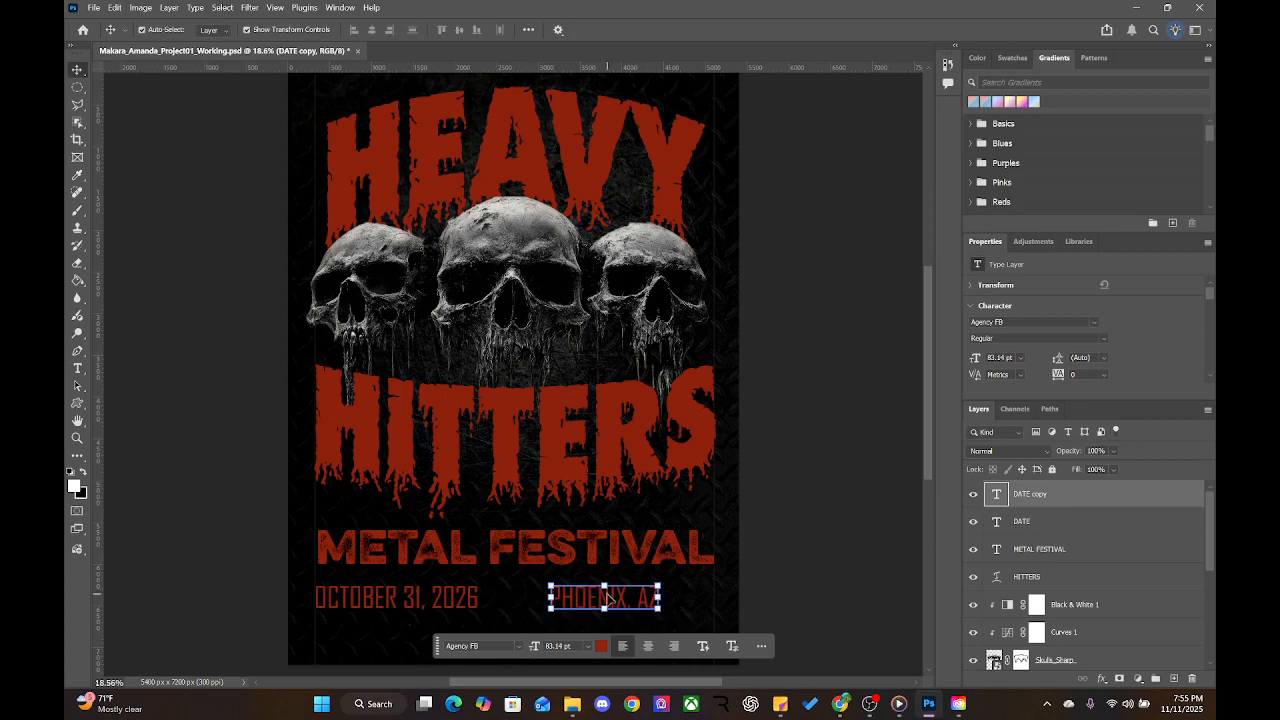
shift+click(468, 603)
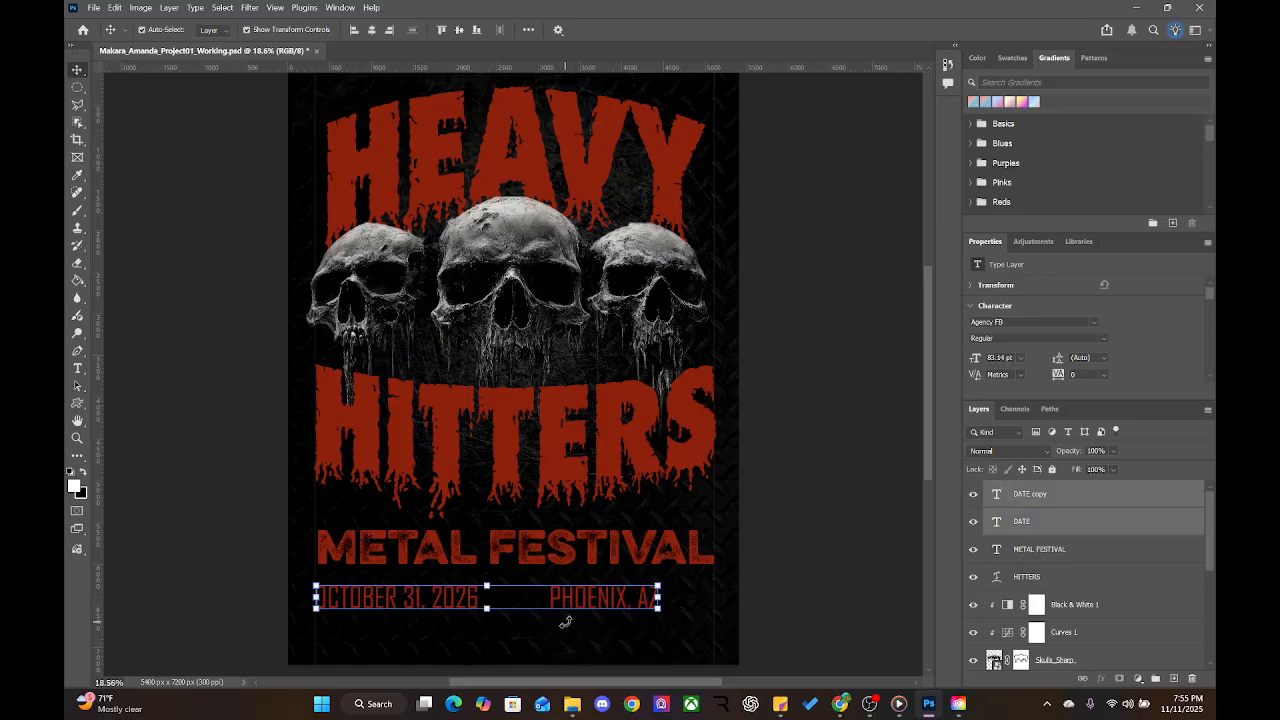
Exit a no-change transform on the date and location, then select the PHOENIX, AZ layer
key(ctrl+t)
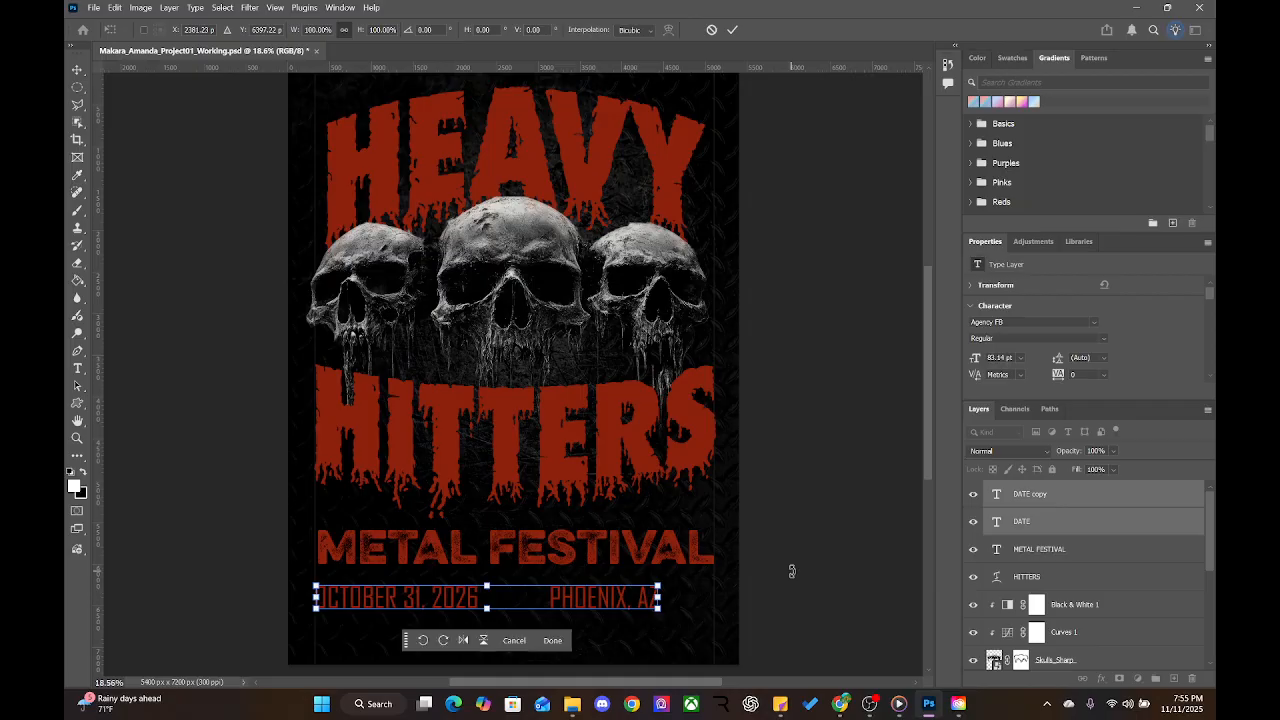
click(552, 641)
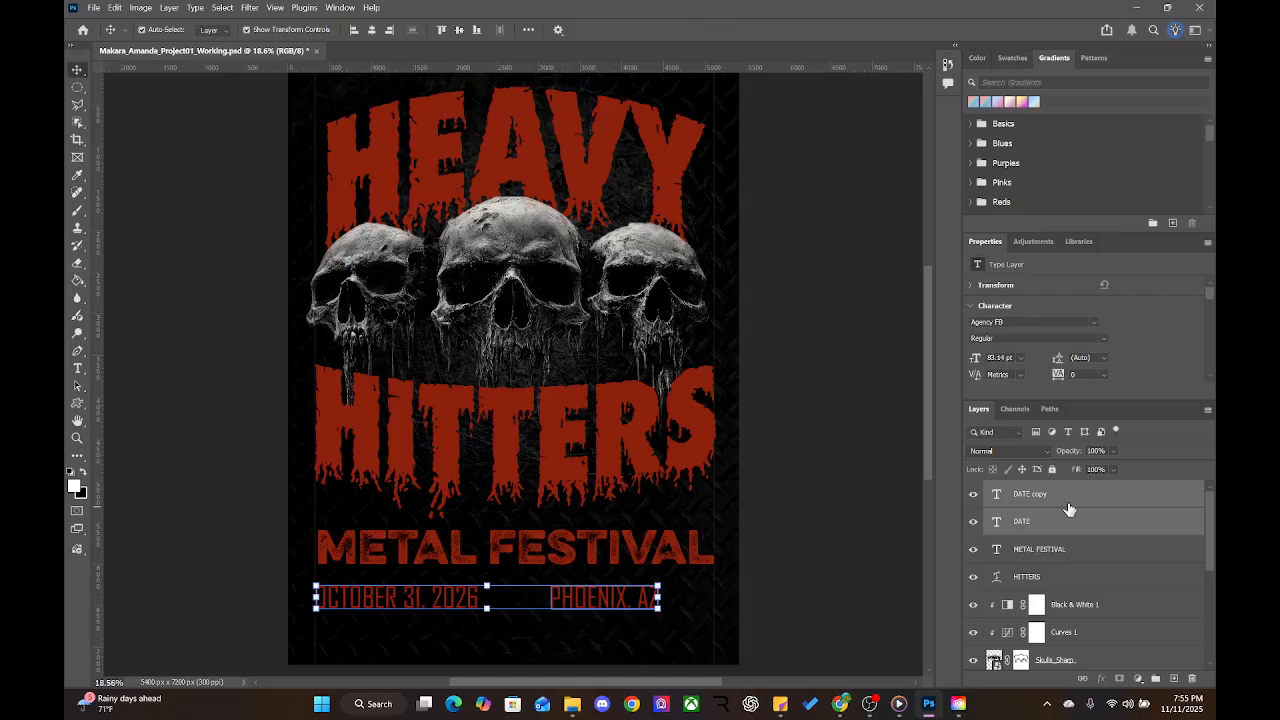
click(1060, 549)
click(1060, 494)
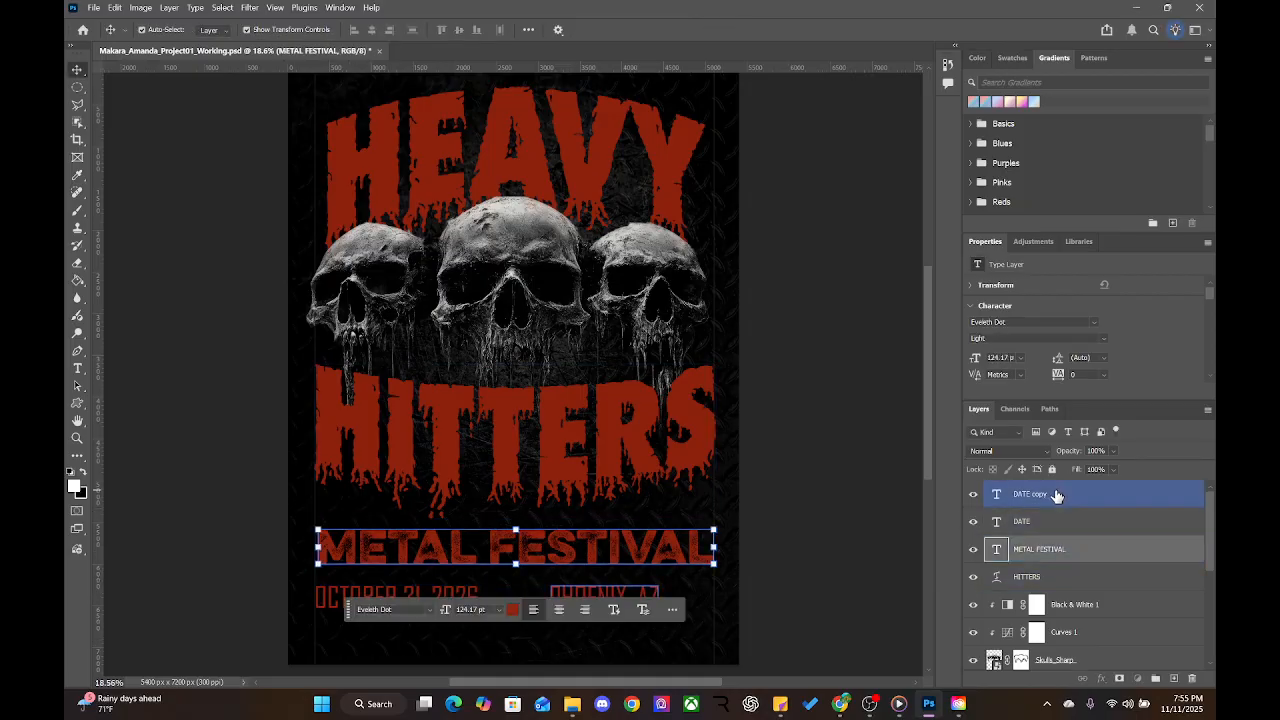
shift+click(1058, 520)
click(1057, 494)
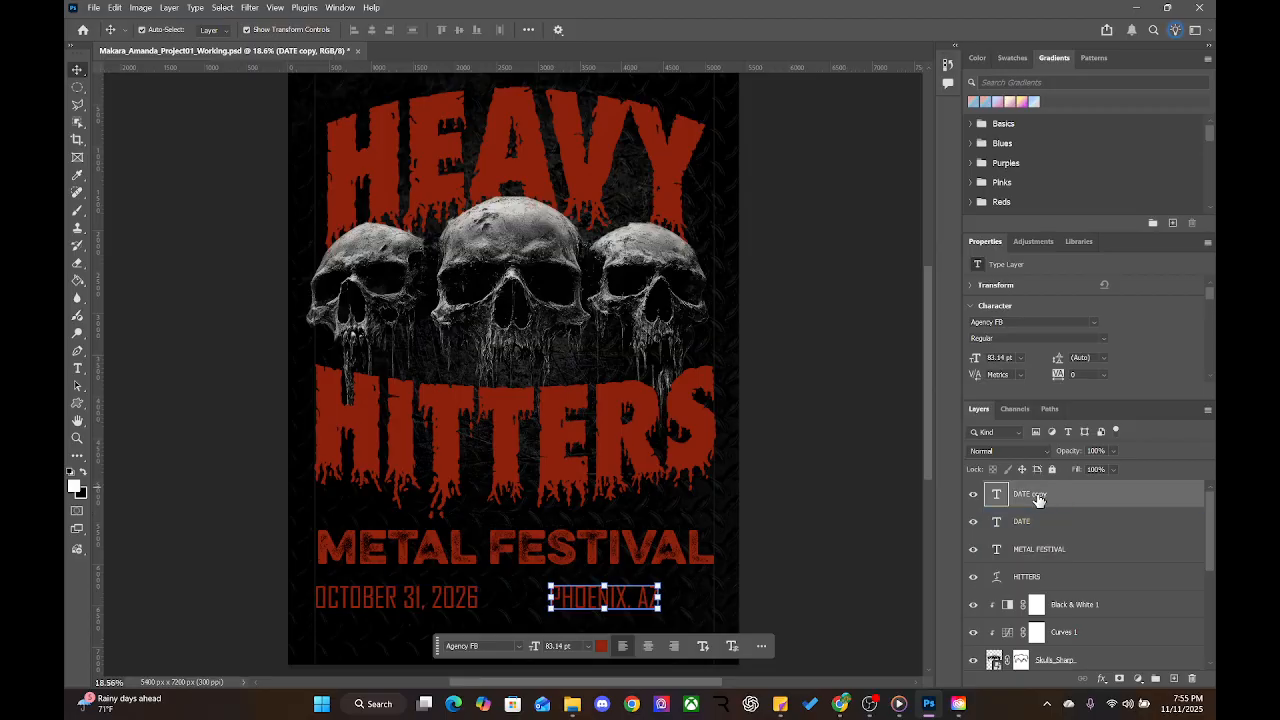
Rename the PHOENIX, AZ layer to LOCATION and select it together with DATE
double_click(1038, 499)
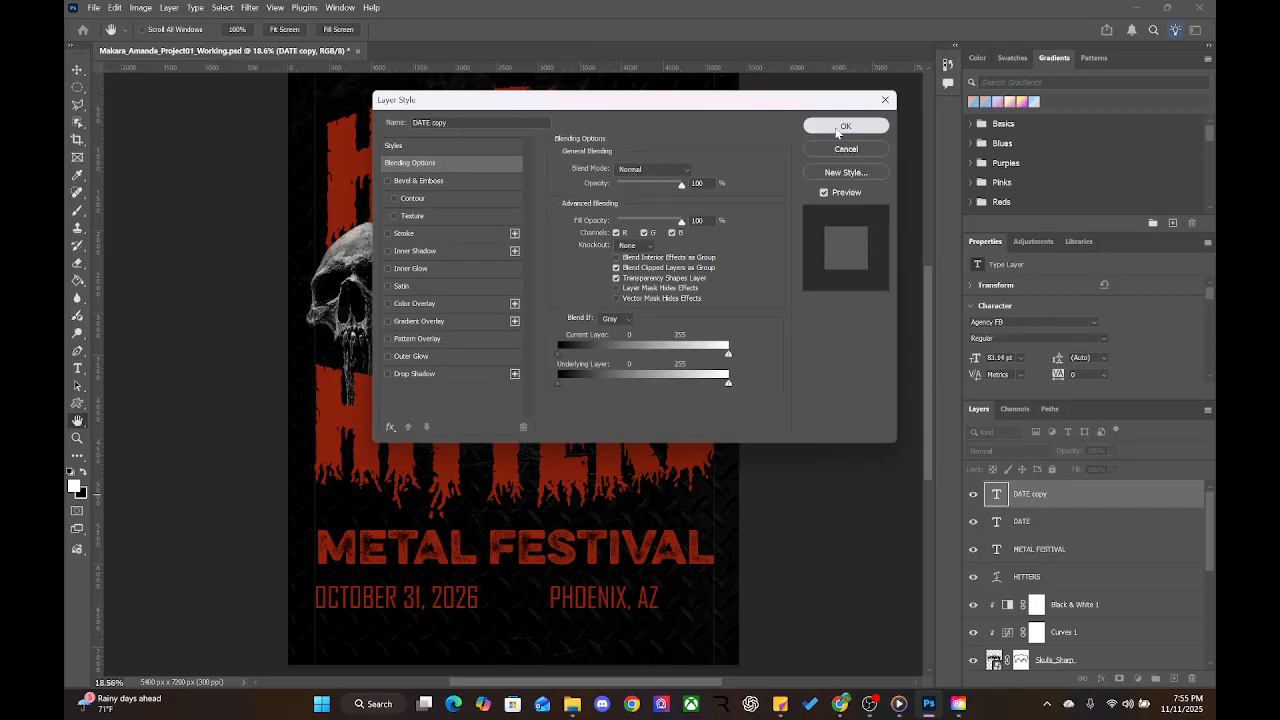
click(840, 127)
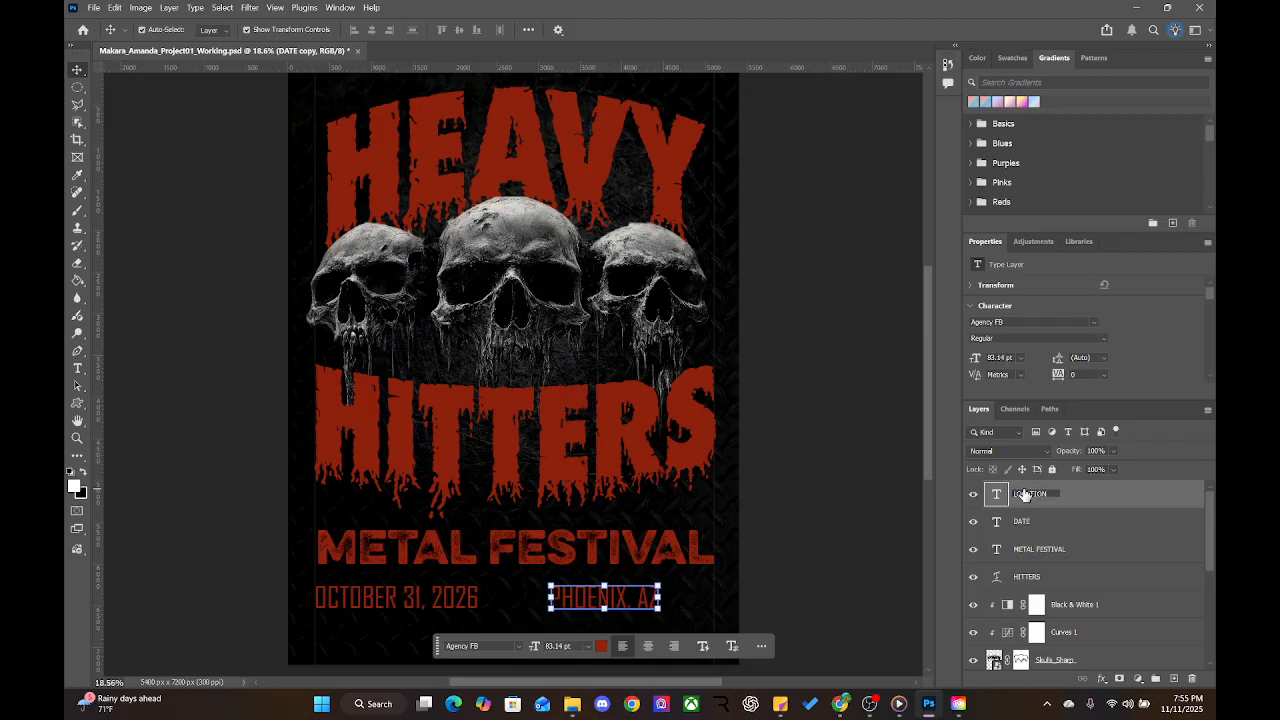
click(1034, 528)
click(1041, 503)
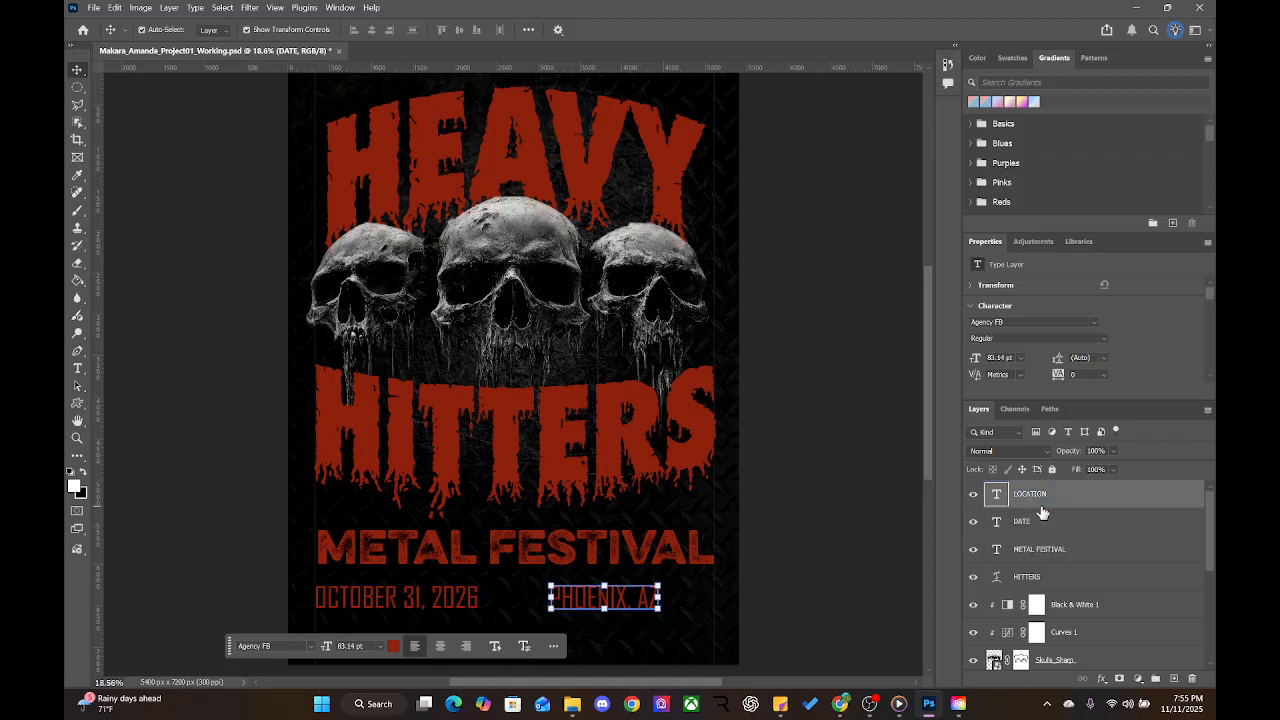
ctrl+click(1052, 522)
ctrl+click(1060, 521)
ctrl+click(1068, 519)
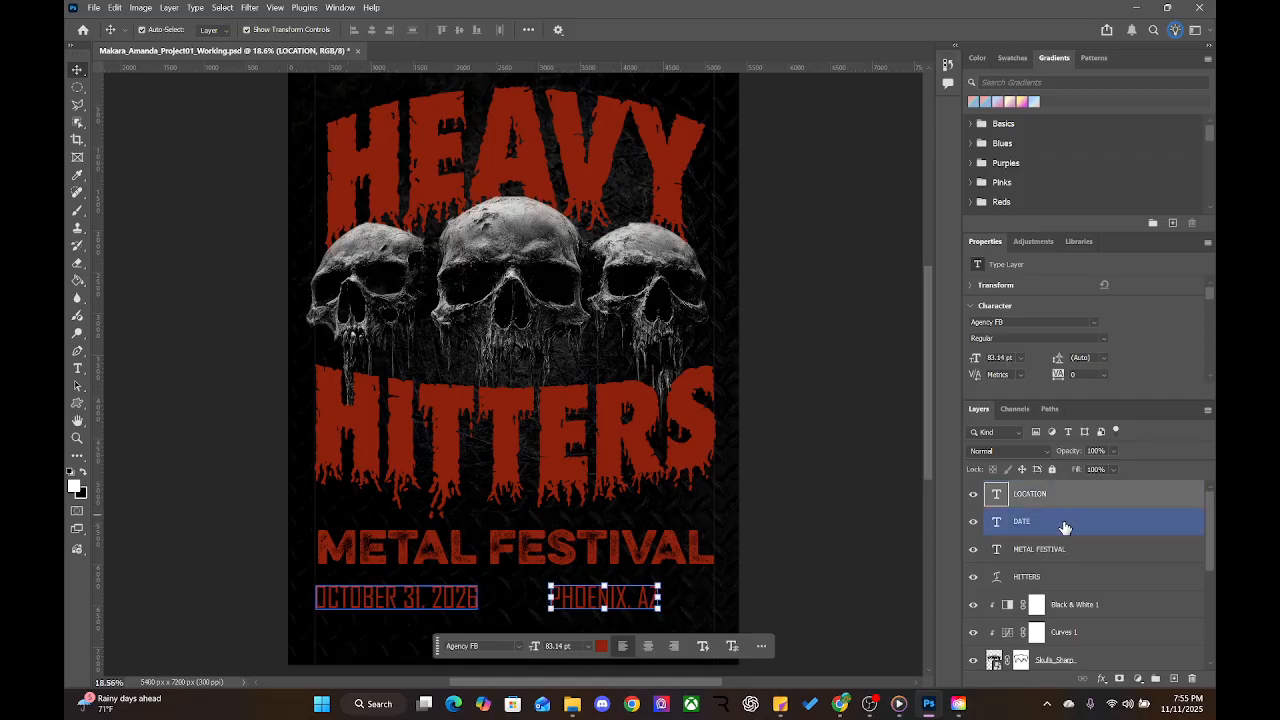
Move PHOENIX, AZ left, closer to the October date
right_click(1063, 521)
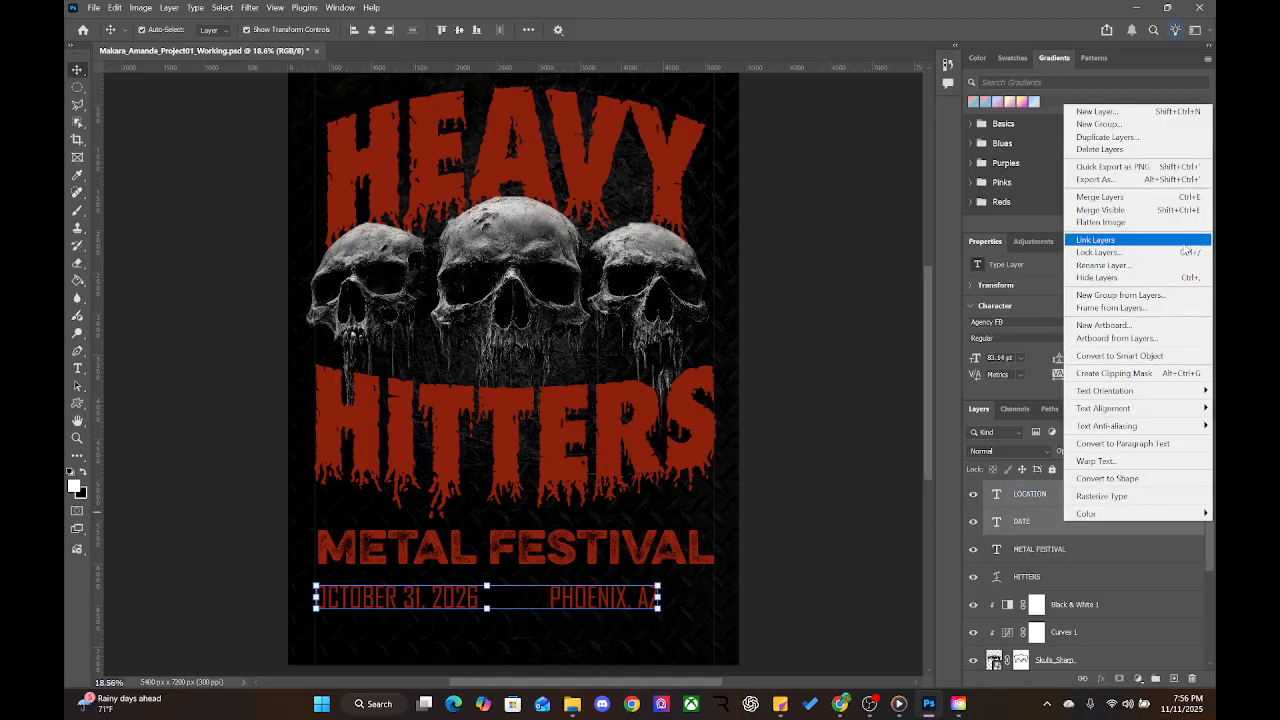
click(840, 495)
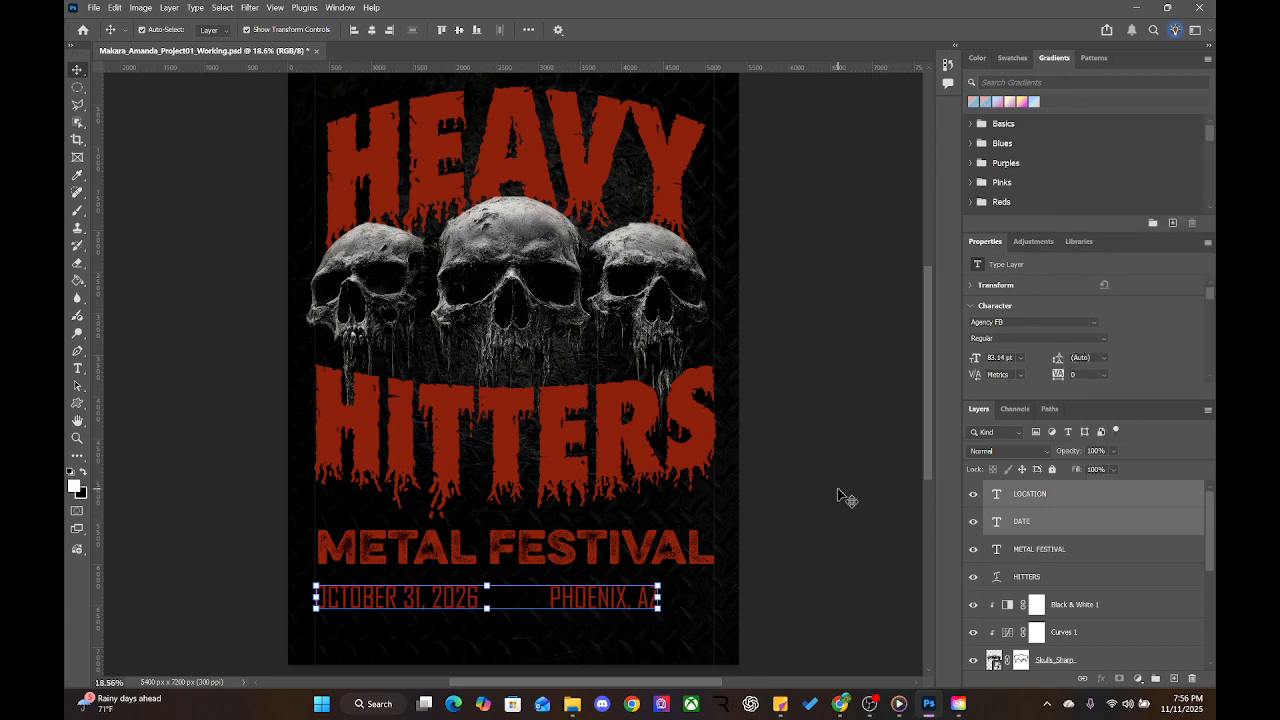
click(1079, 546)
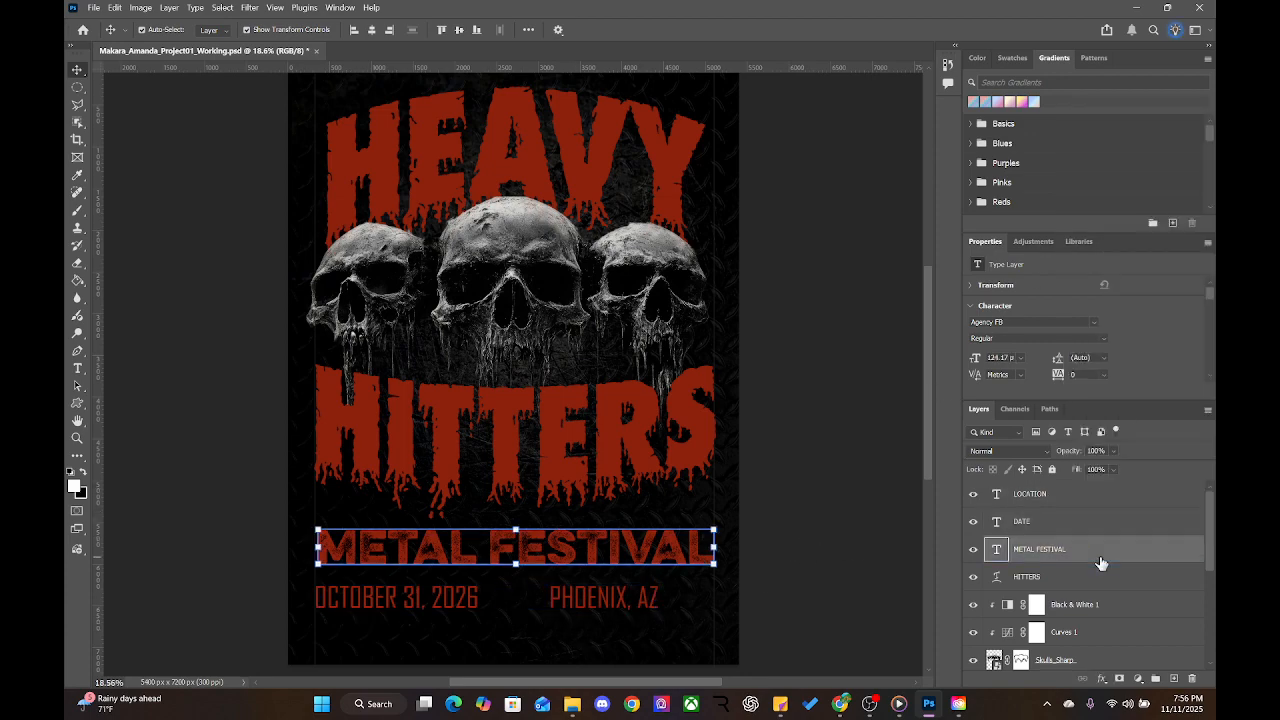
click(589, 598)
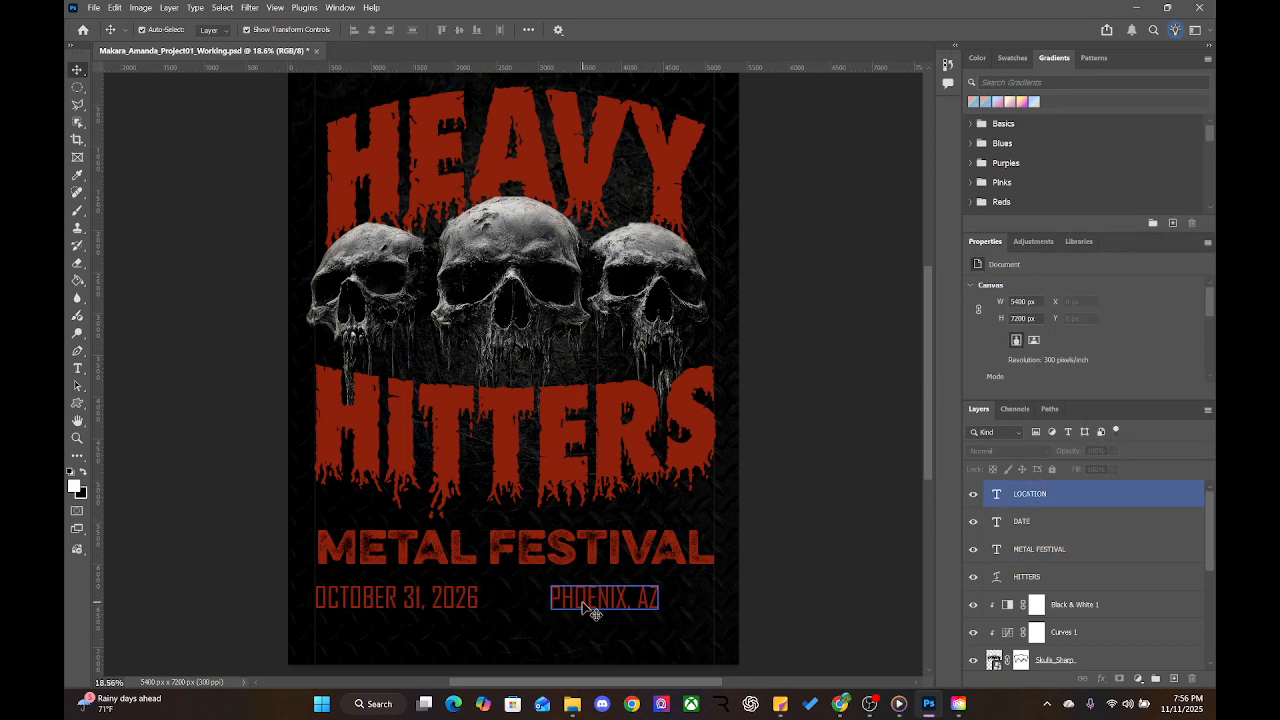
drag(590, 610, 538, 601)
Link the DATE and LOCATION layers together
shift+click(459, 604)
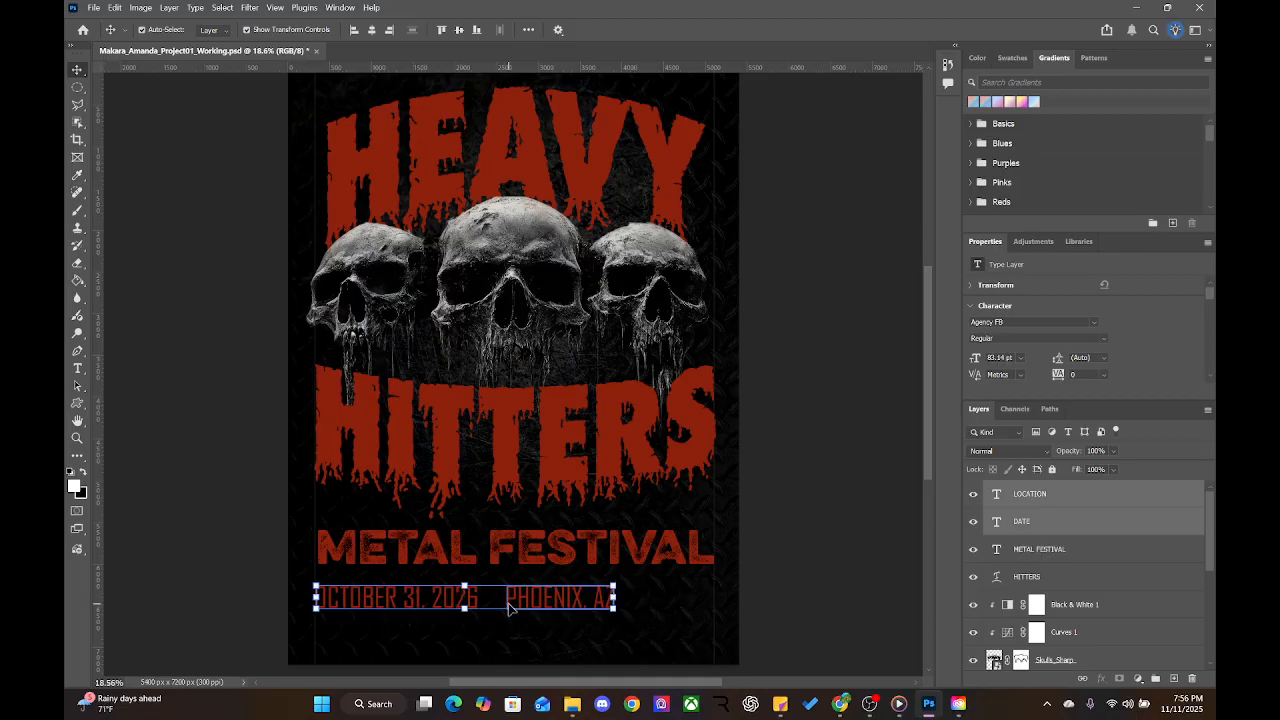
right_click(1093, 517)
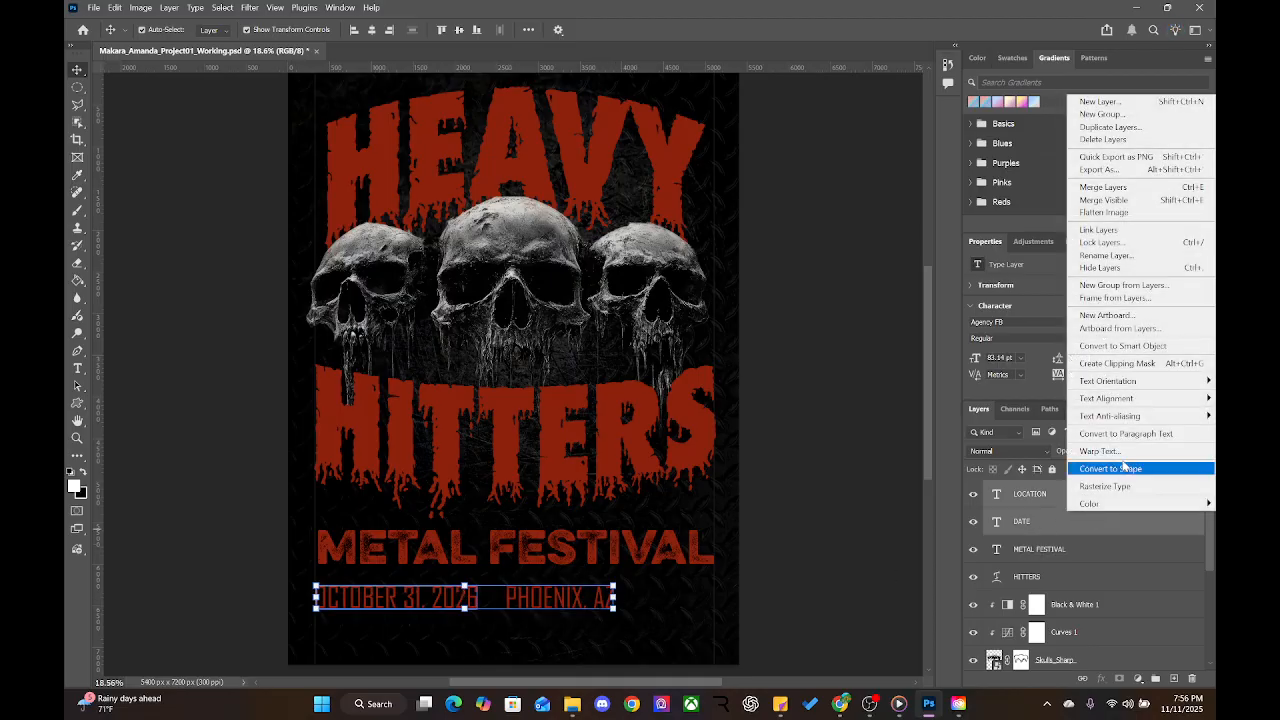
click(1144, 231)
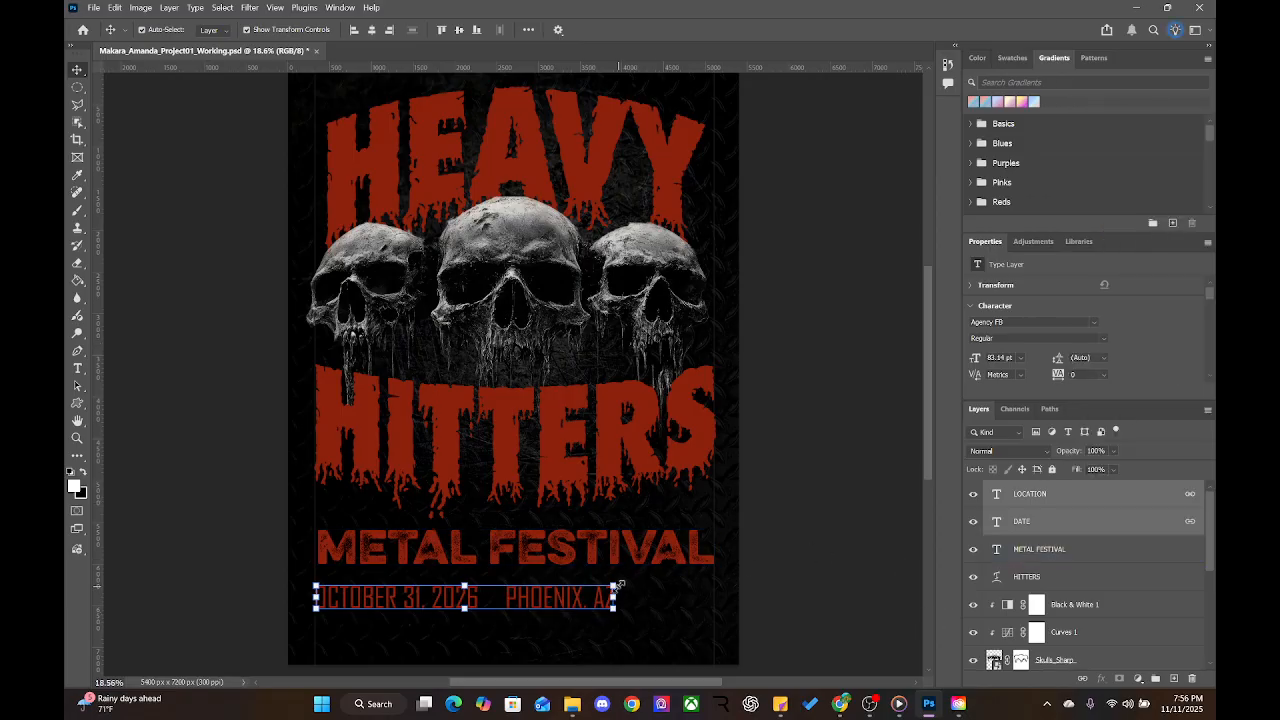
Enlarge the date and location line to span the poster and nudge the date vertically
drag(617, 584, 718, 579)
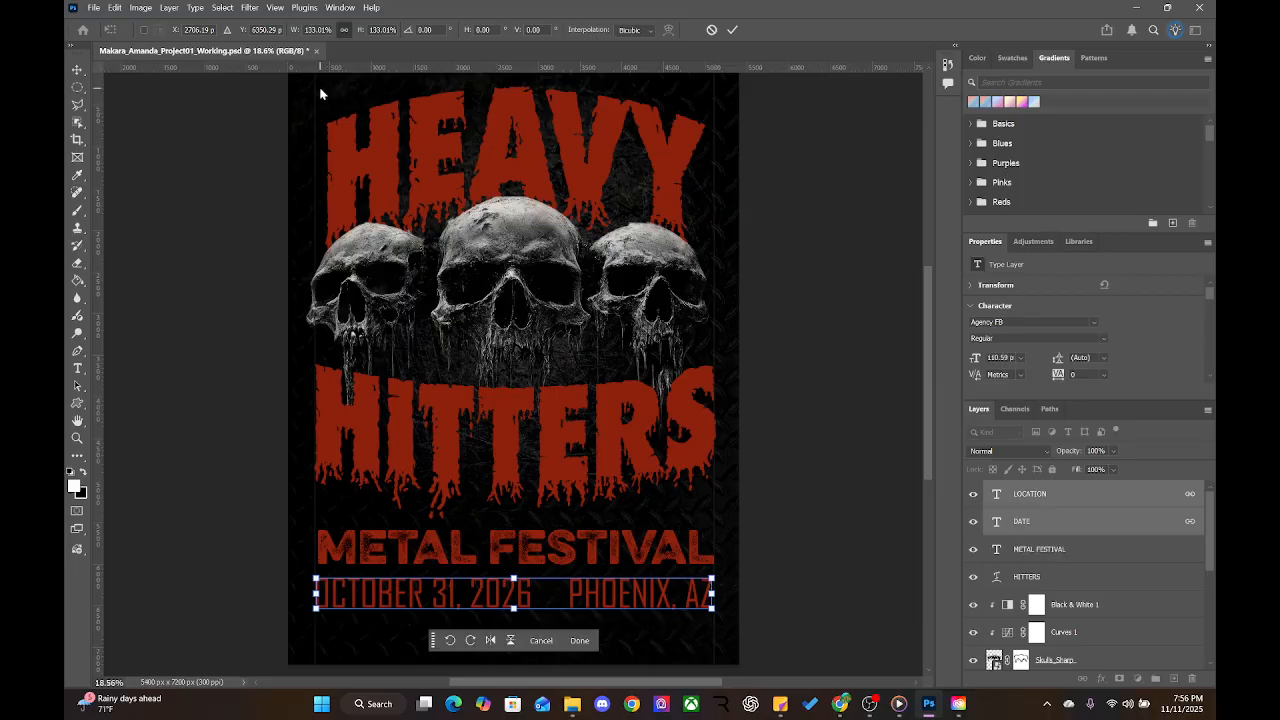
key(Return)
click(234, 334)
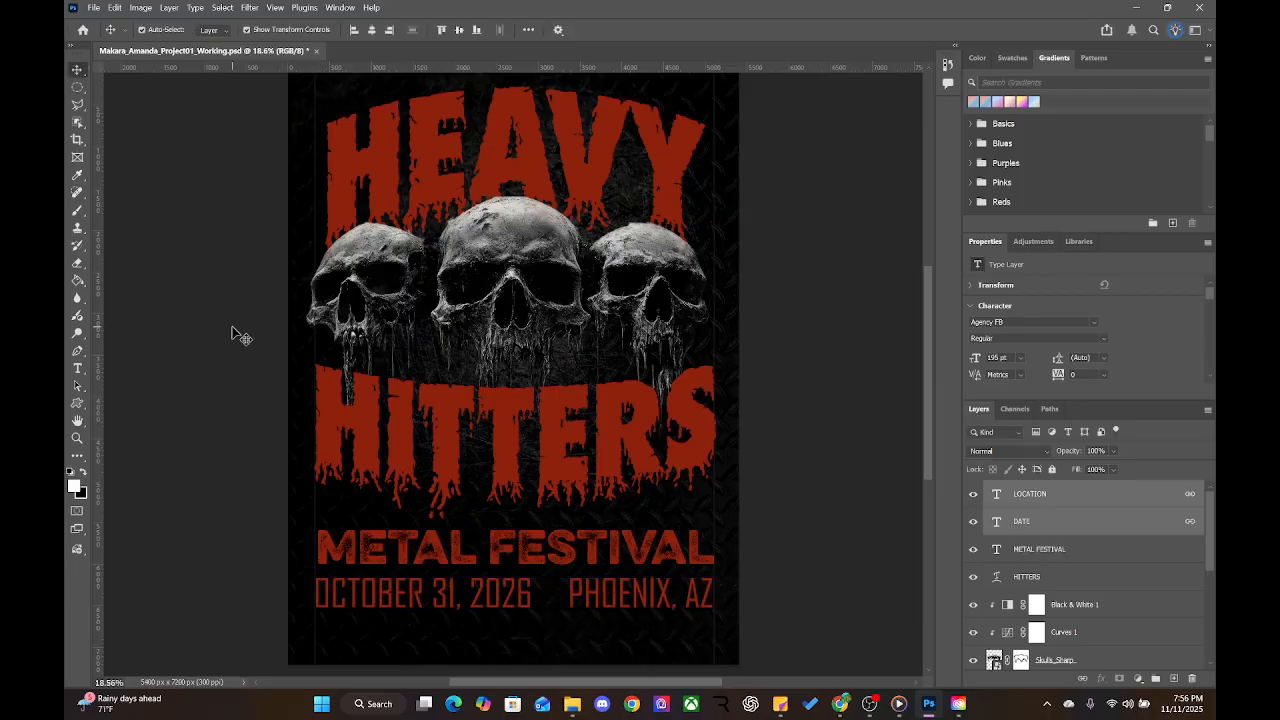
click(489, 598)
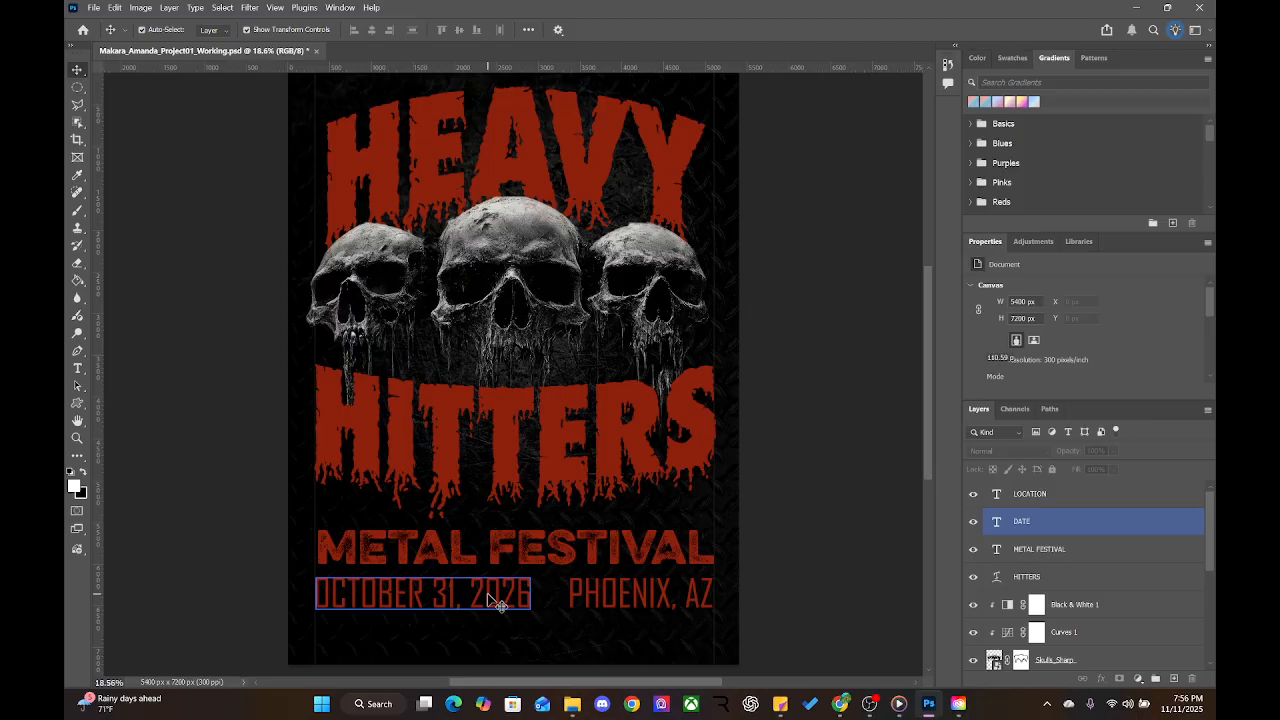
drag(489, 596, 489, 600)
click(829, 571)
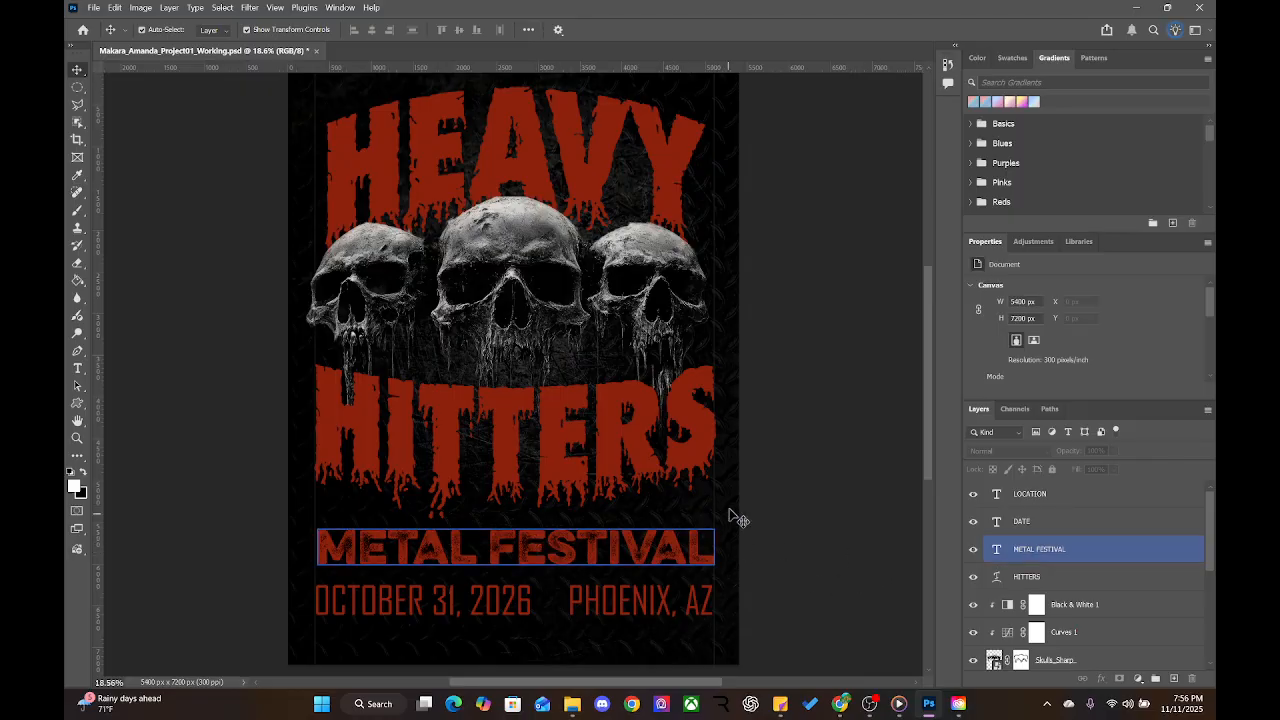
Check the linked PHOENIX, AZ line, then switch over to Chrome
drag(808, 547, 846, 520)
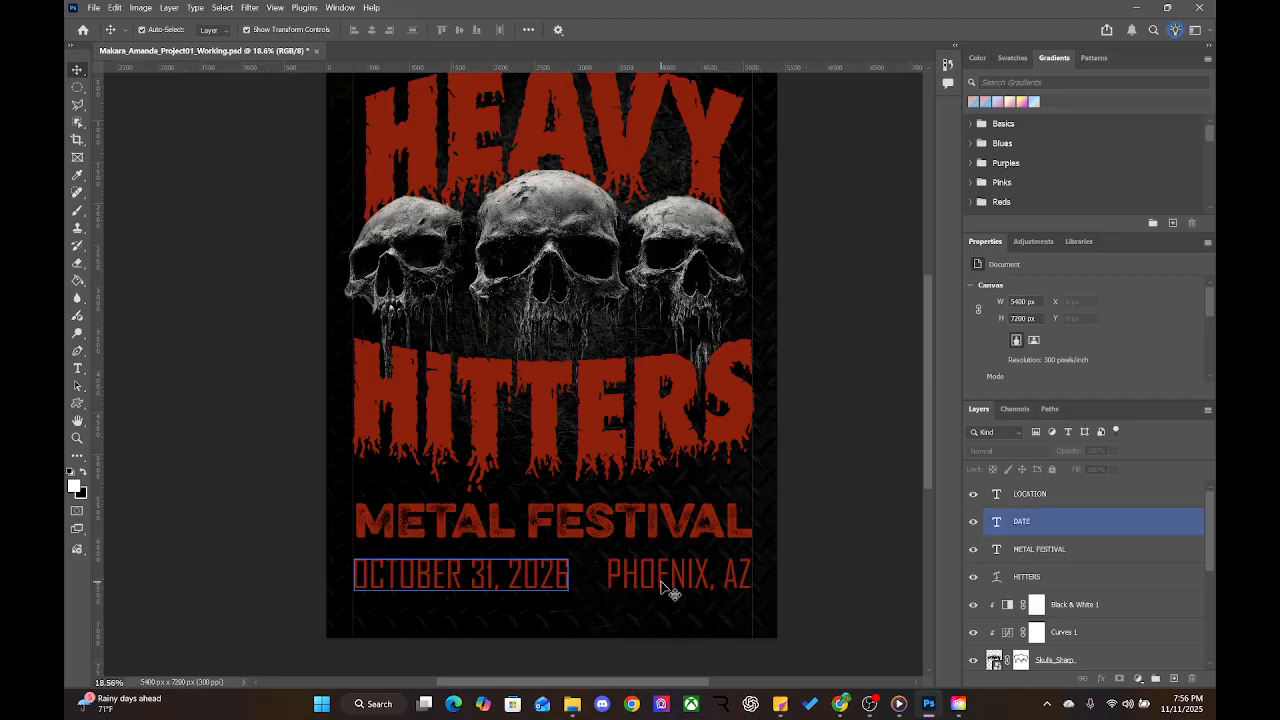
click(618, 583)
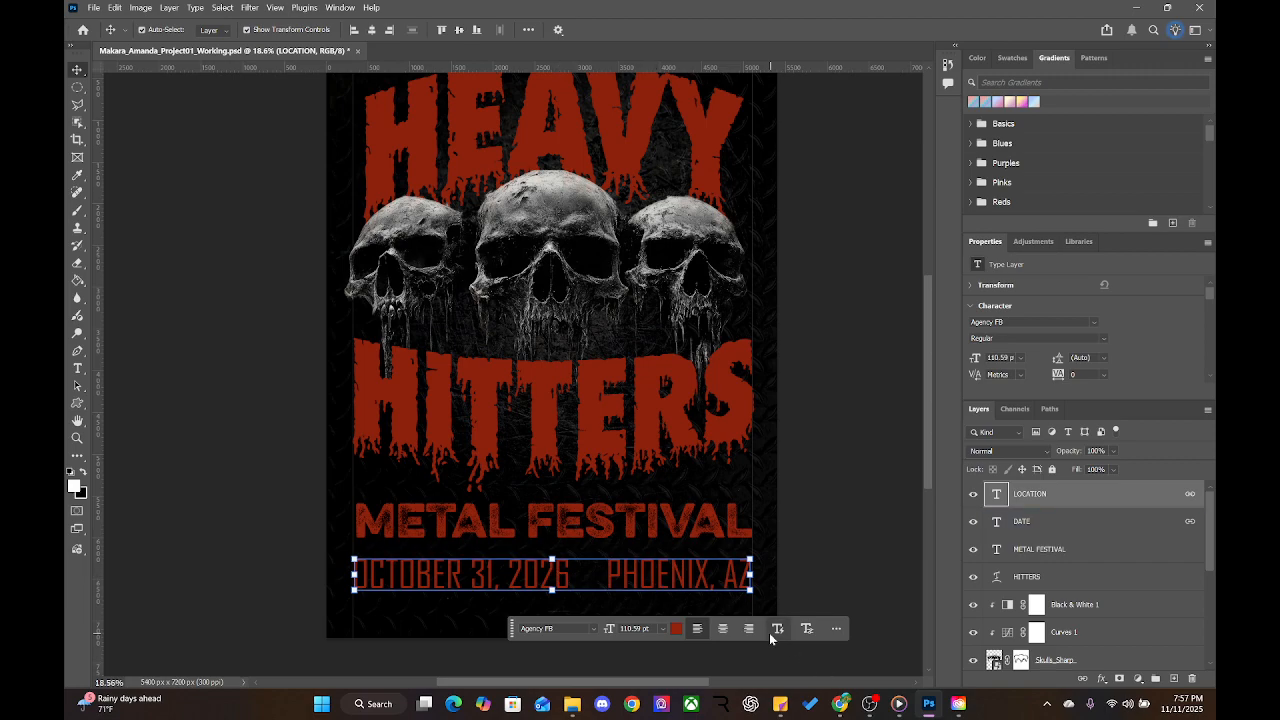
click(802, 481)
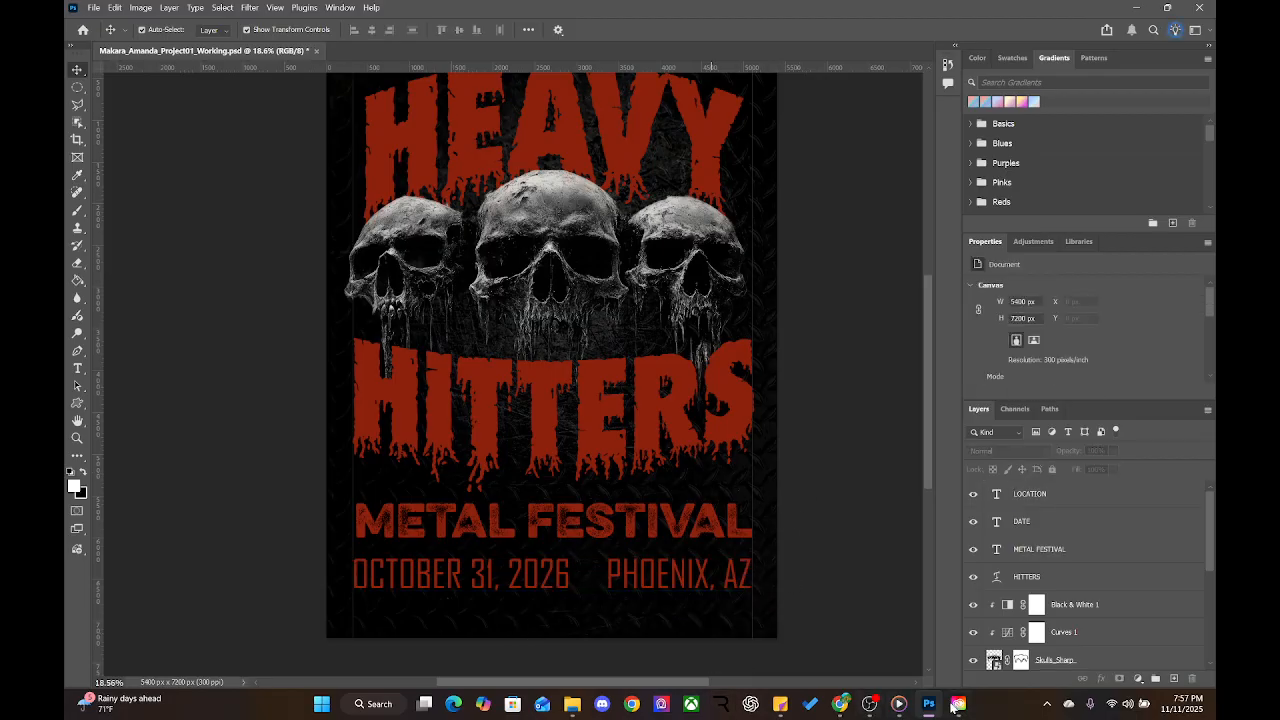
click(637, 705)
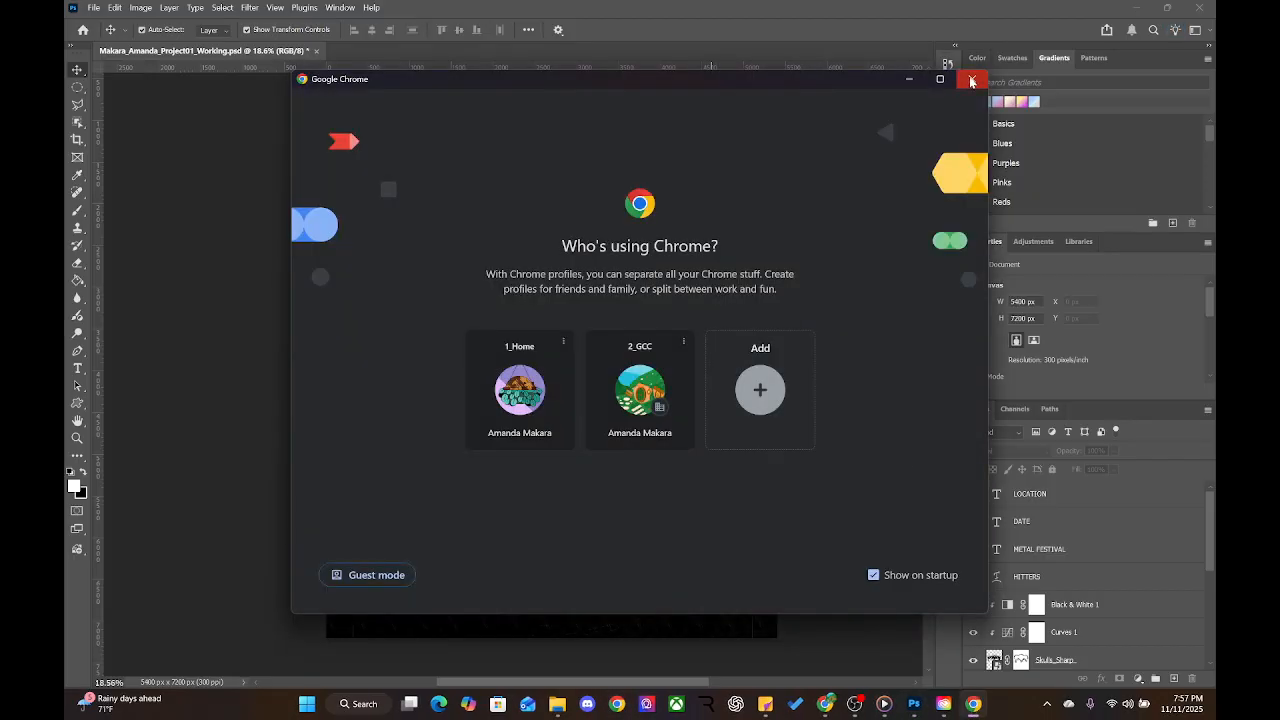
Close the Adobe Fonts tab in Chrome and minimize the browser to reveal the Photoshop poster
click(971, 81)
click(839, 705)
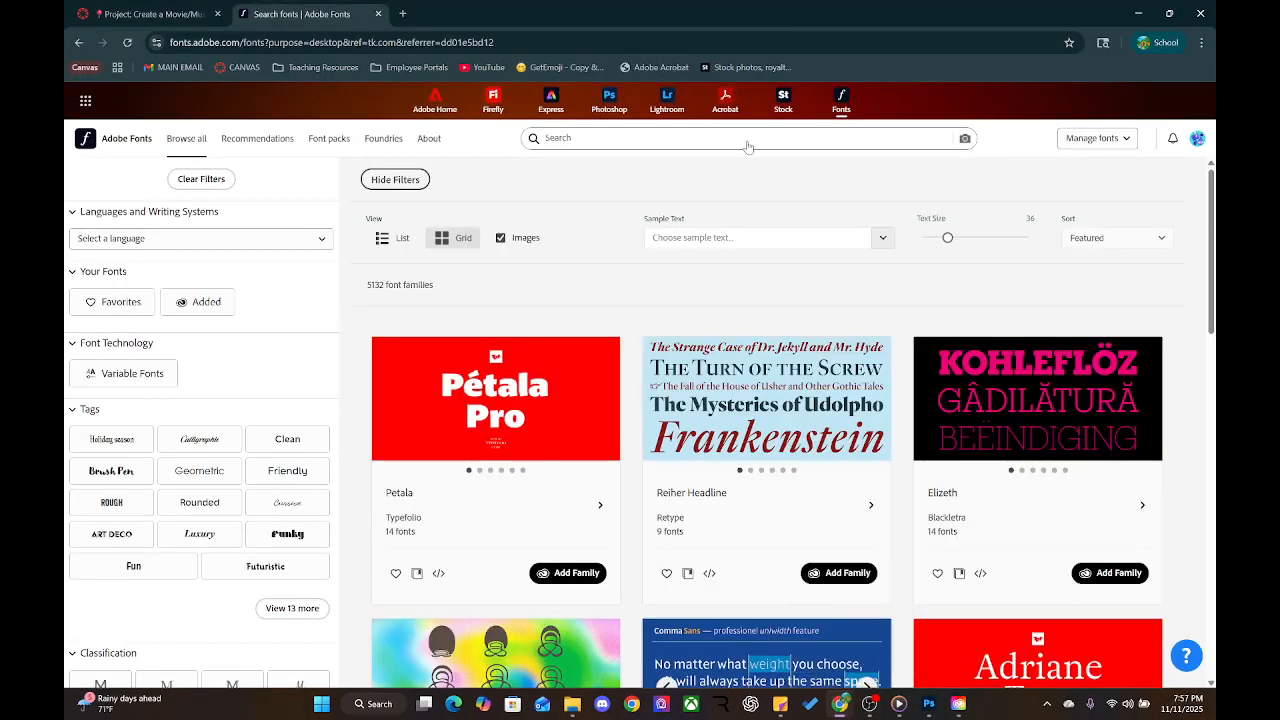
click(379, 14)
click(1137, 14)
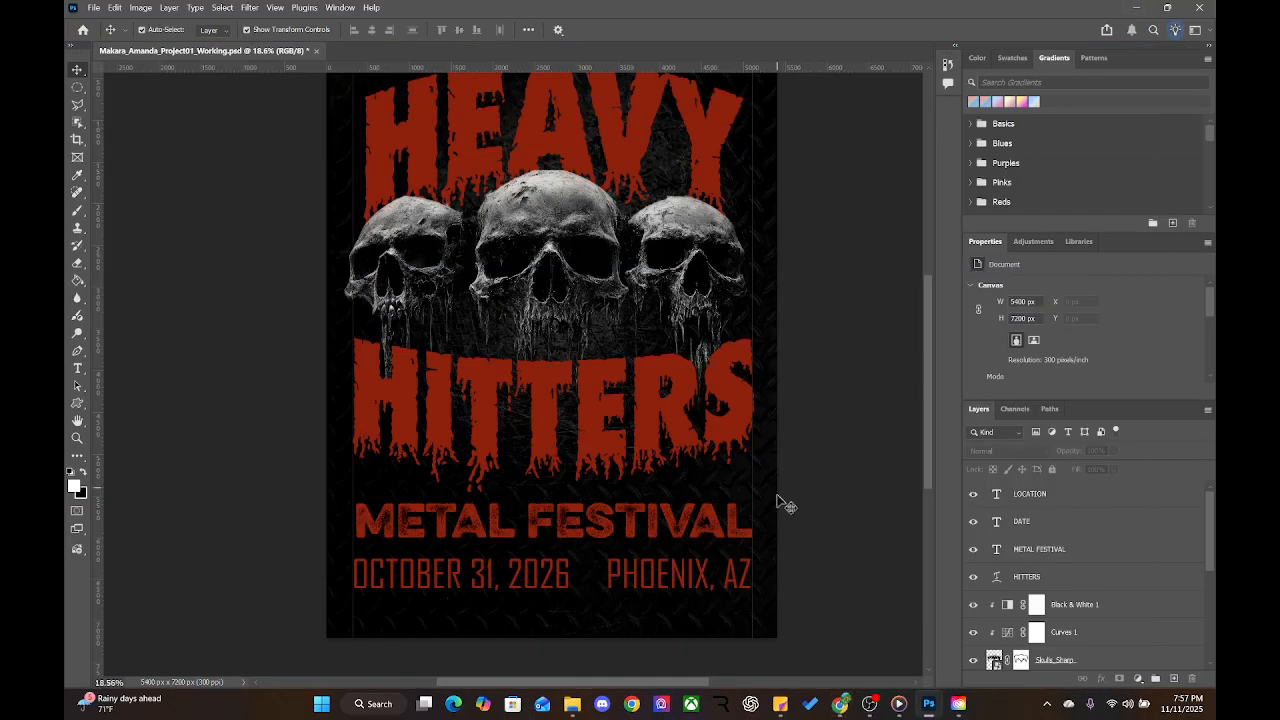
Check the HITTERS, DATE and LOCATION text layers, then add empty Layer 1 above LOCATION
click(706, 440)
click(680, 588)
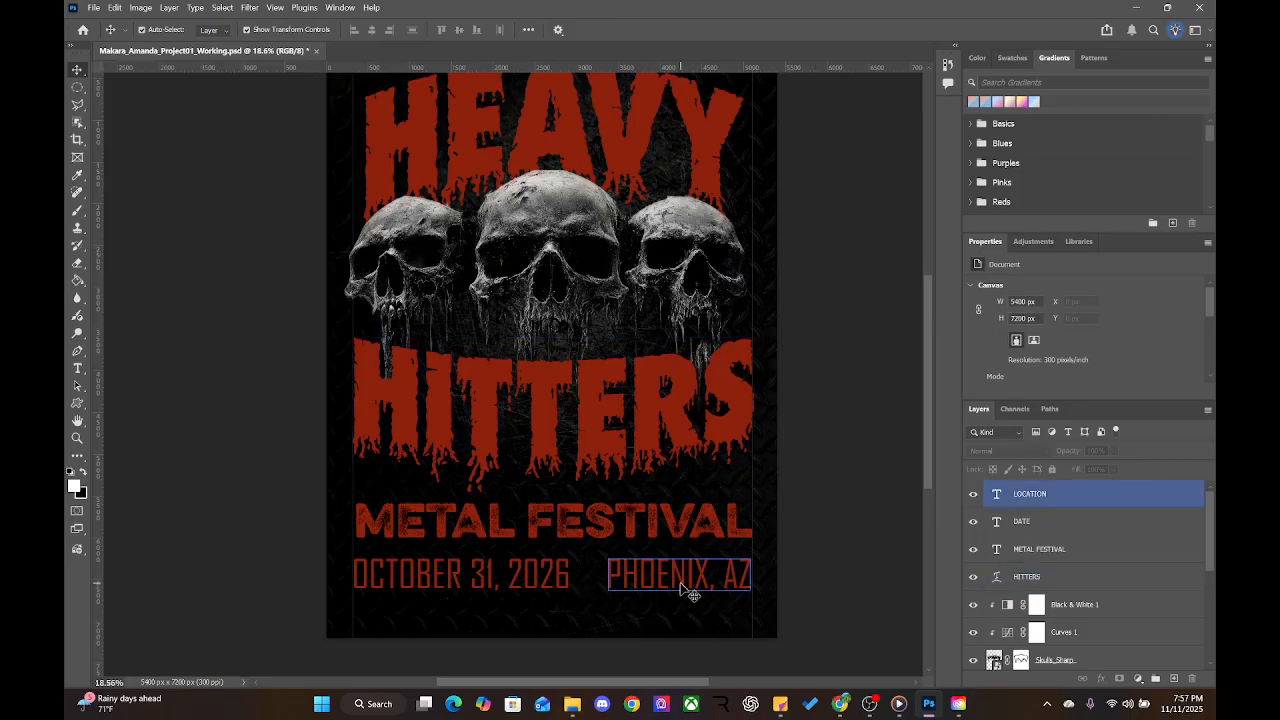
scroll(681, 588, up, 5)
scroll(686, 588, down, 4)
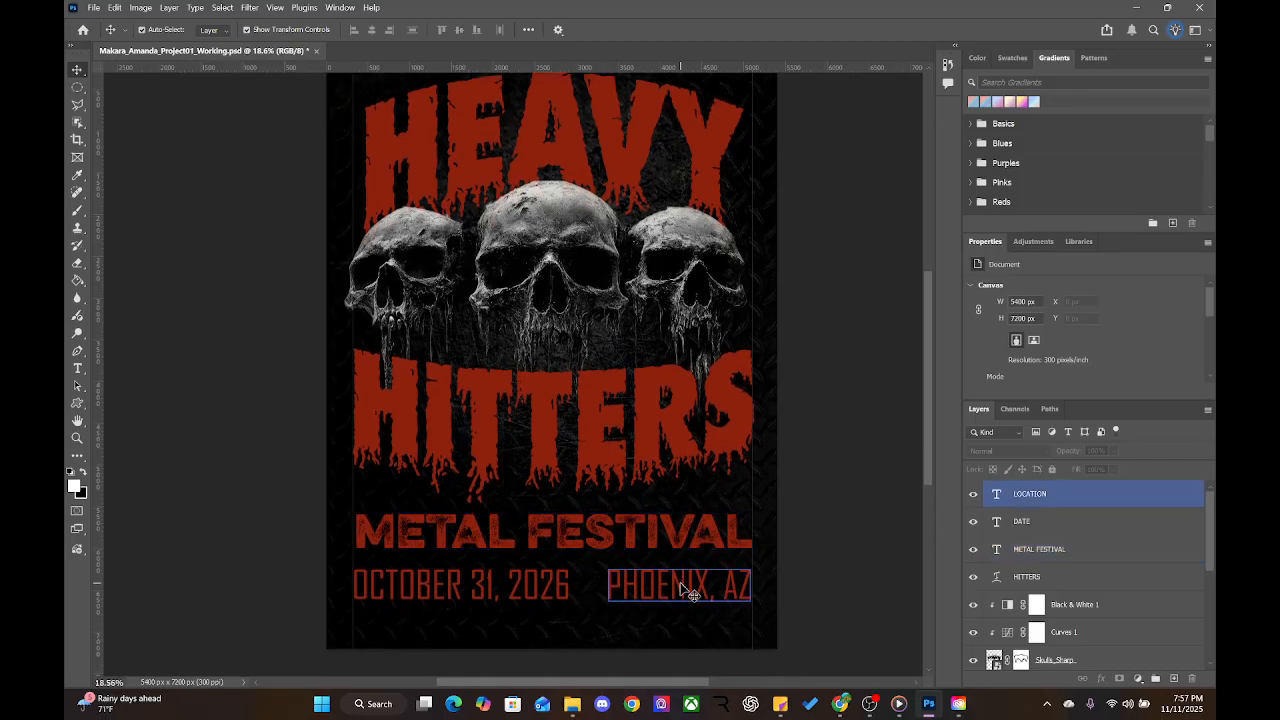
click(1030, 522)
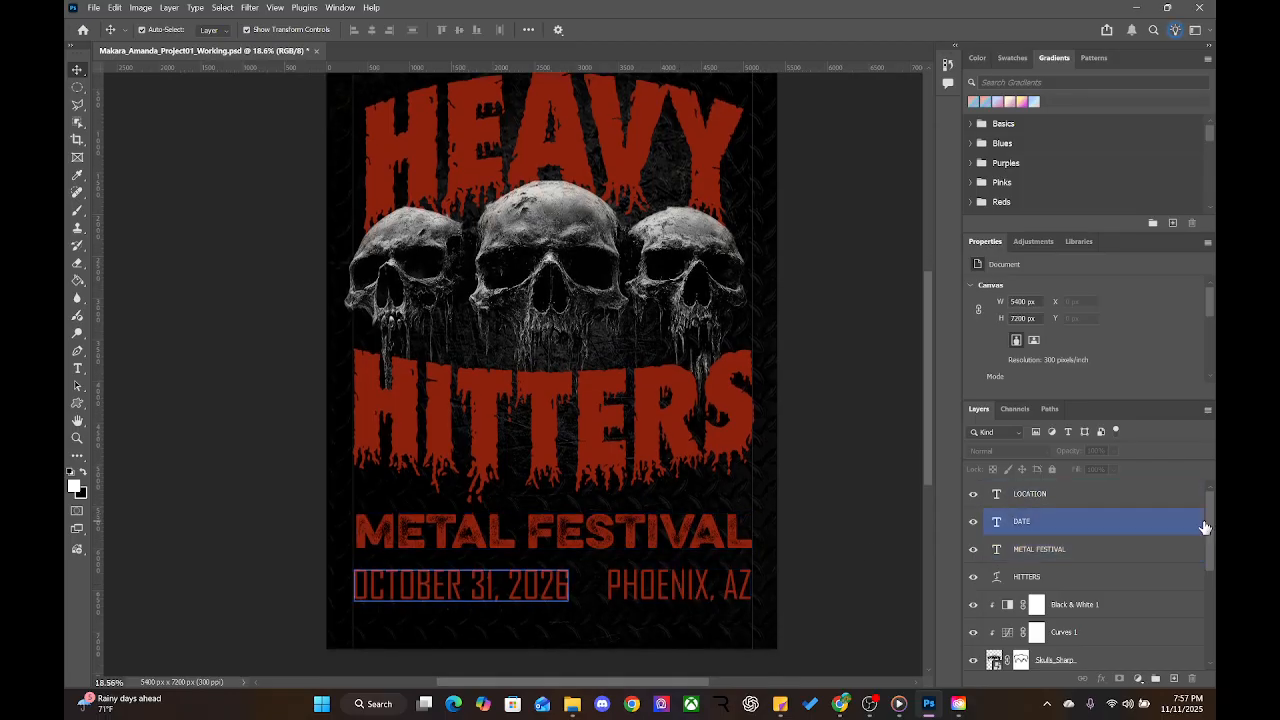
drag(1208, 522, 1209, 469)
click(1060, 492)
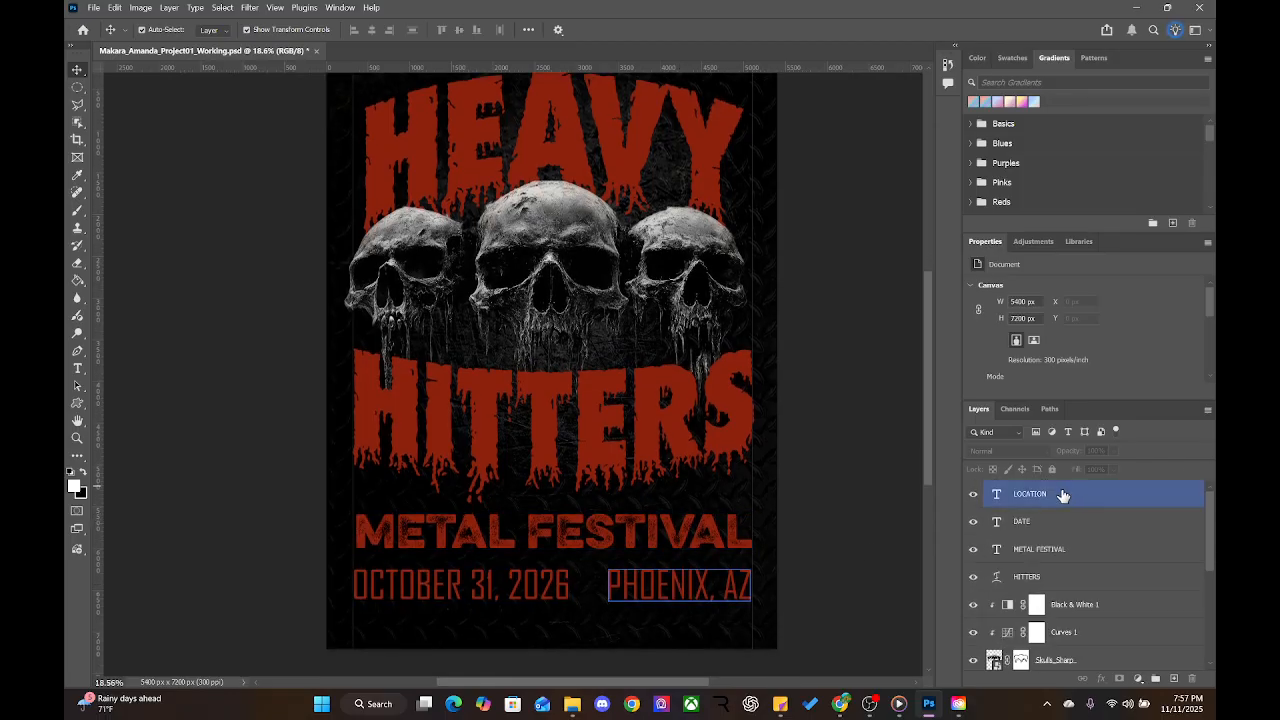
click(881, 523)
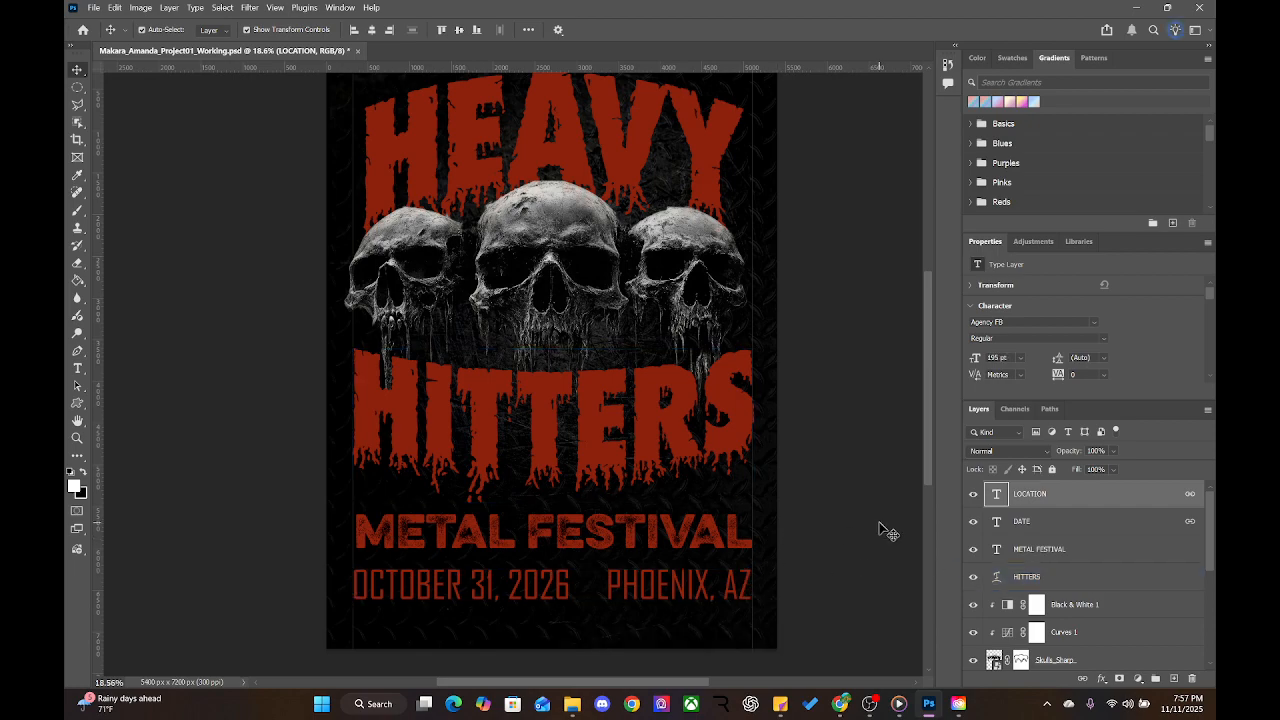
click(1179, 678)
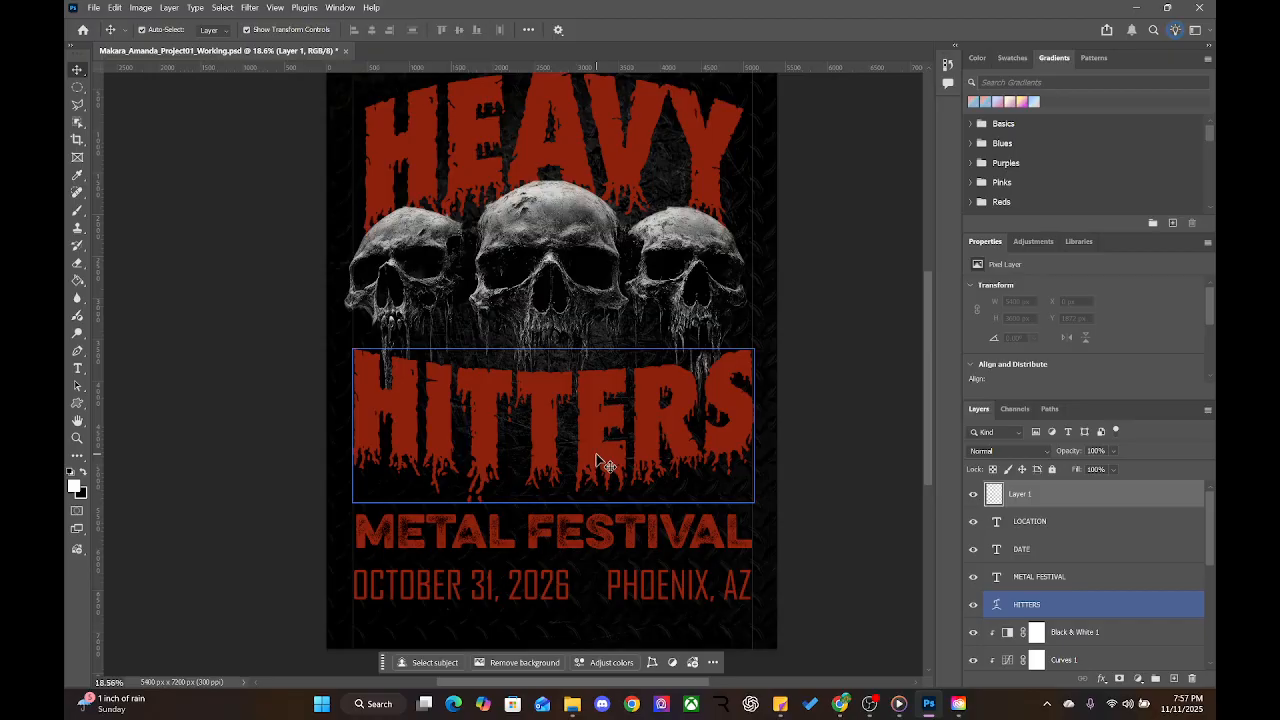
Place the AdobeStock_292351373 texture from IMAGES > Textures as an embedded layer
click(97, 9)
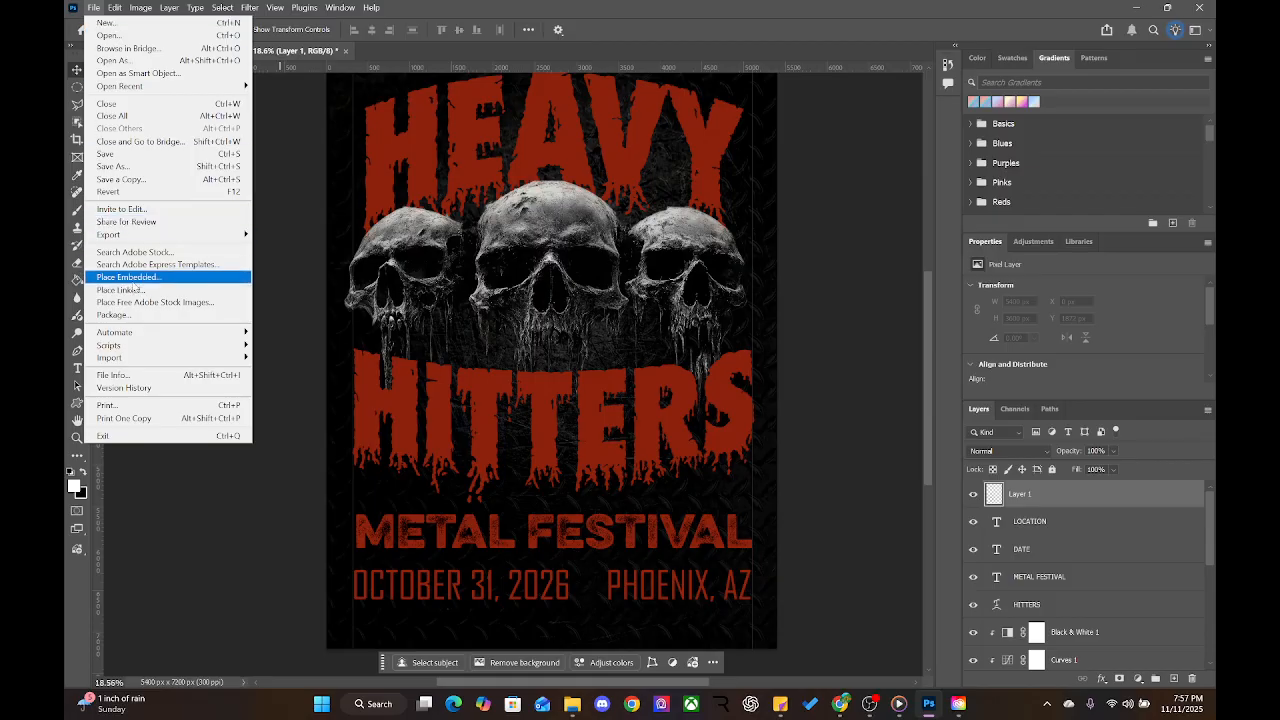
click(128, 277)
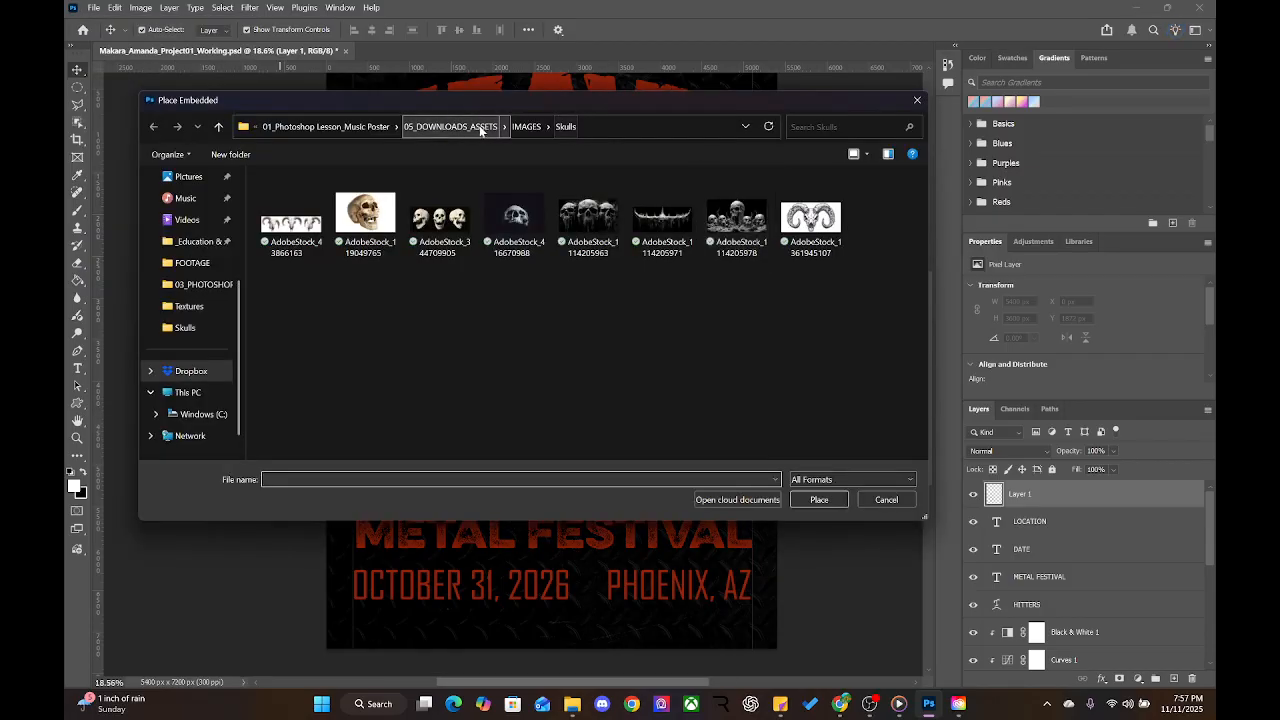
click(525, 127)
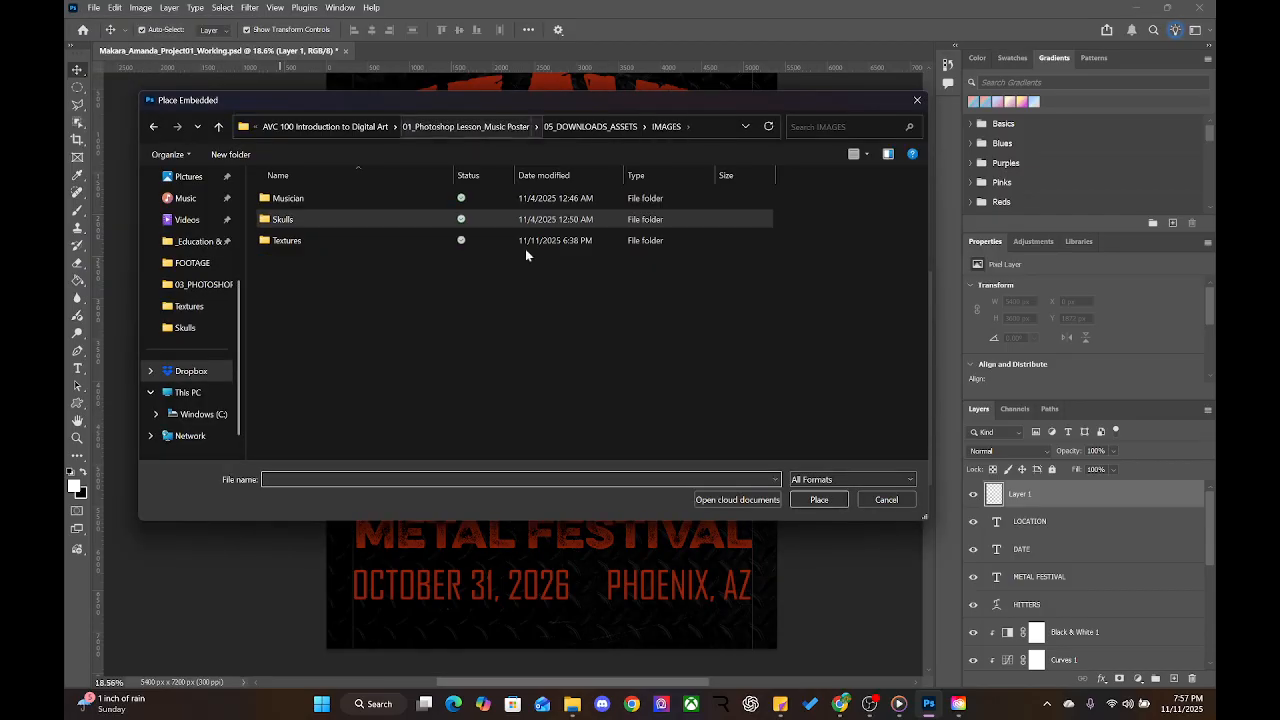
double_click(284, 242)
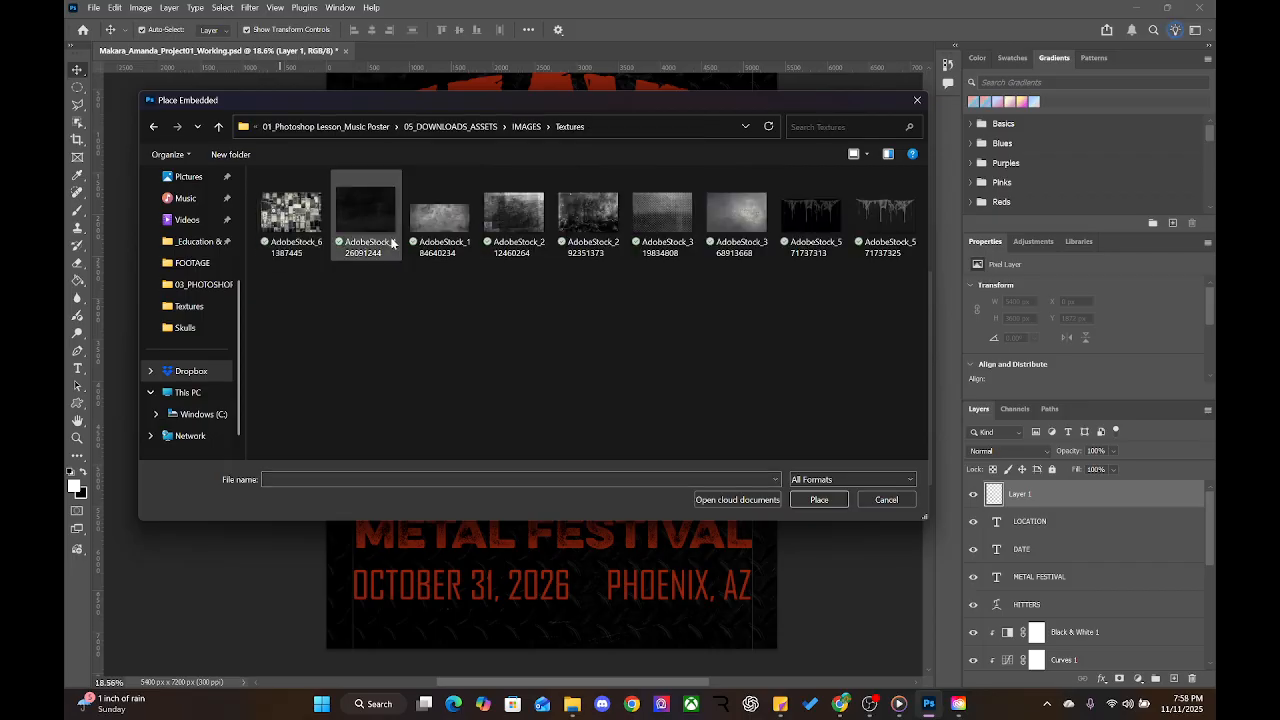
click(603, 220)
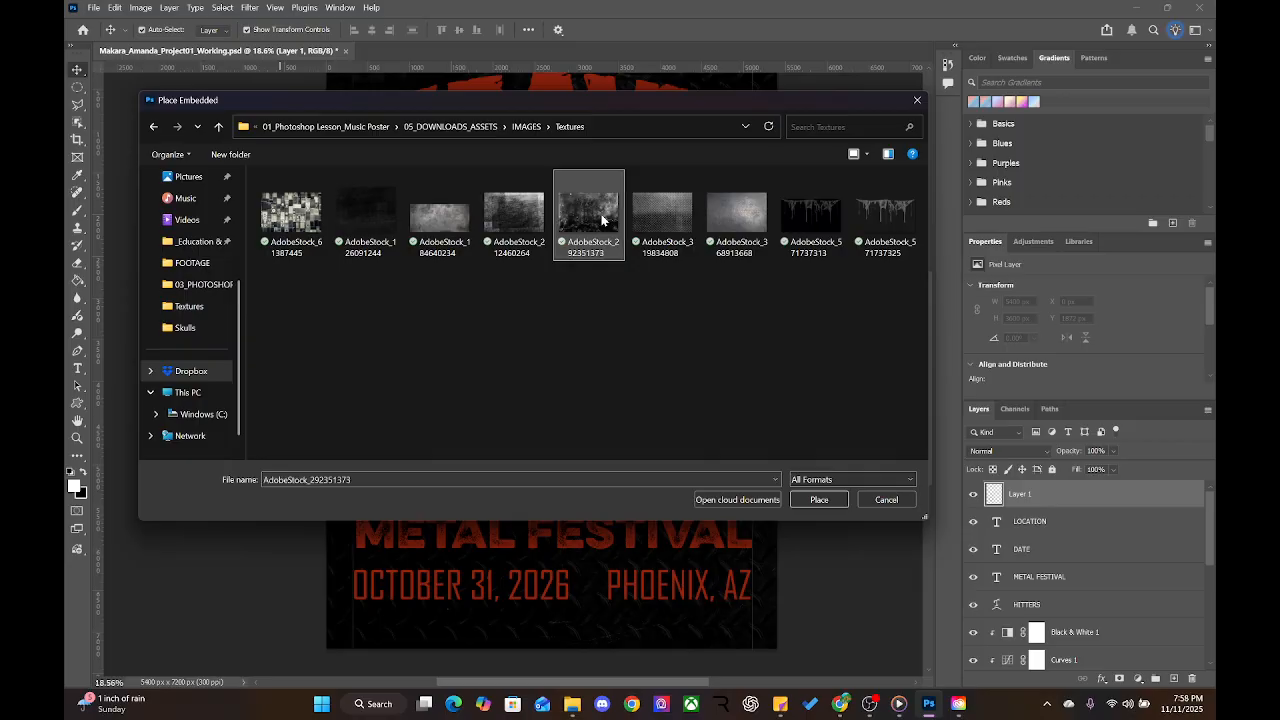
click(819, 499)
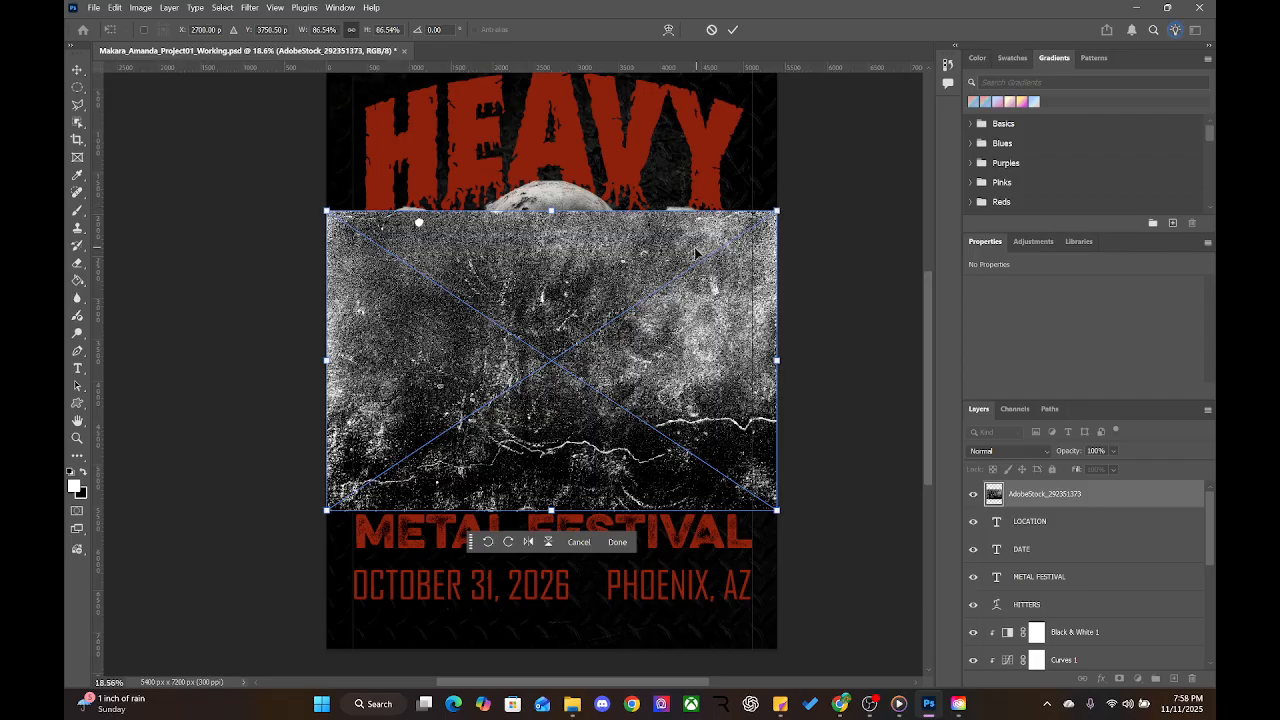
Try enlarging and shifting the texture, then undo back to its original size
key(ctrl+minus)
key(ctrl+minus)
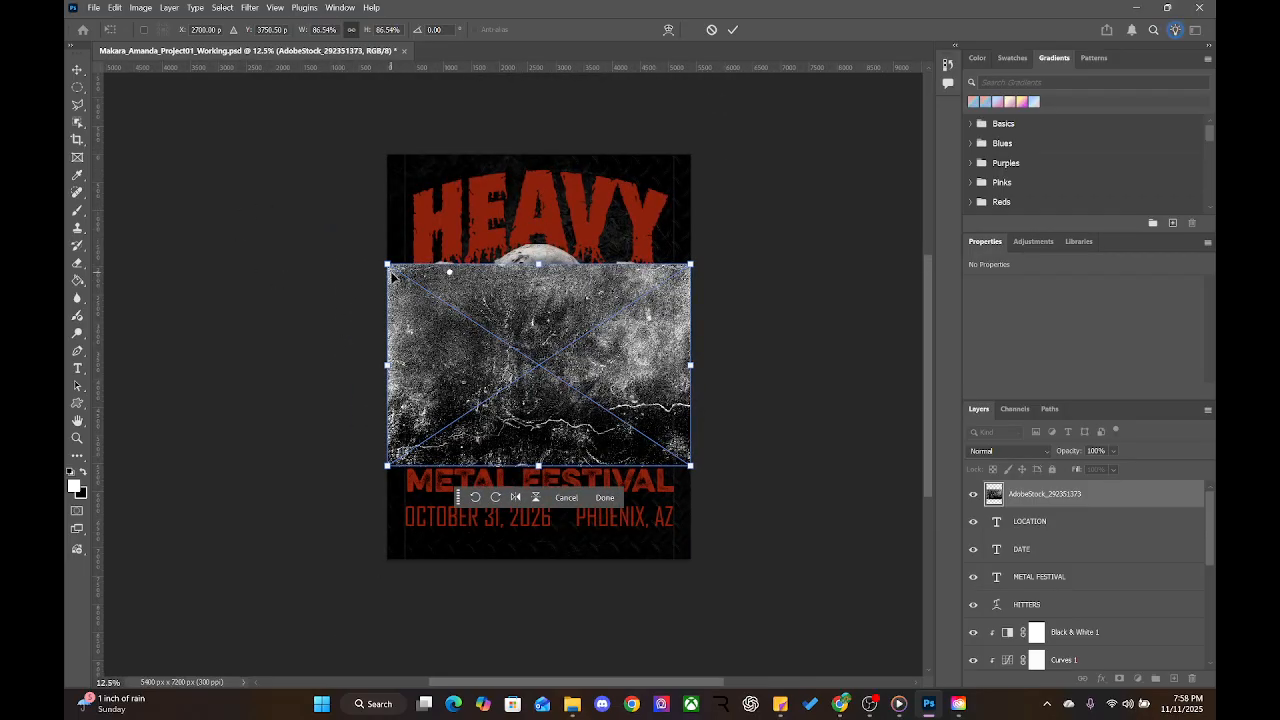
drag(389, 264, 159, 112)
drag(689, 467, 777, 551)
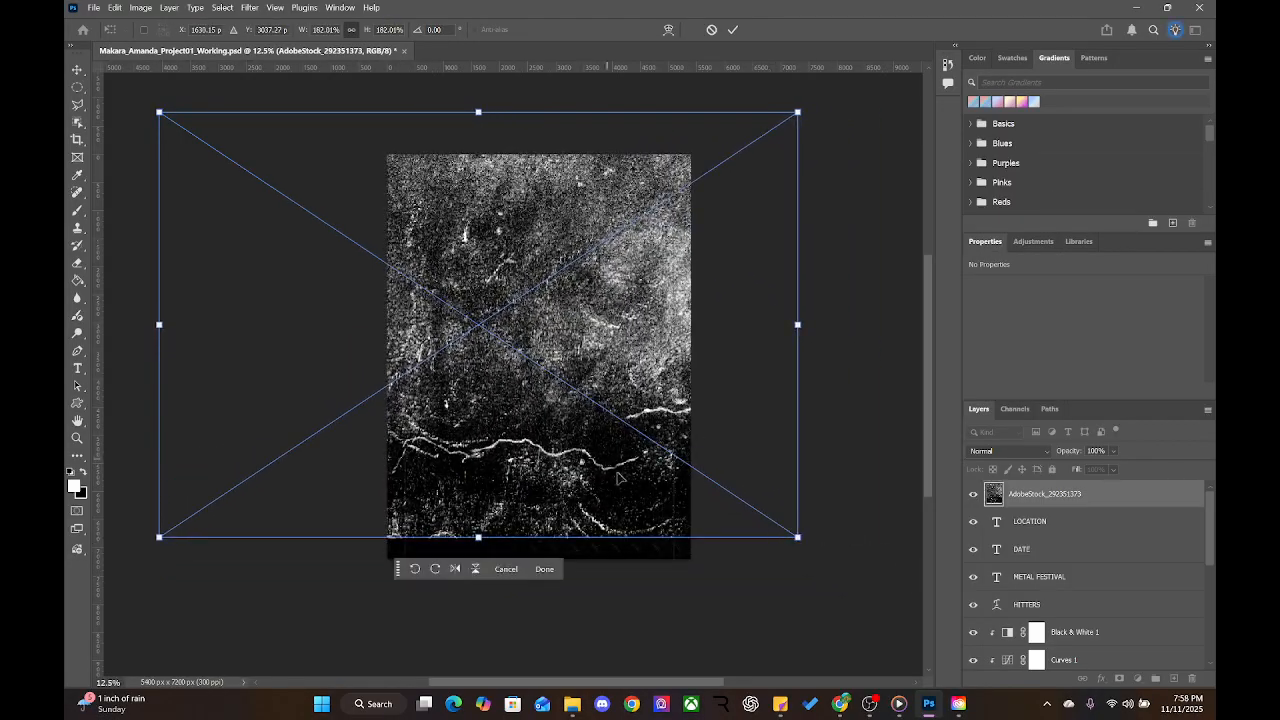
drag(563, 408, 616, 432)
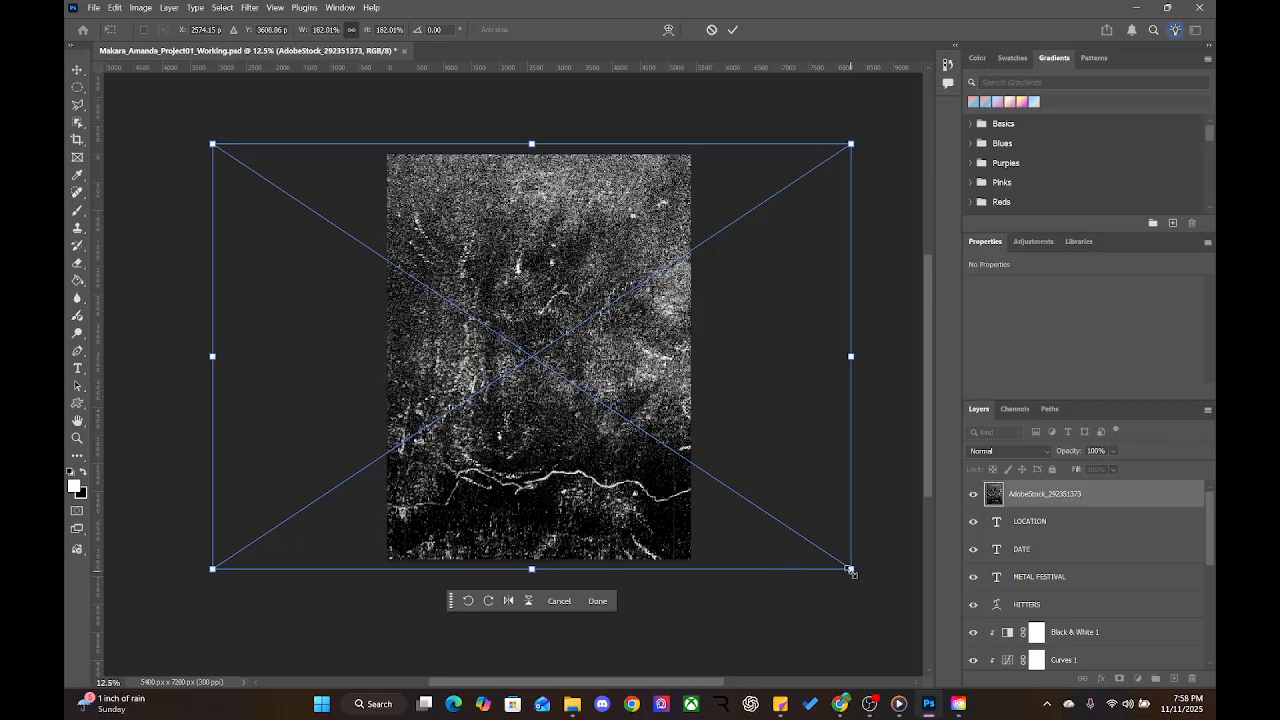
drag(851, 569, 820, 557)
key(ctrl+z)
key(ctrl+z)
key(ctrl+z)
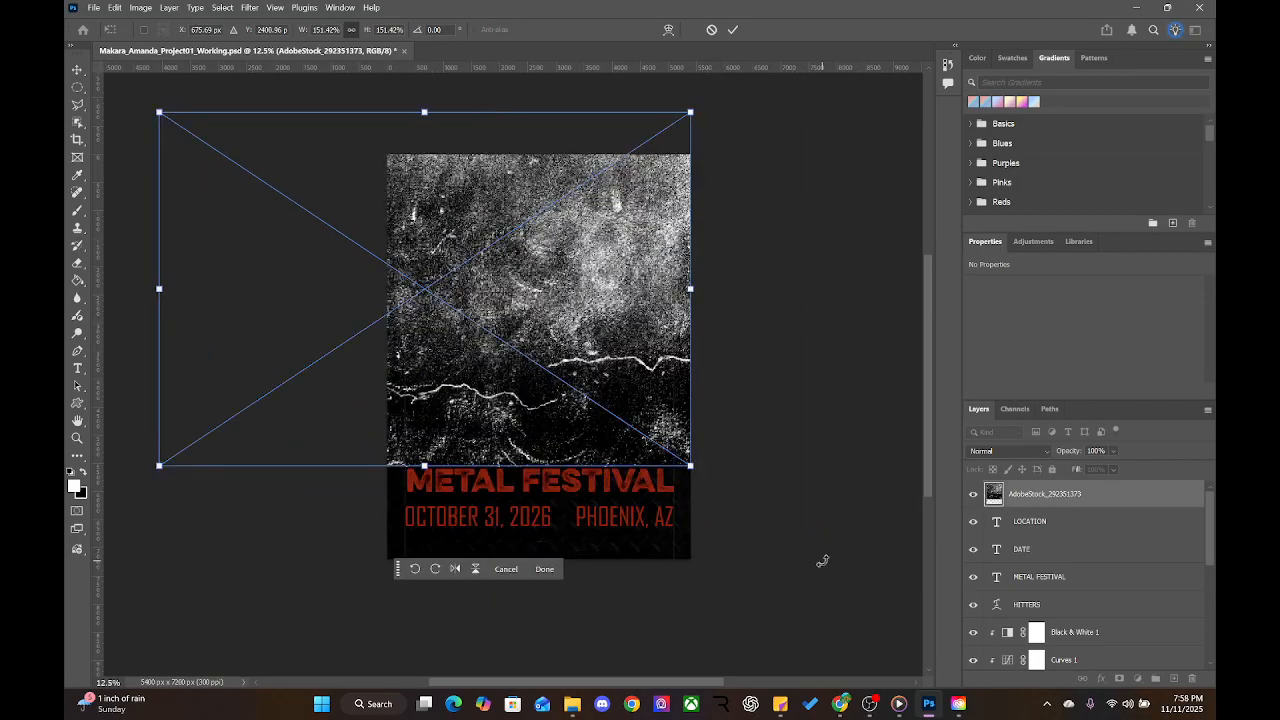
key(ctrl+z)
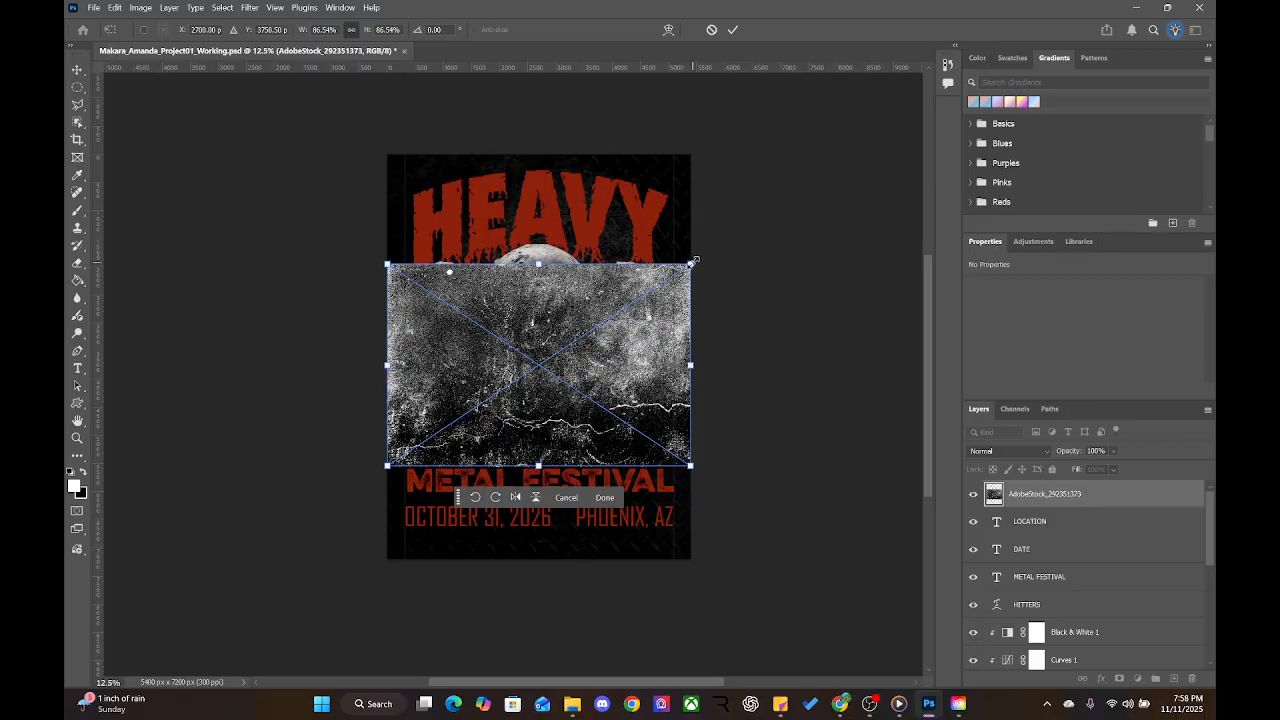
Rotate the texture 90° and scale it to about 133% to cover the whole poster
drag(700, 264, 600, 404)
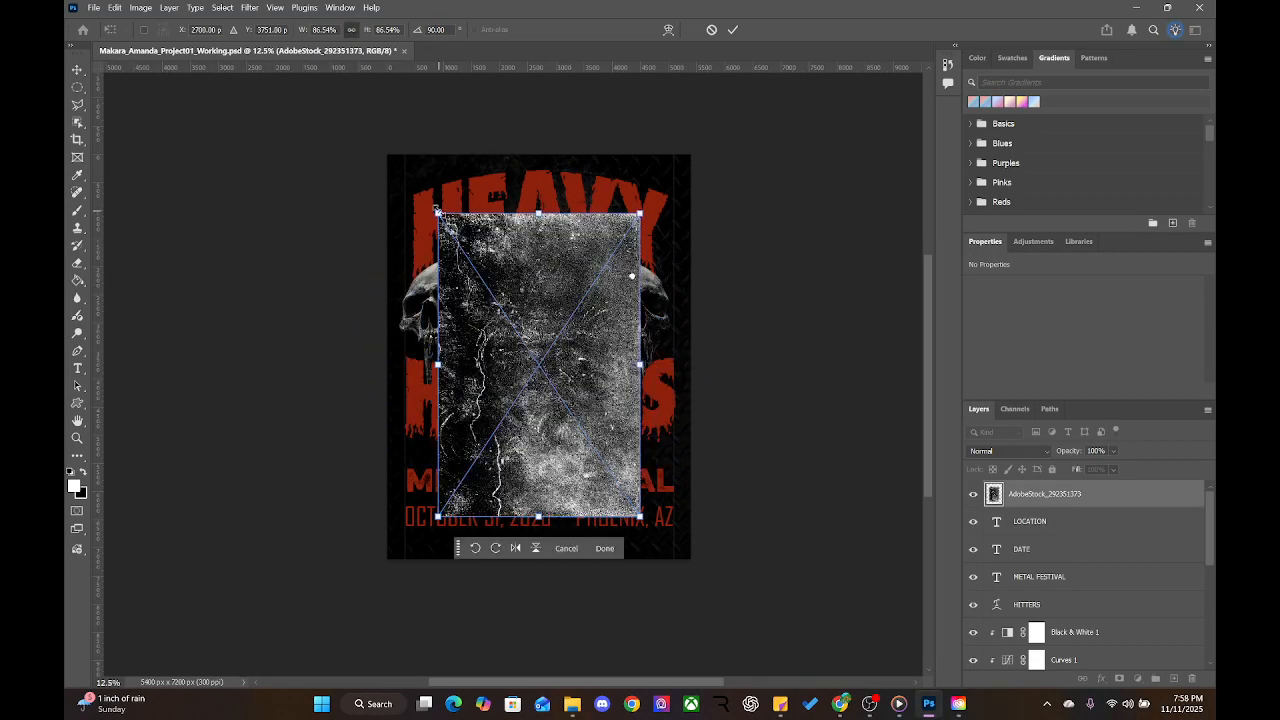
drag(437, 212, 370, 113)
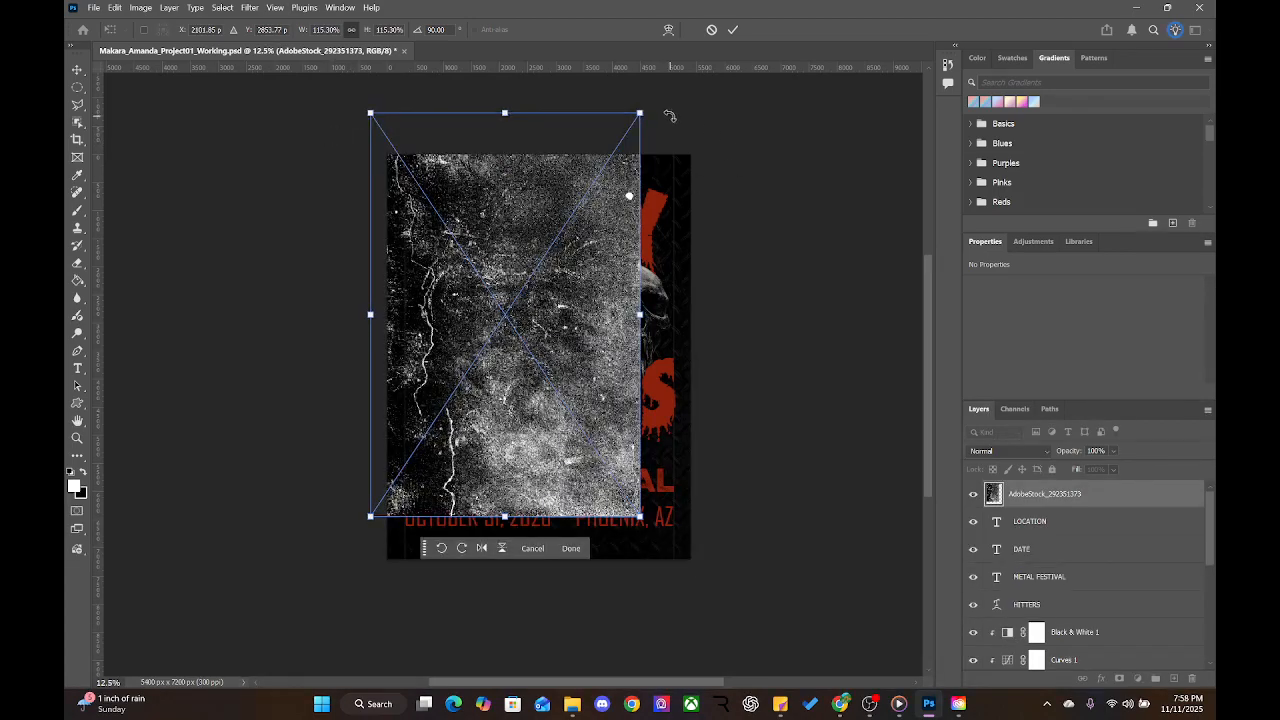
drag(641, 114, 694, 117)
drag(560, 290, 581, 324)
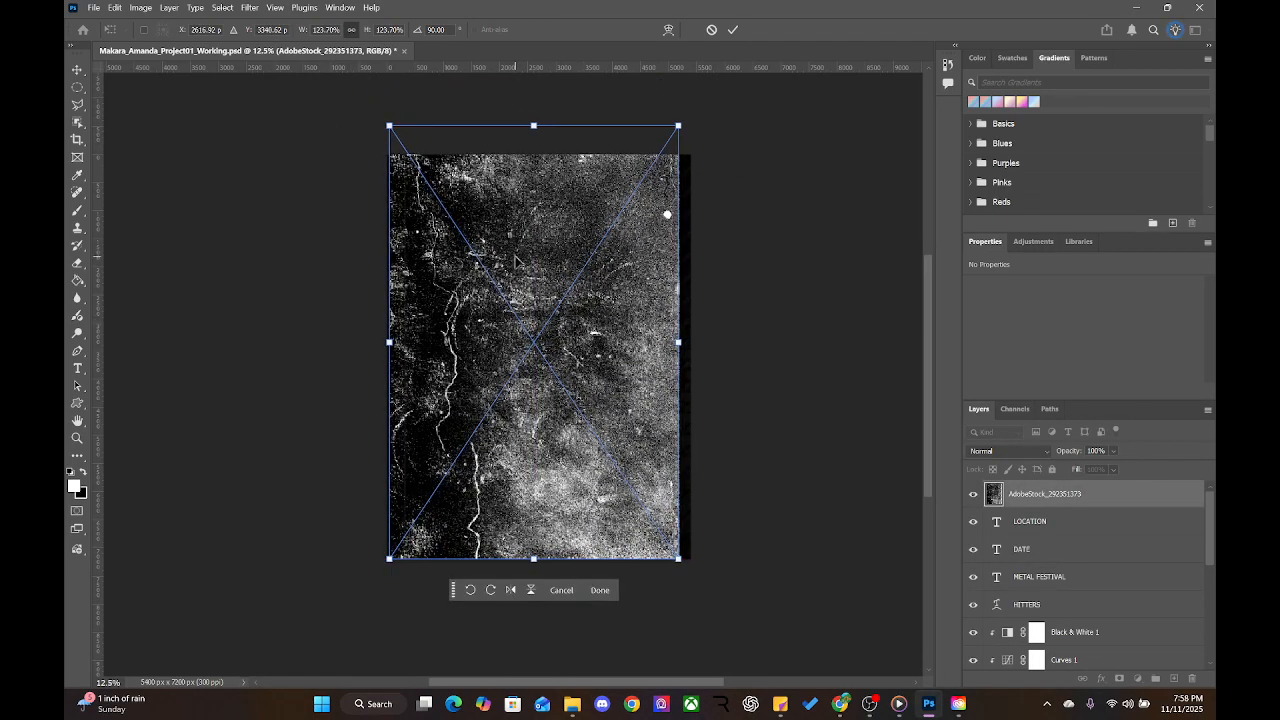
drag(514, 260, 503, 262)
drag(673, 125, 691, 96)
mouse_move(601, 271)
mouse_down()
mouse_move(614, 286)
mouse_move(603, 297)
mouse_move(621, 301)
mouse_move(605, 296)
mouse_up()
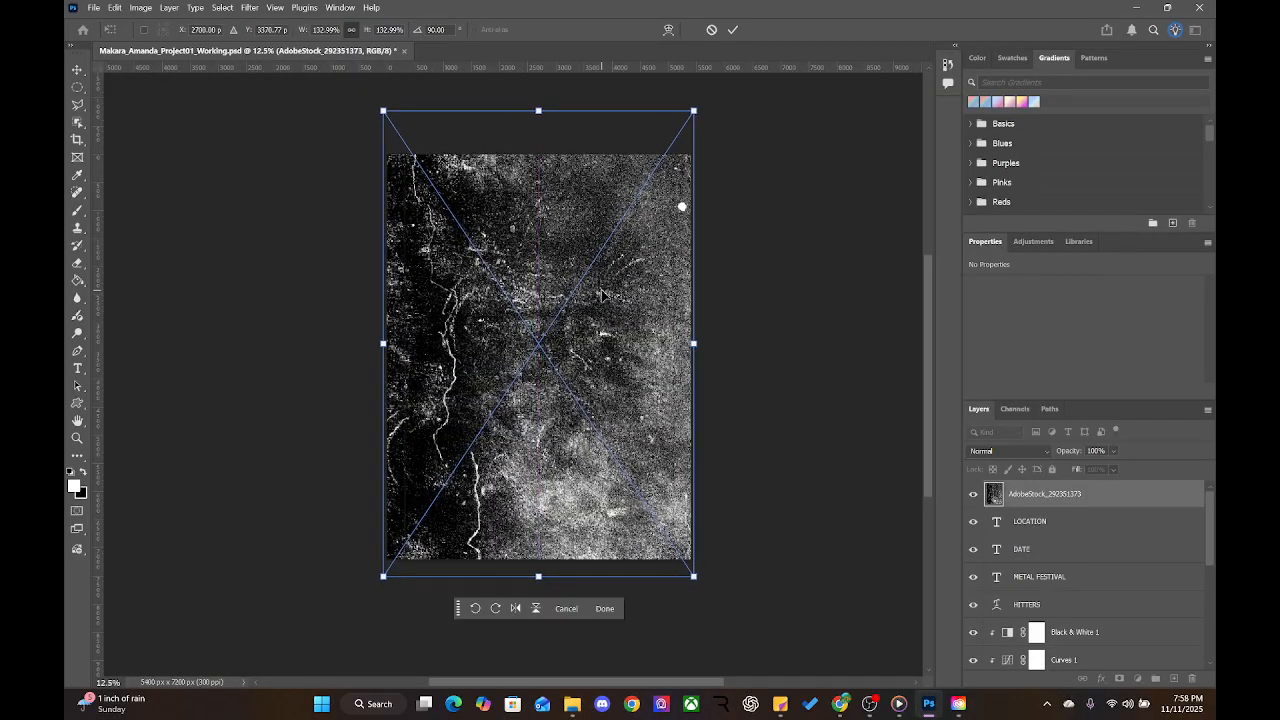
click(732, 29)
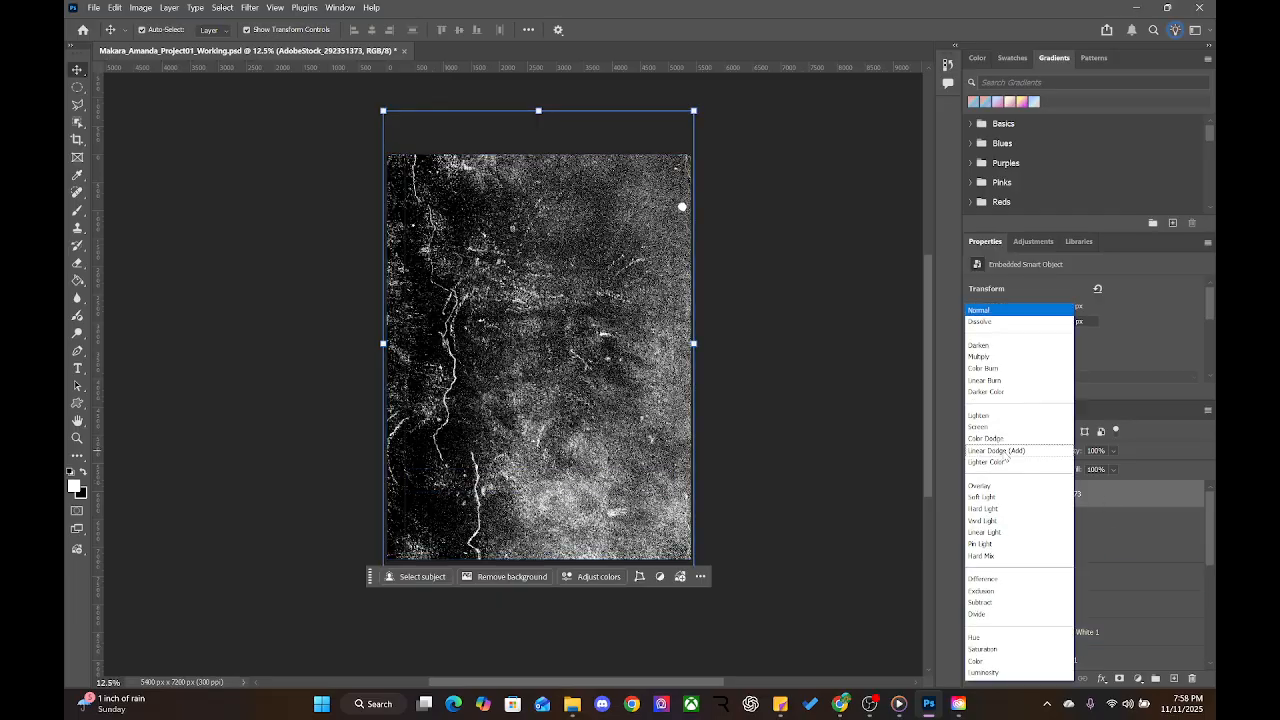
Try the texture in Pin Light blend mode with opacity around 15%
click(1004, 451)
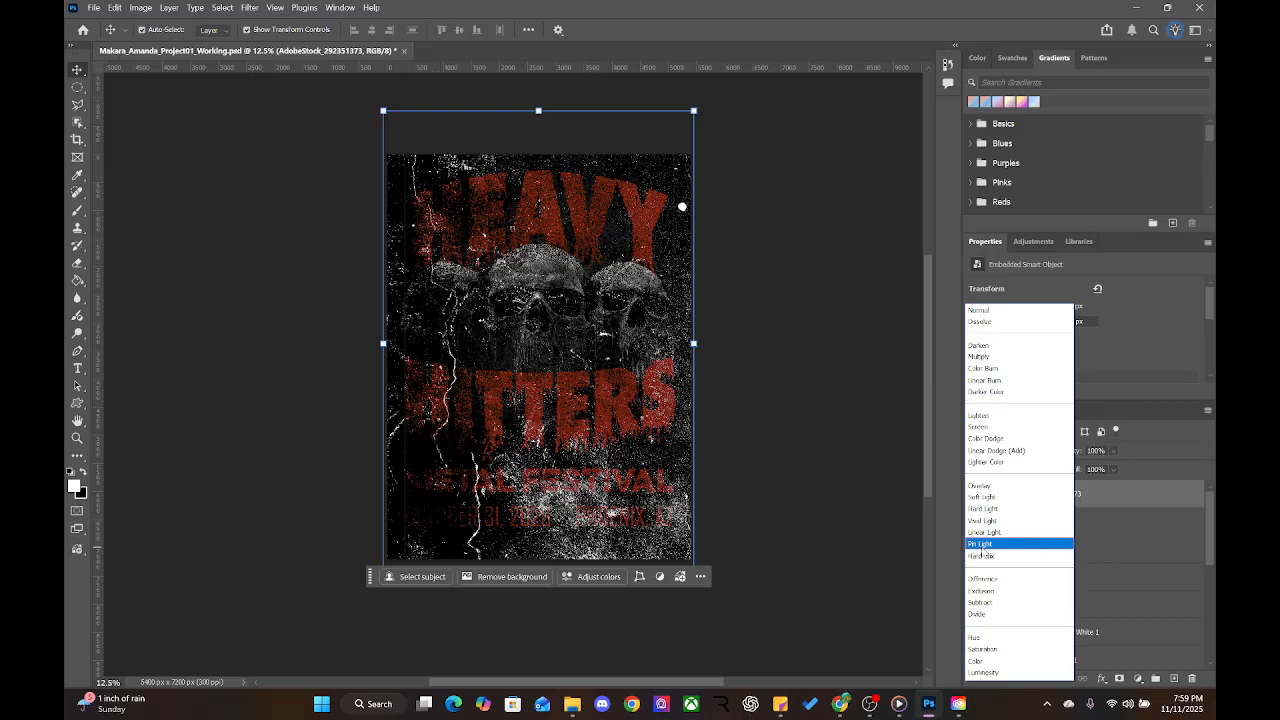
click(983, 545)
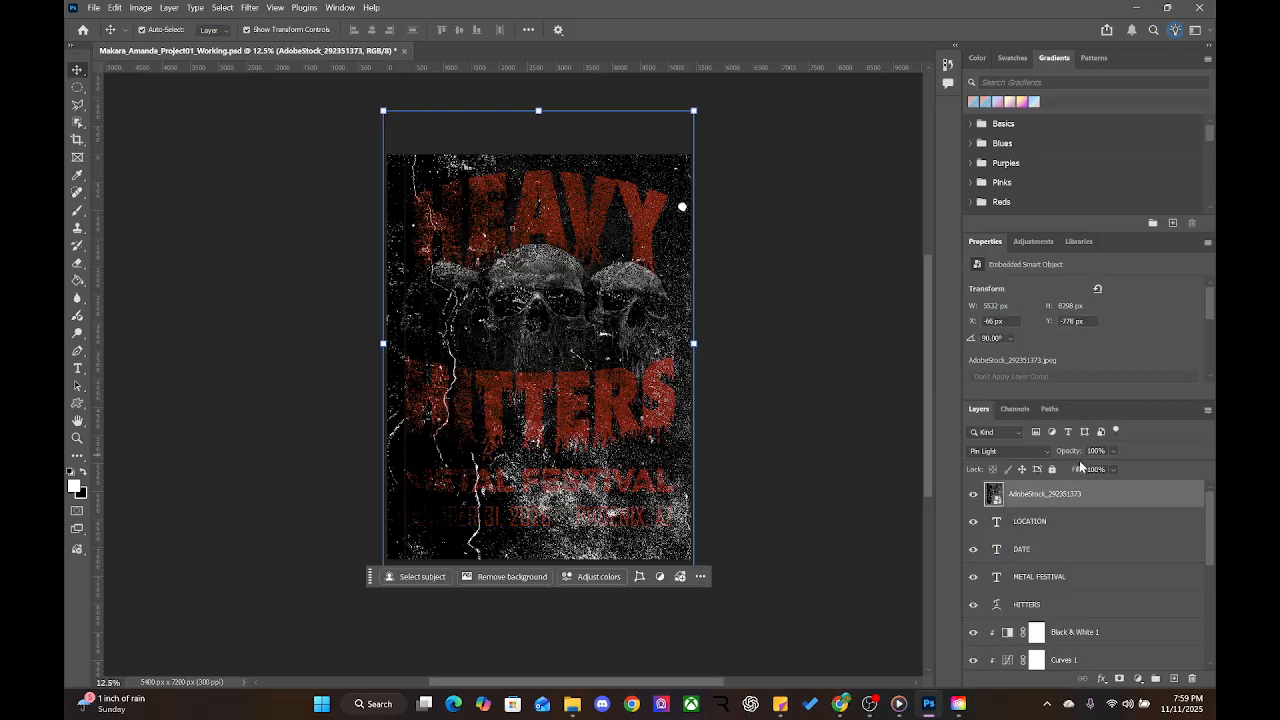
mouse_move(1072, 456)
mouse_down()
mouse_move(1044, 456)
mouse_move(1068, 458)
mouse_up()
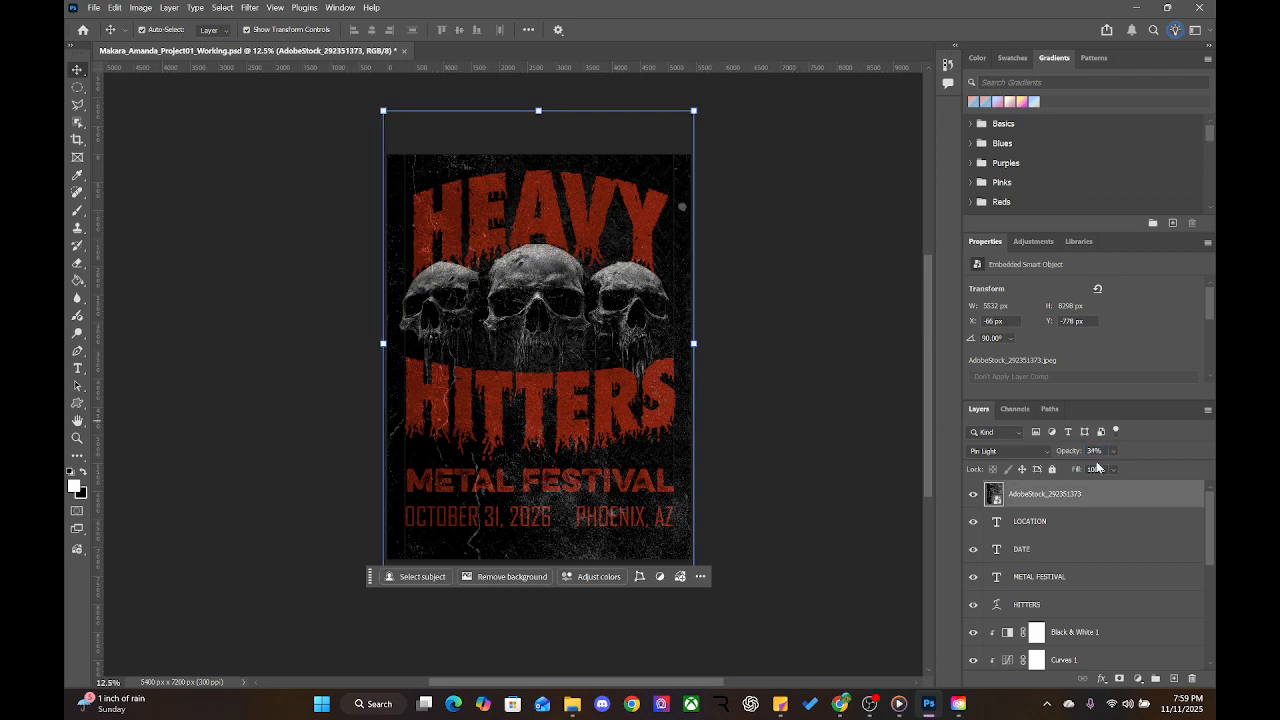
drag(1071, 457, 1074, 457)
text(15)
key(Return)
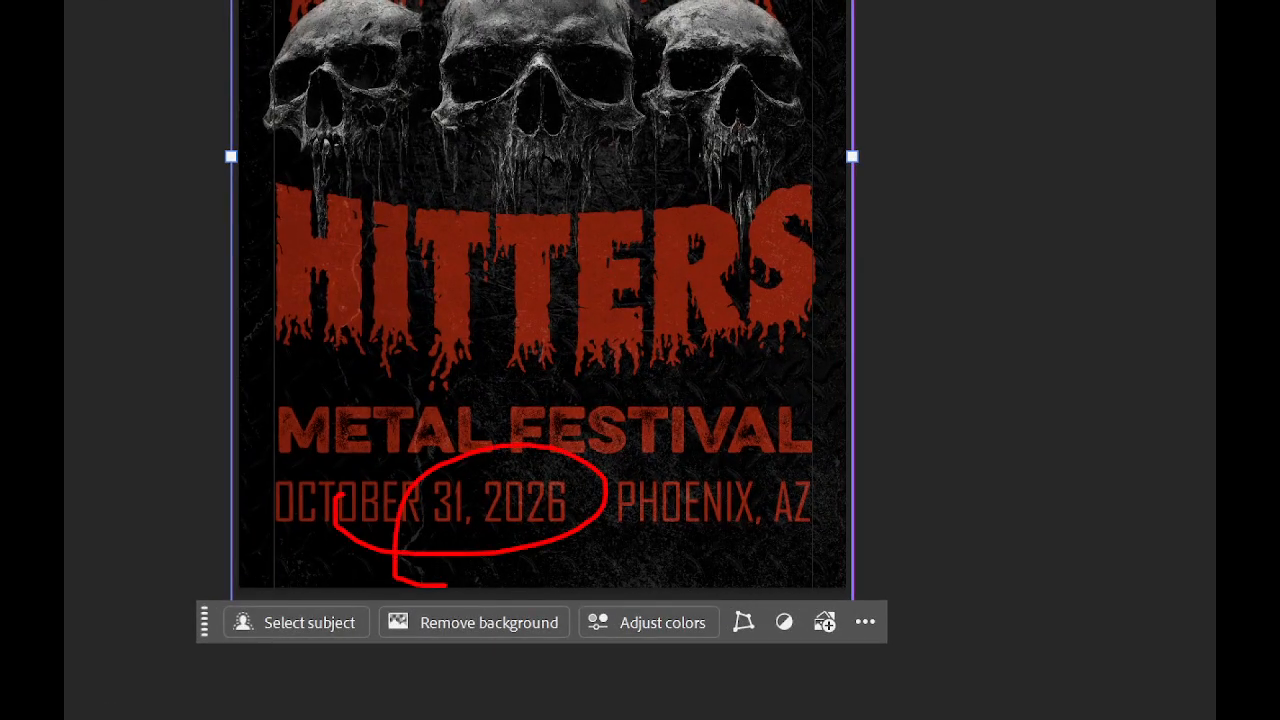
mouse_move(816, 351)
mouse_down()
mouse_move(809, 322)
mouse_move(789, 320)
mouse_up()
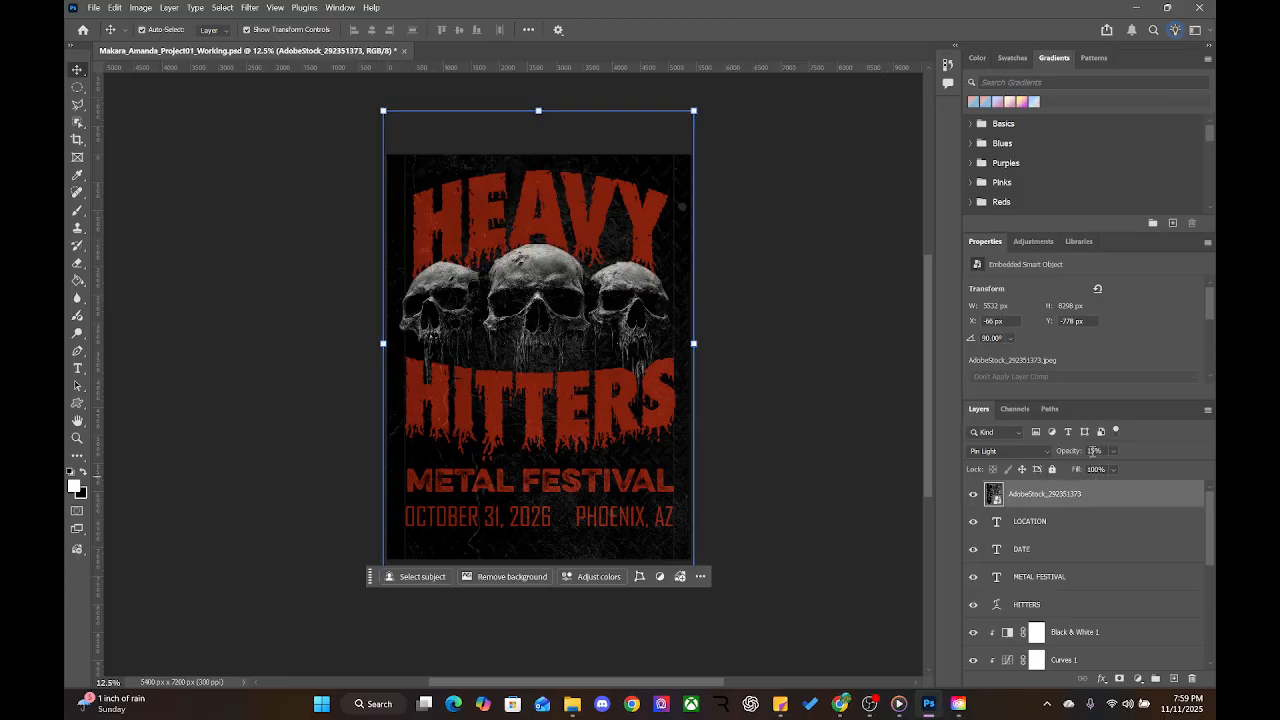
drag(1080, 452, 1067, 452)
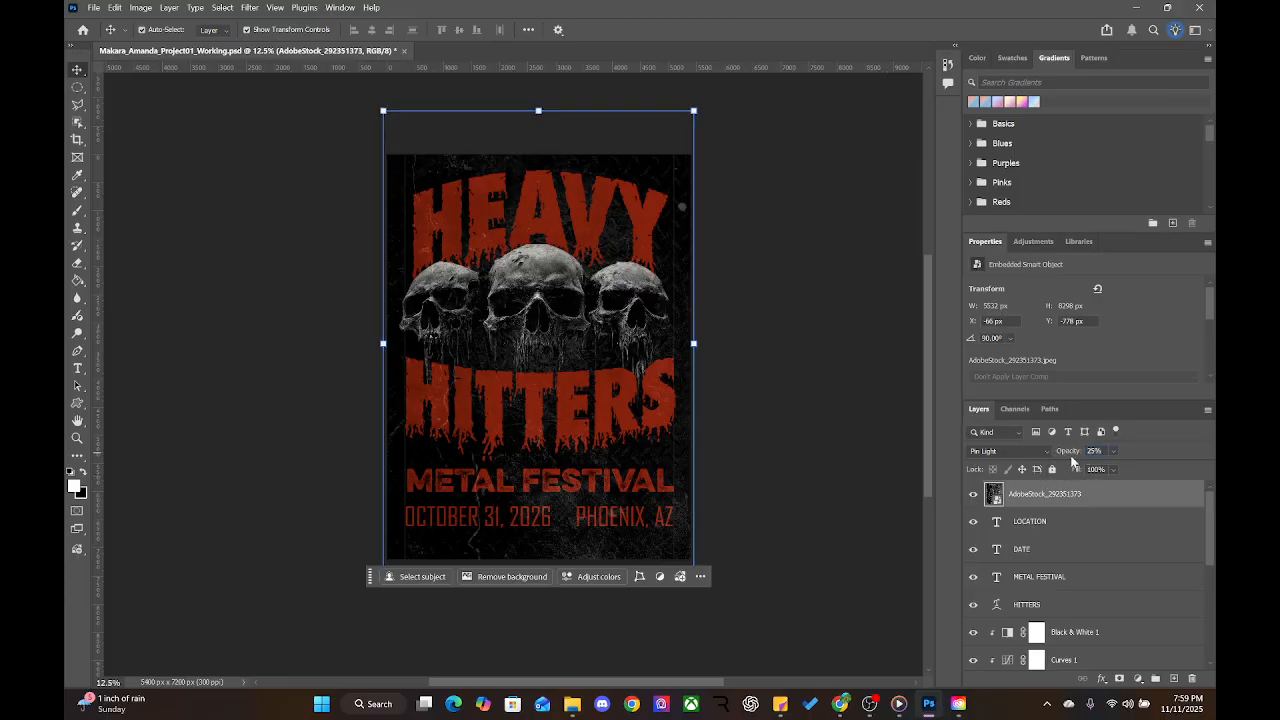
Switch the texture layer to Luminosity blend mode and set its fill to 70%
click(1010, 452)
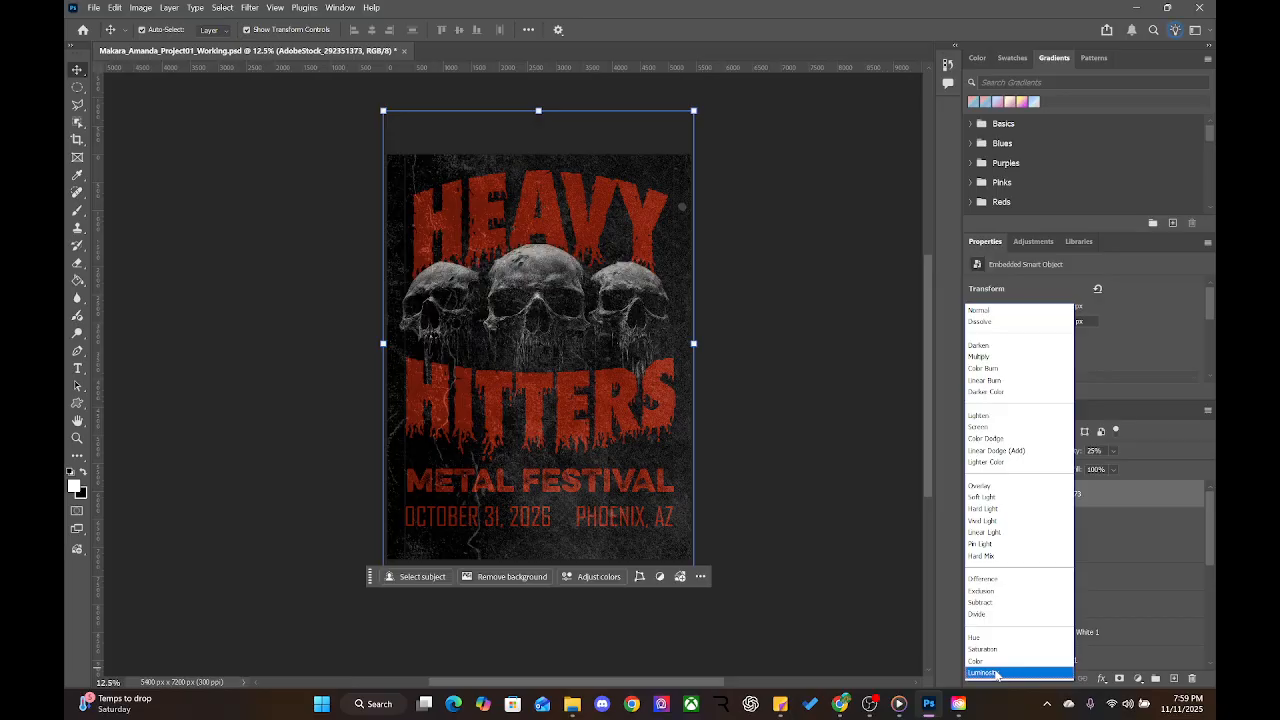
click(997, 674)
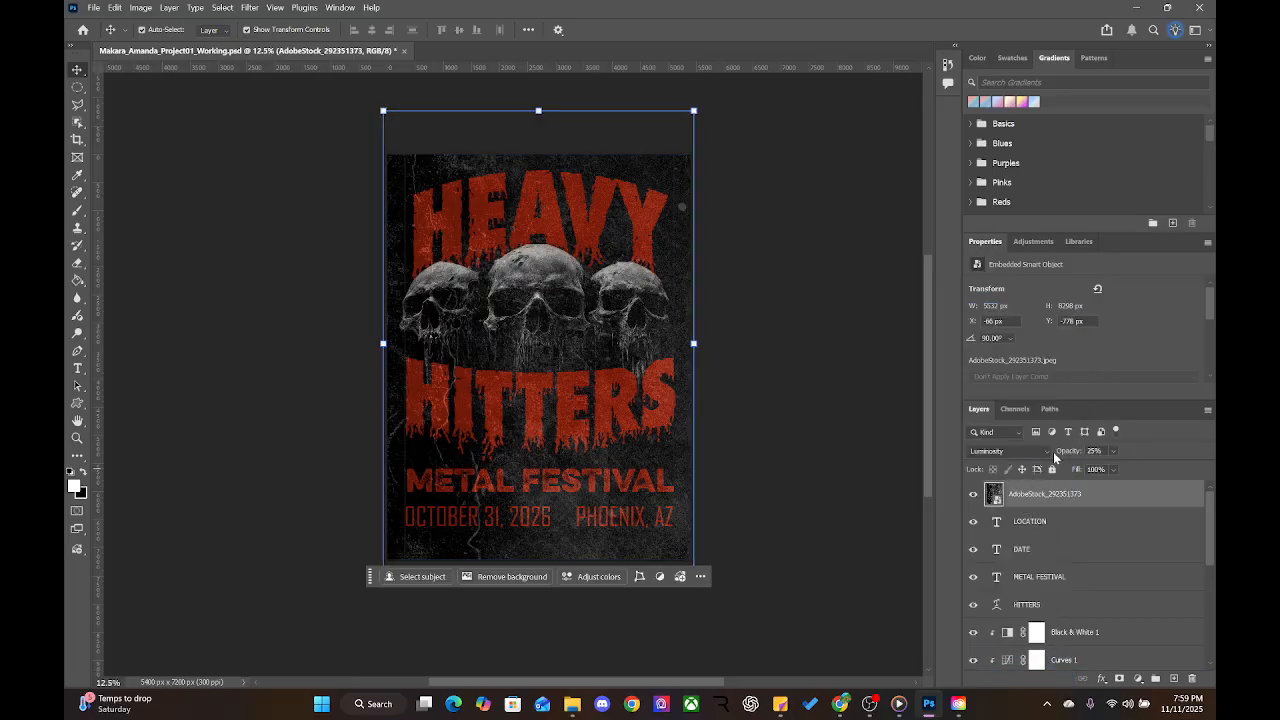
drag(1078, 474, 1063, 477)
drag(1107, 469, 1049, 472)
text(50)
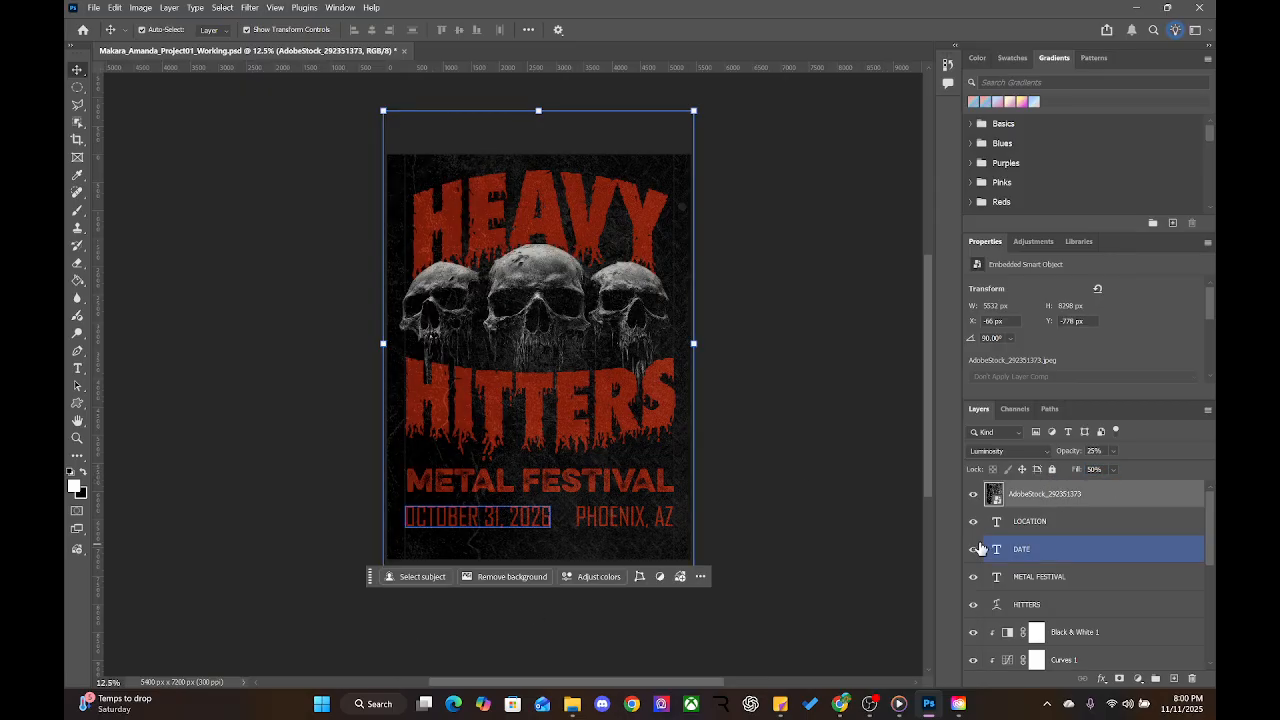
click(1111, 471)
click(1096, 469)
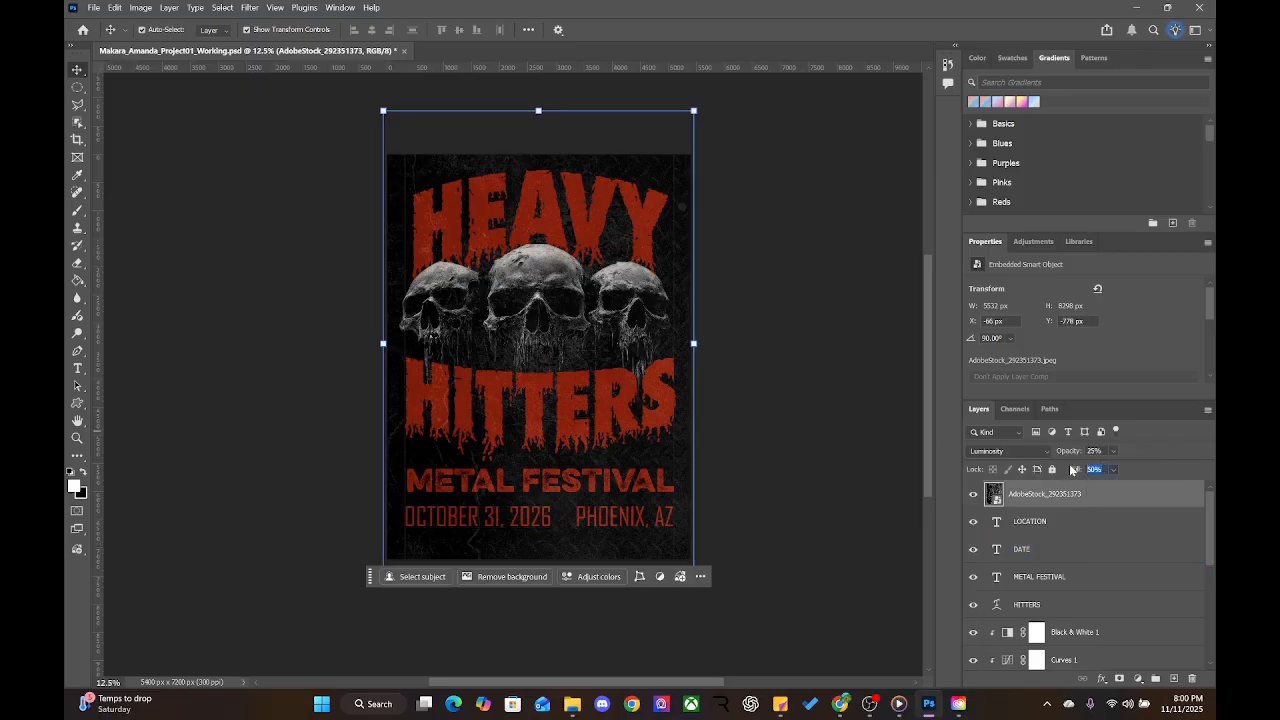
text(70)
Lower the texture layer's opacity to about 17% and deselect it to judge the result
click(780, 332)
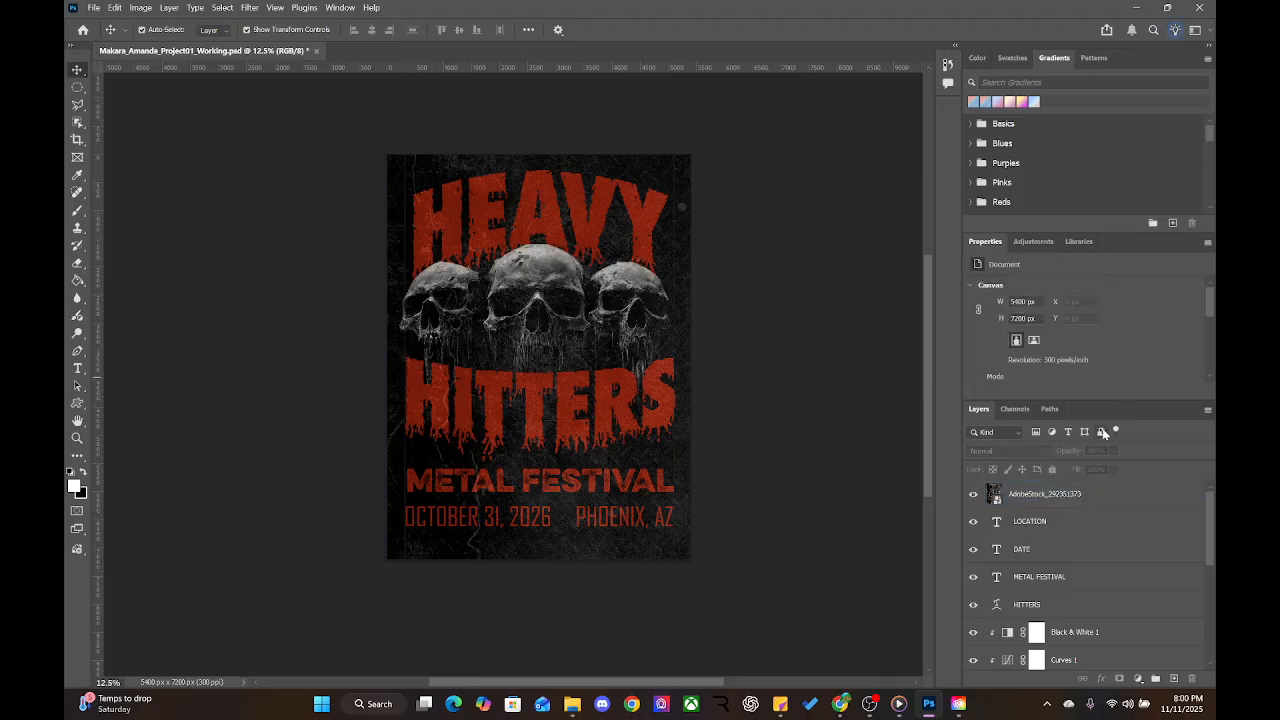
click(1095, 492)
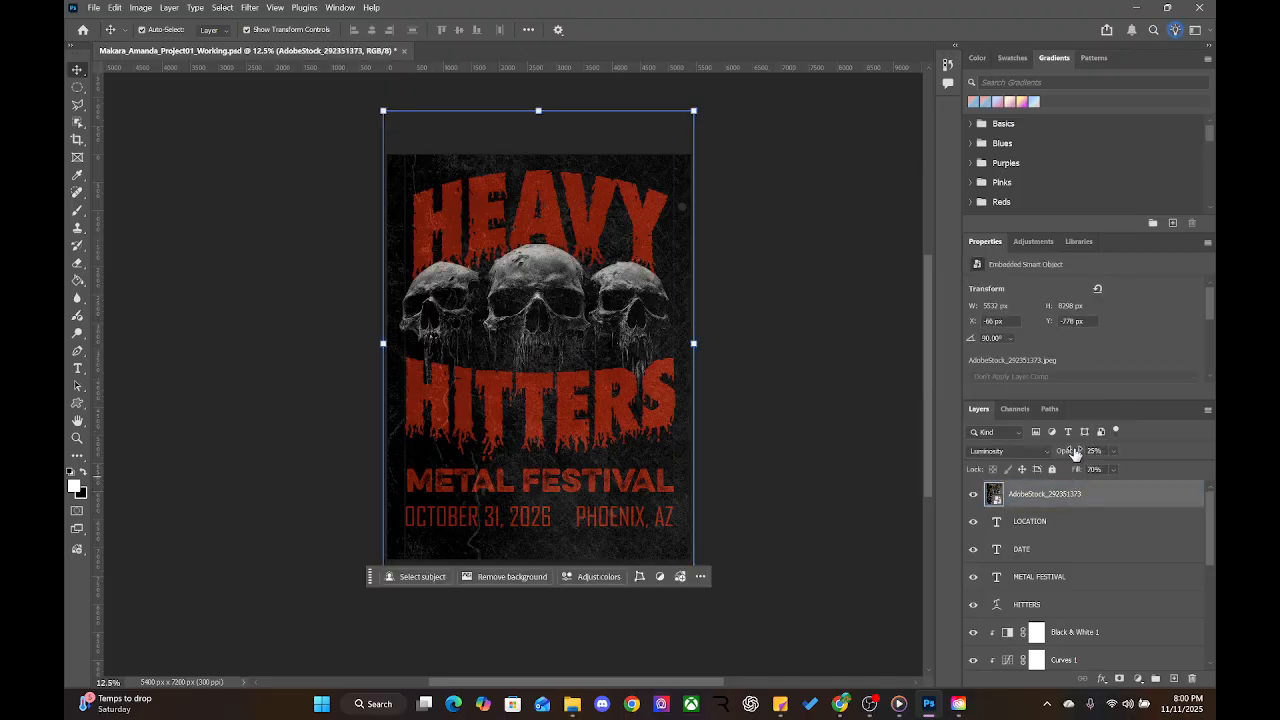
drag(1075, 454, 1070, 454)
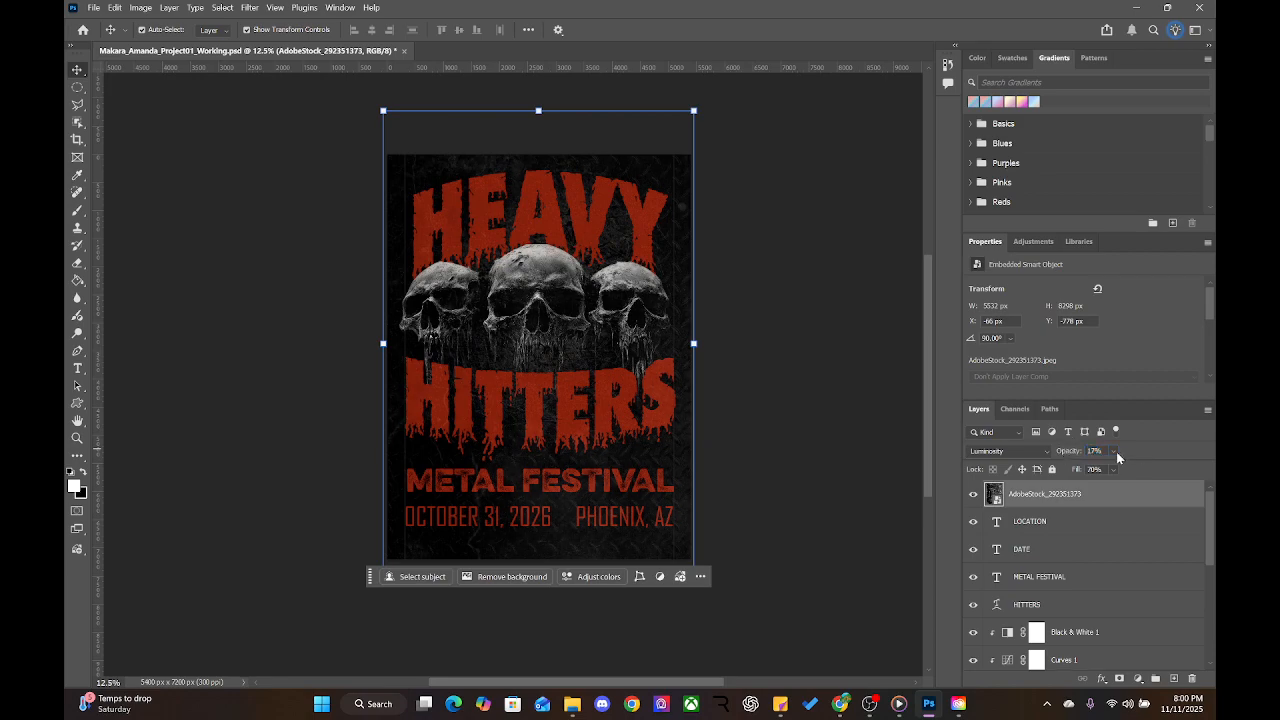
click(1064, 455)
click(810, 368)
click(586, 406)
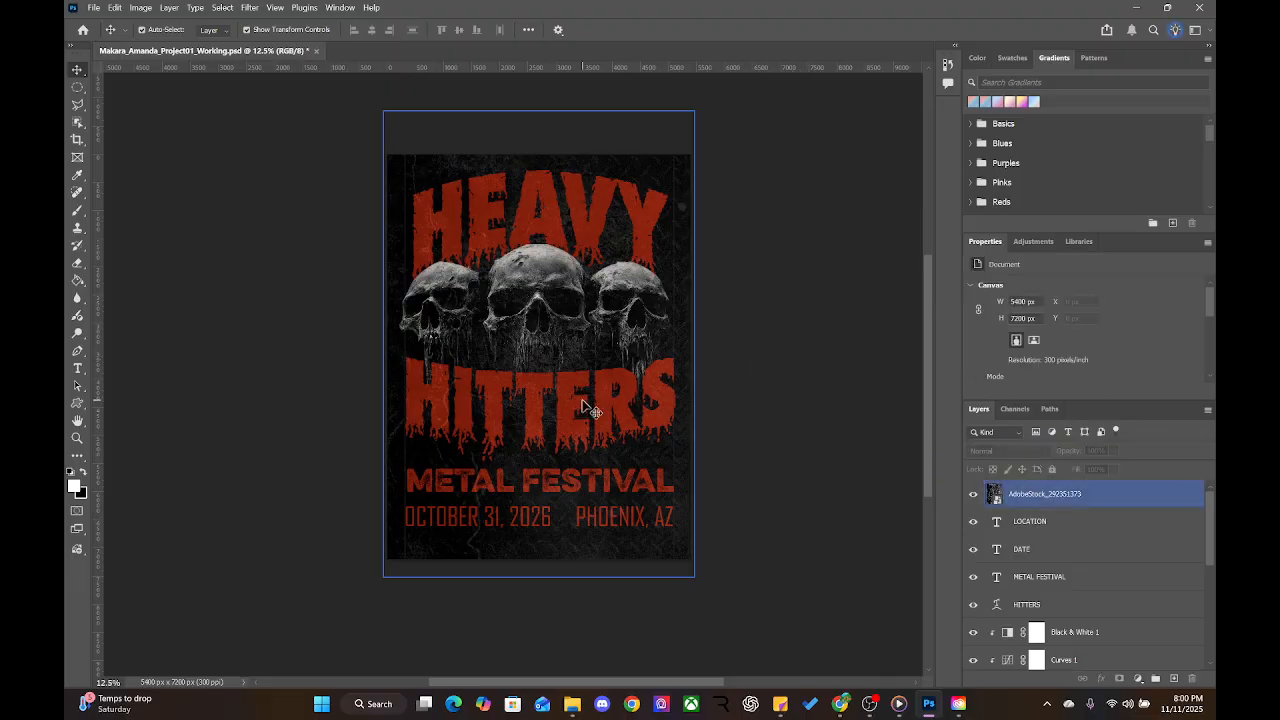
Save the poster PSD with Ctrl+S
click(766, 314)
key(ctrl+s)
click(540, 238)
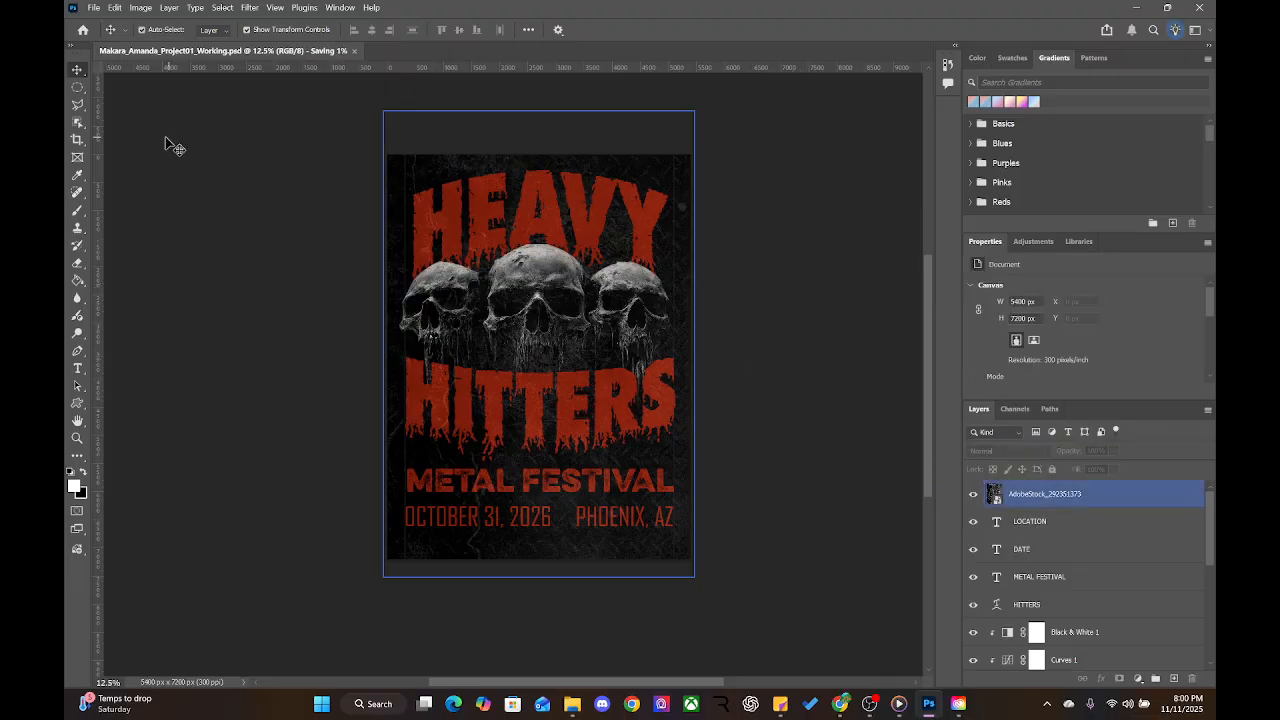
click(171, 146)
click(493, 341)
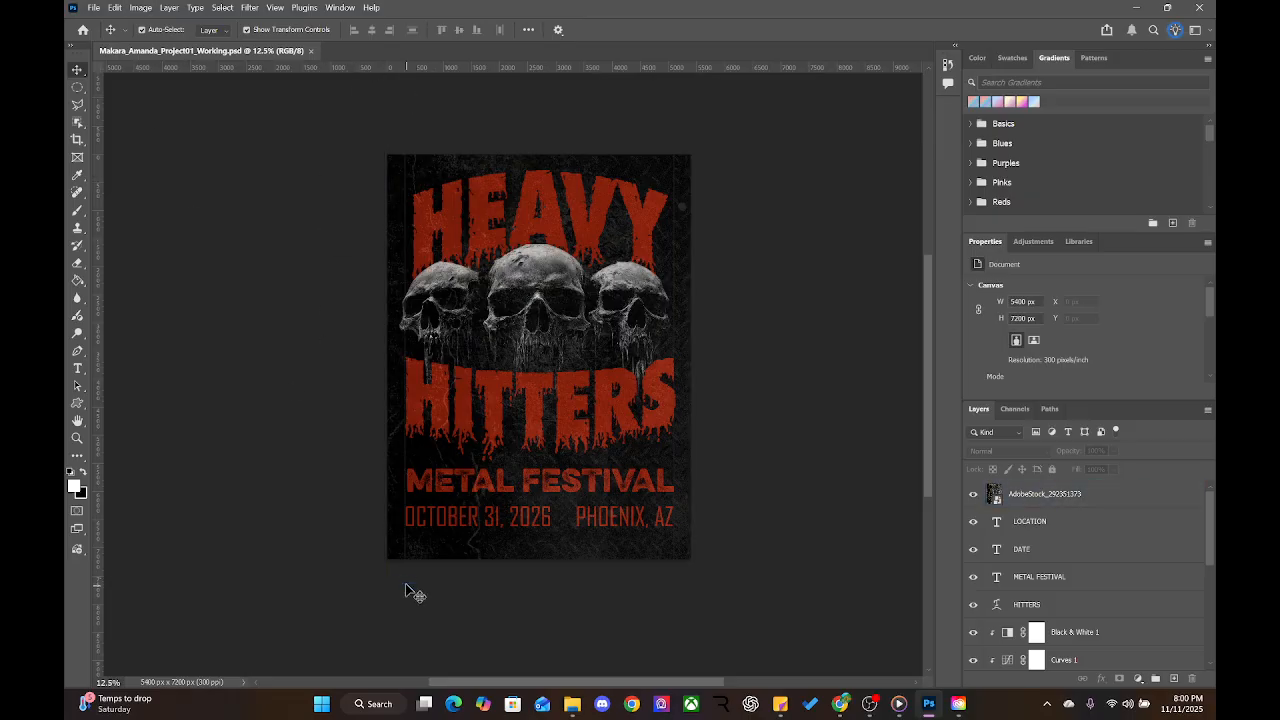
Check in File Explorer that the PSD sits in 03_PHOTOSHOP, then close Explorer
click(572, 704)
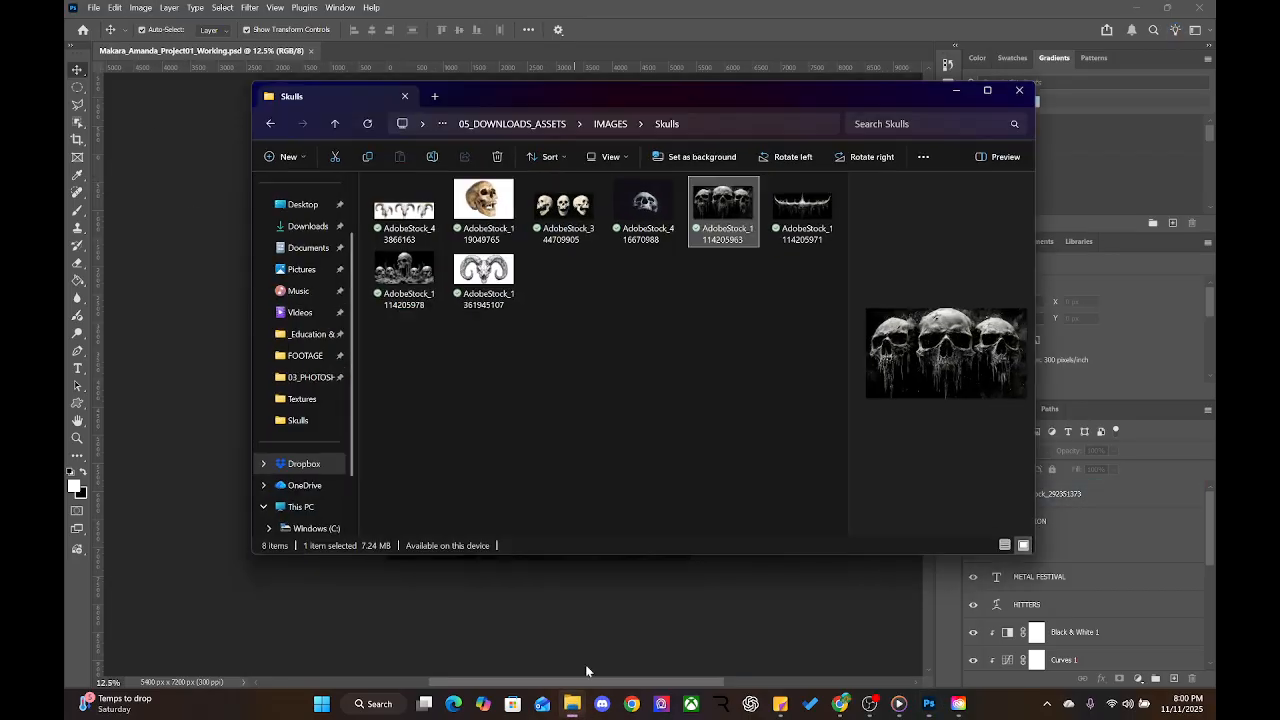
click(481, 122)
click(482, 124)
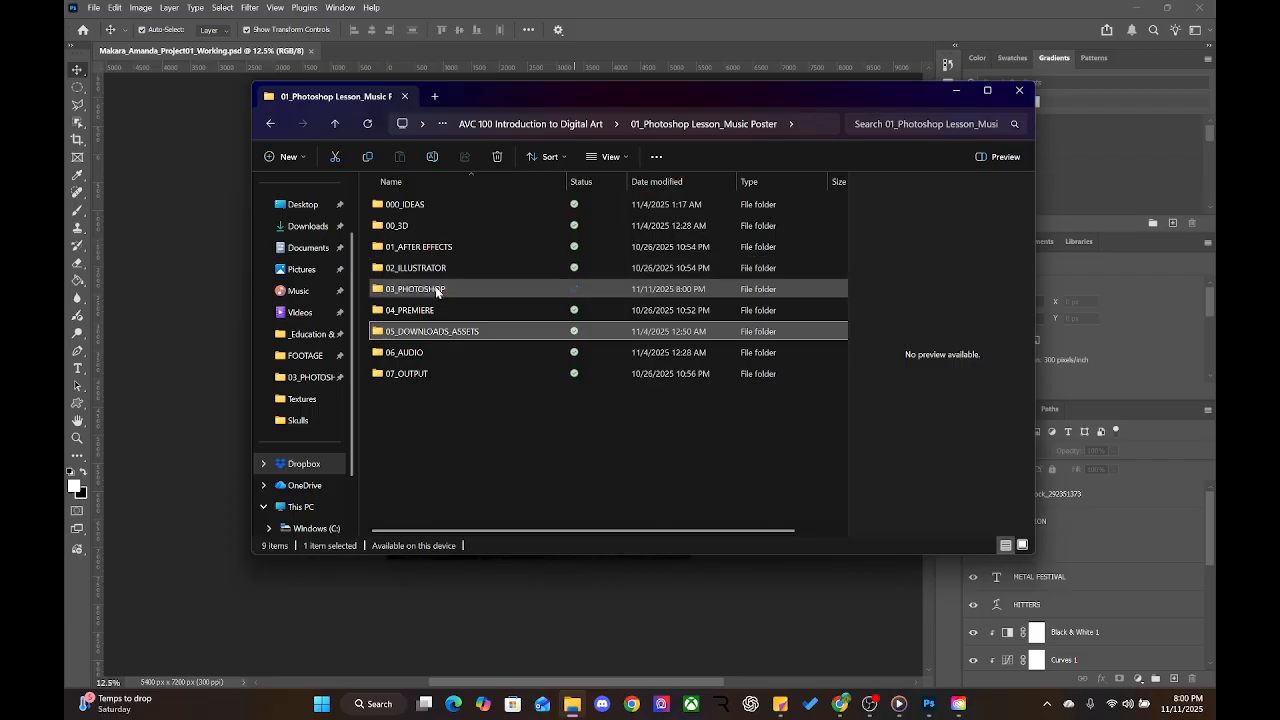
click(435, 291)
double_click(436, 292)
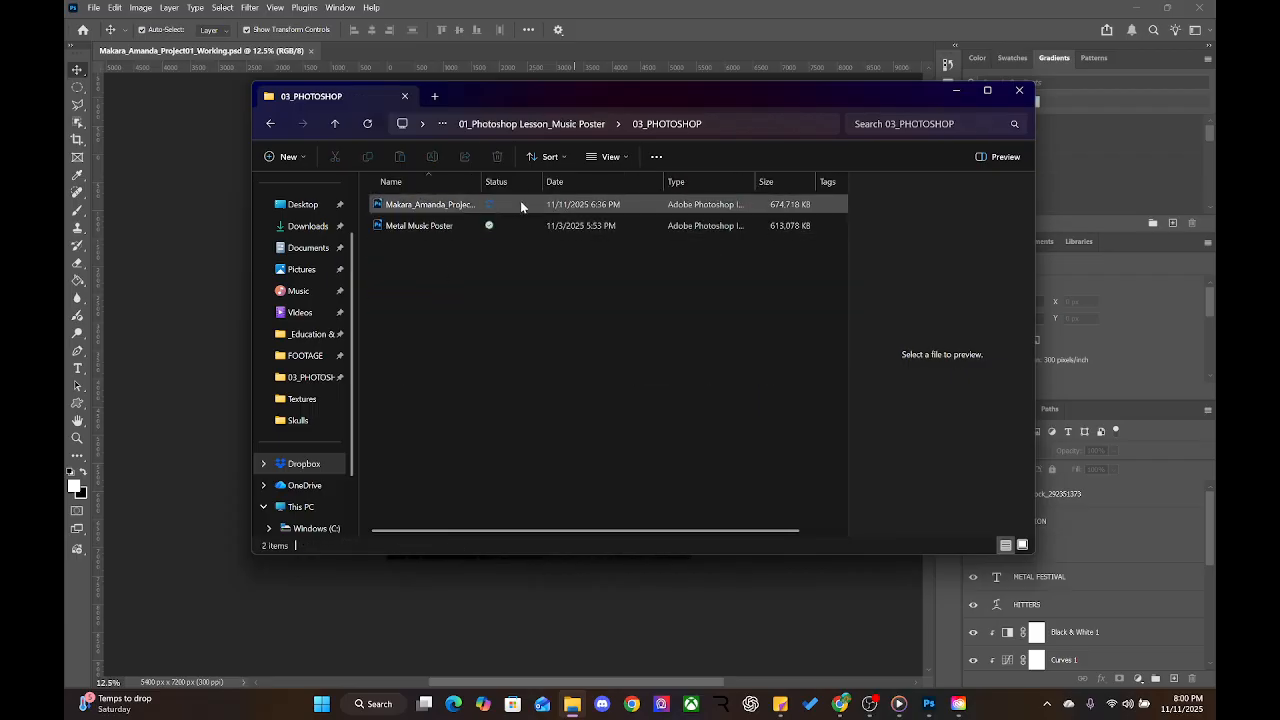
click(1019, 90)
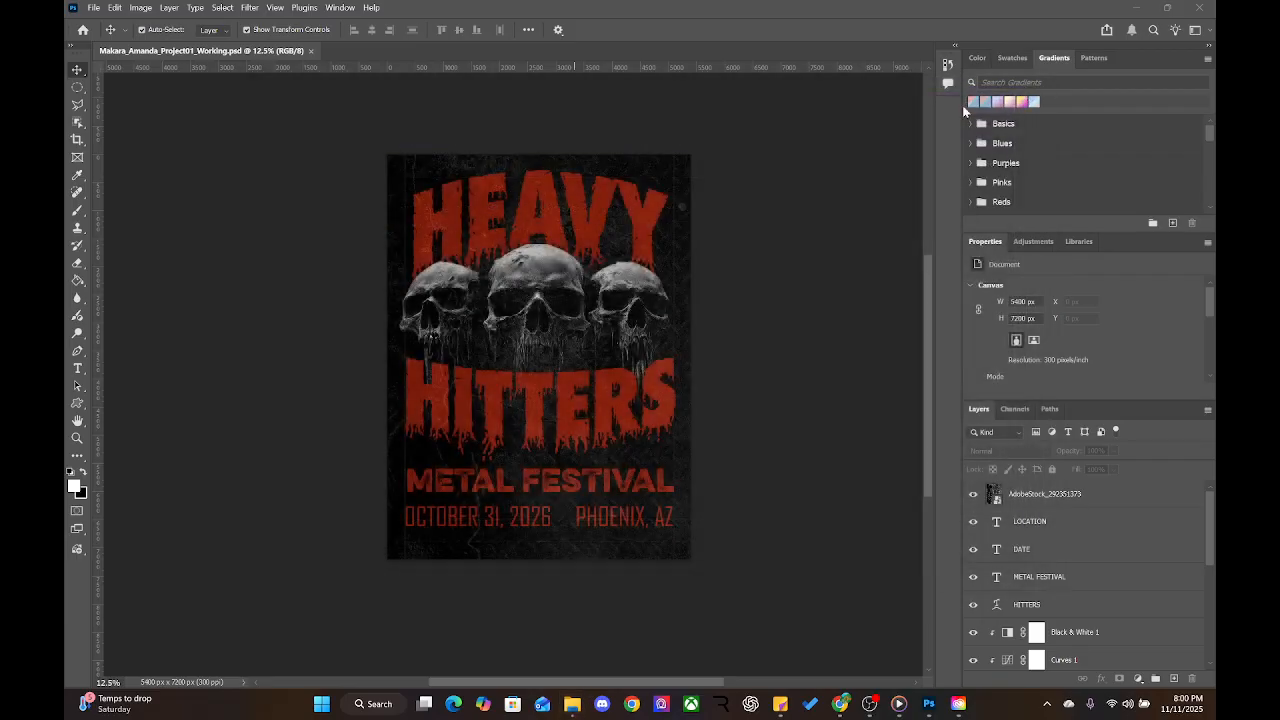
Bring up the Export submenu under the File menu
click(93, 8)
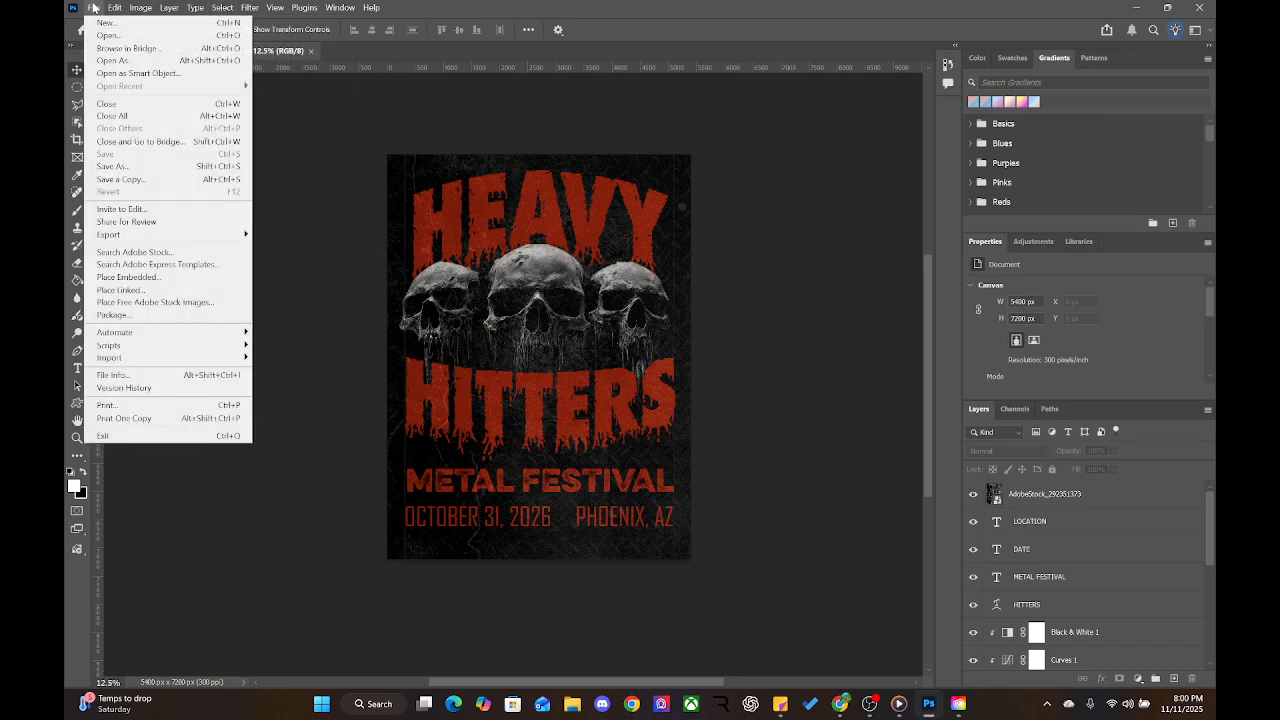
mouse_move(140, 240)
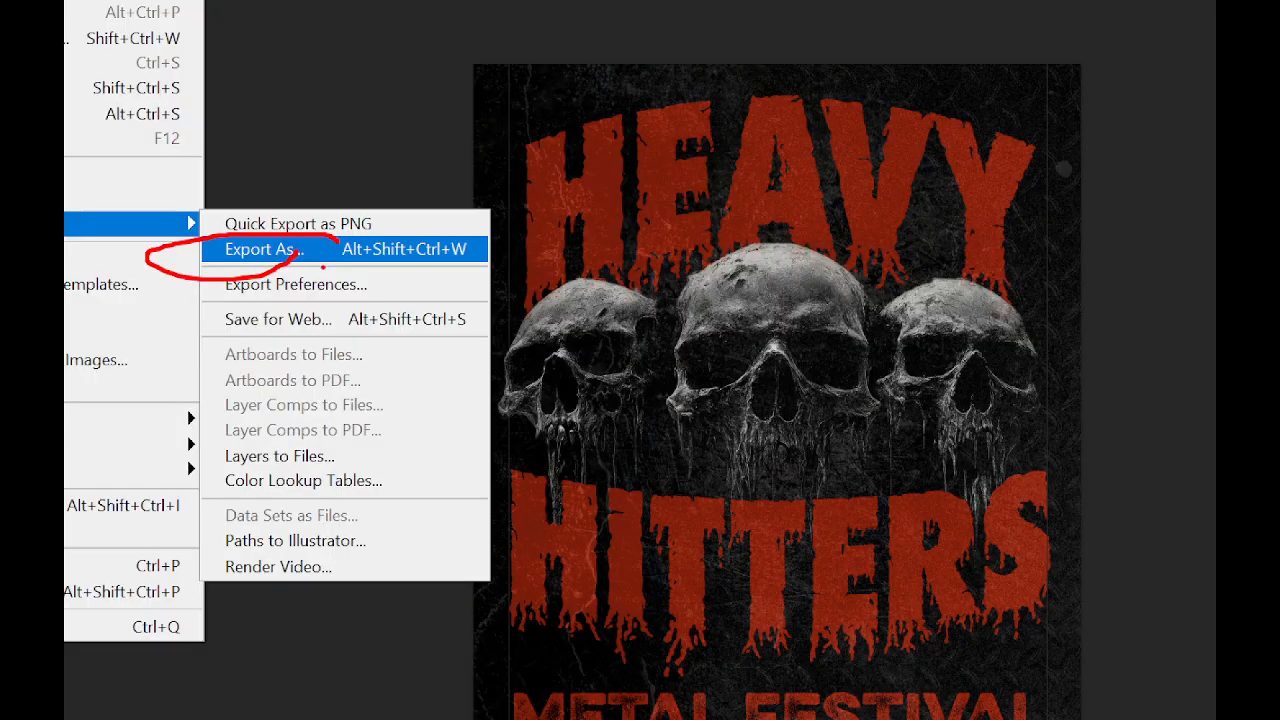
Open Export As and verify the poster's 5400 × 7200 px size at 100% scale
click(262, 249)
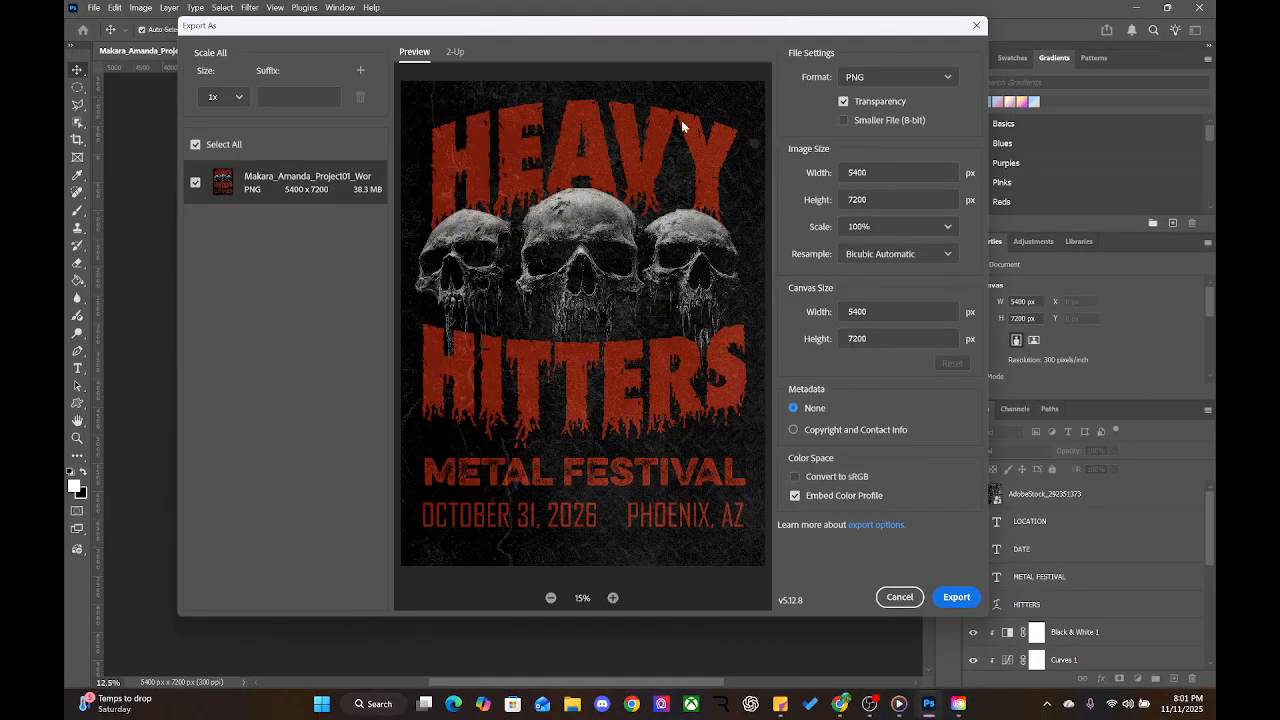
drag(897, 171, 823, 171)
click(896, 200)
drag(915, 173, 809, 170)
key(Tab)
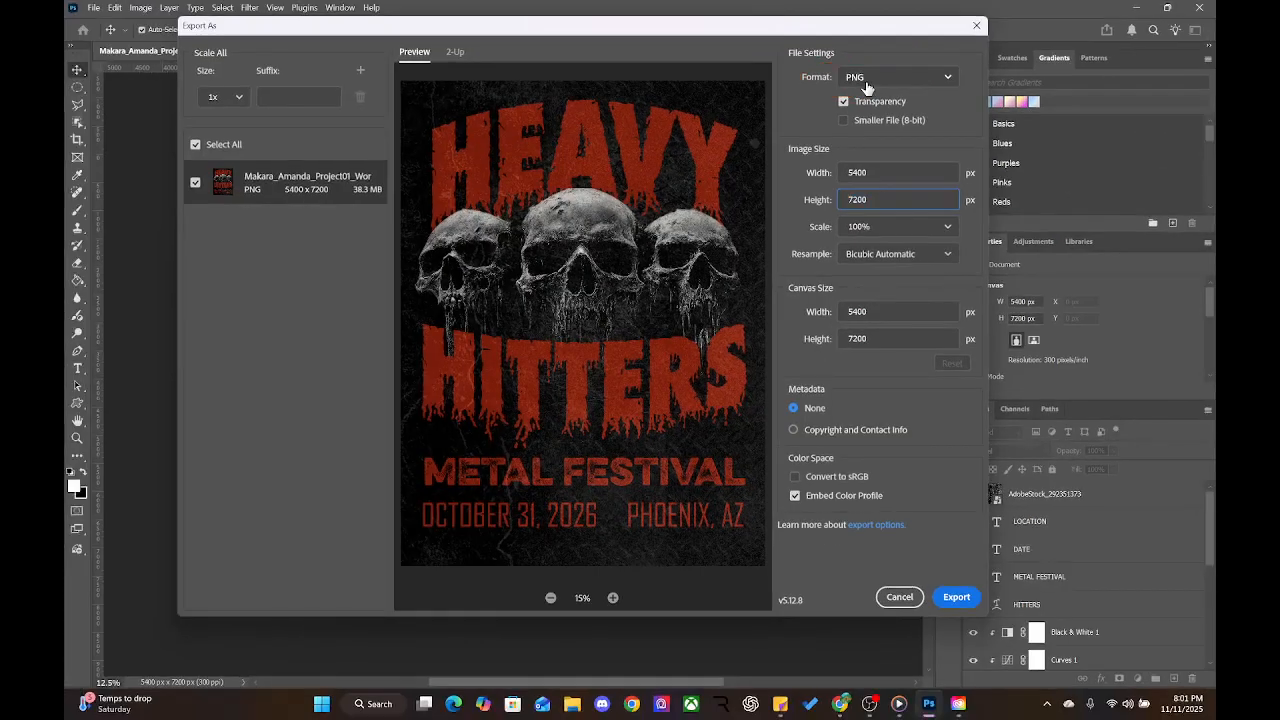
click(844, 84)
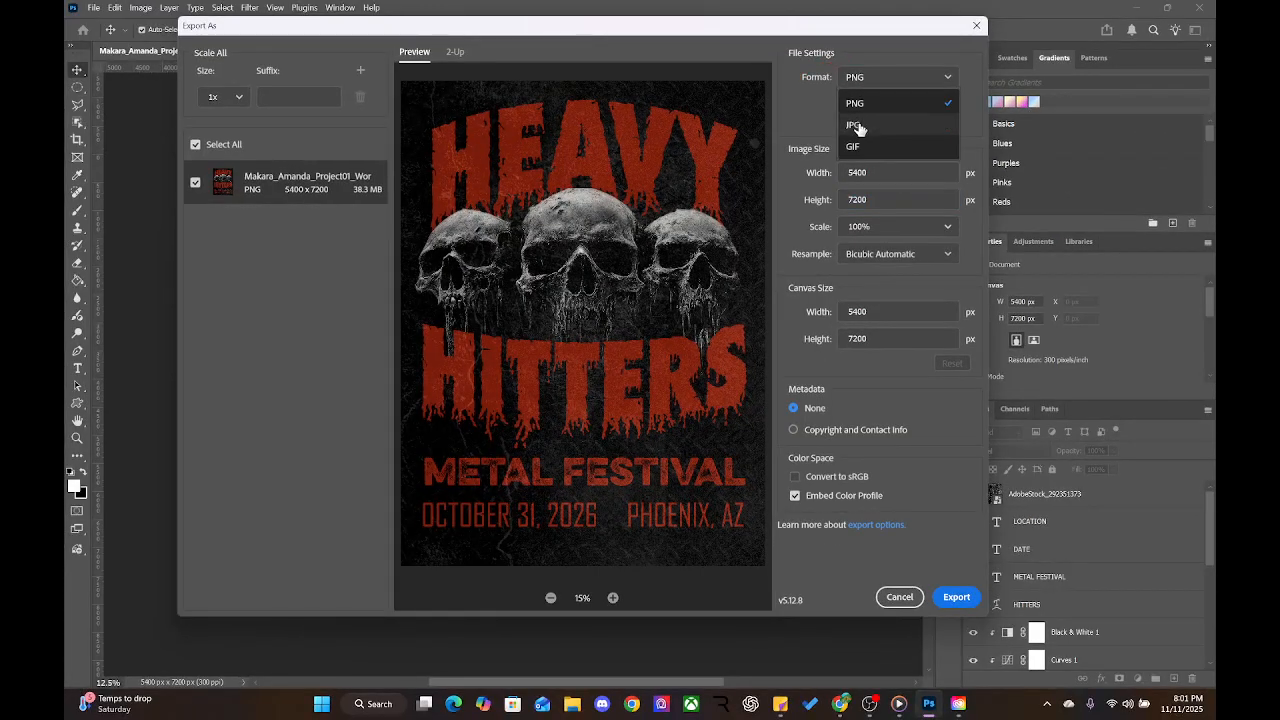
Change the export format from PNG to JPG at quality 6 and proceed to export
click(855, 125)
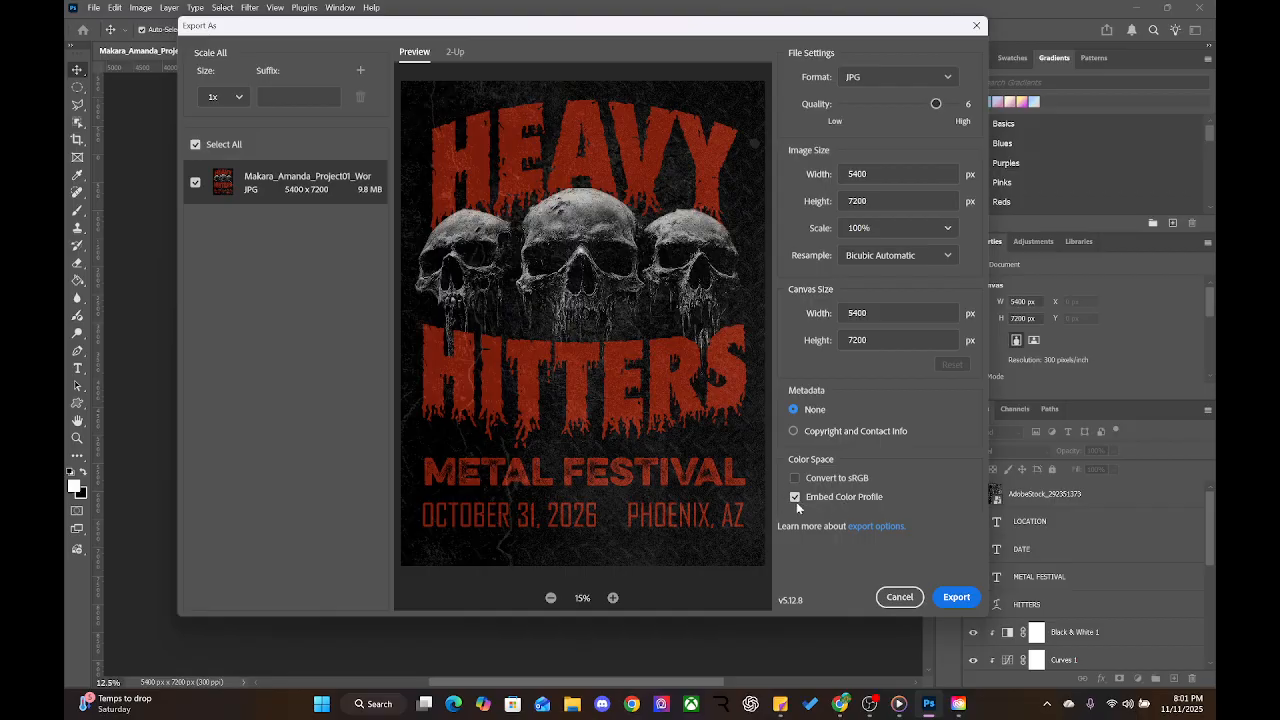
click(942, 596)
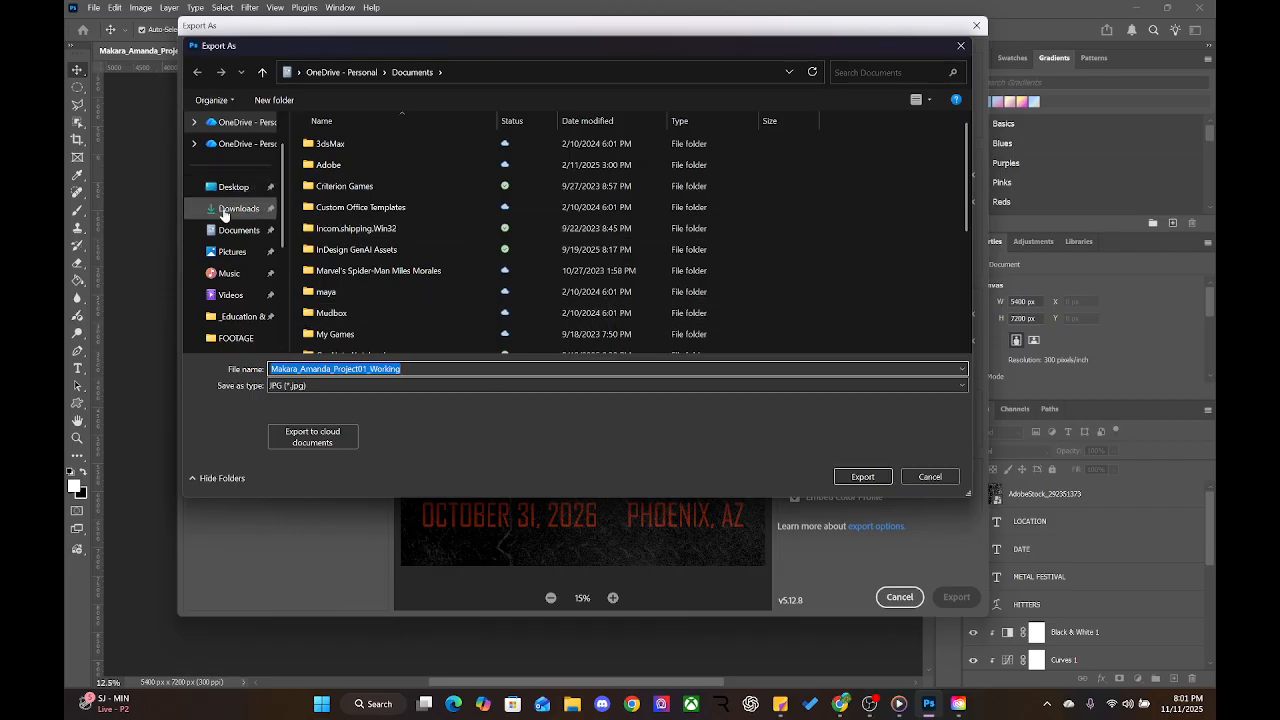
Browse Dropbox > Work > GCC > Teaching to the music poster lesson's 07_OUTPUT folder
scroll(215, 230, down, 3)
click(229, 252)
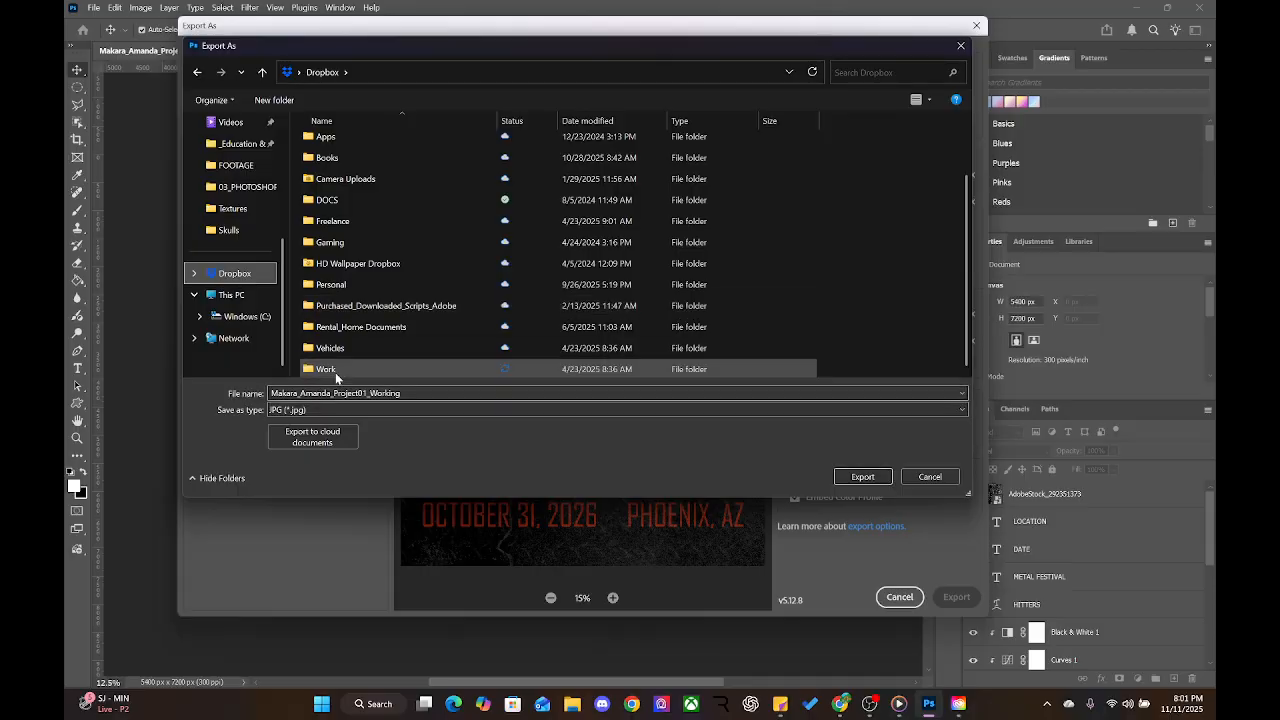
double_click(338, 370)
double_click(326, 143)
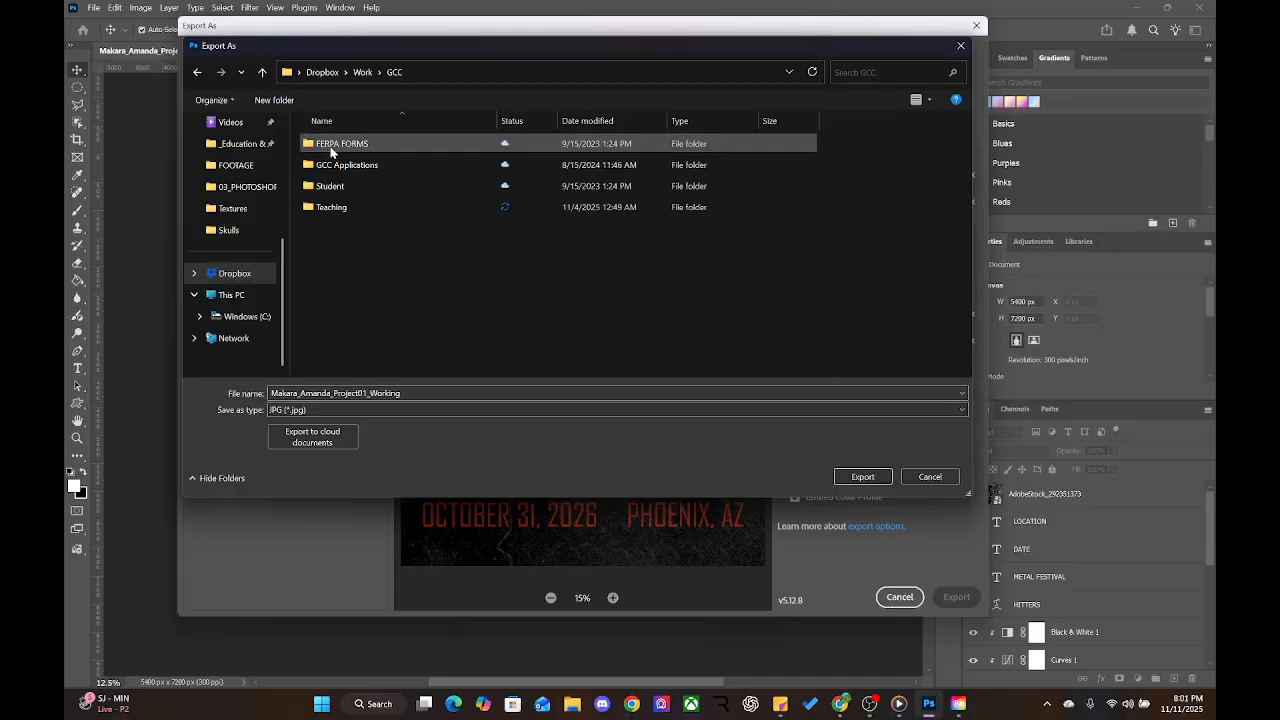
double_click(326, 207)
double_click(330, 164)
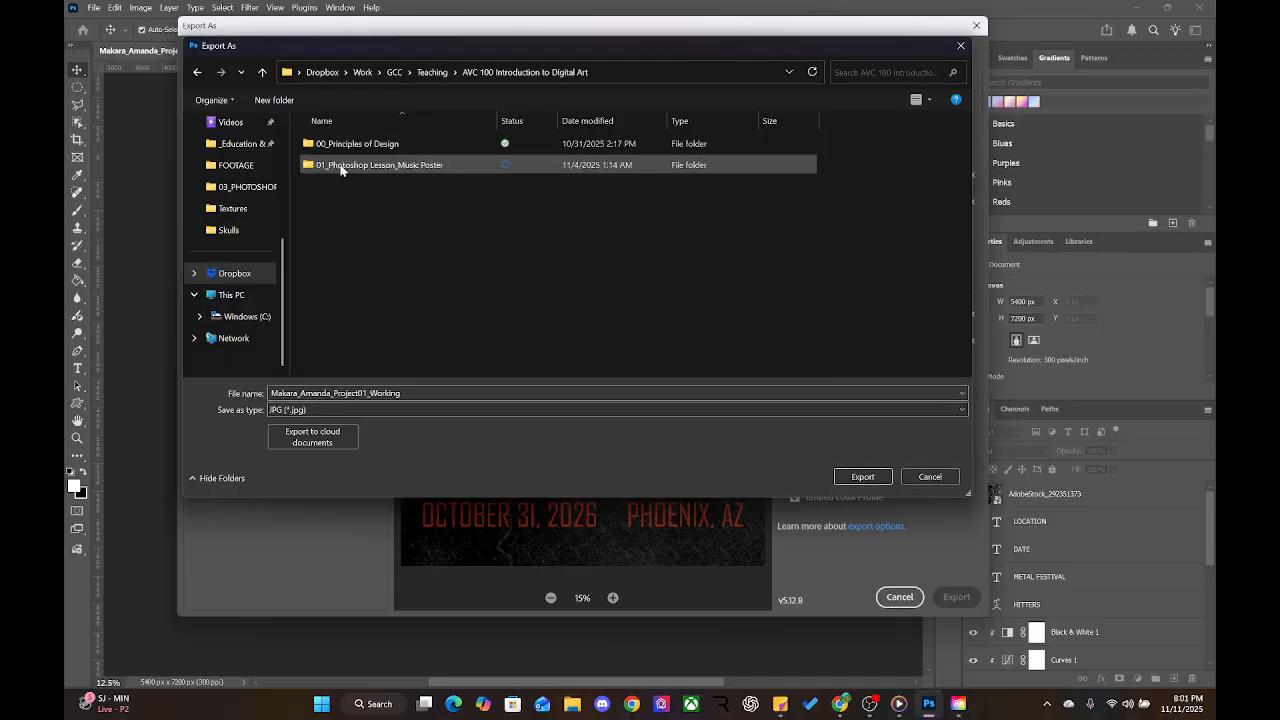
double_click(340, 168)
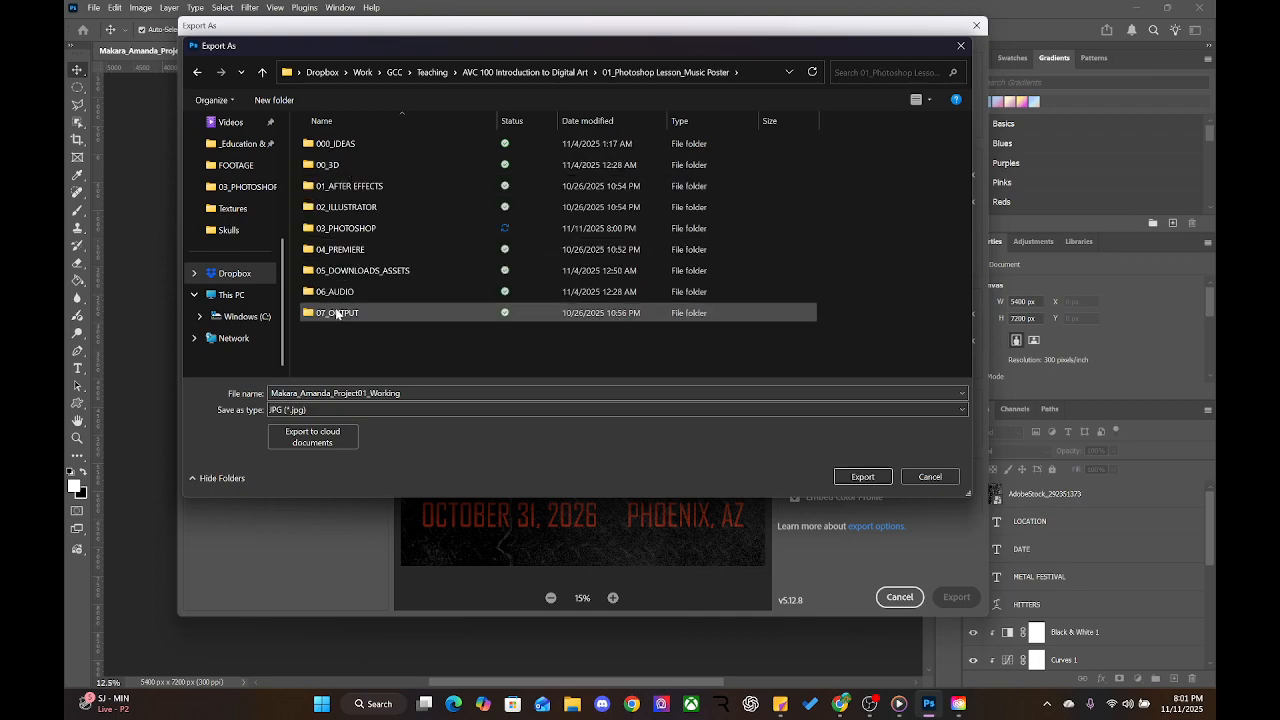
double_click(336, 311)
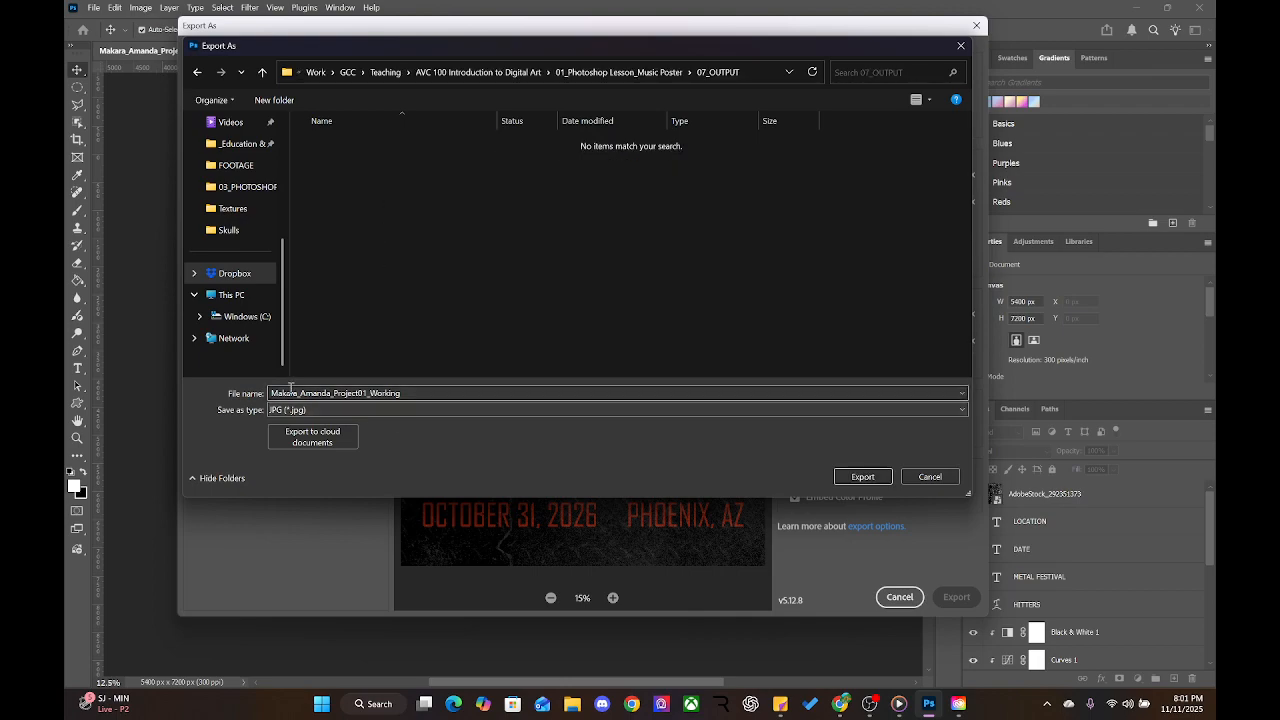
Replace 'Working' at the file name's end with FINAL and export the JPG
click(410, 392)
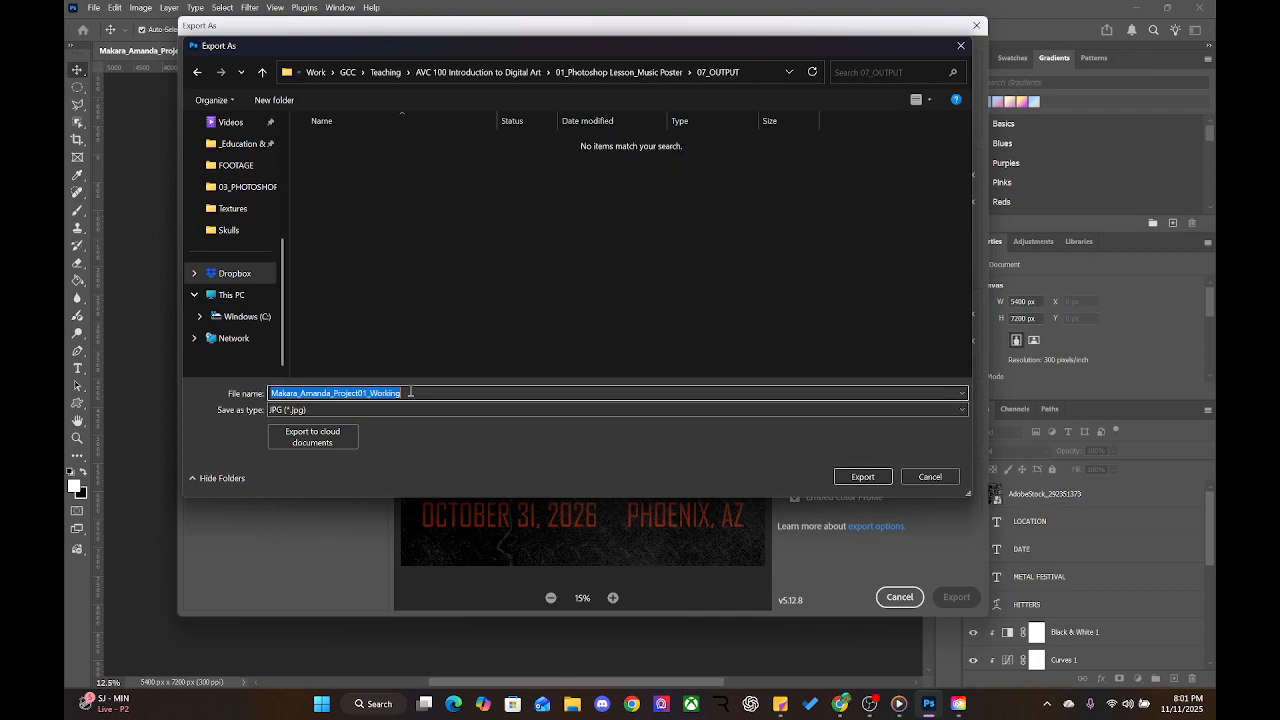
double_click(409, 392)
click(389, 394)
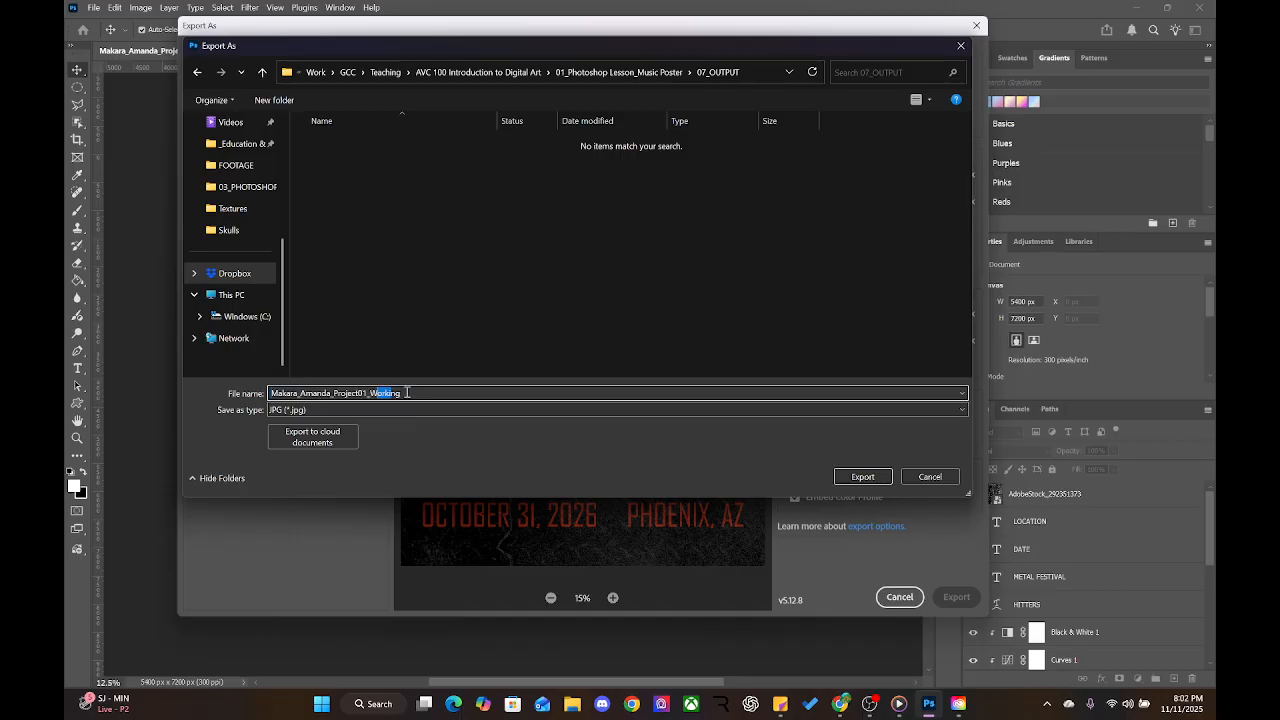
drag(404, 393, 371, 393)
text(FINAL)
click(862, 476)
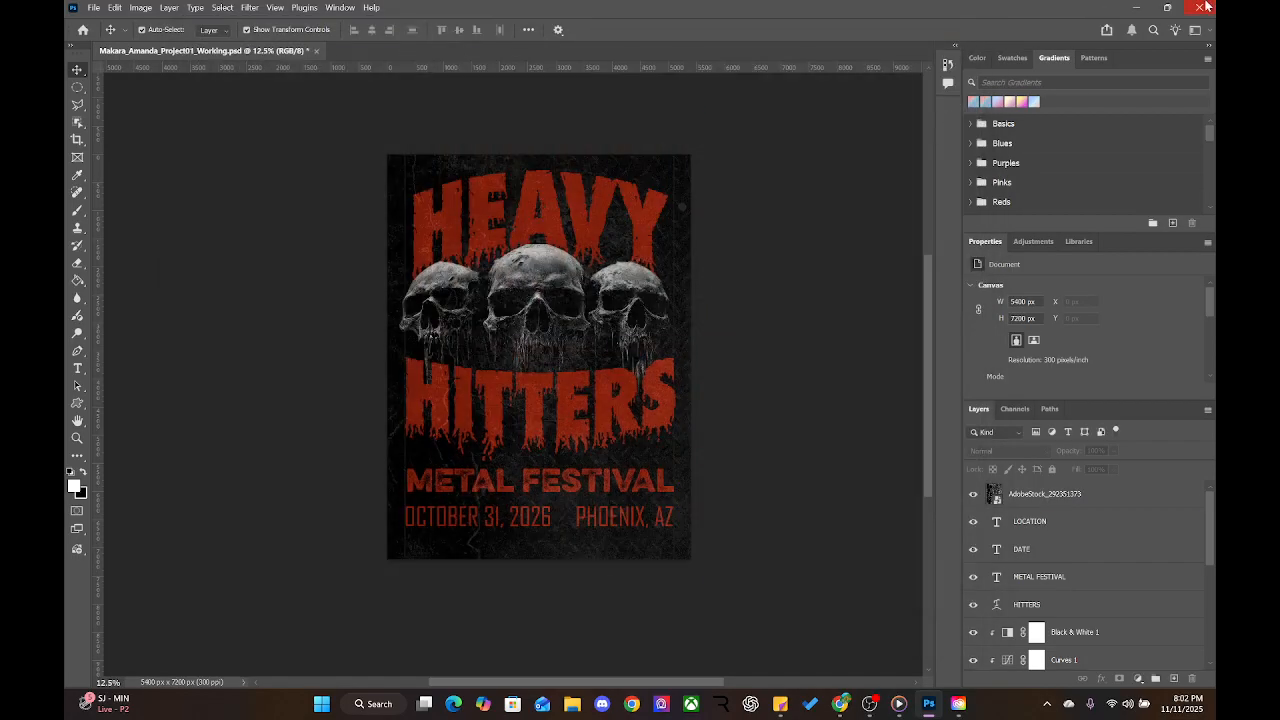
Quit Photoshop, answering Yes to save the poster PSD's changes
click(1204, 7)
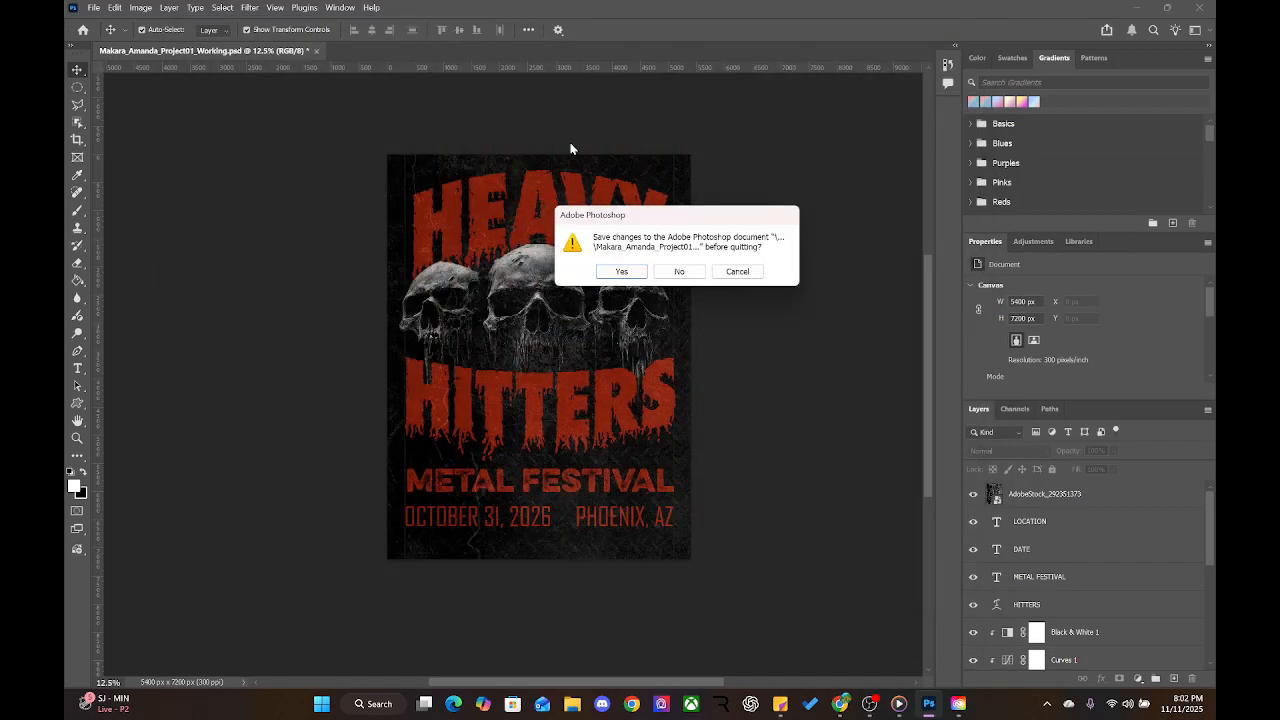
click(621, 270)
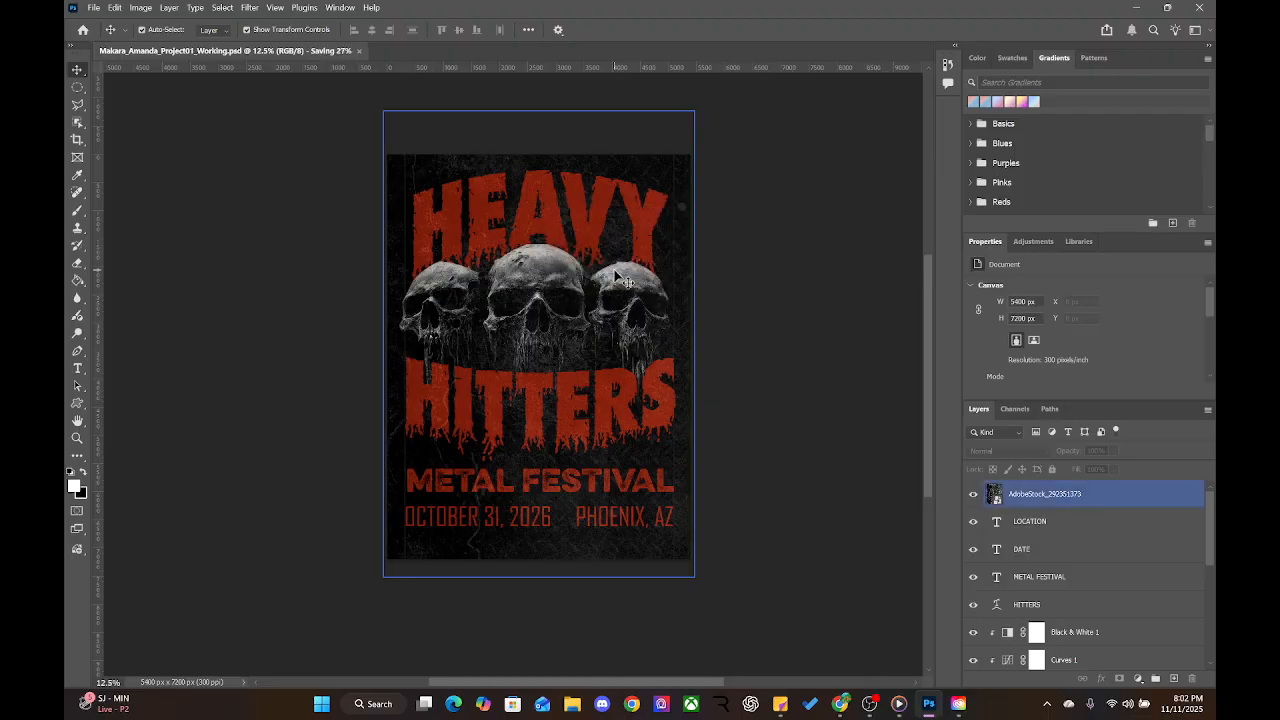
click(476, 101)
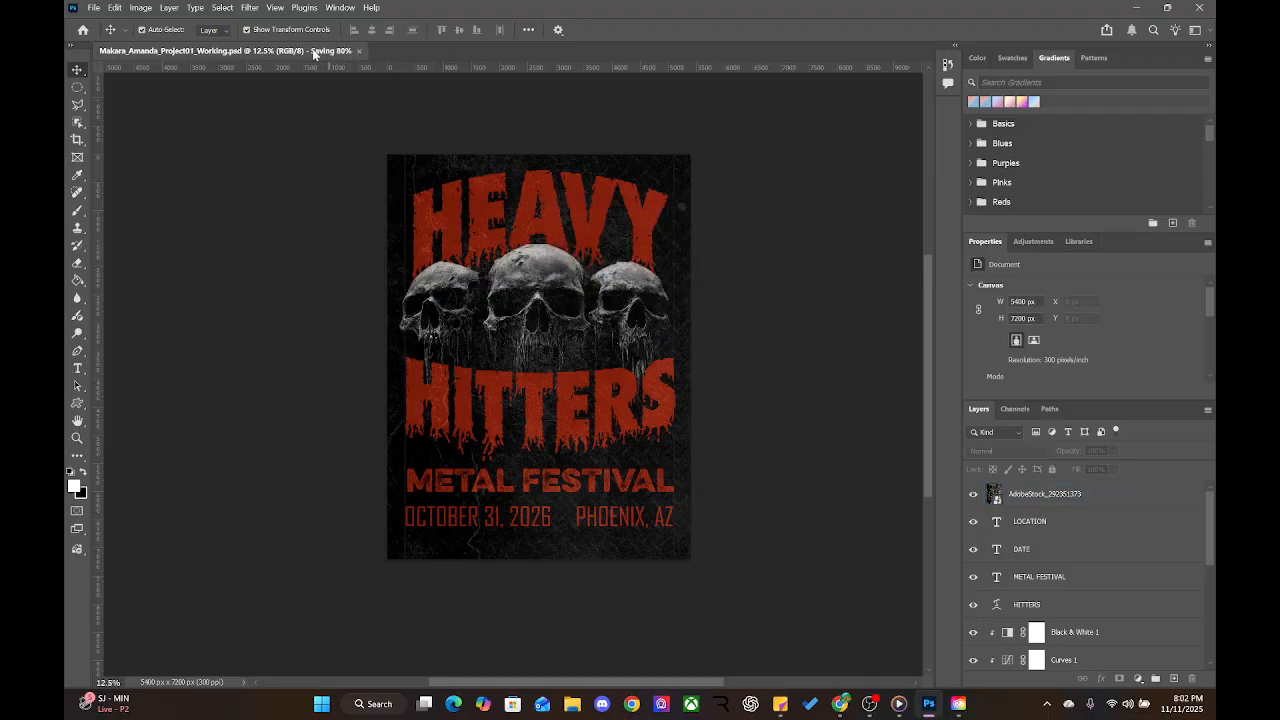
click(654, 126)
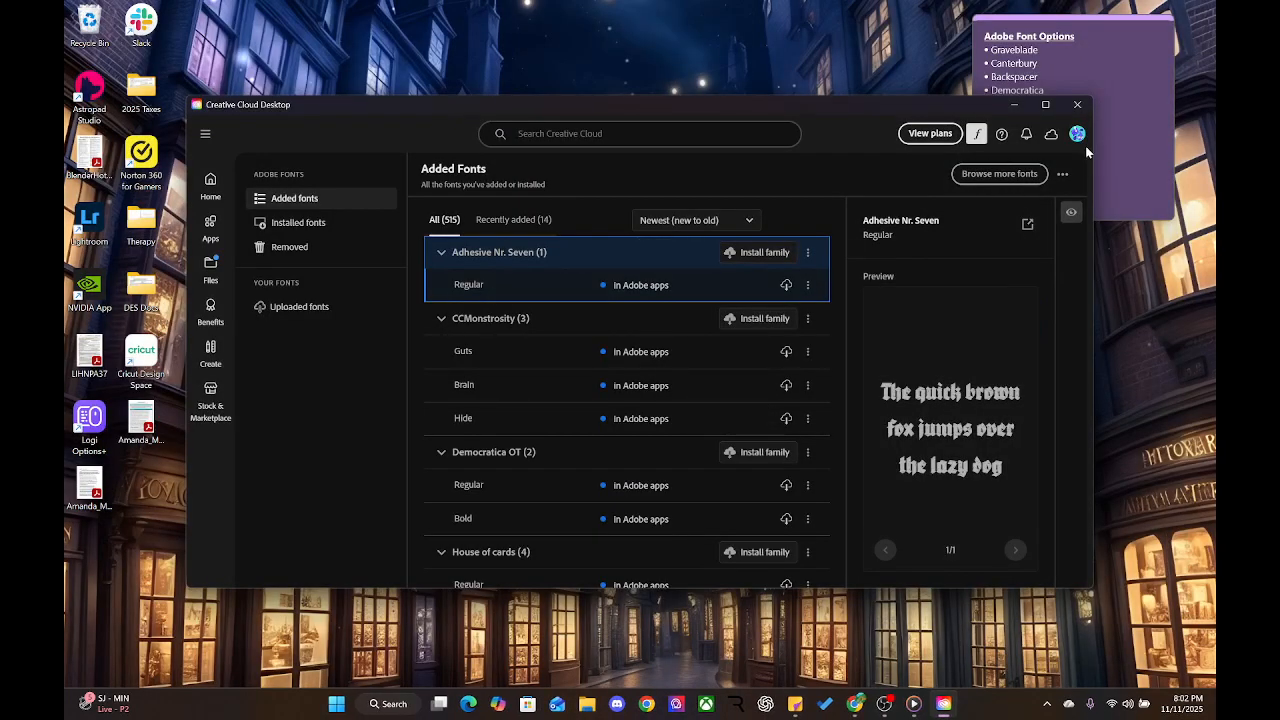
Open the FINAL poster JPG from 07_OUTPUT in Photos to confirm it is 5400 × 7200, 9.8 MB
click(1077, 104)
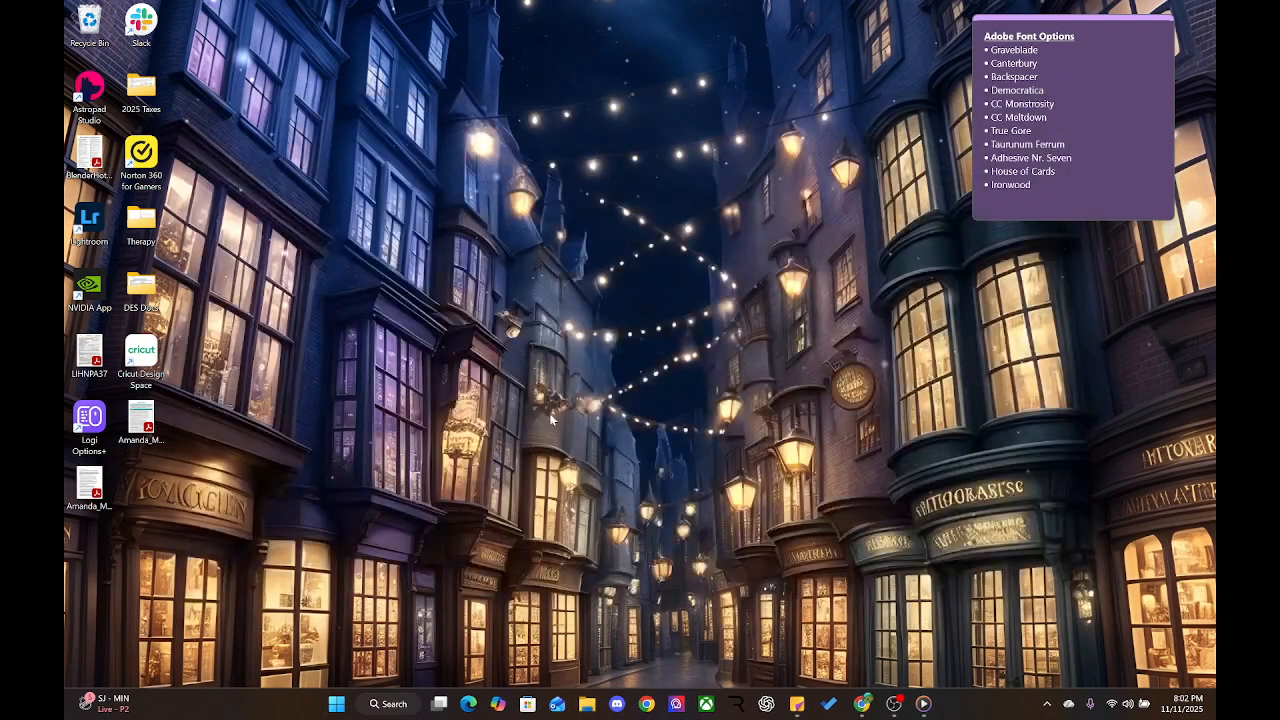
click(618, 704)
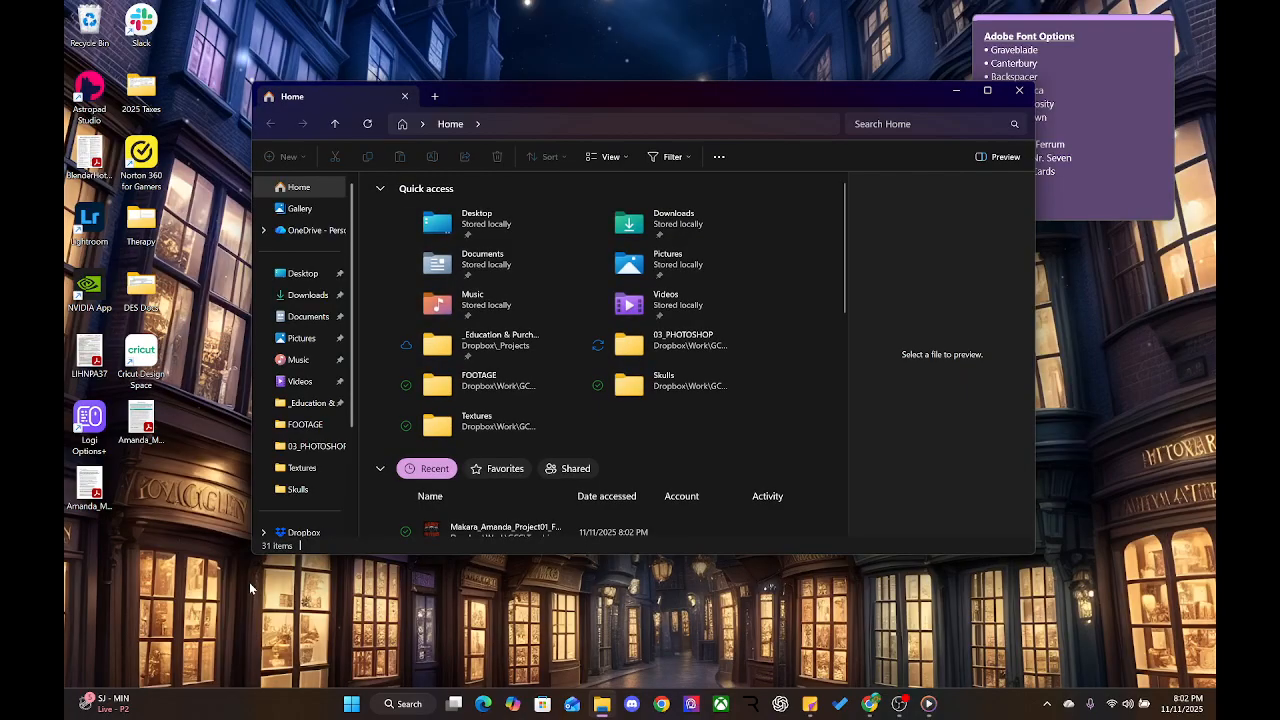
click(310, 446)
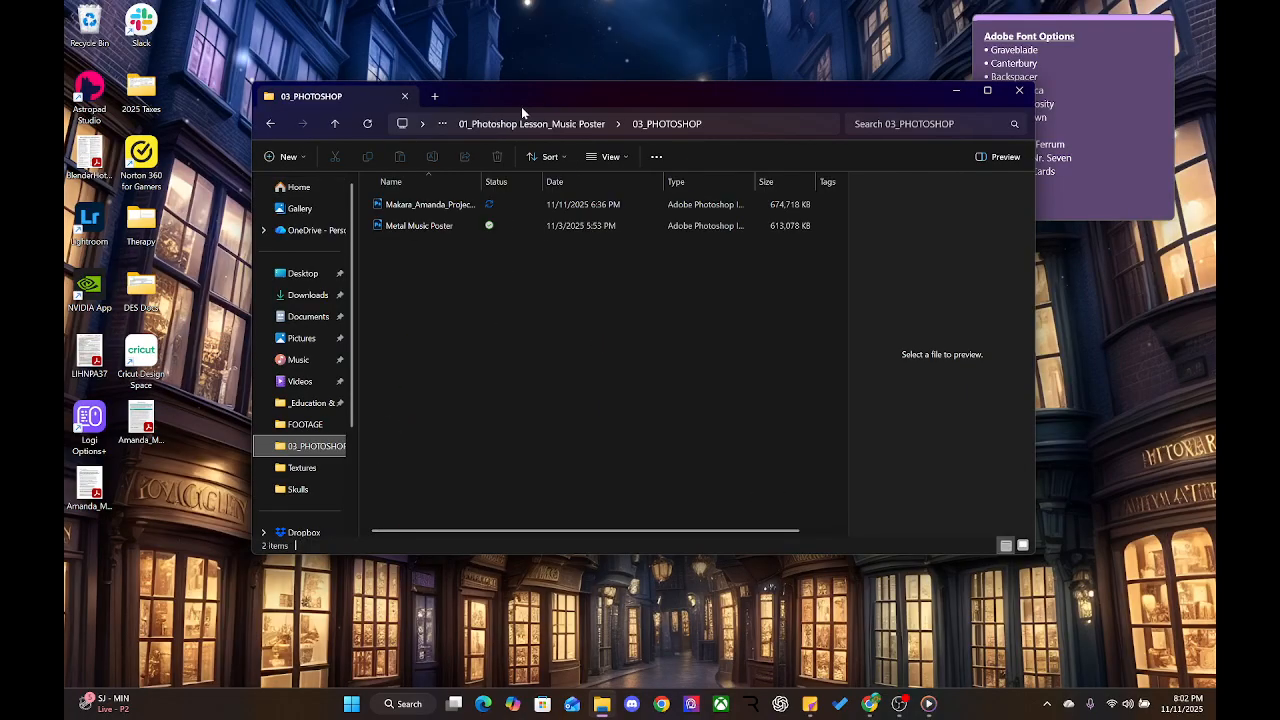
click(484, 125)
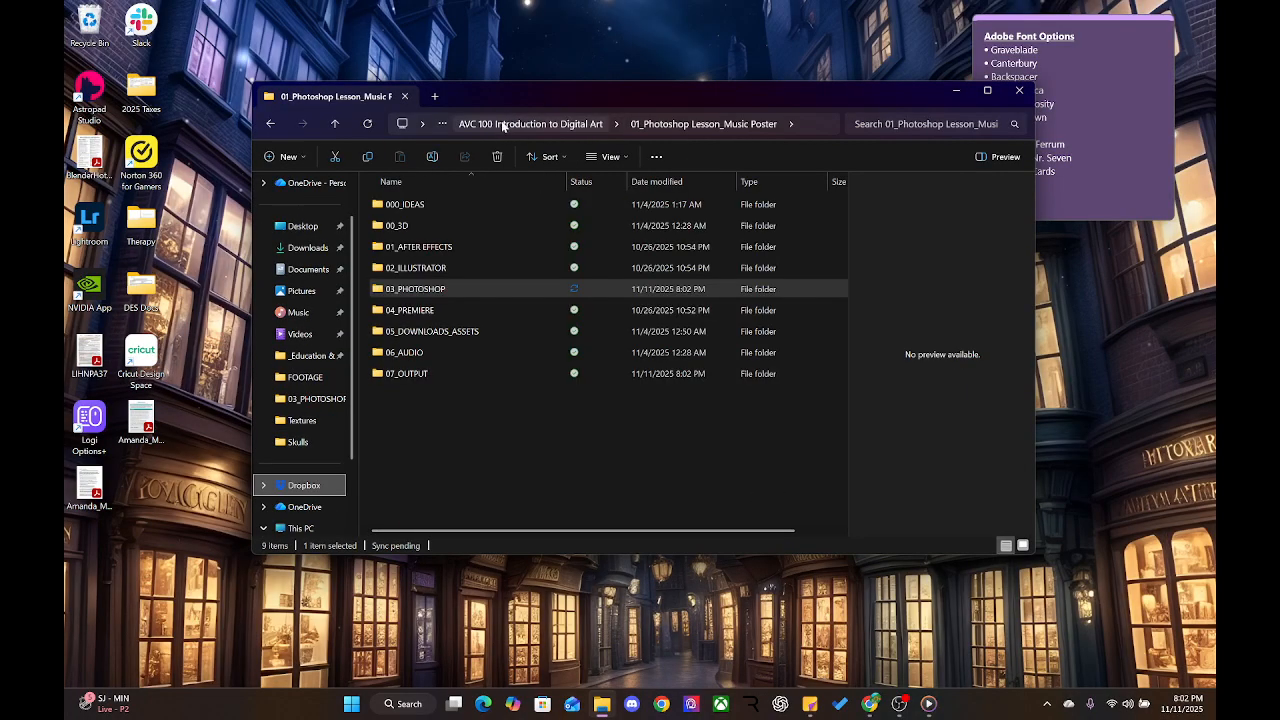
double_click(418, 378)
click(440, 222)
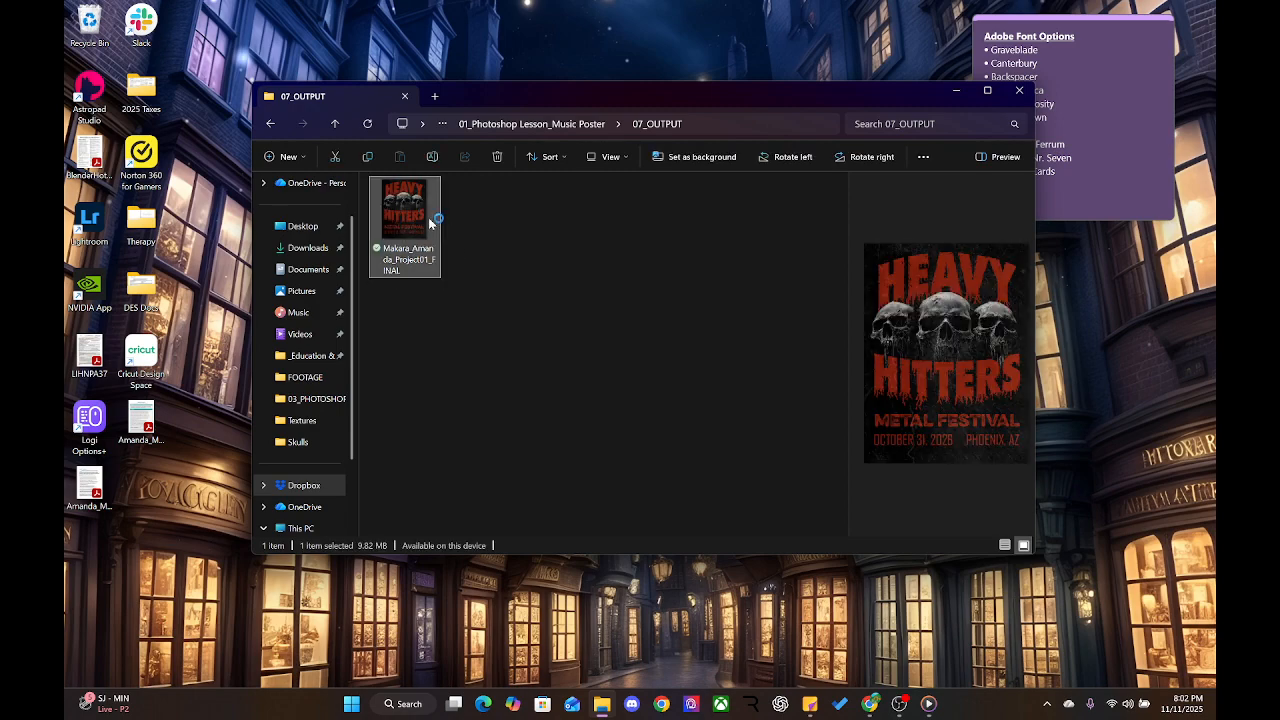
key(Return)
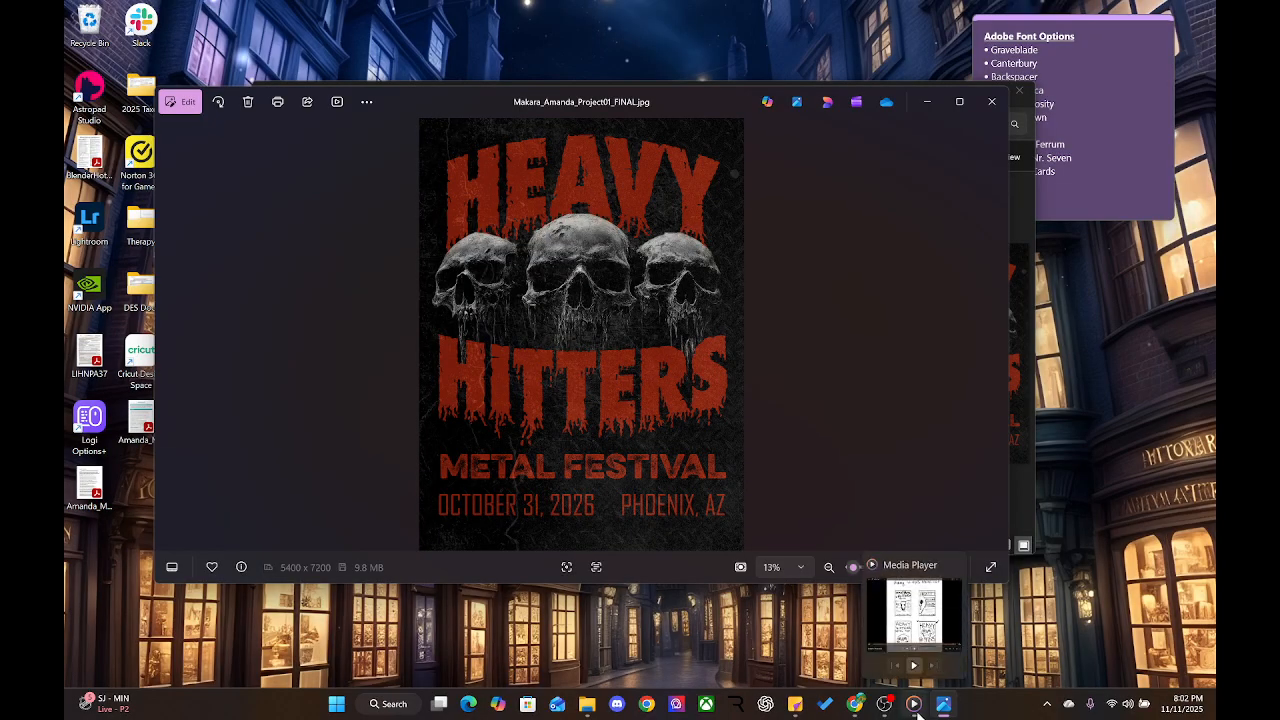
Close the sketch video player and the poster preview in Photos
click(917, 710)
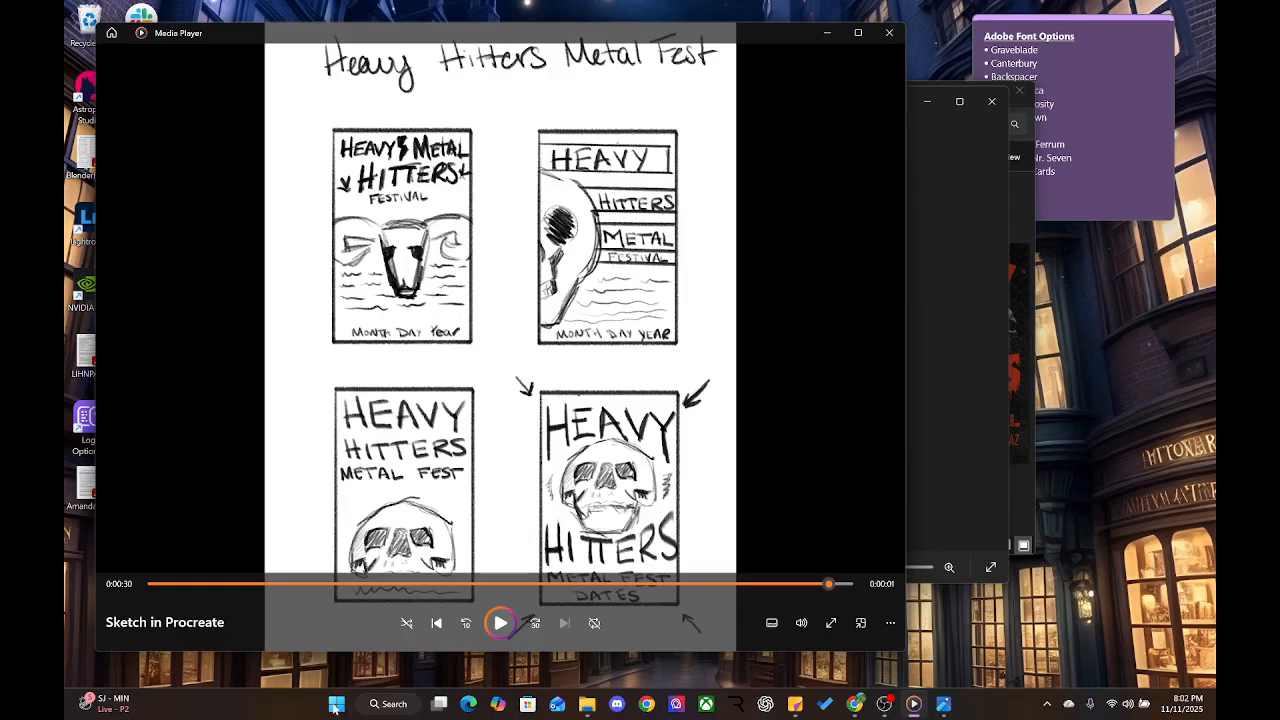
click(889, 32)
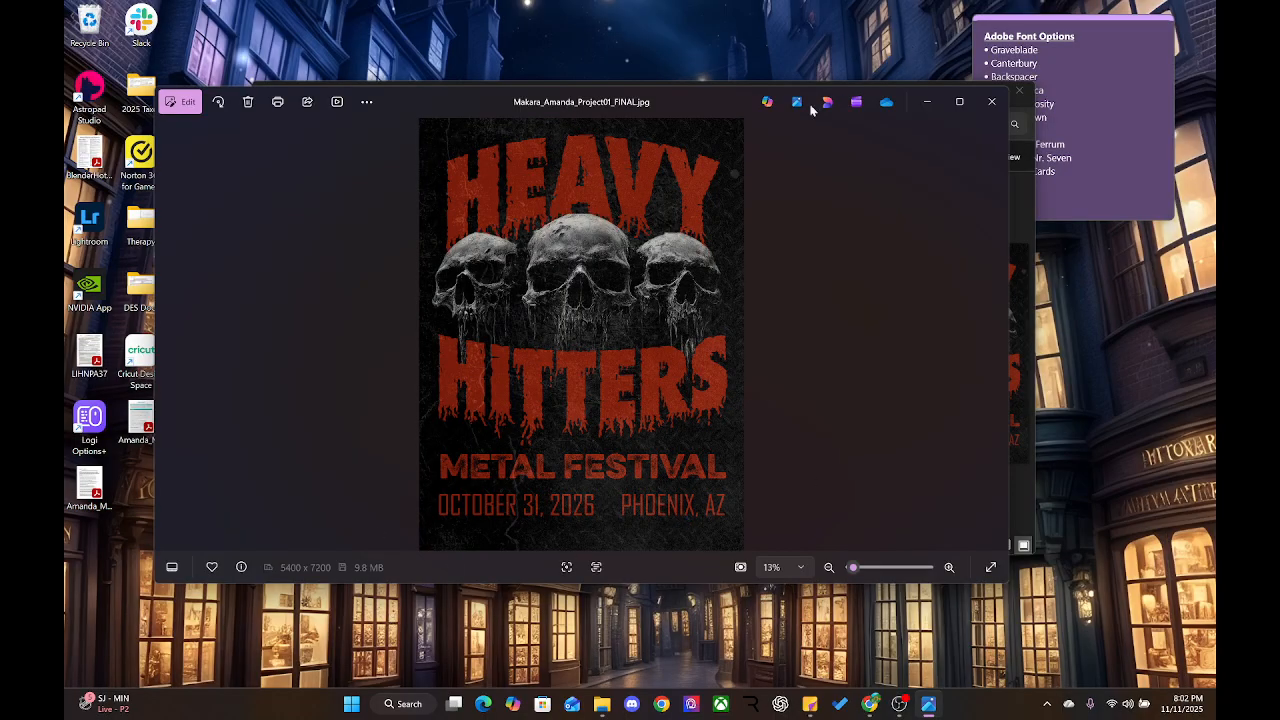
click(992, 102)
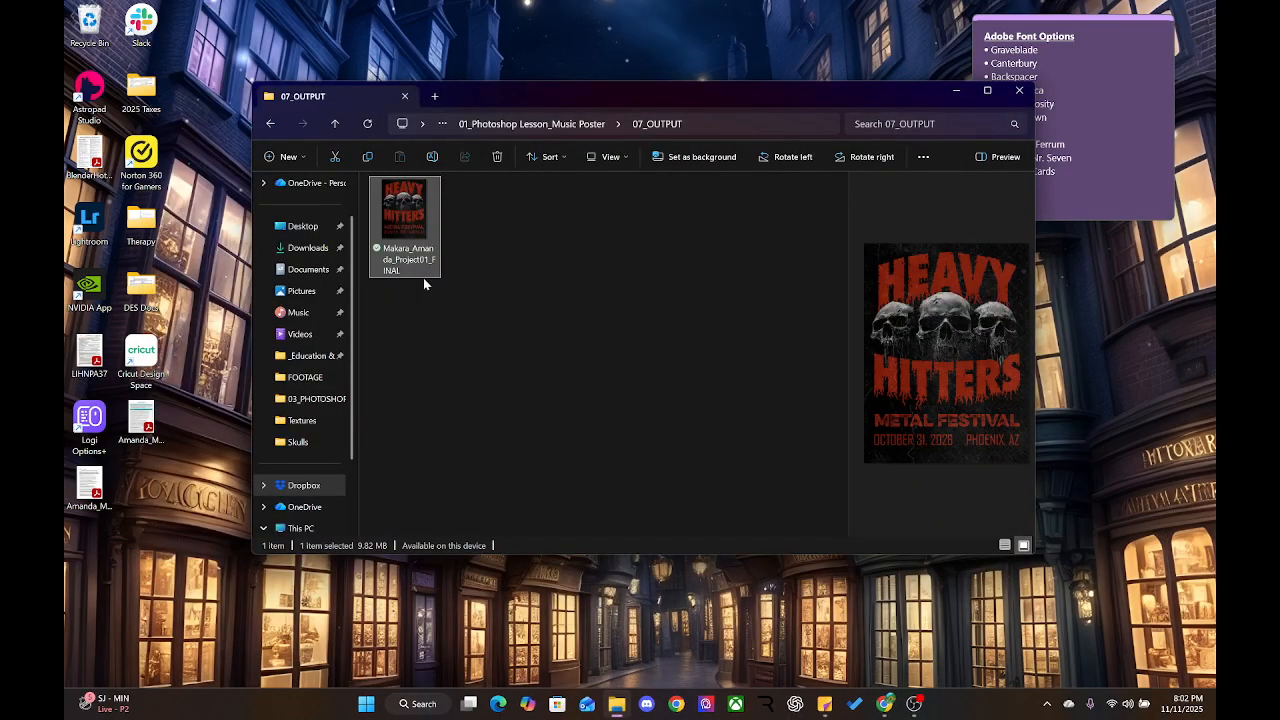
Check the PSD in the 03_PHOTOSHOP folder, then return to the Canvas assignment in Chrome
click(467, 194)
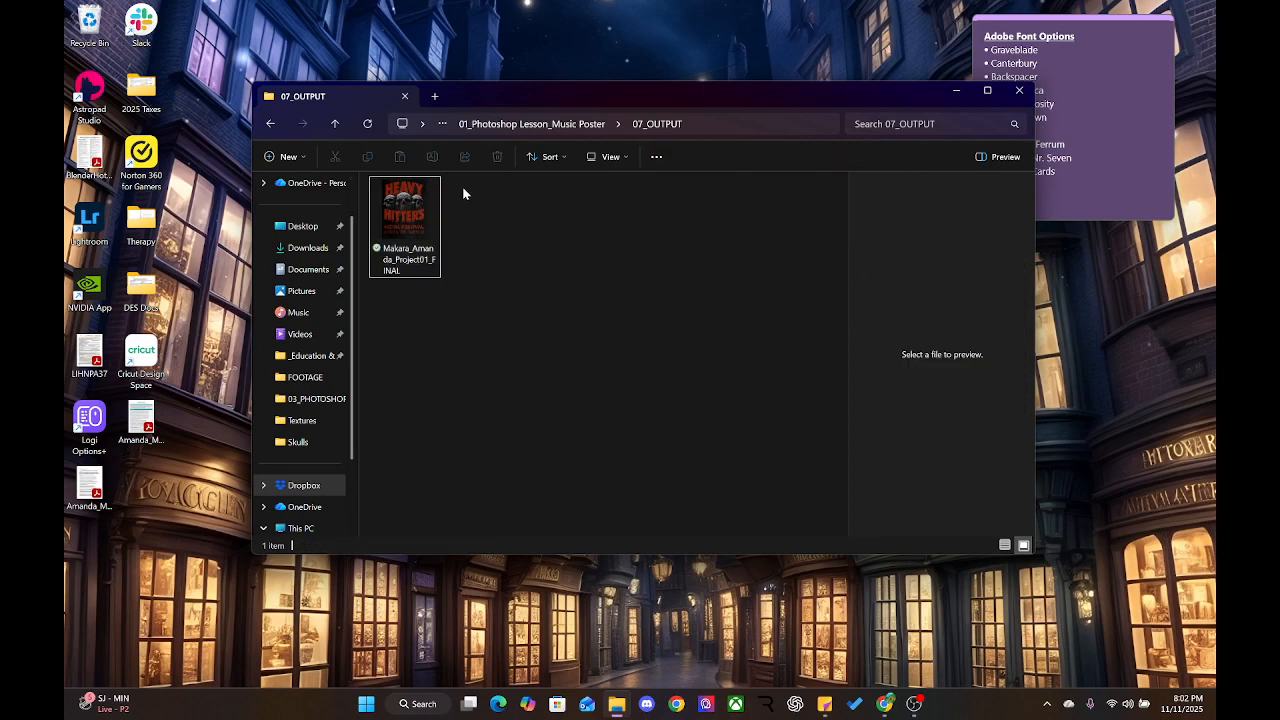
click(385, 230)
click(586, 123)
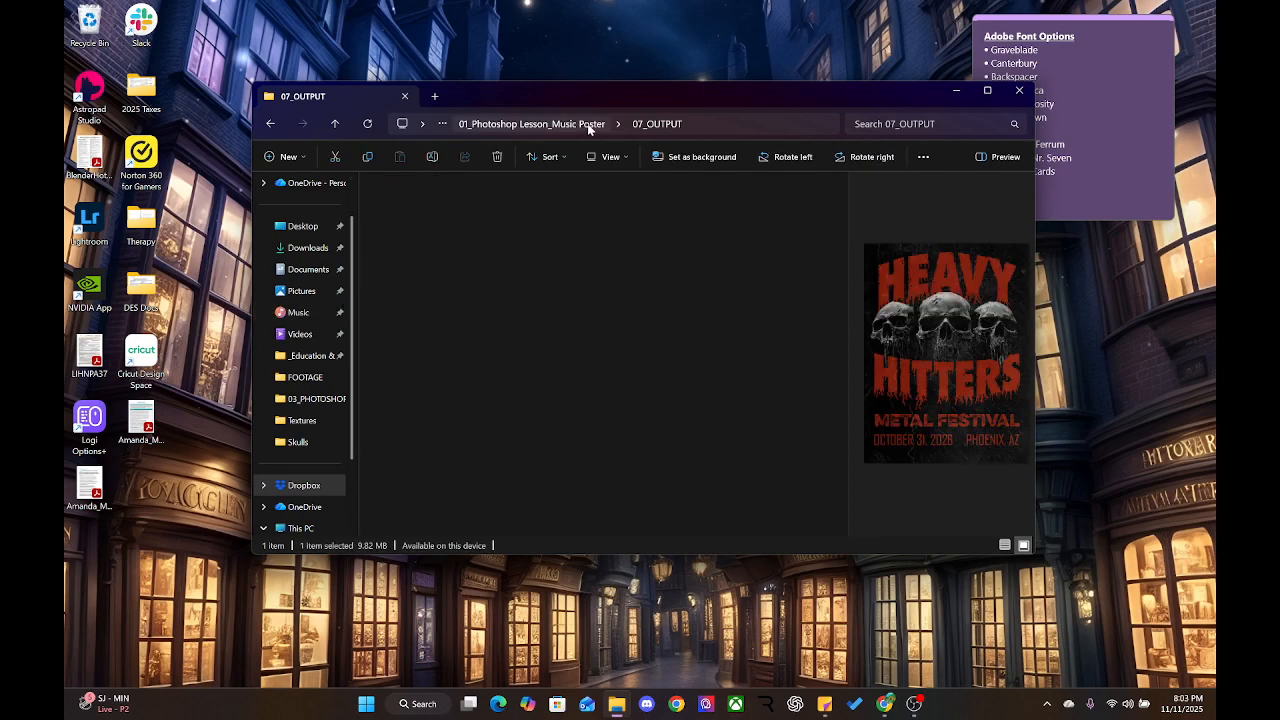
double_click(446, 293)
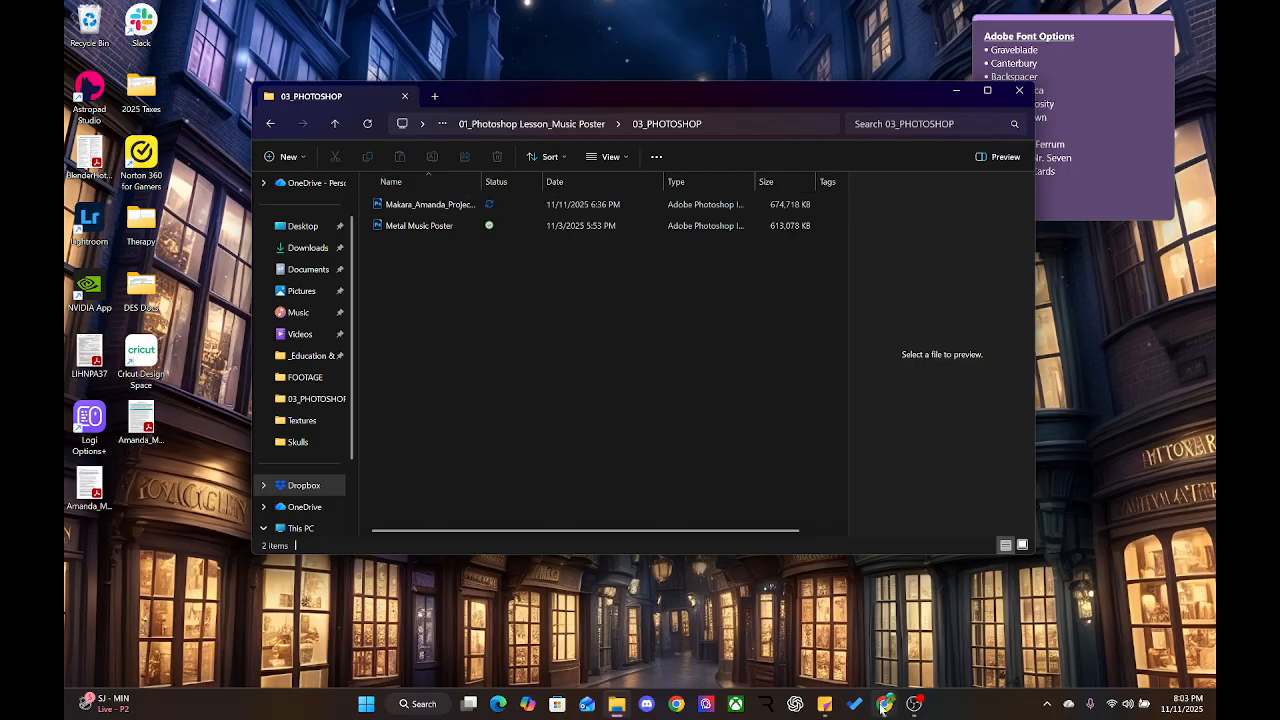
click(888, 706)
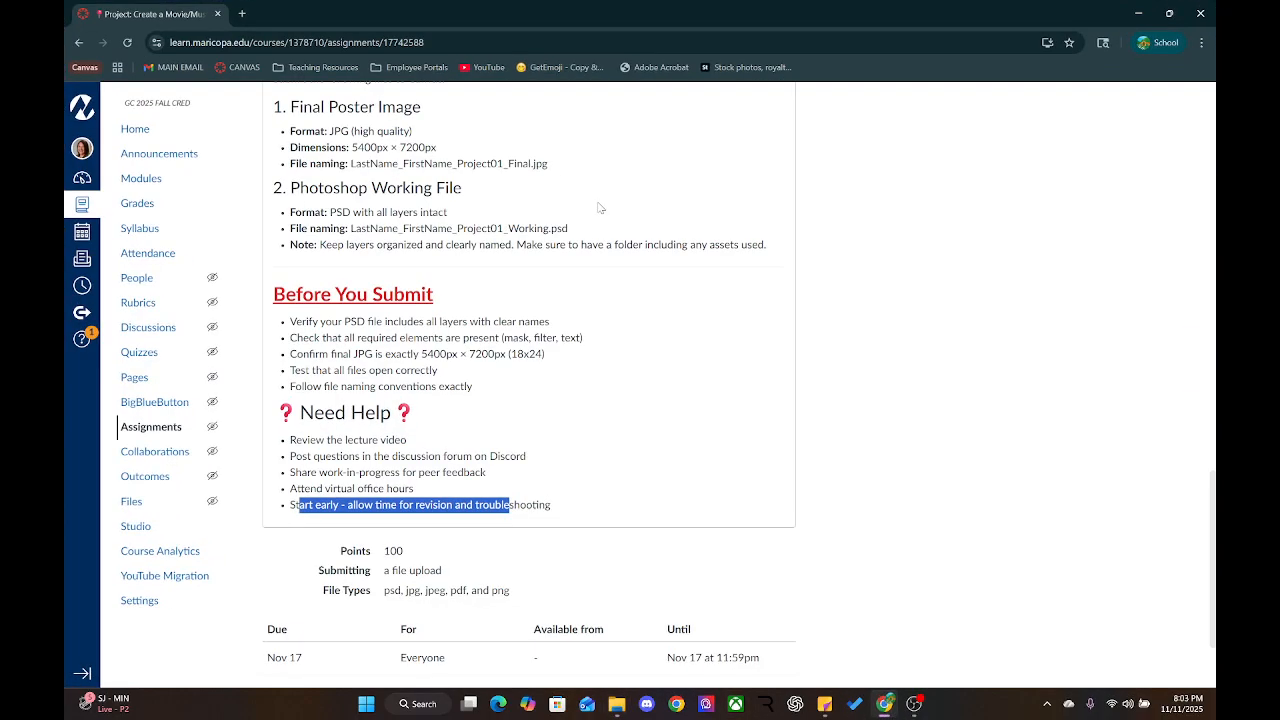
Review the Canvas deliverables: a 5400 × 7200 px JPG poster and a layered PSD
click(444, 503)
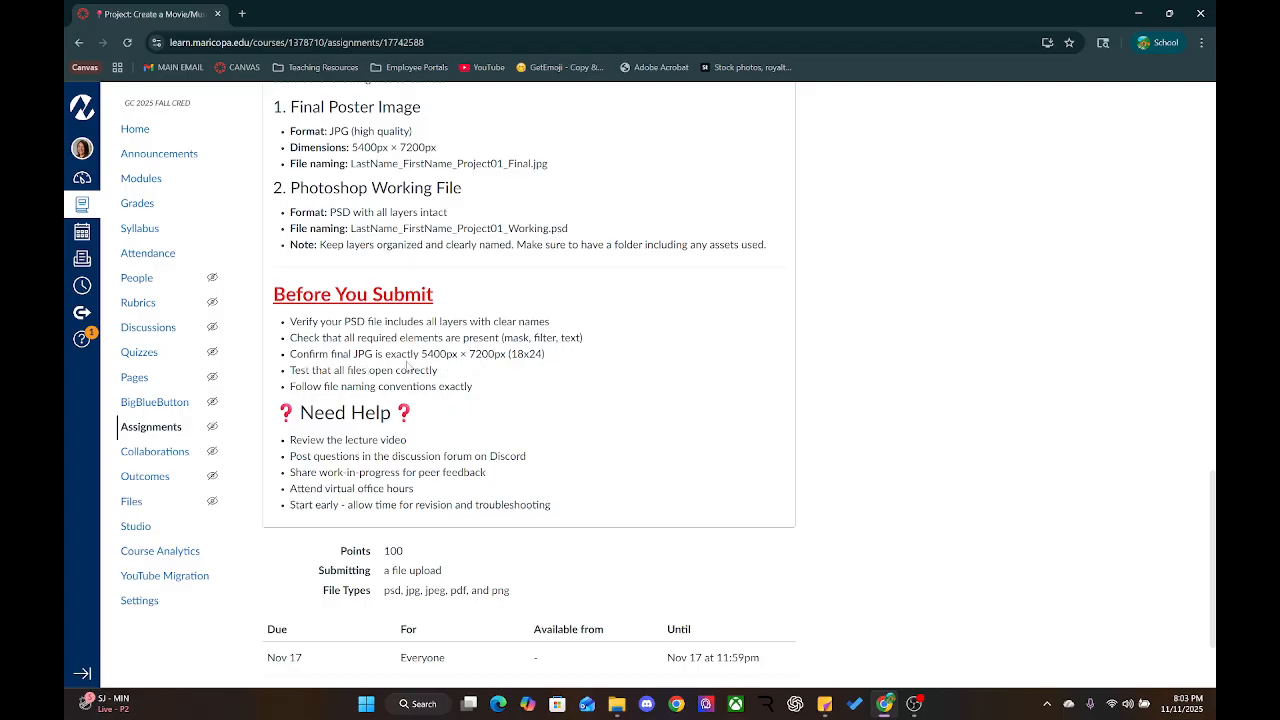
scroll(407, 367, up, 3)
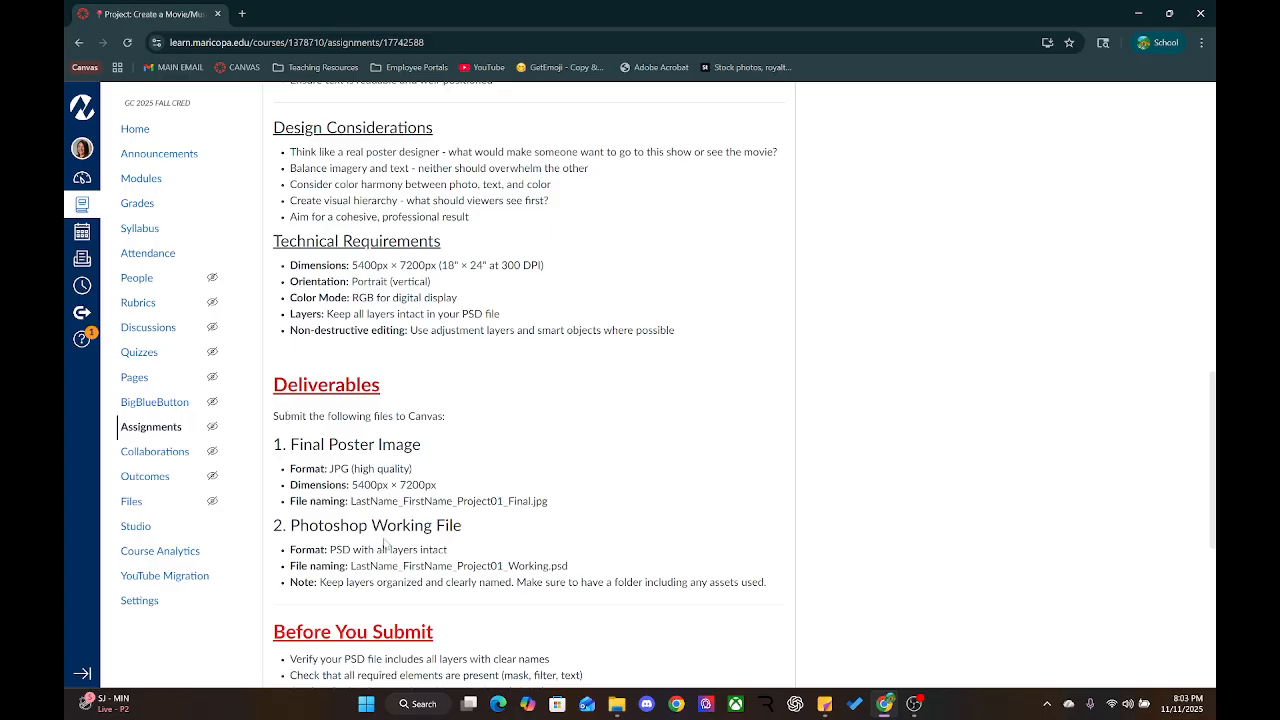
scroll(558, 386, down, 3)
scroll(558, 386, up, 4)
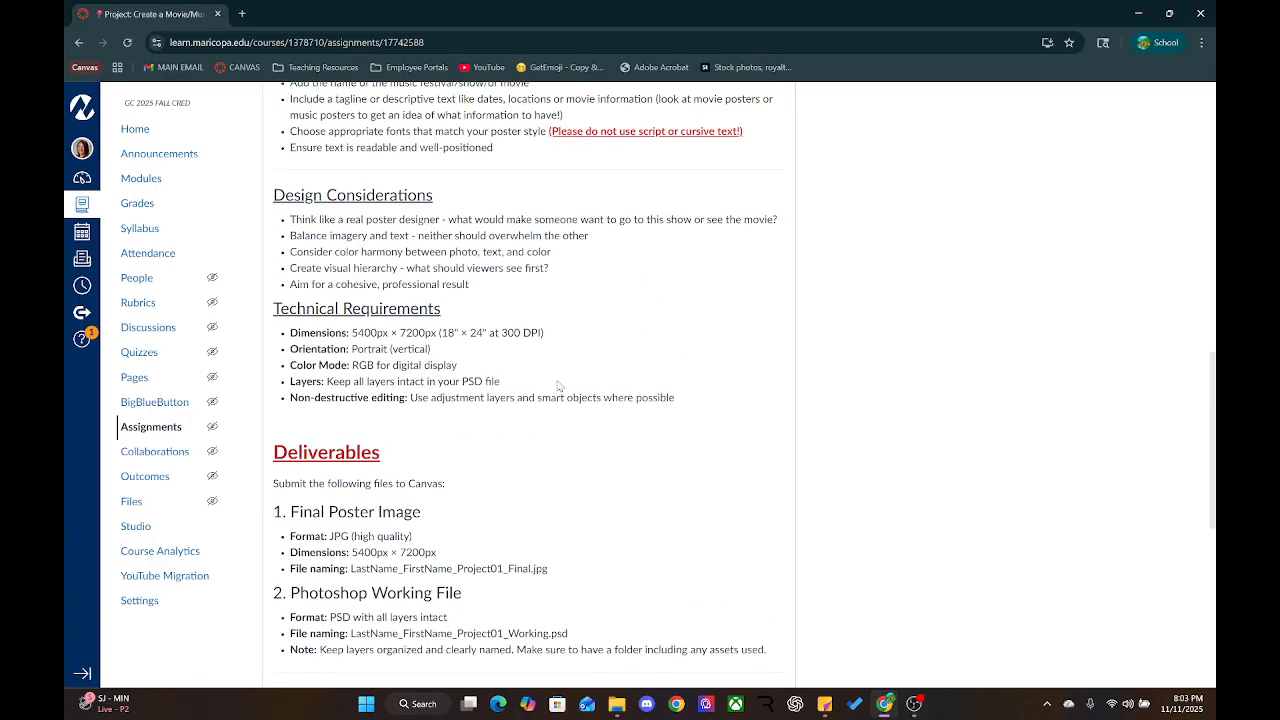
scroll(558, 386, down, 3)
scroll(558, 386, up, 6)
scroll(558, 386, up, 5)
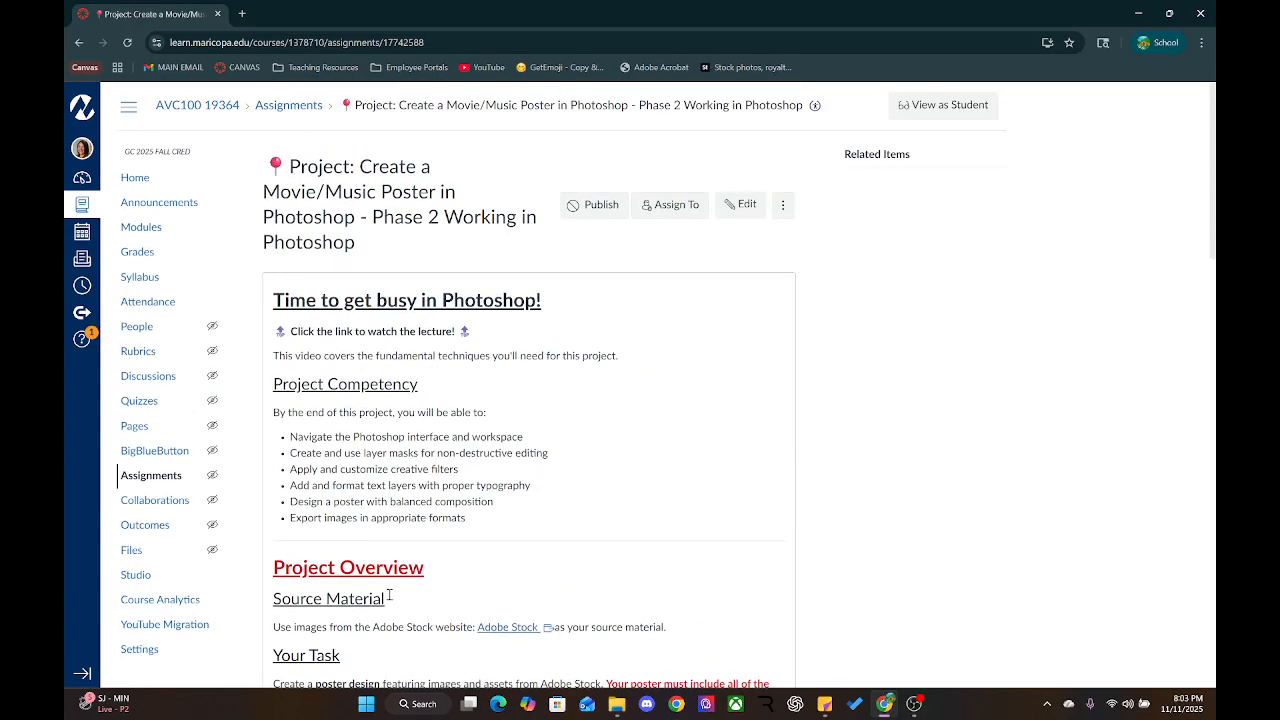
scroll(390, 595, down, 5)
scroll(441, 566, down, 5)
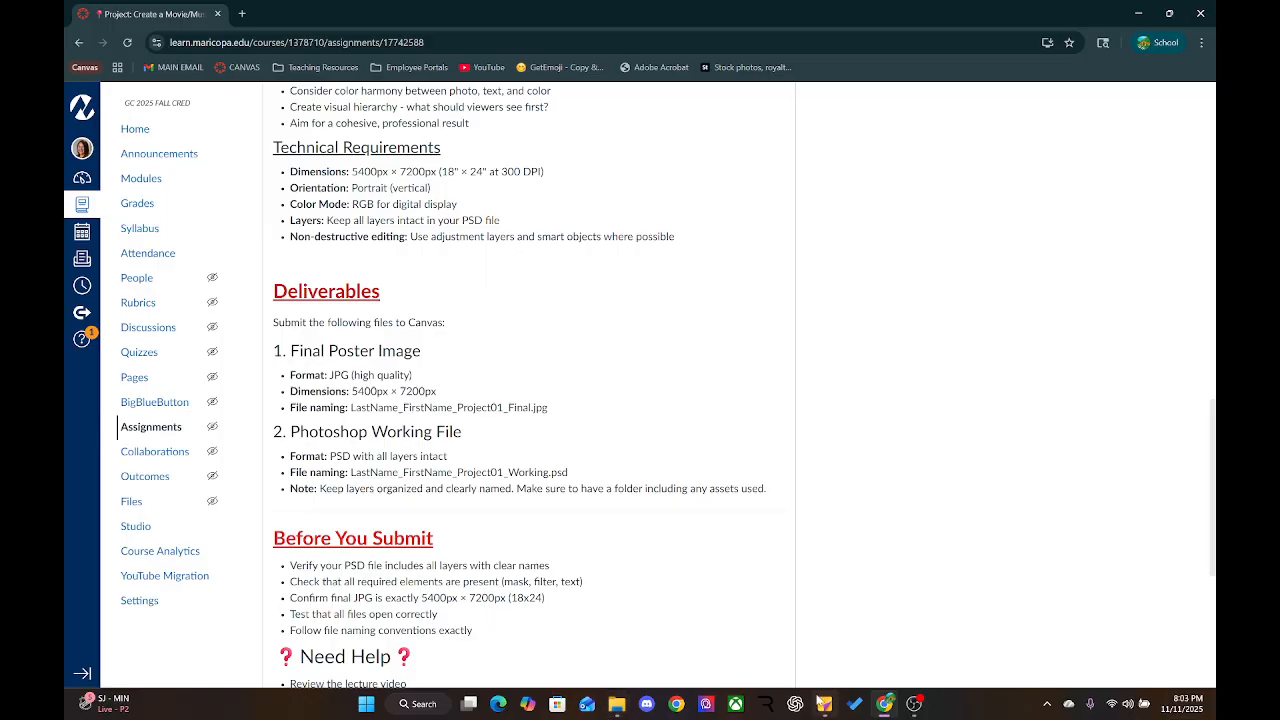
Glance at the OBS recording window, then launch Discord
click(913, 705)
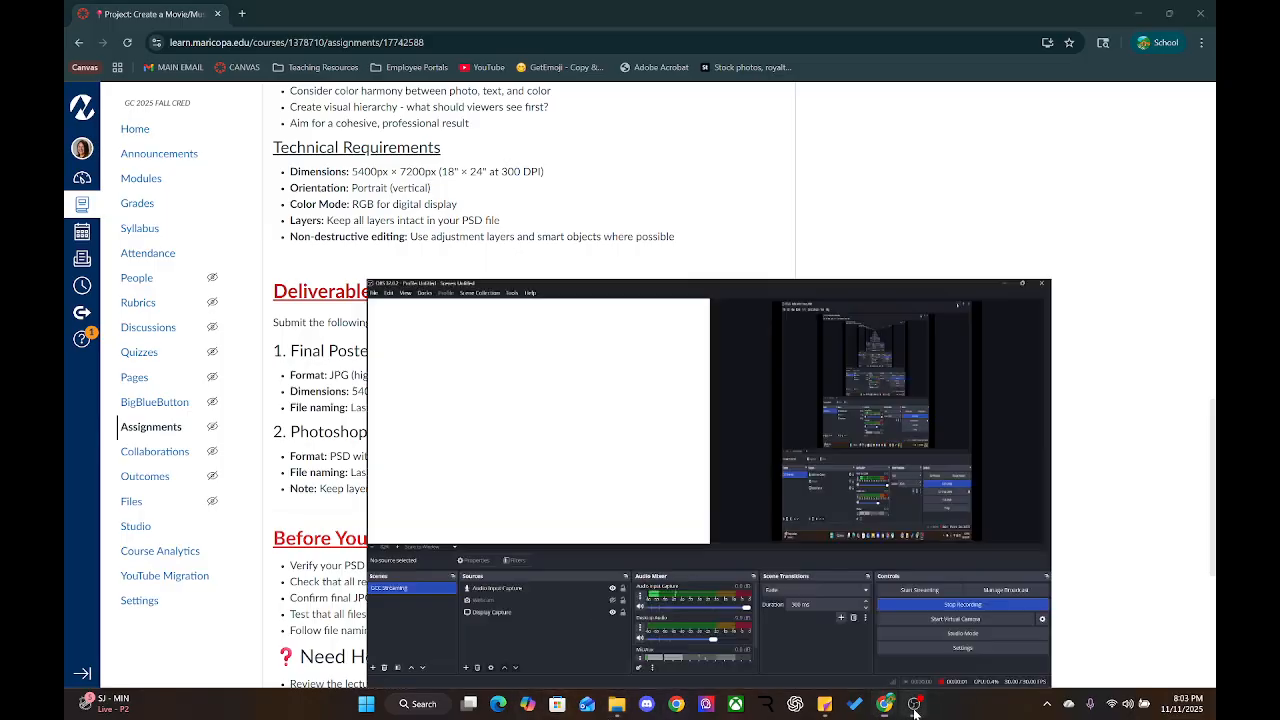
click(913, 706)
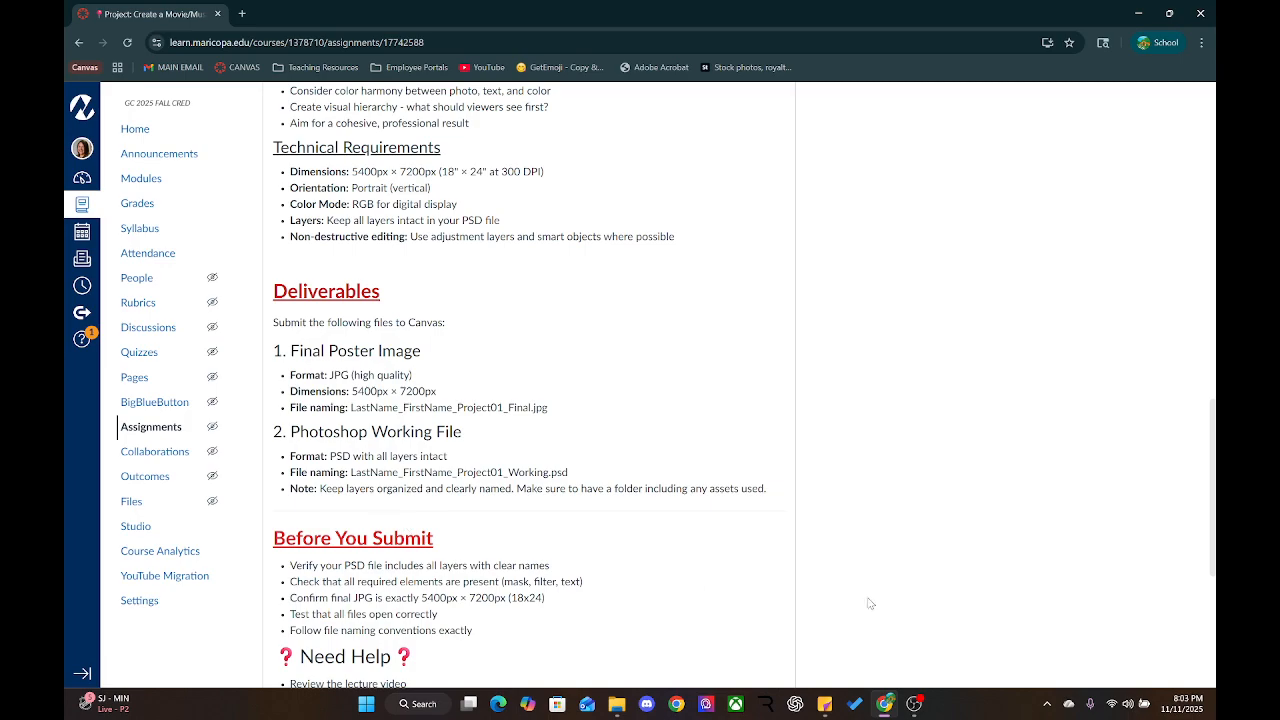
click(618, 705)
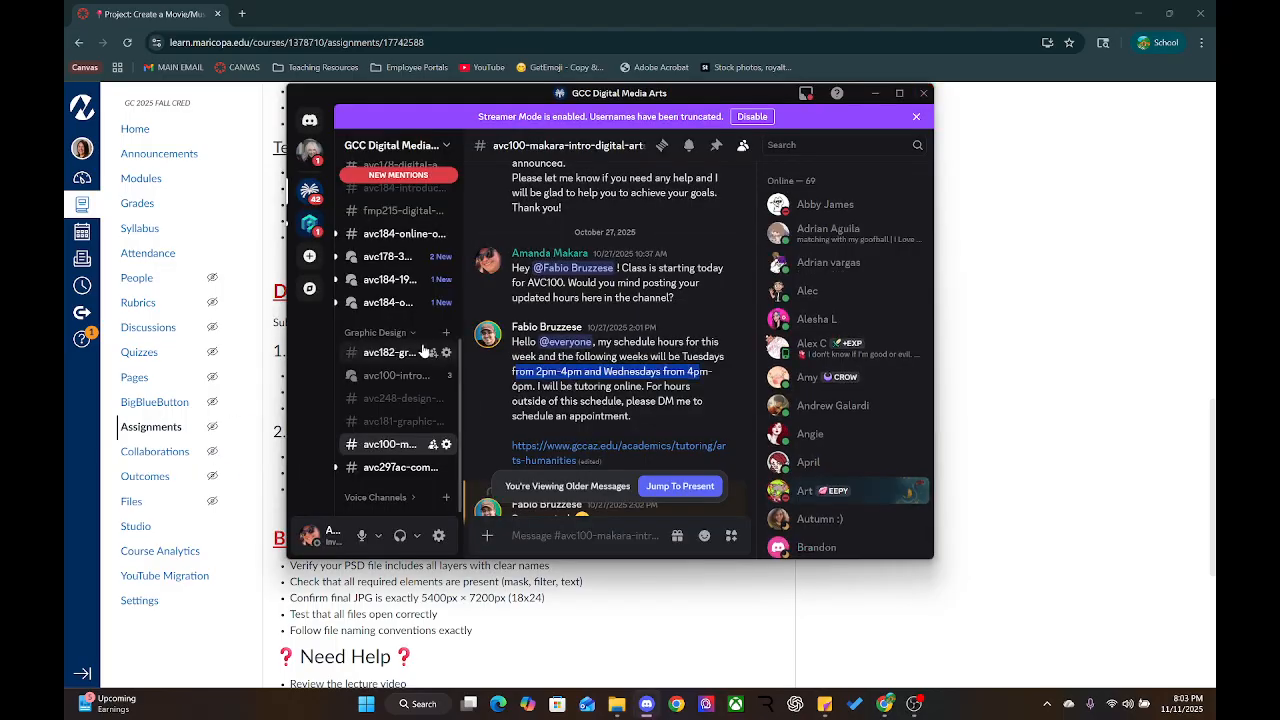
Close Discord and bring OBS Studio forward to stop the recording
click(928, 91)
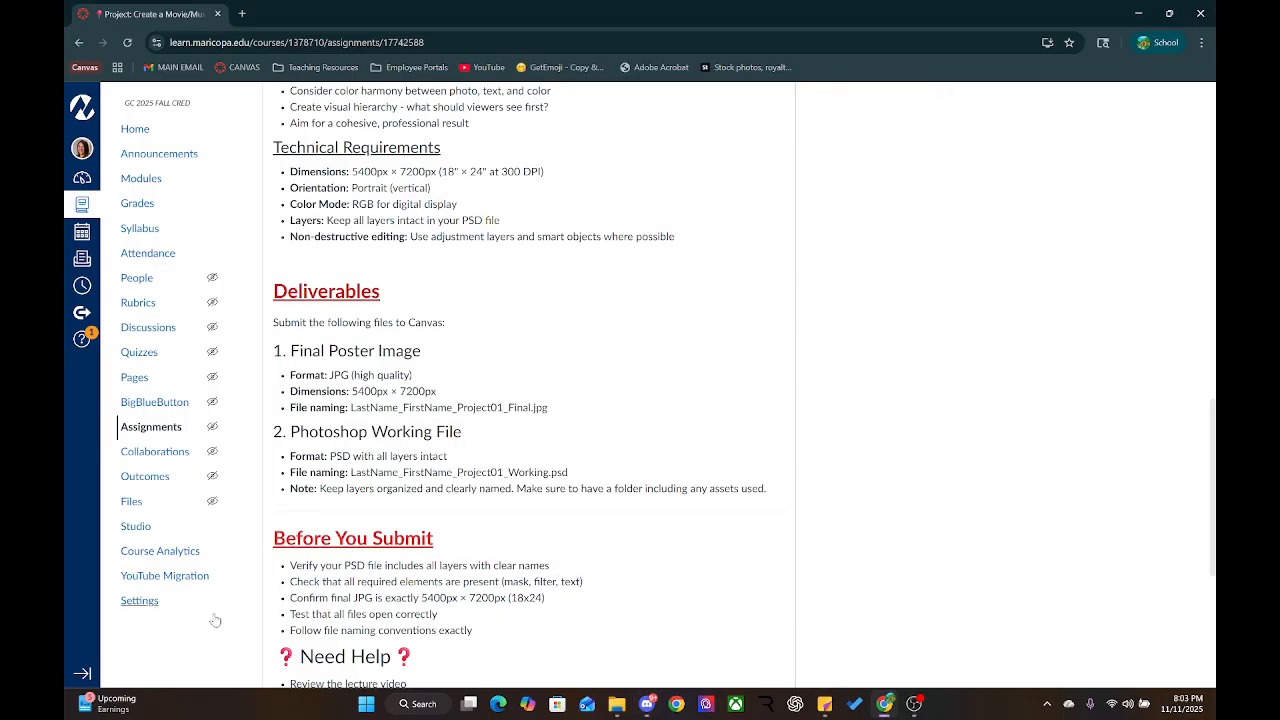
click(913, 706)
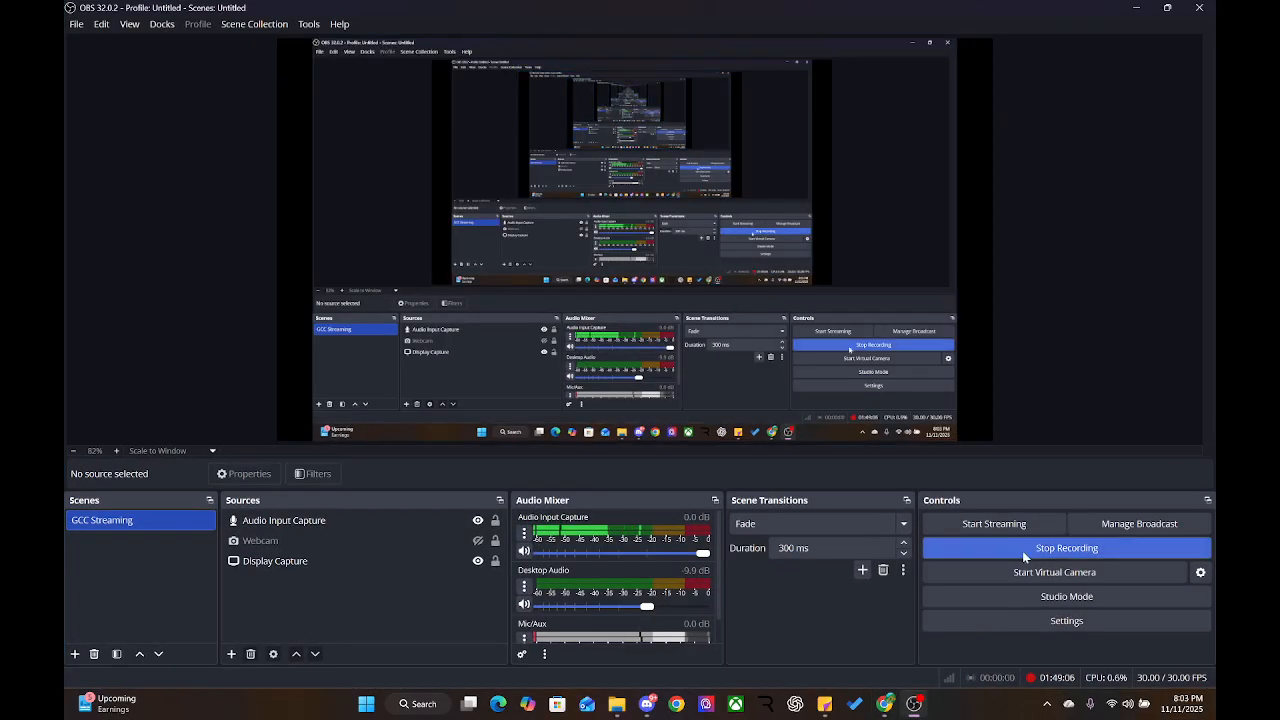